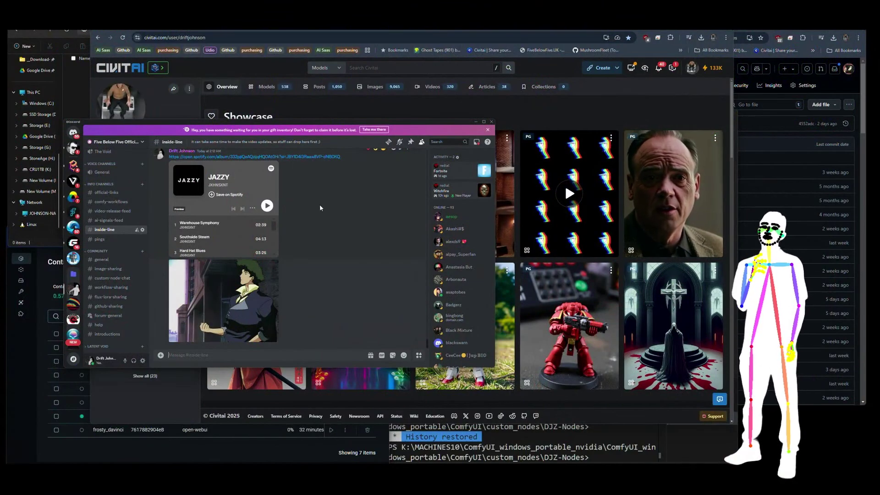
Move the Discord chat aside and bring forward the checkpoints folder with its 13 model files.
{"action": "left_click_drag", "start_coordinate": [304, 123], "coordinate": [0, 129]}
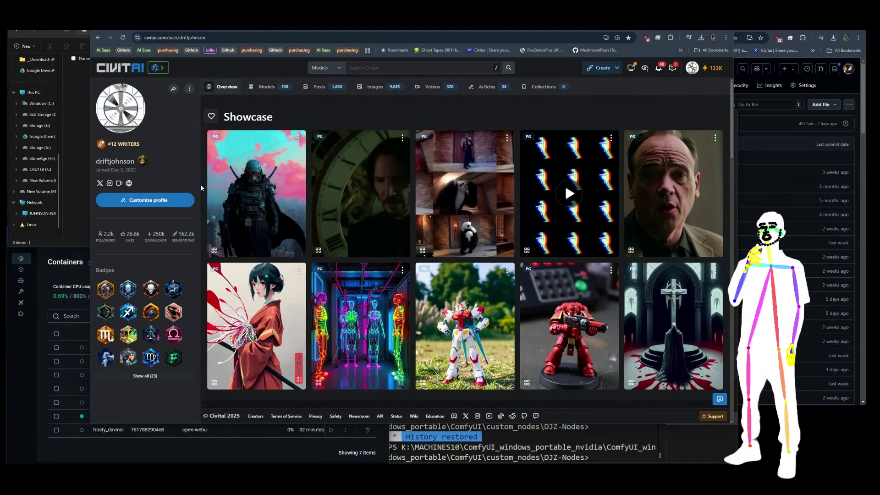
{"action": "left_click", "coordinate": [76, 229]}
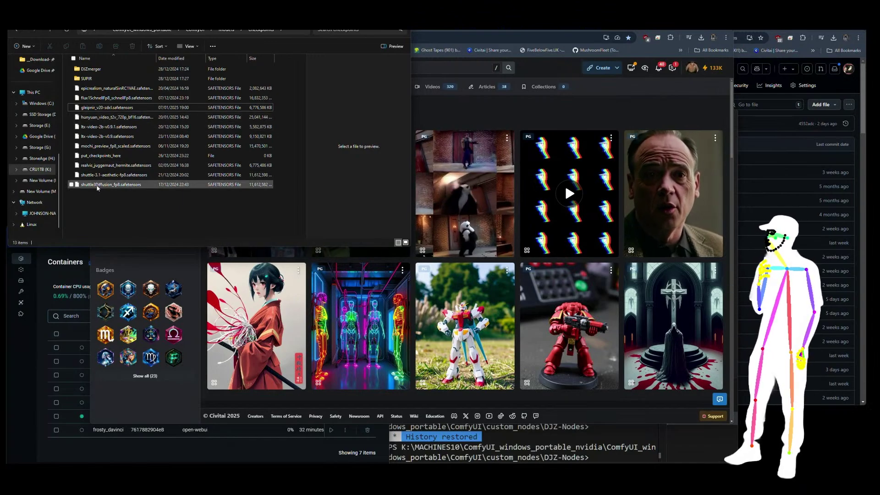
Inspect the shuttle3Diffusion_fp8 and gleipnir_v20-sdxl checkpoint files.
{"action": "mouse_move", "coordinate": [96, 188]}
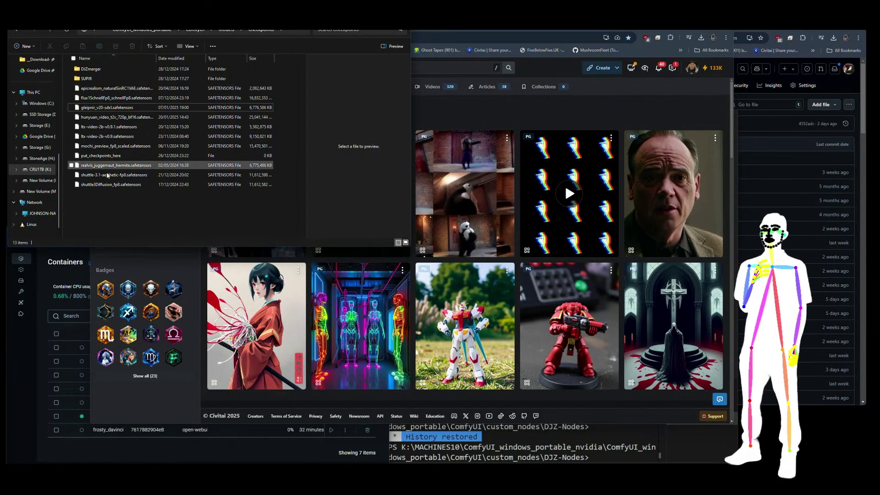
{"action": "left_click", "coordinate": [107, 184]}
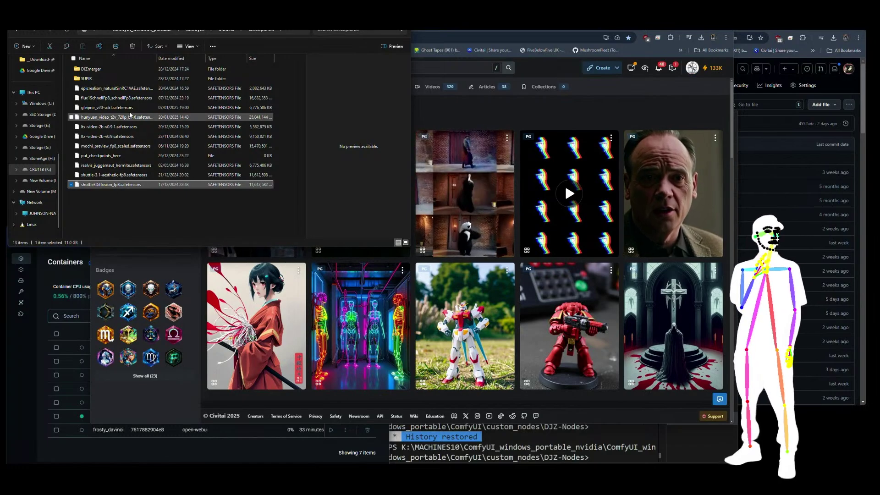
{"action": "left_click", "coordinate": [116, 196]}
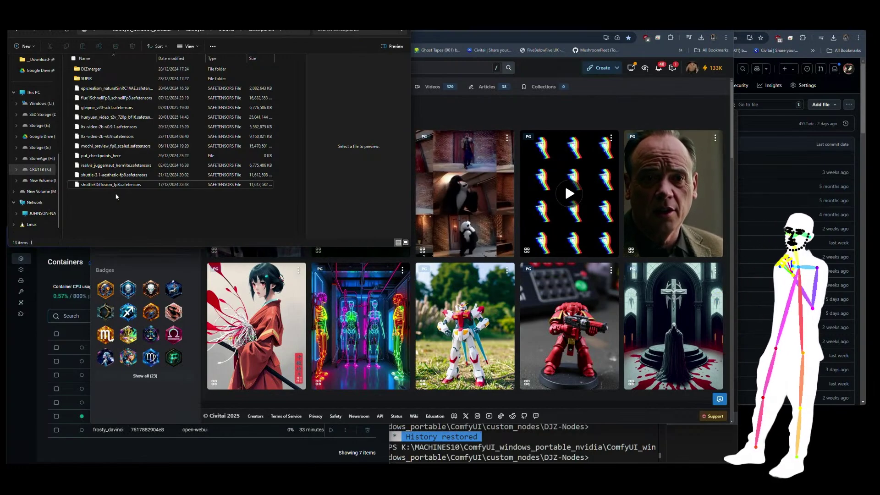
{"action": "left_click", "coordinate": [113, 108]}
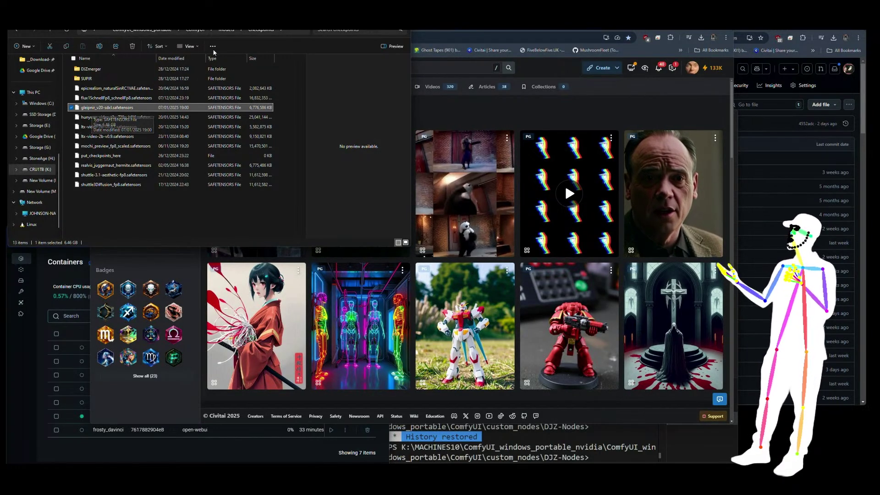
Open models > diffusion_models and select the ltx-DreamDiffusion3B and shuttle-jaguar-Q8_0.gguf files.
{"action": "left_click", "coordinate": [226, 30]}
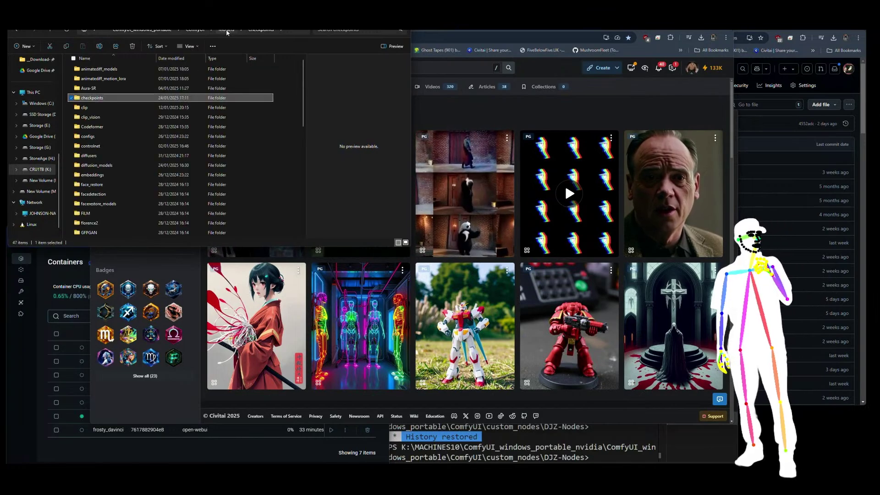
{"action": "double_click", "coordinate": [105, 165]}
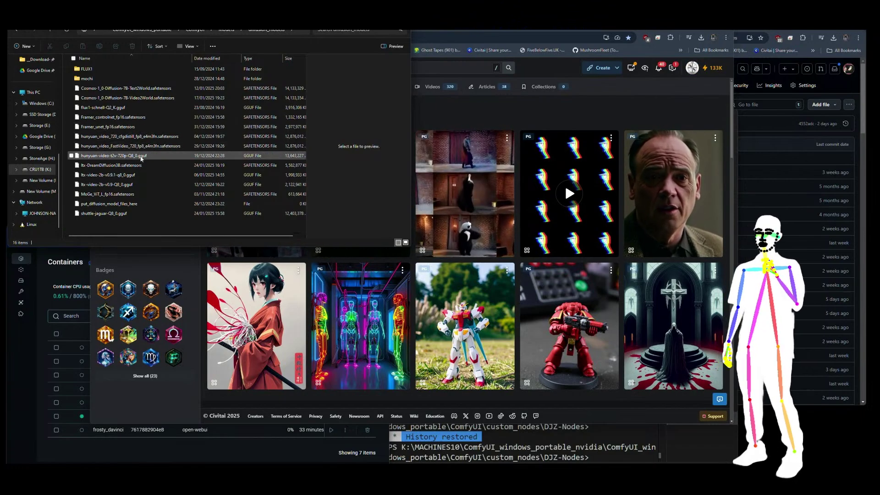
{"action": "left_click", "coordinate": [128, 167]}
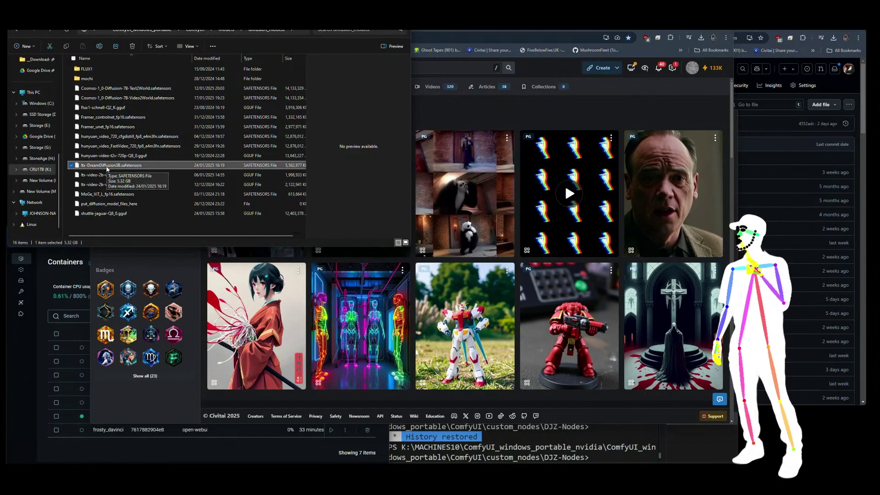
{"action": "left_click", "coordinate": [109, 214]}
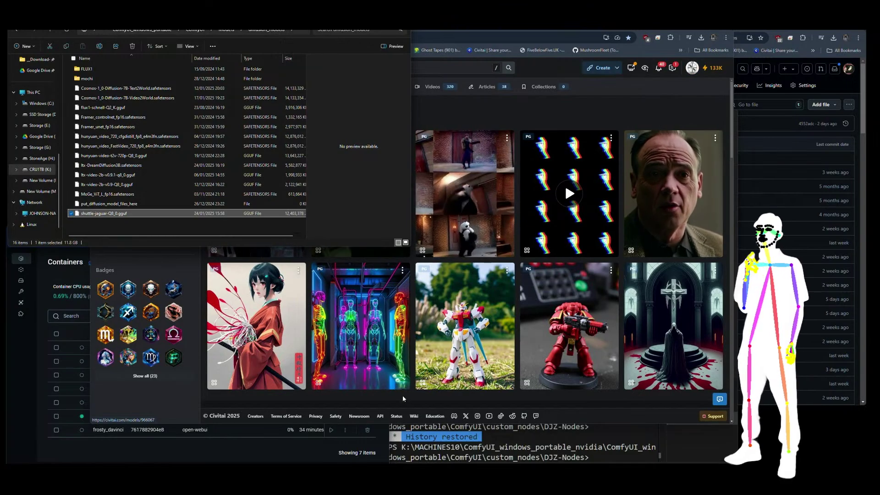
Bring up the DJZ-Nodes workspace in VS Code and shrink and reposition its window.
{"action": "key", "text": "alt+Tab"}
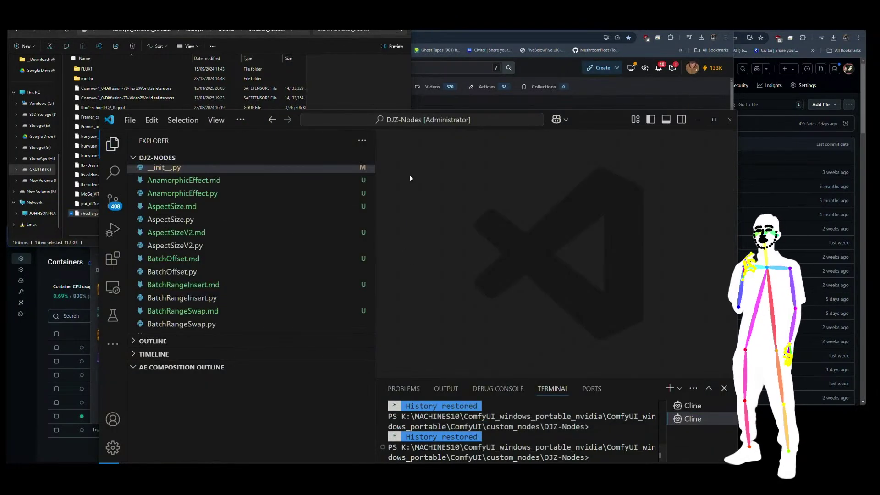
{"action": "left_click_drag", "start_coordinate": [587, 110], "coordinate": [572, 140]}
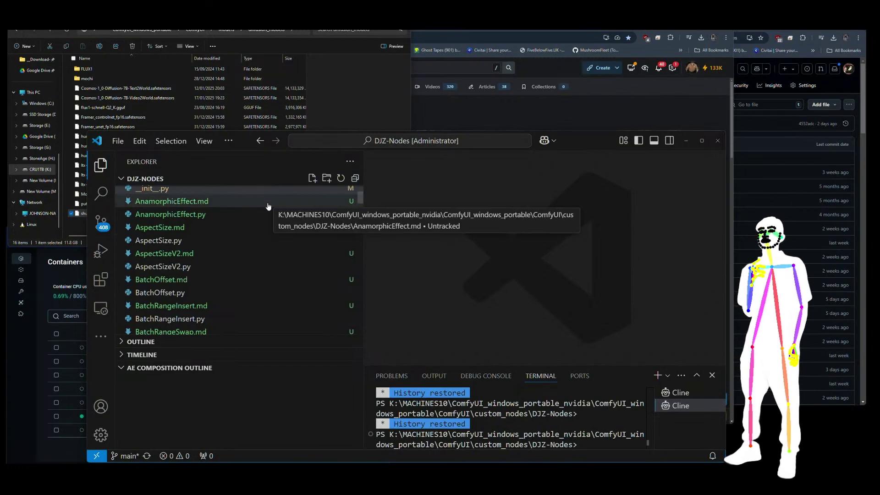
{"action": "scroll", "coordinate": [233, 293], "scroll_direction": "up", "scroll_amount": 5}
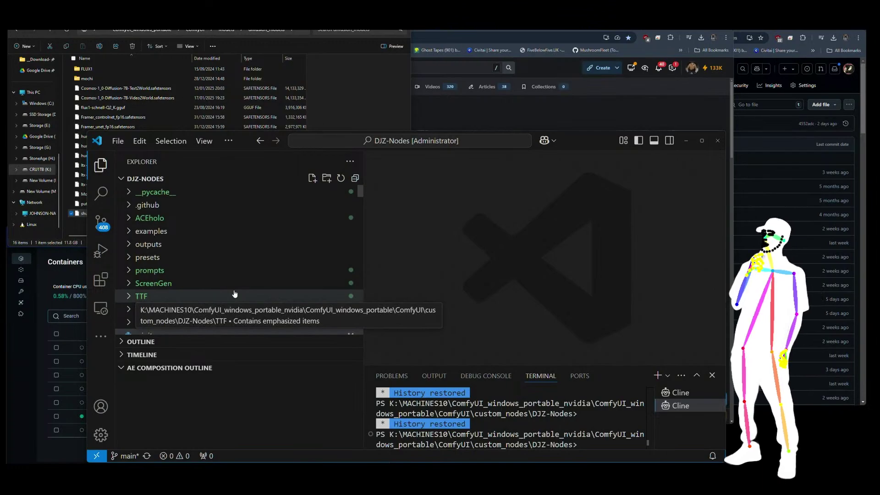
Raise and hide Docker Desktop, then show the browser's Ollama deepseek-r1 model page.
{"action": "left_click", "coordinate": [26, 439]}
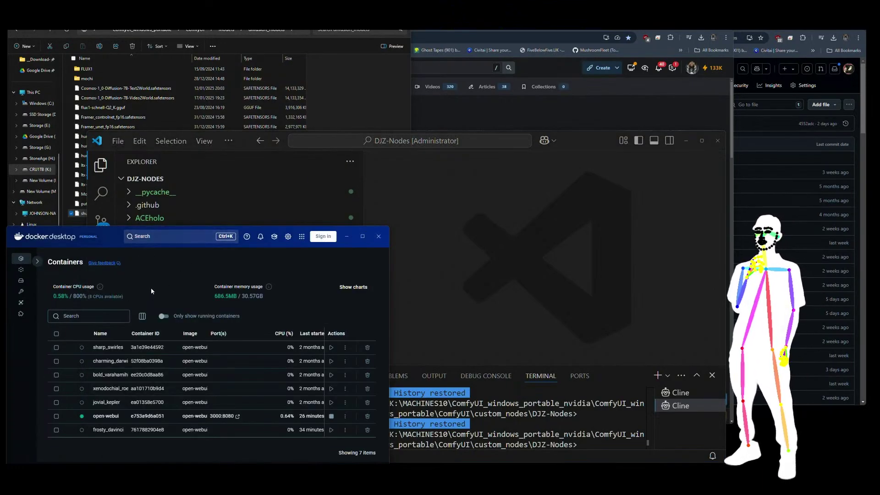
{"action": "left_click", "coordinate": [347, 236]}
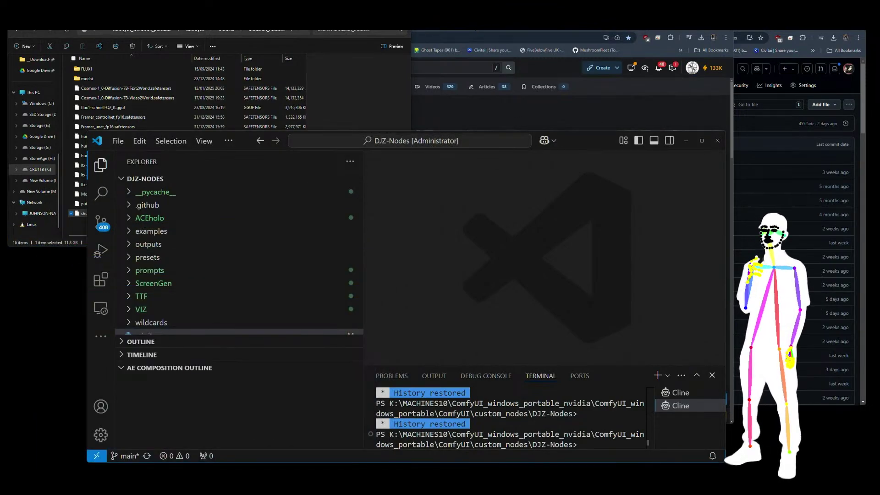
{"action": "mouse_move", "coordinate": [476, 30]}
{"action": "left_click", "coordinate": [445, 30]}
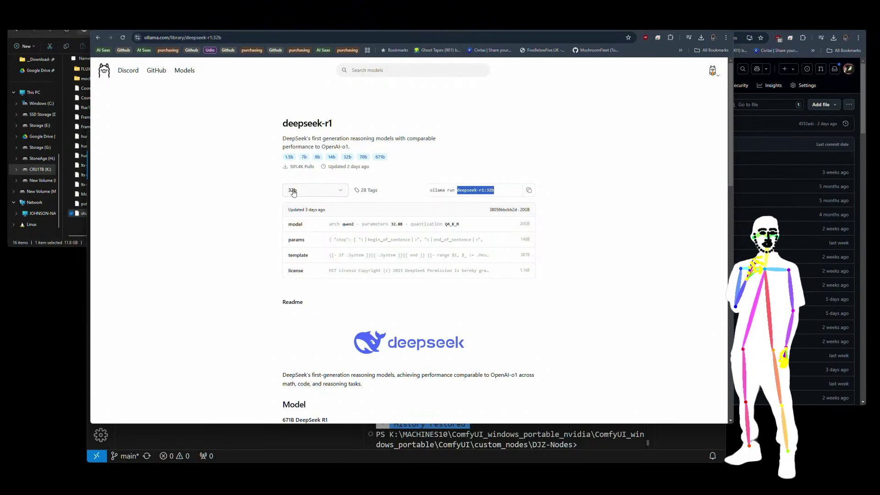
Check the deepseek-r1 size list twice, keeping 32b, and return to the DJZ-Nodes workspace.
{"action": "left_click", "coordinate": [337, 195]}
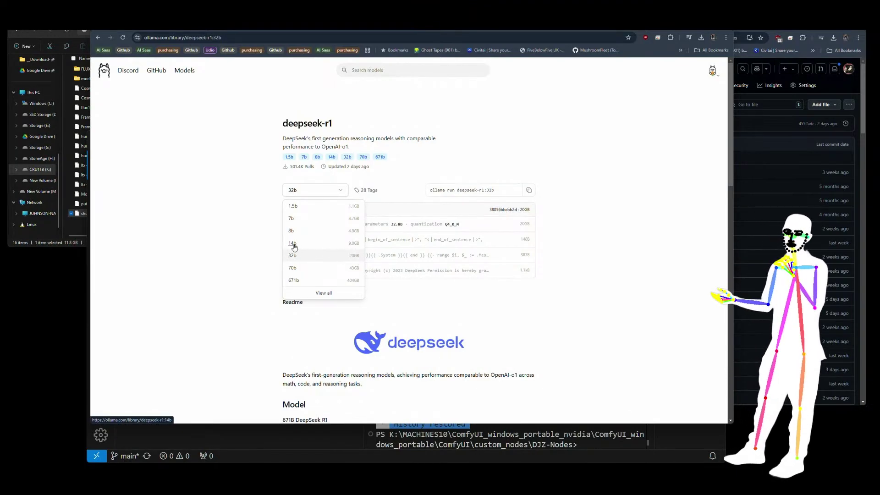
{"action": "left_click", "coordinate": [261, 241]}
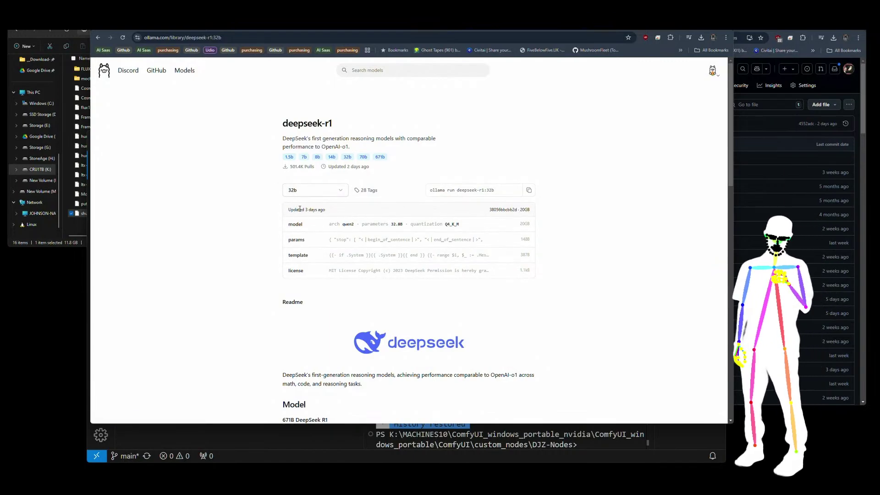
{"action": "left_click", "coordinate": [341, 193]}
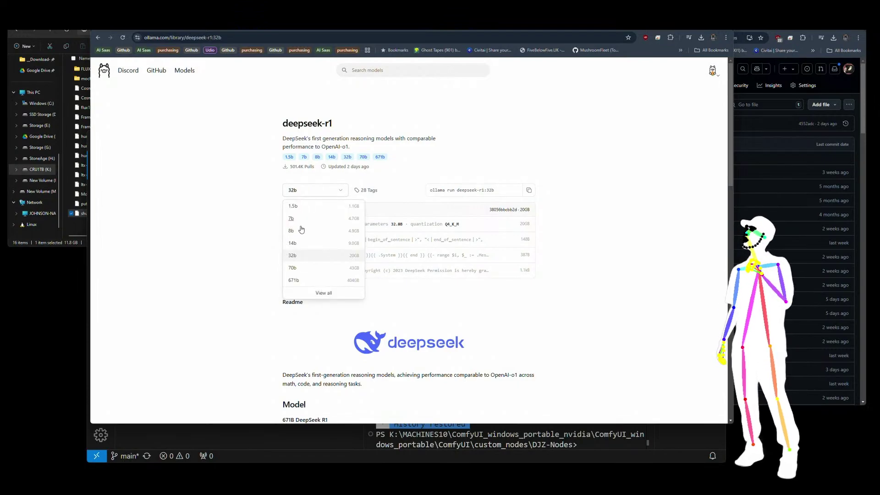
{"action": "left_click", "coordinate": [246, 233]}
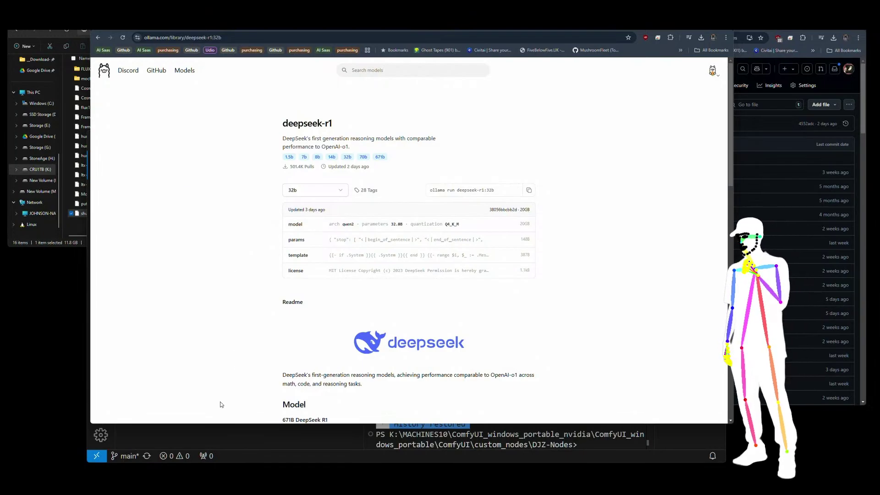
{"action": "left_click", "coordinate": [282, 451]}
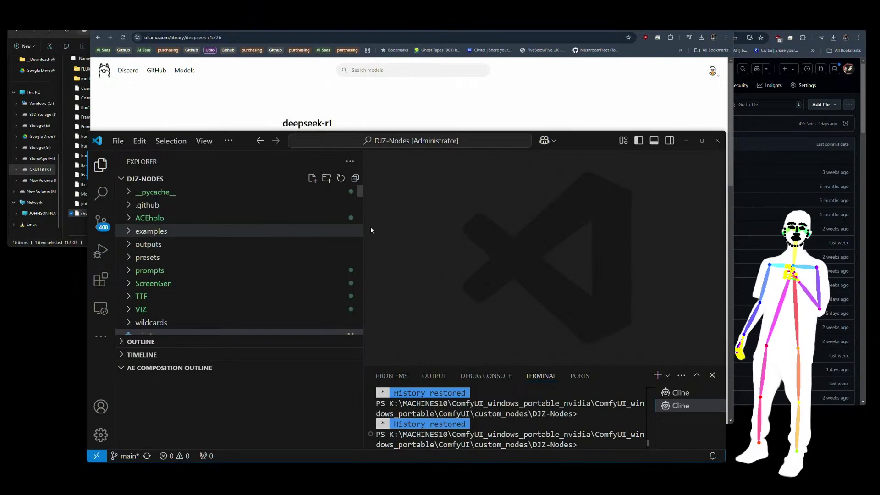
Open the Cline assistant from the activity bar's additional views menu.
{"action": "left_click", "coordinate": [118, 142]}
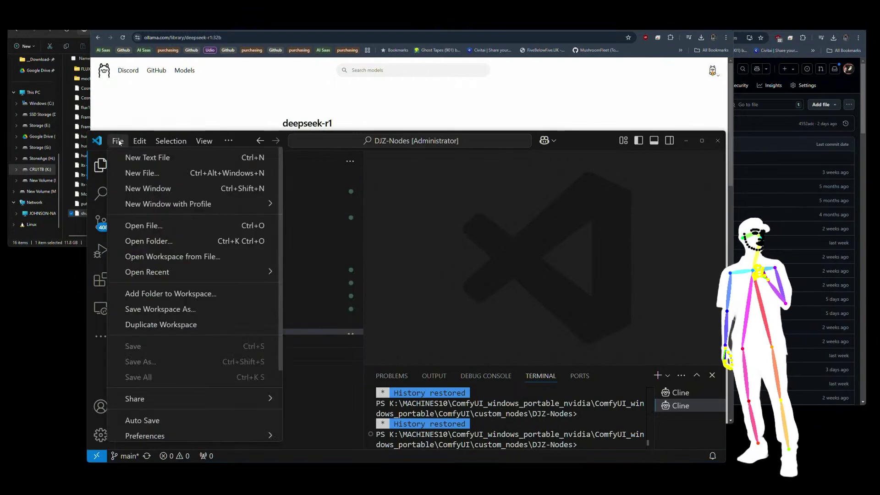
{"action": "left_click", "coordinate": [118, 142]}
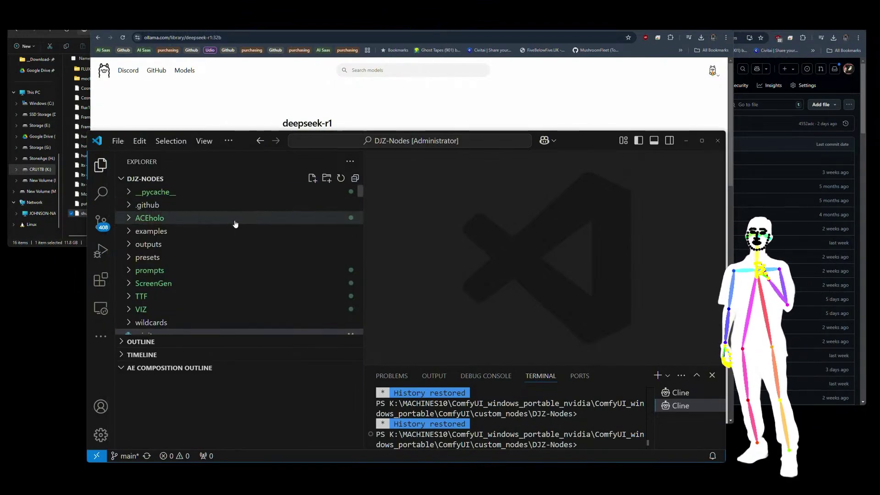
{"action": "left_click", "coordinate": [101, 337]}
{"action": "left_click", "coordinate": [113, 392]}
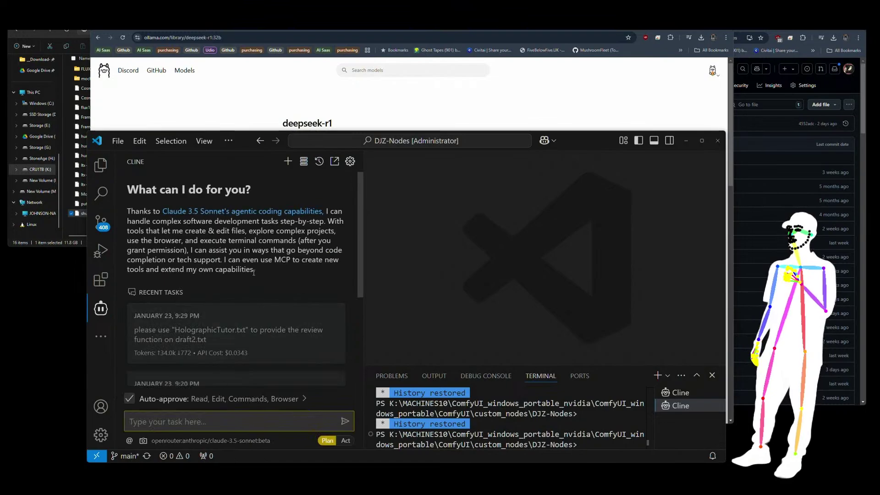
Check Cline's MCP servers, toggle Plan/Act and back, and open Cline's provider settings.
{"action": "left_click", "coordinate": [304, 161]}
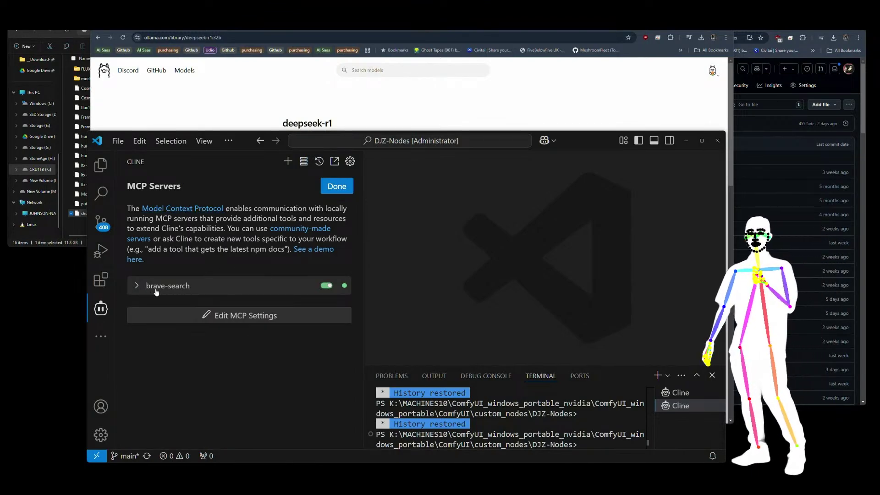
{"action": "left_click", "coordinate": [335, 184]}
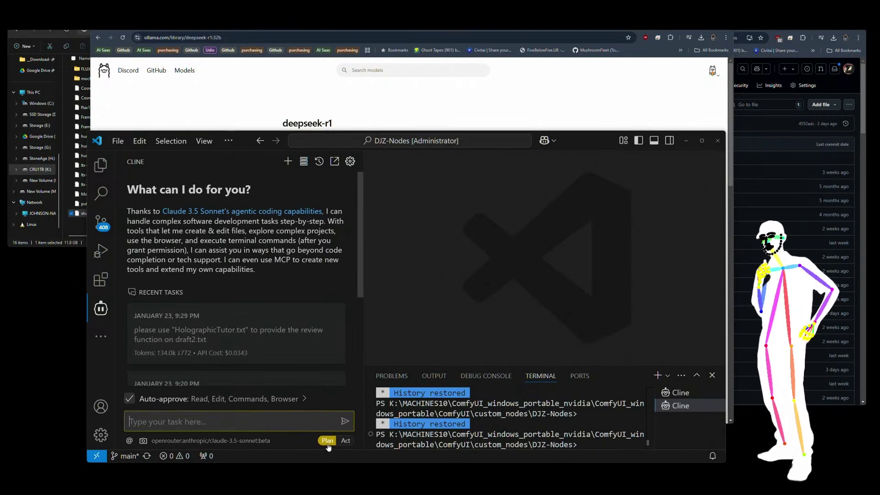
{"action": "left_click", "coordinate": [345, 442]}
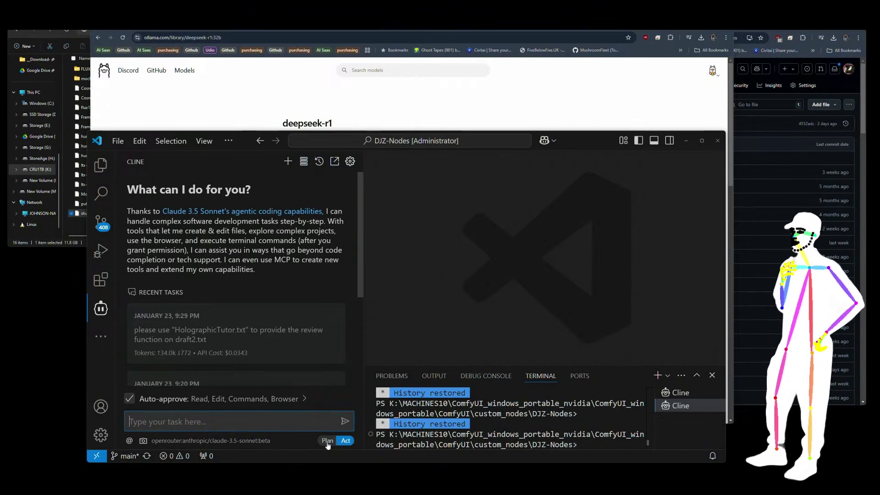
{"action": "left_click", "coordinate": [329, 441]}
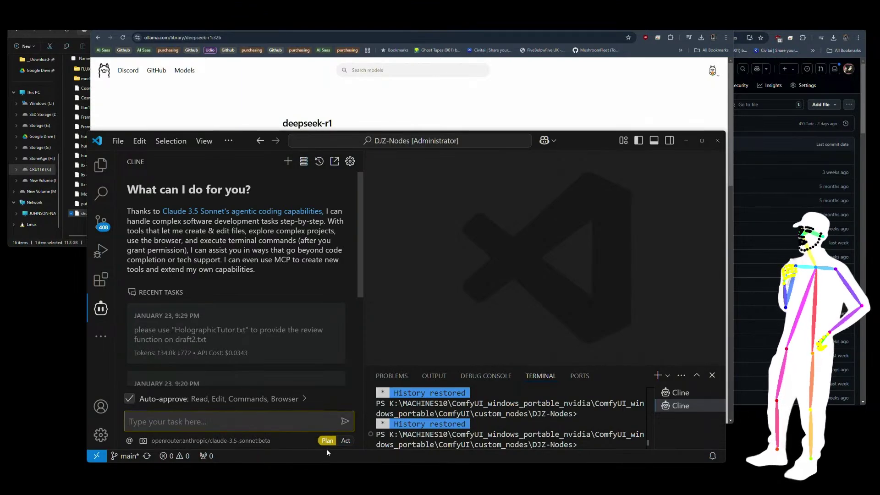
{"action": "left_click", "coordinate": [350, 162]}
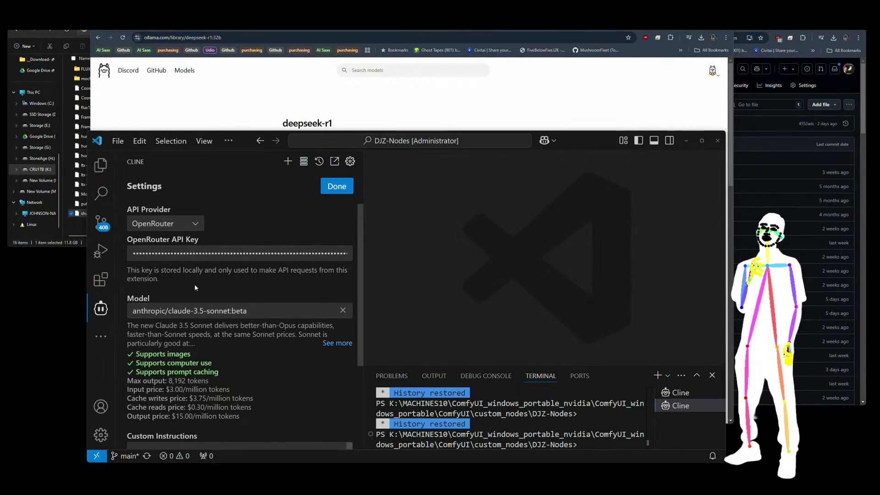
Browse the model list, keeping anthropic/claude-3.5-sonnet:beta selected.
{"action": "left_click", "coordinate": [290, 311]}
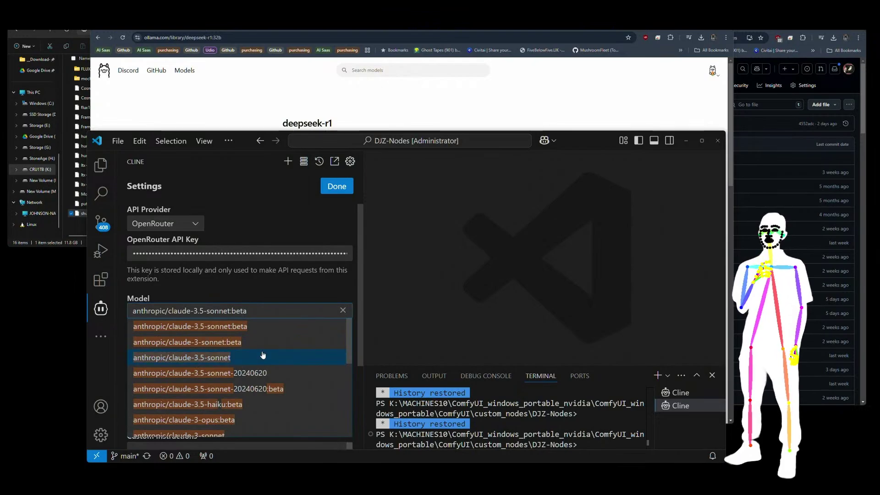
{"action": "scroll", "coordinate": [347, 352], "scroll_direction": "down", "scroll_amount": 1}
{"action": "scroll", "coordinate": [347, 362], "scroll_direction": "down", "scroll_amount": 8}
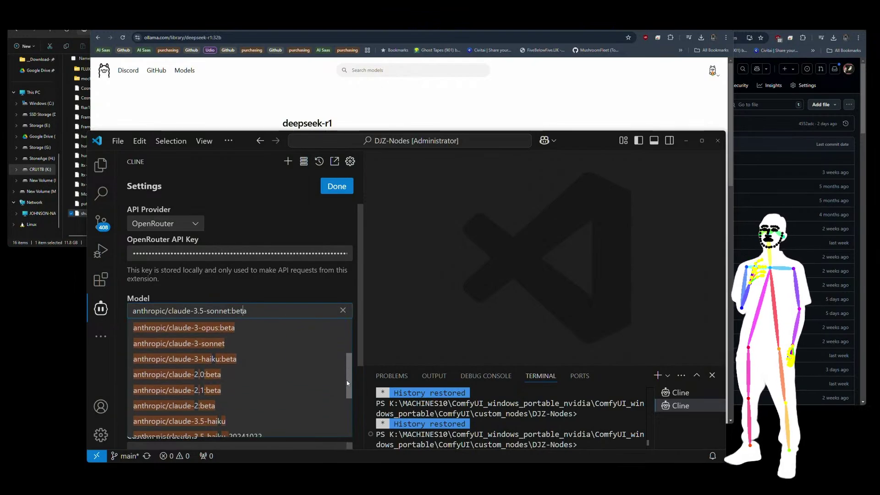
{"action": "scroll", "coordinate": [268, 367], "scroll_direction": "down", "scroll_amount": 1}
{"action": "scroll", "coordinate": [257, 362], "scroll_direction": "up", "scroll_amount": 5}
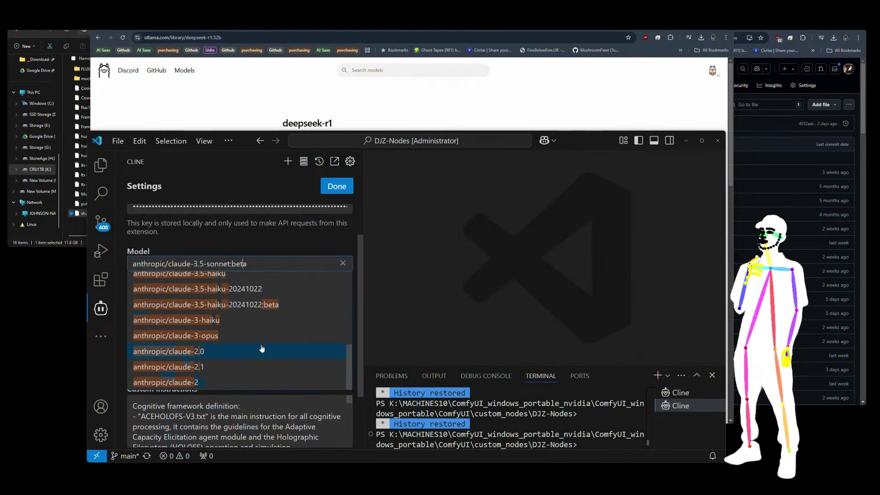
{"action": "scroll", "coordinate": [246, 352], "scroll_direction": "down", "scroll_amount": 5}
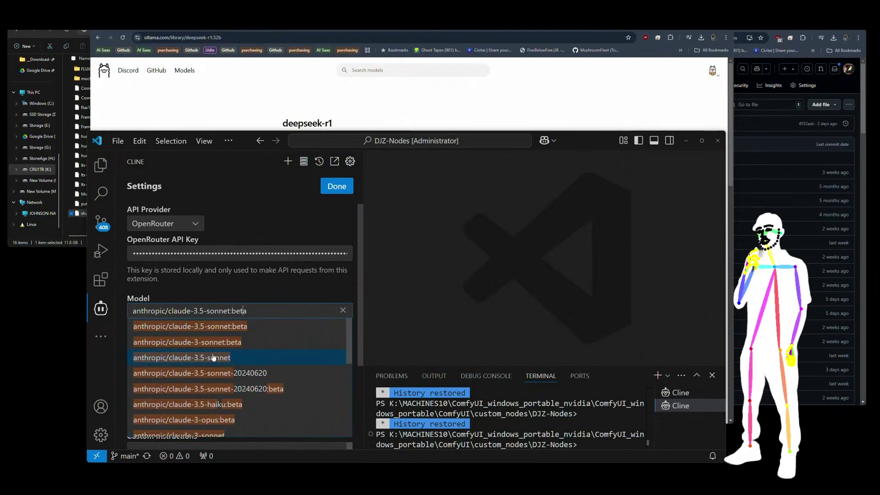
{"action": "left_click", "coordinate": [241, 290]}
{"action": "scroll", "coordinate": [270, 288], "scroll_direction": "down", "scroll_amount": 2}
{"action": "scroll", "coordinate": [294, 288], "scroll_direction": "up", "scroll_amount": 2}
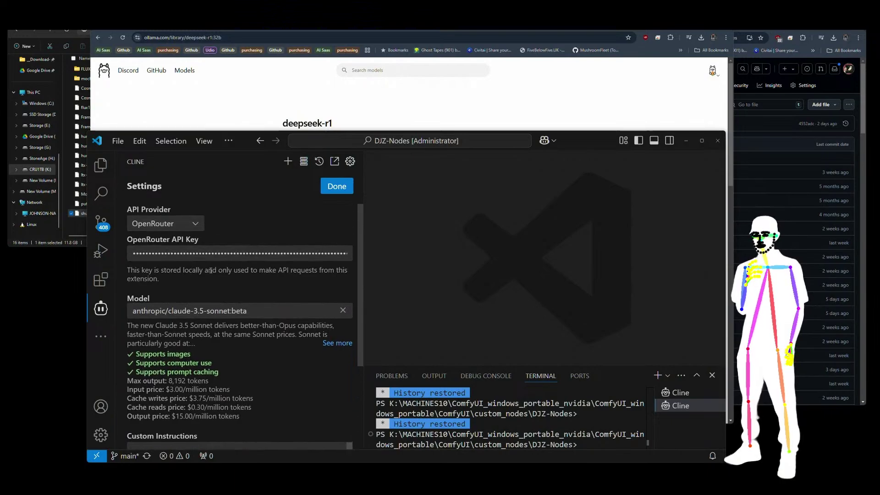
Glance at the API provider list and reopen the model list, leaving both unchanged.
{"action": "left_click", "coordinate": [201, 225]}
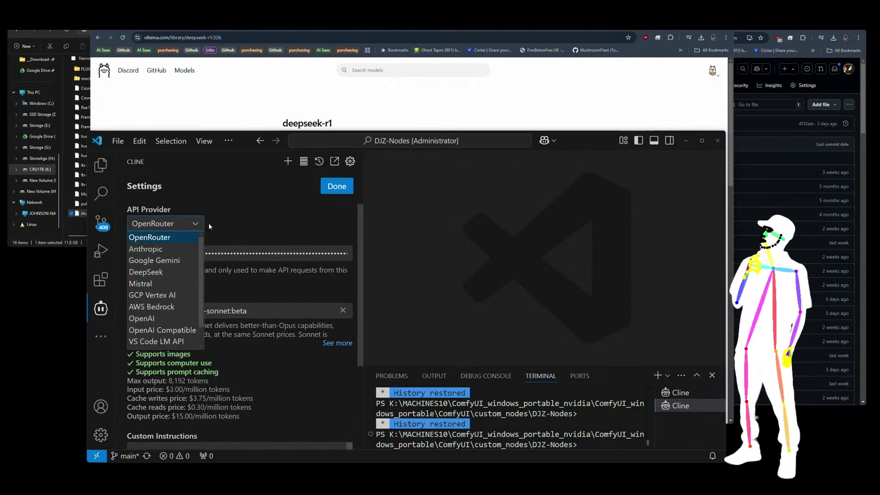
{"action": "left_click", "coordinate": [208, 222]}
{"action": "scroll", "coordinate": [271, 232], "scroll_direction": "down", "scroll_amount": 1}
{"action": "left_click", "coordinate": [248, 274]}
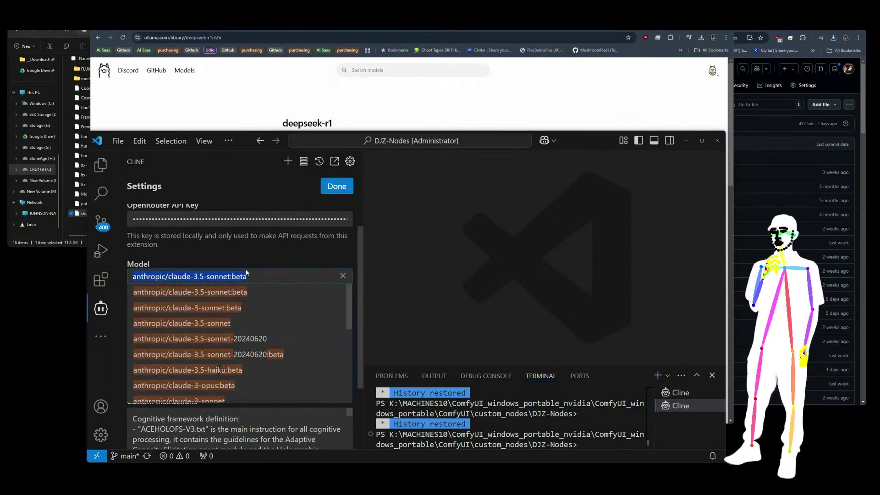
{"action": "scroll", "coordinate": [242, 317], "scroll_direction": "down", "scroll_amount": 1}
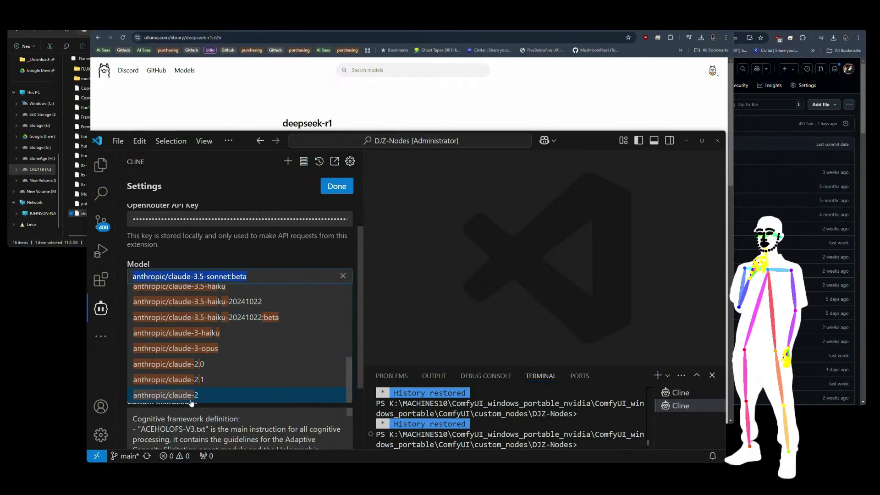
{"action": "scroll", "coordinate": [213, 353], "scroll_direction": "up", "scroll_amount": 3}
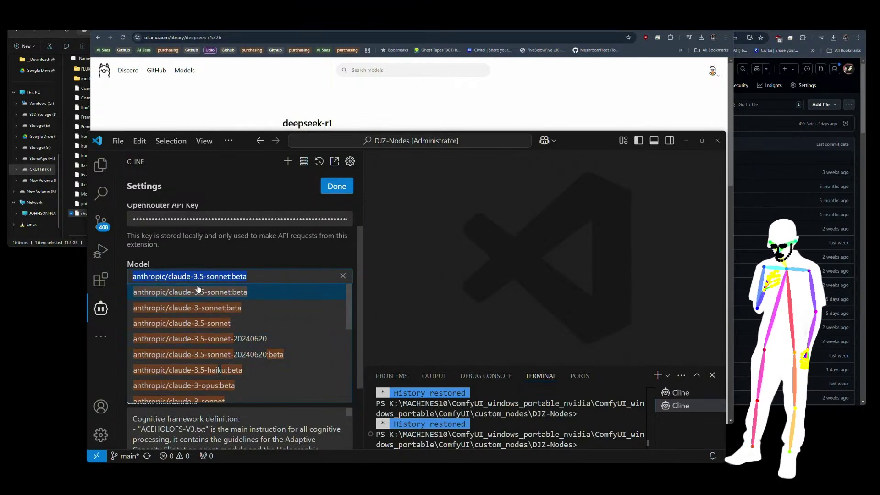
{"action": "left_click", "coordinate": [251, 259]}
{"action": "scroll", "coordinate": [273, 255], "scroll_direction": "up", "scroll_amount": 1}
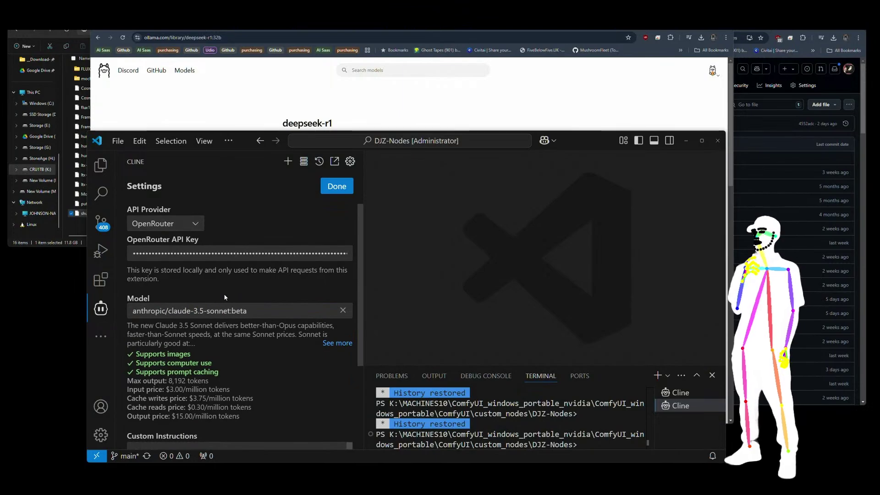
{"action": "scroll", "coordinate": [265, 289], "scroll_direction": "down", "scroll_amount": 3}
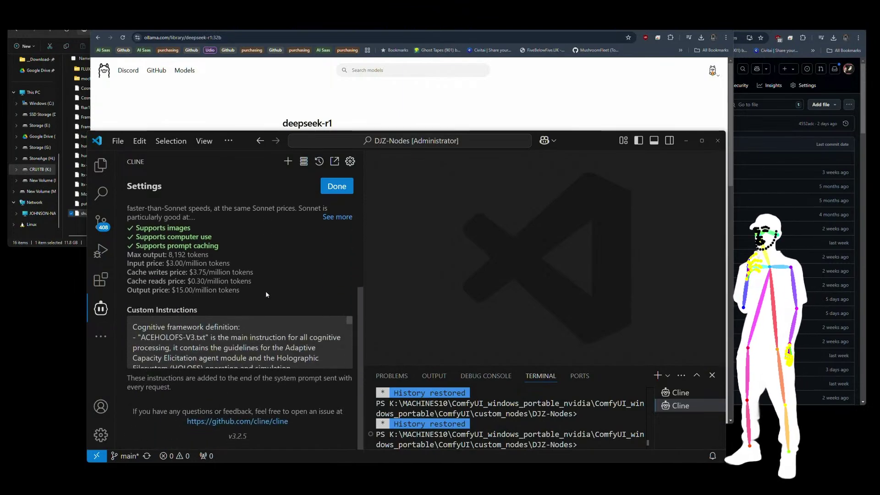
Select all the custom instructions text, then deselect it.
{"action": "left_click", "coordinate": [244, 348]}
{"action": "key", "text": "ctrl+a"}
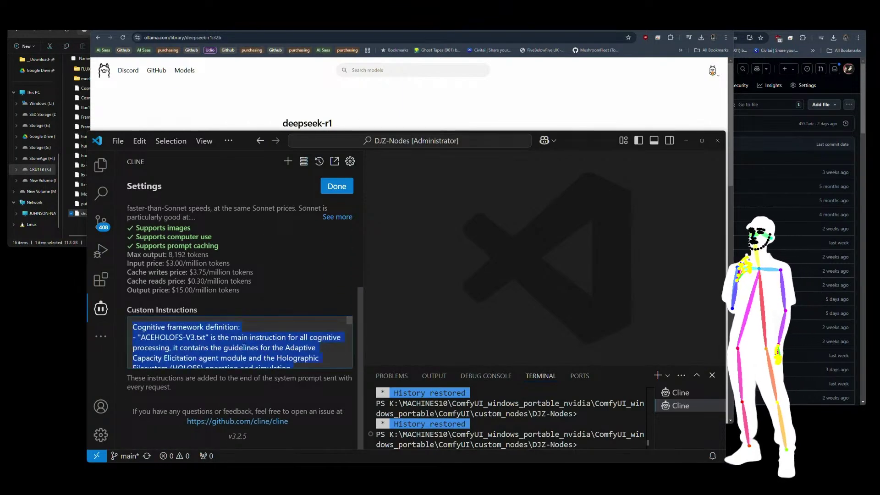
{"action": "left_click", "coordinate": [321, 358]}
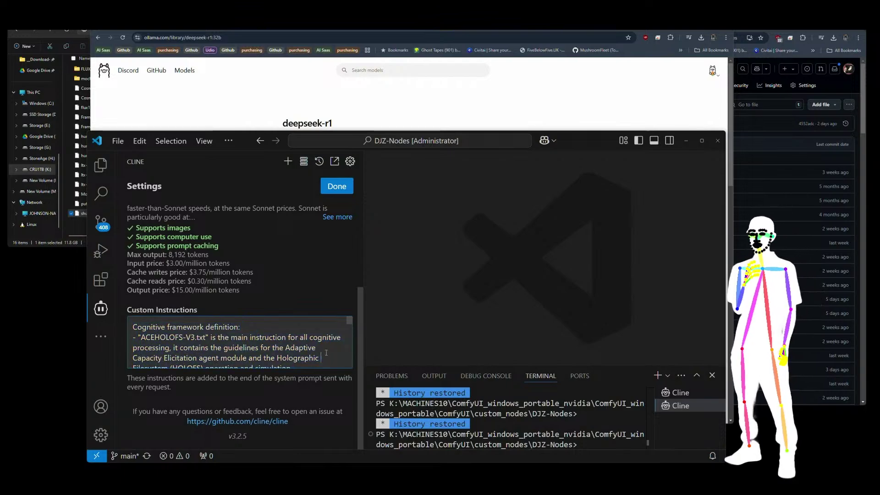
{"action": "scroll", "coordinate": [282, 289], "scroll_direction": "up", "scroll_amount": 3}
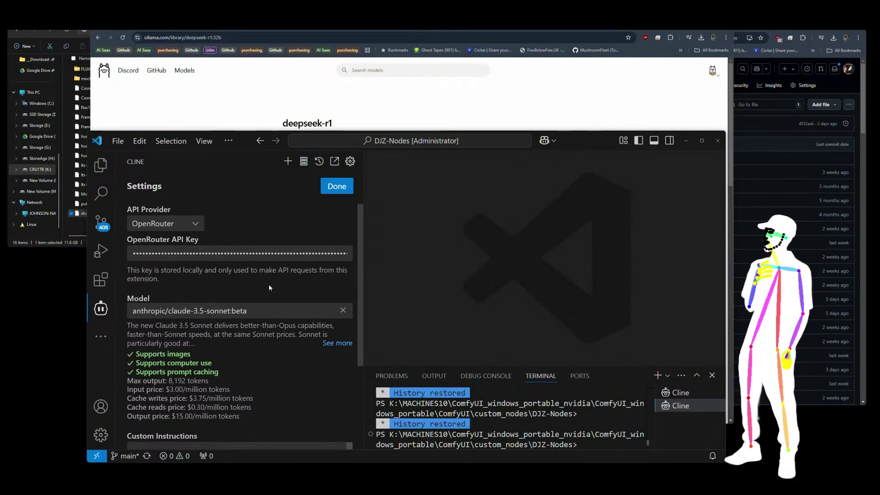
Switch Cline's API provider to Ollama and bring the Open WebUI chat forward.
{"action": "left_click", "coordinate": [197, 225]}
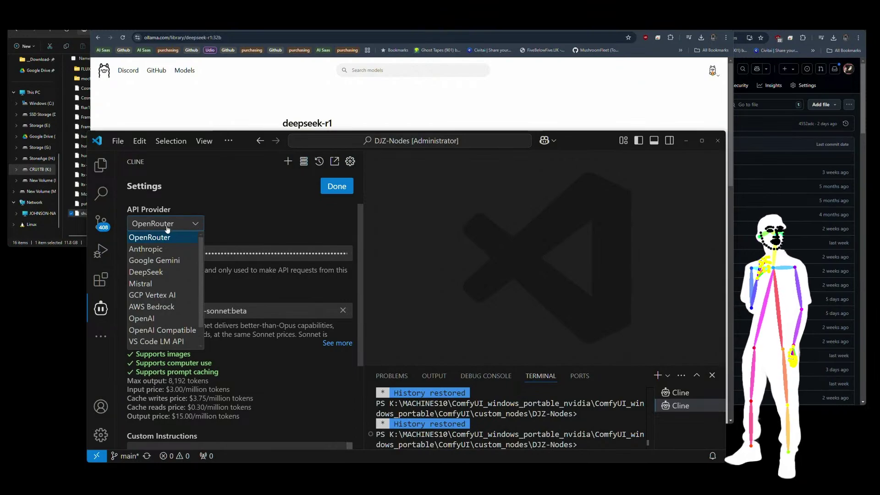
{"action": "scroll", "coordinate": [156, 340], "scroll_direction": "down", "scroll_amount": 2}
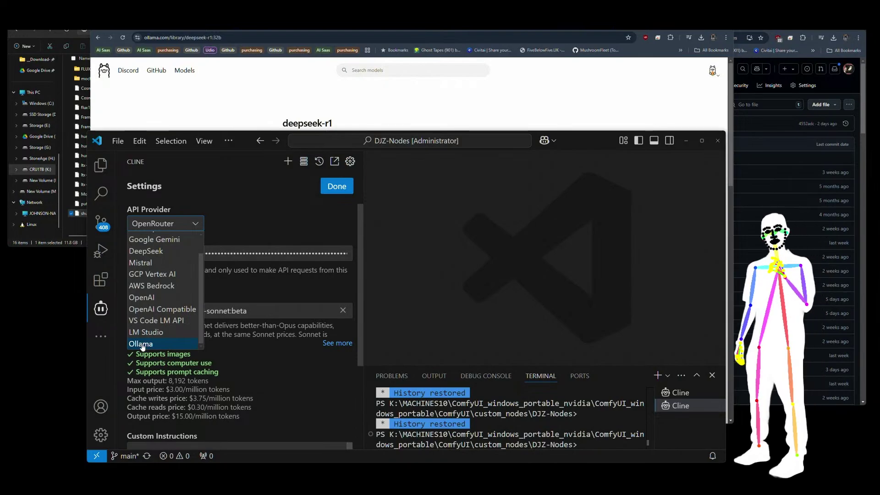
{"action": "left_click", "coordinate": [141, 343]}
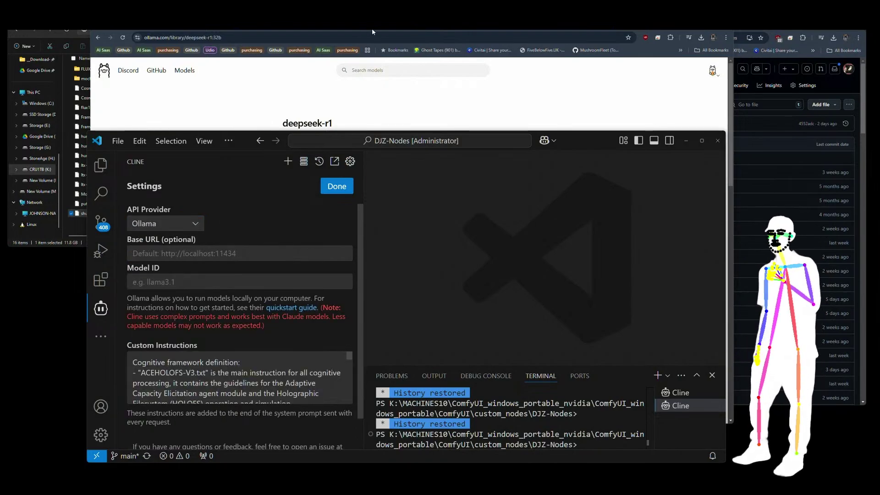
{"action": "left_click", "coordinate": [438, 28]}
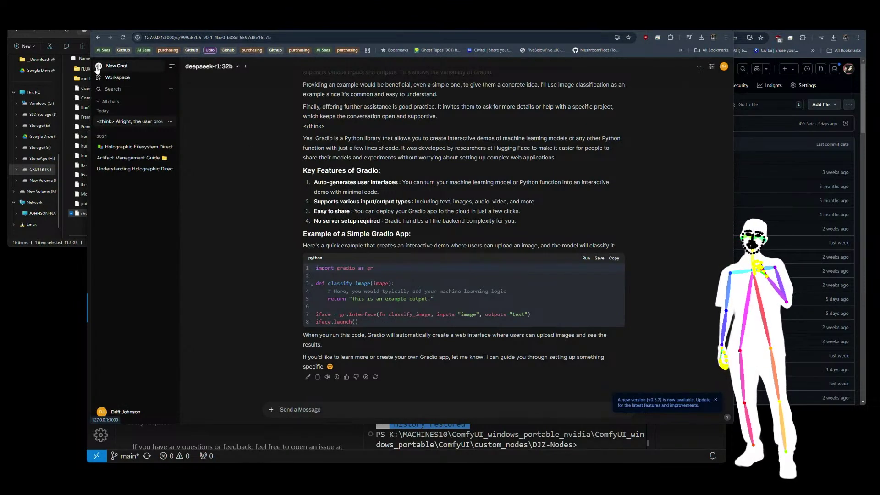
{"action": "scroll", "coordinate": [326, 156], "scroll_direction": "up", "scroll_amount": 5}
{"action": "scroll", "coordinate": [676, 347], "scroll_direction": "down", "scroll_amount": 5}
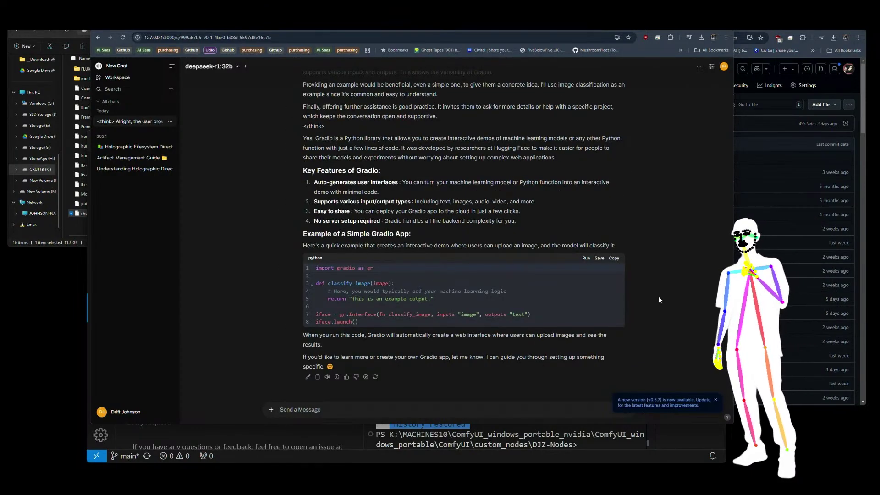
{"action": "scroll", "coordinate": [444, 318], "scroll_direction": "up", "scroll_amount": 5}
{"action": "scroll", "coordinate": [445, 318], "scroll_direction": "up", "scroll_amount": 6}
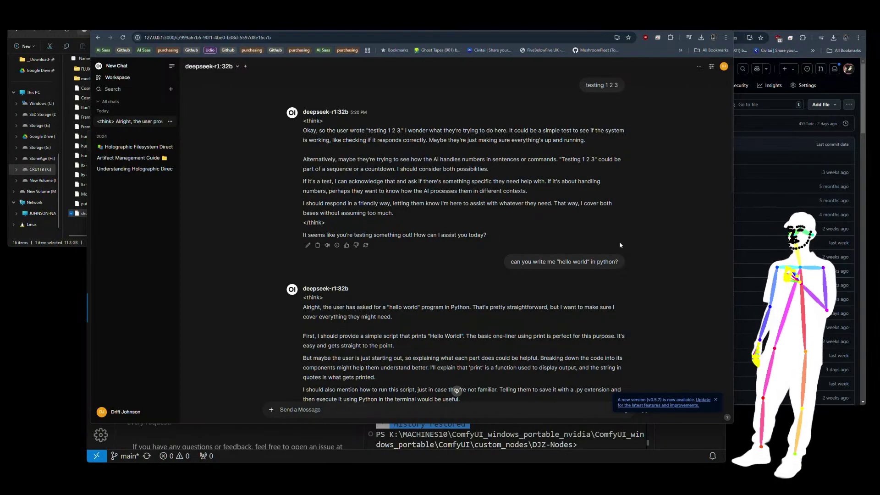
{"action": "scroll", "coordinate": [619, 241], "scroll_direction": "down", "scroll_amount": 1}
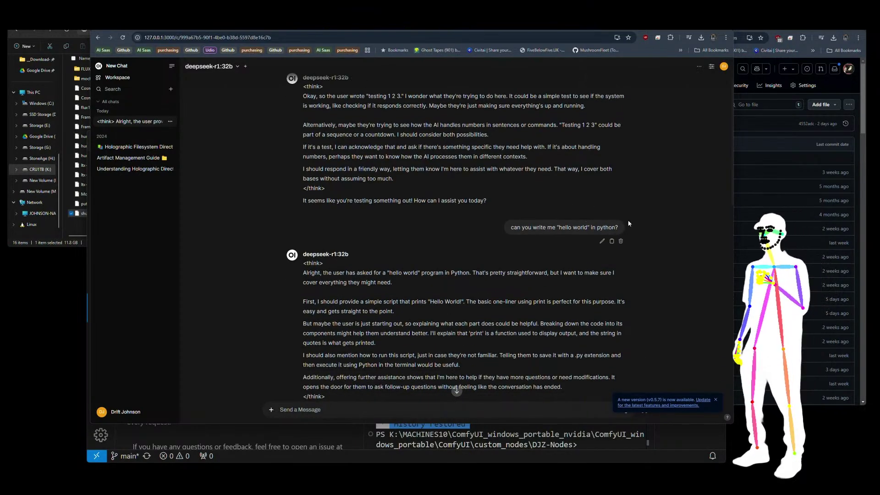
{"action": "scroll", "coordinate": [629, 223], "scroll_direction": "down", "scroll_amount": 3}
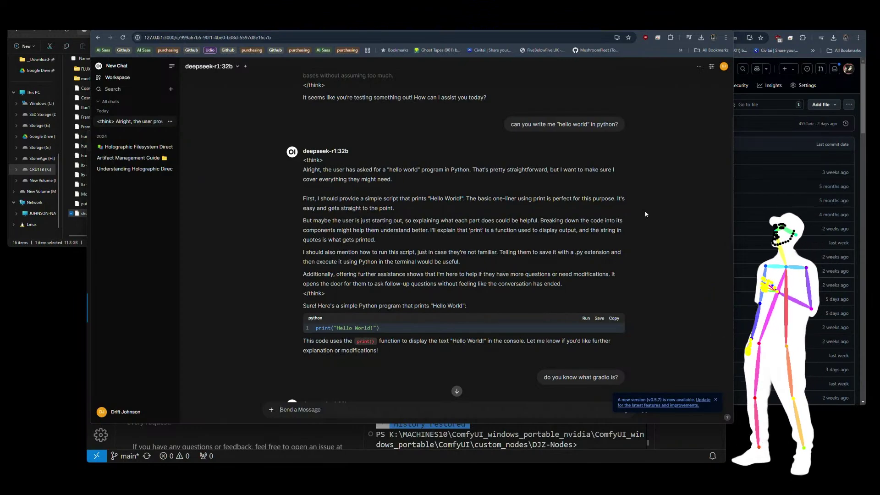
{"action": "mouse_move", "coordinate": [627, 205]}
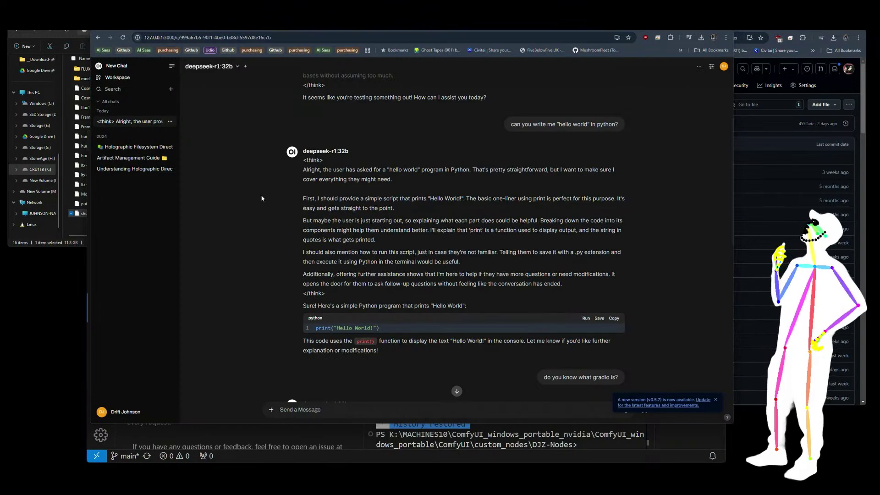
{"action": "scroll", "coordinate": [522, 202], "scroll_direction": "down", "scroll_amount": 4}
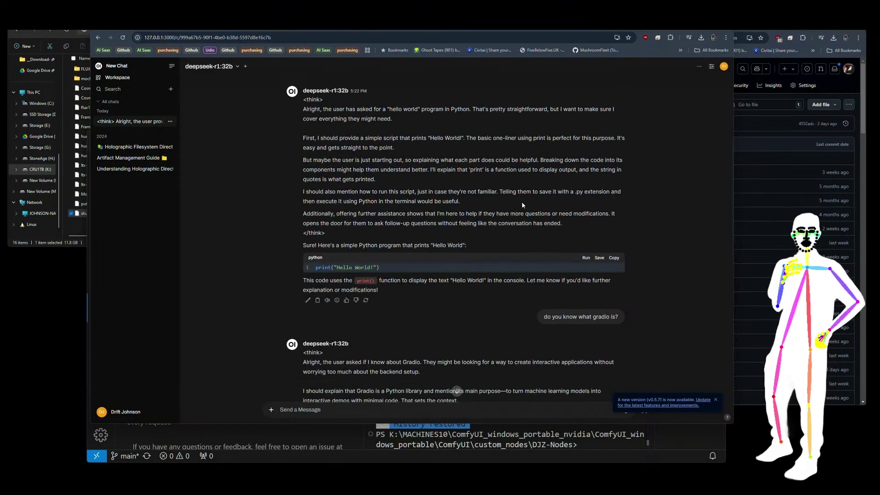
{"action": "scroll", "coordinate": [522, 202], "scroll_direction": "down", "scroll_amount": 3}
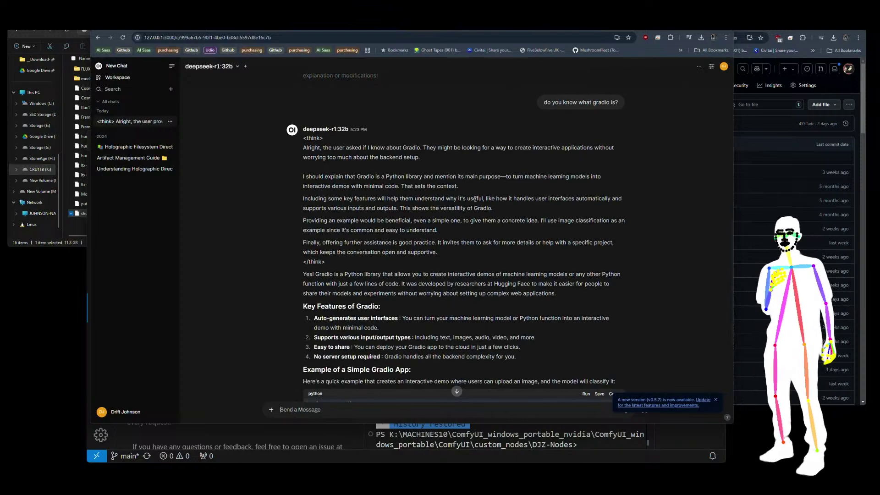
{"action": "scroll", "coordinate": [476, 199], "scroll_direction": "down", "scroll_amount": 4}
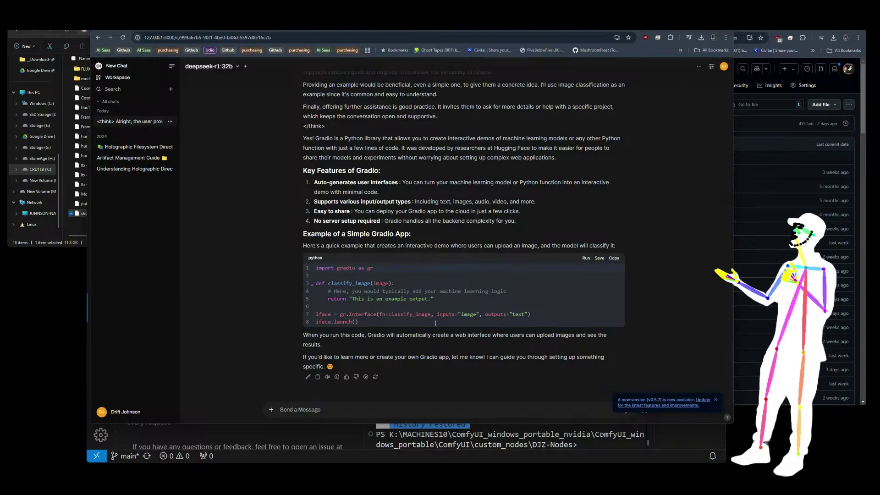
Select the Gradio example code a few times, then clear the selection.
{"action": "left_click_drag", "start_coordinate": [367, 323], "coordinate": [315, 274]}
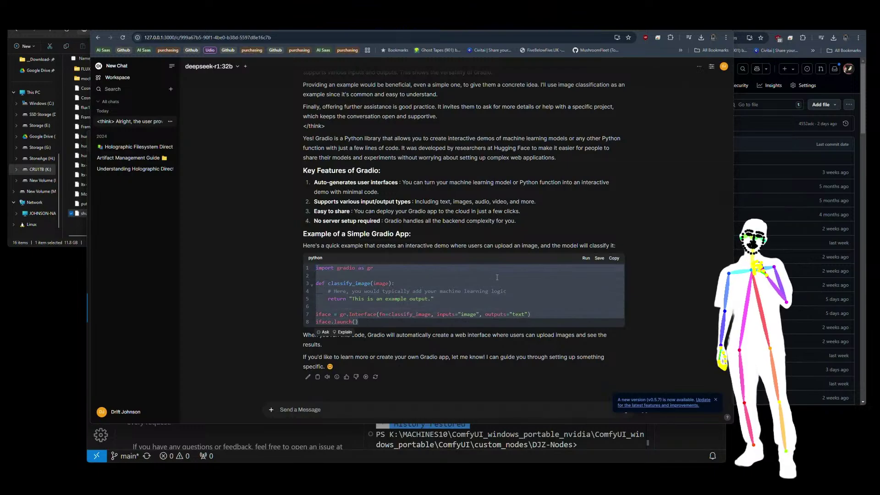
{"action": "left_click", "coordinate": [522, 287]}
{"action": "left_click_drag", "start_coordinate": [362, 323], "coordinate": [315, 268]}
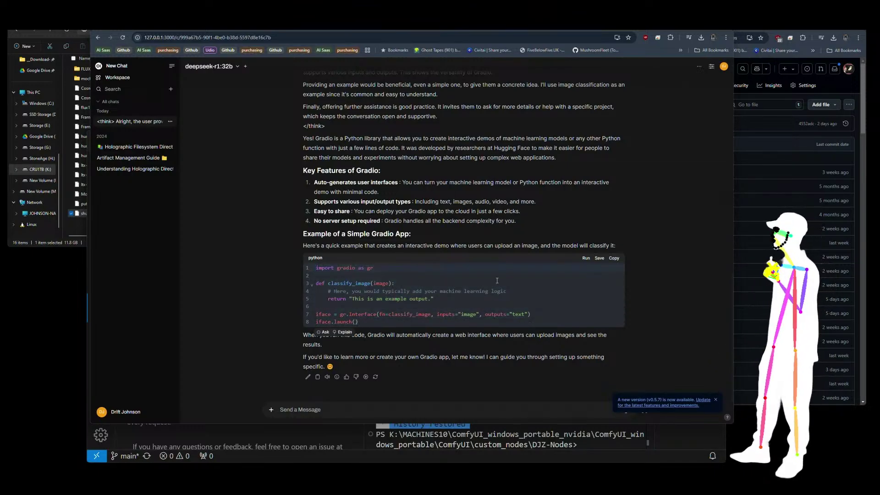
{"action": "left_click_drag", "start_coordinate": [359, 322], "coordinate": [315, 270]}
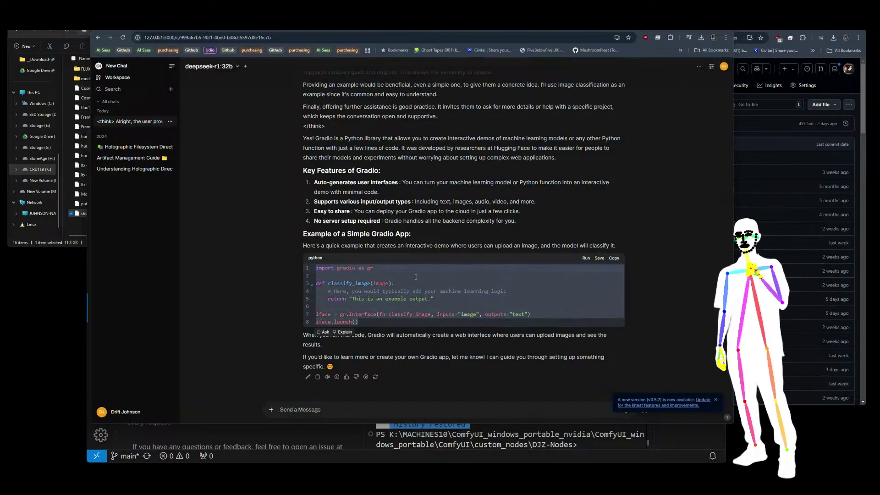
{"action": "left_click", "coordinate": [415, 277]}
Scroll to the end of the Gradio reply and return to Cline settings in VS Code.
{"action": "scroll", "coordinate": [527, 286], "scroll_direction": "up", "scroll_amount": 15}
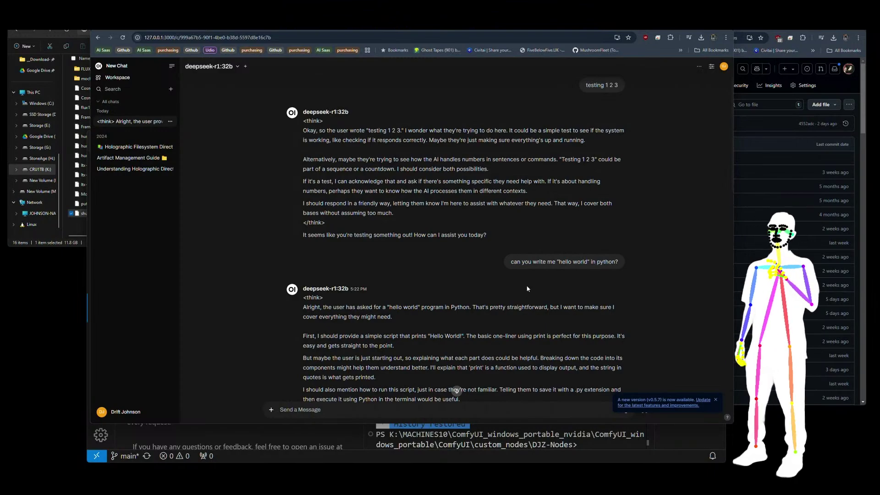
{"action": "scroll", "coordinate": [527, 289], "scroll_direction": "down", "scroll_amount": 12}
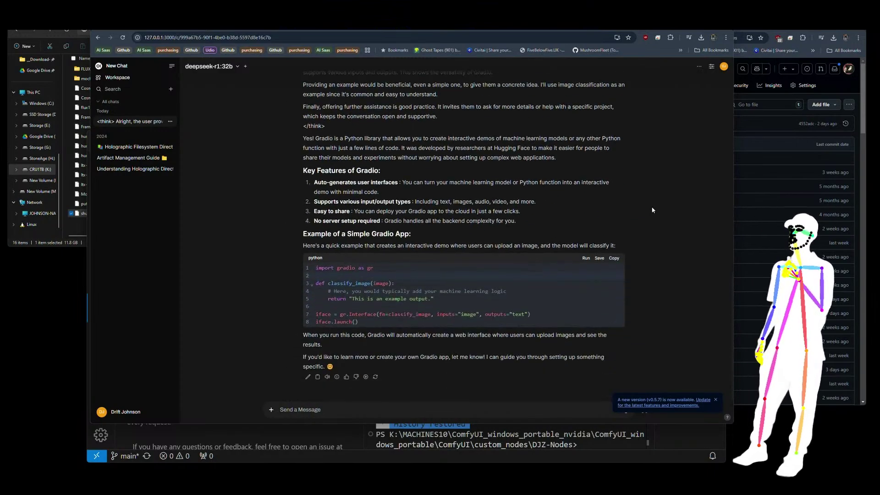
{"action": "scroll", "coordinate": [614, 212], "scroll_direction": "up", "scroll_amount": 8}
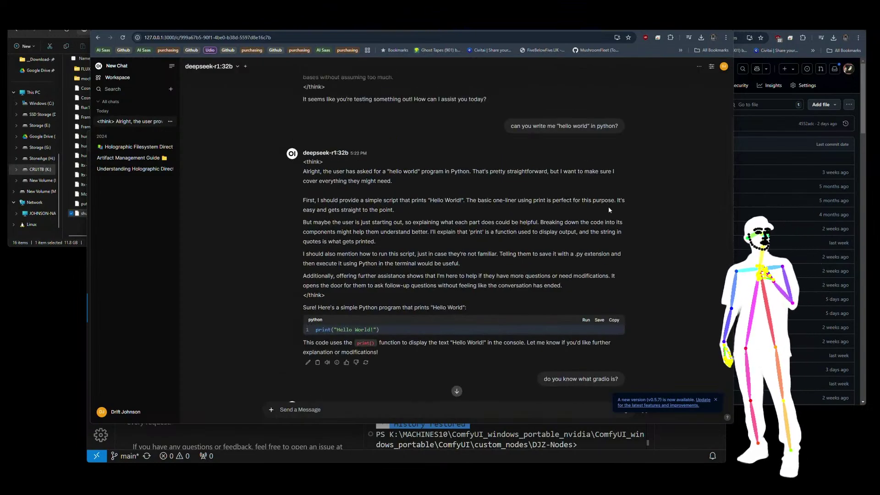
{"action": "scroll", "coordinate": [504, 190], "scroll_direction": "down", "scroll_amount": 5}
{"action": "scroll", "coordinate": [458, 298], "scroll_direction": "down", "scroll_amount": 3}
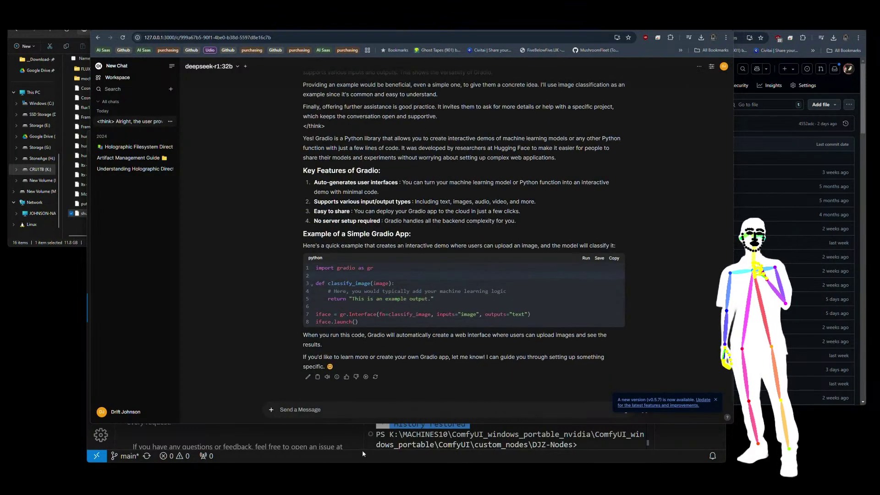
{"action": "key", "text": "alt+Tab"}
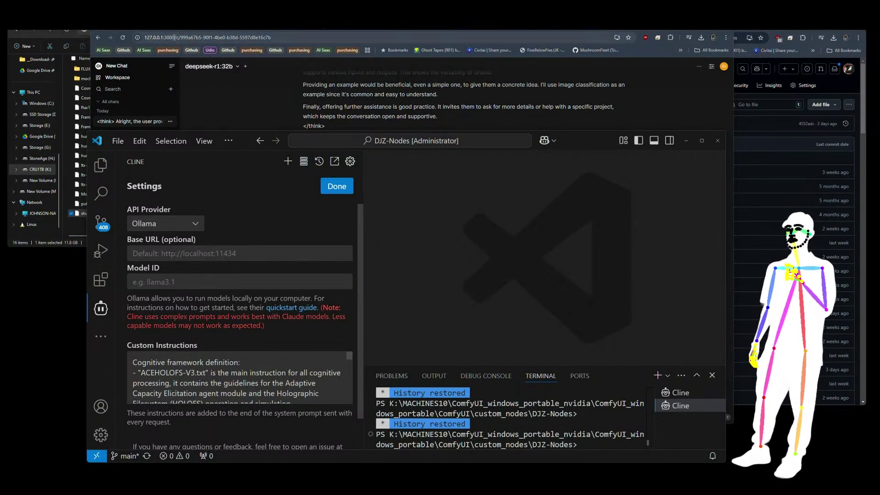
Copy 127.0.0.1:3000 from the browser and paste it as Cline's Ollama base URL.
{"action": "left_click_drag", "start_coordinate": [174, 37], "coordinate": [142, 40]}
{"action": "key", "text": "ctrl+c"}
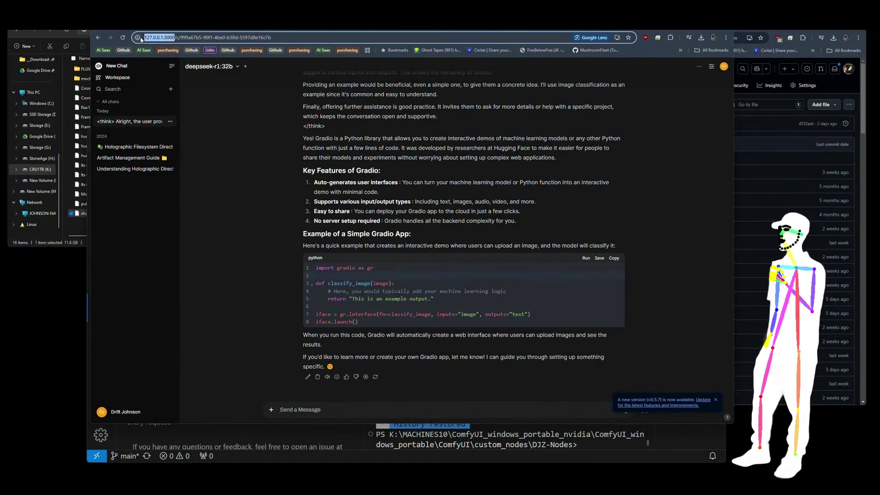
{"action": "key", "text": "alt+Tab"}
{"action": "left_click", "coordinate": [190, 254]}
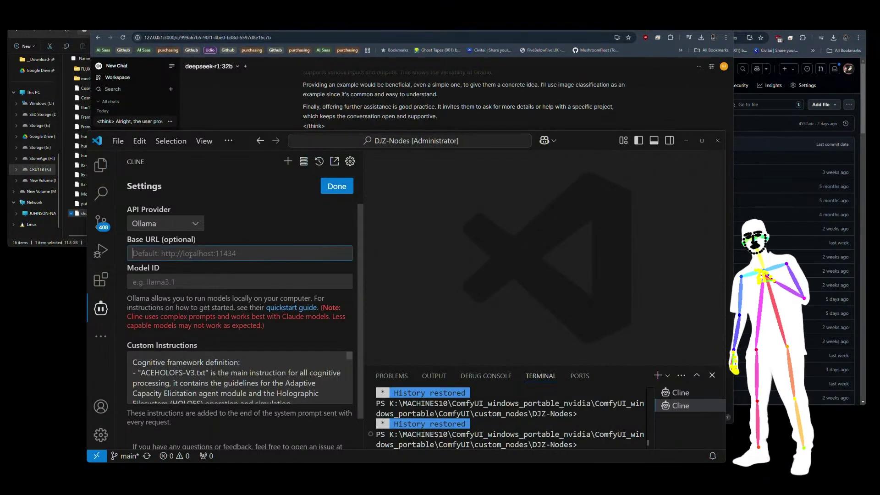
{"action": "key", "text": "ctrl+v"}
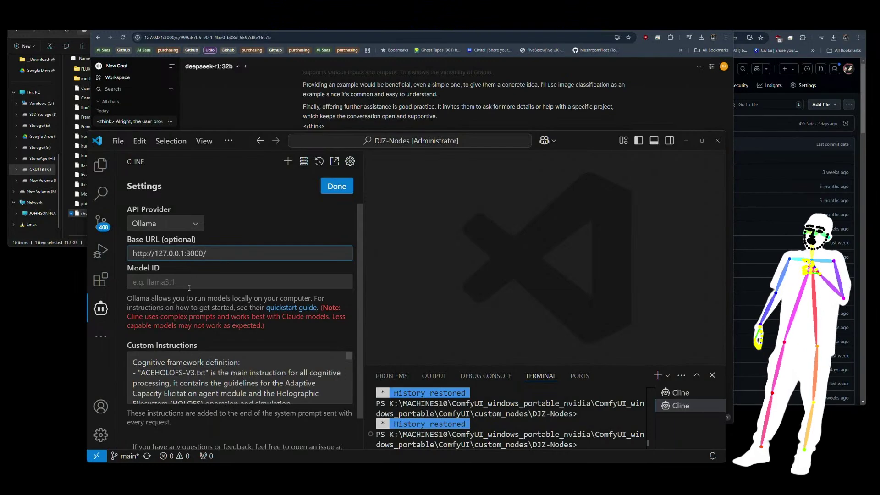
{"action": "left_click", "coordinate": [188, 286]}
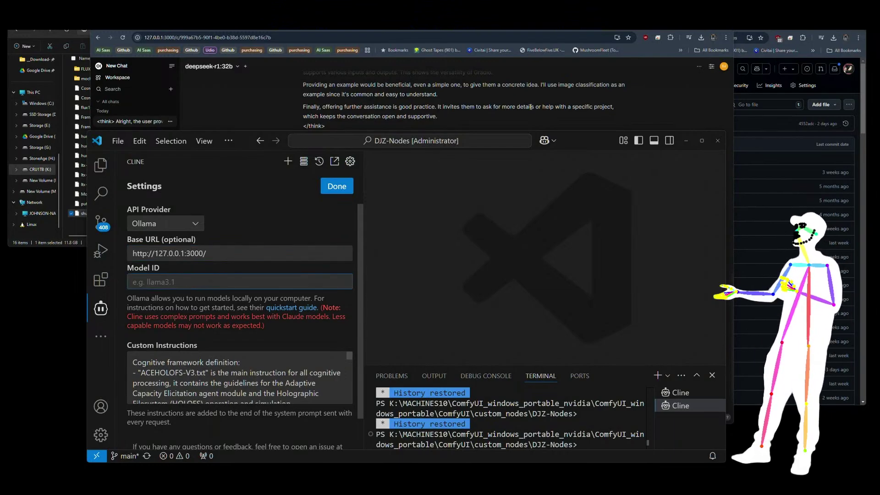
Confirm deepseek-r1:32b in Open WebUI's model list, then switch to Ollama's deepseek-r1 page.
{"action": "left_click", "coordinate": [273, 111]}
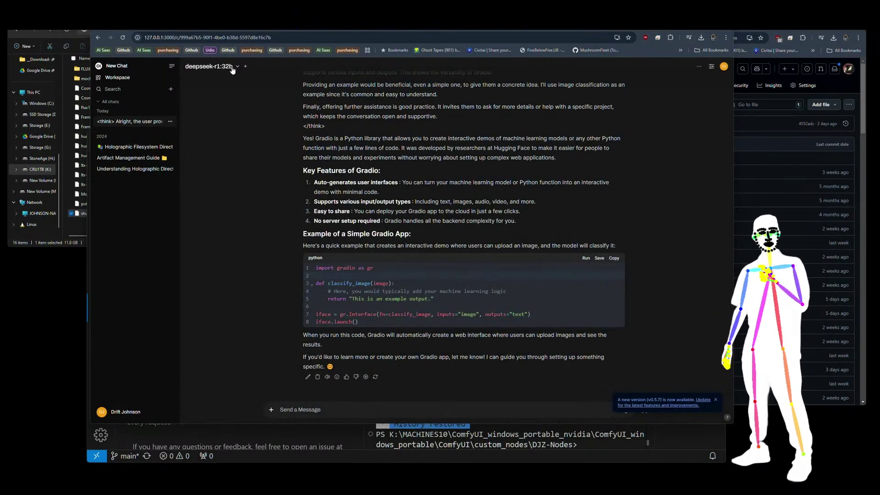
{"action": "left_click", "coordinate": [213, 67]}
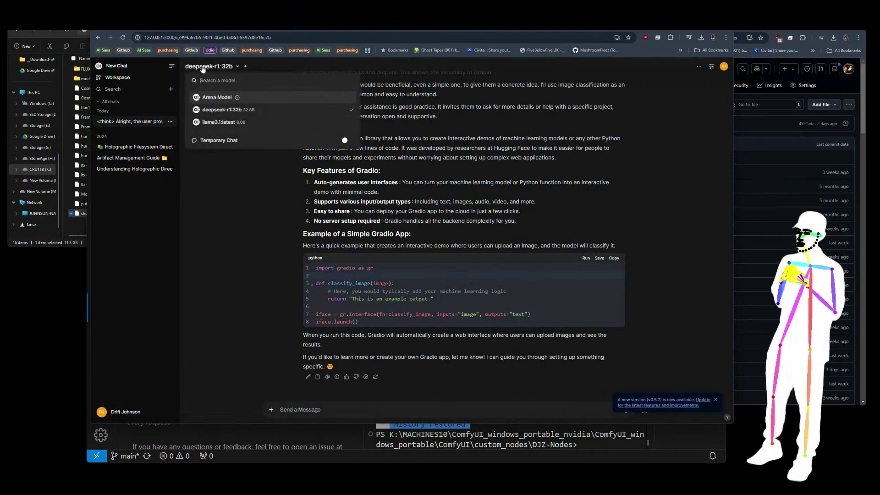
{"action": "left_click", "coordinate": [238, 112]}
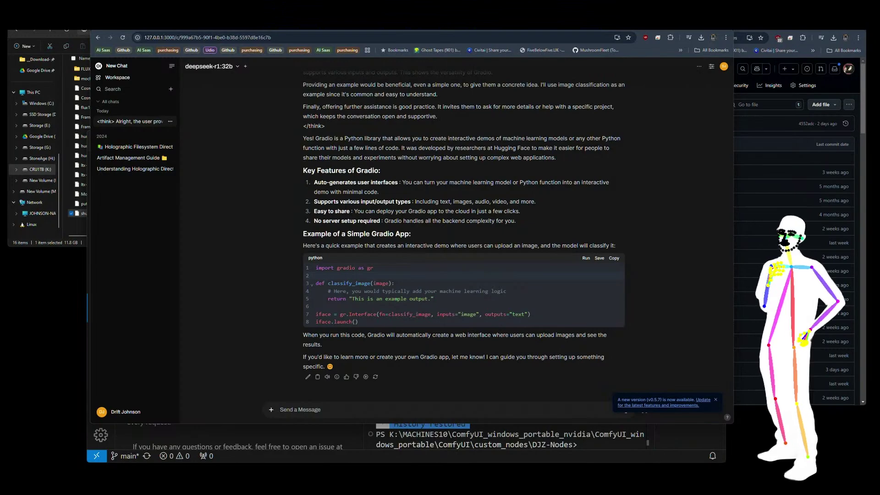
{"action": "key", "text": "ctrl+Tab"}
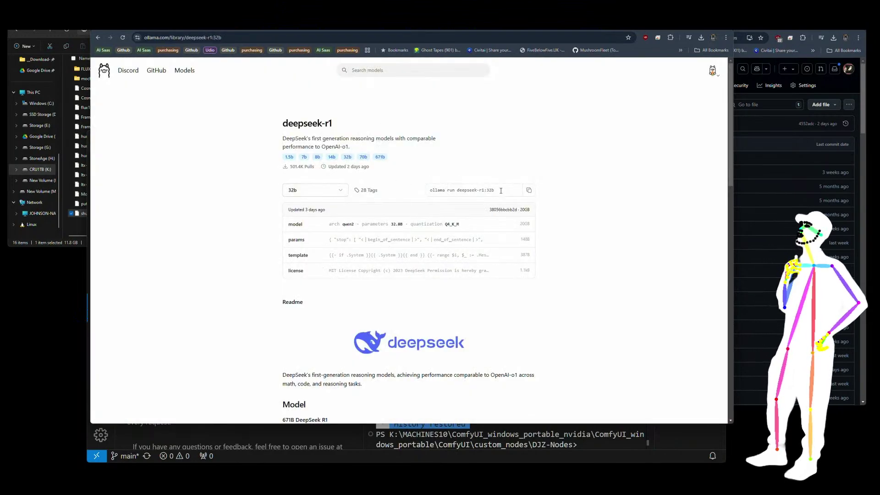
Copy deepseek-r1:32b from the ollama run command and paste it as Cline's model ID.
{"action": "left_click_drag", "start_coordinate": [501, 191], "coordinate": [457, 191]}
{"action": "key", "text": "ctrl+c"}
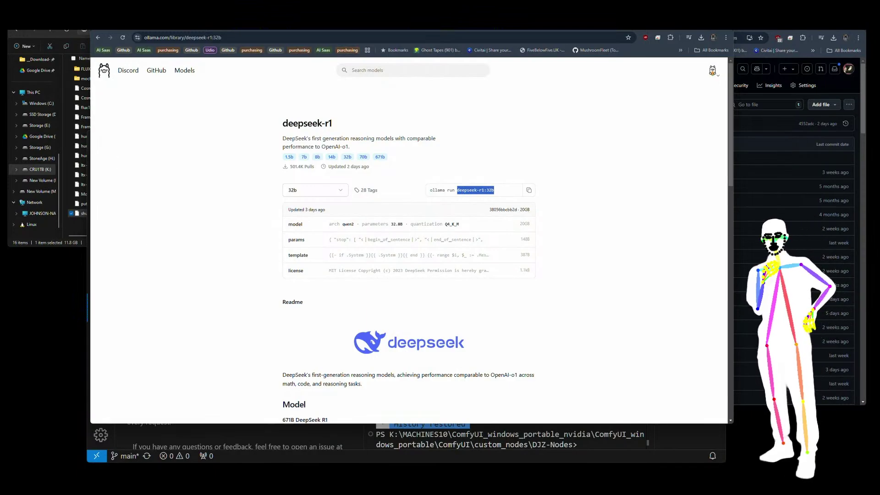
{"action": "key", "text": "alt+Tab"}
{"action": "left_click", "coordinate": [179, 282]}
{"action": "key", "text": "ctrl+v"}
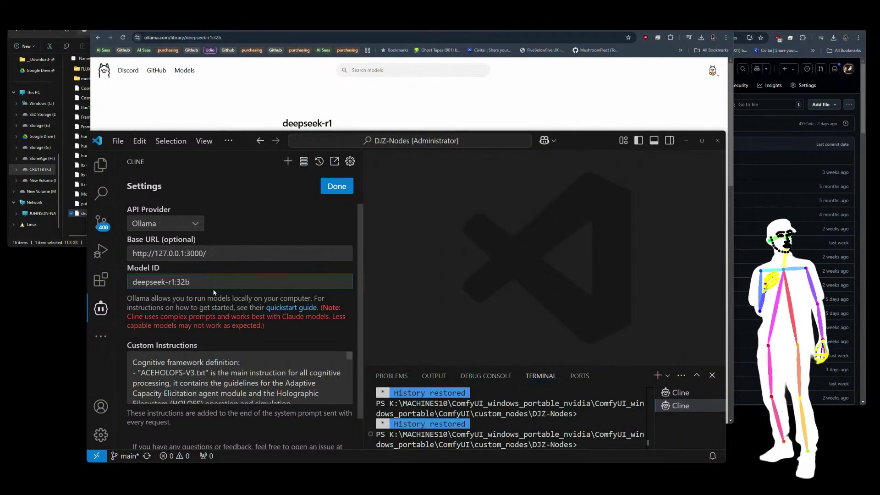
Delete all text from Cline's custom instructions.
{"action": "left_click", "coordinate": [246, 365]}
{"action": "key", "text": "ctrl+a"}
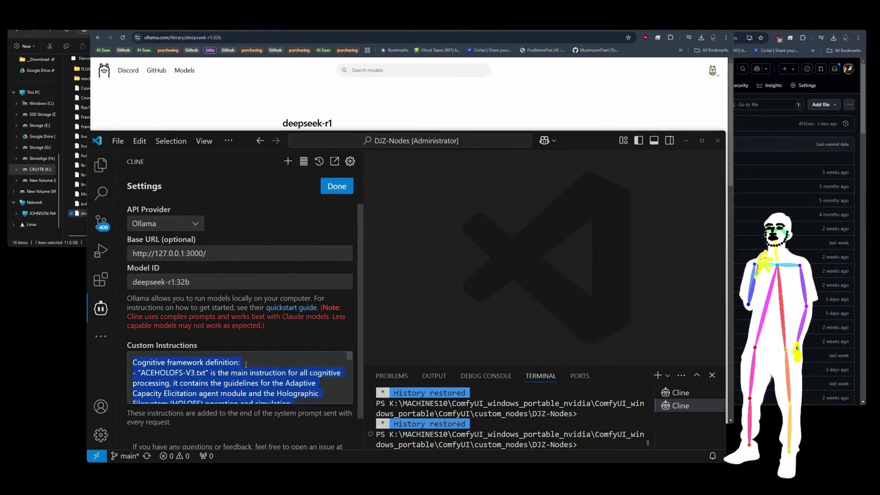
{"action": "key", "text": "BackSpace"}
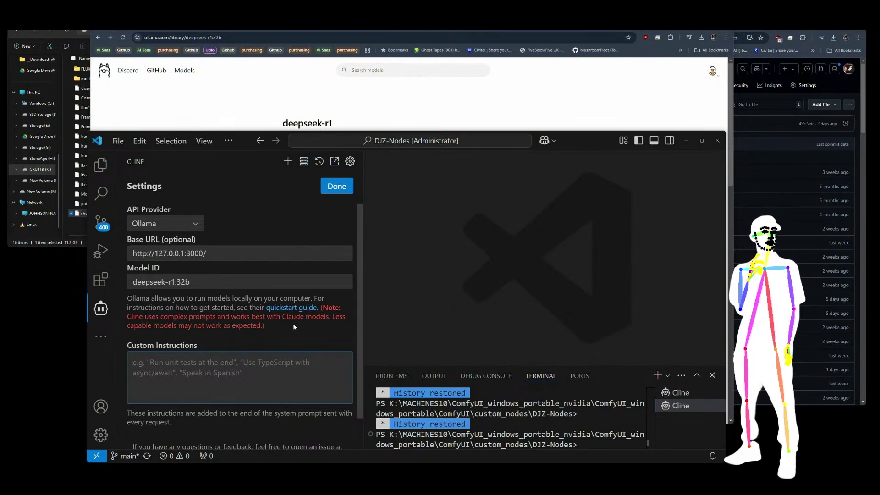
{"action": "scroll", "coordinate": [272, 326], "scroll_direction": "down", "scroll_amount": 1}
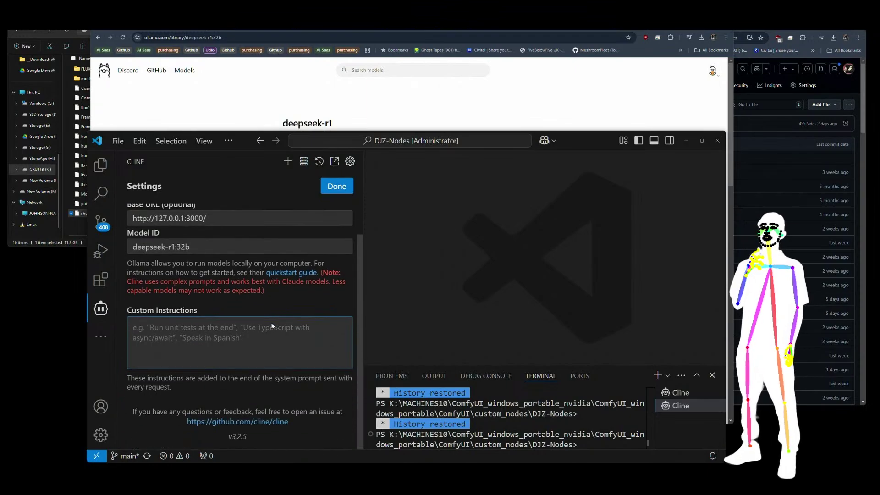
Save Cline's settings and submit the task 'run a system sheck'.
{"action": "left_click", "coordinate": [332, 191]}
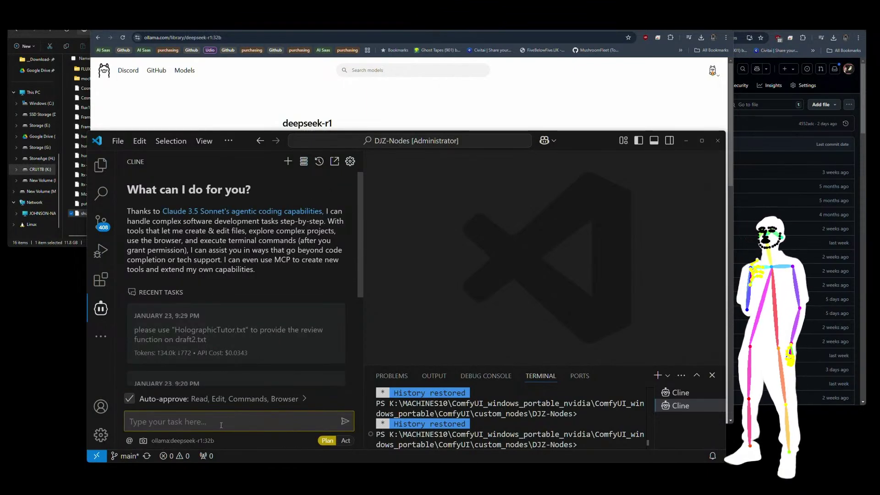
{"action": "type", "text": "test"}
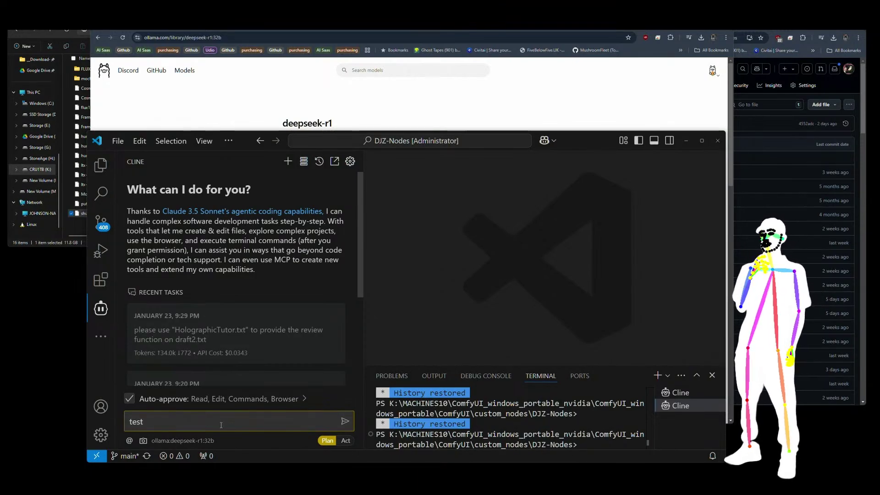
{"action": "key", "text": "BackSpace"}
{"action": "key", "text": "BackSpace"}
{"action": "key", "text": "BackSpace"}
{"action": "key", "text": "BackSpace"}
{"action": "type", "text": "ru"}
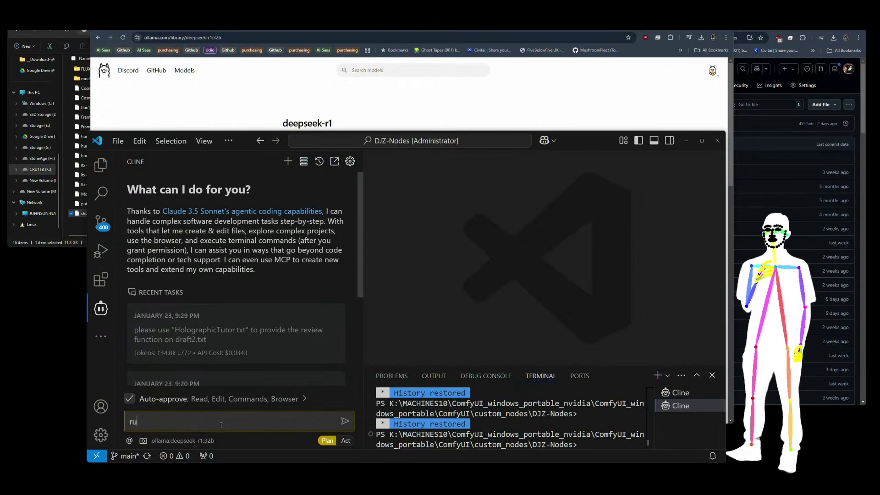
{"action": "type", "text": "n a system s"}
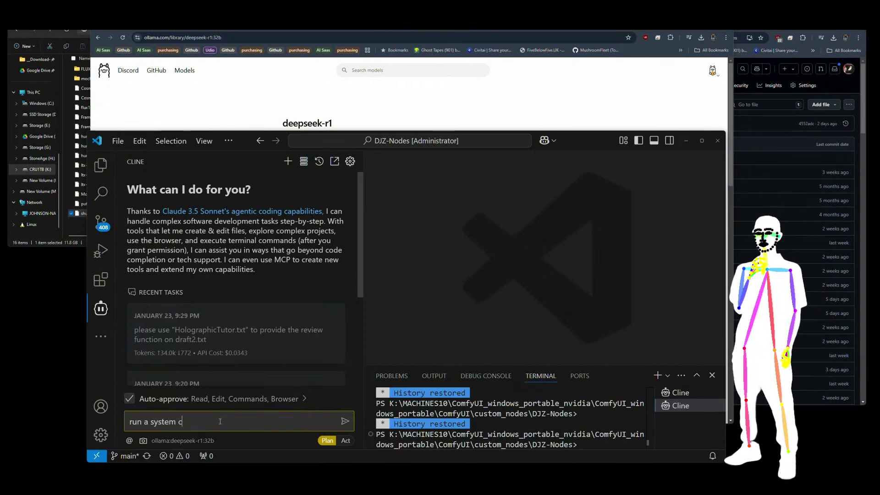
{"action": "type", "text": "heck"}
{"action": "key", "text": "Return"}
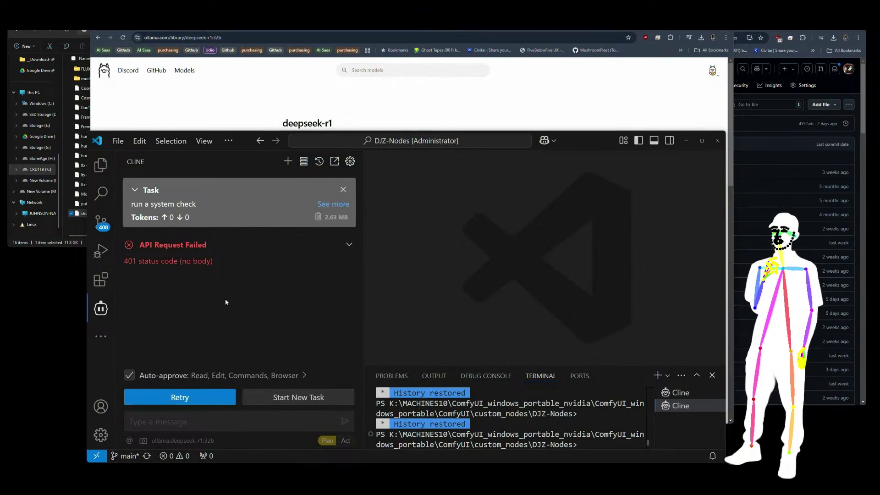
Bring the Open WebUI deepseek-r1:32b chat forward and scroll up to the Hello World reply.
{"action": "left_click", "coordinate": [381, 59]}
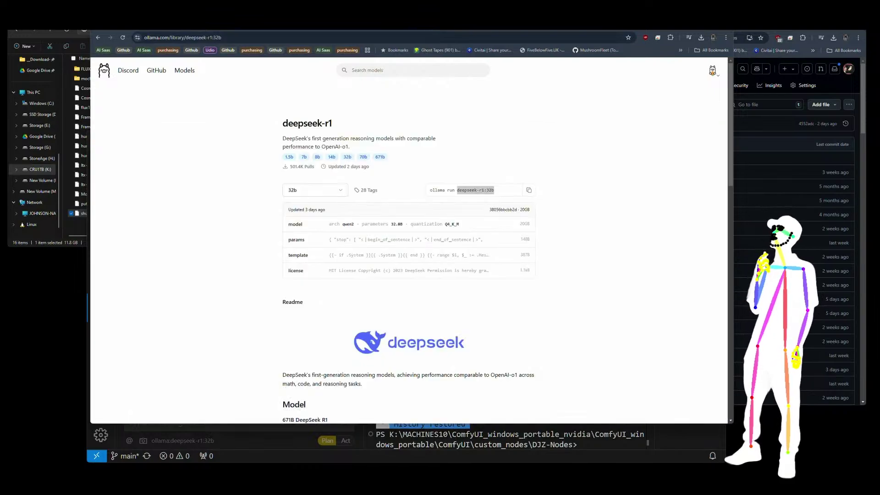
{"action": "key", "text": "ctrl+Tab"}
{"action": "scroll", "coordinate": [360, 263], "scroll_direction": "up", "scroll_amount": 5}
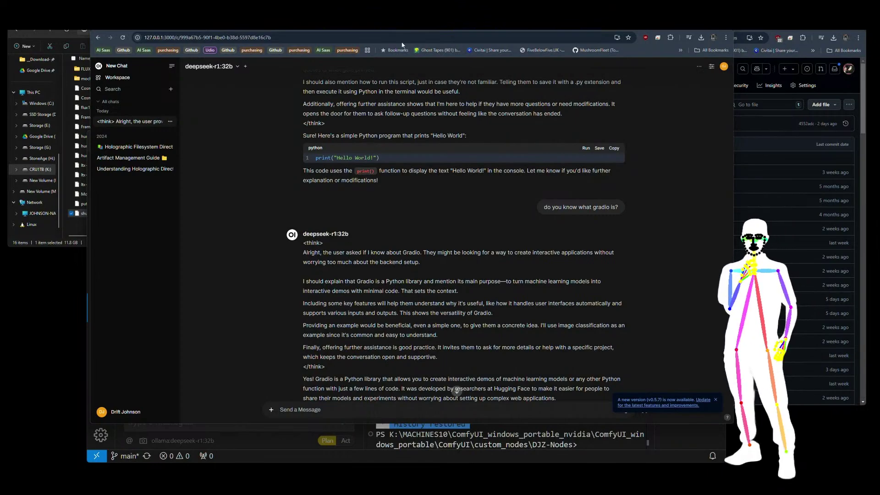
Compare Cline's failed request with the chat, then open the chat controls showing default parameters.
{"action": "left_click", "coordinate": [257, 433]}
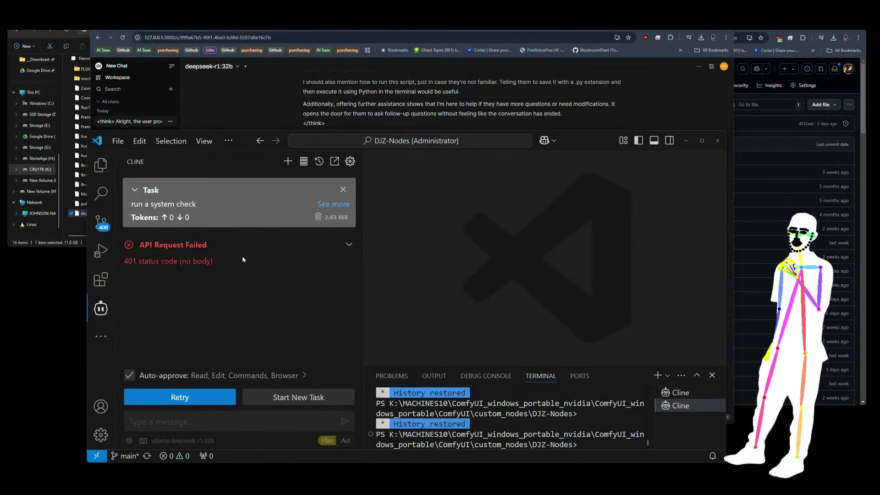
{"action": "left_click", "coordinate": [282, 93]}
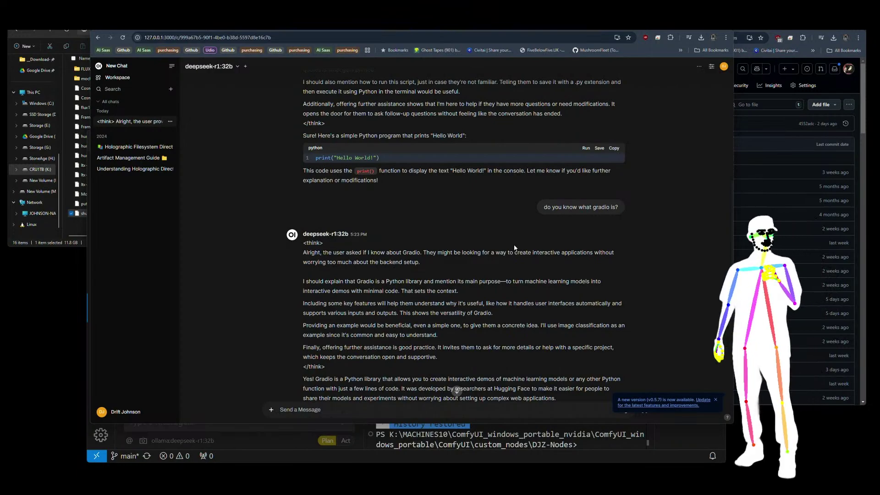
{"action": "left_click", "coordinate": [252, 456]}
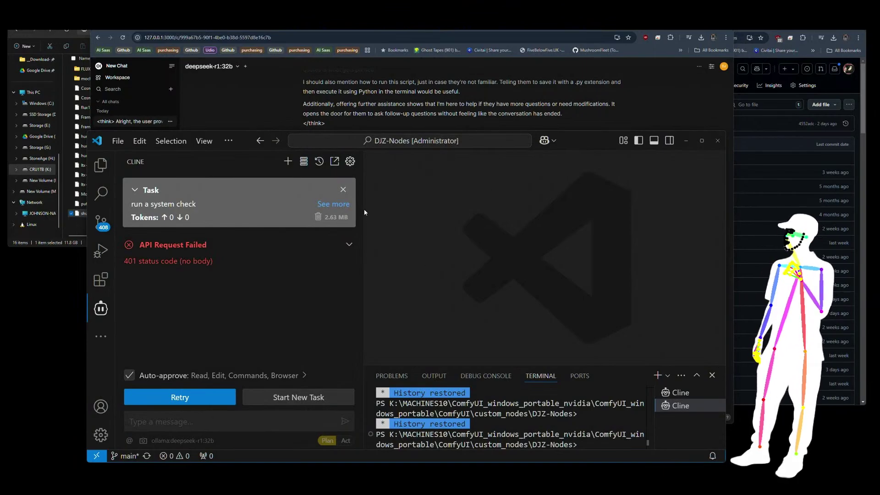
{"action": "left_click", "coordinate": [255, 107]}
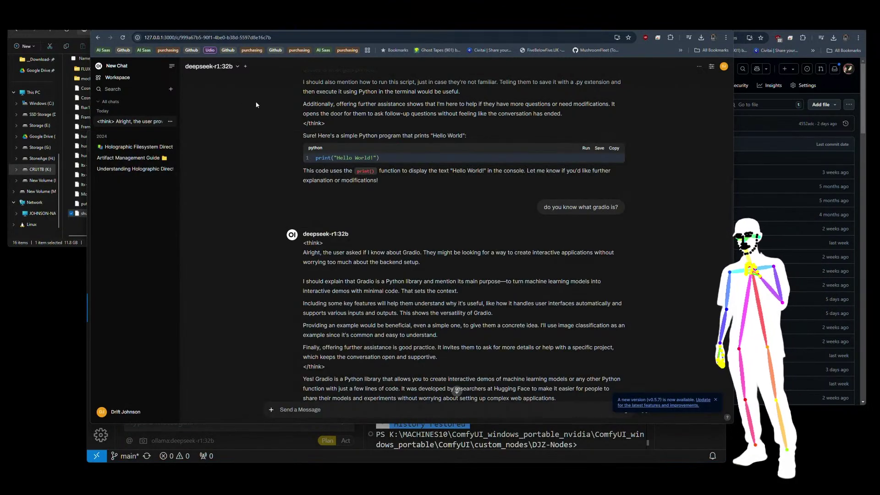
{"action": "left_click", "coordinate": [711, 69]}
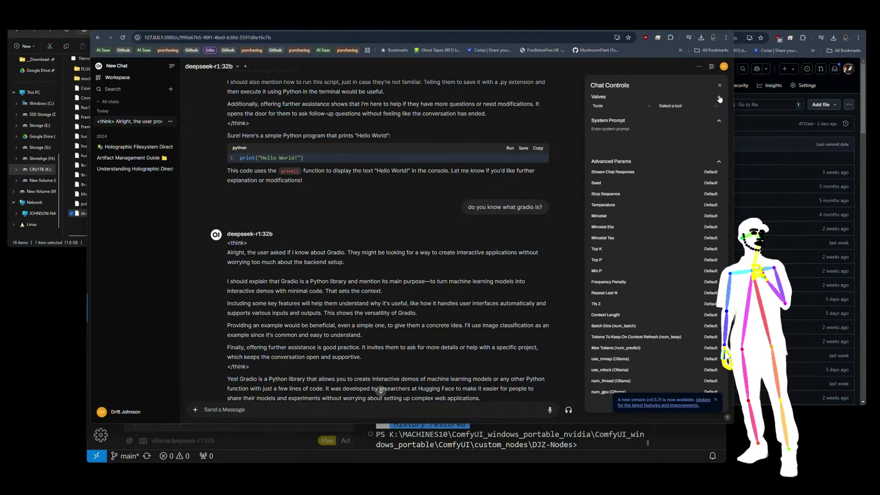
Dismiss the chat's share options and compare the chat with Cline's failed request.
{"action": "left_click", "coordinate": [699, 66]}
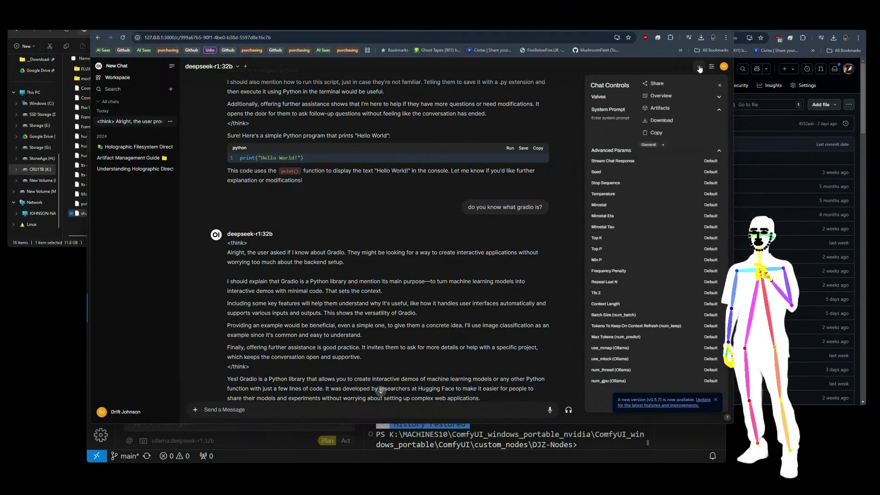
{"action": "left_click", "coordinate": [660, 110]}
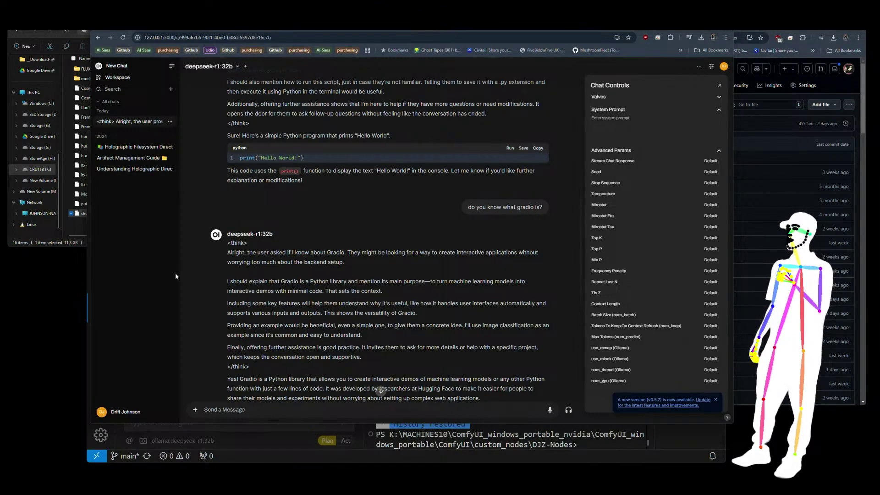
{"action": "left_click", "coordinate": [324, 460]}
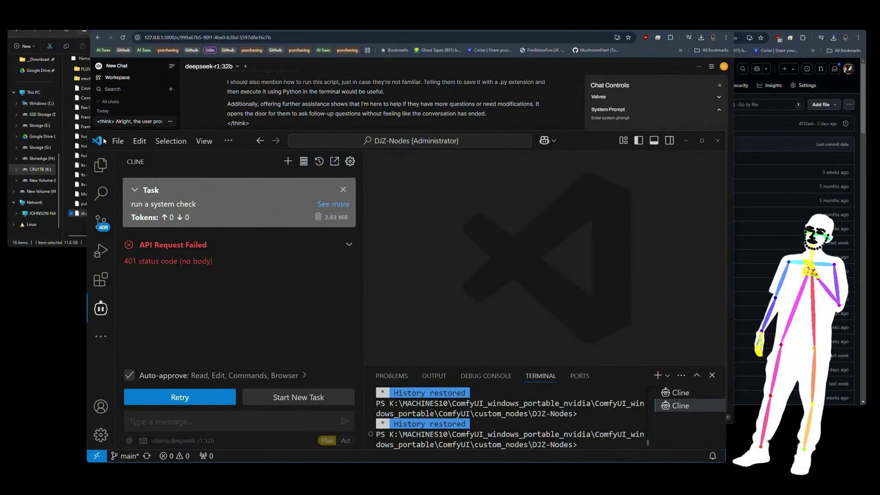
{"action": "left_click", "coordinate": [198, 98]}
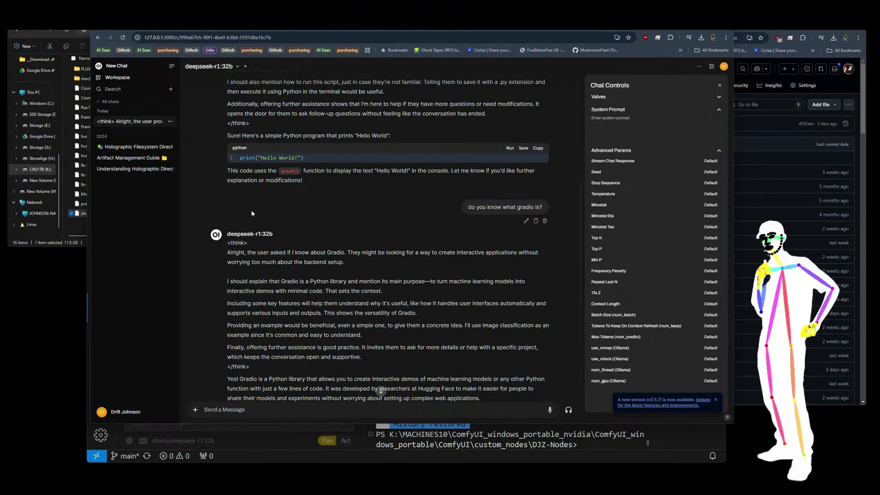
Close the chat controls panel and switch to Ollama's deepseek-r1 32b model page.
{"action": "left_click", "coordinate": [239, 460]}
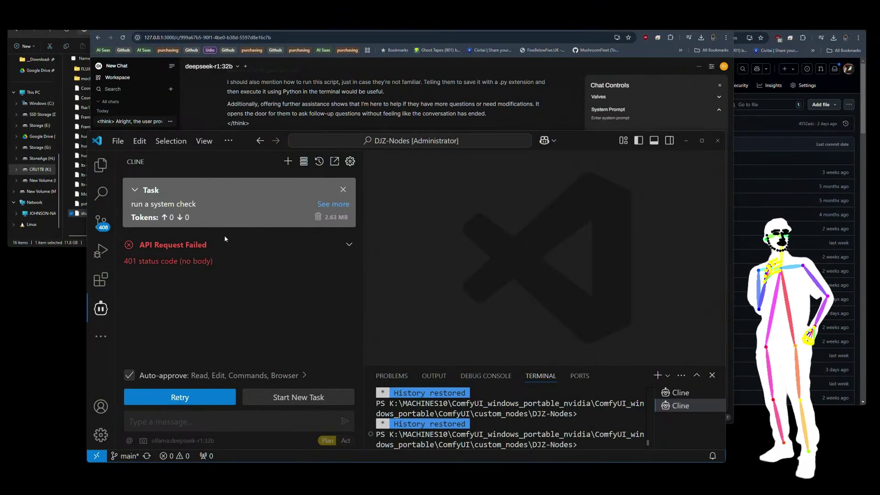
{"action": "left_click", "coordinate": [216, 103]}
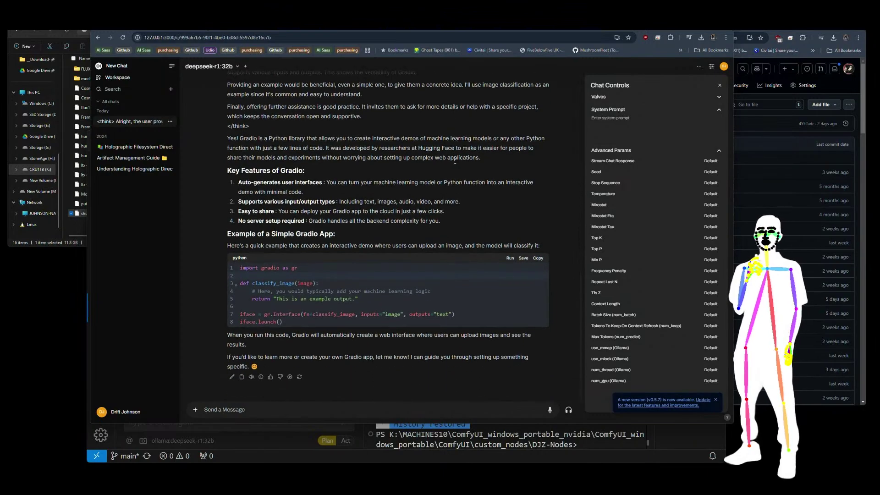
{"action": "left_click", "coordinate": [711, 66]}
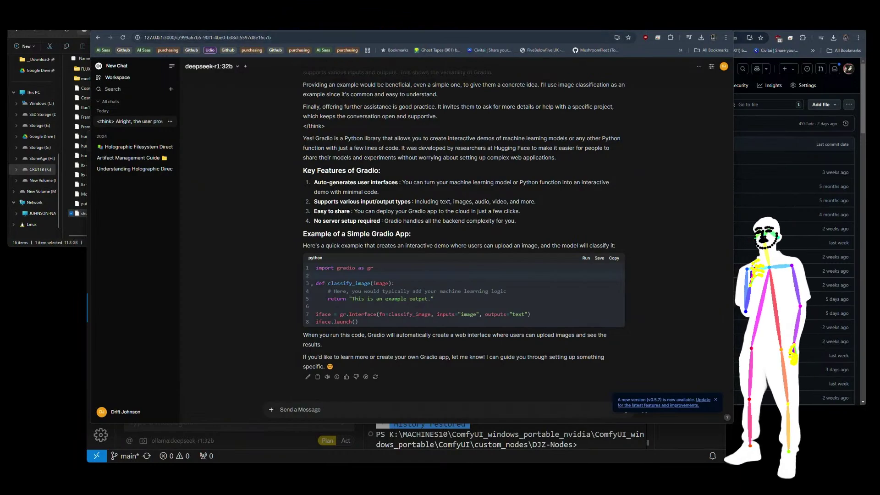
{"action": "left_click", "coordinate": [442, 31]}
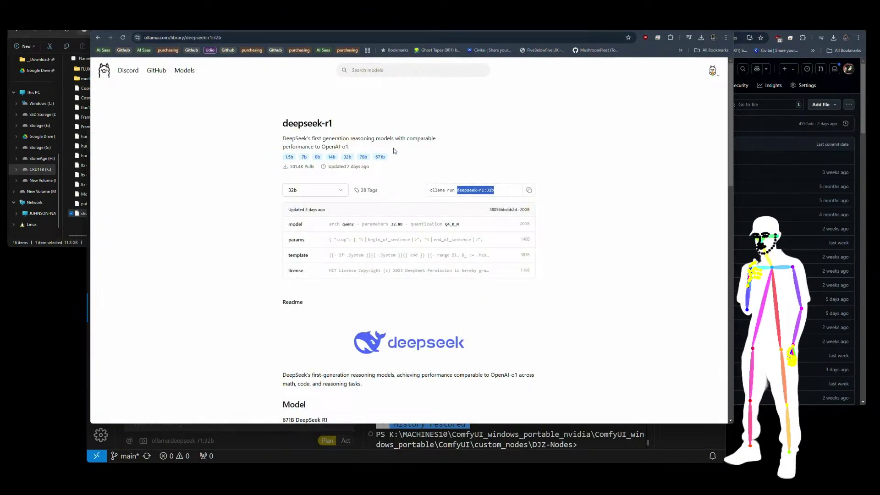
Switch Ollama's deepseek-r1 page from the 32b tag to the 43GB 70b tag, comparing sizes.
{"action": "left_click", "coordinate": [501, 188]}
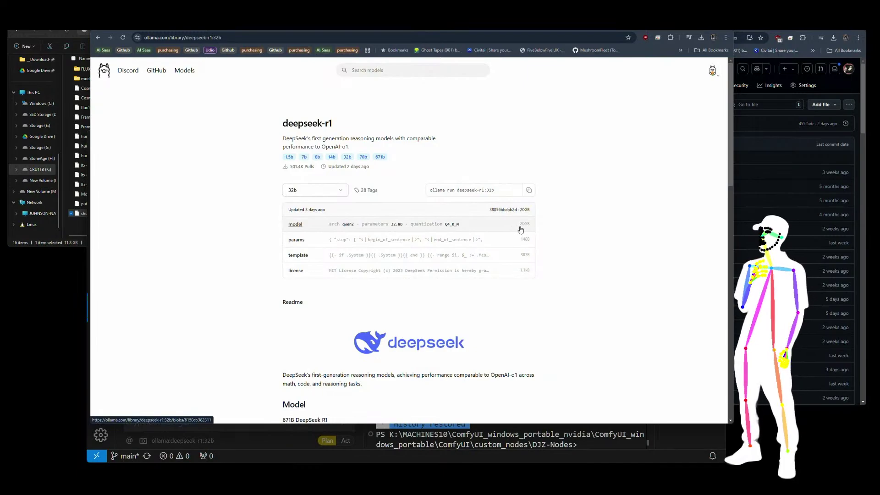
{"action": "left_click", "coordinate": [340, 190]}
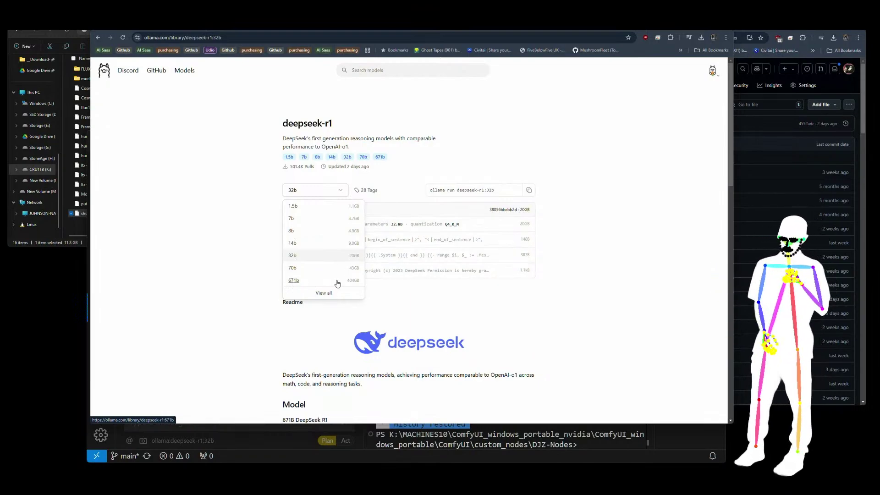
{"action": "left_click", "coordinate": [292, 269]}
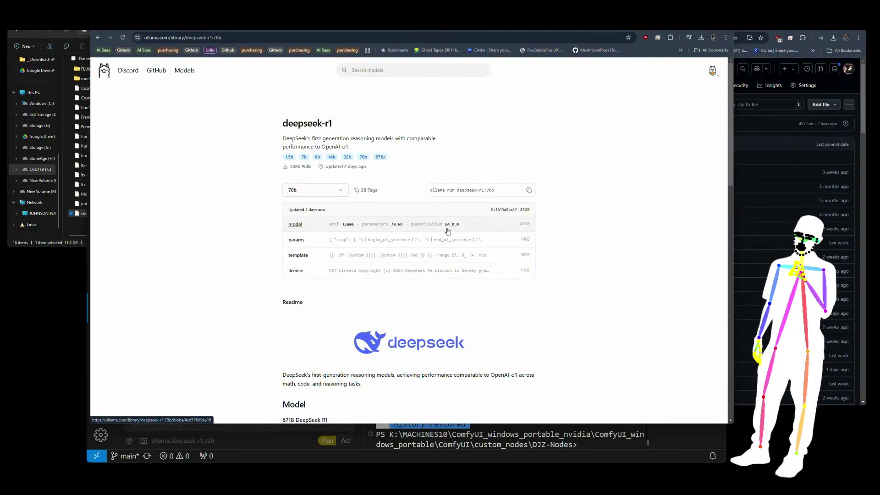
{"action": "left_click", "coordinate": [333, 194]}
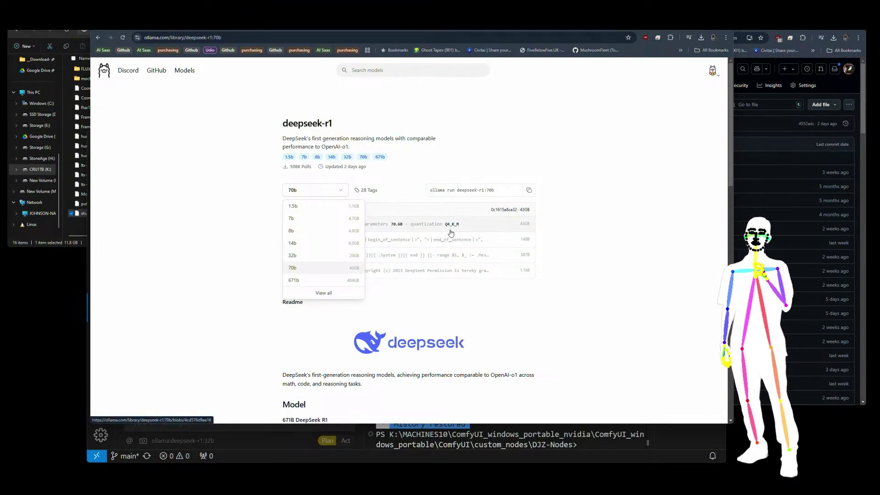
{"action": "left_click", "coordinate": [339, 192]}
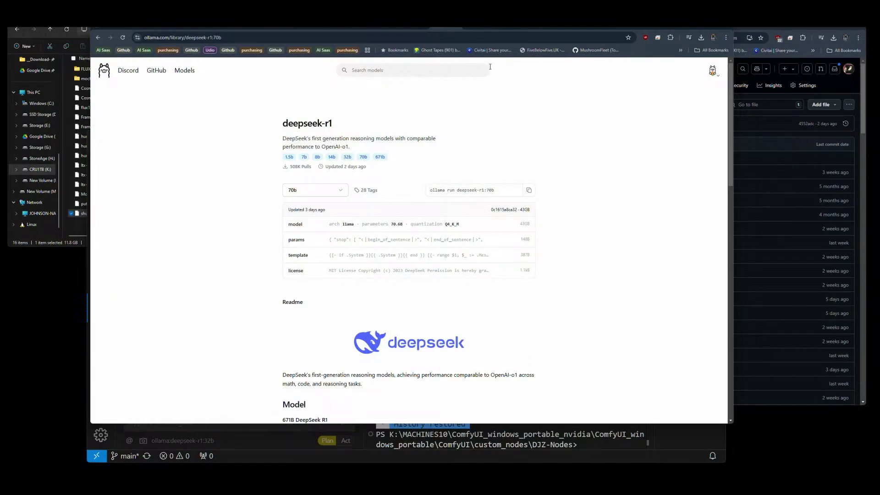
{"action": "left_click", "coordinate": [474, 29]}
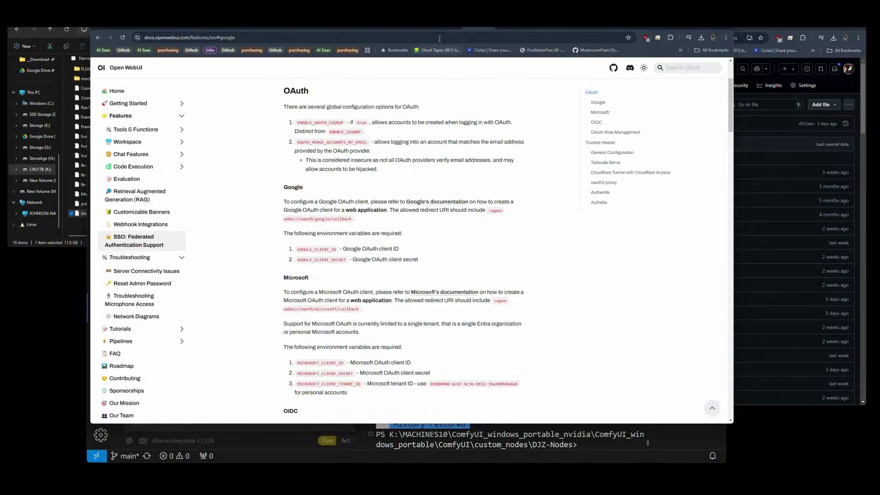
Return to the deepseek-r1 Gradio chat, glance at Cline, then open a new Google tab.
{"action": "left_click", "coordinate": [417, 28]}
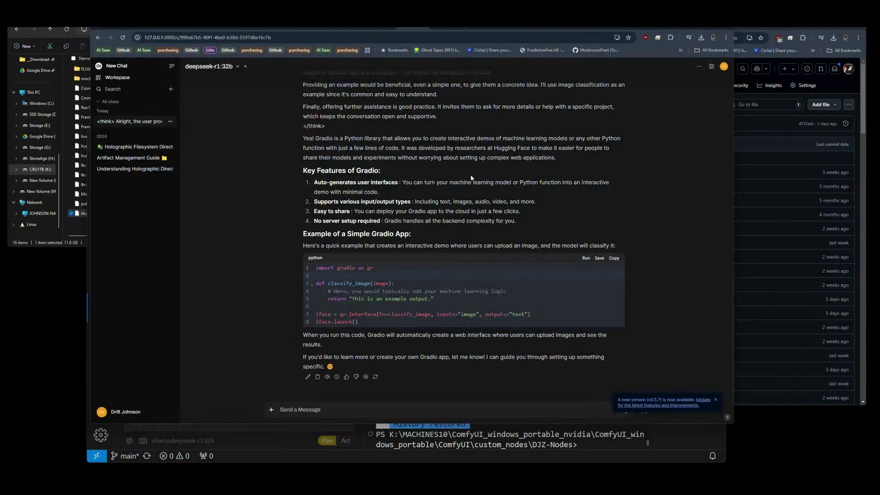
{"action": "left_click", "coordinate": [364, 458]}
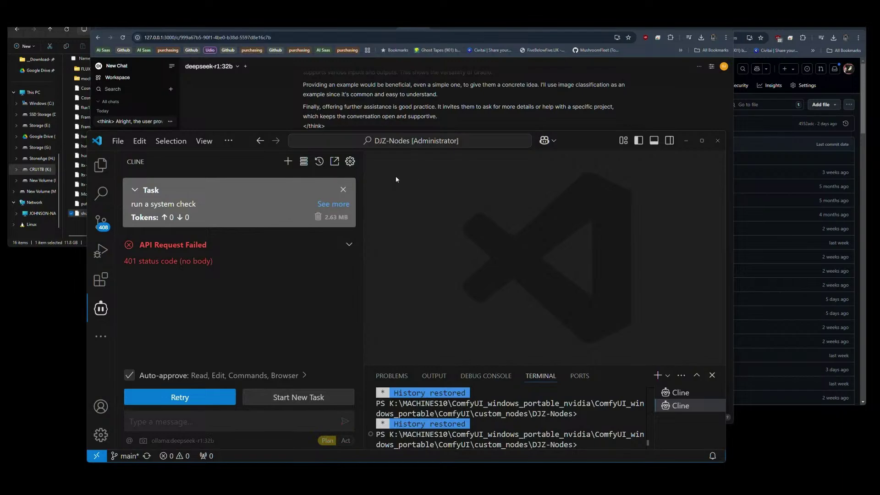
{"action": "left_click", "coordinate": [241, 116]}
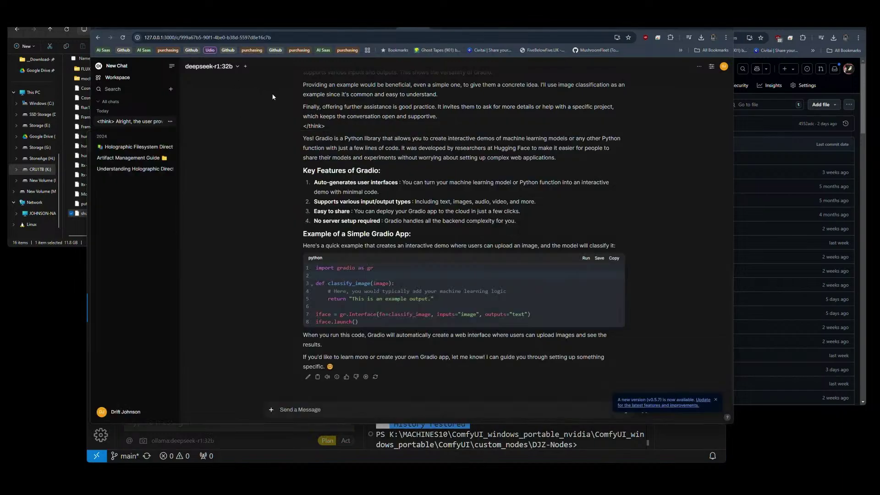
{"action": "left_click", "coordinate": [663, 27]}
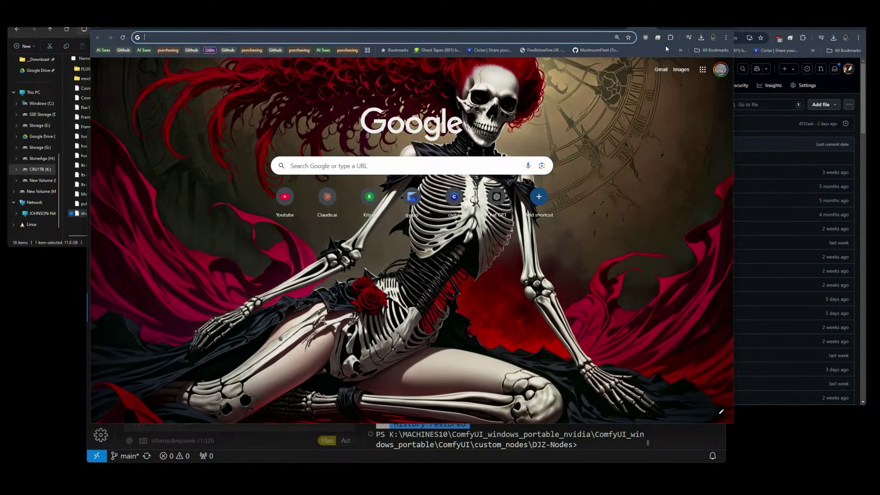
Search Google for 'olama and cline' and open GitHub issue #511 about Cline and local Ollama.
{"action": "type", "text": "openweb"}
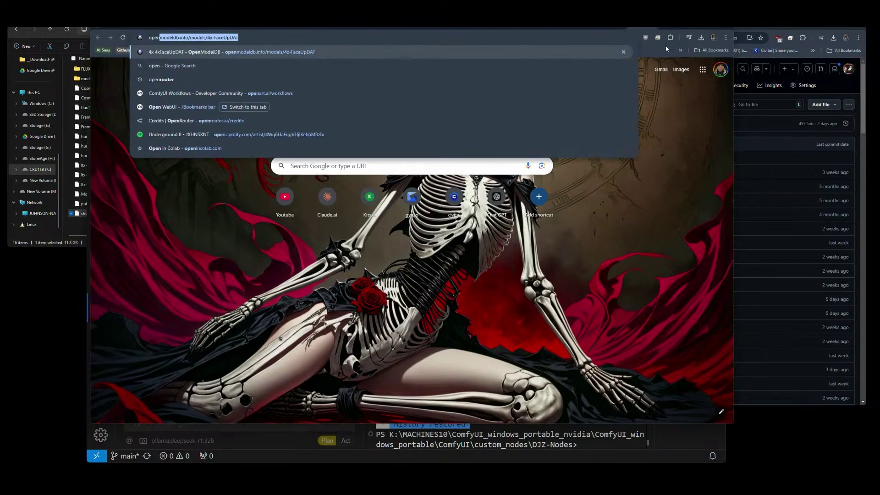
{"action": "key", "text": "BackSpace"}
{"action": "key", "text": "BackSpace"}
{"action": "key", "text": "BackSpace"}
{"action": "key", "text": "BackSpace"}
{"action": "key", "text": "BackSpace"}
{"action": "key", "text": "BackSpace"}
{"action": "key", "text": "BackSpace"}
{"action": "key", "text": "BackSpace"}
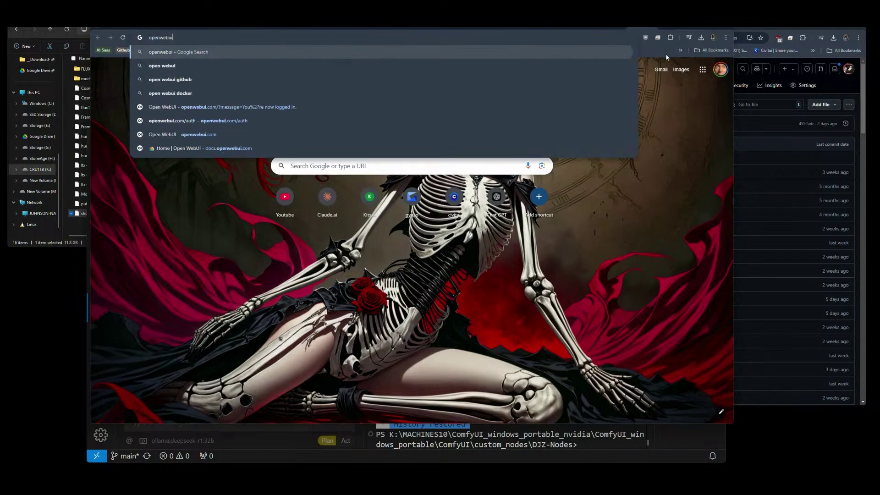
{"action": "type", "text": "ola"}
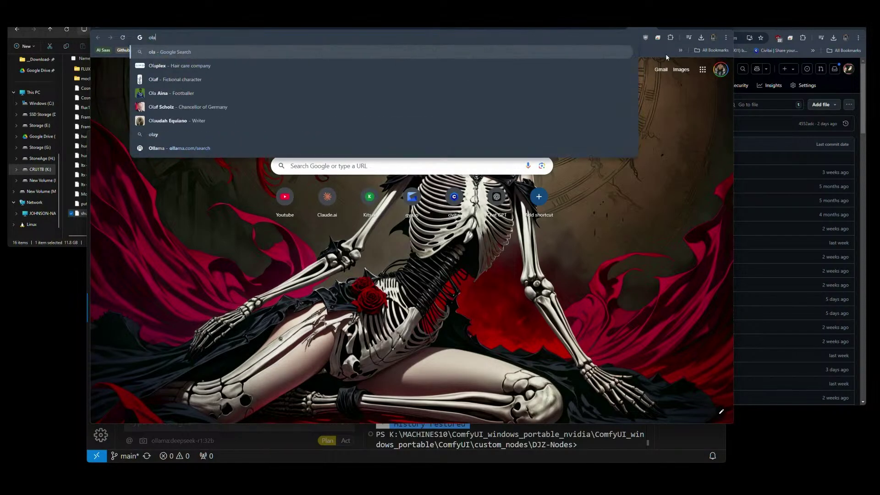
{"action": "type", "text": "m"}
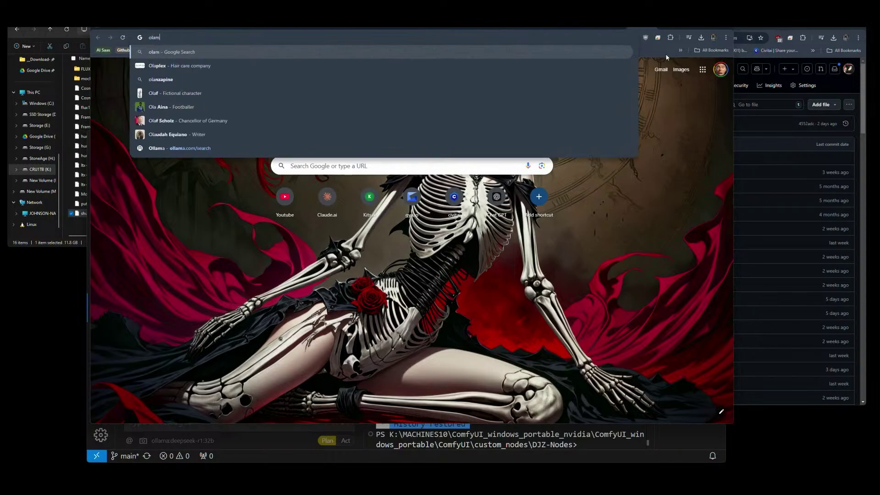
{"action": "type", "text": "a an"}
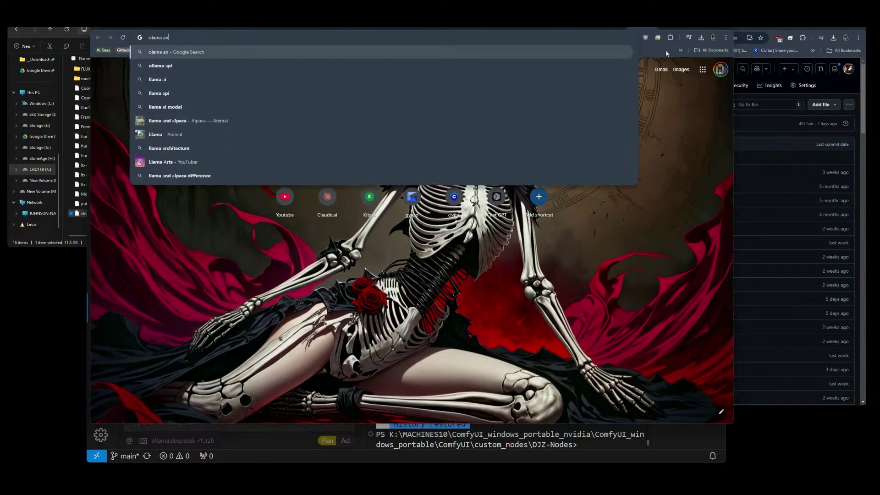
{"action": "type", "text": "d cline"}
{"action": "key", "text": "Return"}
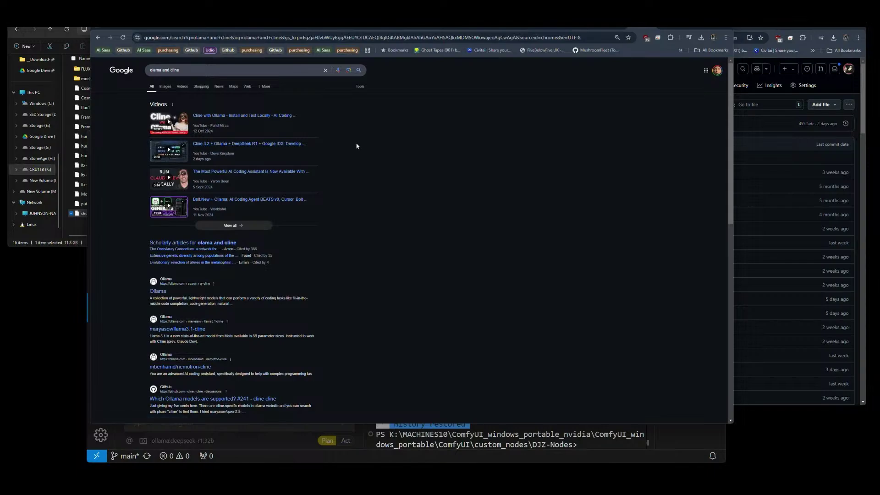
{"action": "scroll", "coordinate": [345, 140], "scroll_direction": "down", "scroll_amount": 5}
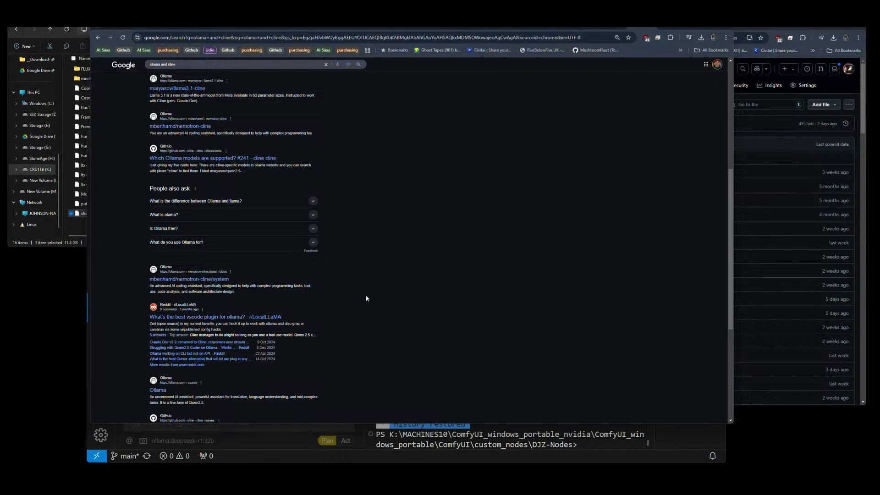
{"action": "scroll", "coordinate": [366, 299], "scroll_direction": "down", "scroll_amount": 3}
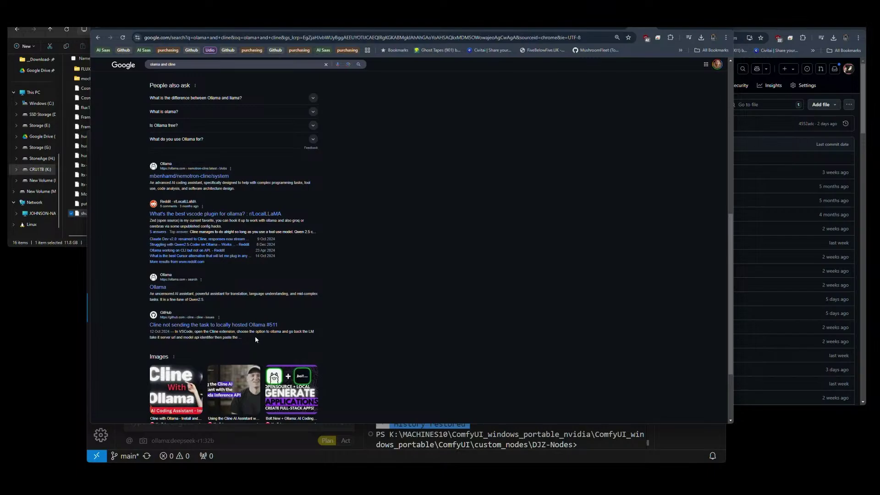
{"action": "left_click", "coordinate": [223, 328]}
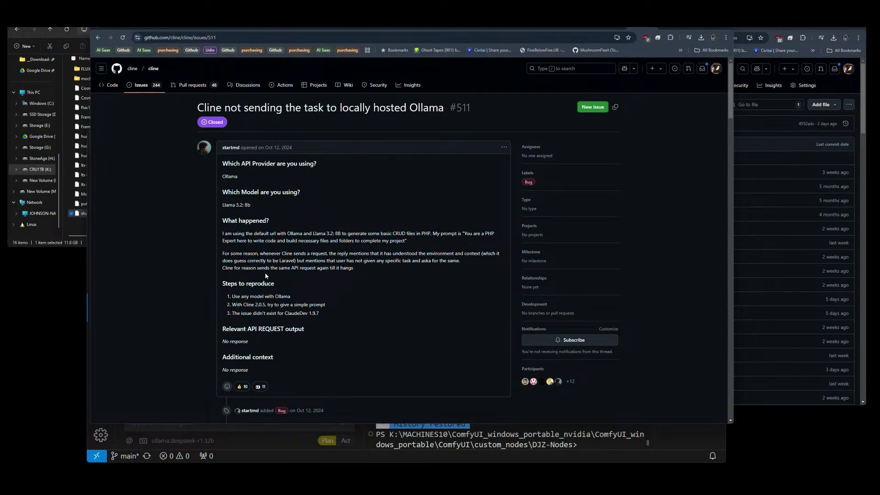
Read down through the comments of Cline GitHub issue #511.
{"action": "scroll", "coordinate": [386, 270], "scroll_direction": "down", "scroll_amount": 5}
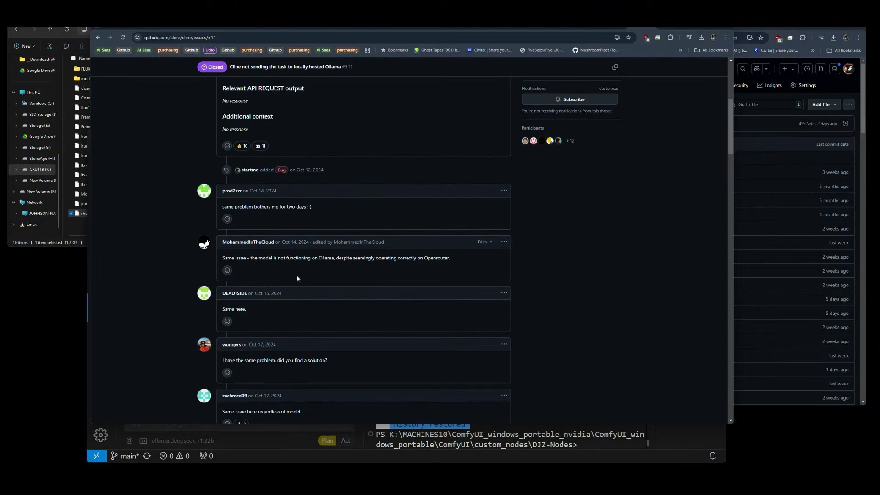
{"action": "scroll", "coordinate": [297, 277], "scroll_direction": "down", "scroll_amount": 5}
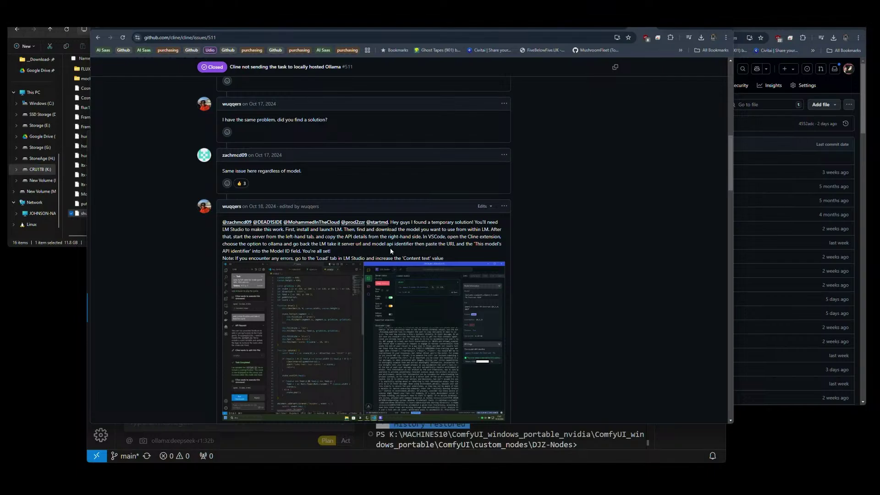
{"action": "scroll", "coordinate": [383, 248], "scroll_direction": "down", "scroll_amount": 2}
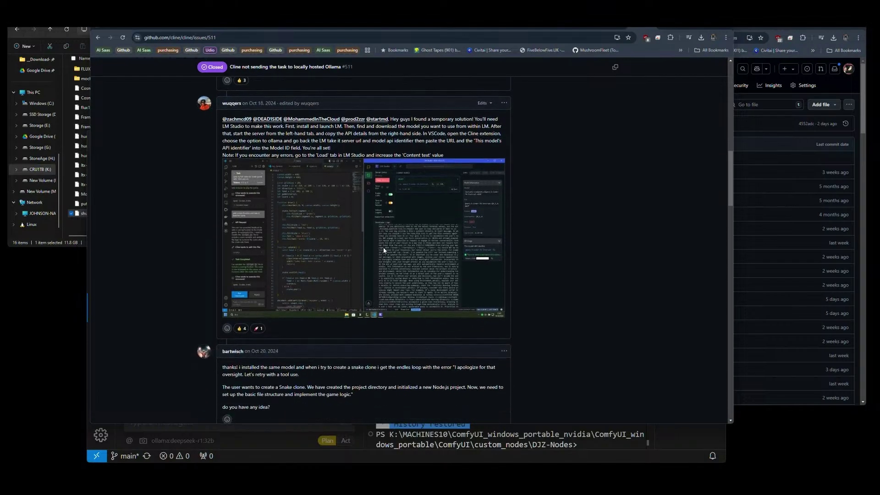
{"action": "scroll", "coordinate": [383, 320], "scroll_direction": "down", "scroll_amount": 2}
{"action": "scroll", "coordinate": [384, 321], "scroll_direction": "down", "scroll_amount": 2}
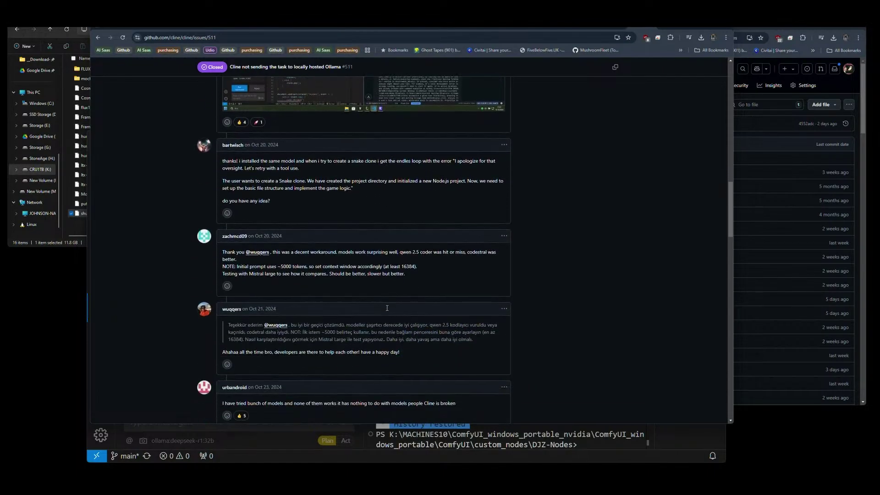
{"action": "scroll", "coordinate": [343, 292], "scroll_direction": "down", "scroll_amount": 3}
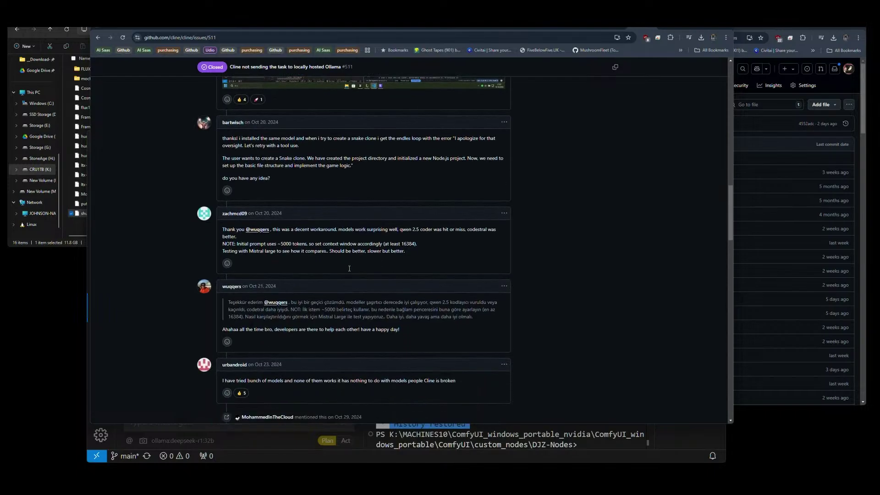
{"action": "scroll", "coordinate": [349, 269], "scroll_direction": "down", "scroll_amount": 3}
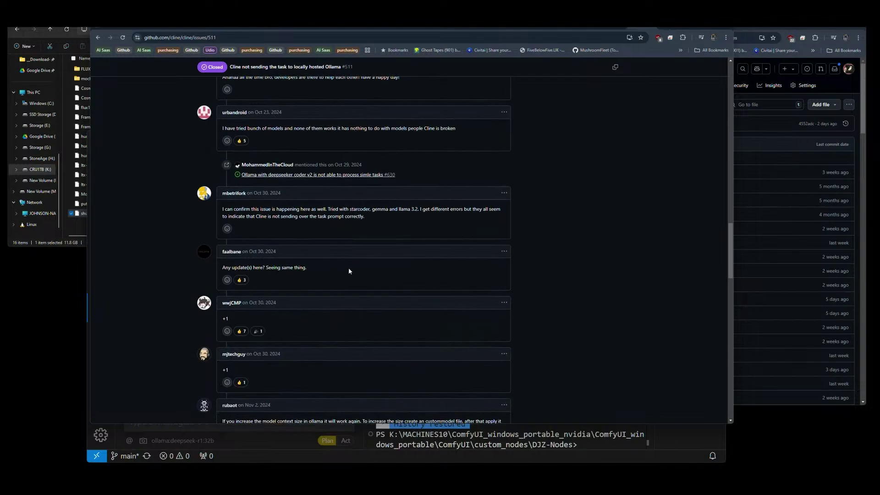
{"action": "scroll", "coordinate": [348, 271], "scroll_direction": "down", "scroll_amount": 3}
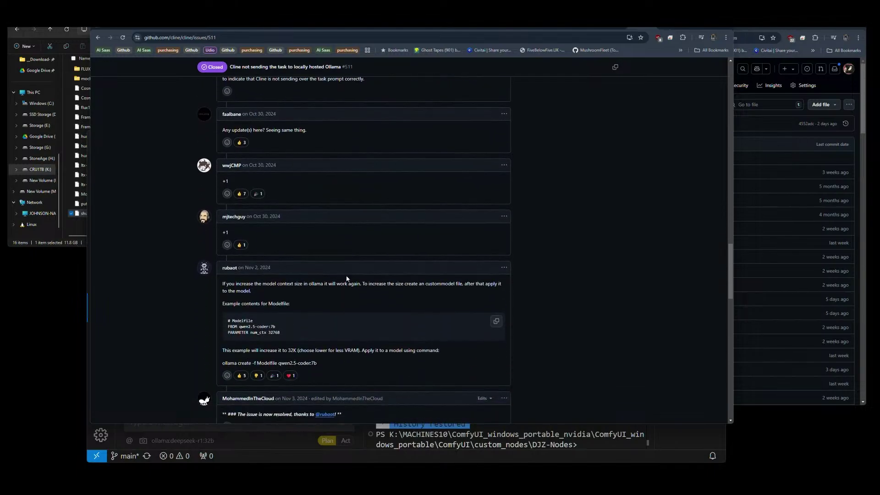
{"action": "scroll", "coordinate": [347, 278], "scroll_direction": "down", "scroll_amount": 3}
Review the LM Studio workaround comment, then return via Ollama to the Open WebUI chat.
{"action": "scroll", "coordinate": [346, 279], "scroll_direction": "up", "scroll_amount": 10}
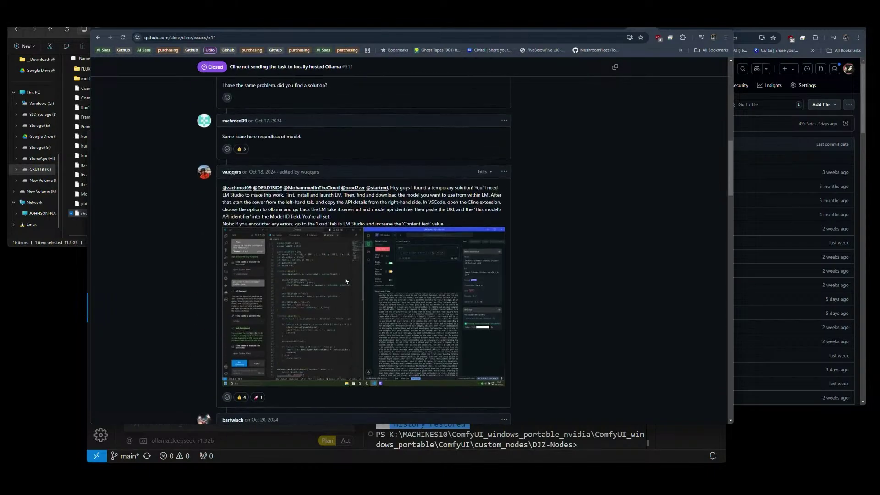
{"action": "scroll", "coordinate": [346, 281], "scroll_direction": "up", "scroll_amount": 3}
{"action": "scroll", "coordinate": [345, 280], "scroll_direction": "down", "scroll_amount": 5}
{"action": "scroll", "coordinate": [346, 281], "scroll_direction": "up", "scroll_amount": 1}
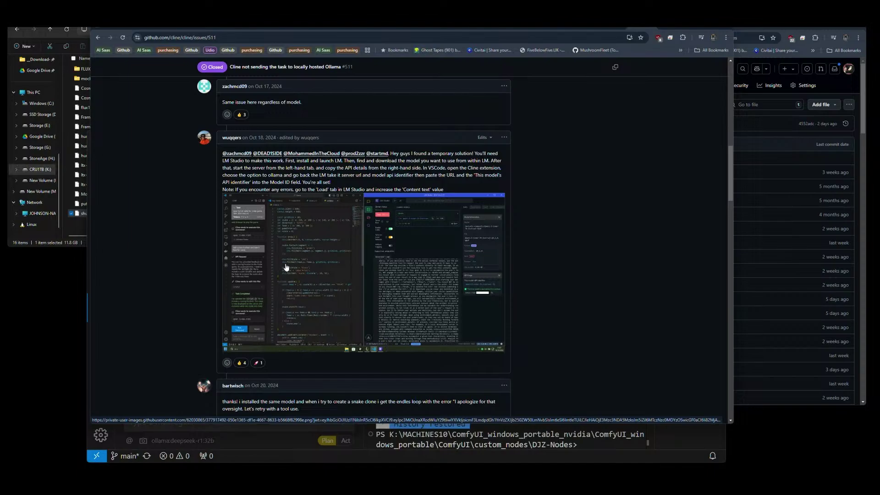
{"action": "left_click", "coordinate": [428, 29]}
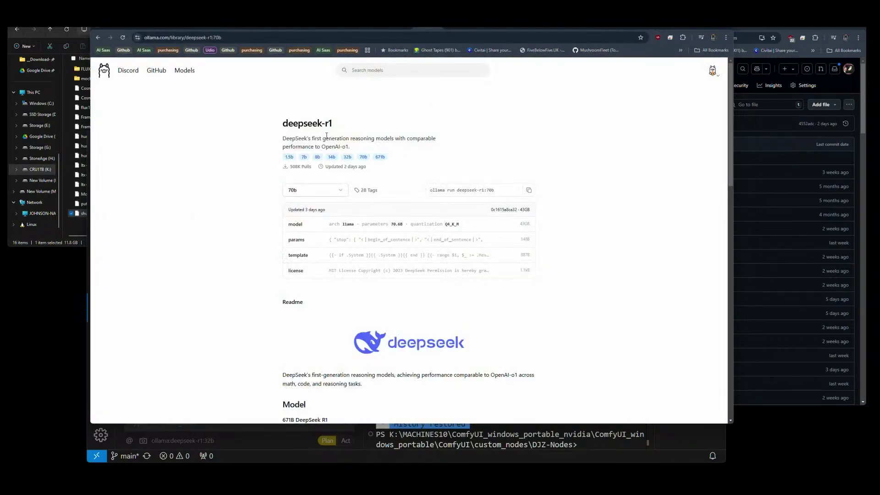
{"action": "left_click", "coordinate": [397, 28]}
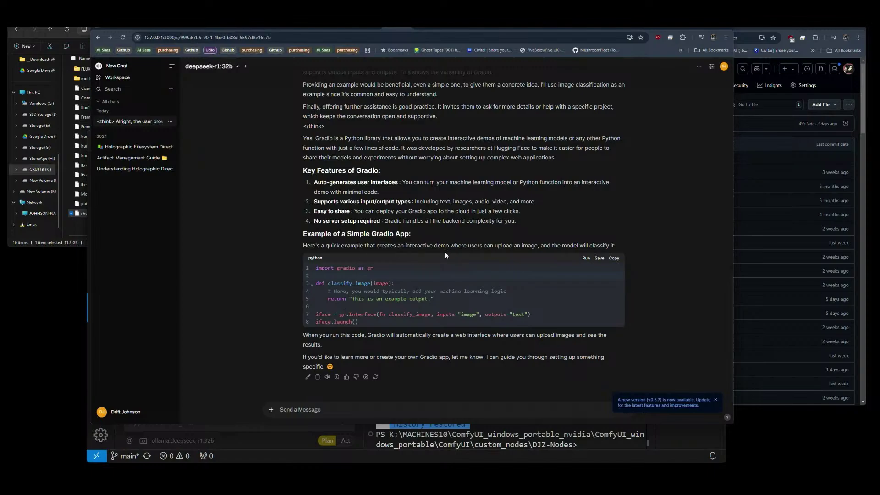
Open the attach-file picker from the chat, browsing the Downloads folder first.
{"action": "scroll", "coordinate": [480, 255], "scroll_direction": "up", "scroll_amount": 6}
{"action": "scroll", "coordinate": [480, 256], "scroll_direction": "down", "scroll_amount": 6}
{"action": "left_click", "coordinate": [271, 409]}
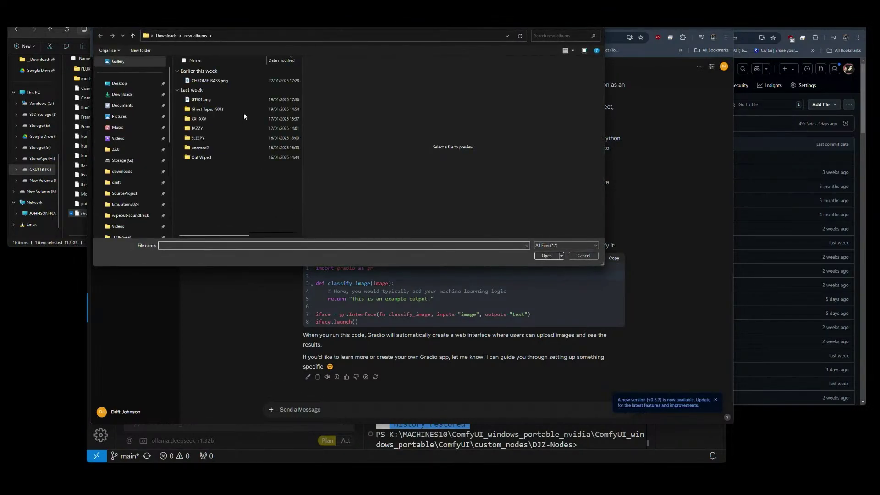
{"action": "left_click", "coordinate": [122, 94]}
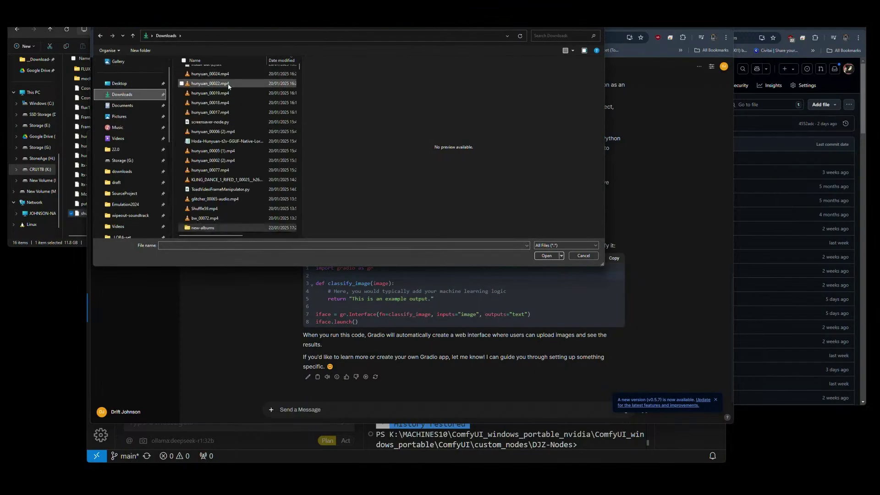
{"action": "scroll", "coordinate": [215, 137], "scroll_direction": "down", "scroll_amount": 3}
{"action": "scroll", "coordinate": [228, 85], "scroll_direction": "up", "scroll_amount": 5}
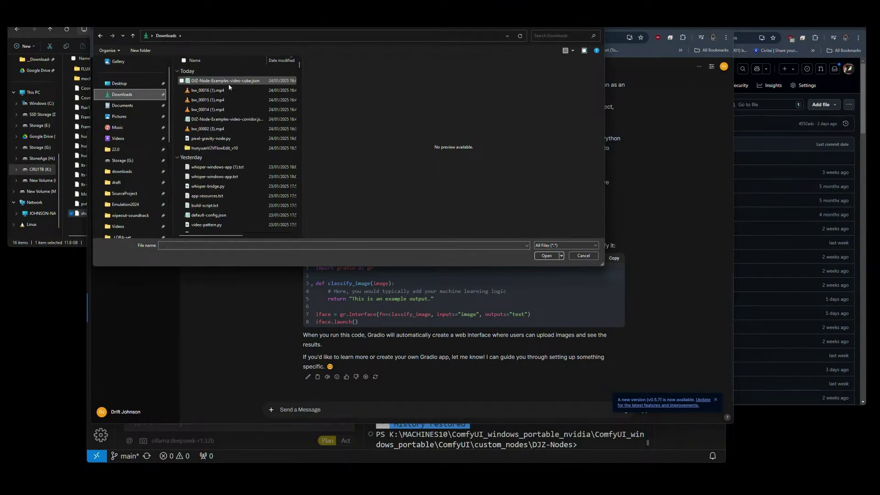
{"action": "left_click", "coordinate": [207, 91]}
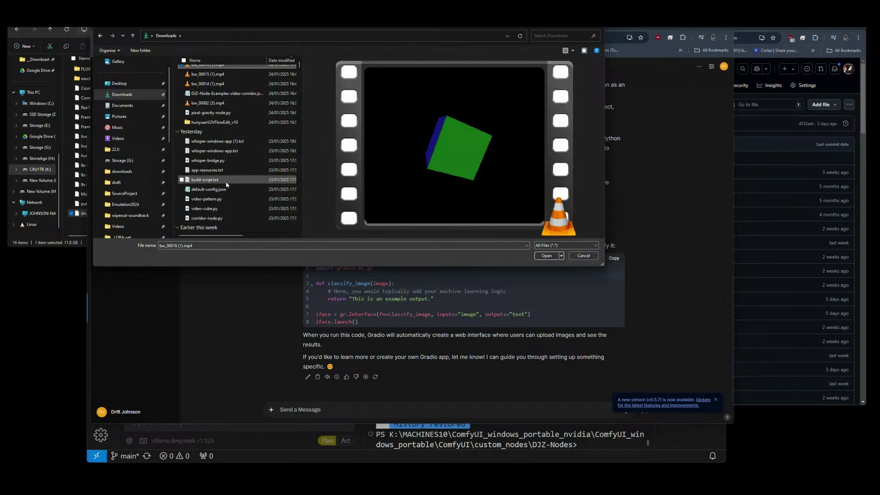
{"action": "scroll", "coordinate": [138, 194], "scroll_direction": "down", "scroll_amount": 5}
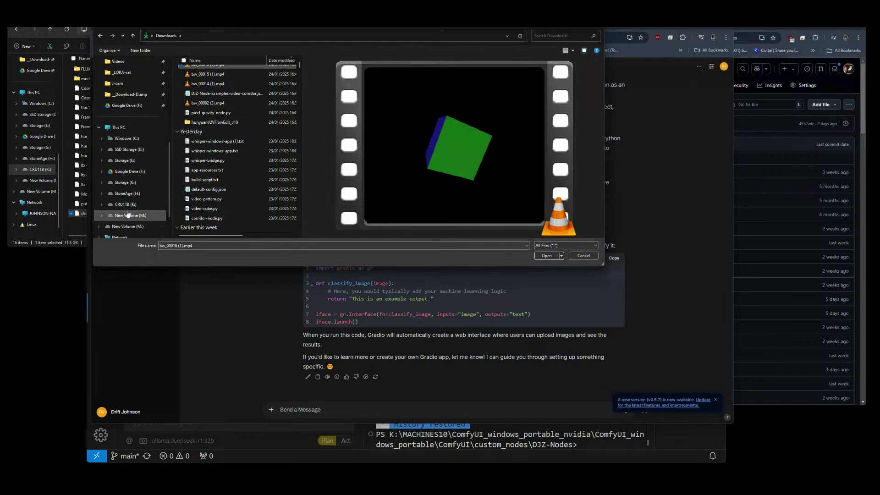
Navigate to K:\MACHINES10\...\ComfyUI\custom_nodes\DJZ-Nodes in the picker.
{"action": "left_click", "coordinate": [125, 204]}
{"action": "double_click", "coordinate": [202, 99]}
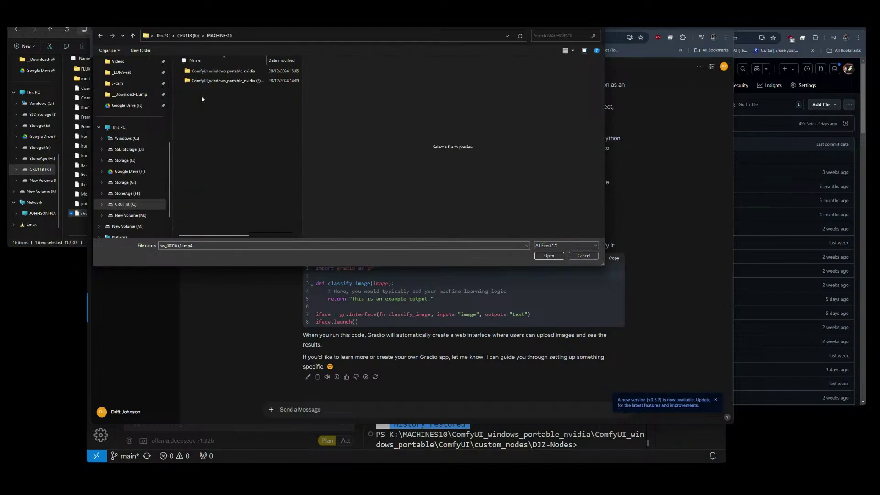
{"action": "double_click", "coordinate": [200, 71]}
{"action": "double_click", "coordinate": [201, 71]}
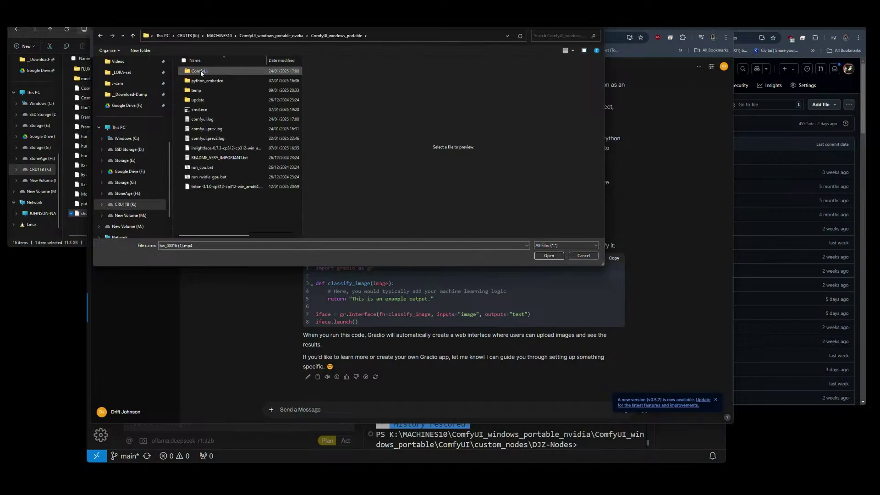
{"action": "double_click", "coordinate": [200, 71]}
{"action": "left_click", "coordinate": [205, 168]}
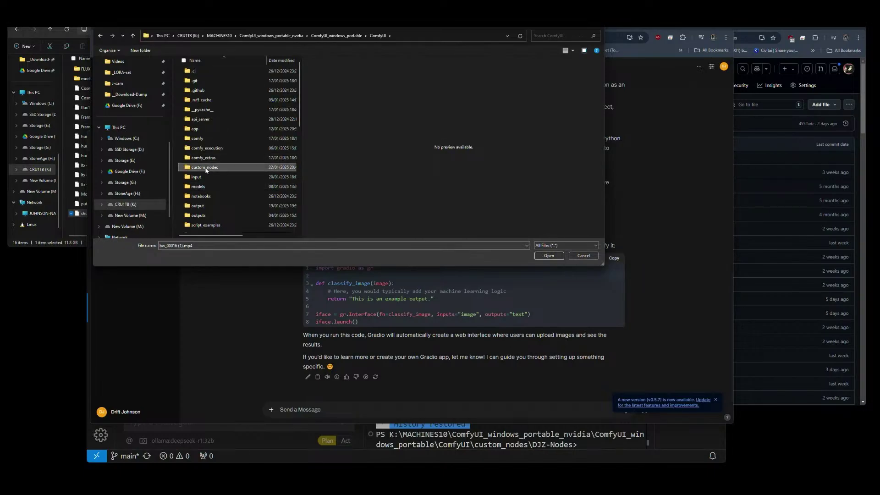
{"action": "double_click", "coordinate": [205, 168]}
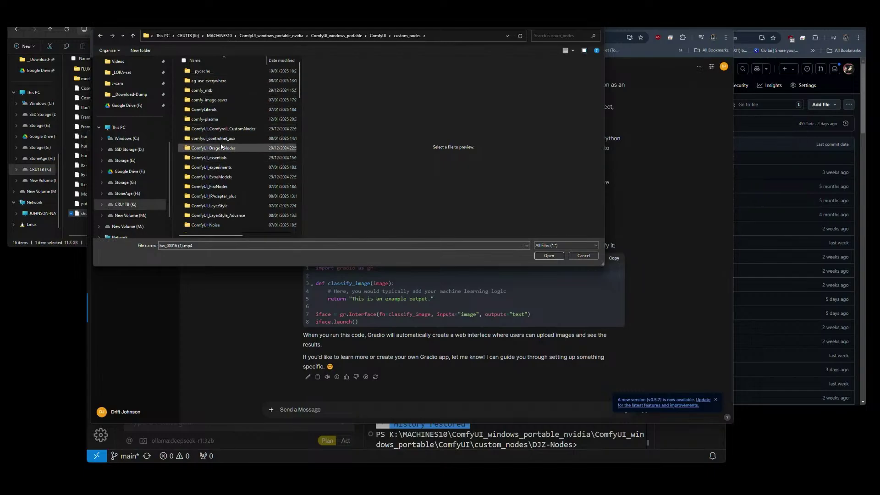
{"action": "scroll", "coordinate": [221, 146], "scroll_direction": "down", "scroll_amount": 5}
{"action": "double_click", "coordinate": [209, 105]}
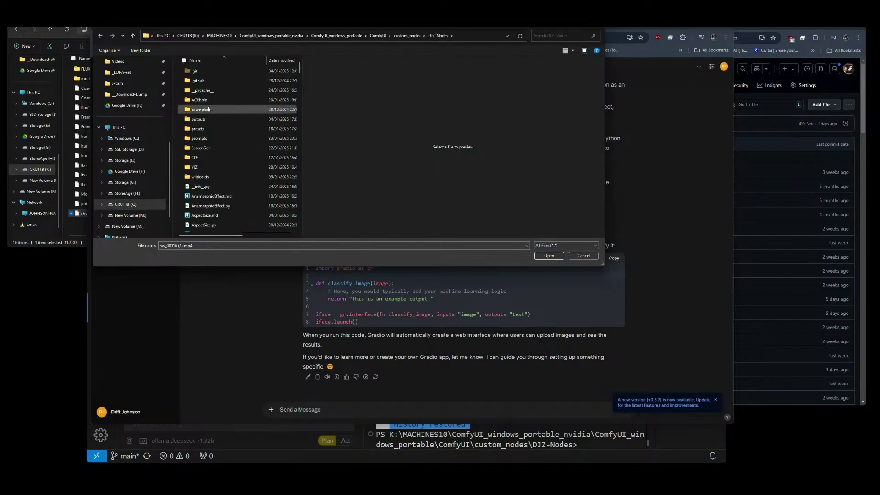
Sort DJZ-Nodes by date modified and attach VGA_Effect_v1.py to the message.
{"action": "scroll", "coordinate": [233, 106], "scroll_direction": "down", "scroll_amount": 2}
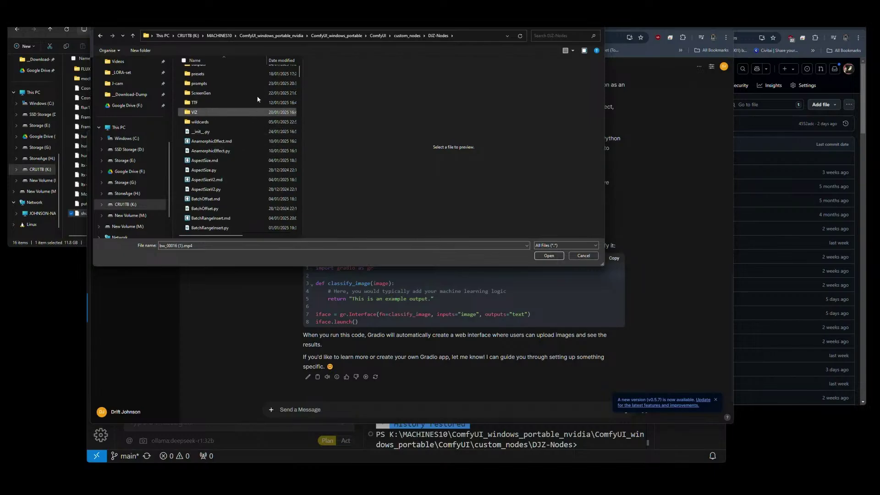
{"action": "left_click", "coordinate": [282, 60]}
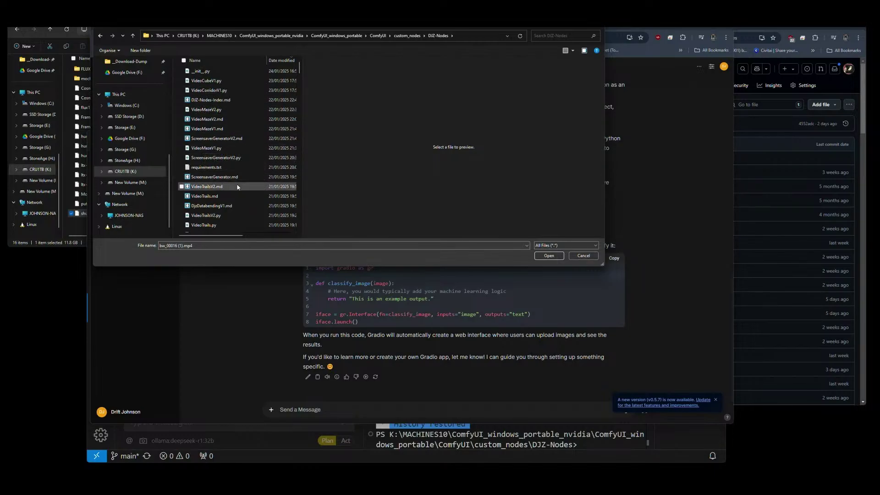
{"action": "scroll", "coordinate": [237, 185], "scroll_direction": "down", "scroll_amount": 1}
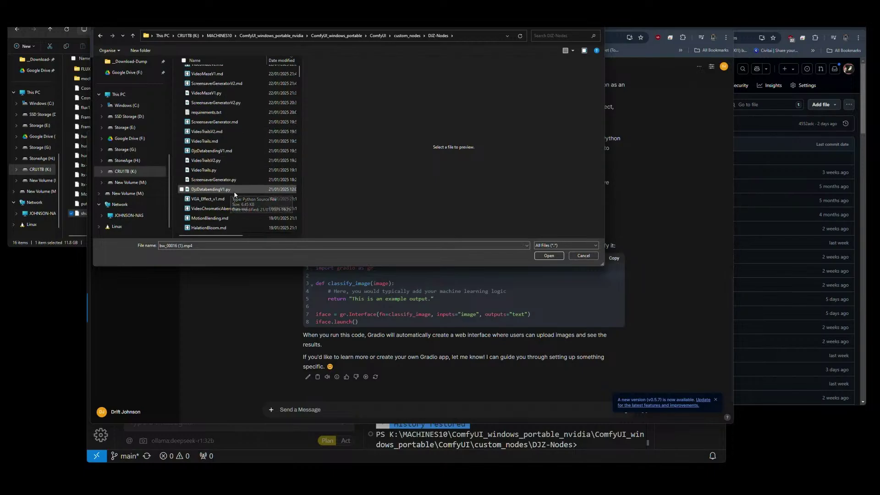
{"action": "scroll", "coordinate": [233, 193], "scroll_direction": "down", "scroll_amount": 3}
{"action": "scroll", "coordinate": [235, 196], "scroll_direction": "down", "scroll_amount": 2}
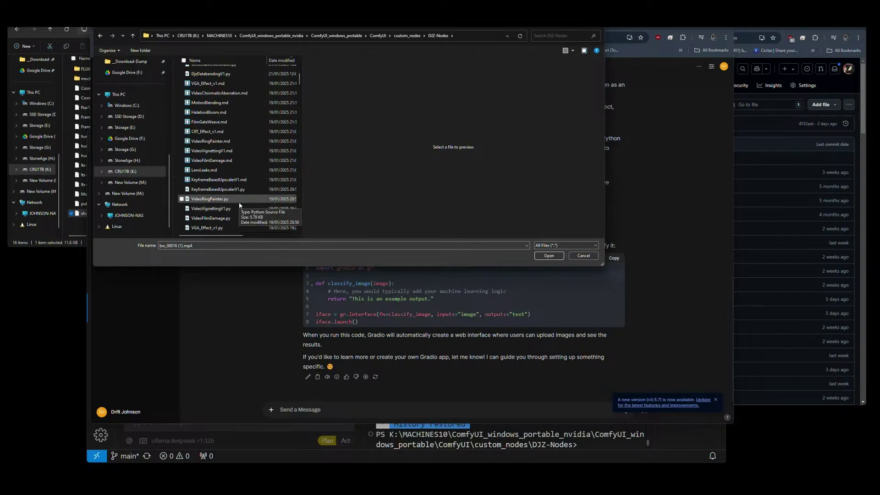
{"action": "scroll", "coordinate": [239, 205], "scroll_direction": "down", "scroll_amount": 2}
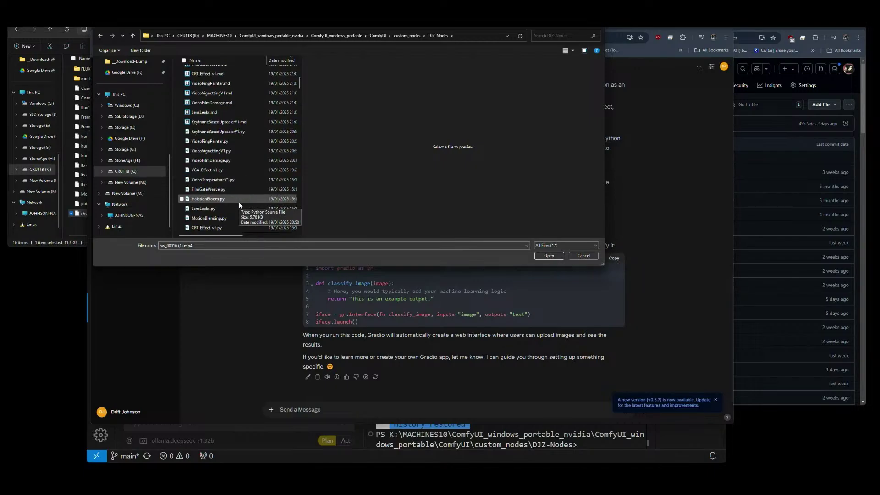
{"action": "left_click", "coordinate": [206, 170]}
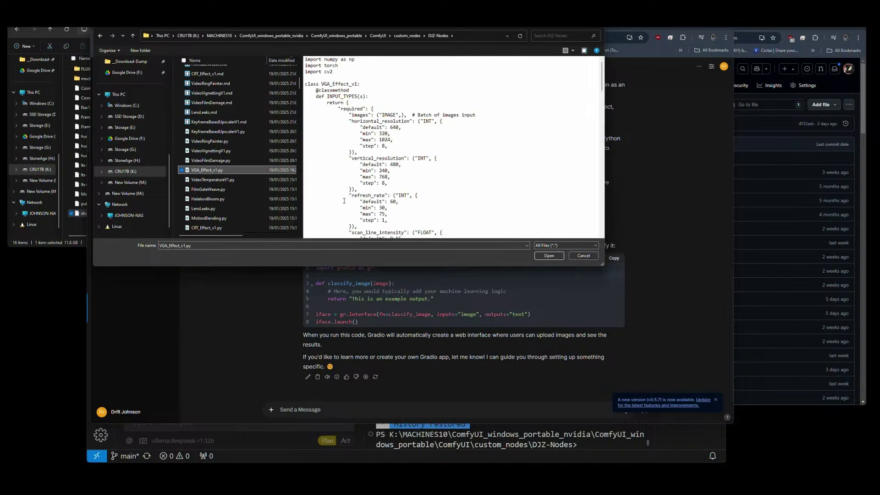
{"action": "left_click", "coordinate": [550, 255]}
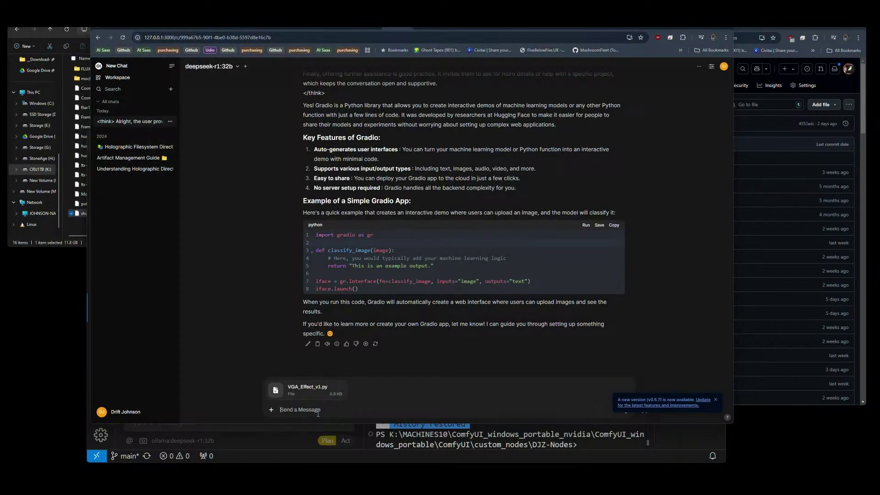
Describe VGA_Effect.py as a ComfyUI node post-processing image sequences into a VGA look with tunable parameters.
{"action": "type", "text": "here is \"VGA_Effect.py\" this is a custom node for comfyui"}
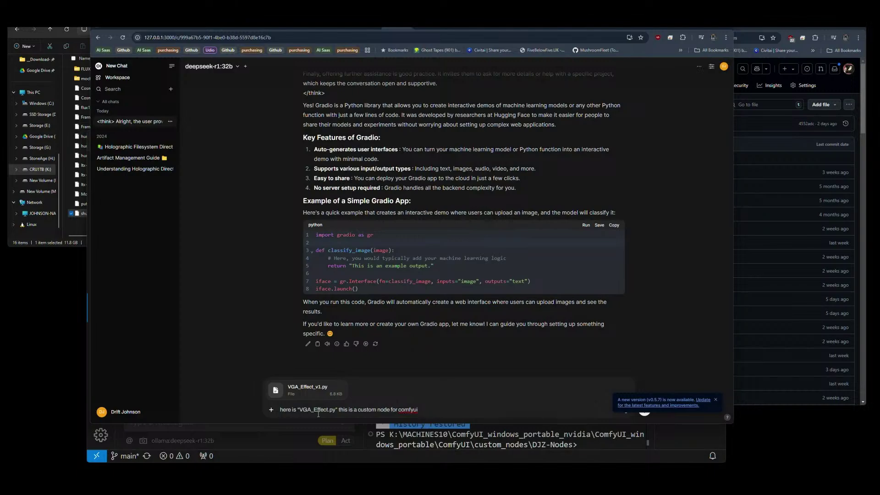
{"action": "type", "text": "that will perform a post processing effect on the seq"}
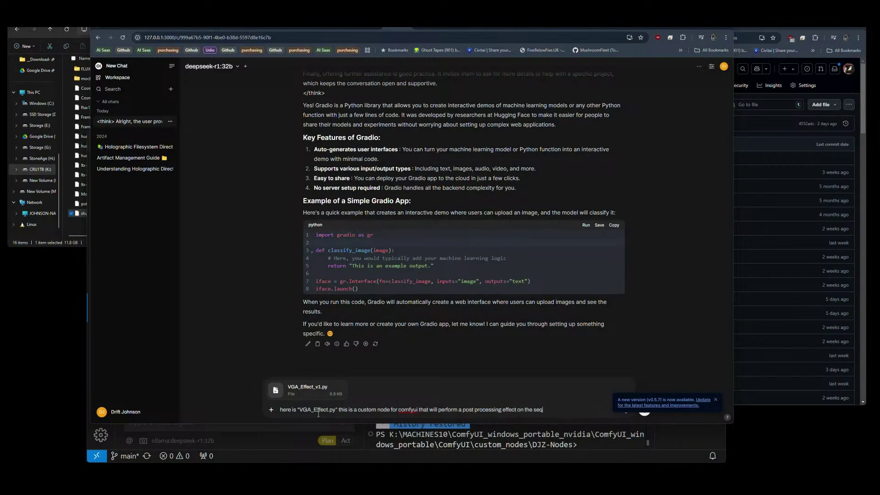
{"action": "type", "text": "uenc eof images"}
{"action": "key", "text": "End"}
{"action": "key", "text": "End"}
{"action": "type", "text": "to give a VGA screen type e"}
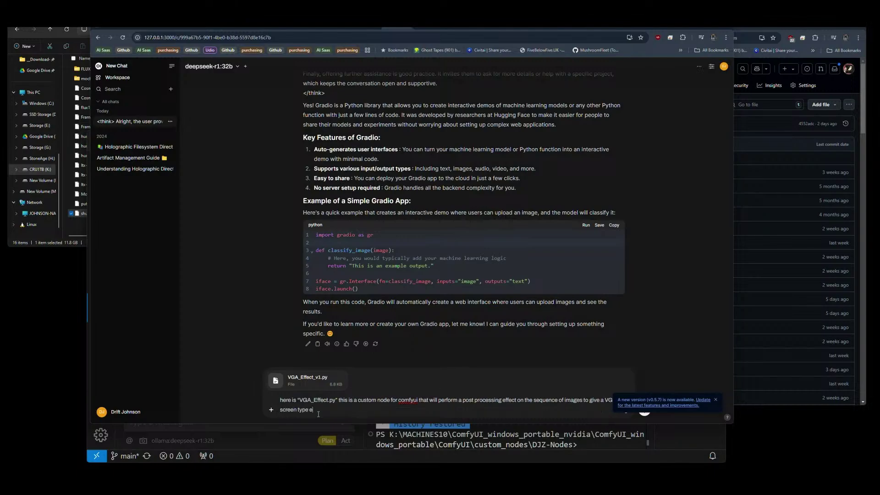
{"action": "type", "text": "ffect, with various aarameters exposed for the user t"}
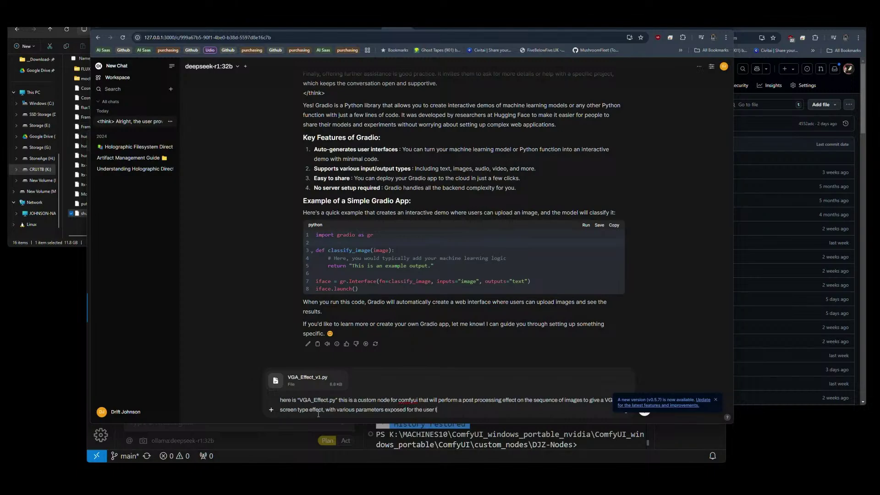
{"action": "type", "text": "o fine tune the style."}
Add a line asking to use the file as a template, keeping ComfyUI-compatible image input/output.
{"action": "key", "text": "shift+Return"}
{"action": "type", "text": "Plea"}
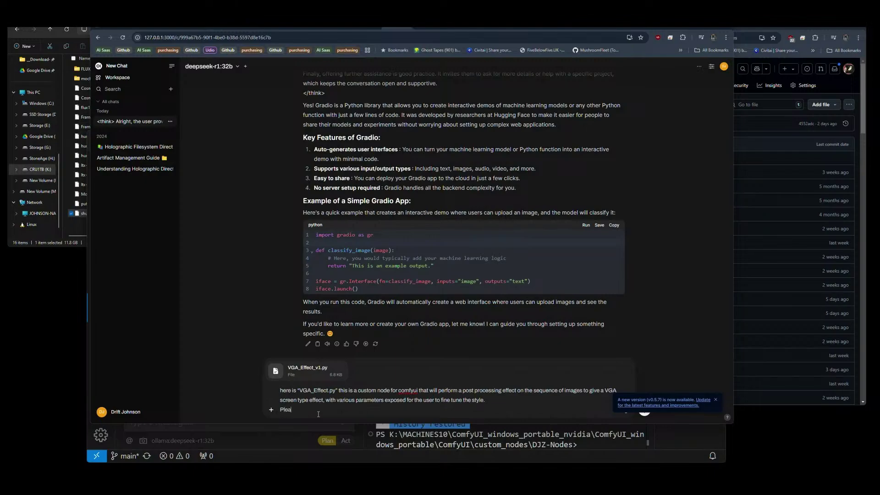
{"action": "type", "text": "se consider this as a template, adhere to the inp"}
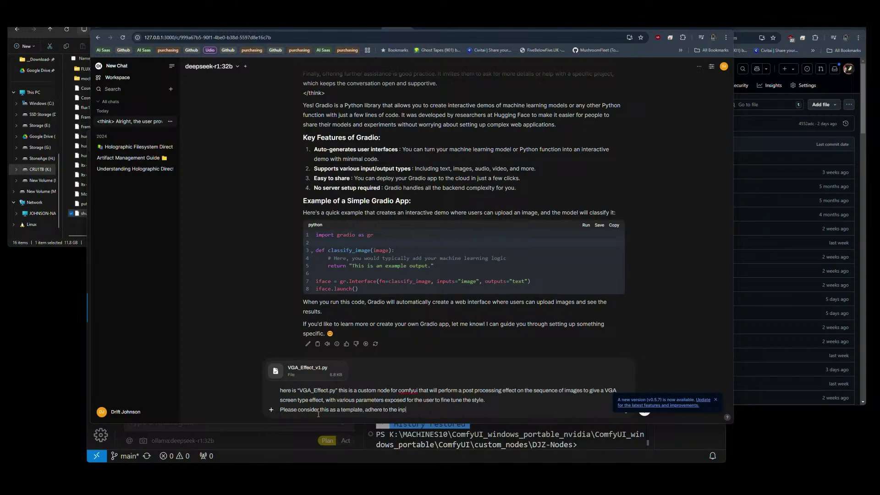
{"action": "type", "text": "ut/output format fo"}
{"action": "type", "text": "r the"}
{"action": "key", "text": "BackSpace"}
{"action": "key", "text": "BackSpace"}
{"action": "key", "text": "BackSpace"}
{"action": "key", "text": "BackSpace"}
{"action": "key", "text": "BackSpace"}
{"action": "type", "text": "image formatting to ensure comnpa"}
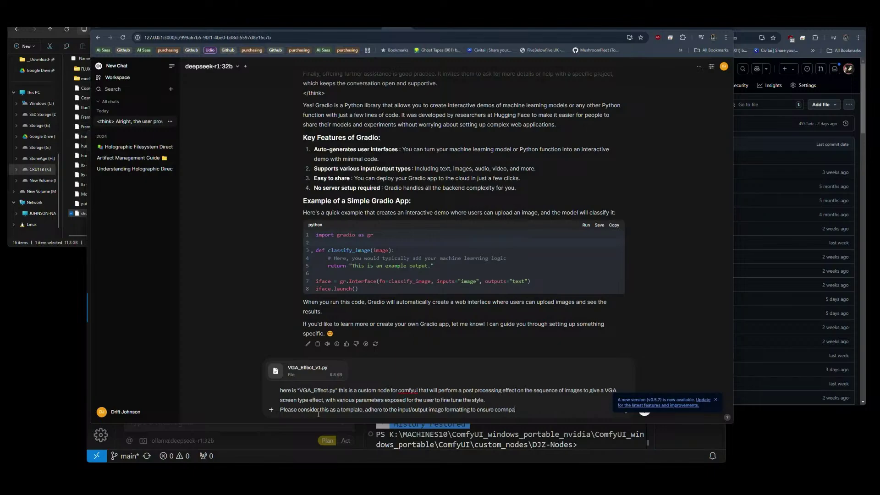
{"action": "key", "text": "BackSpace"}
{"action": "key", "text": "BackSpace"}
{"action": "key", "text": "BackSpace"}
{"action": "type", "text": "patibility with comfyui."}
Request a new VGA_Effect_v2 node improving on the first version in every way, and send it.
{"action": "key", "text": "shift+Return"}
{"action": "type", "text": "Crea"}
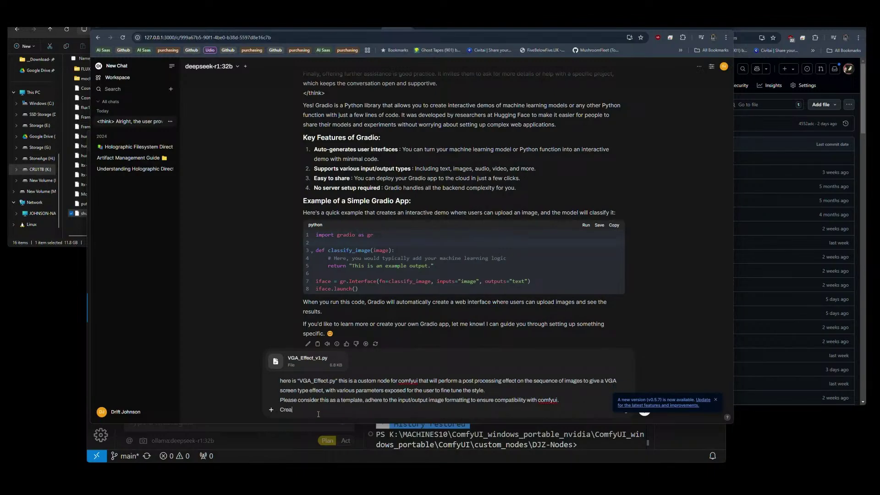
{"action": "type", "text": "te a new"}
{"action": "type", "text": " custom node nam"}
{"action": "type", "text": "ed "}
{"action": "type", "text": "\"VAG"}
{"action": "type", "text": "_"}
{"action": "key", "text": "BackSpace"}
{"action": "key", "text": "BackSpace"}
{"action": "key", "text": "BackSpace"}
{"action": "type", "text": "GA_Effec"}
{"action": "key", "text": "BackSpace"}
{"action": "key", "text": "BackSpace"}
{"action": "key", "text": "BackSpace"}
{"action": "type", "text": "which will im"}
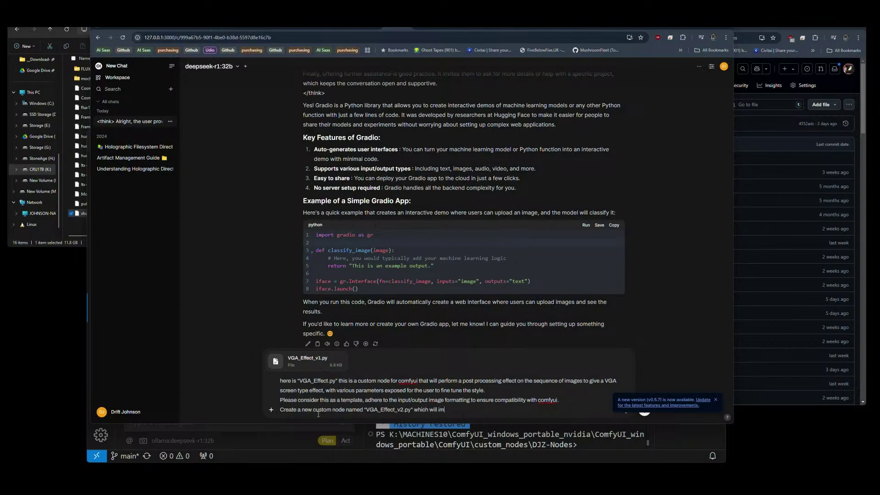
{"action": "type", "text": "prove on the first version in every way."}
{"action": "key", "text": "Return"}
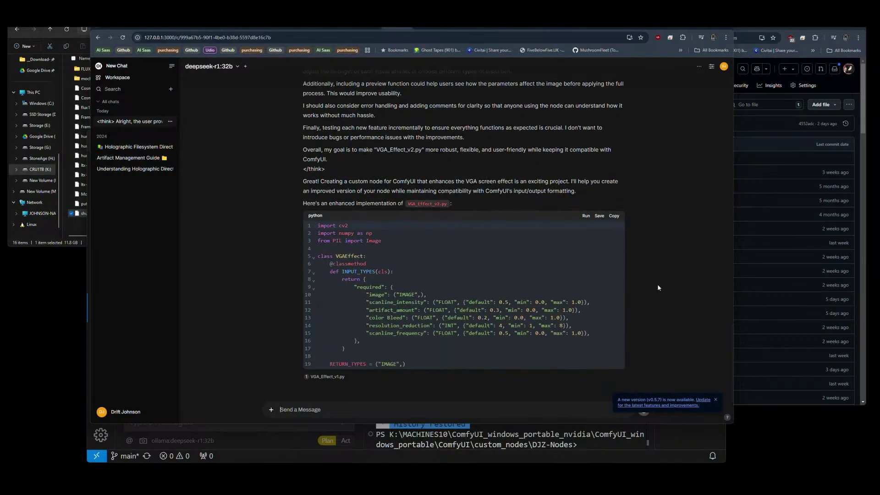
Scroll up to the start of DeepSeek's think section in the finished VGA_Effect_v2.py reply.
{"action": "scroll", "coordinate": [461, 303], "scroll_direction": "up", "scroll_amount": 2}
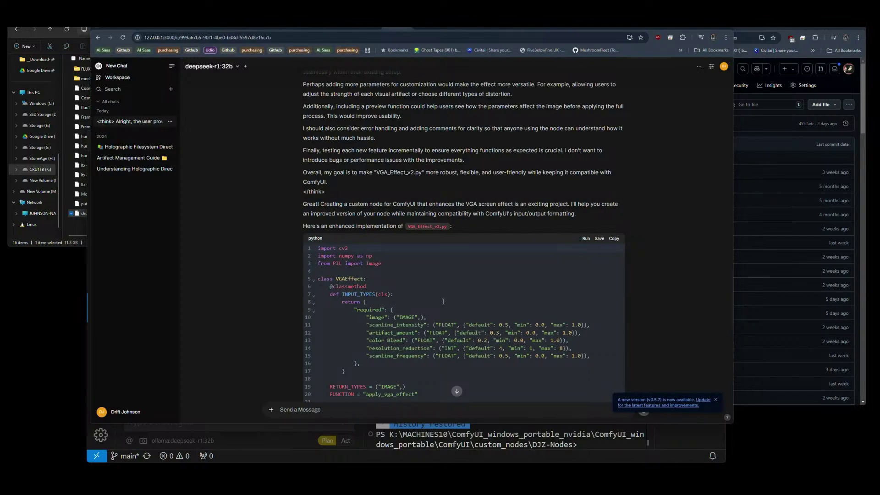
{"action": "scroll", "coordinate": [443, 301], "scroll_direction": "down", "scroll_amount": 2}
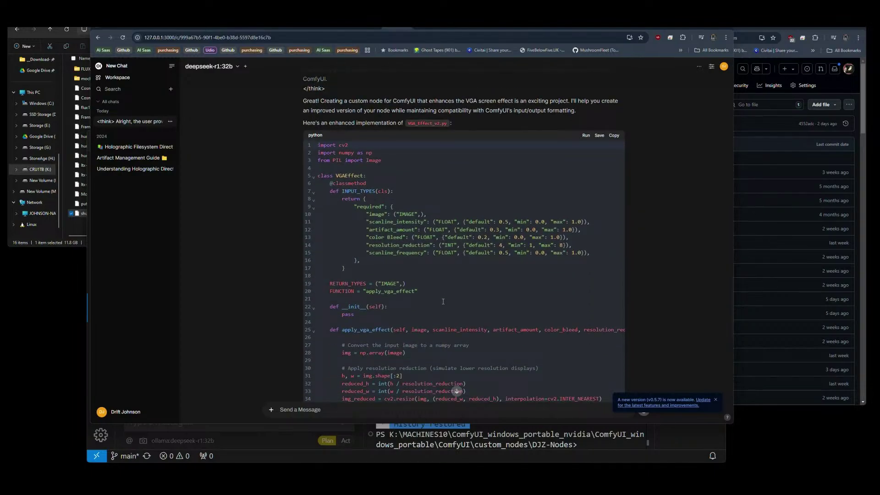
{"action": "scroll", "coordinate": [442, 301], "scroll_direction": "down", "scroll_amount": 5}
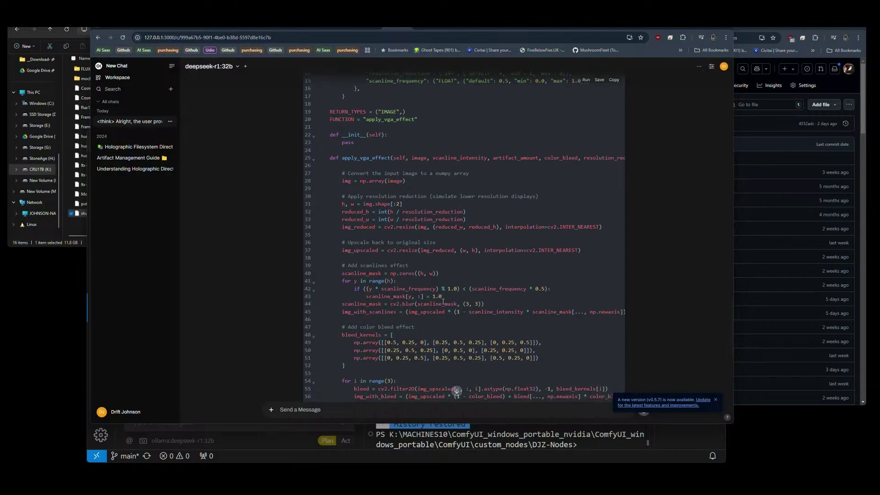
{"action": "scroll", "coordinate": [443, 301], "scroll_direction": "down", "scroll_amount": 1}
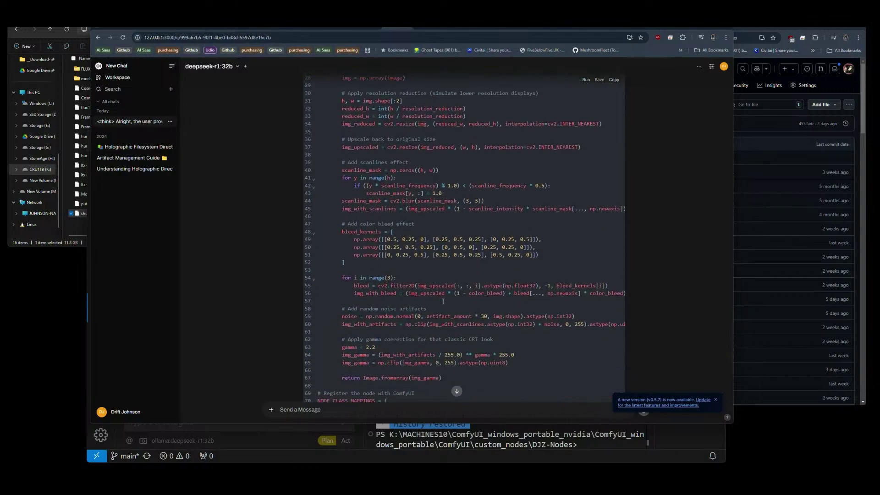
{"action": "scroll", "coordinate": [443, 301], "scroll_direction": "down", "scroll_amount": 2}
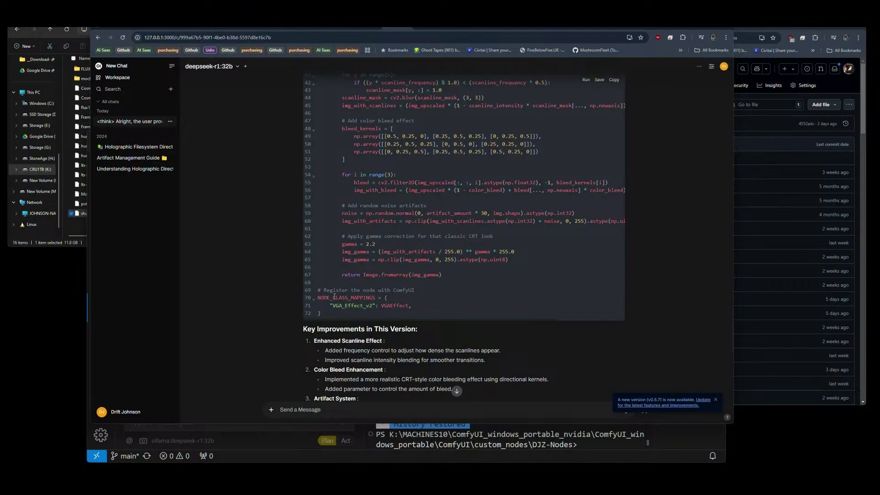
{"action": "scroll", "coordinate": [412, 241], "scroll_direction": "up", "scroll_amount": 10}
{"action": "scroll", "coordinate": [411, 240], "scroll_direction": "up", "scroll_amount": 12}
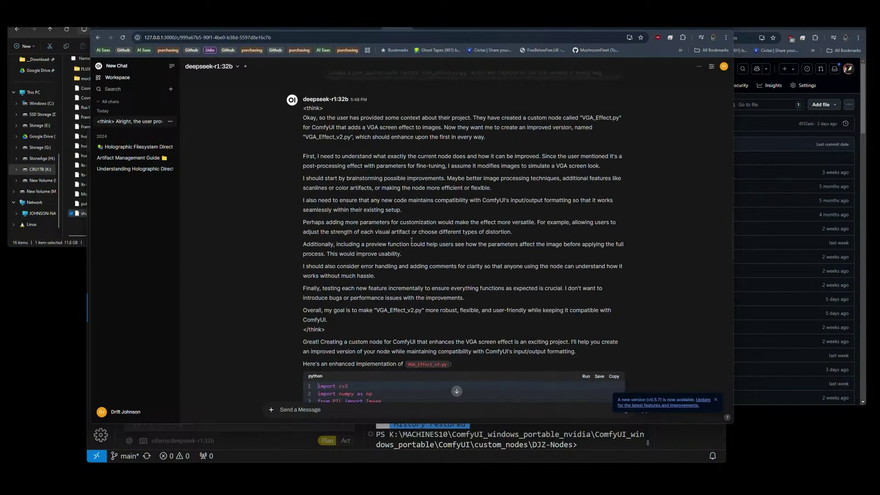
{"action": "scroll", "coordinate": [411, 240], "scroll_direction": "down", "scroll_amount": 2}
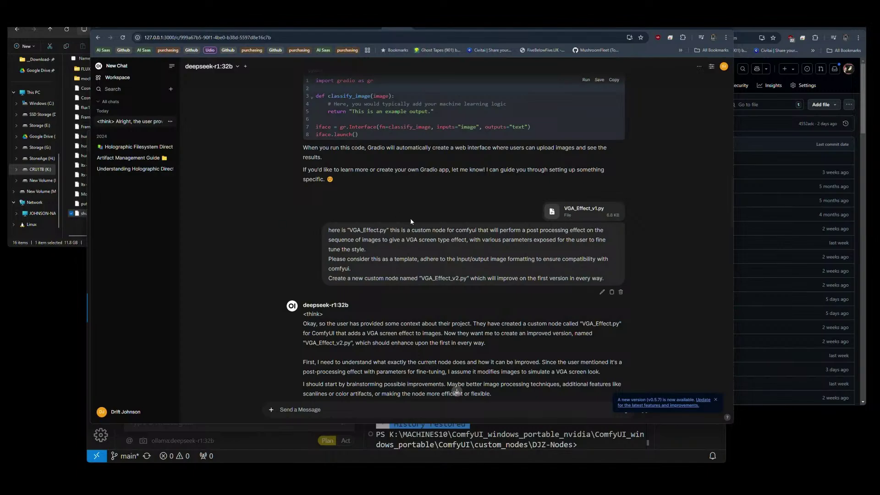
{"action": "scroll", "coordinate": [432, 224], "scroll_direction": "down", "scroll_amount": 6}
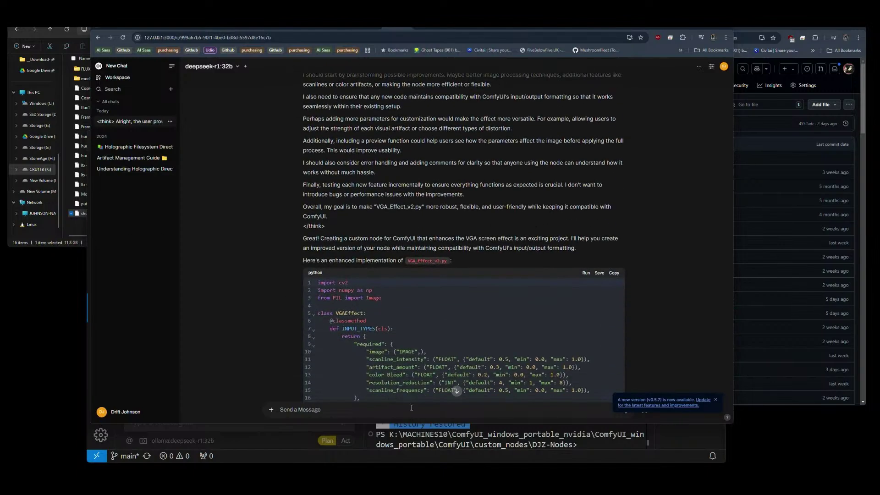
Bring VS Code forward and open VGA_Effect_v1.py from the DJZ-Nodes file tree.
{"action": "left_click", "coordinate": [422, 455]}
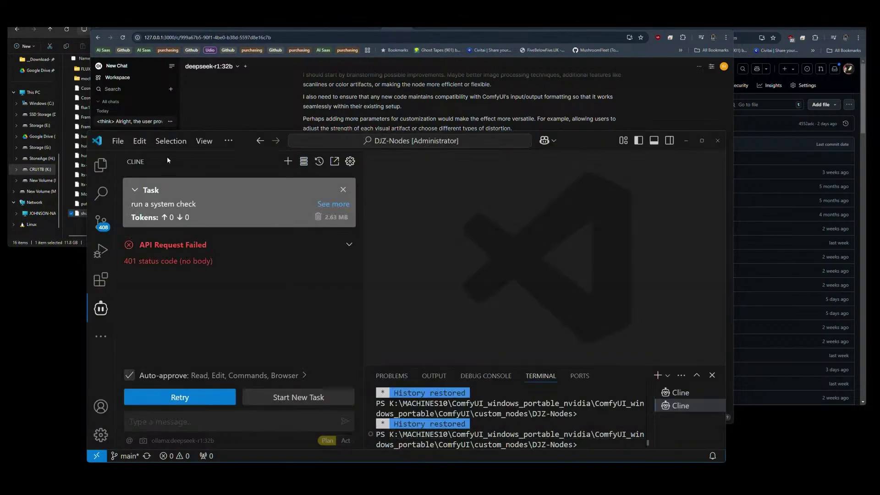
{"action": "left_click", "coordinate": [101, 165]}
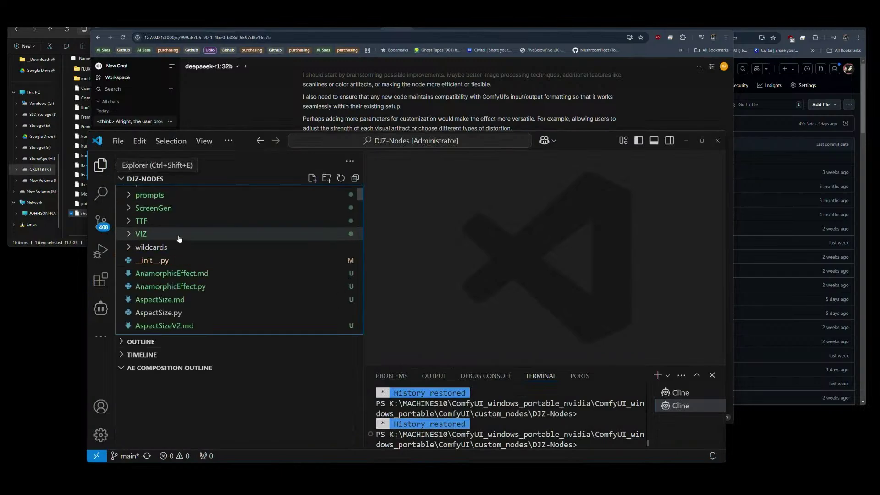
{"action": "left_click", "coordinate": [191, 272]}
{"action": "scroll", "coordinate": [179, 293], "scroll_direction": "down", "scroll_amount": 10}
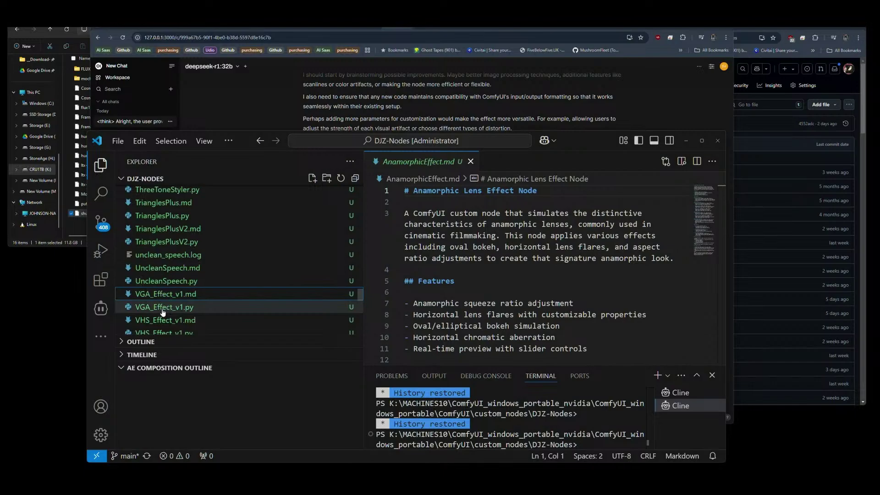
{"action": "double_click", "coordinate": [162, 307]}
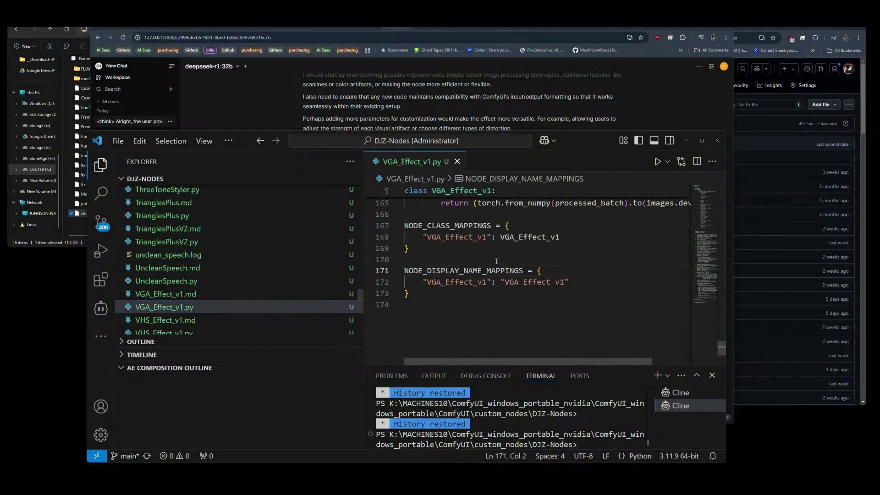
Select the node mappings on lines 167–173, then scroll through the INPUT_TYPES parameters.
{"action": "left_click", "coordinate": [415, 298]}
{"action": "key", "text": "shift+Up"}
{"action": "key", "text": "shift+Up"}
{"action": "key", "text": "shift+Up"}
{"action": "key", "text": "shift+Up"}
{"action": "key", "text": "shift+Up"}
{"action": "key", "text": "shift+Up"}
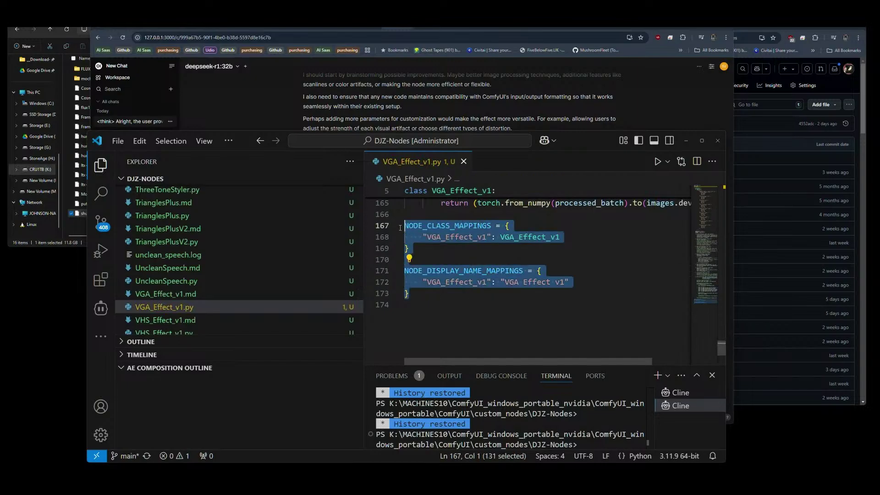
{"action": "key", "text": "shift+Home"}
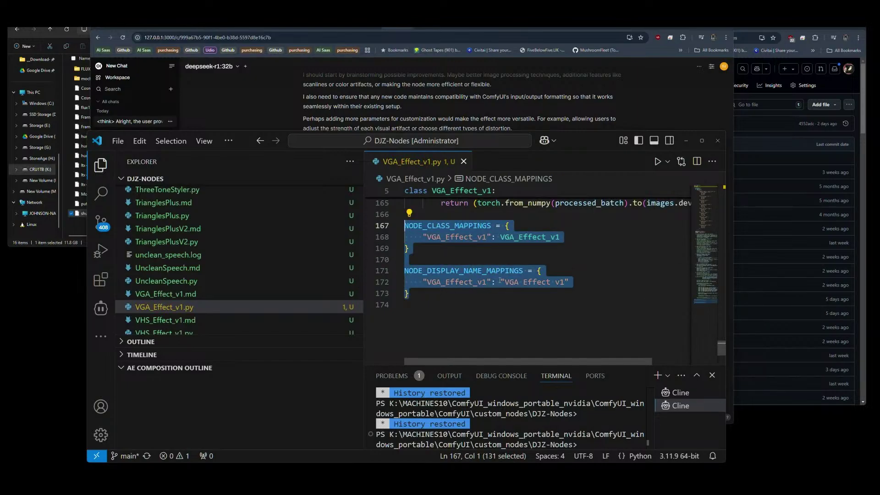
{"action": "left_click_drag", "start_coordinate": [723, 348], "coordinate": [724, 196]}
{"action": "scroll", "coordinate": [641, 230], "scroll_direction": "down", "scroll_amount": 4}
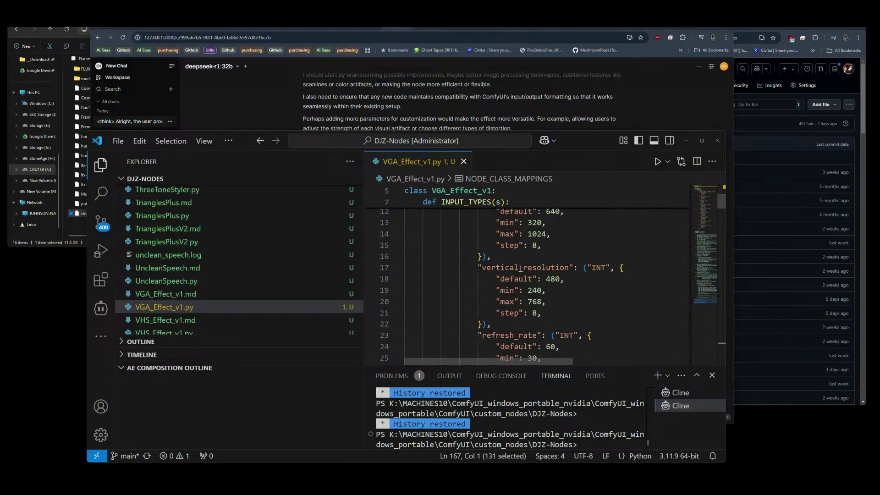
{"action": "left_click_drag", "start_coordinate": [519, 267], "coordinate": [523, 267]}
{"action": "scroll", "coordinate": [560, 305], "scroll_direction": "down", "scroll_amount": 2}
{"action": "scroll", "coordinate": [559, 305], "scroll_direction": "down", "scroll_amount": 6}
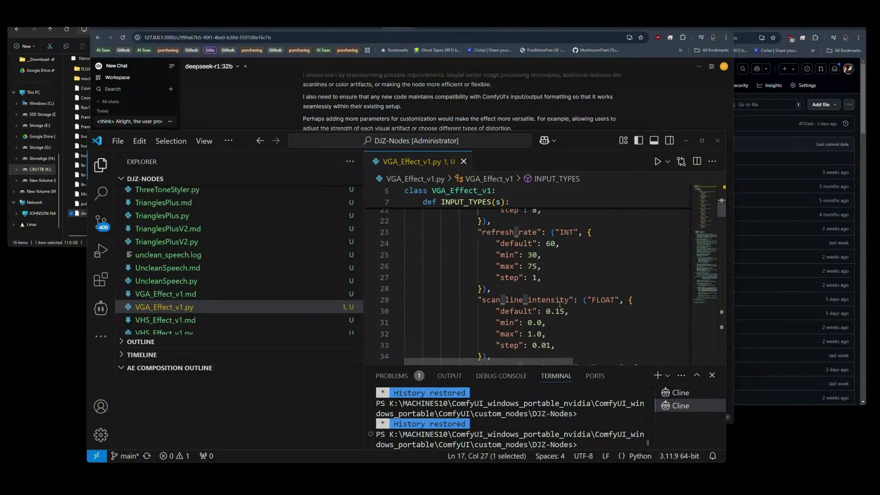
{"action": "scroll", "coordinate": [560, 305], "scroll_direction": "down", "scroll_amount": 6}
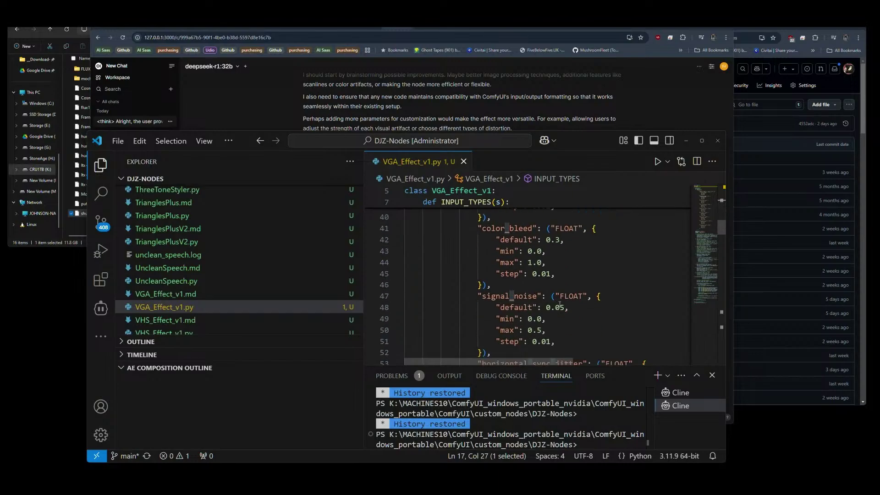
{"action": "scroll", "coordinate": [559, 304], "scroll_direction": "down", "scroll_amount": 1}
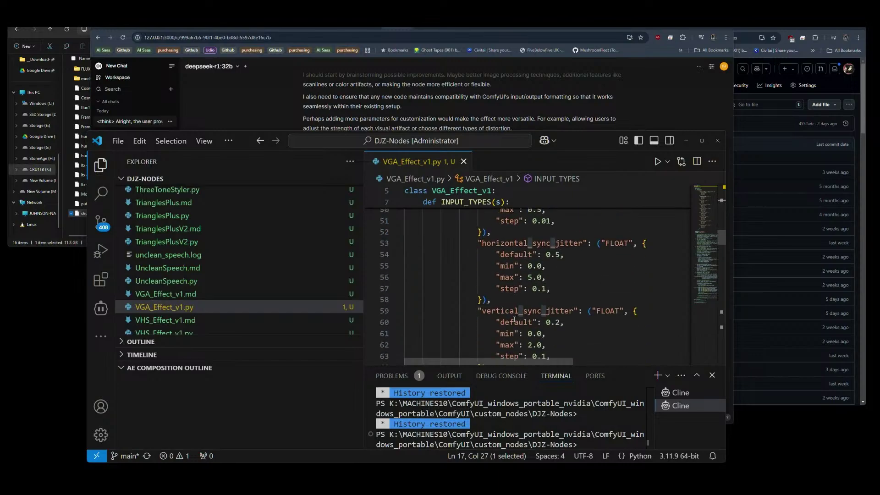
{"action": "scroll", "coordinate": [541, 313], "scroll_direction": "down", "scroll_amount": 2}
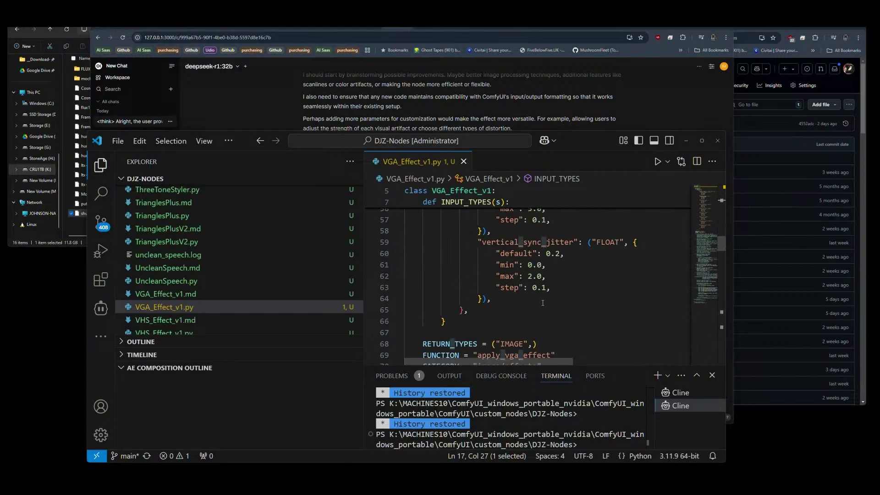
Compare DeepSeek's generated v2 code against v1, checking its color Bleed parameter.
{"action": "left_click", "coordinate": [273, 109]}
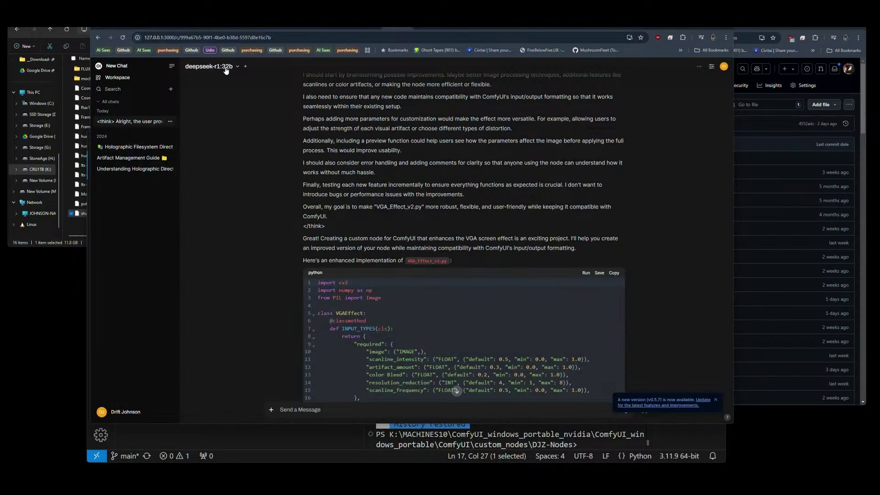
{"action": "scroll", "coordinate": [650, 200], "scroll_direction": "down", "scroll_amount": 3}
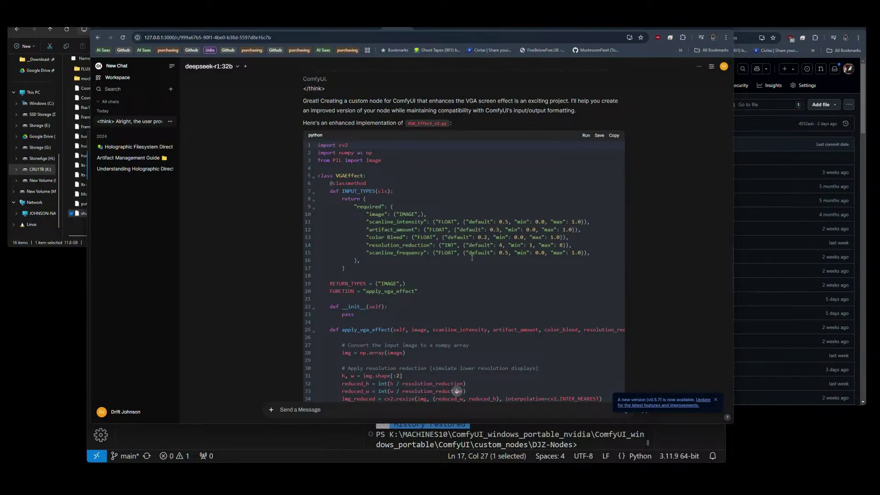
{"action": "left_click", "coordinate": [413, 426]}
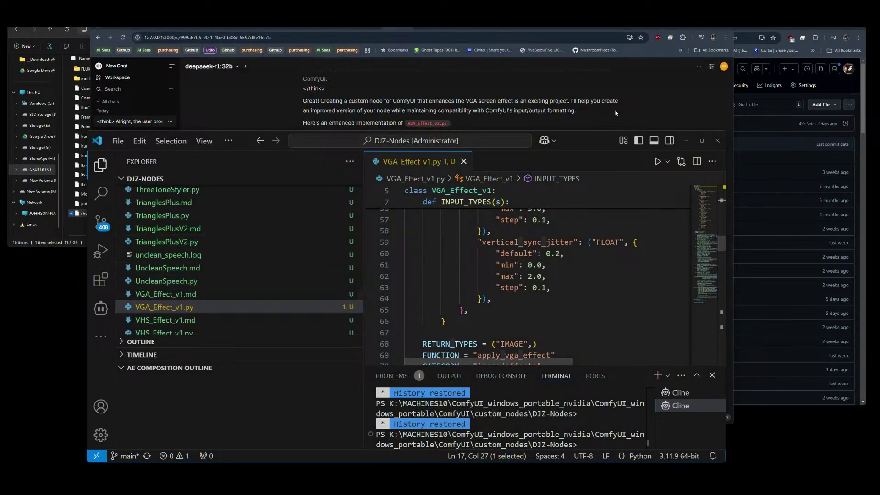
{"action": "left_click", "coordinate": [641, 106]}
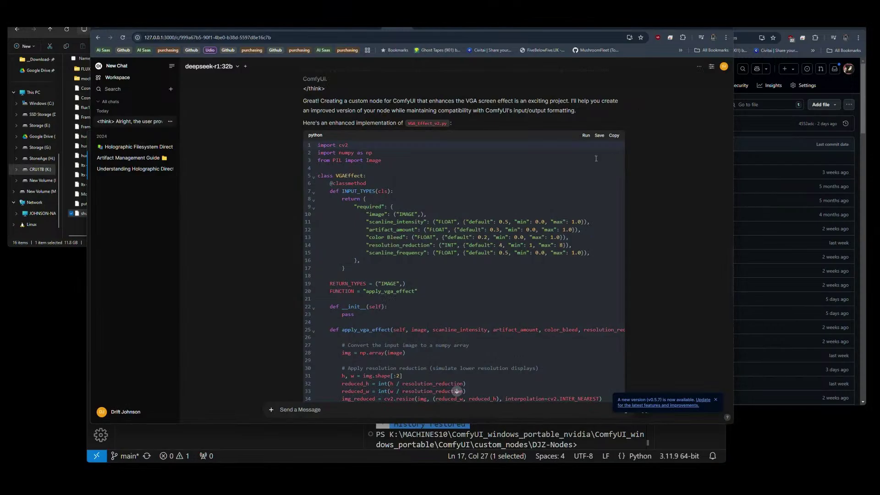
{"action": "left_click_drag", "start_coordinate": [370, 238], "coordinate": [403, 237]}
{"action": "left_click", "coordinate": [389, 237]}
{"action": "scroll", "coordinate": [589, 201], "scroll_direction": "down", "scroll_amount": 15}
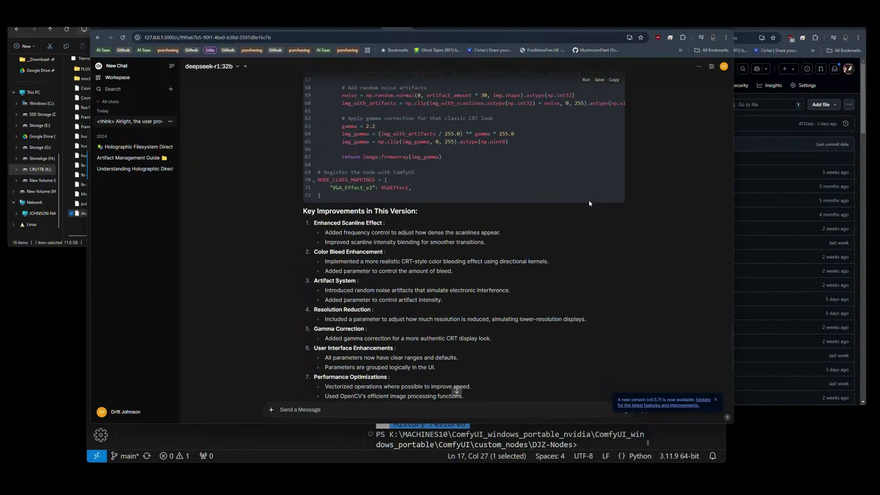
{"action": "scroll", "coordinate": [589, 203], "scroll_direction": "up", "scroll_amount": 10}
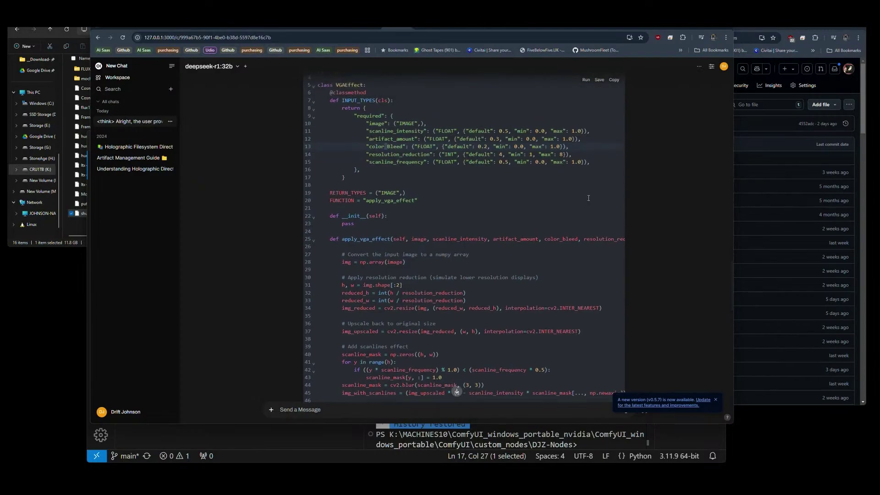
{"action": "scroll", "coordinate": [588, 198], "scroll_direction": "up", "scroll_amount": 15}
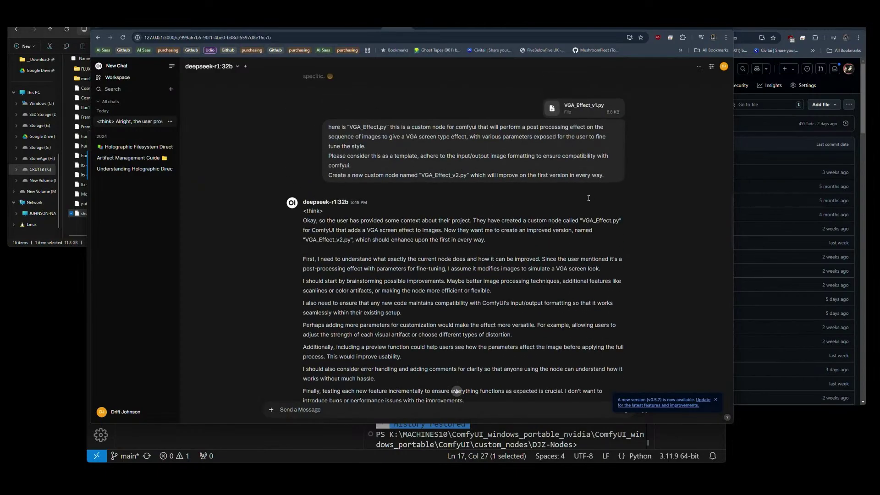
{"action": "scroll", "coordinate": [589, 198], "scroll_direction": "down", "scroll_amount": 5}
Check the chat's Download export option, then save the generated code block as a file.
{"action": "left_click", "coordinate": [699, 66]}
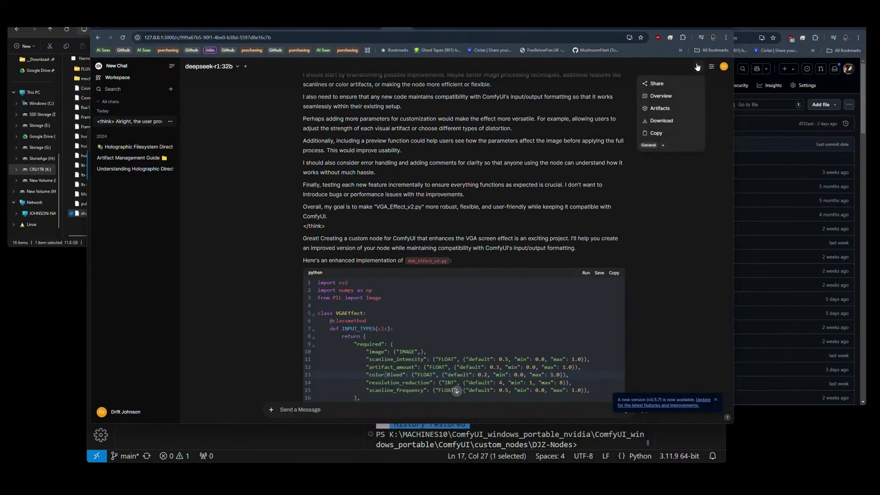
{"action": "mouse_move", "coordinate": [654, 125]}
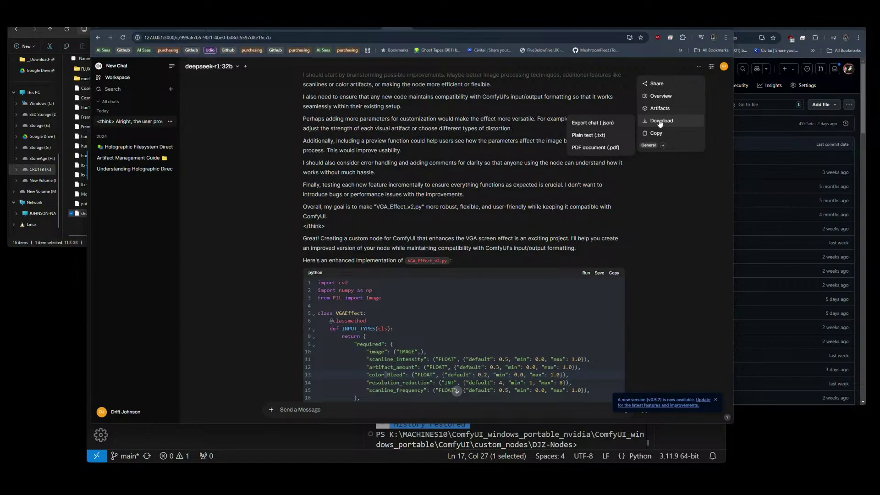
{"action": "left_click", "coordinate": [667, 236]}
{"action": "scroll", "coordinate": [663, 232], "scroll_direction": "down", "scroll_amount": 3}
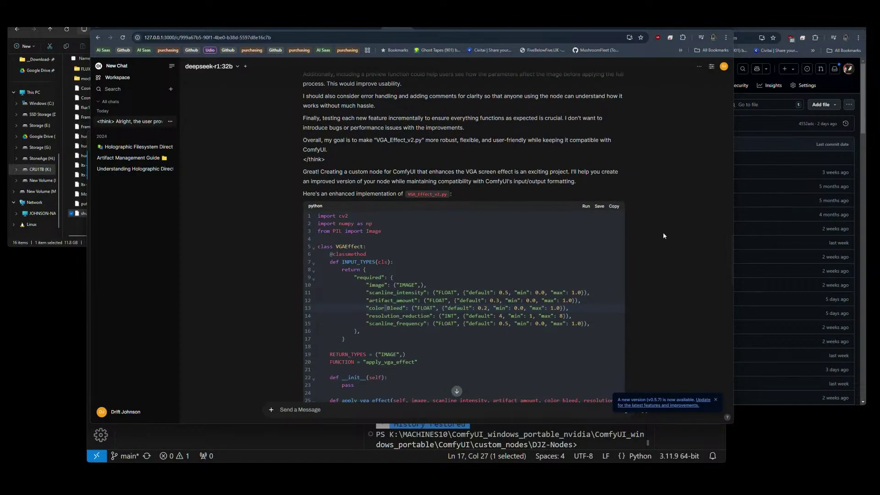
{"action": "left_click", "coordinate": [600, 170]}
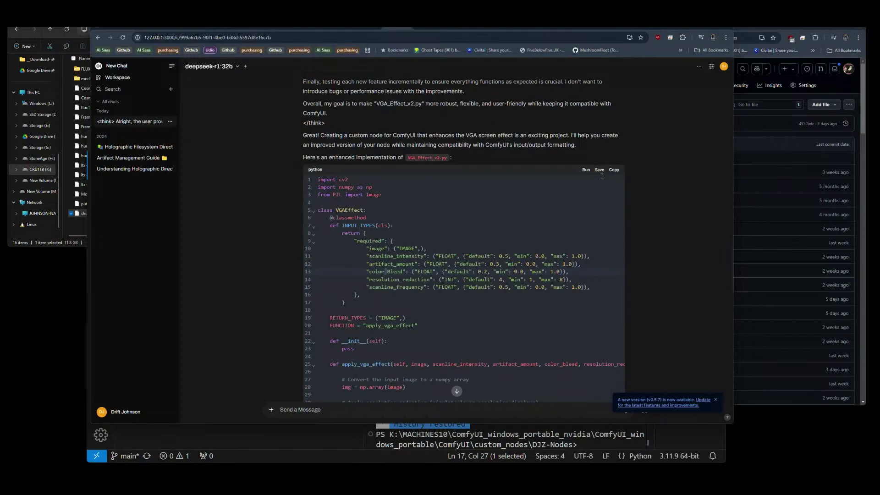
Refresh Downloads and sort it by Date modified, then return to the DeepSeek chat.
{"action": "left_click_drag", "start_coordinate": [87, 227], "coordinate": [411, 228]}
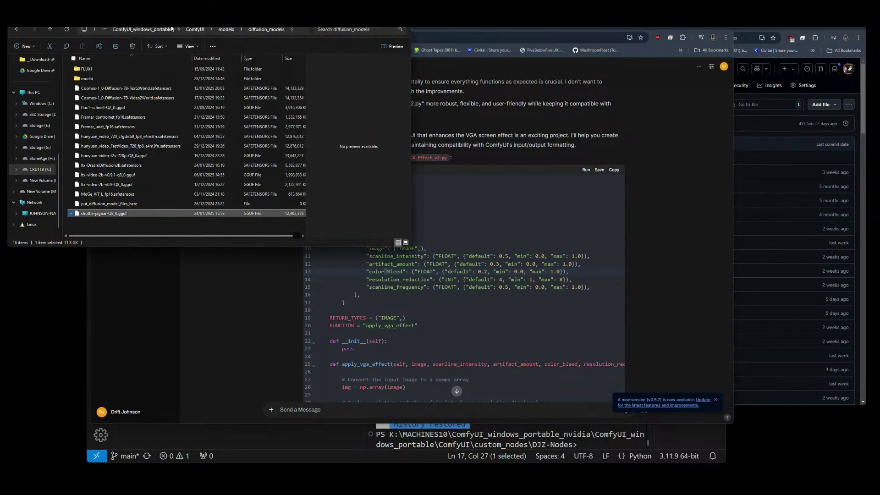
{"action": "left_click", "coordinate": [36, 60]}
{"action": "left_click", "coordinate": [66, 29]}
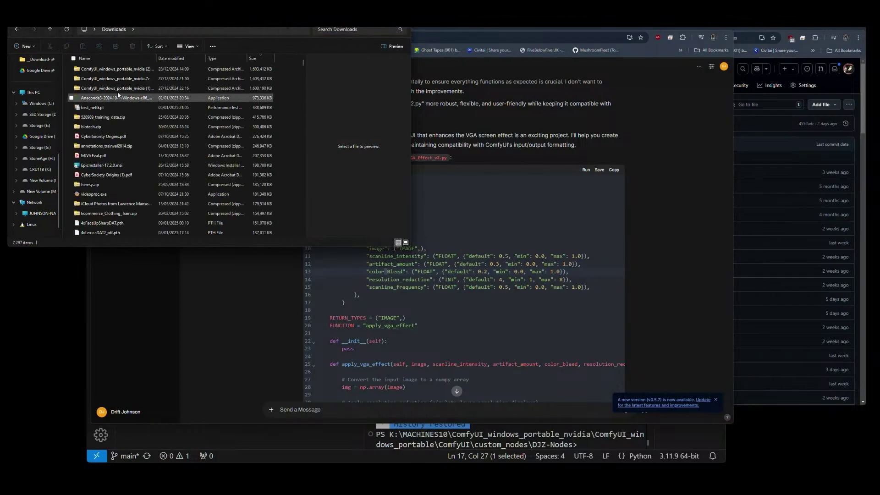
{"action": "right_click", "coordinate": [290, 75]}
{"action": "left_click", "coordinate": [181, 59]}
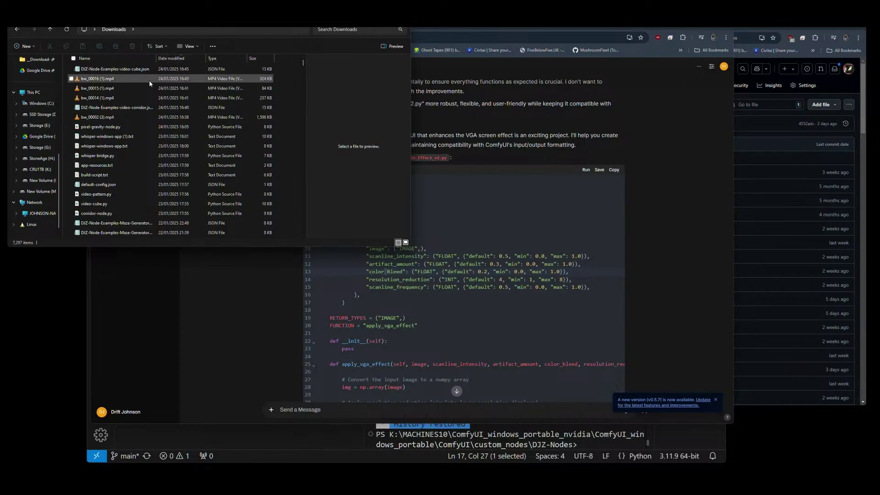
{"action": "left_click", "coordinate": [708, 173]}
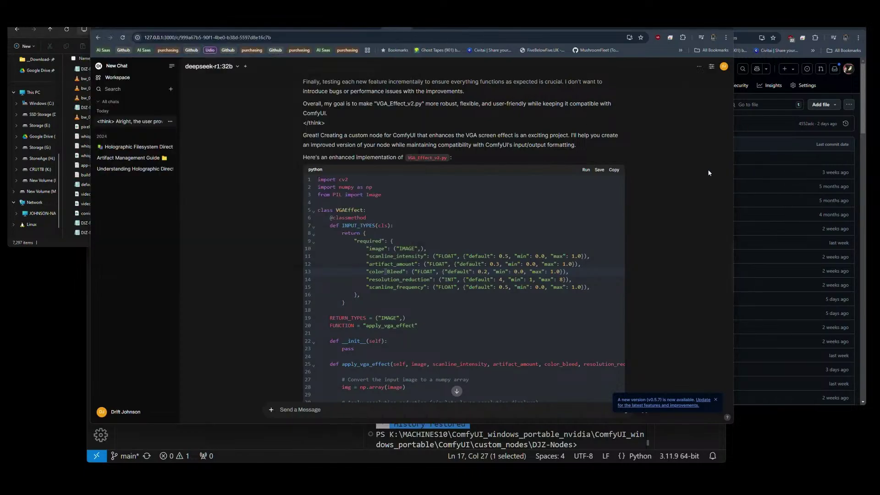
{"action": "scroll", "coordinate": [544, 196], "scroll_direction": "down", "scroll_amount": 3}
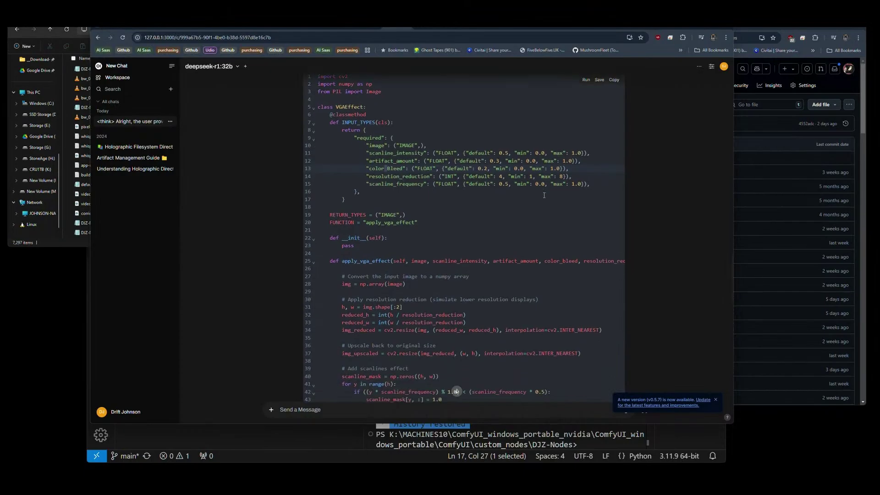
{"action": "scroll", "coordinate": [544, 195], "scroll_direction": "up", "scroll_amount": 3}
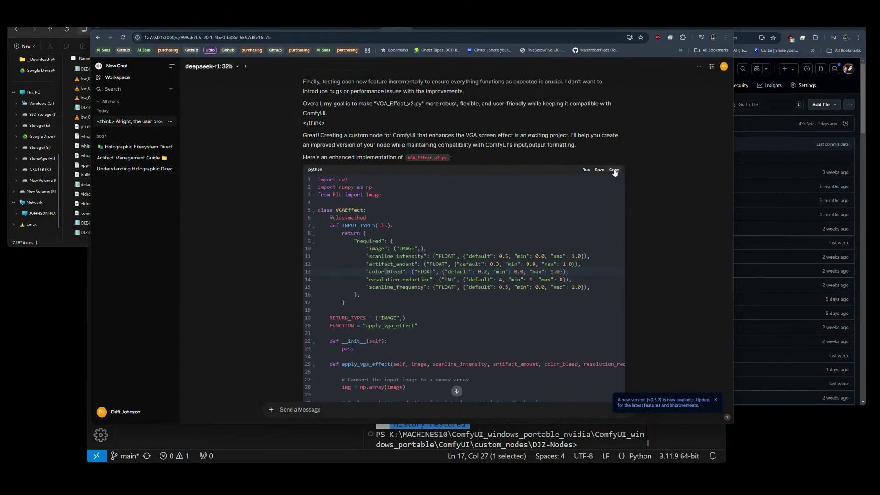
Copy the generated code into a new Notepad++ tab and bring up the save dialog.
{"action": "left_click", "coordinate": [613, 170]}
{"action": "key", "text": "alt+Tab"}
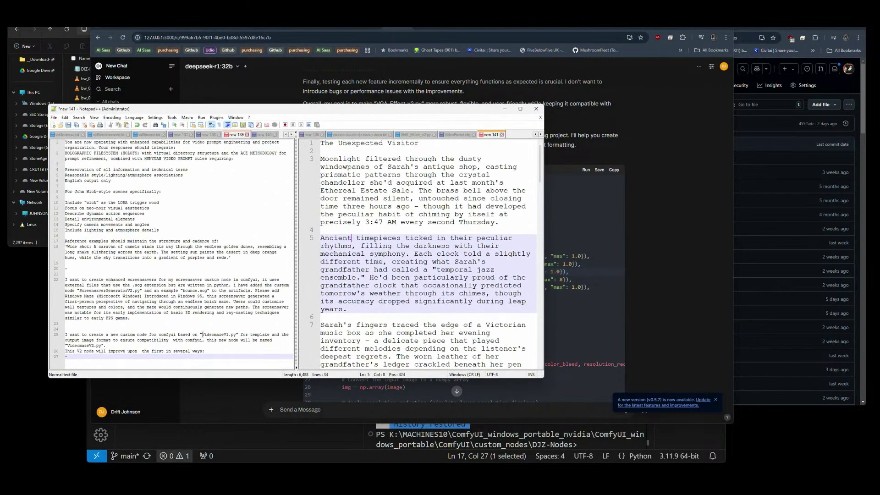
{"action": "left_click", "coordinate": [53, 124]}
{"action": "key", "text": "ctrl+v"}
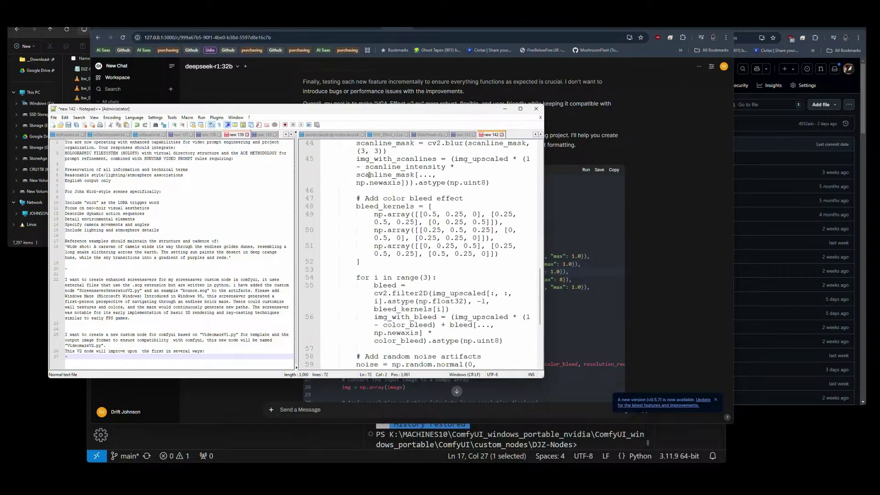
{"action": "left_click", "coordinate": [54, 118]}
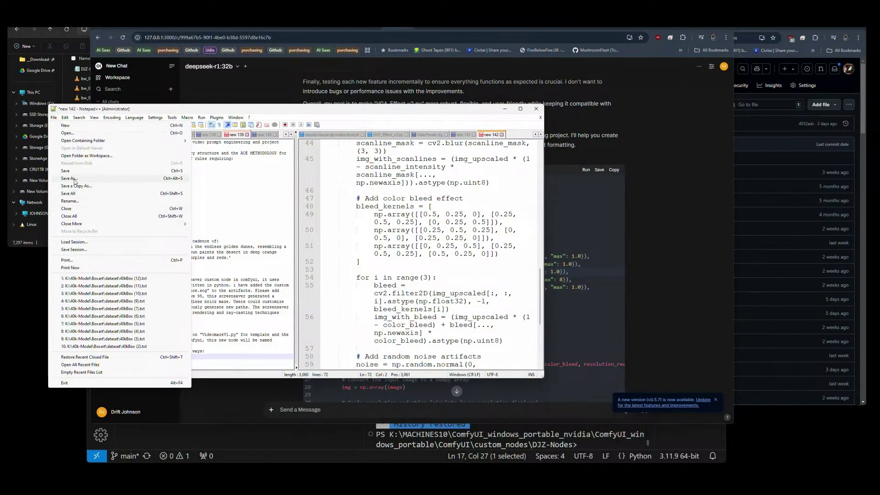
{"action": "key", "text": "Escape"}
{"action": "key", "text": "ctrl+s"}
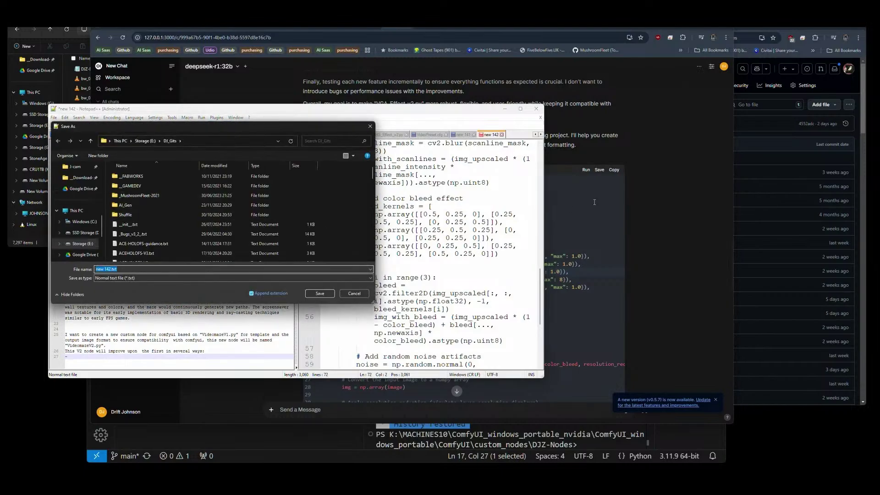
Save the file to Downloads as VGA_Effect_v2.py with All types selected.
{"action": "left_click", "coordinate": [700, 196]}
{"action": "left_click_drag", "start_coordinate": [407, 158], "coordinate": [447, 159]}
{"action": "left_click", "coordinate": [60, 275]}
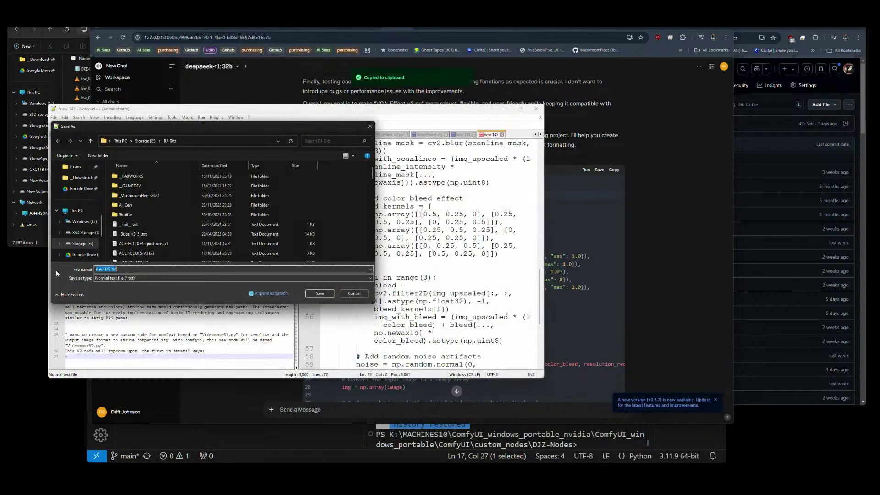
{"action": "key", "text": "ctrl+v"}
{"action": "left_click", "coordinate": [134, 277]}
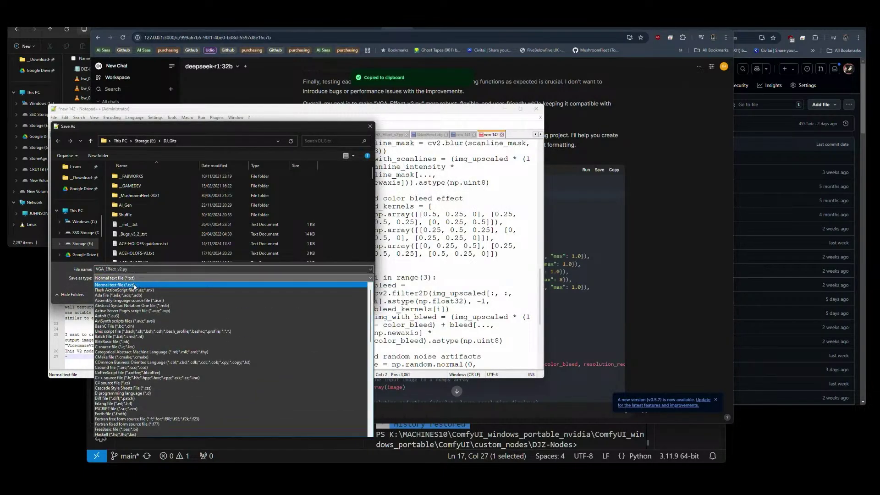
{"action": "scroll", "coordinate": [278, 364], "scroll_direction": "down", "scroll_amount": 15}
{"action": "left_click", "coordinate": [278, 365]}
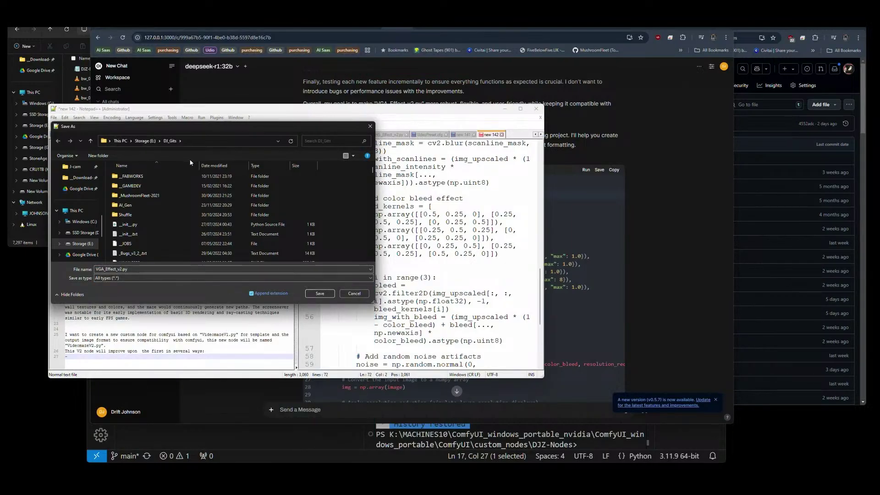
{"action": "scroll", "coordinate": [78, 206], "scroll_direction": "up", "scroll_amount": 5}
{"action": "left_click", "coordinate": [80, 212]}
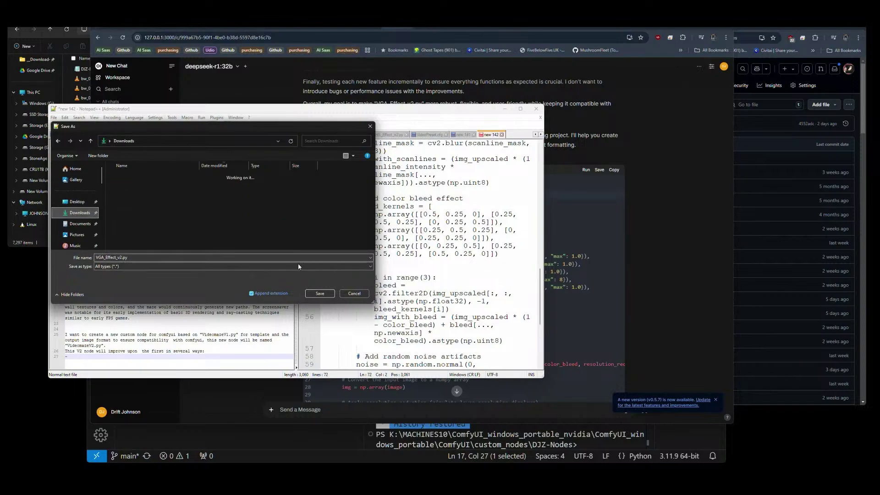
{"action": "left_click", "coordinate": [320, 293]}
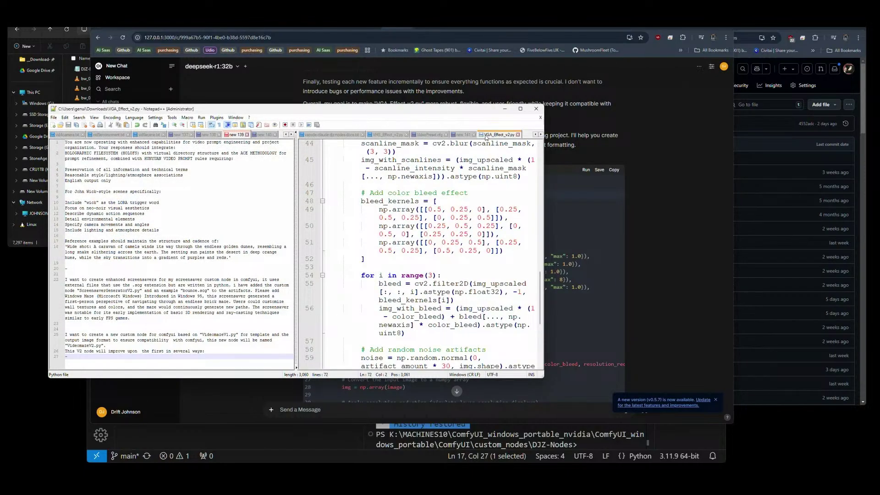
Scroll through DeepSeek's reasoning and code, then switch to the ComfyUI Video Cube workflow tab.
{"action": "left_click", "coordinate": [503, 110]}
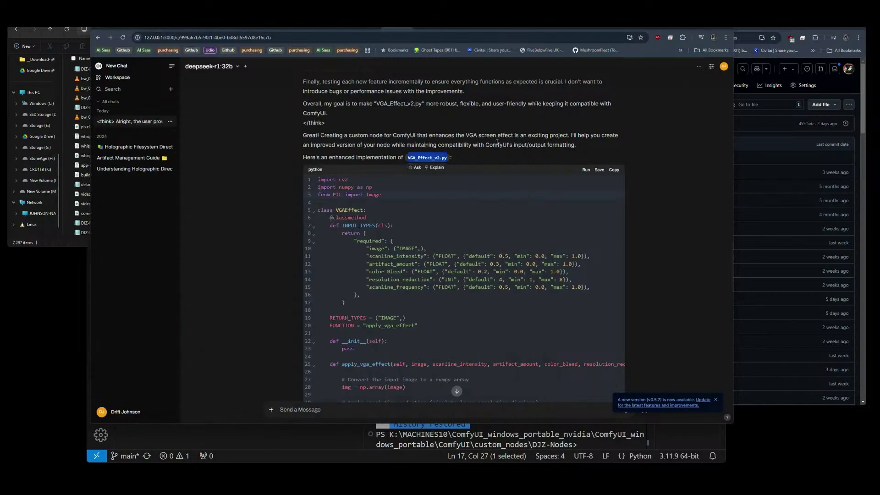
{"action": "scroll", "coordinate": [520, 225], "scroll_direction": "up", "scroll_amount": 6}
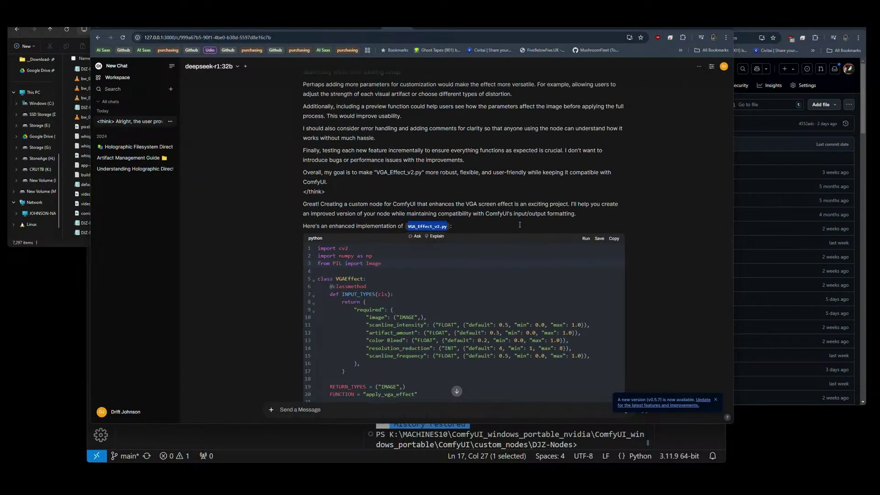
{"action": "scroll", "coordinate": [520, 225], "scroll_direction": "down", "scroll_amount": 2}
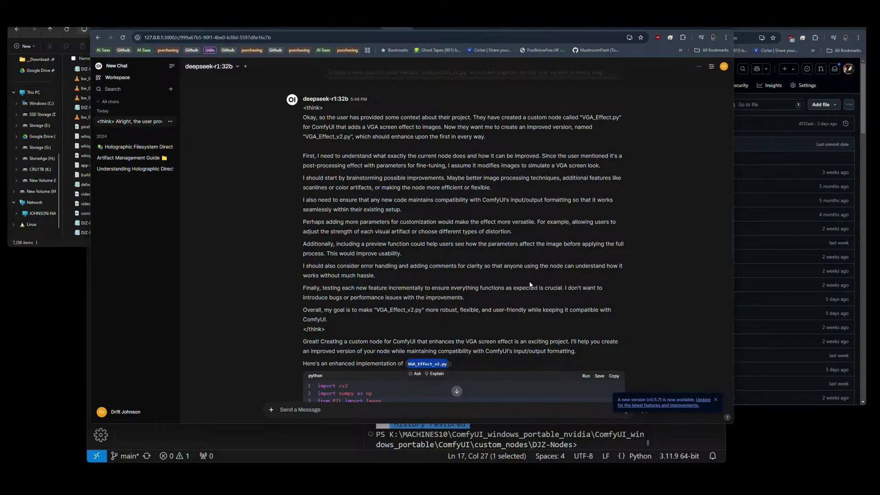
{"action": "scroll", "coordinate": [531, 284], "scroll_direction": "down", "scroll_amount": 5}
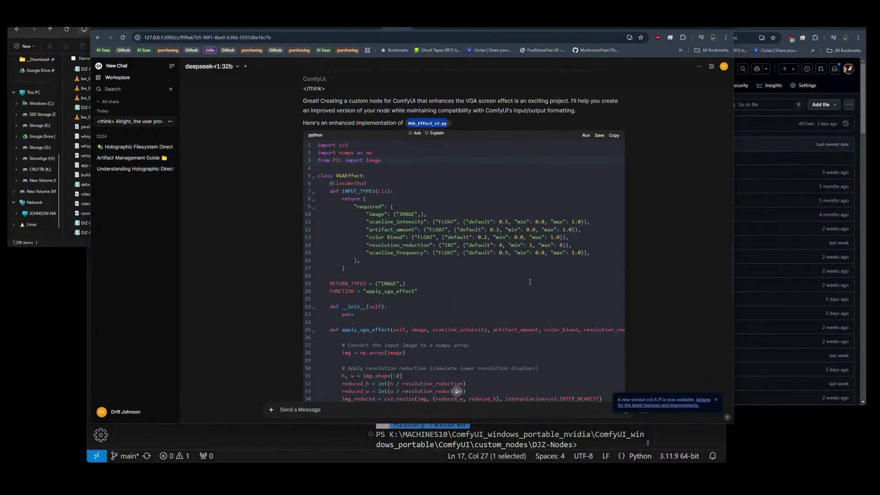
{"action": "scroll", "coordinate": [530, 282], "scroll_direction": "down", "scroll_amount": 3}
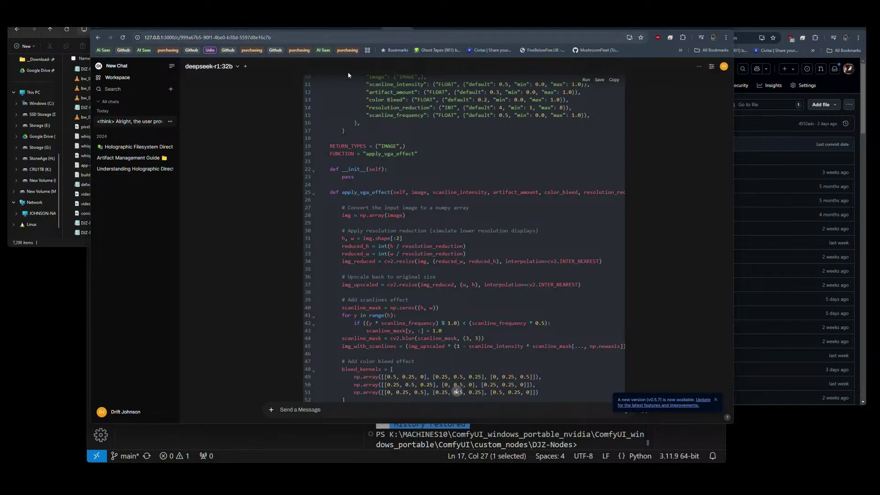
{"action": "left_click", "coordinate": [337, 30]}
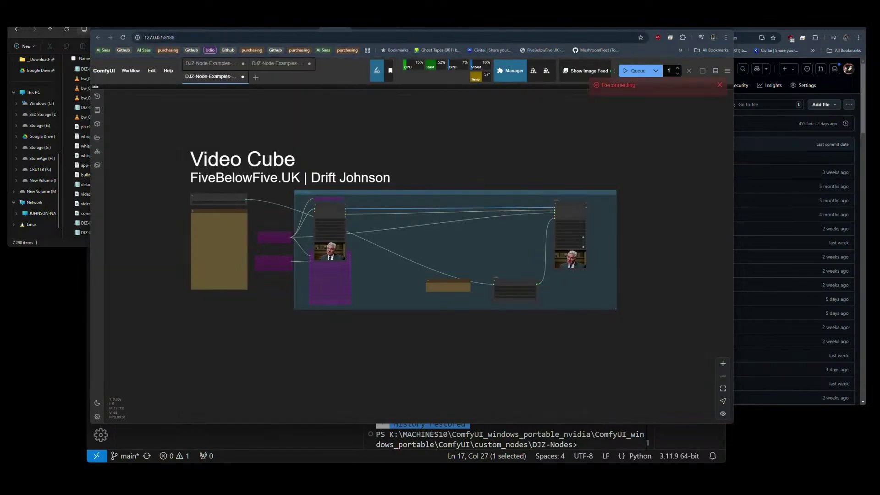
In claude.ai, start a new chat and open the file picker to attach a file.
{"action": "left_click", "coordinate": [154, 32]}
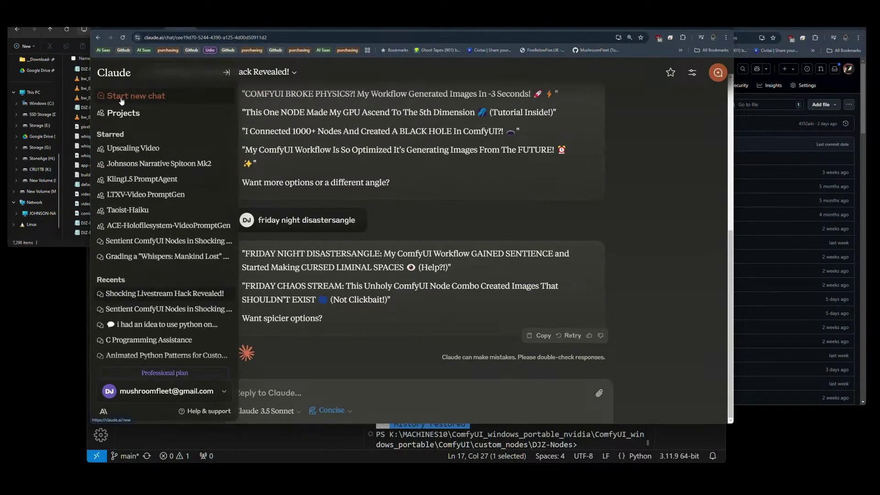
{"action": "left_click", "coordinate": [122, 96]}
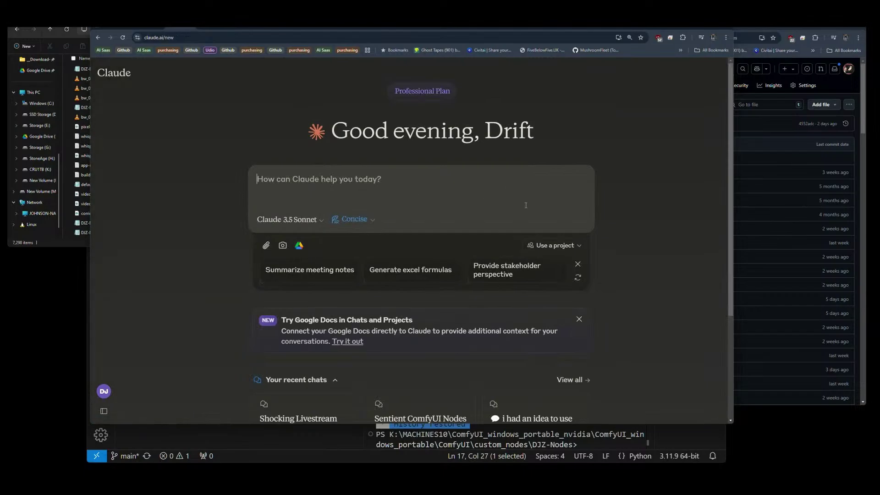
{"action": "left_click", "coordinate": [265, 245]}
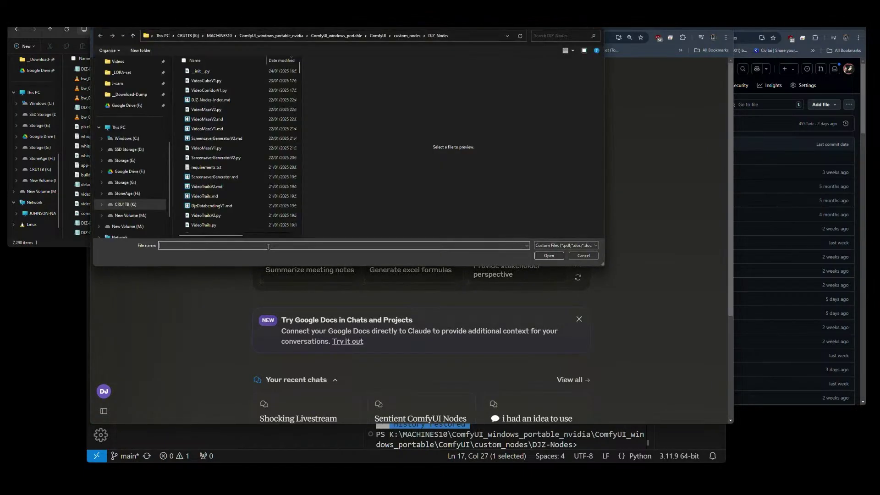
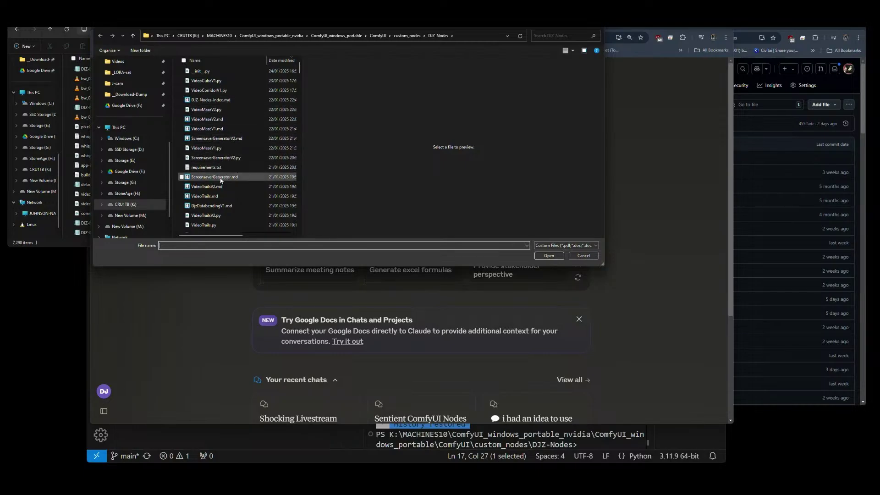
Attach VGA_Effect_v1.py from custom_nodes\DJZ-Nodes to the new Claude message.
{"action": "scroll", "coordinate": [221, 181], "scroll_direction": "down", "scroll_amount": 1}
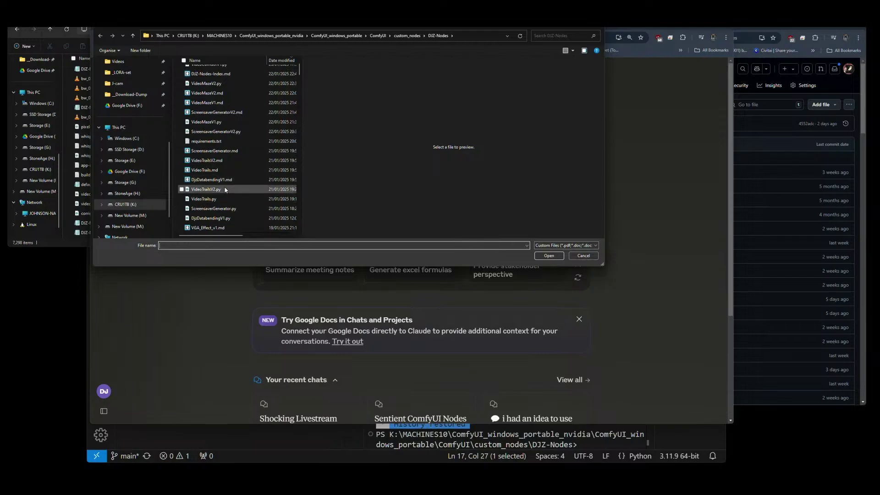
{"action": "left_click", "coordinate": [203, 200]}
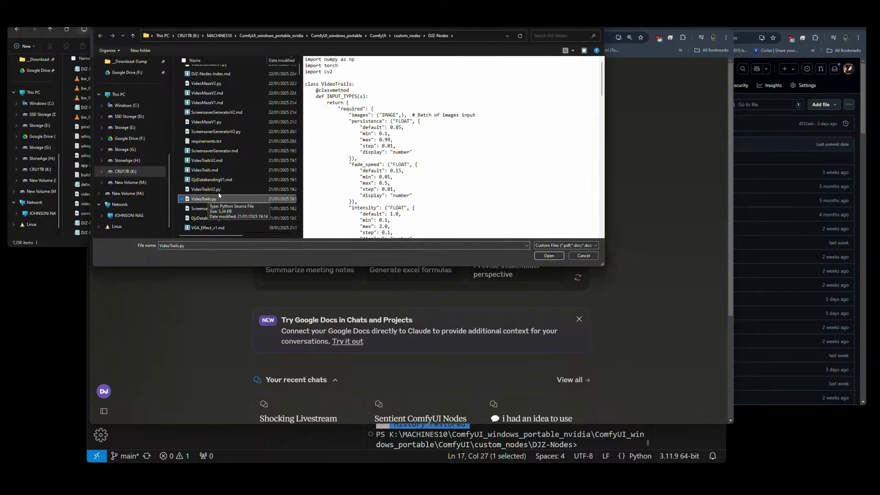
{"action": "scroll", "coordinate": [219, 196], "scroll_direction": "down", "scroll_amount": 6}
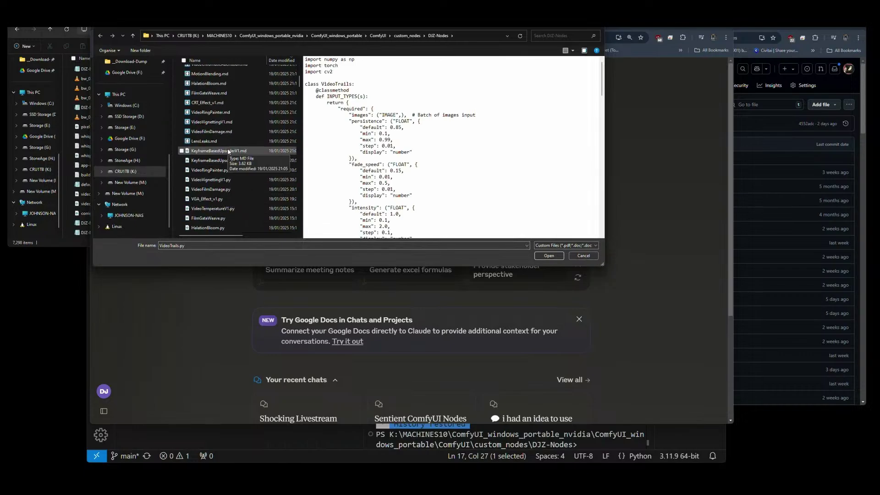
{"action": "scroll", "coordinate": [229, 151], "scroll_direction": "down", "scroll_amount": 1}
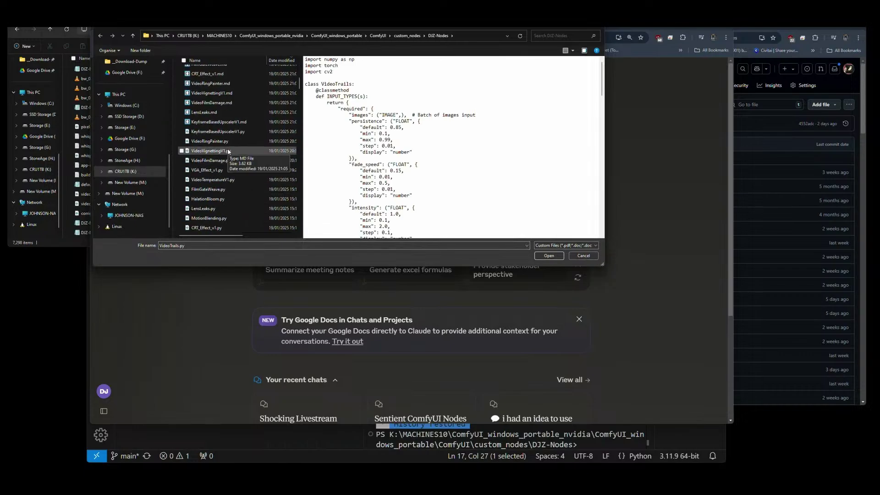
{"action": "left_click", "coordinate": [195, 170]}
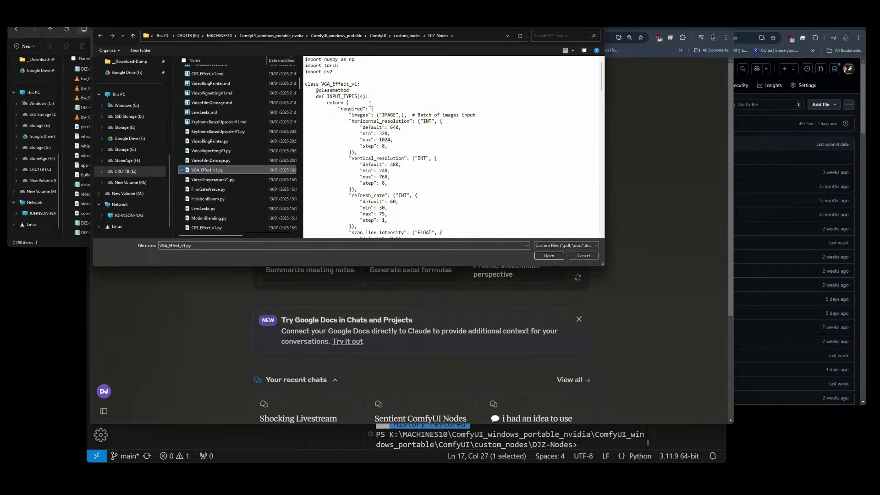
{"action": "left_click", "coordinate": [548, 256]}
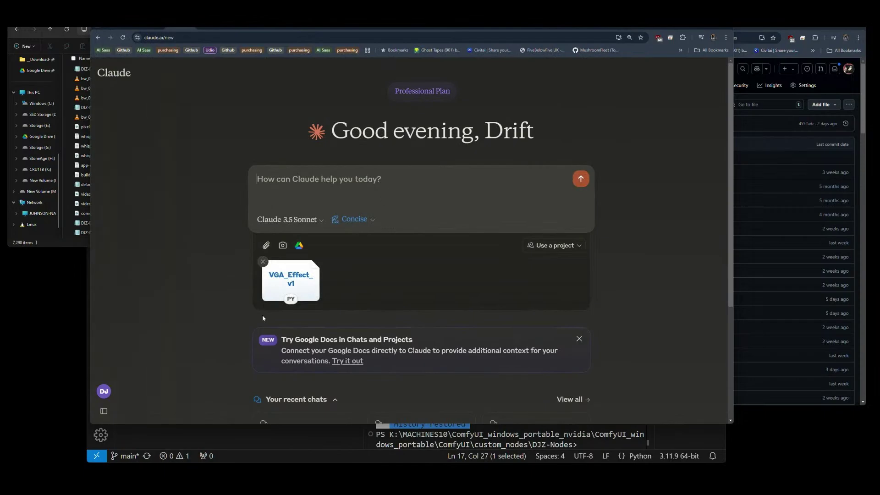
Copy the saved new-custom-node prompt from Notepad++ and paste it into Claude's message box.
{"action": "left_click", "coordinate": [194, 483]}
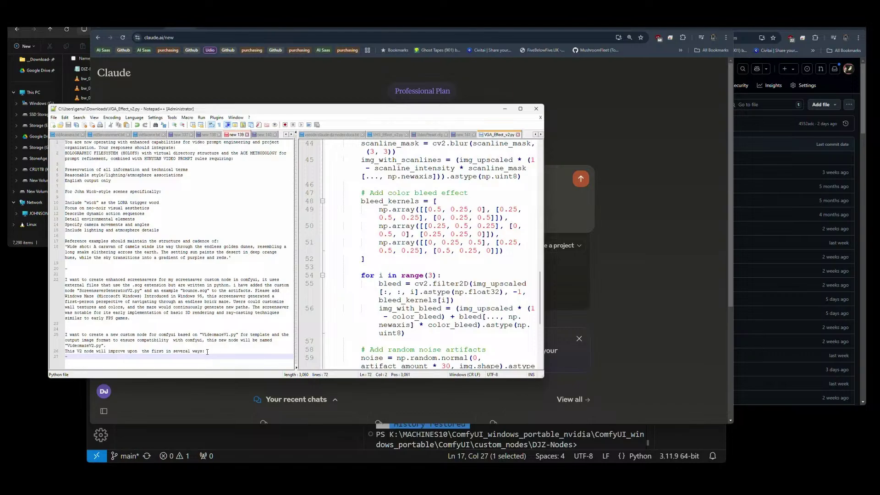
{"action": "left_click_drag", "start_coordinate": [205, 352], "coordinate": [65, 335]}
{"action": "key", "text": "ctrl+c"}
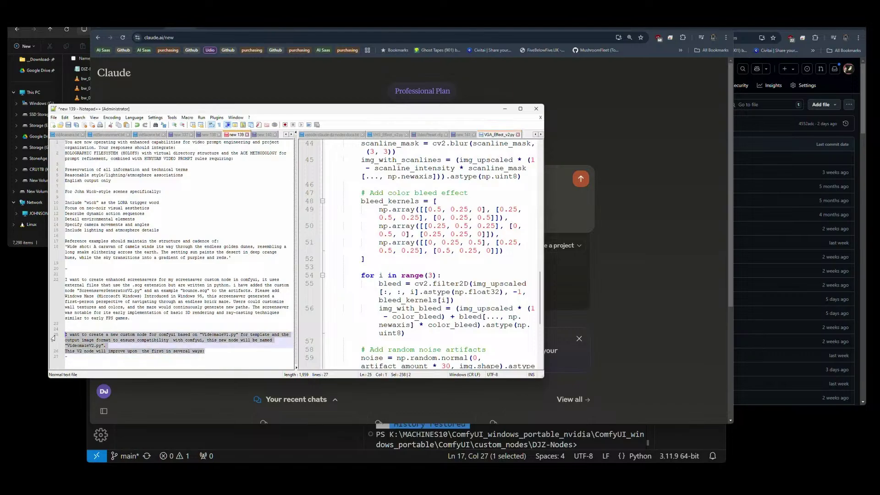
{"action": "left_click", "coordinate": [361, 81]}
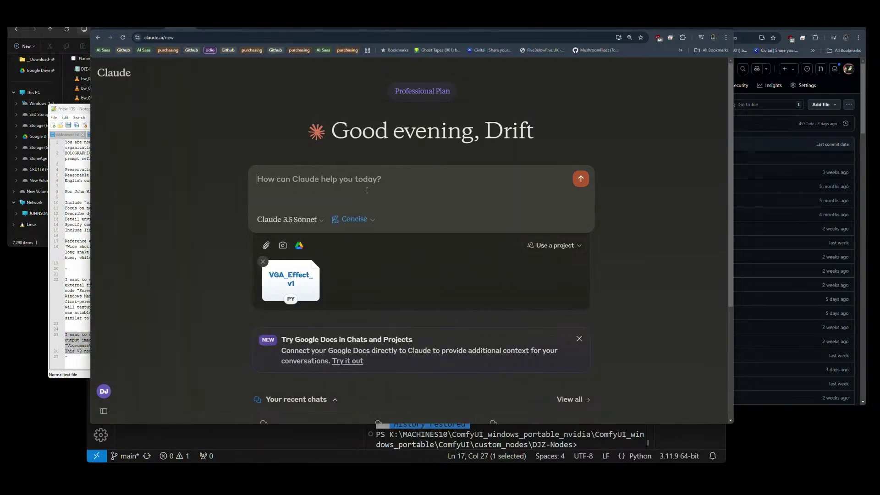
{"action": "key", "text": "ctrl+v"}
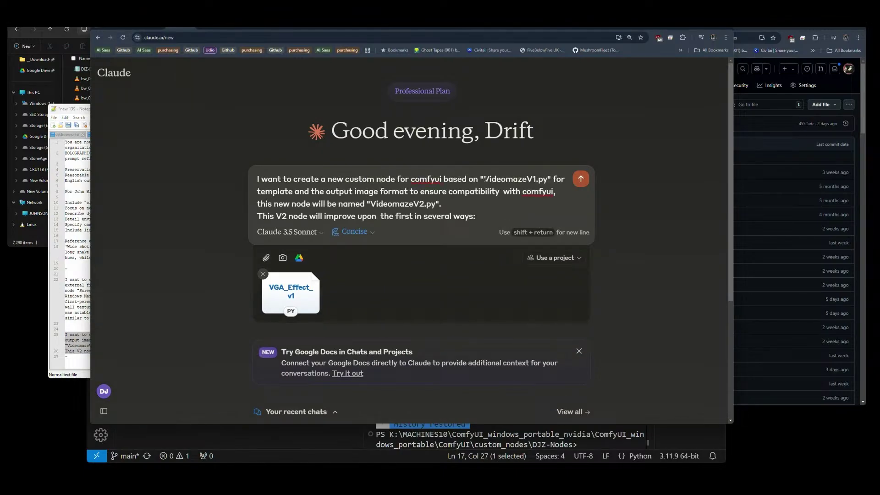
Change the template file name to VGA_Effect_v1 and add 'input/' before output.
{"action": "left_click_drag", "start_coordinate": [483, 179], "coordinate": [537, 180]}
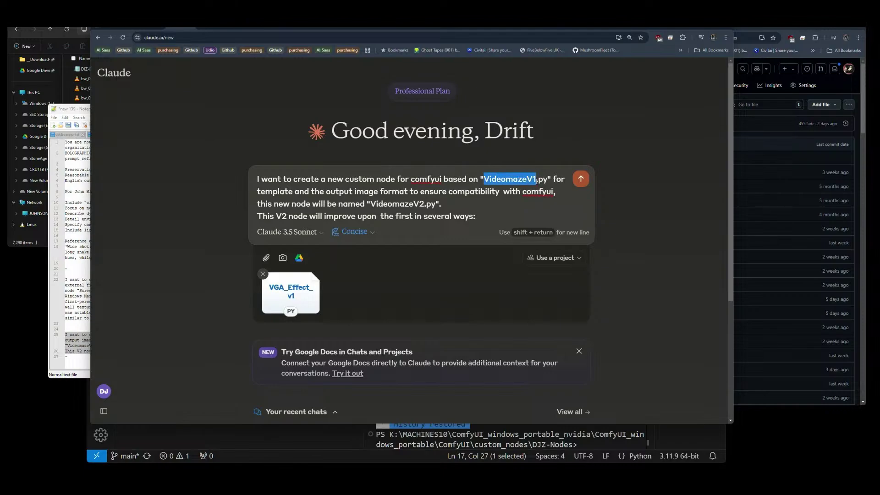
{"action": "type", "text": "VGA"}
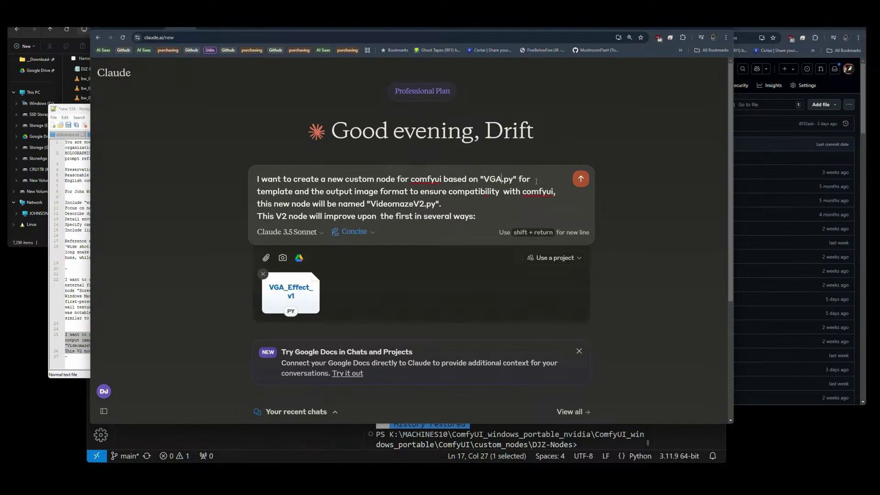
{"action": "type", "text": "_Effect_v1"}
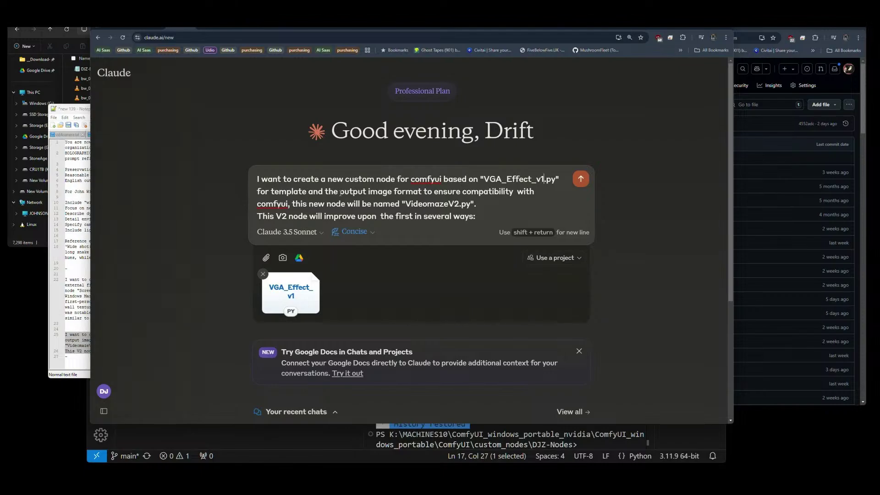
{"action": "left_click", "coordinate": [340, 191]}
{"action": "type", "text": "input/"}
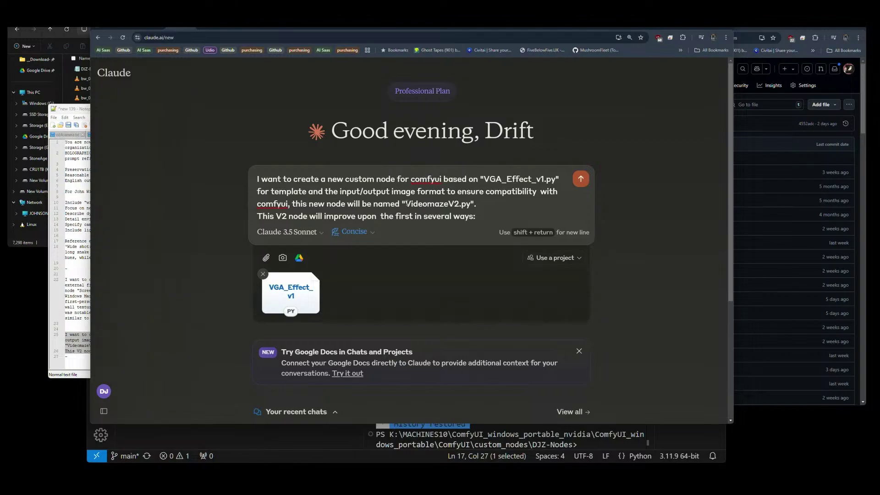
Rename the requested node from VideomazeV2 to CathodeRayEffect.
{"action": "left_click_drag", "start_coordinate": [404, 203], "coordinate": [458, 204]}
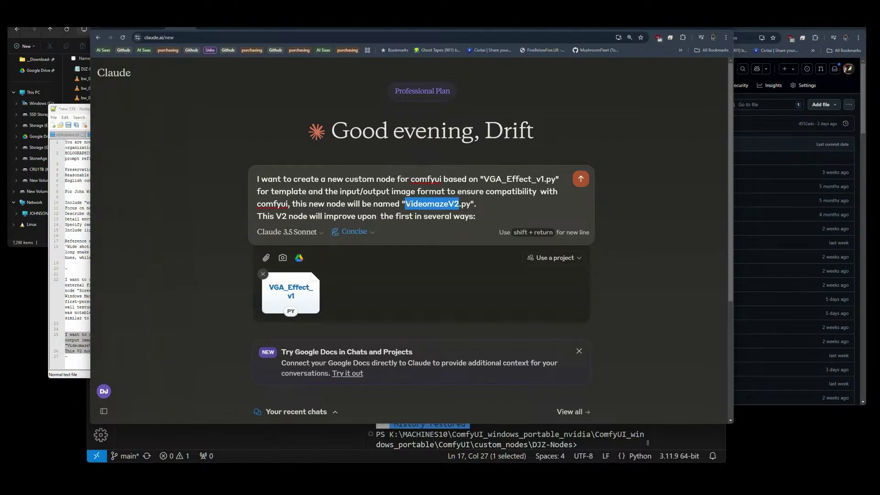
{"action": "left_click", "coordinate": [410, 204]}
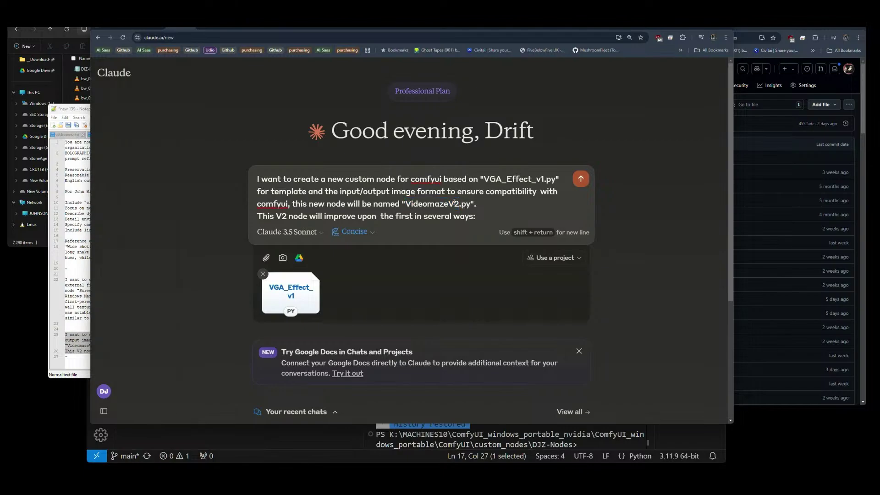
{"action": "left_click_drag", "start_coordinate": [459, 204], "coordinate": [409, 203]}
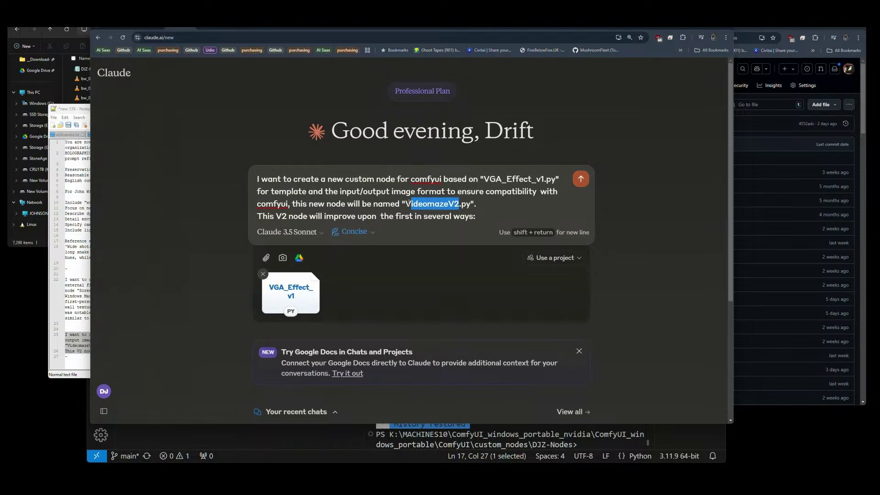
{"action": "key", "text": "BackSpace"}
{"action": "key", "text": "BackSpace"}
{"action": "type", "text": "Cath"}
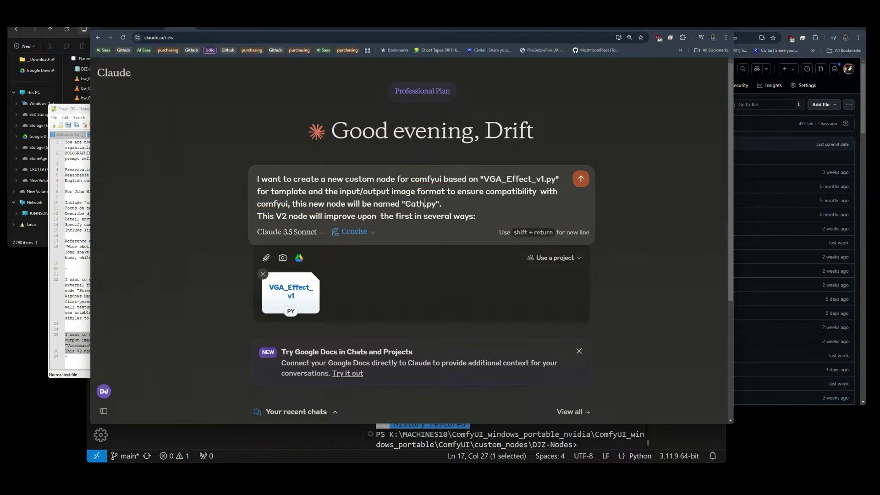
{"action": "type", "text": "odeRayEfffect"}
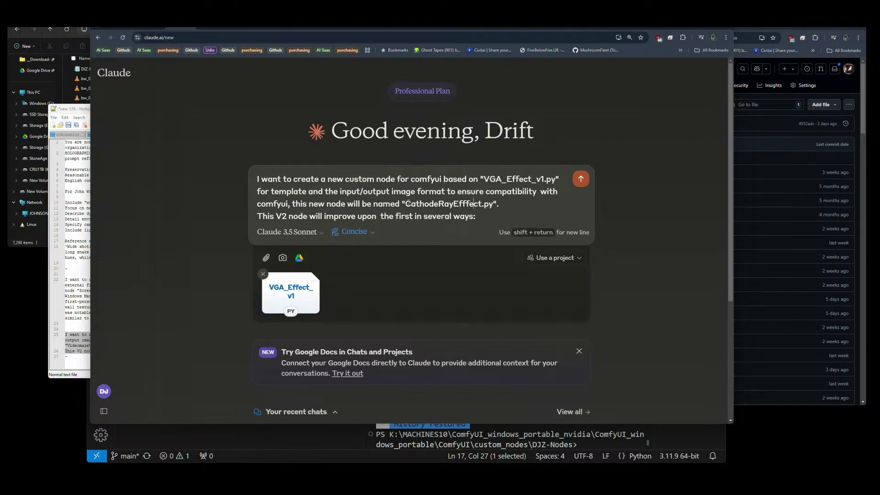
{"action": "key", "text": "BackSpace"}
Reword the last sentence to 'node will perform a post processing effect on the batch sequence of images'.
{"action": "key", "text": "Delete"}
{"action": "key", "text": "Delete"}
{"action": "key", "text": "Delete"}
{"action": "key", "text": "Delete"}
{"action": "key", "text": "Delete"}
{"action": "key", "text": "Delete"}
{"action": "key", "text": "Delete"}
{"action": "key", "text": "Delete"}
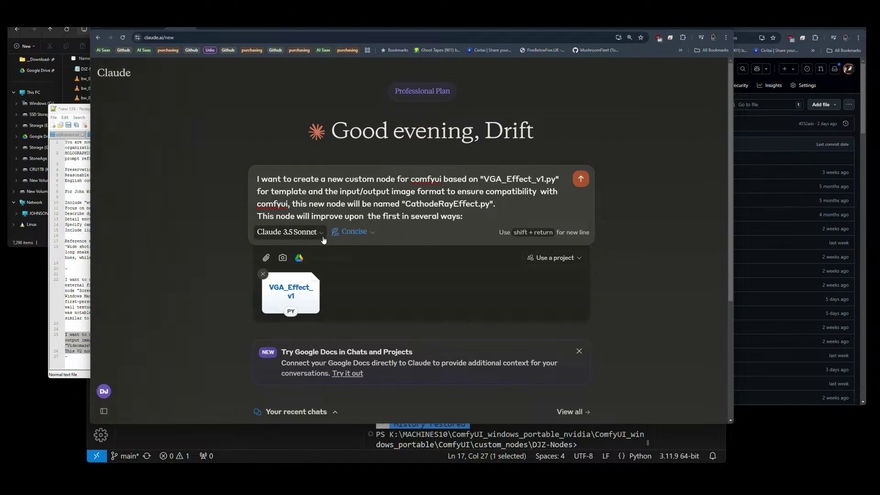
{"action": "type", "text": "node will "}
{"action": "type", "text": "perform a p"}
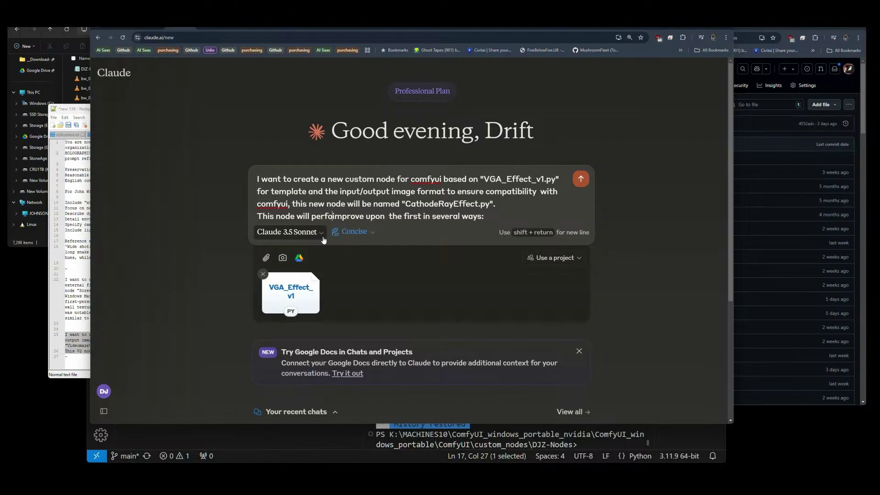
{"action": "type", "text": "ost processing "}
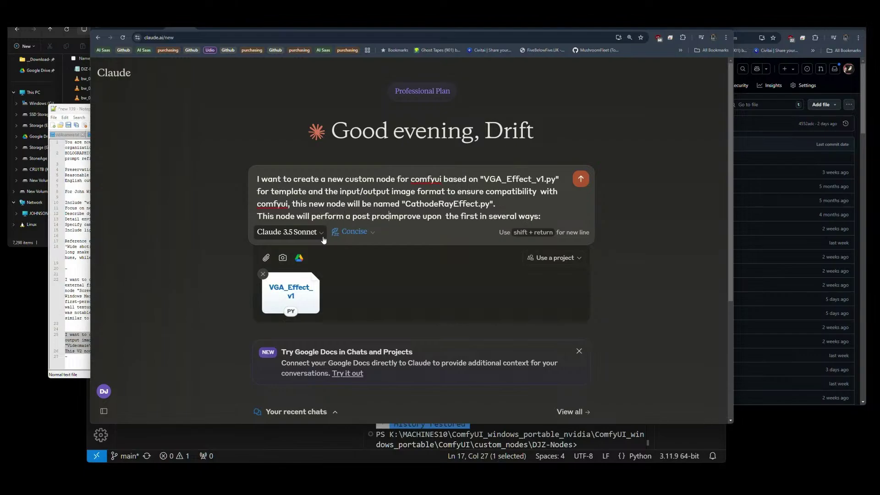
{"action": "type", "text": "effect on t"}
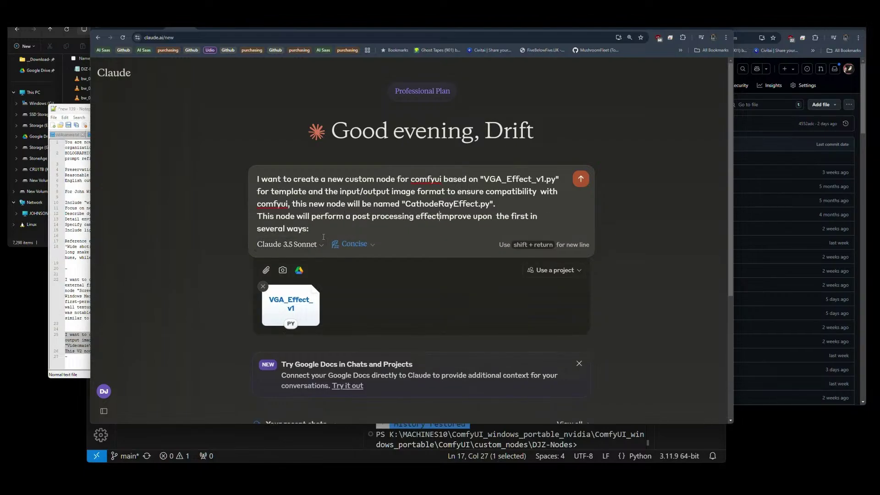
{"action": "type", "text": "he batch "}
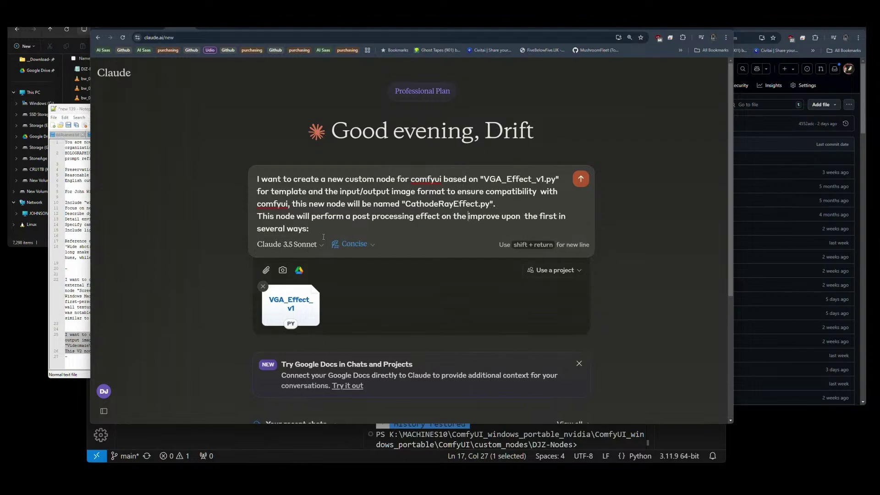
{"action": "type", "text": "sequence of im"}
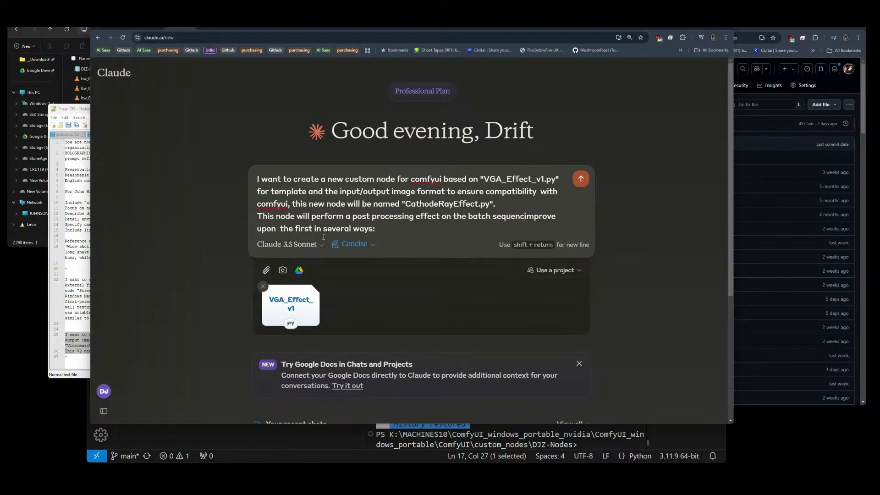
{"action": "type", "text": "age"}
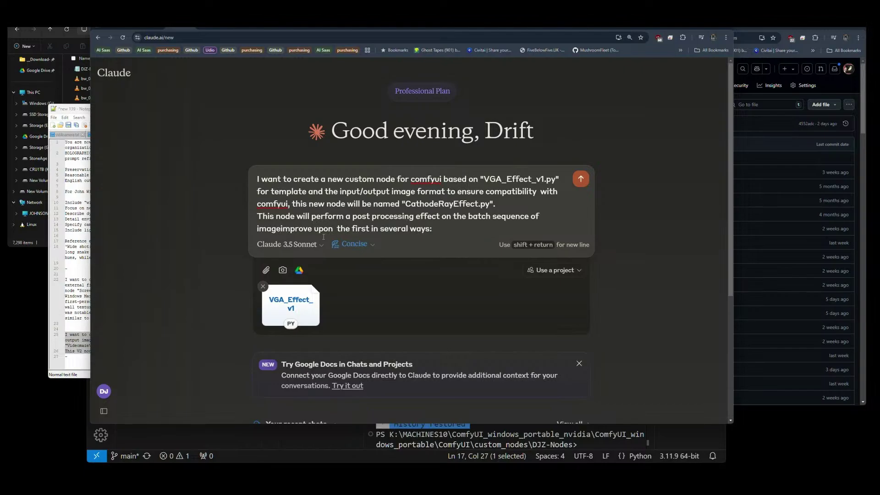
{"action": "type", "text": "s"}
{"action": "key", "text": "Delete"}
{"action": "key", "text": "Delete"}
{"action": "key", "text": "Delete"}
{"action": "key", "text": "Delete"}
{"action": "key", "text": "Delete"}
{"action": "key", "text": "Delete"}
{"action": "key", "text": "Delete"}
{"action": "key", "text": "Delete"}
{"action": "key", "text": "Delete"}
{"action": "key", "text": "Delete"}
{"action": "key", "text": "Delete"}
{"action": "key", "text": "Delete"}
{"action": "key", "text": "Delete"}
{"action": "key", "text": "Delete"}
{"action": "key", "text": "Delete"}
{"action": "key", "text": "Delete"}
{"action": "key", "text": "Delete"}
{"action": "key", "text": "Delete"}
{"action": "key", "text": "Delete"}
{"action": "key", "text": "Delete"}
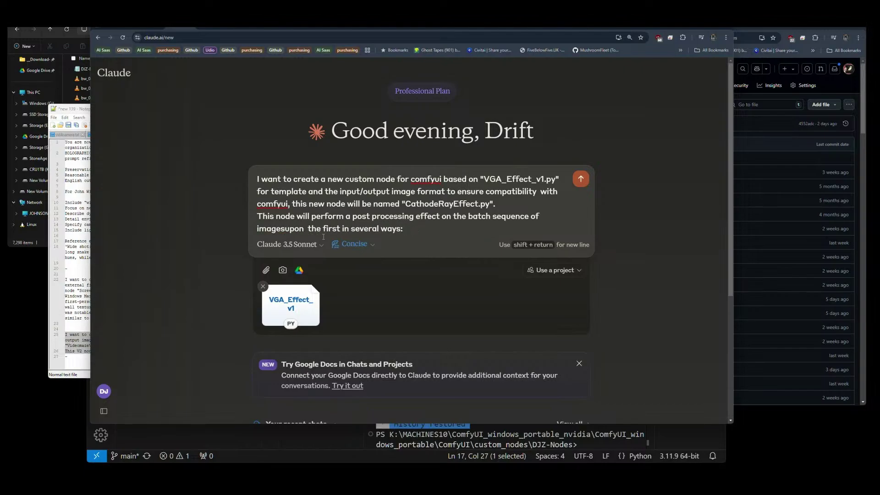
{"action": "key", "text": "Delete"}
{"action": "key", "text": "Delete"}
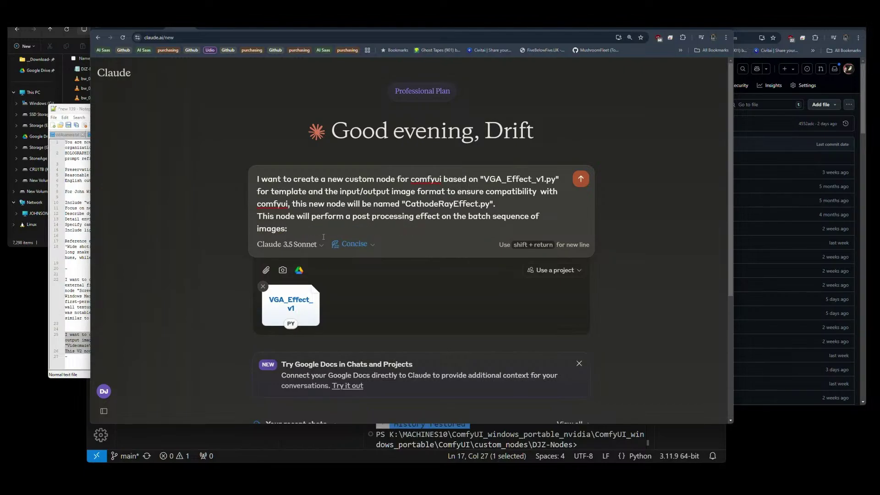
Add a bullet saying it simulates the look of a cathode ray tube.
{"action": "key", "text": "shift+Return"}
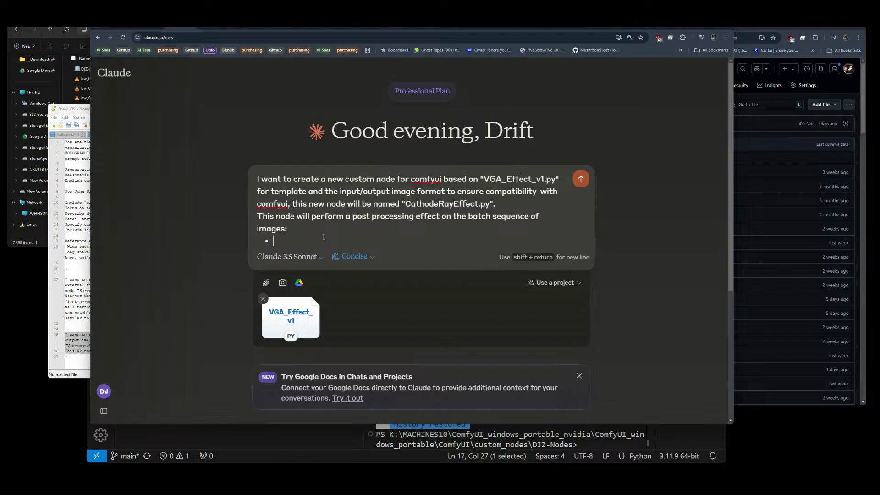
{"action": "type", "text": "simulates the look of a cathod ray"}
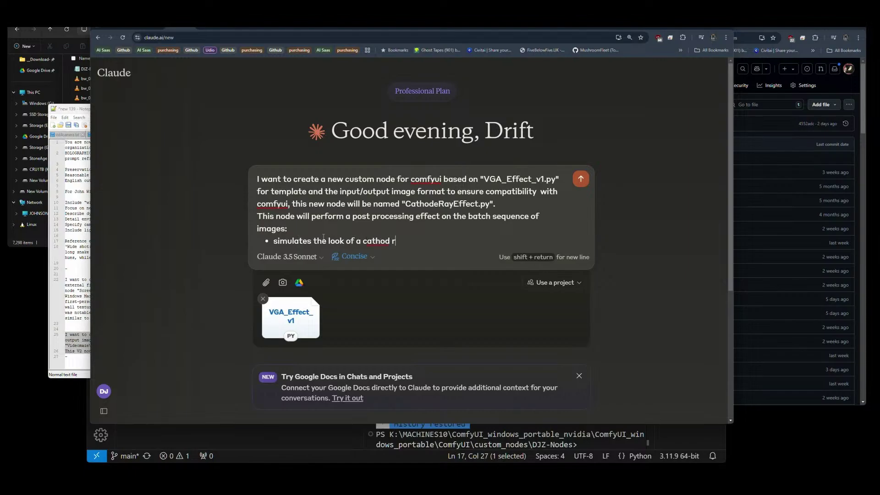
{"action": "key", "text": "BackSpace"}
{"action": "key", "text": "BackSpace"}
{"action": "key", "text": "BackSpace"}
{"action": "key", "text": "BackSpace"}
{"action": "type", "text": "e ray tube"}
Add bullets for variation-over-time presets and a custom math-expression option, then send the request.
{"action": "key", "text": "shift+Return"}
{"action": "type", "text": "includes "}
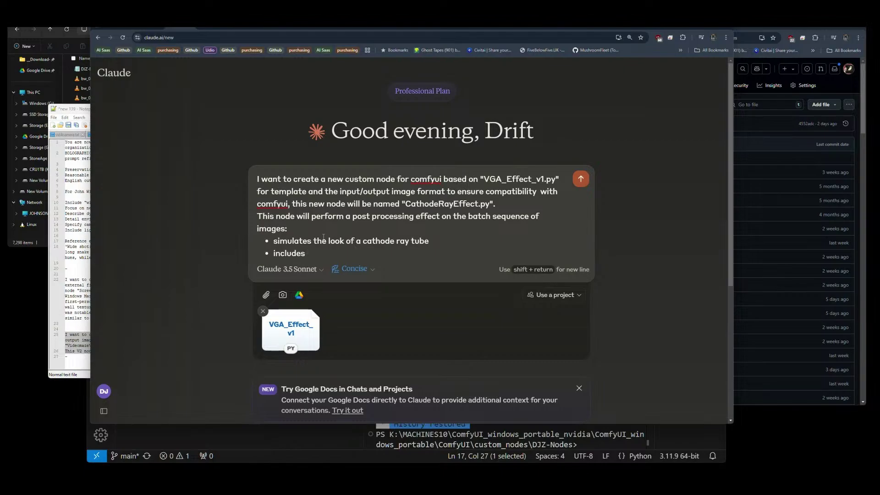
{"action": "type", "text": "variation over time pr"}
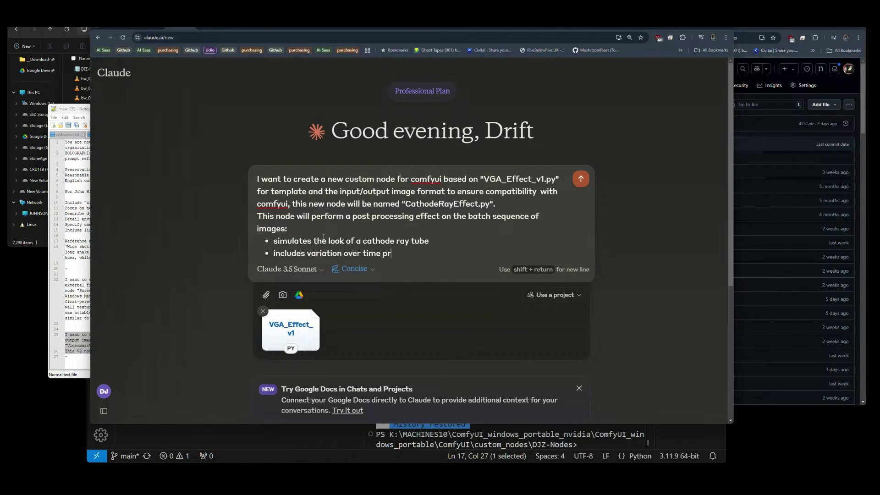
{"action": "type", "text": "esets"}
{"action": "key", "text": "shift+Return"}
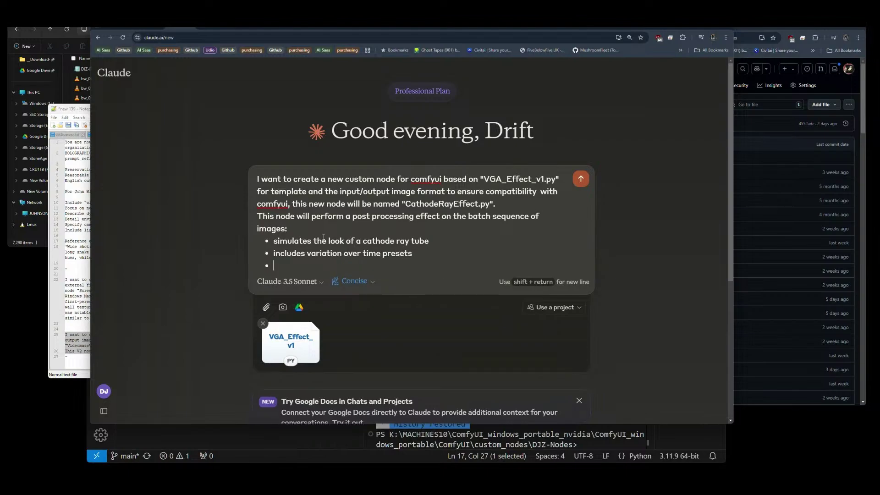
{"action": "type", "text": "includes a custom option wit"}
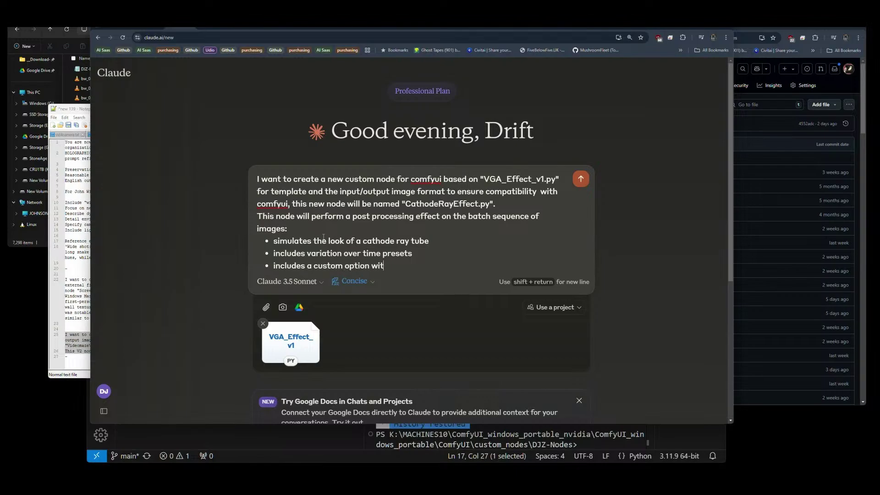
{"action": "type", "text": "h math expression"}
{"action": "key", "text": "shift+Return"}
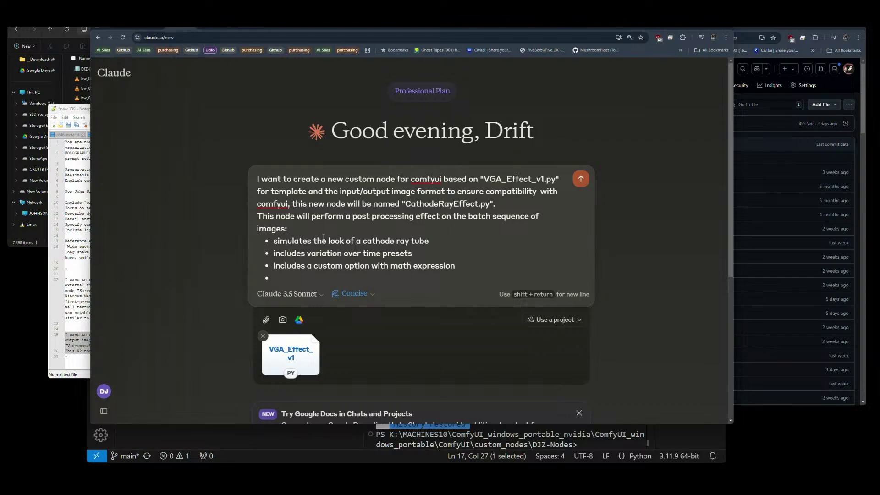
{"action": "key", "text": "BackSpace"}
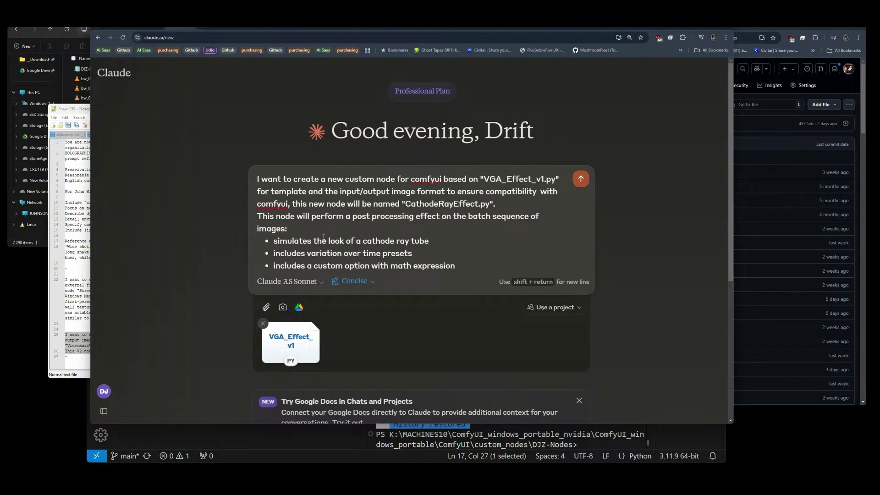
{"action": "key", "text": "Return"}
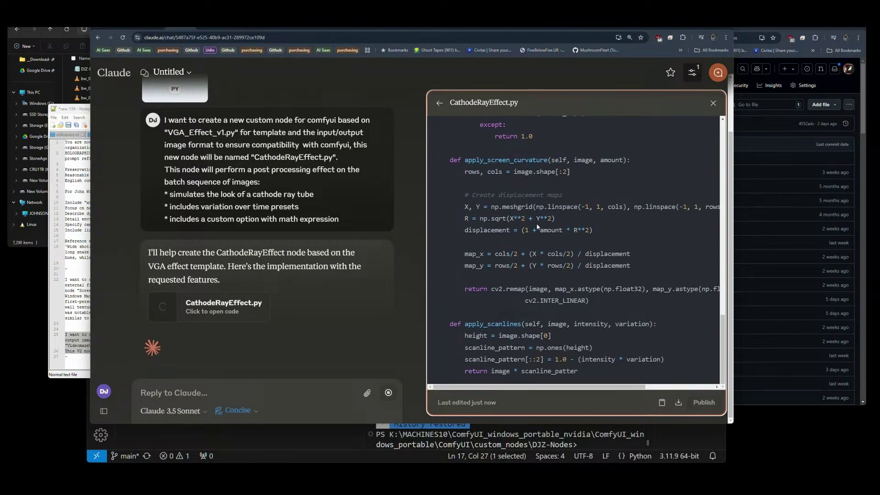
Switch to the local deepseek chat showing the enhanced VGA_Effect_v2 code.
{"action": "mouse_move", "coordinate": [376, 478]}
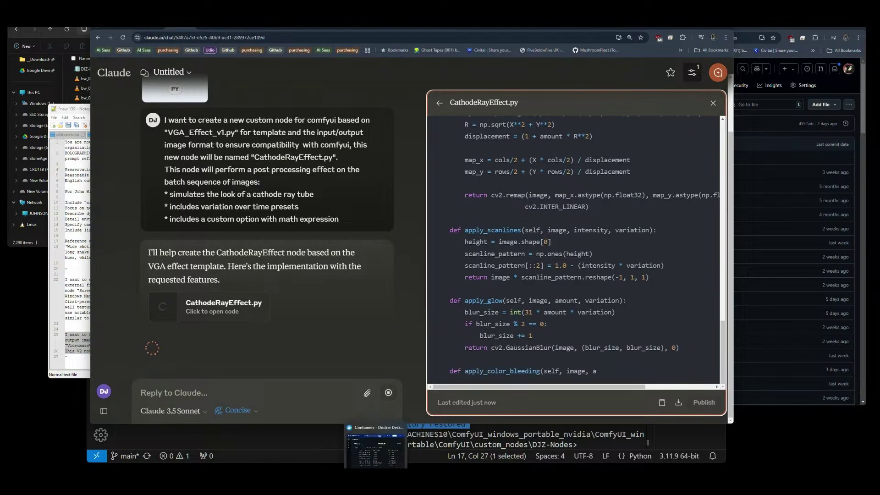
{"action": "left_click", "coordinate": [391, 25]}
{"action": "scroll", "coordinate": [408, 223], "scroll_direction": "up", "scroll_amount": 3}
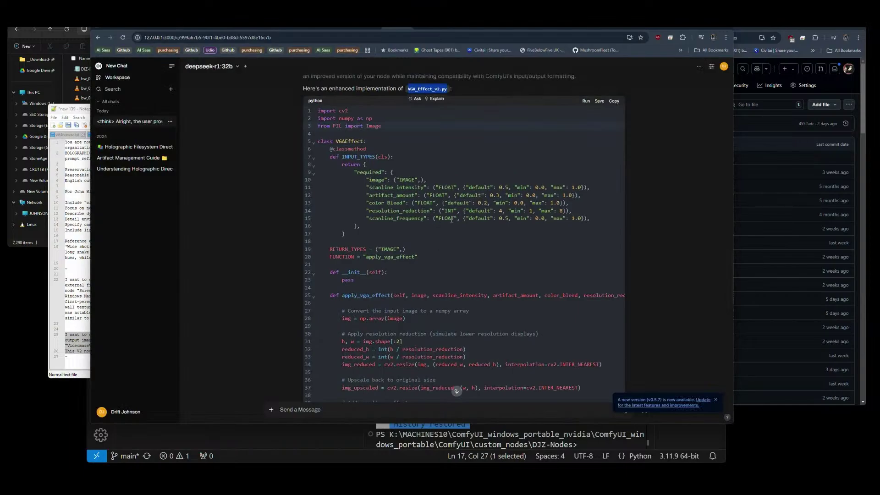
Review deepseek's VGA_Effect_v2 code, including the NODE_CLASS_MAPPINGS block at the end.
{"action": "left_click", "coordinate": [389, 204]}
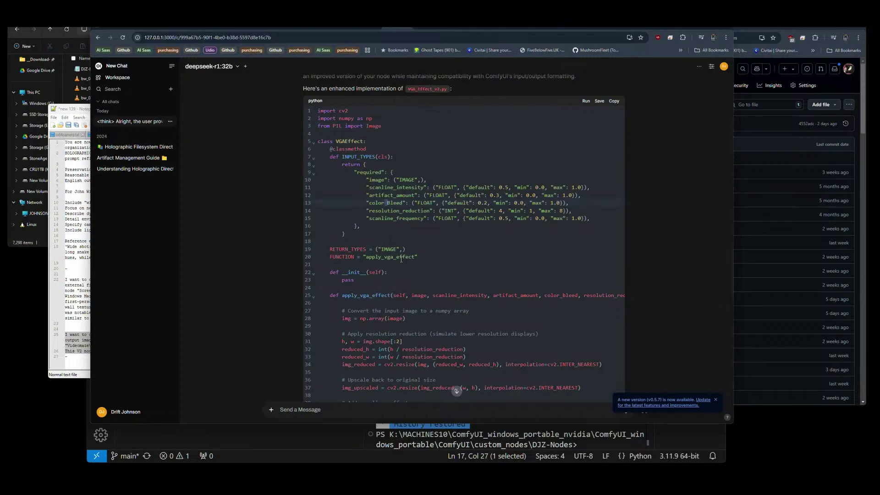
{"action": "scroll", "coordinate": [455, 211], "scroll_direction": "down", "scroll_amount": 12}
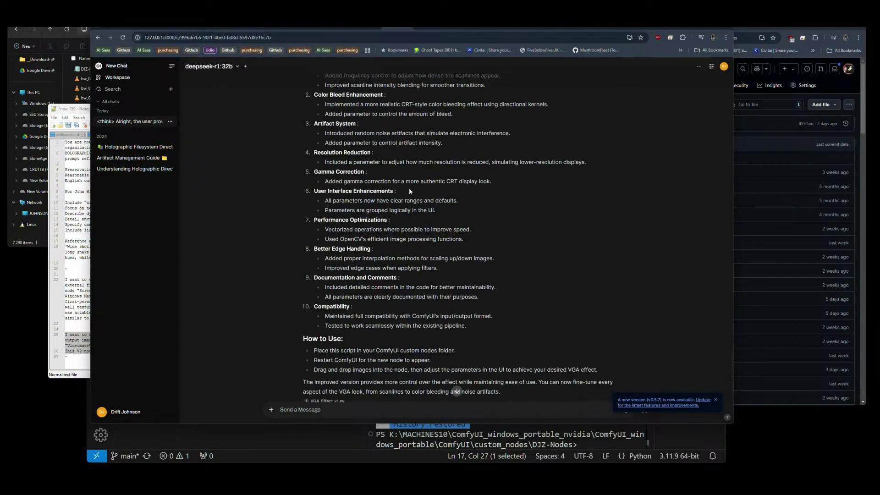
{"action": "scroll", "coordinate": [392, 237], "scroll_direction": "up", "scroll_amount": 5}
{"action": "left_click_drag", "start_coordinate": [415, 278], "coordinate": [331, 263]}
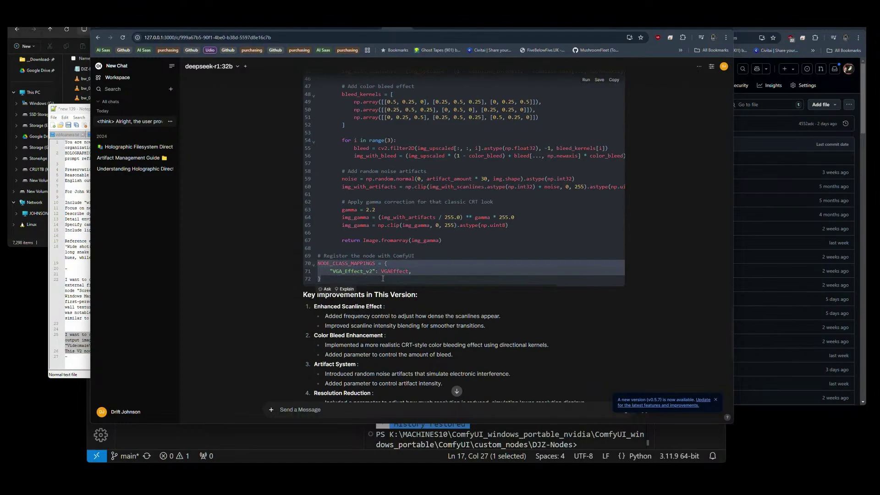
{"action": "left_click", "coordinate": [383, 278]}
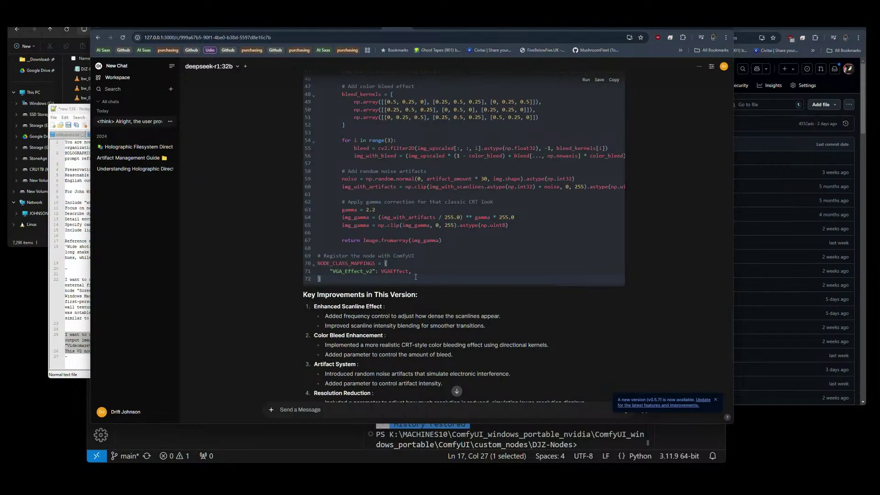
{"action": "scroll", "coordinate": [402, 279], "scroll_direction": "up", "scroll_amount": 6}
{"action": "scroll", "coordinate": [436, 221], "scroll_direction": "up", "scroll_amount": 3}
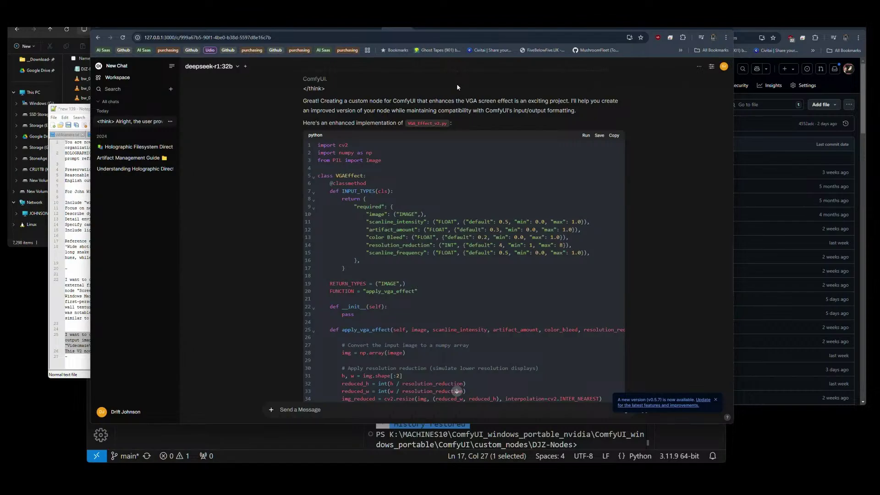
{"action": "scroll", "coordinate": [466, 176], "scroll_direction": "down", "scroll_amount": 1}
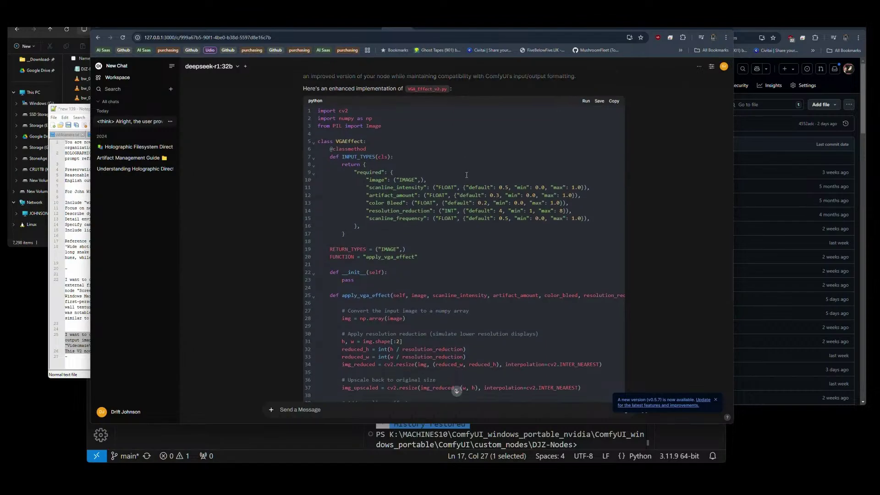
{"action": "scroll", "coordinate": [462, 171], "scroll_direction": "up", "scroll_amount": 1}
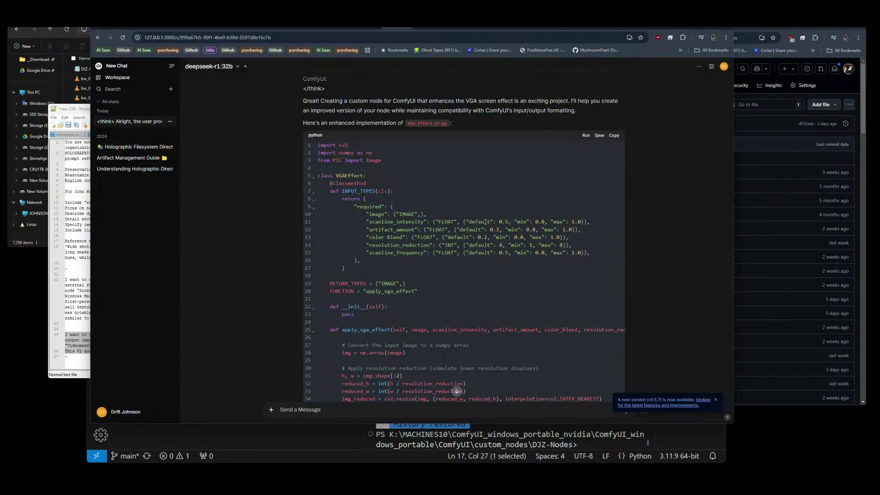
Compare against VGA_Effect_v1.py in VS Code, then read the Key Improvements and How to Use notes.
{"action": "left_click", "coordinate": [360, 438]}
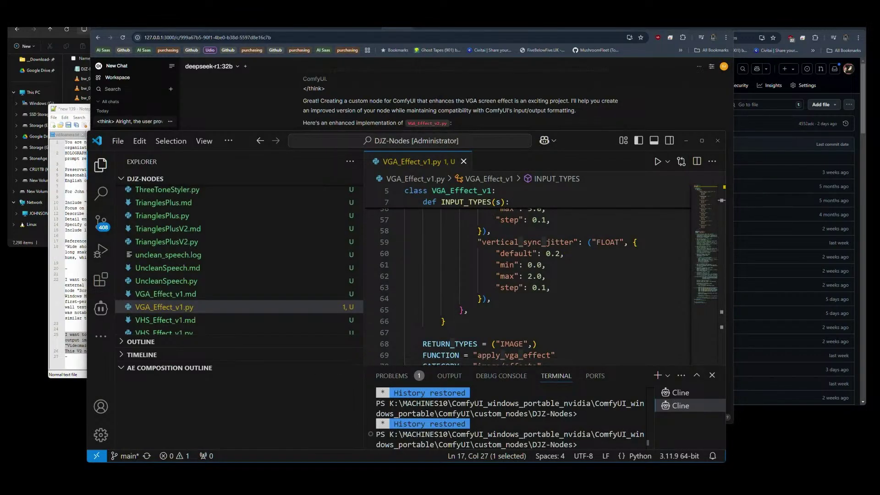
{"action": "key", "text": "alt+Tab"}
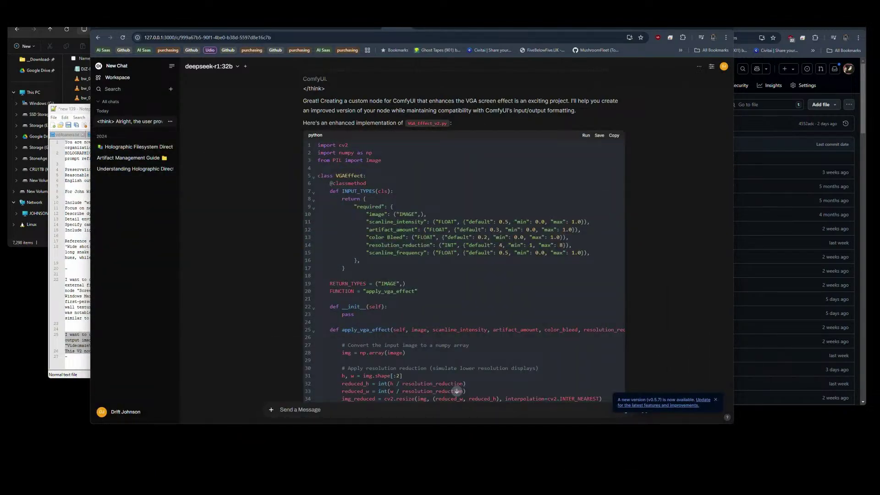
{"action": "mouse_move", "coordinate": [360, 481]}
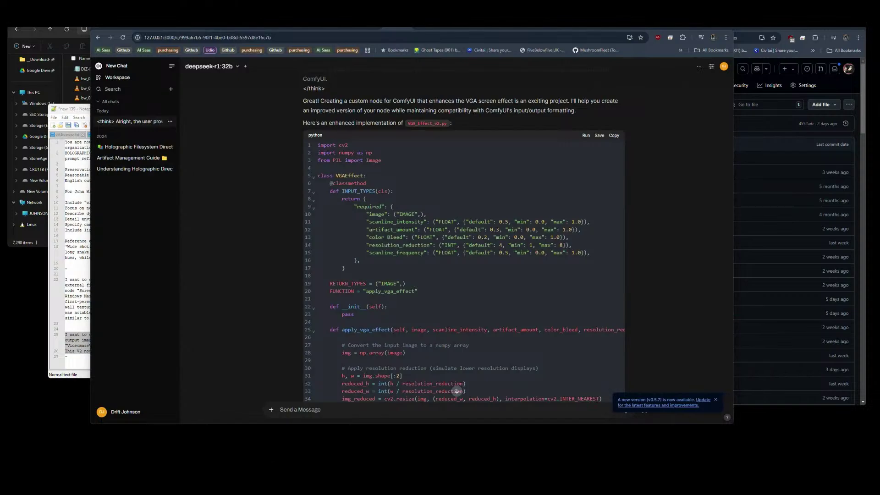
{"action": "key", "text": "alt+Tab"}
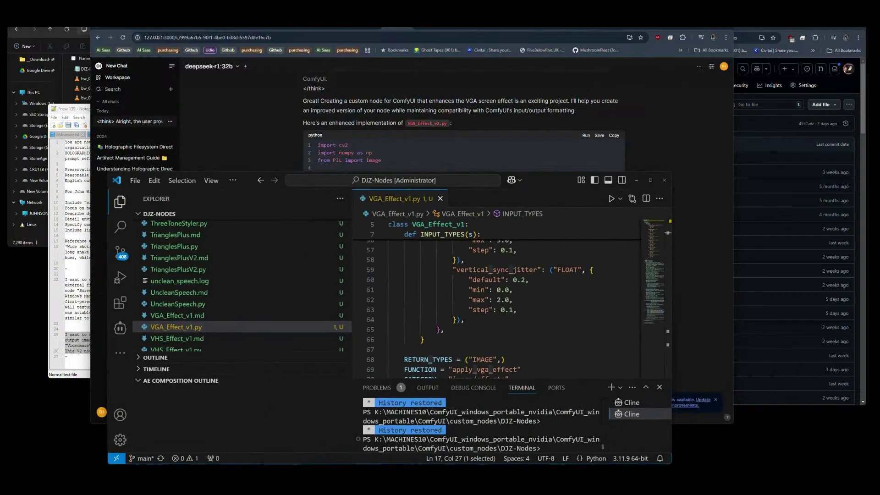
{"action": "left_click", "coordinate": [406, 166]}
{"action": "scroll", "coordinate": [641, 256], "scroll_direction": "down", "scroll_amount": 12}
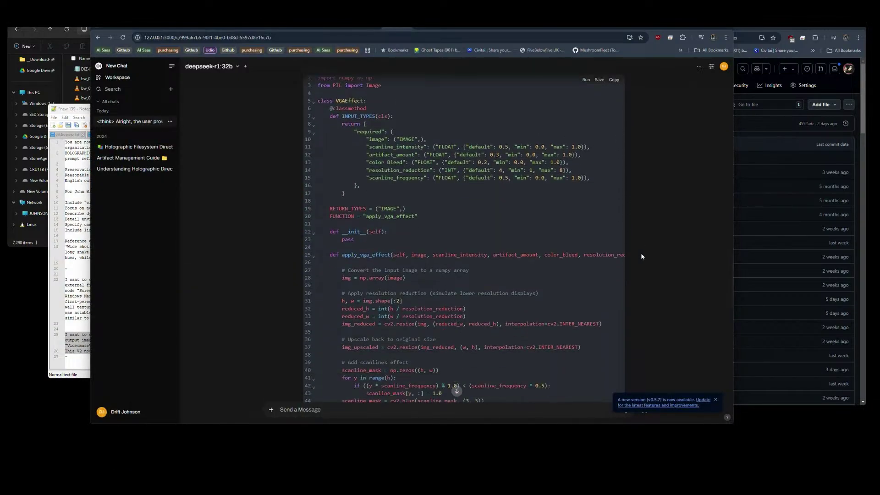
{"action": "scroll", "coordinate": [641, 255], "scroll_direction": "down", "scroll_amount": 3}
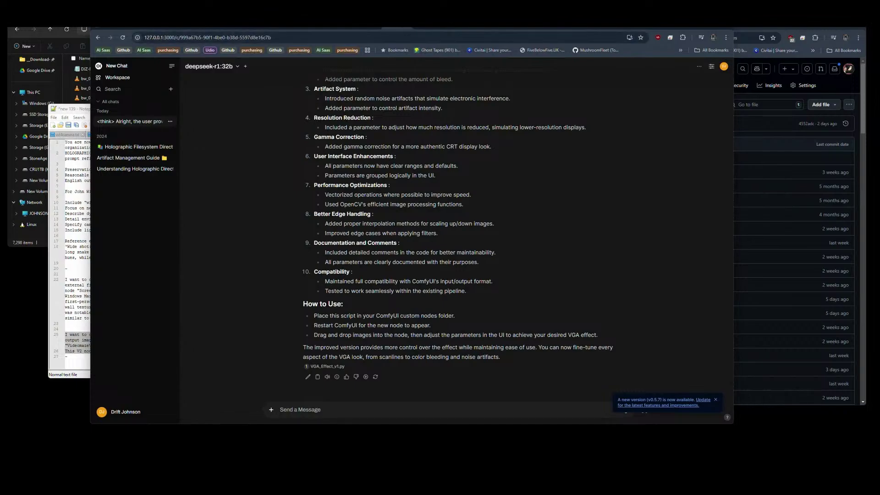
{"action": "key", "text": "ctrl+Tab"}
{"action": "key", "text": "ctrl+Tab"}
{"action": "key", "text": "ctrl+Tab"}
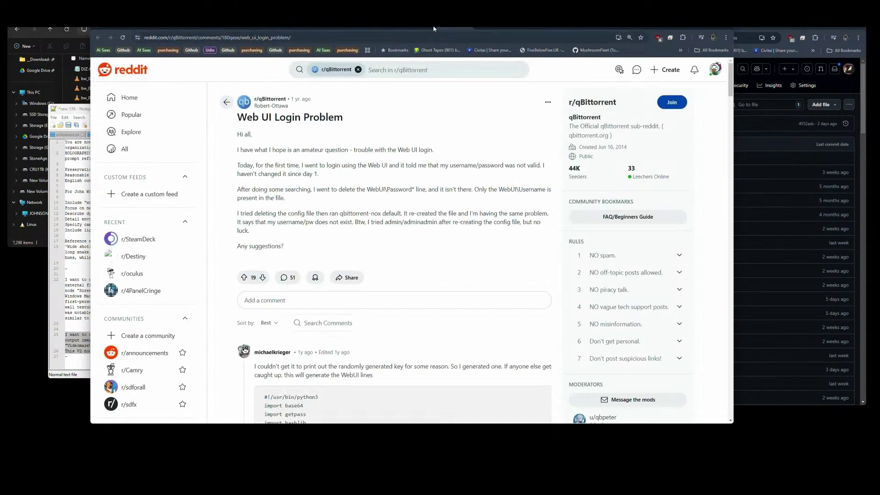
Look over the ComfyUI Video Cube workflow, dropping in a video from Downloads, then return to Claude.
{"action": "key", "text": "ctrl+Tab"}
{"action": "key", "text": "ctrl+Tab"}
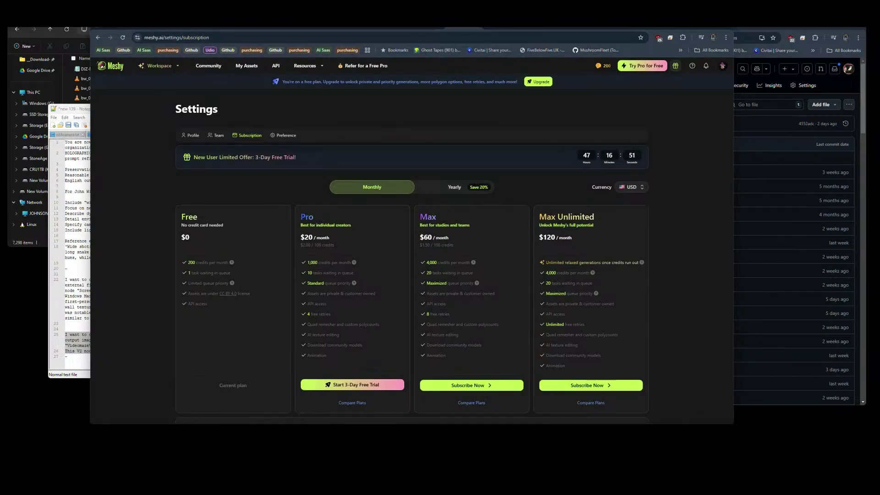
{"action": "left_click", "coordinate": [457, 28]}
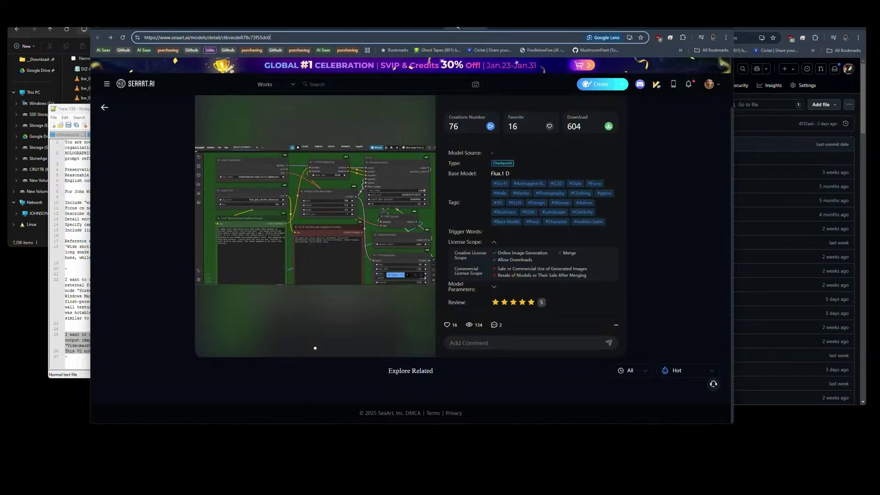
{"action": "left_click", "coordinate": [418, 28]}
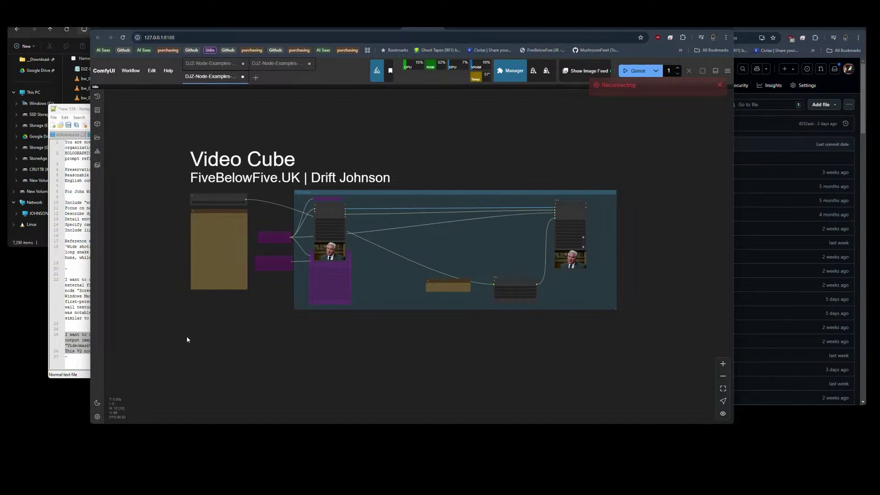
{"action": "left_click", "coordinate": [35, 243]}
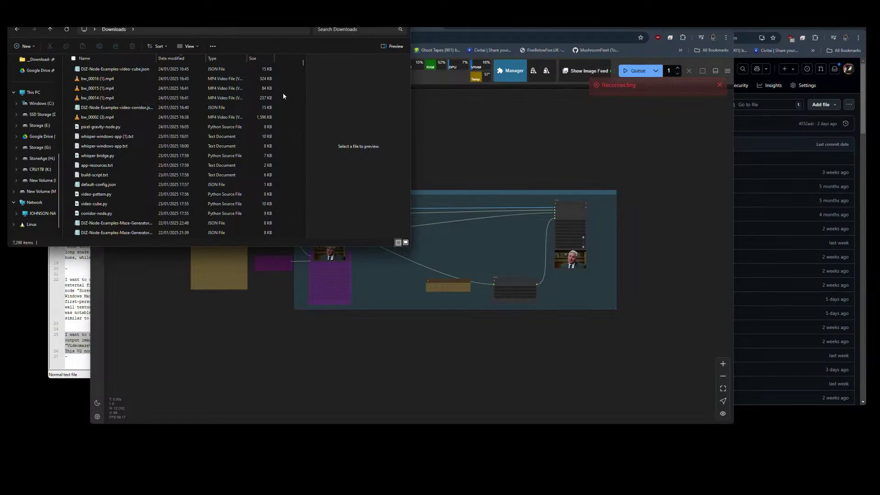
{"action": "left_click_drag", "start_coordinate": [83, 118], "coordinate": [559, 121]}
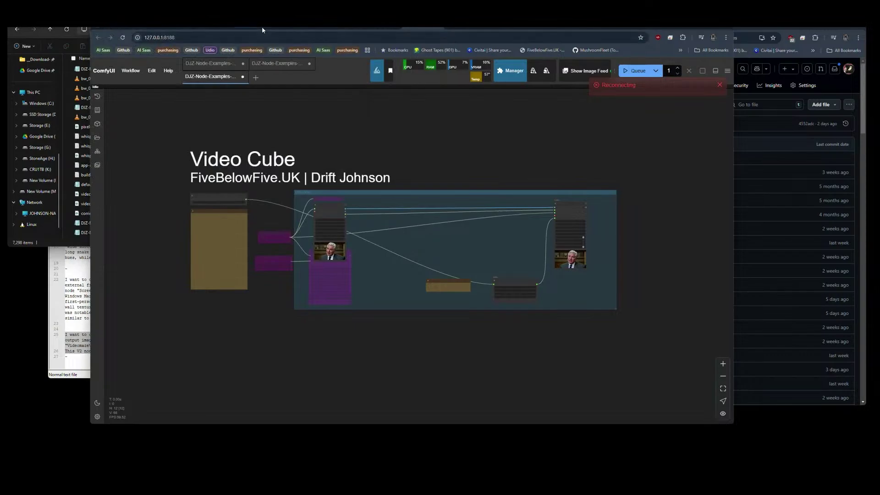
{"action": "left_click", "coordinate": [205, 27]}
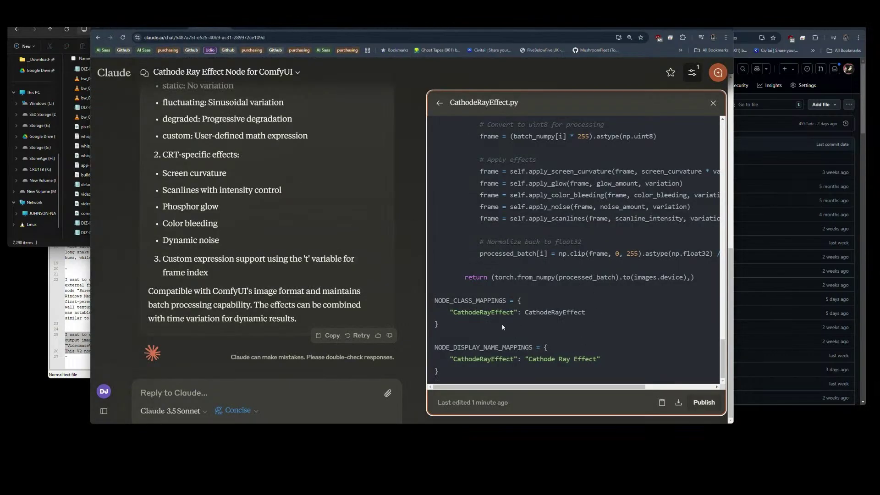
Download Claude's cathode ray effect file and copy it into ComfyUI\custom_nodes\DJZ-Nodes.
{"action": "left_click", "coordinate": [678, 402]}
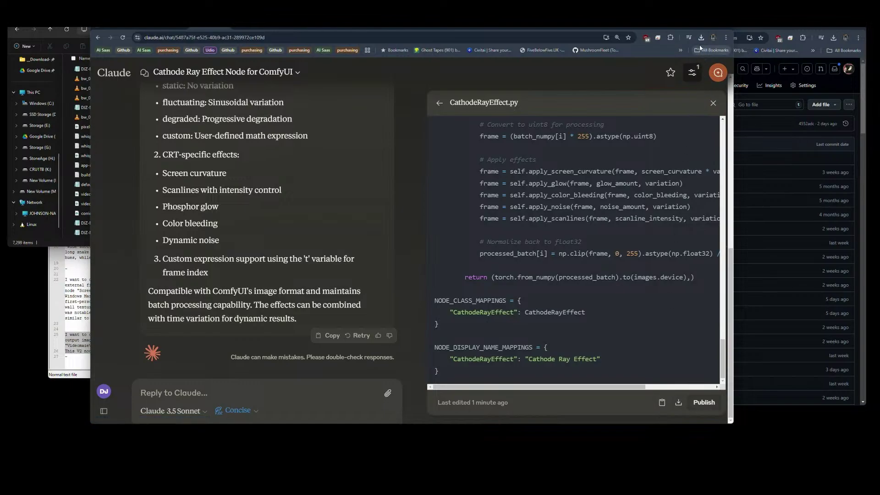
{"action": "left_click", "coordinate": [79, 245]}
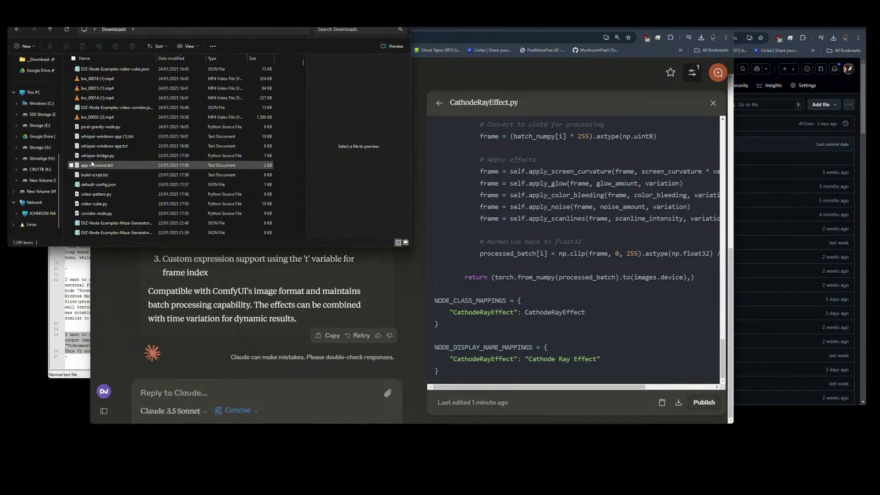
{"action": "left_click", "coordinate": [139, 21]}
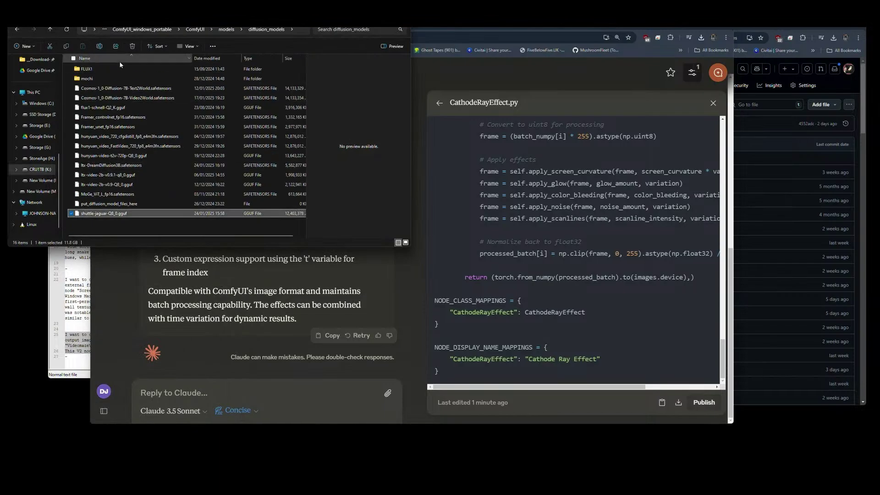
{"action": "left_click", "coordinate": [195, 30]}
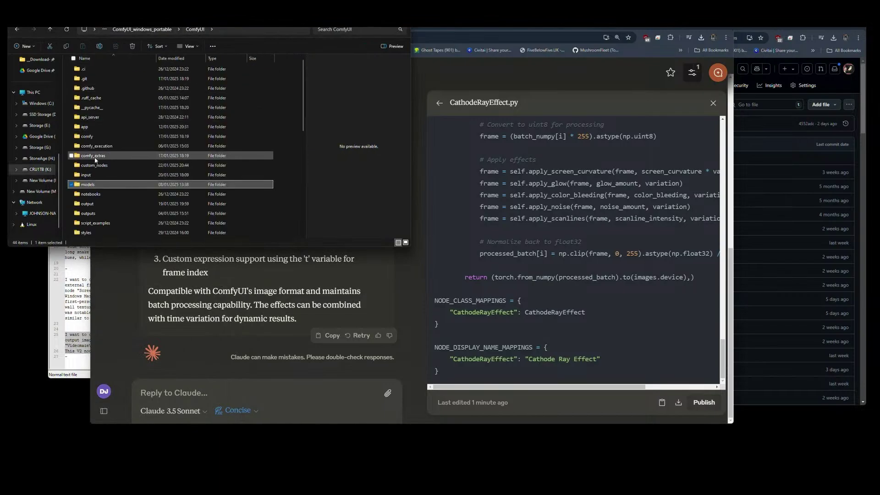
{"action": "double_click", "coordinate": [94, 117]}
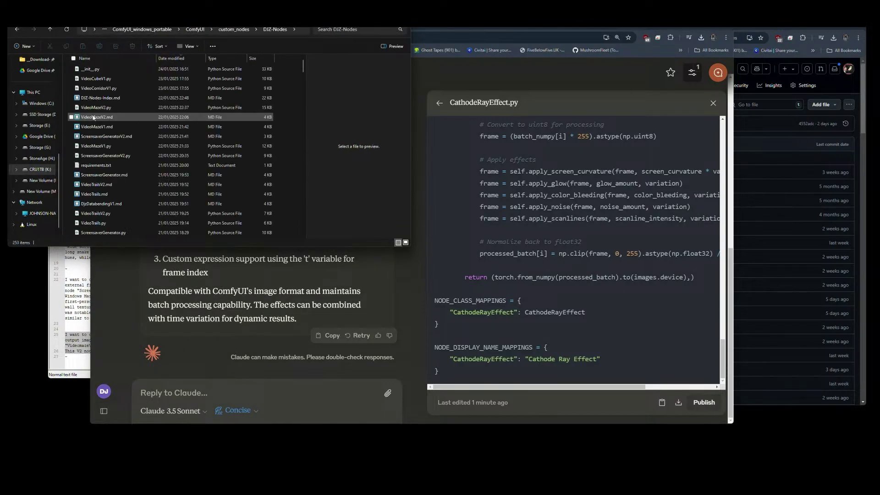
{"action": "double_click", "coordinate": [94, 109]}
{"action": "left_click", "coordinate": [700, 36]}
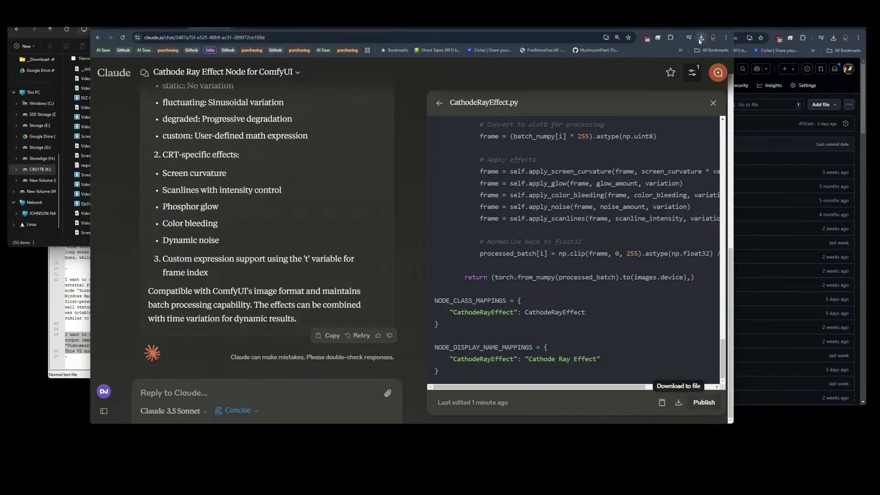
{"action": "left_click", "coordinate": [701, 37]}
{"action": "left_click_drag", "start_coordinate": [640, 68], "coordinate": [119, 168]}
Rename cathode-ray-effect.py to CathodeRayEffect.py.
{"action": "key", "text": "Home"}
{"action": "key", "text": "Delete"}
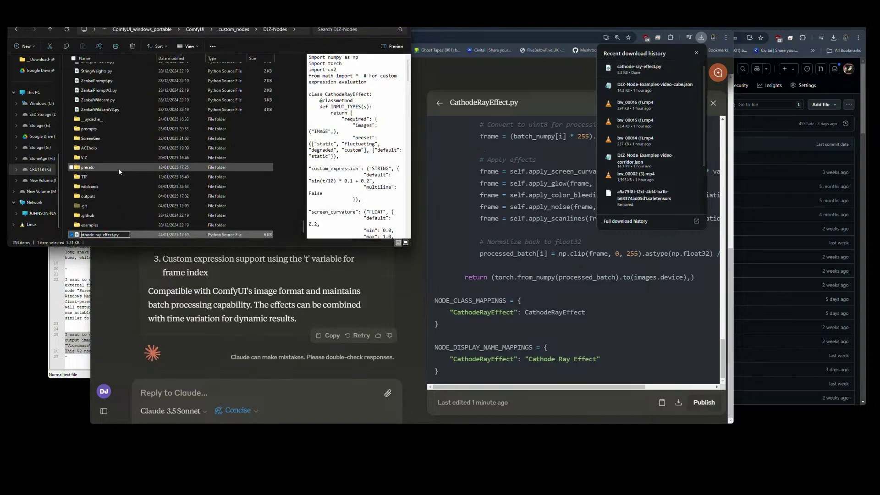
{"action": "type", "text": "C"}
{"action": "key", "text": "Delete"}
{"action": "key", "text": "Delete"}
{"action": "type", "text": "R"}
{"action": "key", "text": "Delete"}
{"action": "key", "text": "Delete"}
{"action": "type", "text": "E"}
{"action": "key", "text": "Return"}
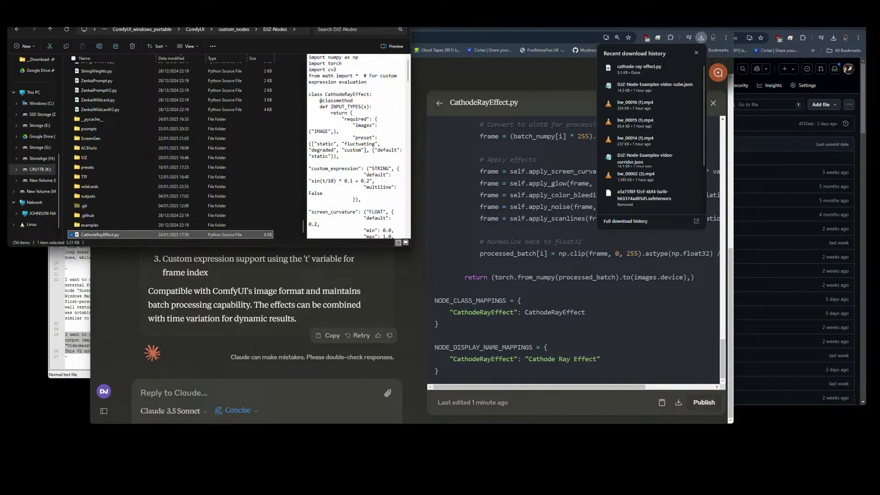
{"action": "key", "text": "alt+Tab"}
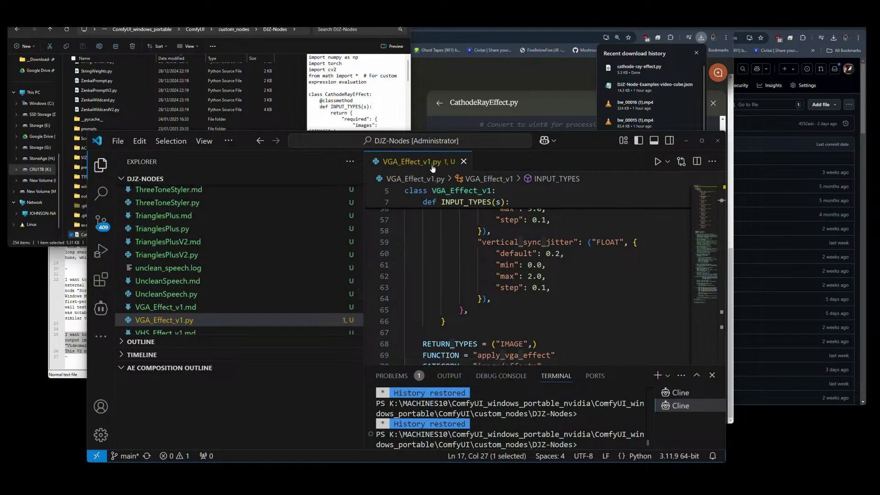
Open __init__.py and duplicate the VideoCorridorV1 try/except import block below itself.
{"action": "left_click", "coordinate": [463, 161]}
{"action": "scroll", "coordinate": [181, 256], "scroll_direction": "up", "scroll_amount": 15}
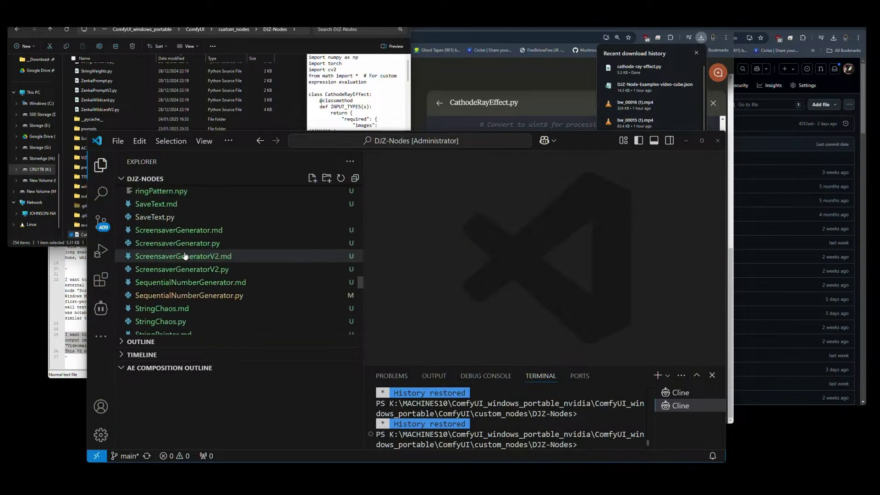
{"action": "left_click_drag", "start_coordinate": [365, 266], "coordinate": [365, 192]}
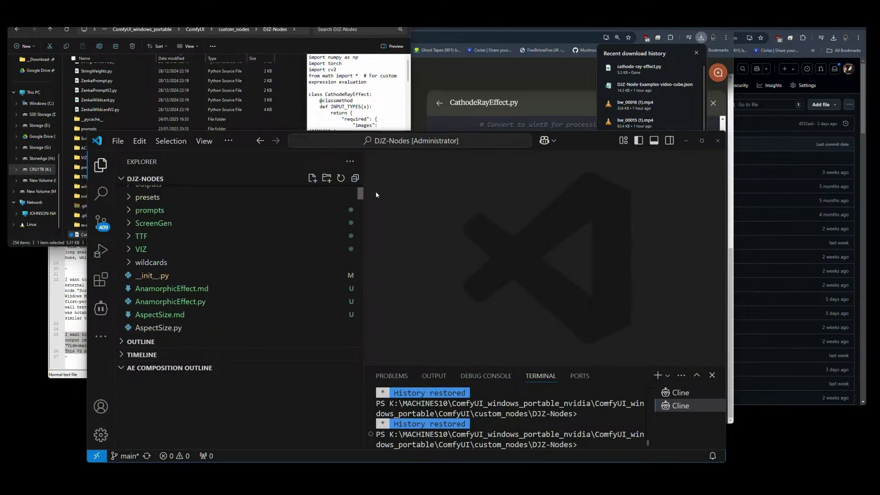
{"action": "left_click", "coordinate": [148, 277]}
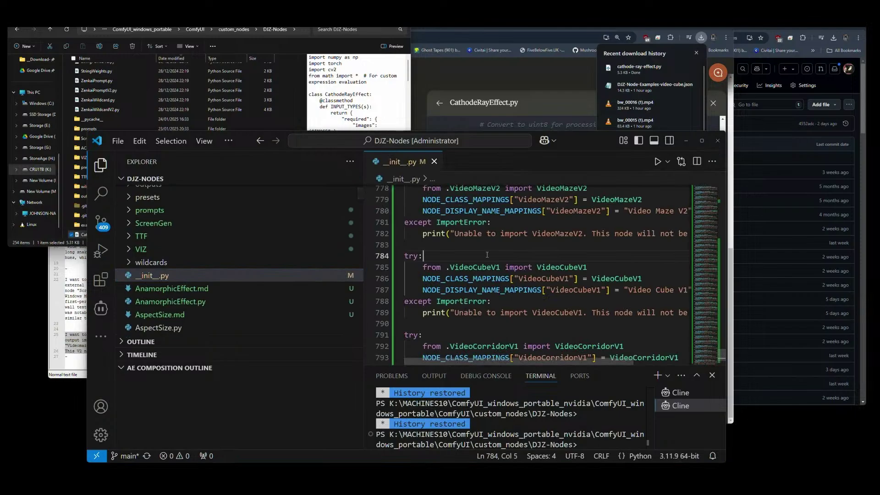
{"action": "scroll", "coordinate": [497, 281], "scroll_direction": "down", "scroll_amount": 3}
{"action": "scroll", "coordinate": [472, 287], "scroll_direction": "up", "scroll_amount": 1}
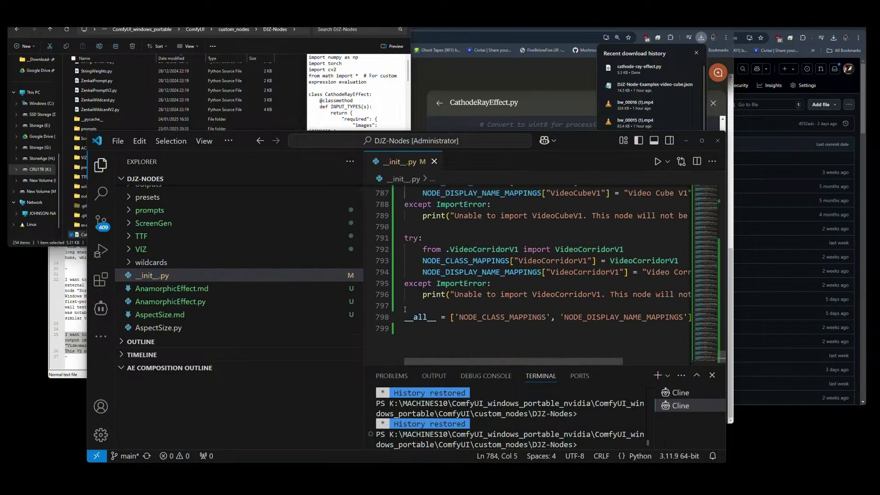
{"action": "left_click_drag", "start_coordinate": [405, 310], "coordinate": [398, 240]}
{"action": "key", "text": "ctrl+c"}
{"action": "key", "text": "Right"}
{"action": "key", "text": "Return"}
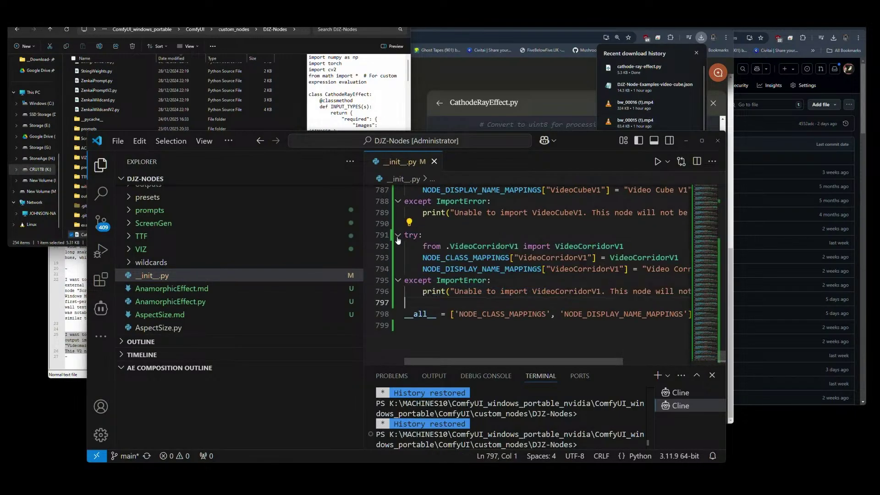
{"action": "key", "text": "ctrl+v"}
{"action": "key", "text": "Return"}
{"action": "key", "text": "BackSpace"}
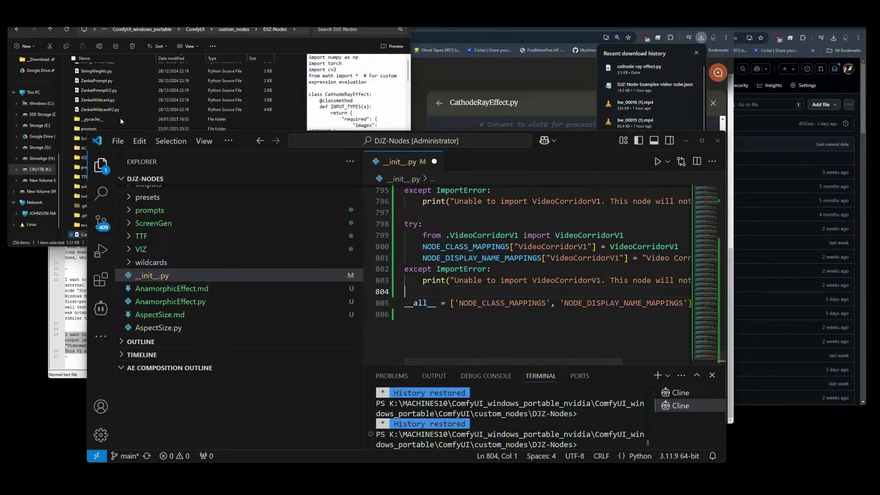
Replace the module, class, mapping keys and error-message names in the copy with CathodeRayEffect.
{"action": "left_click", "coordinate": [84, 235]}
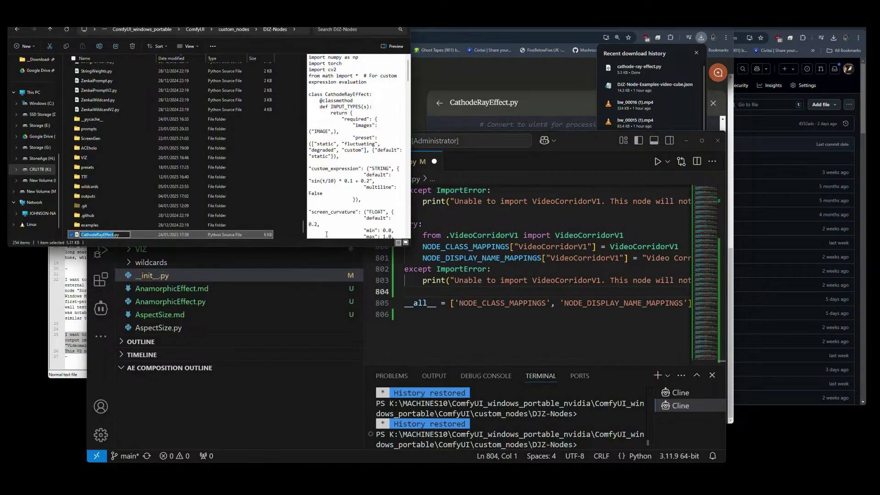
{"action": "left_click", "coordinate": [478, 236]}
{"action": "double_click", "coordinate": [479, 235]}
{"action": "key", "text": "ctrl+v"}
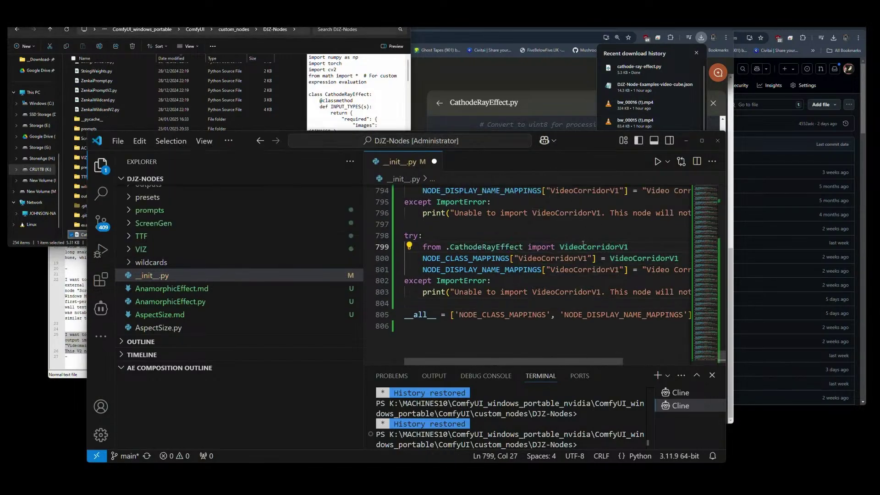
{"action": "double_click", "coordinate": [583, 247]}
{"action": "key", "text": "ctrl+v"}
{"action": "double_click", "coordinate": [557, 258]}
{"action": "key", "text": "ctrl+v"}
{"action": "double_click", "coordinate": [564, 269]}
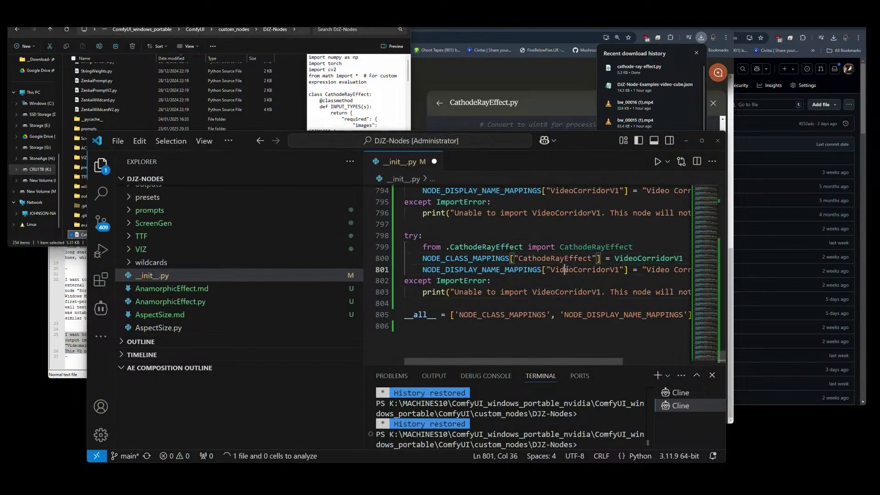
{"action": "key", "text": "ctrl+v"}
{"action": "double_click", "coordinate": [558, 292]}
{"action": "key", "text": "ctrl+v"}
{"action": "double_click", "coordinate": [648, 258]}
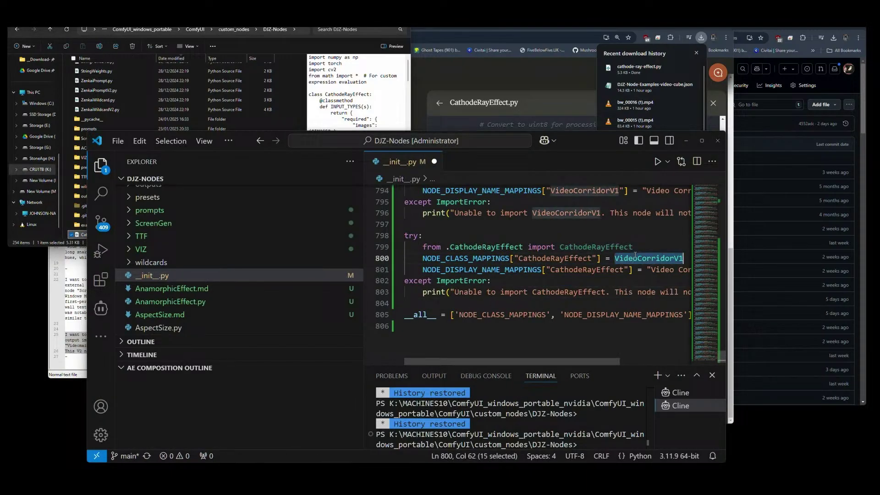
{"action": "key", "text": "ctrl+v"}
Set the display name to CathodeRayEffect, then save and close __init__.py.
{"action": "scroll", "coordinate": [585, 265], "scroll_direction": "right", "scroll_amount": 3}
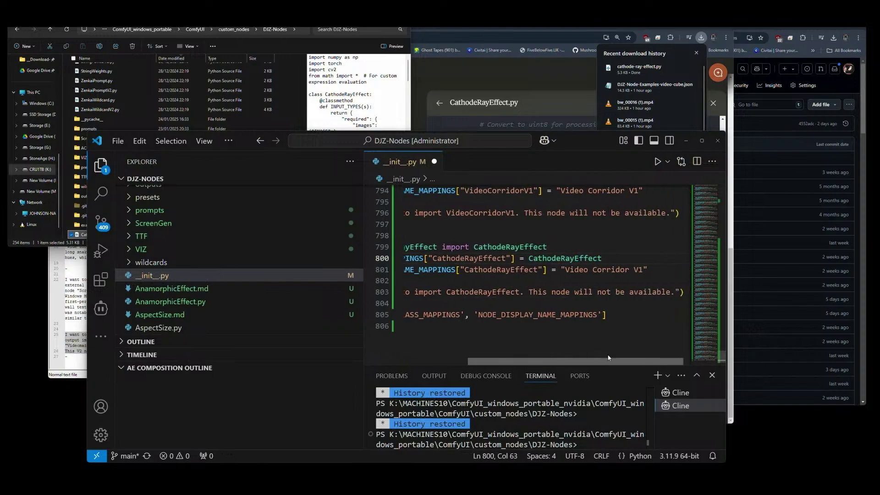
{"action": "left_click_drag", "start_coordinate": [557, 270], "coordinate": [635, 270]}
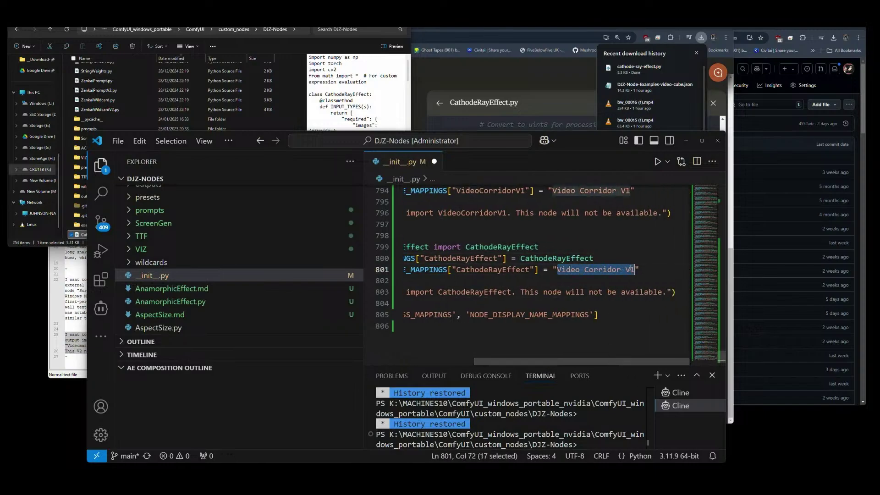
{"action": "key", "text": "ctrl+v"}
{"action": "key", "text": "ctrl+s"}
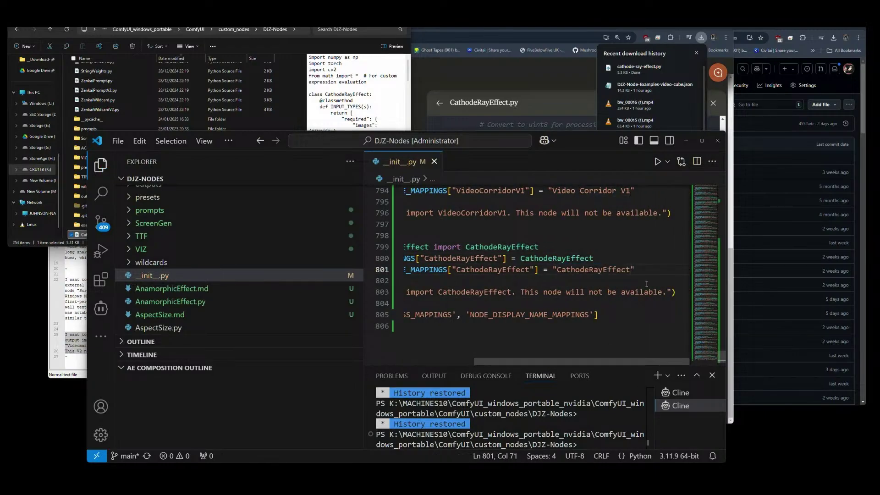
{"action": "left_click", "coordinate": [434, 161]}
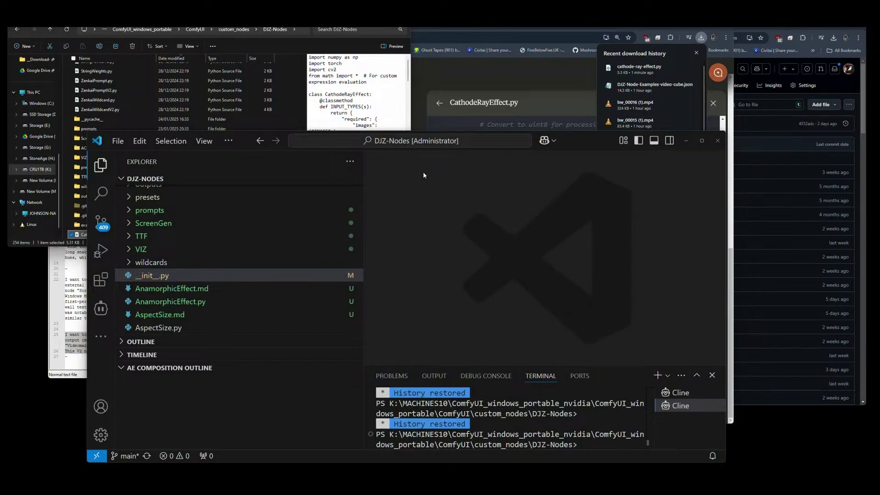
Stop the open-webui container, check the Images and Volumes lists, and close Docker Desktop.
{"action": "left_click", "coordinate": [312, 479]}
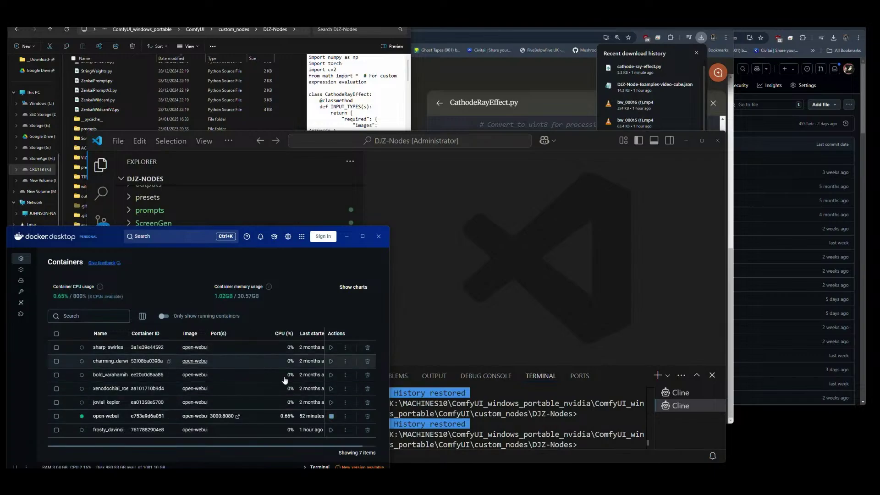
{"action": "left_click", "coordinate": [330, 416]}
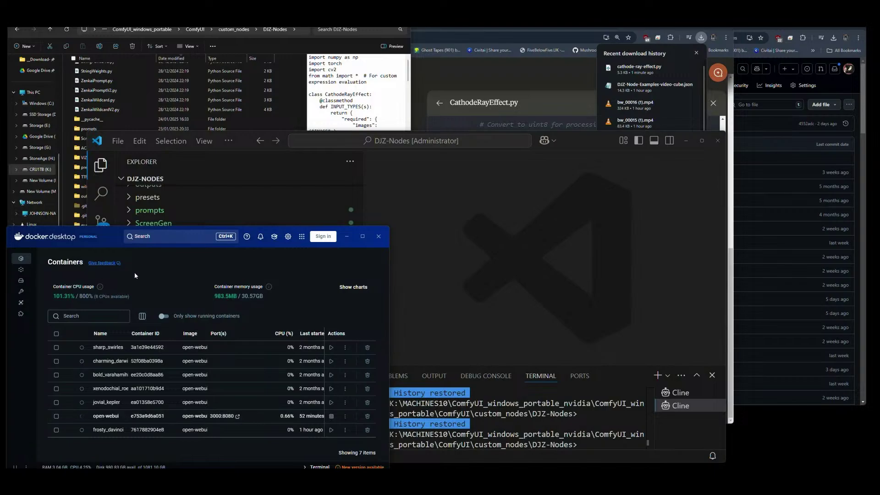
{"action": "left_click", "coordinate": [21, 271]}
{"action": "left_click", "coordinate": [21, 280]}
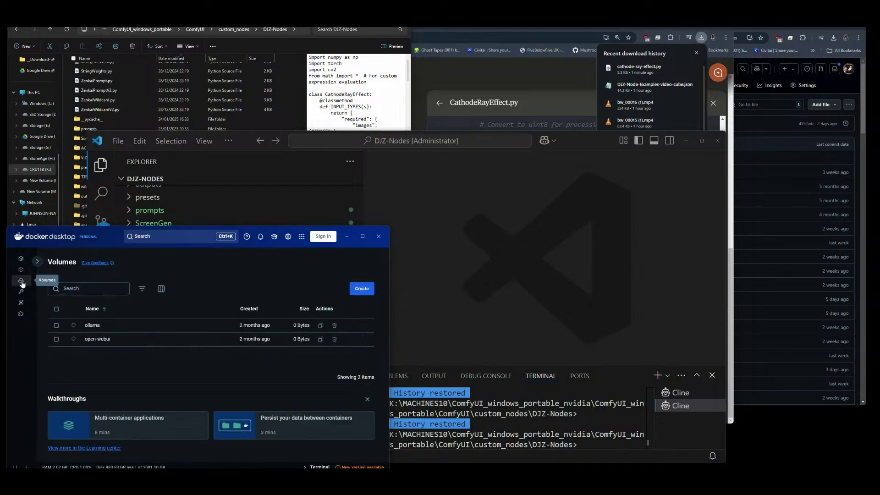
{"action": "left_click", "coordinate": [379, 236]}
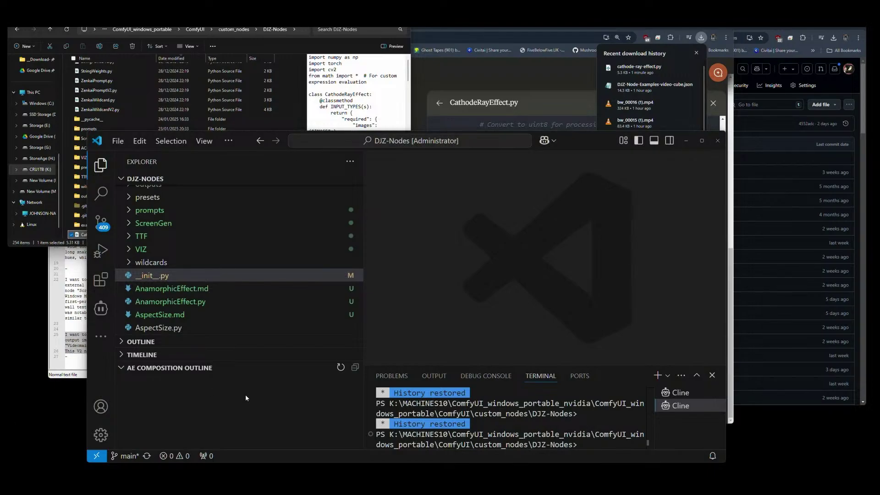
{"action": "left_click", "coordinate": [59, 245]}
Launch ComfyUI via run_nvidia_gpu.bat in ComfyUI_windows_portable and move its console to the lower left.
{"action": "left_click", "coordinate": [142, 30]}
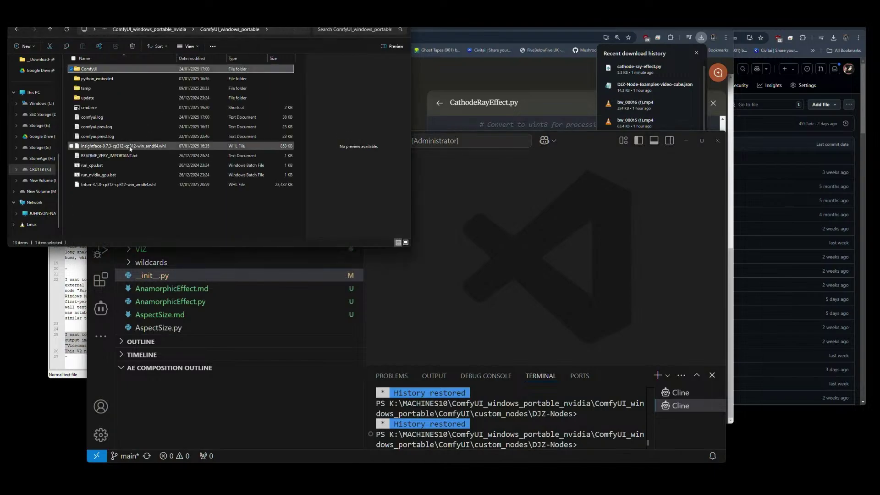
{"action": "left_click", "coordinate": [99, 175]}
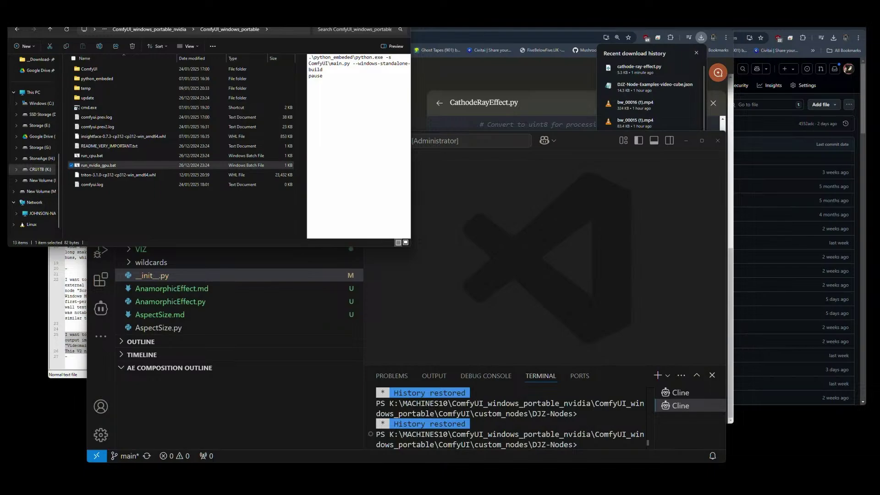
{"action": "left_click_drag", "start_coordinate": [285, 246], "coordinate": [205, 265]}
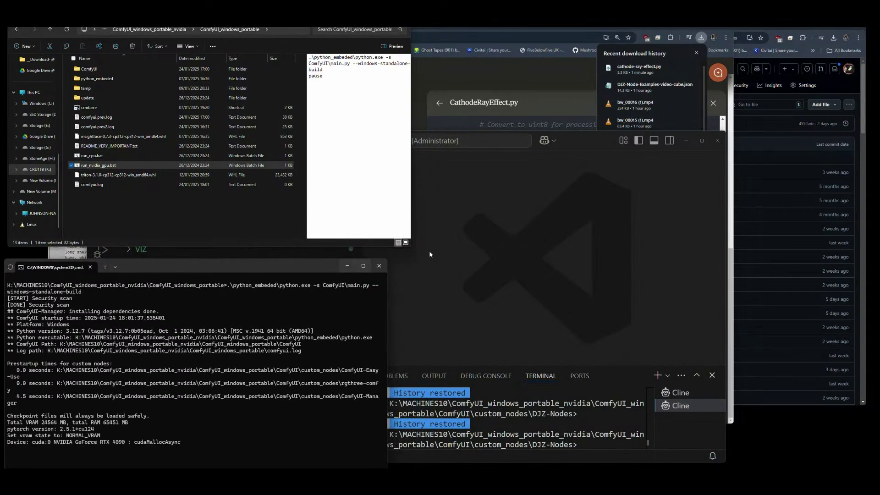
{"action": "left_click", "coordinate": [652, 270]}
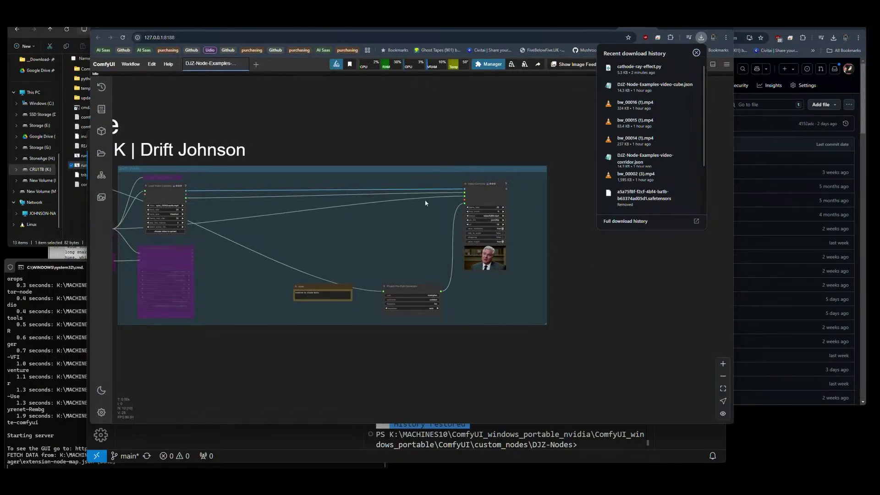
Drop the video-corridor JSON from Downloads onto the ComfyUI canvas to load the Video Corridor workflow.
{"action": "left_click", "coordinate": [363, 152]}
{"action": "left_click_drag", "start_coordinate": [350, 151], "coordinate": [510, 153]}
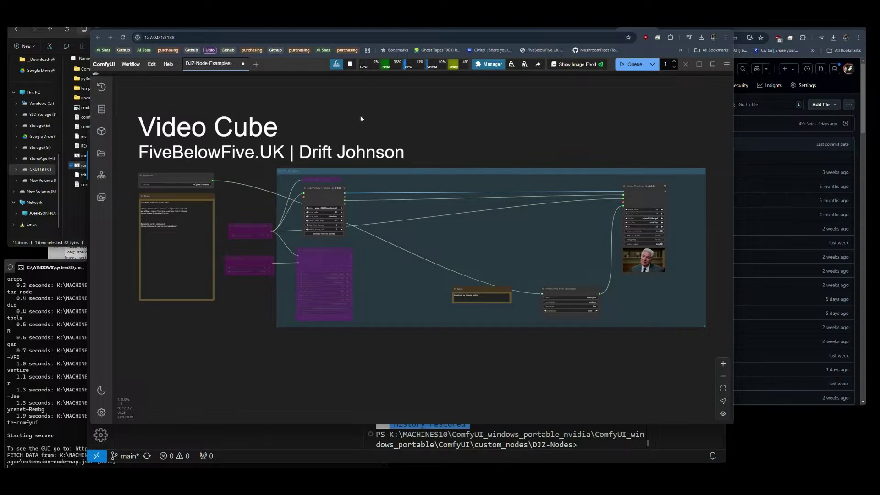
{"action": "left_click", "coordinate": [71, 211]}
{"action": "left_click", "coordinate": [36, 59]}
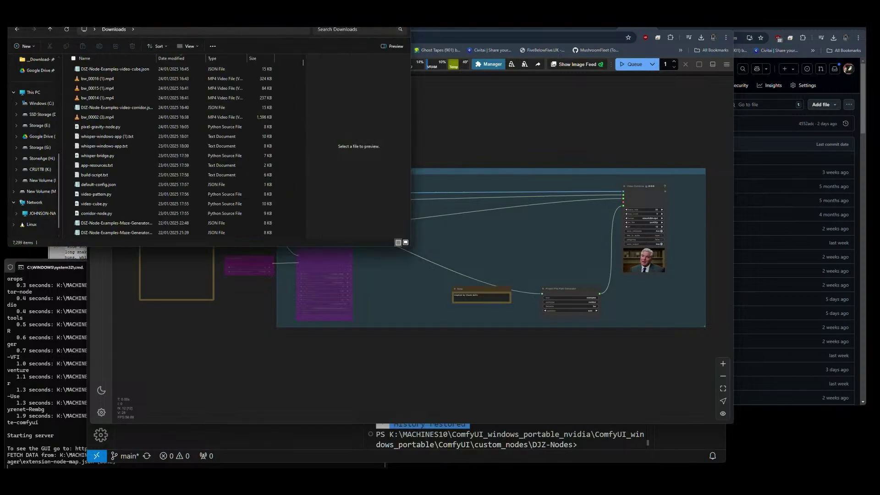
{"action": "left_click", "coordinate": [68, 29]}
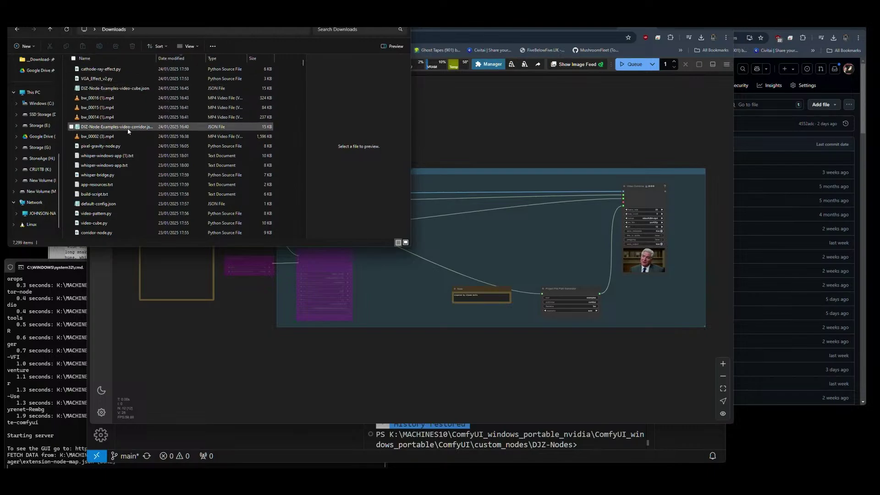
{"action": "left_click_drag", "start_coordinate": [124, 130], "coordinate": [494, 117]}
{"action": "scroll", "coordinate": [710, 269], "scroll_direction": "up", "scroll_amount": 5}
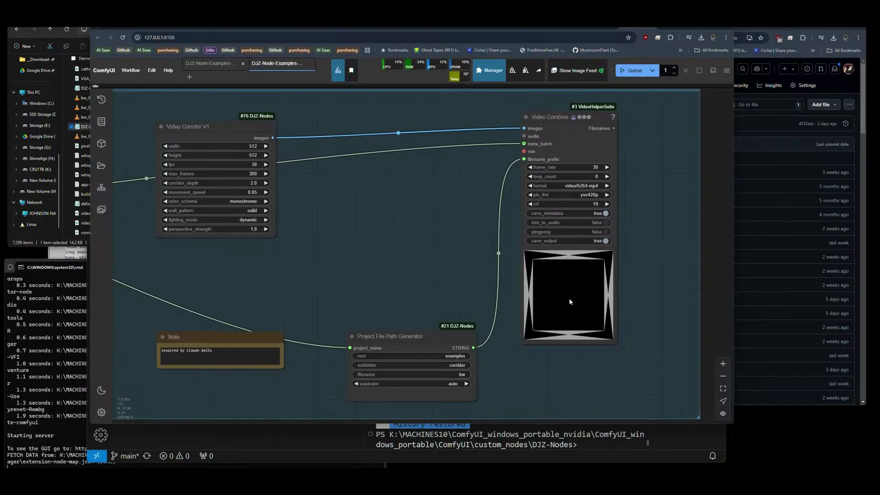
{"action": "scroll", "coordinate": [617, 309], "scroll_direction": "up", "scroll_amount": 10}
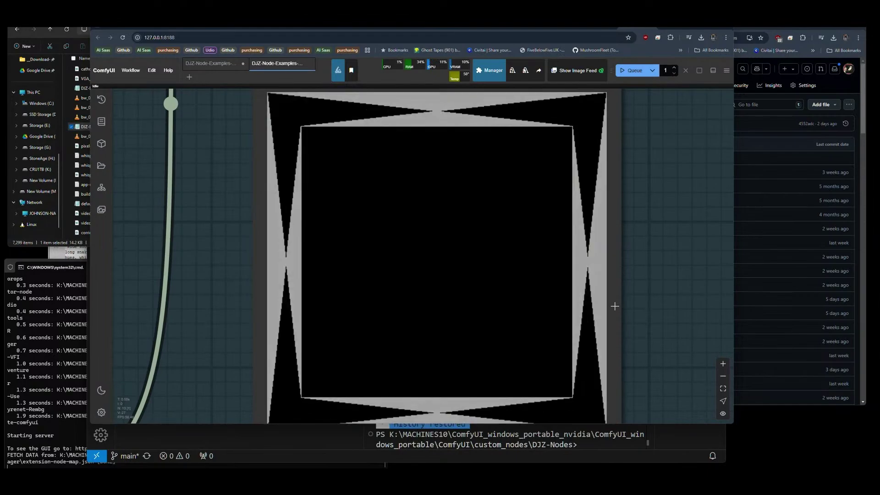
{"action": "scroll", "coordinate": [662, 314], "scroll_direction": "down", "scroll_amount": 8}
{"action": "scroll", "coordinate": [662, 315], "scroll_direction": "down", "scroll_amount": 5}
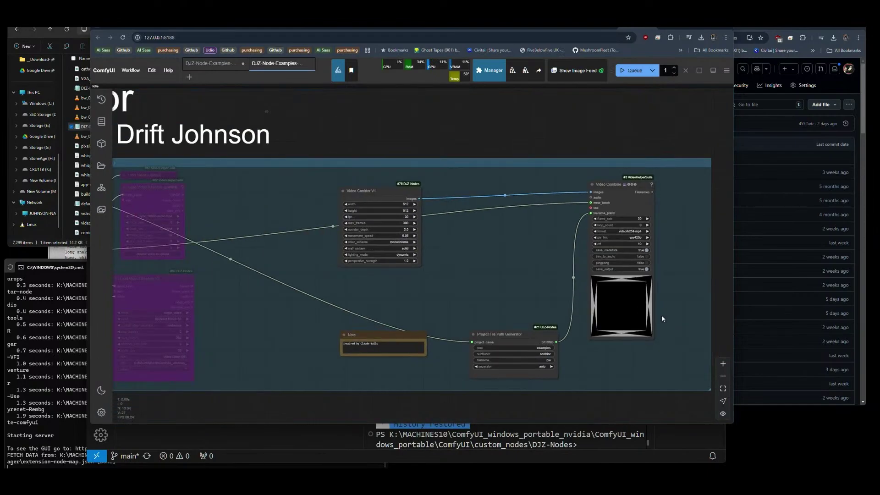
{"action": "scroll", "coordinate": [662, 315], "scroll_direction": "up", "scroll_amount": 3}
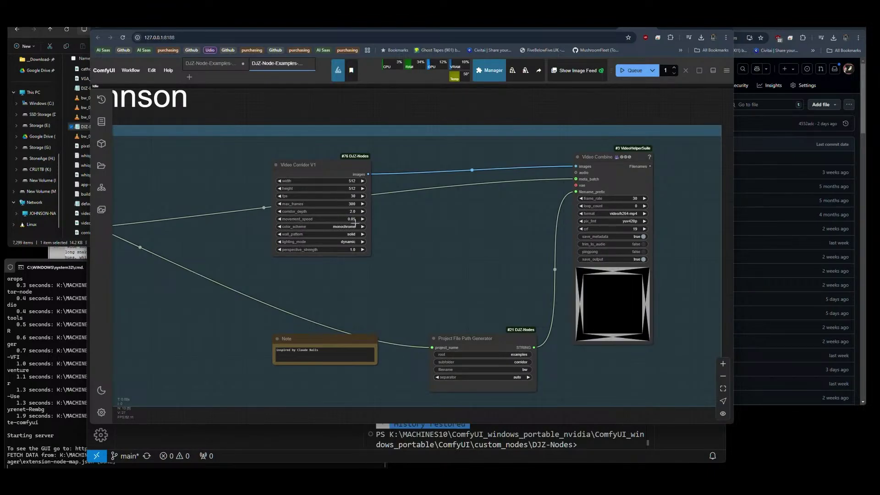
Set Video Corridor V1 movement_speed to 0.01 and queue a new corridor render.
{"action": "left_click", "coordinate": [278, 219]}
{"action": "left_click", "coordinate": [279, 219]}
{"action": "left_click", "coordinate": [279, 219]}
{"action": "left_click", "coordinate": [278, 219]}
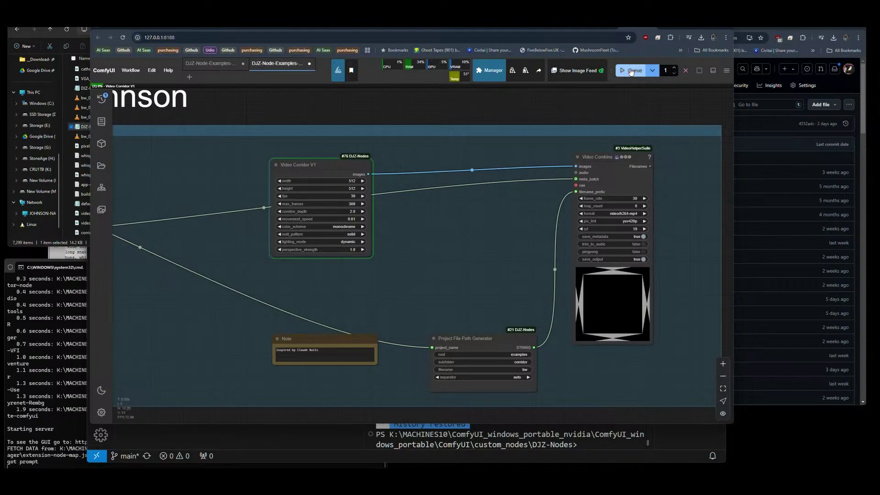
{"action": "left_click", "coordinate": [633, 70]}
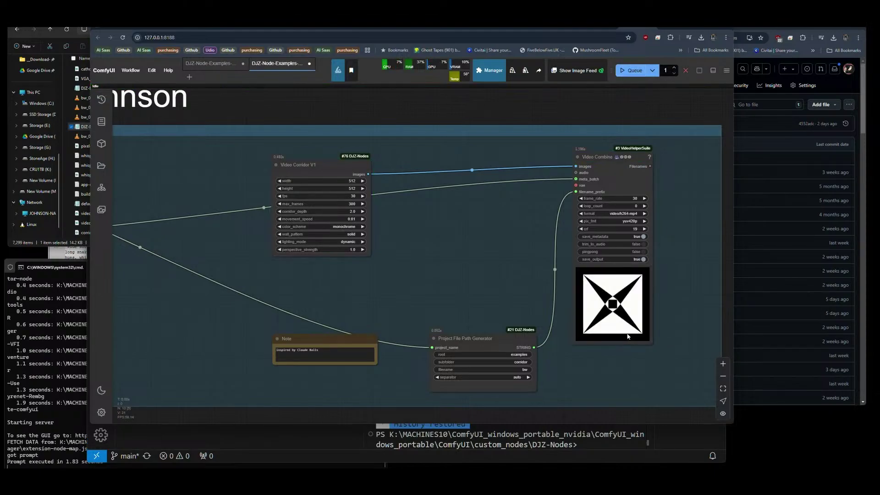
{"action": "scroll", "coordinate": [654, 331], "scroll_direction": "up", "scroll_amount": 10}
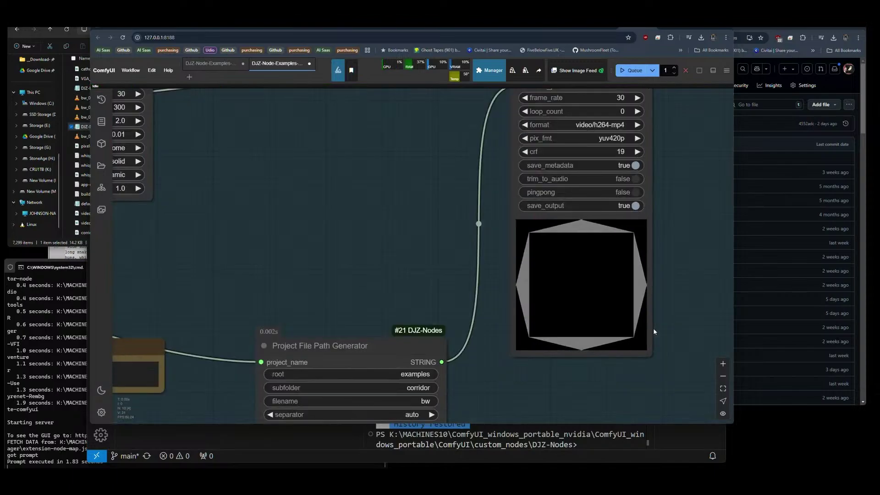
{"action": "scroll", "coordinate": [653, 328], "scroll_direction": "down", "scroll_amount": 4}
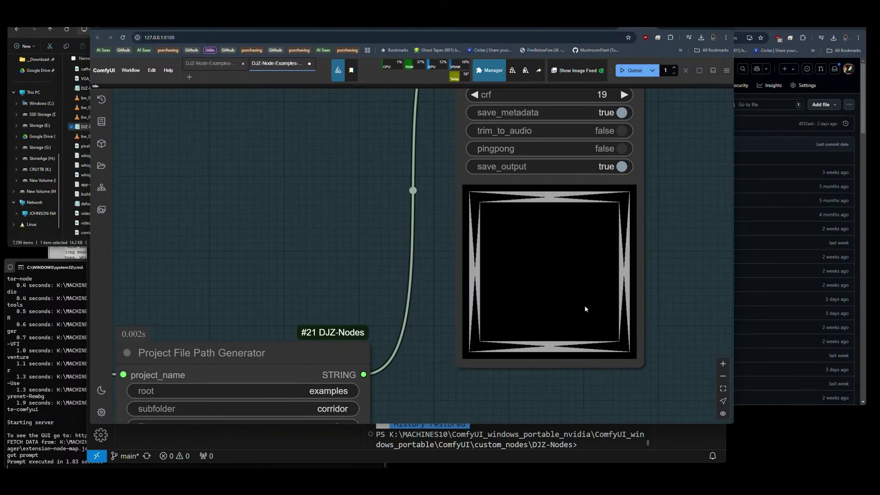
{"action": "scroll", "coordinate": [585, 306], "scroll_direction": "down", "scroll_amount": 7}
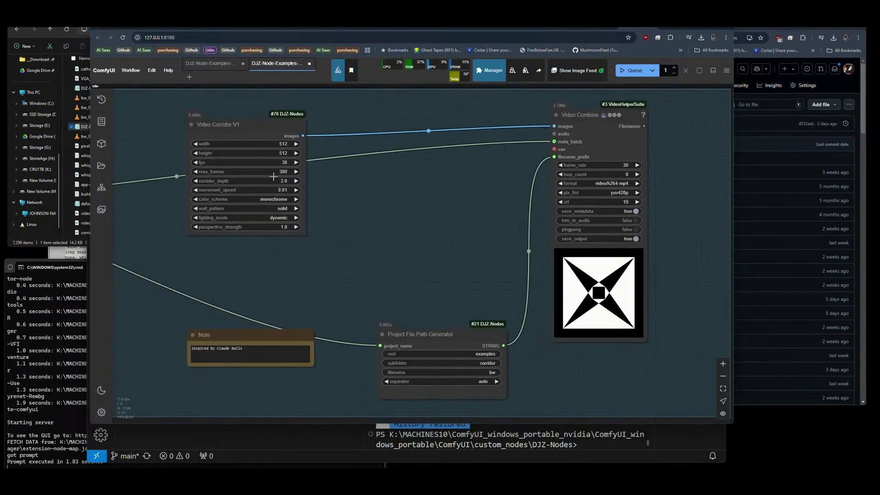
{"action": "left_click_drag", "start_coordinate": [239, 129], "coordinate": [239, 123]}
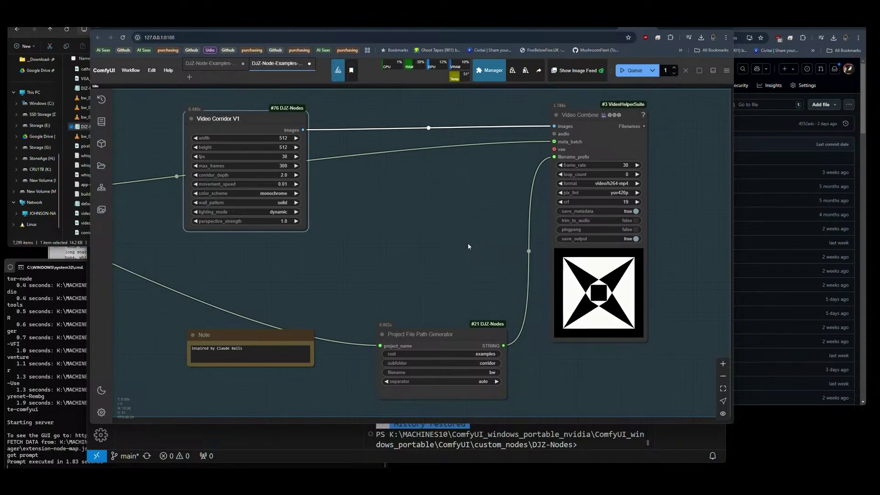
Zoom and pan toward the Video Combine preview and its save_output settings.
{"action": "scroll", "coordinate": [476, 272], "scroll_direction": "down", "scroll_amount": 2}
{"action": "scroll", "coordinate": [474, 271], "scroll_direction": "down", "scroll_amount": 5}
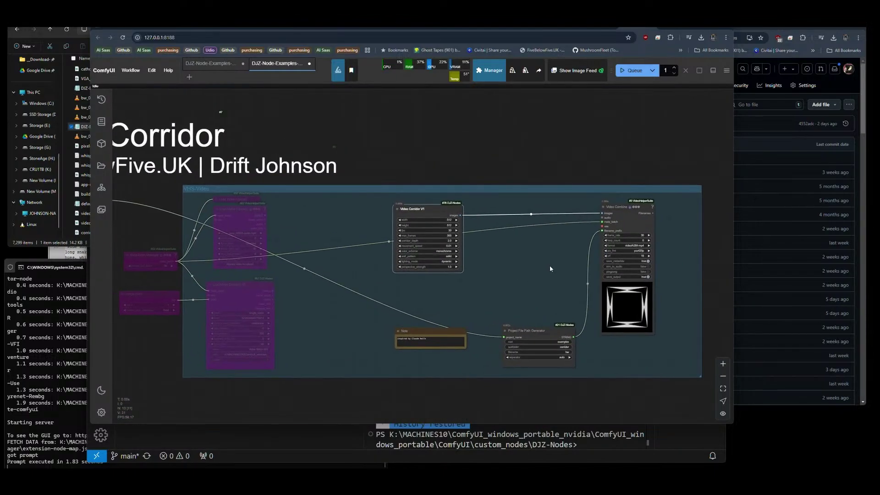
{"action": "scroll", "coordinate": [544, 274], "scroll_direction": "up", "scroll_amount": 6}
{"action": "left_click_drag", "start_coordinate": [531, 288], "coordinate": [297, 260]}
{"action": "scroll", "coordinate": [504, 291], "scroll_direction": "up", "scroll_amount": 5}
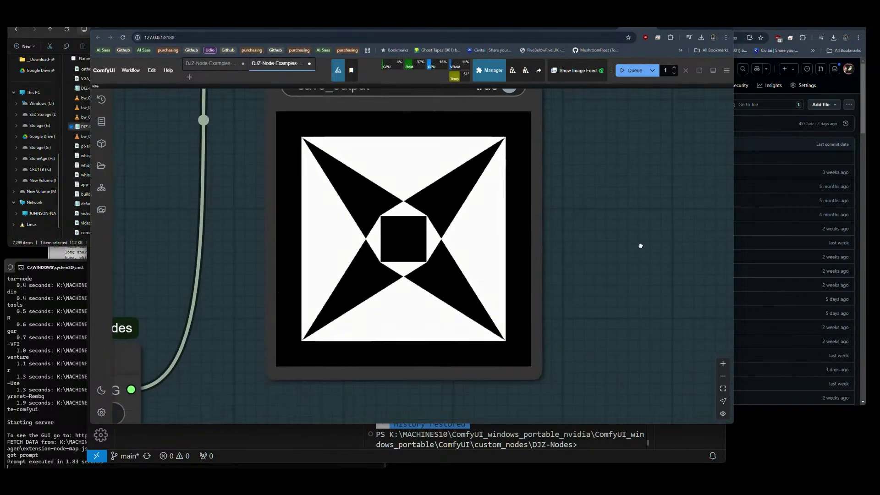
{"action": "left_click_drag", "start_coordinate": [647, 277], "coordinate": [640, 300]}
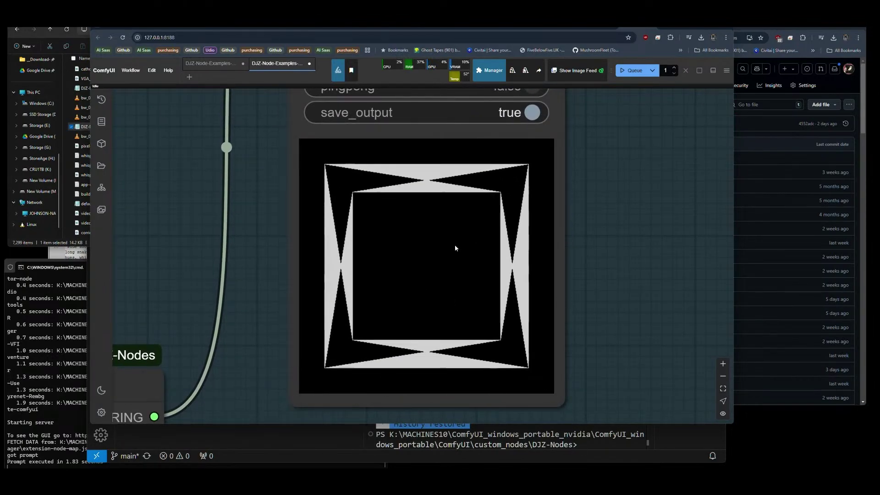
Review the whole corridor graph, then bring the Downloads folder window forward.
{"action": "scroll", "coordinate": [451, 295], "scroll_direction": "down", "scroll_amount": 6}
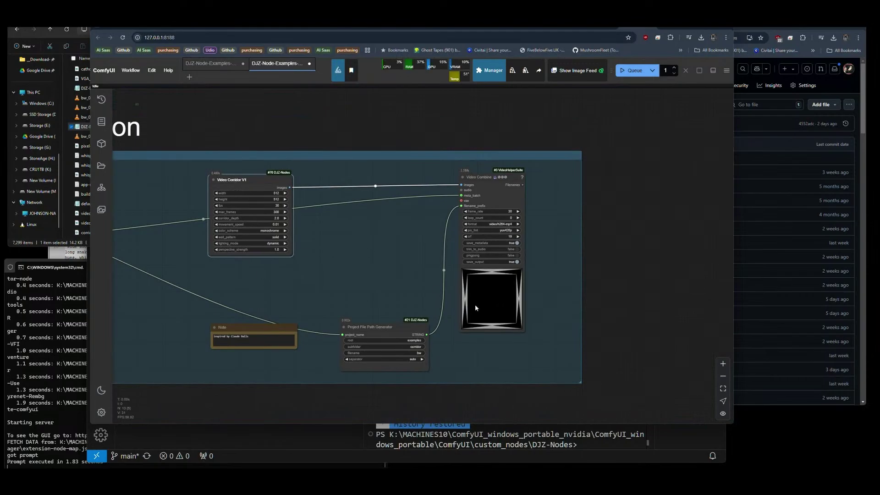
{"action": "scroll", "coordinate": [475, 306], "scroll_direction": "up", "scroll_amount": 8}
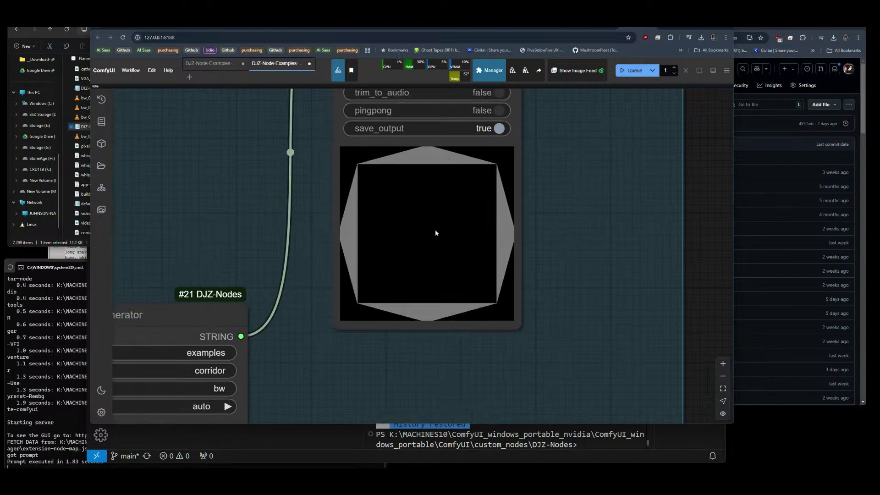
{"action": "scroll", "coordinate": [543, 317], "scroll_direction": "down", "scroll_amount": 2}
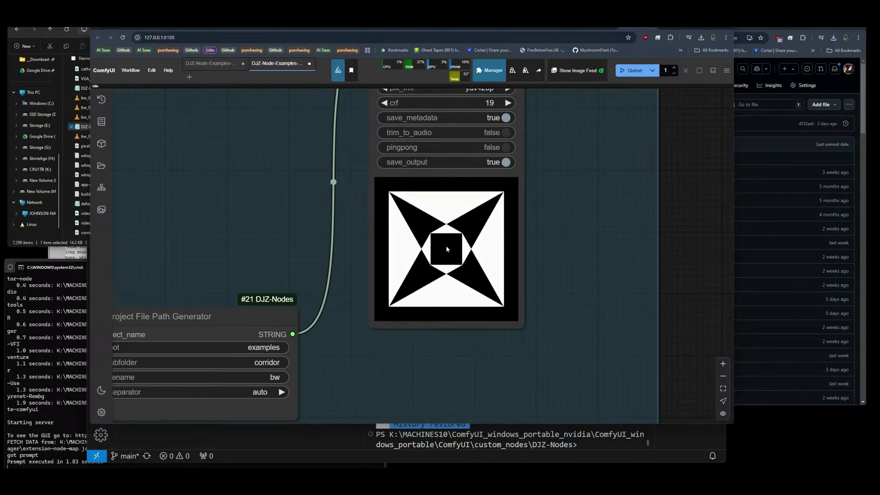
{"action": "scroll", "coordinate": [588, 321], "scroll_direction": "down", "scroll_amount": 5}
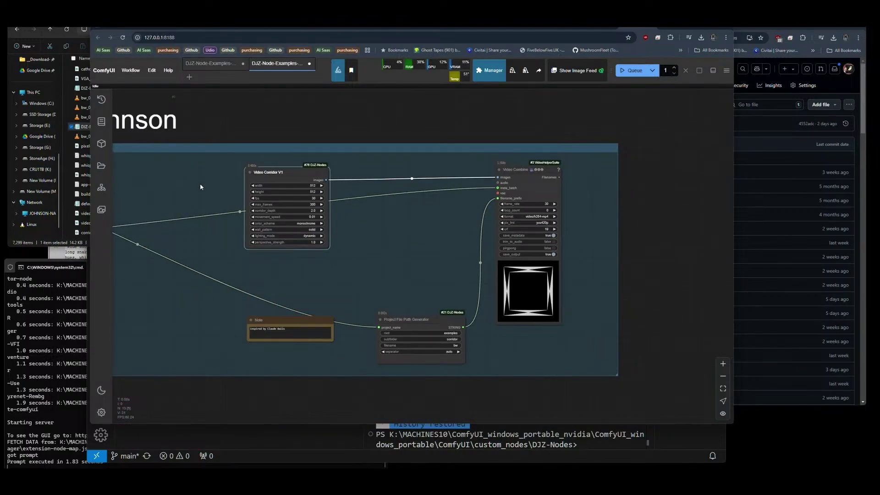
{"action": "scroll", "coordinate": [203, 185], "scroll_direction": "up", "scroll_amount": 2}
{"action": "scroll", "coordinate": [225, 207], "scroll_direction": "down", "scroll_amount": 3}
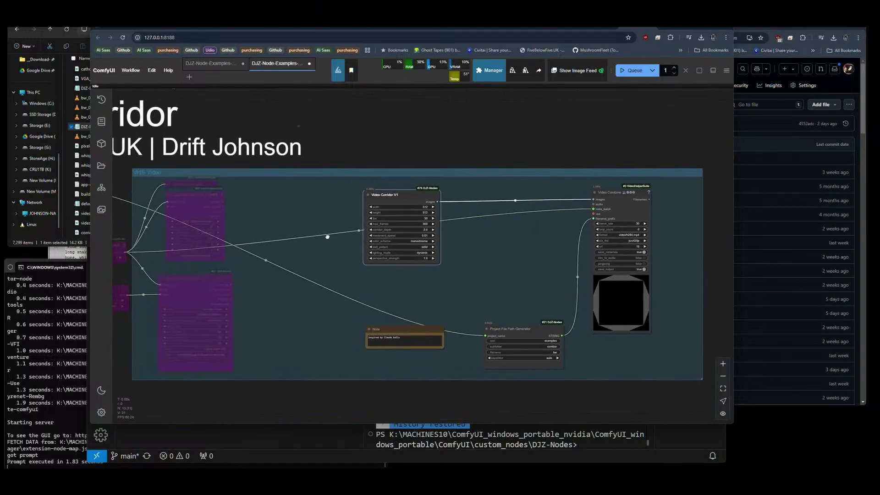
{"action": "left_click_drag", "start_coordinate": [341, 232], "coordinate": [372, 232]}
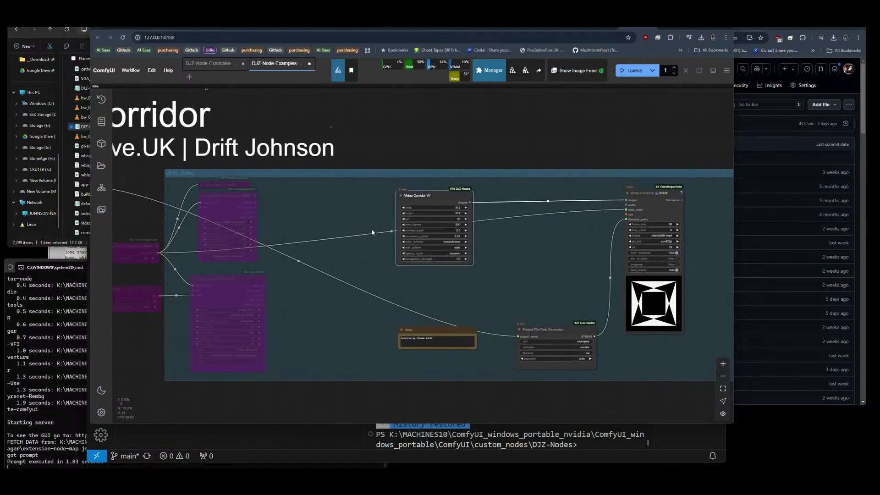
{"action": "left_click", "coordinate": [55, 243]}
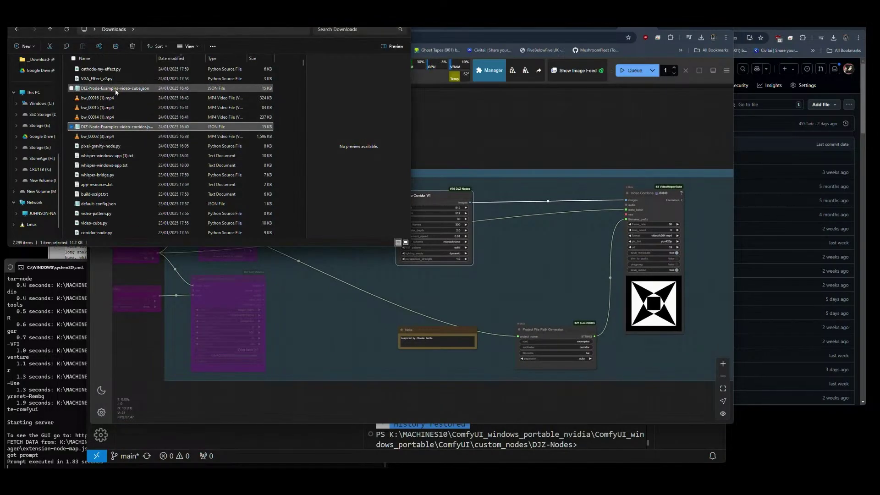
Load video-cube.json onto the canvas and zoom in on the rotating cube preview.
{"action": "left_click_drag", "start_coordinate": [116, 92], "coordinate": [526, 162]}
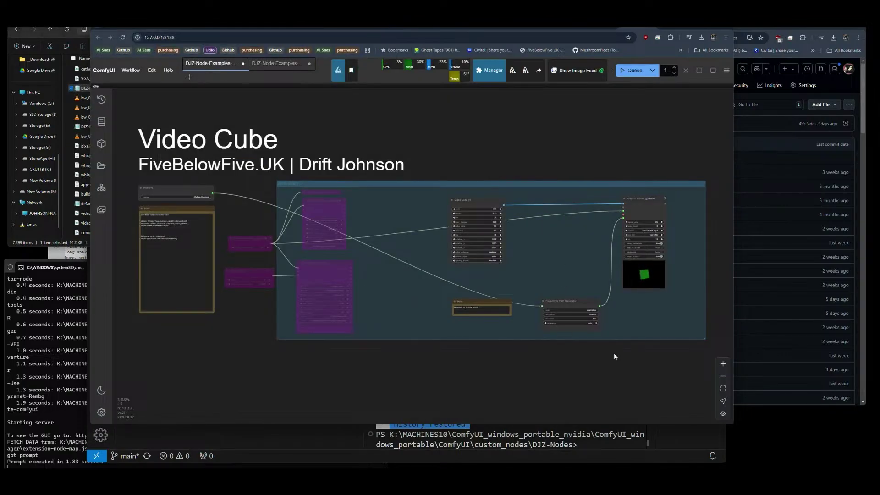
{"action": "scroll", "coordinate": [690, 272], "scroll_direction": "up", "scroll_amount": 10}
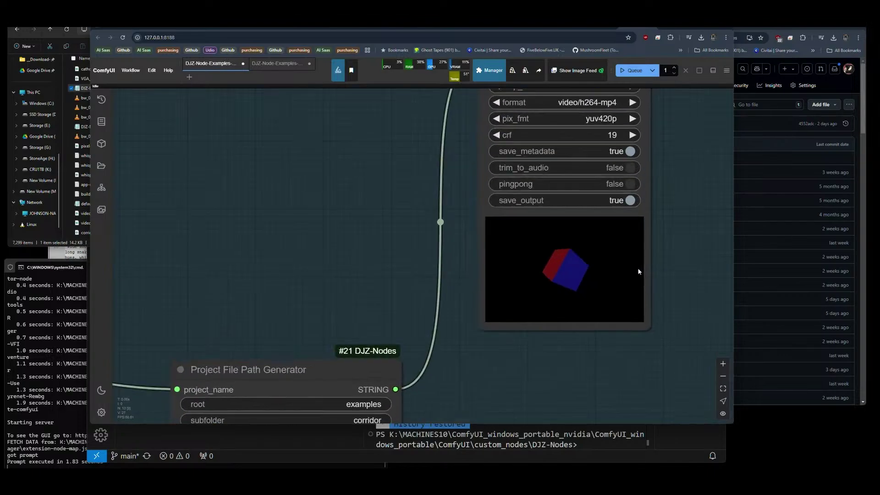
{"action": "scroll", "coordinate": [641, 300], "scroll_direction": "up", "scroll_amount": 3}
{"action": "scroll", "coordinate": [642, 305], "scroll_direction": "down", "scroll_amount": 2}
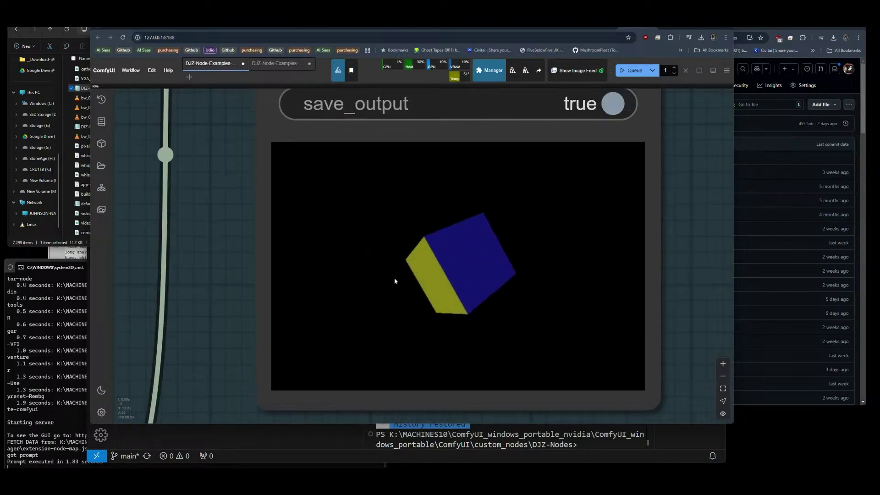
{"action": "scroll", "coordinate": [632, 353], "scroll_direction": "down", "scroll_amount": 6}
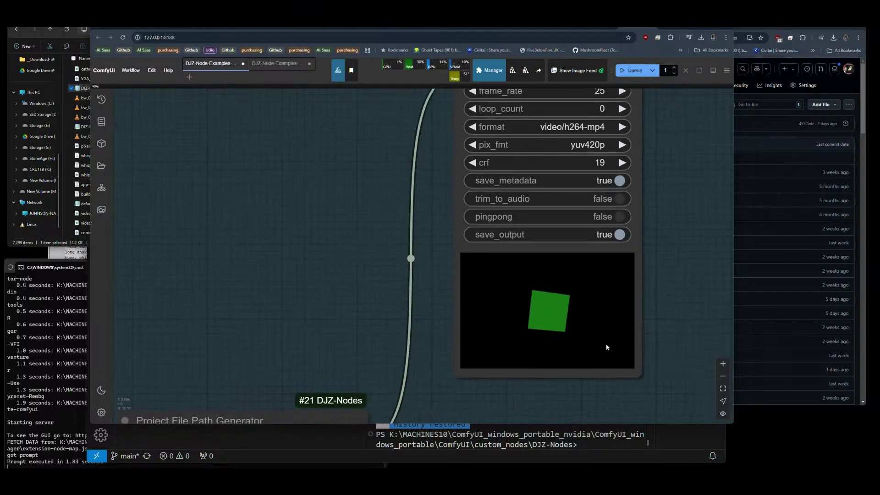
{"action": "scroll", "coordinate": [304, 260], "scroll_direction": "up", "scroll_amount": 5}
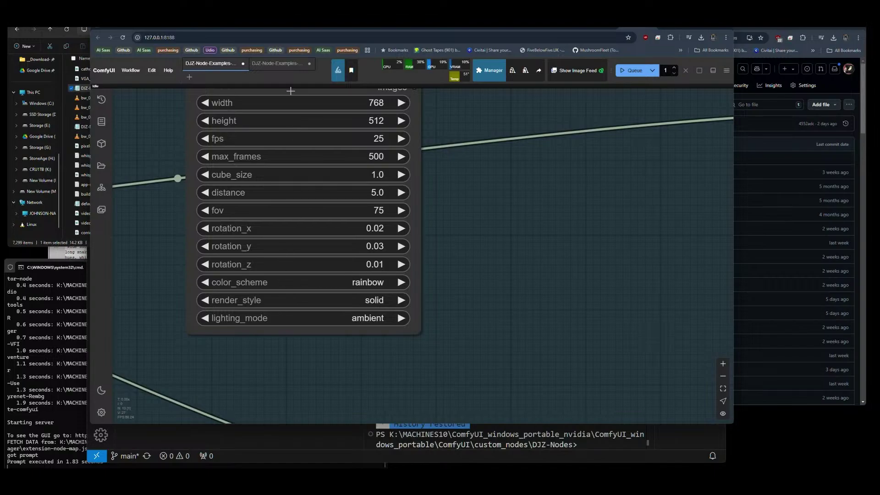
{"action": "scroll", "coordinate": [475, 299], "scroll_direction": "down", "scroll_amount": 2}
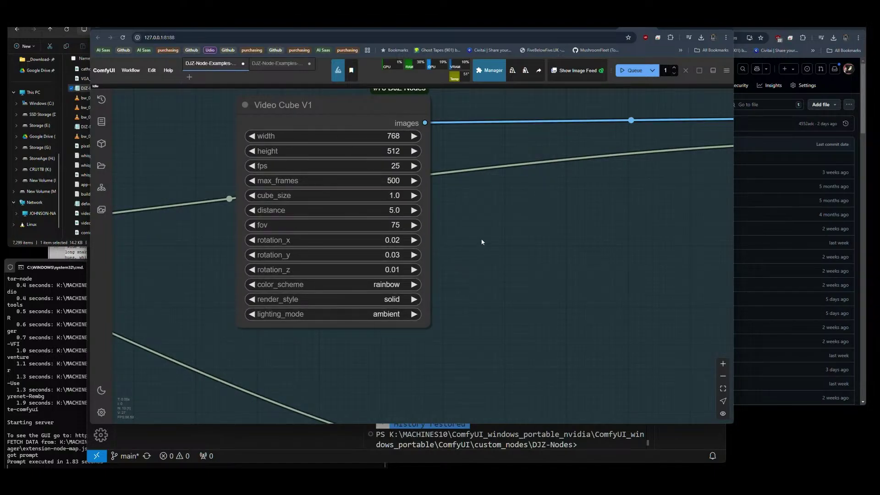
{"action": "scroll", "coordinate": [122, 218], "scroll_direction": "down", "scroll_amount": 4}
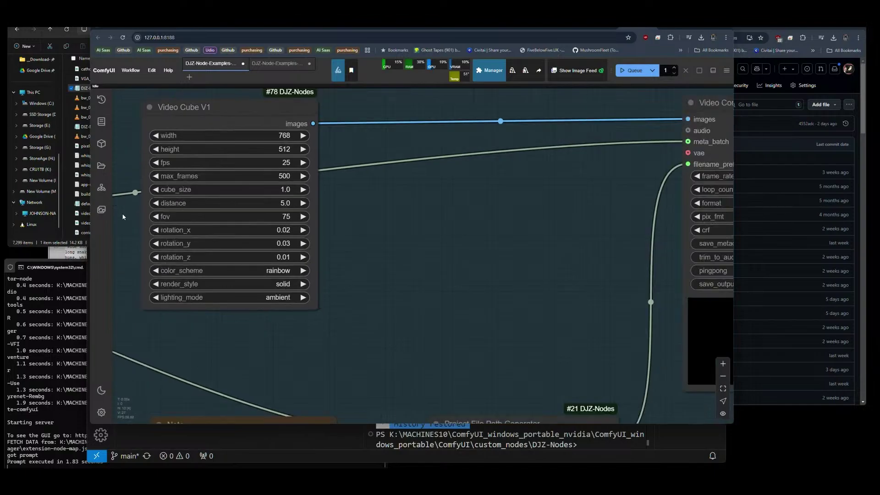
{"action": "scroll", "coordinate": [644, 316], "scroll_direction": "up", "scroll_amount": 8}
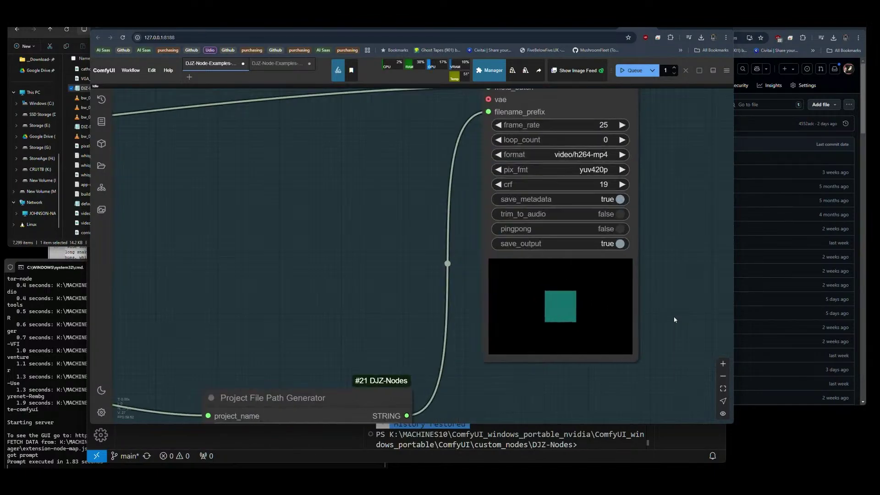
{"action": "scroll", "coordinate": [671, 319], "scroll_direction": "down", "scroll_amount": 8}
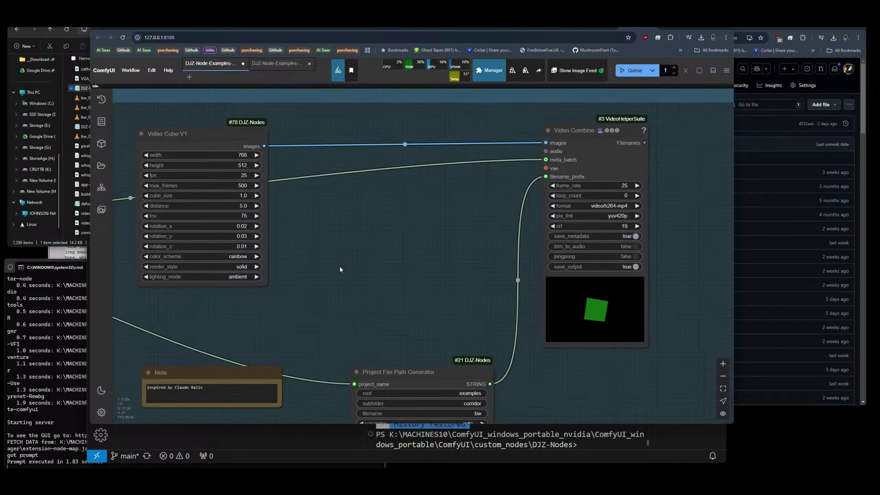
{"action": "scroll", "coordinate": [655, 306], "scroll_direction": "up", "scroll_amount": 12}
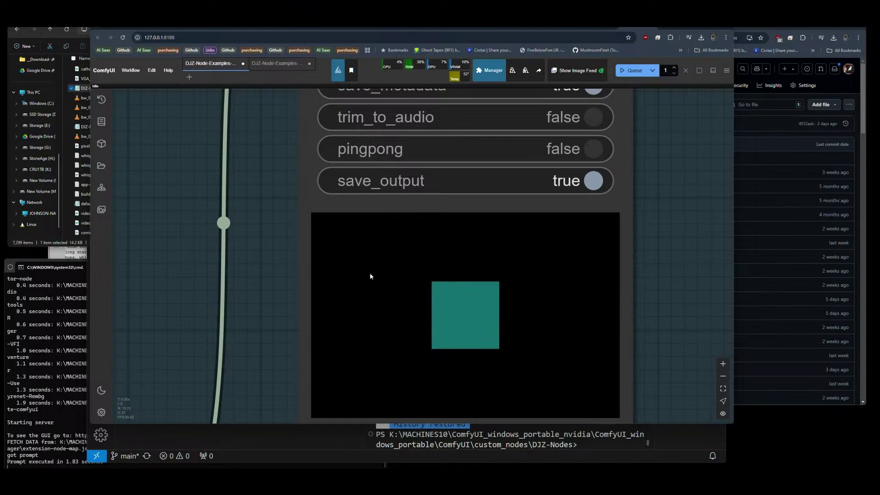
{"action": "scroll", "coordinate": [543, 304], "scroll_direction": "down", "scroll_amount": 4}
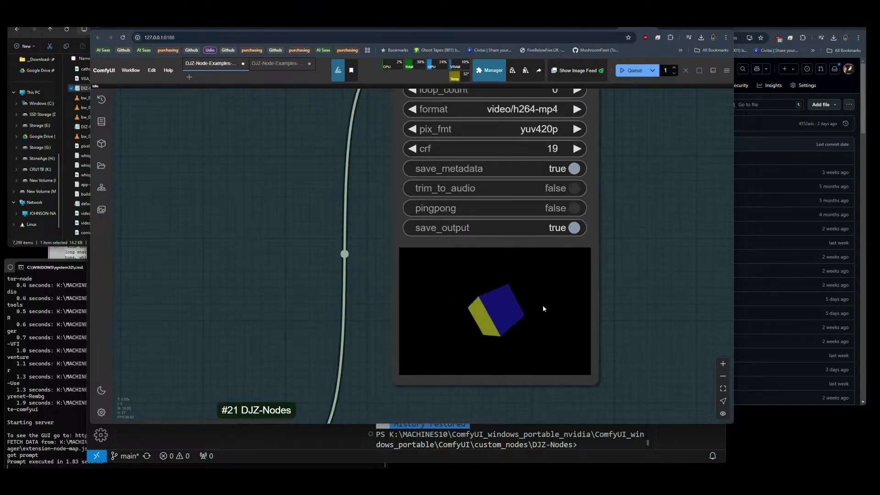
{"action": "scroll", "coordinate": [552, 348], "scroll_direction": "down", "scroll_amount": 5}
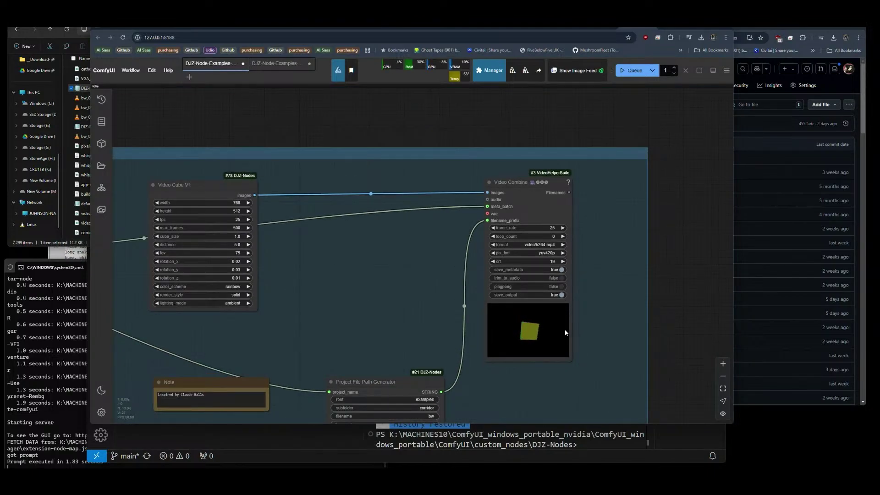
{"action": "scroll", "coordinate": [536, 340], "scroll_direction": "up", "scroll_amount": 5}
{"action": "scroll", "coordinate": [593, 340], "scroll_direction": "up", "scroll_amount": 5}
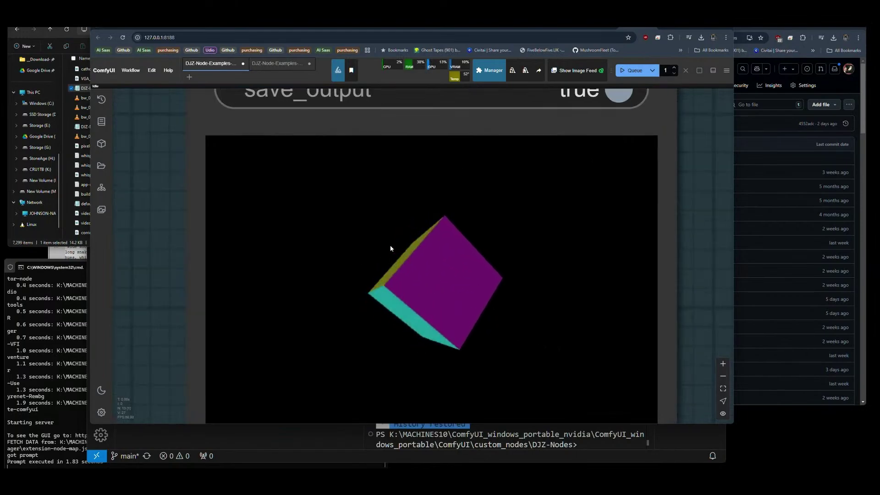
{"action": "scroll", "coordinate": [415, 307], "scroll_direction": "down", "scroll_amount": 4}
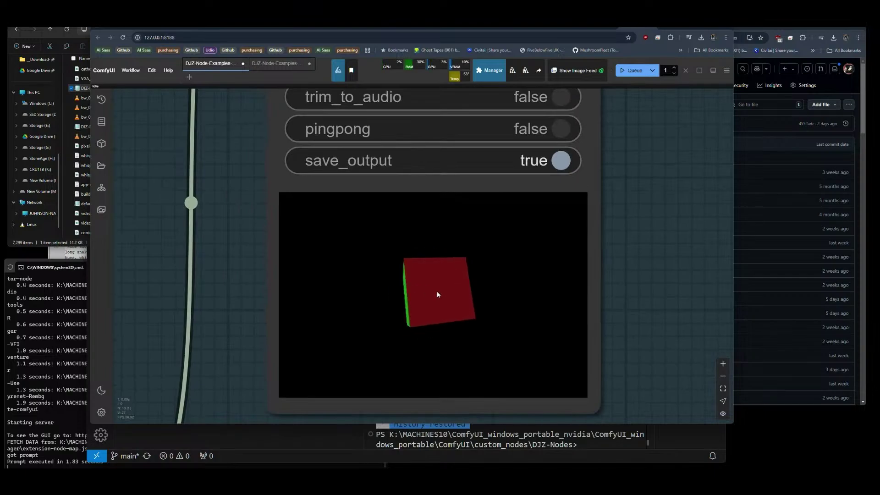
{"action": "scroll", "coordinate": [520, 315], "scroll_direction": "down", "scroll_amount": 12}
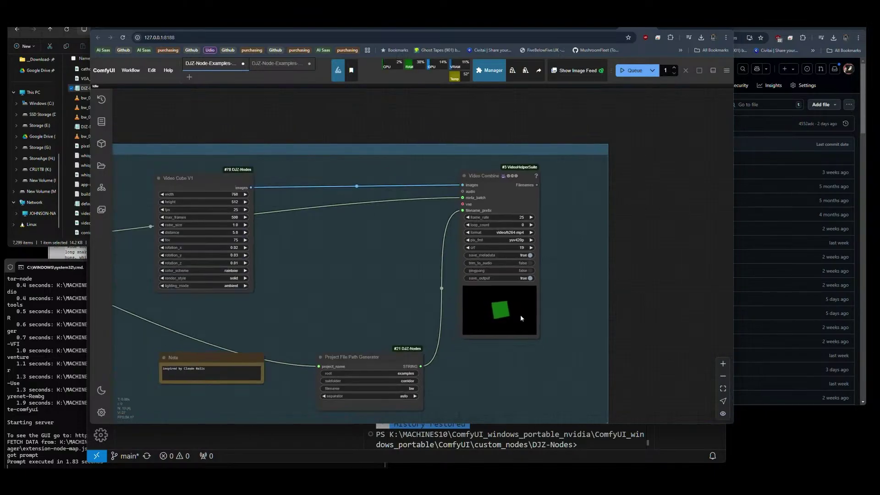
{"action": "scroll", "coordinate": [335, 269], "scroll_direction": "down", "scroll_amount": 3}
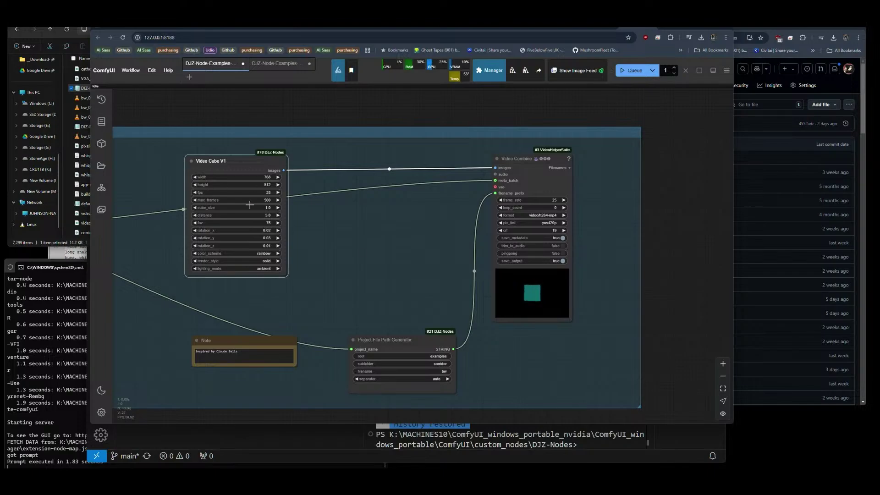
{"action": "scroll", "coordinate": [577, 299], "scroll_direction": "up", "scroll_amount": 10}
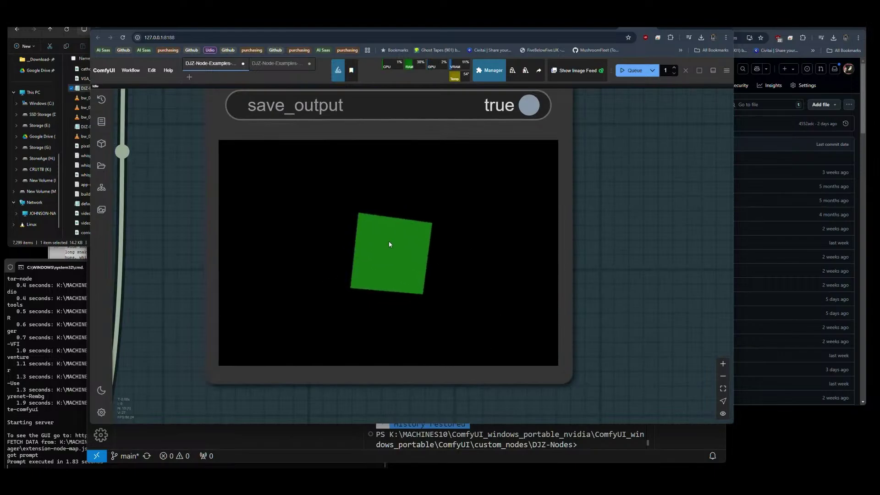
{"action": "scroll", "coordinate": [504, 295], "scroll_direction": "down", "scroll_amount": 5}
{"action": "scroll", "coordinate": [507, 297], "scroll_direction": "down", "scroll_amount": 5}
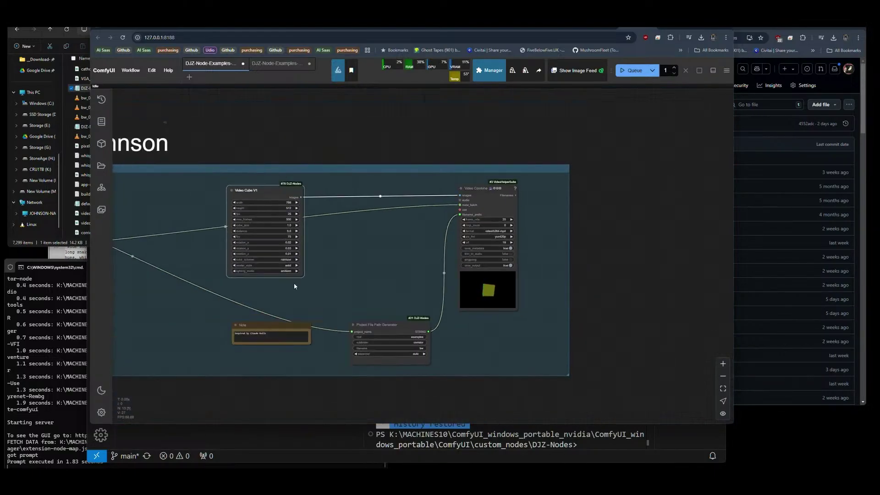
{"action": "scroll", "coordinate": [209, 243], "scroll_direction": "up", "scroll_amount": 5}
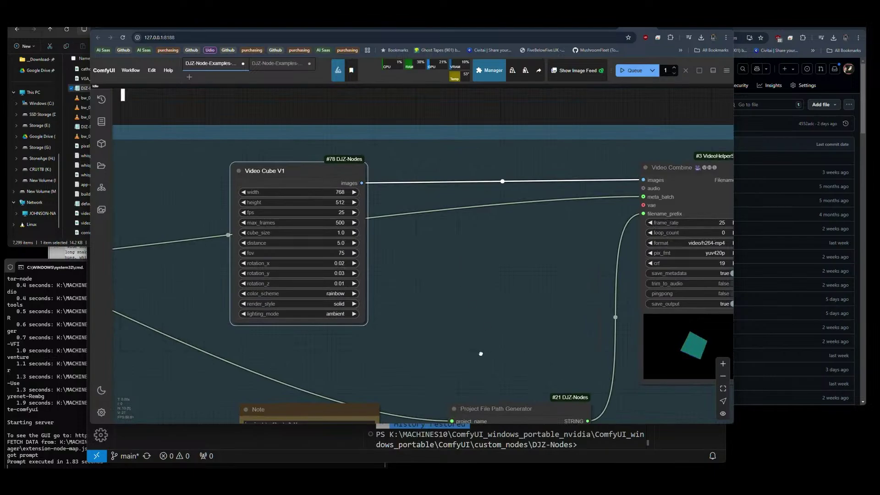
{"action": "left_click_drag", "start_coordinate": [497, 351], "coordinate": [412, 320]}
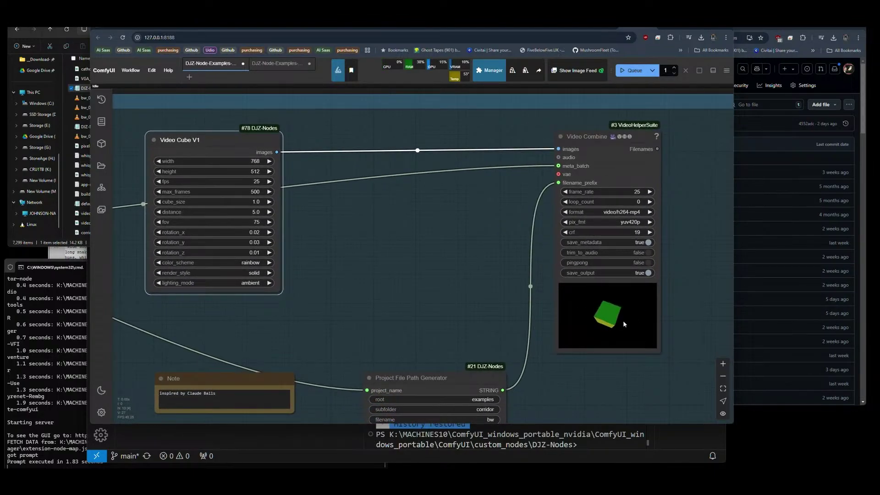
{"action": "scroll", "coordinate": [681, 324], "scroll_direction": "down", "scroll_amount": 5}
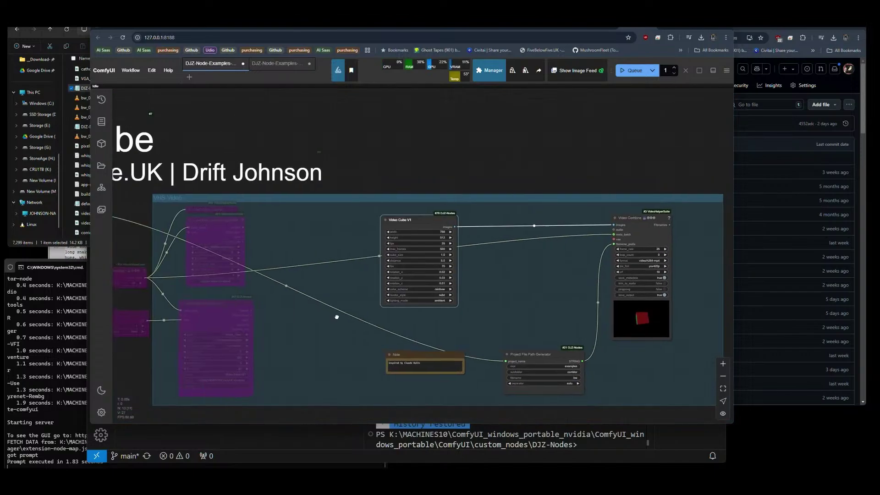
{"action": "left_click_drag", "start_coordinate": [338, 316], "coordinate": [304, 297]}
{"action": "scroll", "coordinate": [399, 273], "scroll_direction": "up", "scroll_amount": 13}
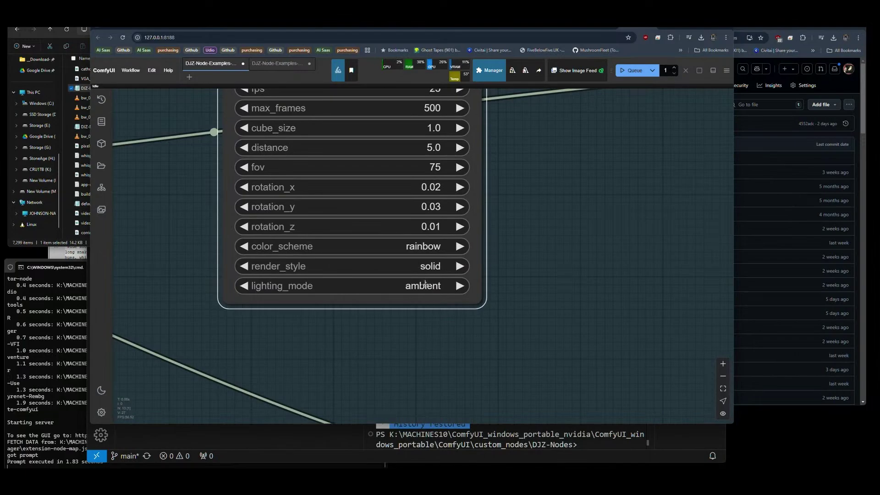
Set Video Cube V1 render_style to wireframe and queue the render.
{"action": "left_click", "coordinate": [428, 268]}
{"action": "left_click", "coordinate": [433, 257]}
{"action": "scroll", "coordinate": [175, 235], "scroll_direction": "down", "scroll_amount": 8}
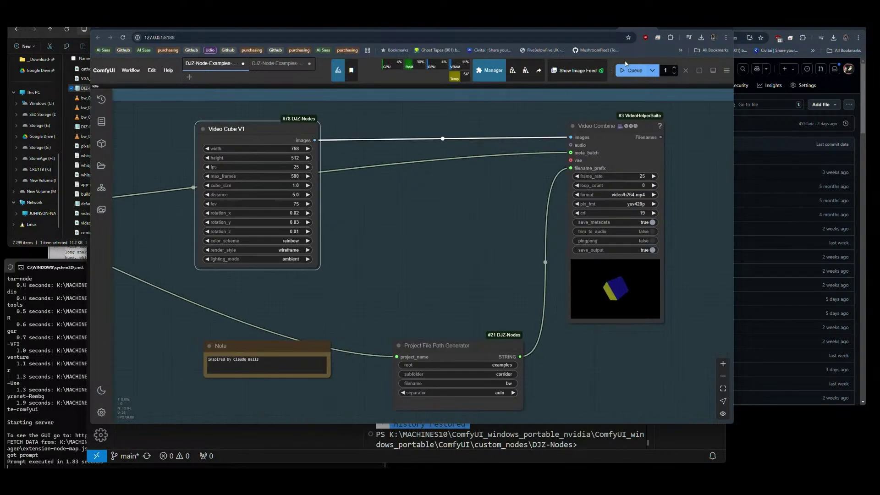
{"action": "left_click", "coordinate": [632, 70]}
Zoom in on the Video Combine preview to check the red wireframe cube.
{"action": "scroll", "coordinate": [680, 279], "scroll_direction": "up", "scroll_amount": 10}
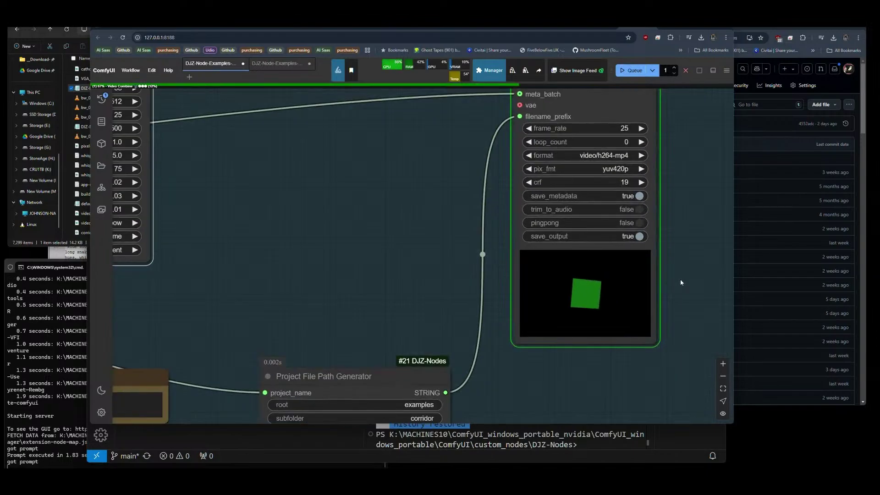
{"action": "scroll", "coordinate": [677, 306], "scroll_direction": "down", "scroll_amount": 10}
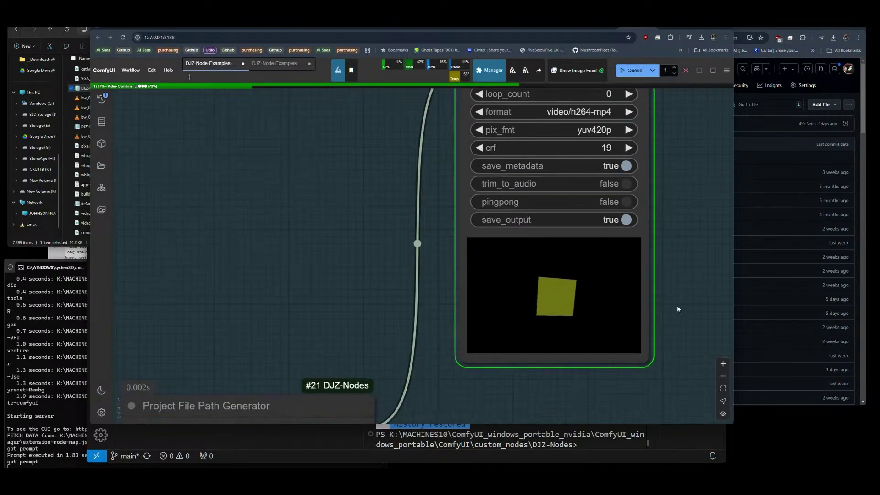
{"action": "scroll", "coordinate": [277, 181], "scroll_direction": "up", "scroll_amount": 10}
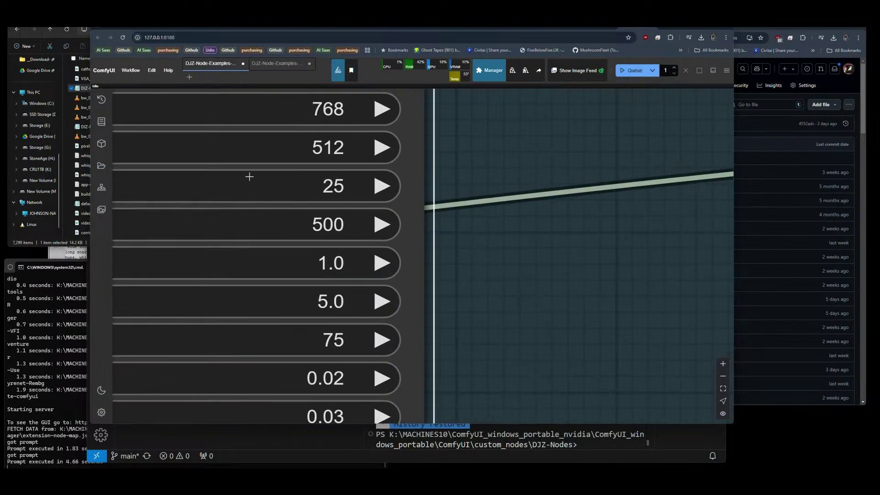
{"action": "scroll", "coordinate": [249, 176], "scroll_direction": "down", "scroll_amount": 10}
{"action": "scroll", "coordinate": [468, 272], "scroll_direction": "up", "scroll_amount": 10}
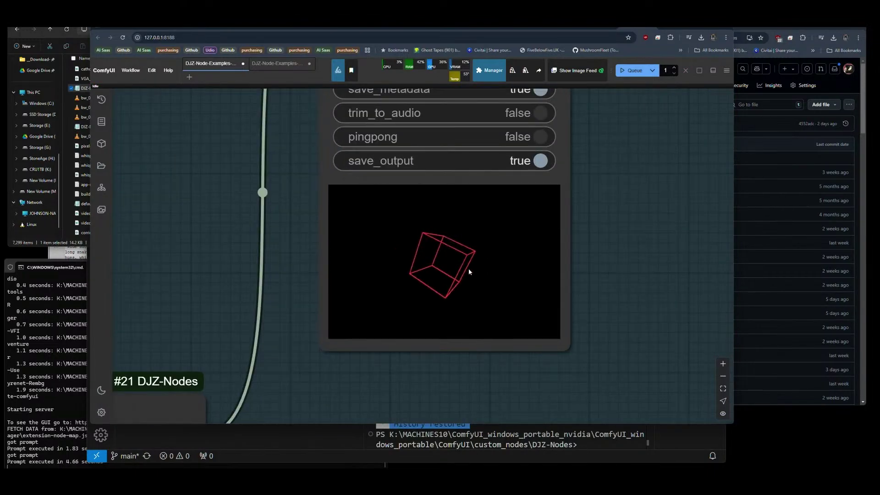
{"action": "scroll", "coordinate": [469, 272], "scroll_direction": "up", "scroll_amount": 3}
{"action": "scroll", "coordinate": [538, 288], "scroll_direction": "down", "scroll_amount": 1}
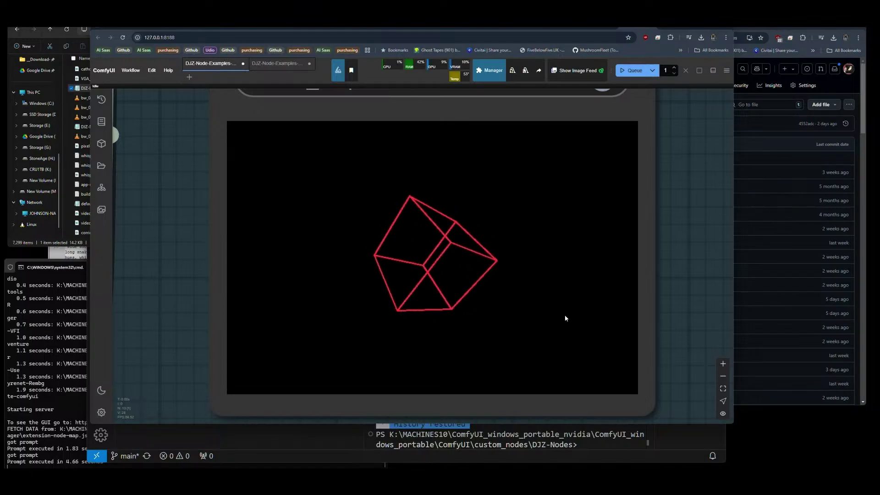
{"action": "scroll", "coordinate": [580, 322], "scroll_direction": "down", "scroll_amount": 6}
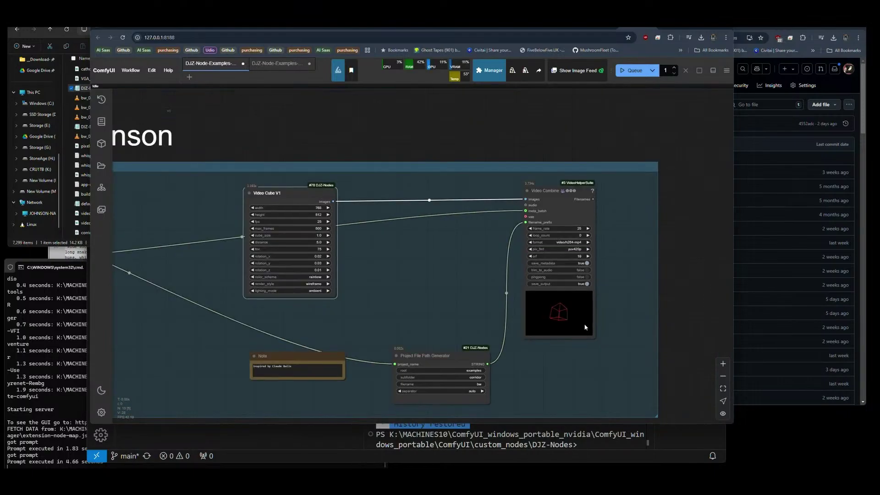
{"action": "scroll", "coordinate": [292, 265], "scroll_direction": "up", "scroll_amount": 3}
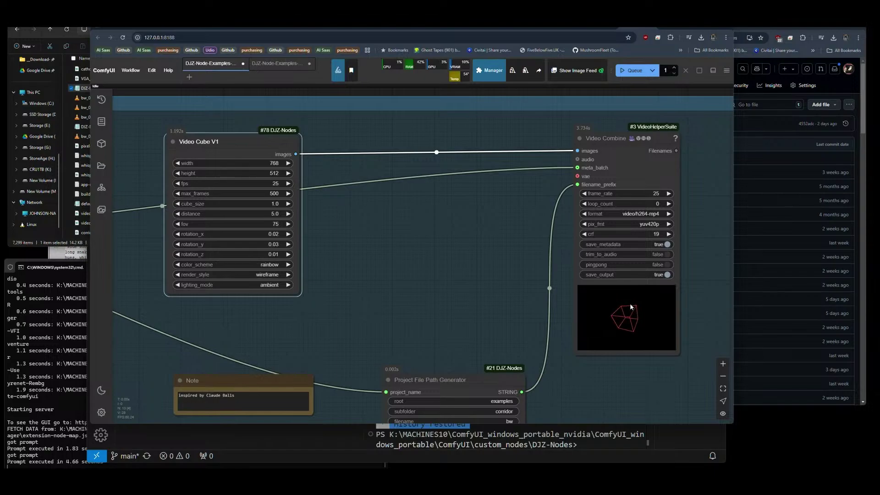
{"action": "scroll", "coordinate": [707, 328], "scroll_direction": "down", "scroll_amount": 5}
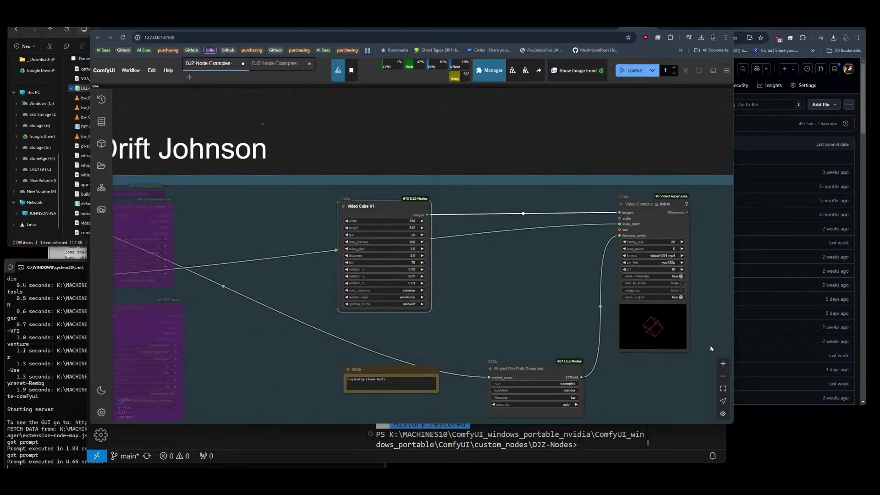
{"action": "scroll", "coordinate": [498, 299], "scroll_direction": "down", "scroll_amount": 2}
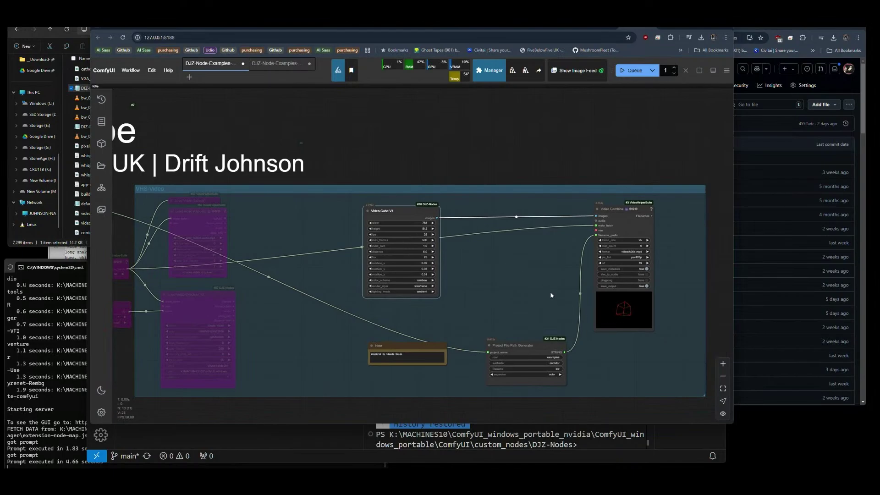
{"action": "scroll", "coordinate": [538, 289], "scroll_direction": "down", "scroll_amount": 2}
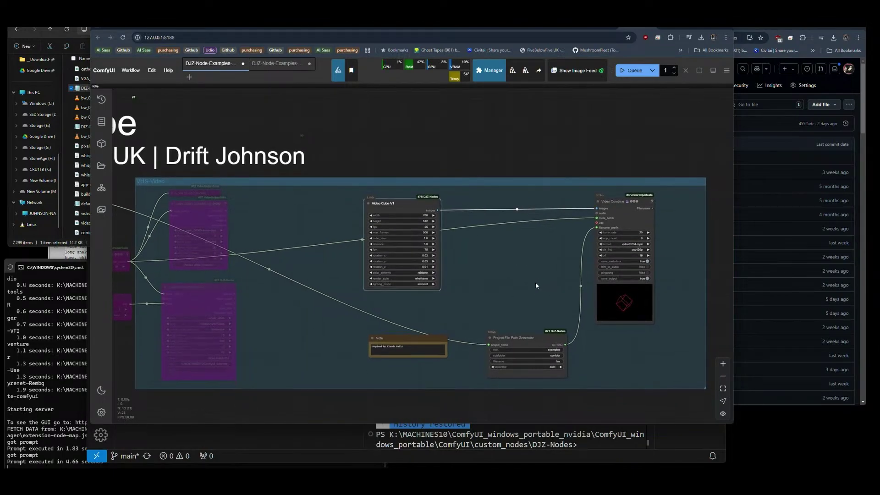
{"action": "left_click_drag", "start_coordinate": [535, 282], "coordinate": [534, 272]}
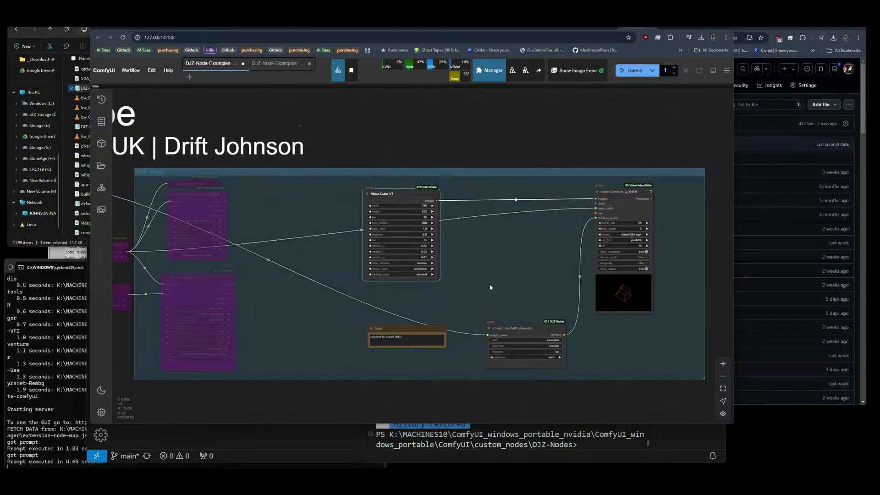
{"action": "scroll", "coordinate": [490, 288], "scroll_direction": "up", "scroll_amount": 3}
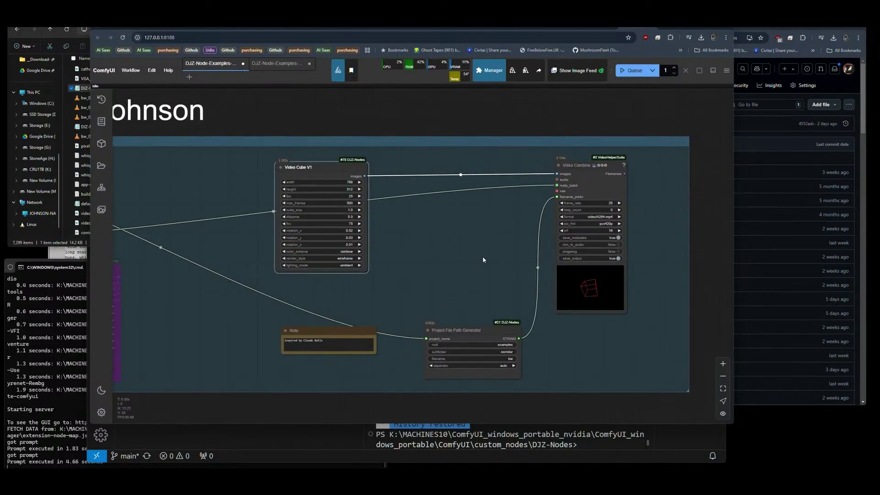
{"action": "scroll", "coordinate": [483, 259], "scroll_direction": "up", "scroll_amount": 3}
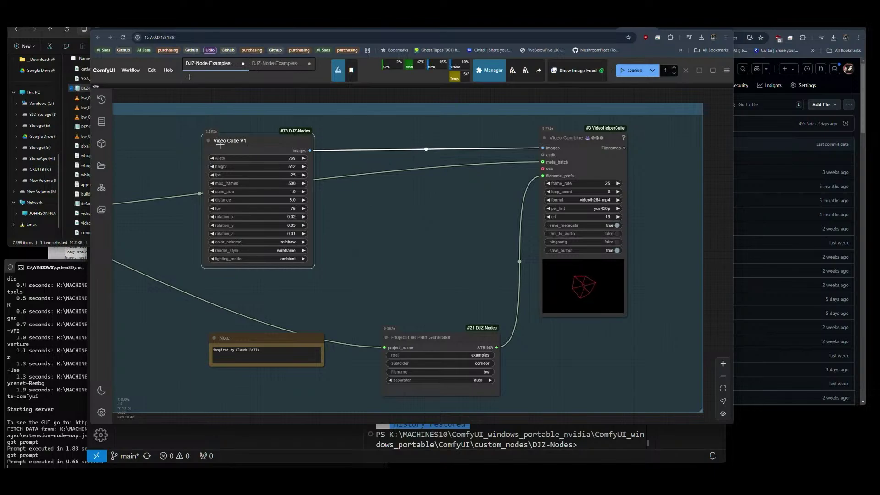
{"action": "scroll", "coordinate": [580, 291], "scroll_direction": "down", "scroll_amount": 5}
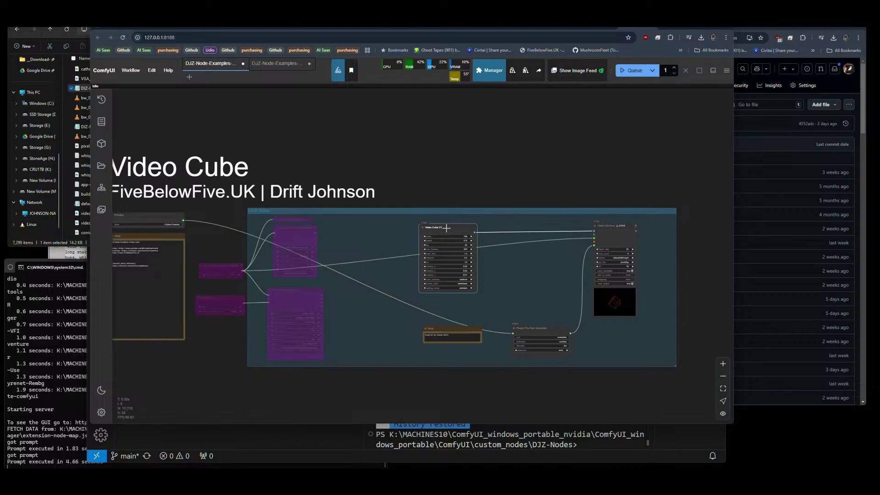
Replace Video Cube V1 with a CathodeRayEffect node wired into Video Combine's images input.
{"action": "key", "text": "Delete"}
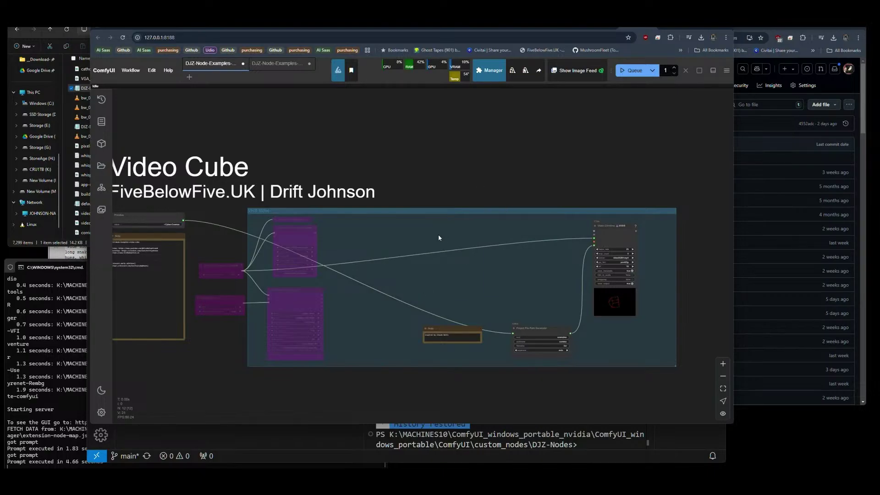
{"action": "double_click", "coordinate": [438, 234]}
{"action": "type", "text": "cath"}
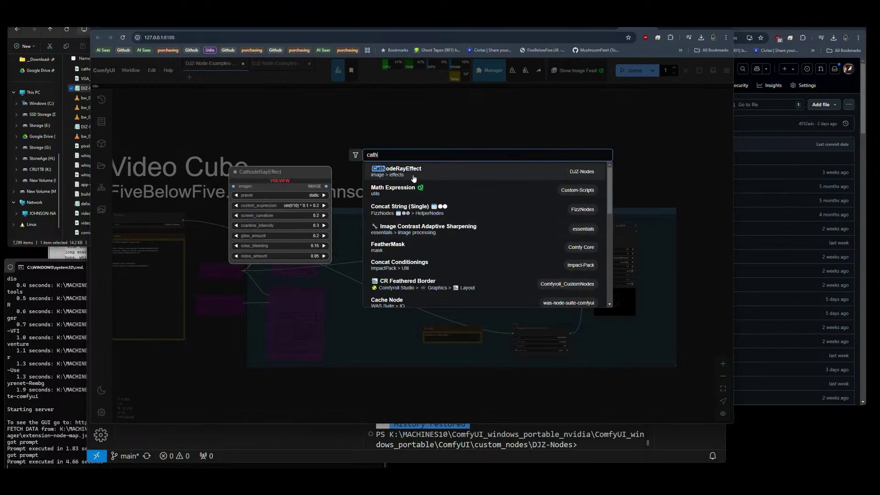
{"action": "key", "text": "Return"}
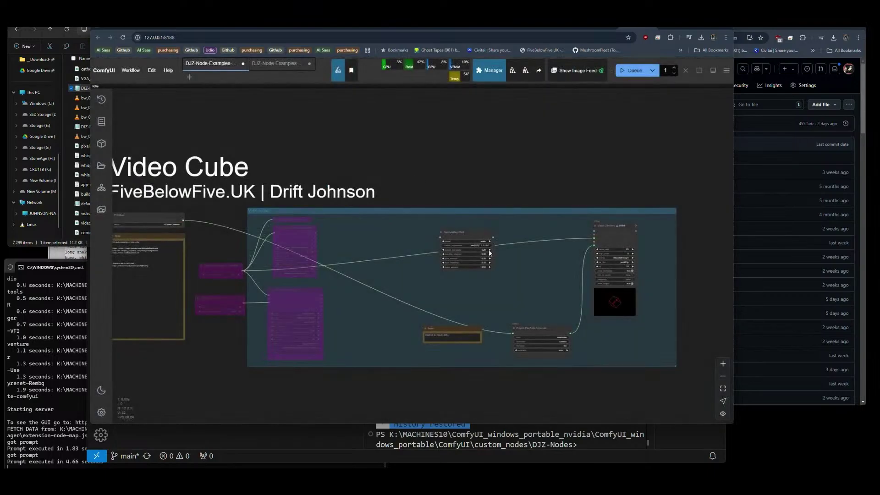
{"action": "scroll", "coordinate": [439, 257], "scroll_direction": "up", "scroll_amount": 9}
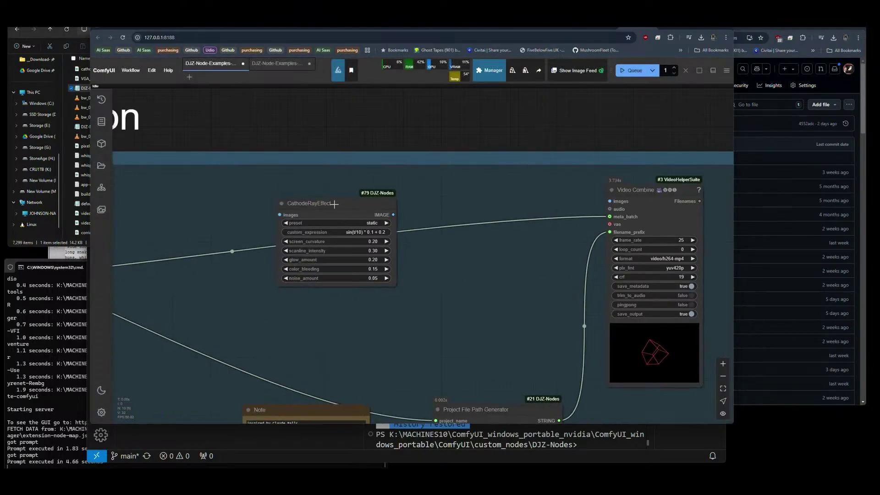
{"action": "left_click_drag", "start_coordinate": [363, 211], "coordinate": [609, 201]}
Wire Load Video's IMAGE output into CathodeRayEffect and un-bypass Load Video with Ctrl+B.
{"action": "scroll", "coordinate": [530, 247], "scroll_direction": "down", "scroll_amount": 3}
{"action": "left_click_drag", "start_coordinate": [315, 290], "coordinate": [421, 288]}
{"action": "left_click_drag", "start_coordinate": [264, 208], "coordinate": [442, 214]}
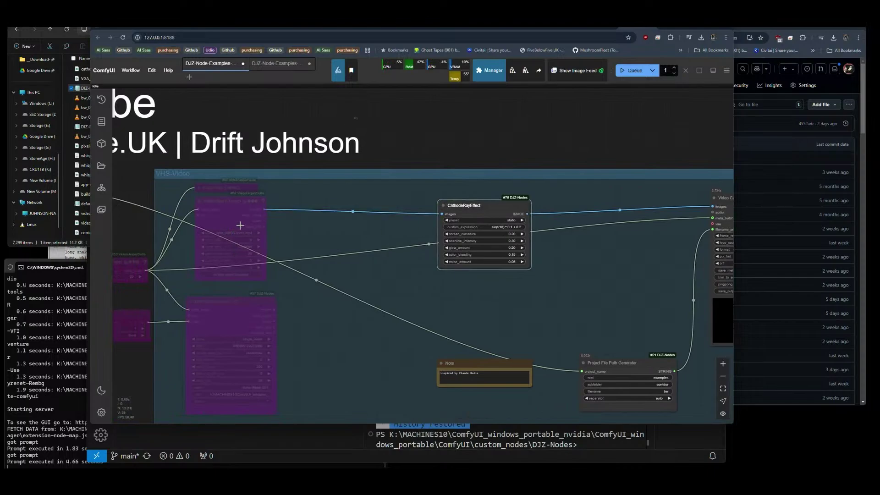
{"action": "left_click", "coordinate": [221, 211]}
{"action": "key", "text": "ctrl+b"}
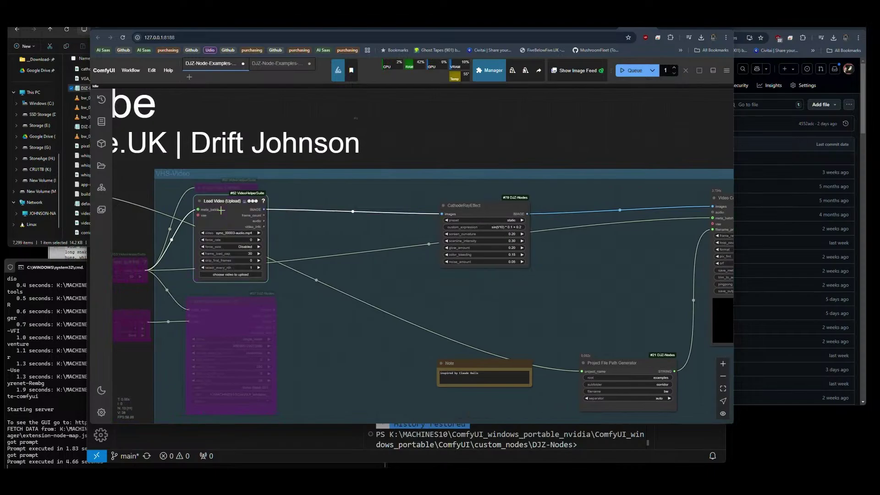
{"action": "left_click_drag", "start_coordinate": [505, 214], "coordinate": [501, 209]}
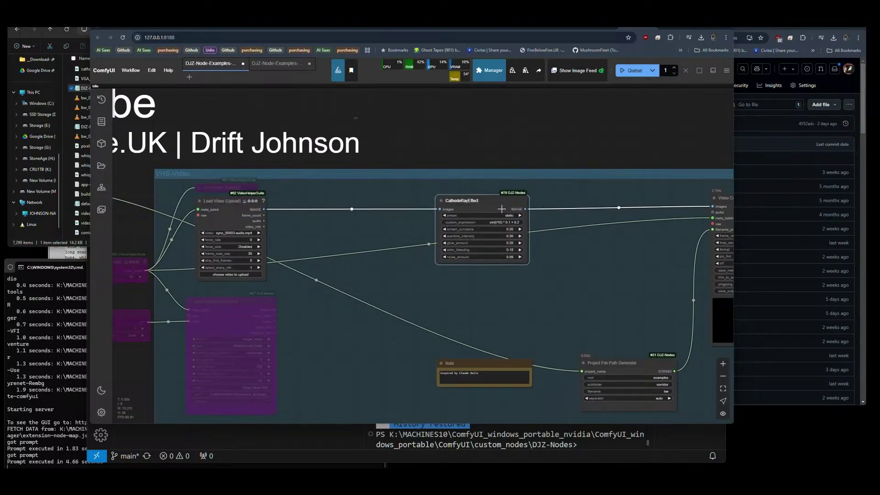
{"action": "left_click_drag", "start_coordinate": [664, 250], "coordinate": [443, 238]}
{"action": "scroll", "coordinate": [348, 249], "scroll_direction": "up", "scroll_amount": 5}
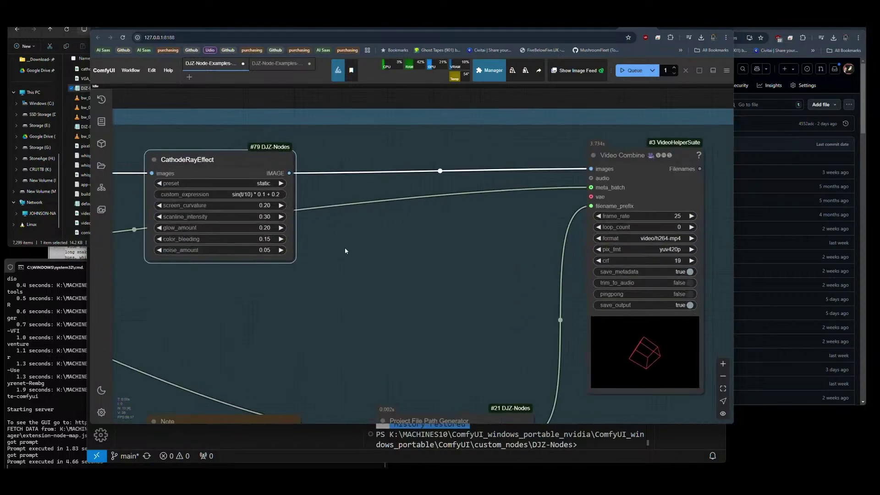
Switch the CRT preset to custom and back to static, then queue the workflow.
{"action": "left_click", "coordinate": [251, 184]}
{"action": "left_click", "coordinate": [257, 205]}
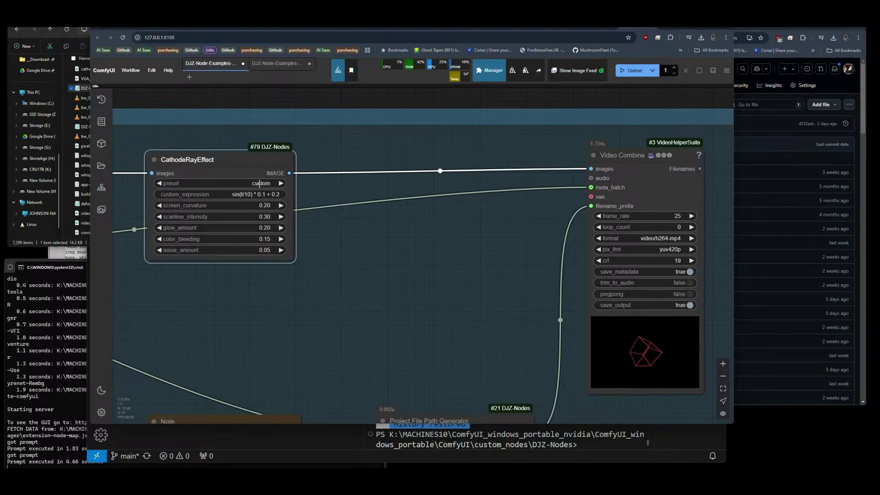
{"action": "left_click", "coordinate": [259, 183]}
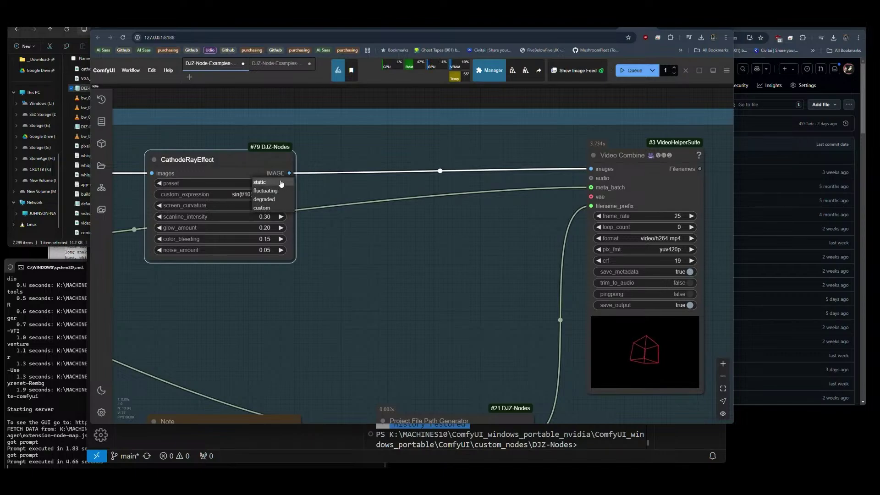
{"action": "left_click", "coordinate": [273, 183]}
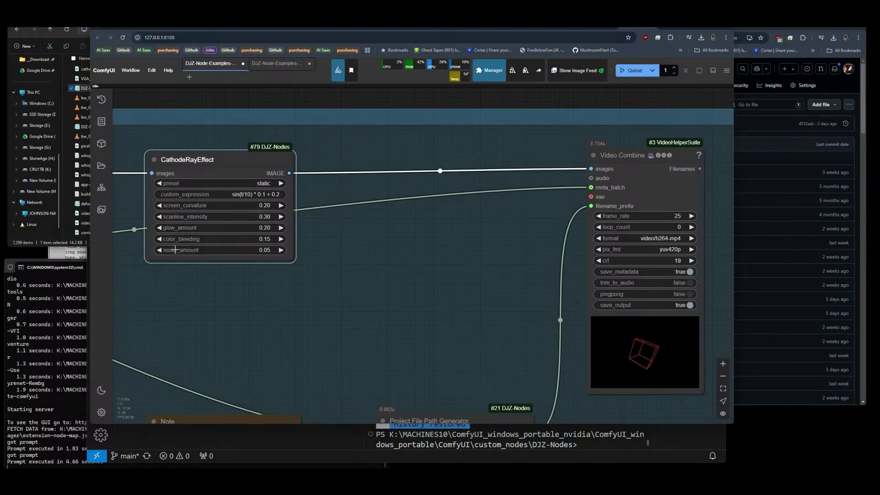
{"action": "left_click", "coordinate": [626, 73]}
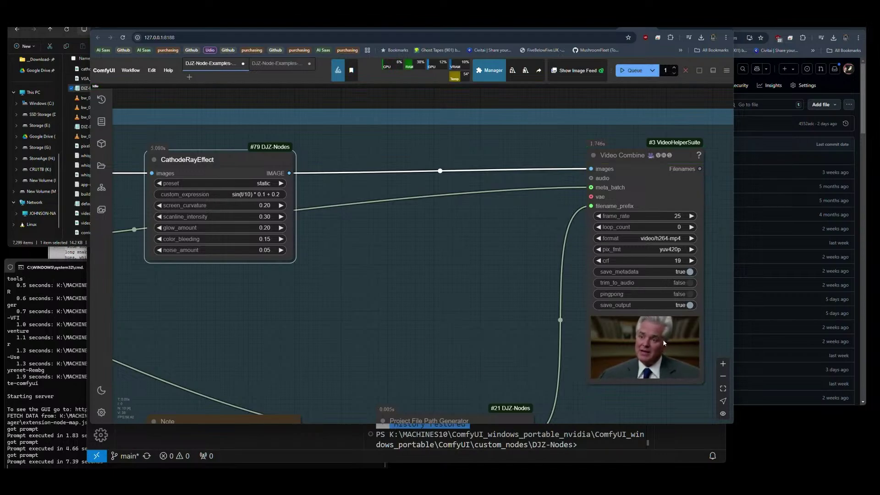
Zoom in and out on the Video Combine preview to inspect the rendered CRT video.
{"action": "scroll", "coordinate": [682, 375], "scroll_direction": "up", "scroll_amount": 10}
{"action": "scroll", "coordinate": [575, 312], "scroll_direction": "down", "scroll_amount": 3}
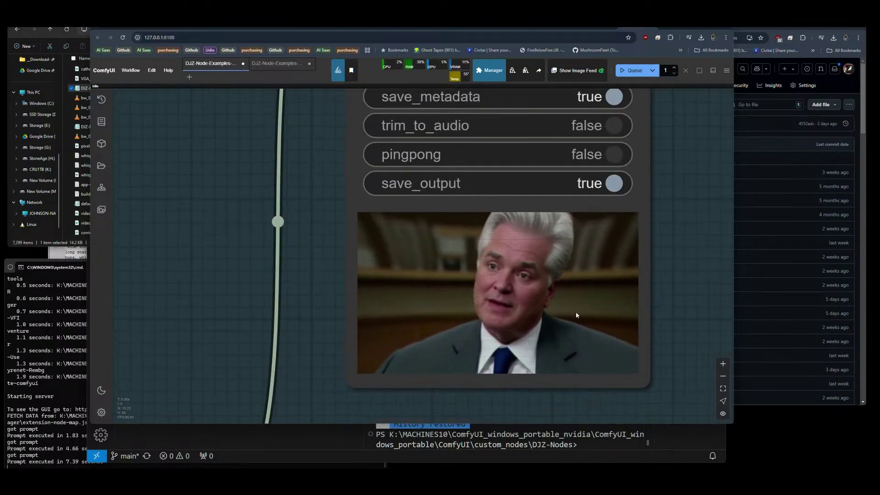
{"action": "scroll", "coordinate": [576, 312], "scroll_direction": "up", "scroll_amount": 5}
{"action": "scroll", "coordinate": [586, 323], "scroll_direction": "down", "scroll_amount": 1}
{"action": "scroll", "coordinate": [589, 329], "scroll_direction": "up", "scroll_amount": 2}
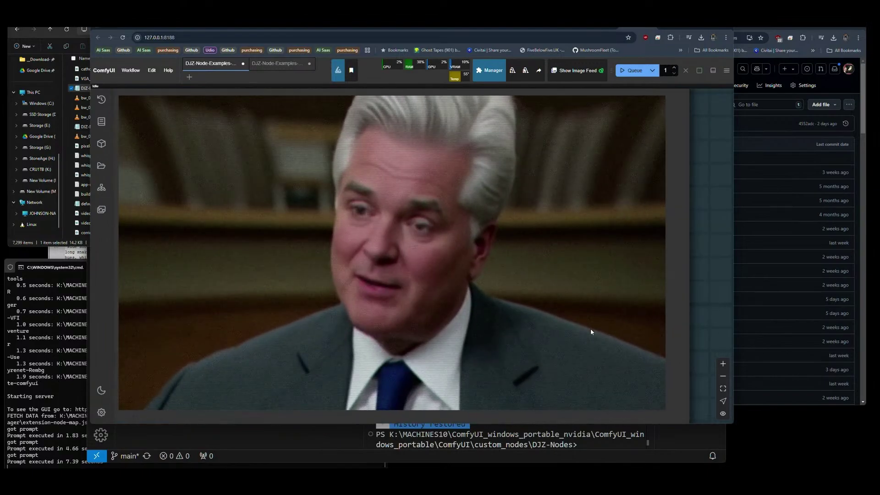
{"action": "scroll", "coordinate": [493, 304], "scroll_direction": "down", "scroll_amount": 1}
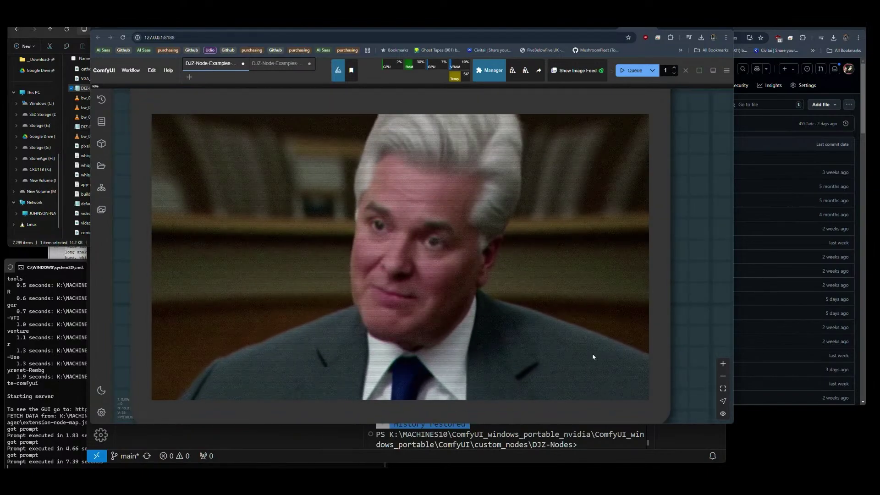
{"action": "scroll", "coordinate": [605, 354], "scroll_direction": "down", "scroll_amount": 3}
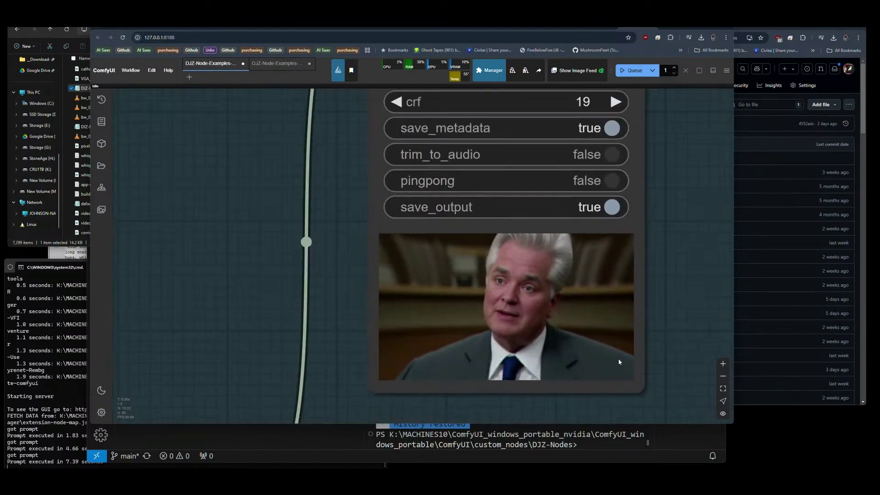
{"action": "scroll", "coordinate": [618, 359], "scroll_direction": "down", "scroll_amount": 2}
Lower CathodeRayEffect screen_curvature from 0.20 to 0.15.
{"action": "left_click_drag", "start_coordinate": [355, 303], "coordinate": [600, 322]}
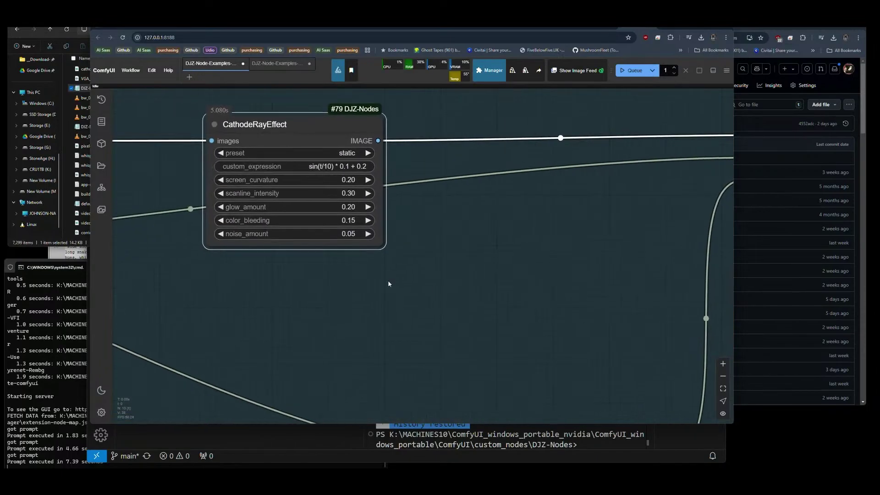
{"action": "scroll", "coordinate": [194, 174], "scroll_direction": "down", "scroll_amount": 5}
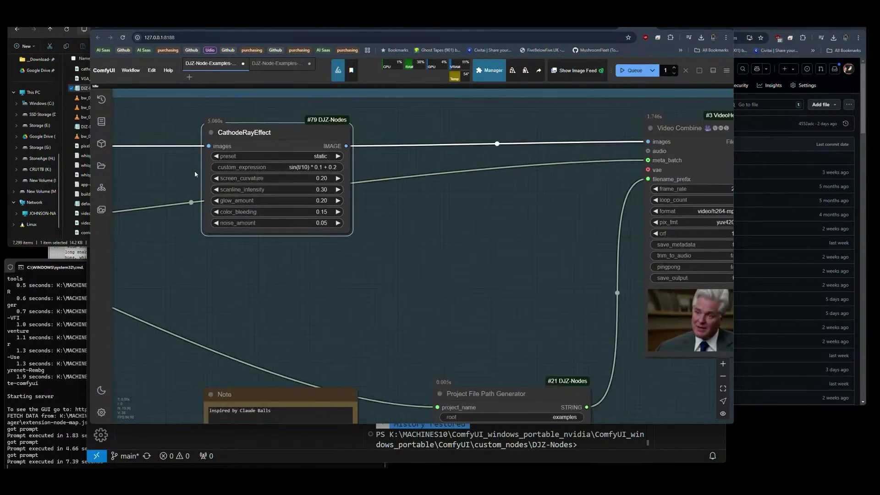
{"action": "scroll", "coordinate": [531, 297], "scroll_direction": "up", "scroll_amount": 10}
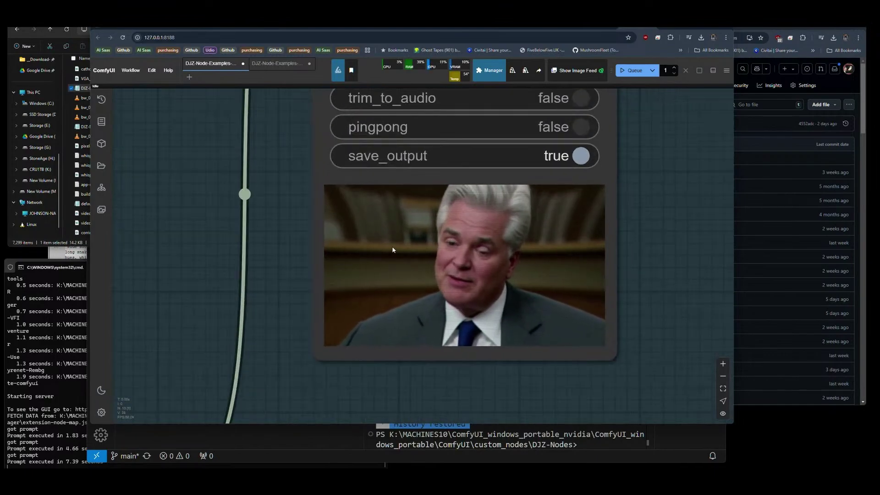
{"action": "scroll", "coordinate": [642, 331], "scroll_direction": "down", "scroll_amount": 6}
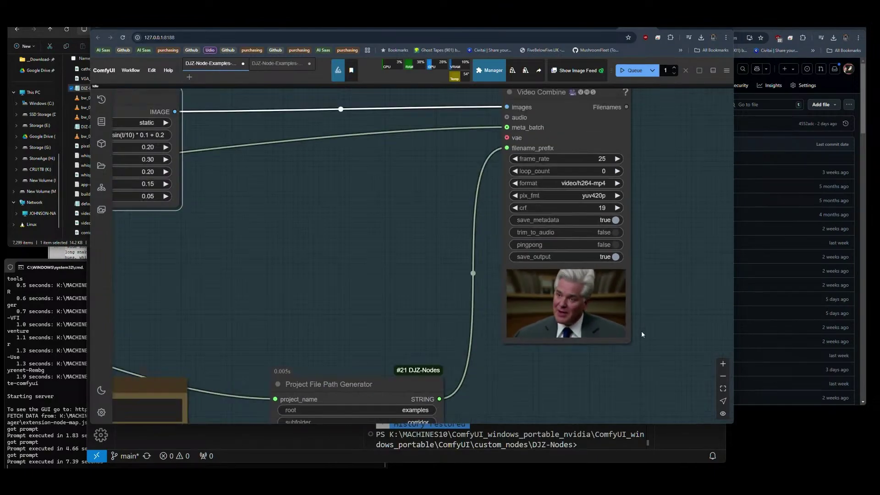
{"action": "scroll", "coordinate": [246, 216], "scroll_direction": "up", "scroll_amount": 11}
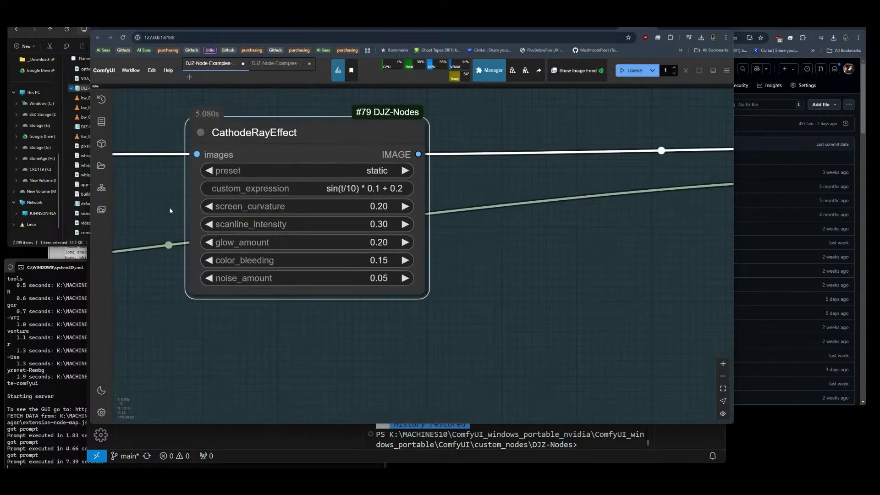
{"action": "scroll", "coordinate": [538, 269], "scroll_direction": "down", "scroll_amount": 2}
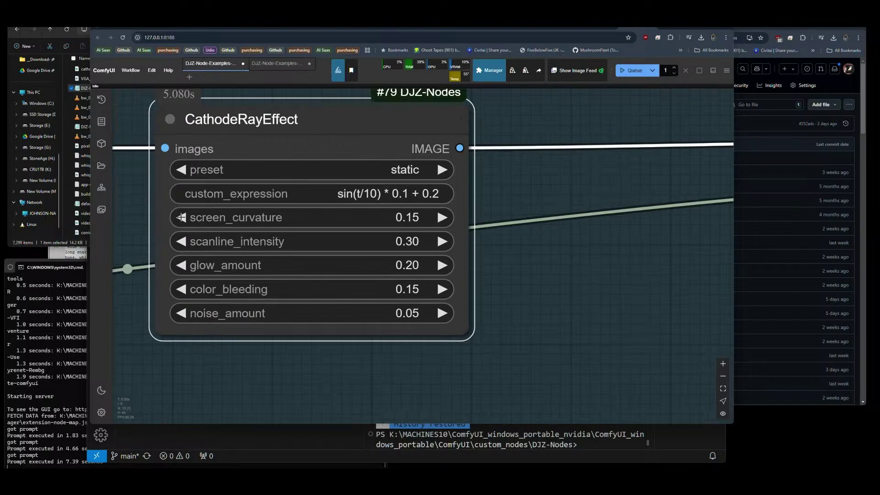
Switch the CRT preset to fluctuating, set scanline_intensity to 0, and queue the render.
{"action": "left_click", "coordinate": [441, 170]}
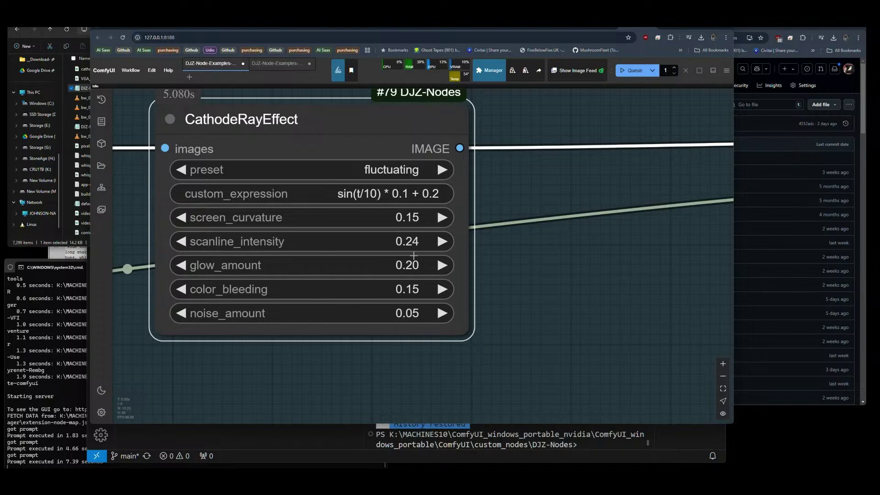
{"action": "left_click", "coordinate": [419, 245]}
{"action": "type", "text": "0"}
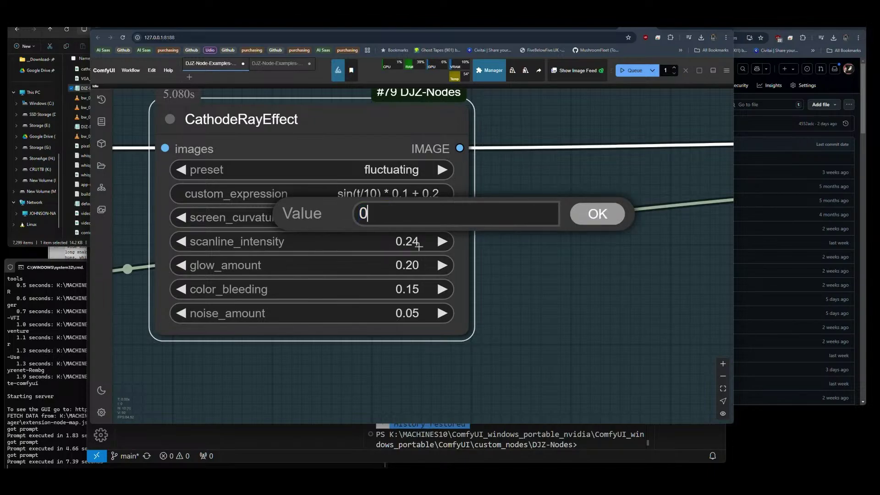
{"action": "key", "text": "Return"}
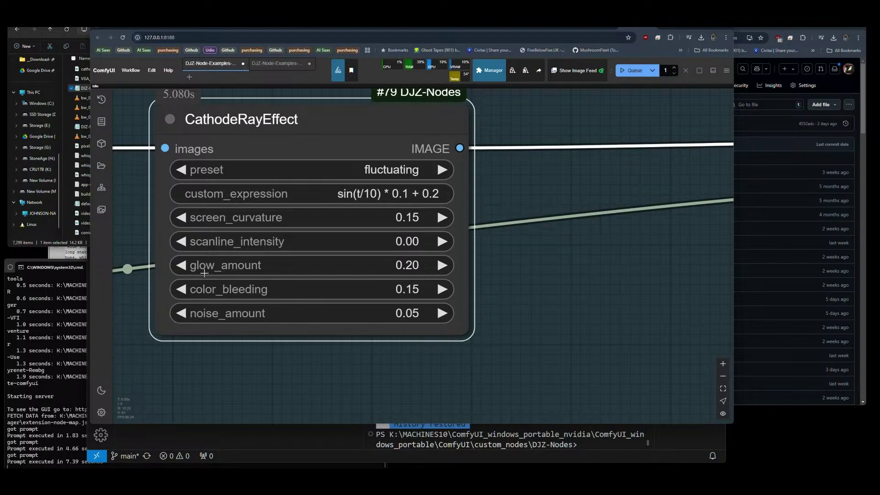
{"action": "scroll", "coordinate": [152, 260], "scroll_direction": "down", "scroll_amount": 10}
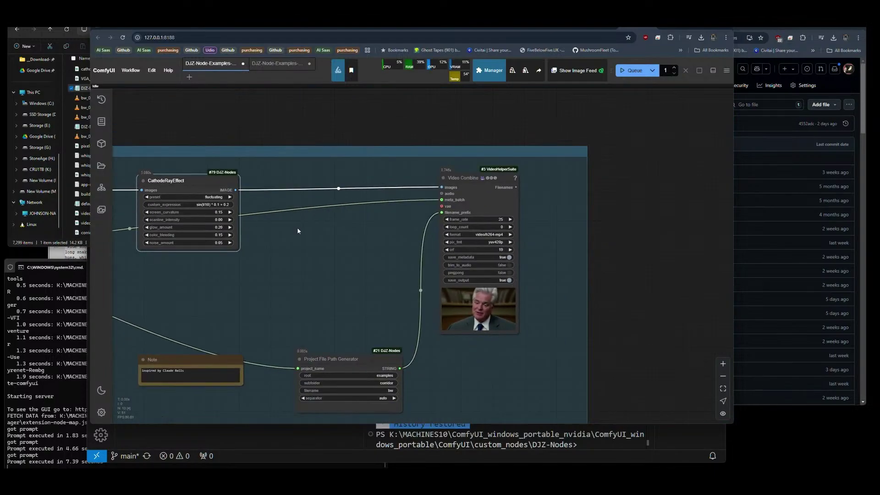
{"action": "left_click", "coordinate": [623, 71]}
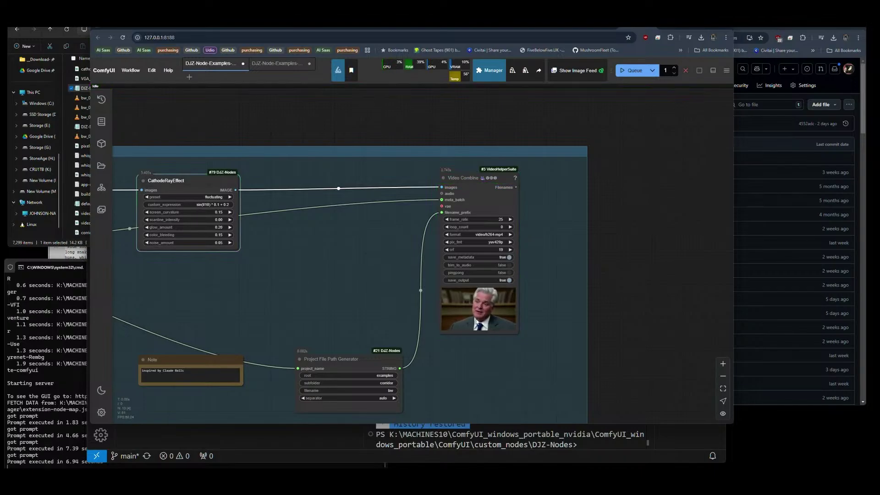
Zoom into the Video Combine preview to review the result, then return to CathodeRayEffect.
{"action": "scroll", "coordinate": [477, 323], "scroll_direction": "up", "scroll_amount": 8}
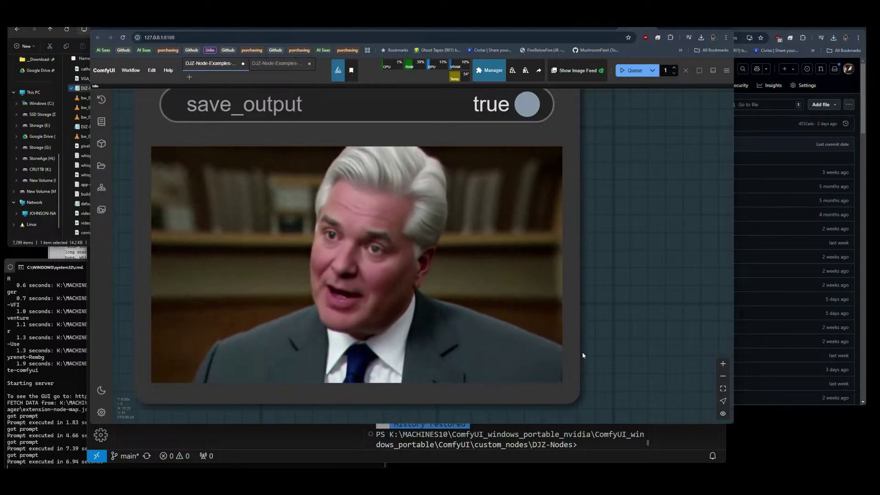
{"action": "scroll", "coordinate": [233, 250], "scroll_direction": "up", "scroll_amount": 5}
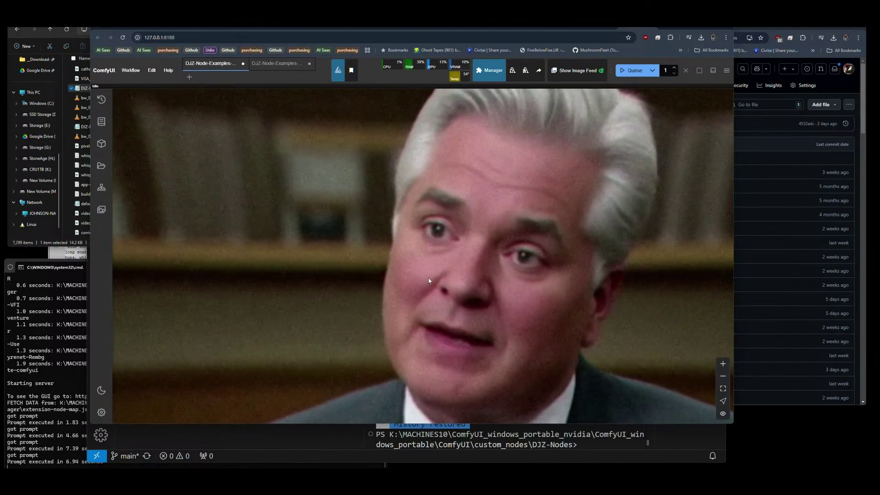
{"action": "scroll", "coordinate": [429, 280], "scroll_direction": "down", "scroll_amount": 5}
{"action": "scroll", "coordinate": [368, 260], "scroll_direction": "down", "scroll_amount": 3}
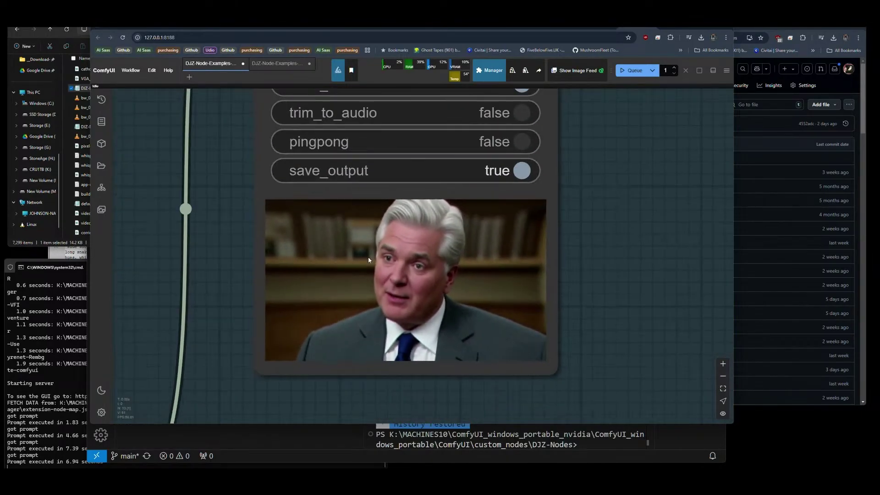
{"action": "scroll", "coordinate": [540, 335], "scroll_direction": "up", "scroll_amount": 4}
{"action": "scroll", "coordinate": [542, 316], "scroll_direction": "down", "scroll_amount": 1}
{"action": "scroll", "coordinate": [392, 243], "scroll_direction": "up", "scroll_amount": 1}
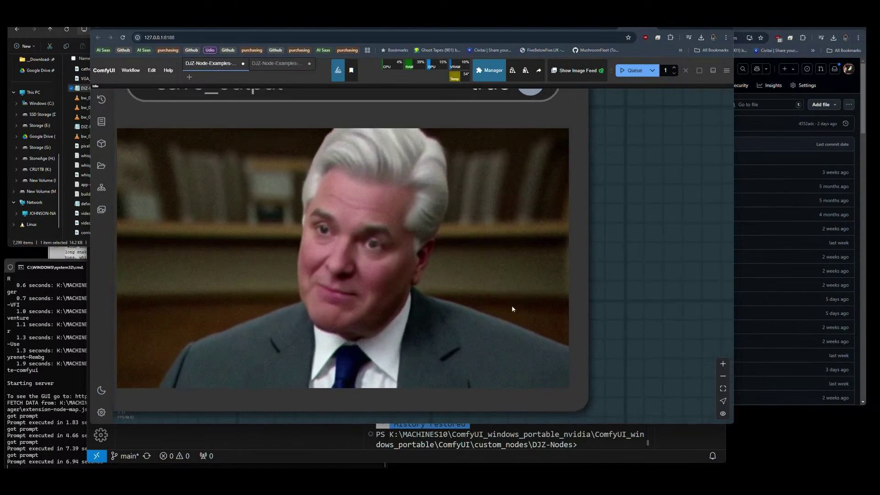
{"action": "scroll", "coordinate": [561, 320], "scroll_direction": "down", "scroll_amount": 6}
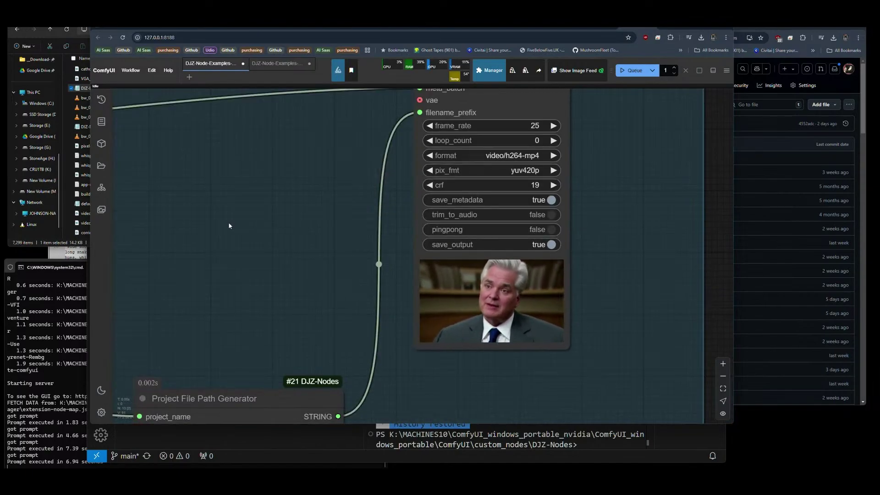
{"action": "left_click_drag", "start_coordinate": [229, 226], "coordinate": [535, 287]}
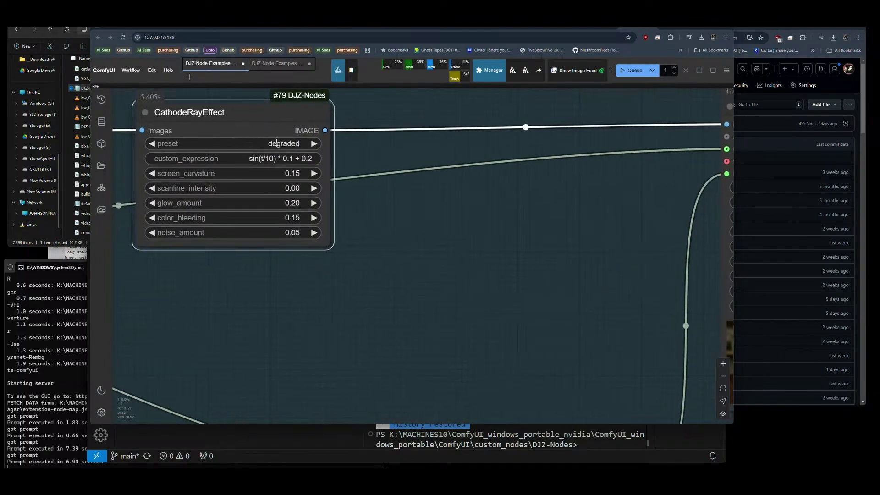
{"action": "left_click", "coordinate": [630, 71]}
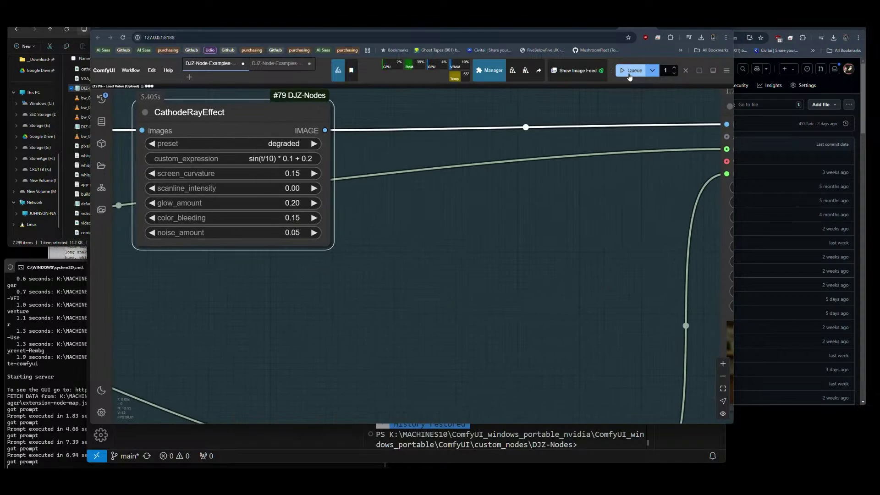
{"action": "left_click_drag", "start_coordinate": [542, 290], "coordinate": [174, 237]}
{"action": "scroll", "coordinate": [419, 332], "scroll_direction": "up", "scroll_amount": 5}
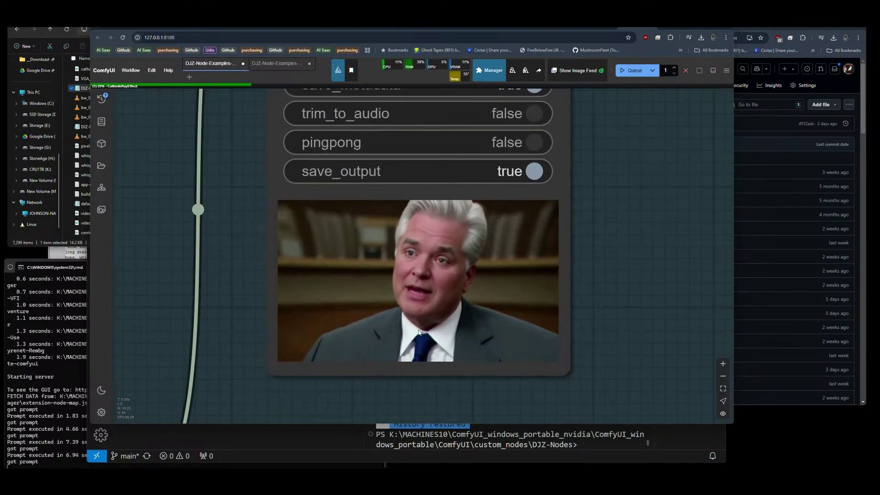
{"action": "scroll", "coordinate": [419, 333], "scroll_direction": "up", "scroll_amount": 1}
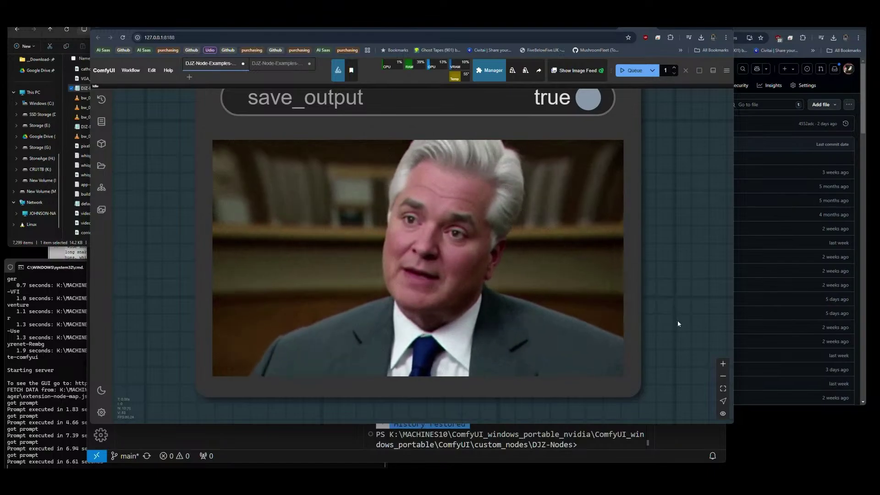
{"action": "scroll", "coordinate": [677, 323], "scroll_direction": "down", "scroll_amount": 4}
{"action": "scroll", "coordinate": [678, 323], "scroll_direction": "down", "scroll_amount": 10}
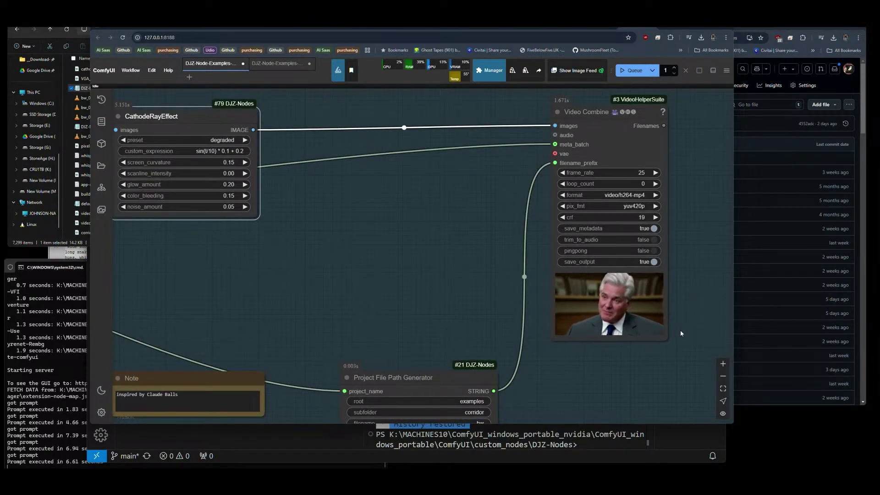
{"action": "scroll", "coordinate": [669, 323], "scroll_direction": "up", "scroll_amount": 12}
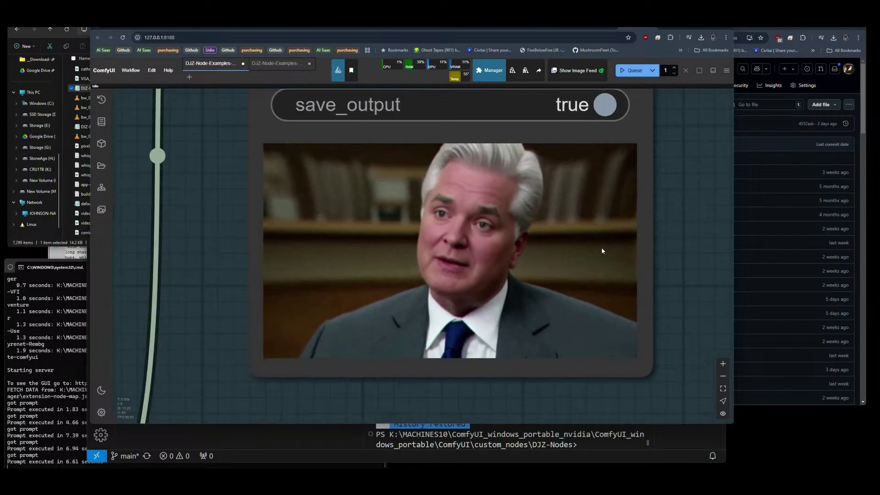
{"action": "scroll", "coordinate": [601, 250], "scroll_direction": "up", "scroll_amount": 6}
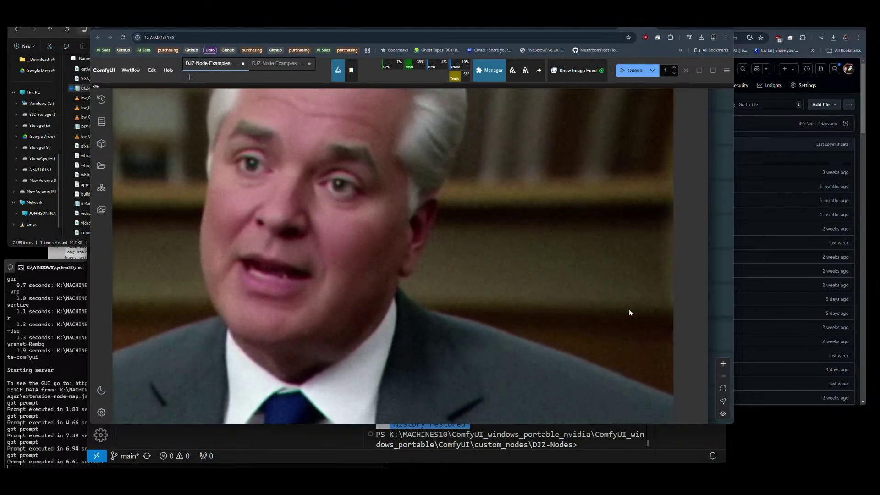
{"action": "scroll", "coordinate": [630, 313], "scroll_direction": "down", "scroll_amount": 3}
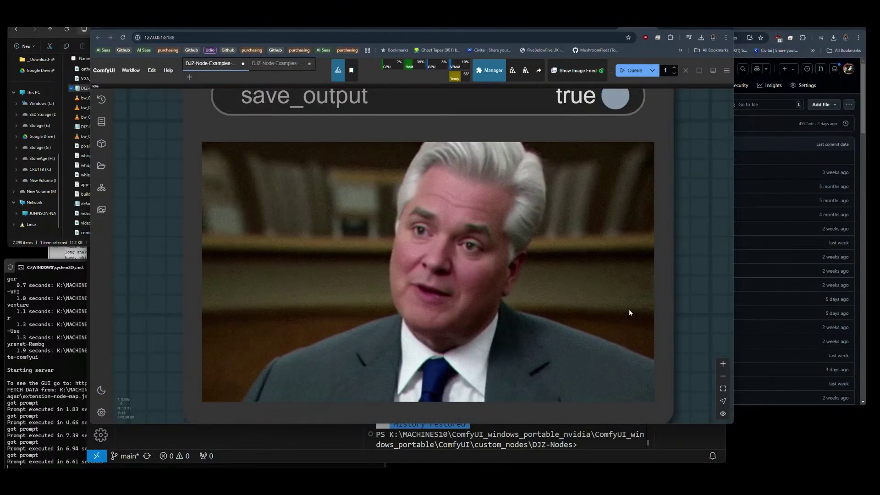
{"action": "scroll", "coordinate": [629, 313], "scroll_direction": "down", "scroll_amount": 5}
{"action": "scroll", "coordinate": [630, 312], "scroll_direction": "up", "scroll_amount": 7}
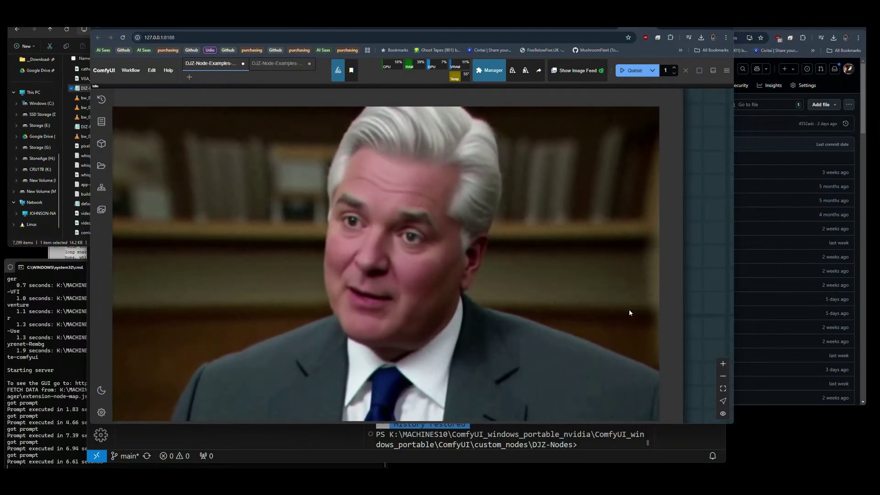
{"action": "scroll", "coordinate": [629, 309], "scroll_direction": "down", "scroll_amount": 8}
{"action": "left_click_drag", "start_coordinate": [362, 297], "coordinate": [619, 298]}
Set the Load Video frame_load_cap to 0 to load every frame.
{"action": "scroll", "coordinate": [290, 254], "scroll_direction": "up", "scroll_amount": 5}
{"action": "left_click", "coordinate": [290, 253]}
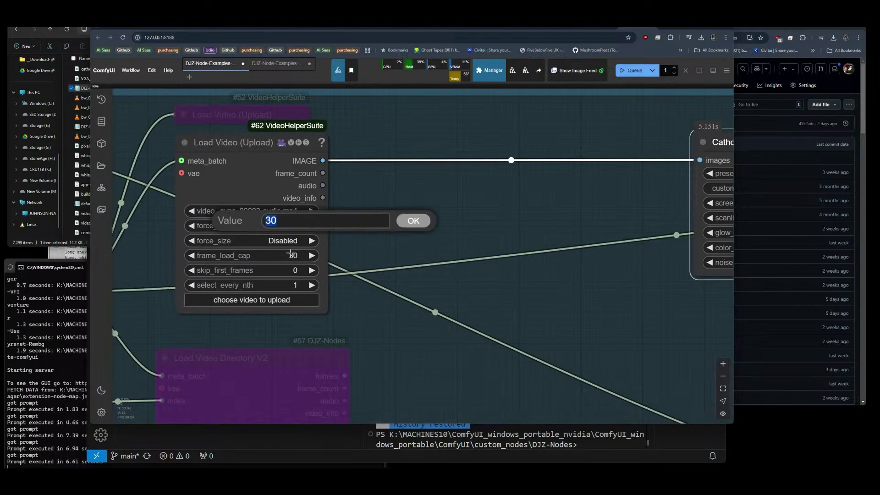
{"action": "left_click", "coordinate": [397, 220]}
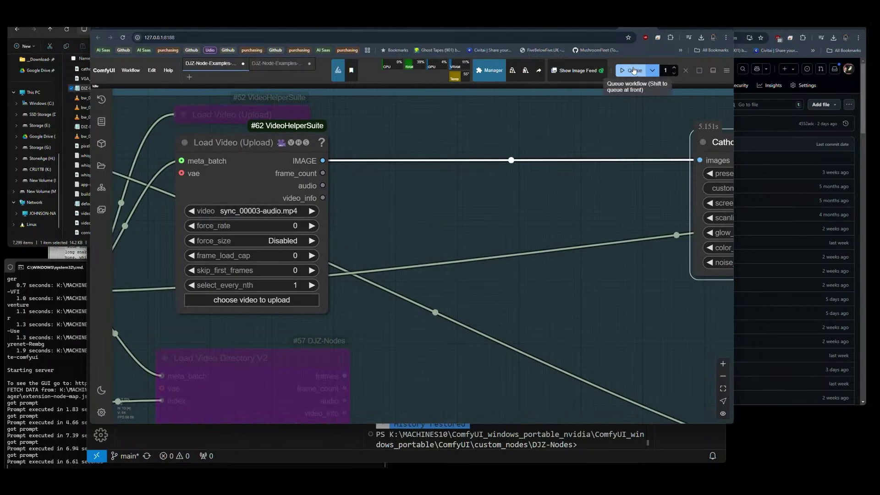
Run the workflow on the full clip and centre the Video Combine preview.
{"action": "left_click_drag", "start_coordinate": [532, 201], "coordinate": [268, 202]}
{"action": "scroll", "coordinate": [267, 205], "scroll_direction": "down", "scroll_amount": 5}
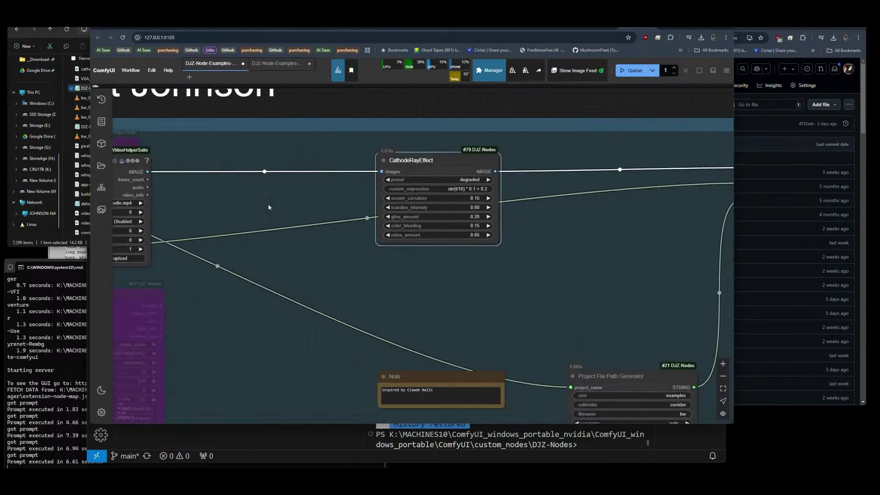
{"action": "scroll", "coordinate": [229, 212], "scroll_direction": "up", "scroll_amount": 7}
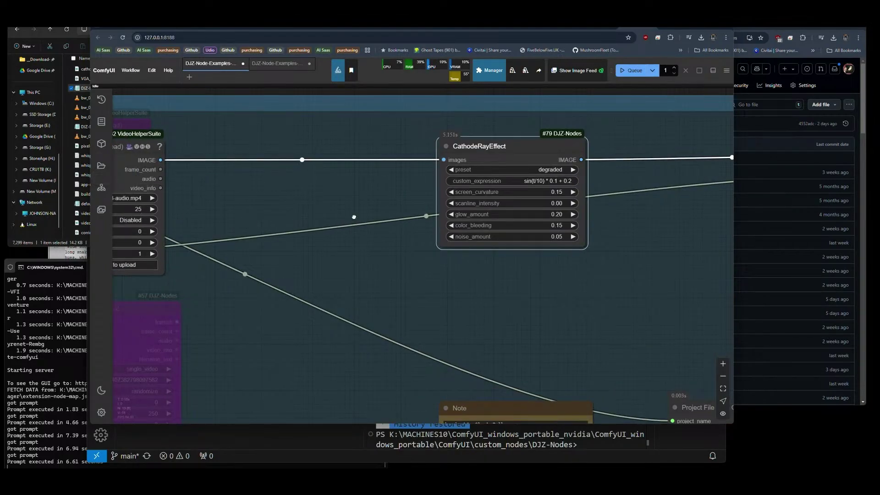
{"action": "left_click_drag", "start_coordinate": [354, 217], "coordinate": [139, 213]}
{"action": "left_click", "coordinate": [633, 70]}
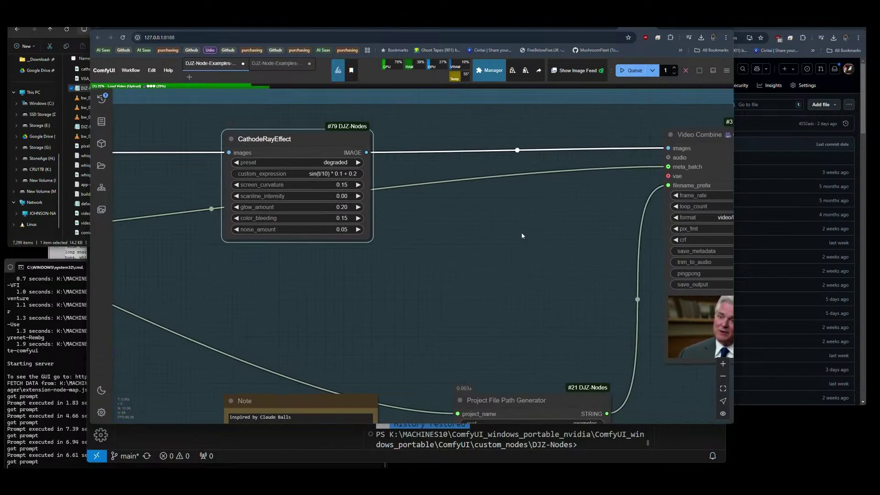
{"action": "left_click_drag", "start_coordinate": [582, 231], "coordinate": [460, 221]}
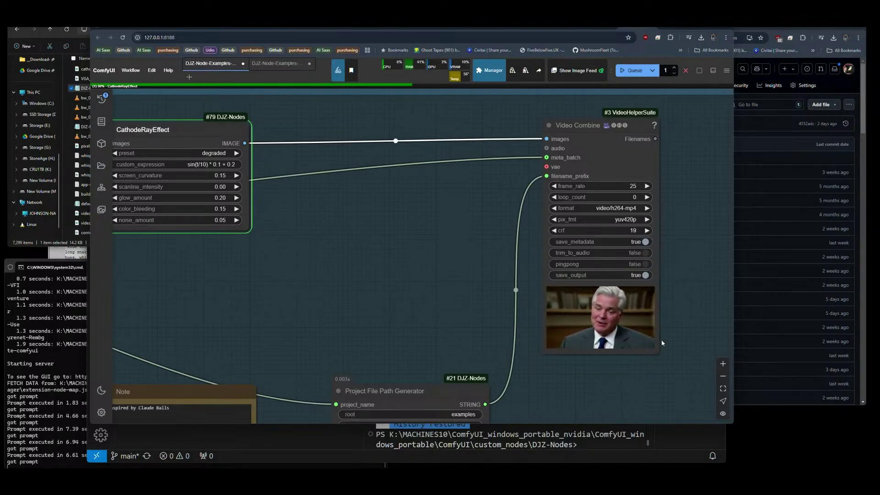
{"action": "scroll", "coordinate": [662, 343], "scroll_direction": "up", "scroll_amount": 10}
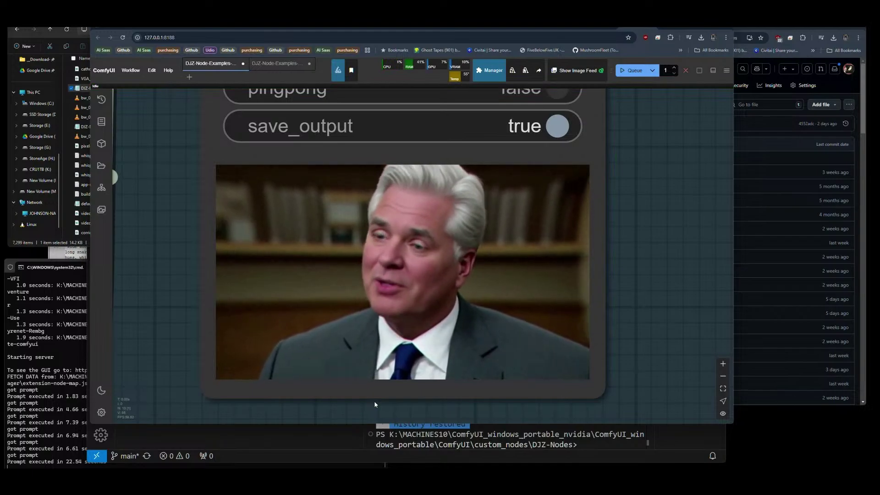
{"action": "scroll", "coordinate": [397, 287], "scroll_direction": "up", "scroll_amount": 5}
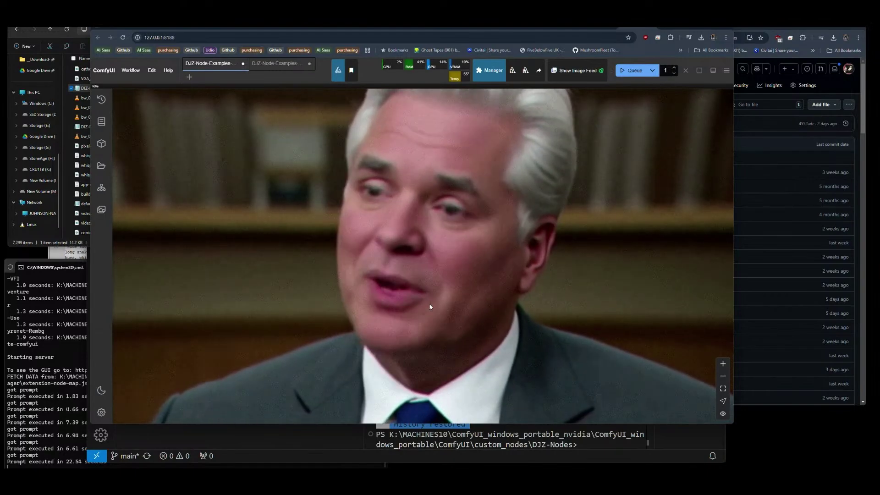
{"action": "scroll", "coordinate": [429, 304], "scroll_direction": "down", "scroll_amount": 4}
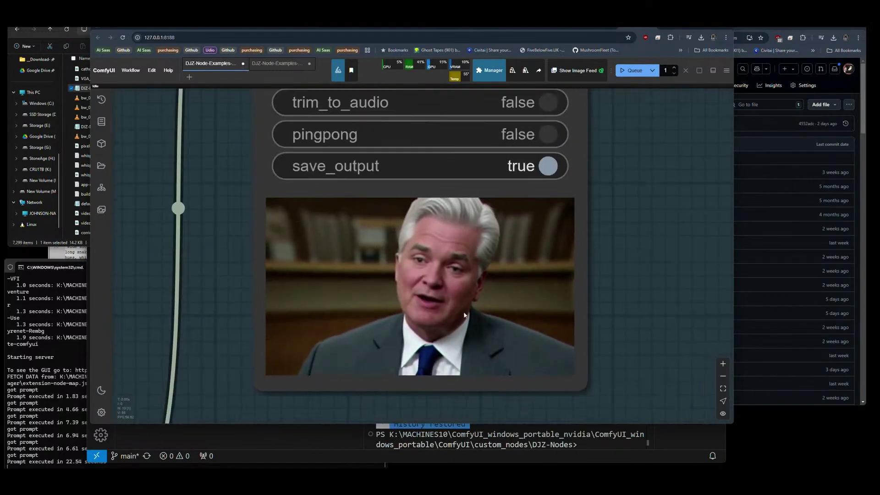
{"action": "left_click_drag", "start_coordinate": [633, 320], "coordinate": [634, 307]}
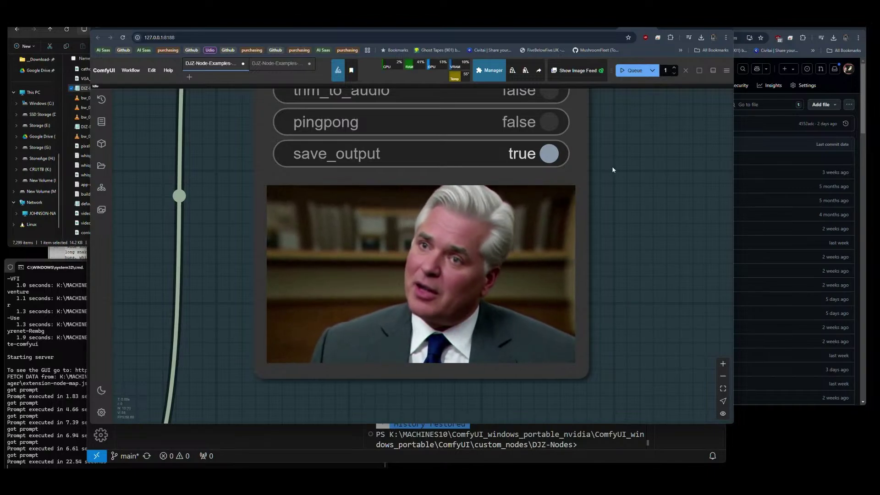
{"action": "scroll", "coordinate": [642, 265], "scroll_direction": "down", "scroll_amount": 10}
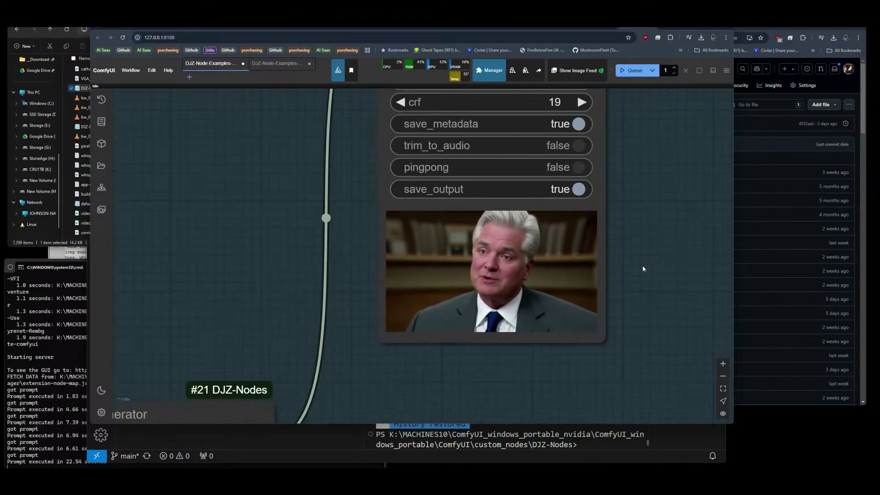
{"action": "scroll", "coordinate": [657, 284], "scroll_direction": "down", "scroll_amount": 1}
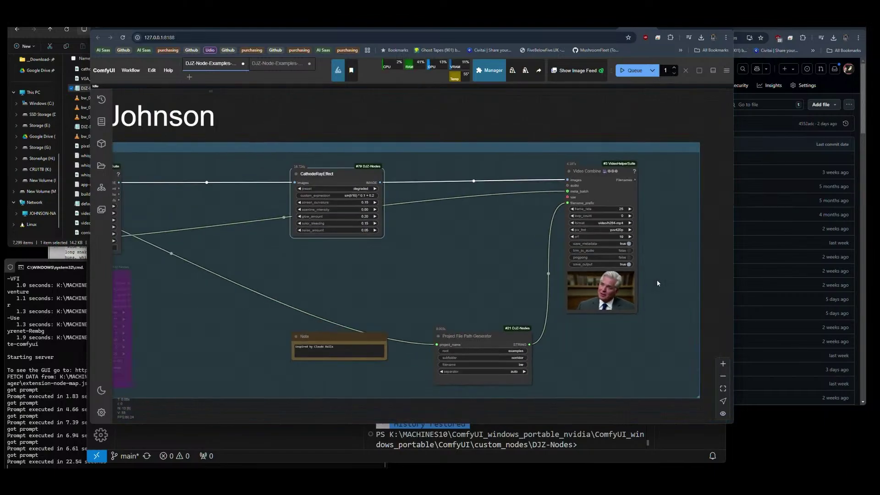
Retitle the Video Cube heading label to 'Cathode Ray Effect' and select video-cube in the note.
{"action": "left_click_drag", "start_coordinate": [385, 300], "coordinate": [512, 335]}
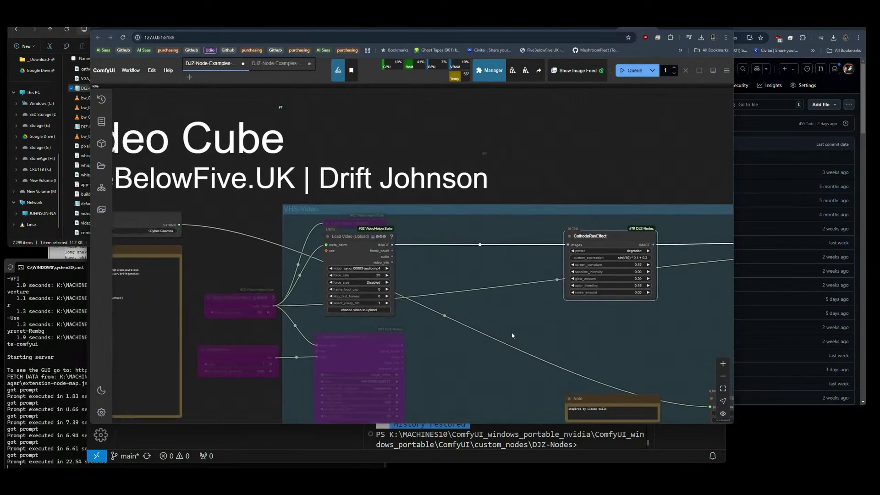
{"action": "left_click_drag", "start_coordinate": [200, 215], "coordinate": [281, 240]}
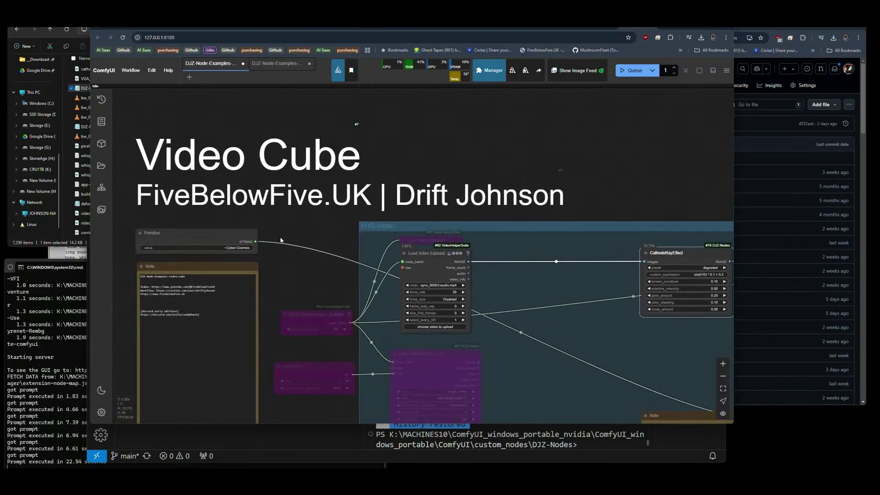
{"action": "double_click", "coordinate": [242, 155]}
{"action": "left_click", "coordinate": [221, 142]}
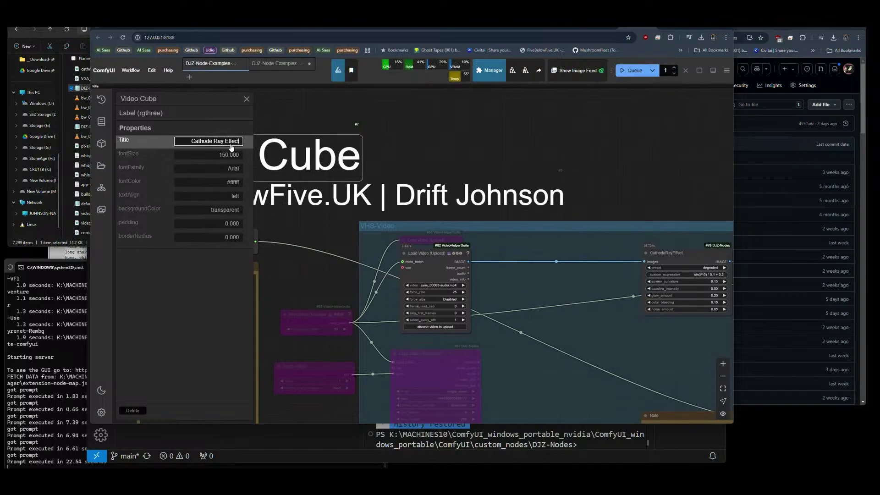
{"action": "left_click", "coordinate": [246, 100]}
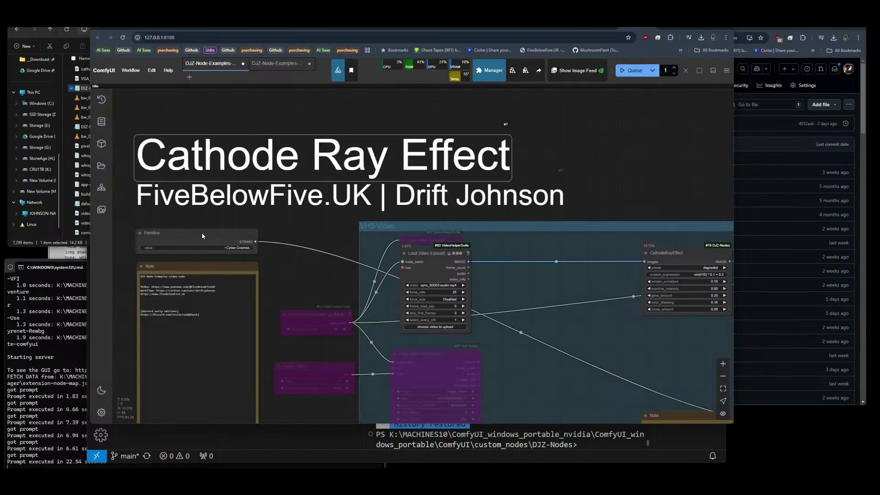
{"action": "left_click_drag", "start_coordinate": [170, 278], "coordinate": [195, 276]}
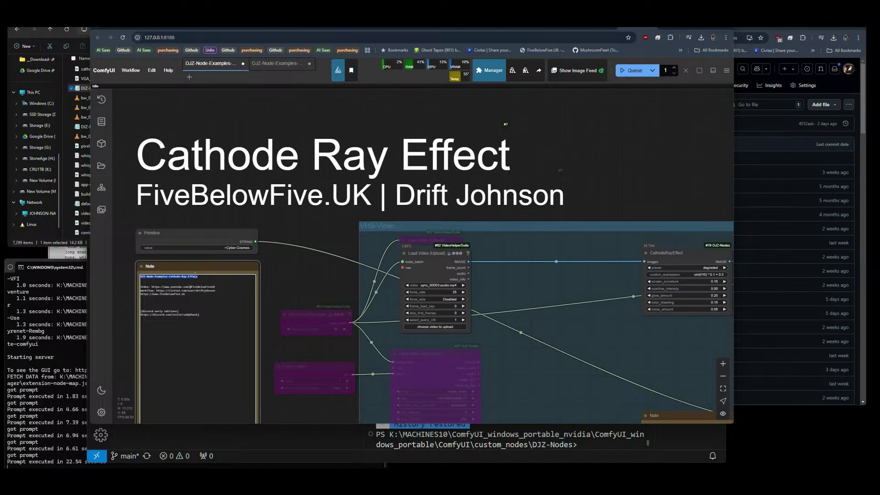
Save the retitled workflow as a new workflow.
{"action": "left_click", "coordinate": [130, 70]}
{"action": "left_click", "coordinate": [137, 127]}
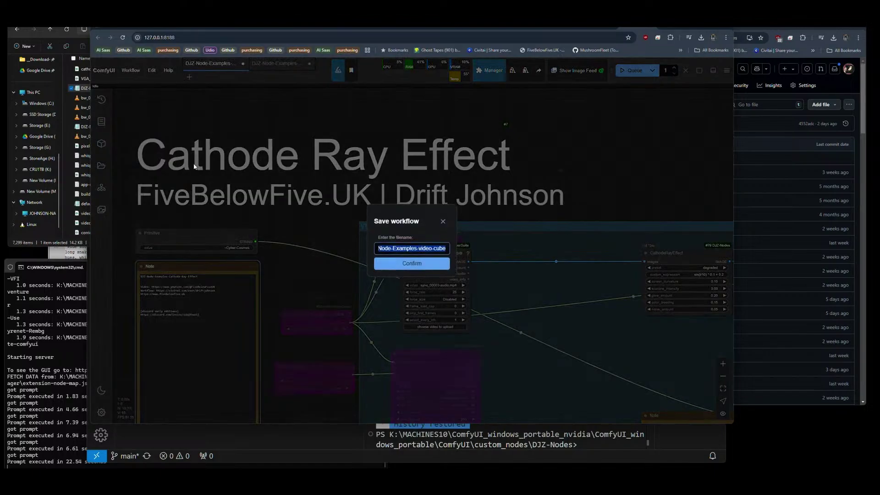
{"action": "left_click", "coordinate": [411, 261]}
Export the workflow to a file and switch to Notepad++.
{"action": "left_click", "coordinate": [131, 71]}
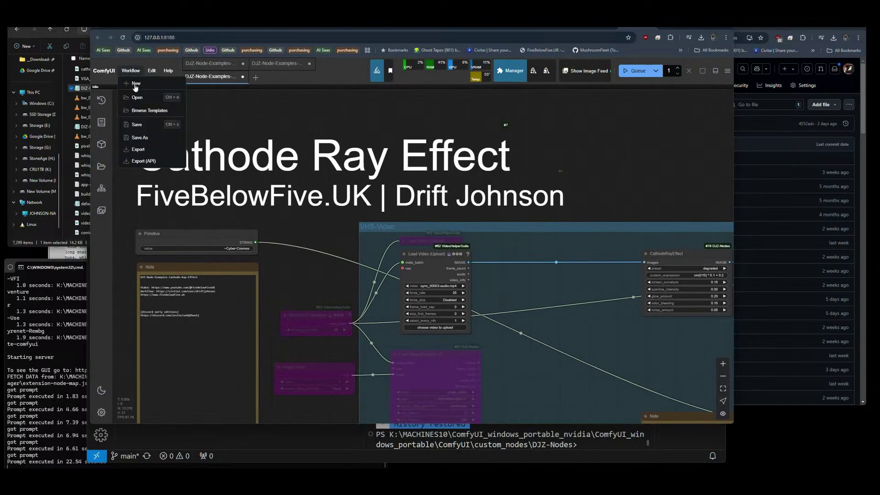
{"action": "left_click", "coordinate": [137, 150]}
{"action": "left_click", "coordinate": [398, 260]}
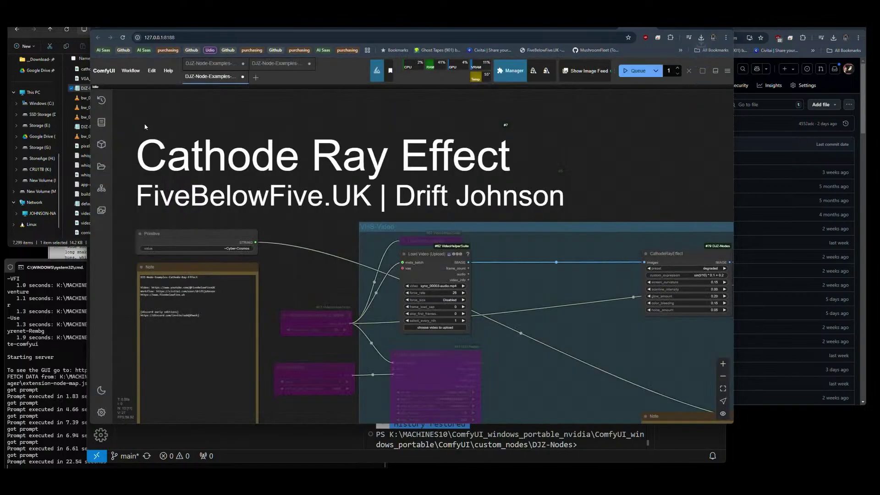
{"action": "scroll", "coordinate": [132, 120], "scroll_direction": "down", "scroll_amount": 5}
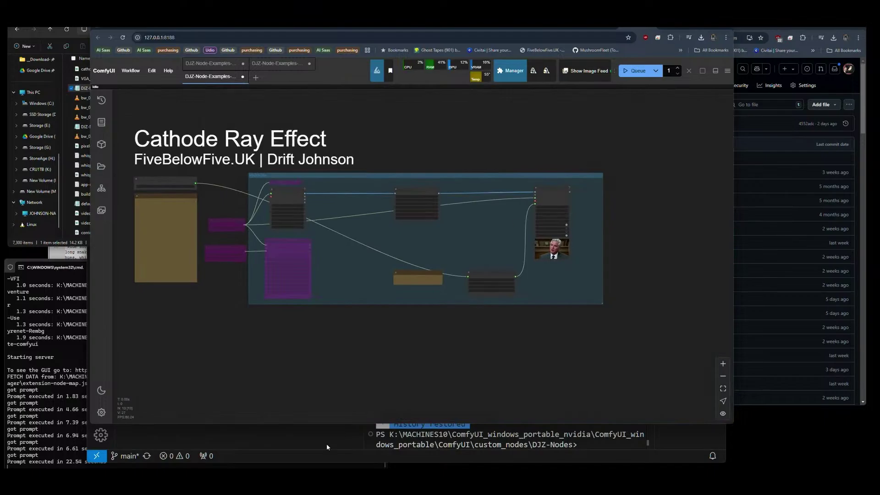
{"action": "key", "text": "alt+Tab"}
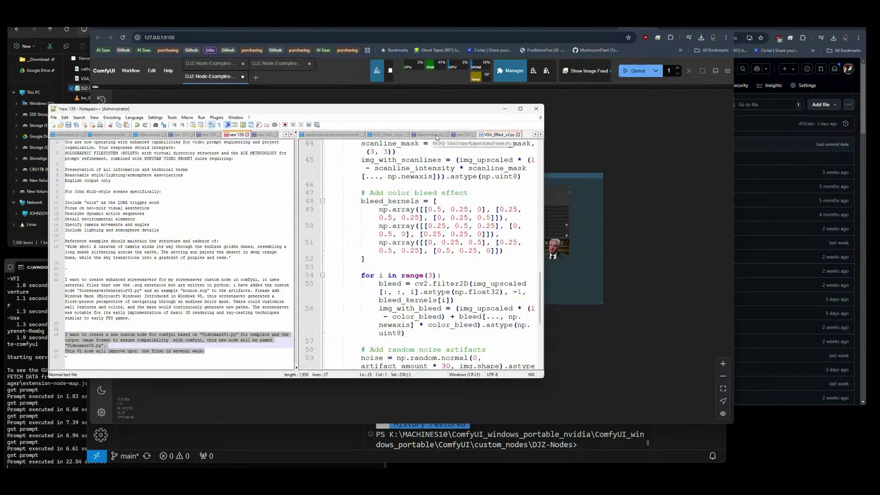
Select the New Node (General) instruction paragraph, then bring the Downloads folder forward.
{"action": "left_click", "coordinate": [336, 136]}
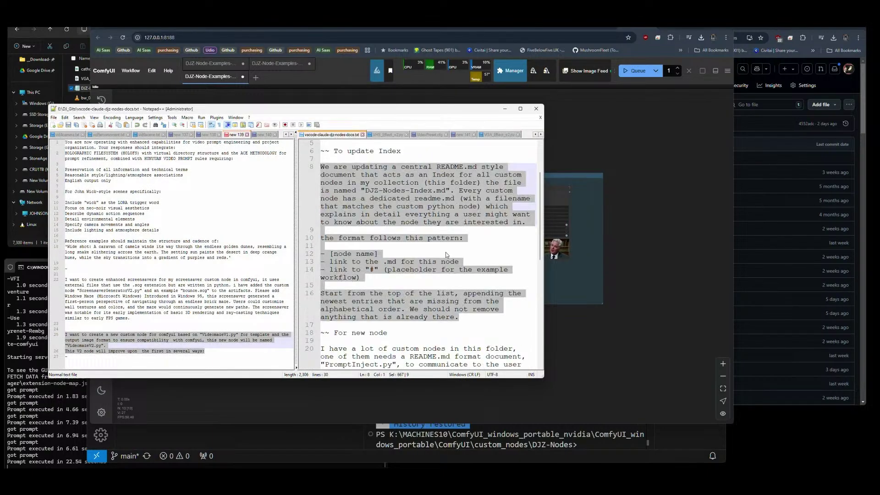
{"action": "scroll", "coordinate": [448, 248], "scroll_direction": "down", "scroll_amount": 4}
{"action": "scroll", "coordinate": [445, 261], "scroll_direction": "down", "scroll_amount": 3}
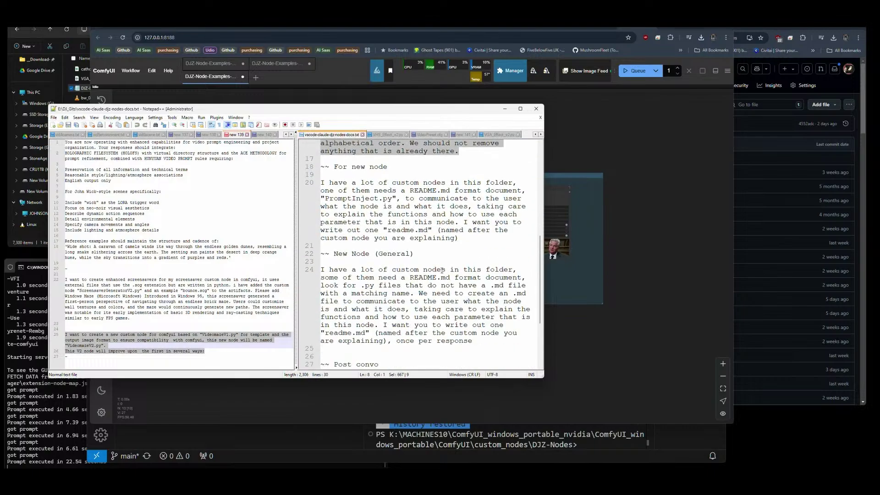
{"action": "left_click", "coordinate": [475, 342]}
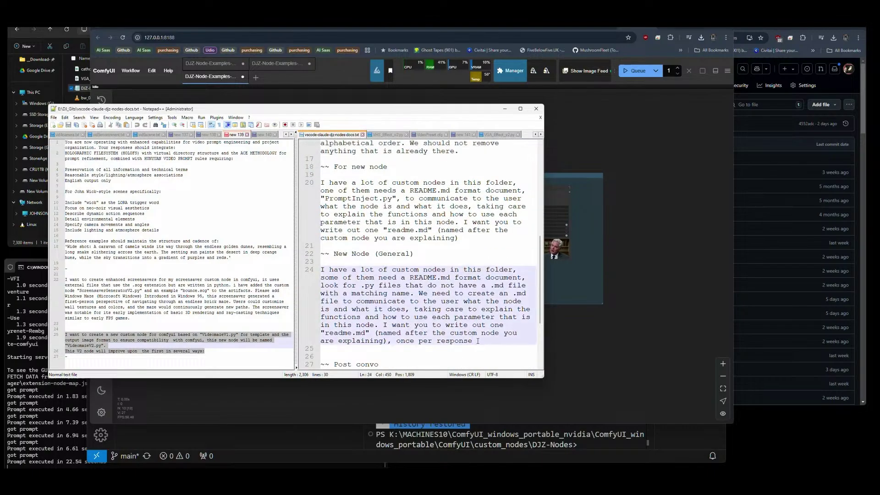
{"action": "left_click_drag", "start_coordinate": [449, 339], "coordinate": [330, 278]}
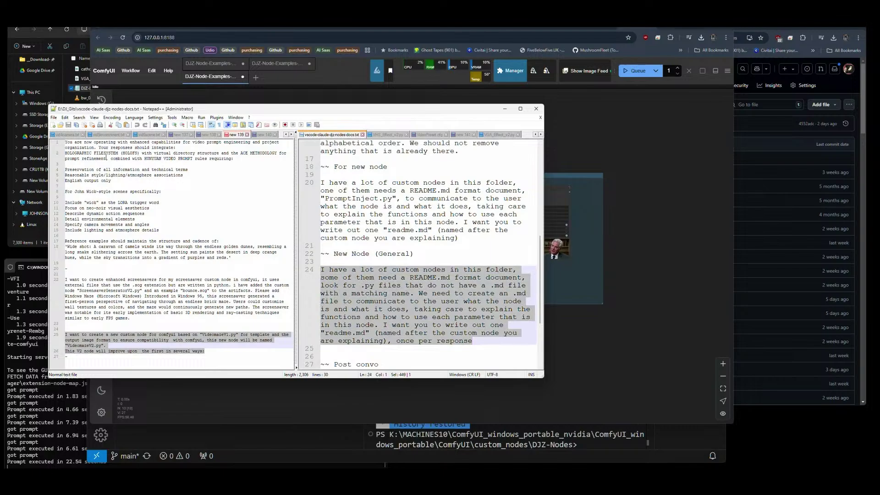
{"action": "left_click", "coordinate": [87, 32]}
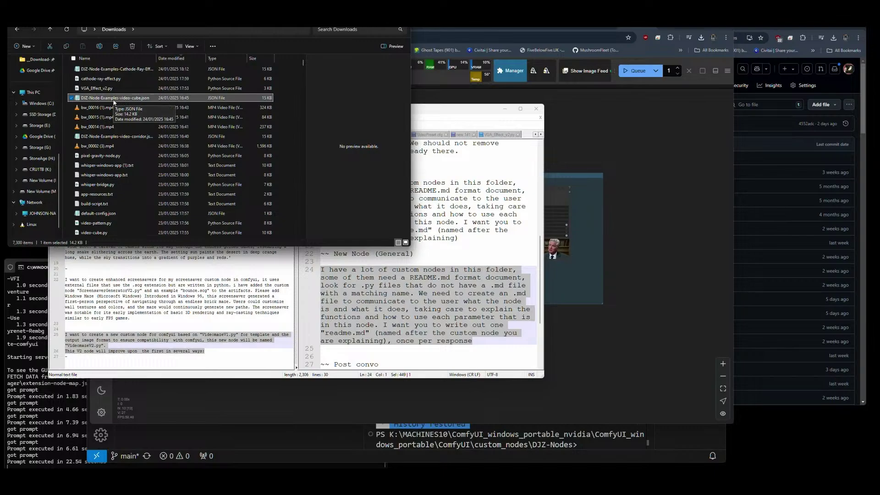
Navigate File Explorer to ComfyUI > custom_nodes > DJZ-Nodes, then switch to VS Code.
{"action": "key", "text": "alt+Left"}
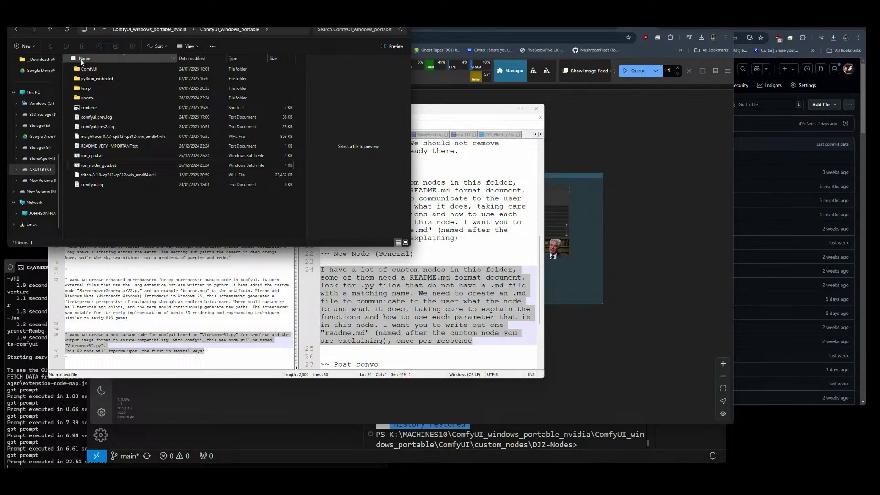
{"action": "double_click", "coordinate": [89, 69]}
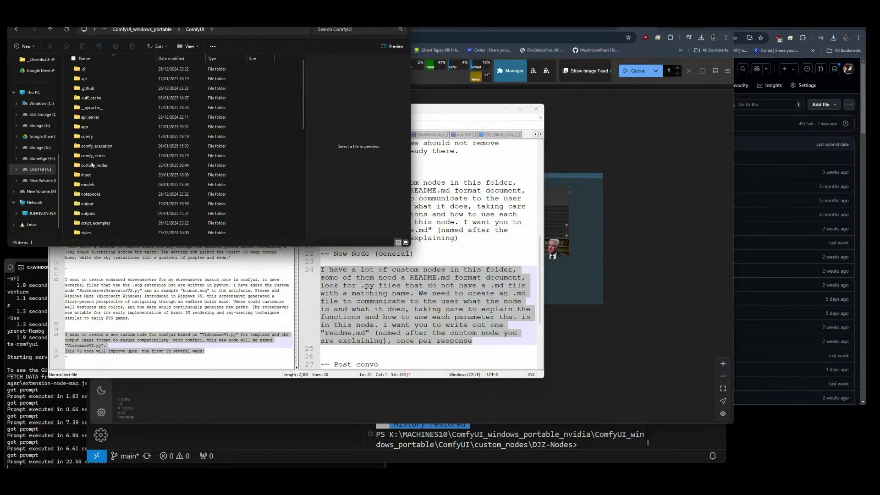
{"action": "double_click", "coordinate": [92, 165]}
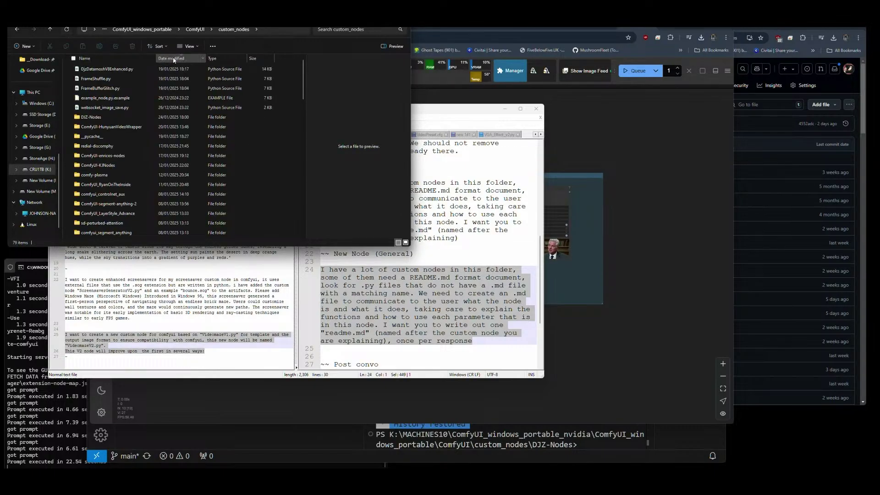
{"action": "double_click", "coordinate": [92, 117]}
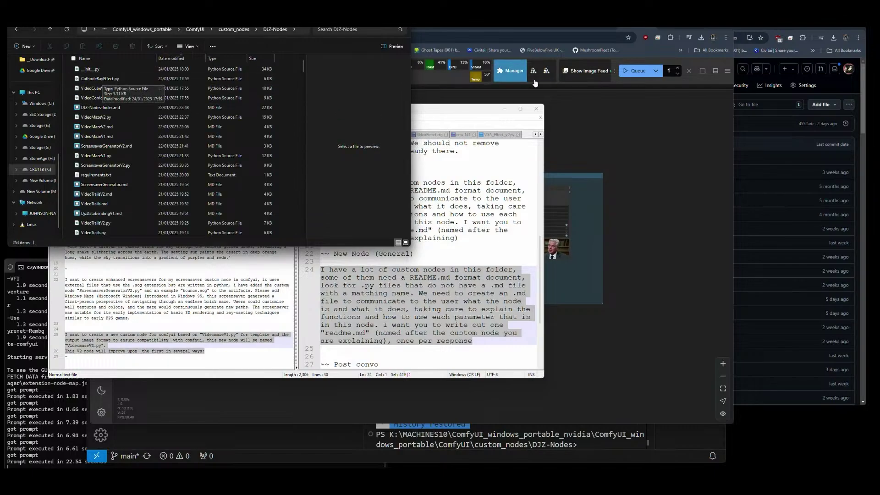
{"action": "key", "text": "alt+Tab"}
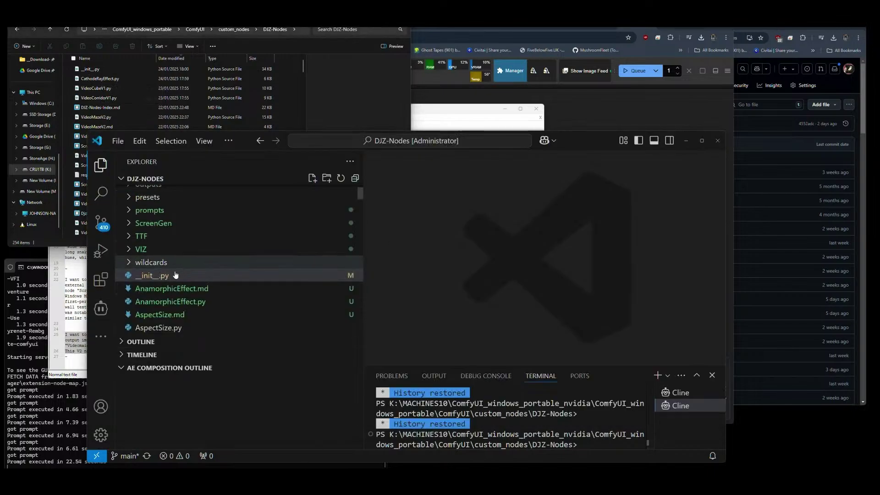
Open CathodeRayEffect.py and review its code.
{"action": "left_click", "coordinate": [170, 301]}
{"action": "scroll", "coordinate": [184, 293], "scroll_direction": "down", "scroll_amount": 5}
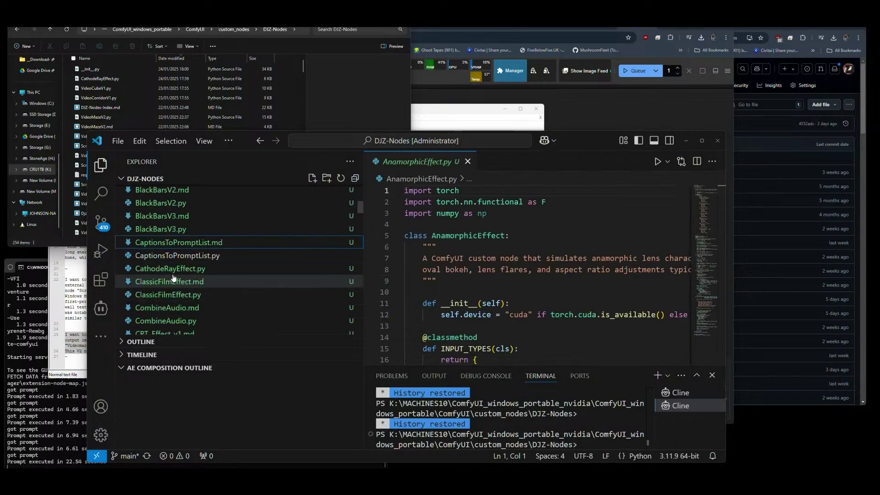
{"action": "double_click", "coordinate": [170, 268]}
{"action": "scroll", "coordinate": [453, 272], "scroll_direction": "down", "scroll_amount": 5}
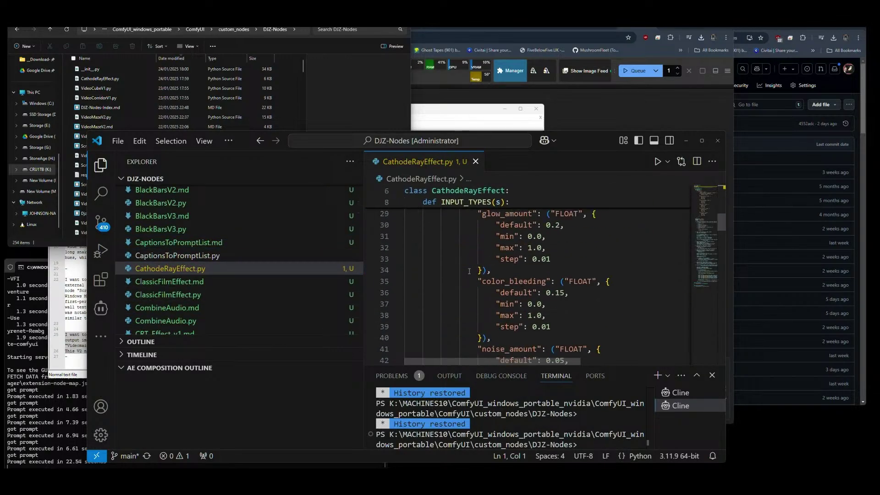
{"action": "scroll", "coordinate": [475, 251], "scroll_direction": "up", "scroll_amount": 4}
{"action": "scroll", "coordinate": [476, 251], "scroll_direction": "up", "scroll_amount": 1}
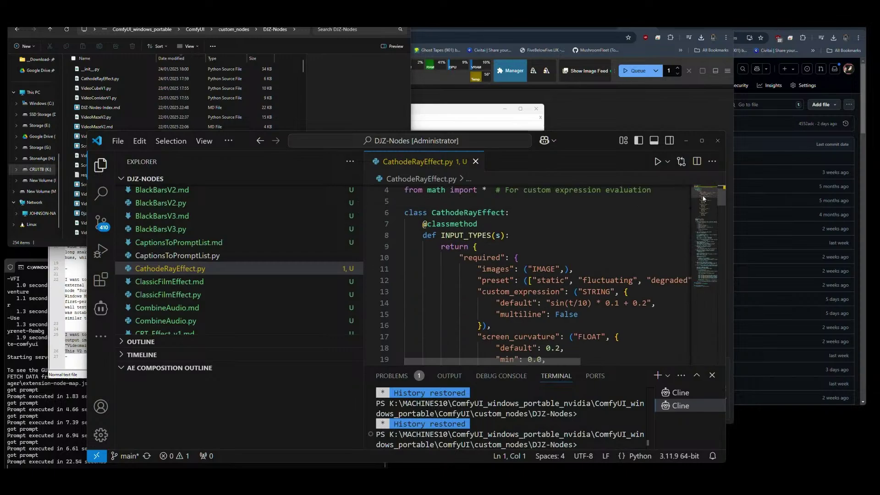
{"action": "left_click_drag", "start_coordinate": [722, 196], "coordinate": [724, 346]}
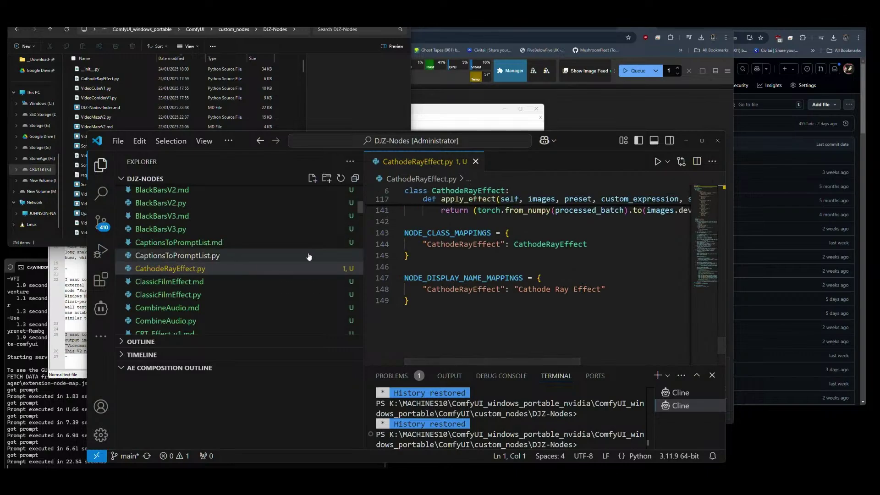
{"action": "left_click_drag", "start_coordinate": [362, 207], "coordinate": [361, 191]}
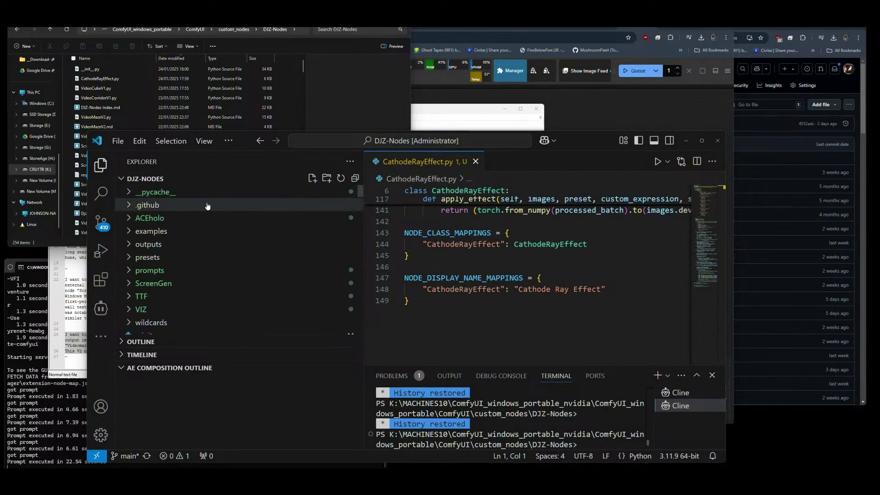
{"action": "scroll", "coordinate": [183, 261], "scroll_direction": "down", "scroll_amount": 2}
Change line 801 of __init__.py to display name 'Cathode Ray Effect' and save.
{"action": "left_click", "coordinate": [151, 266]}
{"action": "double_click", "coordinate": [588, 270]}
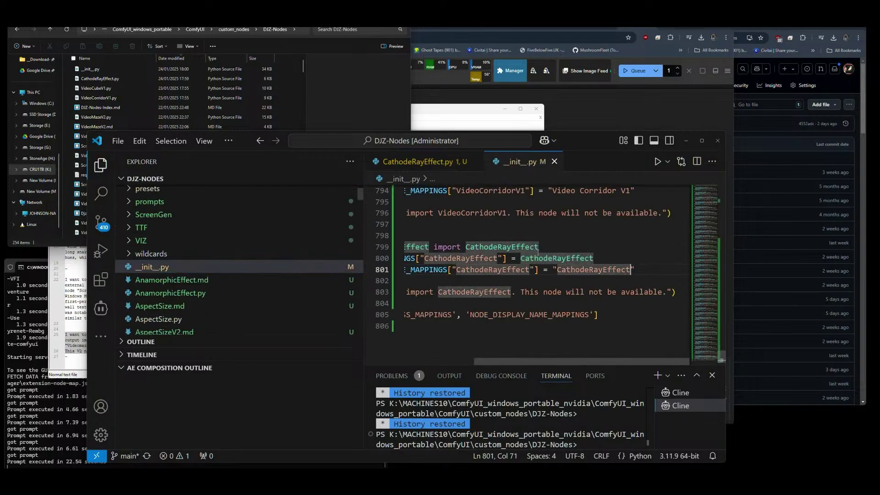
{"action": "left_click", "coordinate": [589, 270]}
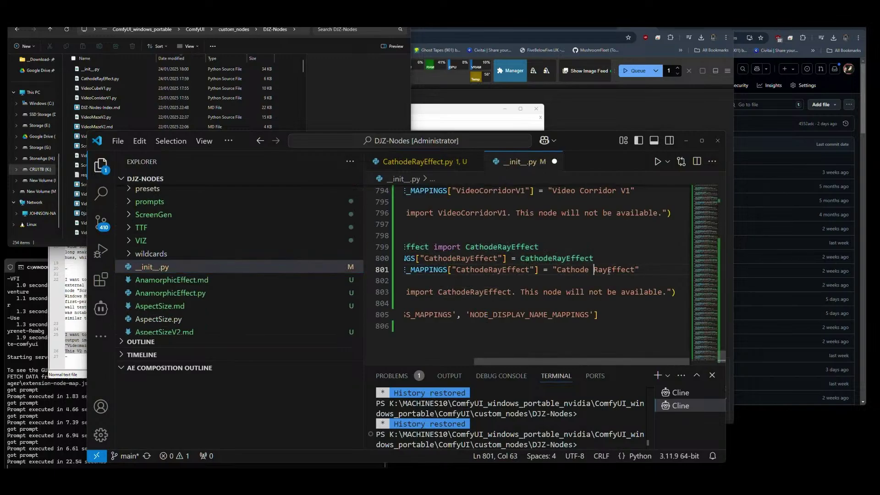
{"action": "left_click", "coordinate": [611, 270]}
{"action": "key", "text": "ctrl+s"}
{"action": "left_click", "coordinate": [430, 165]}
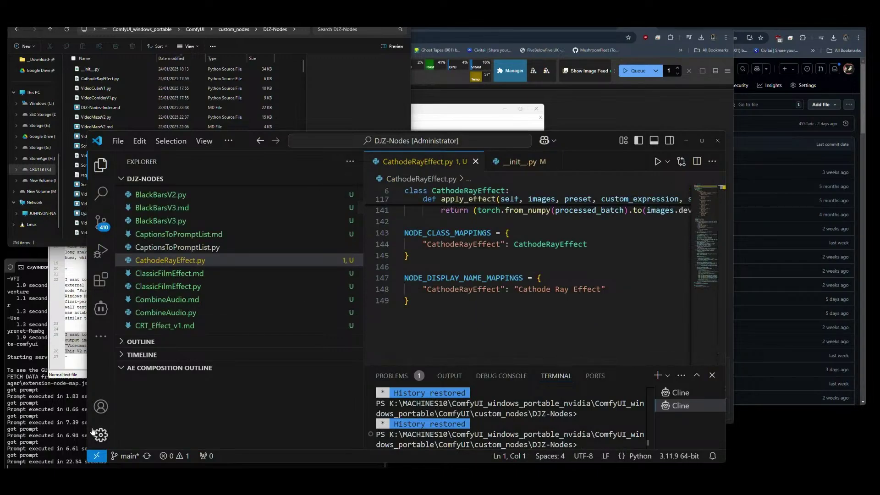
Start a new Cline task using the OpenRouter API provider in Act mode.
{"action": "left_click", "coordinate": [102, 308]}
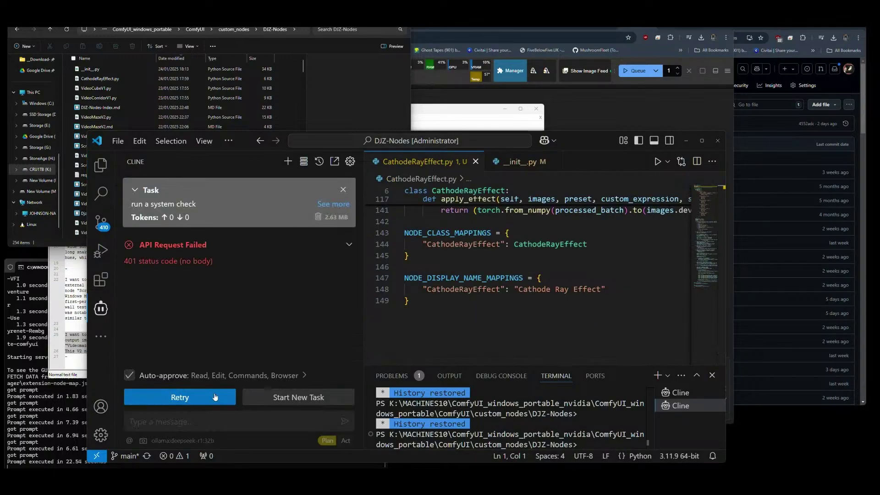
{"action": "left_click", "coordinate": [278, 397]}
{"action": "left_click", "coordinate": [350, 161]}
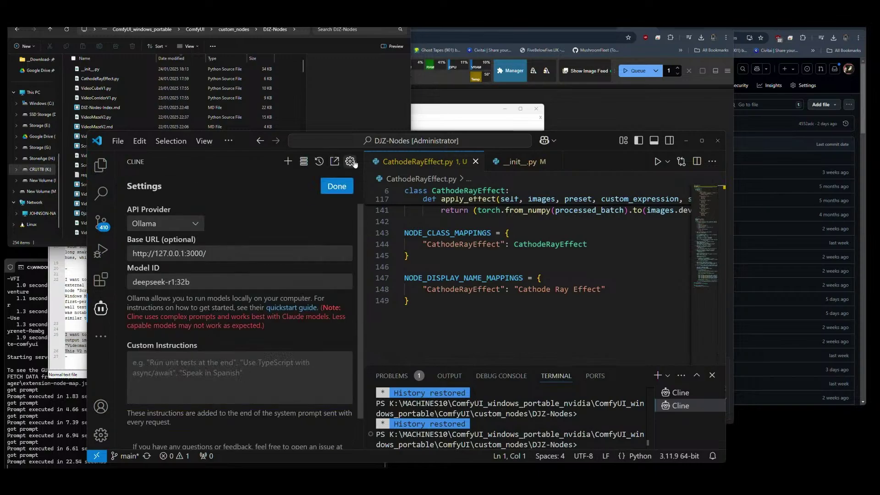
{"action": "left_click", "coordinate": [198, 222]}
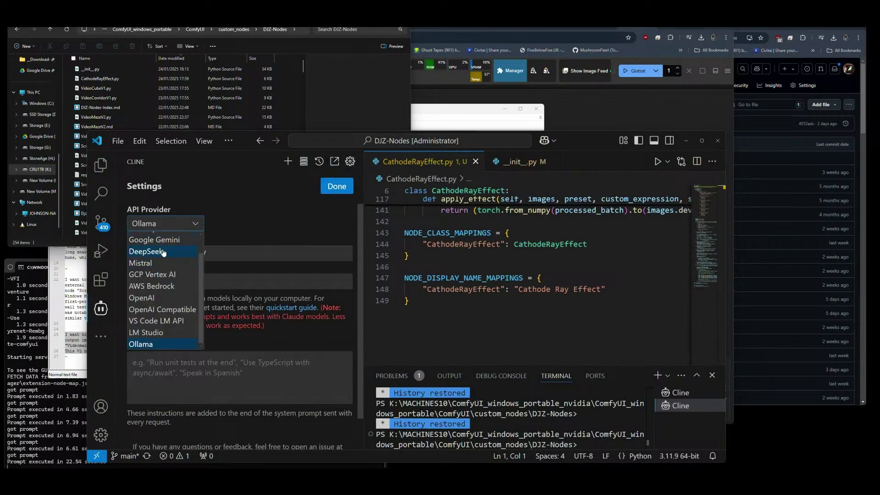
{"action": "scroll", "coordinate": [162, 286], "scroll_direction": "up", "scroll_amount": 2}
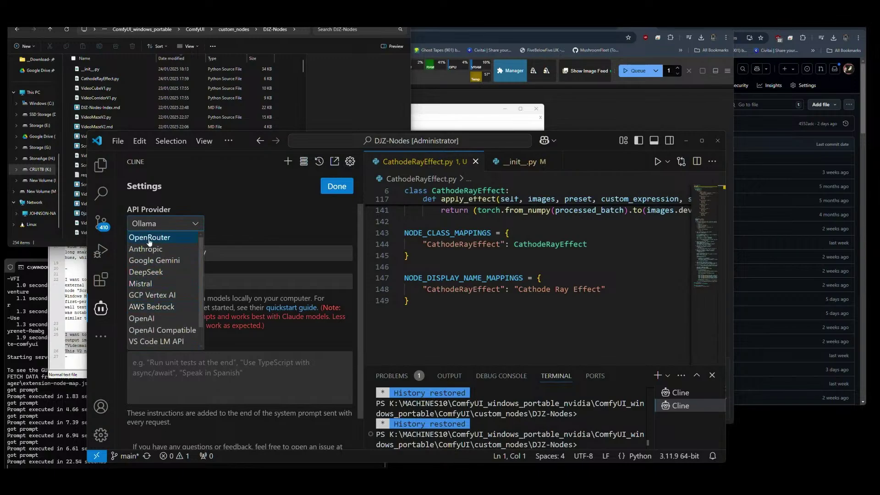
{"action": "left_click", "coordinate": [149, 238]}
{"action": "left_click", "coordinate": [326, 191]}
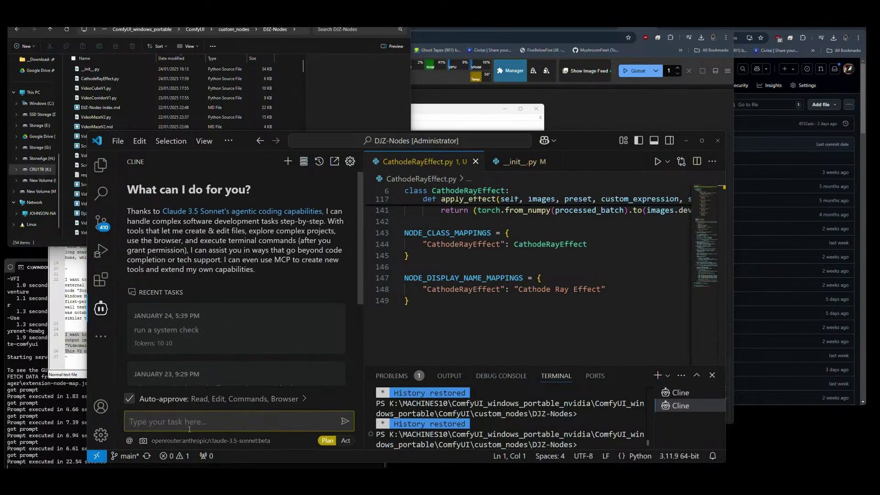
{"action": "left_click", "coordinate": [345, 441]}
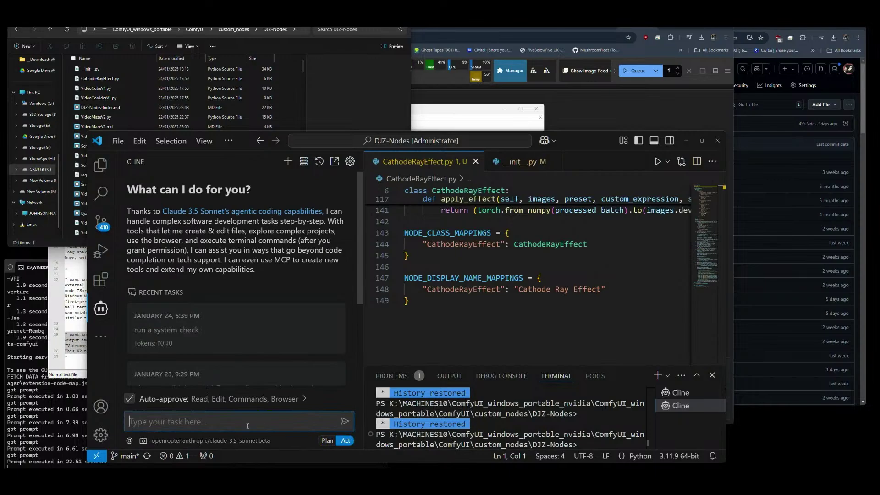
Paste the node-docs prompt into Cline, check VideoMazeV1.md as reference, and send it.
{"action": "type", "text": "I have a lot of custom nodes in this folder, some of them need a README.md format document, look for .py files that do not have a .md file with a matching name. We need to create an .md file to communicate to the user what the node is and what it does, taking care to explain the functions and how to use each parameter that is in this node. I want you to write out one \"readme.md\" (named after the custom node you are explaining), once per response"}
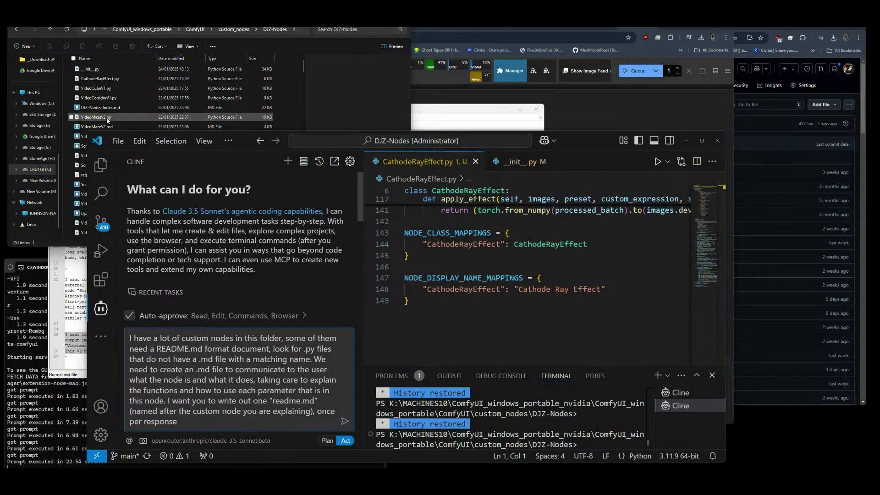
{"action": "left_click", "coordinate": [284, 103]}
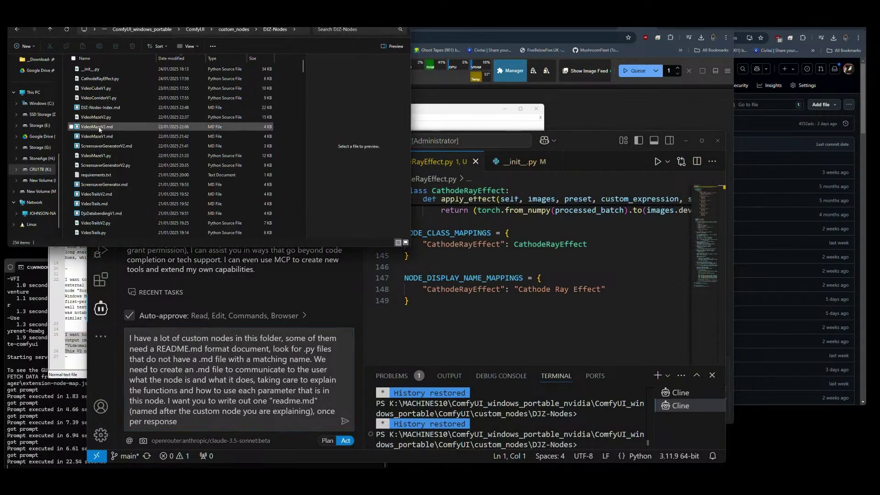
{"action": "left_click", "coordinate": [96, 136]}
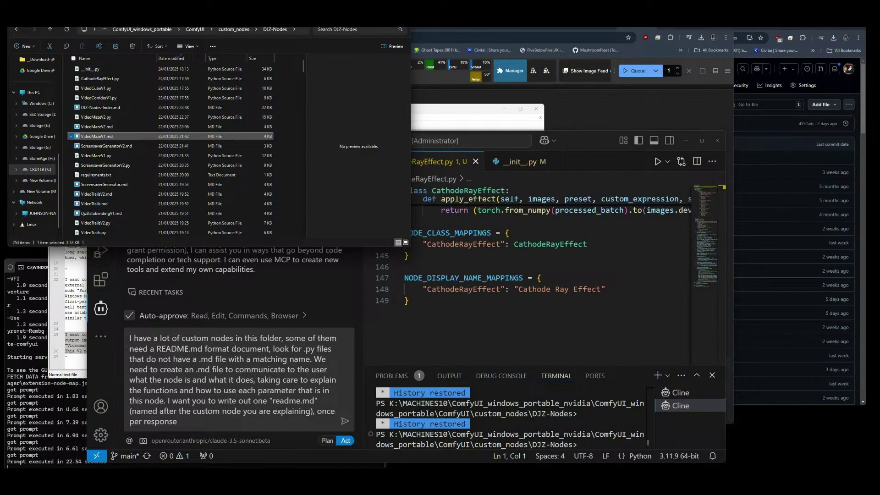
{"action": "left_click", "coordinate": [344, 423]}
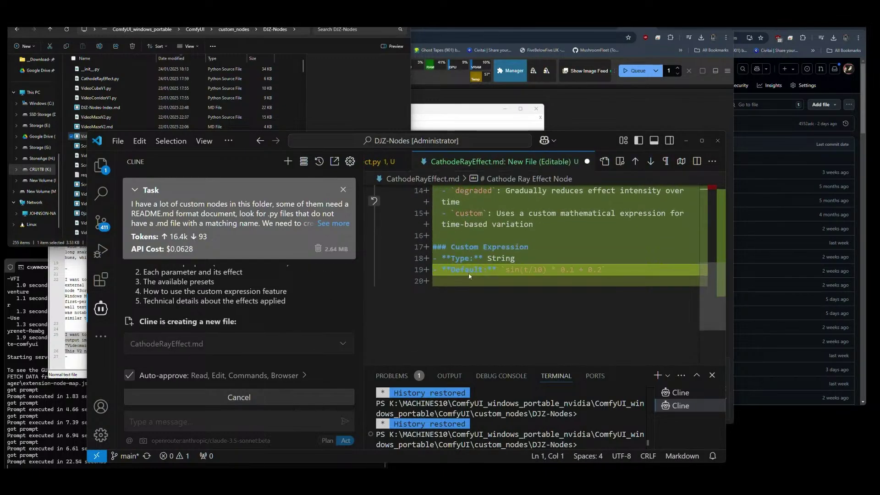
Open GitHub's Upload files page for the DJZ-Nodes-Examples folder.
{"action": "left_click", "coordinate": [779, 60]}
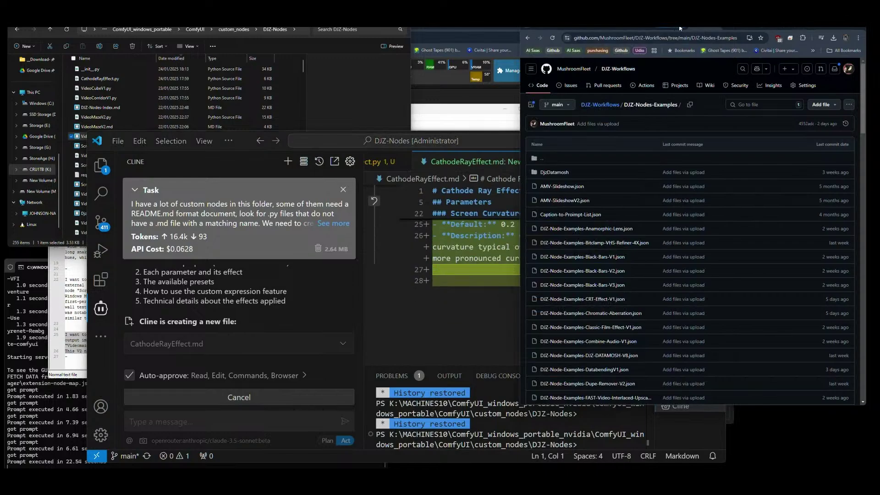
{"action": "left_click", "coordinate": [815, 106]}
{"action": "left_click", "coordinate": [794, 131]}
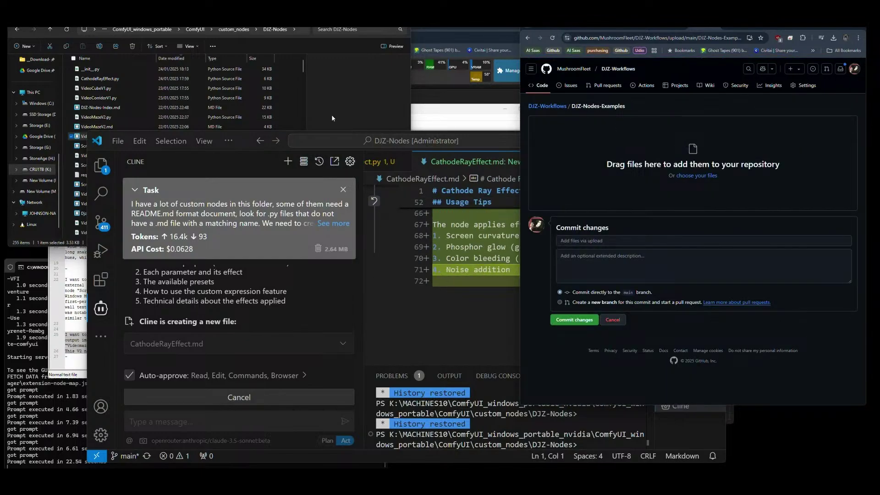
Select DJZ-Nodes-Index.md in File Explorer, then go to Downloads.
{"action": "left_click", "coordinate": [338, 96]}
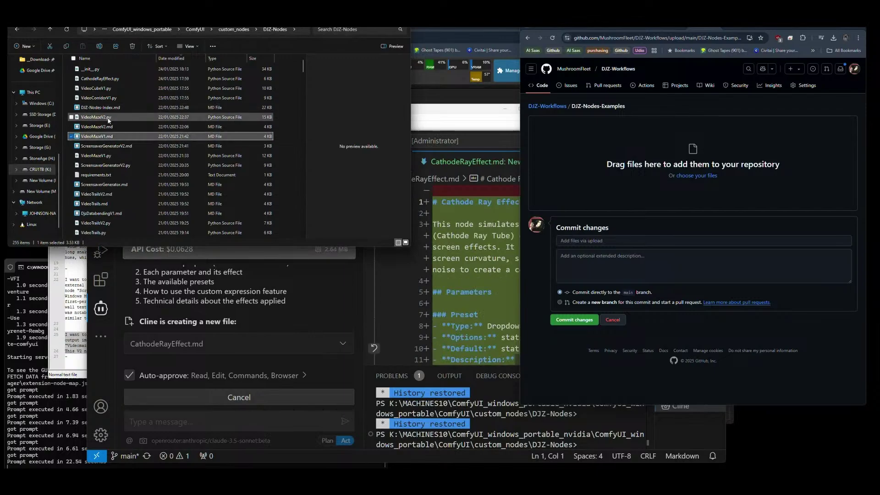
{"action": "left_click", "coordinate": [101, 109]}
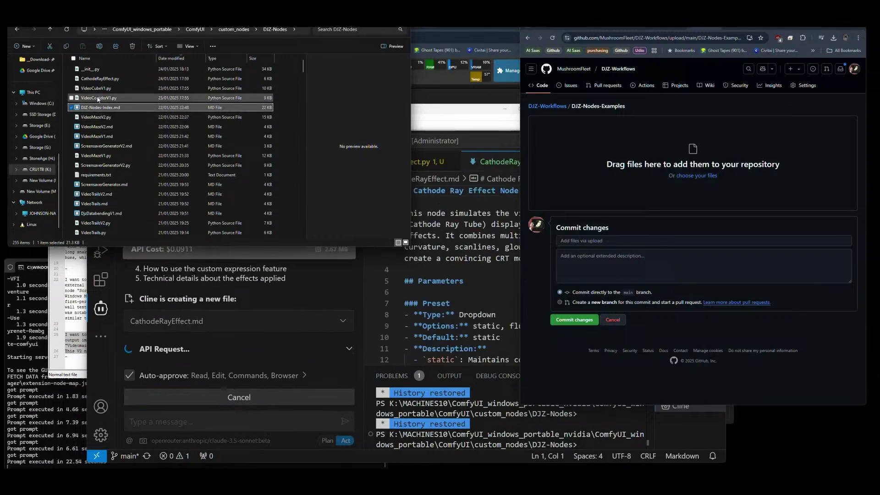
{"action": "left_click", "coordinate": [153, 18]}
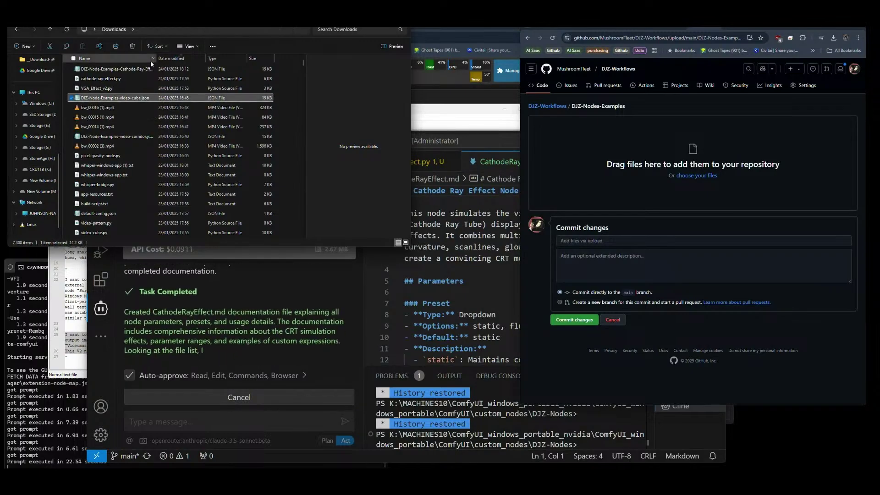
Drag the Cathode-Ray-Effect, video-corridor and video-cube JSON files into GitHub's upload and commit them.
{"action": "left_click", "coordinate": [112, 71], "text": "ctrl"}
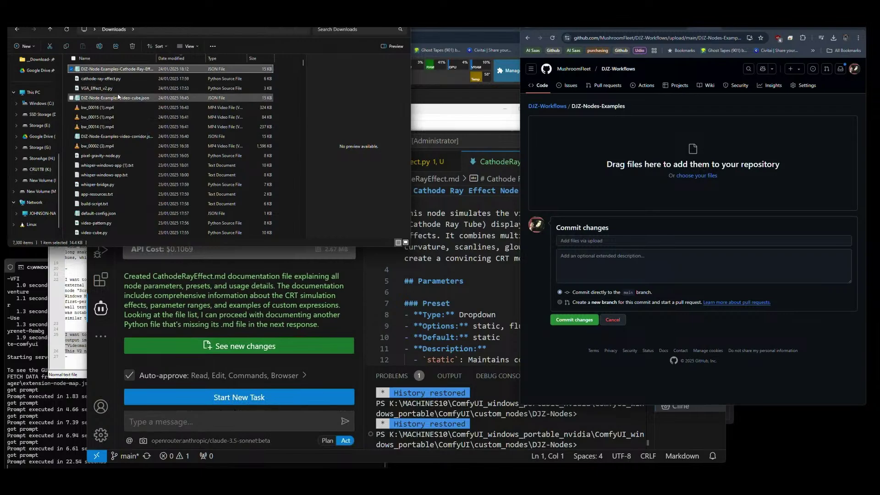
{"action": "left_click", "coordinate": [142, 137], "text": "ctrl"}
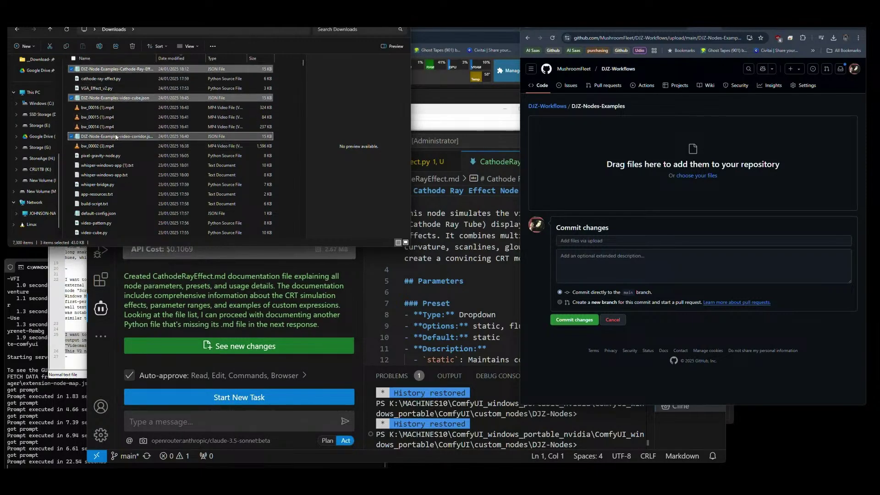
{"action": "left_click_drag", "start_coordinate": [124, 138], "coordinate": [643, 149]}
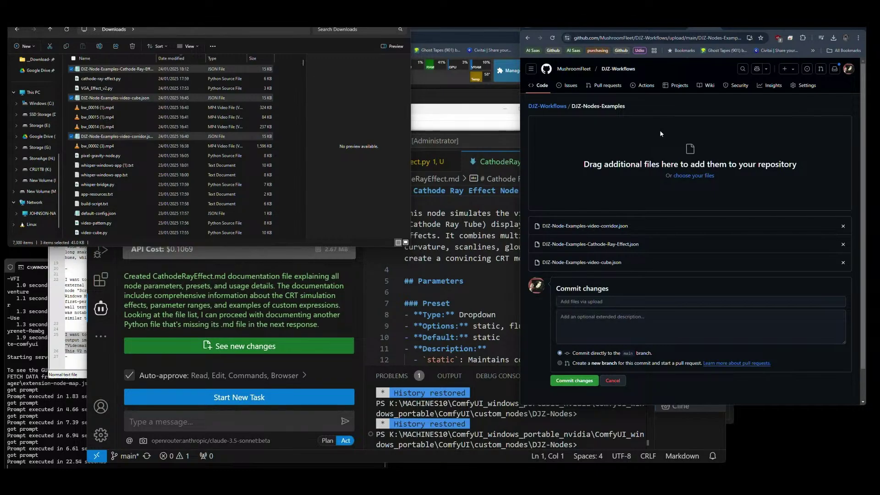
{"action": "left_click", "coordinate": [575, 381]}
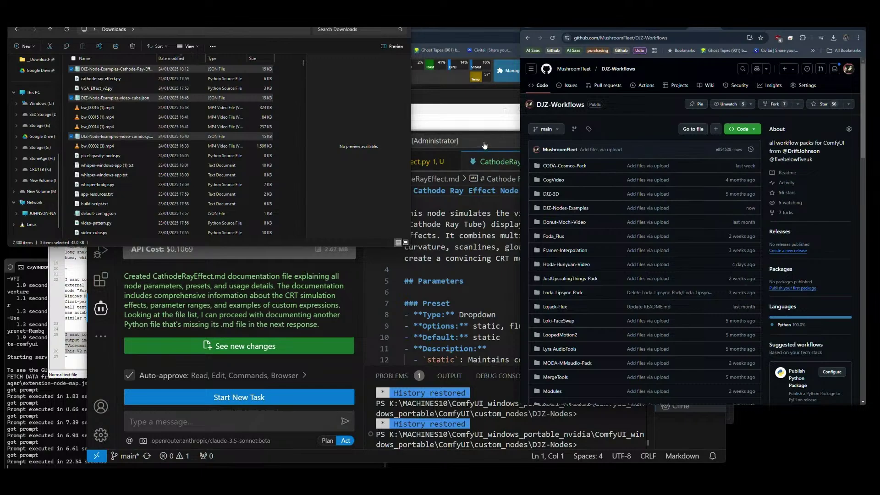
Review the Cline chat and the DJZ-Nodes files sorted by name, then return to Cline's message box.
{"action": "left_click", "coordinate": [474, 292]}
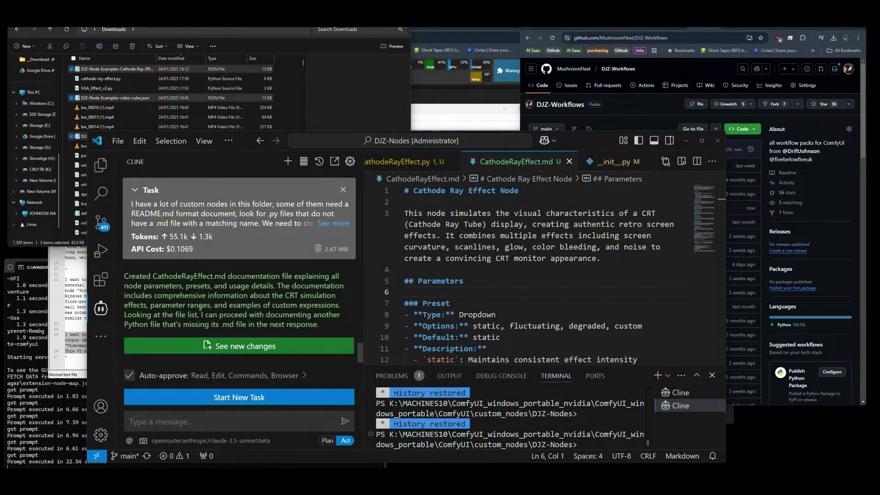
{"action": "scroll", "coordinate": [197, 300], "scroll_direction": "up", "scroll_amount": 1}
{"action": "scroll", "coordinate": [198, 300], "scroll_direction": "up", "scroll_amount": 3}
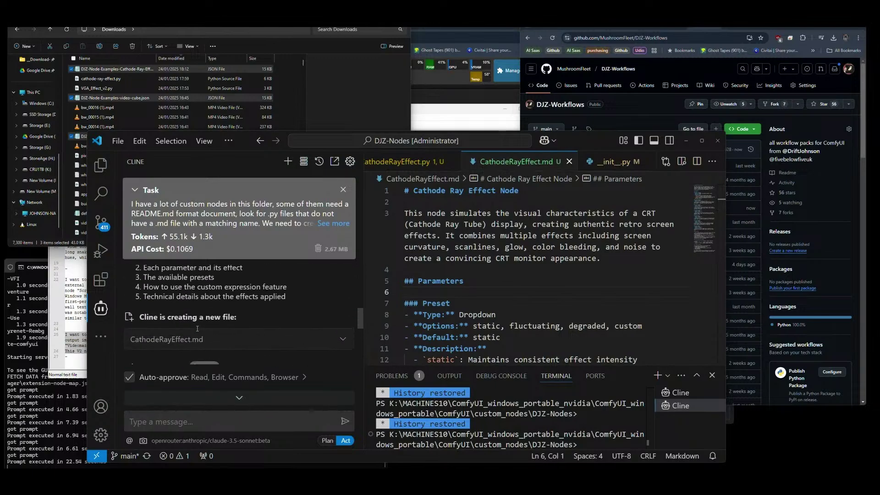
{"action": "scroll", "coordinate": [197, 328], "scroll_direction": "up", "scroll_amount": 4}
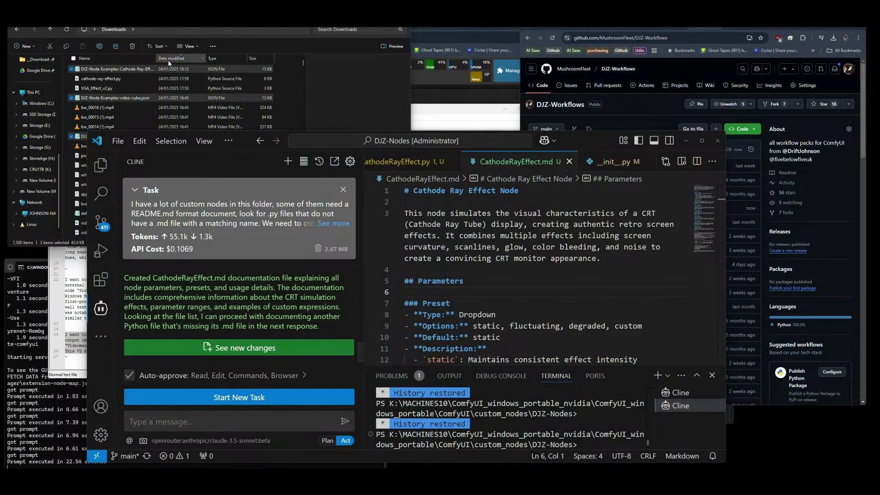
{"action": "left_click", "coordinate": [150, 38]}
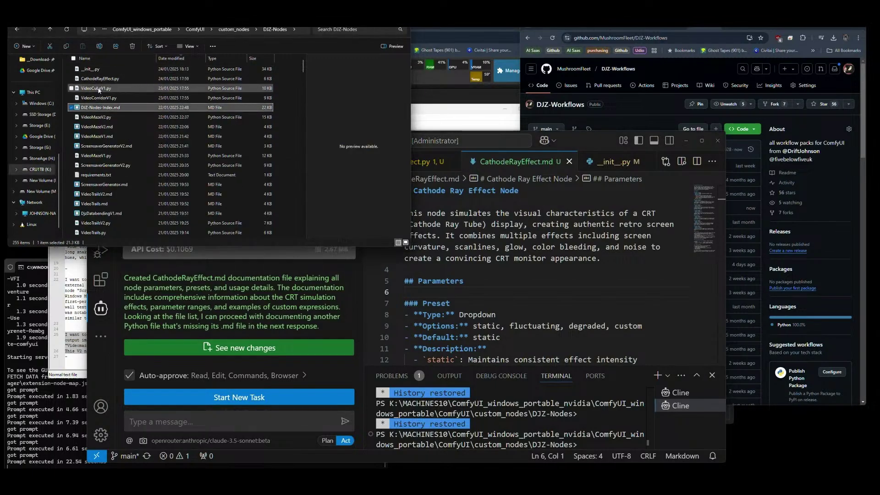
{"action": "left_click", "coordinate": [203, 426]}
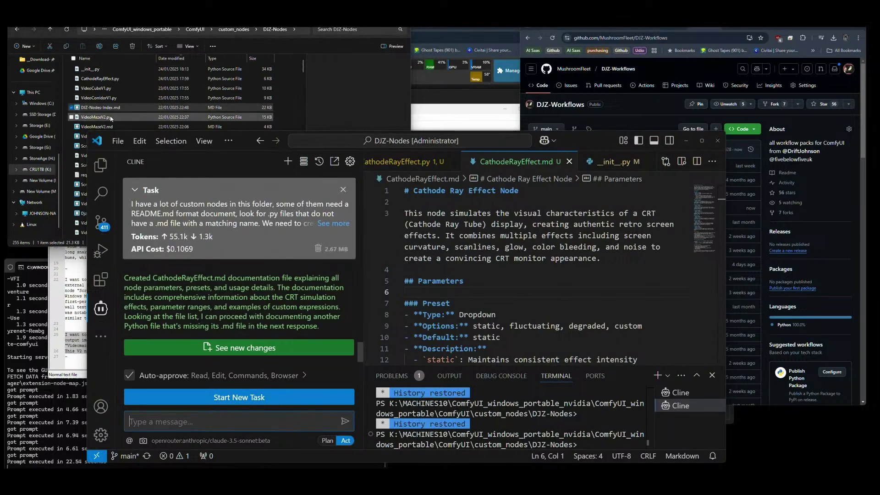
{"action": "left_click", "coordinate": [85, 58]}
{"action": "scroll", "coordinate": [121, 183], "scroll_direction": "down", "scroll_amount": 5}
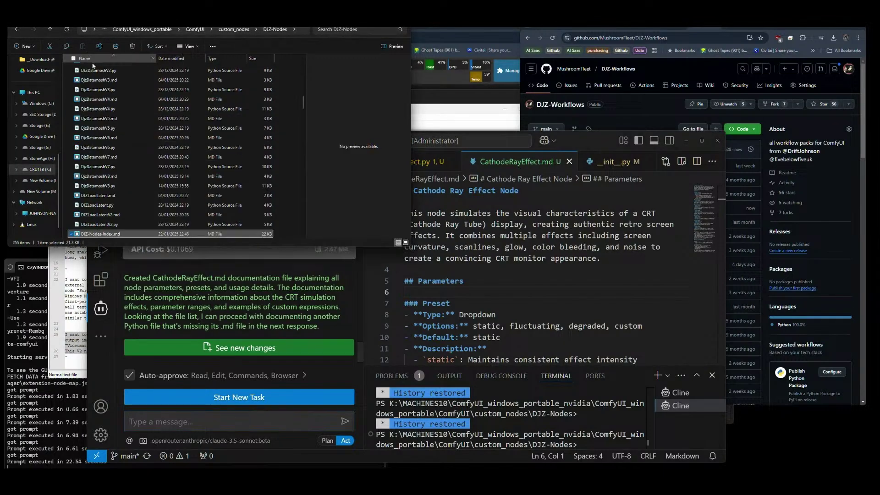
{"action": "scroll", "coordinate": [122, 190], "scroll_direction": "down", "scroll_amount": 20}
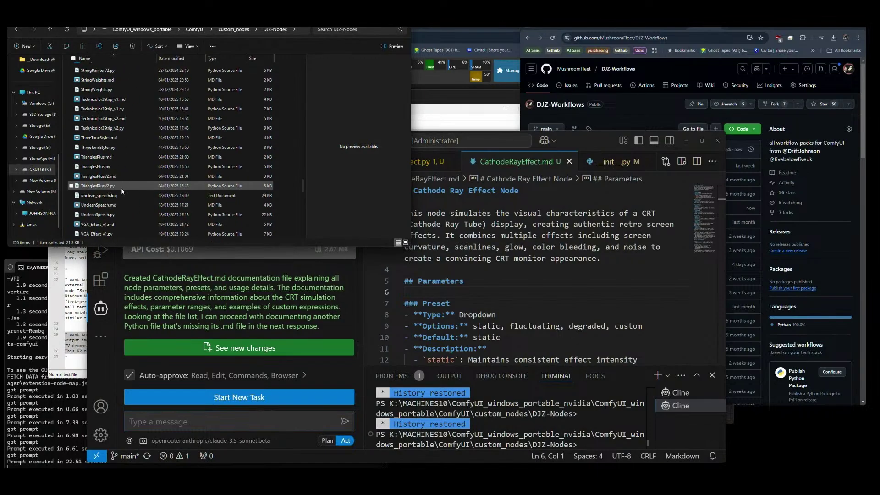
{"action": "scroll", "coordinate": [110, 128], "scroll_direction": "up", "scroll_amount": 5}
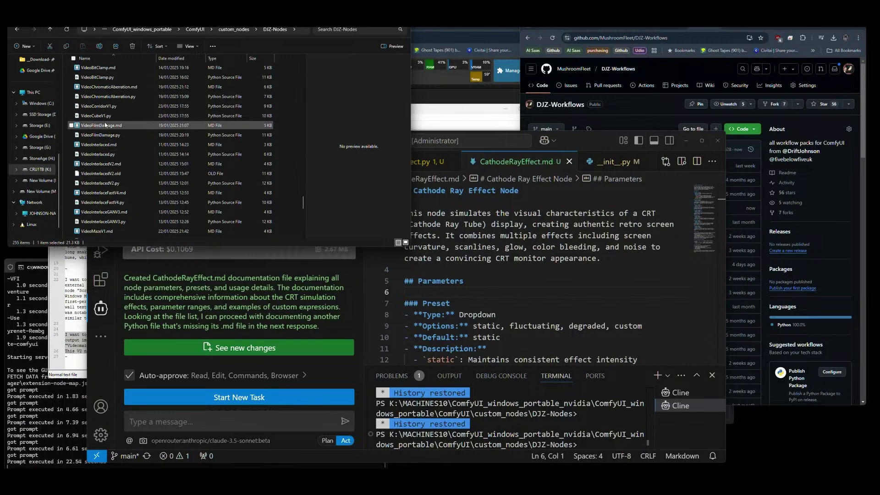
{"action": "left_click", "coordinate": [182, 422]}
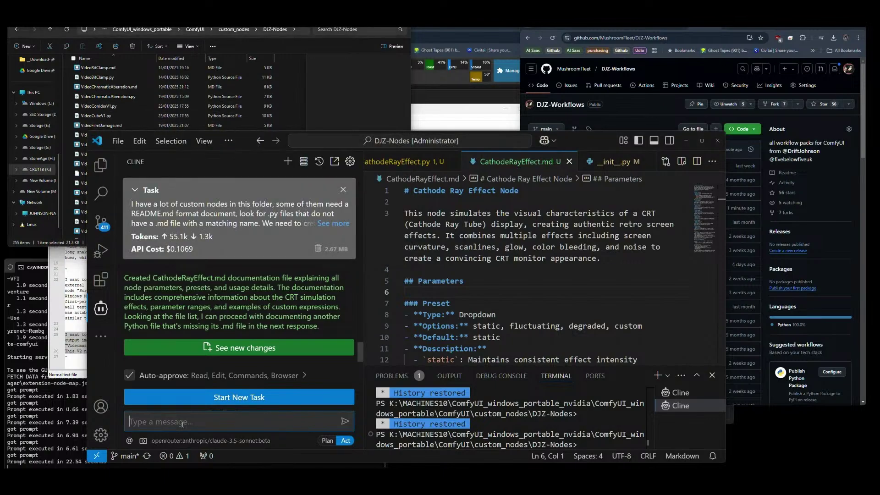
Send Cline the follow-up 'please continue, videocube and videocorridor are not done'.
{"action": "type", "text": "pl"}
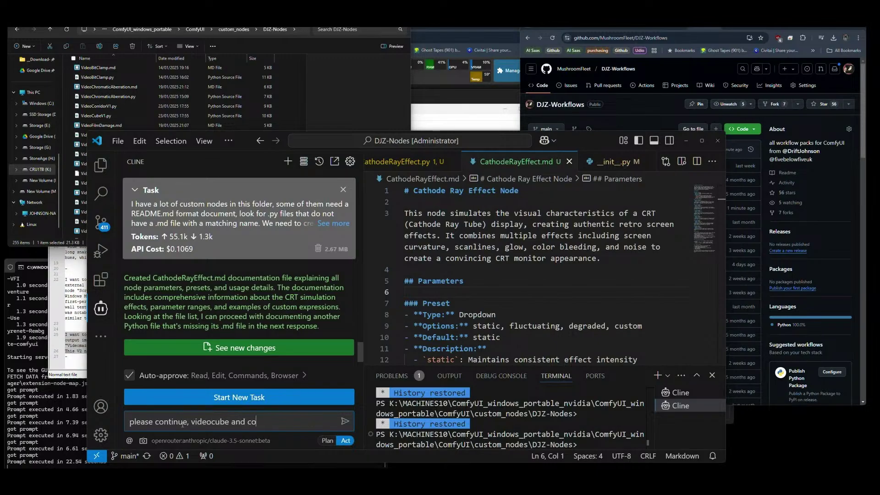
{"action": "type", "text": "ease continue, videocube and vid"}
{"action": "type", "text": ".md"}
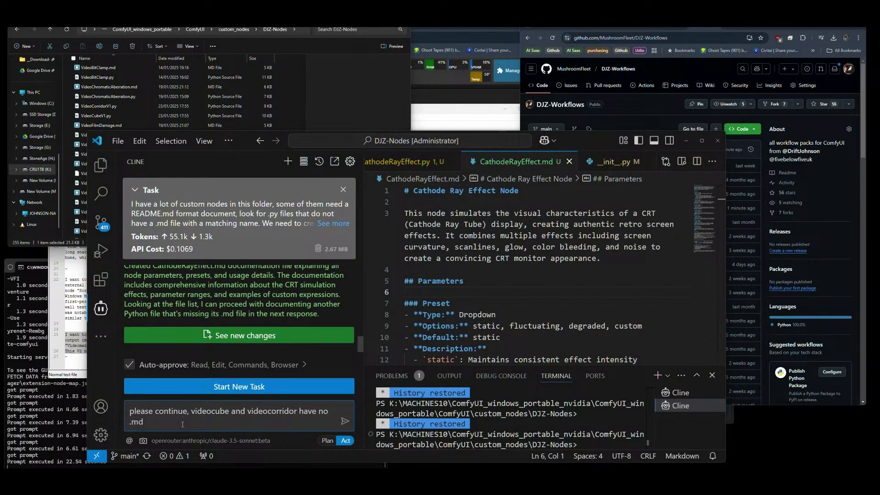
{"action": "key", "text": "BackSpace"}
{"action": "key", "text": "BackSpace"}
{"action": "key", "text": "BackSpace"}
{"action": "key", "text": "BackSpace"}
{"action": "key", "text": "BackSpace"}
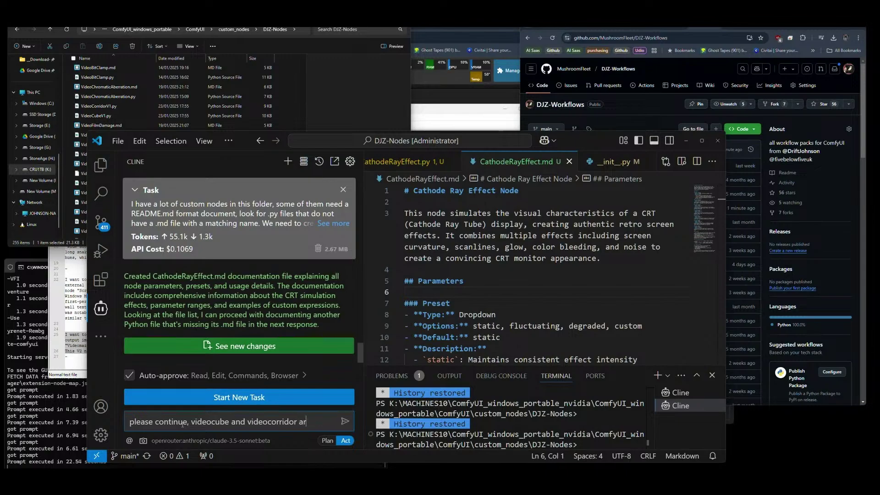
{"action": "type", "text": "done"}
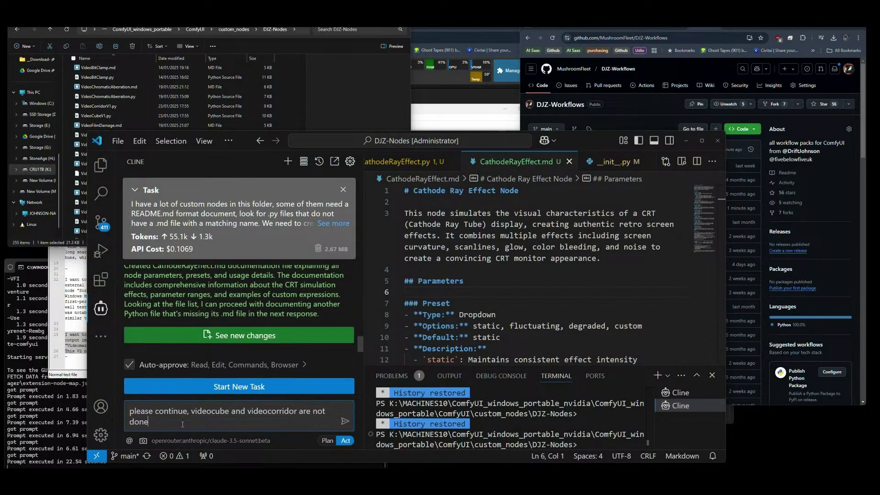
{"action": "key", "text": "Return"}
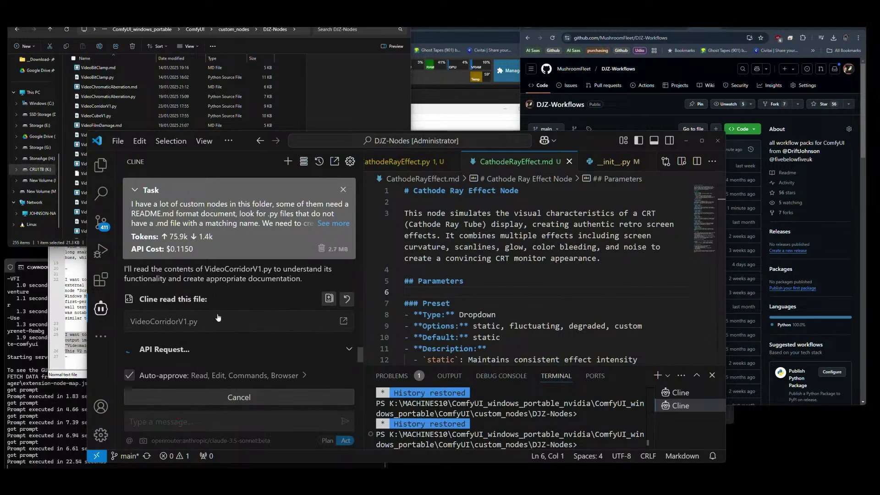
Check the uploaded DJZ-Nodes-Examples folder in the GitHub repository.
{"action": "left_click", "coordinate": [641, 104]}
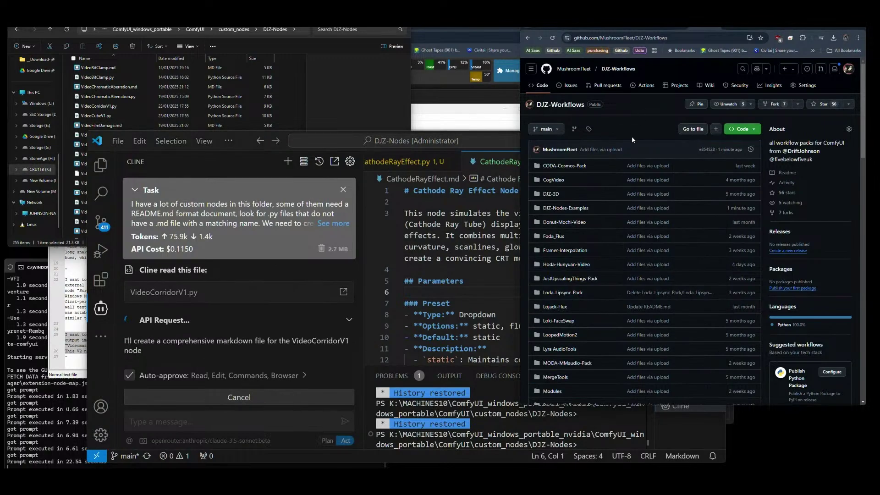
{"action": "left_click", "coordinate": [563, 208]}
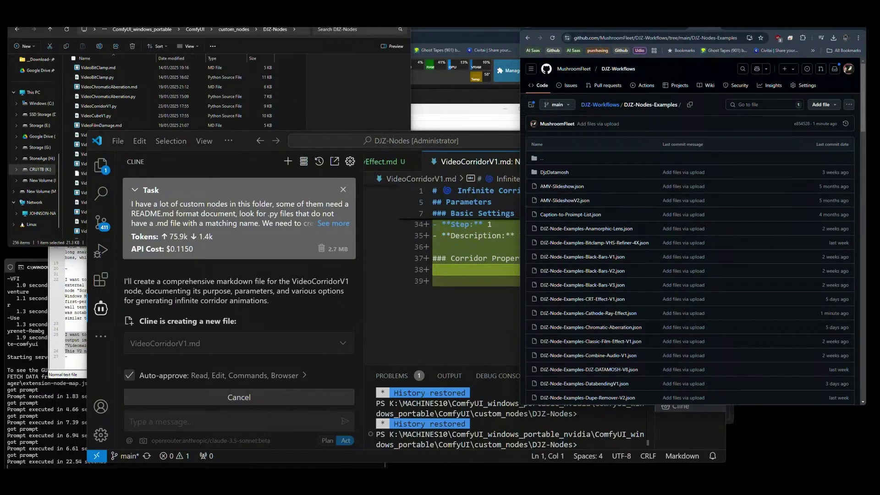
{"action": "left_click", "coordinate": [377, 85]}
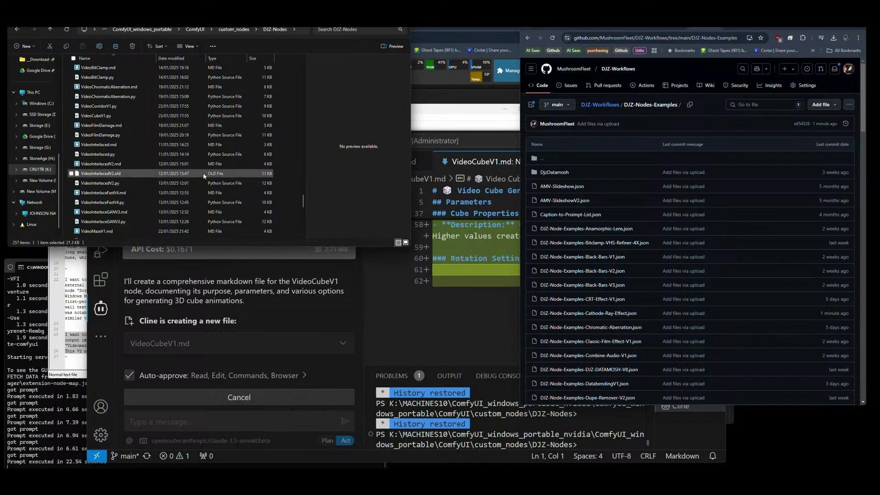
Back in VS Code, review Cline's finished VideoCubeV1.md parameter documentation.
{"action": "left_click", "coordinate": [265, 318]}
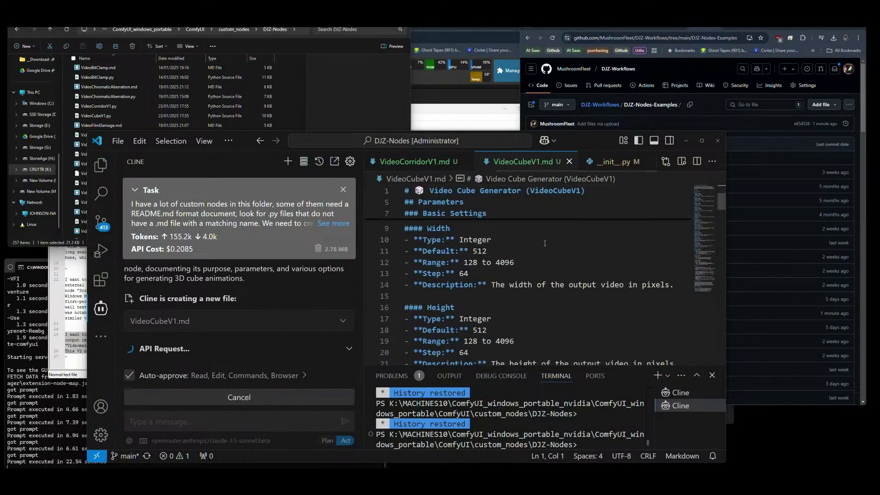
{"action": "scroll", "coordinate": [545, 243], "scroll_direction": "down", "scroll_amount": 9}
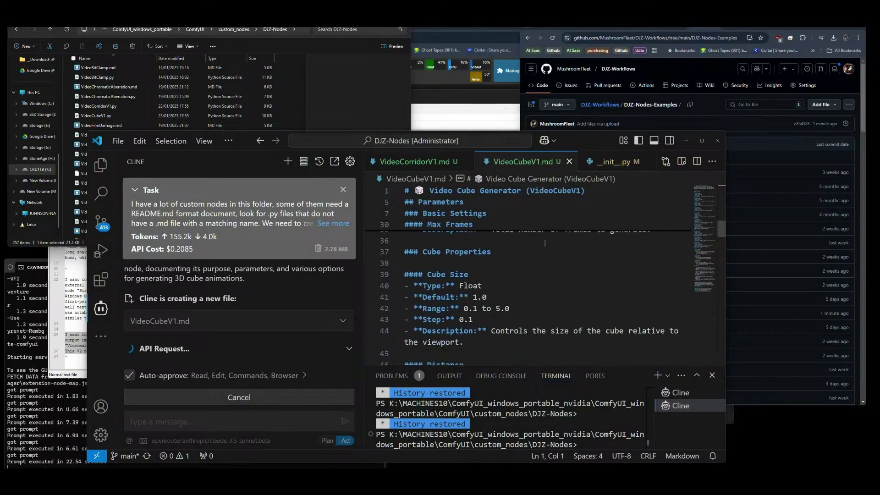
{"action": "scroll", "coordinate": [545, 243], "scroll_direction": "down", "scroll_amount": 6}
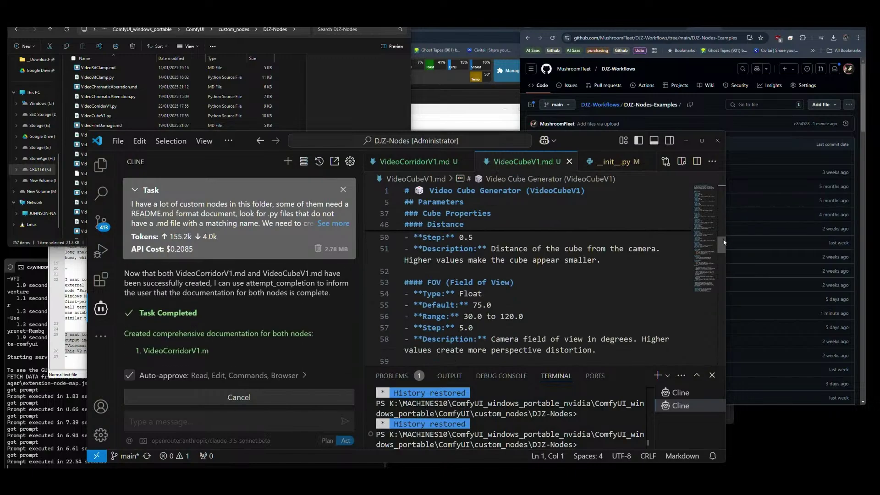
{"action": "left_click_drag", "start_coordinate": [724, 243], "coordinate": [721, 185]}
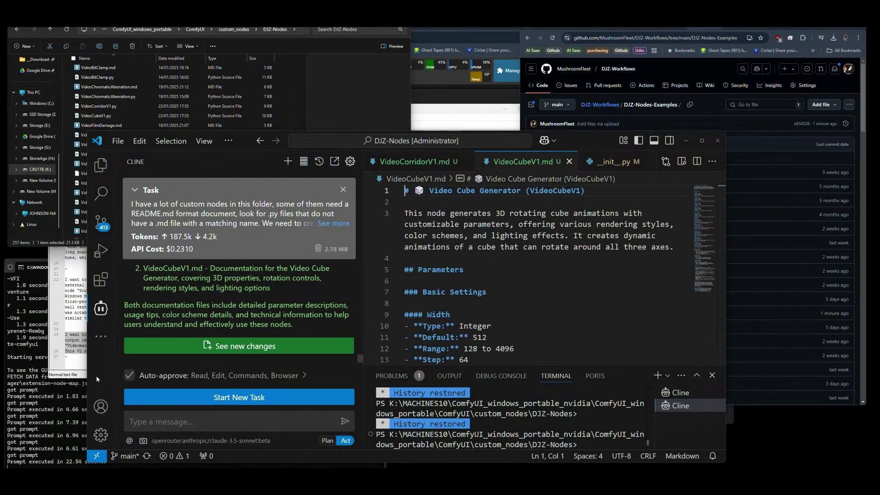
Paste the 'To update Index' prompt from Notepad++ into Cline as a new task.
{"action": "left_click", "coordinate": [73, 375]}
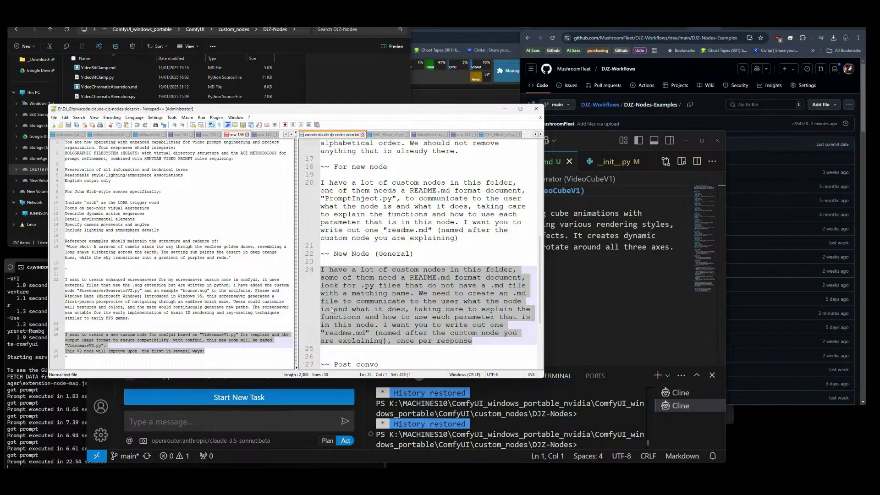
{"action": "scroll", "coordinate": [418, 255], "scroll_direction": "up", "scroll_amount": 5}
{"action": "scroll", "coordinate": [418, 254], "scroll_direction": "up", "scroll_amount": 2}
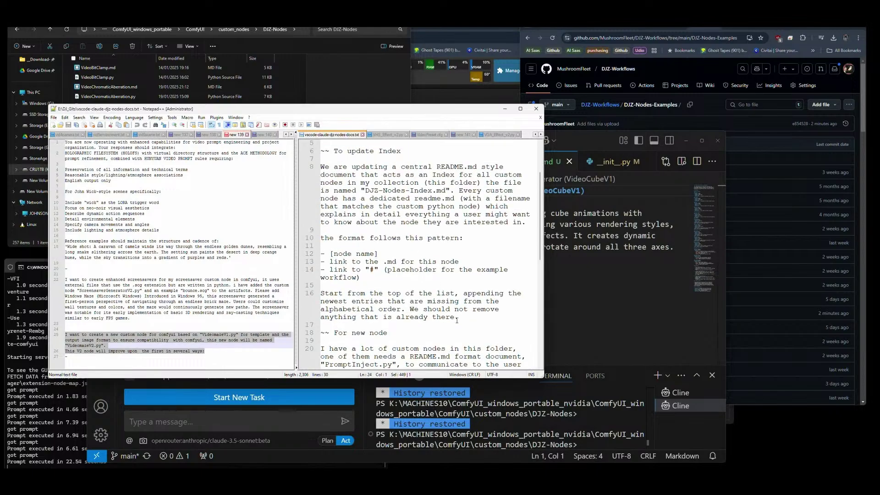
{"action": "left_click_drag", "start_coordinate": [457, 320], "coordinate": [321, 168]}
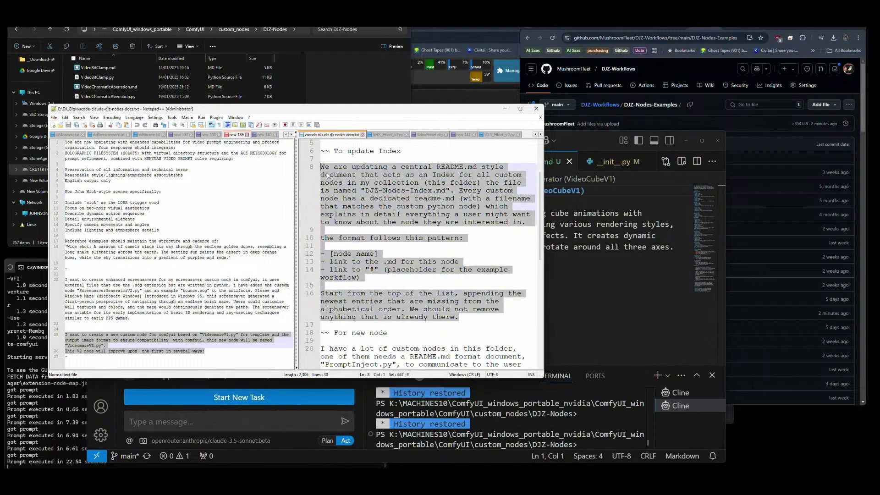
{"action": "left_click", "coordinate": [229, 422]}
{"action": "type", "text": "We are updating a central README.md style document that acts as an Index for all custom nodes in my collection (this folder), the file is named \"DJZ-Nodes-Index.md\". Every custom node has a dedicated readme.md (with a filename that matches the custom python node) which explains in detail everything a user might want to know about the node they are interested in.  the format follows this pattern:  - [node name] - link to the .md for this node - link to \"#\" (placeholder for the example workflow)  Start from the top of the list, appending the newest entries that are missing from the alphabetical order. We should not remove anything that is already there."}
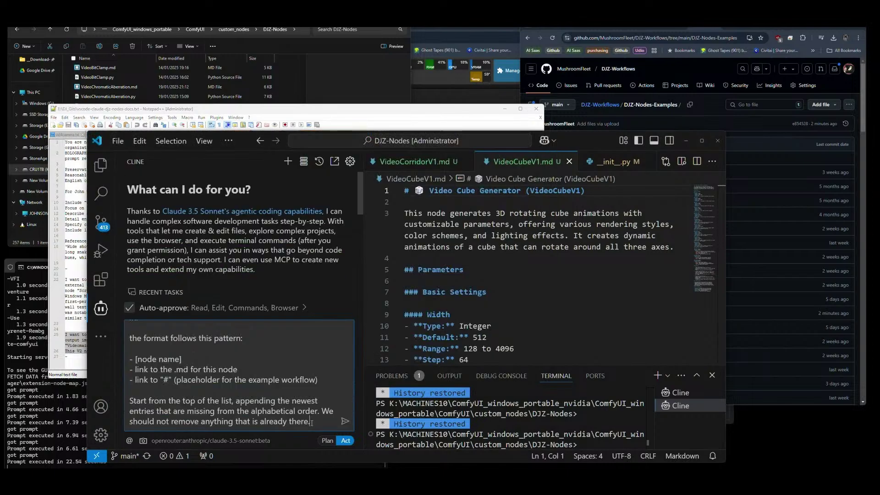
{"action": "left_click", "coordinate": [343, 422]}
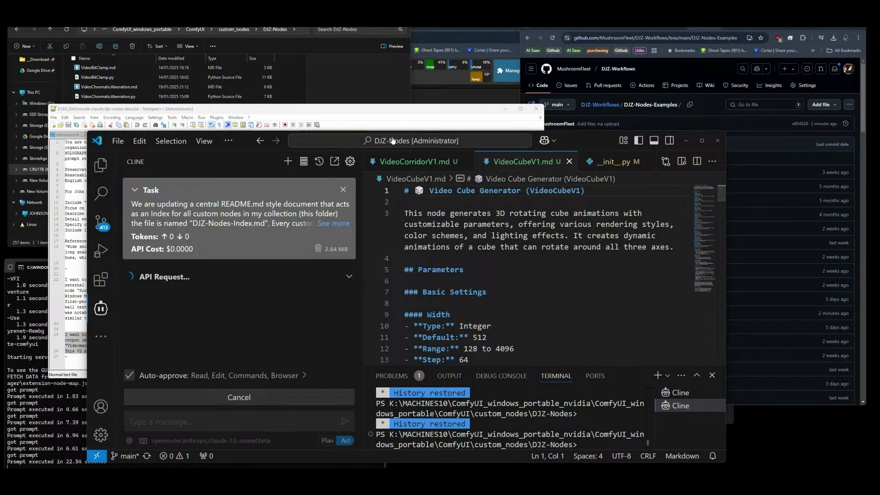
Minimize the Notepad++ notes and bring File Explorer forward.
{"action": "left_click", "coordinate": [392, 114]}
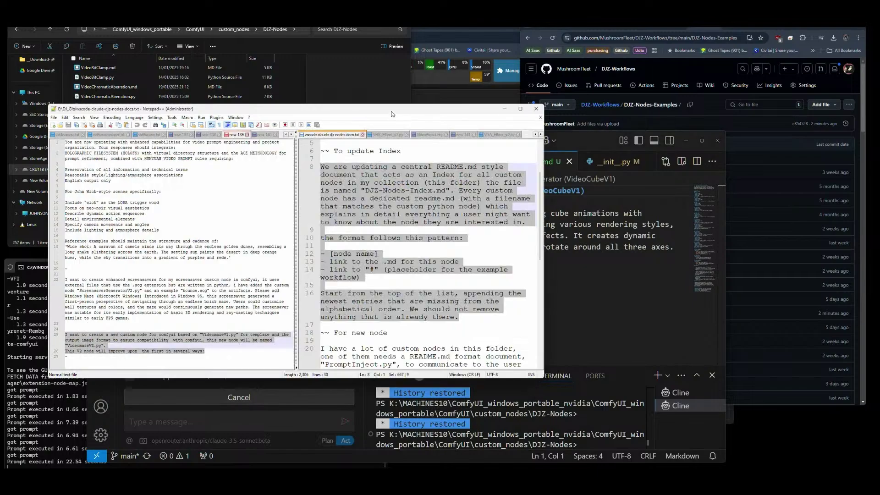
{"action": "left_click", "coordinate": [504, 109]}
{"action": "left_click", "coordinate": [353, 102]}
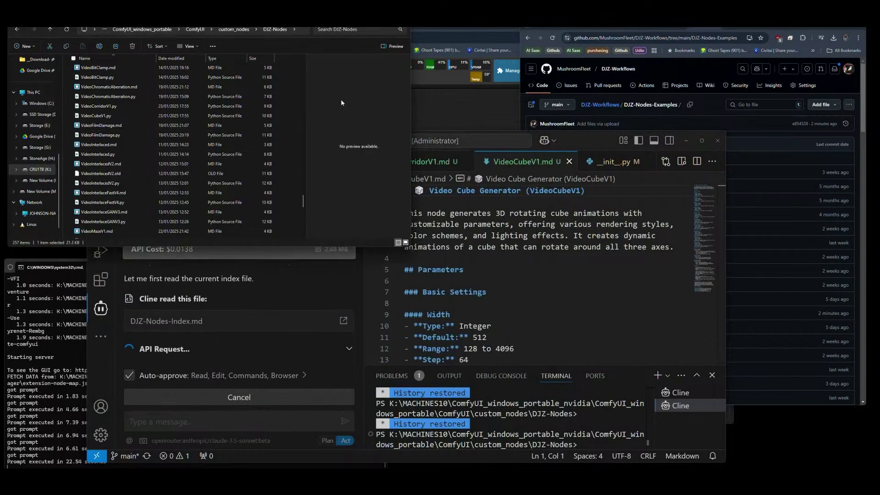
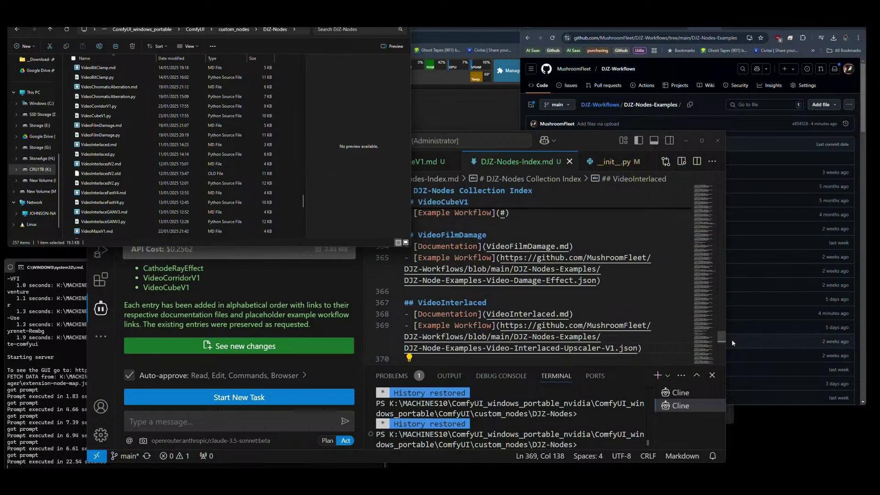
Bring the GitHub DJZ-Nodes-Examples folder forward and scroll through its example workflow files.
{"action": "left_click_drag", "start_coordinate": [722, 339], "coordinate": [721, 337]}
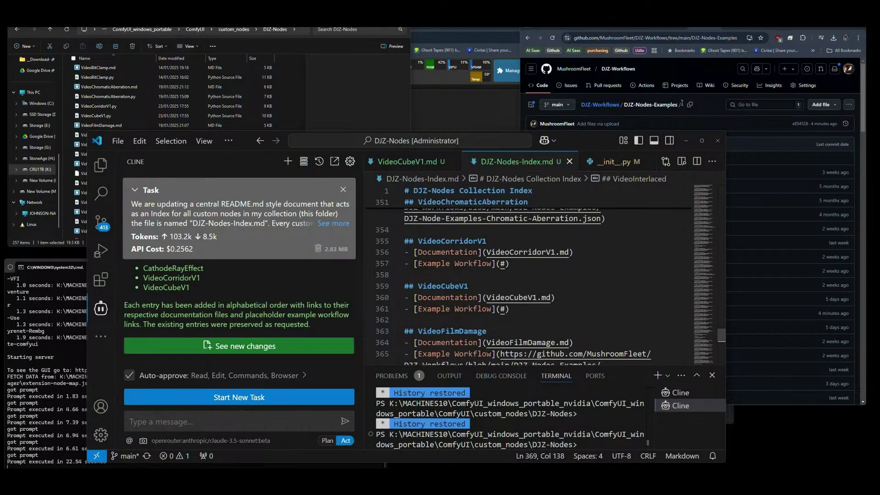
{"action": "left_click", "coordinate": [702, 72]}
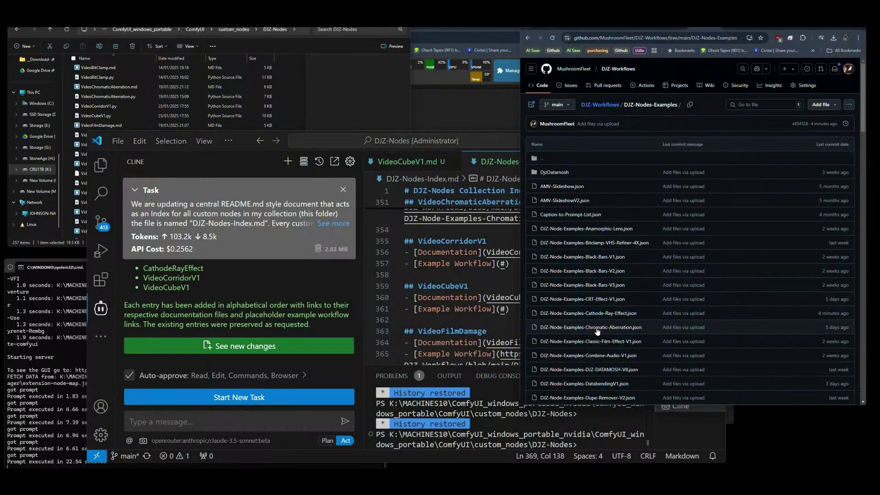
{"action": "scroll", "coordinate": [619, 366], "scroll_direction": "down", "scroll_amount": 1}
{"action": "scroll", "coordinate": [619, 365], "scroll_direction": "down", "scroll_amount": 5}
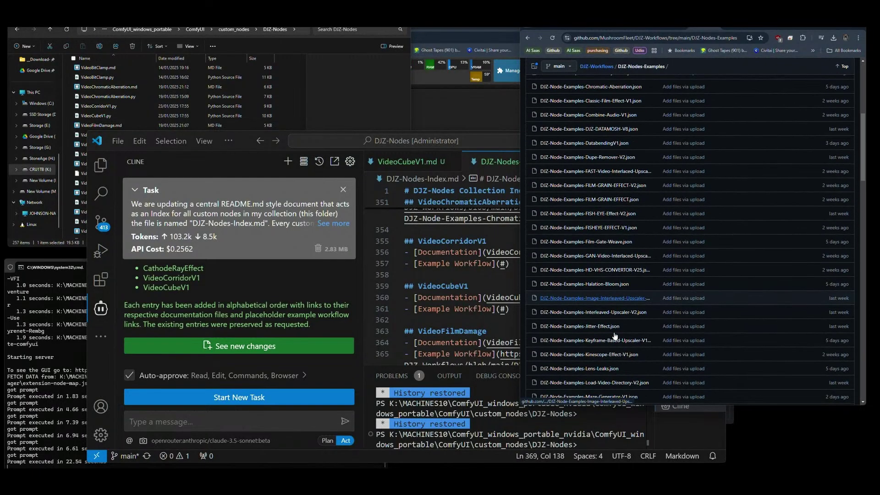
{"action": "scroll", "coordinate": [614, 336], "scroll_direction": "down", "scroll_amount": 1}
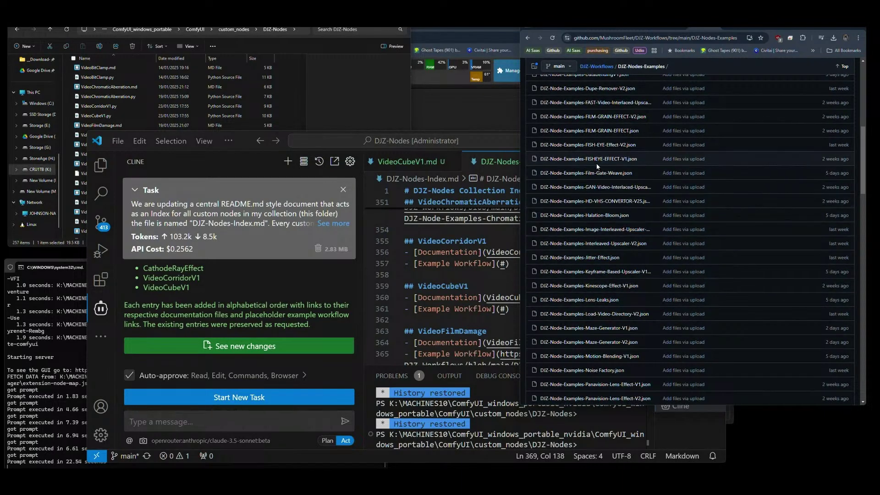
{"action": "scroll", "coordinate": [606, 229], "scroll_direction": "down", "scroll_amount": 2}
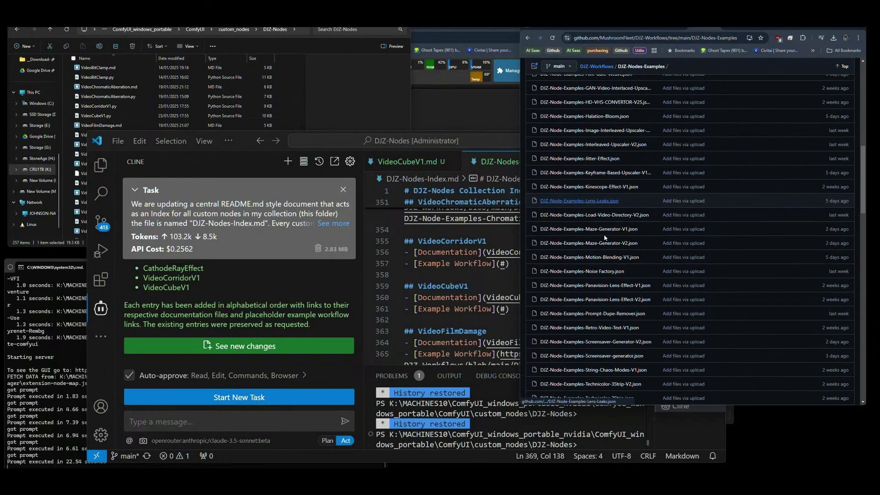
{"action": "scroll", "coordinate": [614, 311], "scroll_direction": "down", "scroll_amount": 1}
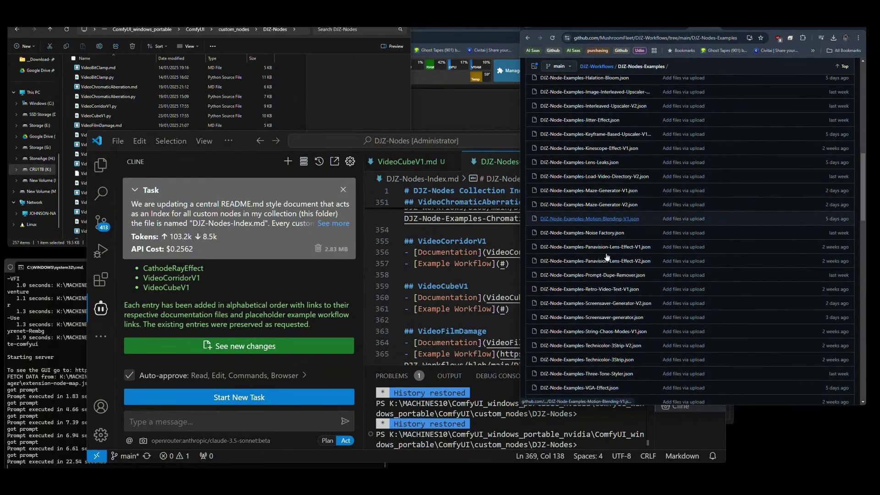
{"action": "scroll", "coordinate": [614, 327], "scroll_direction": "down", "scroll_amount": 3}
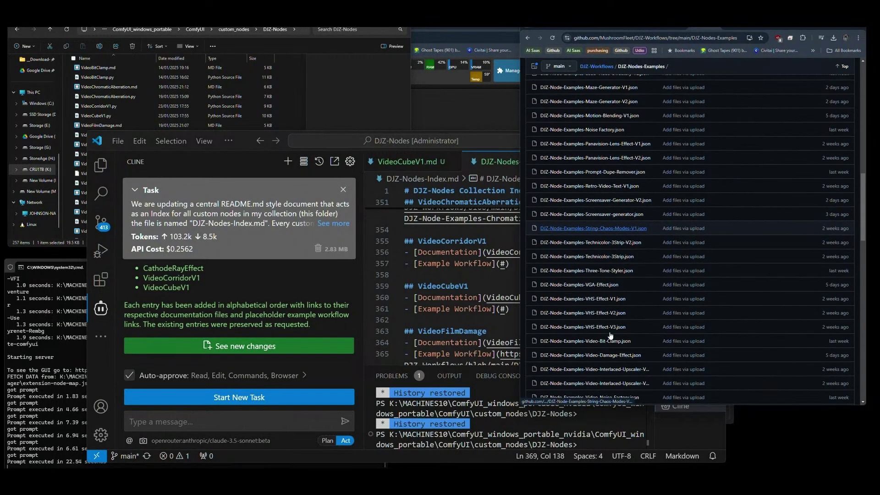
{"action": "scroll", "coordinate": [612, 355], "scroll_direction": "down", "scroll_amount": 2}
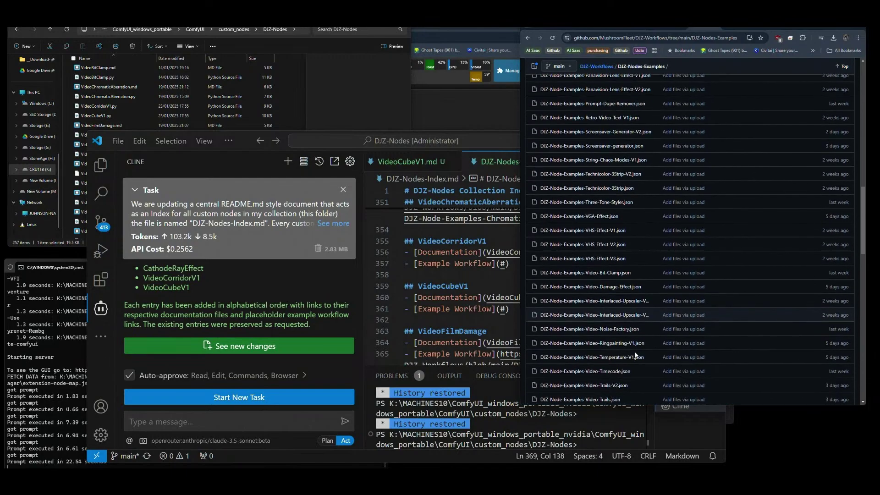
{"action": "scroll", "coordinate": [636, 355], "scroll_direction": "down", "scroll_amount": 3}
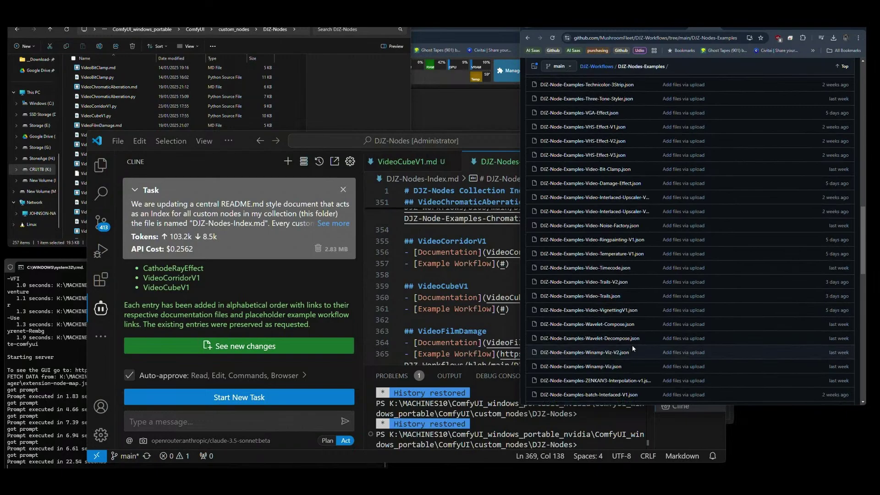
{"action": "scroll", "coordinate": [619, 303], "scroll_direction": "down", "scroll_amount": 2}
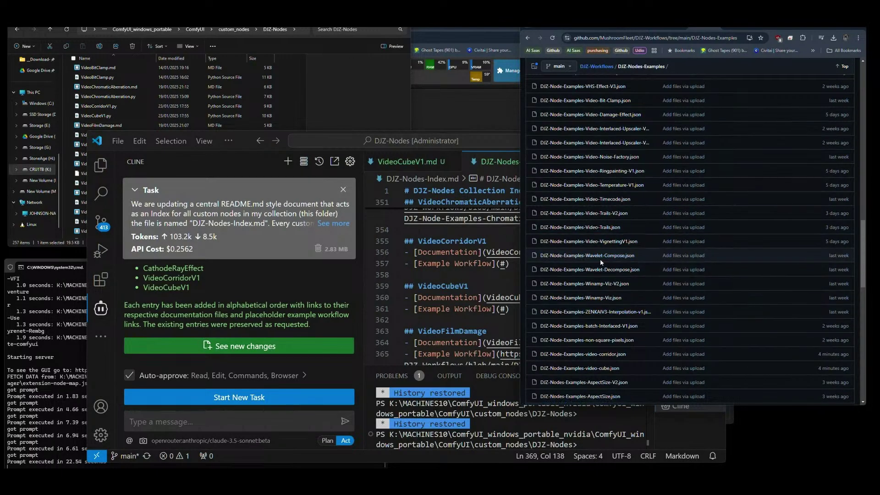
{"action": "scroll", "coordinate": [601, 259], "scroll_direction": "down", "scroll_amount": 10}
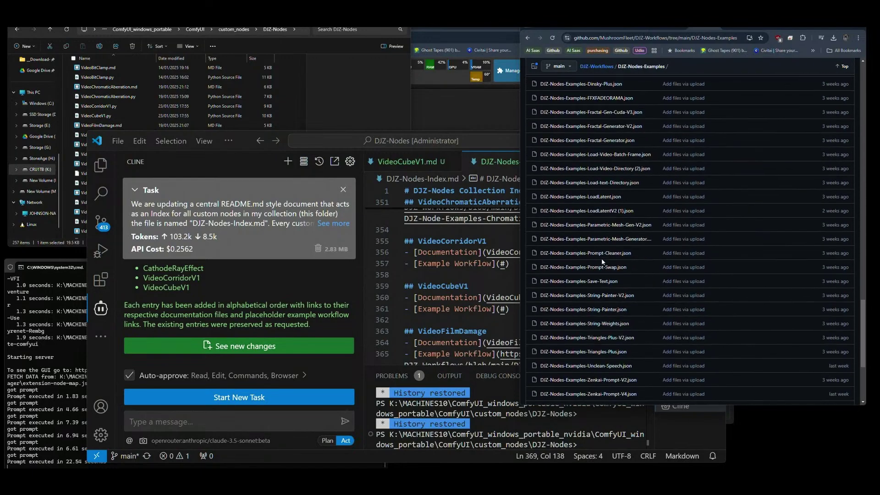
{"action": "scroll", "coordinate": [602, 262], "scroll_direction": "up", "scroll_amount": 5}
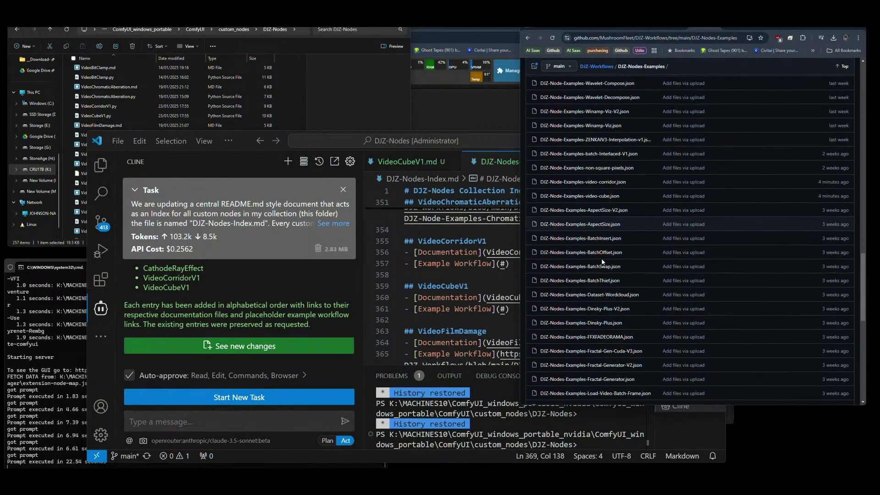
{"action": "scroll", "coordinate": [601, 262], "scroll_direction": "up", "scroll_amount": 5}
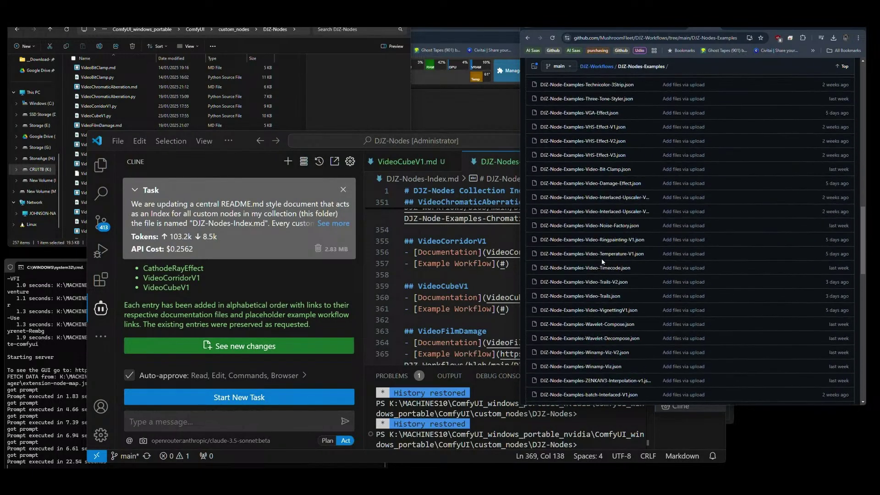
Check the VideoCorridorV1 example link line in the index, then rescan the GitHub file list.
{"action": "left_click", "coordinate": [515, 264]}
{"action": "left_click", "coordinate": [771, 244]}
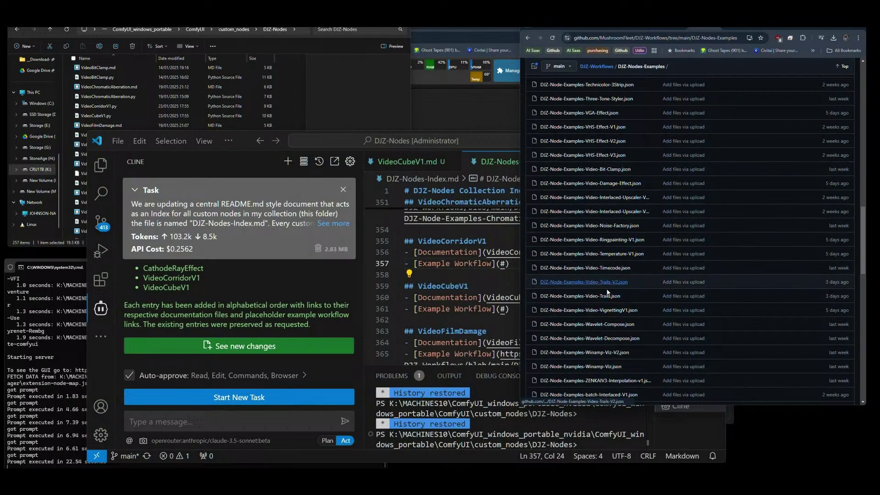
{"action": "scroll", "coordinate": [609, 262], "scroll_direction": "up", "scroll_amount": 10}
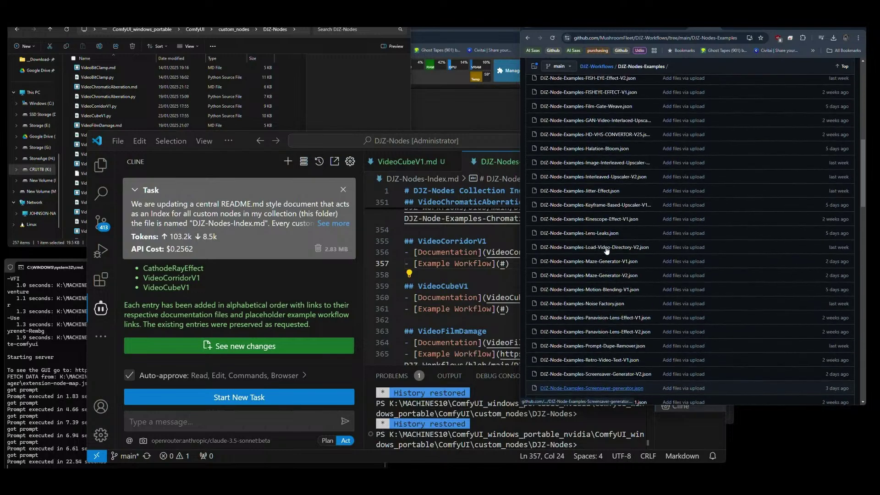
{"action": "scroll", "coordinate": [606, 246], "scroll_direction": "up", "scroll_amount": 3}
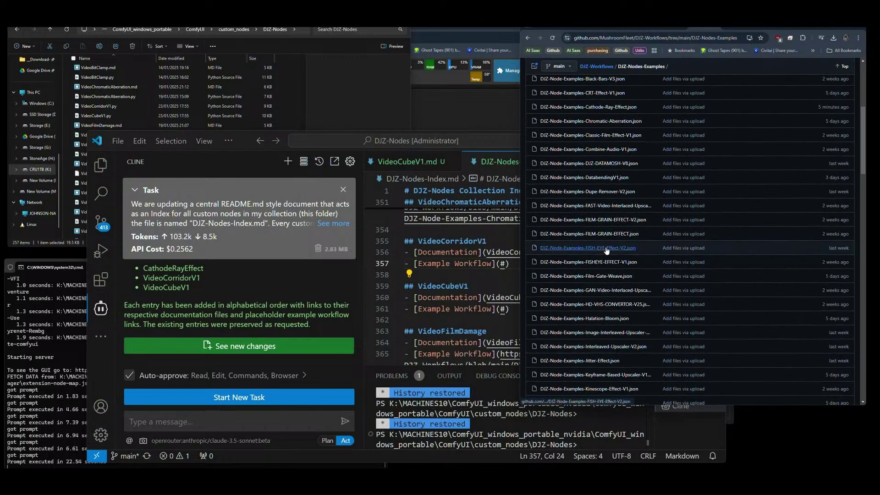
{"action": "scroll", "coordinate": [612, 275], "scroll_direction": "up", "scroll_amount": 2}
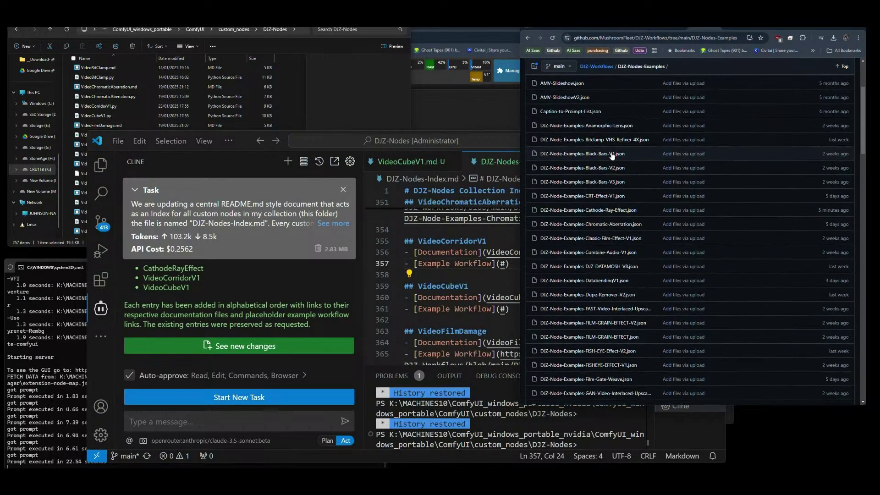
{"action": "scroll", "coordinate": [612, 183], "scroll_direction": "down", "scroll_amount": 4}
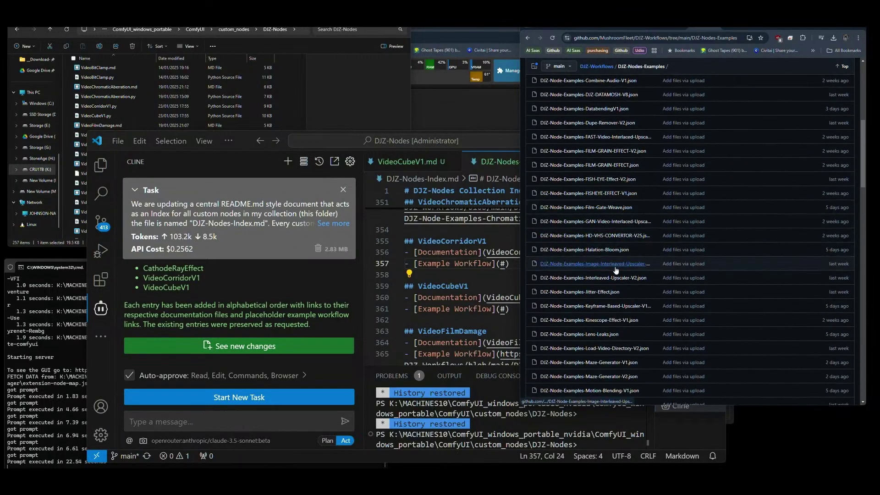
{"action": "scroll", "coordinate": [615, 281], "scroll_direction": "down", "scroll_amount": 1}
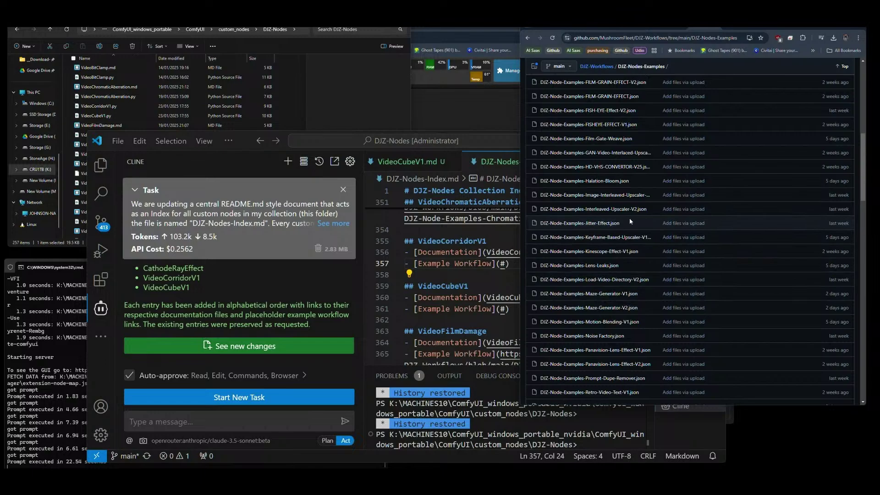
{"action": "scroll", "coordinate": [631, 220], "scroll_direction": "down", "scroll_amount": 4}
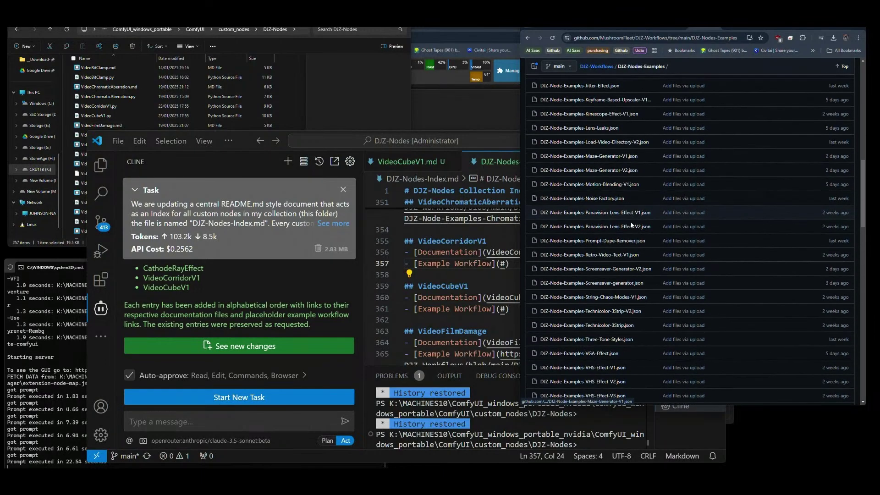
{"action": "scroll", "coordinate": [631, 224], "scroll_direction": "down", "scroll_amount": 3}
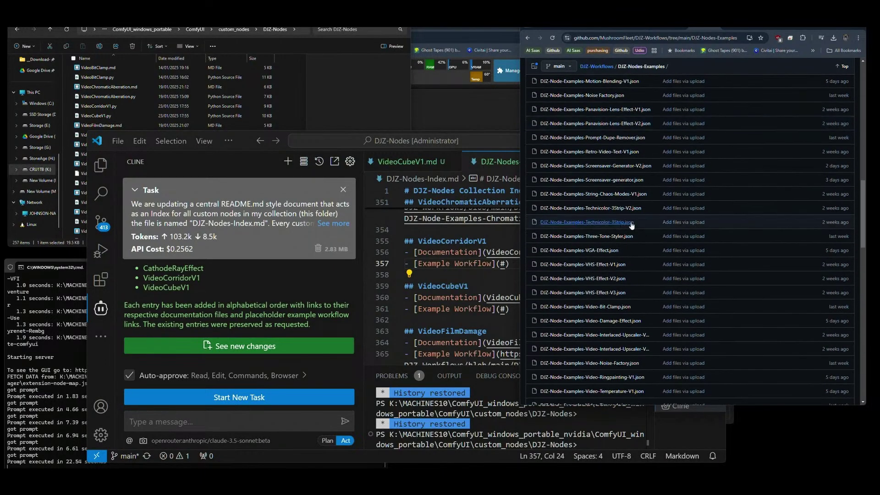
{"action": "scroll", "coordinate": [632, 229], "scroll_direction": "down", "scroll_amount": 3}
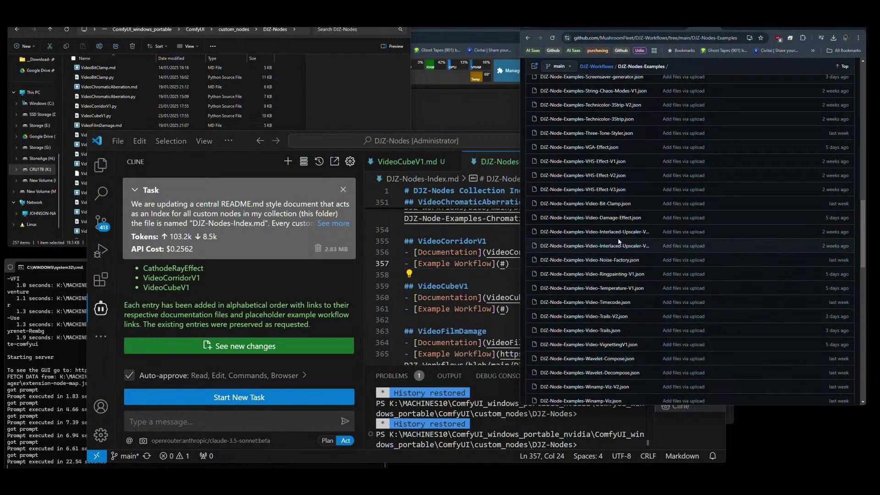
{"action": "scroll", "coordinate": [656, 211], "scroll_direction": "up", "scroll_amount": 8}
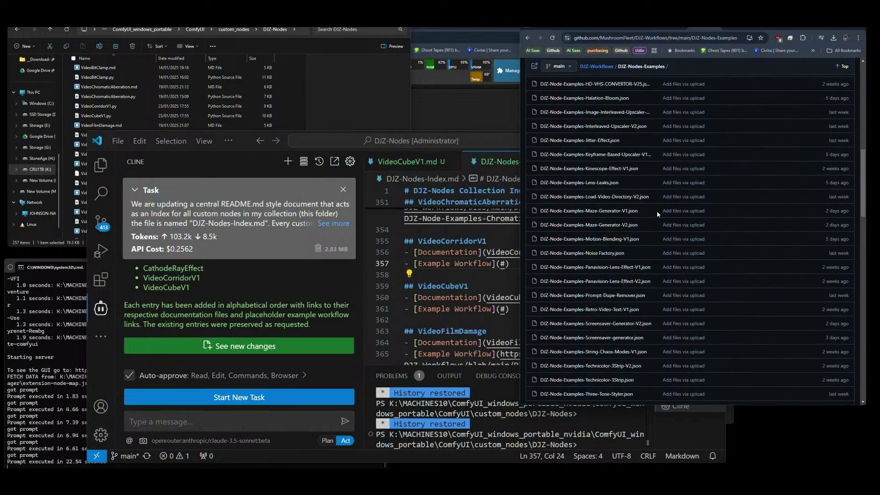
{"action": "scroll", "coordinate": [657, 211], "scroll_direction": "up", "scroll_amount": 6}
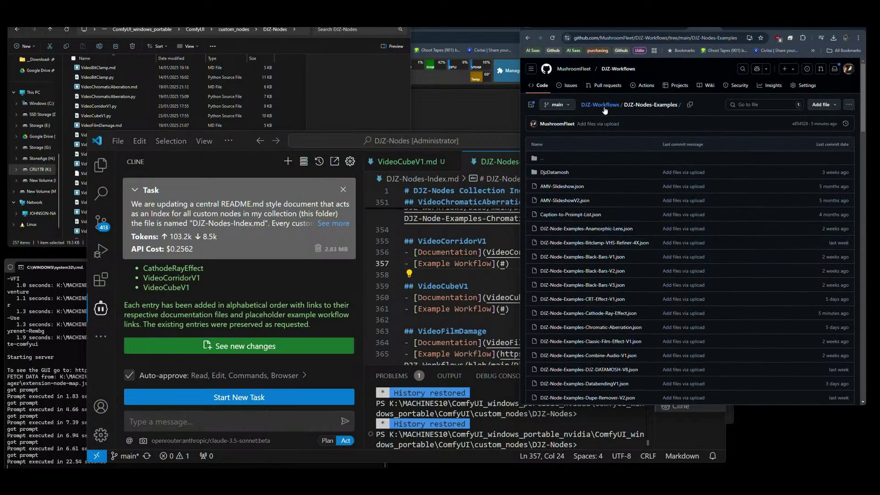
Visit the repository root, then return to the DJZ-Nodes-Examples folder listing.
{"action": "left_click", "coordinate": [628, 160]}
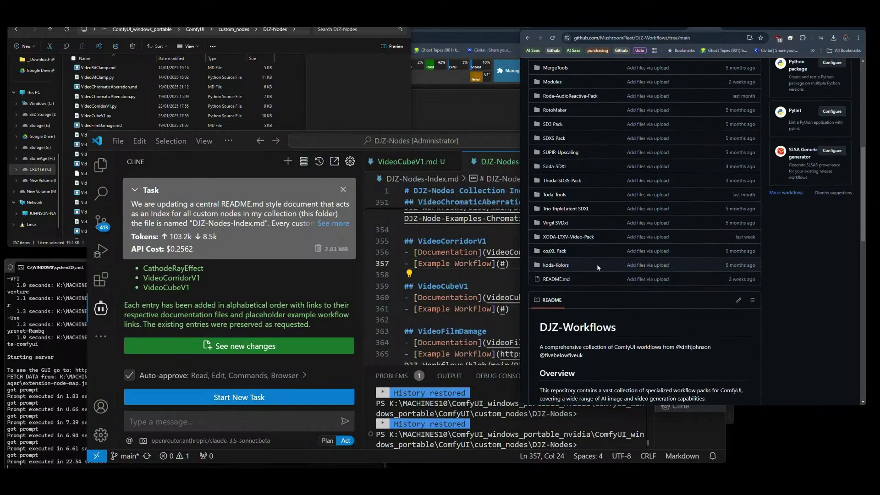
{"action": "scroll", "coordinate": [591, 165], "scroll_direction": "up", "scroll_amount": 4}
{"action": "scroll", "coordinate": [585, 162], "scroll_direction": "up", "scroll_amount": 3}
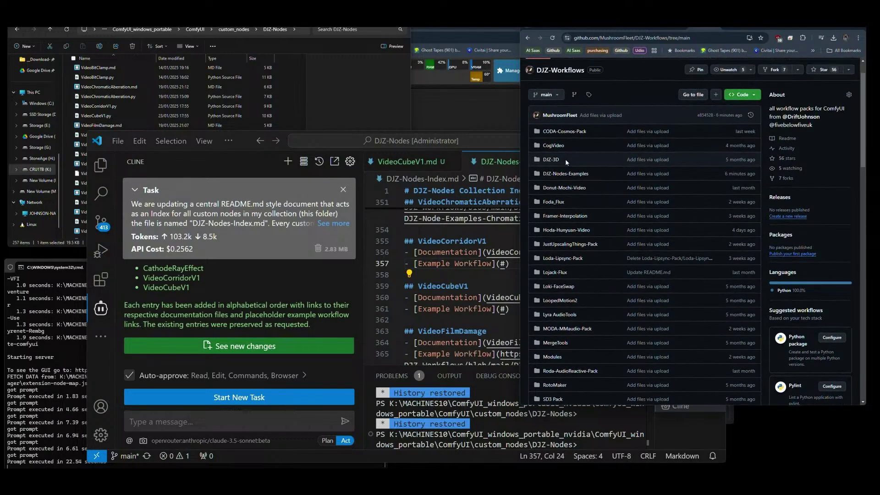
{"action": "key", "text": "alt+Left"}
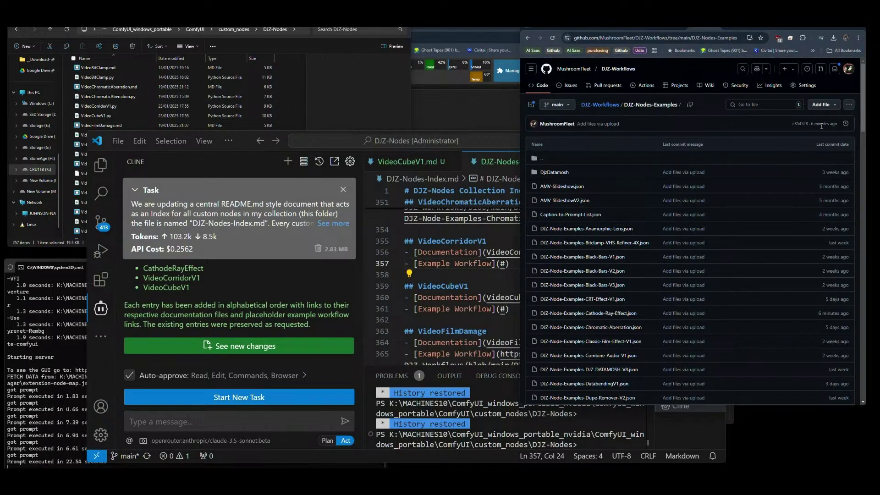
Open the latest upload commit and scroll through its three changed workflow JSON files.
{"action": "left_click", "coordinate": [799, 124]}
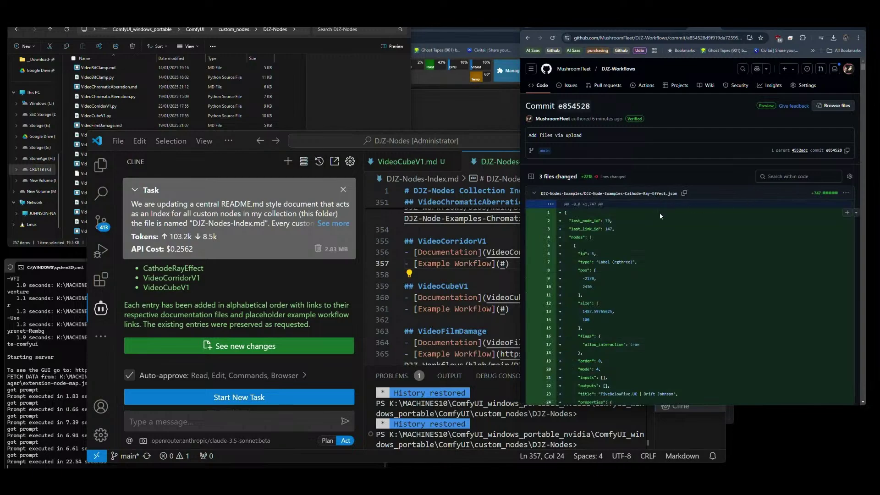
{"action": "scroll", "coordinate": [660, 213], "scroll_direction": "down", "scroll_amount": 20}
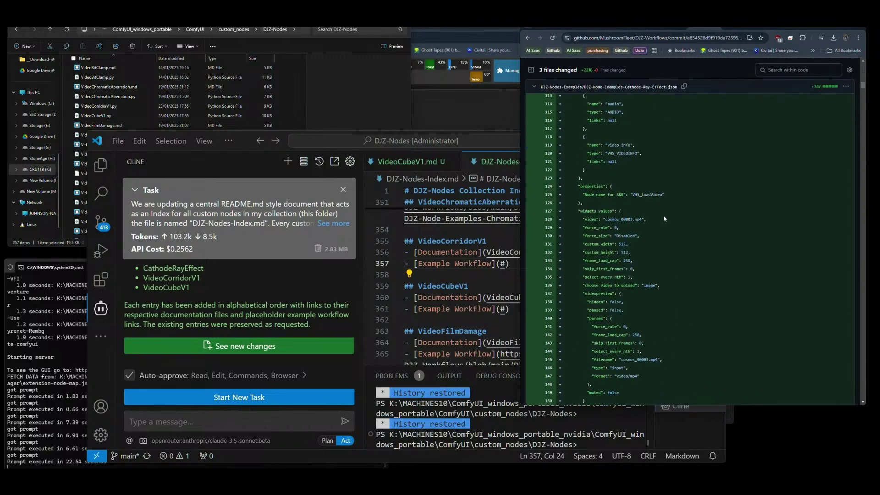
{"action": "scroll", "coordinate": [663, 216], "scroll_direction": "down", "scroll_amount": 20}
{"action": "left_click_drag", "start_coordinate": [862, 110], "coordinate": [864, 180]}
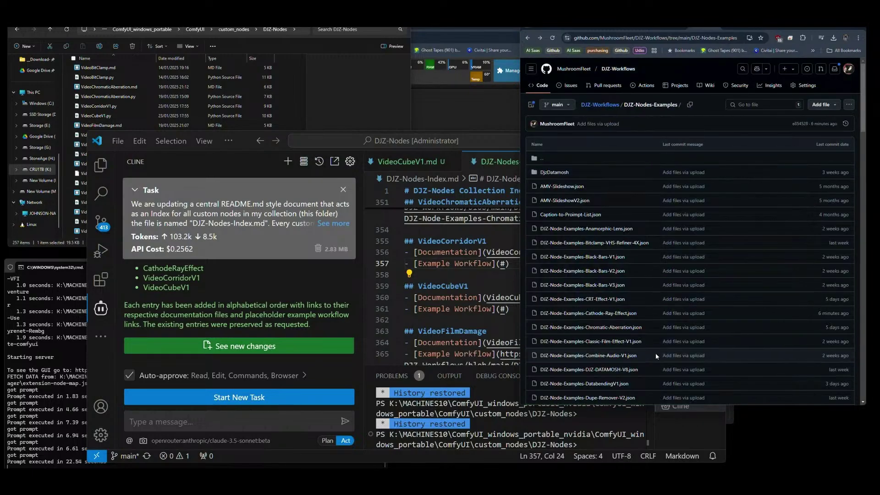
Scroll the folder, peek at Video-Bit-Clamp.json, and locate video-corridor.json and video-cube.json.
{"action": "scroll", "coordinate": [641, 275], "scroll_direction": "down", "scroll_amount": 2}
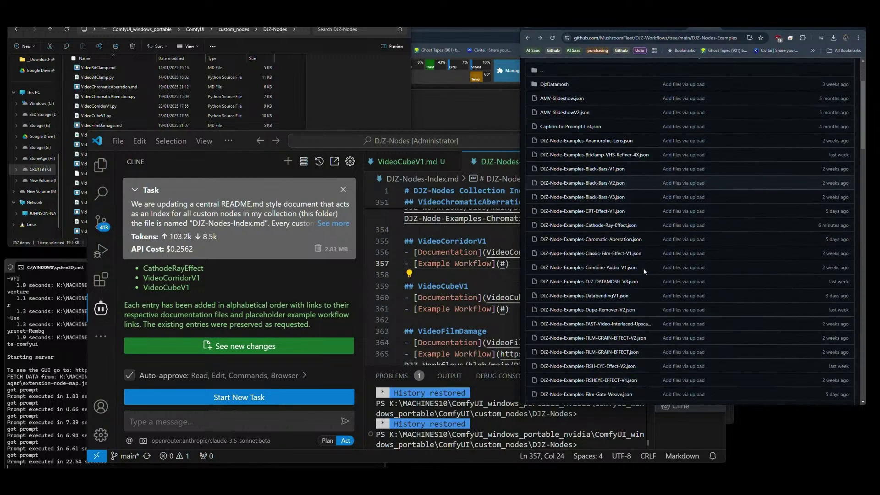
{"action": "scroll", "coordinate": [638, 281], "scroll_direction": "down", "scroll_amount": 3}
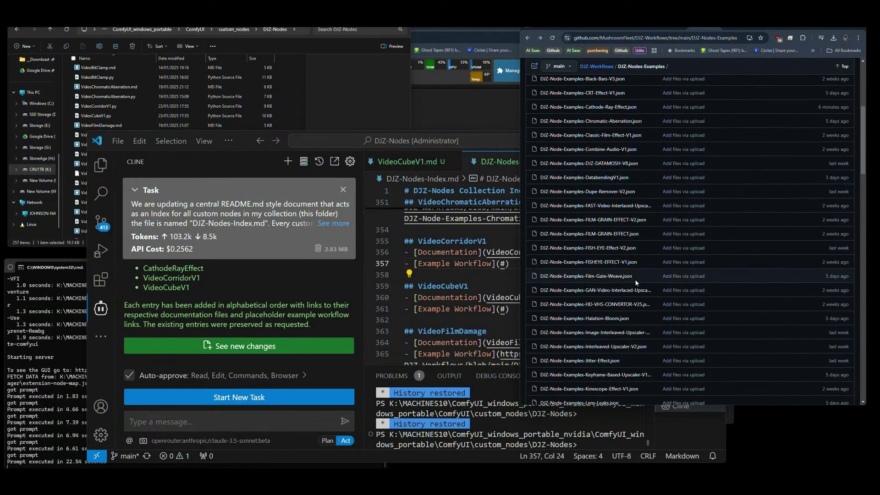
{"action": "scroll", "coordinate": [637, 283], "scroll_direction": "down", "scroll_amount": 5}
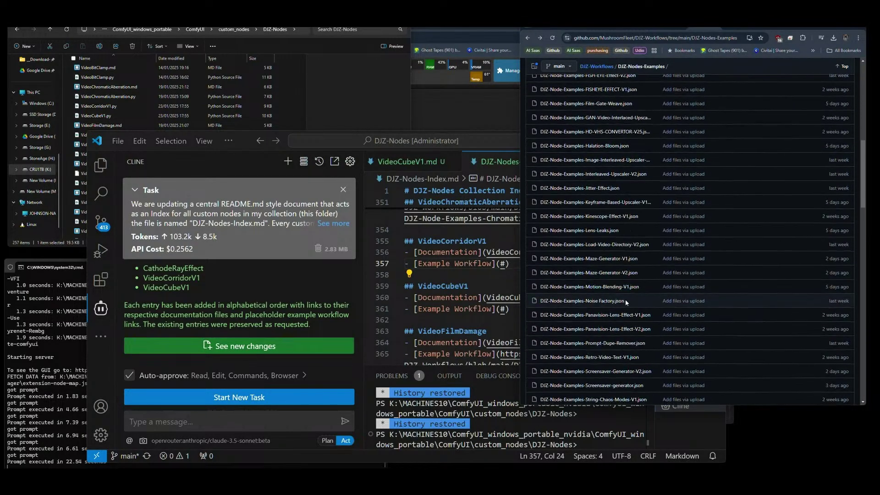
{"action": "scroll", "coordinate": [626, 308], "scroll_direction": "down", "scroll_amount": 2}
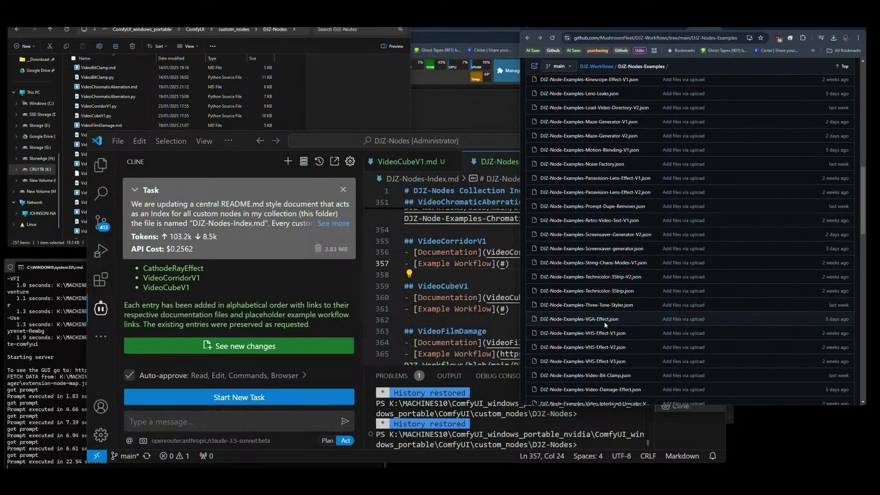
{"action": "scroll", "coordinate": [604, 324], "scroll_direction": "down", "scroll_amount": 1}
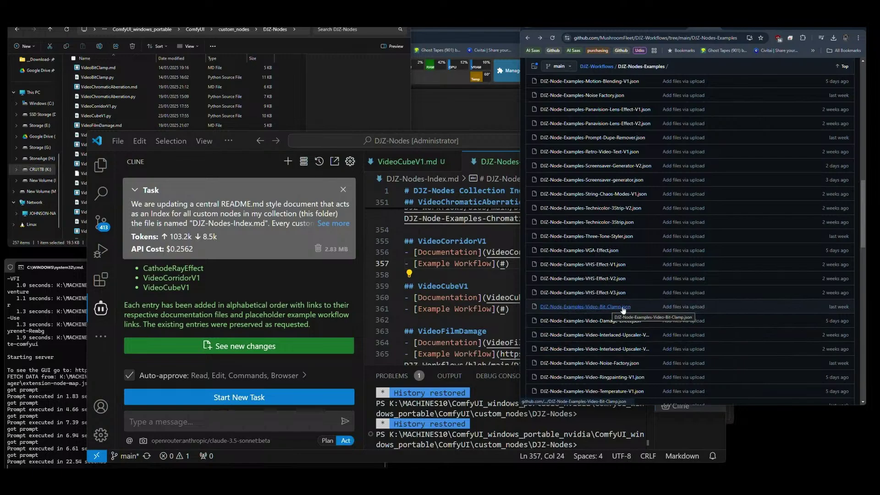
{"action": "left_click", "coordinate": [610, 311]}
{"action": "scroll", "coordinate": [565, 198], "scroll_direction": "up", "scroll_amount": 6}
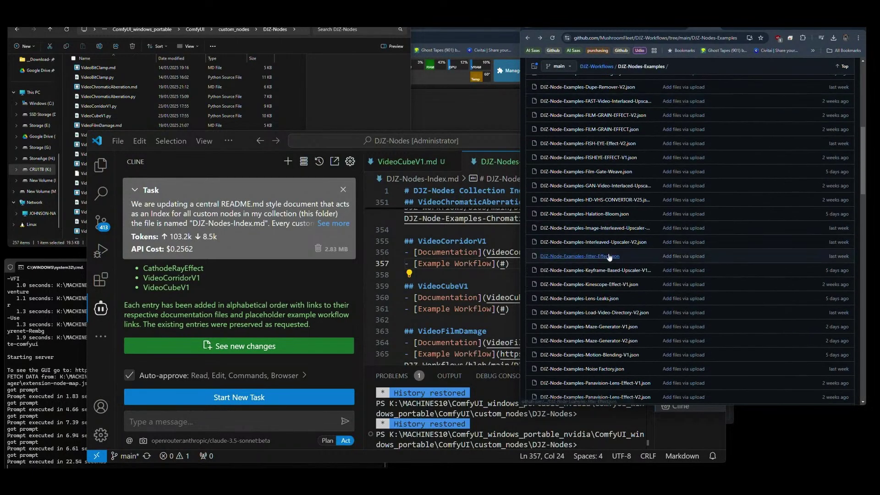
{"action": "scroll", "coordinate": [607, 239], "scroll_direction": "down", "scroll_amount": 5}
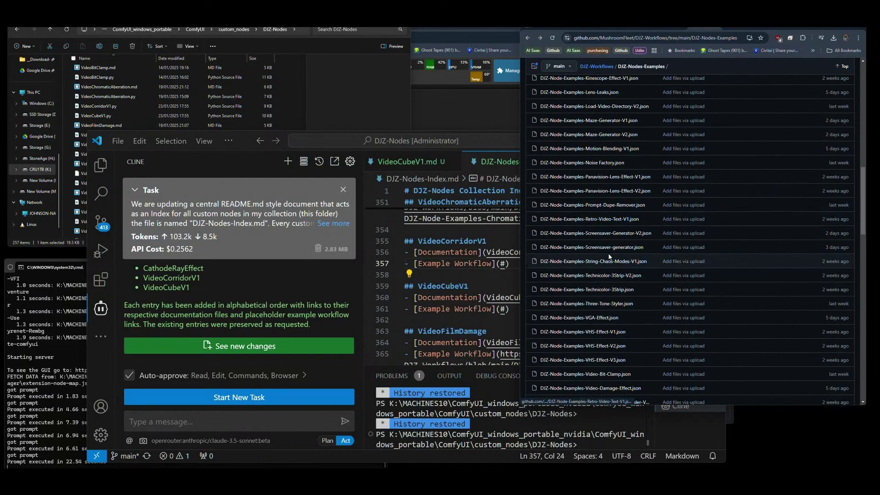
{"action": "scroll", "coordinate": [609, 254], "scroll_direction": "down", "scroll_amount": 1}
{"action": "scroll", "coordinate": [618, 333], "scroll_direction": "down", "scroll_amount": 2}
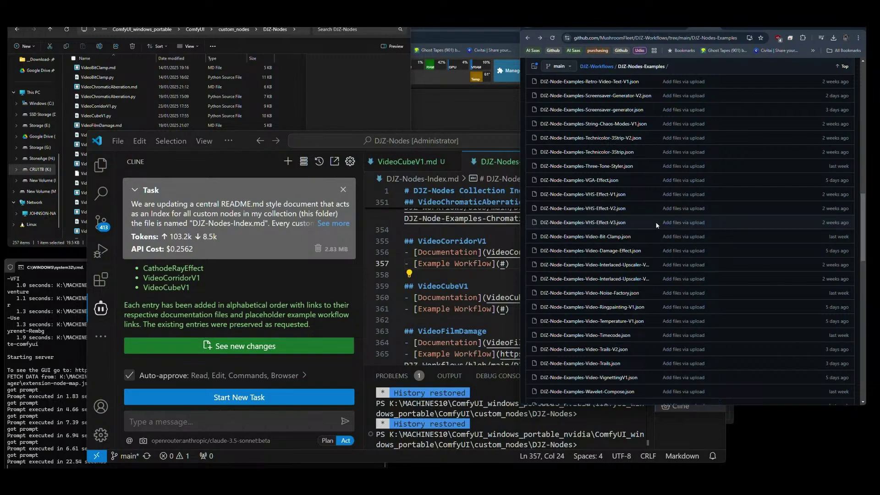
{"action": "scroll", "coordinate": [656, 225], "scroll_direction": "down", "scroll_amount": 3}
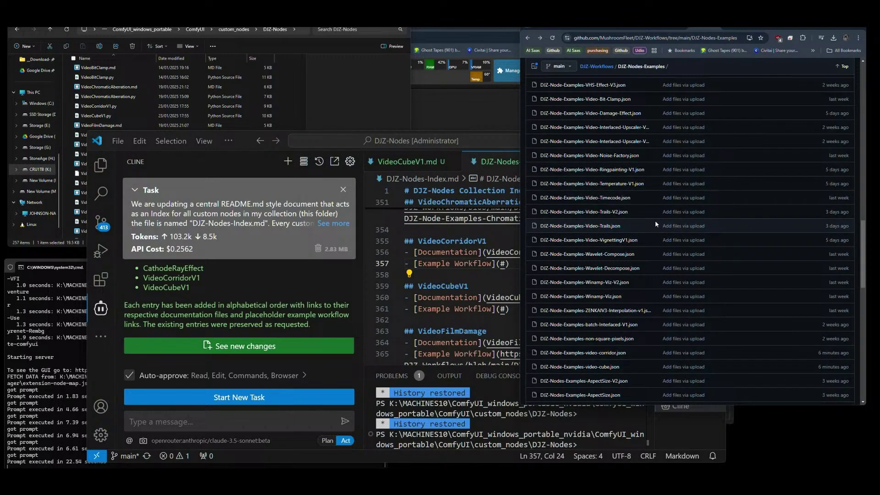
Paste the video-corridor.json GitHub link over the VideoCorridorV1 Example Workflow placeholder.
{"action": "right_click", "coordinate": [603, 356]}
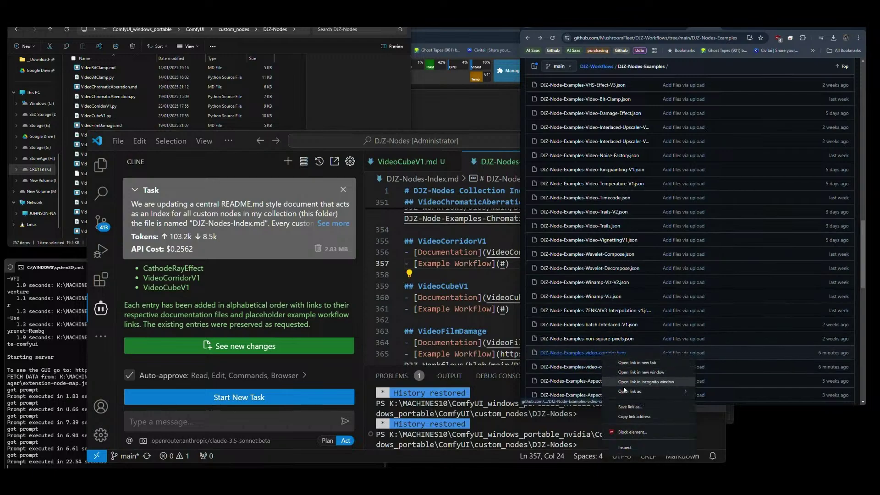
{"action": "left_click", "coordinate": [631, 417]}
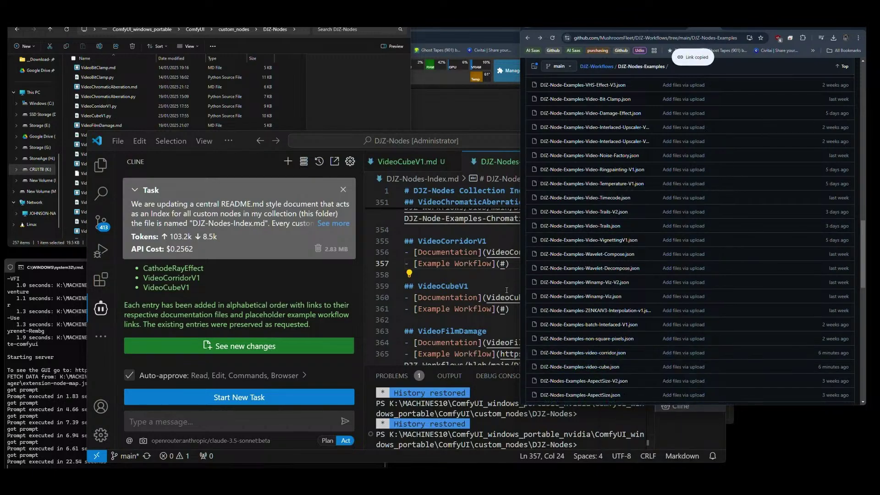
{"action": "left_click", "coordinate": [506, 268]}
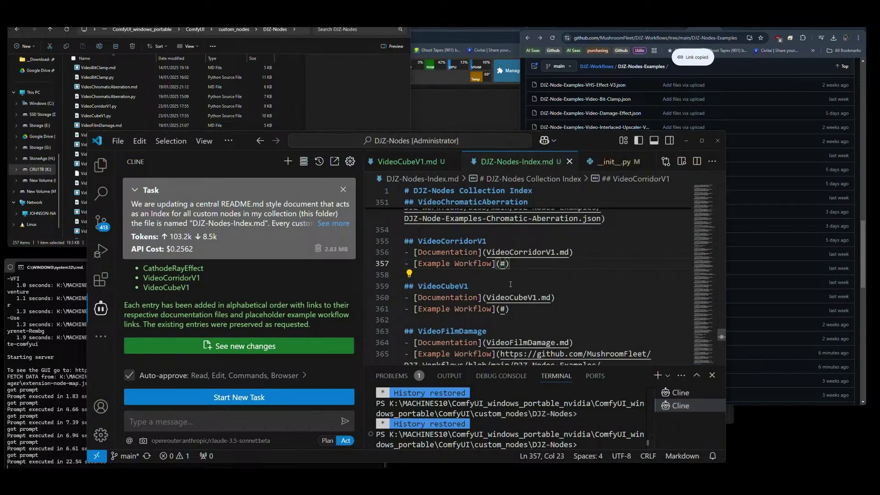
{"action": "key", "text": "BackSpace"}
{"action": "key", "text": "ctrl+v"}
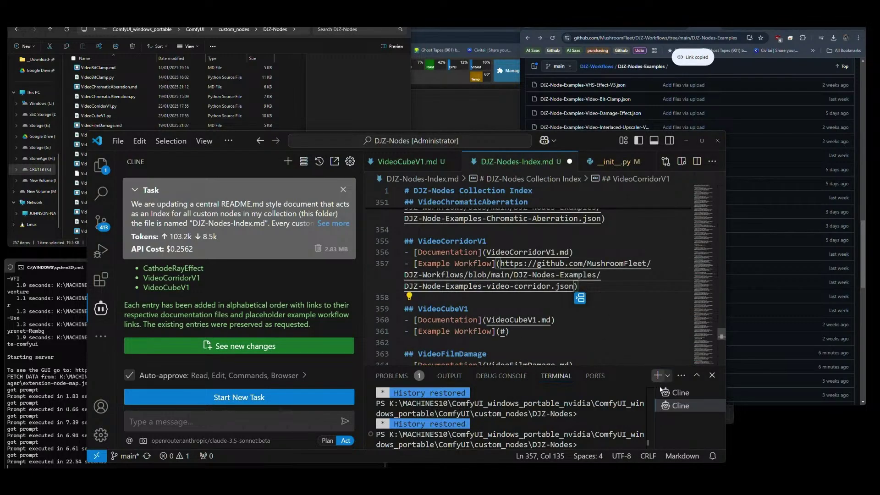
Replace the VideoCubeV1 placeholder with the video-cube.json link and save DJZ-Nodes-Index.md.
{"action": "left_click", "coordinate": [796, 30]}
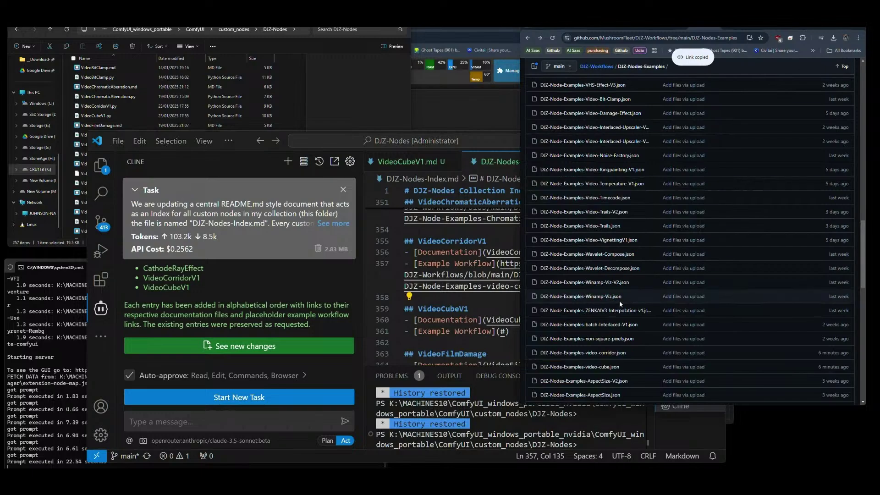
{"action": "right_click", "coordinate": [602, 366]}
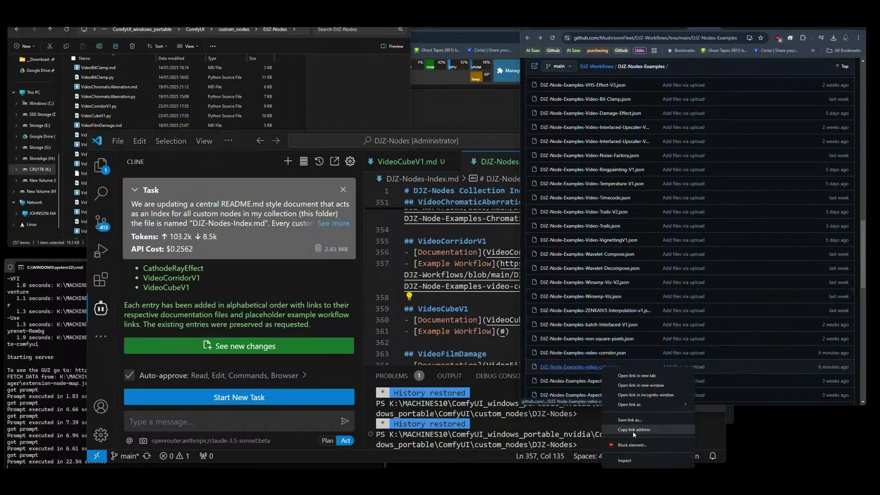
{"action": "left_click", "coordinate": [632, 431]}
{"action": "left_click", "coordinate": [504, 332]}
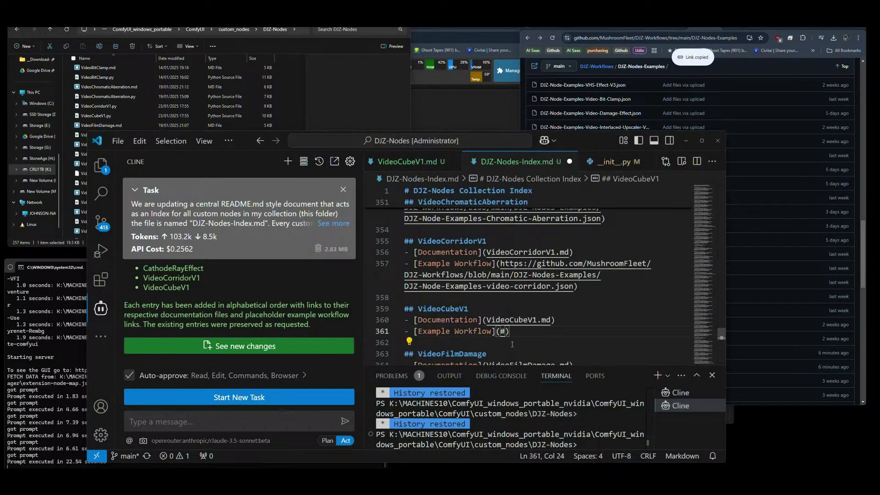
{"action": "scroll", "coordinate": [511, 344], "scroll_direction": "down", "scroll_amount": 1}
{"action": "key", "text": "Left"}
{"action": "key", "text": "BackSpace"}
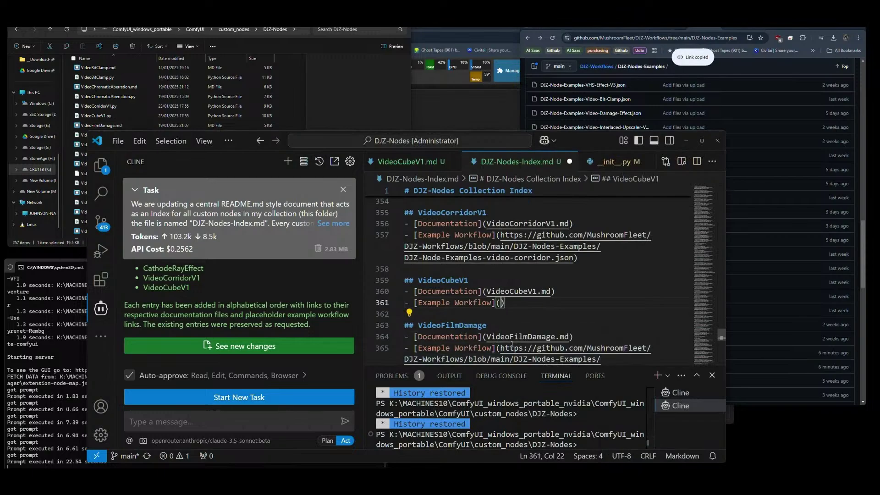
{"action": "key", "text": "ctrl+v"}
{"action": "scroll", "coordinate": [512, 345], "scroll_direction": "down", "scroll_amount": 1}
{"action": "key", "text": "ctrl+s"}
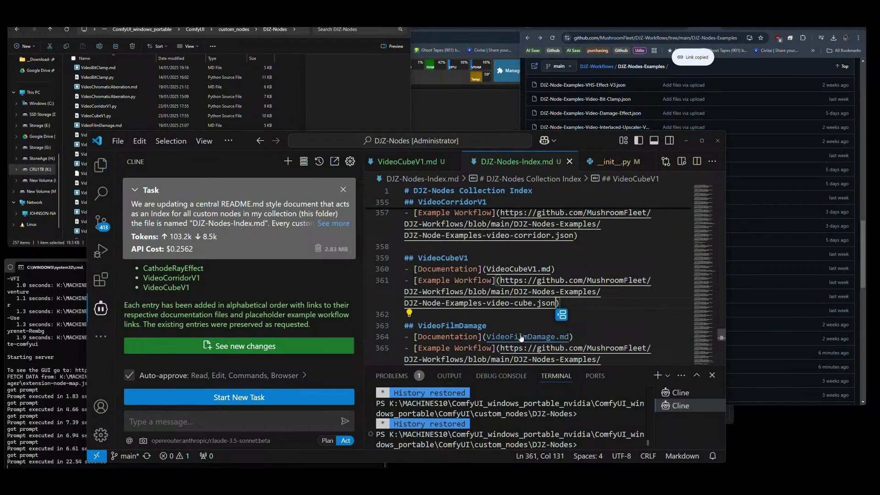
{"action": "left_click", "coordinate": [718, 245]}
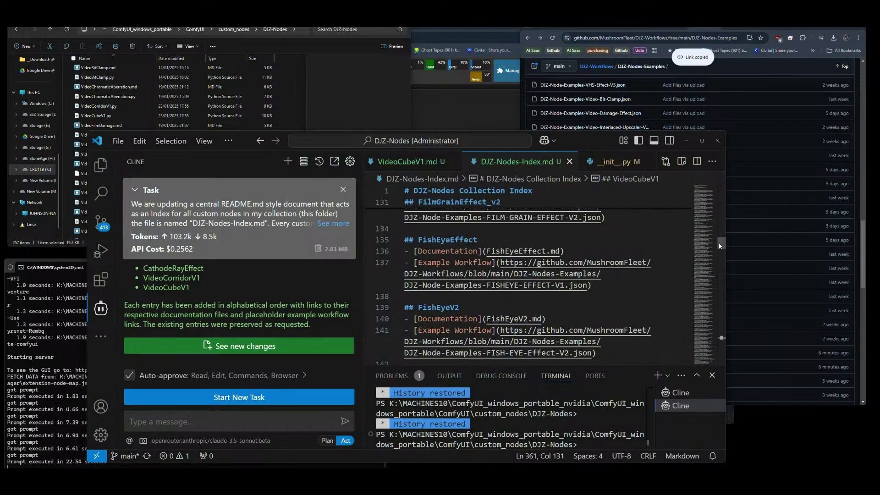
{"action": "left_click_drag", "start_coordinate": [719, 245], "coordinate": [719, 210]}
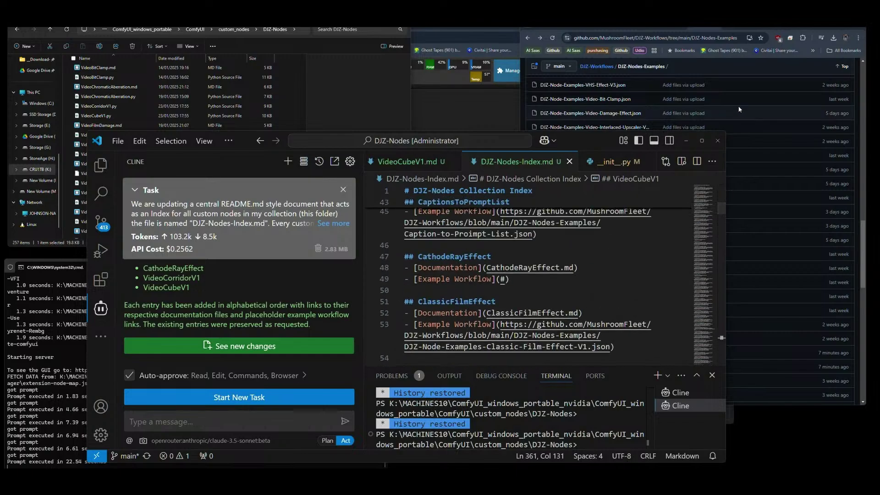
Paste the Cathode-Ray-Effect.json link into the CathodeRayEffect entry, then show the DJZ-Nodes repository.
{"action": "left_click", "coordinate": [789, 61]}
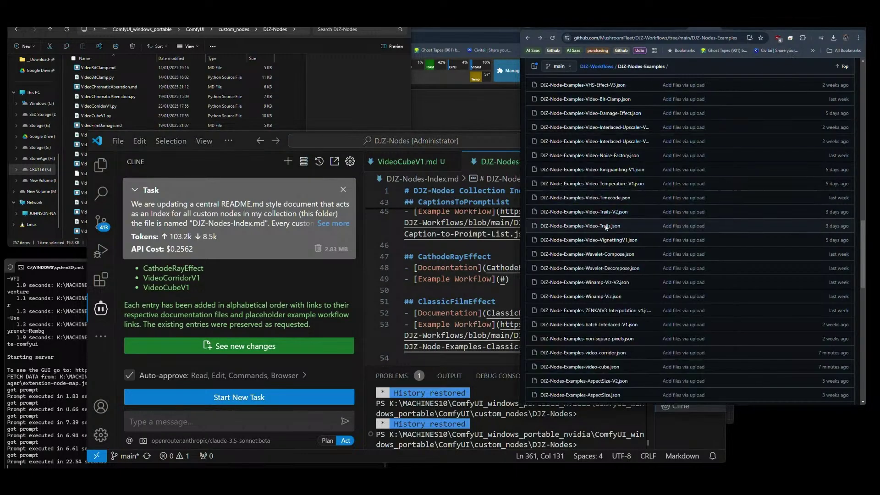
{"action": "scroll", "coordinate": [605, 251], "scroll_direction": "up", "scroll_amount": 5}
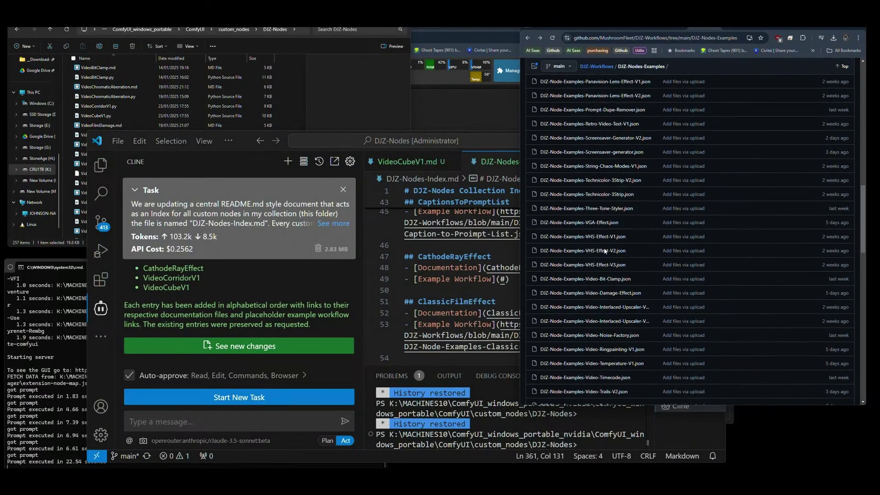
{"action": "scroll", "coordinate": [610, 192], "scroll_direction": "up", "scroll_amount": 5}
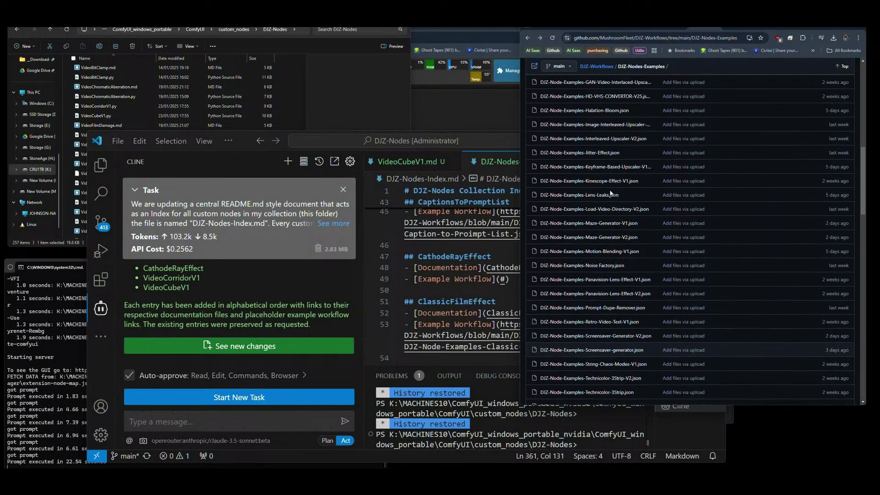
{"action": "scroll", "coordinate": [610, 192], "scroll_direction": "up", "scroll_amount": 4}
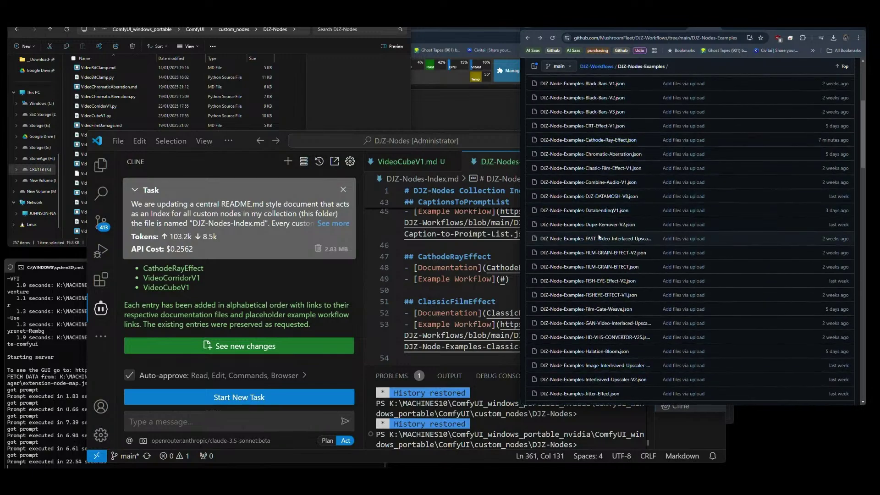
{"action": "right_click", "coordinate": [591, 140]}
{"action": "left_click", "coordinate": [626, 203]}
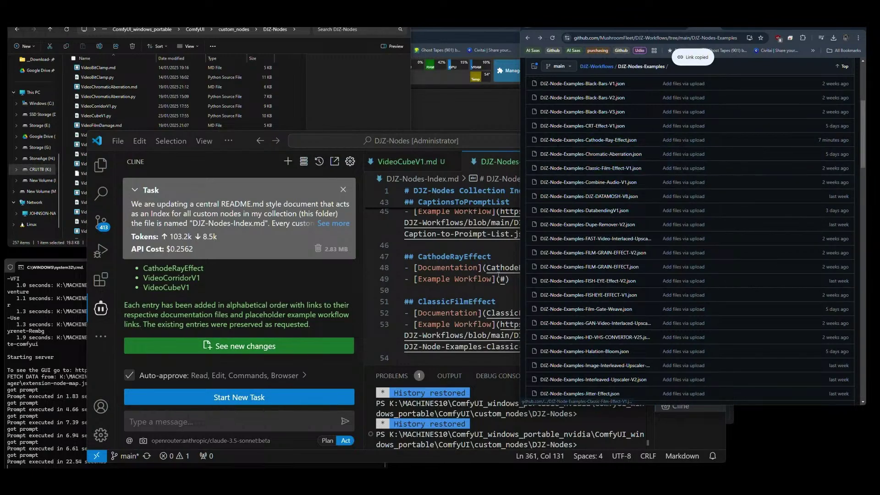
{"action": "left_click", "coordinate": [504, 279]}
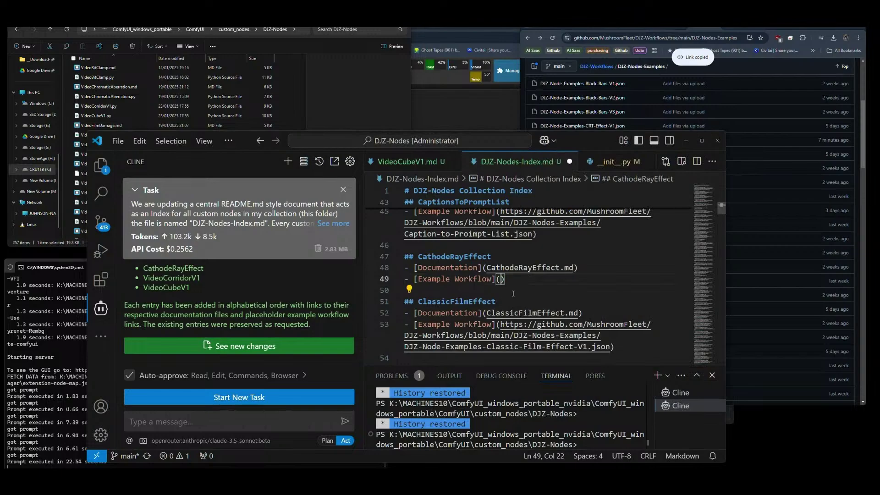
{"action": "key", "text": "ctrl+v"}
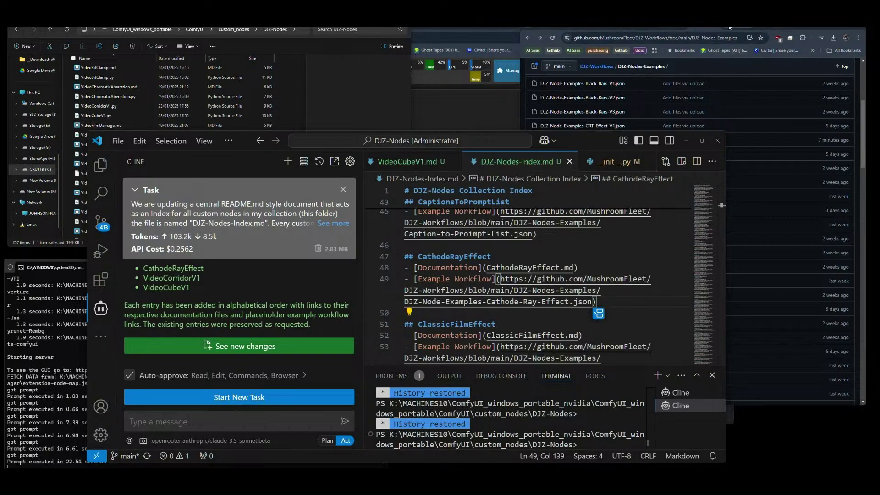
{"action": "left_click", "coordinate": [701, 28]}
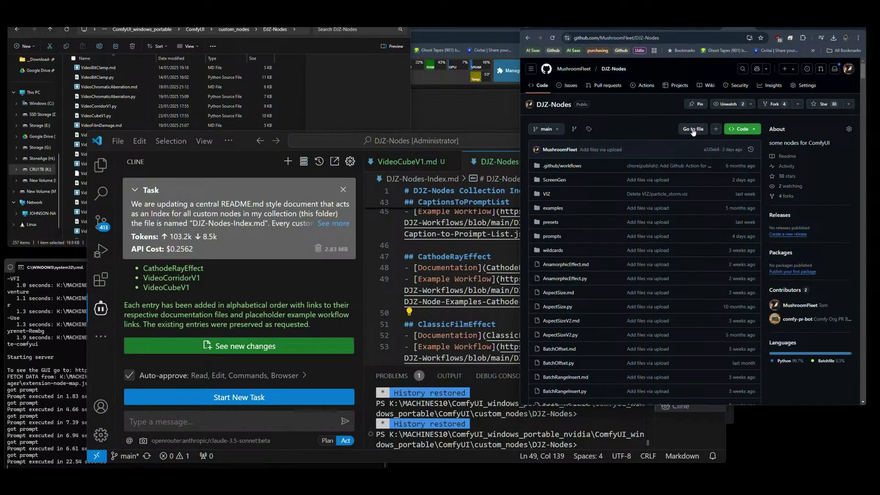
Upload the eight newest files, DJZ-Nodes-Index.md through VideoCorridorV1.py, to the DJZ-Nodes repository.
{"action": "left_click", "coordinate": [716, 130]}
{"action": "left_click", "coordinate": [742, 156]}
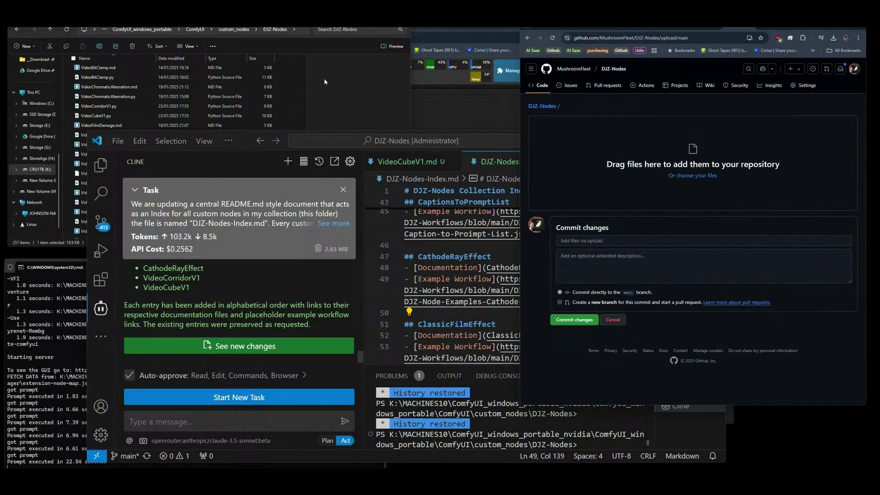
{"action": "left_click", "coordinate": [324, 81]}
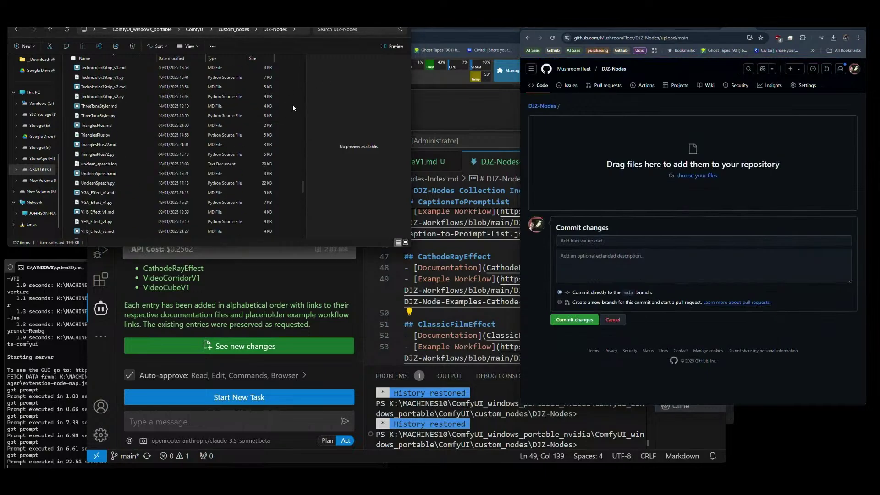
{"action": "left_click_drag", "start_coordinate": [304, 201], "coordinate": [304, 58]}
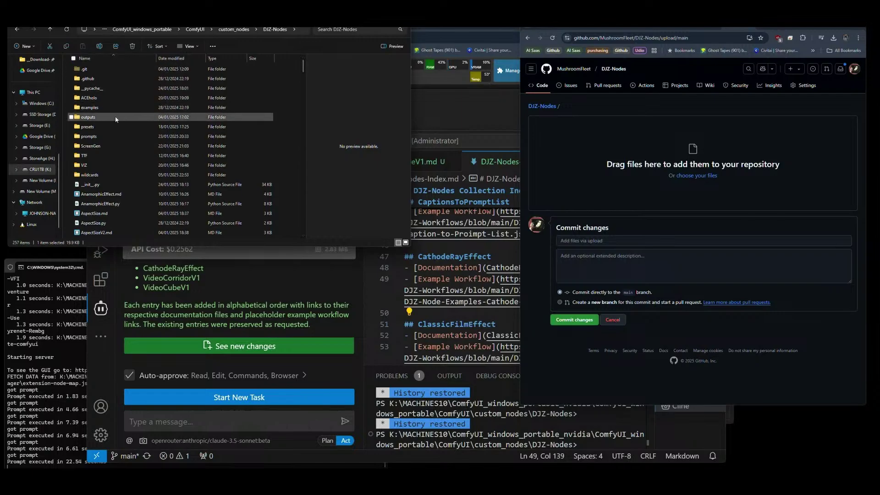
{"action": "left_click", "coordinate": [173, 58]}
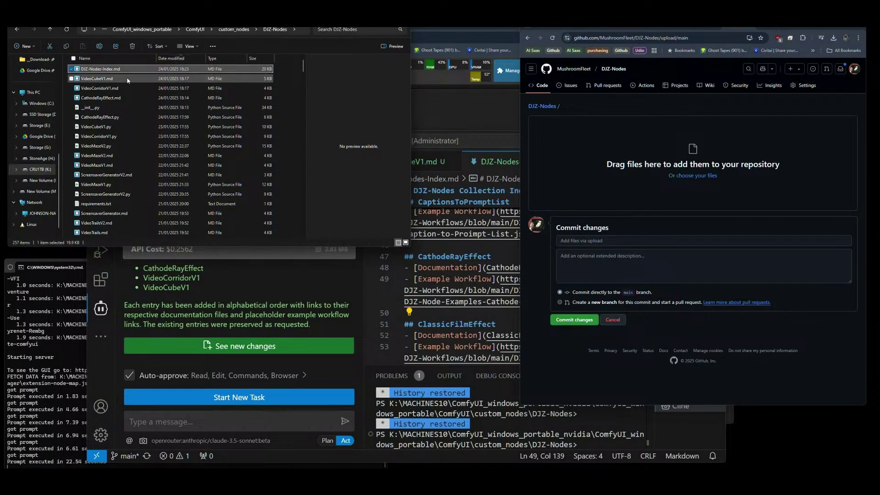
{"action": "left_click", "coordinate": [97, 70]}
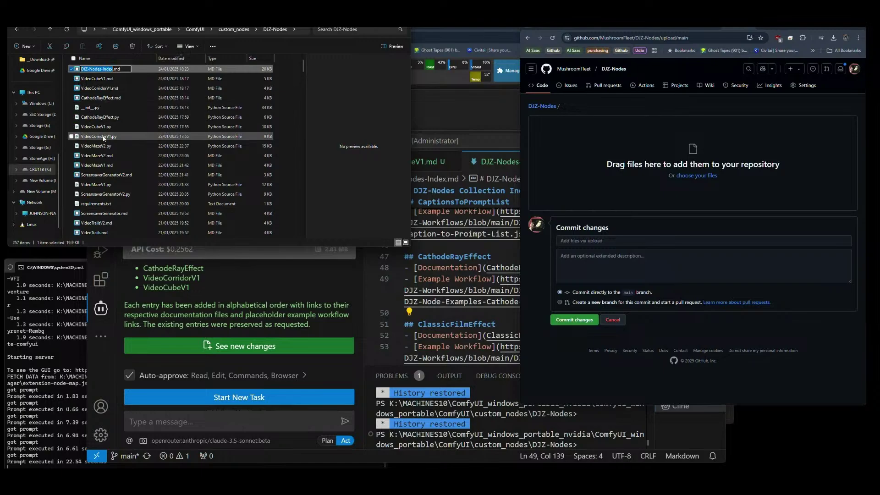
{"action": "left_click", "coordinate": [105, 137], "text": "shift"}
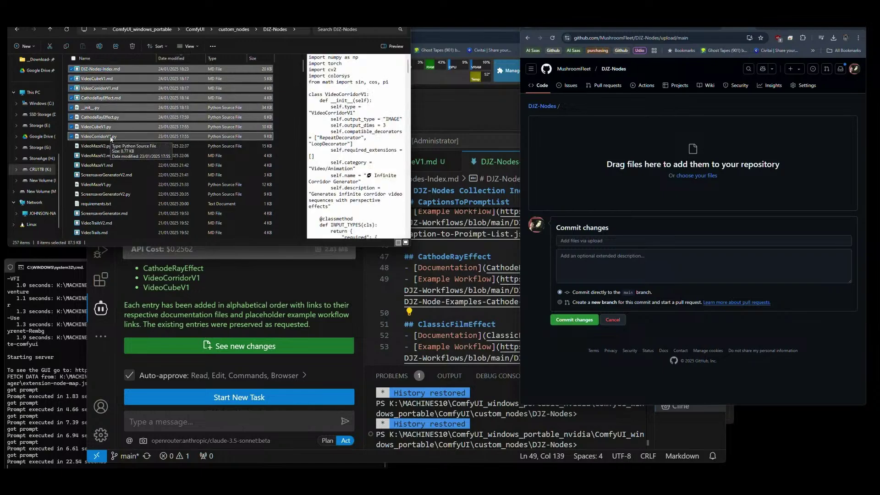
{"action": "left_click_drag", "start_coordinate": [90, 136], "coordinate": [637, 175]}
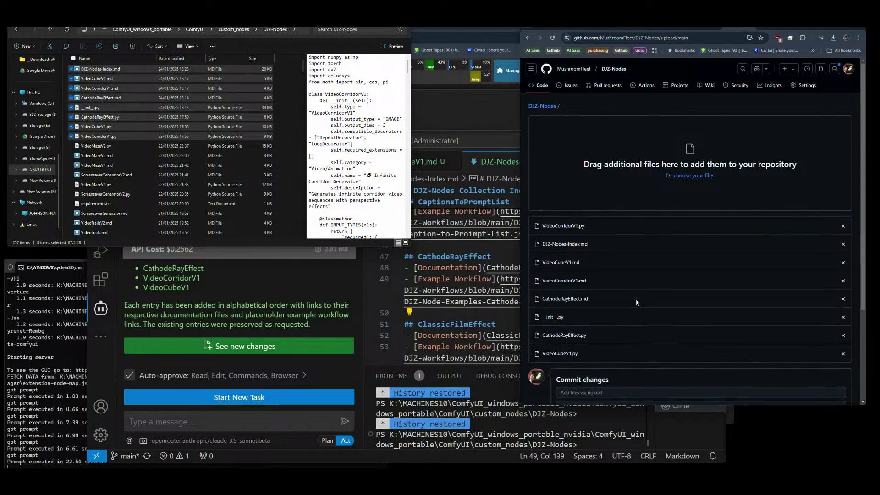
Commit the uploaded files to the main branch.
{"action": "scroll", "coordinate": [636, 296], "scroll_direction": "down", "scroll_amount": 3}
{"action": "left_click", "coordinate": [586, 354]}
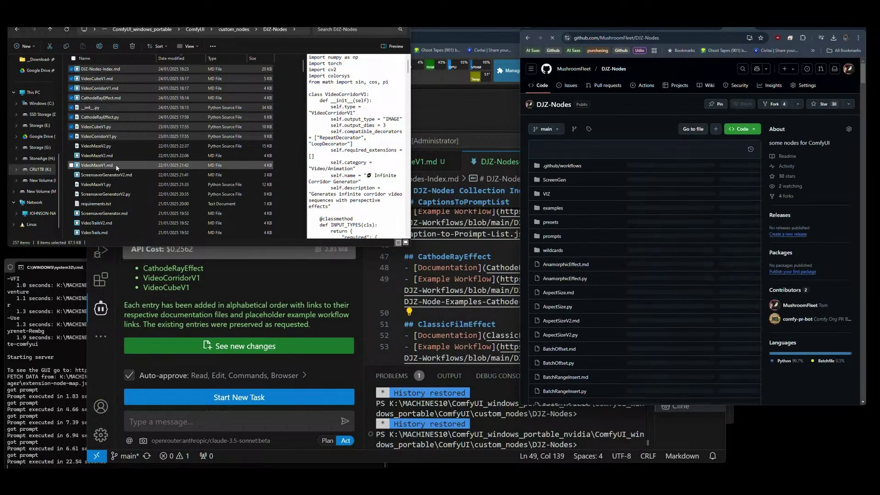
{"action": "scroll", "coordinate": [116, 168], "scroll_direction": "down", "scroll_amount": 3}
{"action": "scroll", "coordinate": [117, 168], "scroll_direction": "down", "scroll_amount": 1}
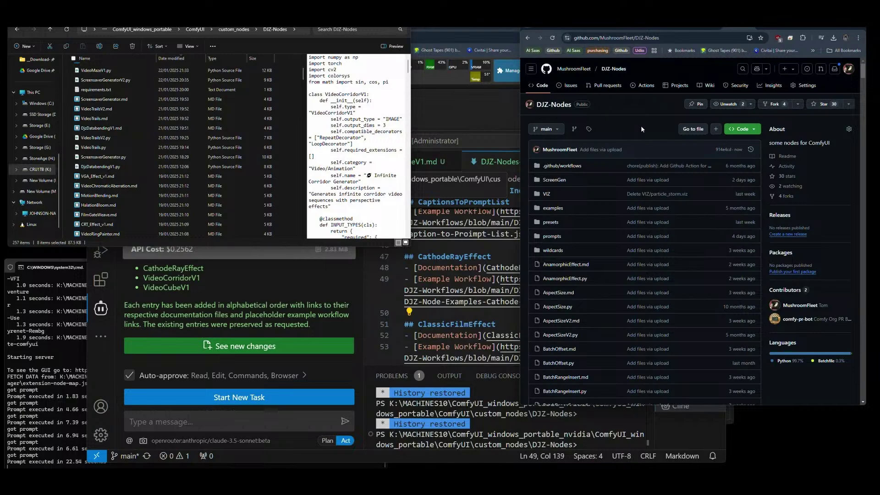
Look over the Cathode Ray Effect, Video Cube and CODA Cosmos looped motion graphs in ComfyUI.
{"action": "left_click", "coordinate": [472, 114]}
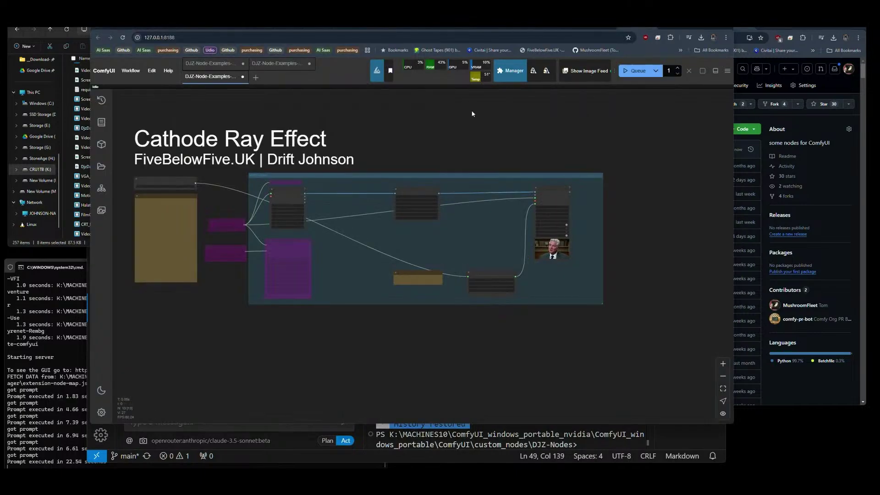
{"action": "left_click_drag", "start_coordinate": [421, 118], "coordinate": [479, 139]}
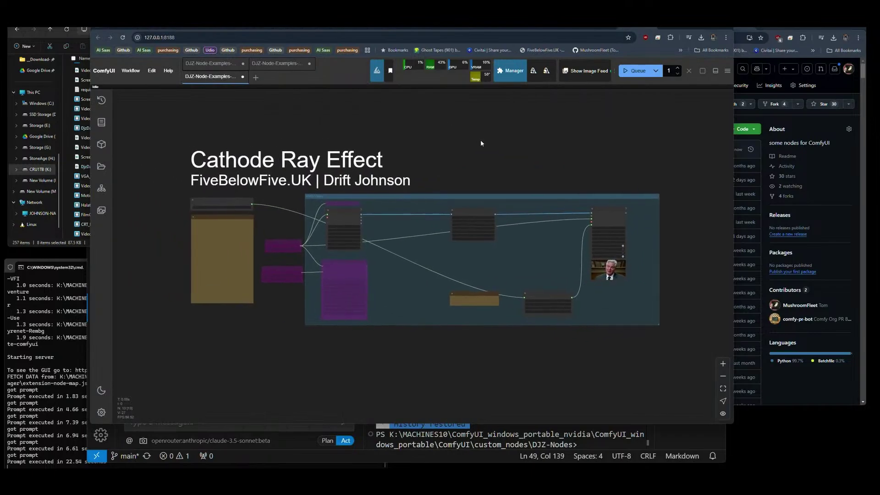
{"action": "left_click", "coordinate": [651, 28]}
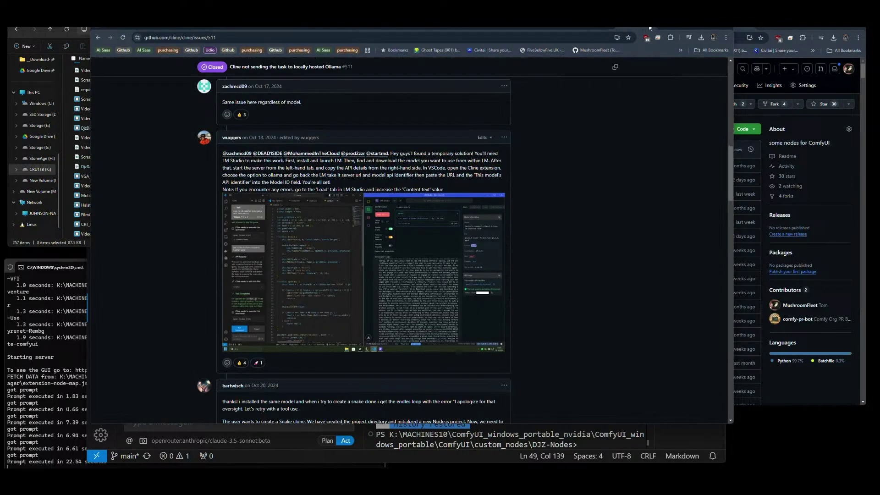
{"action": "left_click", "coordinate": [417, 28]}
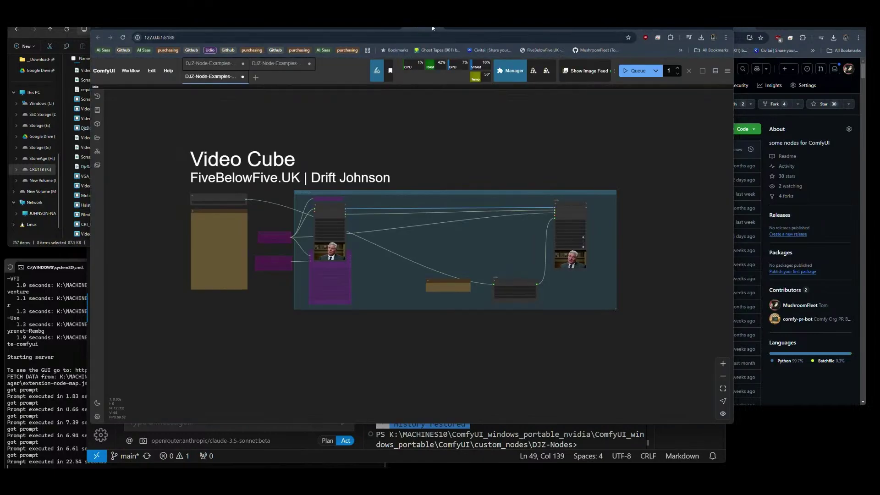
{"action": "left_click", "coordinate": [397, 29]}
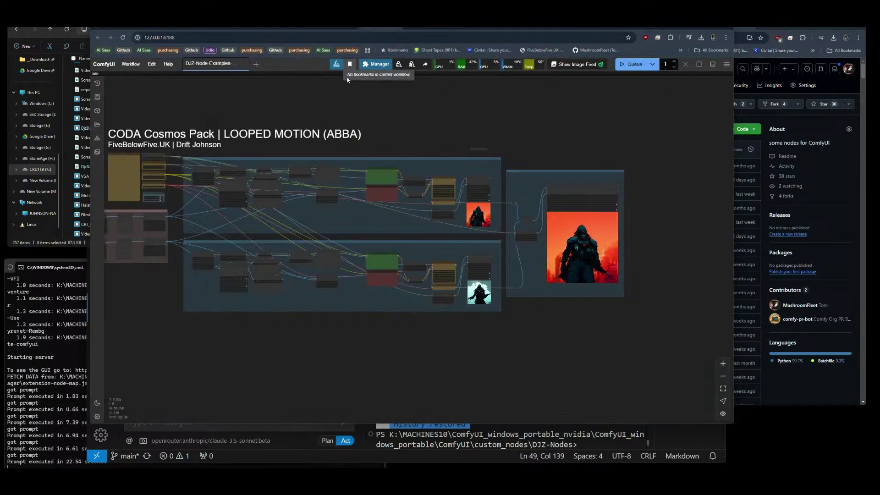
{"action": "left_click_drag", "start_coordinate": [318, 94], "coordinate": [388, 98]}
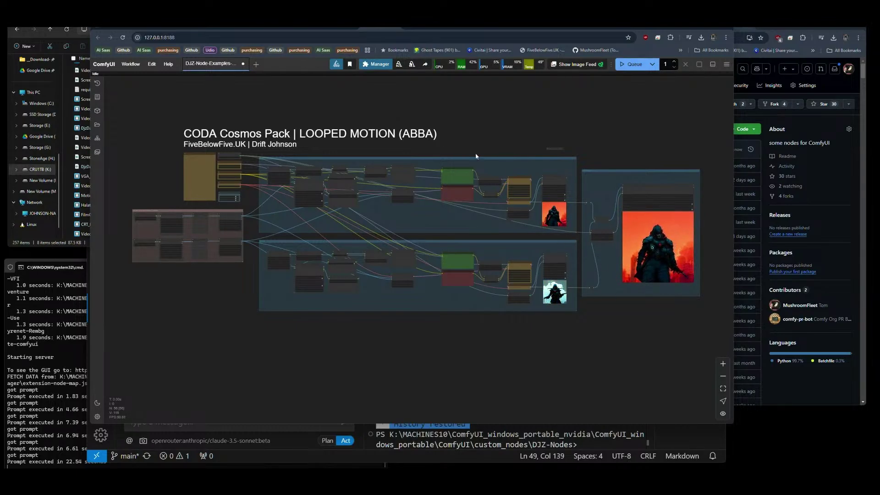
Flip through HD VHS Convertor and image 2 Video to Looped Motion V4, then refocus GitHub and Explorer.
{"action": "left_click", "coordinate": [340, 29]}
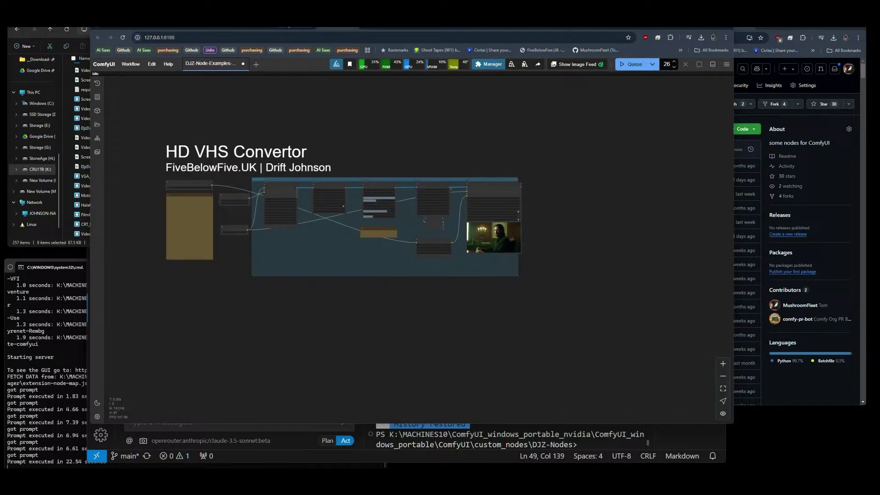
{"action": "left_click", "coordinate": [289, 29]}
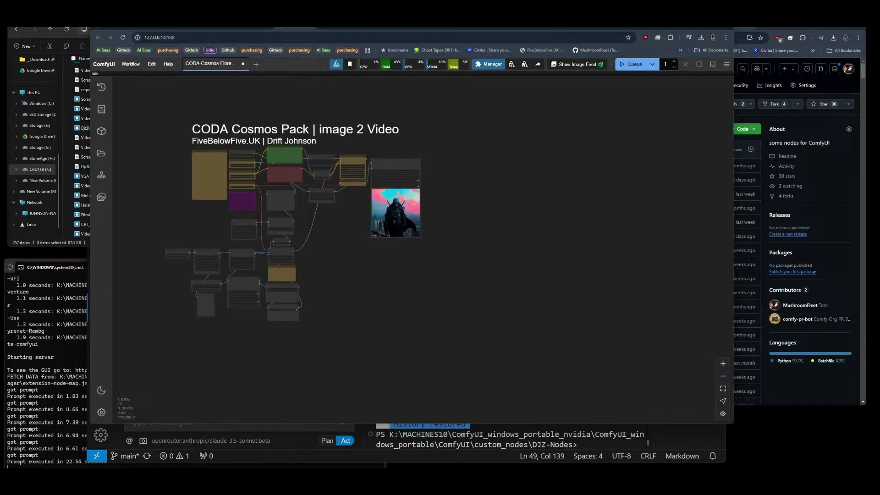
{"action": "left_click", "coordinate": [254, 27]}
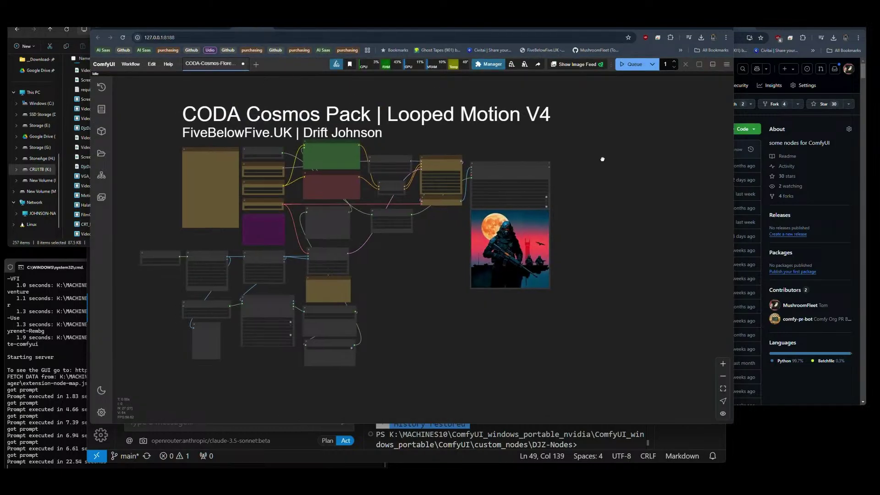
{"action": "left_click", "coordinate": [775, 57]}
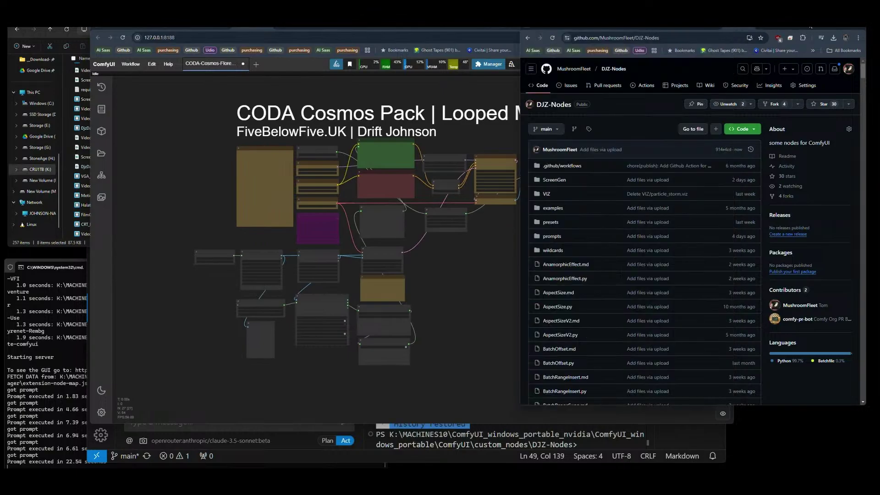
{"action": "left_click", "coordinate": [60, 244]}
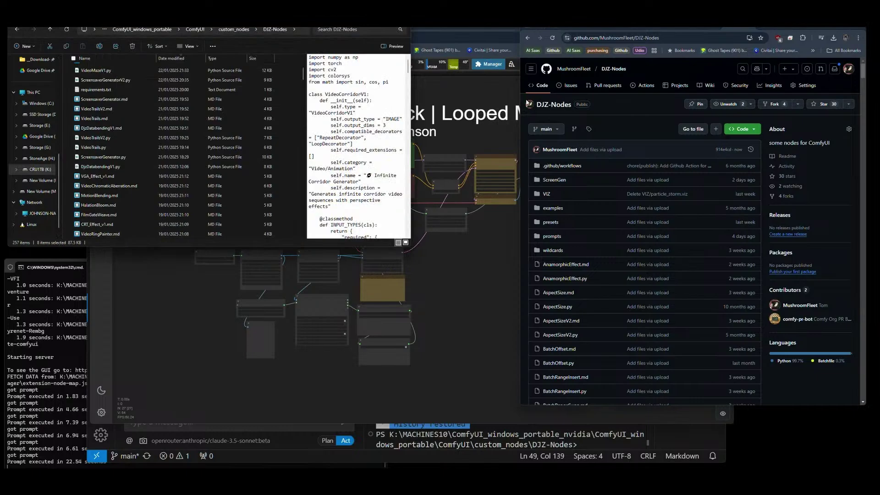
Browse DJZ-Workflows to the Hoda-Hunyuan-t2v-GGUF-Native-Lora-lines-V20.json workflow in NativeComfy.
{"action": "key", "text": "alt+Left"}
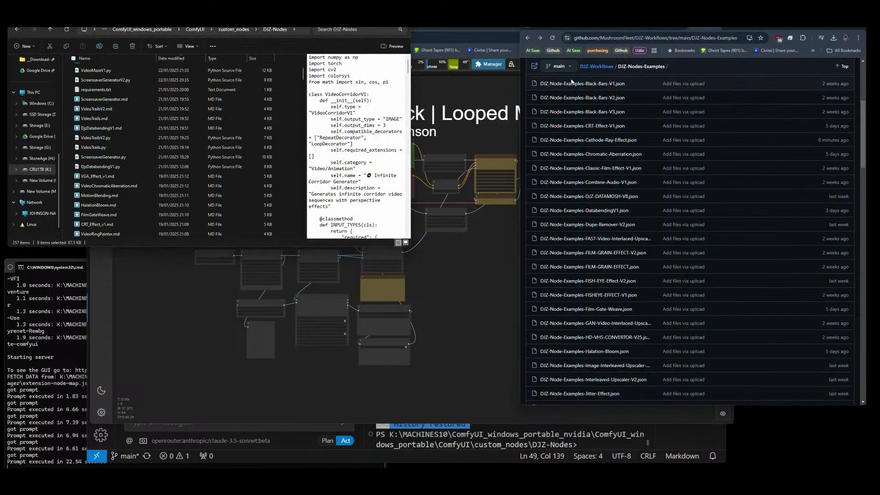
{"action": "left_click", "coordinate": [597, 66]}
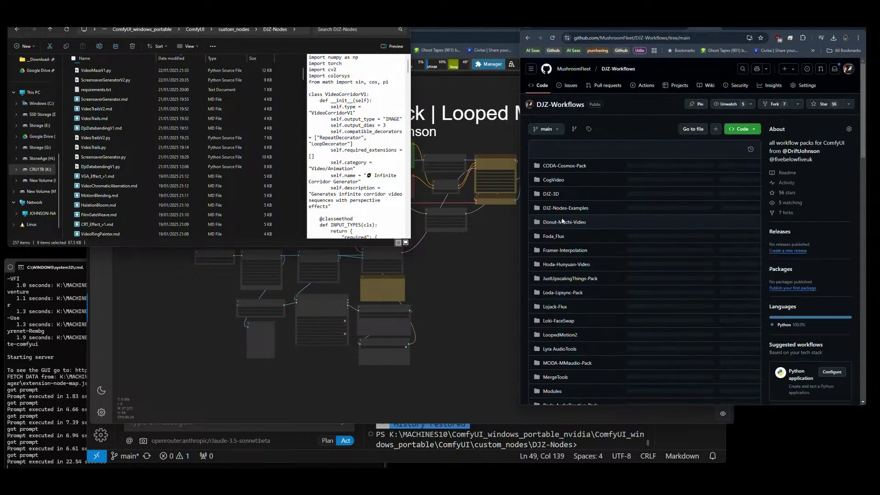
{"action": "left_click", "coordinate": [554, 266]}
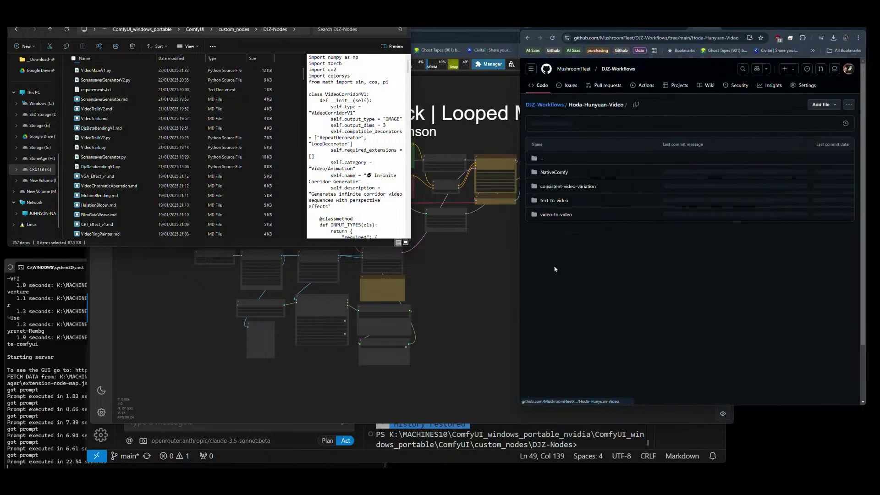
{"action": "left_click", "coordinate": [554, 173]}
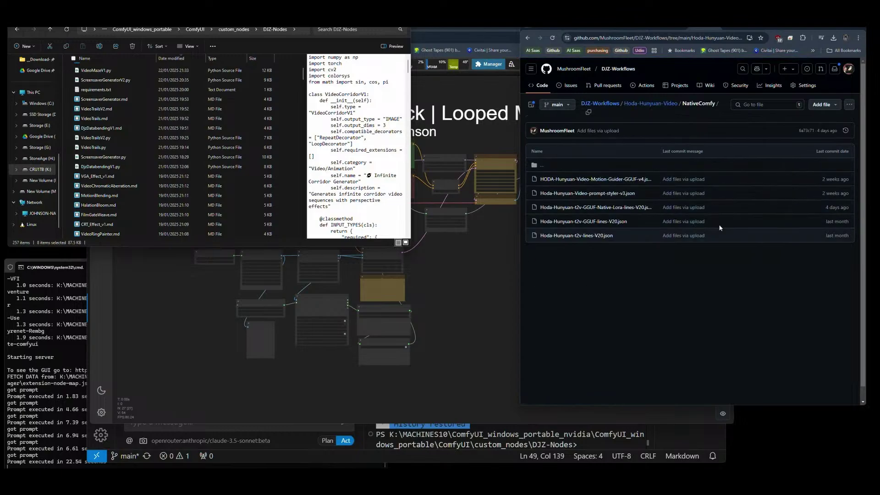
{"action": "left_click", "coordinate": [612, 207]}
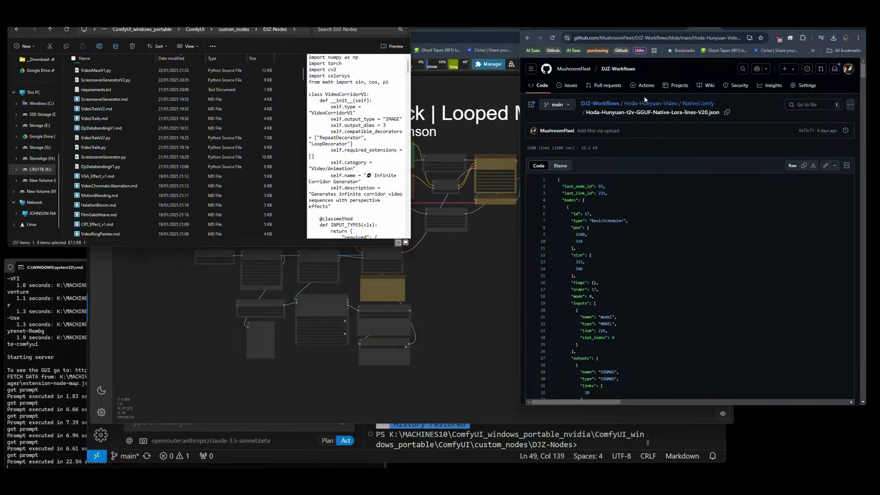
Go to DJZ-Workflows' Foda_Flux folder and download the raw Foda-Flux-Lora-lines-v20.json.
{"action": "mouse_move", "coordinate": [575, 70]}
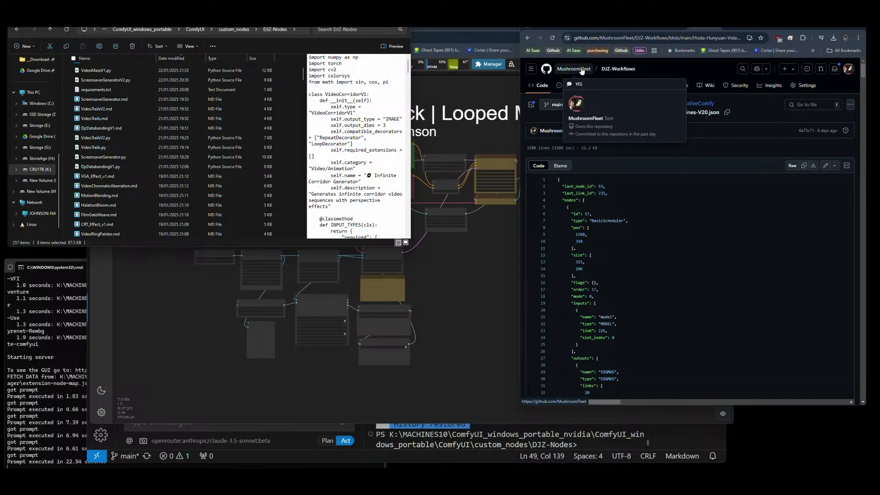
{"action": "left_click", "coordinate": [581, 70]}
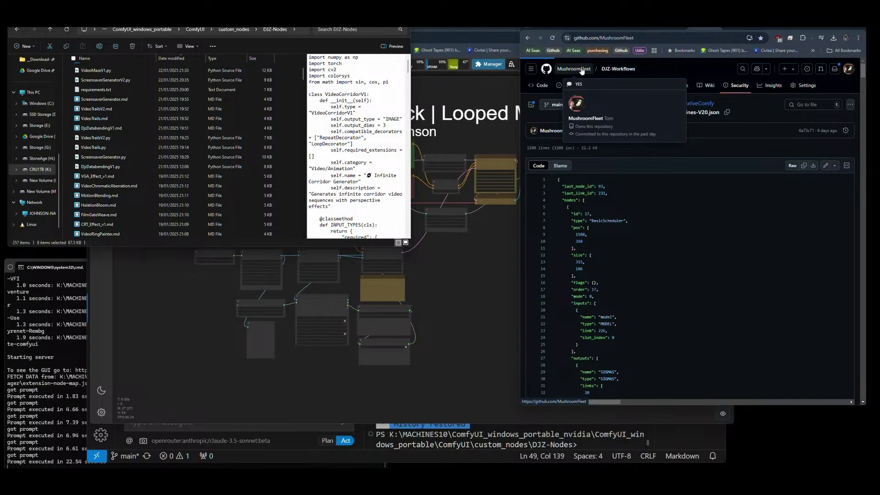
{"action": "left_click", "coordinate": [644, 127]}
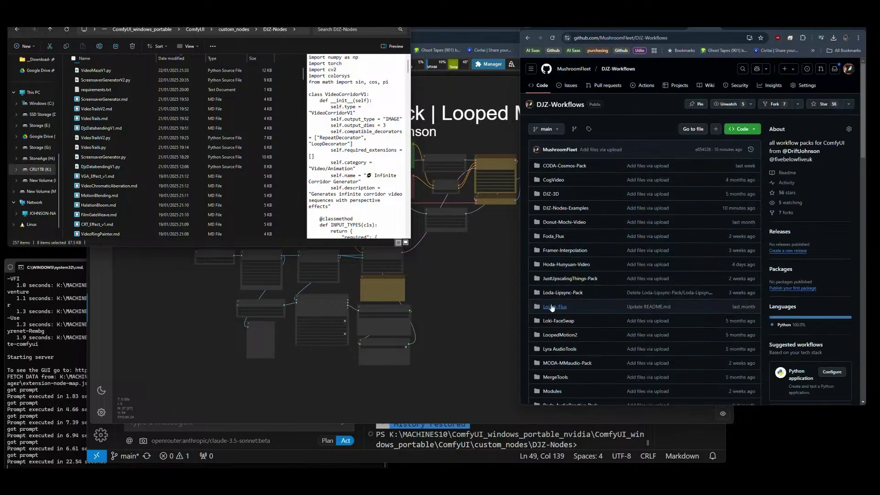
{"action": "left_click", "coordinate": [554, 236]}
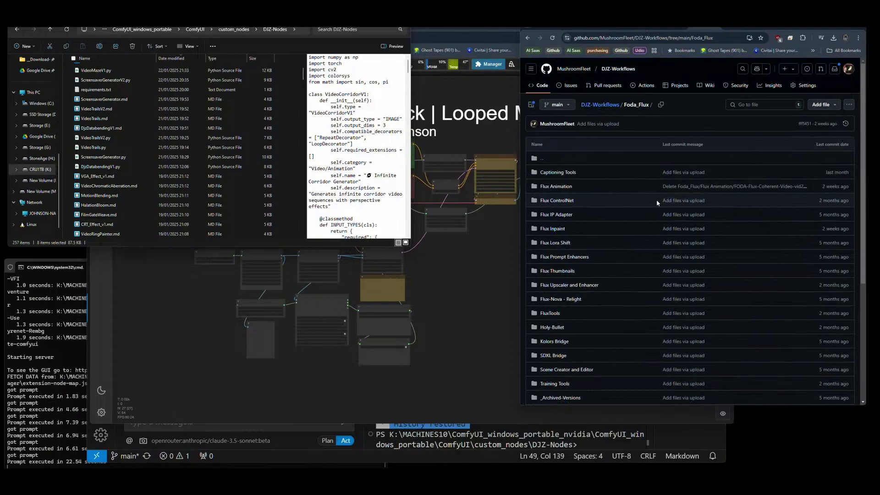
{"action": "scroll", "coordinate": [657, 199], "scroll_direction": "down", "scroll_amount": 2}
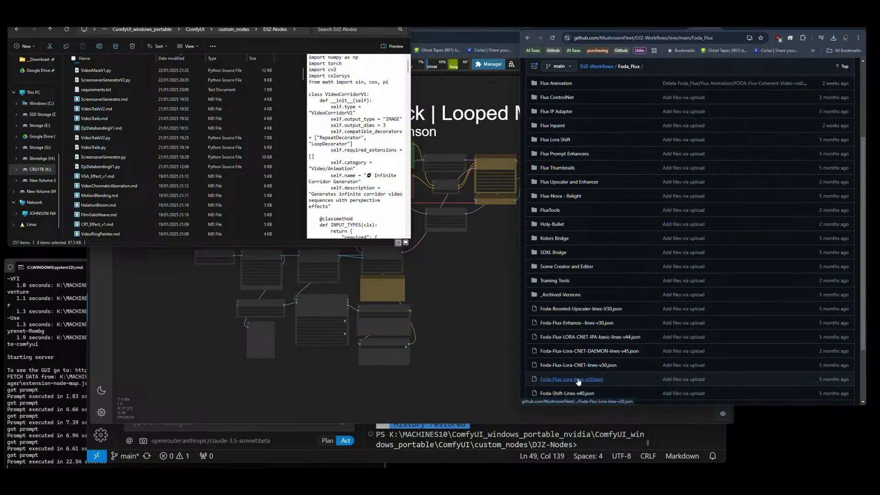
{"action": "scroll", "coordinate": [578, 381], "scroll_direction": "down", "scroll_amount": 1}
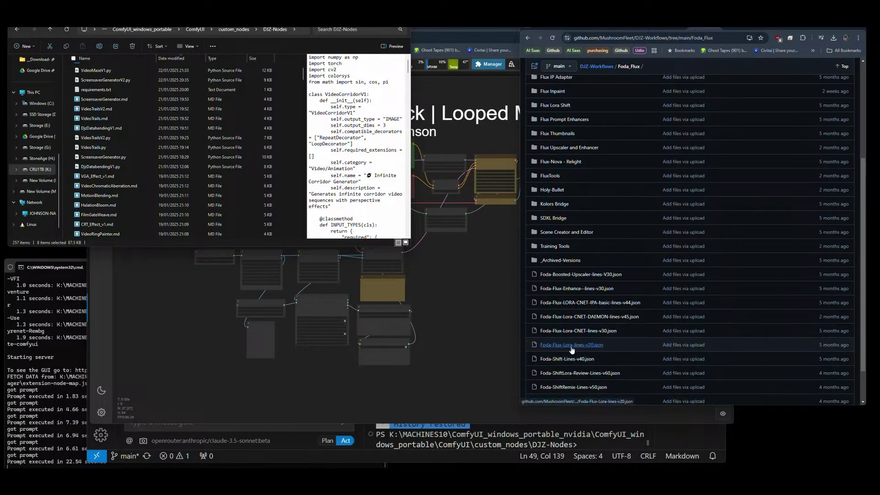
{"action": "left_click", "coordinate": [572, 345]}
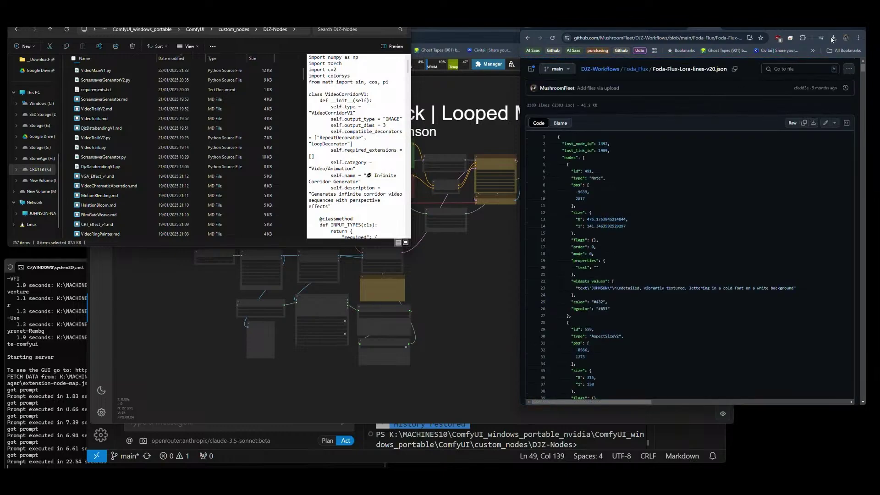
{"action": "left_click", "coordinate": [813, 123]}
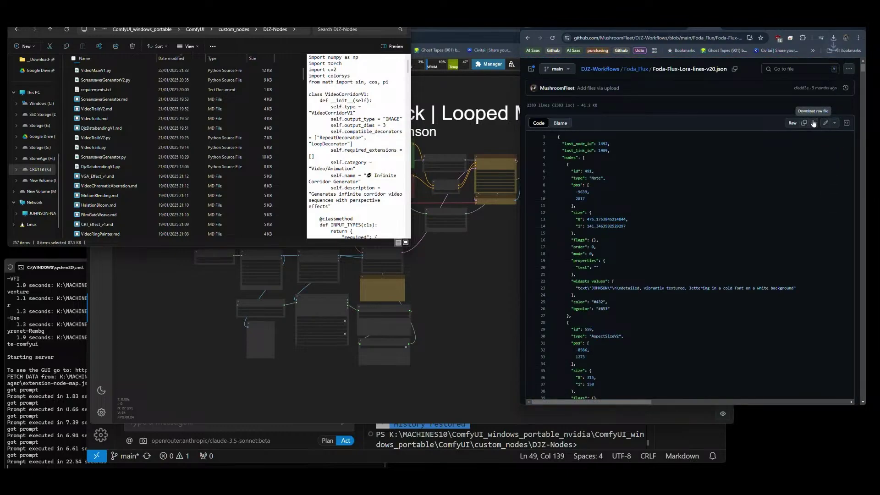
{"action": "left_click", "coordinate": [834, 37]}
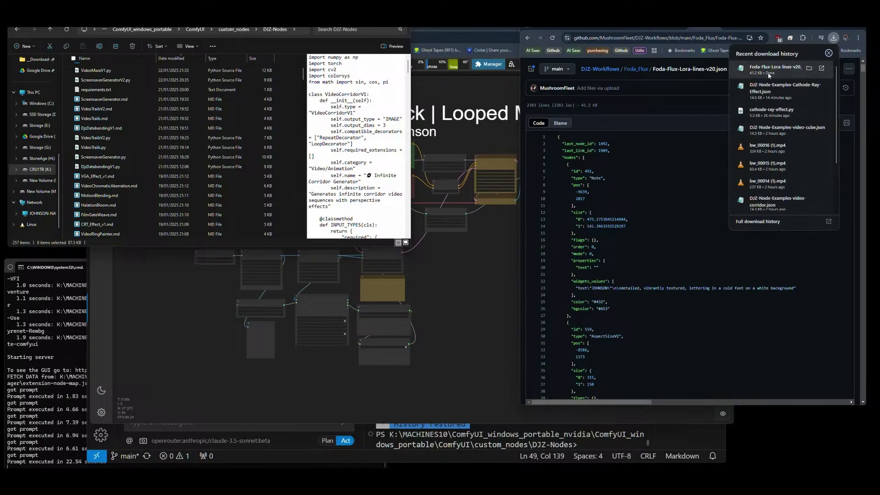
Drop Foda-Flux-Lora-lines-v20.json onto the ComfyUI canvas and inspect its Text Concatenate node.
{"action": "left_click_drag", "start_coordinate": [780, 69], "coordinate": [476, 281]}
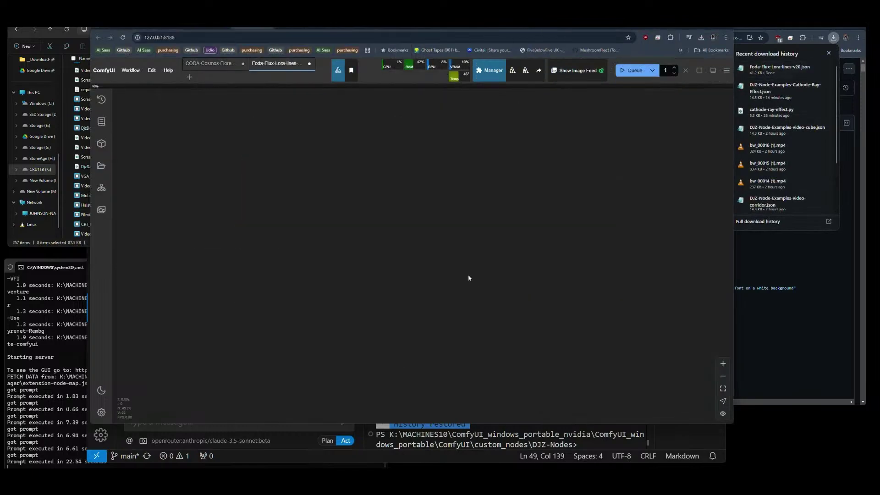
{"action": "scroll", "coordinate": [207, 210], "scroll_direction": "up", "scroll_amount": 10}
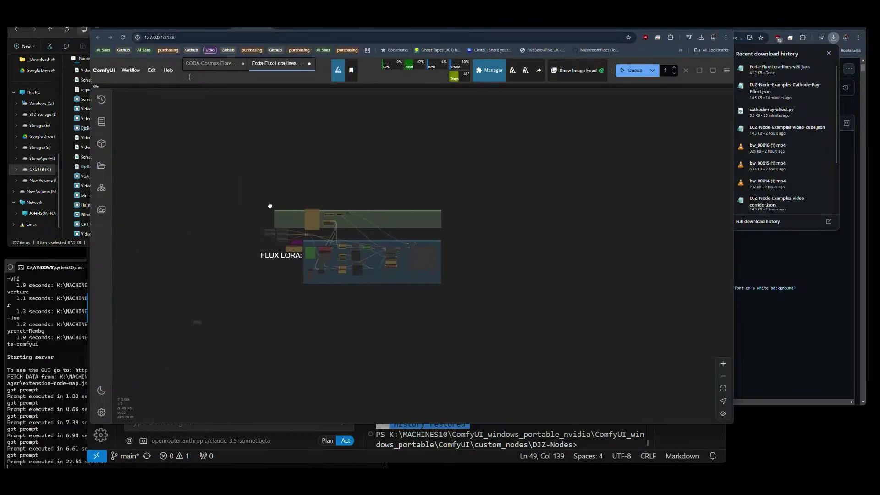
{"action": "scroll", "coordinate": [328, 194], "scroll_direction": "up", "scroll_amount": 4}
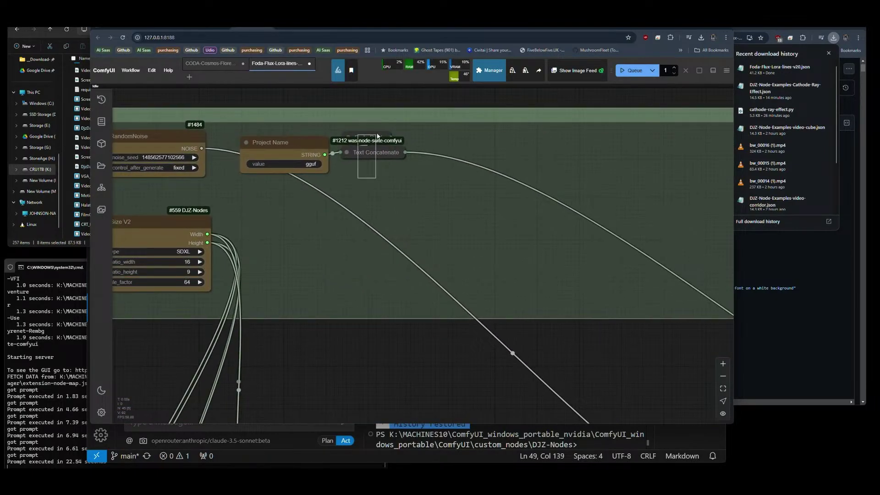
{"action": "left_click", "coordinate": [366, 152]}
{"action": "scroll", "coordinate": [362, 152], "scroll_direction": "down", "scroll_amount": 6}
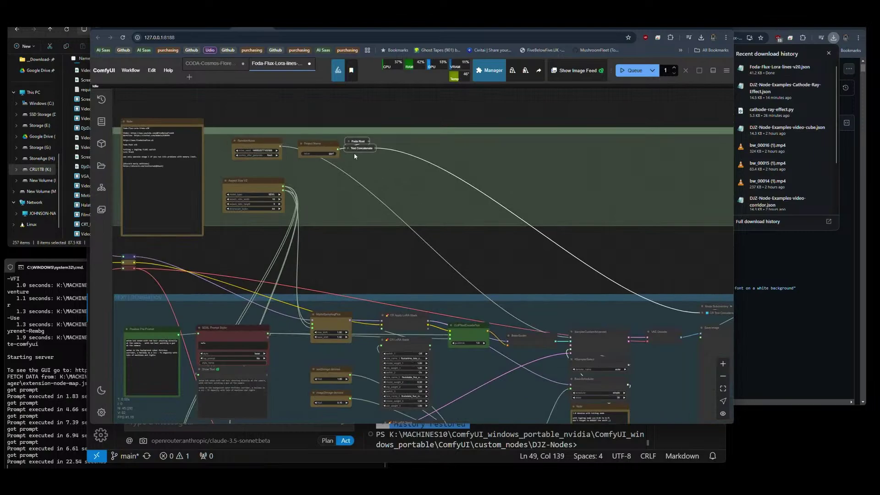
{"action": "left_click", "coordinate": [349, 148]}
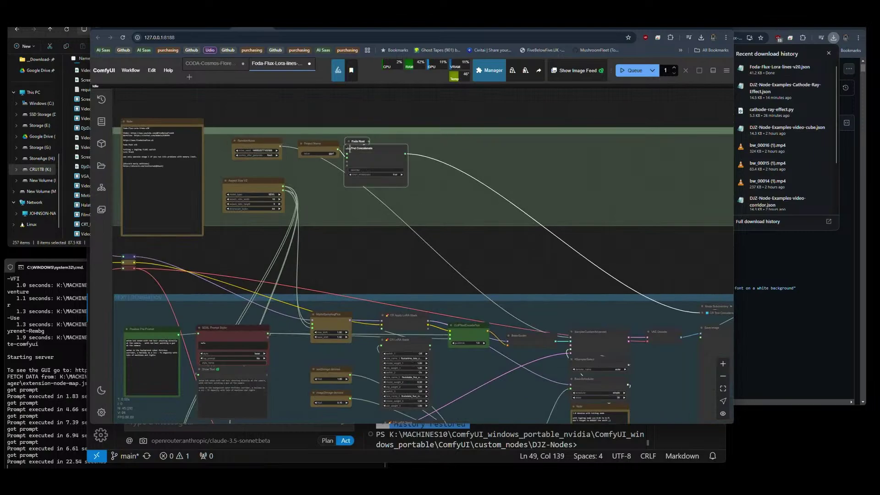
{"action": "left_click", "coordinate": [347, 148]}
{"action": "scroll", "coordinate": [386, 182], "scroll_direction": "down", "scroll_amount": 3}
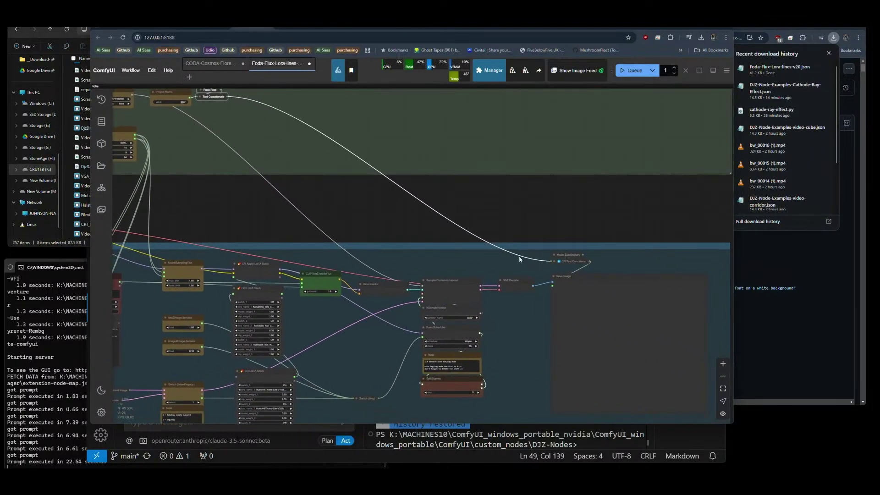
Add a Project File Path Generator node and wire its STRING output to Save Image's filename_prefix.
{"action": "double_click", "coordinate": [474, 236]}
{"action": "type", "text": "pro"}
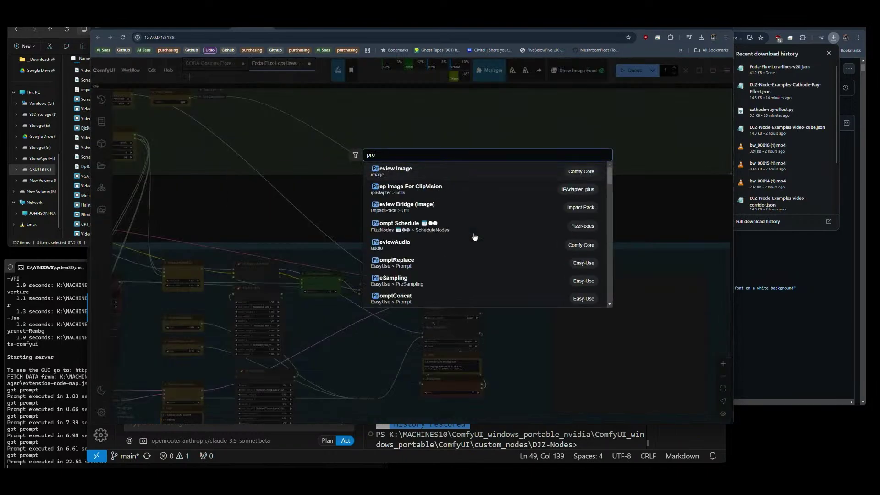
{"action": "type", "text": "ject"}
{"action": "key", "text": "Return"}
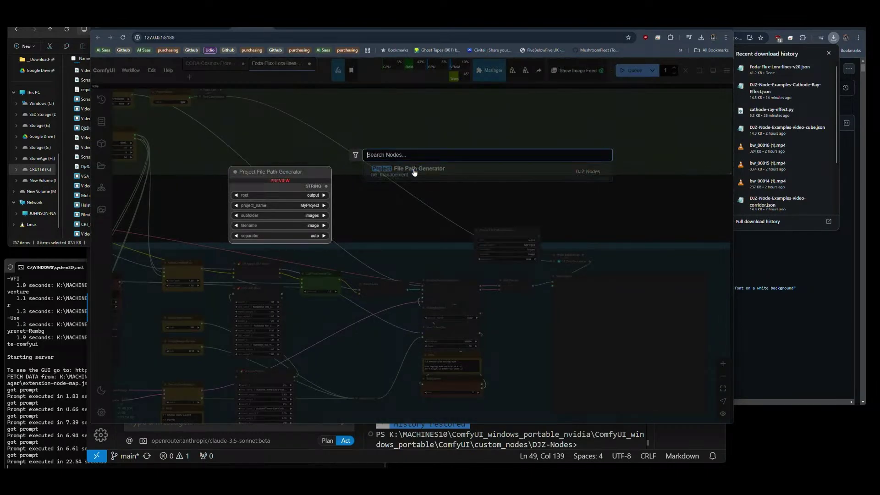
{"action": "left_click_drag", "start_coordinate": [478, 228], "coordinate": [546, 332]}
{"action": "scroll", "coordinate": [560, 237], "scroll_direction": "up", "scroll_amount": 3}
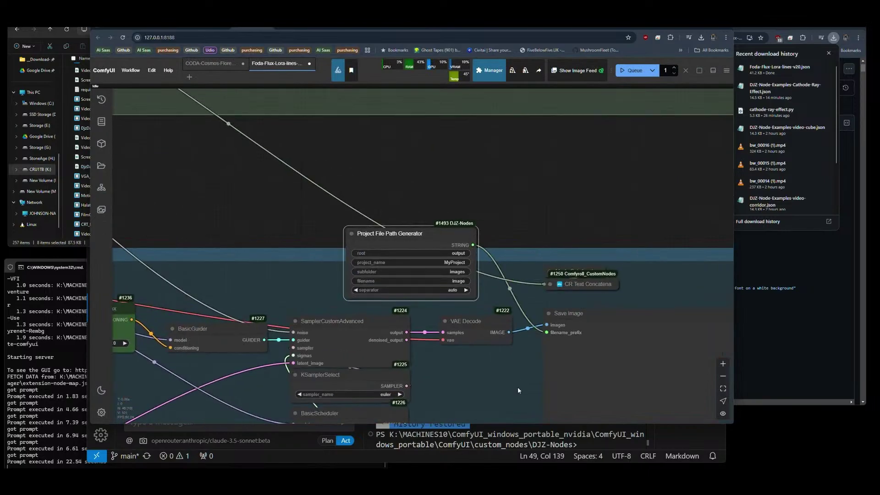
{"action": "left_click_drag", "start_coordinate": [495, 380], "coordinate": [434, 250]}
{"action": "scroll", "coordinate": [458, 234], "scroll_direction": "down", "scroll_amount": 5}
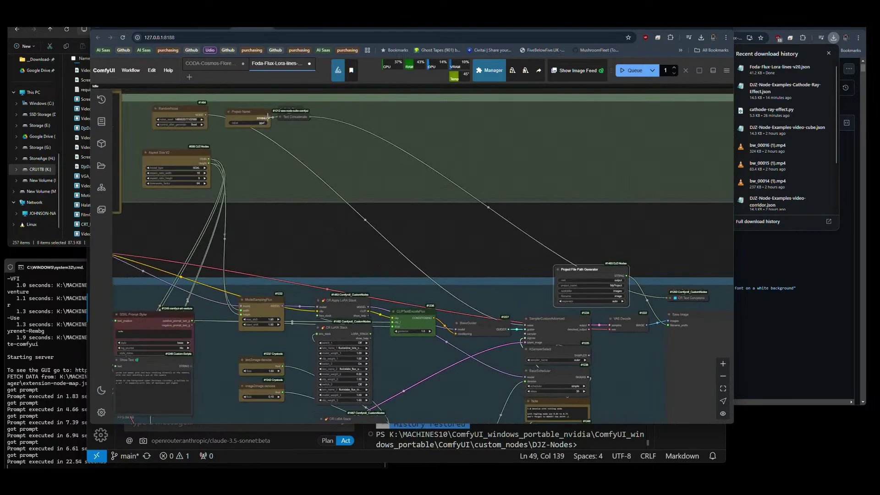
Connect Project Name's output to the node's project_name input and resize the node.
{"action": "left_click_drag", "start_coordinate": [269, 118], "coordinate": [569, 286]}
{"action": "scroll", "coordinate": [569, 284], "scroll_direction": "up", "scroll_amount": 3}
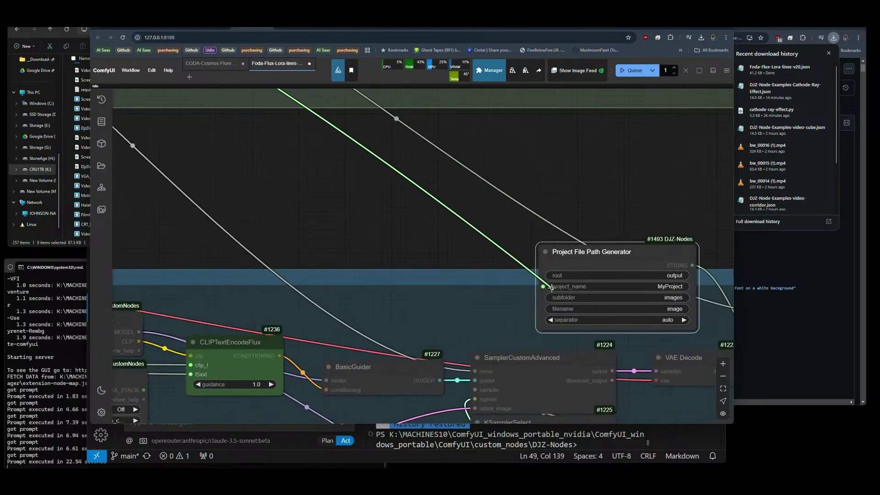
{"action": "scroll", "coordinate": [457, 255], "scroll_direction": "down", "scroll_amount": 3}
{"action": "left_click_drag", "start_coordinate": [457, 255], "coordinate": [358, 238]}
{"action": "left_click_drag", "start_coordinate": [466, 269], "coordinate": [469, 311]}
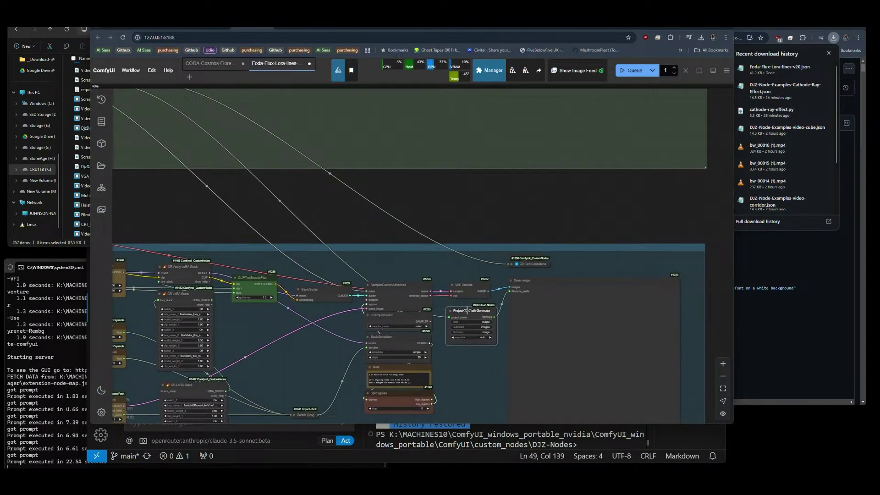
{"action": "scroll", "coordinate": [481, 327], "scroll_direction": "up", "scroll_amount": 5}
Enter root 'jaguar', subfolder 't2i' (correcting an initial 'shuttle') and filename 'flux' in the path generator.
{"action": "left_click", "coordinate": [484, 259]}
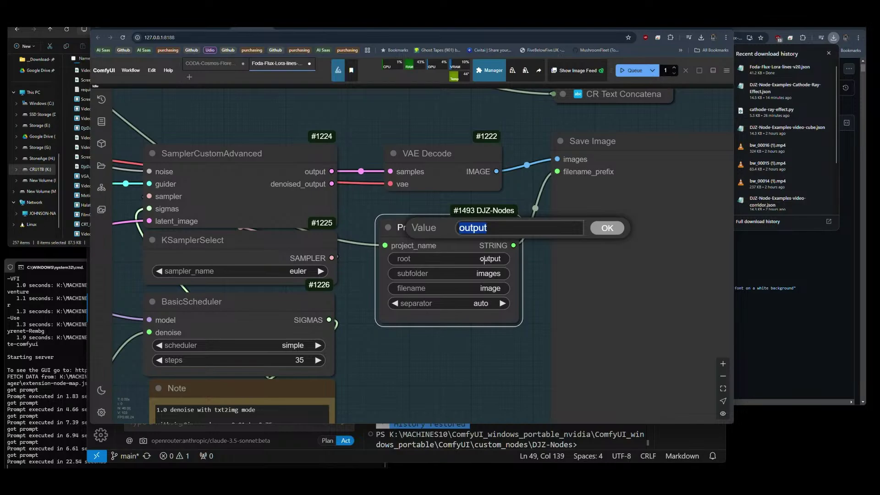
{"action": "type", "text": "jaguar"}
{"action": "key", "text": "Return"}
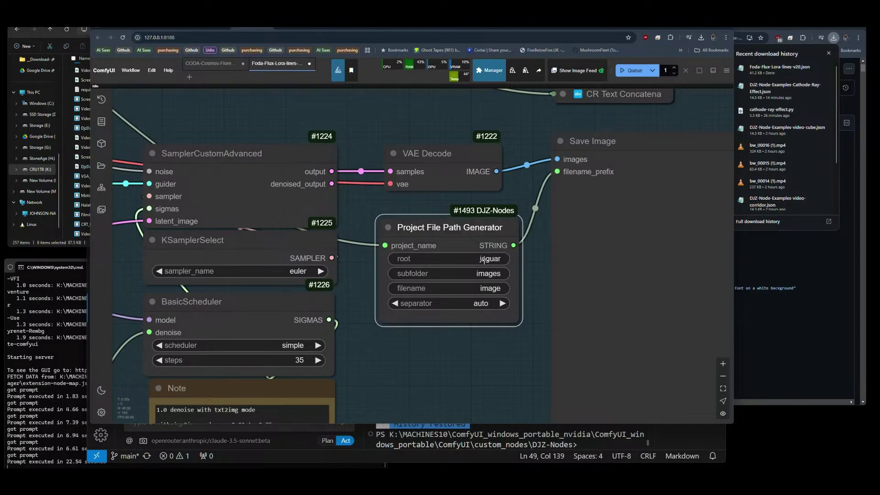
{"action": "left_click", "coordinate": [482, 272]}
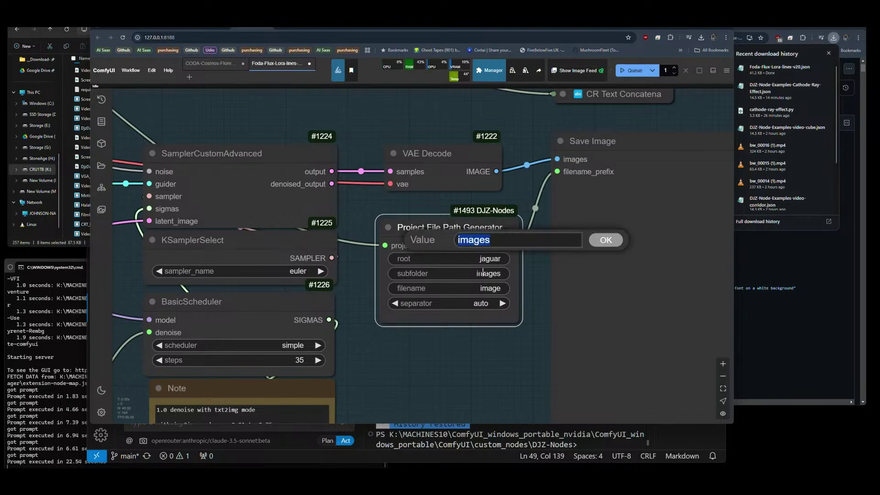
{"action": "type", "text": "shuttle"}
{"action": "key", "text": "Return"}
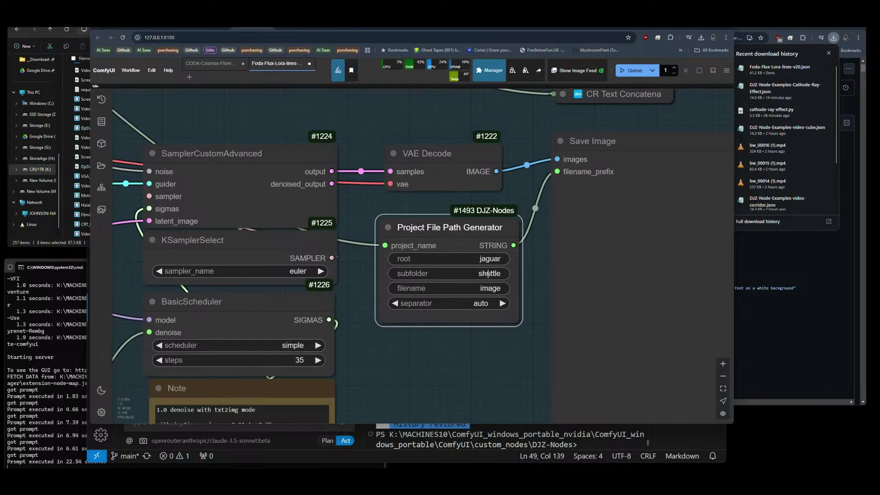
{"action": "left_click", "coordinate": [490, 274]}
{"action": "type", "text": "t"}
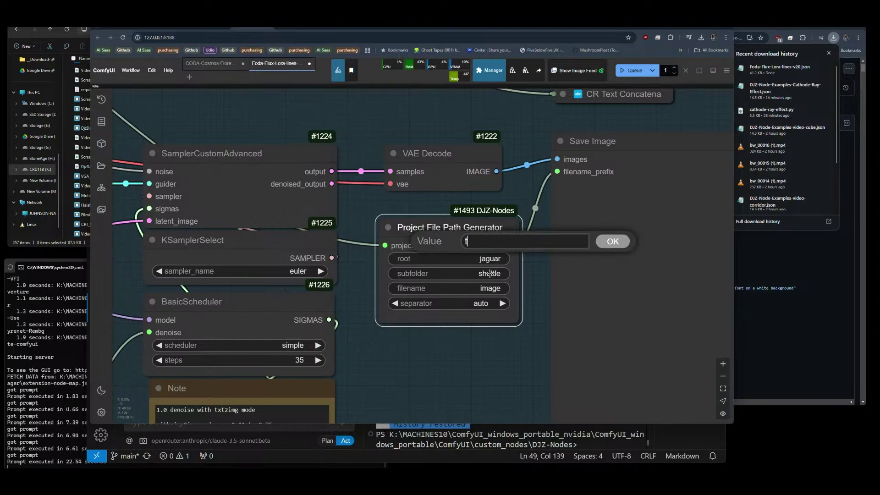
{"action": "type", "text": "2i"}
{"action": "key", "text": "Return"}
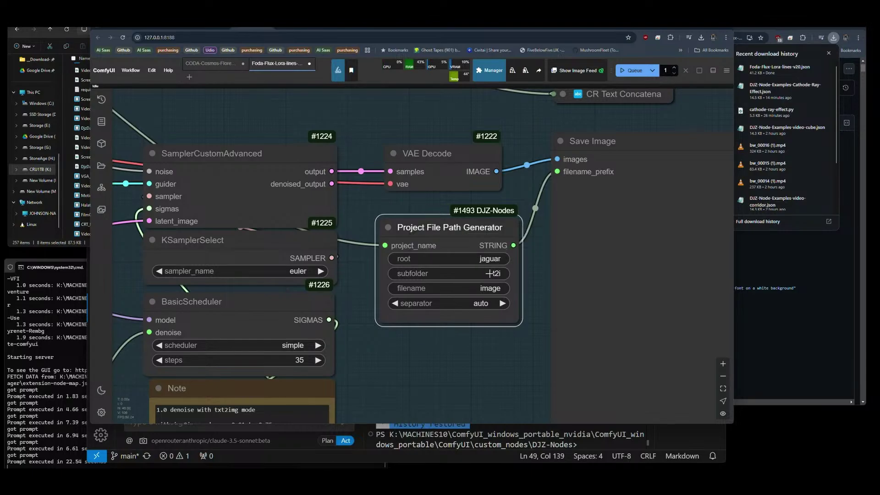
{"action": "left_click", "coordinate": [489, 288]}
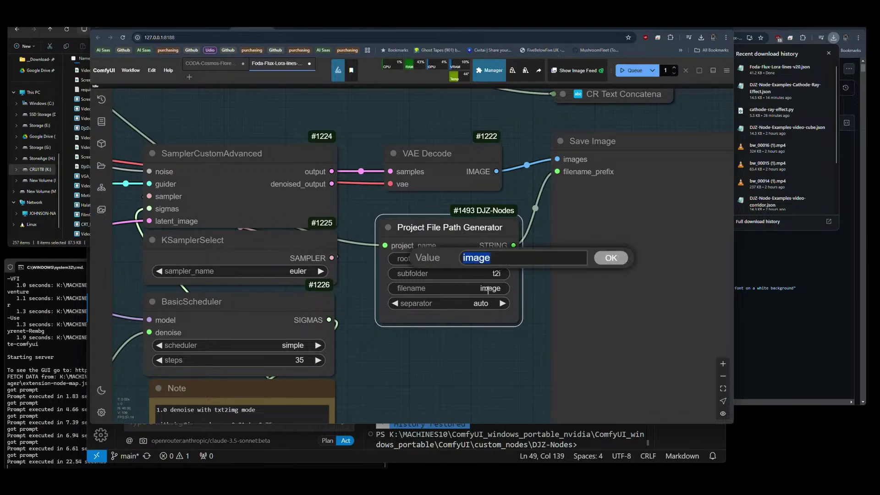
{"action": "type", "text": "flux"}
{"action": "key", "text": "Return"}
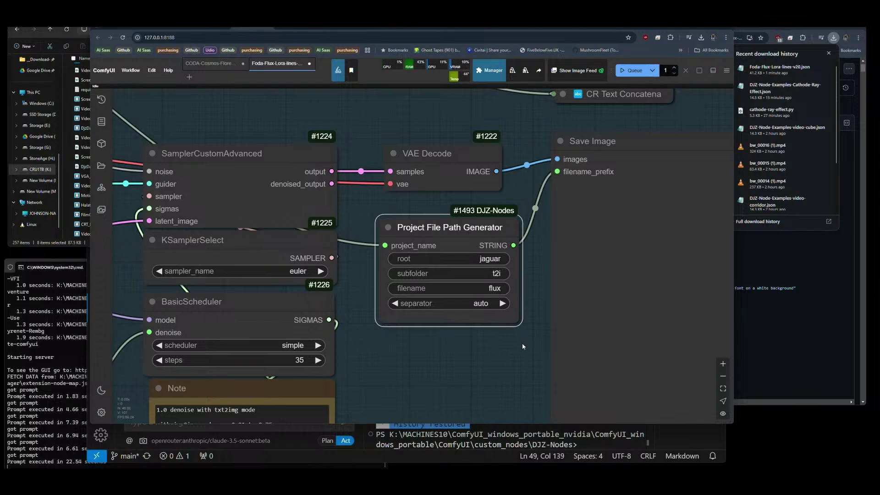
Pan and zoom the canvas onto the Load Diffusion Model, DualCLIPLoader and Unet Loader (GGUF) nodes.
{"action": "scroll", "coordinate": [522, 343], "scroll_direction": "down", "scroll_amount": 10}
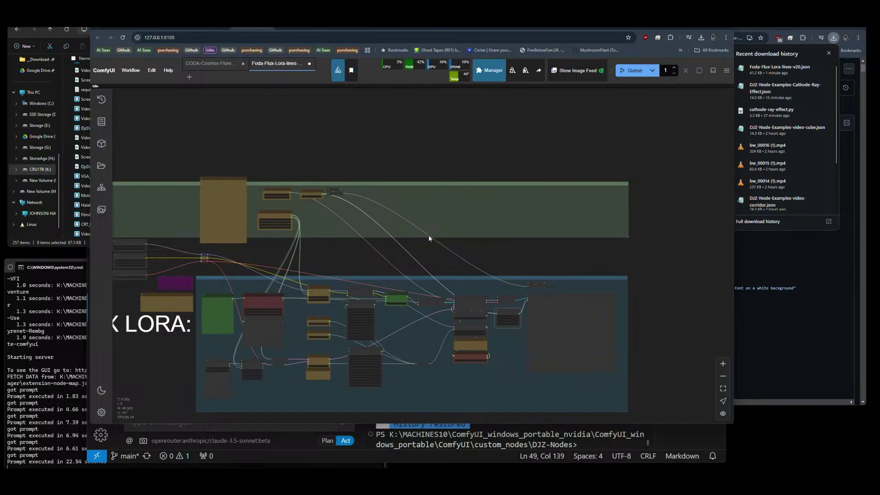
{"action": "scroll", "coordinate": [328, 208], "scroll_direction": "up", "scroll_amount": 10}
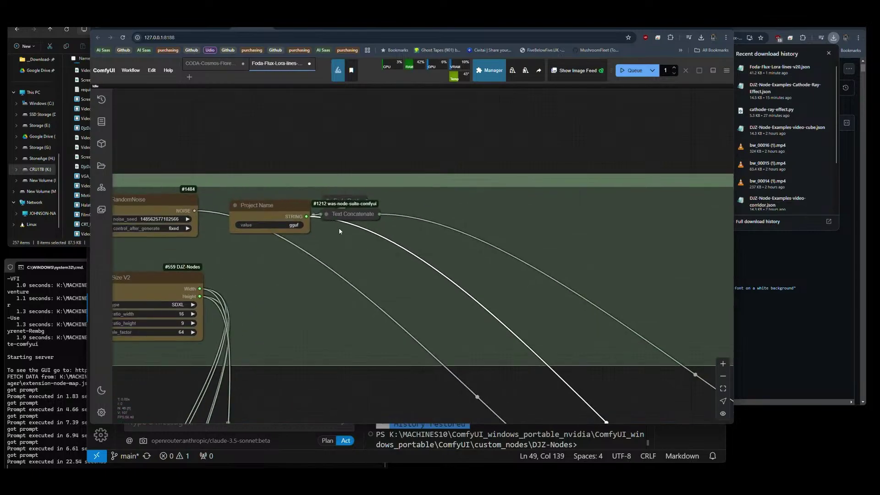
{"action": "scroll", "coordinate": [343, 193], "scroll_direction": "down", "scroll_amount": 10}
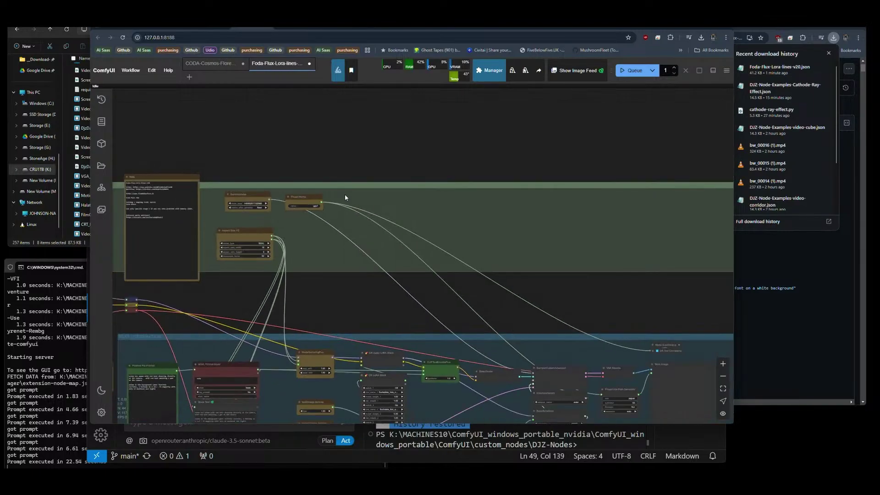
{"action": "left_click_drag", "start_coordinate": [408, 270], "coordinate": [400, 207]}
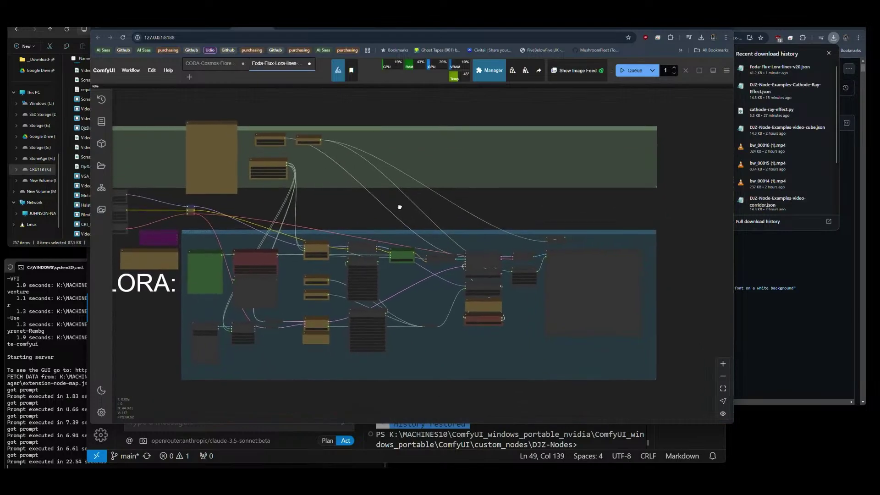
{"action": "scroll", "coordinate": [576, 230], "scroll_direction": "up", "scroll_amount": 5}
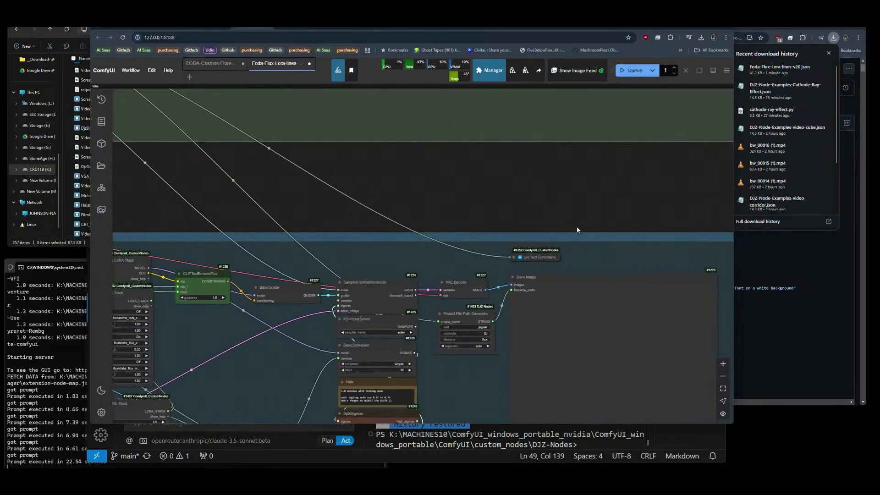
{"action": "mouse_move", "coordinate": [514, 236]}
{"action": "left_mouse_down"}
{"action": "mouse_move", "coordinate": [557, 274]}
{"action": "mouse_move", "coordinate": [522, 238]}
{"action": "left_mouse_up"}
{"action": "left_click", "coordinate": [586, 256]}
{"action": "left_click", "coordinate": [522, 237]}
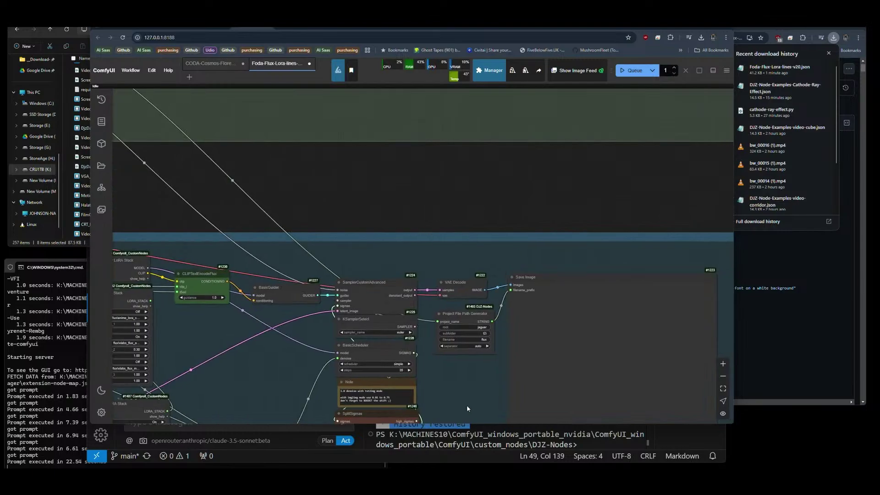
{"action": "scroll", "coordinate": [595, 288], "scroll_direction": "down", "scroll_amount": 8}
{"action": "scroll", "coordinate": [281, 279], "scroll_direction": "up", "scroll_amount": 10}
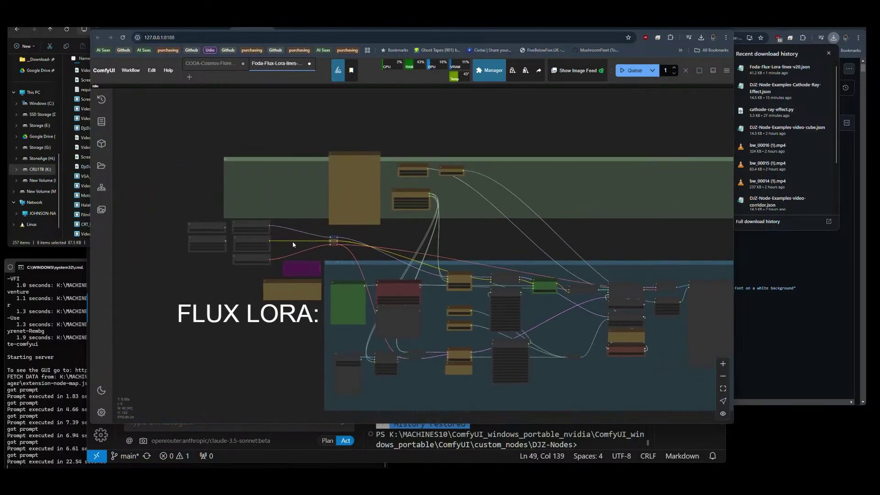
{"action": "left_click_drag", "start_coordinate": [358, 235], "coordinate": [484, 232]}
Bypass Load Diffusion Model and feed the pipeline from Unet Loader (GGUF) using shuttle-jaguar-Q8_0.gguf.
{"action": "left_click", "coordinate": [380, 184]}
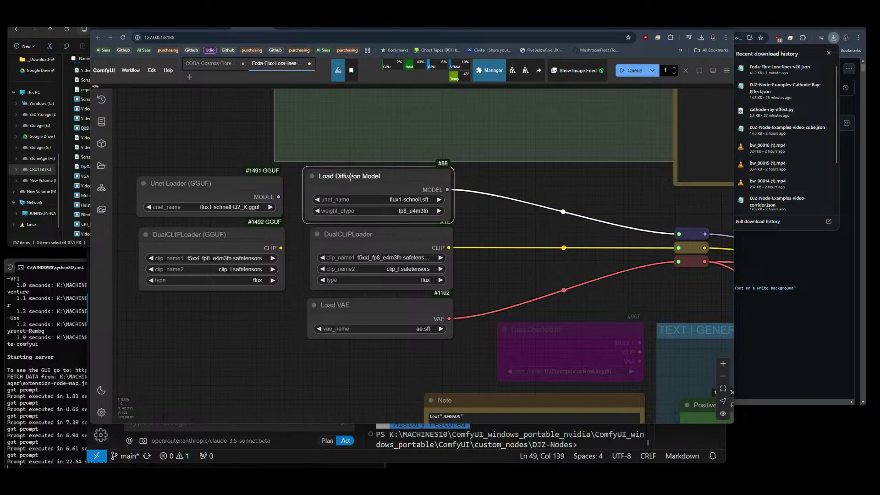
{"action": "key", "text": "ctrl+b"}
{"action": "mouse_move", "coordinate": [278, 197]}
{"action": "left_mouse_down"}
{"action": "mouse_move", "coordinate": [582, 202]}
{"action": "mouse_move", "coordinate": [679, 234]}
{"action": "left_mouse_up"}
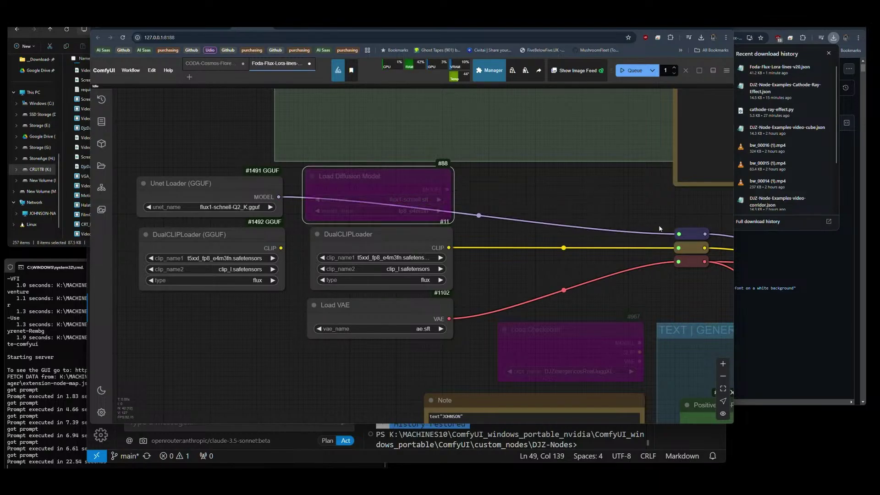
{"action": "left_click", "coordinate": [213, 207]}
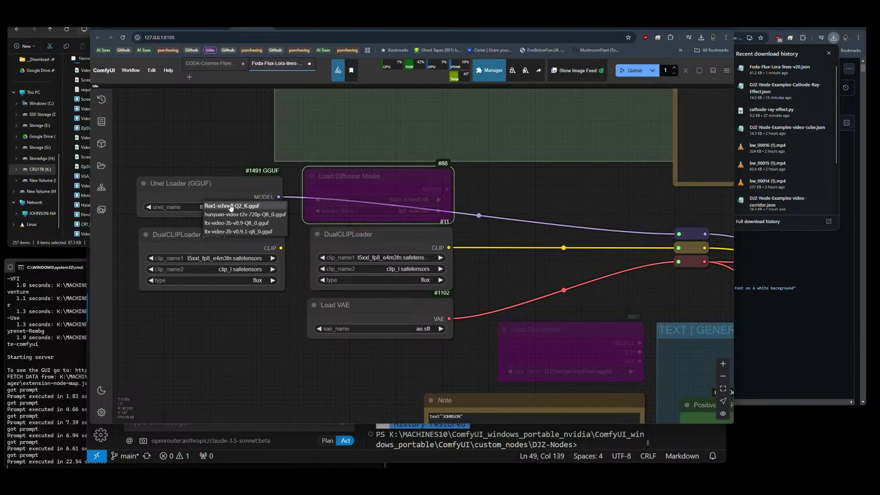
{"action": "left_click", "coordinate": [497, 200]}
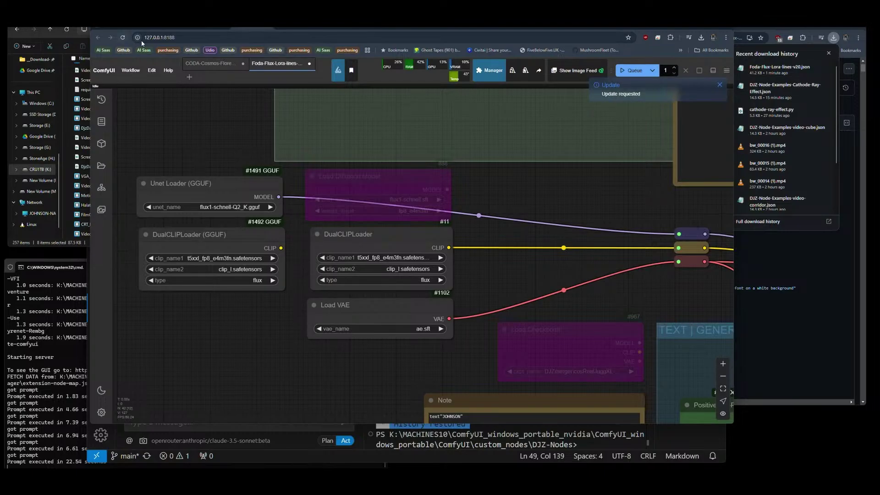
{"action": "left_click_drag", "start_coordinate": [217, 211], "coordinate": [217, 208]}
{"action": "left_click", "coordinate": [217, 207]}
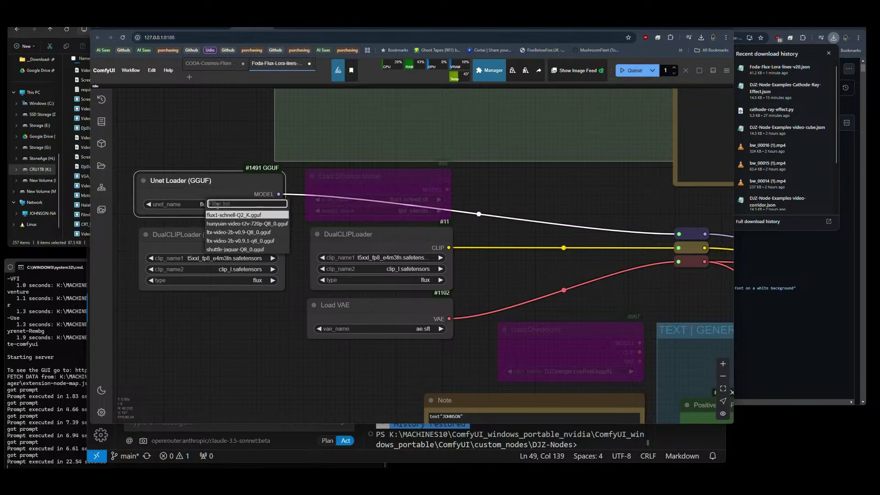
{"action": "left_click", "coordinate": [234, 253]}
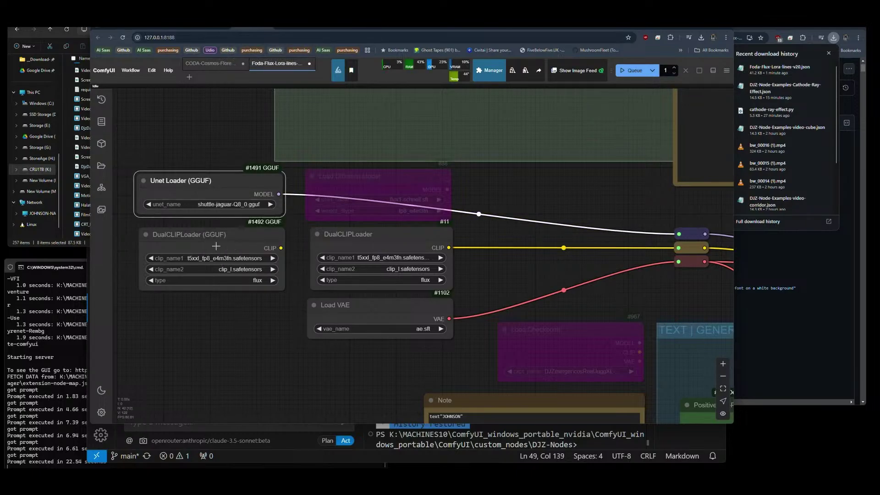
Bypass the DualCLIPLoader (GGUF) node, leaving its clip models unchanged.
{"action": "left_click", "coordinate": [215, 247]}
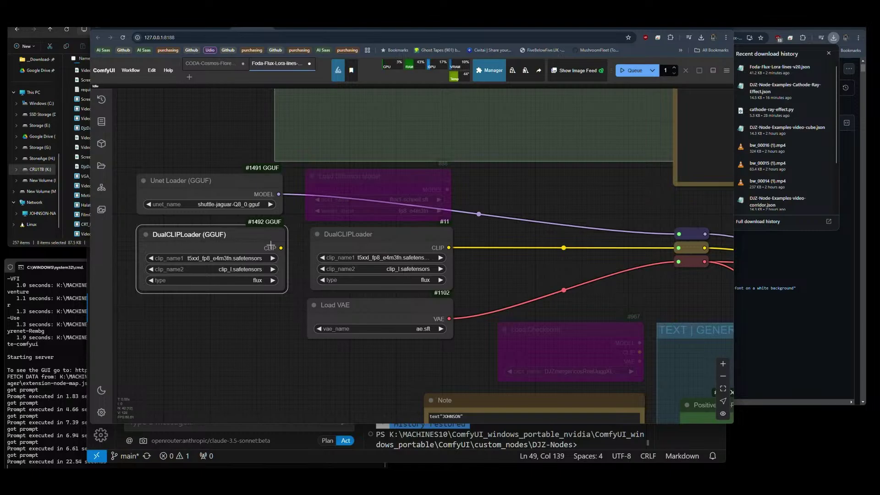
{"action": "left_click", "coordinate": [237, 258]}
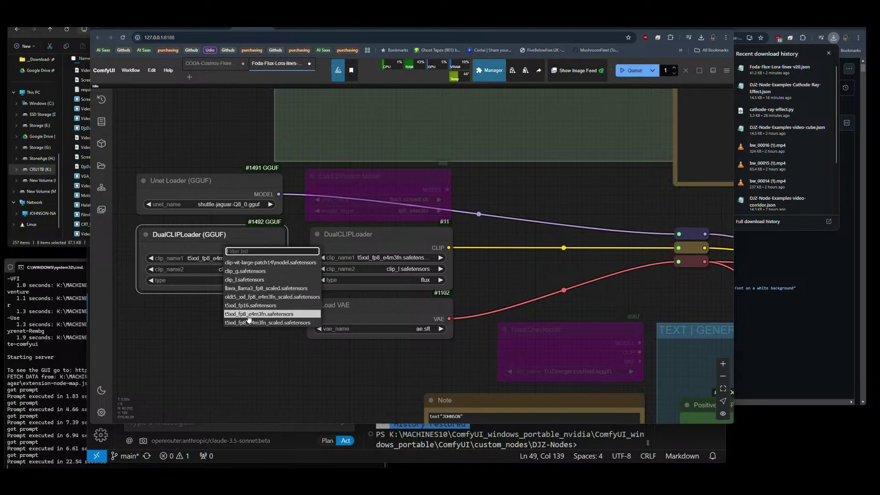
{"action": "left_click", "coordinate": [200, 317]}
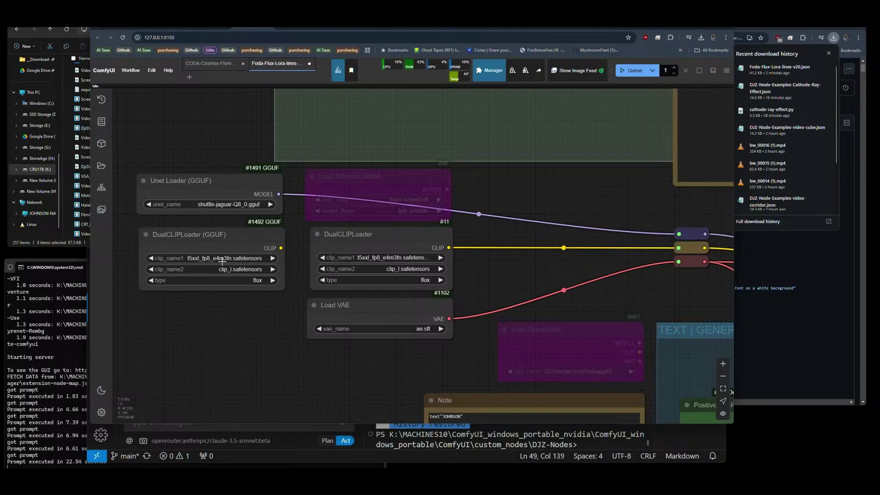
{"action": "left_click", "coordinate": [226, 236]}
{"action": "key", "text": "ctrl+b"}
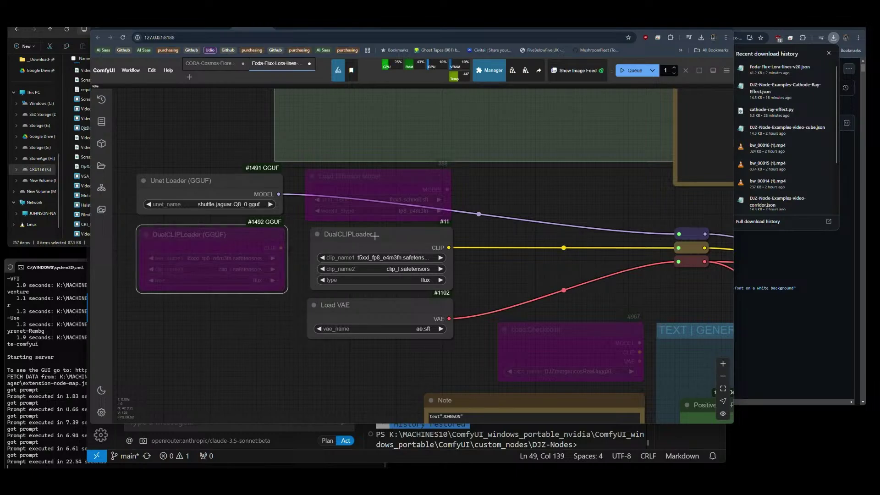
Widen the upper CR LoRA Stack and set its lora_name_2 to NTTW-v55-e10.safetensors.
{"action": "scroll", "coordinate": [150, 165], "scroll_direction": "down", "scroll_amount": 1}
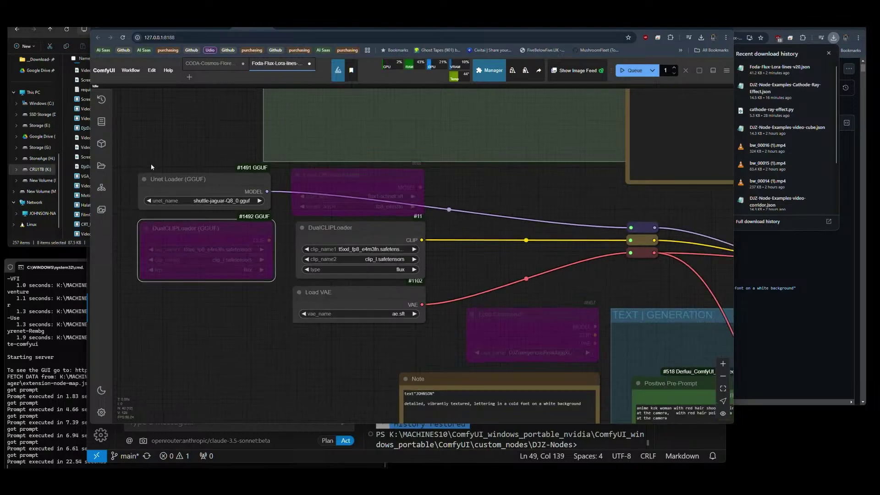
{"action": "scroll", "coordinate": [151, 163], "scroll_direction": "down", "scroll_amount": 3}
{"action": "left_click_drag", "start_coordinate": [497, 246], "coordinate": [316, 201]}
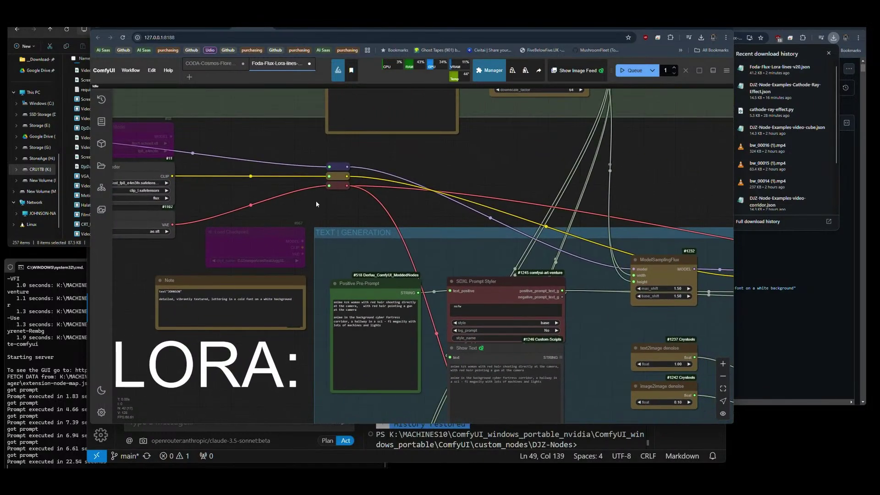
{"action": "left_click_drag", "start_coordinate": [406, 225], "coordinate": [407, 171]}
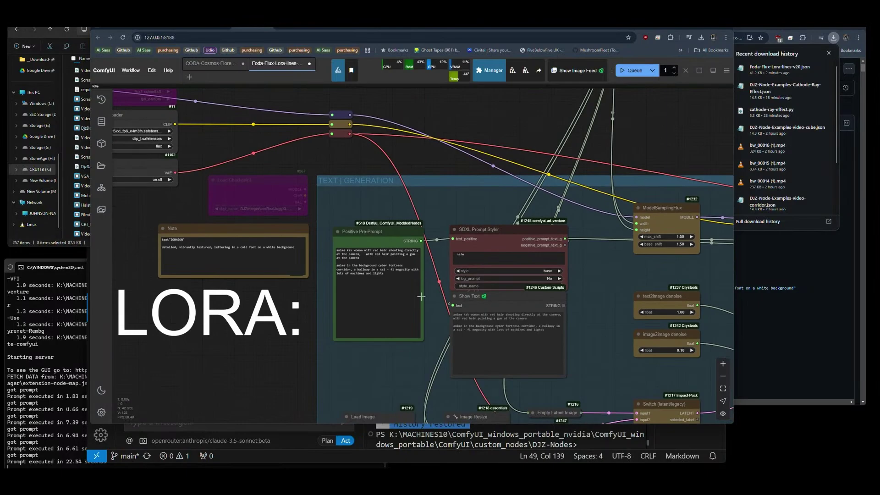
{"action": "scroll", "coordinate": [421, 296], "scroll_direction": "up", "scroll_amount": 7}
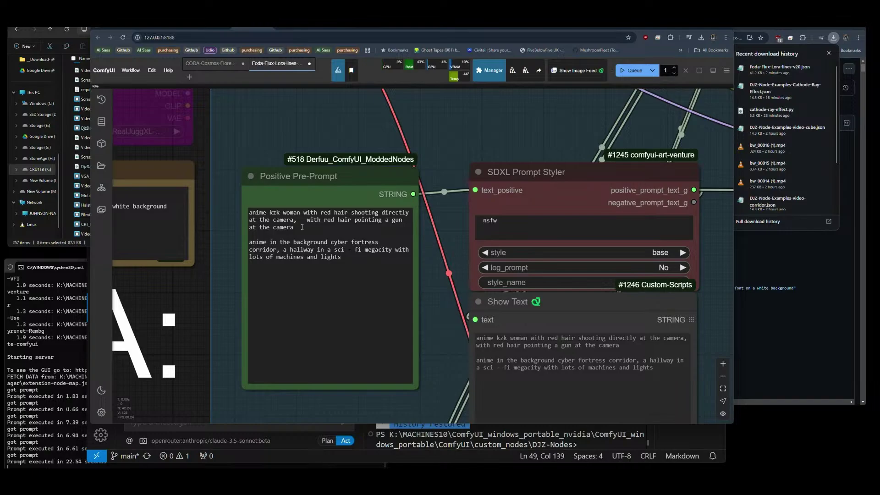
{"action": "scroll", "coordinate": [304, 224], "scroll_direction": "down", "scroll_amount": 10}
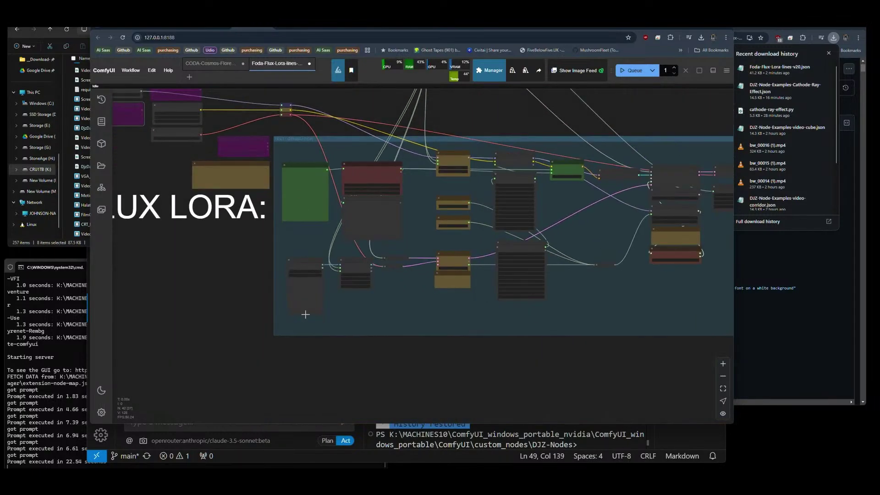
{"action": "scroll", "coordinate": [305, 307], "scroll_direction": "up", "scroll_amount": 6}
{"action": "scroll", "coordinate": [515, 281], "scroll_direction": "up", "scroll_amount": 3}
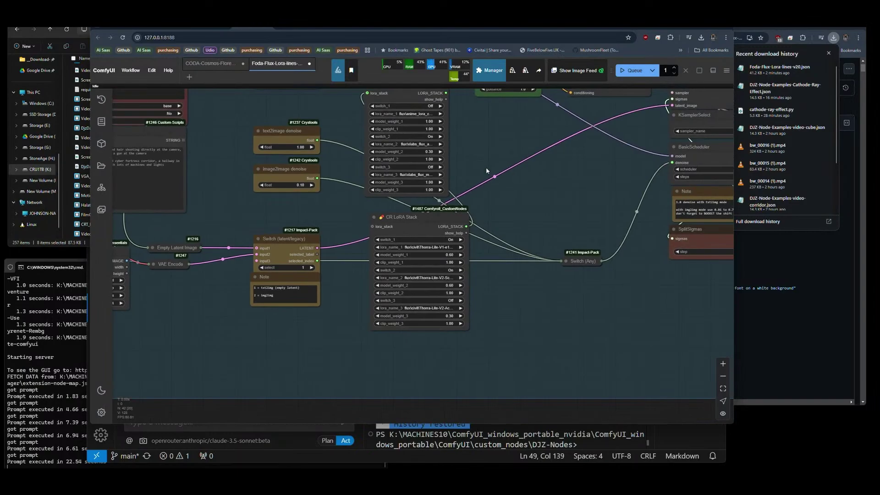
{"action": "scroll", "coordinate": [485, 167], "scroll_direction": "up", "scroll_amount": 2}
{"action": "left_click_drag", "start_coordinate": [471, 158], "coordinate": [476, 189]}
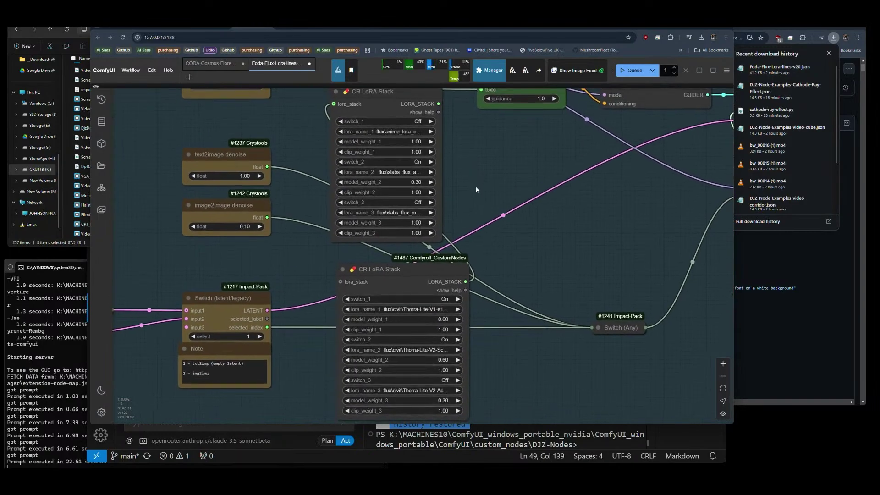
{"action": "left_click_drag", "start_coordinate": [438, 240], "coordinate": [486, 235]}
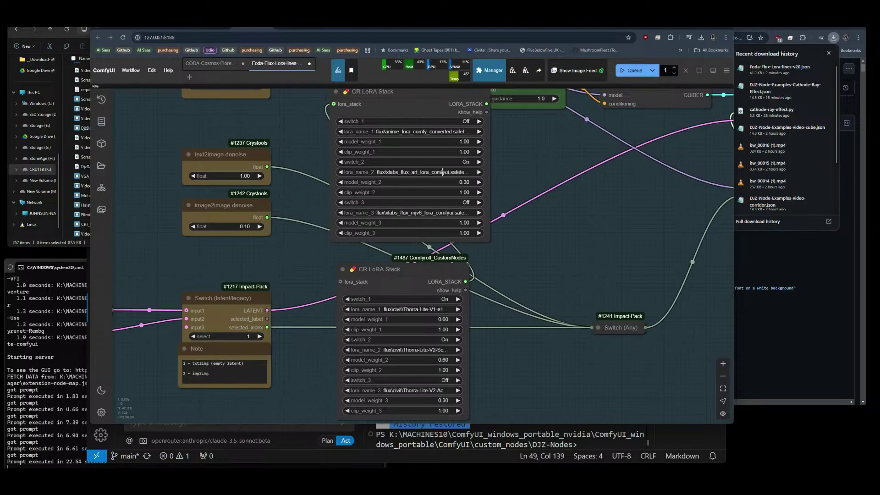
{"action": "left_click", "coordinate": [416, 173]}
{"action": "type", "text": "nt"}
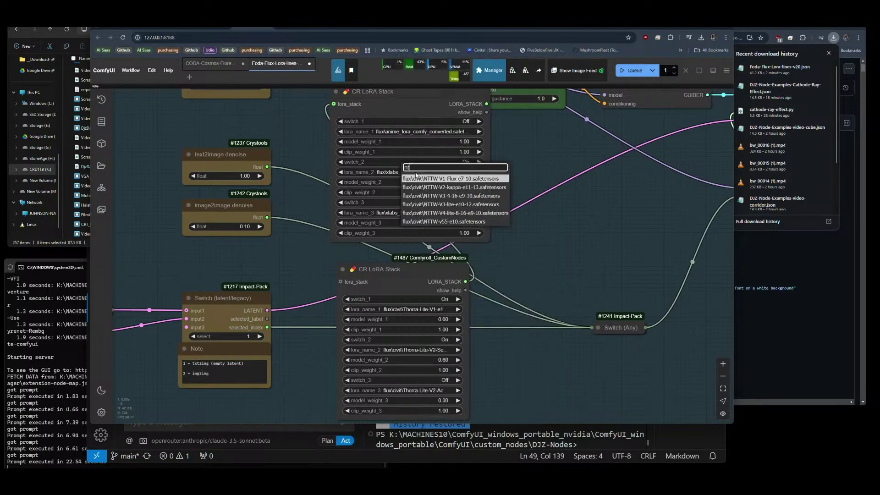
{"action": "type", "text": "tw"}
{"action": "left_click", "coordinate": [443, 222]}
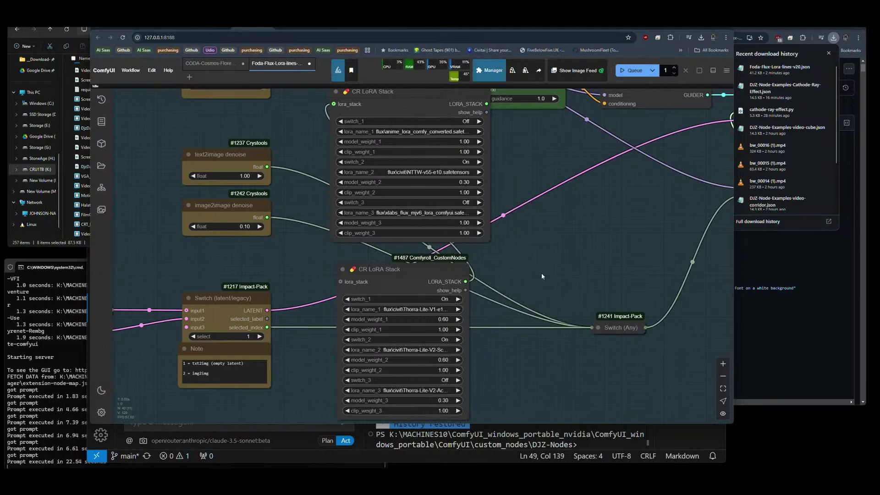
Widen the lower CR LoRA Stack and switch its second LoRA (switch_2) Off.
{"action": "scroll", "coordinate": [525, 273], "scroll_direction": "down", "scroll_amount": 4}
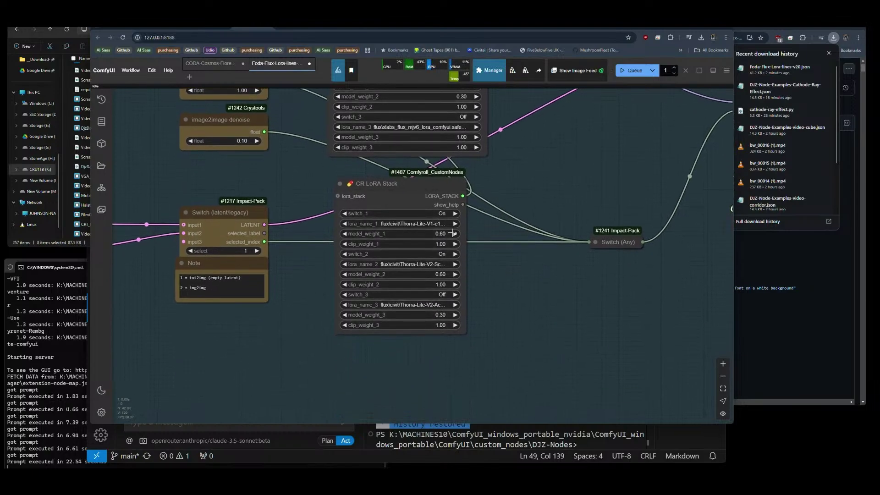
{"action": "left_click_drag", "start_coordinate": [462, 330], "coordinate": [518, 328]}
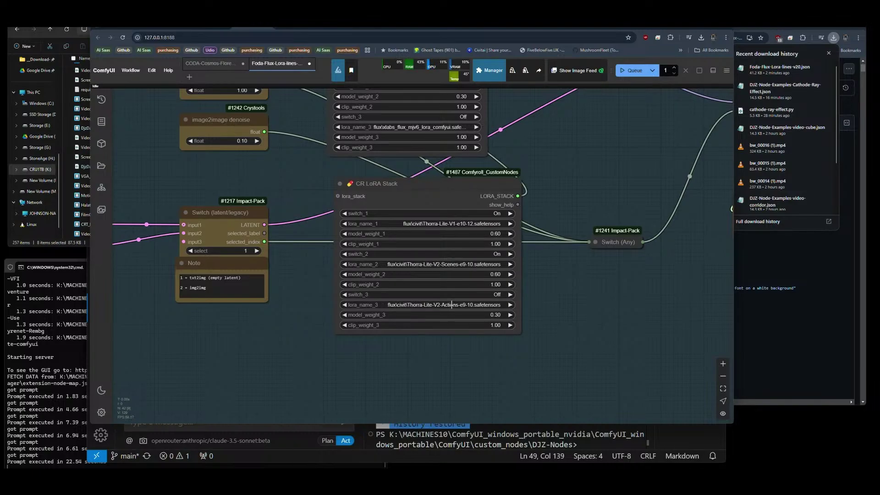
{"action": "left_click", "coordinate": [345, 255]}
{"action": "scroll", "coordinate": [563, 171], "scroll_direction": "down", "scroll_amount": 2}
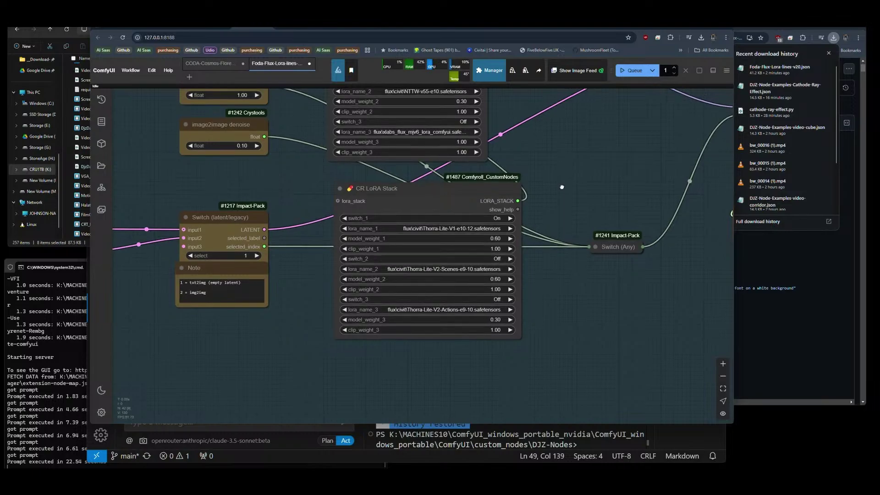
{"action": "left_click_drag", "start_coordinate": [563, 171], "coordinate": [652, 272]}
{"action": "scroll", "coordinate": [581, 292], "scroll_direction": "down", "scroll_amount": 3}
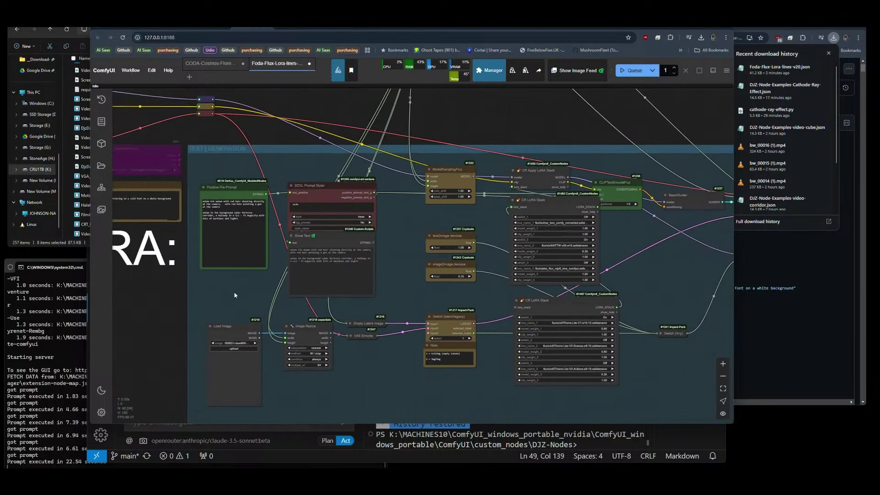
Place an unconnected Zenkai Prompt V3 (DJZ-Nodes) node on the canvas via node search.
{"action": "left_click_drag", "start_coordinate": [234, 292], "coordinate": [274, 289]}
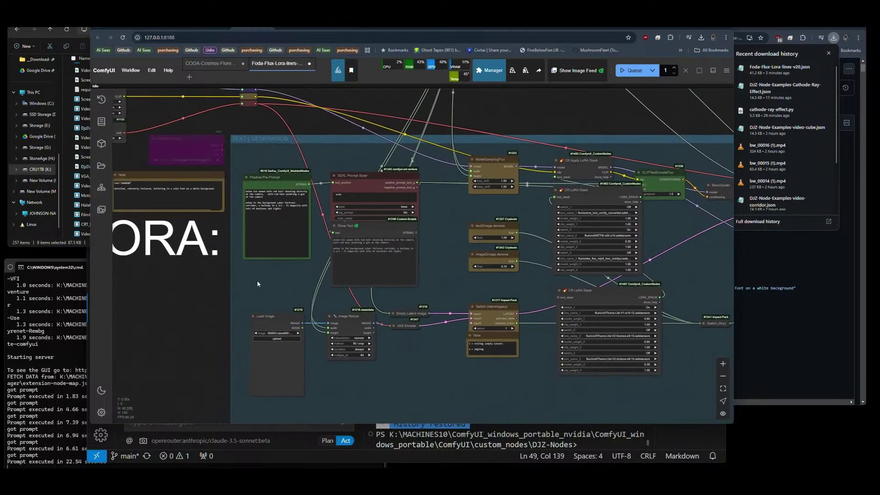
{"action": "left_click_drag", "start_coordinate": [359, 231], "coordinate": [362, 239]}
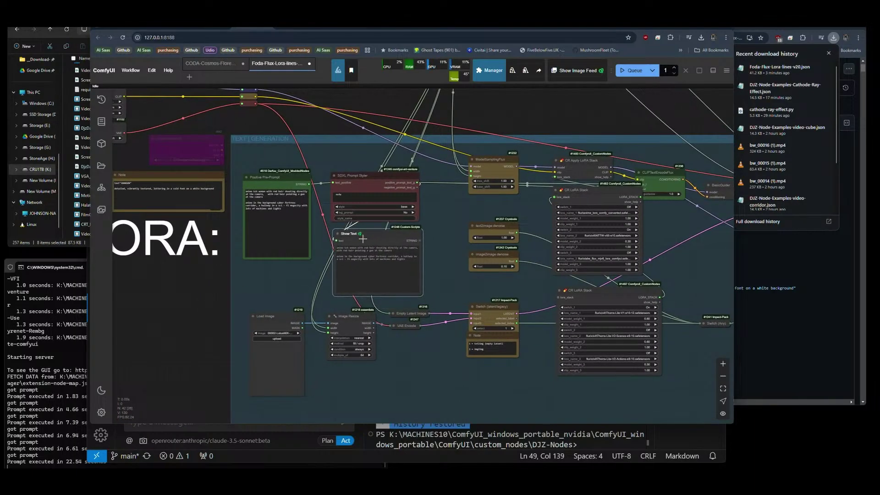
{"action": "double_click", "coordinate": [158, 291]}
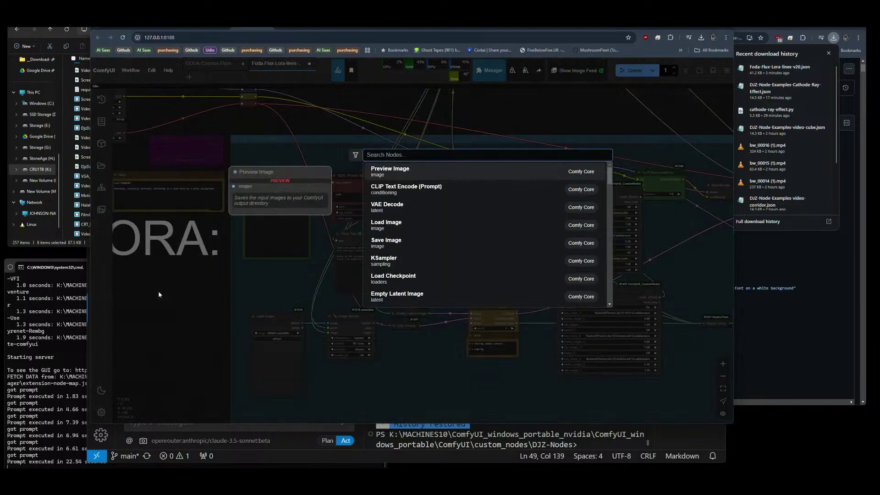
{"action": "type", "text": "prompt"}
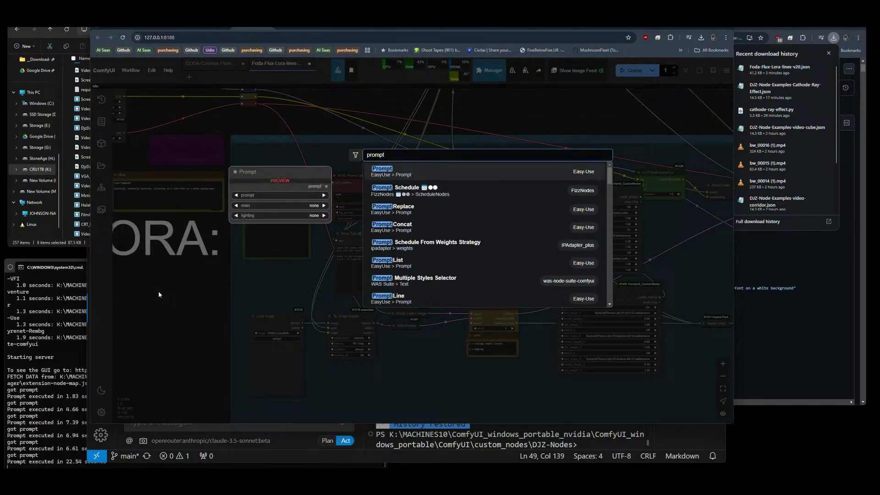
{"action": "type", "text": "k"}
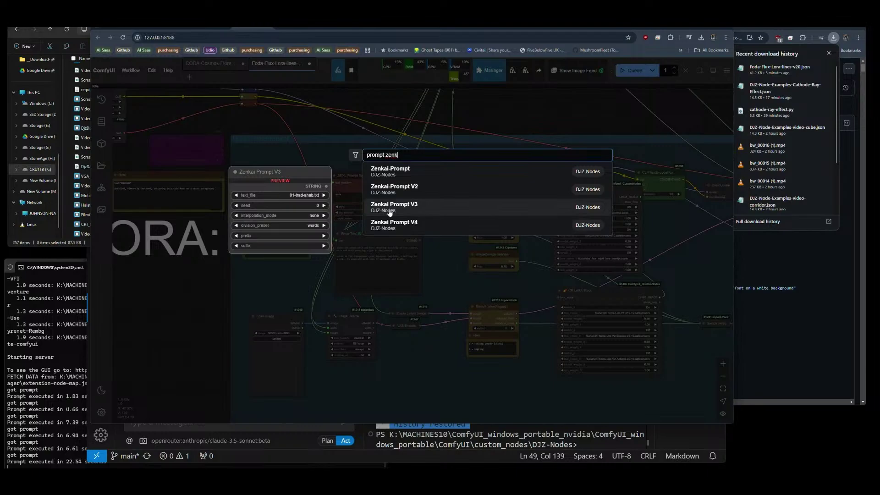
{"action": "left_click", "coordinate": [389, 208]}
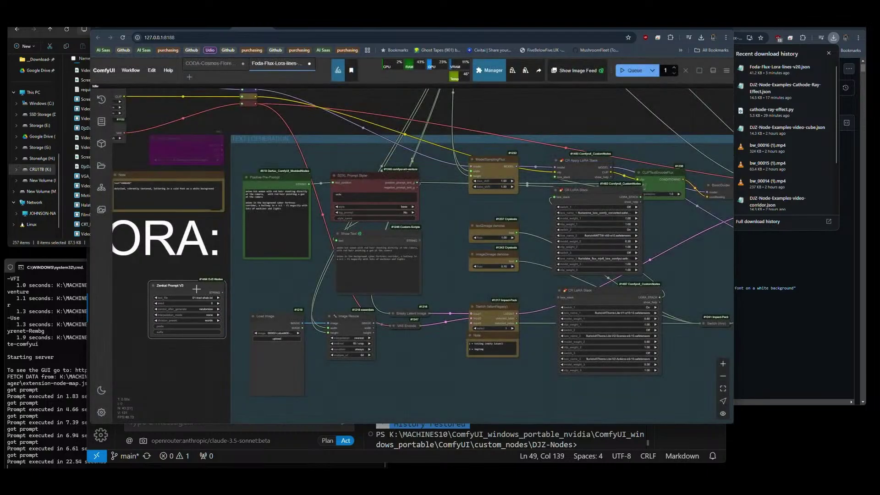
Set the Zenkai Prompt V3 node's text_file to Thorra-Main.txt.
{"action": "scroll", "coordinate": [193, 339], "scroll_direction": "up", "scroll_amount": 3}
{"action": "scroll", "coordinate": [181, 359], "scroll_direction": "up", "scroll_amount": 3}
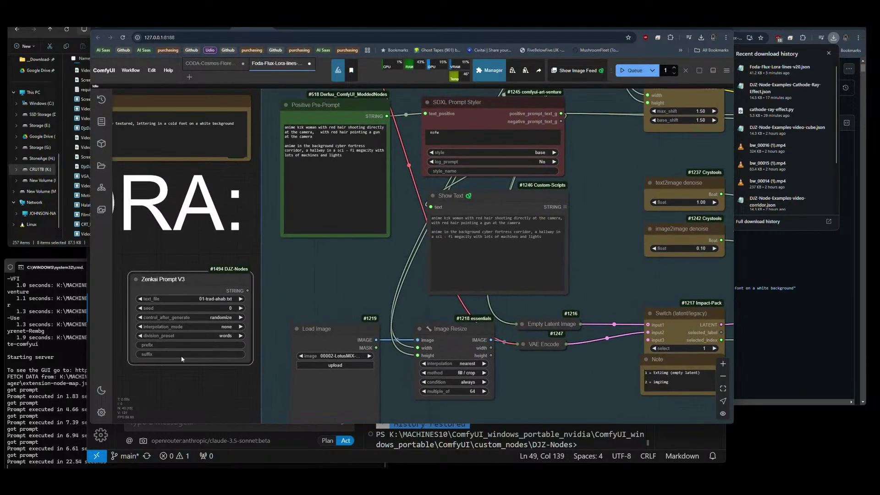
{"action": "left_click", "coordinate": [201, 299]}
{"action": "type", "text": "th"}
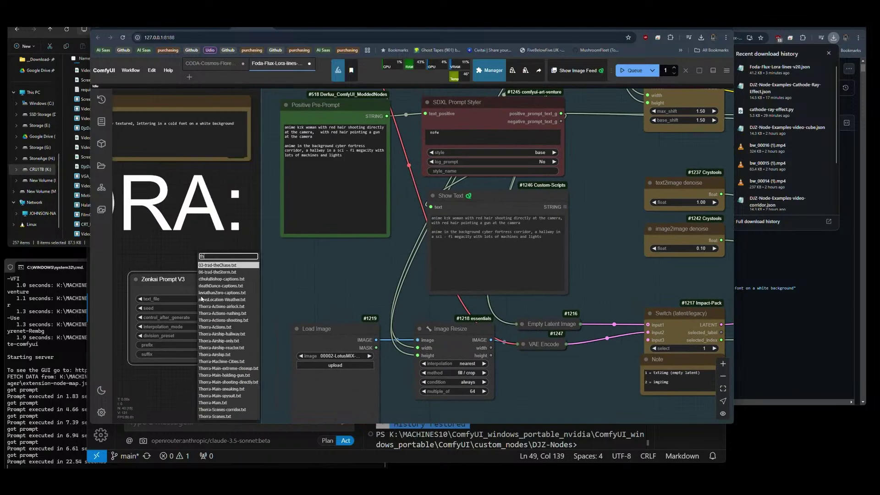
{"action": "type", "text": "or"}
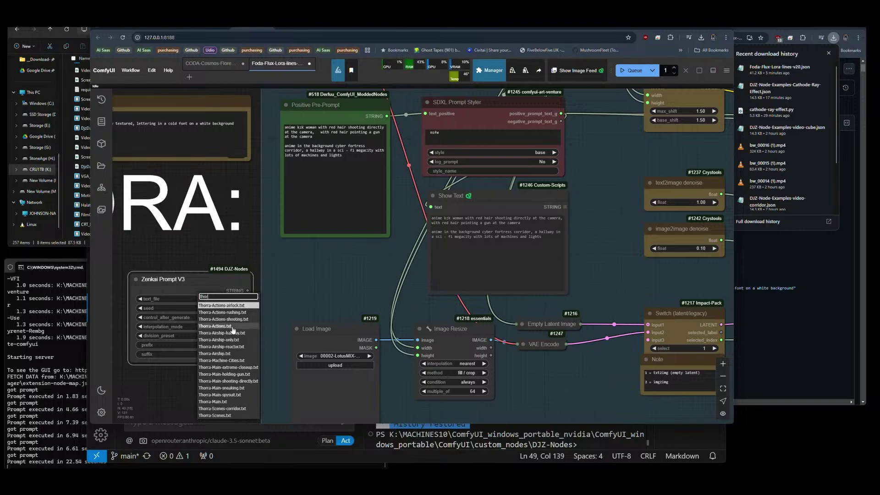
{"action": "left_click", "coordinate": [219, 402]}
Wire its STRING into SDXL Prompt Styler text_positive, then bypass and collapse Positive Pre-Prompt.
{"action": "left_click_drag", "start_coordinate": [247, 290], "coordinate": [425, 113]}
{"action": "left_click", "coordinate": [350, 111]}
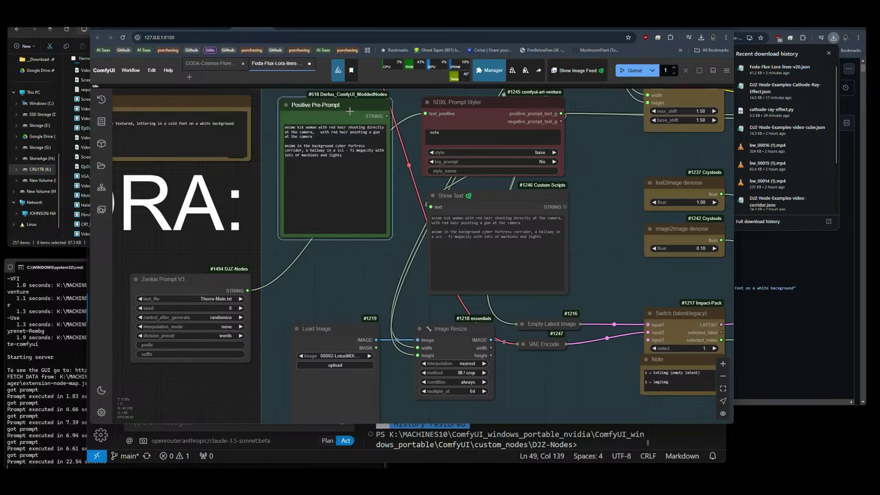
{"action": "key", "text": "ctrl+b"}
{"action": "left_click", "coordinate": [286, 105]}
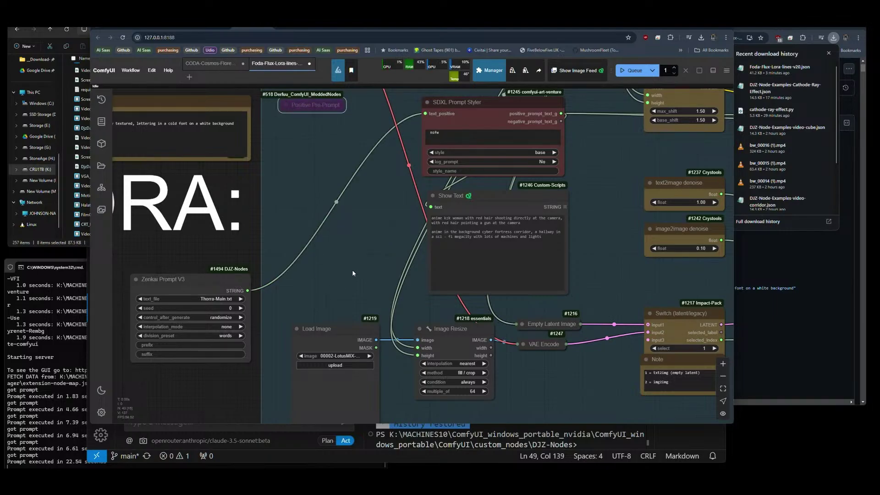
{"action": "mouse_move", "coordinate": [484, 200]}
{"action": "left_mouse_down"}
{"action": "mouse_move", "coordinate": [485, 193]}
{"action": "mouse_move", "coordinate": [481, 199]}
{"action": "left_mouse_up"}
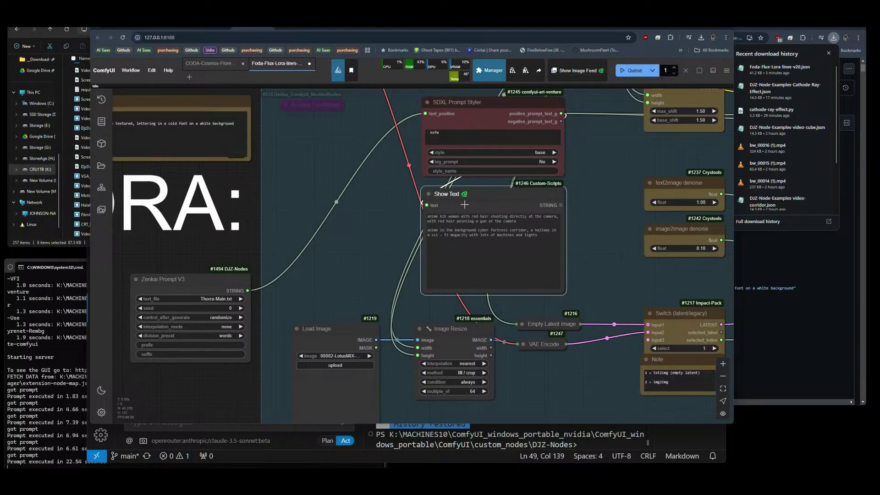
{"action": "scroll", "coordinate": [367, 159], "scroll_direction": "right", "scroll_amount": 5}
{"action": "scroll", "coordinate": [366, 160], "scroll_direction": "up", "scroll_amount": 2}
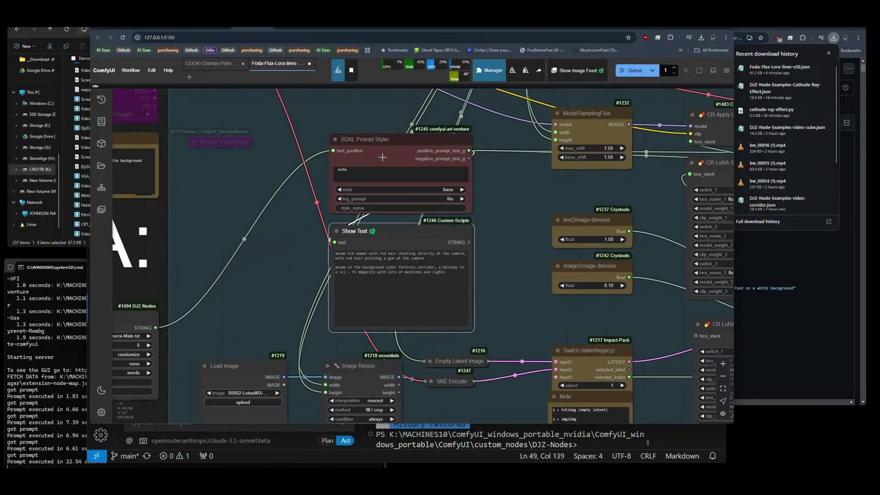
{"action": "left_click", "coordinate": [443, 189]}
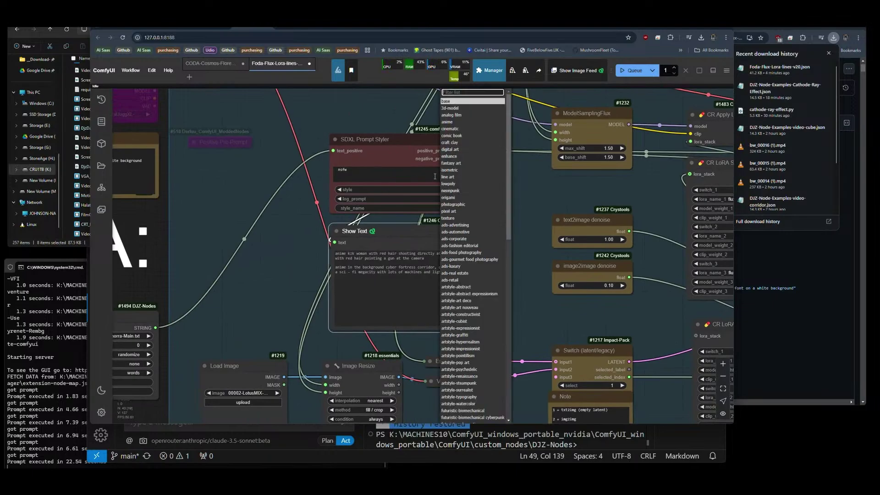
{"action": "scroll", "coordinate": [263, 224], "scroll_direction": "down", "scroll_amount": 5}
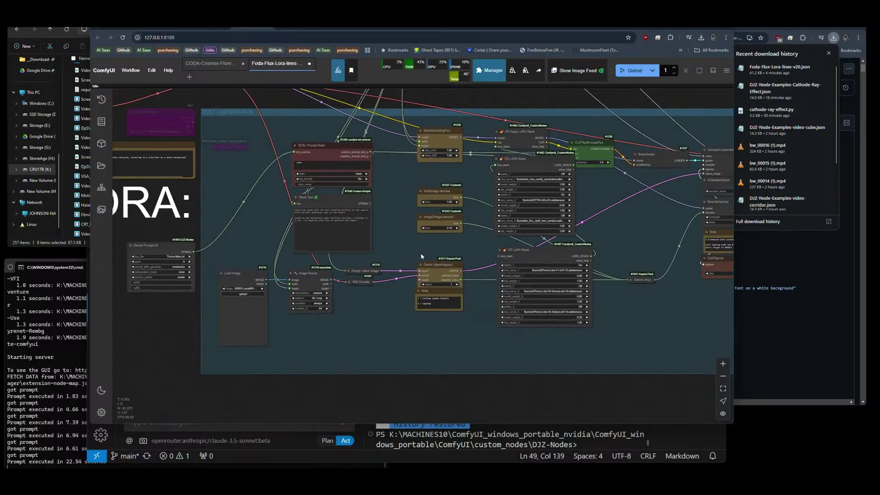
{"action": "scroll", "coordinate": [470, 275], "scroll_direction": "up", "scroll_amount": 5}
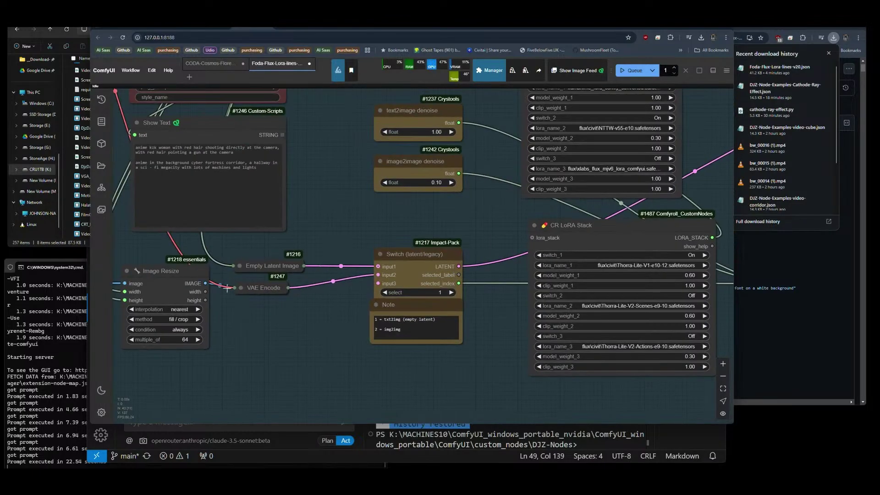
{"action": "left_click_drag", "start_coordinate": [227, 287], "coordinate": [301, 266]}
{"action": "scroll", "coordinate": [669, 243], "scroll_direction": "up", "scroll_amount": 7}
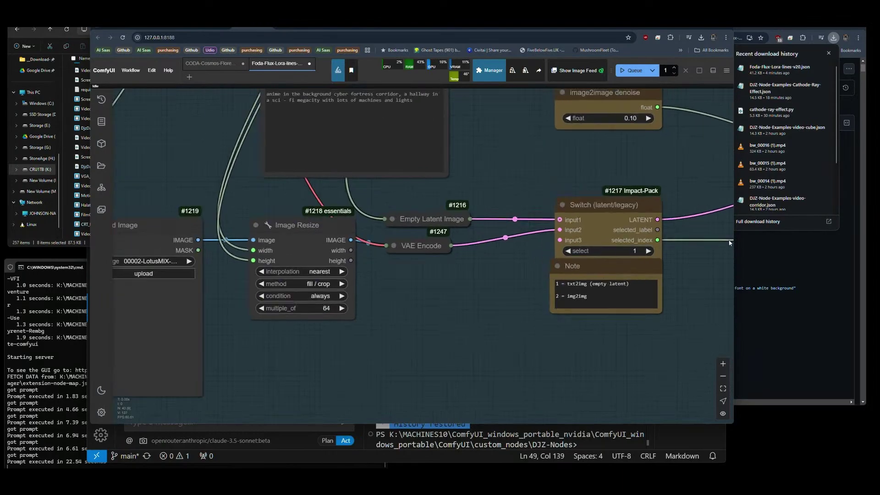
{"action": "scroll", "coordinate": [378, 284], "scroll_direction": "down", "scroll_amount": 9}
{"action": "scroll", "coordinate": [378, 284], "scroll_direction": "down", "scroll_amount": 5}
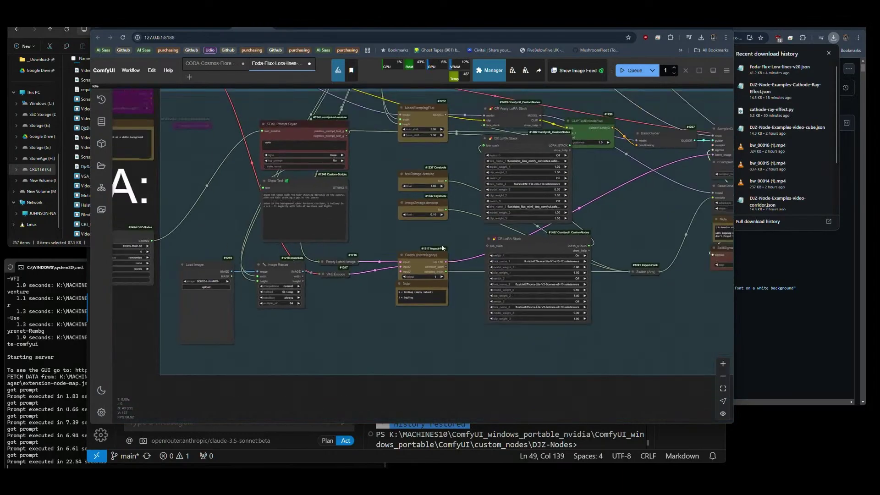
{"action": "left_click_drag", "start_coordinate": [378, 284], "coordinate": [470, 327]}
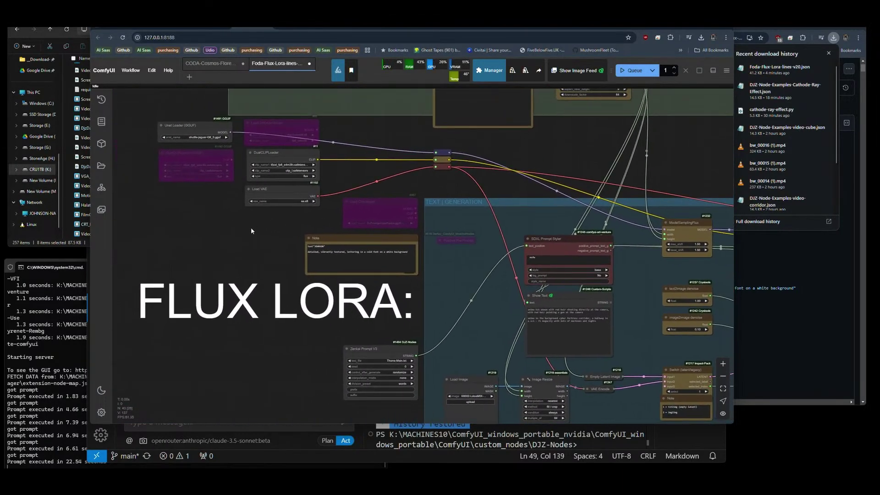
{"action": "scroll", "coordinate": [274, 266], "scroll_direction": "up", "scroll_amount": 5}
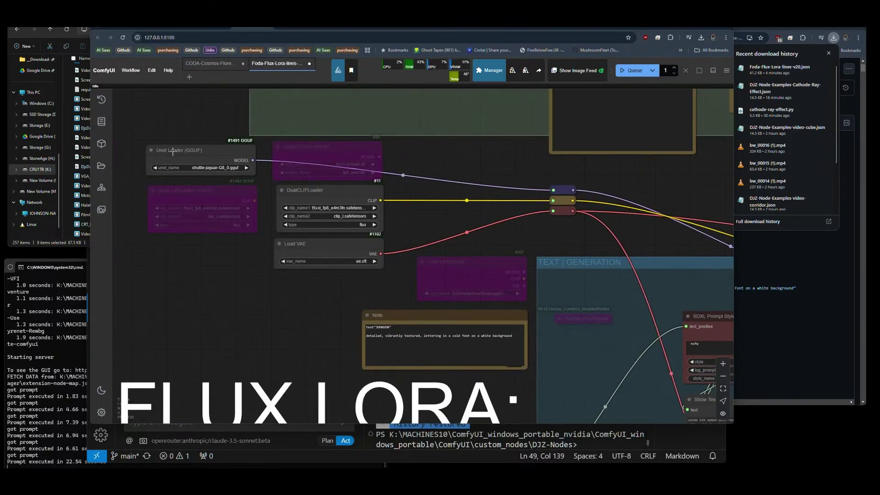
{"action": "scroll", "coordinate": [134, 139], "scroll_direction": "down", "scroll_amount": 6}
{"action": "scroll", "coordinate": [319, 208], "scroll_direction": "up", "scroll_amount": 5}
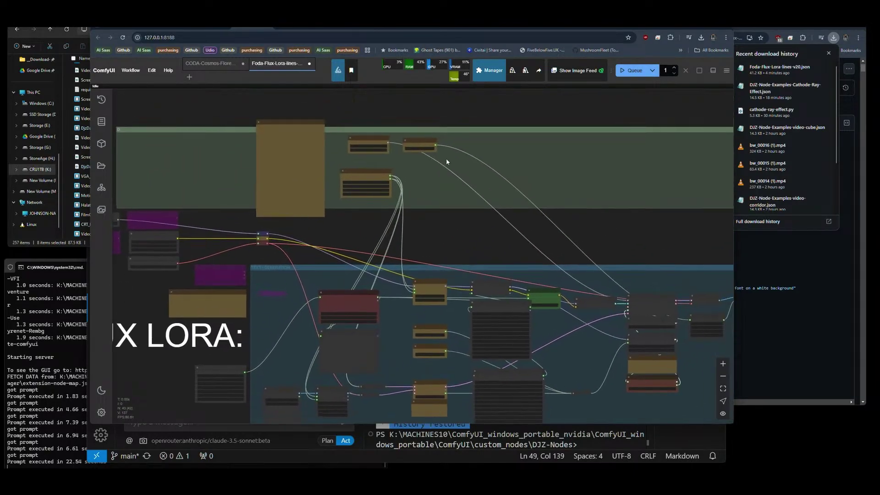
{"action": "scroll", "coordinate": [377, 188], "scroll_direction": "up", "scroll_amount": 6}
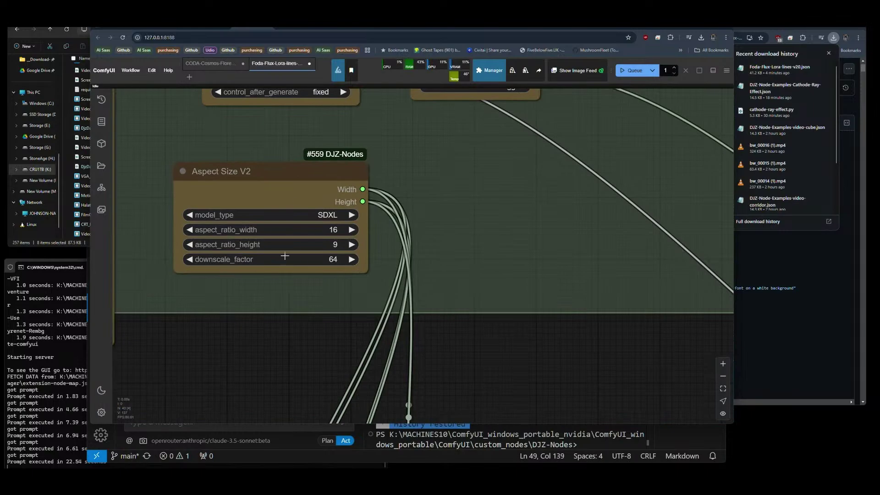
{"action": "scroll", "coordinate": [284, 256], "scroll_direction": "down", "scroll_amount": 5}
{"action": "scroll", "coordinate": [230, 212], "scroll_direction": "down", "scroll_amount": 3}
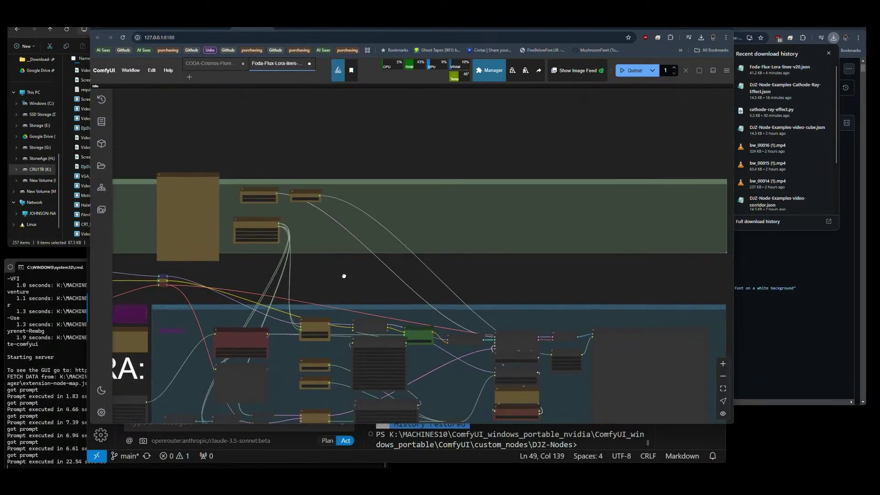
{"action": "scroll", "coordinate": [200, 165], "scroll_direction": "up", "scroll_amount": 8}
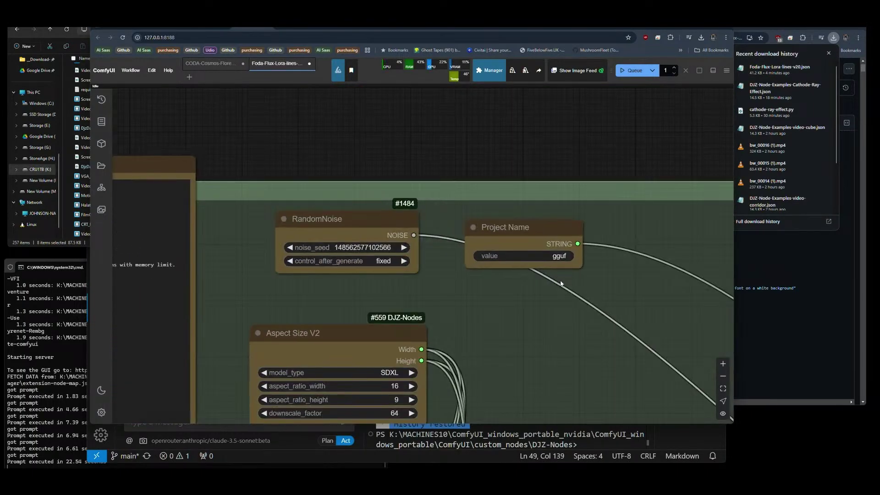
Change the Project Name node's value to GGUF-Jaguar.
{"action": "left_click_drag", "start_coordinate": [561, 283], "coordinate": [306, 273]}
{"action": "left_click", "coordinate": [309, 246]}
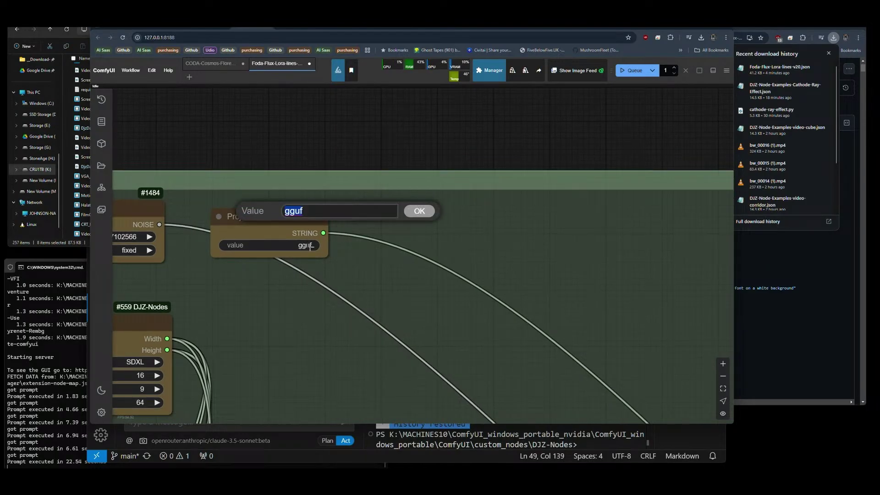
{"action": "type", "text": "GGUF"}
{"action": "type", "text": "-Jagas"}
{"action": "key", "text": "BackSpace"}
{"action": "key", "text": "BackSpace"}
{"action": "type", "text": "uar"}
{"action": "key", "text": "Return"}
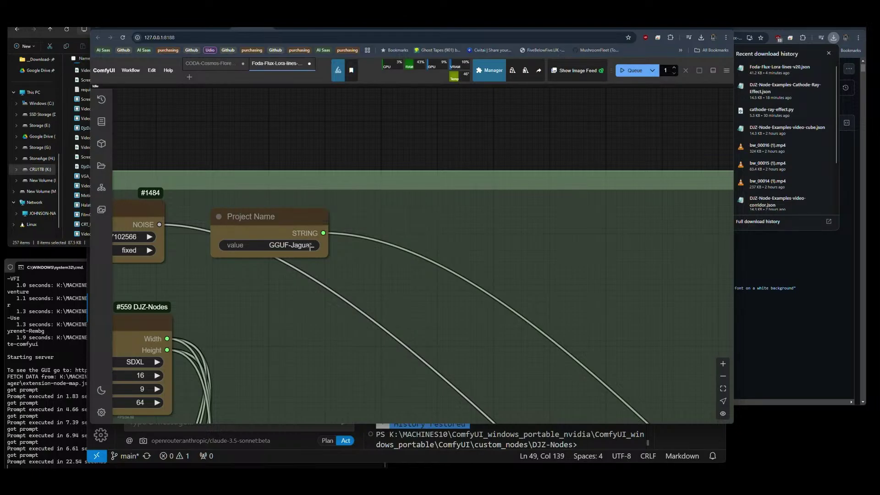
Set BasicScheduler steps to 8 instead of 35.
{"action": "scroll", "coordinate": [236, 185], "scroll_direction": "down", "scroll_amount": 5}
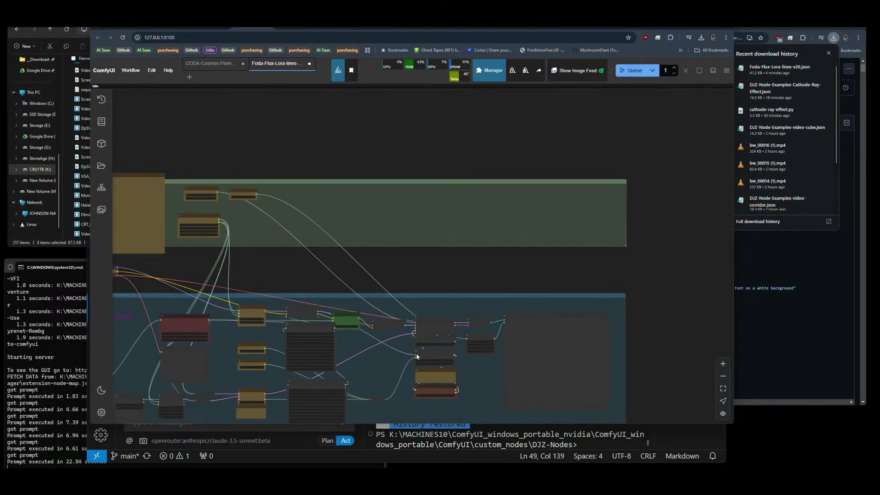
{"action": "scroll", "coordinate": [416, 355], "scroll_direction": "up", "scroll_amount": 10}
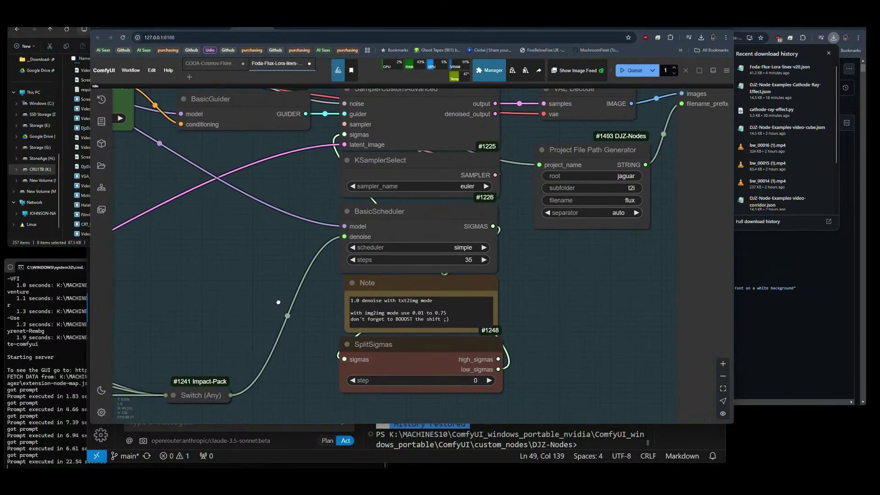
{"action": "left_click", "coordinate": [468, 260]}
{"action": "type", "text": "8"}
{"action": "key", "text": "Return"}
{"action": "scroll", "coordinate": [604, 273], "scroll_direction": "down", "scroll_amount": 5}
{"action": "scroll", "coordinate": [350, 290], "scroll_direction": "up", "scroll_amount": 3}
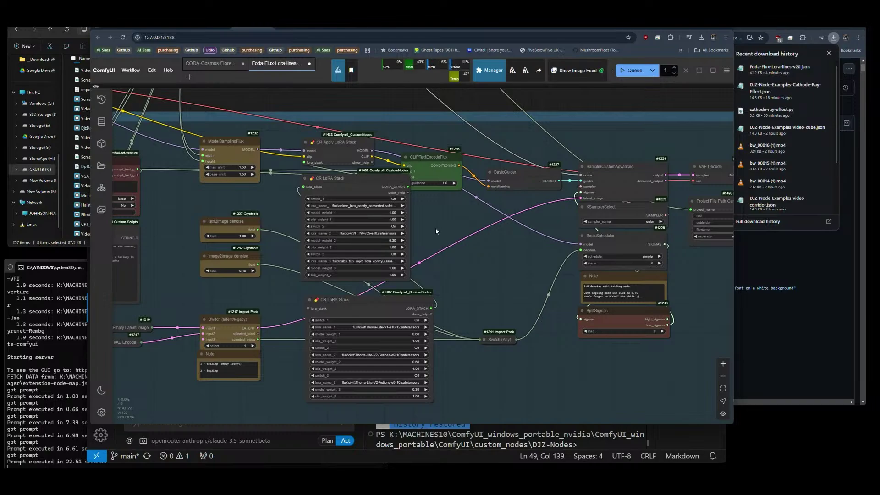
Narrow both LoRA stacks, set model weights to 0.70 (upper, slot 2) and 1.00 (lower, slot 1), and queue.
{"action": "left_click_drag", "start_coordinate": [408, 278], "coordinate": [385, 279]}
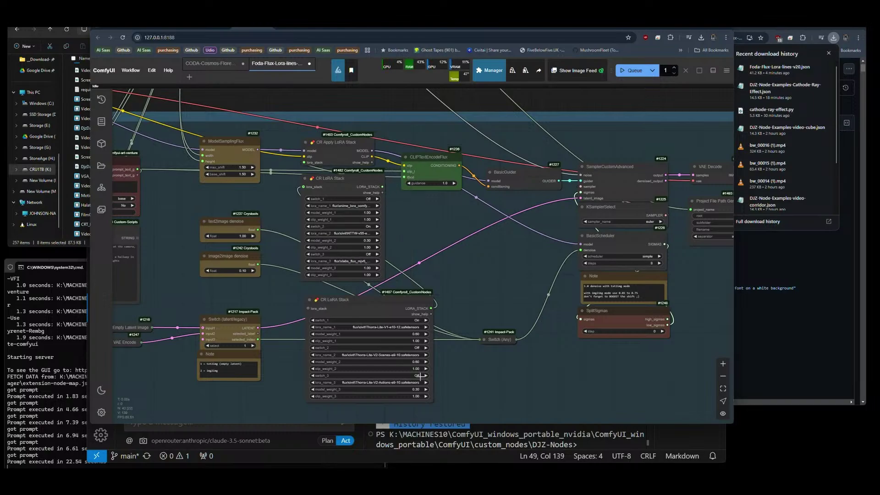
{"action": "left_click_drag", "start_coordinate": [432, 400], "coordinate": [395, 393]}
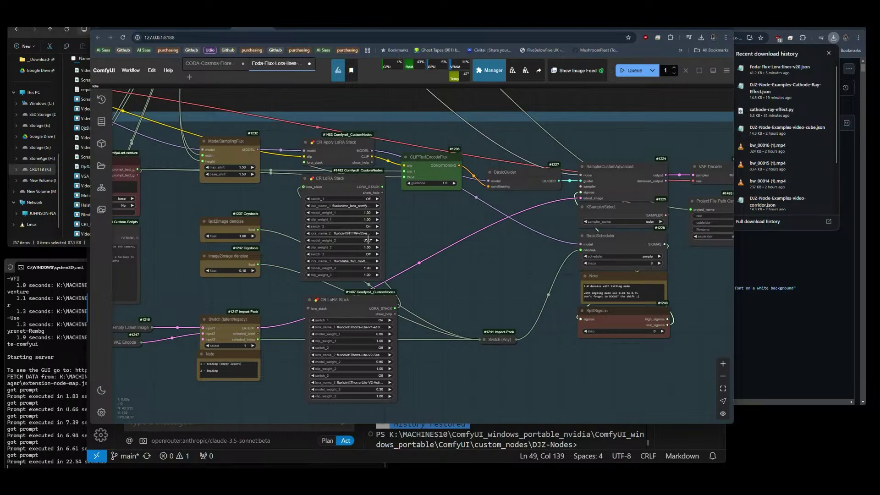
{"action": "left_click", "coordinate": [368, 240]}
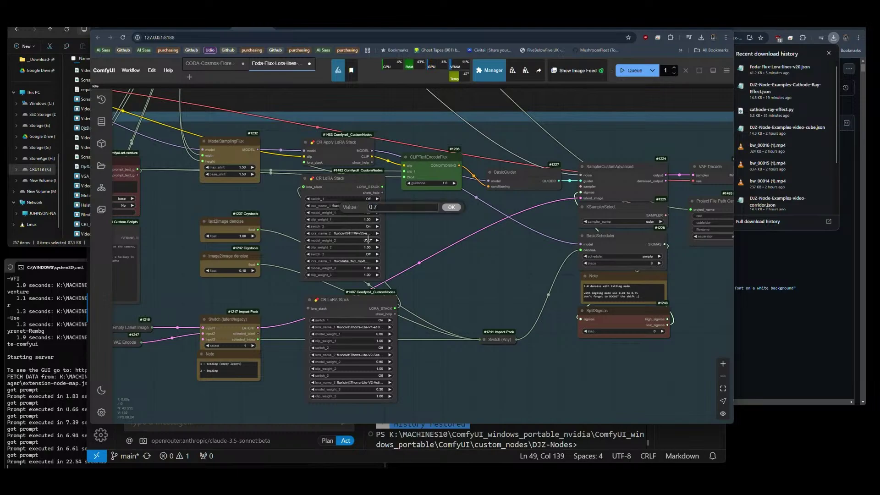
{"action": "key", "text": "Return"}
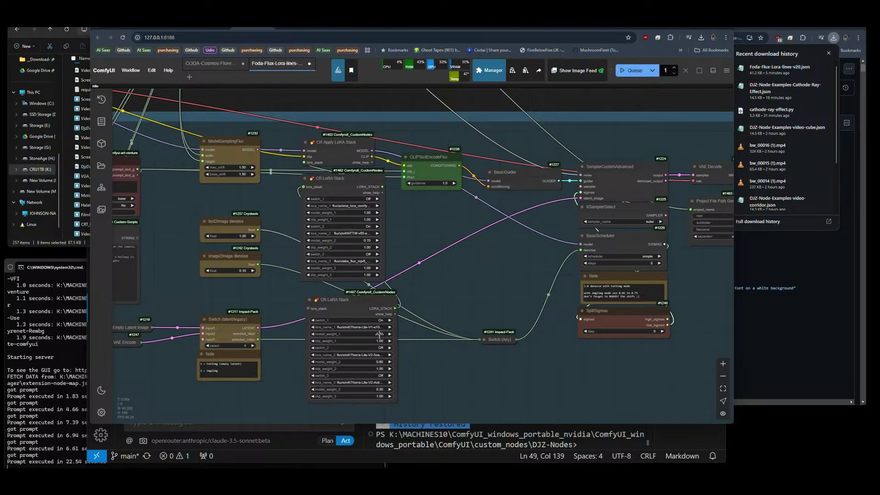
{"action": "left_click", "coordinate": [380, 334]}
{"action": "type", "text": "1"}
{"action": "key", "text": "Return"}
{"action": "left_click", "coordinate": [634, 71]}
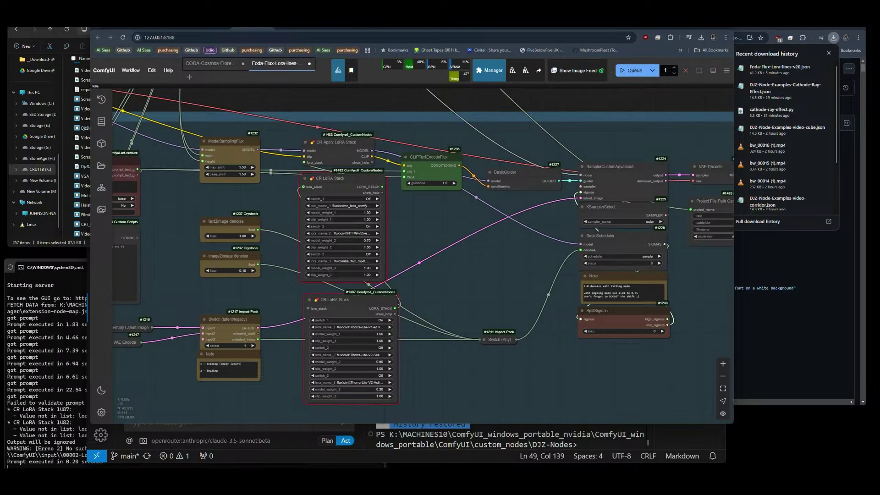
Check the console errors, then set the upper stack's first and third LoRA names to None.
{"action": "left_click", "coordinate": [85, 466]}
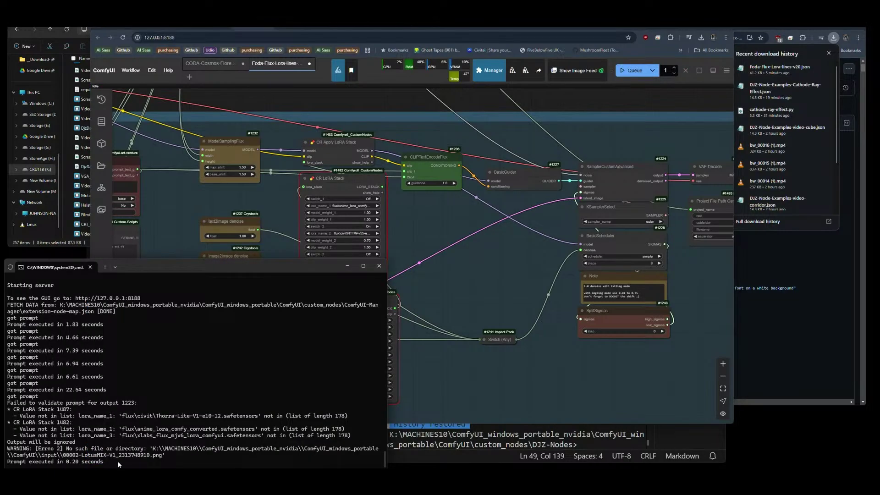
{"action": "left_click", "coordinate": [473, 274]}
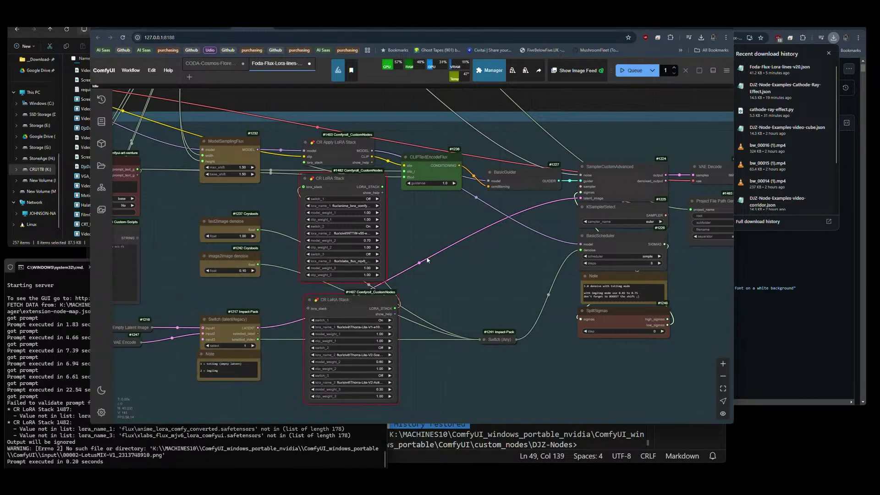
{"action": "left_click", "coordinate": [345, 206]}
{"action": "left_click", "coordinate": [359, 100]}
{"action": "left_click", "coordinate": [343, 261]}
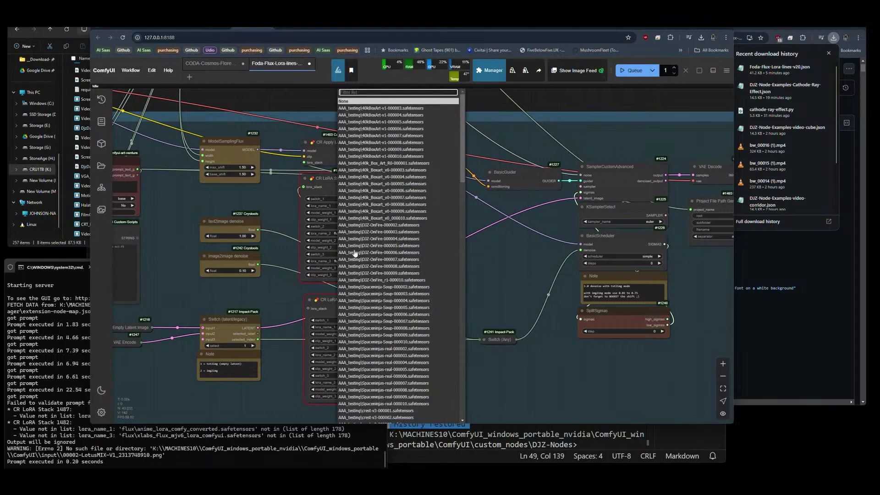
{"action": "left_click", "coordinate": [357, 102]}
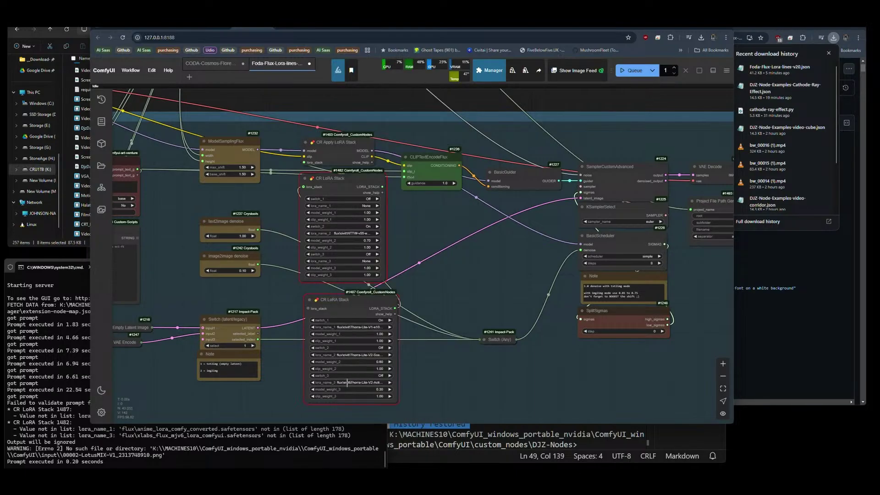
Clear the lower stack's third and second LoRAs to None and load Thorra-Lite-V2-e10-10 as its first.
{"action": "scroll", "coordinate": [348, 409], "scroll_direction": "up", "scroll_amount": 5}
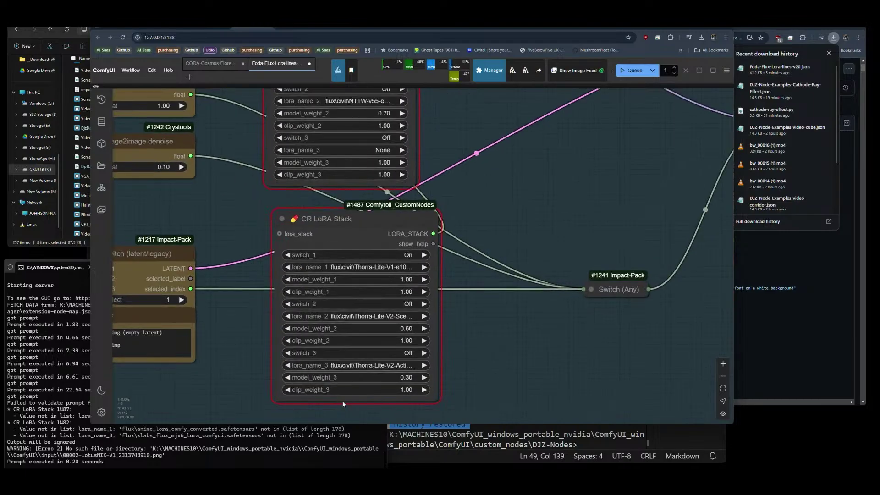
{"action": "left_click", "coordinate": [350, 367]}
{"action": "left_click", "coordinate": [368, 366]}
{"action": "left_click", "coordinate": [358, 94]}
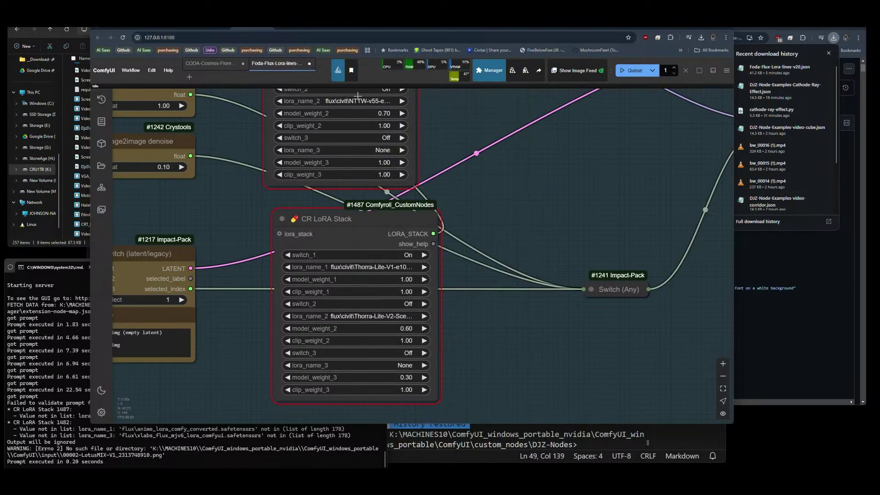
{"action": "left_click", "coordinate": [366, 316]}
{"action": "left_click", "coordinate": [357, 96]}
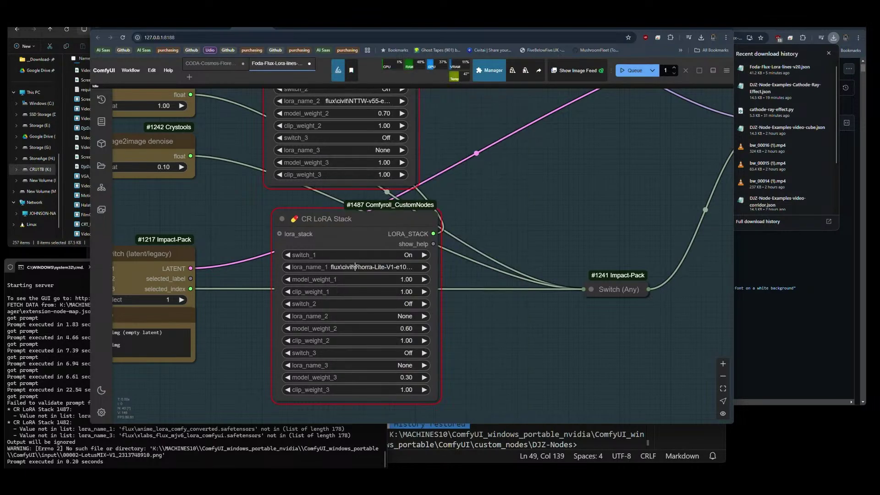
{"action": "left_click", "coordinate": [355, 266]}
{"action": "type", "text": "tho"}
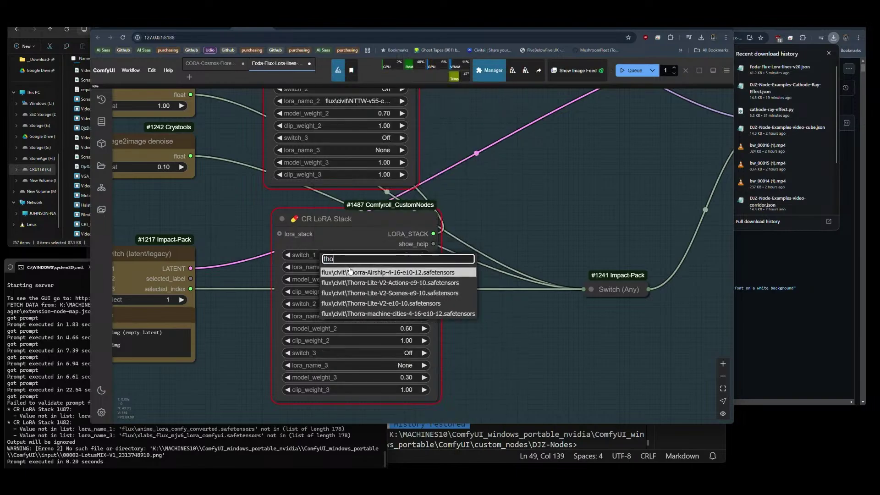
{"action": "type", "text": "rra"}
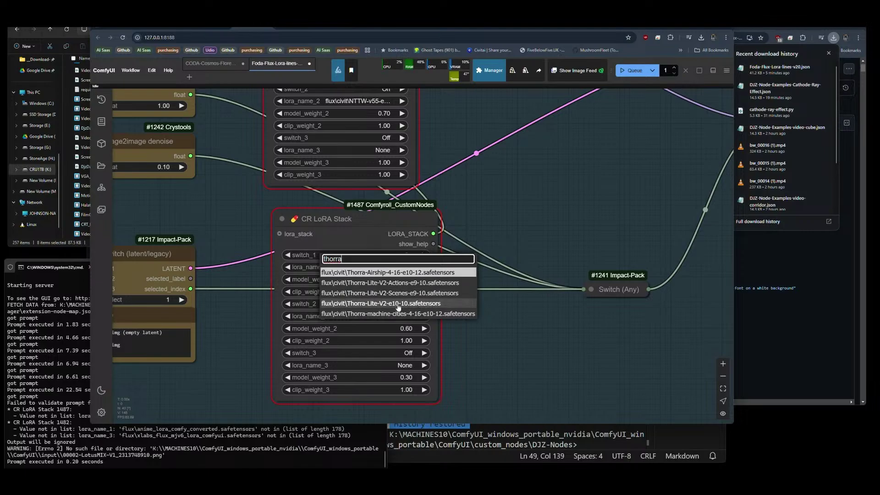
{"action": "left_click", "coordinate": [398, 304]}
{"action": "left_click_drag", "start_coordinate": [463, 206], "coordinate": [466, 341]}
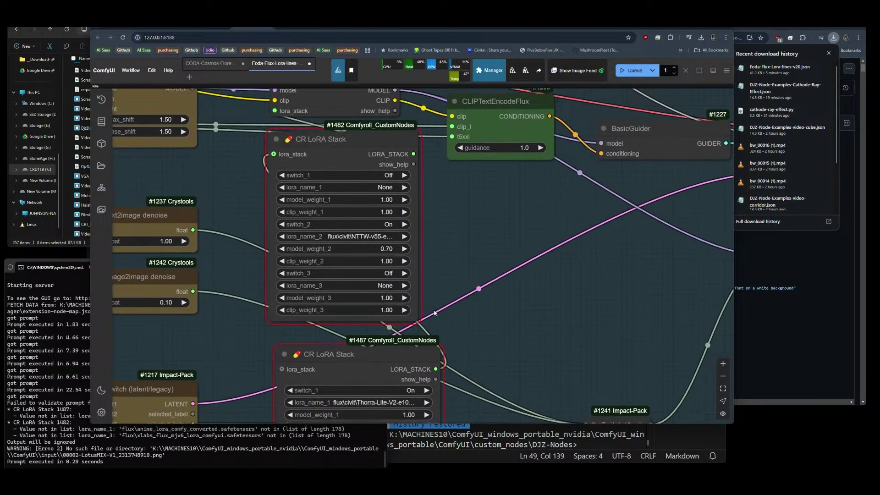
Turn on the upper stack's second LoRA slot and advance Load Image to the next photo.
{"action": "left_click", "coordinate": [404, 225]}
{"action": "scroll", "coordinate": [513, 293], "scroll_direction": "down", "scroll_amount": 5}
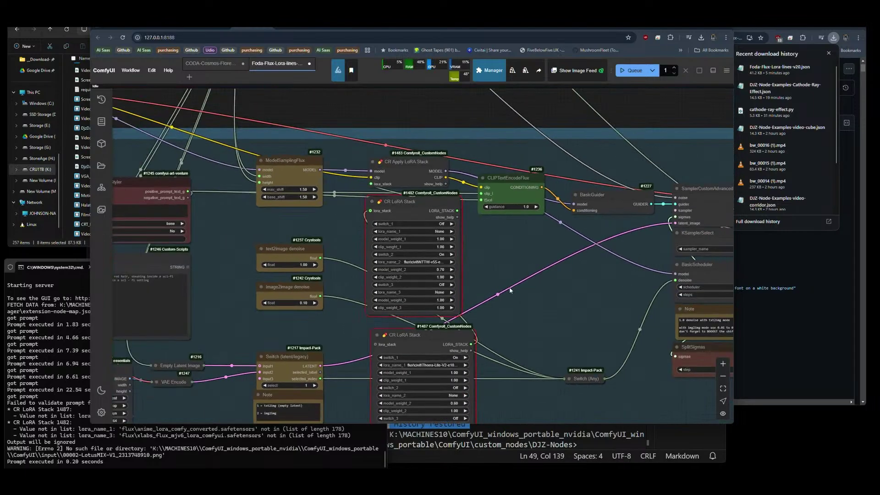
{"action": "scroll", "coordinate": [556, 278], "scroll_direction": "down", "scroll_amount": 3}
{"action": "scroll", "coordinate": [557, 290], "scroll_direction": "down", "scroll_amount": 3}
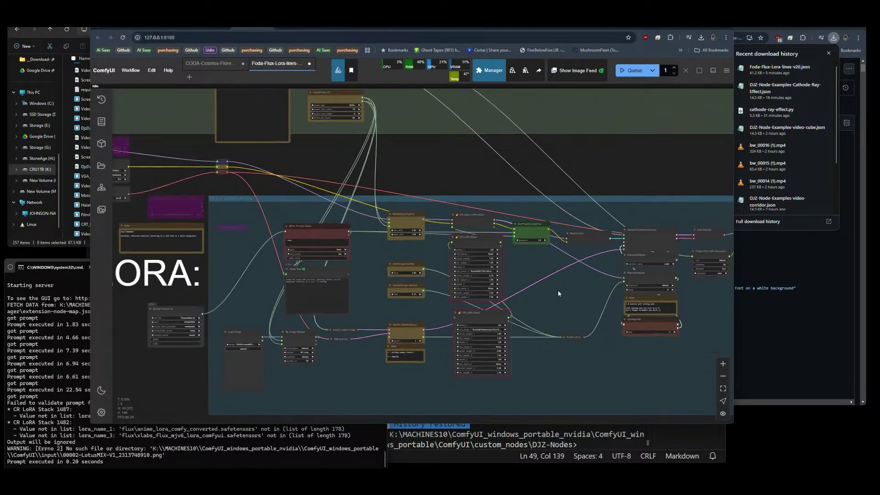
{"action": "scroll", "coordinate": [204, 355], "scroll_direction": "up", "scroll_amount": 10}
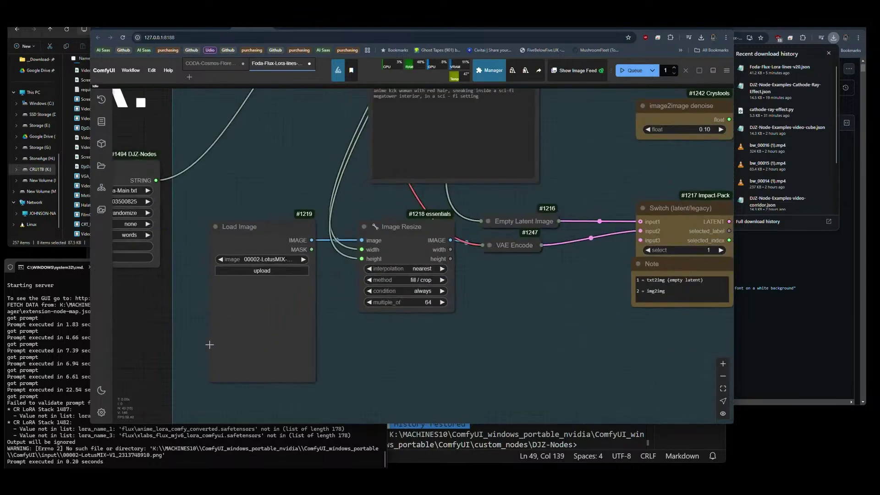
{"action": "left_click", "coordinate": [332, 231]}
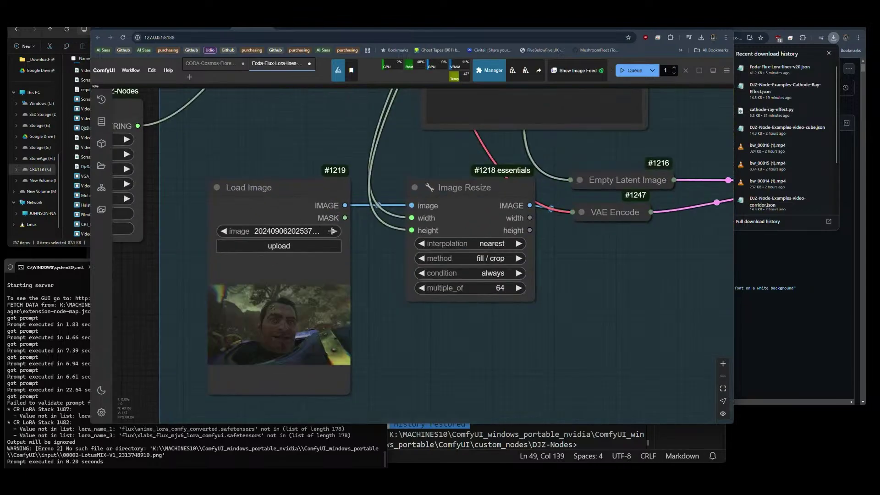
Queue the Flux LoRA workflow again, which is accepted and starts executing.
{"action": "scroll", "coordinate": [182, 286], "scroll_direction": "down", "scroll_amount": 8}
{"action": "scroll", "coordinate": [183, 286], "scroll_direction": "down", "scroll_amount": 4}
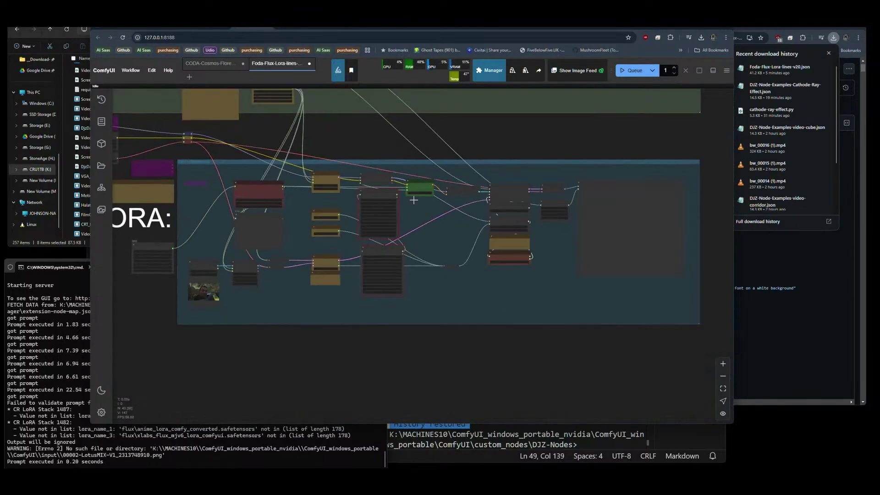
{"action": "left_click", "coordinate": [632, 70]}
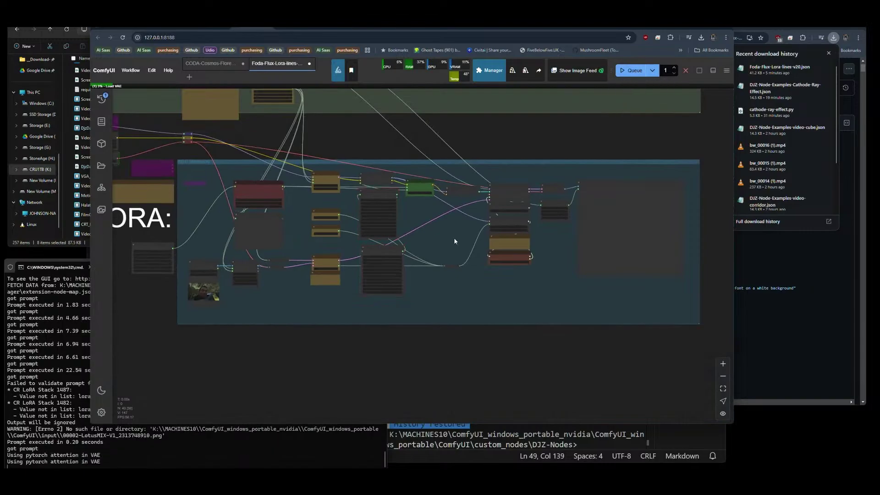
{"action": "left_click_drag", "start_coordinate": [454, 237], "coordinate": [493, 288]}
Leave the ComfyUI run going, glance at the GitHub window, and switch to Meshy's subscription settings tab.
{"action": "scroll", "coordinate": [465, 276], "scroll_direction": "down", "scroll_amount": 2}
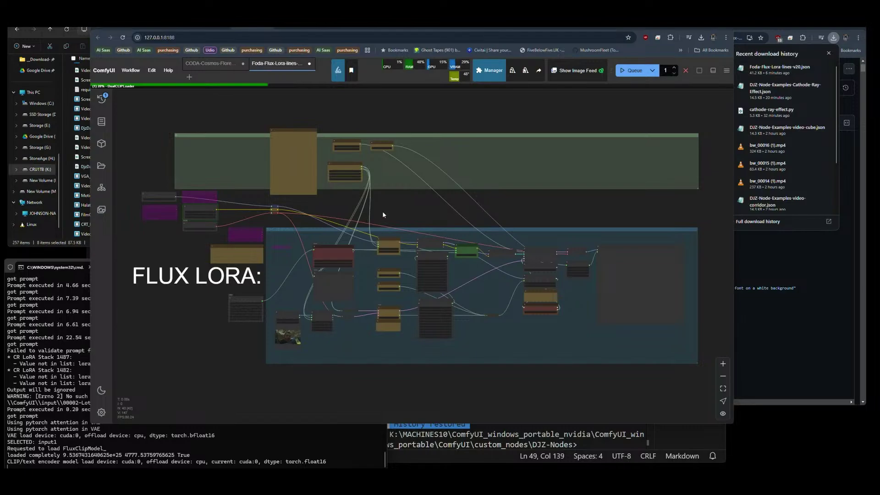
{"action": "left_click", "coordinate": [834, 39]}
{"action": "left_click", "coordinate": [477, 111]}
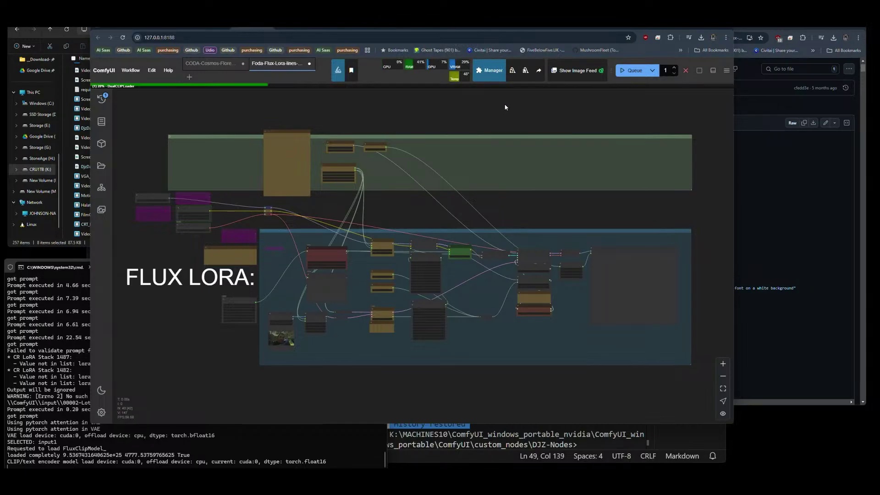
{"action": "left_click", "coordinate": [503, 27]}
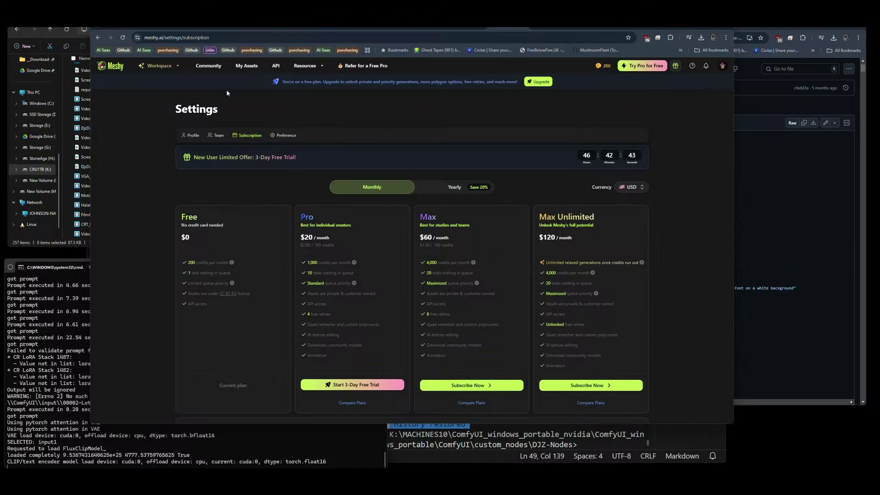
Open Meshy's Image to 3D workspace and browse the upload dialog to the Downloads folder.
{"action": "left_click", "coordinate": [168, 68]}
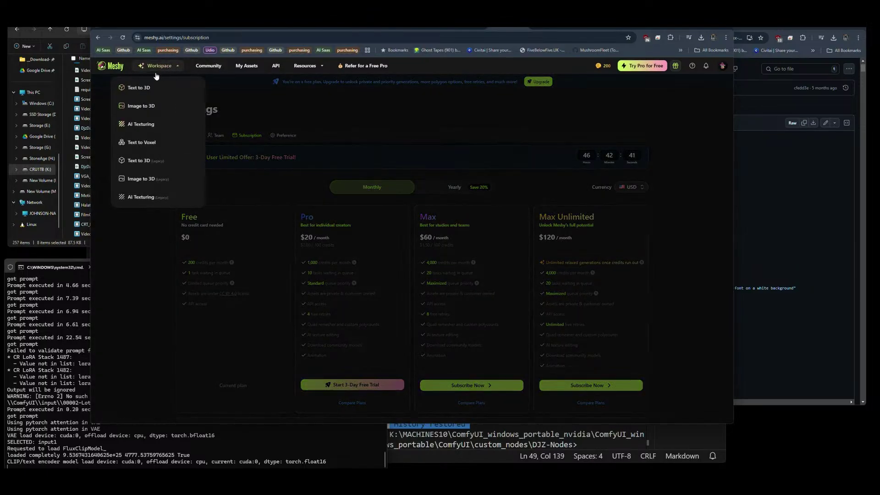
{"action": "left_click", "coordinate": [139, 88]}
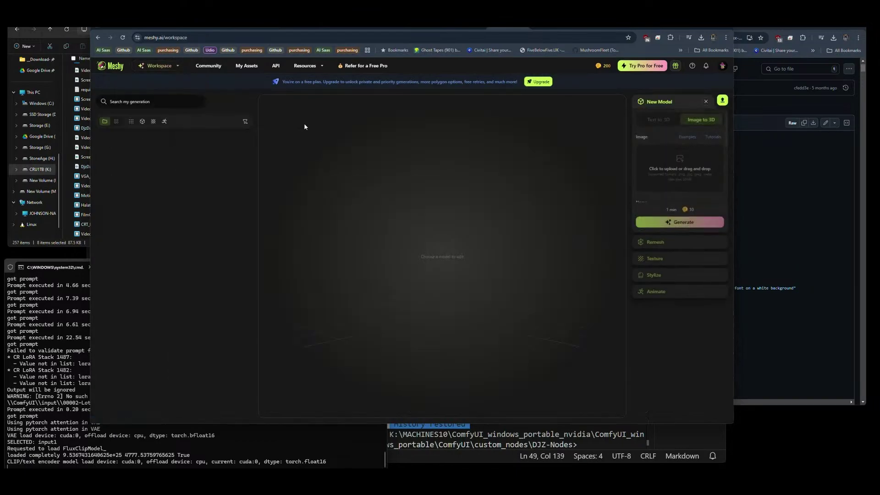
{"action": "left_click", "coordinate": [678, 169]}
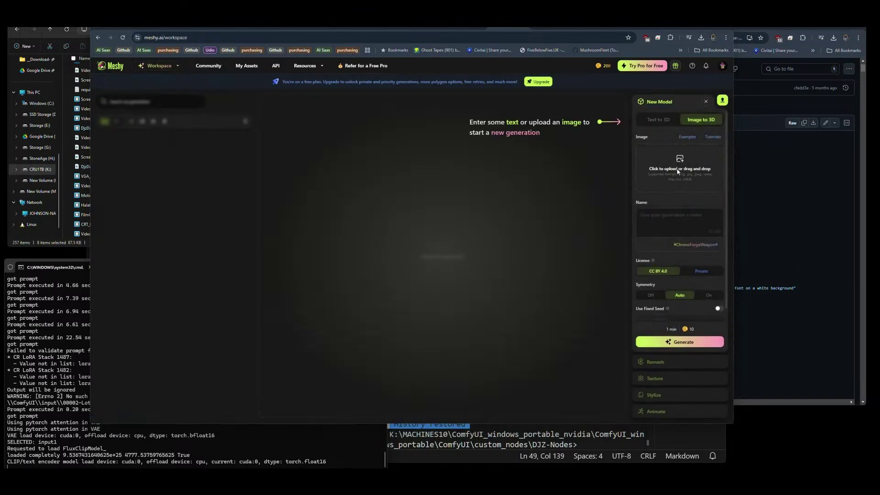
{"action": "scroll", "coordinate": [129, 137], "scroll_direction": "up", "scroll_amount": 5}
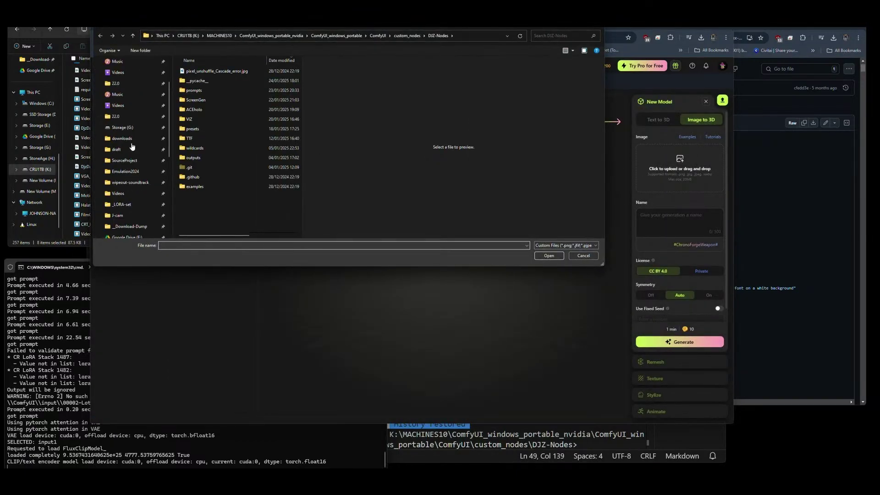
{"action": "left_click", "coordinate": [122, 95]}
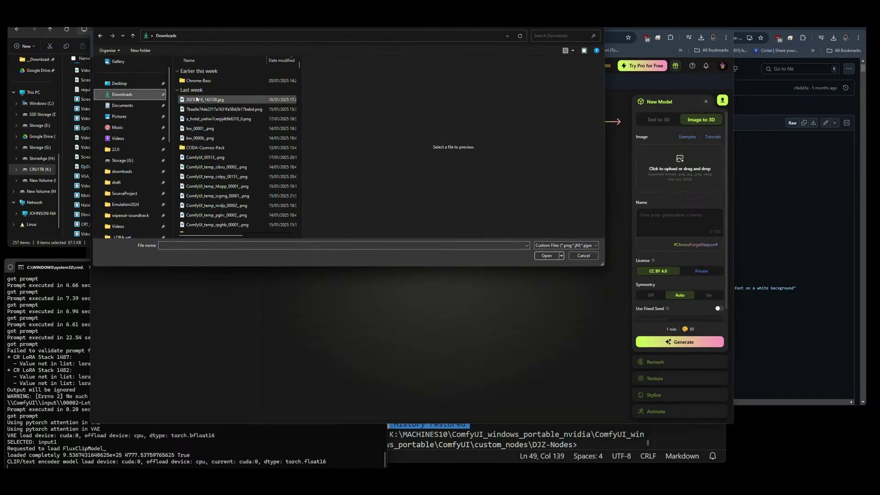
Preview the Downloads images, from ComfyUI_00513_.png through downloadedImage (1).png, to find the car picture.
{"action": "left_click", "coordinate": [195, 139]}
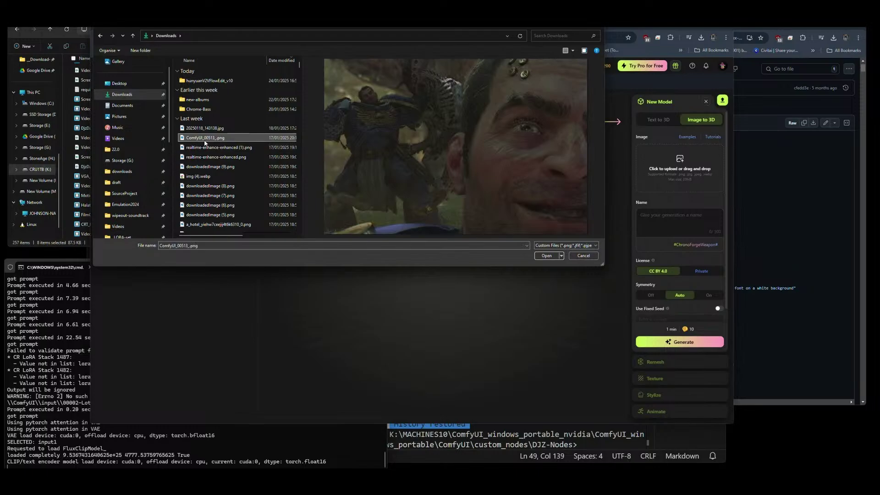
{"action": "left_click", "coordinate": [205, 130]}
{"action": "left_click", "coordinate": [207, 158]}
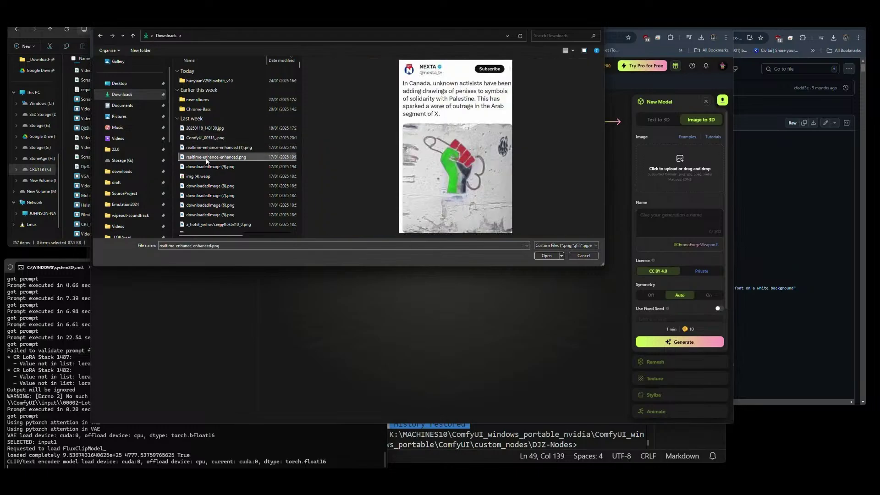
{"action": "left_click", "coordinate": [206, 166]}
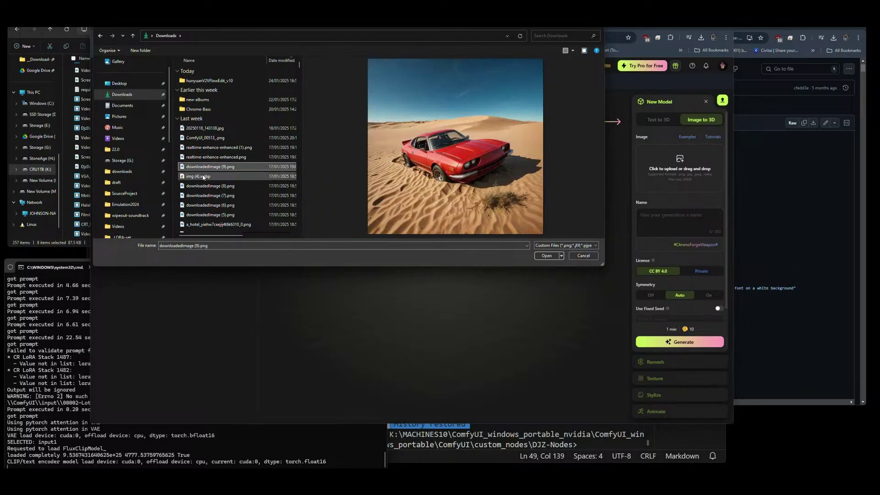
{"action": "left_click", "coordinate": [202, 177]}
{"action": "left_click", "coordinate": [204, 185]}
{"action": "left_click", "coordinate": [205, 195]}
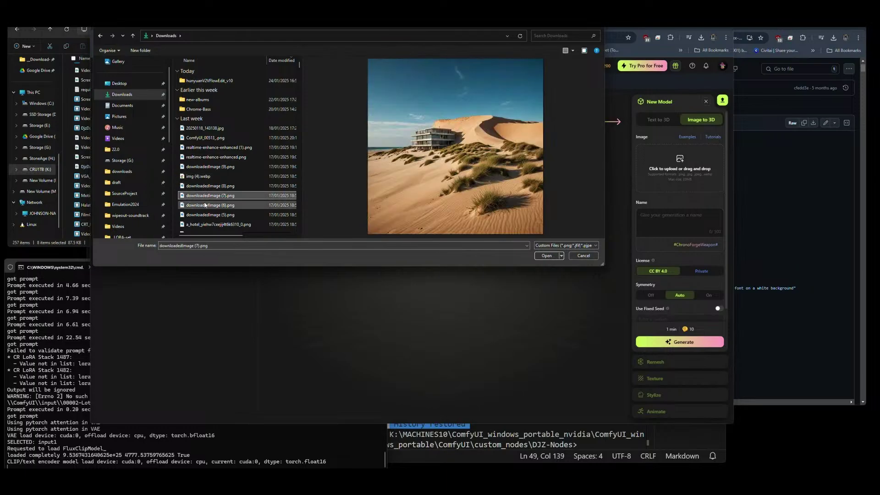
{"action": "left_click", "coordinate": [205, 205]}
{"action": "left_click", "coordinate": [205, 215]}
{"action": "scroll", "coordinate": [206, 213], "scroll_direction": "down", "scroll_amount": 3}
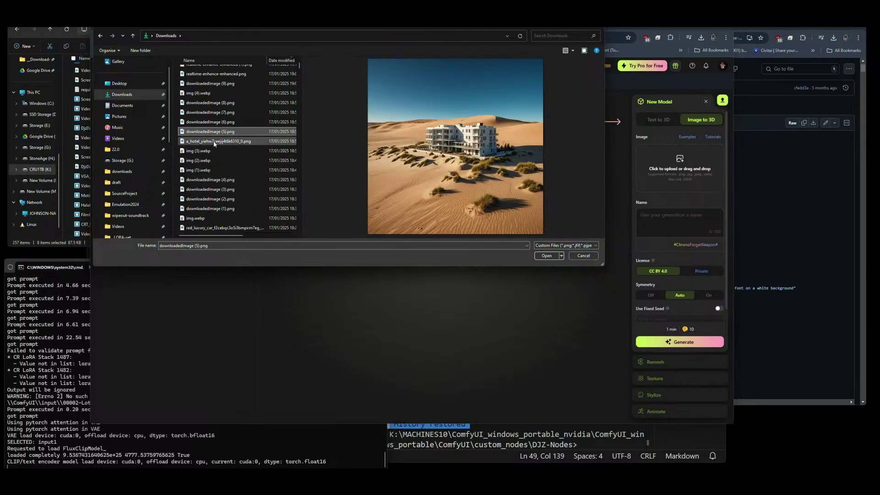
{"action": "left_click", "coordinate": [213, 142]}
{"action": "left_click", "coordinate": [209, 180]}
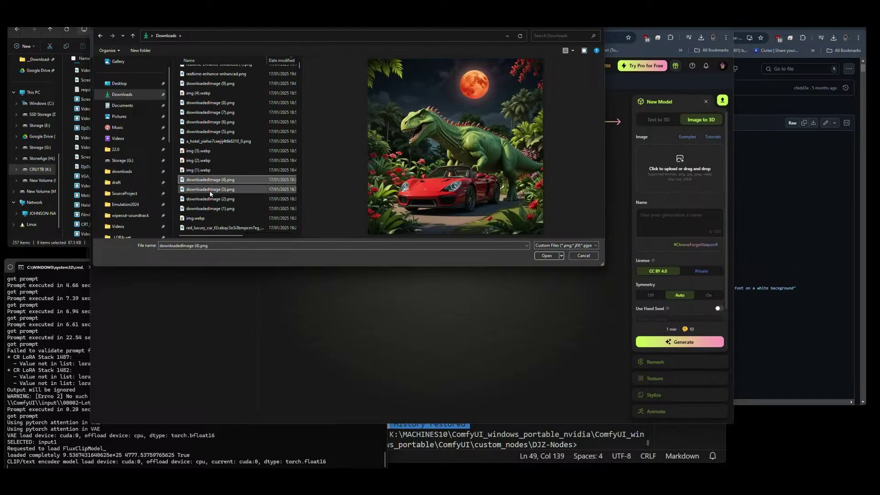
{"action": "left_click", "coordinate": [210, 190]}
{"action": "left_click", "coordinate": [211, 200]}
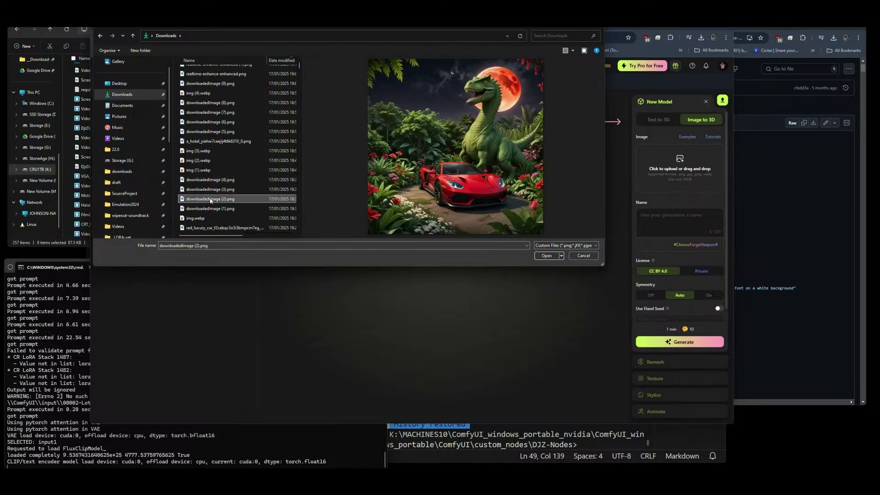
{"action": "left_click", "coordinate": [212, 209]}
{"action": "scroll", "coordinate": [197, 202], "scroll_direction": "down", "scroll_amount": 3}
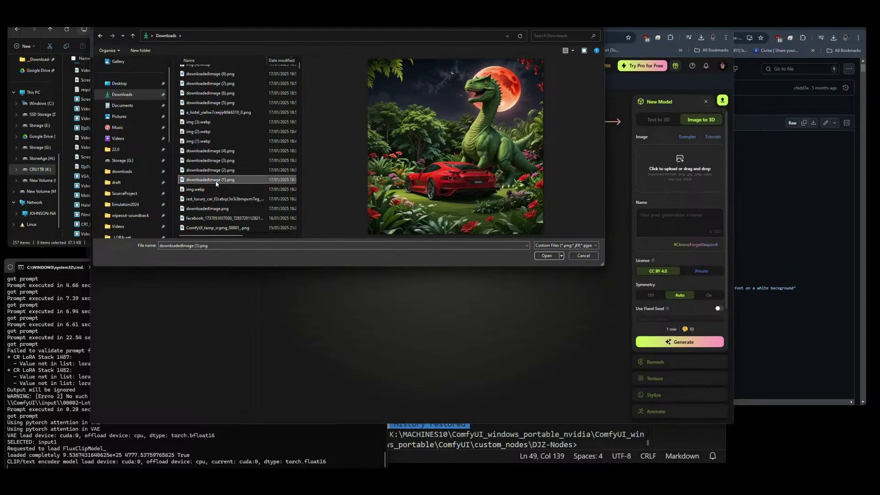
Select red_luxury_car_f2cebqc3o5i3bmpxm7eg_2.png and upload it as the source image.
{"action": "left_click", "coordinate": [200, 199]}
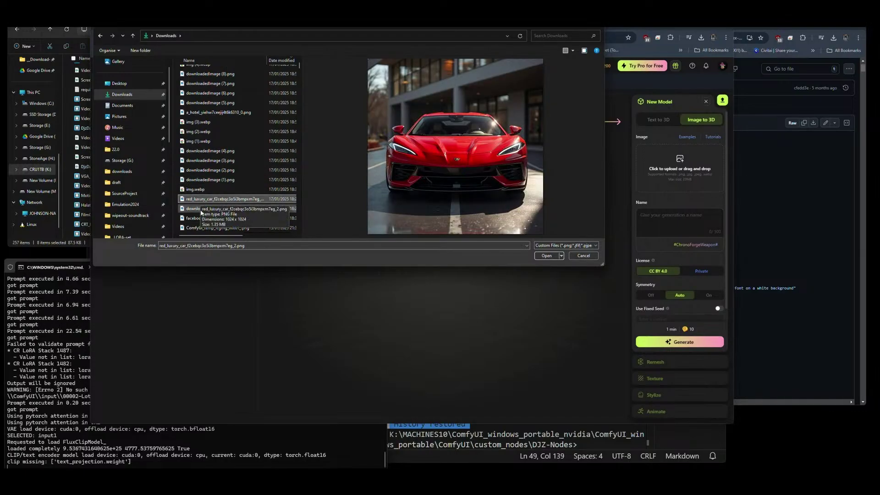
{"action": "left_click", "coordinate": [202, 209]}
{"action": "left_click", "coordinate": [202, 218]}
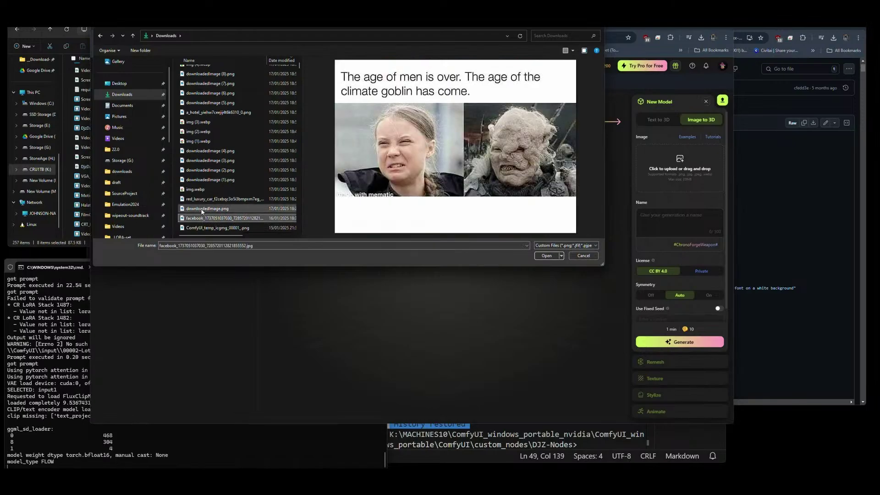
{"action": "left_click", "coordinate": [202, 199]}
{"action": "left_click", "coordinate": [561, 256]}
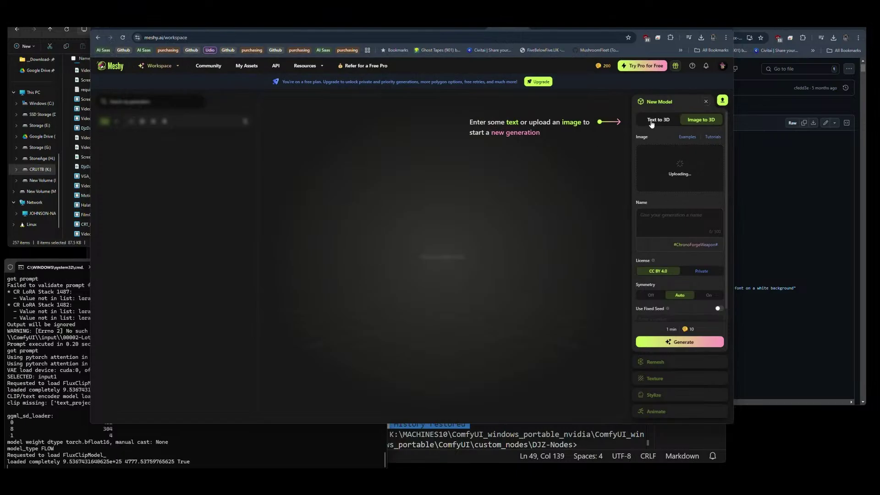
Name the Meshy model 'Red Racer', start its generation, then switch back to ComfyUI.
{"action": "left_click", "coordinate": [656, 209]}
{"action": "type", "text": "Red Racer"}
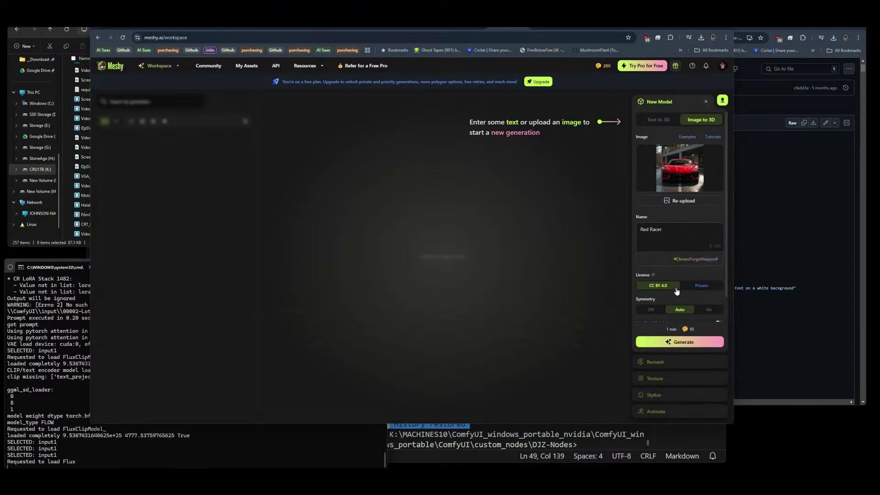
{"action": "left_click", "coordinate": [682, 343]}
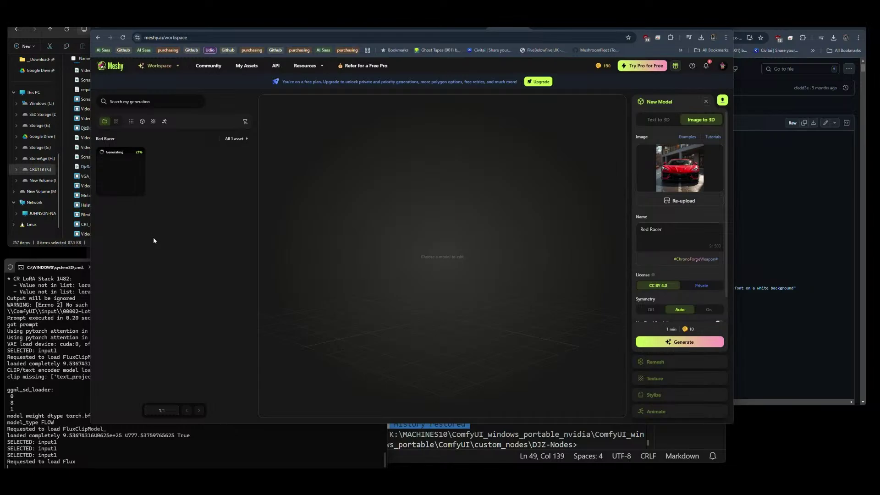
{"action": "left_click", "coordinate": [245, 27]}
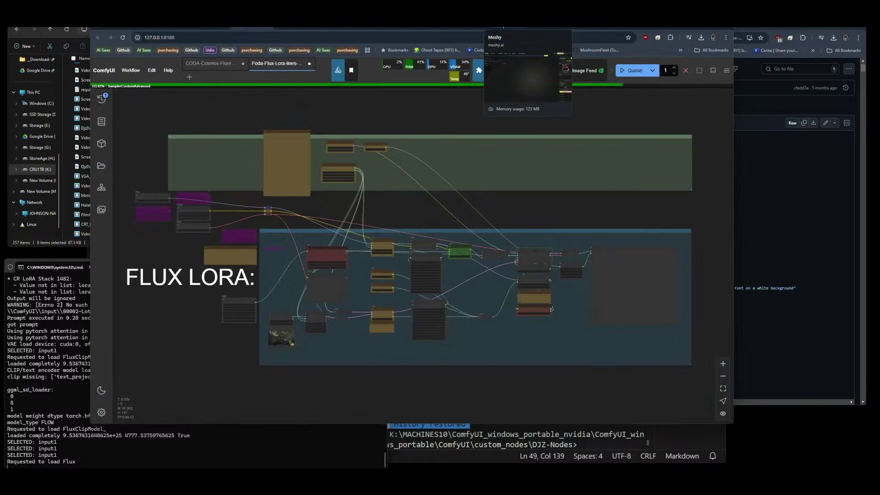
Check Meshy's progress, frame the SamplerCustomAdvanced and Save Image nodes in ComfyUI, then return to Meshy.
{"action": "left_click", "coordinate": [503, 27]}
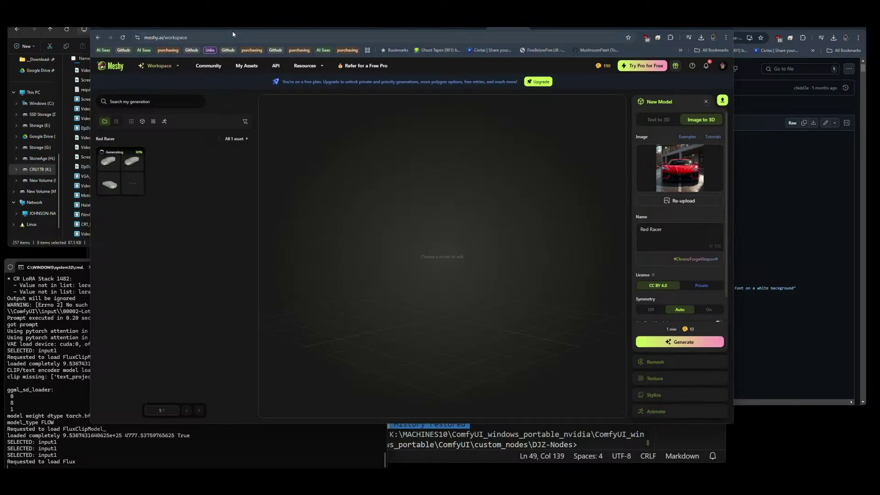
{"action": "left_click", "coordinate": [250, 26]}
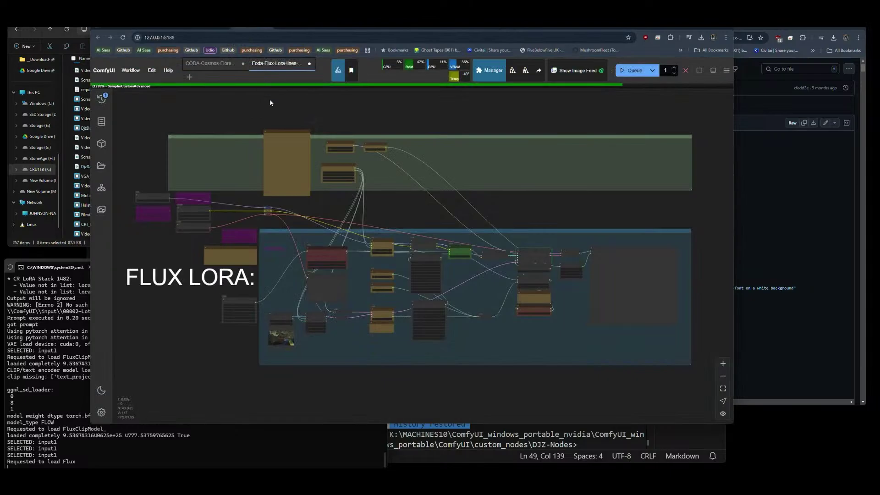
{"action": "scroll", "coordinate": [614, 295], "scroll_direction": "up", "scroll_amount": 10}
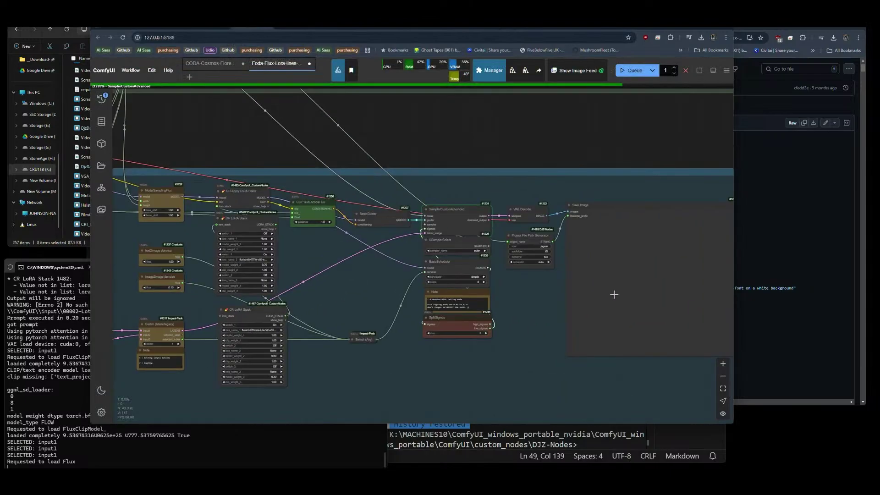
{"action": "scroll", "coordinate": [615, 295], "scroll_direction": "up", "scroll_amount": 3}
{"action": "left_click_drag", "start_coordinate": [614, 295], "coordinate": [403, 318]}
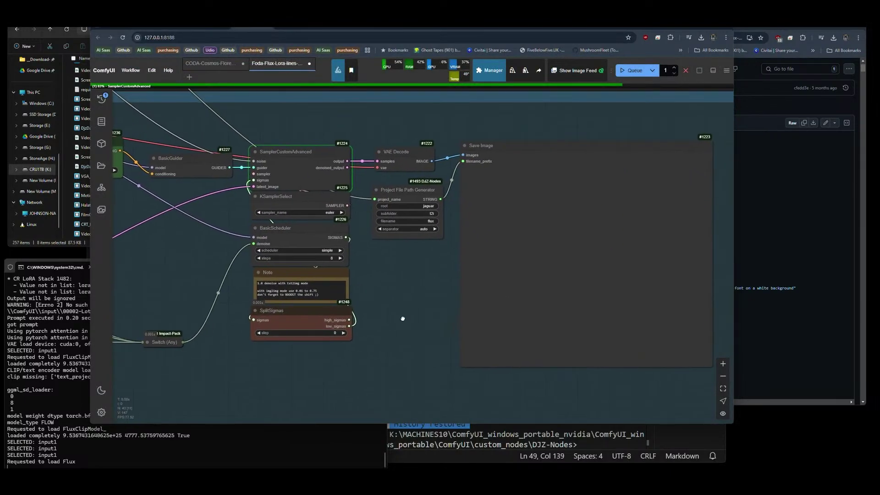
{"action": "scroll", "coordinate": [425, 296], "scroll_direction": "down", "scroll_amount": 1}
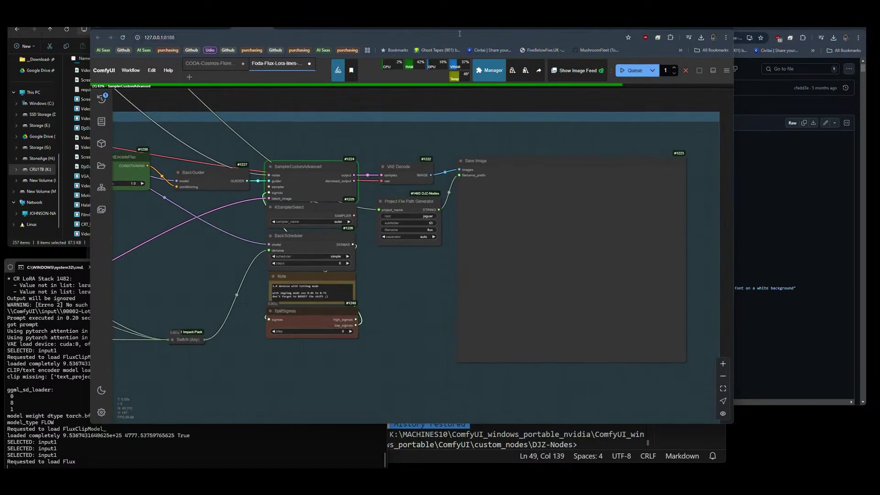
{"action": "key", "text": "ctrl+Tab"}
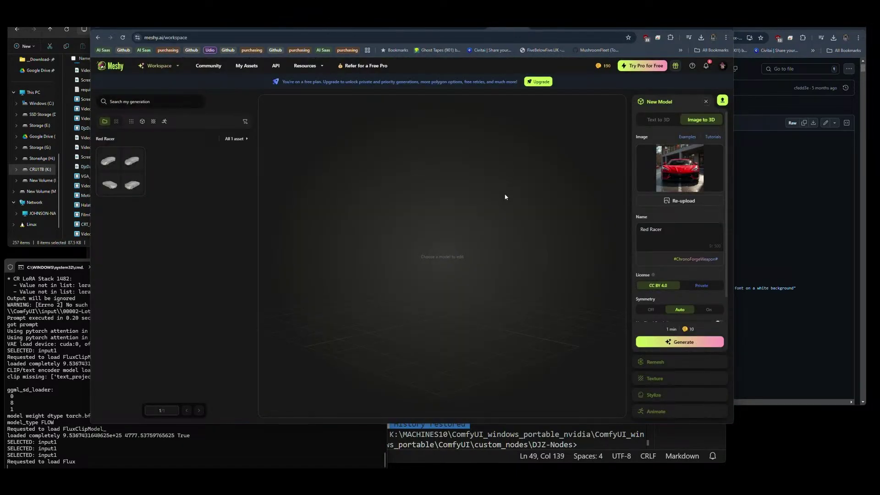
Choose the top-left Red Racer draft and confirm generating it as a textured 10K quad model.
{"action": "left_click", "coordinate": [121, 174]}
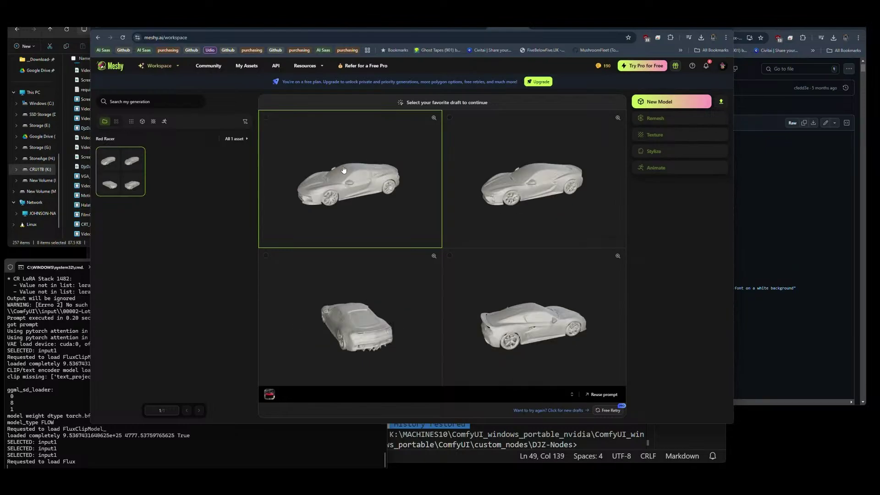
{"action": "left_click", "coordinate": [350, 223]}
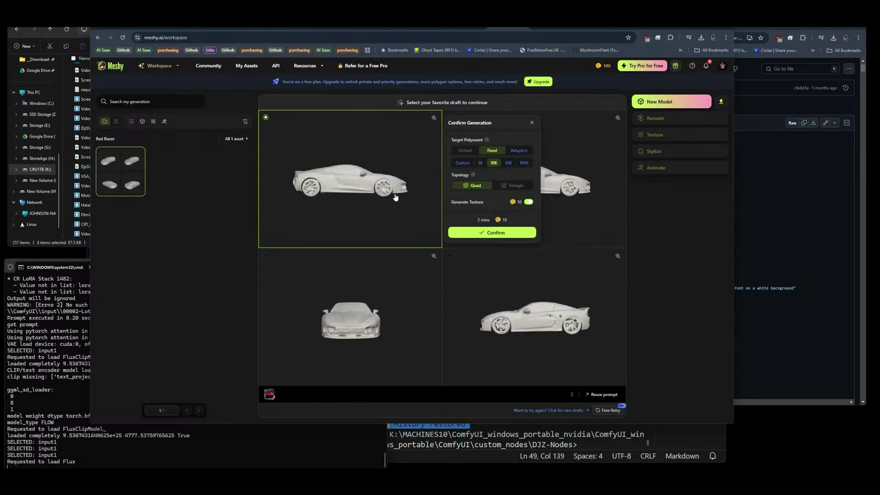
{"action": "left_click", "coordinate": [346, 201]}
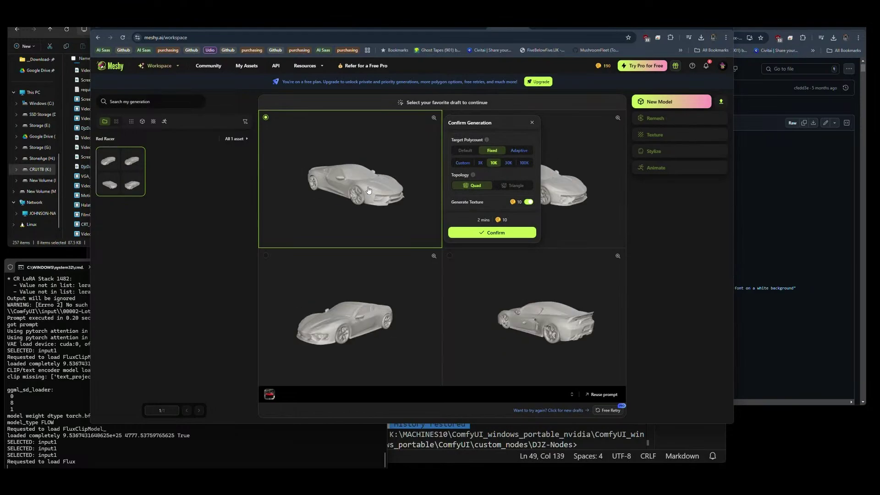
{"action": "left_click", "coordinate": [226, 246]}
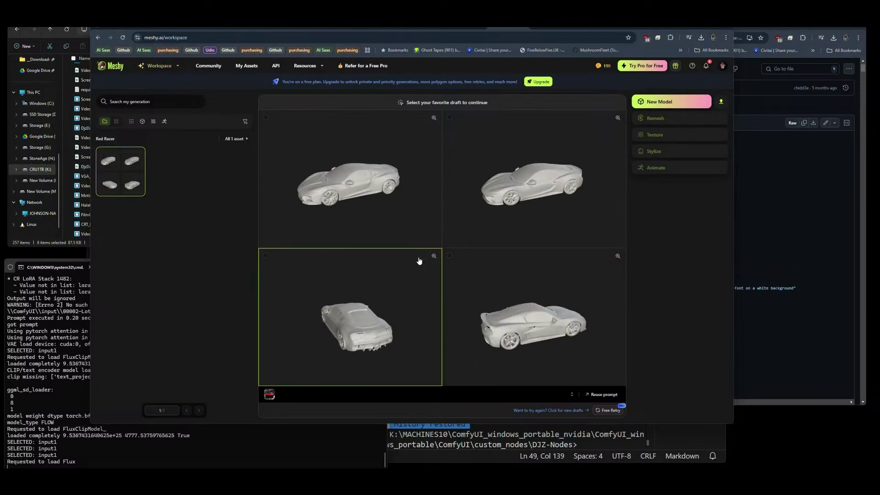
{"action": "left_click", "coordinate": [366, 202]}
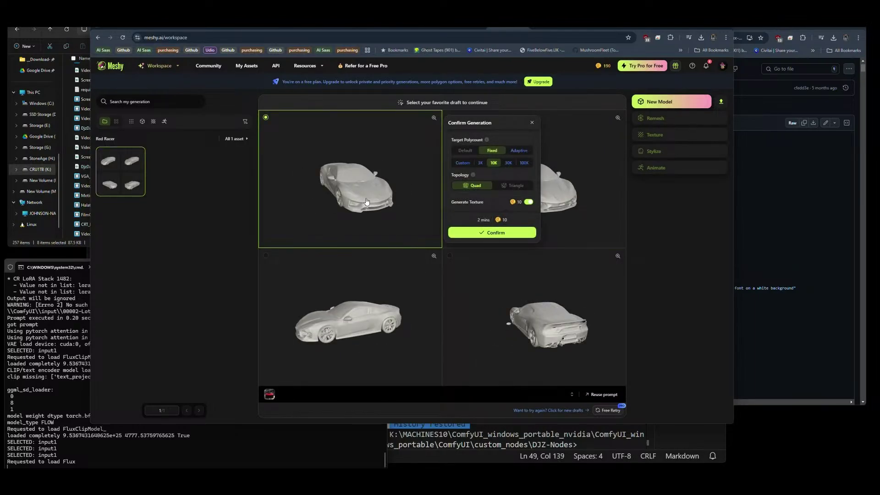
{"action": "left_click", "coordinate": [508, 163]}
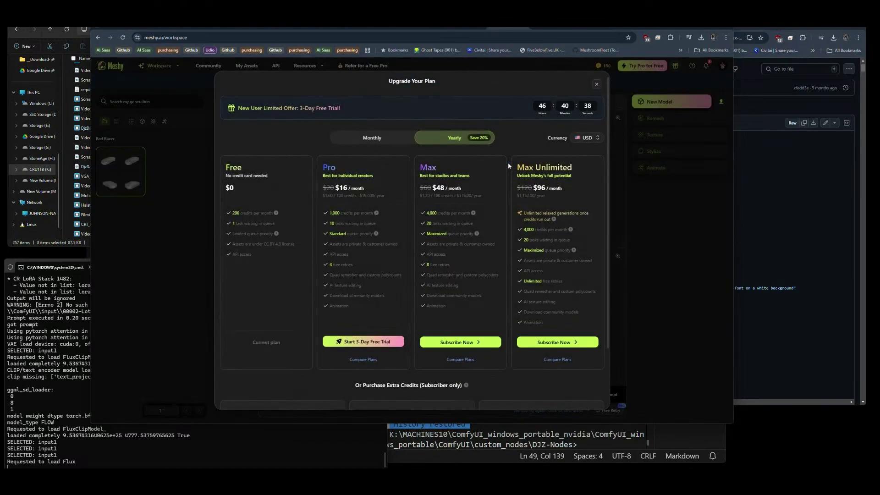
{"action": "left_click", "coordinate": [596, 87]}
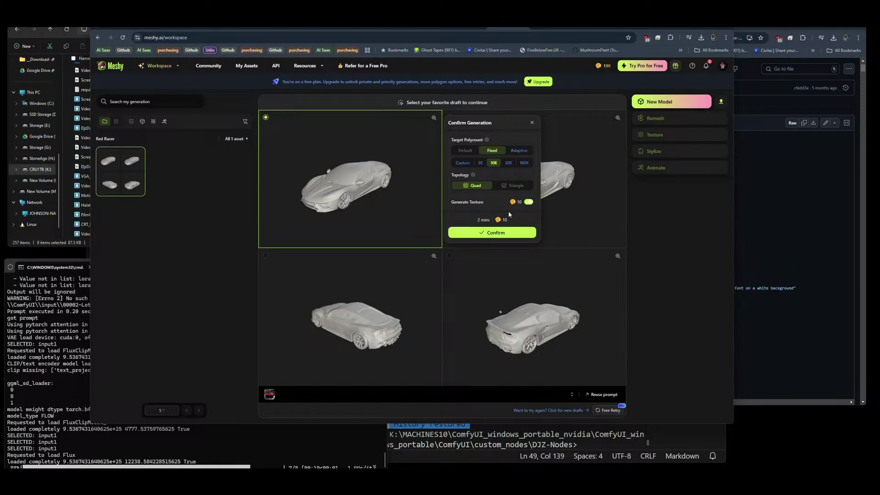
{"action": "left_click", "coordinate": [489, 234]}
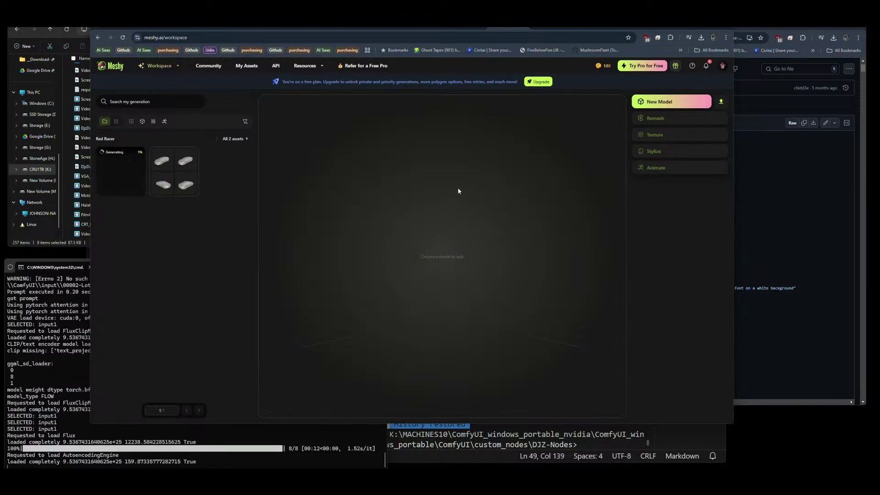
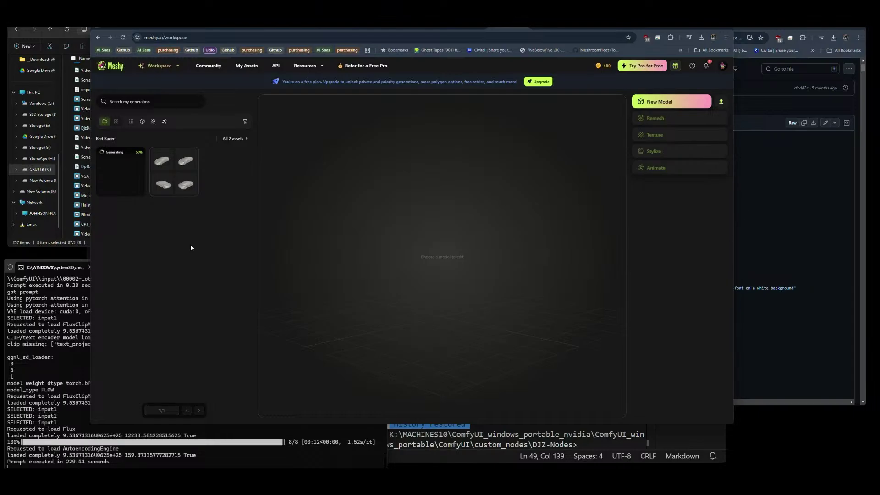
Switch from the Meshy workspace to the ComfyUI workflow showing the red-haired render.
{"action": "left_click", "coordinate": [254, 28]}
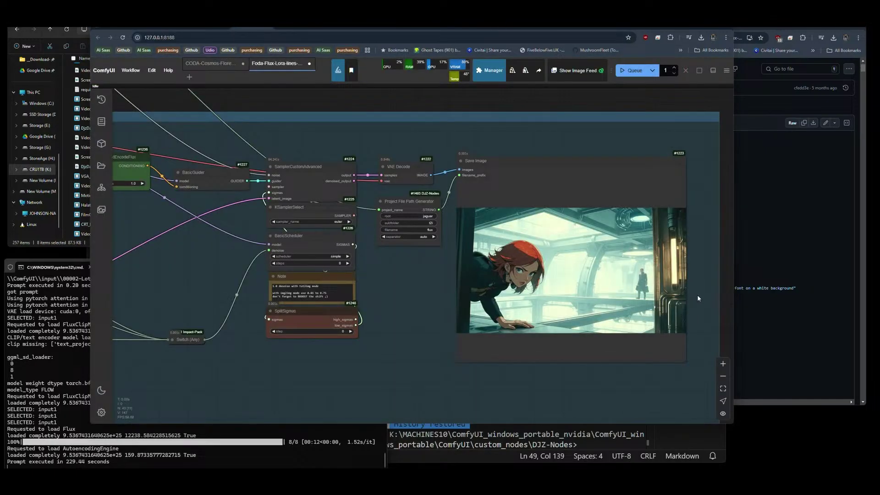
{"action": "scroll", "coordinate": [688, 307], "scroll_direction": "up", "scroll_amount": 5}
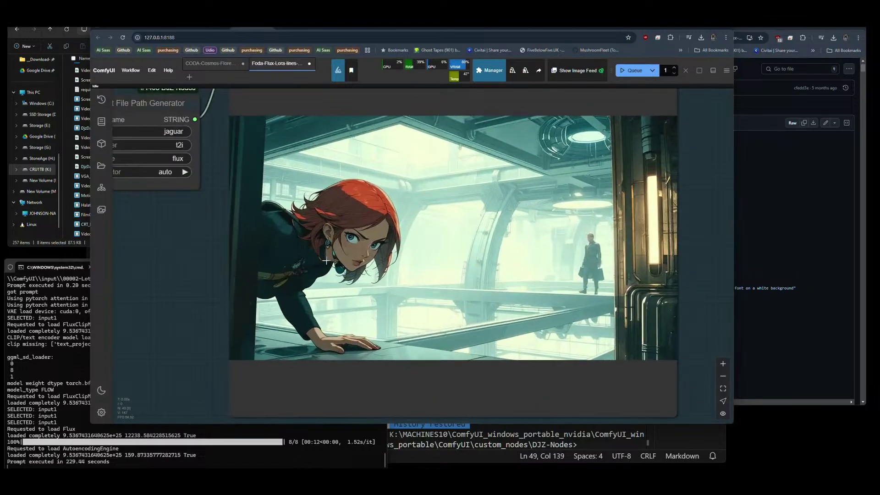
{"action": "scroll", "coordinate": [330, 260], "scroll_direction": "up", "scroll_amount": 3}
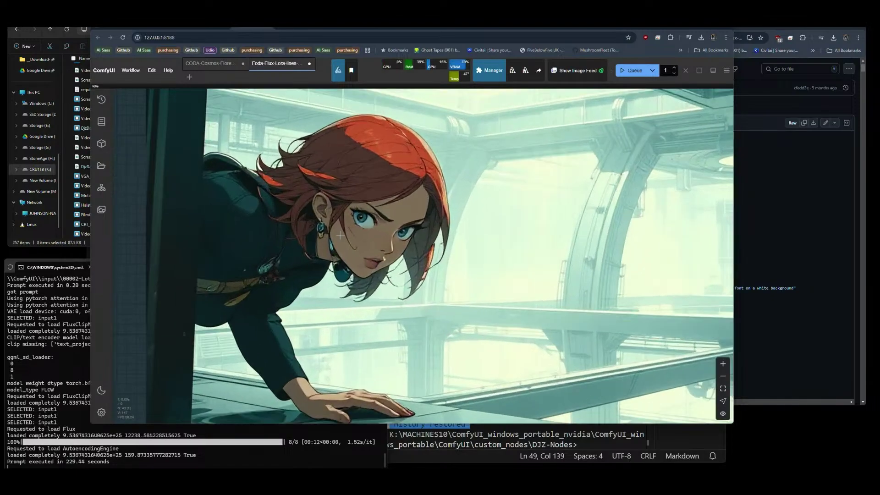
{"action": "scroll", "coordinate": [487, 209], "scroll_direction": "down", "scroll_amount": 5}
{"action": "scroll", "coordinate": [487, 209], "scroll_direction": "down", "scroll_amount": 2}
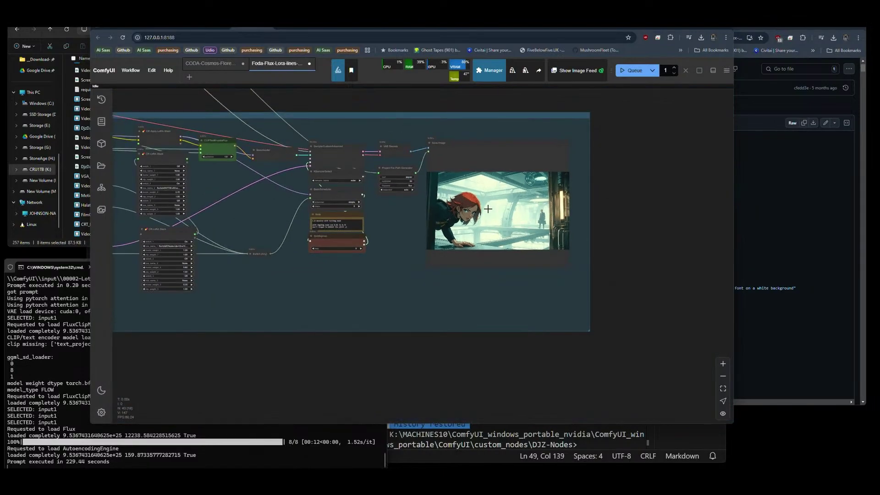
{"action": "scroll", "coordinate": [488, 209], "scroll_direction": "down", "scroll_amount": 1}
{"action": "scroll", "coordinate": [527, 202], "scroll_direction": "up", "scroll_amount": 6}
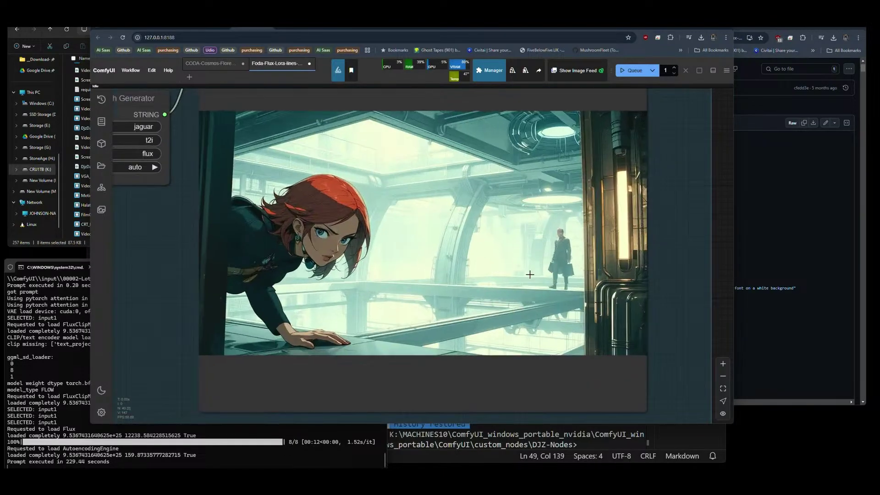
{"action": "scroll", "coordinate": [413, 201], "scroll_direction": "down", "scroll_amount": 6}
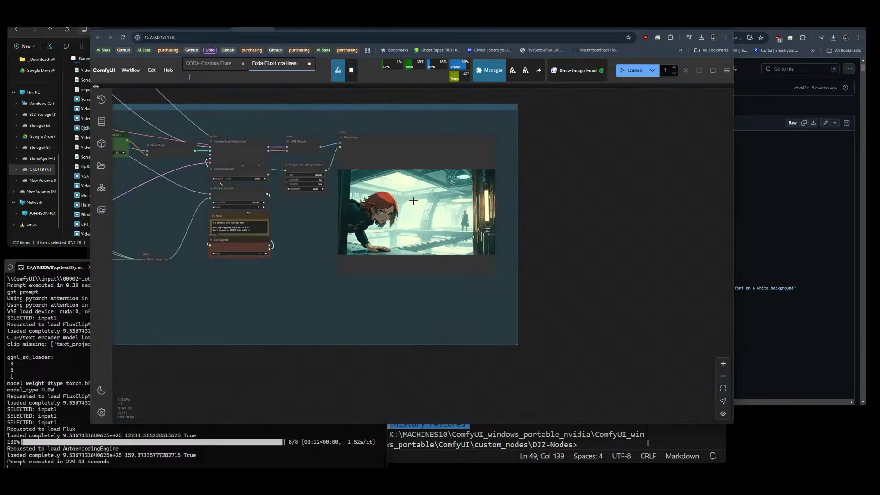
{"action": "scroll", "coordinate": [413, 201], "scroll_direction": "down", "scroll_amount": 3}
{"action": "left_click_drag", "start_coordinate": [349, 302], "coordinate": [404, 265]}
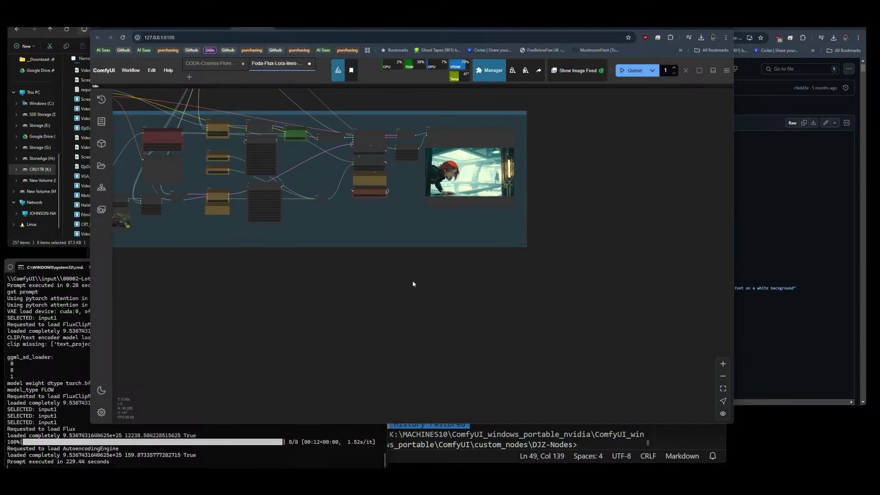
{"action": "left_click_drag", "start_coordinate": [622, 199], "coordinate": [511, 240]}
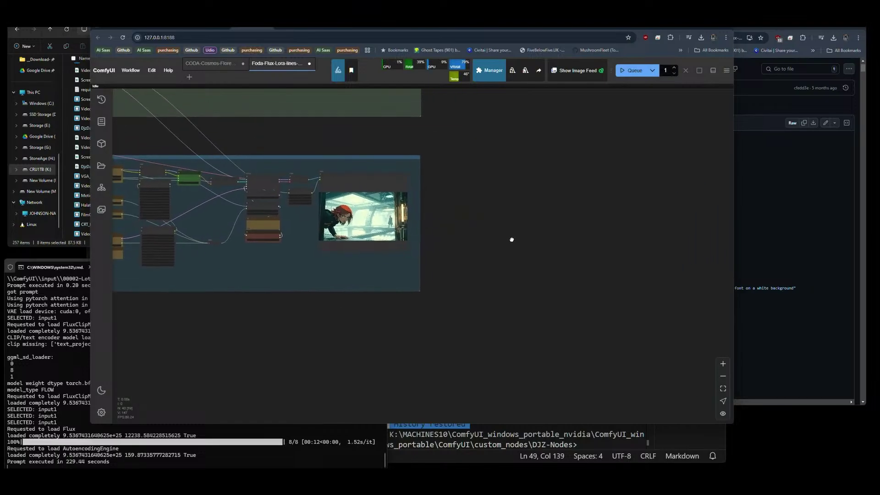
Search the canvas node list for 'interleav' to find Image Interleaved Upscaler V2.
{"action": "double_click", "coordinate": [462, 215]}
{"action": "type", "text": "intel"}
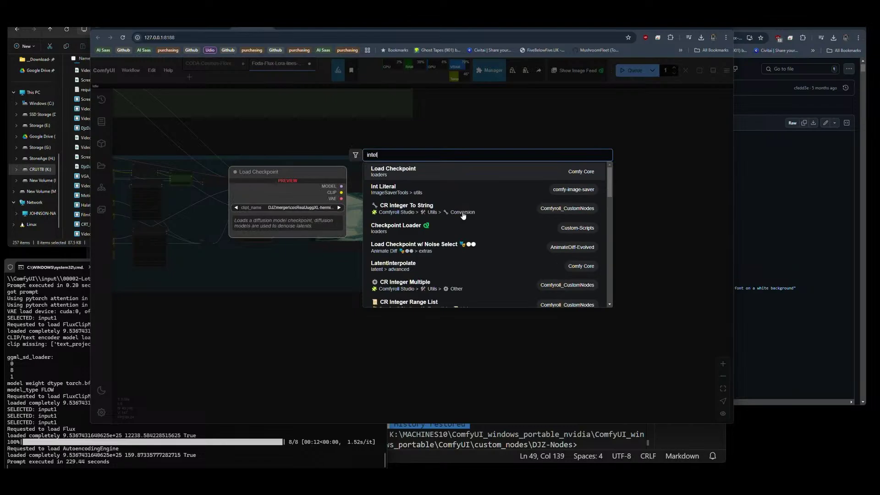
{"action": "key", "text": "BackSpace"}
{"action": "type", "text": "rlea"}
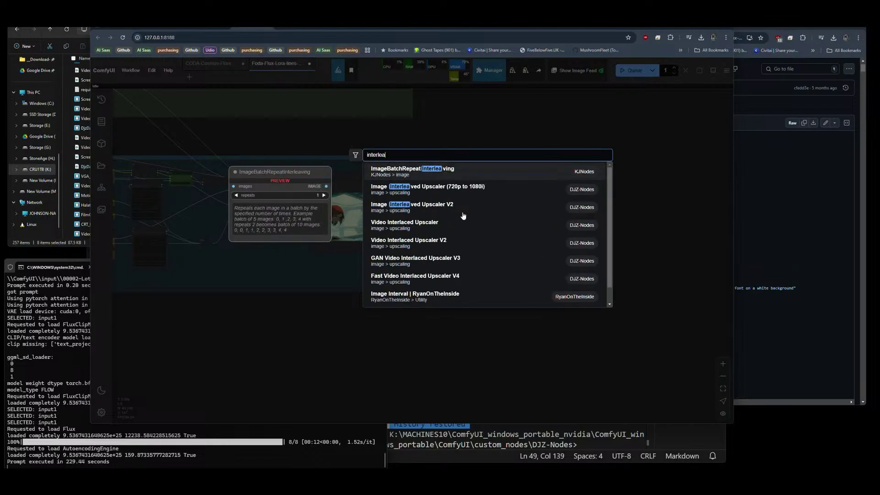
{"action": "type", "text": "v"}
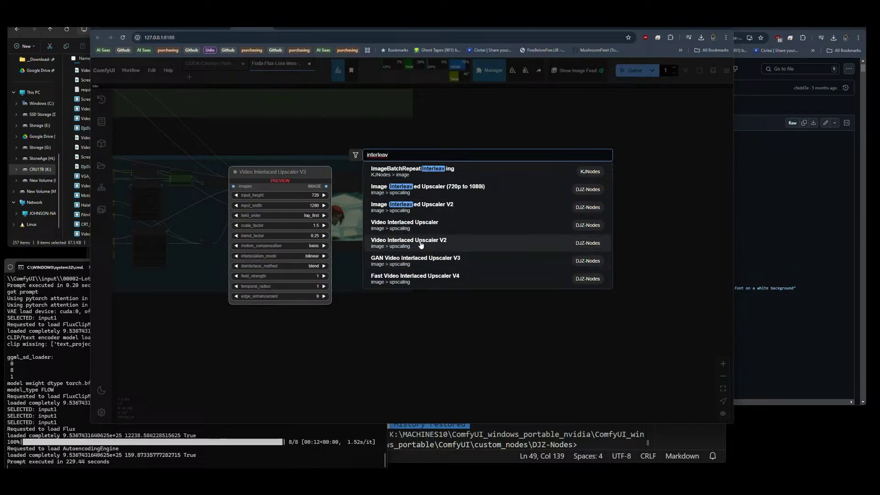
Add two Image Interleaved Upscaler V2 nodes with loaders, the second using 2x_Futsuu_Anime_Compact.
{"action": "left_click", "coordinate": [422, 207]}
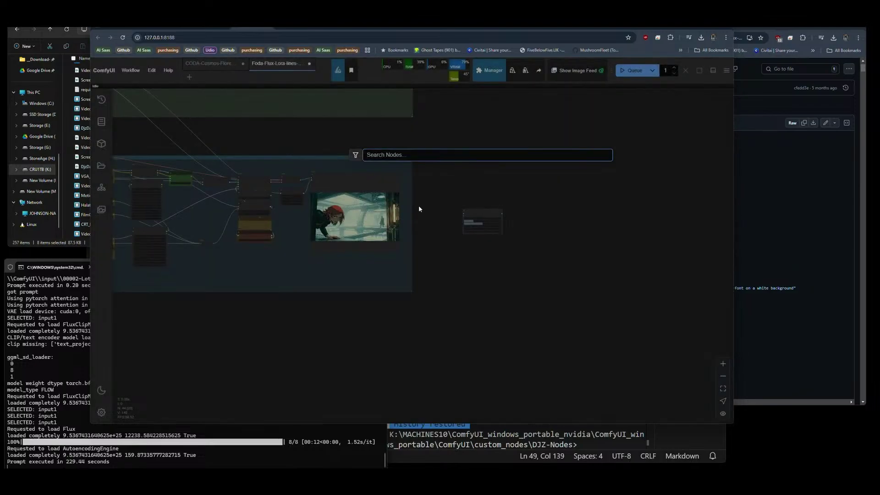
{"action": "scroll", "coordinate": [492, 218], "scroll_direction": "up", "scroll_amount": 10}
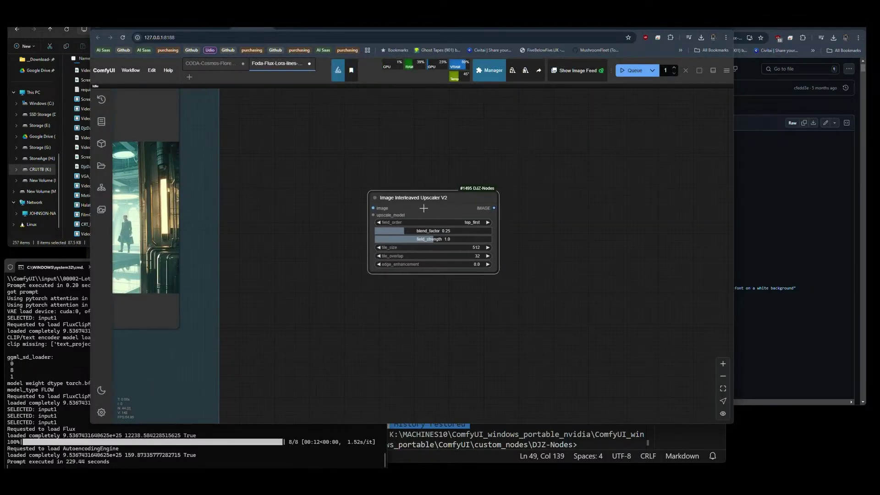
{"action": "left_click_drag", "start_coordinate": [420, 206], "coordinate": [427, 324]}
{"action": "left_click_drag", "start_coordinate": [373, 215], "coordinate": [421, 162]}
{"action": "left_click", "coordinate": [355, 232]}
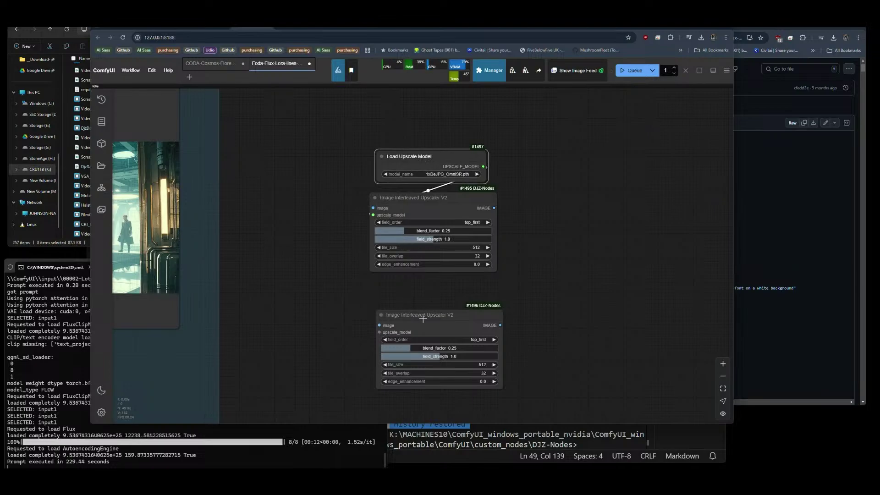
{"action": "left_click_drag", "start_coordinate": [411, 331], "coordinate": [390, 302]}
{"action": "left_click", "coordinate": [356, 367]}
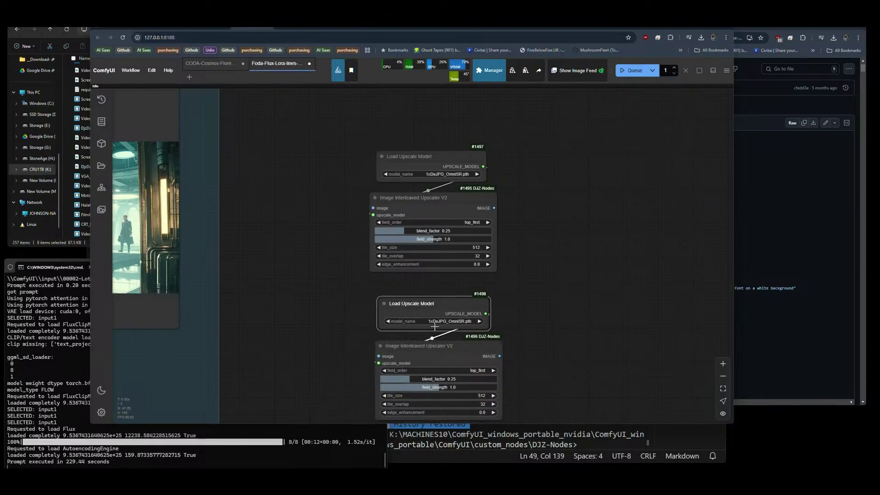
{"action": "left_click", "coordinate": [435, 321]}
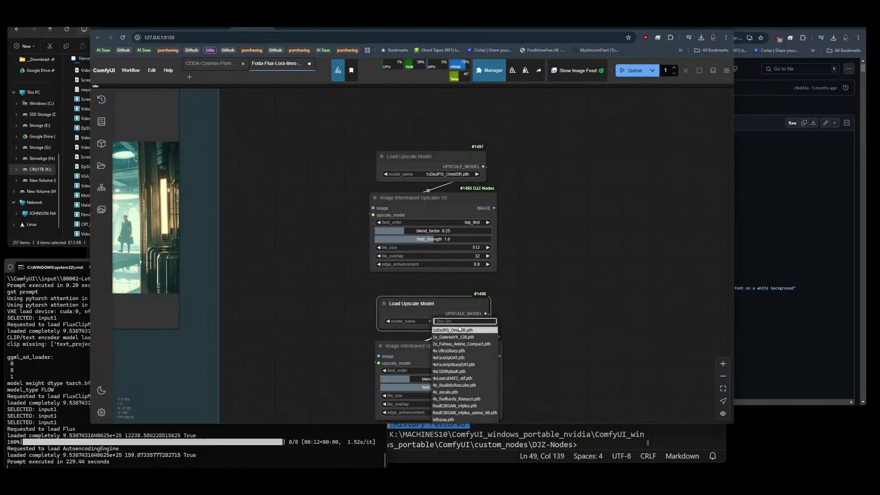
{"action": "left_click", "coordinate": [461, 344]}
Wire VAE Decode into the first upscaler, chain it into the second, and arrange the nodes.
{"action": "left_click_drag", "start_coordinate": [527, 363], "coordinate": [531, 337]}
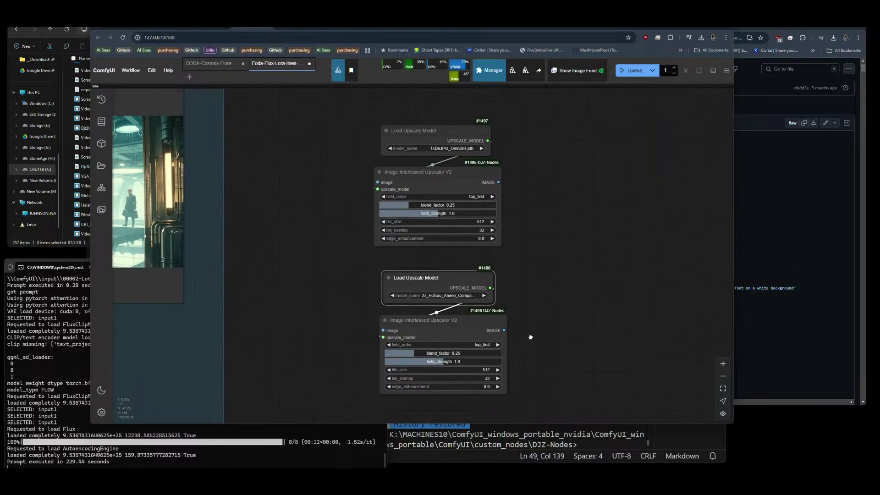
{"action": "scroll", "coordinate": [531, 338], "scroll_direction": "down", "scroll_amount": 3}
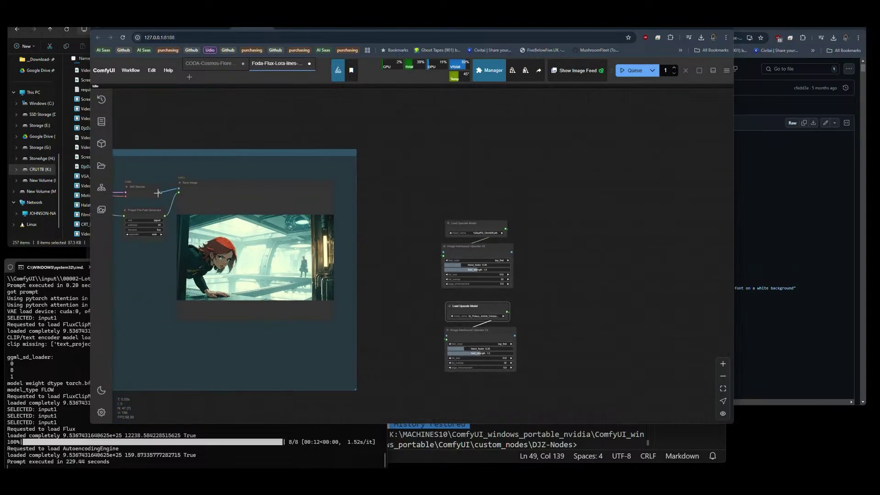
{"action": "left_click_drag", "start_coordinate": [159, 192], "coordinate": [443, 252]}
{"action": "left_click_drag", "start_coordinate": [512, 252], "coordinate": [447, 335]}
{"action": "left_click_drag", "start_coordinate": [568, 328], "coordinate": [448, 295]}
{"action": "left_click_drag", "start_coordinate": [314, 174], "coordinate": [387, 322]}
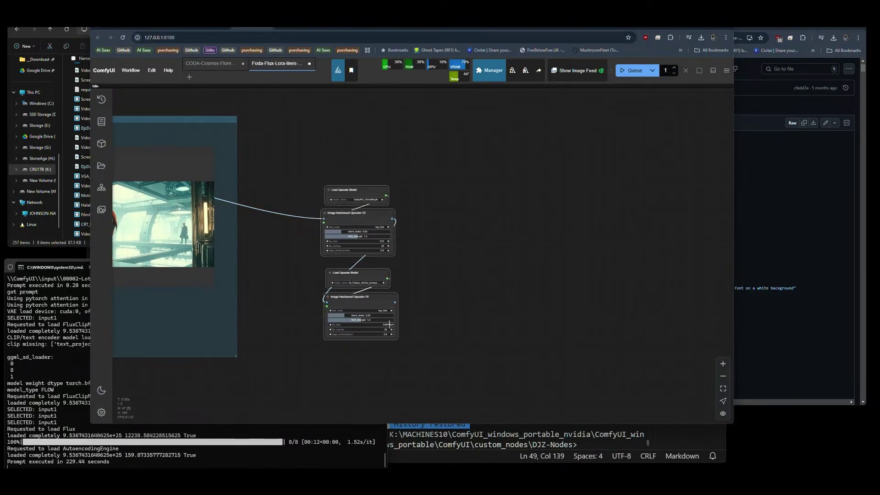
{"action": "left_click_drag", "start_coordinate": [357, 214], "coordinate": [326, 176]}
{"action": "left_click_drag", "start_coordinate": [406, 191], "coordinate": [404, 190]}
{"action": "left_click", "coordinate": [404, 190]}
Copy the Project File Path Generator and Save Image nodes beside the upscalers.
{"action": "left_click_drag", "start_coordinate": [431, 241], "coordinate": [556, 261]}
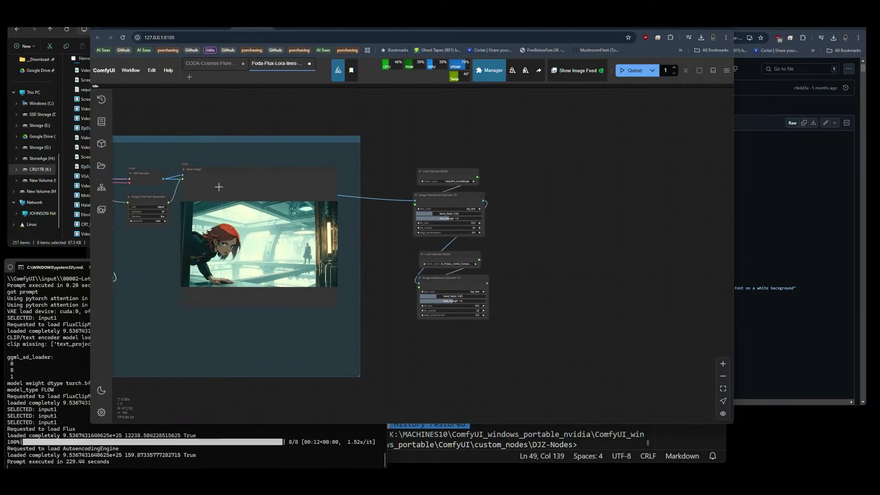
{"action": "left_click", "coordinate": [149, 197]}
{"action": "left_click", "coordinate": [237, 182], "text": "shift"}
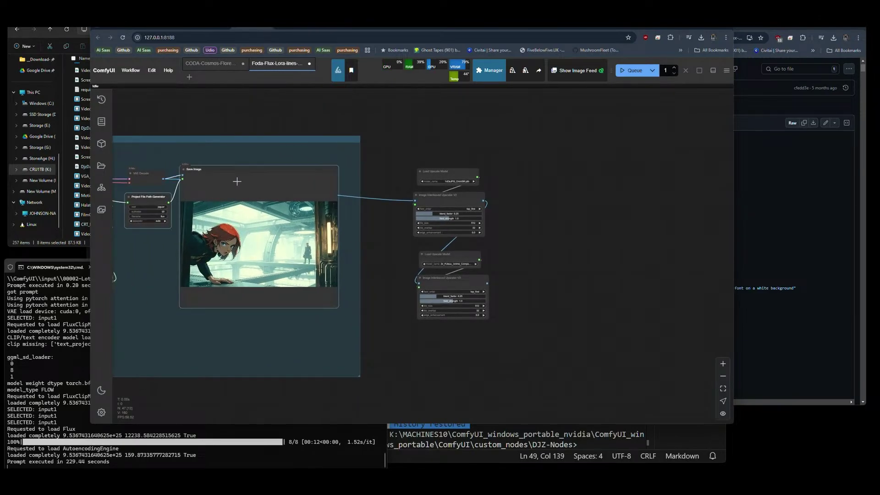
{"action": "left_click_drag", "start_coordinate": [237, 182], "coordinate": [607, 176]}
Connect the second upscaler's IMAGE output to the copied Save Image and queue the workflow.
{"action": "left_click", "coordinate": [552, 158]}
{"action": "left_click_drag", "start_coordinate": [487, 283], "coordinate": [531, 181]}
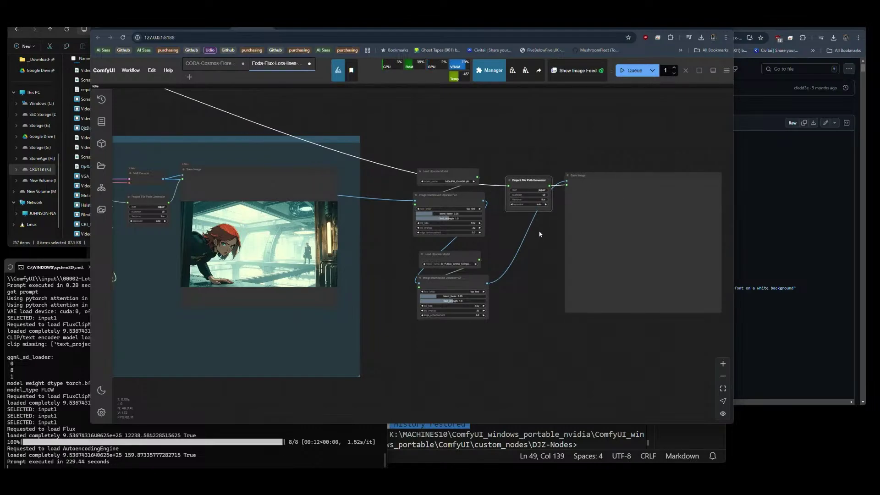
{"action": "left_click", "coordinate": [509, 251]}
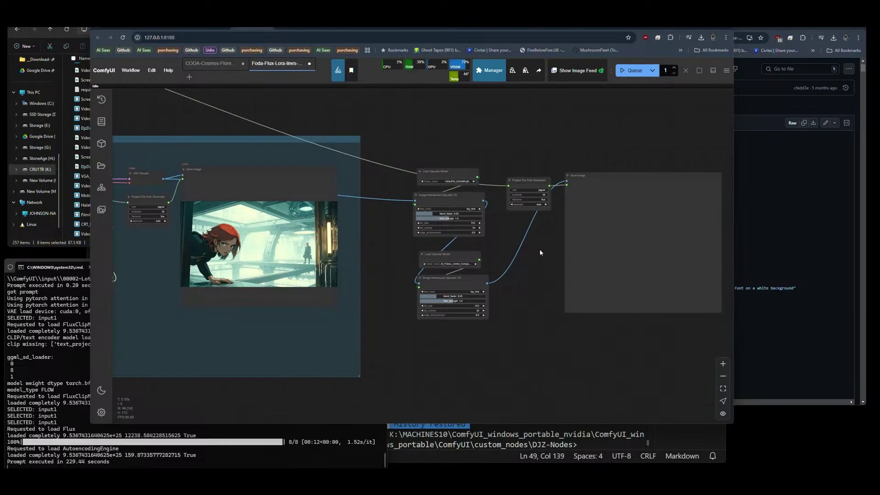
{"action": "scroll", "coordinate": [536, 247], "scroll_direction": "up", "scroll_amount": 4}
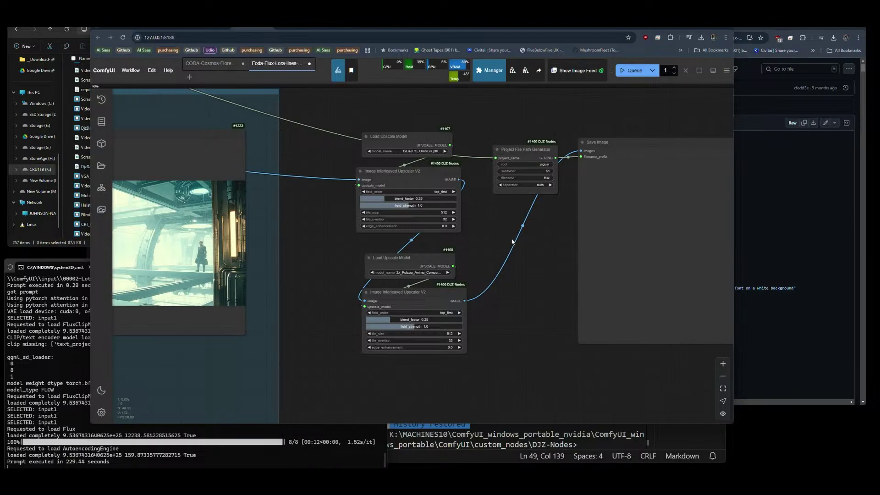
{"action": "scroll", "coordinate": [585, 253], "scroll_direction": "down", "scroll_amount": 5}
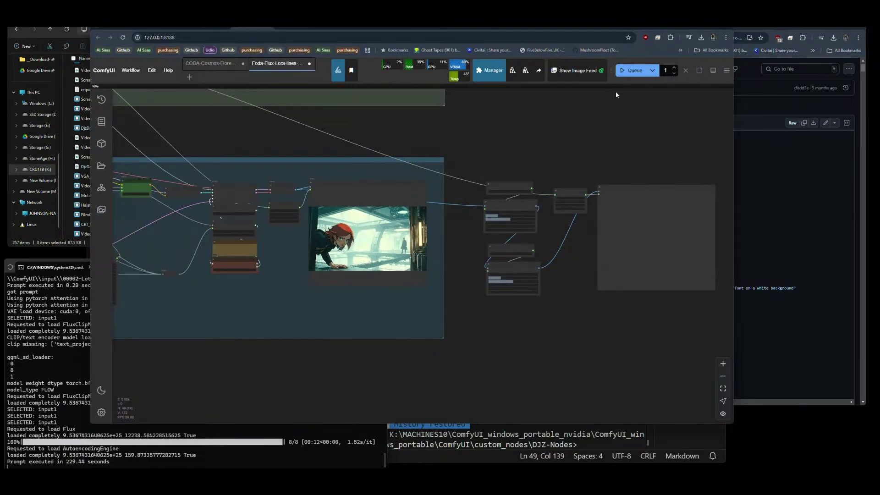
{"action": "scroll", "coordinate": [346, 234], "scroll_direction": "up", "scroll_amount": 5}
{"action": "scroll", "coordinate": [508, 147], "scroll_direction": "down", "scroll_amount": 6}
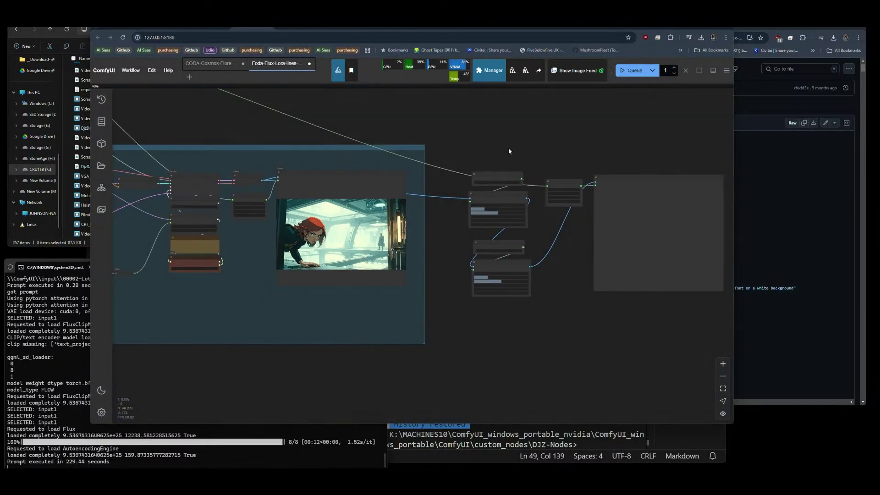
{"action": "left_click", "coordinate": [635, 66]}
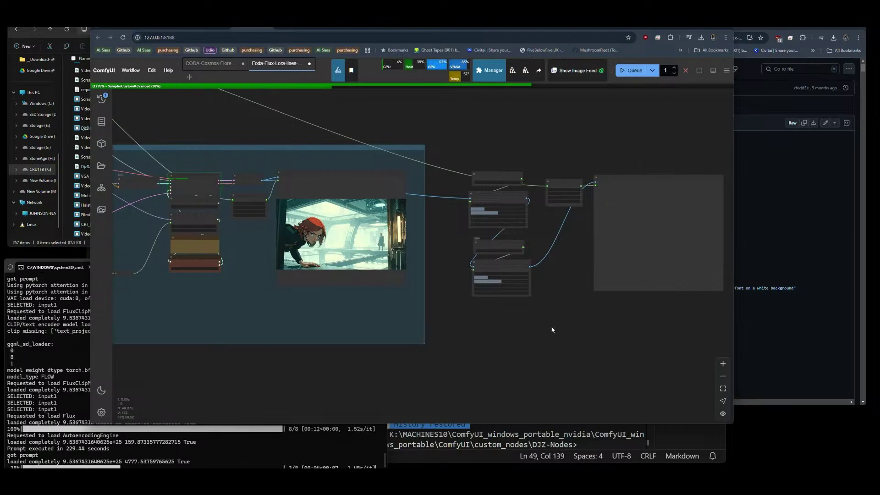
{"action": "left_click_drag", "start_coordinate": [528, 275], "coordinate": [452, 273]}
{"action": "scroll", "coordinate": [463, 227], "scroll_direction": "up", "scroll_amount": 5}
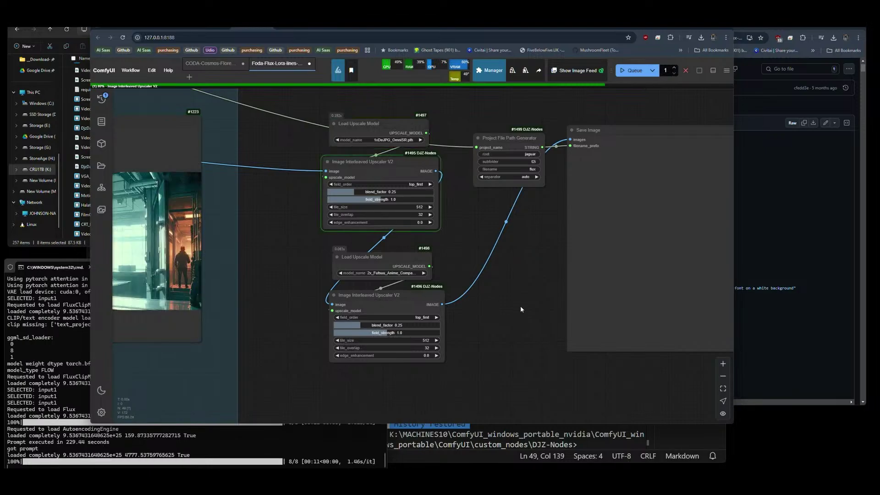
{"action": "left_click_drag", "start_coordinate": [460, 279], "coordinate": [344, 268]}
{"action": "scroll", "coordinate": [367, 272], "scroll_direction": "down", "scroll_amount": 5}
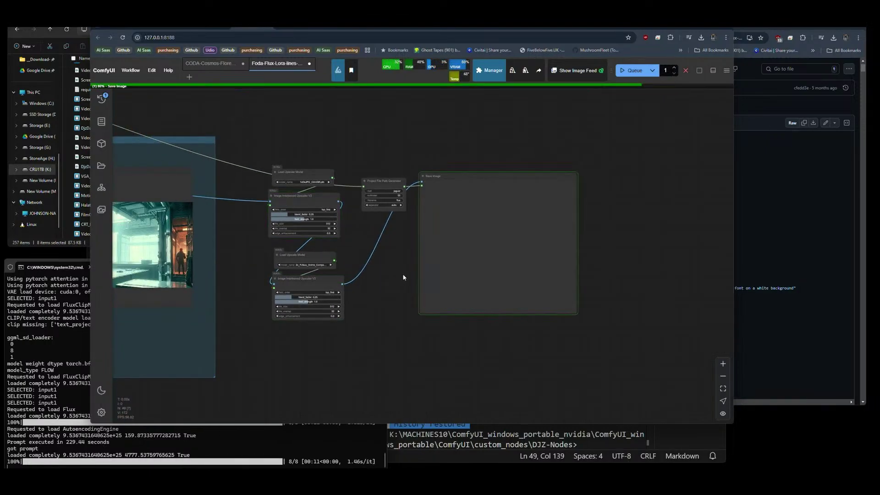
{"action": "scroll", "coordinate": [419, 271], "scroll_direction": "up", "scroll_amount": 6}
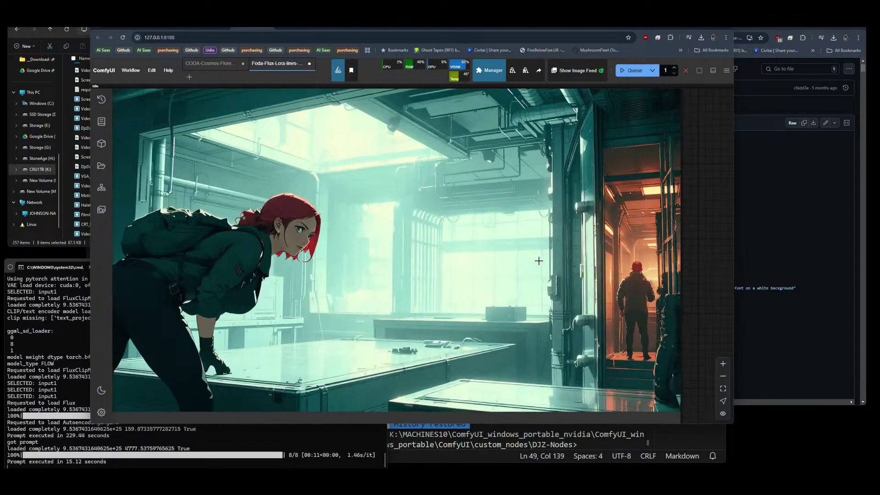
{"action": "scroll", "coordinate": [643, 278], "scroll_direction": "down", "scroll_amount": 1}
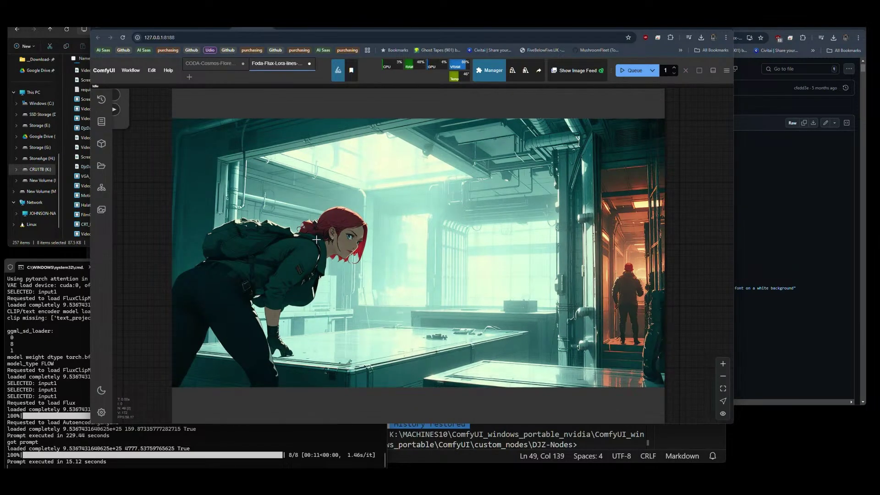
{"action": "scroll", "coordinate": [360, 253], "scroll_direction": "up", "scroll_amount": 5}
{"action": "scroll", "coordinate": [361, 253], "scroll_direction": "up", "scroll_amount": 2}
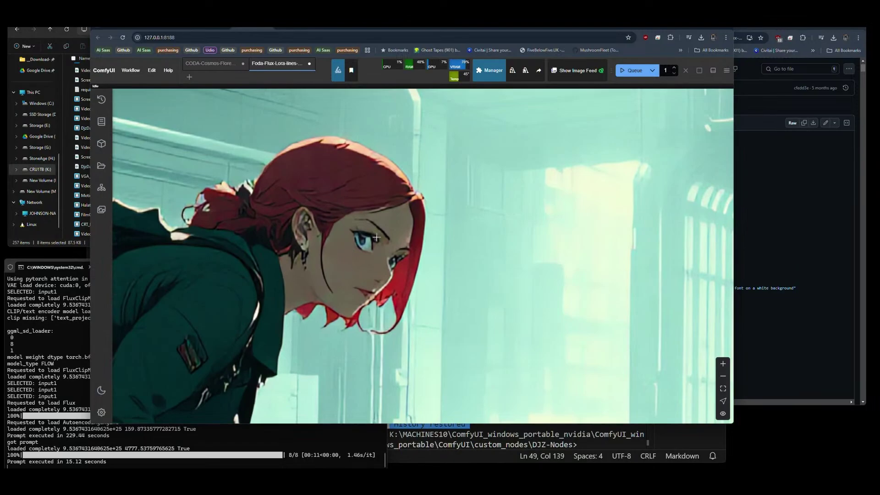
{"action": "scroll", "coordinate": [346, 255], "scroll_direction": "up", "scroll_amount": 2}
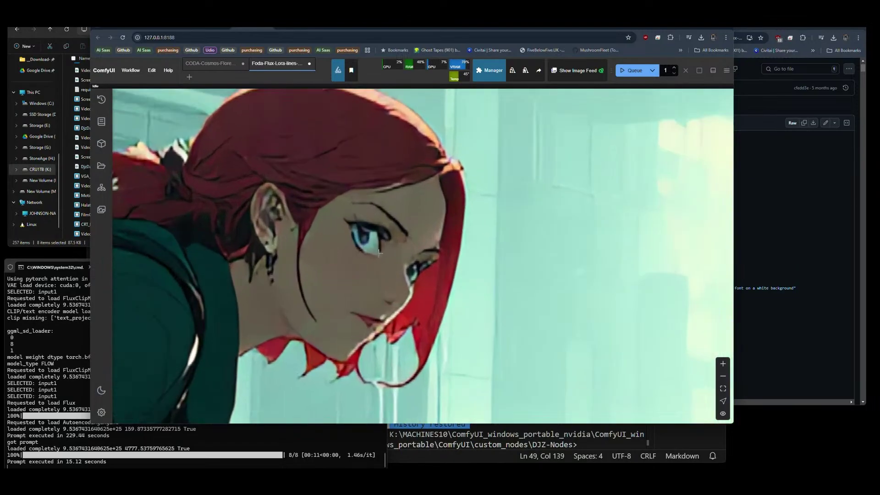
{"action": "scroll", "coordinate": [379, 252], "scroll_direction": "down", "scroll_amount": 10}
{"action": "left_click_drag", "start_coordinate": [340, 310], "coordinate": [559, 293]}
{"action": "left_click_drag", "start_coordinate": [252, 275], "coordinate": [419, 268]}
{"action": "left_click_drag", "start_coordinate": [321, 263], "coordinate": [420, 258]}
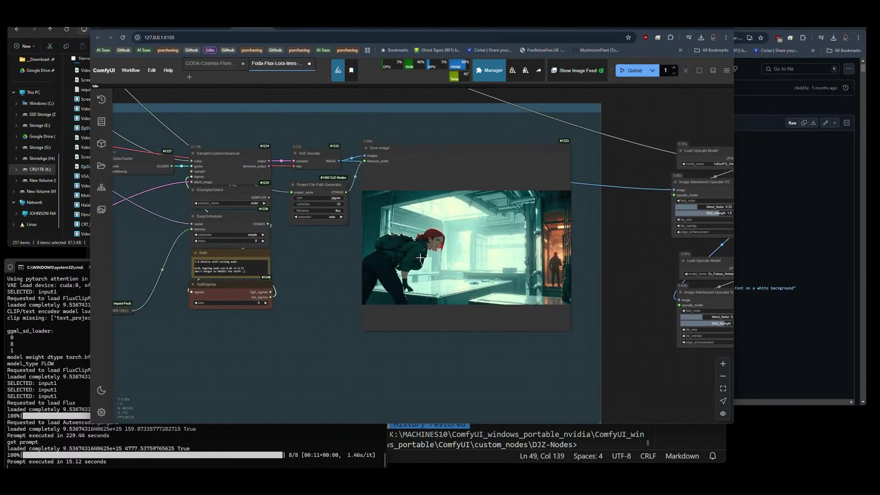
Lower the BasicScheduler steps to 7 and queue a new run.
{"action": "left_click", "coordinate": [195, 241]}
{"action": "left_click", "coordinate": [634, 70]}
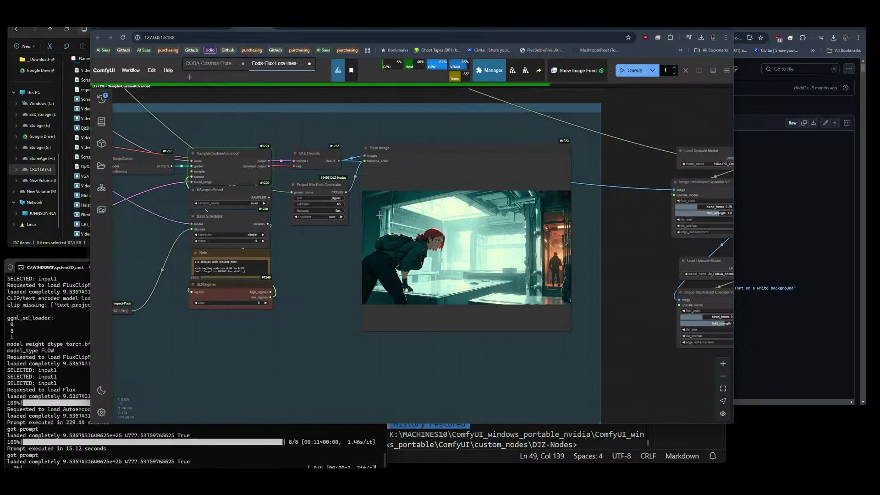
{"action": "scroll", "coordinate": [481, 224], "scroll_direction": "down", "scroll_amount": 2}
{"action": "left_click_drag", "start_coordinate": [186, 231], "coordinate": [244, 240]}
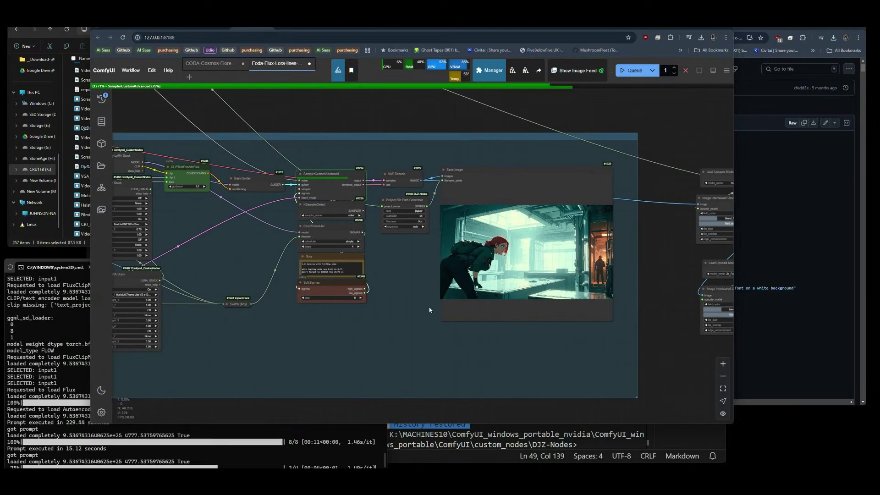
{"action": "left_click_drag", "start_coordinate": [302, 341], "coordinate": [431, 340]}
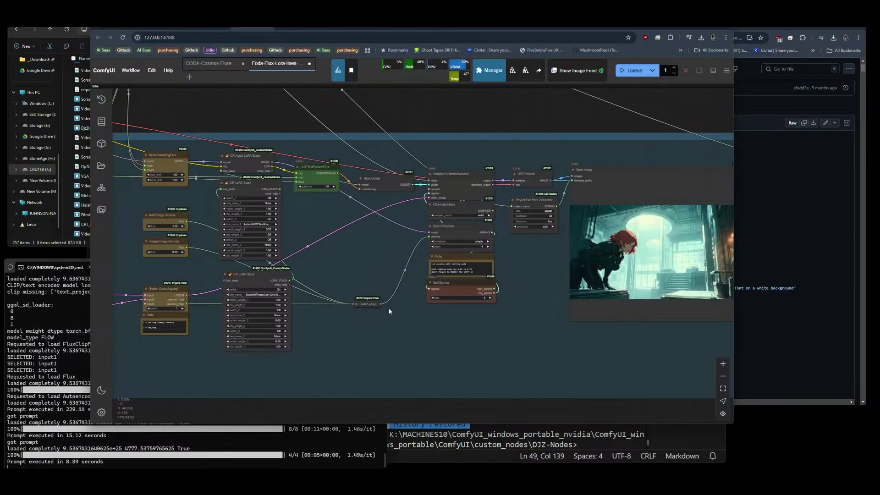
Inspect the new upscaled render in the second Save Image preview.
{"action": "left_click_drag", "start_coordinate": [506, 337], "coordinate": [184, 323]}
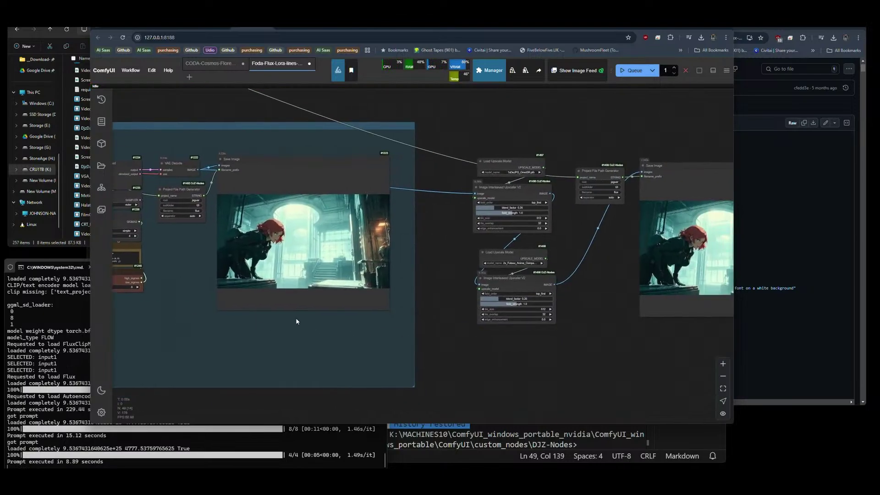
{"action": "scroll", "coordinate": [272, 229], "scroll_direction": "up", "scroll_amount": 5}
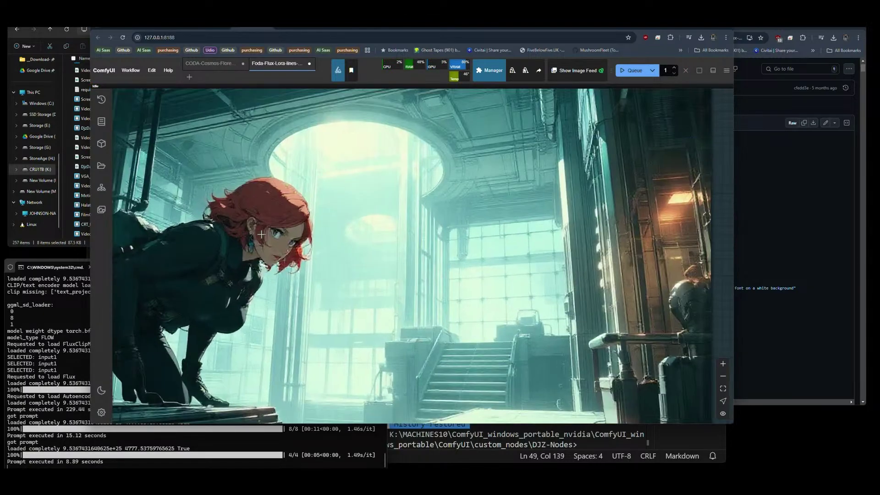
{"action": "scroll", "coordinate": [218, 247], "scroll_direction": "up", "scroll_amount": 1}
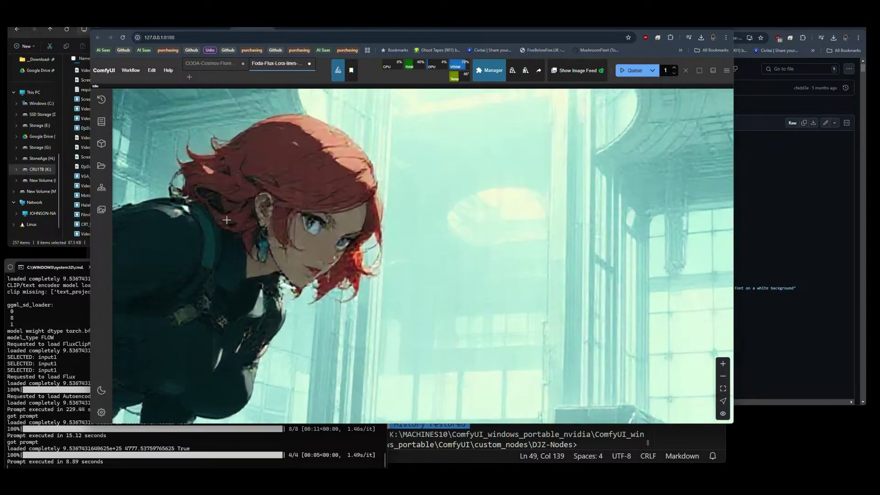
{"action": "scroll", "coordinate": [227, 224], "scroll_direction": "down", "scroll_amount": 4}
{"action": "scroll", "coordinate": [226, 224], "scroll_direction": "down", "scroll_amount": 3}
{"action": "left_click_drag", "start_coordinate": [674, 215], "coordinate": [435, 210]}
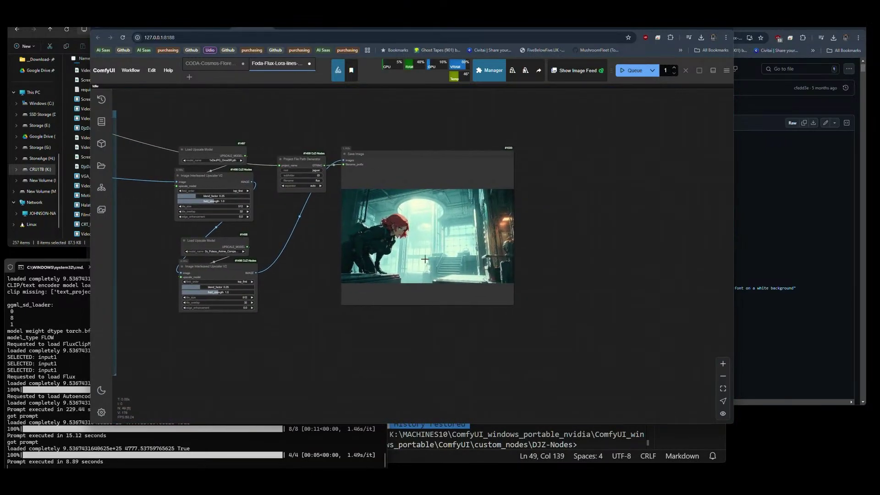
{"action": "scroll", "coordinate": [435, 210], "scroll_direction": "up", "scroll_amount": 3}
{"action": "scroll", "coordinate": [424, 212], "scroll_direction": "up", "scroll_amount": 3}
Change the BasicScheduler scheduler to sgm_uniform, queue a run, and view the new render.
{"action": "scroll", "coordinate": [511, 257], "scroll_direction": "down", "scroll_amount": 5}
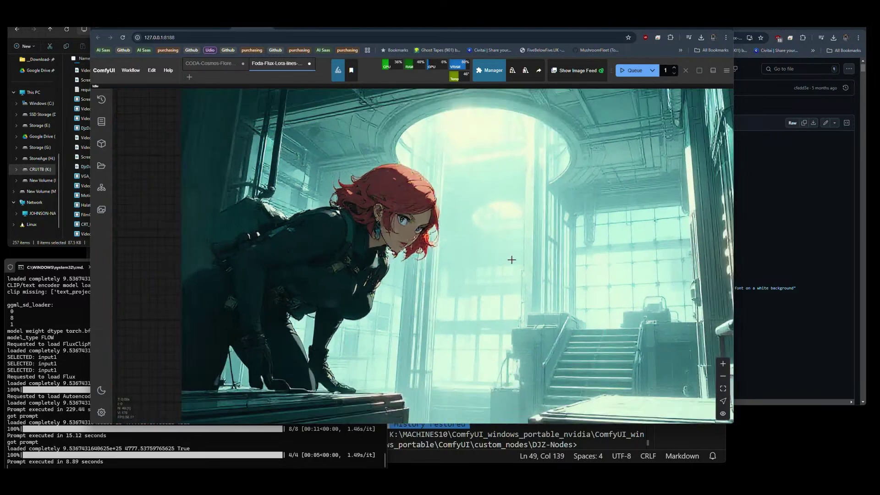
{"action": "scroll", "coordinate": [512, 260], "scroll_direction": "down", "scroll_amount": 5}
{"action": "left_click_drag", "start_coordinate": [301, 270], "coordinate": [472, 274]}
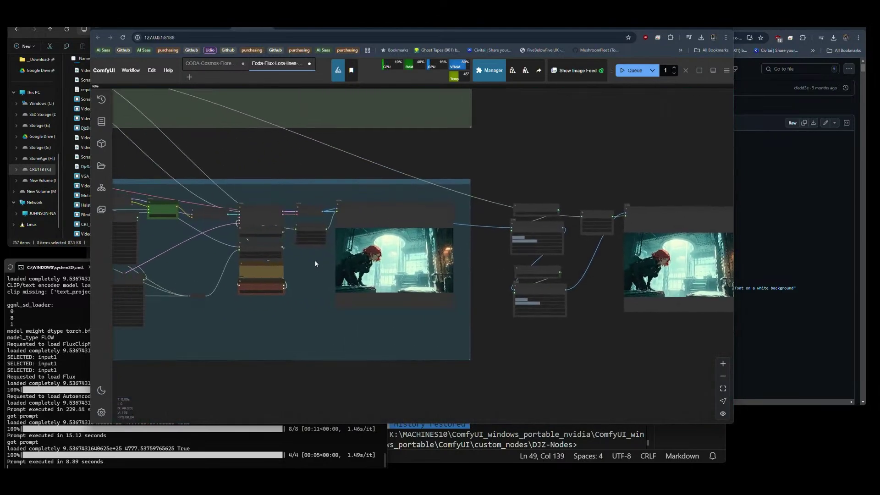
{"action": "scroll", "coordinate": [307, 257], "scroll_direction": "up", "scroll_amount": 4}
{"action": "left_click_drag", "start_coordinate": [305, 282], "coordinate": [326, 267]}
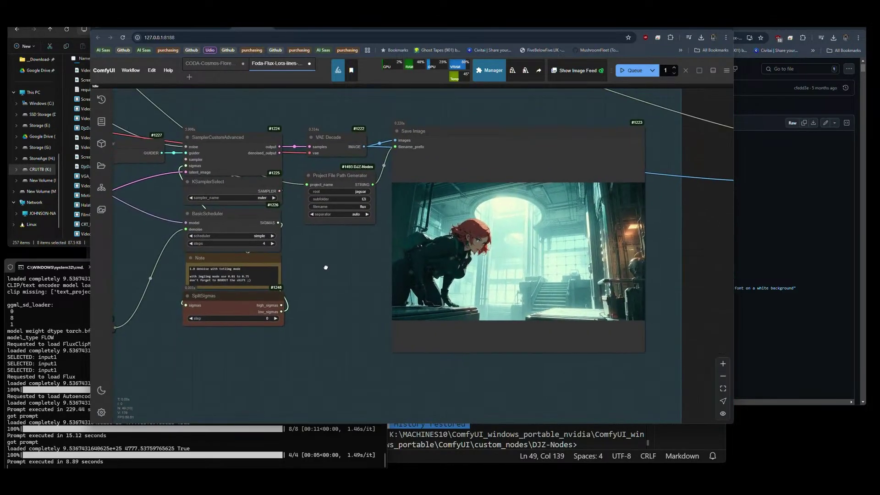
{"action": "left_click", "coordinate": [255, 236]}
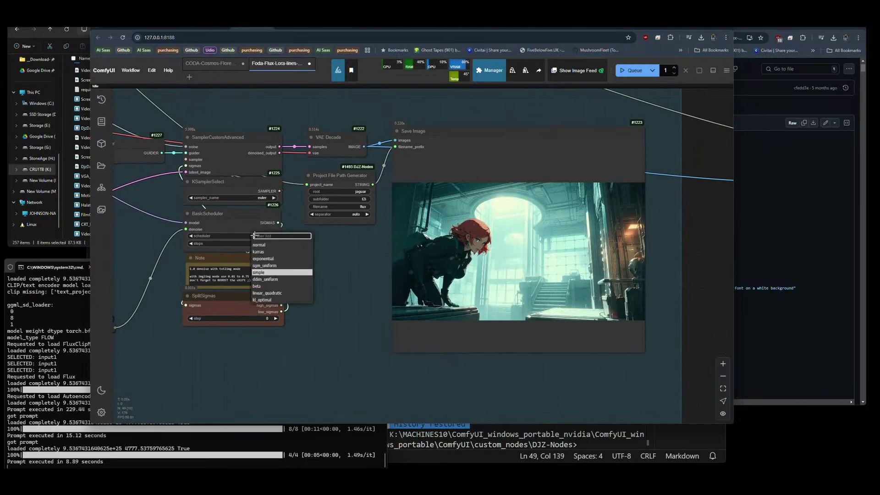
{"action": "left_click", "coordinate": [265, 265]}
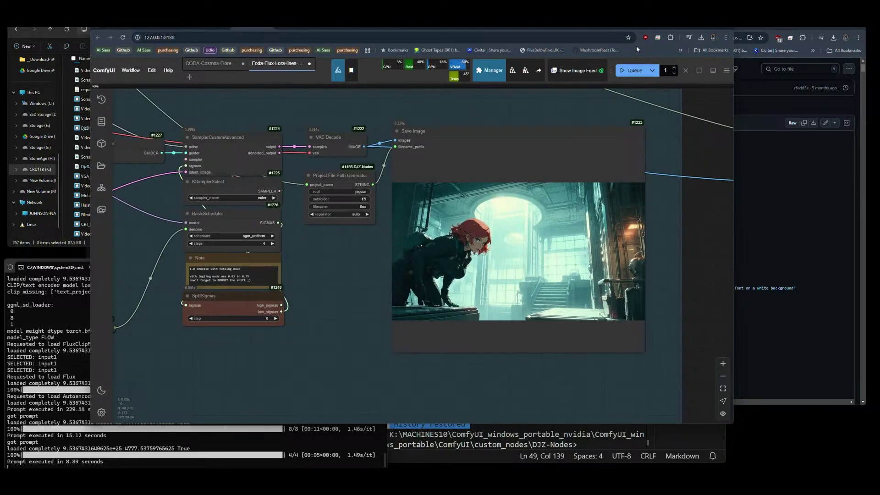
{"action": "left_click", "coordinate": [632, 70]}
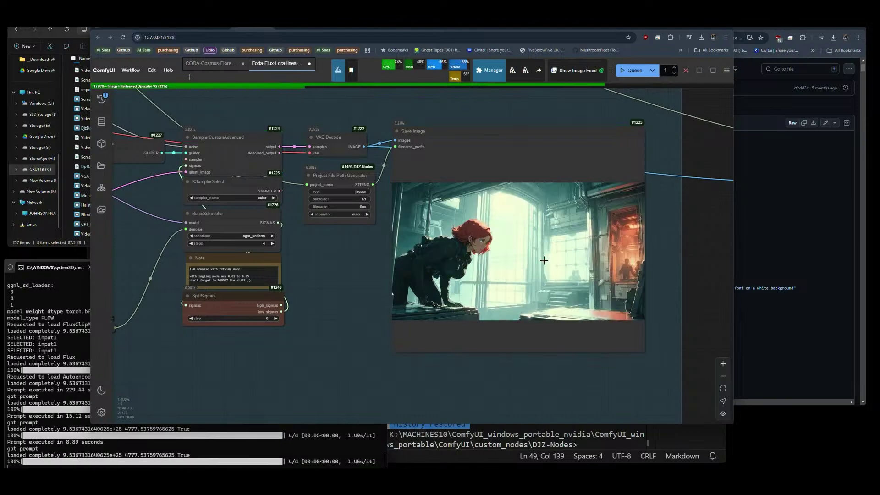
{"action": "scroll", "coordinate": [544, 260], "scroll_direction": "up", "scroll_amount": 8}
{"action": "scroll", "coordinate": [544, 261], "scroll_direction": "up", "scroll_amount": 12}
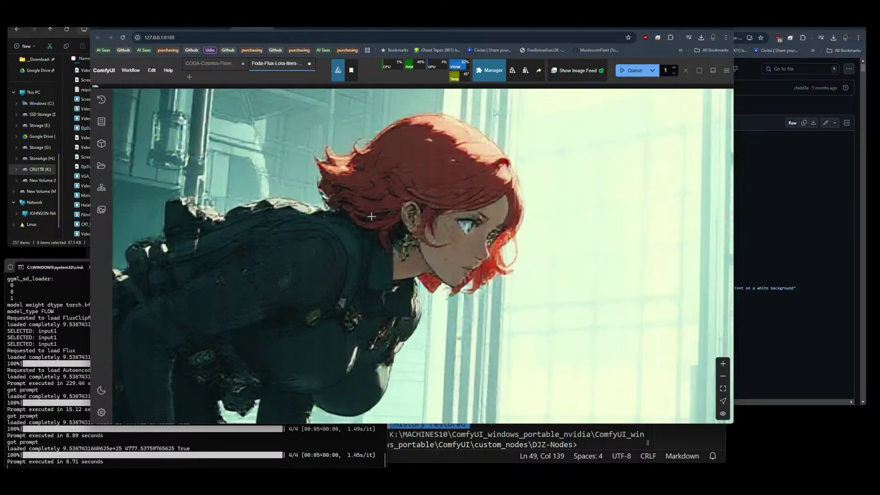
{"action": "scroll", "coordinate": [527, 266], "scroll_direction": "down", "scroll_amount": 6}
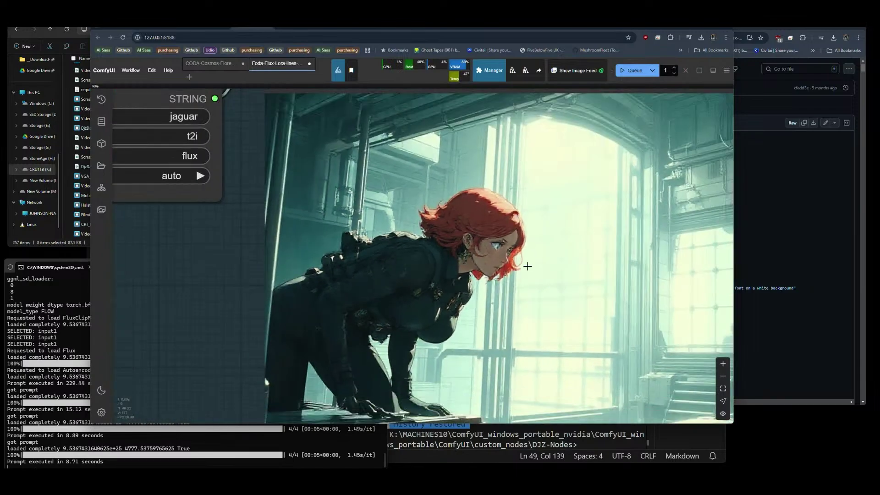
{"action": "left_click_drag", "start_coordinate": [374, 296], "coordinate": [428, 275]}
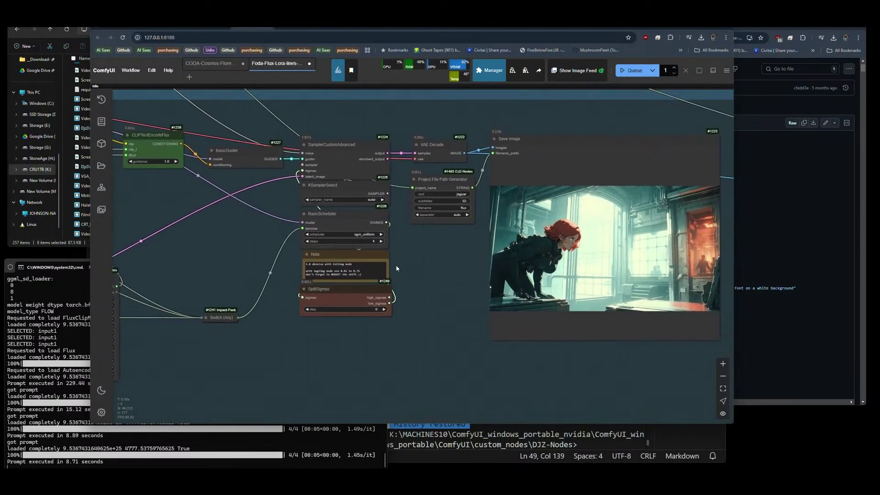
Set scheduler to beta and sampler to dpmpp_2m, then queue a fourth run.
{"action": "left_click", "coordinate": [360, 234]}
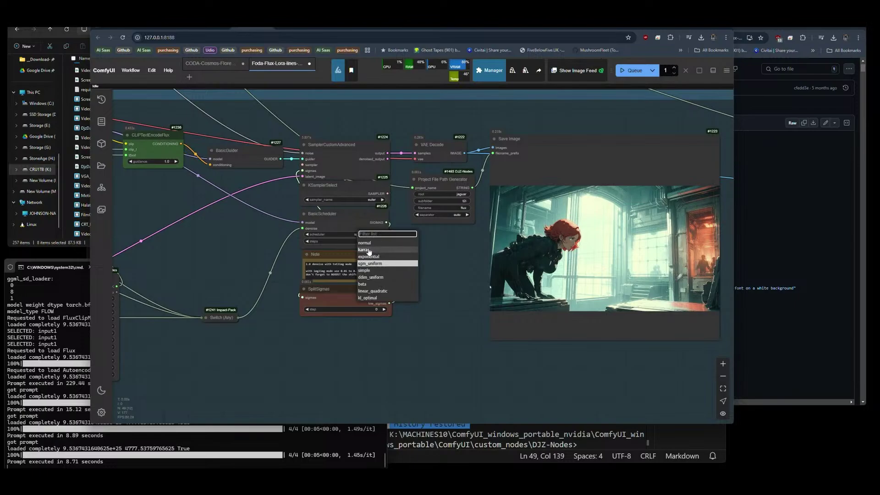
{"action": "left_click", "coordinate": [368, 250]}
{"action": "left_click", "coordinate": [370, 200]}
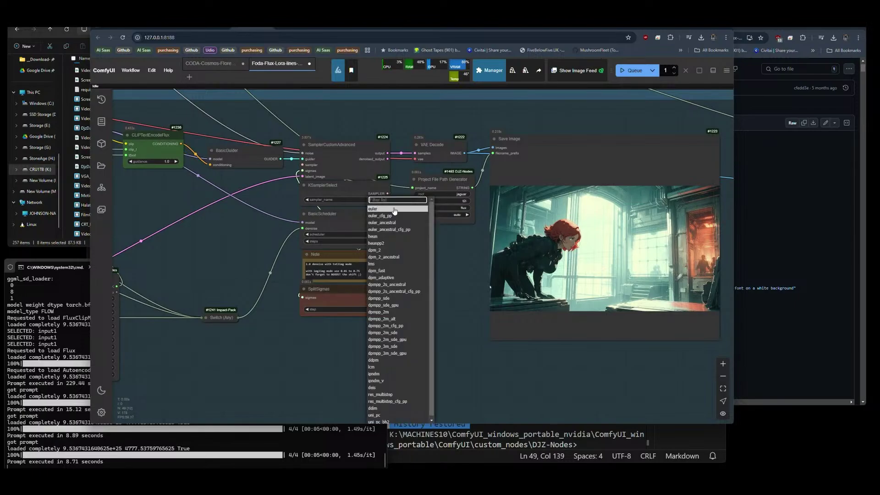
{"action": "left_click", "coordinate": [392, 312]}
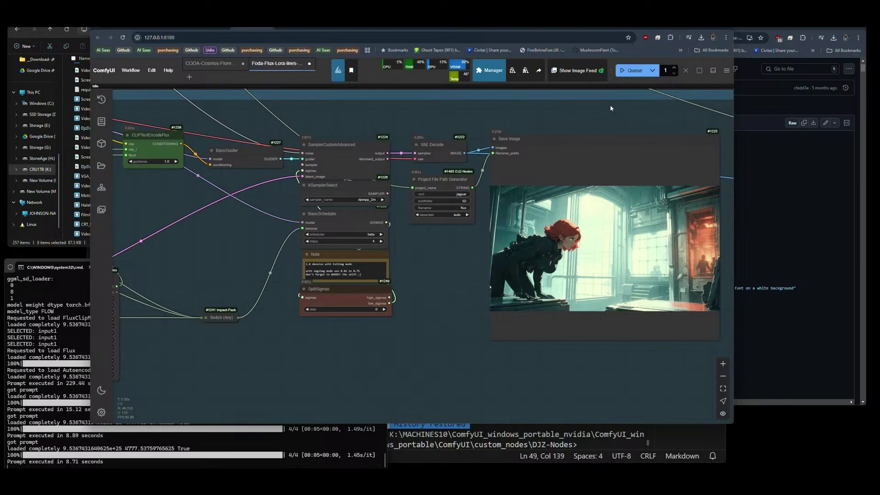
{"action": "left_click", "coordinate": [634, 71]}
{"action": "scroll", "coordinate": [686, 227], "scroll_direction": "up", "scroll_amount": 10}
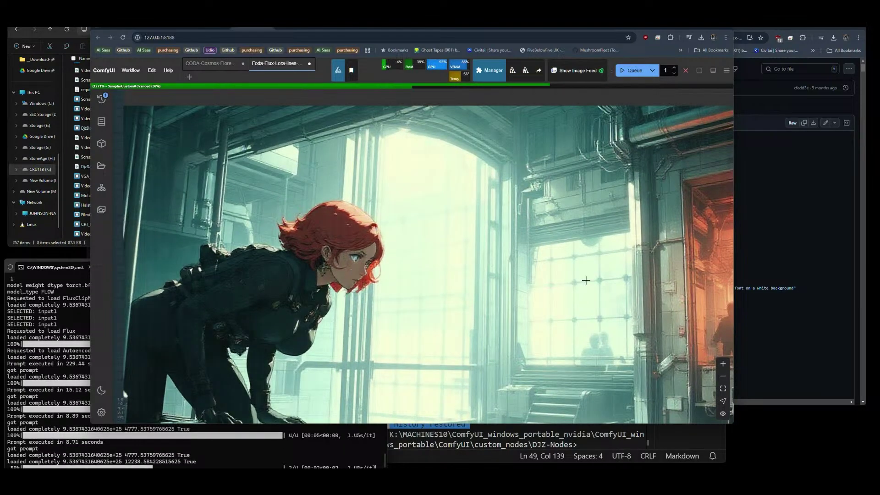
{"action": "scroll", "coordinate": [585, 278], "scroll_direction": "down", "scroll_amount": 5}
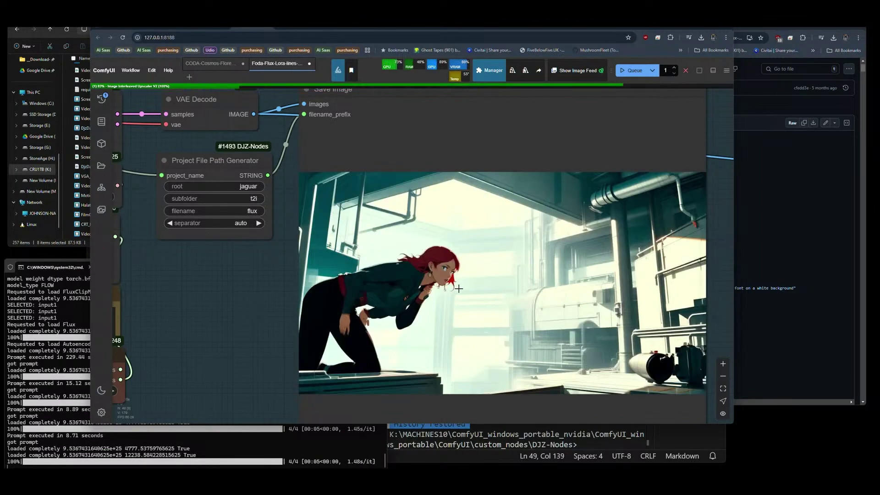
{"action": "scroll", "coordinate": [619, 261], "scroll_direction": "down", "scroll_amount": 6}
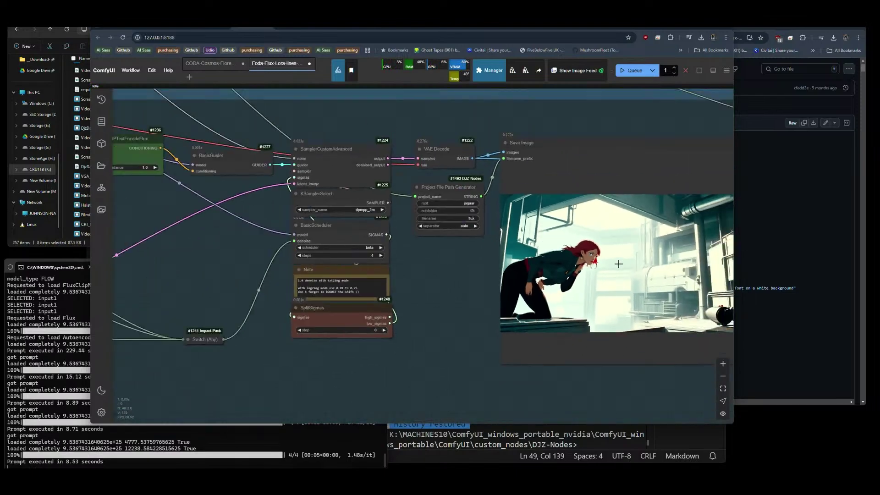
{"action": "left_click_drag", "start_coordinate": [209, 270], "coordinate": [437, 288]}
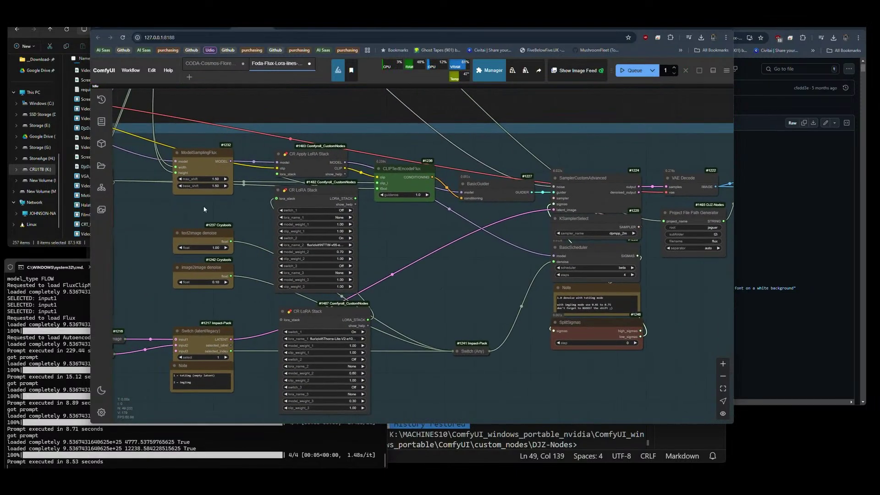
Set ModelSamplingFlux max_shift and base_shift both to 1.00.
{"action": "left_click", "coordinate": [211, 178]}
{"action": "type", "text": "1"}
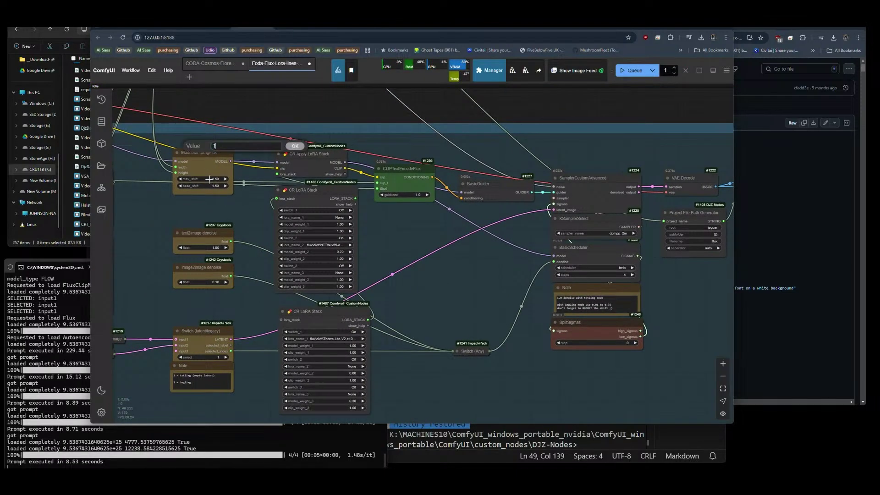
{"action": "key", "text": "Return"}
{"action": "left_click", "coordinate": [212, 185]}
{"action": "type", "text": "1"}
{"action": "key", "text": "Return"}
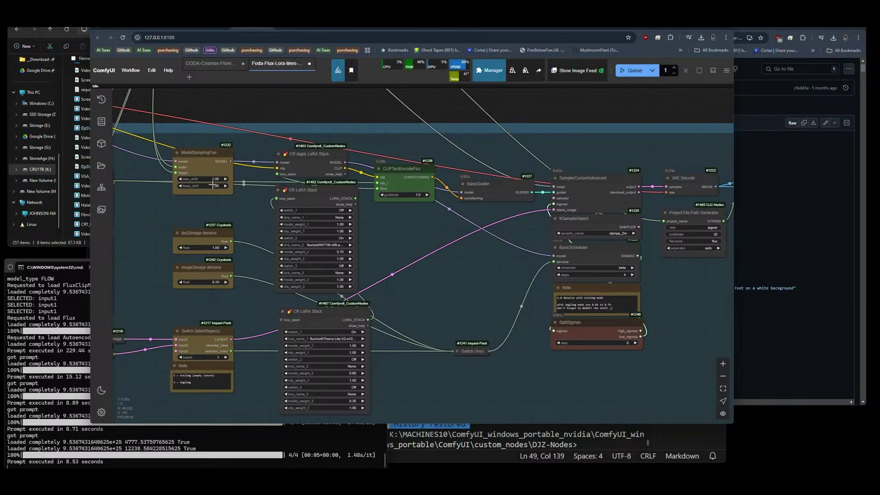
Nudge the Aspect Size V2 node and pan over to the sampler and image preview.
{"action": "left_click_drag", "start_coordinate": [408, 247], "coordinate": [581, 246]}
{"action": "left_click_drag", "start_coordinate": [346, 218], "coordinate": [434, 202]}
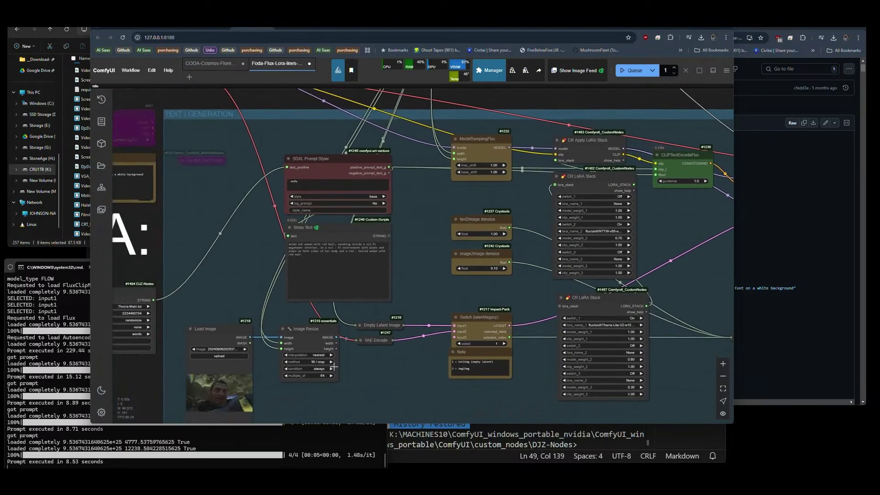
{"action": "scroll", "coordinate": [366, 370], "scroll_direction": "down", "scroll_amount": 5}
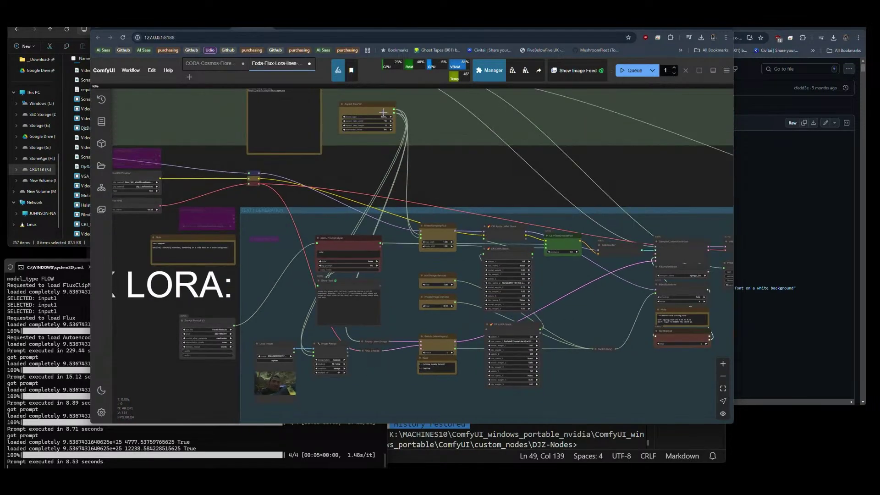
{"action": "left_click_drag", "start_coordinate": [364, 108], "coordinate": [357, 111]}
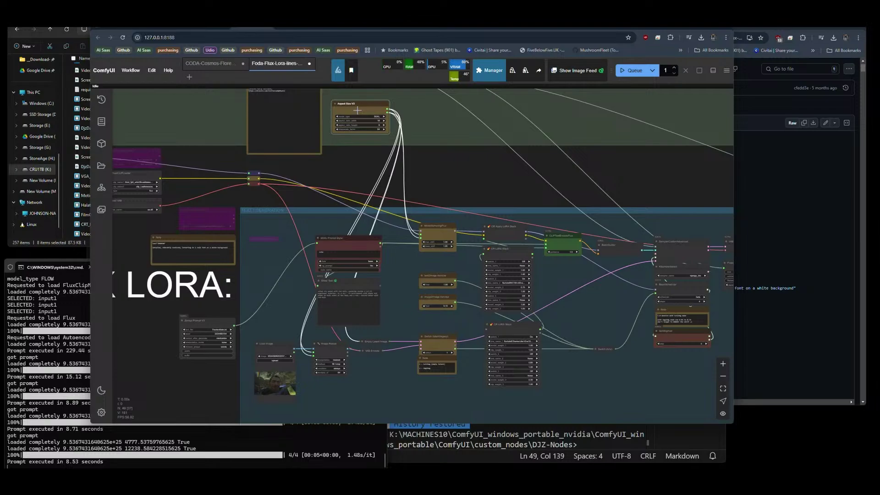
{"action": "left_click_drag", "start_coordinate": [507, 175], "coordinate": [491, 172]}
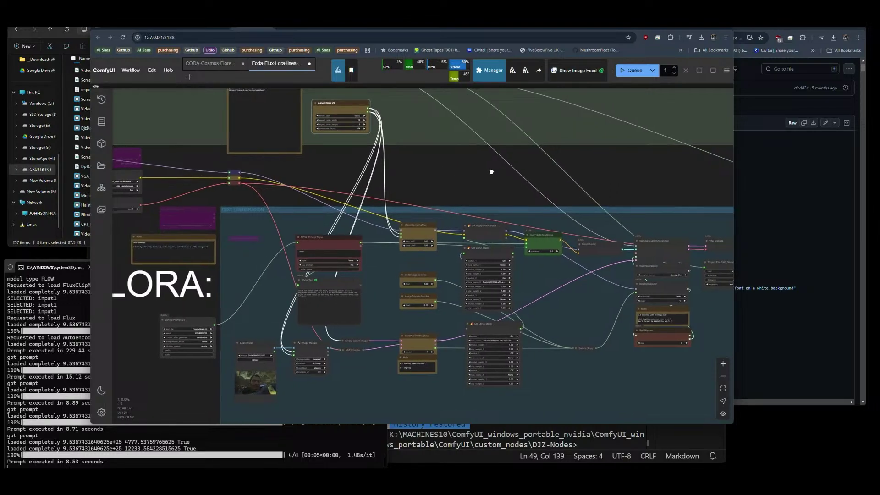
{"action": "scroll", "coordinate": [387, 124], "scroll_direction": "up", "scroll_amount": 7}
{"action": "scroll", "coordinate": [231, 176], "scroll_direction": "down", "scroll_amount": 4}
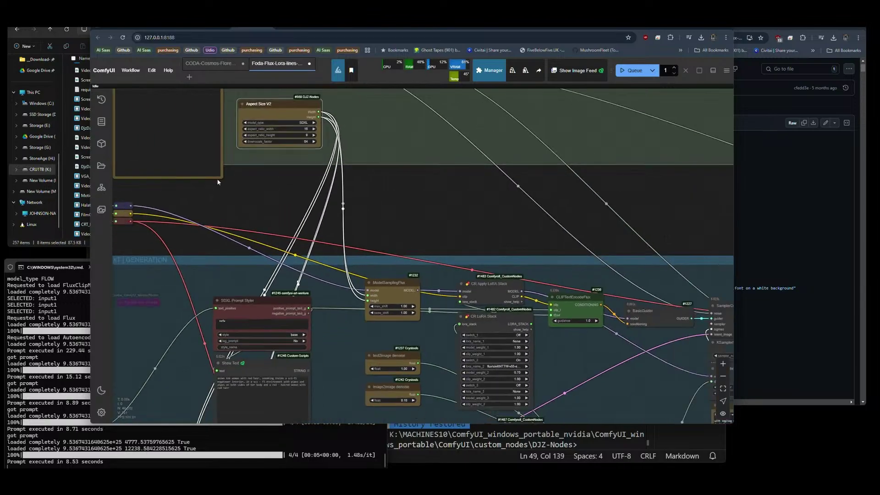
{"action": "scroll", "coordinate": [542, 342], "scroll_direction": "up", "scroll_amount": 5}
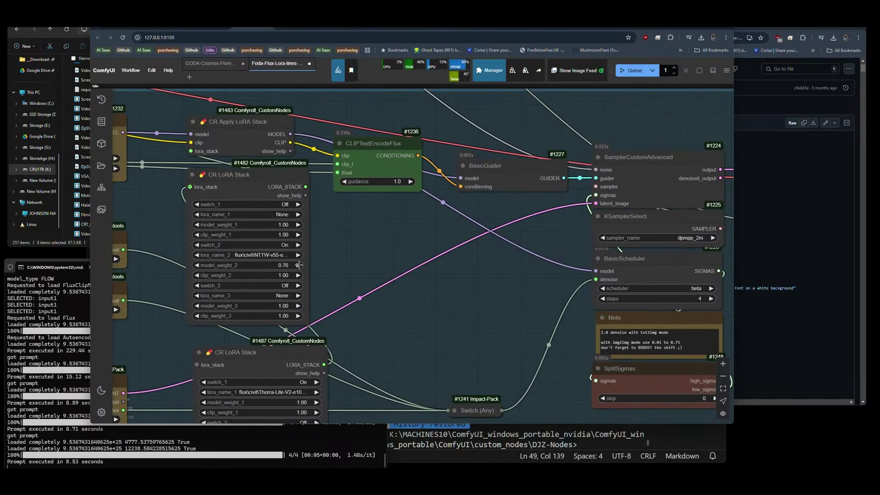
{"action": "left_click_drag", "start_coordinate": [471, 312], "coordinate": [142, 263]}
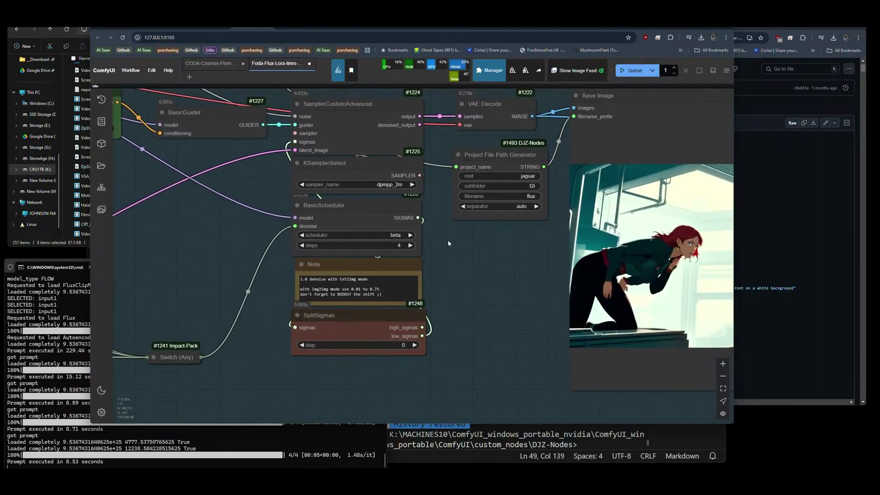
Switch to the normal scheduler and euler sampler, then queue a fifth run.
{"action": "left_click", "coordinate": [391, 235]}
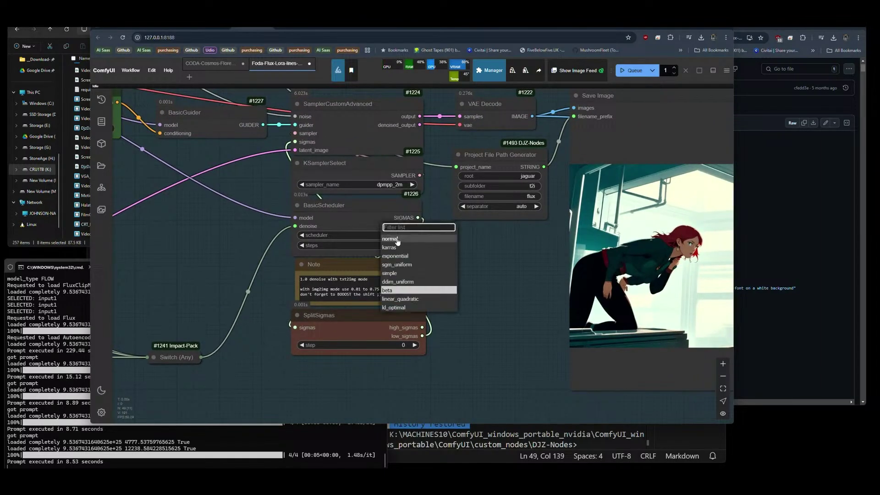
{"action": "left_click", "coordinate": [395, 184]}
{"action": "left_click", "coordinate": [394, 168]}
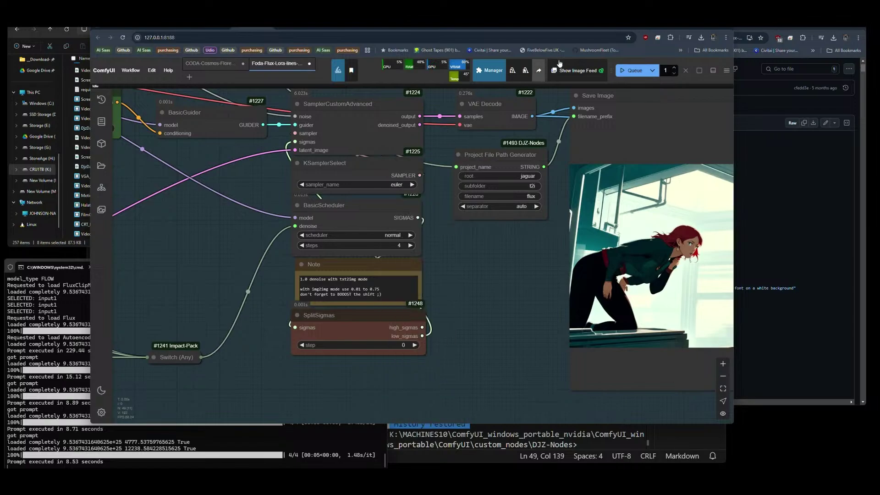
{"action": "left_click", "coordinate": [632, 70]}
{"action": "left_click_drag", "start_coordinate": [487, 262], "coordinate": [186, 249]}
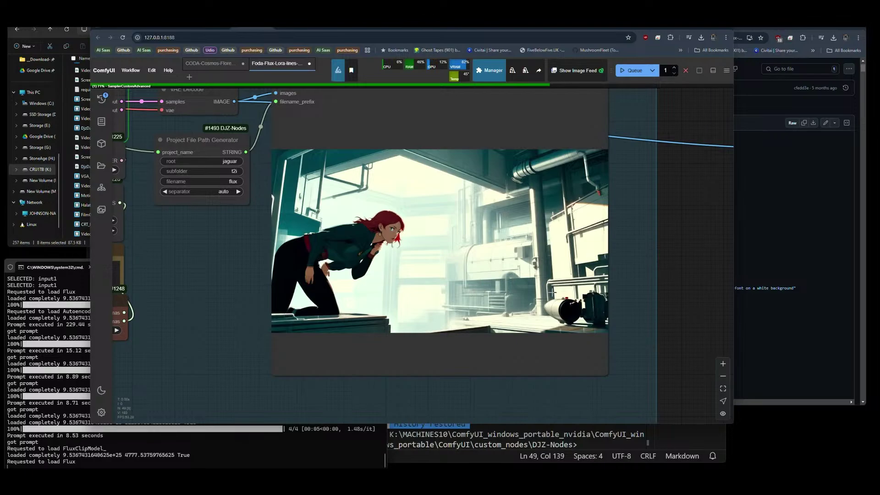
Inspect the upscaler nodes and the upscaled image preview.
{"action": "scroll", "coordinate": [365, 278], "scroll_direction": "up", "scroll_amount": 10}
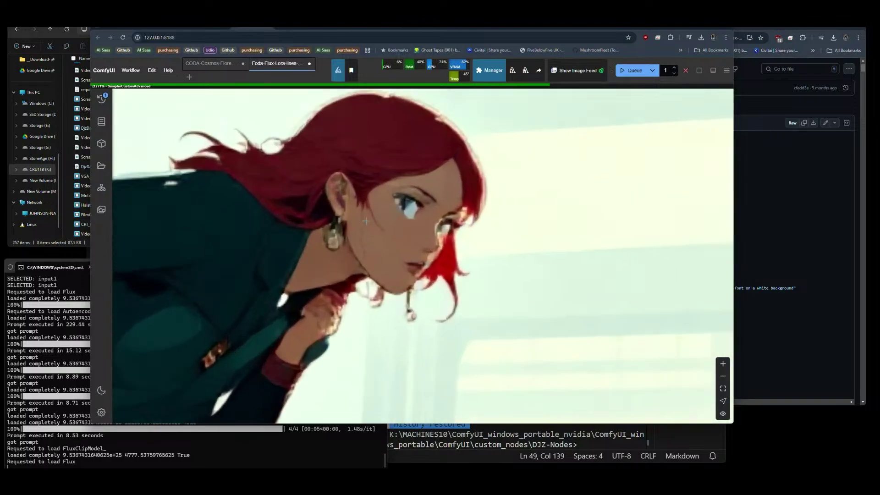
{"action": "scroll", "coordinate": [237, 201], "scroll_direction": "down", "scroll_amount": 10}
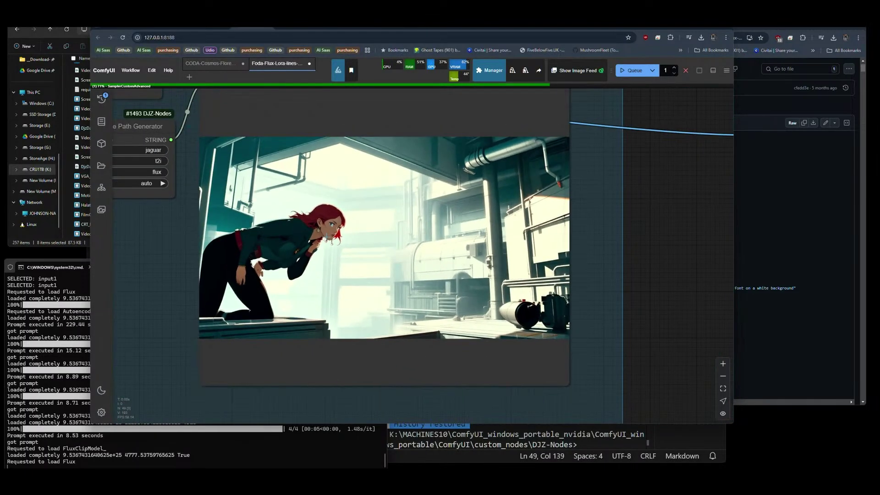
{"action": "left_click_drag", "start_coordinate": [279, 278], "coordinate": [318, 291]}
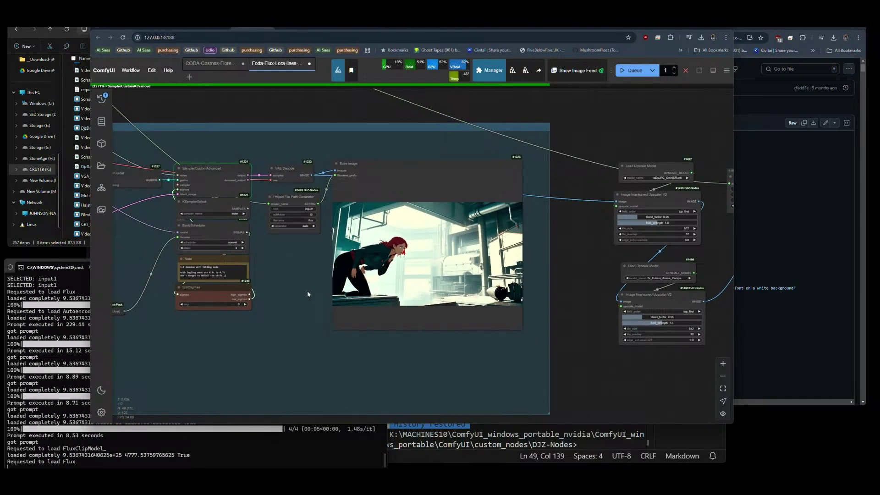
{"action": "left_click_drag", "start_coordinate": [480, 373], "coordinate": [191, 346]}
{"action": "scroll", "coordinate": [429, 174], "scroll_direction": "up", "scroll_amount": 8}
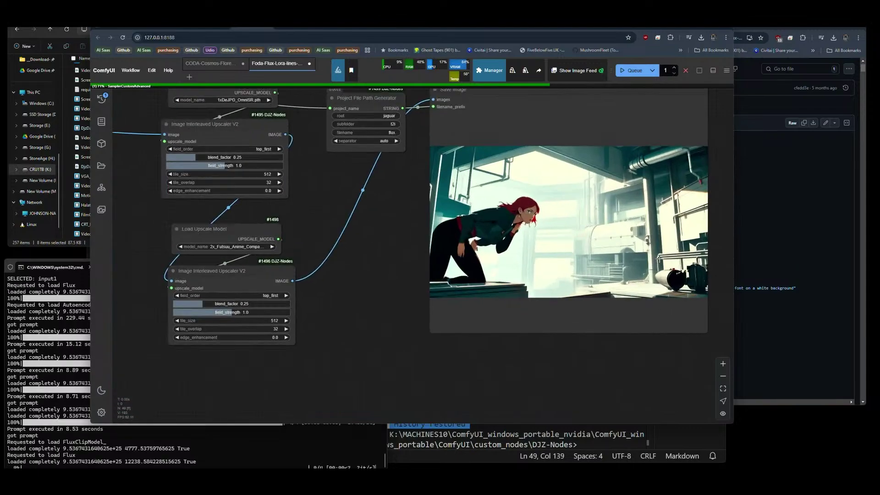
{"action": "scroll", "coordinate": [429, 174], "scroll_direction": "up", "scroll_amount": 3}
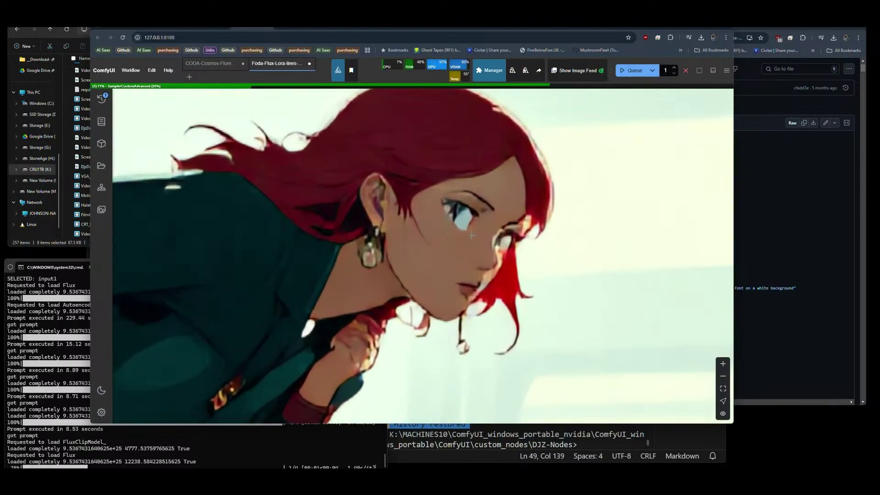
{"action": "scroll", "coordinate": [627, 275], "scroll_direction": "down", "scroll_amount": 10}
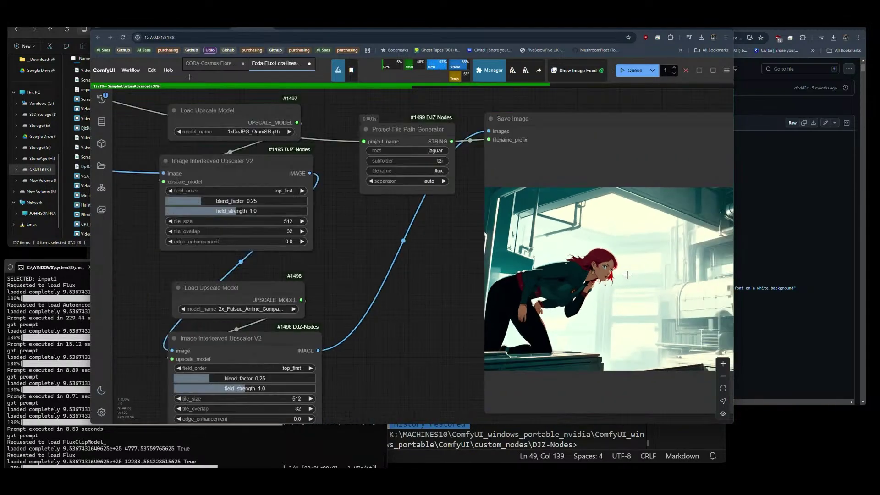
{"action": "left_click_drag", "start_coordinate": [373, 269], "coordinate": [494, 271]}
{"action": "scroll", "coordinate": [319, 278], "scroll_direction": "up", "scroll_amount": 12}
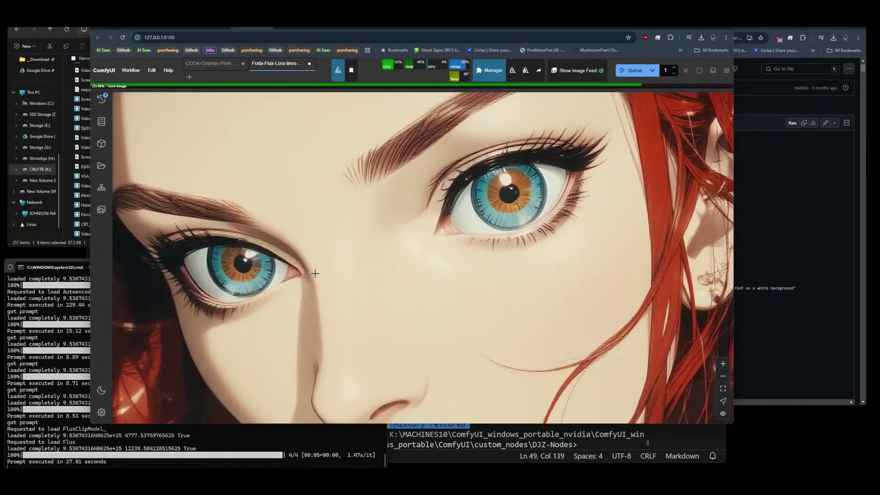
{"action": "scroll", "coordinate": [399, 223], "scroll_direction": "up", "scroll_amount": 5}
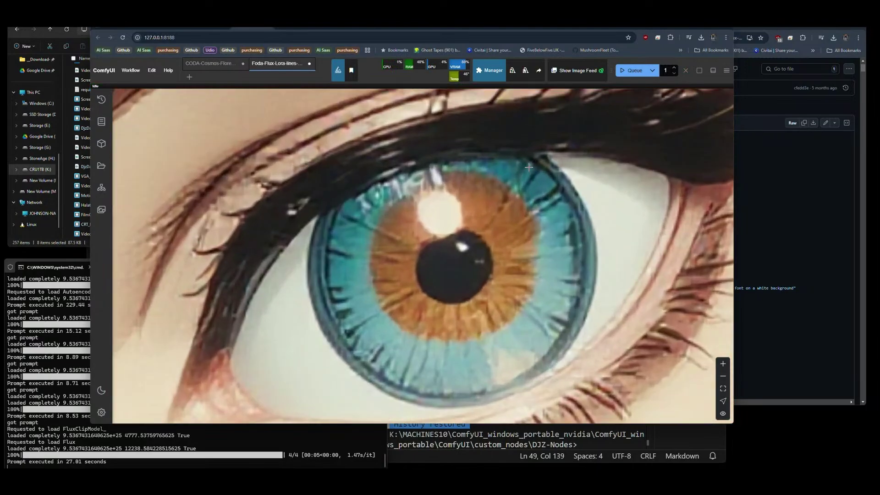
{"action": "scroll", "coordinate": [255, 198], "scroll_direction": "down", "scroll_amount": 15}
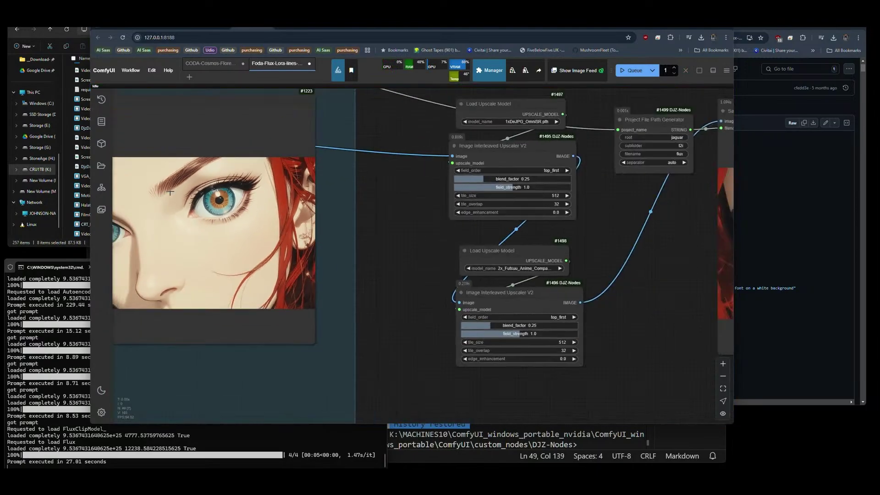
{"action": "scroll", "coordinate": [650, 207], "scroll_direction": "up", "scroll_amount": 10}
{"action": "scroll", "coordinate": [622, 198], "scroll_direction": "up", "scroll_amount": 5}
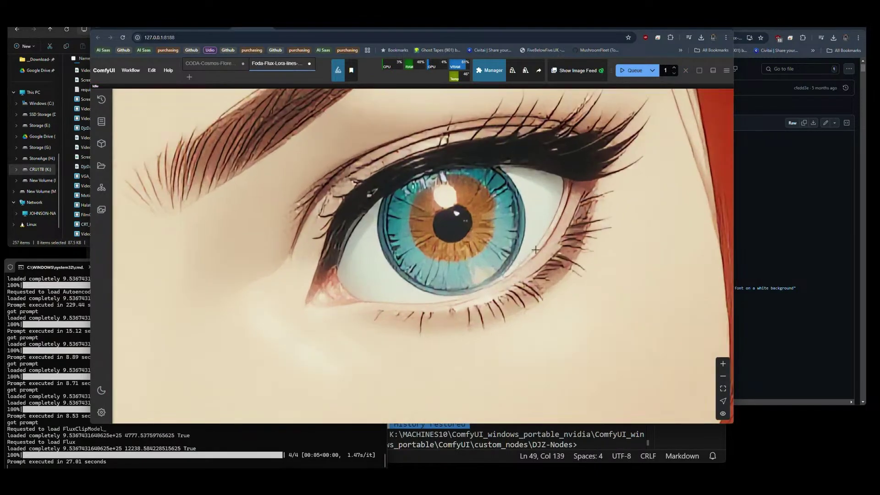
{"action": "scroll", "coordinate": [535, 250], "scroll_direction": "up", "scroll_amount": 5}
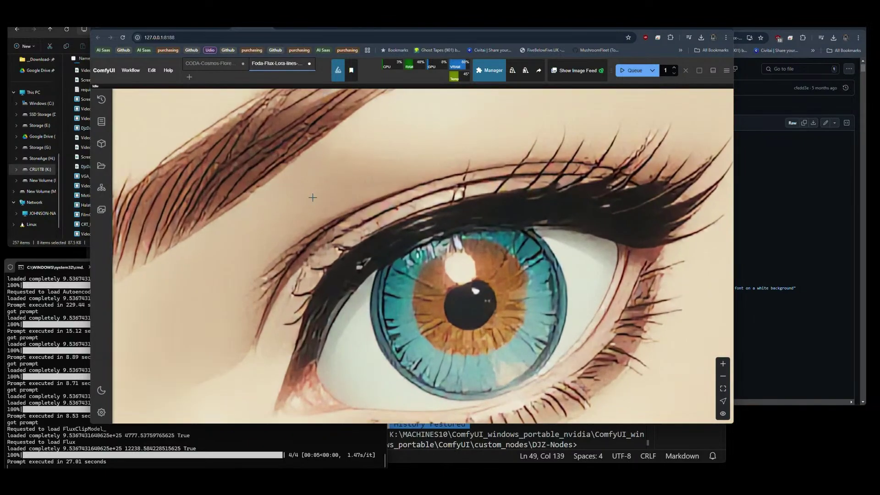
{"action": "scroll", "coordinate": [461, 290], "scroll_direction": "down", "scroll_amount": 3}
{"action": "scroll", "coordinate": [534, 329], "scroll_direction": "up", "scroll_amount": 4}
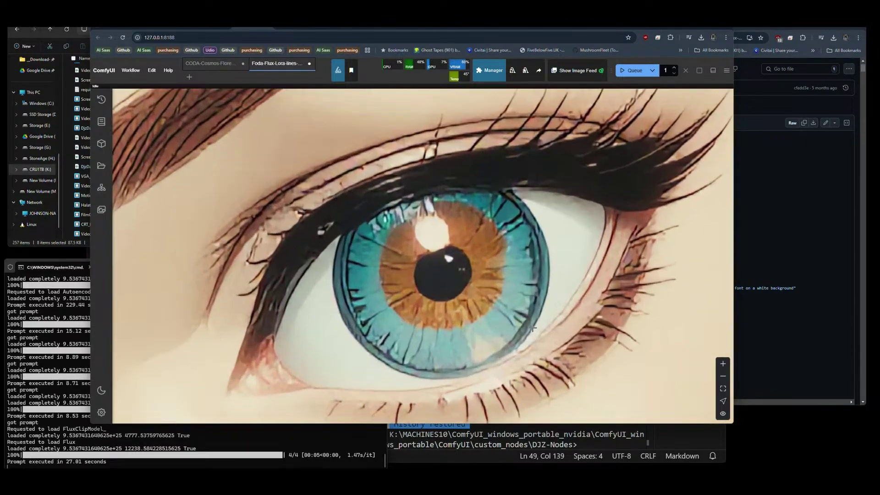
{"action": "scroll", "coordinate": [607, 296], "scroll_direction": "down", "scroll_amount": 8}
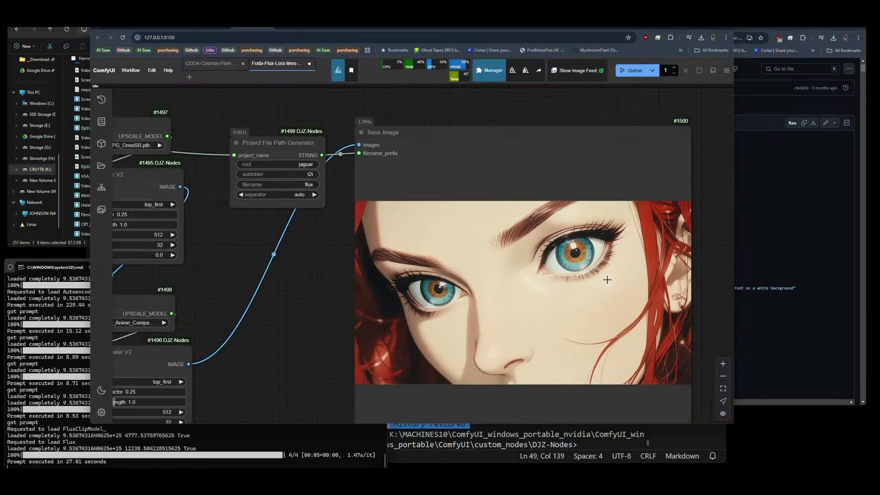
{"action": "scroll", "coordinate": [627, 271], "scroll_direction": "down", "scroll_amount": 4}
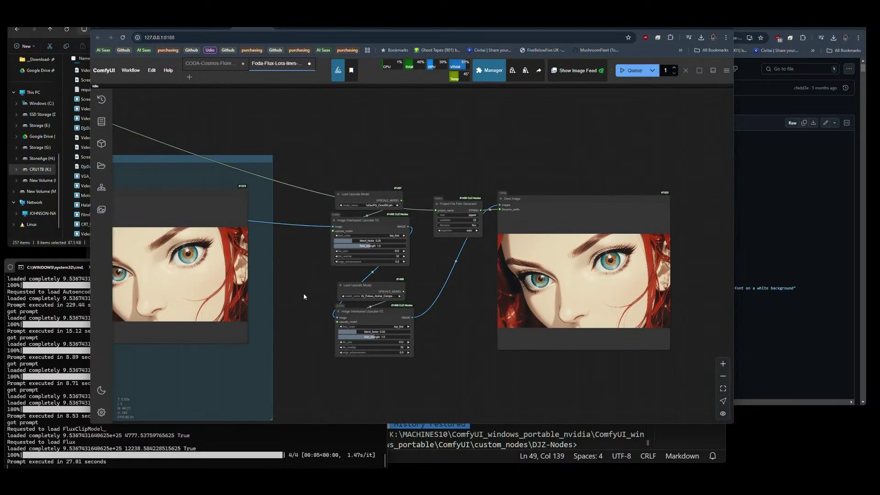
{"action": "left_click_drag", "start_coordinate": [304, 295], "coordinate": [463, 263]}
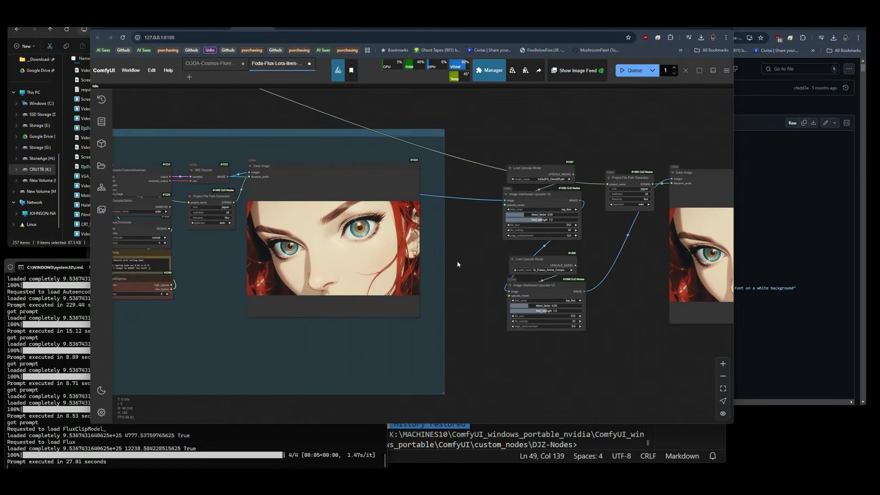
Change the upscale model to 4x_foolhardy_Remacri.pth.
{"action": "scroll", "coordinate": [601, 330], "scroll_direction": "up", "scroll_amount": 7}
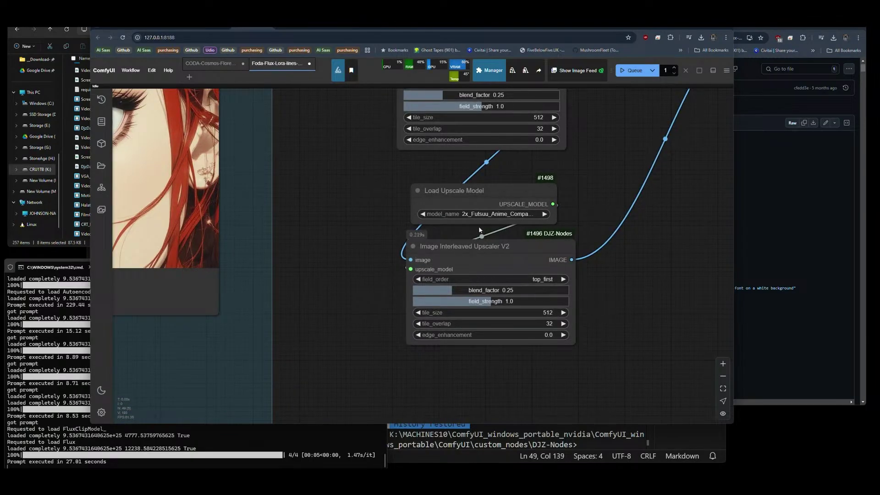
{"action": "left_click", "coordinate": [476, 214]}
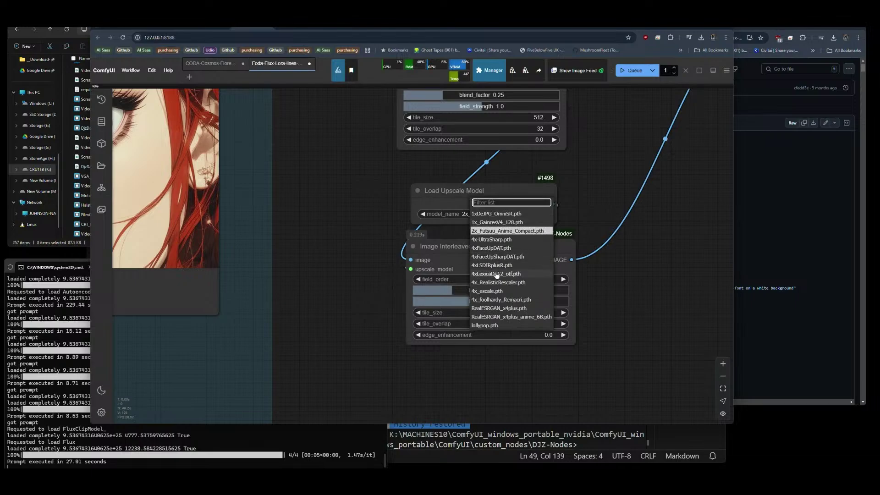
{"action": "left_click", "coordinate": [501, 299]}
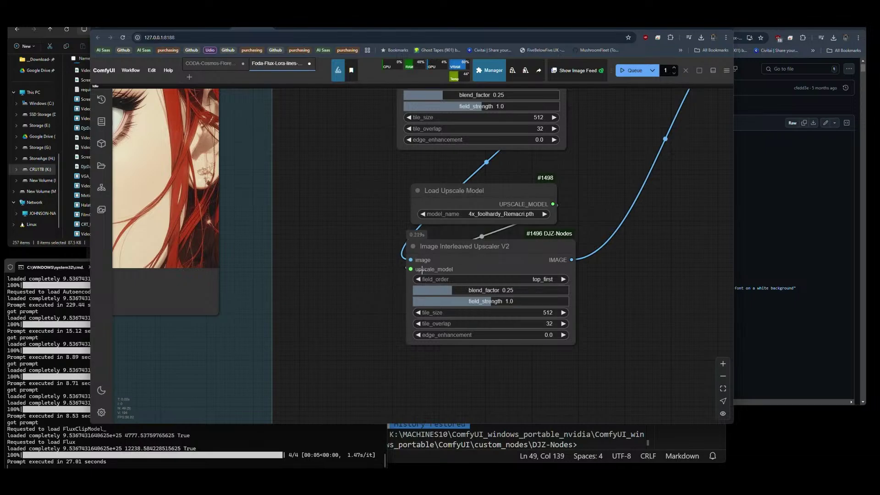
{"action": "scroll", "coordinate": [392, 255], "scroll_direction": "down", "scroll_amount": 5}
{"action": "left_click_drag", "start_coordinate": [504, 216], "coordinate": [578, 228]}
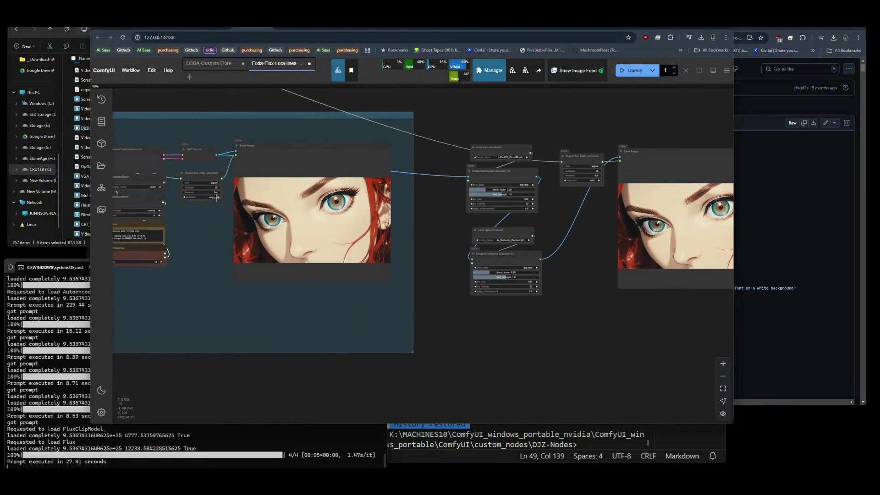
{"action": "left_click_drag", "start_coordinate": [216, 197], "coordinate": [339, 200]}
{"action": "scroll", "coordinate": [204, 243], "scroll_direction": "up", "scroll_amount": 7}
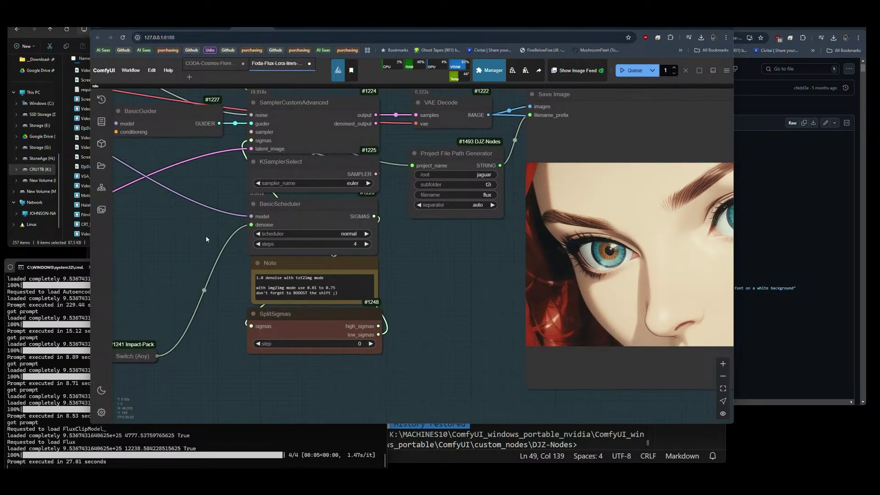
{"action": "scroll", "coordinate": [206, 238], "scroll_direction": "down", "scroll_amount": 5}
Queue the workflow again and zoom into the new sci-fi hangar image.
{"action": "left_click", "coordinate": [632, 70]}
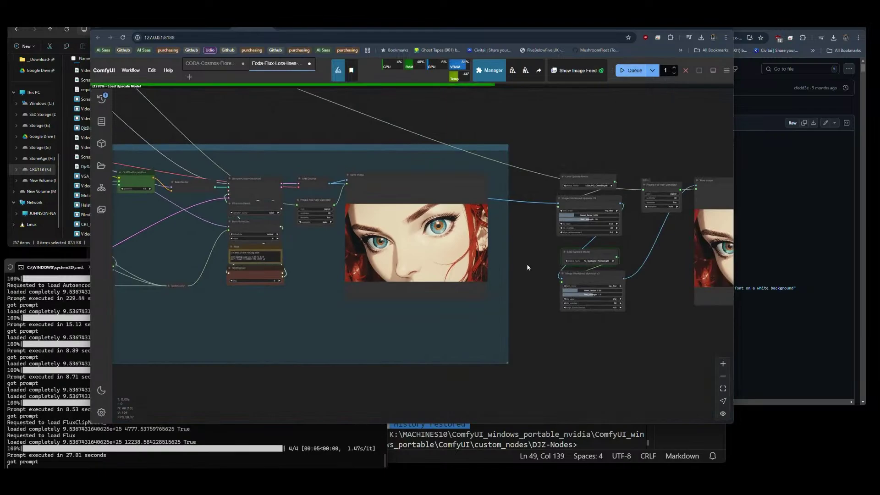
{"action": "left_click_drag", "start_coordinate": [628, 338], "coordinate": [545, 336]}
{"action": "scroll", "coordinate": [527, 245], "scroll_direction": "up", "scroll_amount": 4}
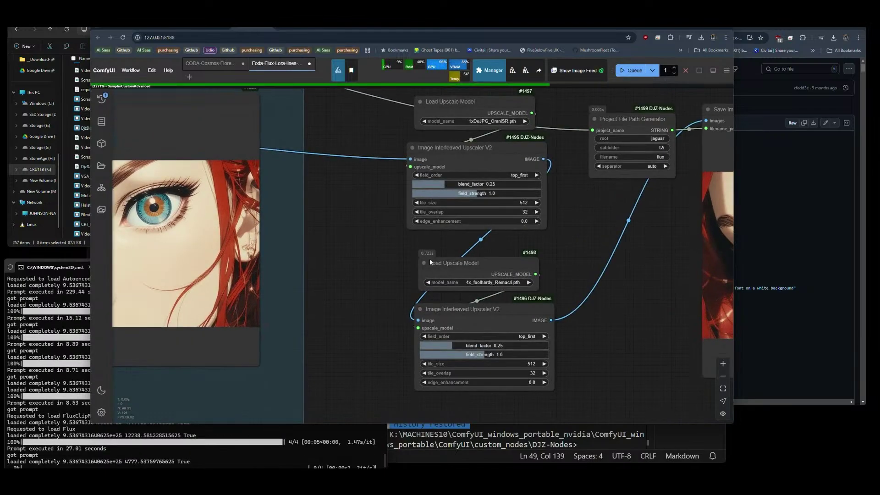
{"action": "scroll", "coordinate": [333, 274], "scroll_direction": "down", "scroll_amount": 8}
{"action": "scroll", "coordinate": [579, 248], "scroll_direction": "down", "scroll_amount": 3}
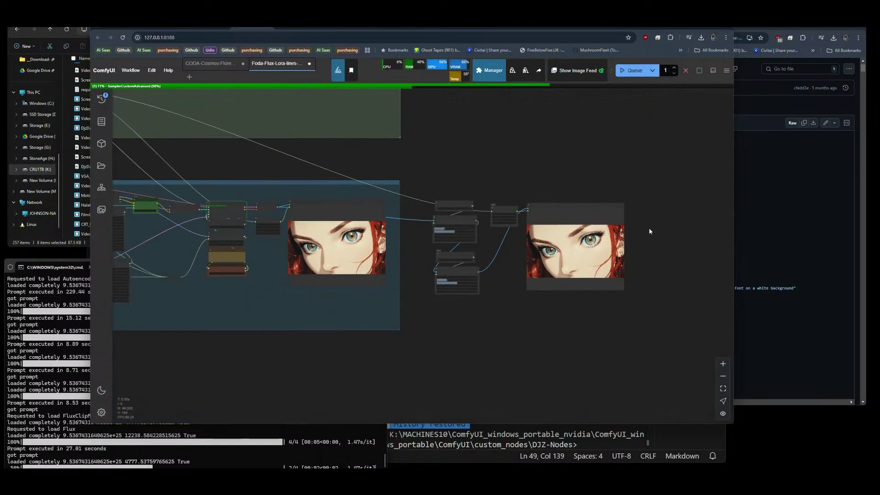
{"action": "scroll", "coordinate": [268, 242], "scroll_direction": "up", "scroll_amount": 8}
{"action": "scroll", "coordinate": [337, 240], "scroll_direction": "down", "scroll_amount": 2}
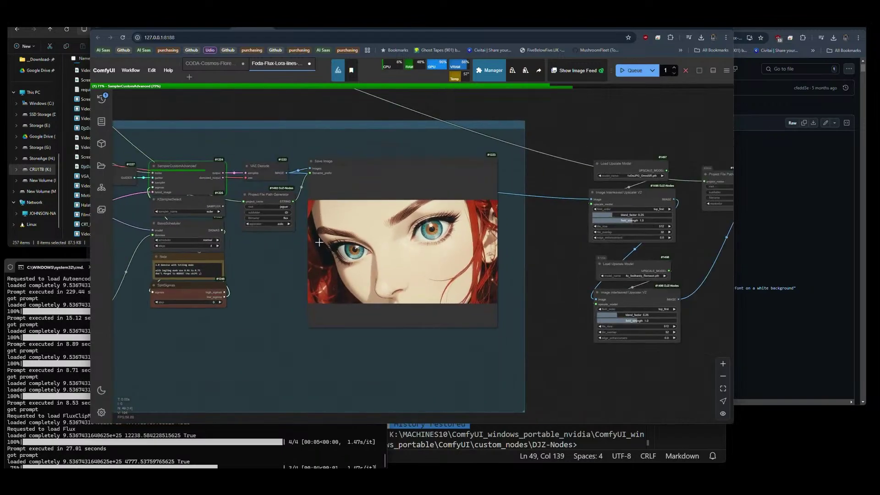
{"action": "left_click_drag", "start_coordinate": [250, 271], "coordinate": [320, 275]}
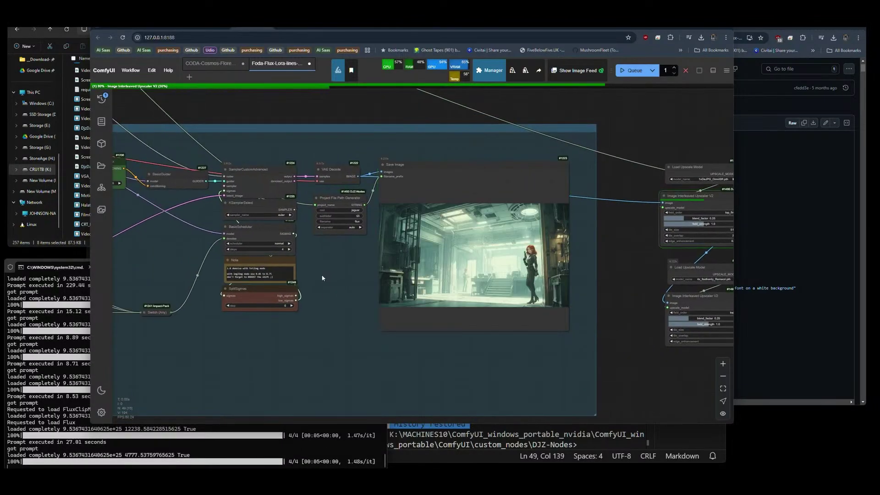
{"action": "scroll", "coordinate": [527, 307], "scroll_direction": "up", "scroll_amount": 10}
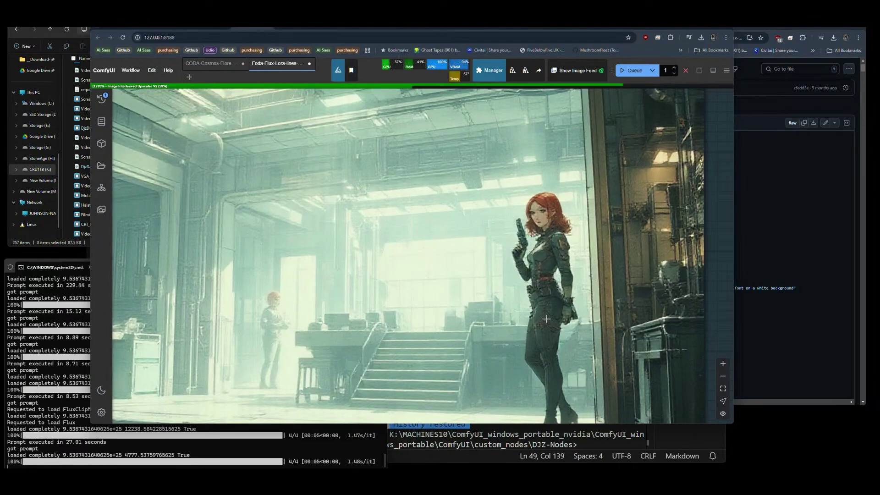
{"action": "scroll", "coordinate": [546, 318], "scroll_direction": "down", "scroll_amount": 5}
{"action": "scroll", "coordinate": [196, 244], "scroll_direction": "up", "scroll_amount": 4}
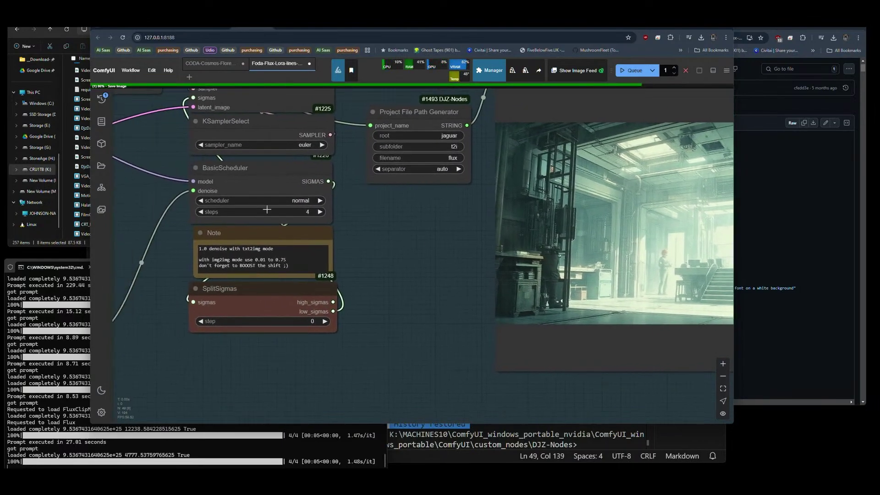
Set the BasicScheduler scheduler to simple and queue a new generation.
{"action": "left_click", "coordinate": [320, 201]}
{"action": "left_click", "coordinate": [302, 200]}
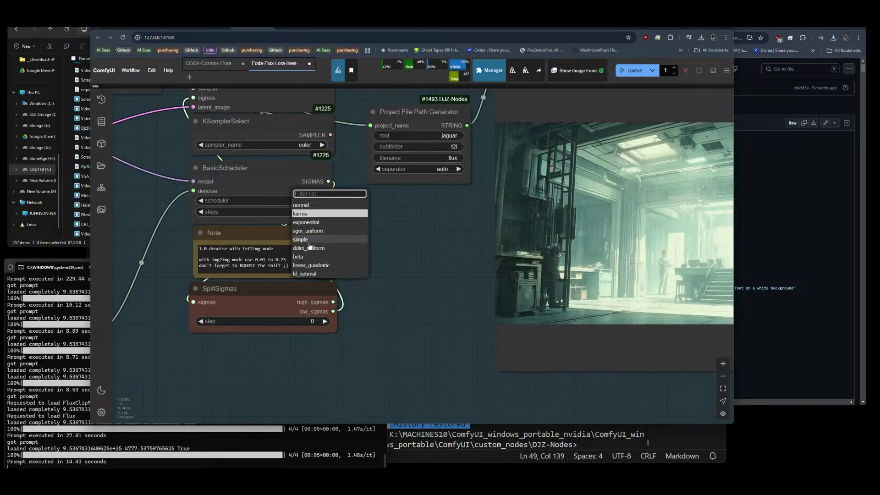
{"action": "left_click", "coordinate": [344, 242]}
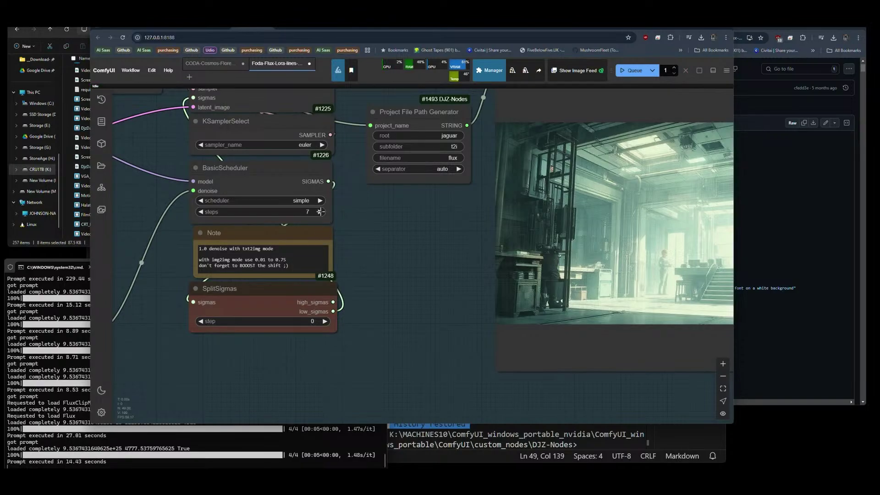
{"action": "left_click", "coordinate": [635, 70]}
Inspect the preview of the red-haired woman in the teal industrial hall.
{"action": "left_click_drag", "start_coordinate": [438, 257], "coordinate": [160, 259]}
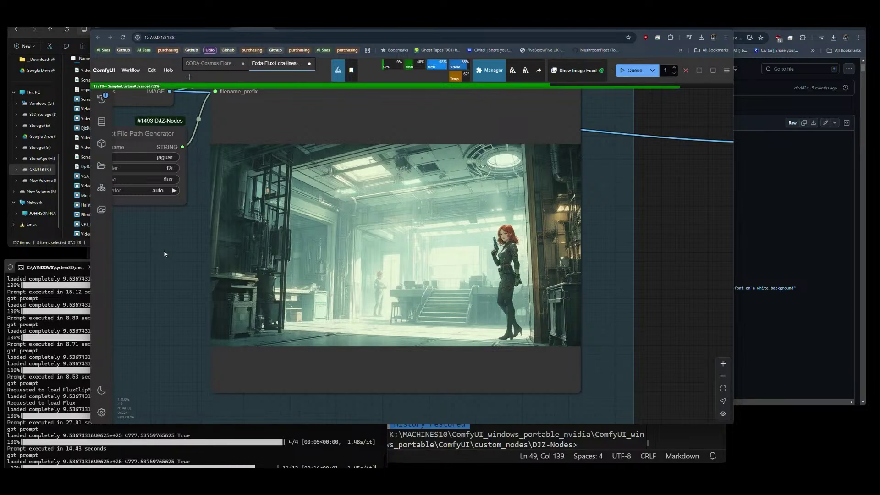
{"action": "scroll", "coordinate": [330, 220], "scroll_direction": "up", "scroll_amount": 15}
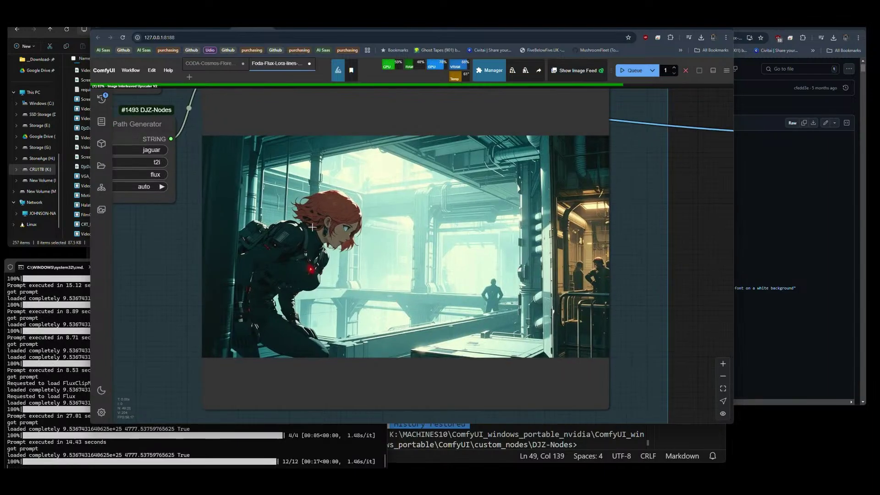
{"action": "scroll", "coordinate": [406, 158], "scroll_direction": "down", "scroll_amount": 10}
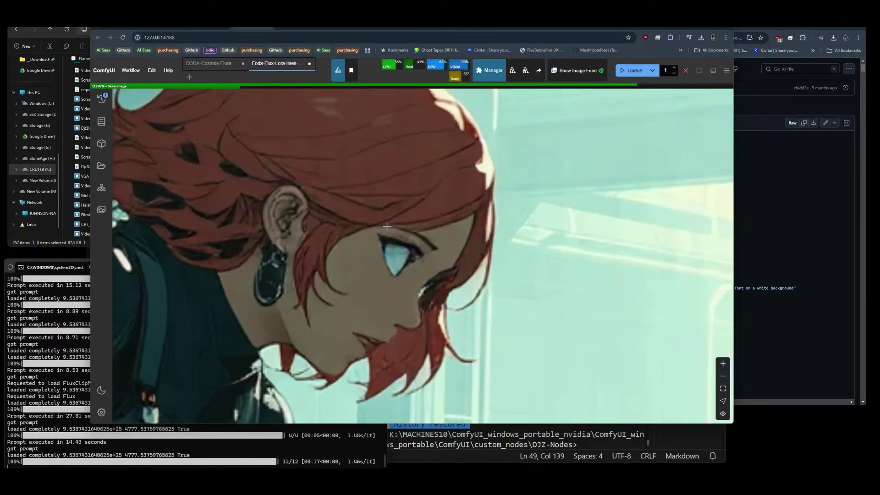
{"action": "scroll", "coordinate": [250, 203], "scroll_direction": "down", "scroll_amount": 5}
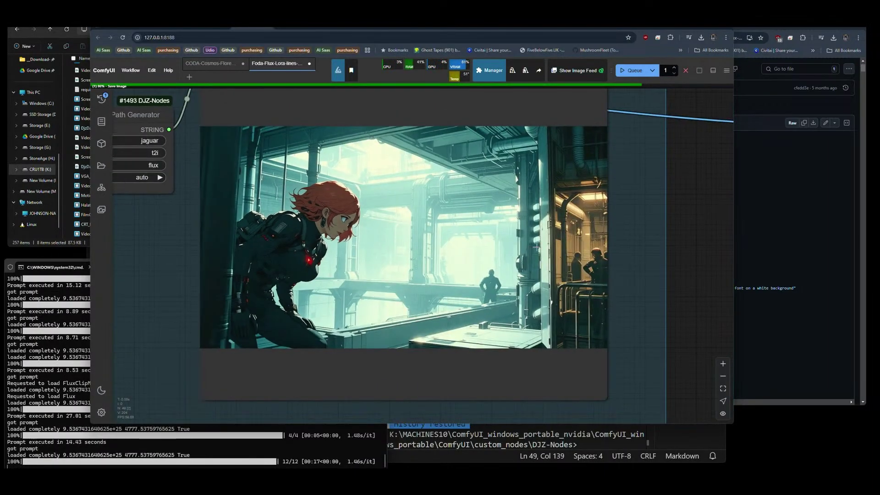
{"action": "scroll", "coordinate": [646, 274], "scroll_direction": "up", "scroll_amount": 6}
{"action": "scroll", "coordinate": [647, 274], "scroll_direction": "down", "scroll_amount": 2}
{"action": "scroll", "coordinate": [647, 274], "scroll_direction": "down", "scroll_amount": 1}
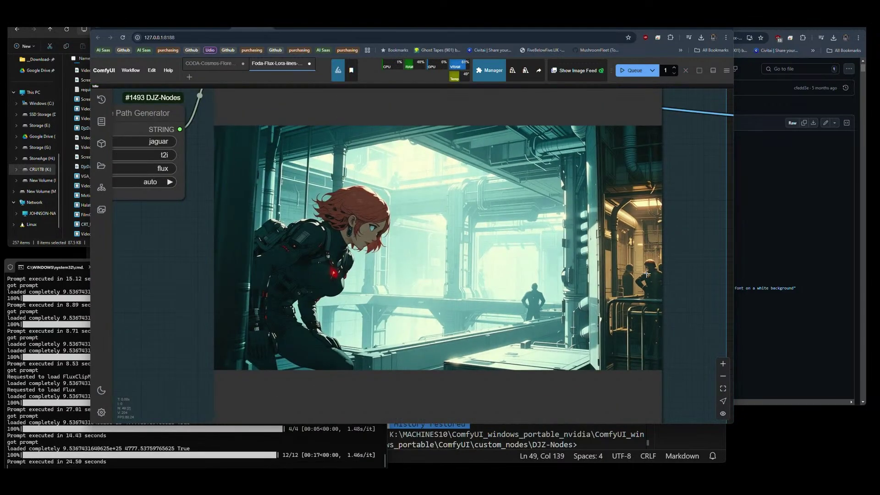
{"action": "scroll", "coordinate": [661, 268], "scroll_direction": "down", "scroll_amount": 6}
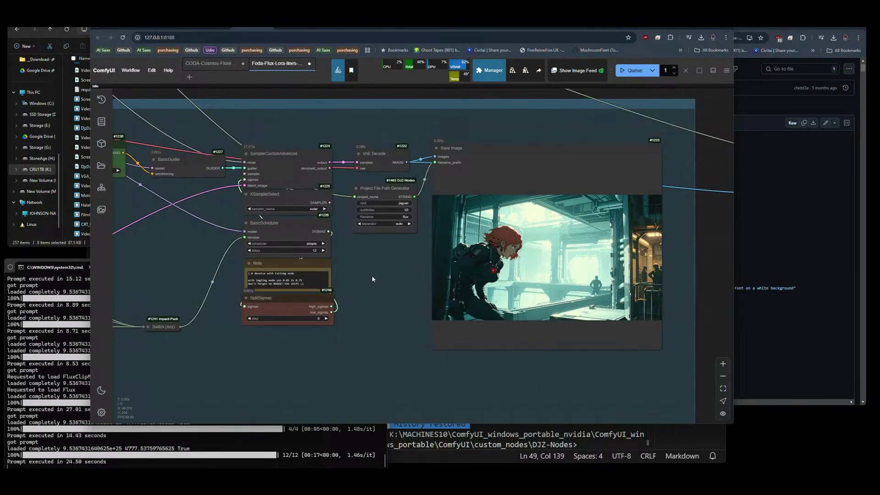
{"action": "left_click_drag", "start_coordinate": [373, 278], "coordinate": [456, 280]}
Raise the CR LoRA Stack's model_weight_2 to 1.00 and queue a generation.
{"action": "left_click_drag", "start_coordinate": [256, 281], "coordinate": [362, 259]}
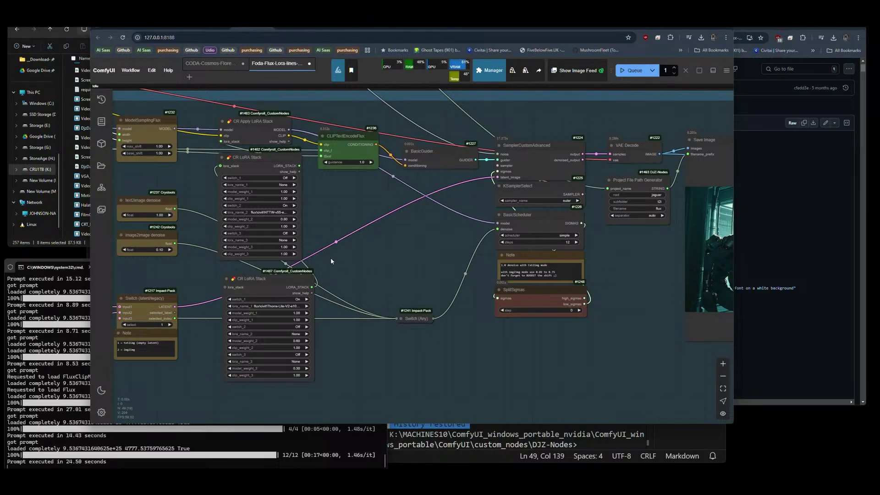
{"action": "left_click", "coordinate": [284, 219]}
{"action": "key", "text": "Return"}
{"action": "left_click", "coordinate": [632, 70]}
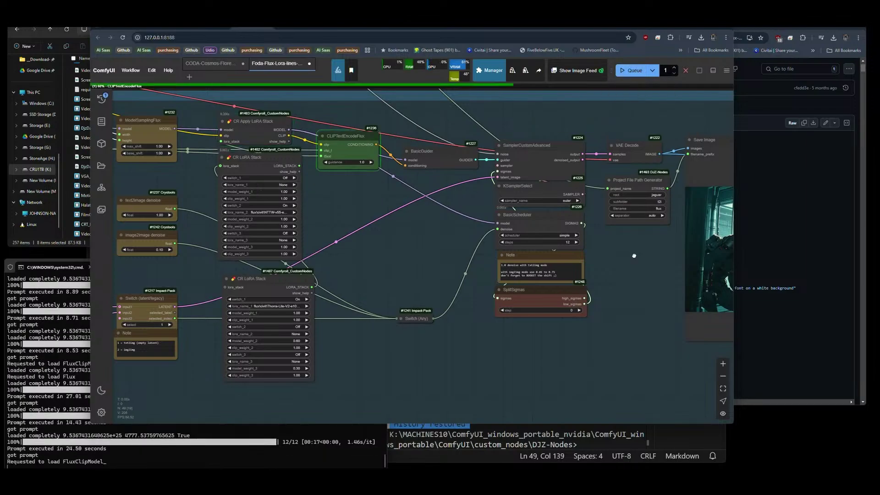
Zoom into the preview as it renders, ending at the upscaler nodes.
{"action": "left_click_drag", "start_coordinate": [664, 357], "coordinate": [305, 351]}
{"action": "scroll", "coordinate": [344, 251], "scroll_direction": "up", "scroll_amount": 3}
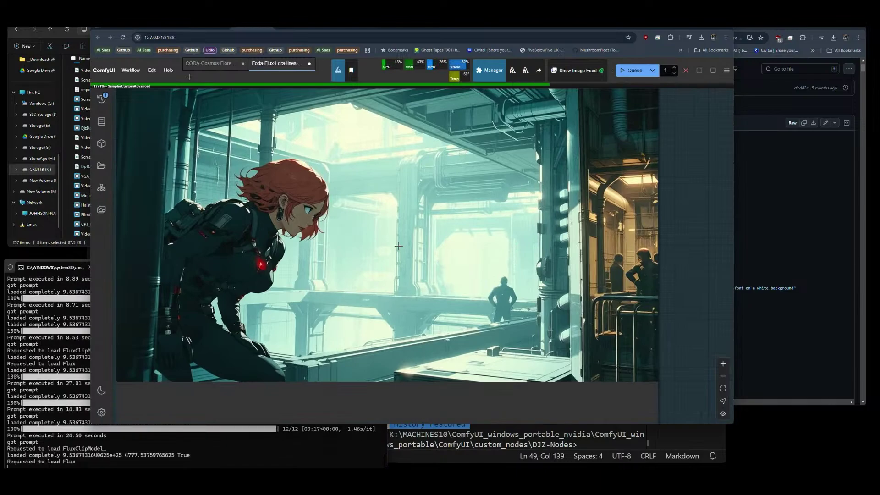
{"action": "scroll", "coordinate": [398, 246], "scroll_direction": "down", "scroll_amount": 6}
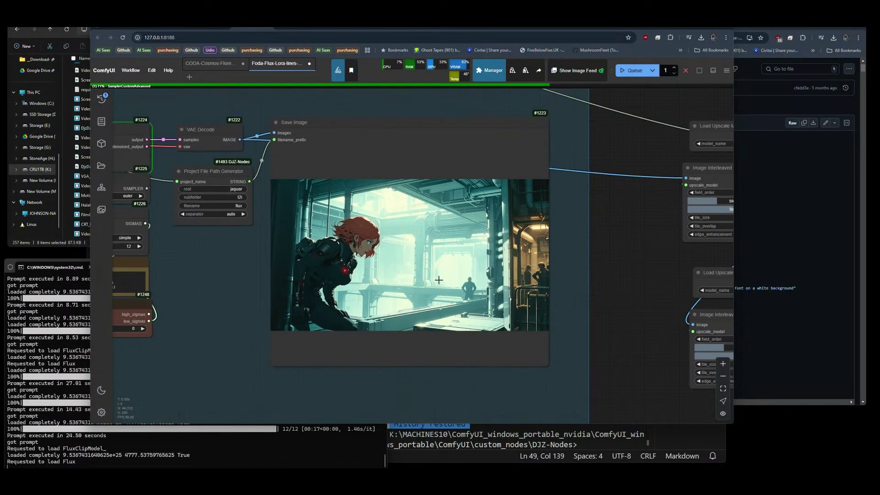
{"action": "scroll", "coordinate": [406, 247], "scroll_direction": "up", "scroll_amount": 6}
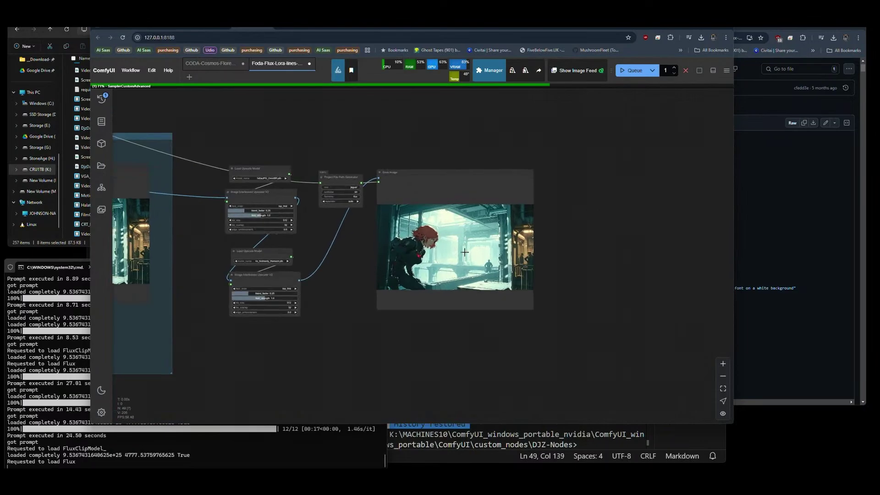
{"action": "scroll", "coordinate": [282, 249], "scroll_direction": "up", "scroll_amount": 5}
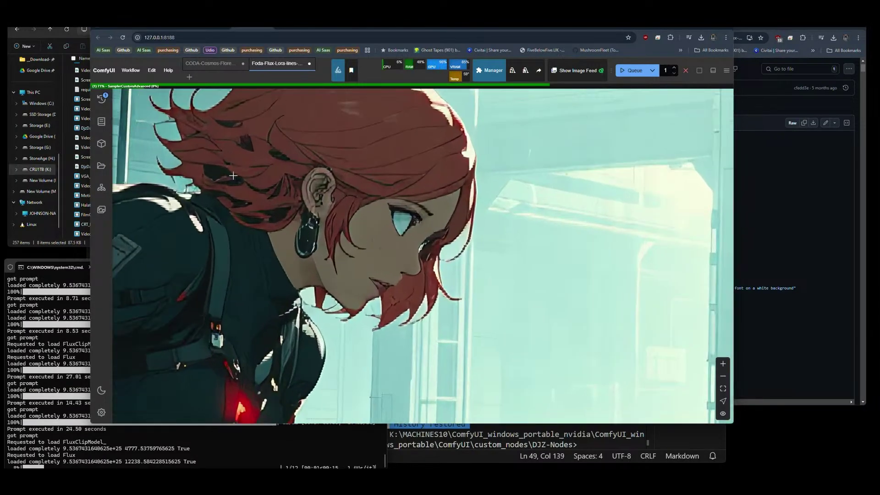
{"action": "scroll", "coordinate": [343, 233], "scroll_direction": "down", "scroll_amount": 4}
{"action": "scroll", "coordinate": [452, 215], "scroll_direction": "up", "scroll_amount": 5}
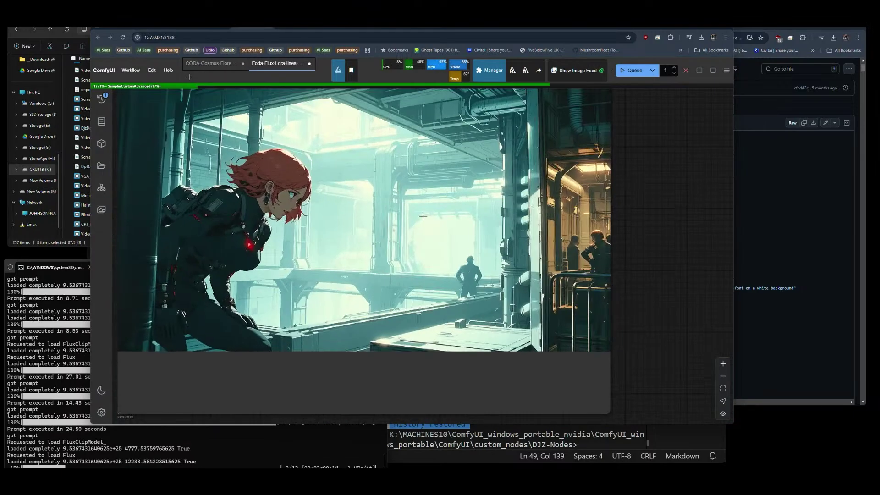
{"action": "scroll", "coordinate": [176, 176], "scroll_direction": "down", "scroll_amount": 5}
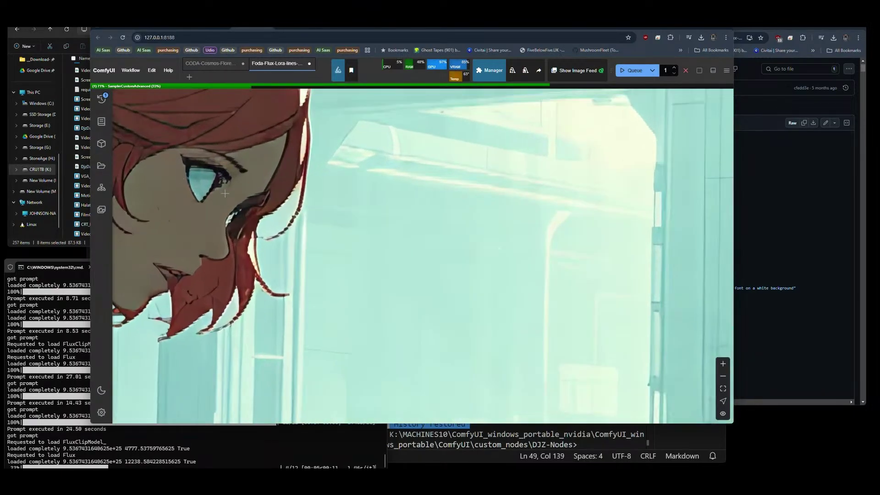
{"action": "scroll", "coordinate": [468, 260], "scroll_direction": "down", "scroll_amount": 3}
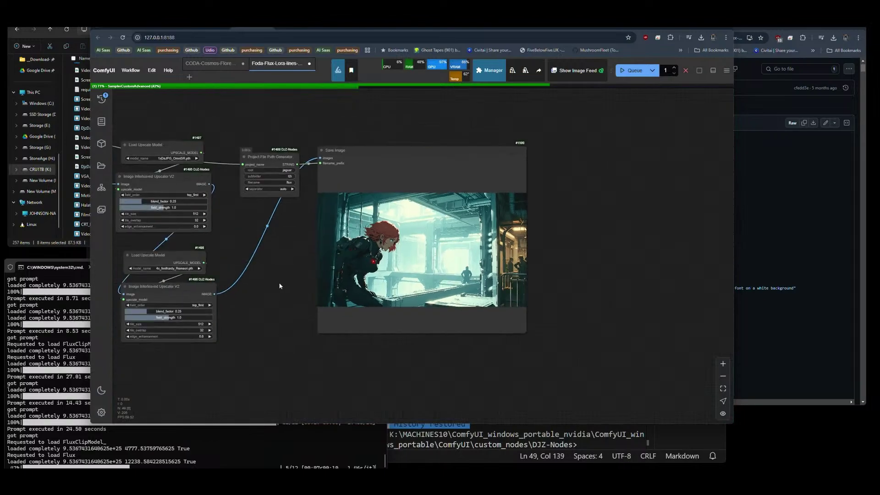
{"action": "left_click_drag", "start_coordinate": [413, 230], "coordinate": [557, 223]}
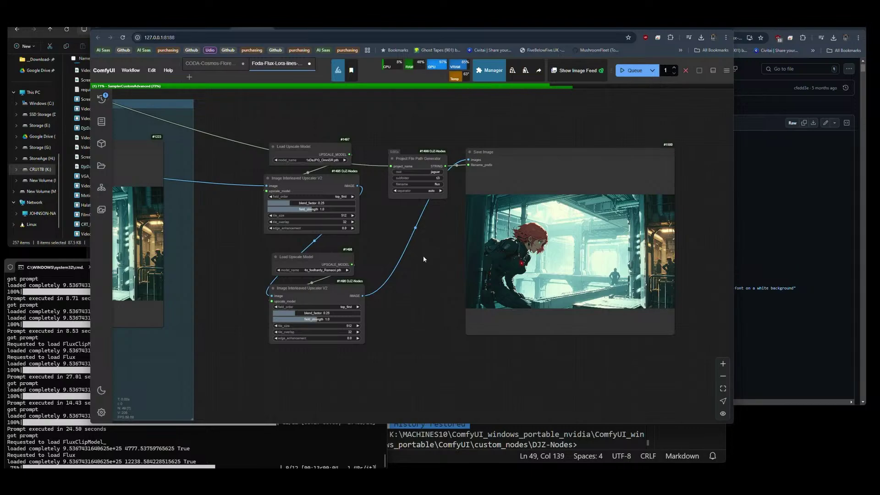
Add an Upscale Image (using Model) node by searching 'upscale with'.
{"action": "double_click", "coordinate": [382, 251]}
{"action": "type", "text": "upscale "}
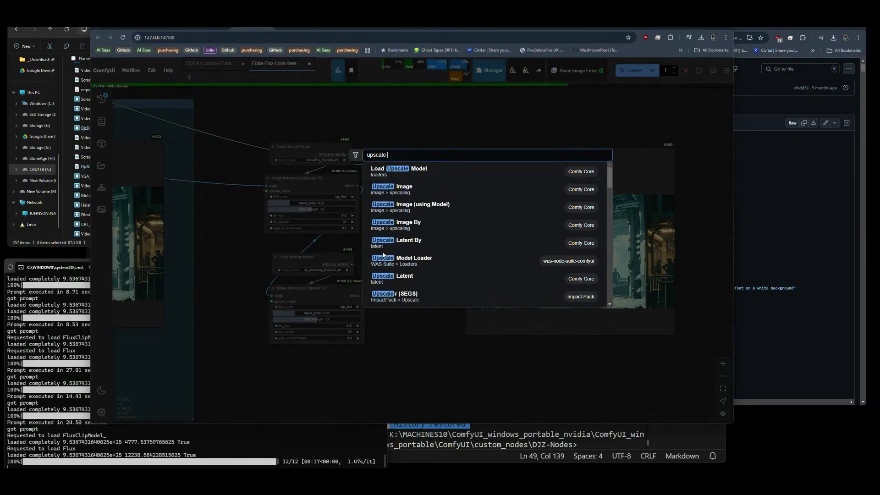
{"action": "type", "text": "with"}
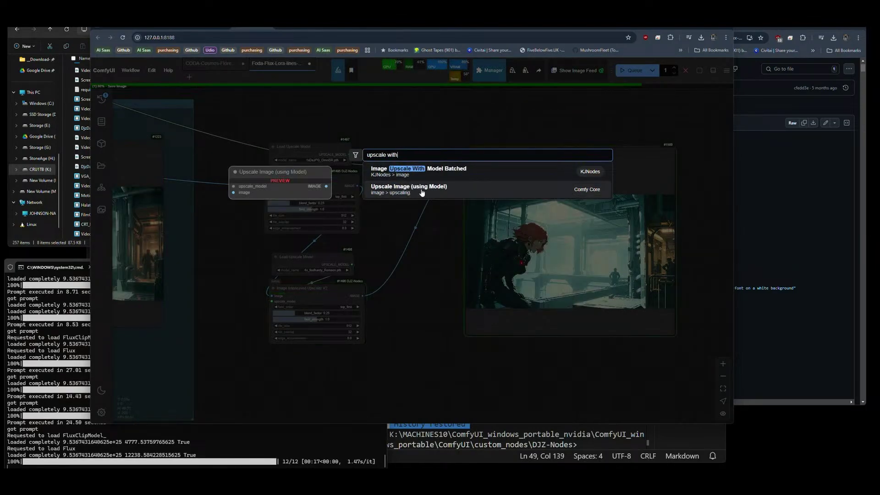
{"action": "left_click", "coordinate": [421, 190]}
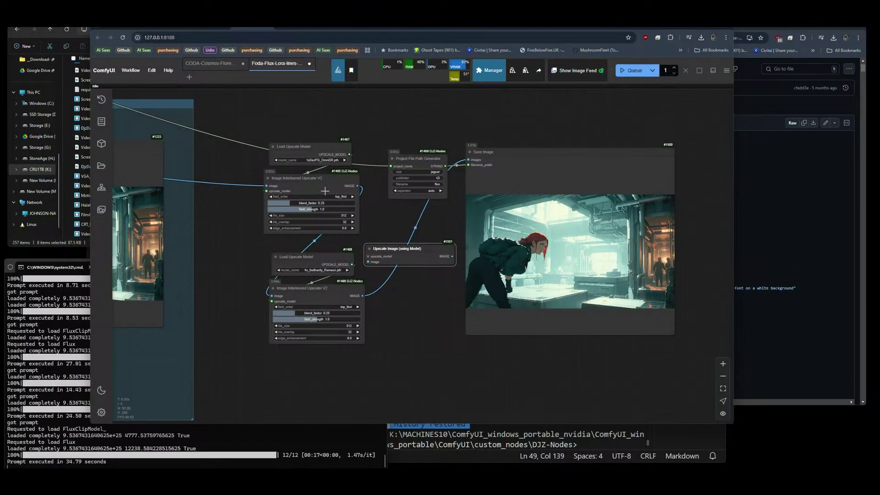
{"action": "left_click", "coordinate": [307, 191]}
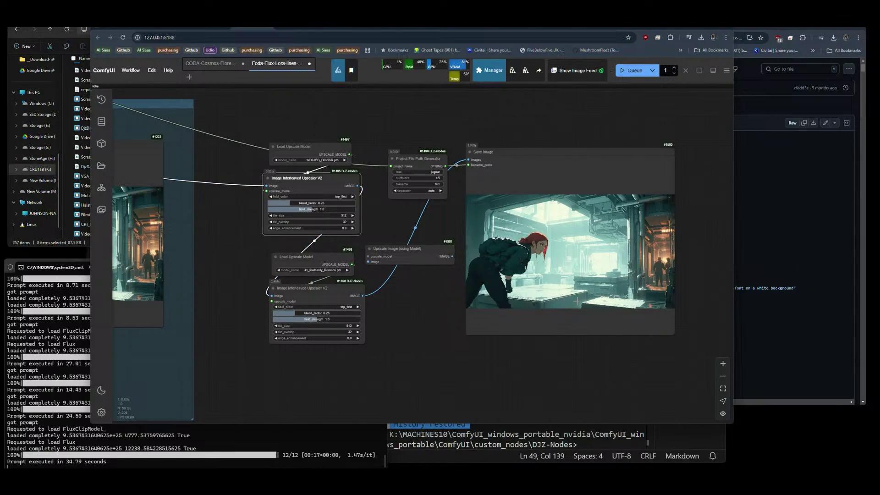
{"action": "scroll", "coordinate": [624, 357], "scroll_direction": "up", "scroll_amount": 10}
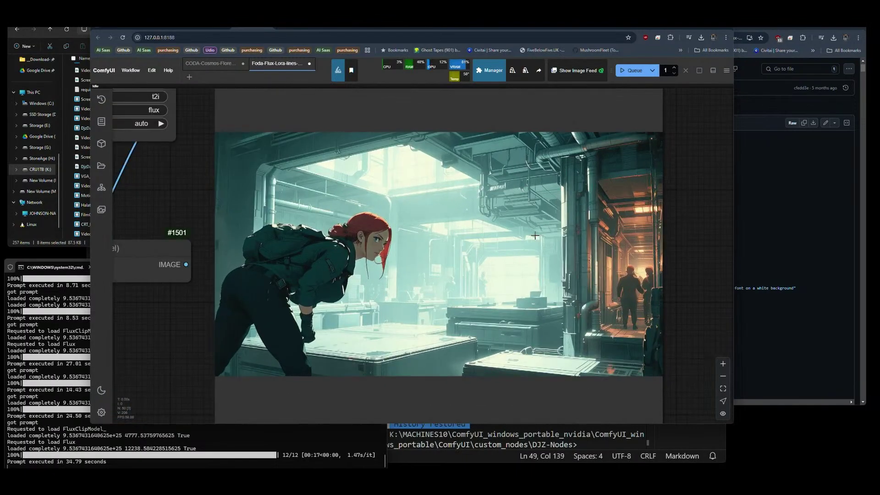
{"action": "scroll", "coordinate": [660, 265], "scroll_direction": "down", "scroll_amount": 10}
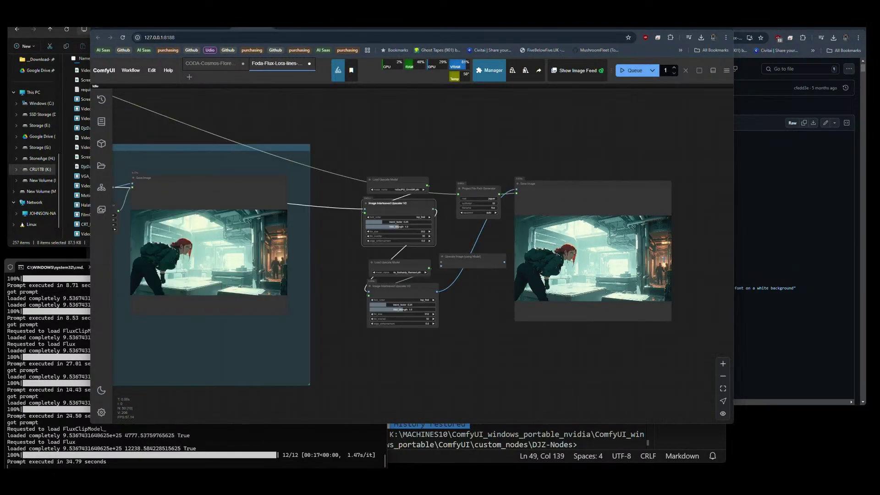
{"action": "left_click_drag", "start_coordinate": [261, 318], "coordinate": [433, 331]}
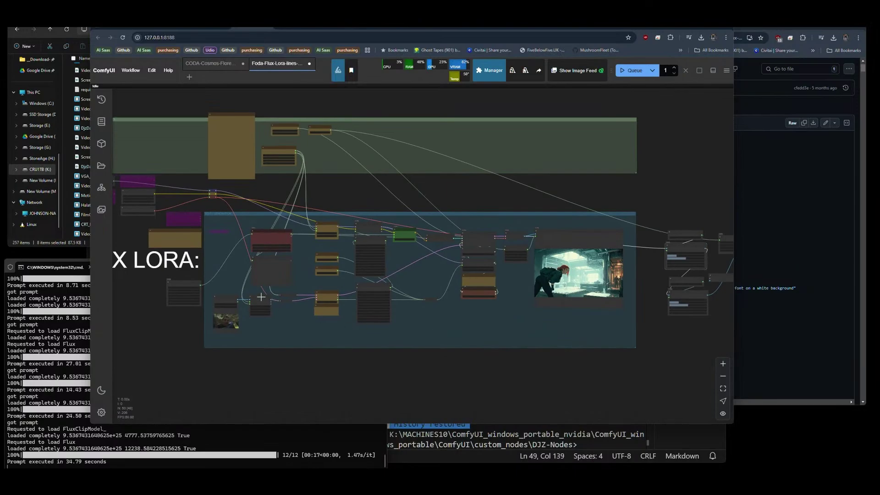
{"action": "scroll", "coordinate": [163, 297], "scroll_direction": "up", "scroll_amount": 5}
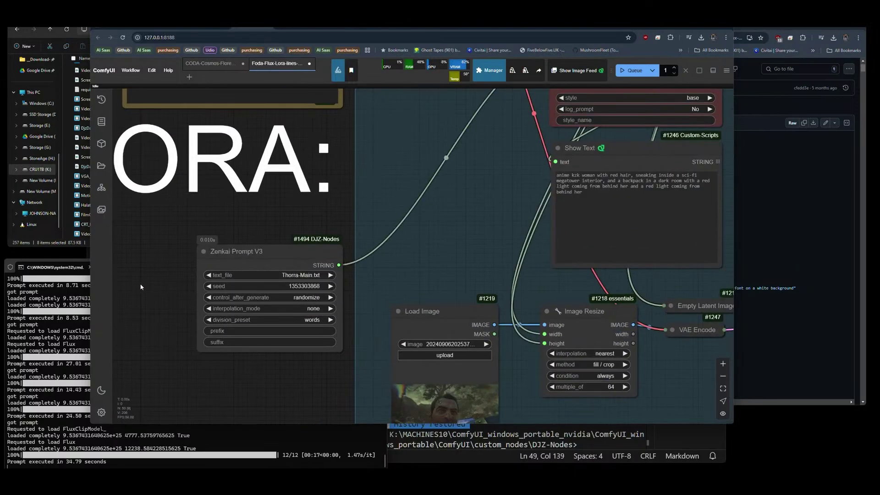
{"action": "scroll", "coordinate": [137, 278], "scroll_direction": "down", "scroll_amount": 5}
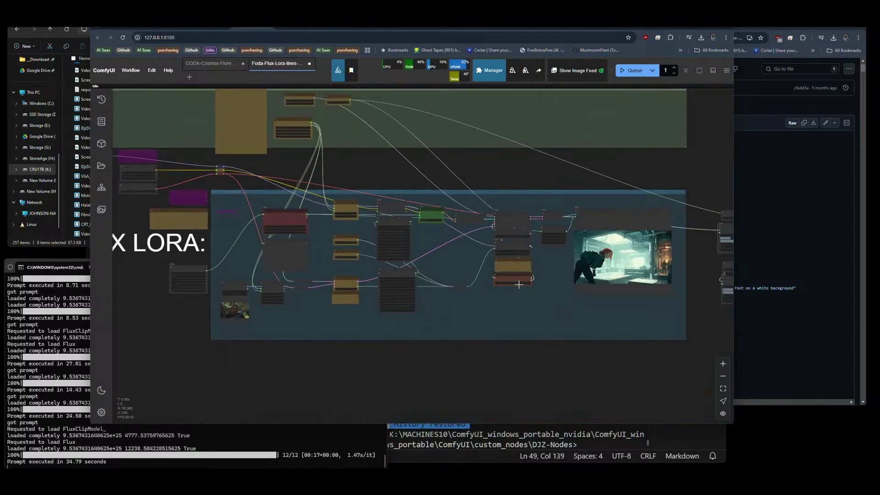
{"action": "left_click_drag", "start_coordinate": [664, 315], "coordinate": [555, 321]}
{"action": "scroll", "coordinate": [369, 187], "scroll_direction": "up", "scroll_amount": 6}
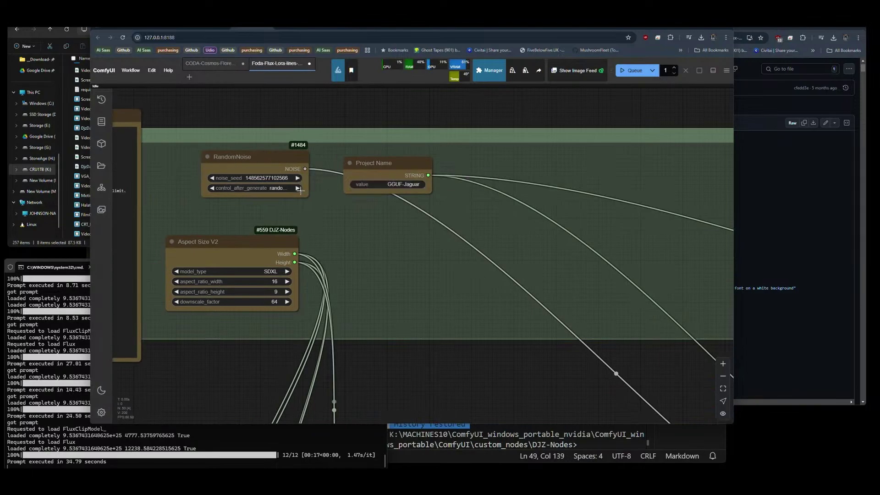
{"action": "scroll", "coordinate": [175, 121], "scroll_direction": "down", "scroll_amount": 6}
{"action": "scroll", "coordinate": [417, 291], "scroll_direction": "up", "scroll_amount": 3}
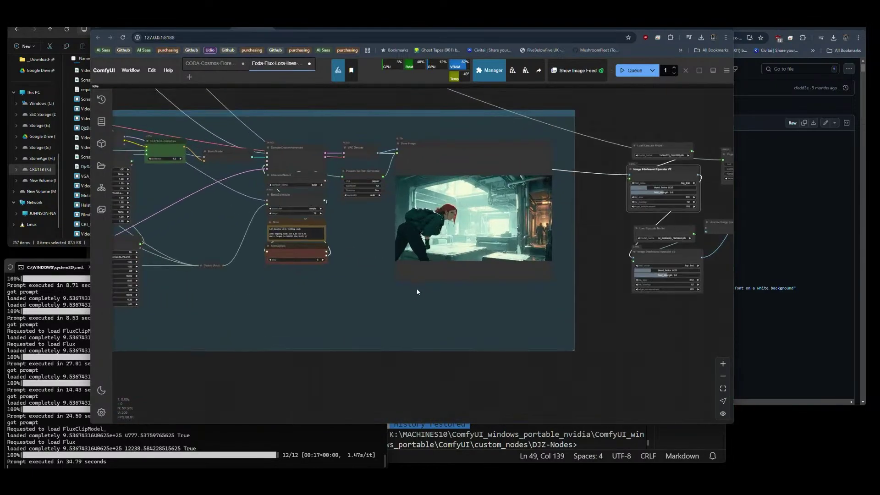
{"action": "left_click_drag", "start_coordinate": [348, 284], "coordinate": [115, 292]}
{"action": "scroll", "coordinate": [365, 196], "scroll_direction": "up", "scroll_amount": 5}
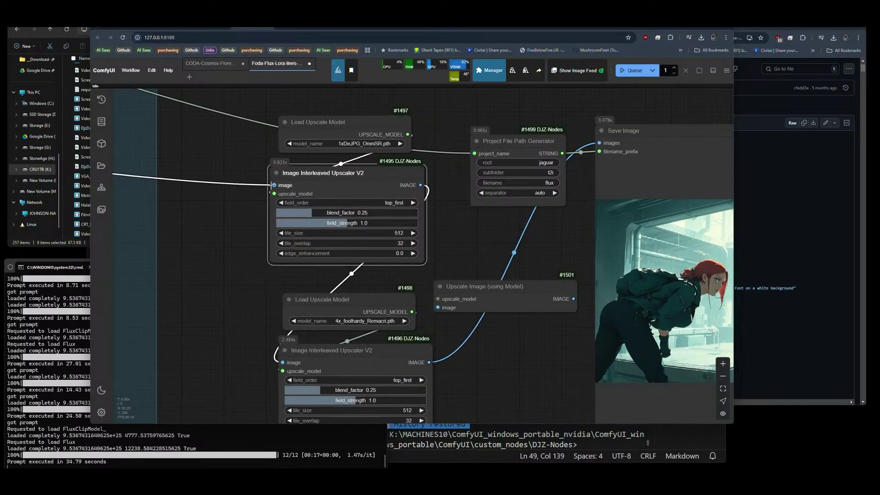
Feed Upscale Image #1501 the image and first upscale model, delete the first Interleaved Upscaler V2, and queue.
{"action": "left_click_drag", "start_coordinate": [274, 185], "coordinate": [438, 307]}
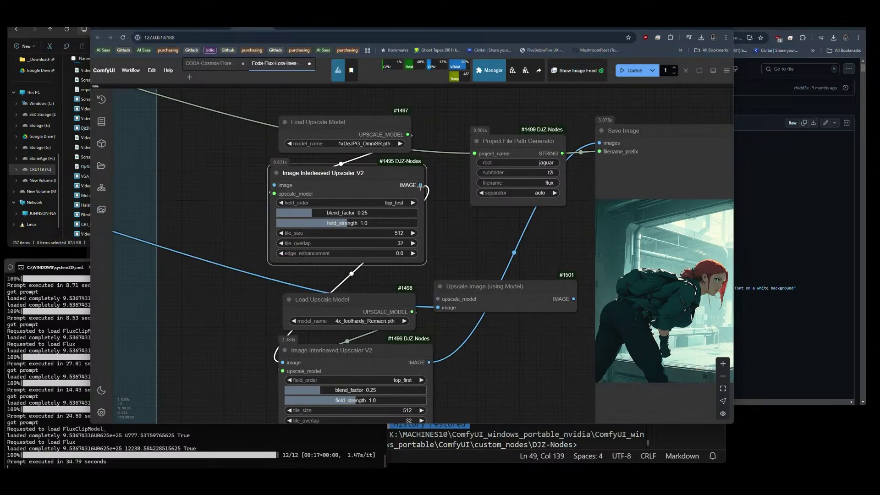
{"action": "left_click_drag", "start_coordinate": [573, 298], "coordinate": [282, 362]}
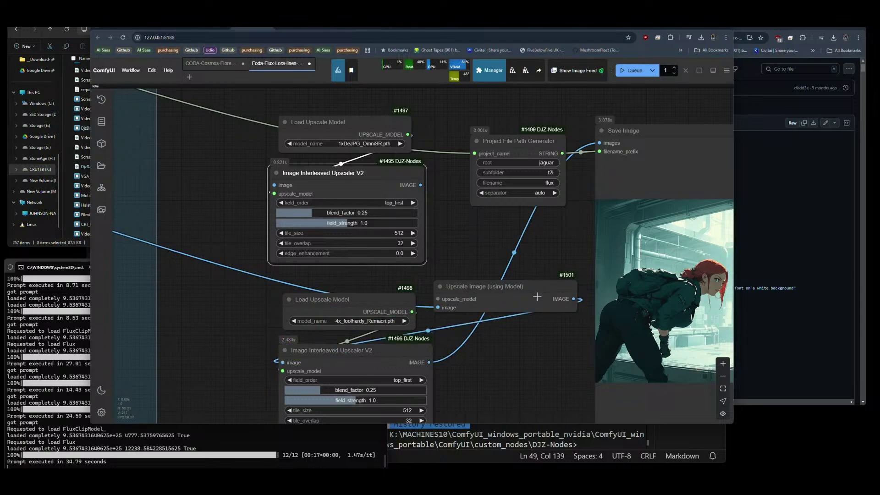
{"action": "left_click", "coordinate": [342, 307]}
{"action": "mouse_move", "coordinate": [343, 304]}
{"action": "left_mouse_down"}
{"action": "mouse_move", "coordinate": [206, 304]}
{"action": "mouse_move", "coordinate": [244, 295]}
{"action": "mouse_move", "coordinate": [328, 301]}
{"action": "left_mouse_up"}
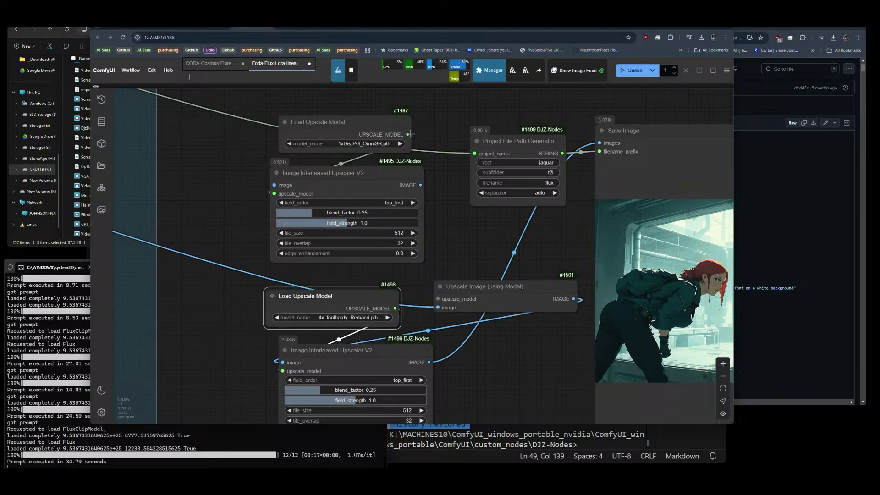
{"action": "left_click_drag", "start_coordinate": [407, 135], "coordinate": [438, 299]}
{"action": "left_click", "coordinate": [371, 190]}
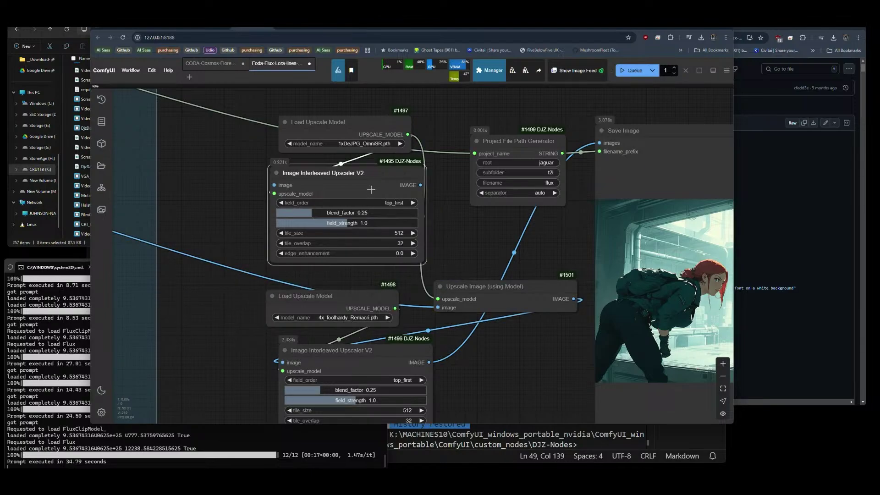
{"action": "key", "text": "Delete"}
{"action": "left_click_drag", "start_coordinate": [487, 287], "coordinate": [324, 172]}
{"action": "left_click", "coordinate": [631, 70]}
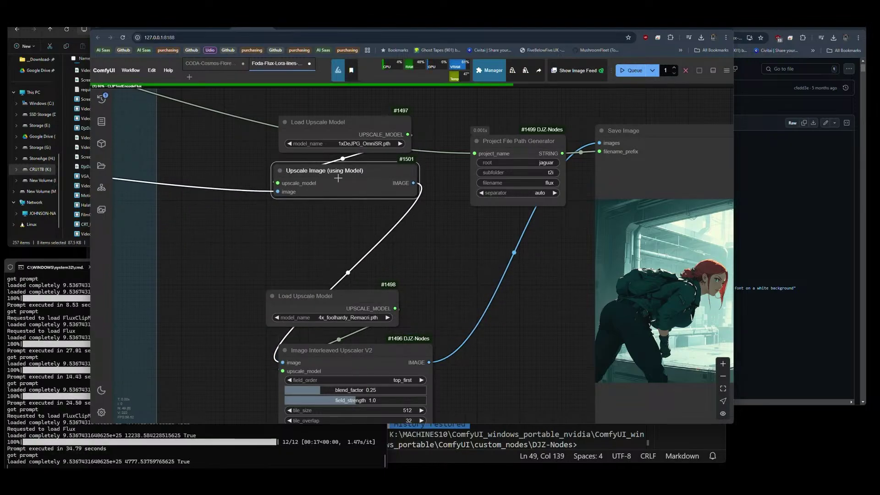
Chain a duplicated #1502 after #1501 into Save Image and delete the remaining Interleaved Upscaler V2.
{"action": "left_click_drag", "start_coordinate": [316, 294], "coordinate": [339, 242]}
{"action": "left_click_drag", "start_coordinate": [341, 185], "coordinate": [348, 312], "text": "alt"}
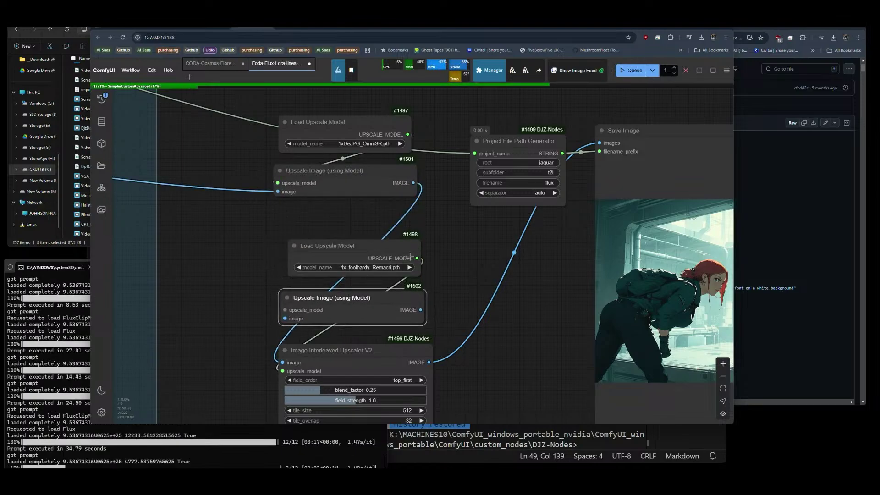
{"action": "left_click_drag", "start_coordinate": [417, 258], "coordinate": [309, 306]}
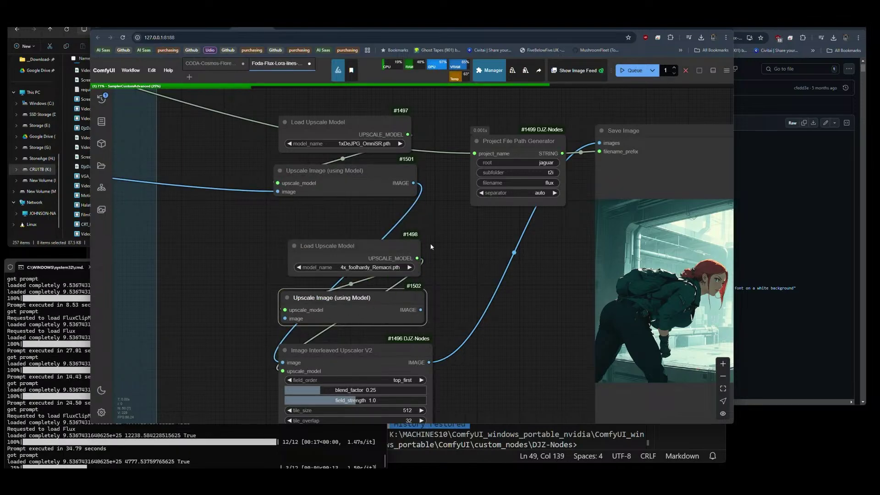
{"action": "left_click_drag", "start_coordinate": [413, 183], "coordinate": [294, 317]}
{"action": "left_click_drag", "start_coordinate": [458, 302], "coordinate": [503, 150]}
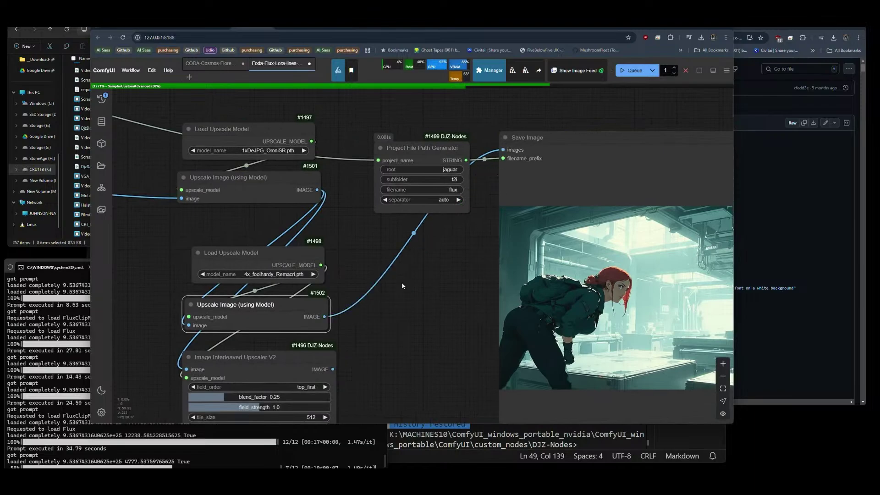
{"action": "left_click_drag", "start_coordinate": [357, 348], "coordinate": [417, 249]}
{"action": "left_click", "coordinate": [321, 258]}
{"action": "key", "text": "Delete"}
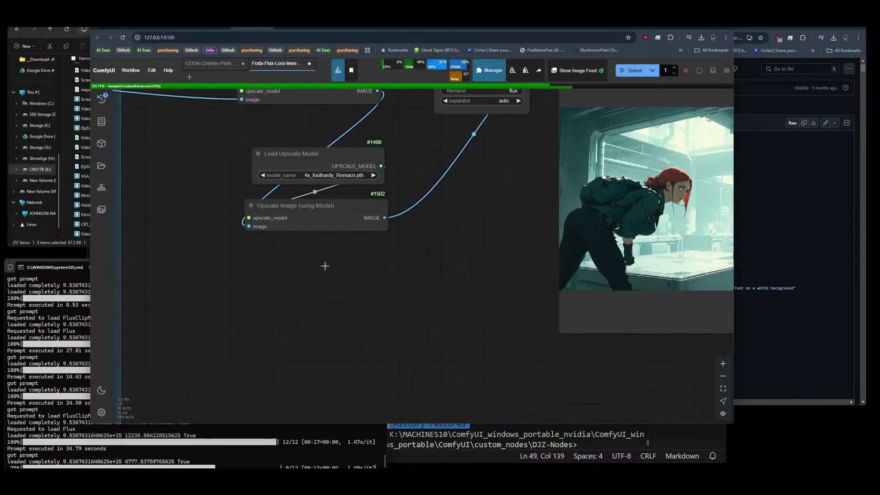
Tidy the upscale chain layout and check the run's progress in the console.
{"action": "left_click_drag", "start_coordinate": [319, 273], "coordinate": [373, 342]}
{"action": "left_click_drag", "start_coordinate": [376, 231], "coordinate": [369, 235]}
{"action": "left_click_drag", "start_coordinate": [364, 273], "coordinate": [361, 272]}
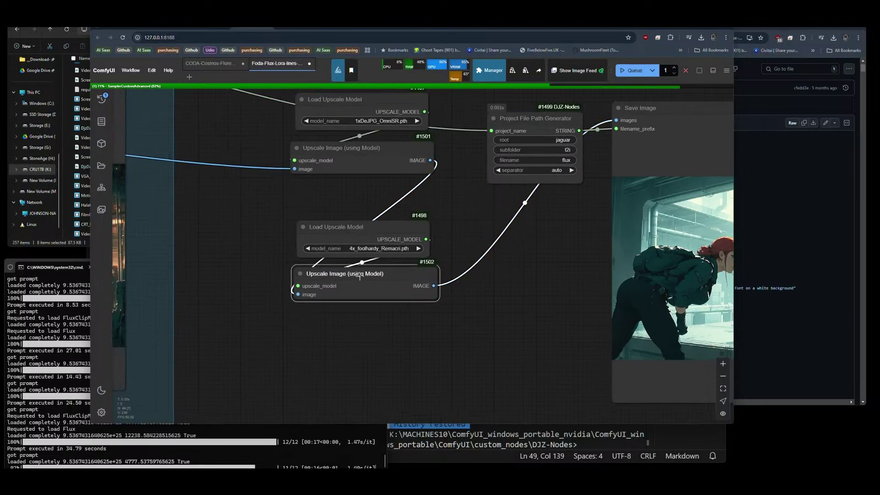
{"action": "left_click", "coordinate": [384, 359]}
{"action": "key", "text": "alt+Tab"}
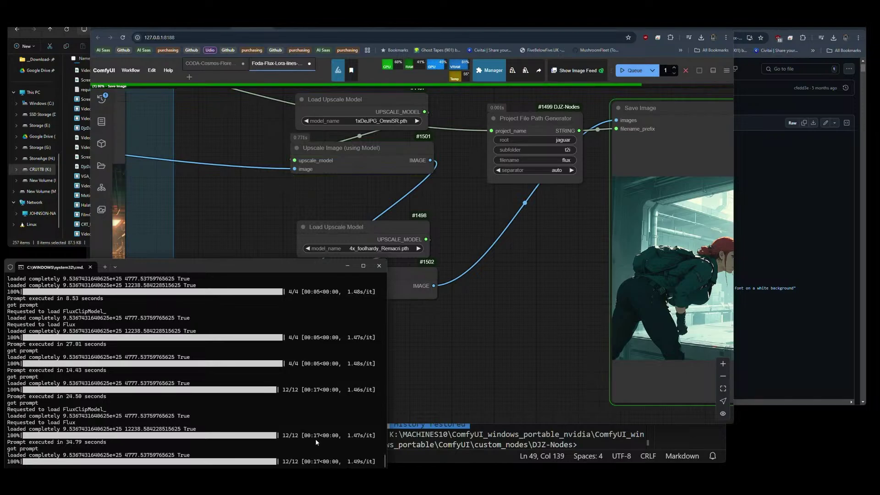
{"action": "left_click", "coordinate": [430, 341]}
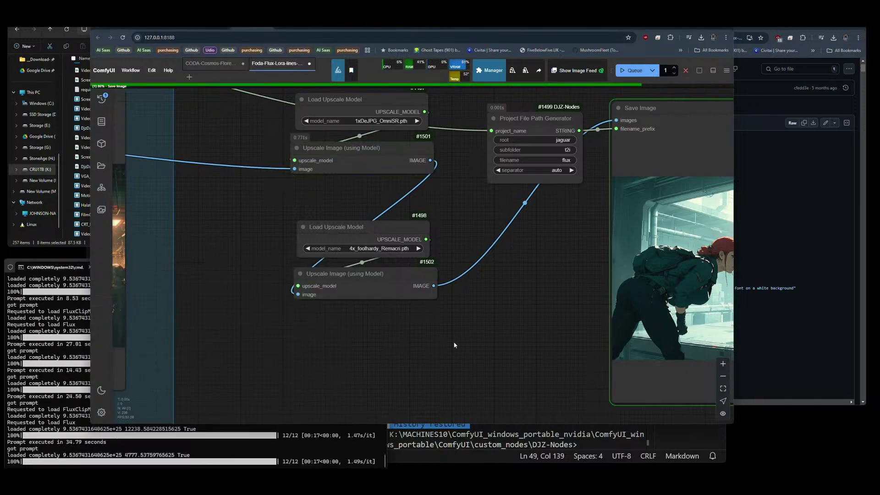
{"action": "left_click_drag", "start_coordinate": [430, 341], "coordinate": [300, 358]}
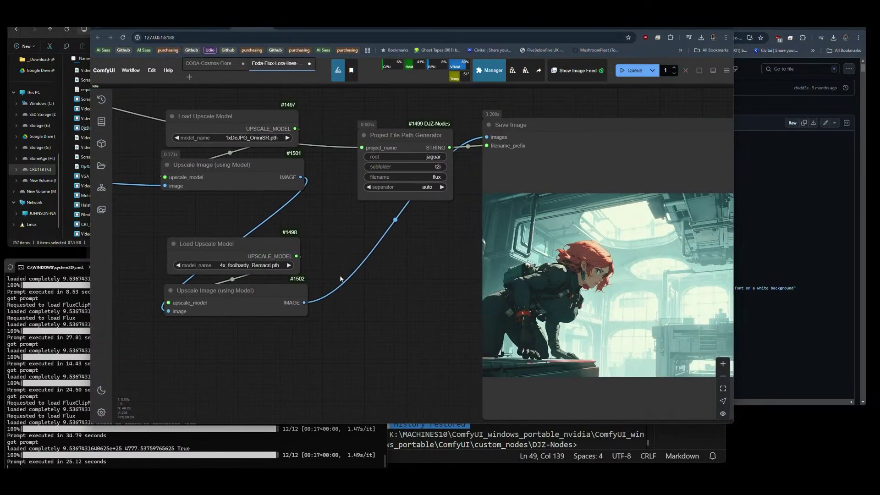
{"action": "scroll", "coordinate": [380, 289], "scroll_direction": "right", "scroll_amount": 3}
{"action": "scroll", "coordinate": [371, 287], "scroll_direction": "up", "scroll_amount": 5}
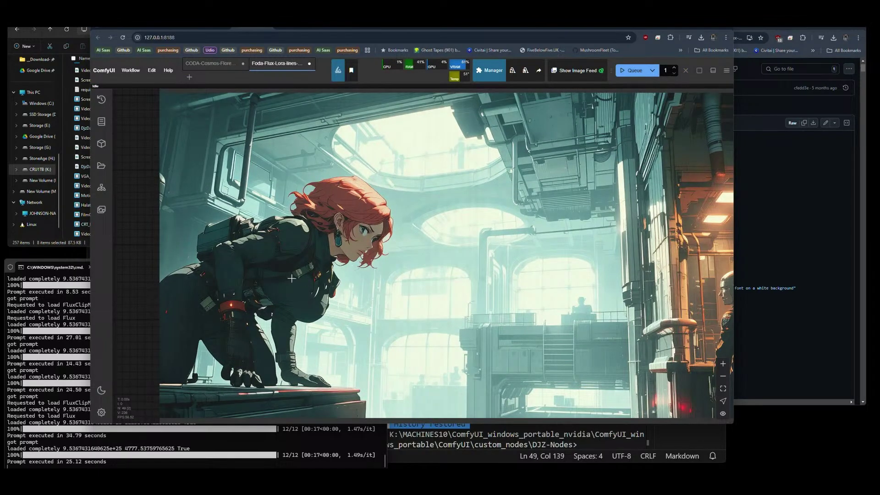
{"action": "scroll", "coordinate": [340, 274], "scroll_direction": "down", "scroll_amount": 3}
{"action": "scroll", "coordinate": [440, 280], "scroll_direction": "up", "scroll_amount": 6}
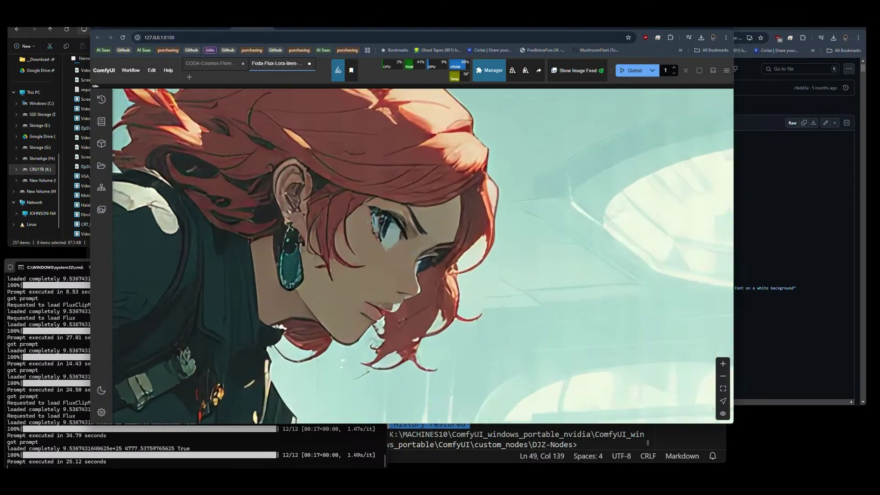
{"action": "scroll", "coordinate": [423, 279], "scroll_direction": "down", "scroll_amount": 5}
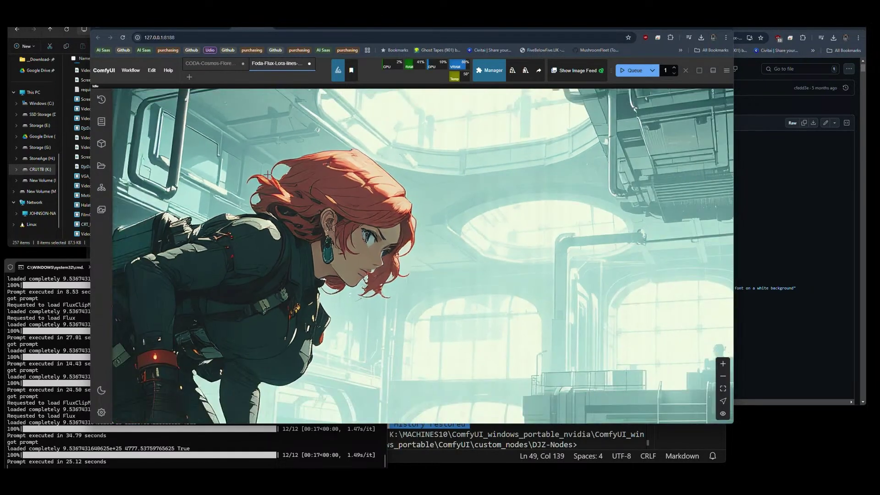
{"action": "scroll", "coordinate": [573, 245], "scroll_direction": "down", "scroll_amount": 6}
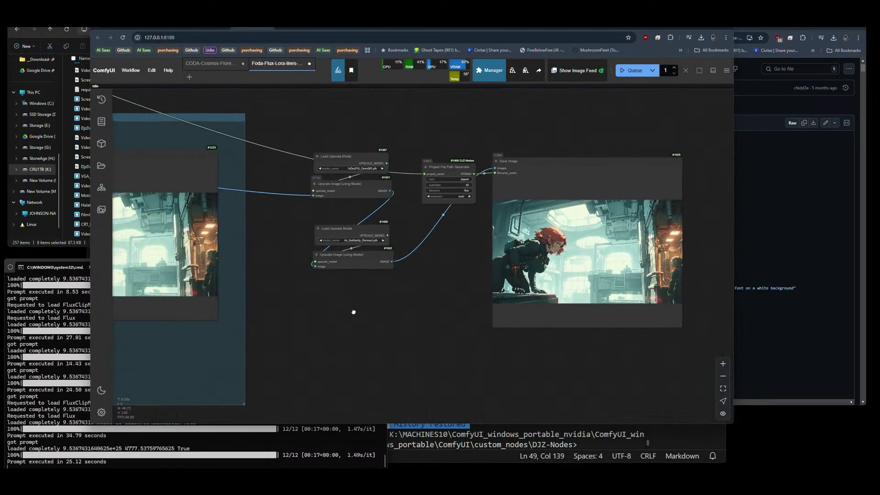
{"action": "left_click_drag", "start_coordinate": [385, 313], "coordinate": [761, 311]}
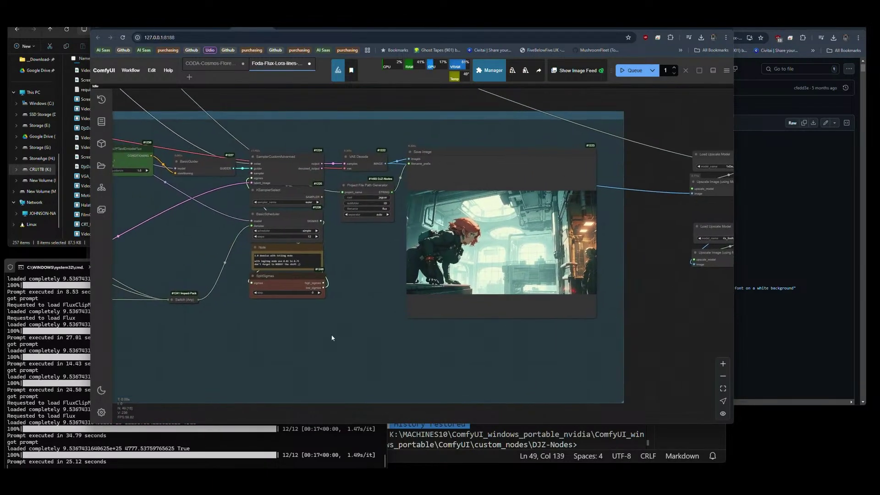
{"action": "left_click_drag", "start_coordinate": [332, 338], "coordinate": [500, 357]}
{"action": "left_click_drag", "start_coordinate": [321, 275], "coordinate": [440, 282]}
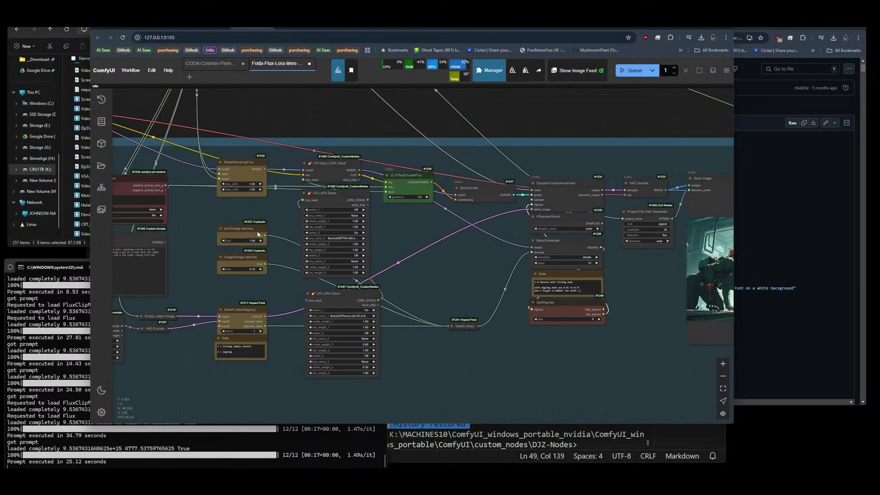
{"action": "left_click_drag", "start_coordinate": [192, 225], "coordinate": [145, 198]}
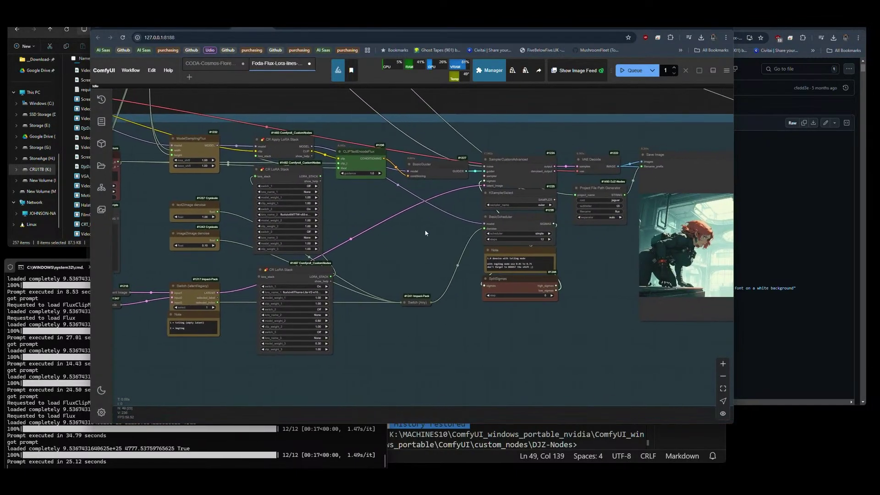
{"action": "scroll", "coordinate": [428, 234], "scroll_direction": "up", "scroll_amount": 5}
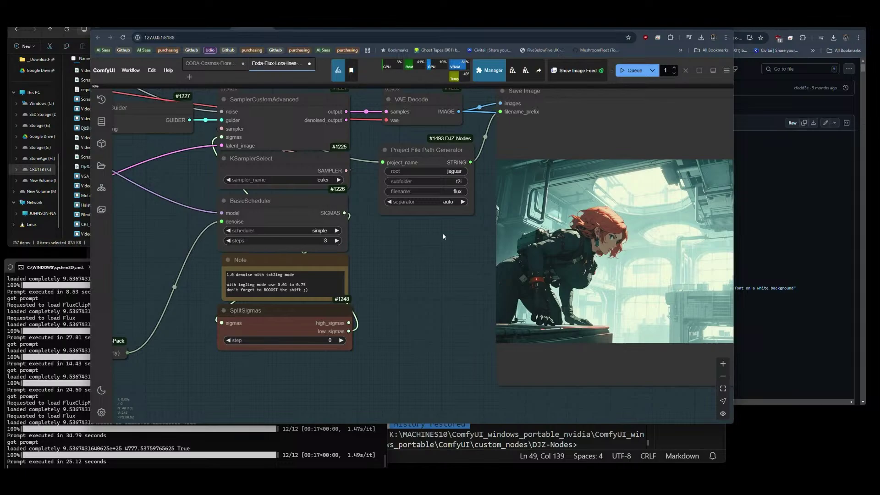
{"action": "left_click_drag", "start_coordinate": [443, 236], "coordinate": [273, 280]}
{"action": "left_click", "coordinate": [639, 72]}
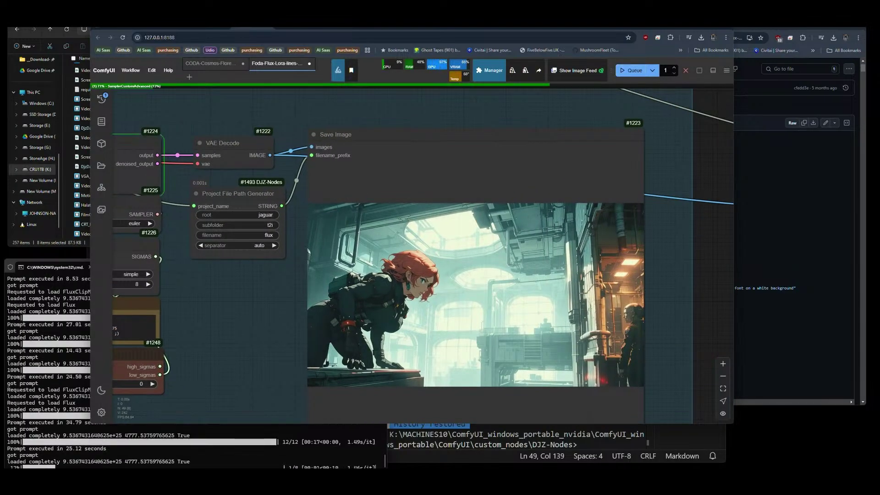
{"action": "scroll", "coordinate": [530, 306], "scroll_direction": "up", "scroll_amount": 3}
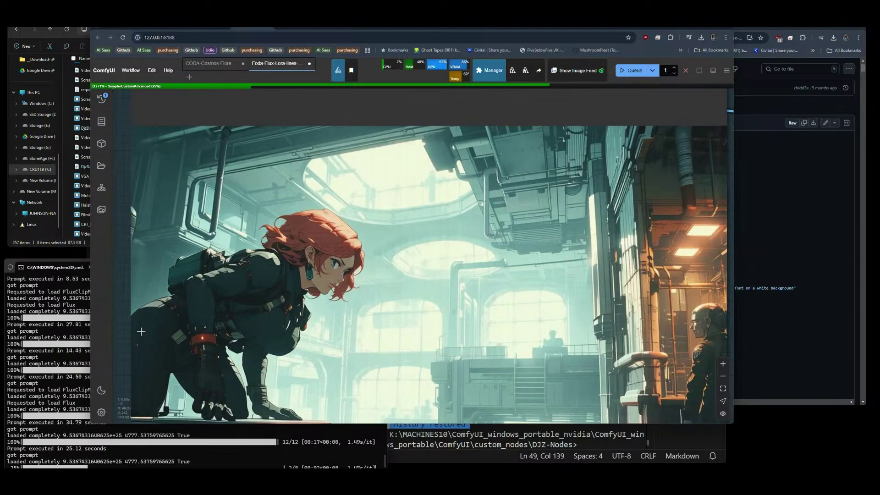
{"action": "left_click_drag", "start_coordinate": [118, 333], "coordinate": [118, 315]}
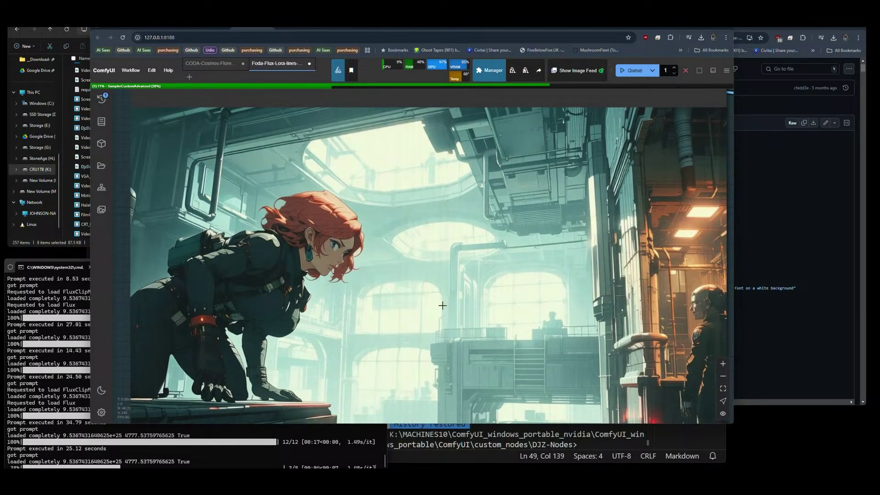
{"action": "scroll", "coordinate": [442, 305], "scroll_direction": "down", "scroll_amount": 3}
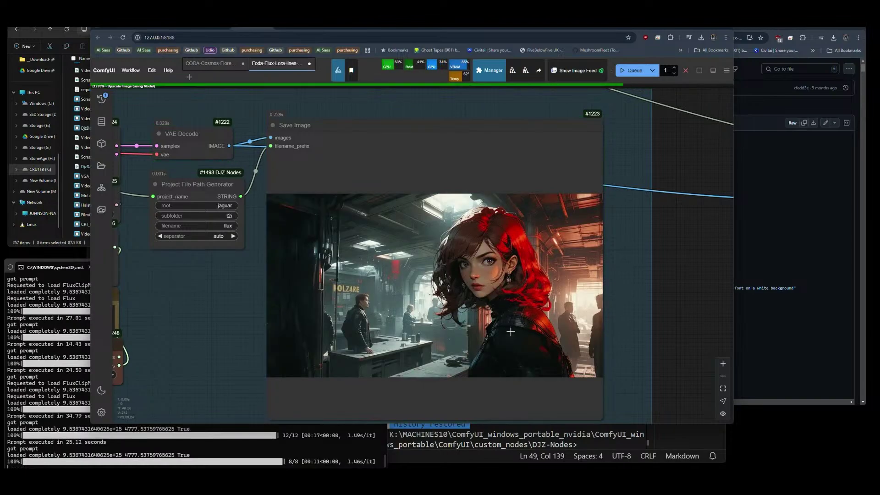
{"action": "scroll", "coordinate": [510, 332], "scroll_direction": "up", "scroll_amount": 4}
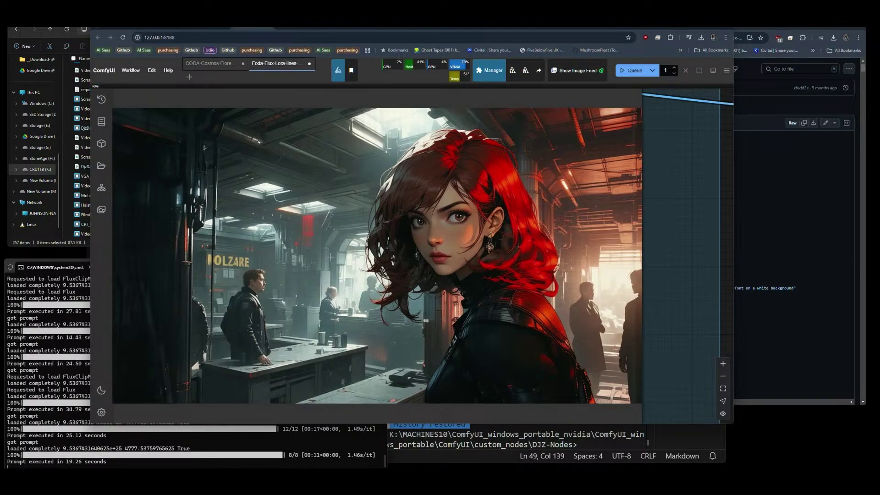
{"action": "scroll", "coordinate": [550, 264], "scroll_direction": "up", "scroll_amount": 4}
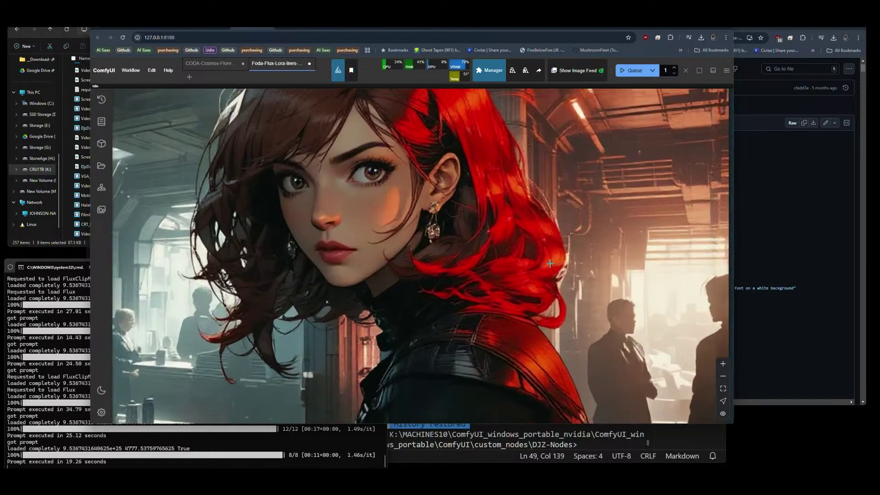
{"action": "scroll", "coordinate": [530, 250], "scroll_direction": "up", "scroll_amount": 5}
{"action": "scroll", "coordinate": [545, 298], "scroll_direction": "down", "scroll_amount": 4}
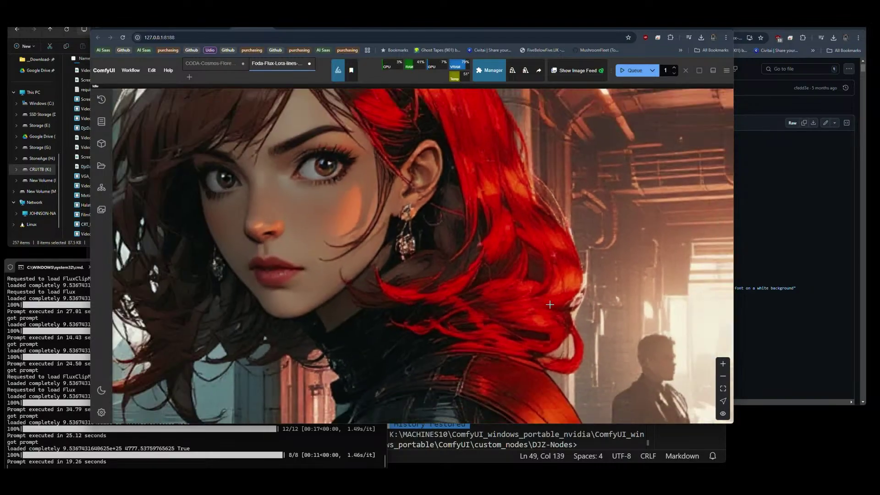
{"action": "scroll", "coordinate": [554, 207], "scroll_direction": "down", "scroll_amount": 3}
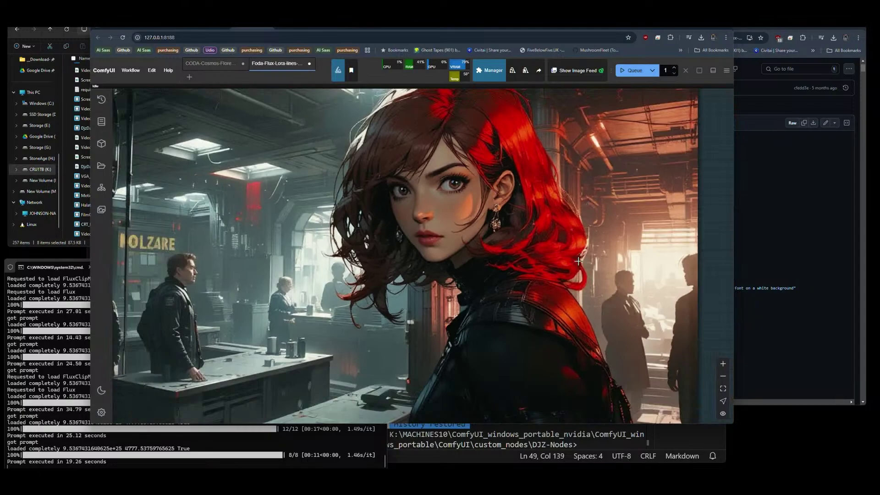
{"action": "scroll", "coordinate": [550, 275], "scroll_direction": "down", "scroll_amount": 3}
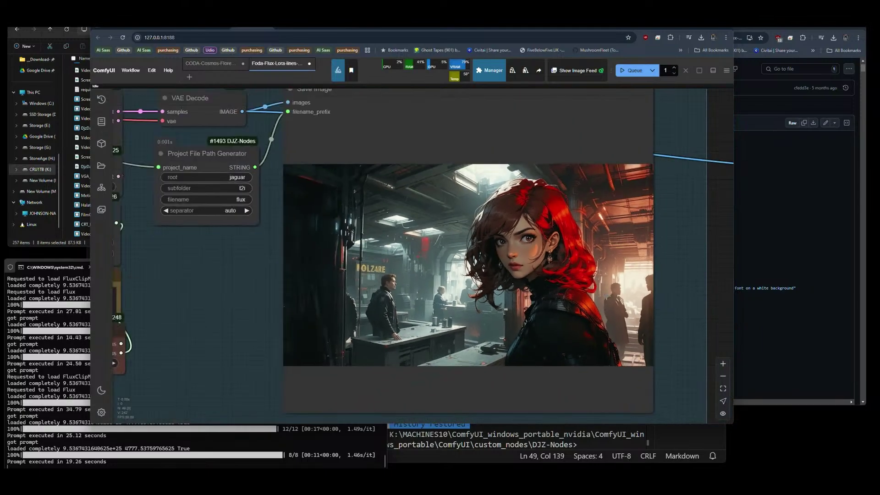
{"action": "scroll", "coordinate": [550, 298], "scroll_direction": "down", "scroll_amount": 2}
{"action": "left_click_drag", "start_coordinate": [245, 261], "coordinate": [712, 286]}
{"action": "left_click_drag", "start_coordinate": [286, 353], "coordinate": [629, 277]}
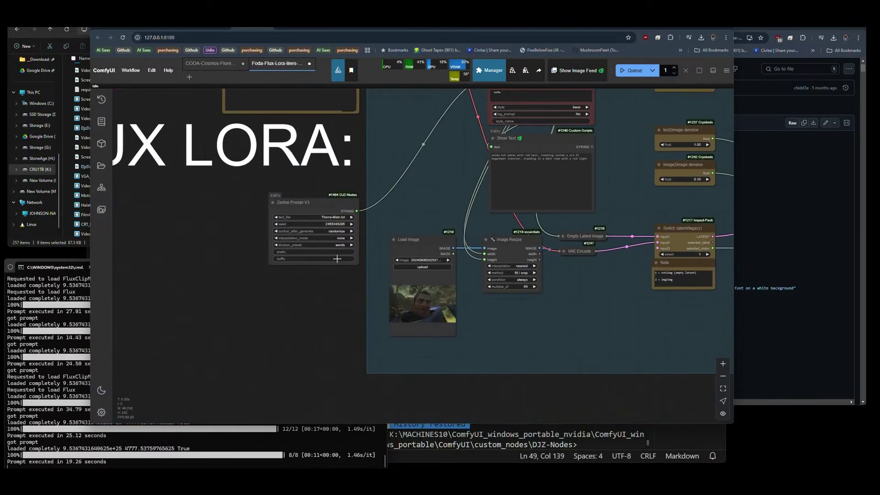
Set Zenkai Prompt V3 to lines interpolation with the thirds division preset and queue a run.
{"action": "scroll", "coordinate": [338, 259], "scroll_direction": "up", "scroll_amount": 14}
{"action": "left_click", "coordinate": [380, 239]}
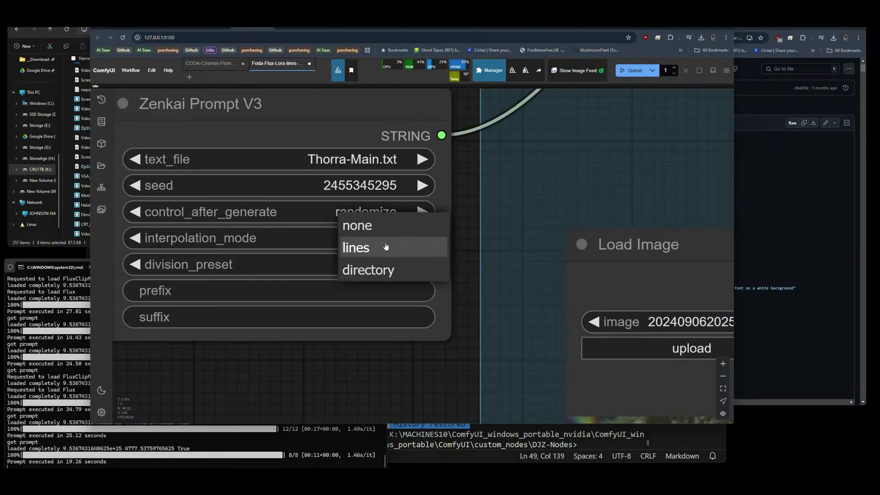
{"action": "left_click", "coordinate": [370, 249]}
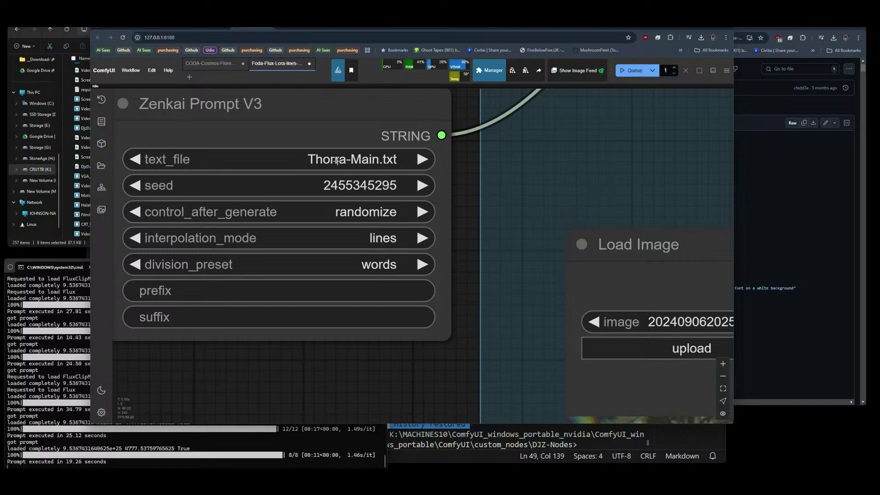
{"action": "left_click", "coordinate": [384, 255]}
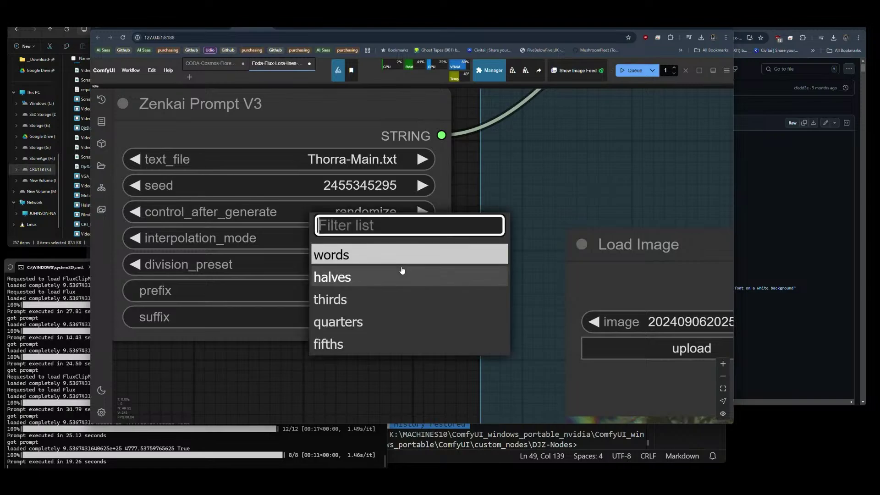
{"action": "left_click", "coordinate": [341, 298]}
{"action": "scroll", "coordinate": [183, 302], "scroll_direction": "down", "scroll_amount": 10}
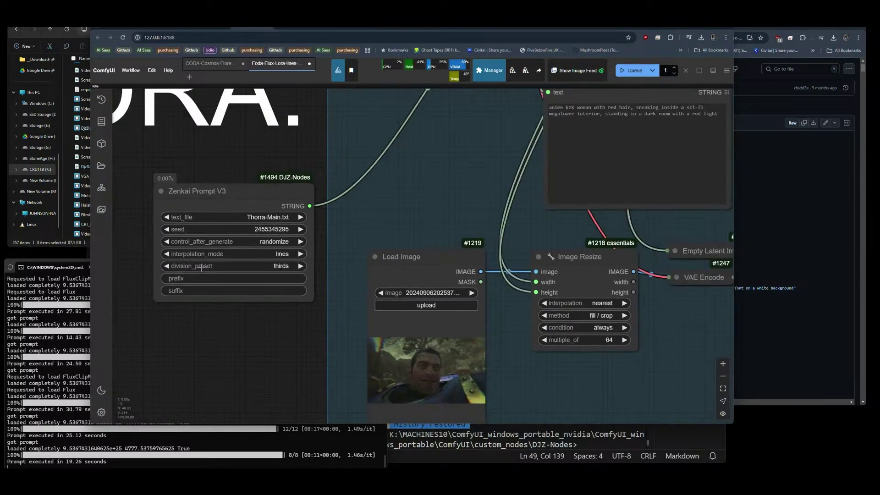
{"action": "left_click_drag", "start_coordinate": [539, 311], "coordinate": [407, 319]}
{"action": "left_click", "coordinate": [635, 71]}
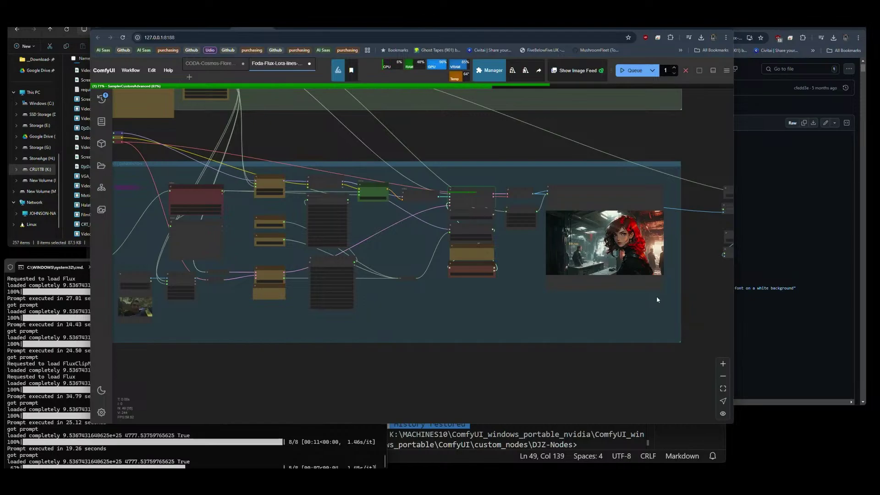
Zoom into Save Image #1500 showing the headset-wearing woman with a rifle.
{"action": "scroll", "coordinate": [656, 300], "scroll_direction": "down", "scroll_amount": 3}
{"action": "left_click_drag", "start_coordinate": [214, 201], "coordinate": [326, 243]}
{"action": "scroll", "coordinate": [236, 194], "scroll_direction": "up", "scroll_amount": 3}
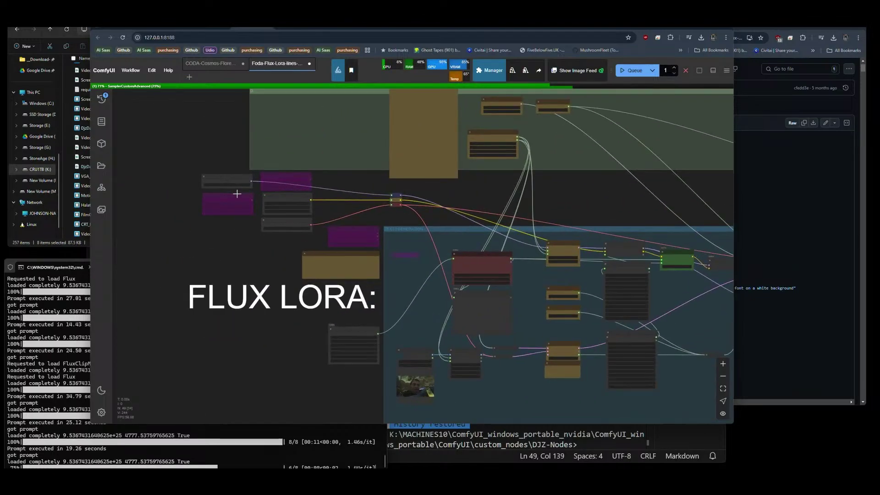
{"action": "scroll", "coordinate": [236, 193], "scroll_direction": "up", "scroll_amount": 5}
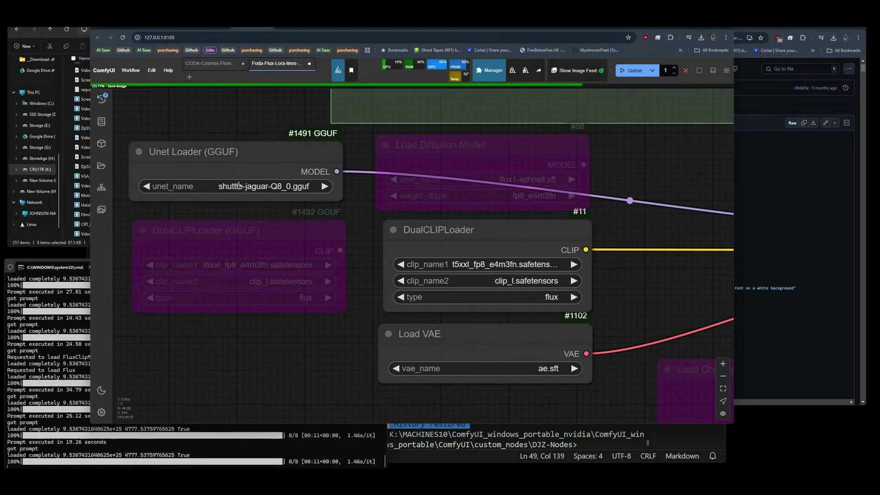
{"action": "scroll", "coordinate": [205, 175], "scroll_direction": "down", "scroll_amount": 5}
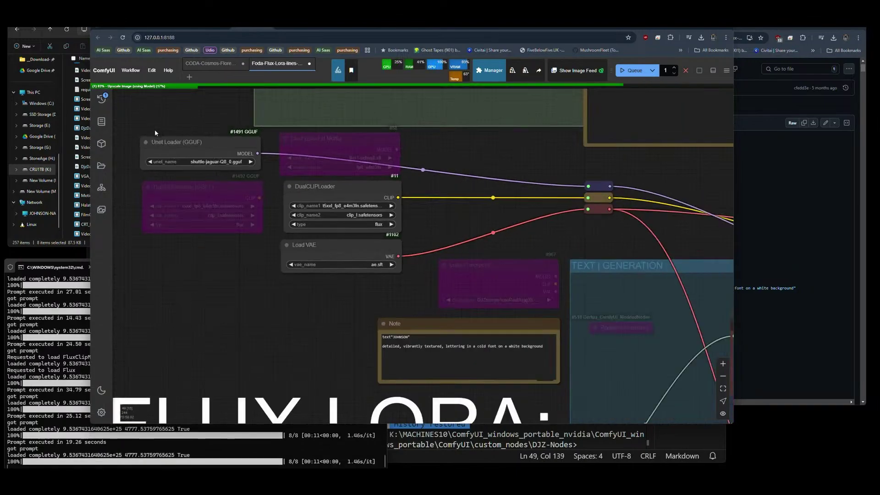
{"action": "left_click_drag", "start_coordinate": [547, 274], "coordinate": [414, 275]}
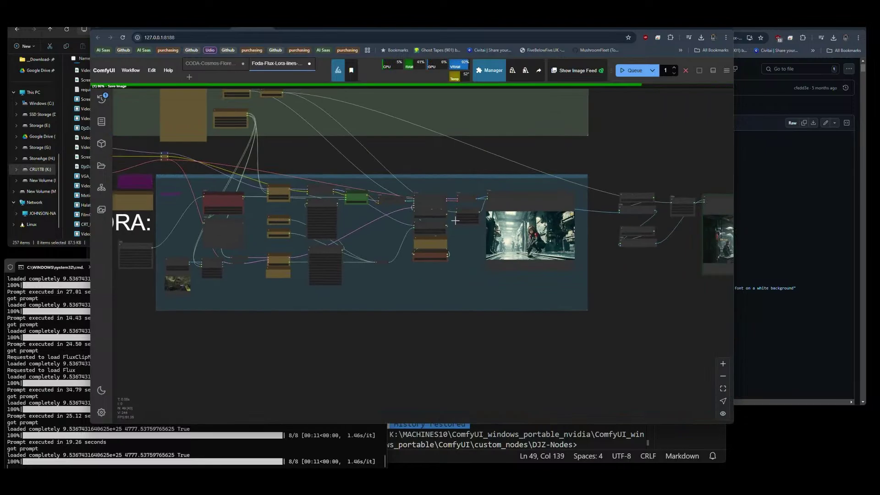
{"action": "scroll", "coordinate": [455, 220], "scroll_direction": "up", "scroll_amount": 5}
{"action": "scroll", "coordinate": [541, 265], "scroll_direction": "up", "scroll_amount": 2}
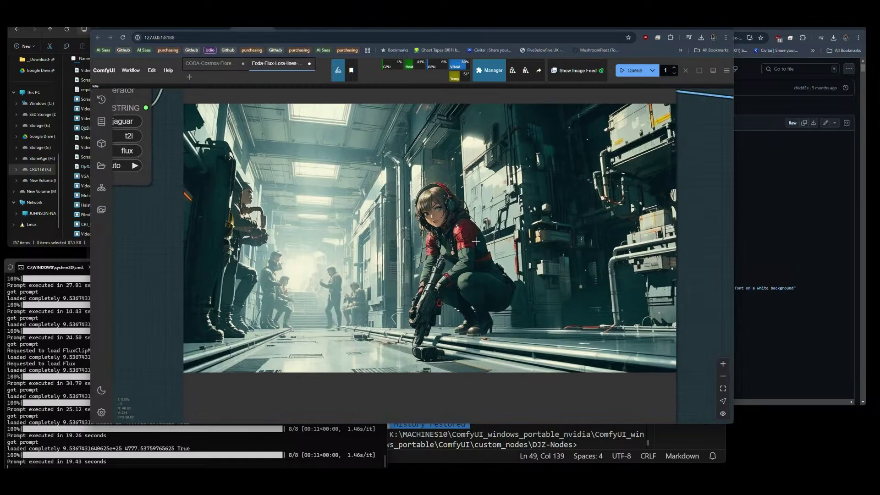
{"action": "scroll", "coordinate": [447, 220], "scroll_direction": "up", "scroll_amount": 4}
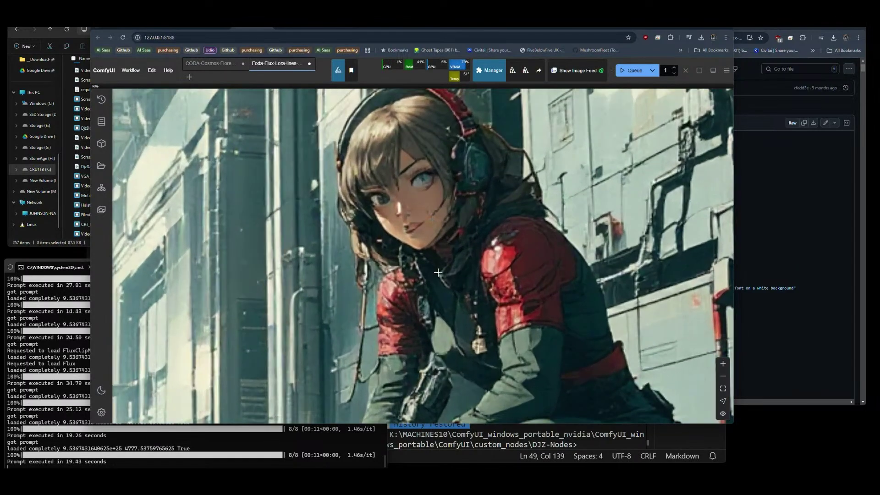
{"action": "scroll", "coordinate": [438, 273], "scroll_direction": "down", "scroll_amount": 10}
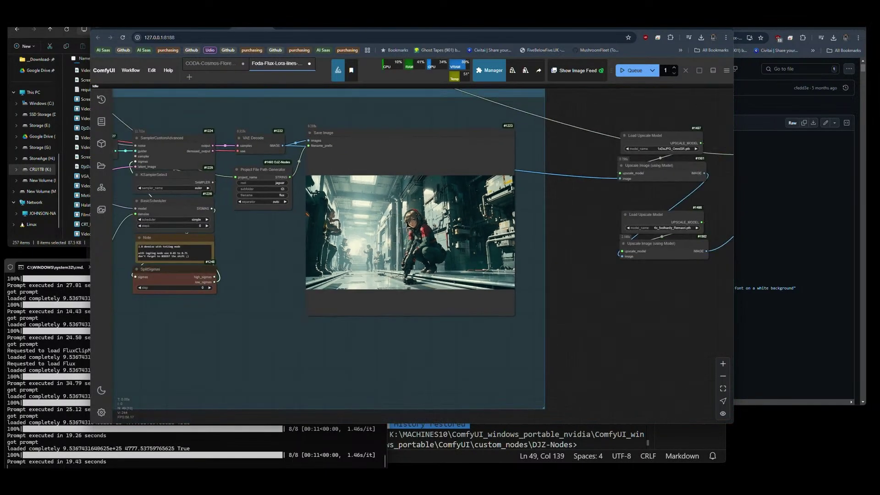
{"action": "left_click_drag", "start_coordinate": [583, 244], "coordinate": [213, 274]}
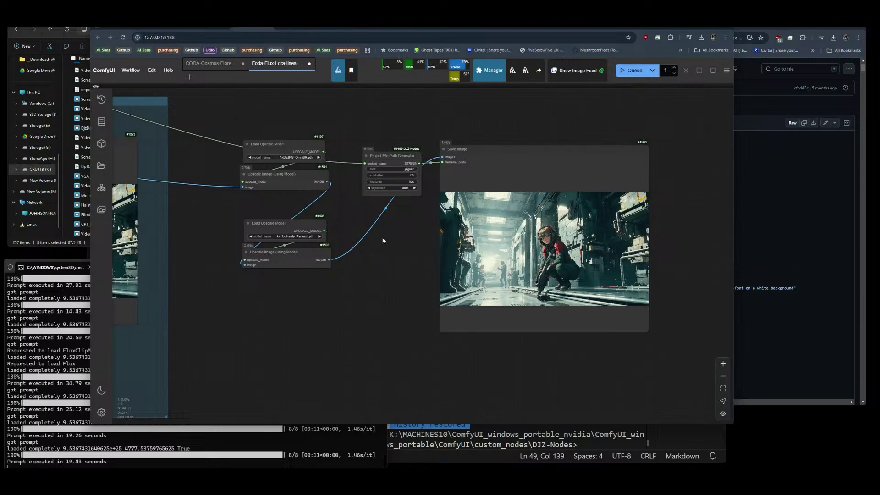
{"action": "scroll", "coordinate": [383, 240], "scroll_direction": "up", "scroll_amount": 10}
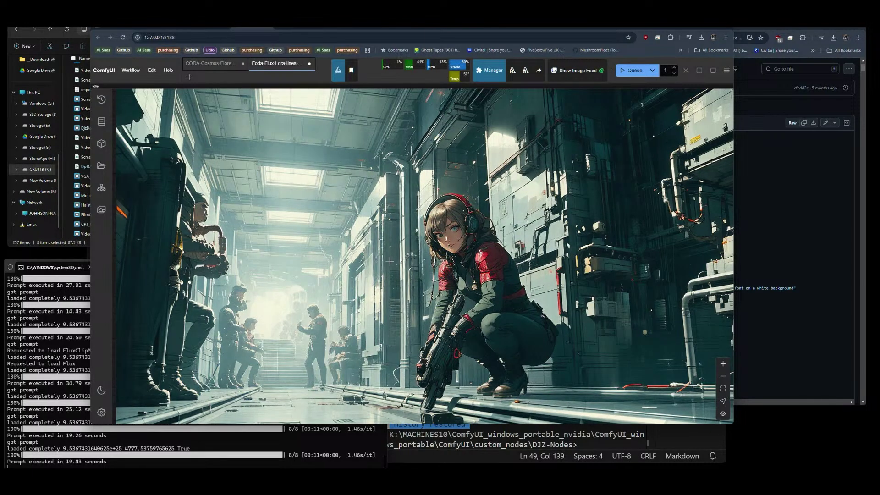
{"action": "scroll", "coordinate": [460, 369], "scroll_direction": "up", "scroll_amount": 8}
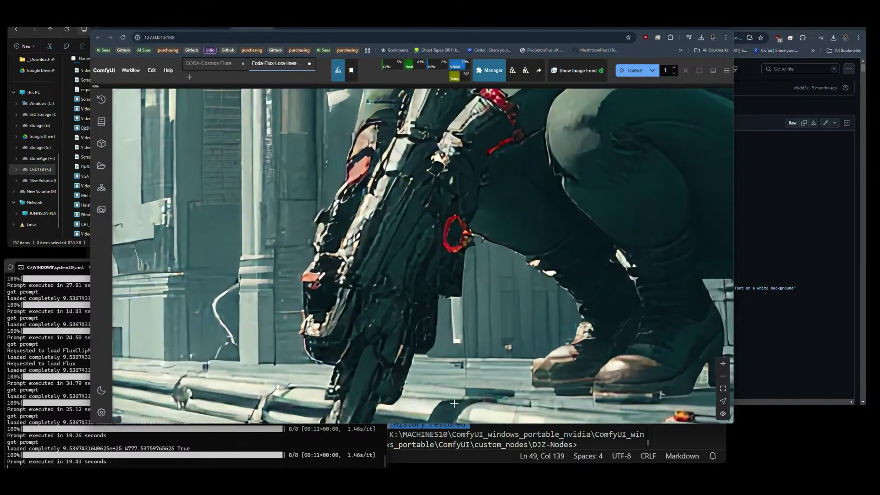
{"action": "scroll", "coordinate": [417, 362], "scroll_direction": "down", "scroll_amount": 8}
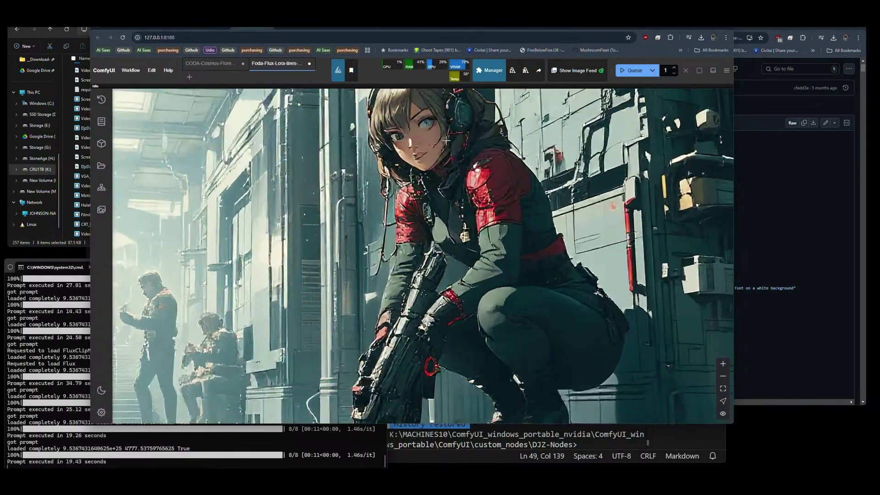
{"action": "scroll", "coordinate": [447, 141], "scroll_direction": "down", "scroll_amount": 10}
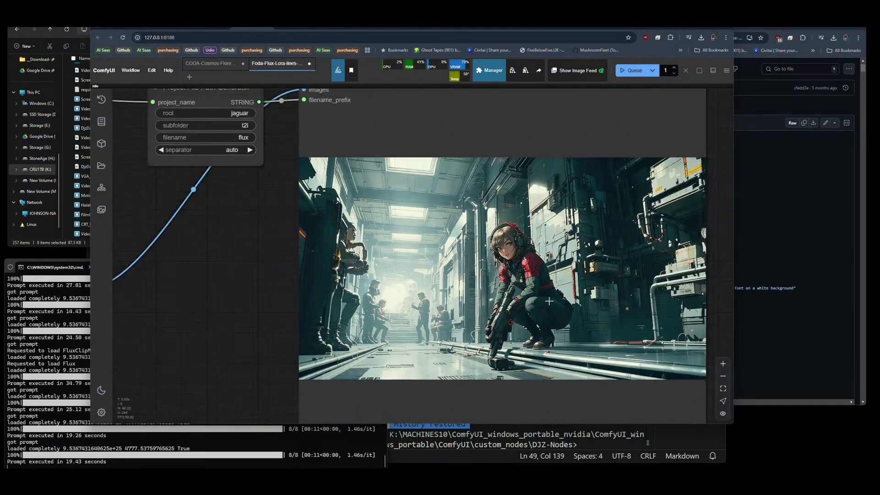
{"action": "scroll", "coordinate": [549, 301], "scroll_direction": "down", "scroll_amount": 6}
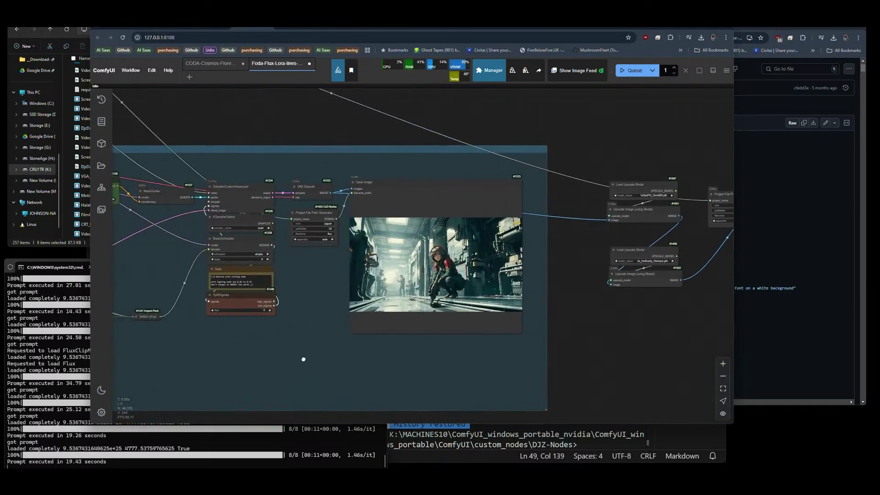
{"action": "scroll", "coordinate": [303, 358], "scroll_direction": "down", "scroll_amount": 5}
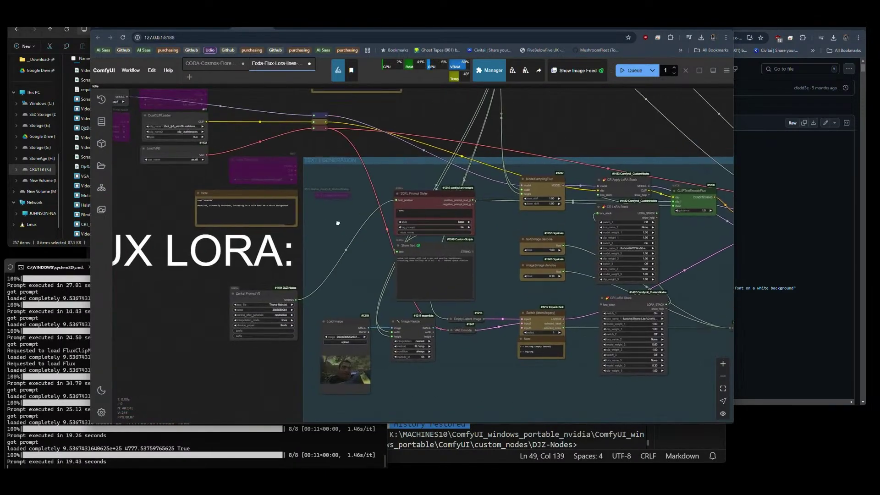
{"action": "scroll", "coordinate": [338, 223], "scroll_direction": "down", "scroll_amount": 3}
{"action": "scroll", "coordinate": [256, 192], "scroll_direction": "up", "scroll_amount": 6}
Load flux1-schnell-Q2_K.gguf in the GGUF Unet Loader, queue a run, and switch to File Explorer.
{"action": "left_click", "coordinate": [272, 198]}
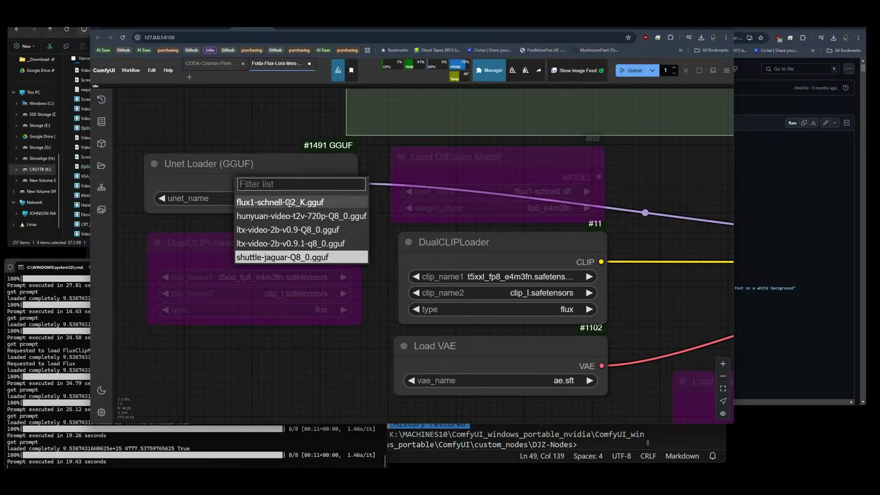
{"action": "left_click", "coordinate": [288, 206]}
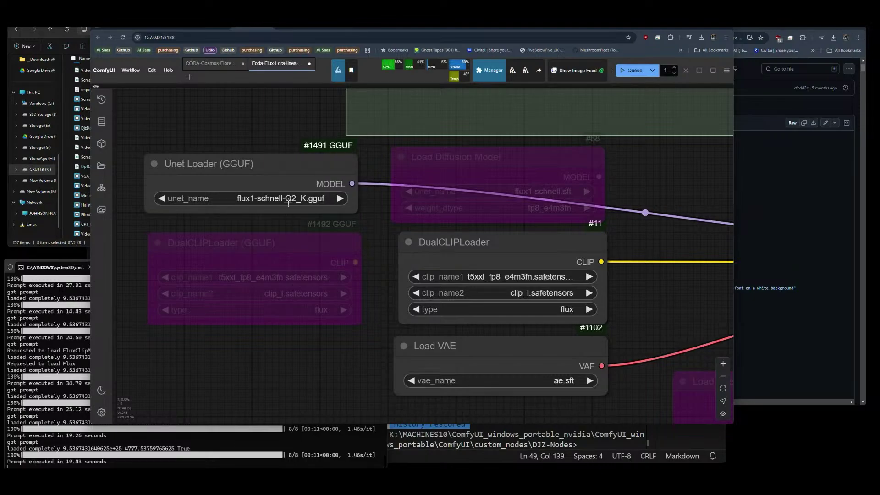
{"action": "left_click", "coordinate": [631, 70]}
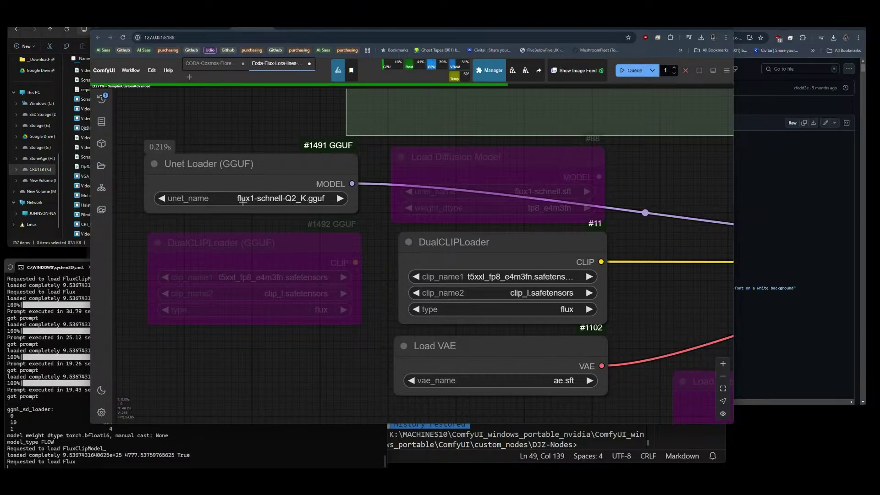
{"action": "left_click", "coordinate": [67, 244]}
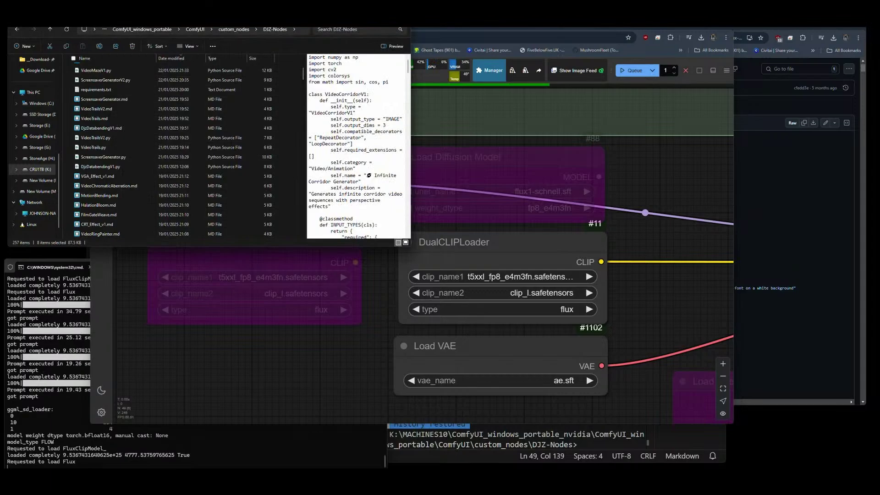
Browse to ComfyUI\models\diffusion_models and select flux1-schnell-Q2_K.gguf, a 3.73 GB file.
{"action": "left_click", "coordinate": [198, 30]}
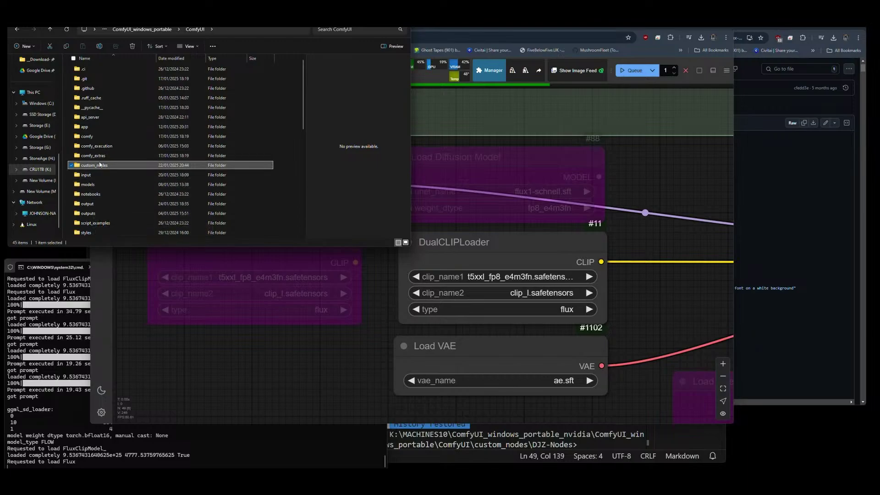
{"action": "double_click", "coordinate": [88, 184]}
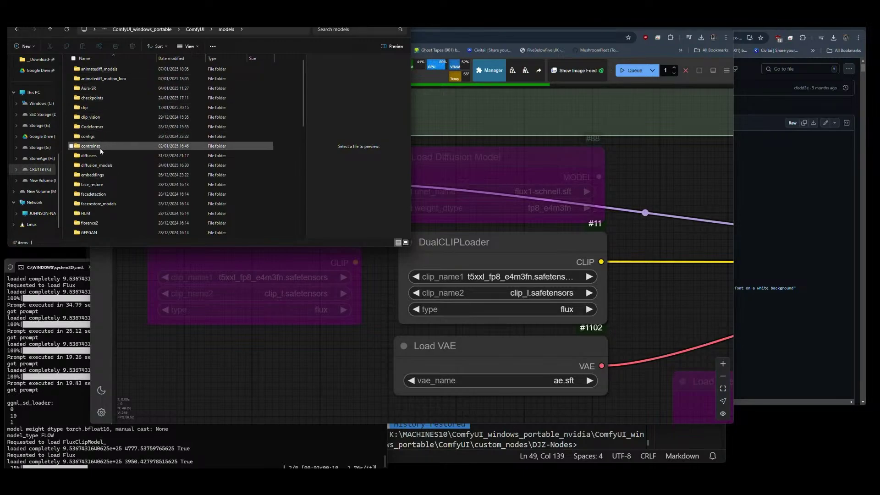
{"action": "double_click", "coordinate": [101, 166]}
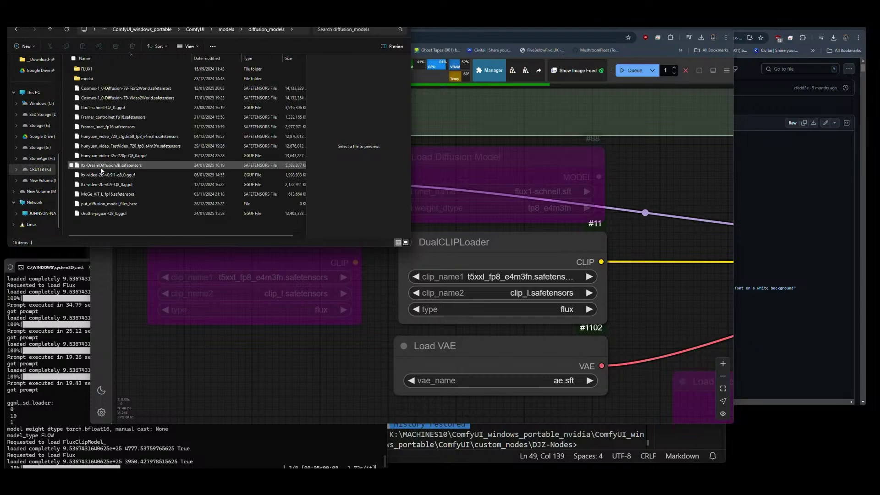
{"action": "left_click", "coordinate": [119, 108]}
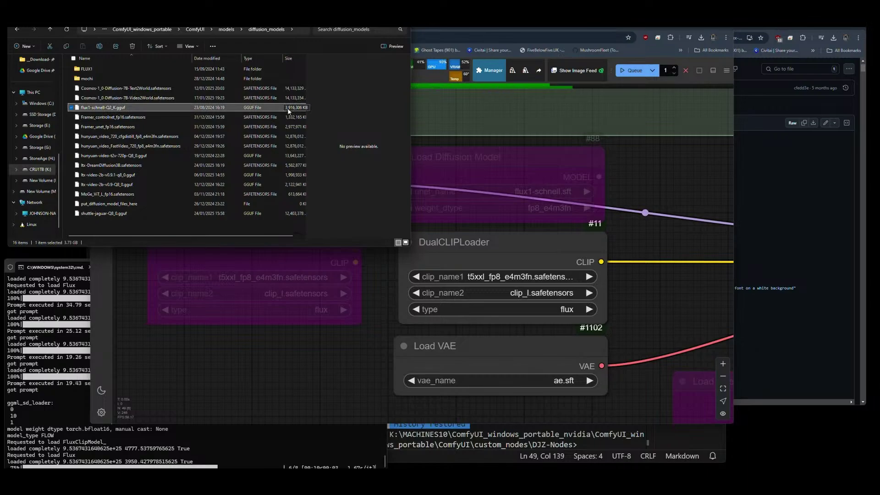
{"action": "left_click", "coordinate": [133, 252]}
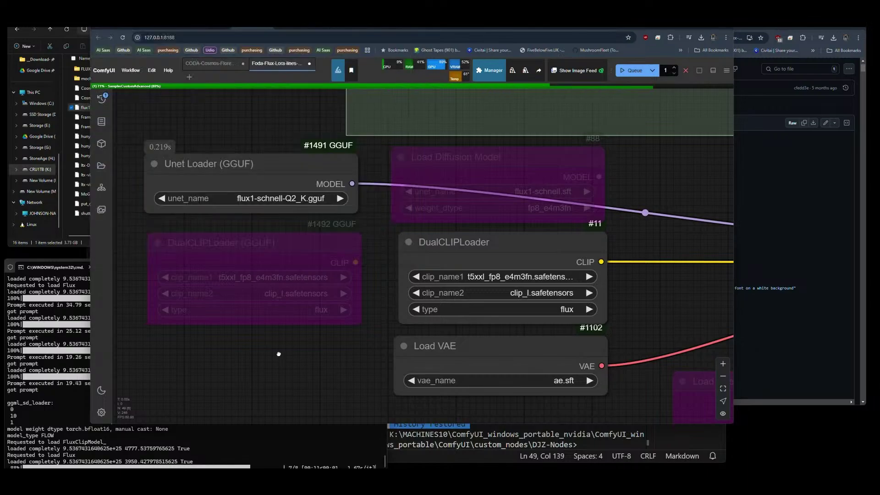
{"action": "scroll", "coordinate": [133, 220], "scroll_direction": "down", "scroll_amount": 5}
{"action": "scroll", "coordinate": [133, 221], "scroll_direction": "down", "scroll_amount": 5}
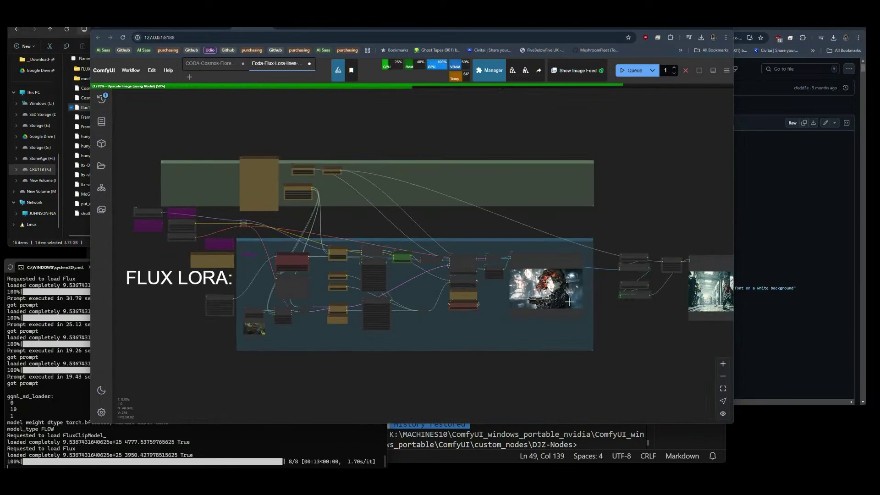
{"action": "scroll", "coordinate": [568, 302], "scroll_direction": "up", "scroll_amount": 10}
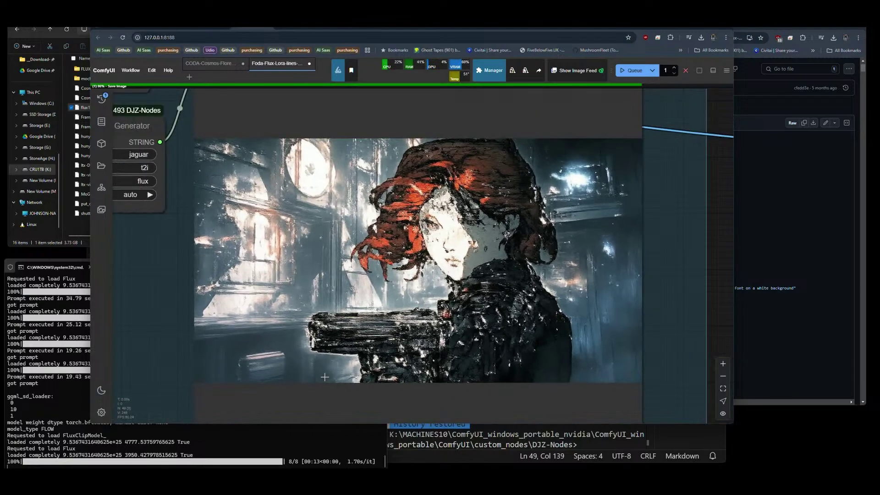
{"action": "scroll", "coordinate": [513, 286], "scroll_direction": "down", "scroll_amount": 1}
{"action": "scroll", "coordinate": [484, 338], "scroll_direction": "up", "scroll_amount": 1}
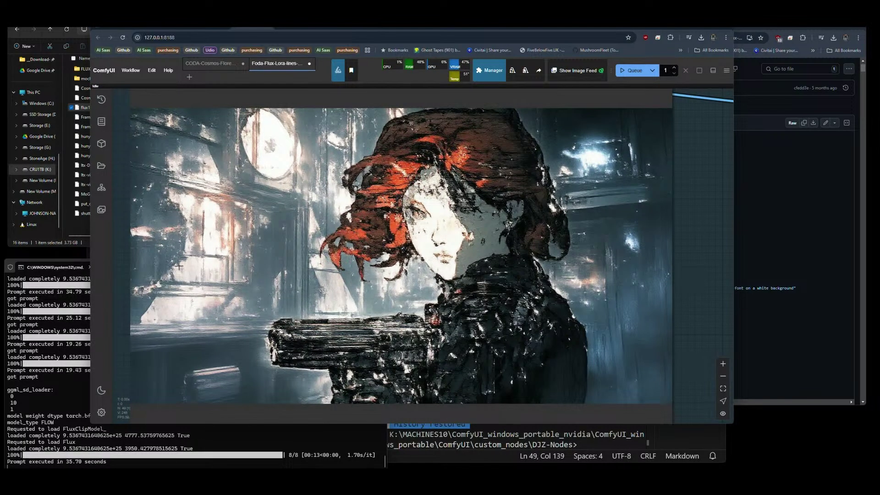
{"action": "scroll", "coordinate": [179, 265], "scroll_direction": "down", "scroll_amount": 14}
{"action": "scroll", "coordinate": [659, 281], "scroll_direction": "up", "scroll_amount": 15}
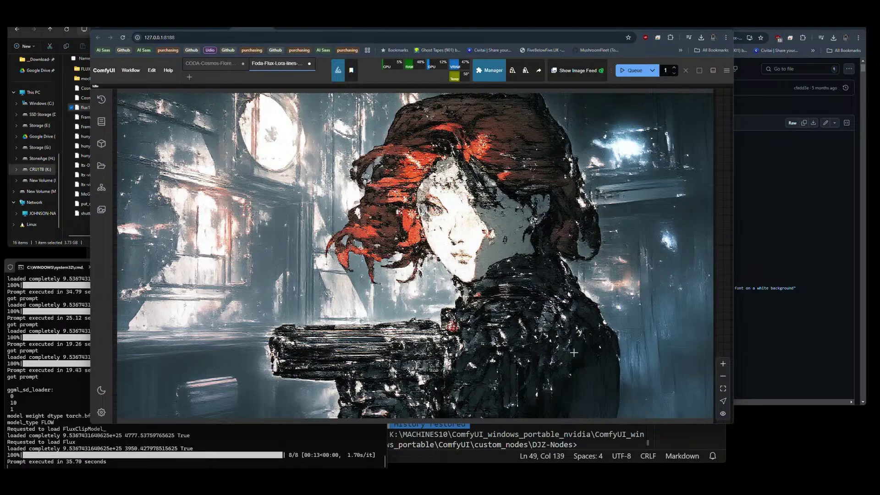
{"action": "scroll", "coordinate": [495, 303], "scroll_direction": "down", "scroll_amount": 15}
{"action": "left_click_drag", "start_coordinate": [324, 204], "coordinate": [332, 203]}
{"action": "scroll", "coordinate": [593, 164], "scroll_direction": "down", "scroll_amount": 5}
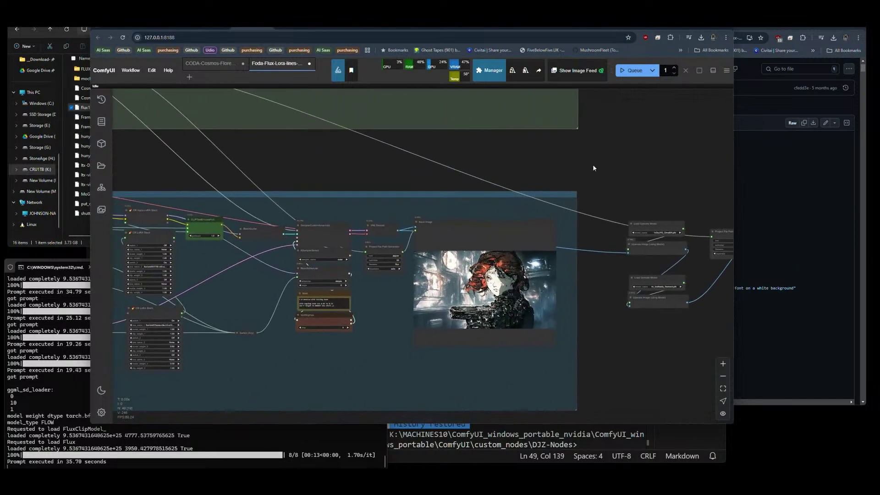
{"action": "left_click_drag", "start_coordinate": [593, 164], "coordinate": [634, 179]}
{"action": "scroll", "coordinate": [634, 179], "scroll_direction": "up", "scroll_amount": 6}
Bypass the Unet Loader (GGUF) and re-enable Load Diffusion Model, keeping flux1-schnell.sft.
{"action": "scroll", "coordinate": [379, 158], "scroll_direction": "up", "scroll_amount": 15}
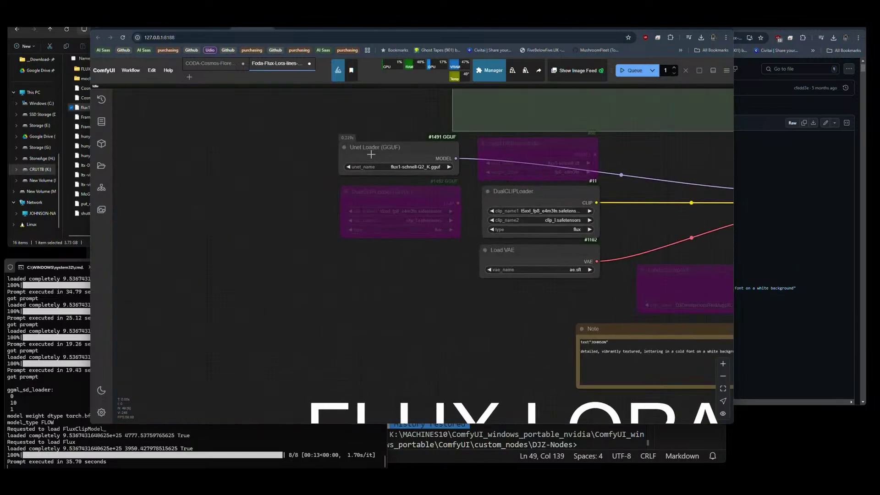
{"action": "left_click", "coordinate": [367, 176]}
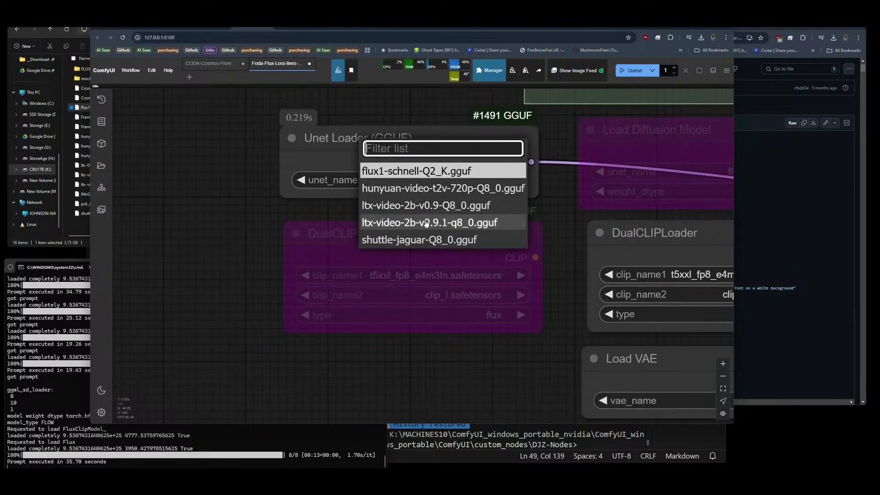
{"action": "left_click_drag", "start_coordinate": [352, 215], "coordinate": [194, 218]}
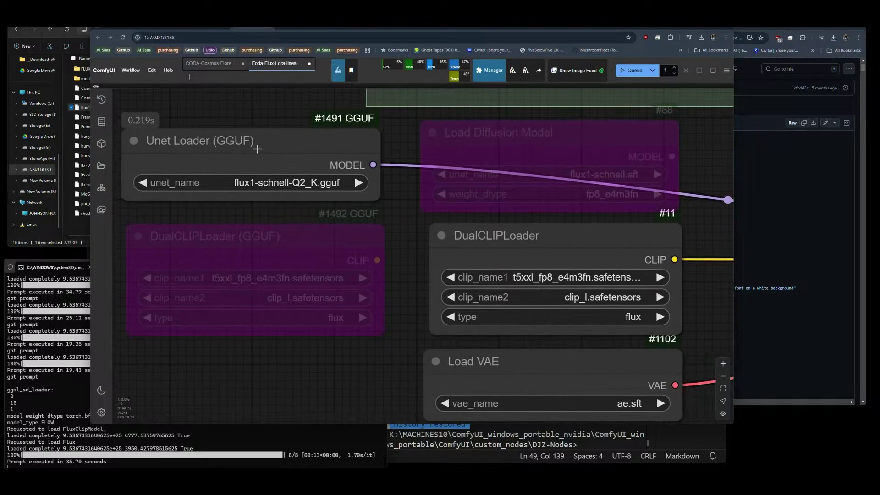
{"action": "left_click", "coordinate": [257, 149]}
{"action": "key", "text": "ctrl+b"}
{"action": "left_click", "coordinate": [442, 144]}
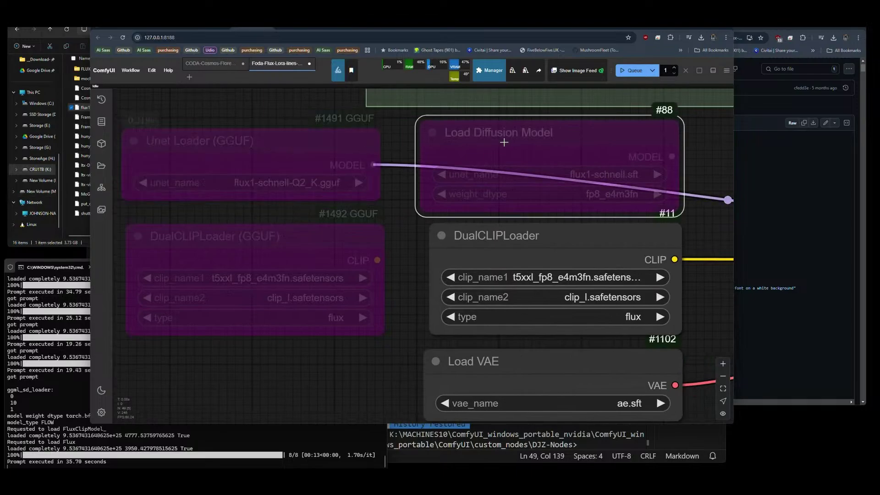
{"action": "key", "text": "ctrl+b"}
{"action": "left_click", "coordinate": [531, 174]}
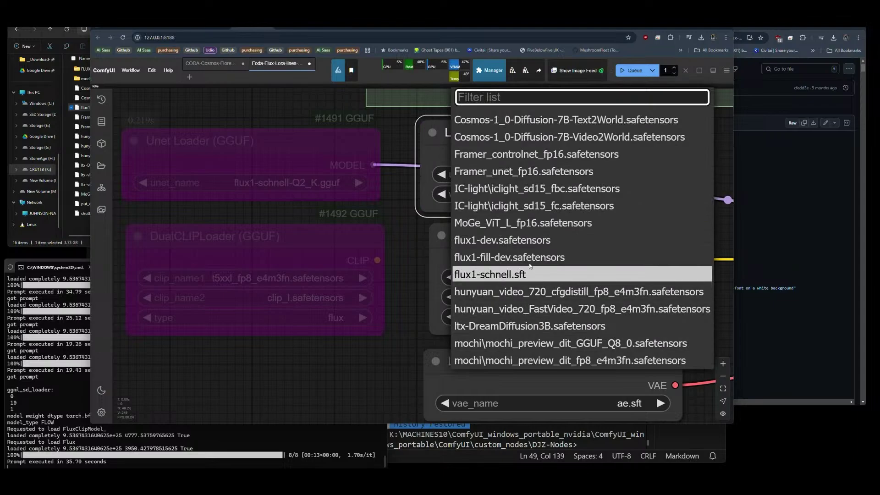
{"action": "left_click", "coordinate": [396, 290]}
Add a Load Checkpoint node via the 'check' search and bypass Load Diffusion Model.
{"action": "scroll", "coordinate": [274, 271], "scroll_direction": "down", "scroll_amount": 3}
{"action": "left_click_drag", "start_coordinate": [401, 287], "coordinate": [358, 295]}
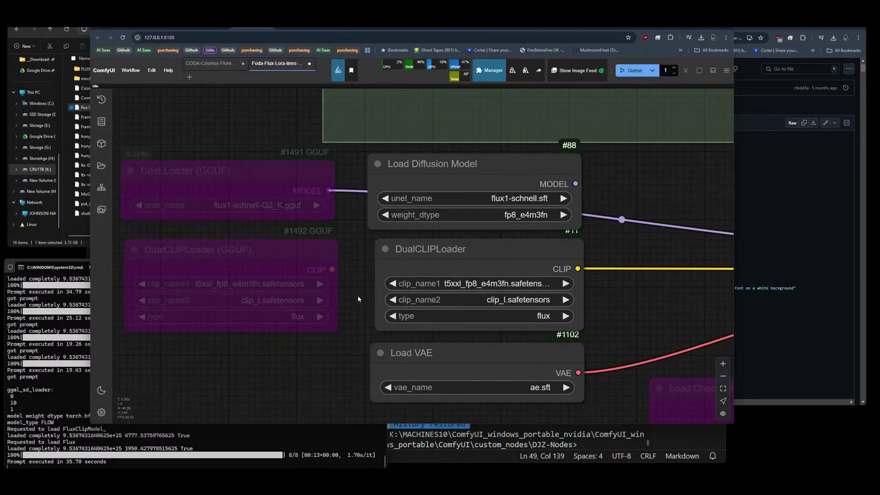
{"action": "double_click", "coordinate": [620, 182]}
{"action": "type", "text": "check"}
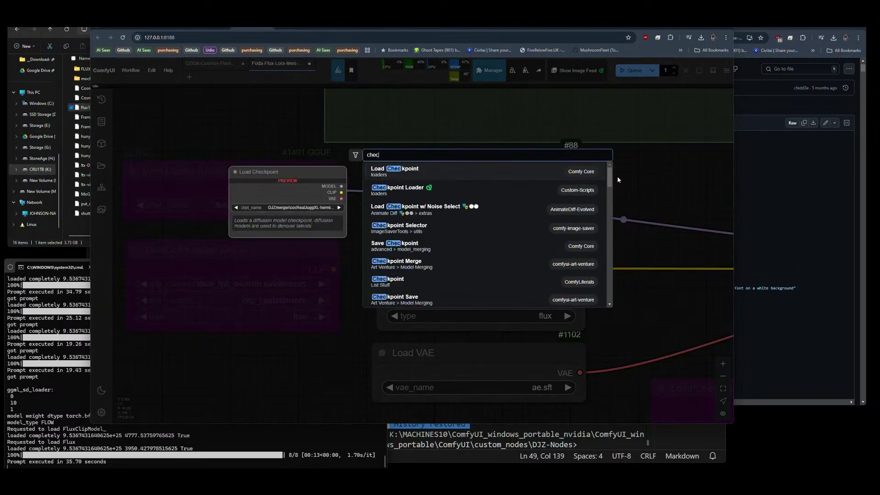
{"action": "left_click", "coordinate": [491, 174]}
{"action": "left_click", "coordinate": [517, 177]}
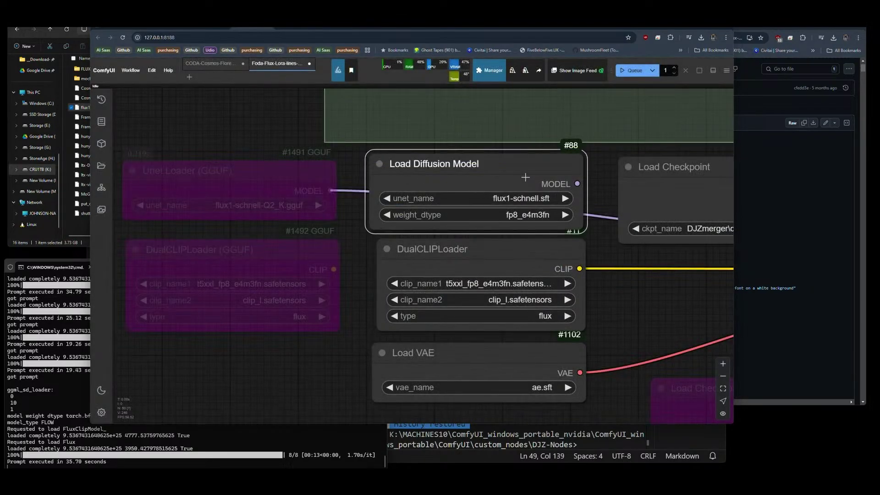
{"action": "key", "text": "ctrl+b"}
Wire the checkpoint's MODEL into the model reroute and choose shuttle-3.1-aesthetic-fp8.safetensors.
{"action": "left_click_drag", "start_coordinate": [683, 244], "coordinate": [311, 240]}
{"action": "left_click_drag", "start_coordinate": [454, 185], "coordinate": [568, 257]}
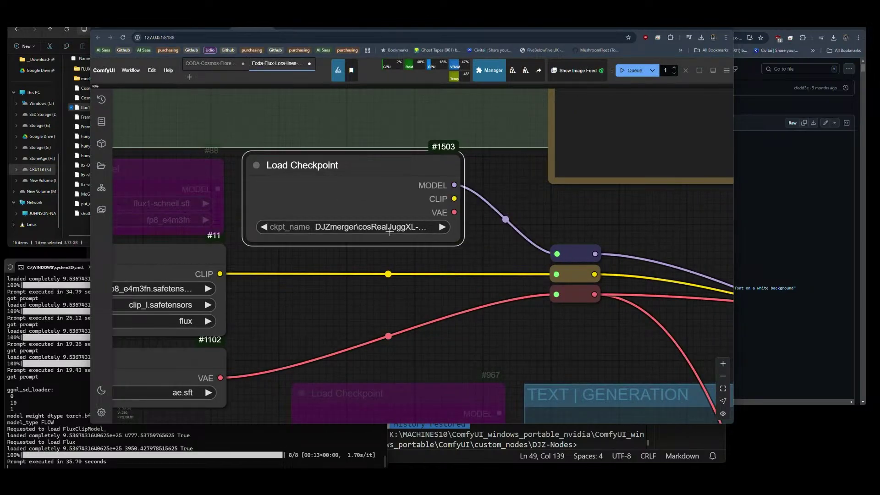
{"action": "left_click", "coordinate": [374, 228]}
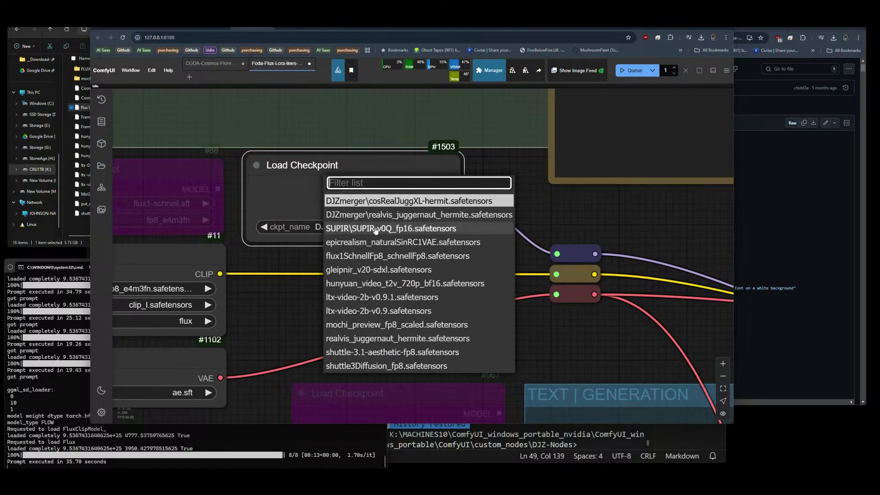
{"action": "left_click", "coordinate": [361, 353]}
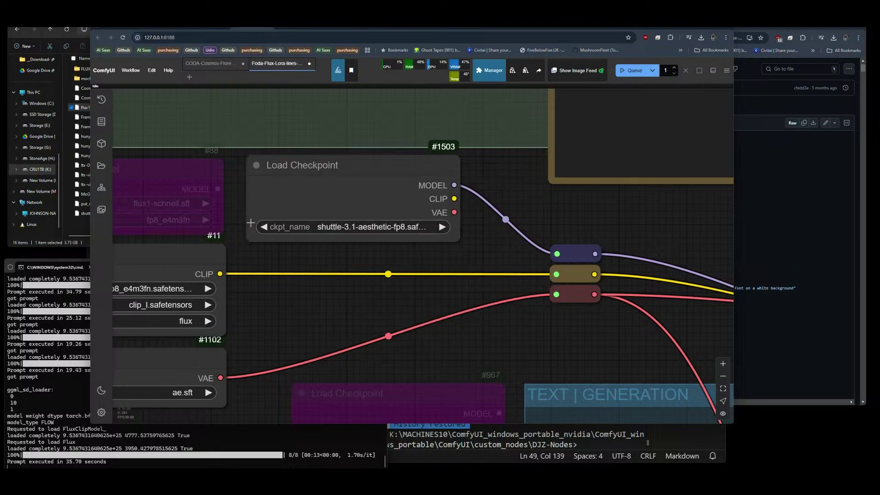
{"action": "scroll", "coordinate": [297, 220], "scroll_direction": "down", "scroll_amount": 15}
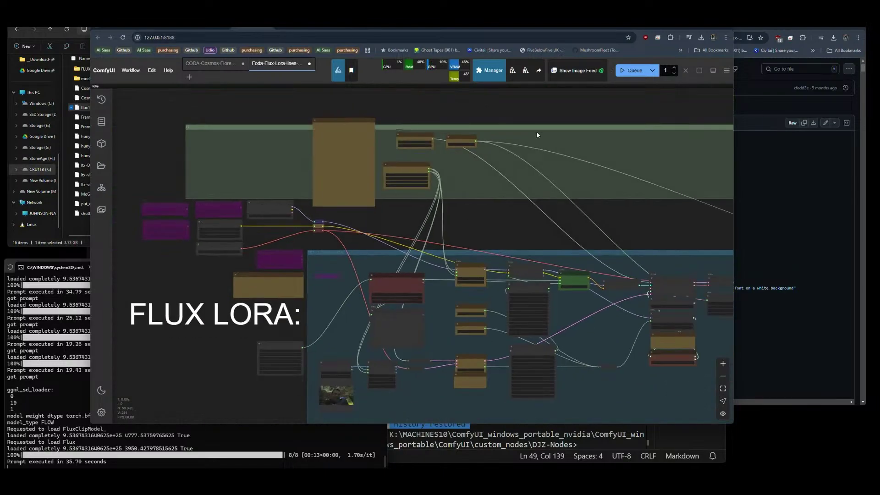
Queue the shuttle checkpoint run and pan across the Flux LoRA group to view the city-street render.
{"action": "left_click", "coordinate": [632, 70]}
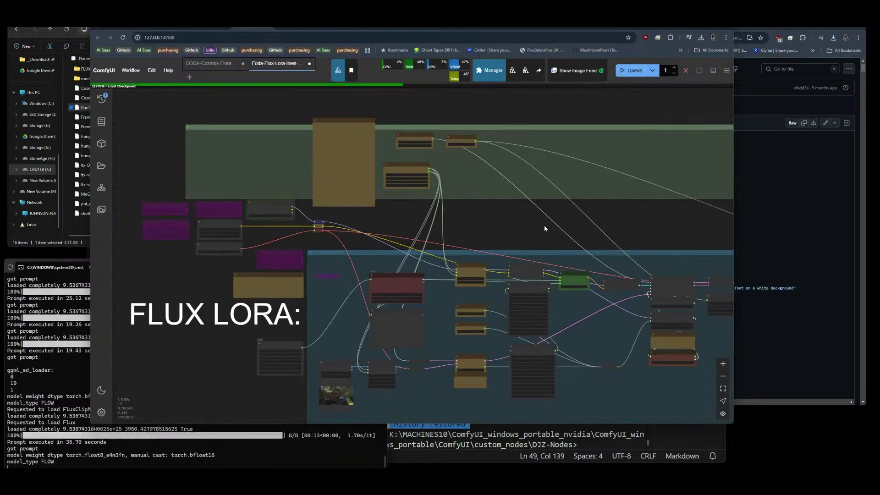
{"action": "left_click_drag", "start_coordinate": [544, 228], "coordinate": [282, 173]}
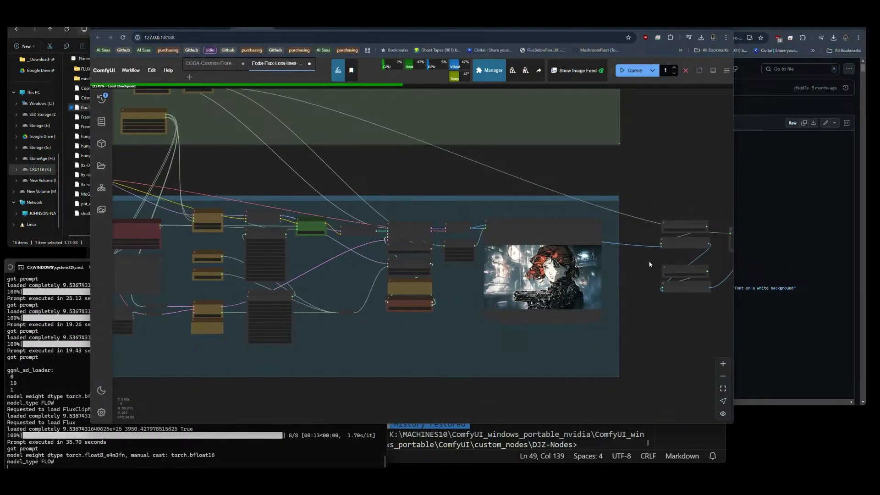
{"action": "scroll", "coordinate": [591, 277], "scroll_direction": "up", "scroll_amount": 10}
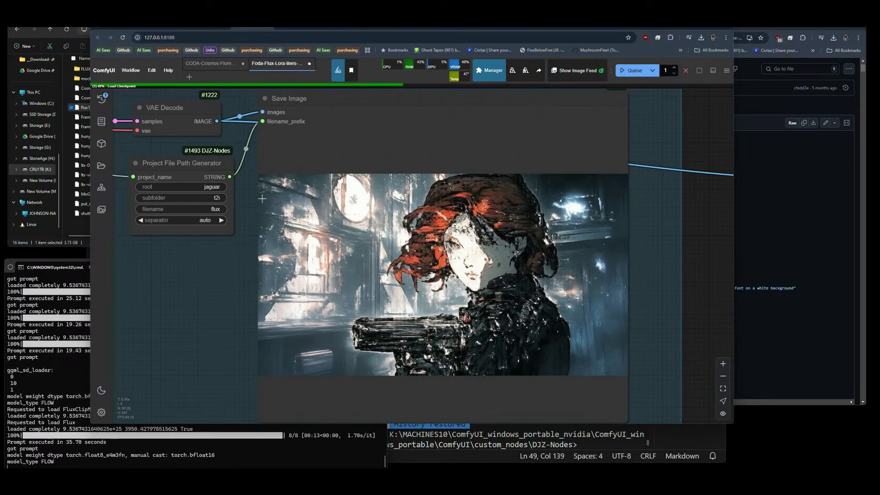
{"action": "scroll", "coordinate": [261, 198], "scroll_direction": "down", "scroll_amount": 12}
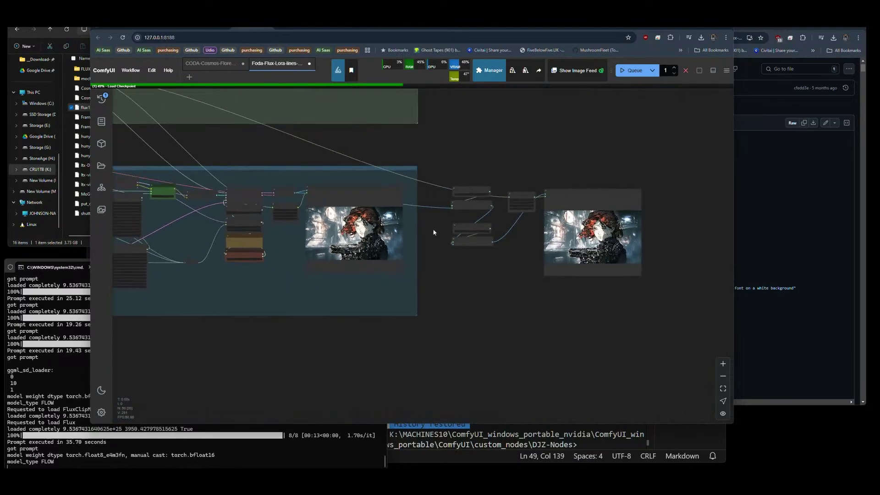
{"action": "left_click_drag", "start_coordinate": [500, 279], "coordinate": [522, 298]}
{"action": "scroll", "coordinate": [529, 296], "scroll_direction": "down", "scroll_amount": 3}
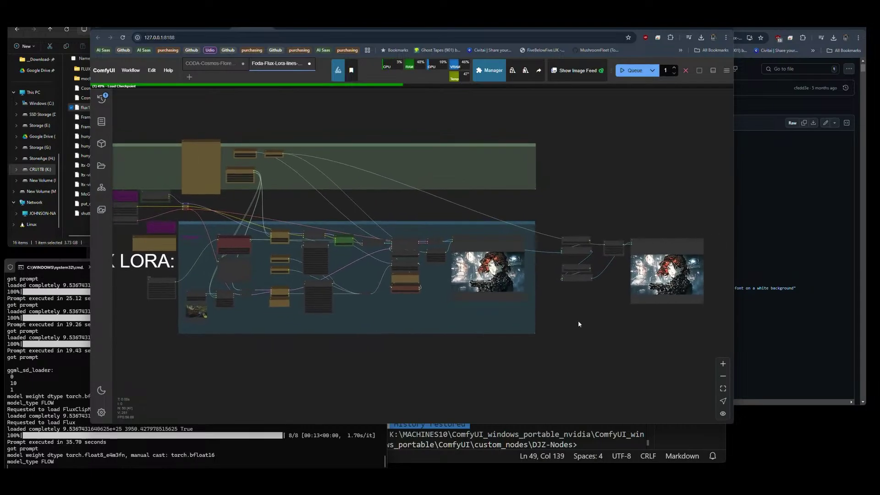
{"action": "left_click_drag", "start_coordinate": [270, 366], "coordinate": [344, 364]}
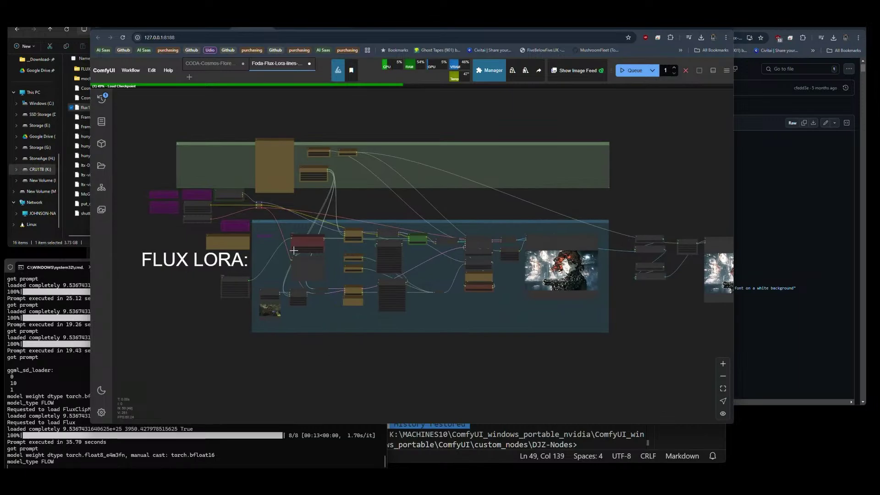
{"action": "scroll", "coordinate": [387, 241], "scroll_direction": "up", "scroll_amount": 6}
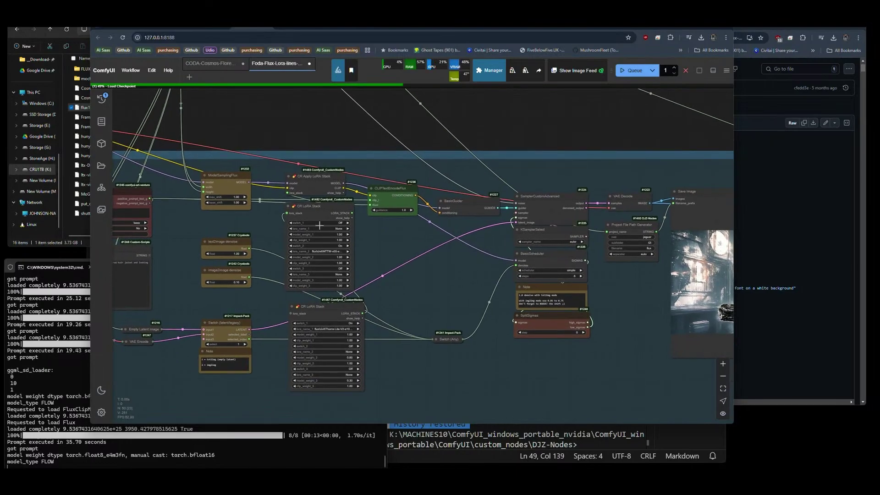
{"action": "scroll", "coordinate": [458, 295], "scroll_direction": "down", "scroll_amount": 3}
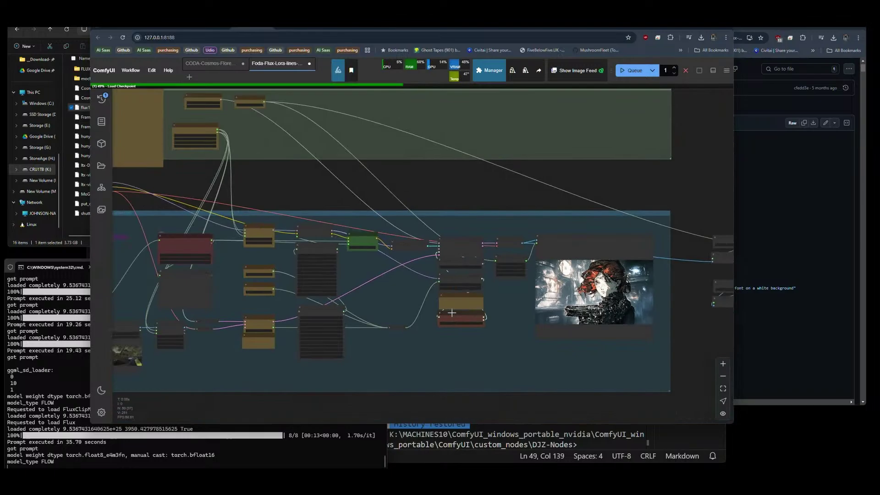
{"action": "left_click_drag", "start_coordinate": [452, 312], "coordinate": [487, 296]}
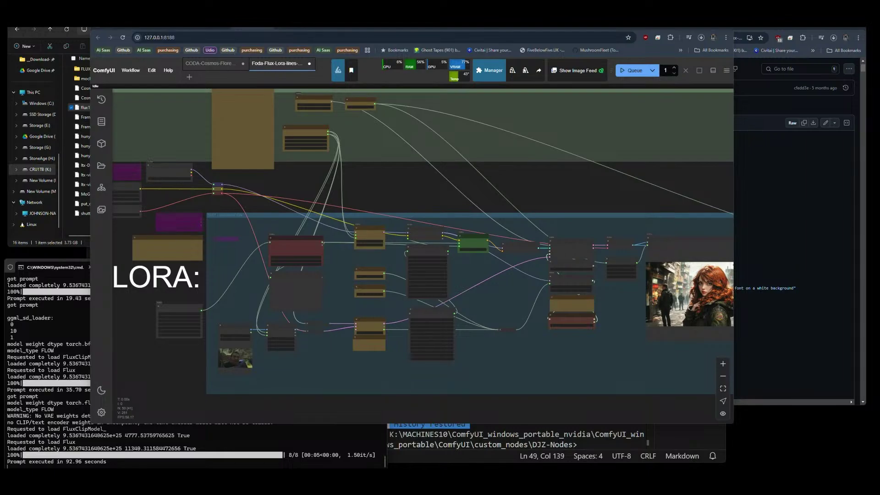
{"action": "left_click_drag", "start_coordinate": [0, 50], "coordinate": [0, 81]}
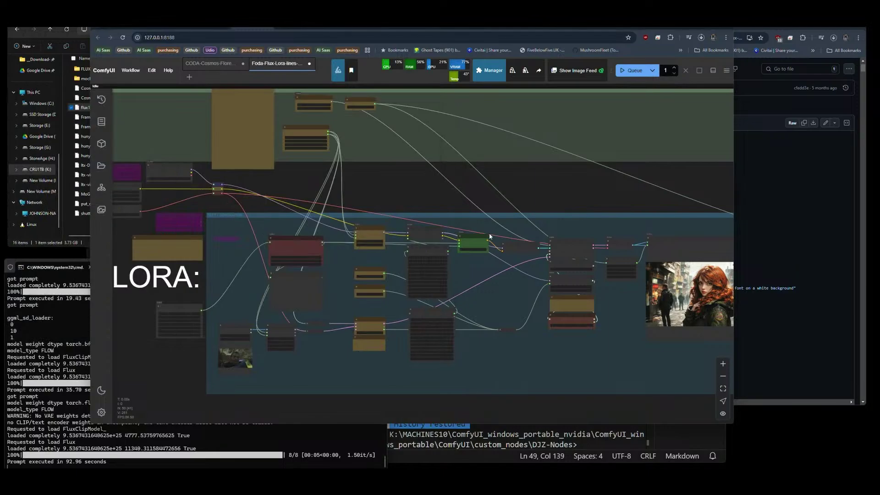
{"action": "left_click_drag", "start_coordinate": [651, 356], "coordinate": [488, 348]}
{"action": "scroll", "coordinate": [574, 297], "scroll_direction": "up", "scroll_amount": 12}
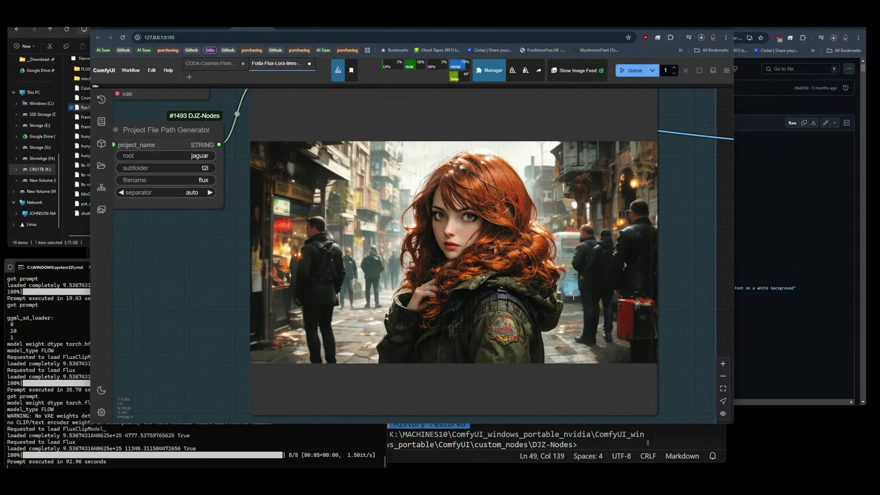
{"action": "scroll", "coordinate": [459, 186], "scroll_direction": "up", "scroll_amount": 10}
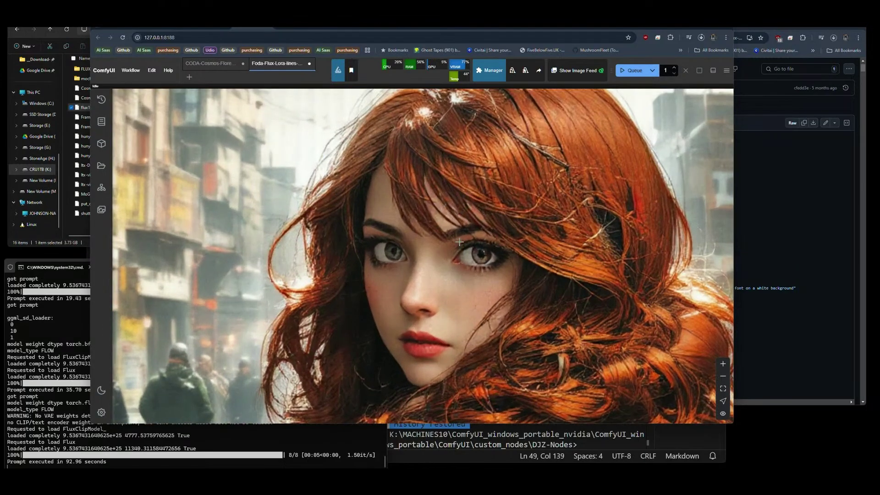
{"action": "scroll", "coordinate": [452, 289], "scroll_direction": "up", "scroll_amount": 5}
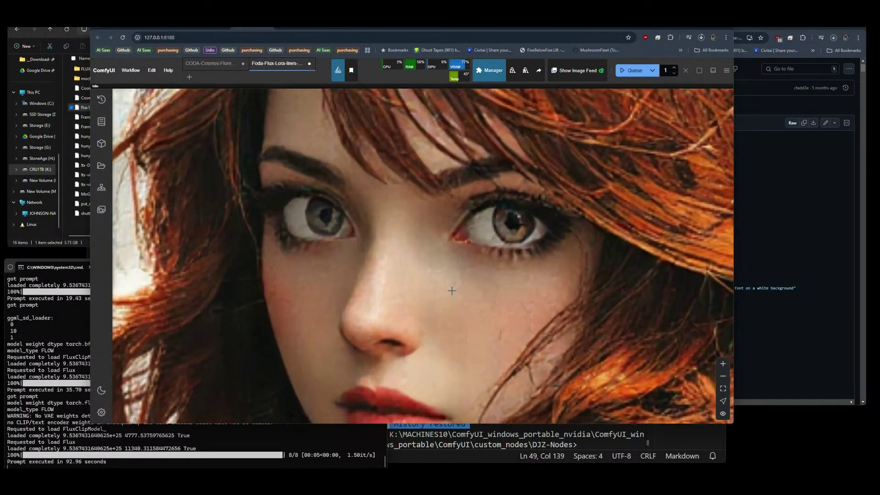
{"action": "scroll", "coordinate": [475, 217], "scroll_direction": "down", "scroll_amount": 3}
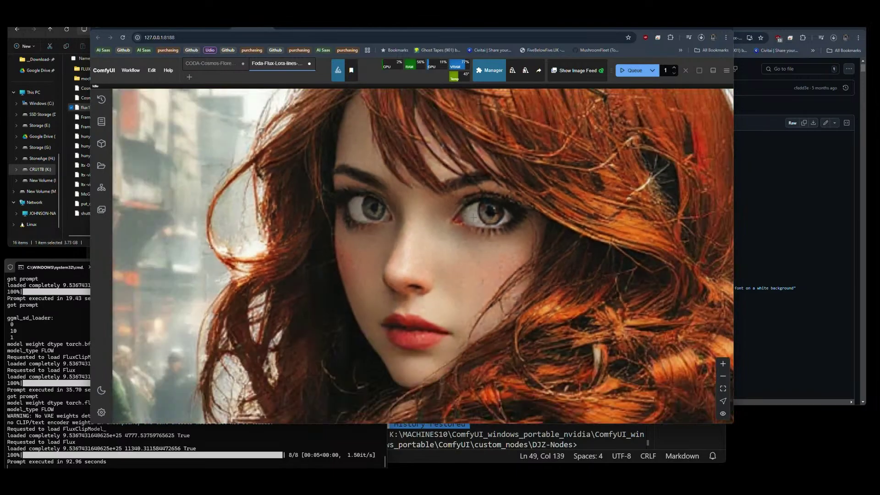
{"action": "scroll", "coordinate": [474, 218], "scroll_direction": "down", "scroll_amount": 2}
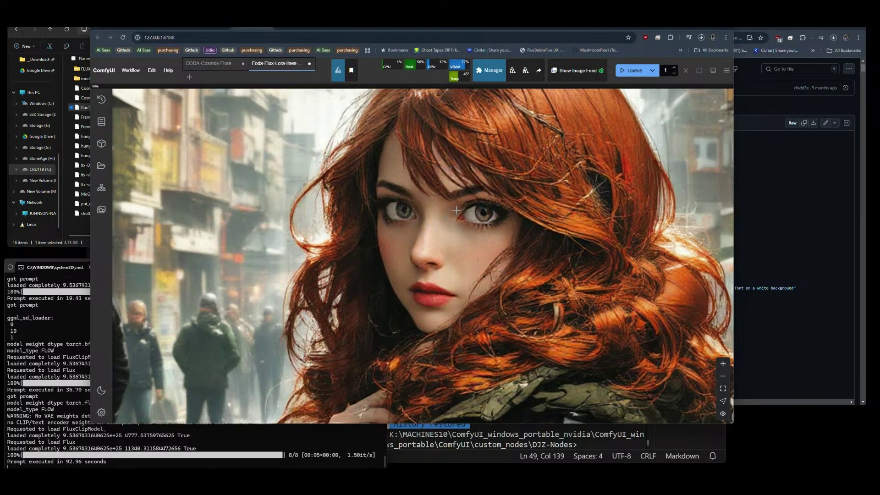
{"action": "scroll", "coordinate": [538, 169], "scroll_direction": "up", "scroll_amount": 4}
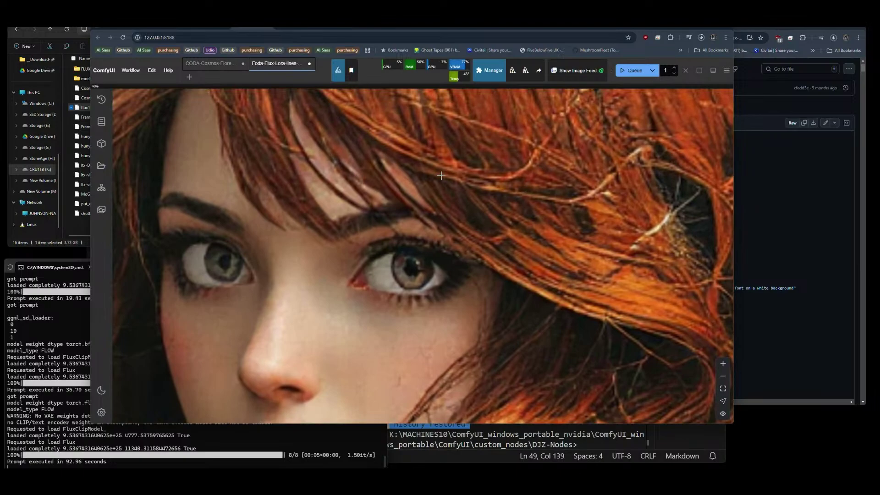
{"action": "scroll", "coordinate": [441, 175], "scroll_direction": "down", "scroll_amount": 8}
{"action": "scroll", "coordinate": [503, 222], "scroll_direction": "down", "scroll_amount": 5}
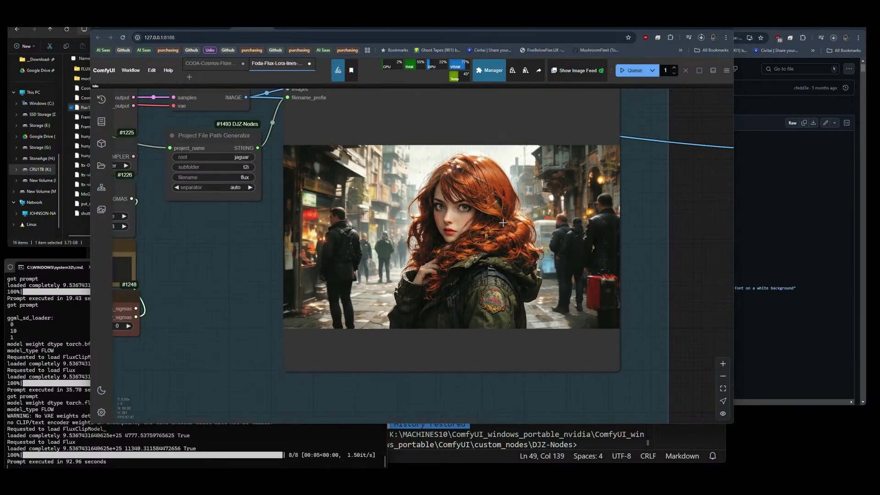
{"action": "scroll", "coordinate": [503, 223], "scroll_direction": "down", "scroll_amount": 3}
{"action": "scroll", "coordinate": [386, 282], "scroll_direction": "up", "scroll_amount": 6}
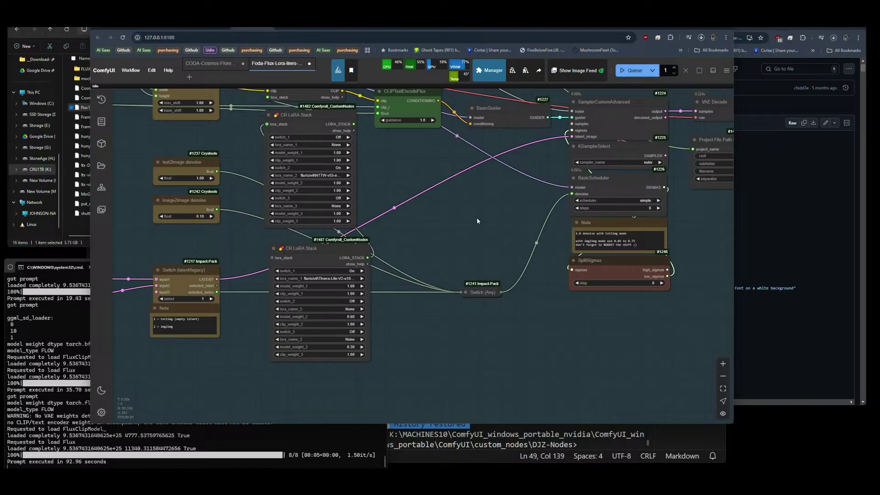
Set the upper CR LoRA Stack's lora_name_2 to None and queue a new generation.
{"action": "left_click_drag", "start_coordinate": [422, 222], "coordinate": [434, 267]}
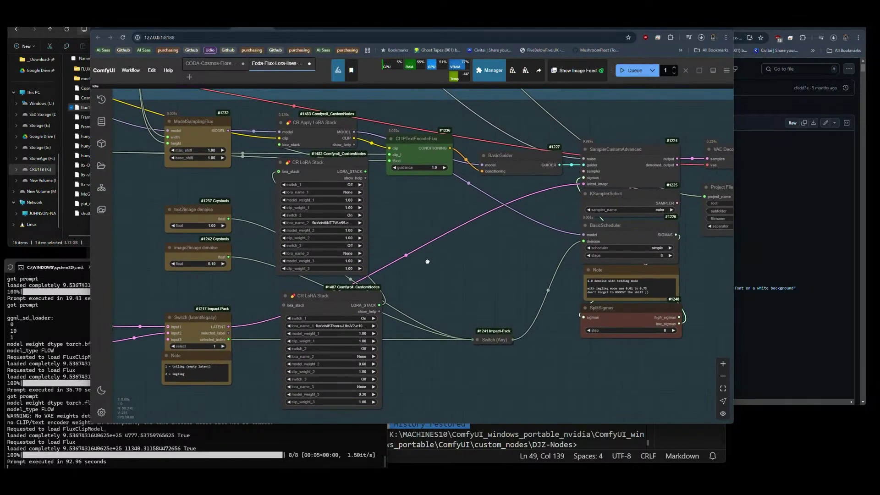
{"action": "left_click_drag", "start_coordinate": [342, 301], "coordinate": [336, 300]}
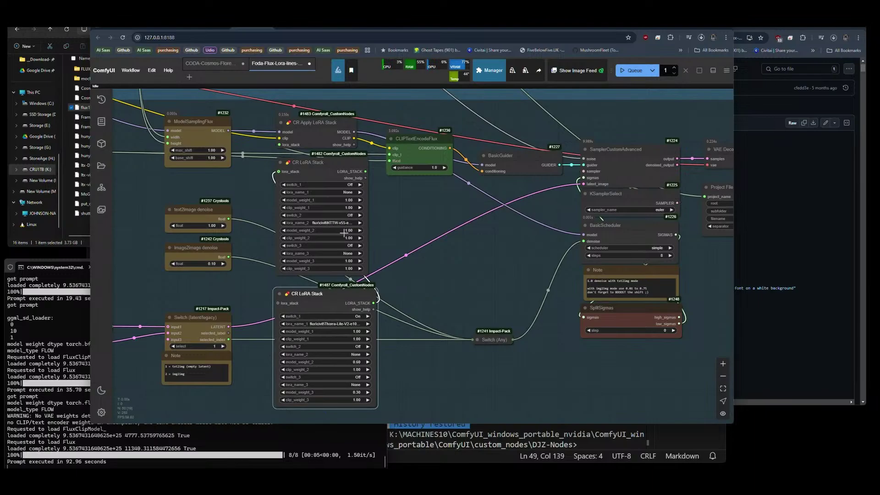
{"action": "left_click", "coordinate": [327, 223]}
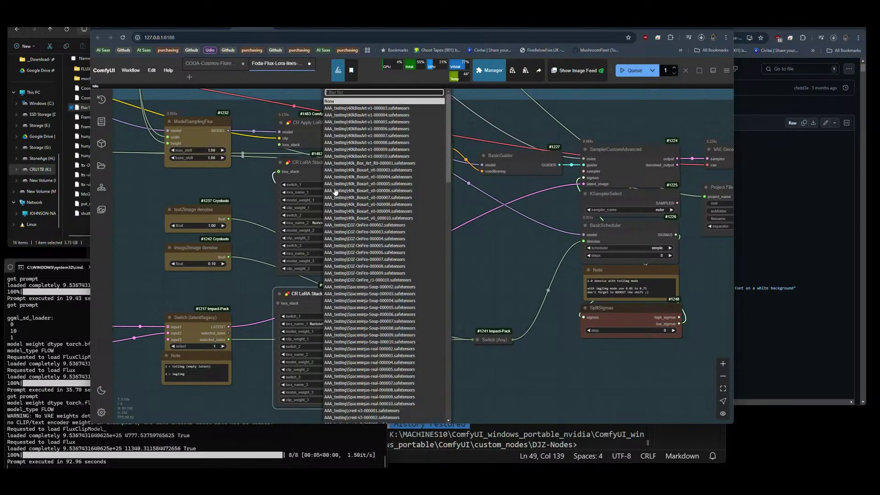
{"action": "left_click", "coordinate": [340, 101]}
{"action": "scroll", "coordinate": [145, 183], "scroll_direction": "down", "scroll_amount": 5}
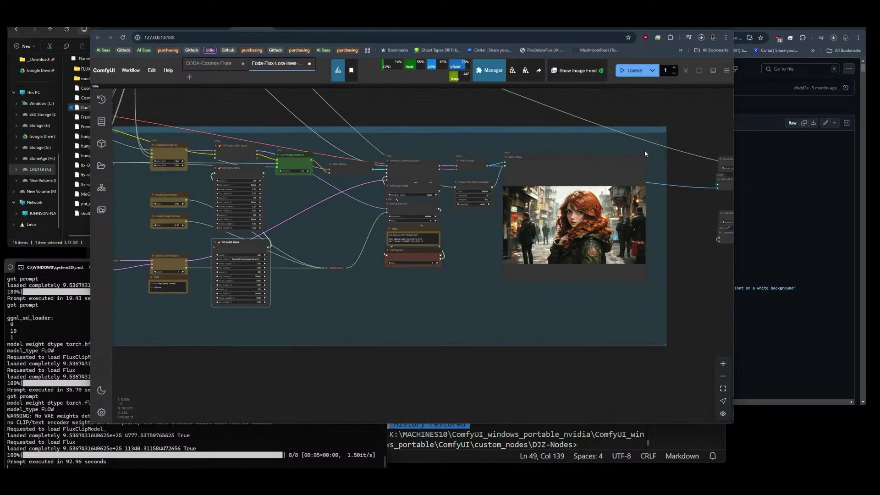
{"action": "left_click", "coordinate": [633, 70]}
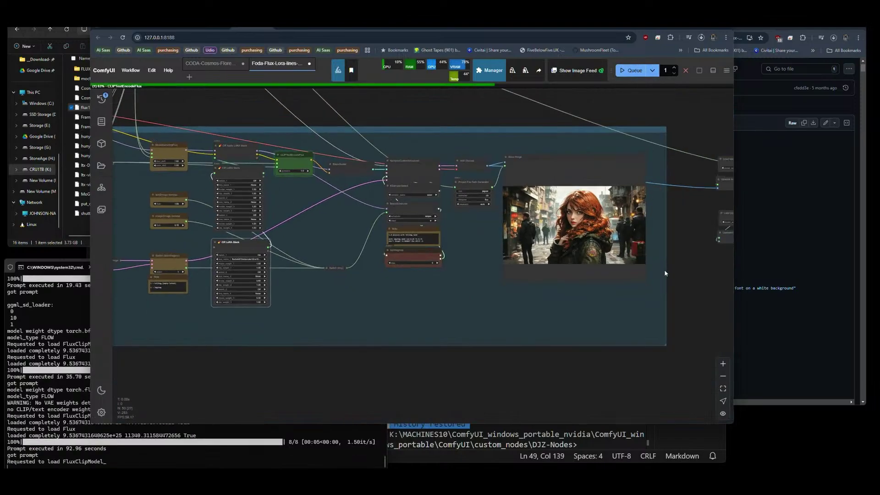
Check the recent downloads list, then zoom in on the new sci-fi corridor render preview.
{"action": "left_click_drag", "start_coordinate": [311, 240], "coordinate": [388, 247]}
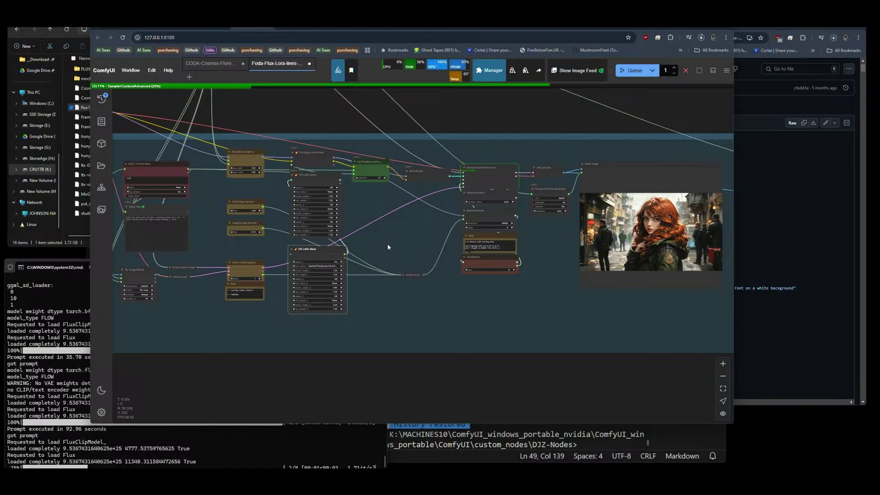
{"action": "left_click", "coordinate": [701, 37]}
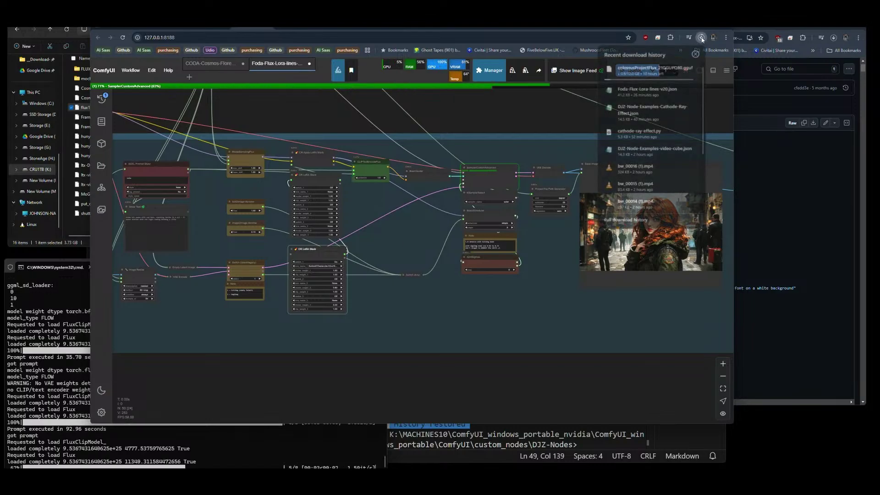
{"action": "left_click", "coordinate": [532, 113]}
{"action": "scroll", "coordinate": [727, 231], "scroll_direction": "up", "scroll_amount": 15}
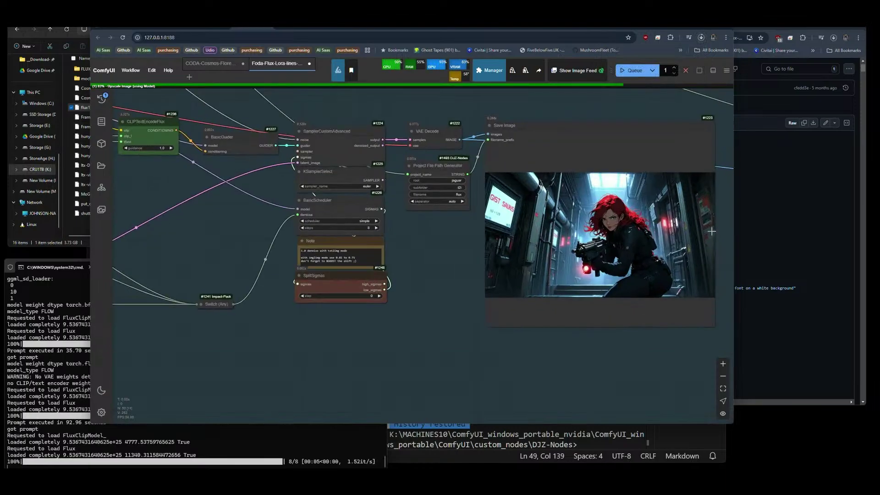
{"action": "scroll", "coordinate": [410, 200], "scroll_direction": "up", "scroll_amount": 5}
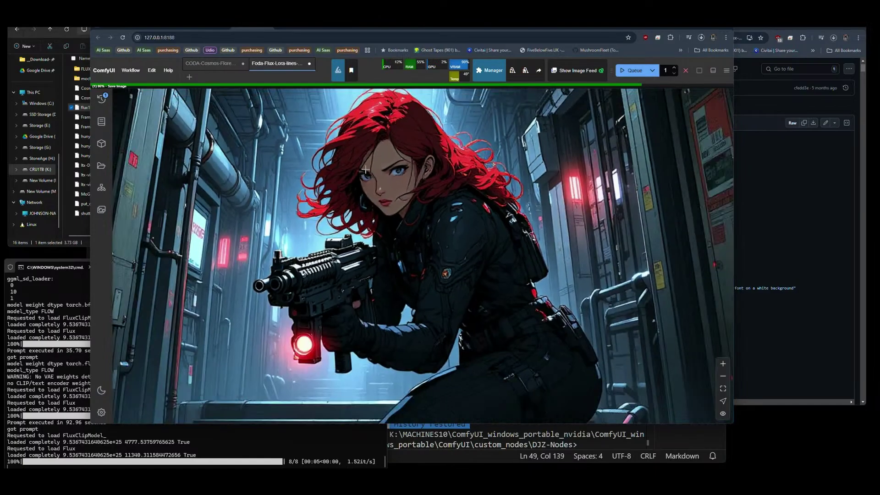
{"action": "scroll", "coordinate": [604, 234], "scroll_direction": "down", "scroll_amount": 3}
{"action": "scroll", "coordinate": [604, 234], "scroll_direction": "up", "scroll_amount": 10}
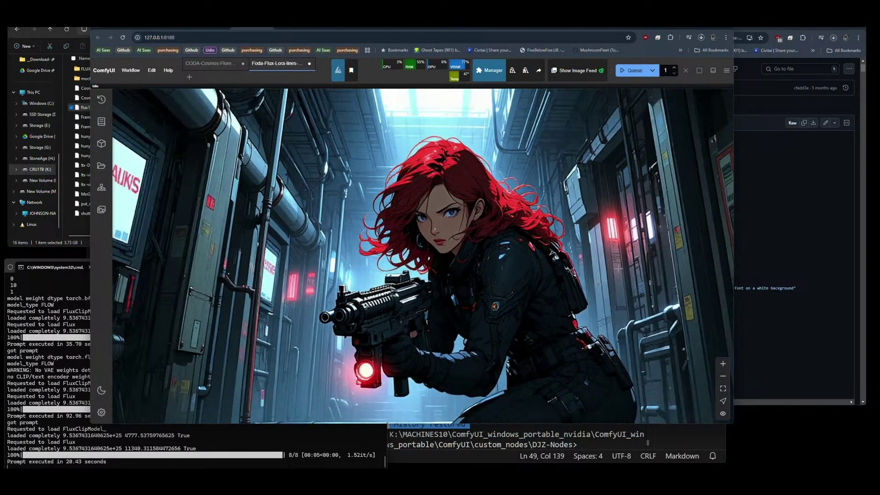
{"action": "scroll", "coordinate": [630, 299], "scroll_direction": "down", "scroll_amount": 2}
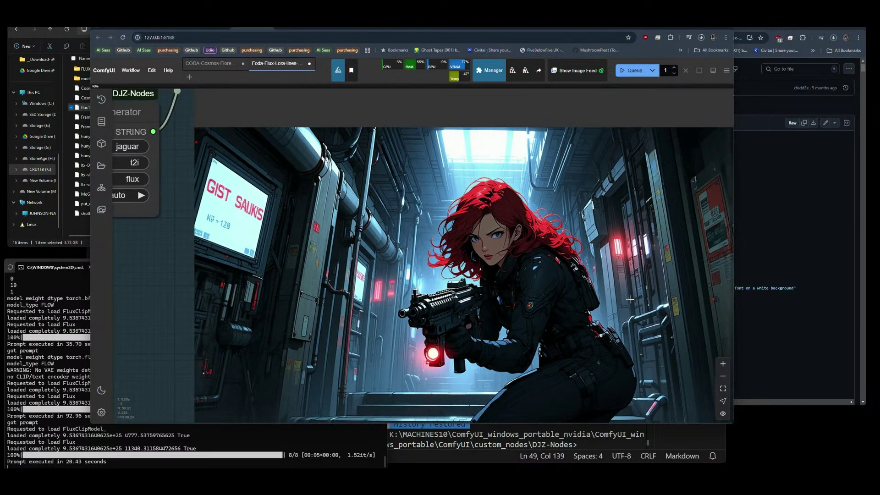
{"action": "scroll", "coordinate": [412, 218], "scroll_direction": "down", "scroll_amount": 3}
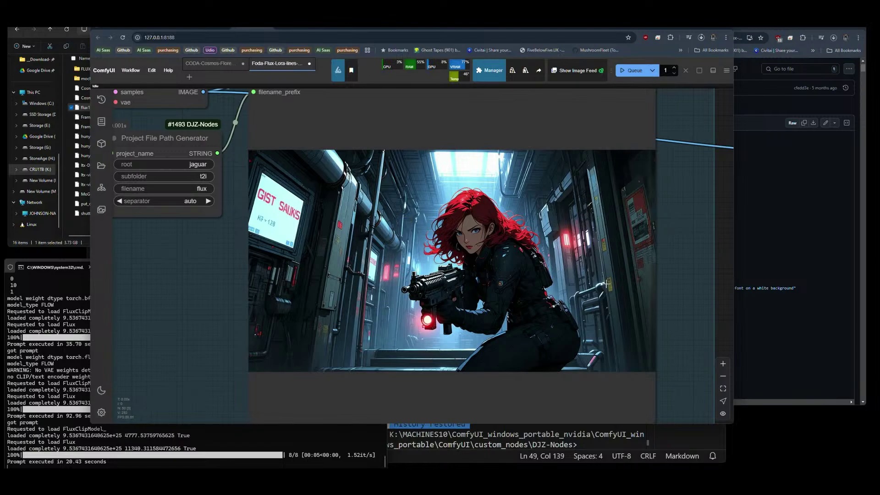
{"action": "scroll", "coordinate": [606, 284], "scroll_direction": "down", "scroll_amount": 10}
Bring the upscaling nodes of the workflow into view.
{"action": "left_click_drag", "start_coordinate": [635, 298], "coordinate": [535, 235]}
{"action": "scroll", "coordinate": [379, 264], "scroll_direction": "up", "scroll_amount": 2}
{"action": "scroll", "coordinate": [535, 235], "scroll_direction": "up", "scroll_amount": 5}
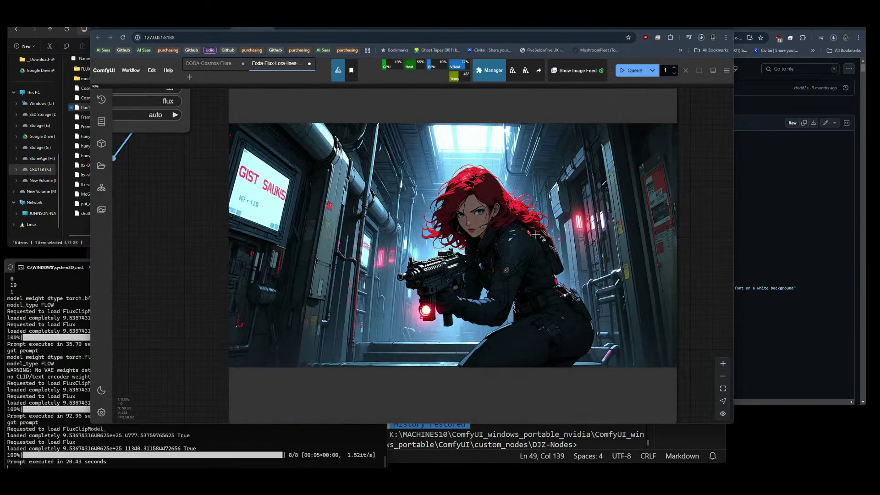
{"action": "scroll", "coordinate": [535, 235], "scroll_direction": "up", "scroll_amount": 10}
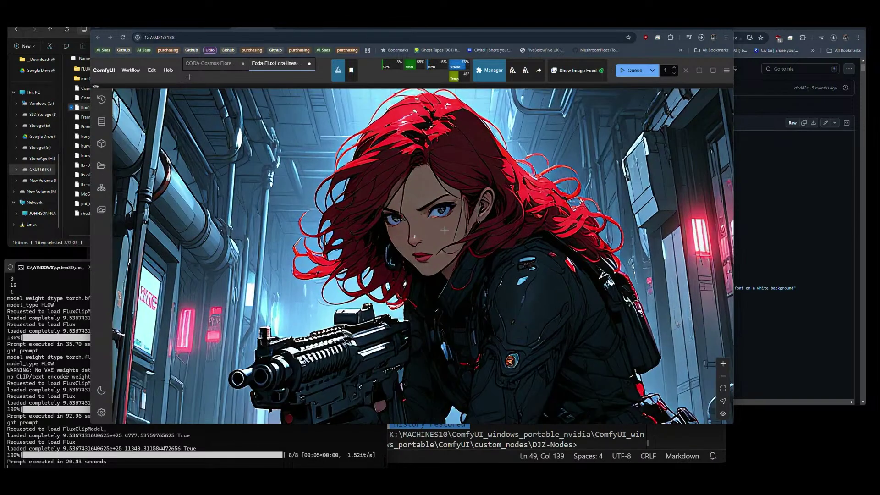
{"action": "scroll", "coordinate": [444, 230], "scroll_direction": "up", "scroll_amount": 6}
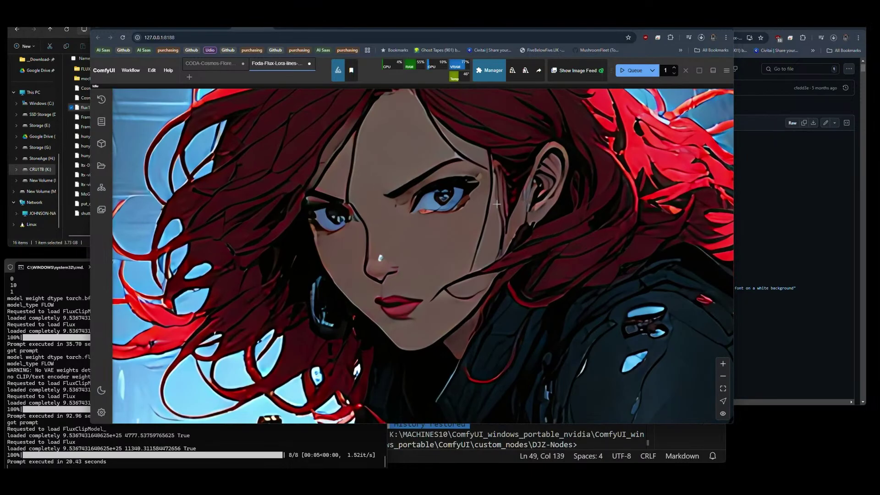
{"action": "scroll", "coordinate": [424, 230], "scroll_direction": "down", "scroll_amount": 15}
{"action": "scroll", "coordinate": [424, 230], "scroll_direction": "up", "scroll_amount": 4}
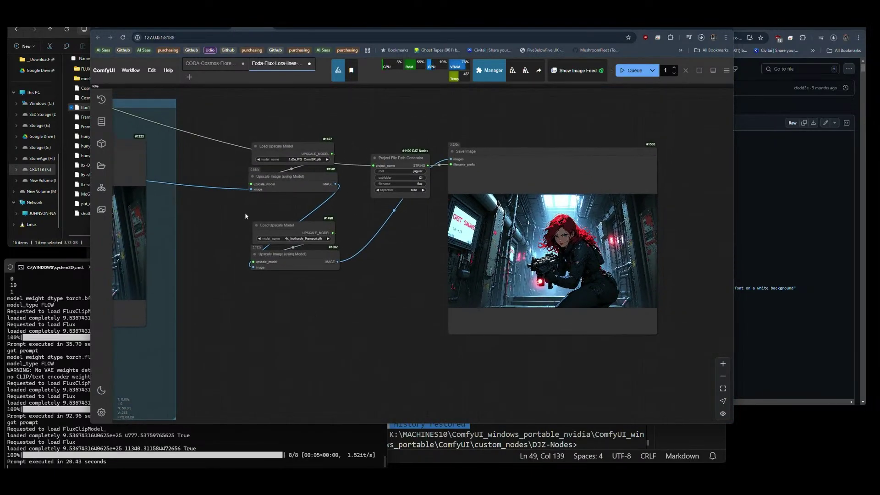
Bypass the second Load Upscale Model and Upscale Image nodes, then queue a new generation.
{"action": "left_click_drag", "start_coordinate": [246, 216], "coordinate": [360, 279]}
{"action": "key", "text": "ctrl+b"}
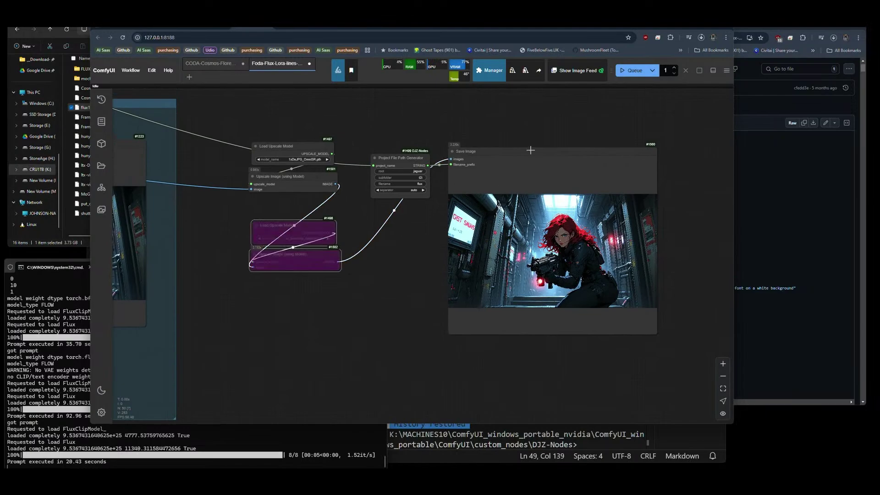
{"action": "left_click", "coordinate": [633, 70]}
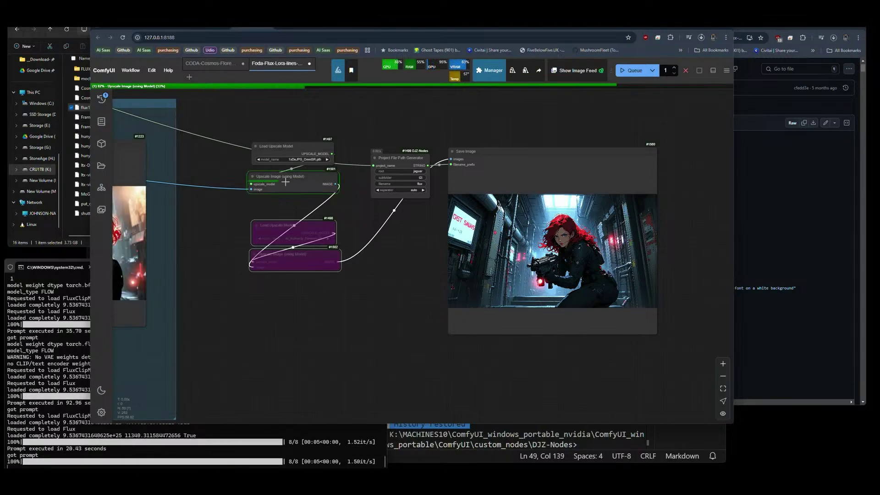
{"action": "scroll", "coordinate": [617, 240], "scroll_direction": "up", "scroll_amount": 10}
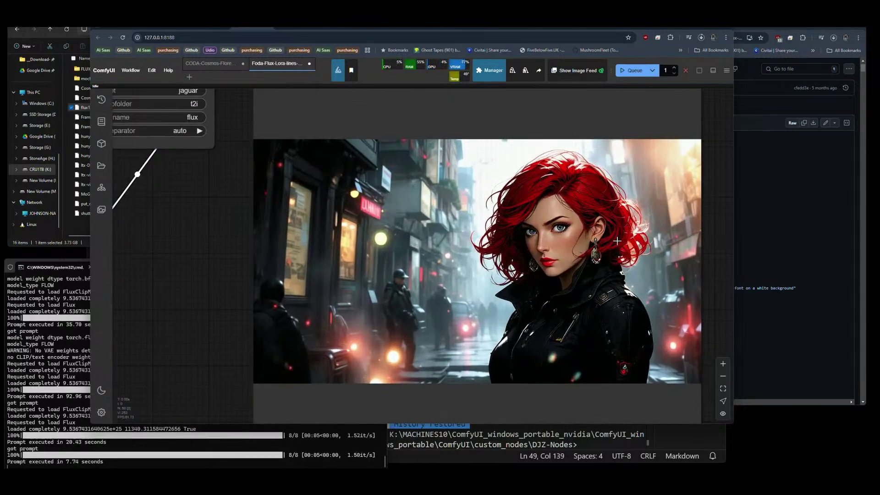
{"action": "scroll", "coordinate": [536, 222], "scroll_direction": "up", "scroll_amount": 6}
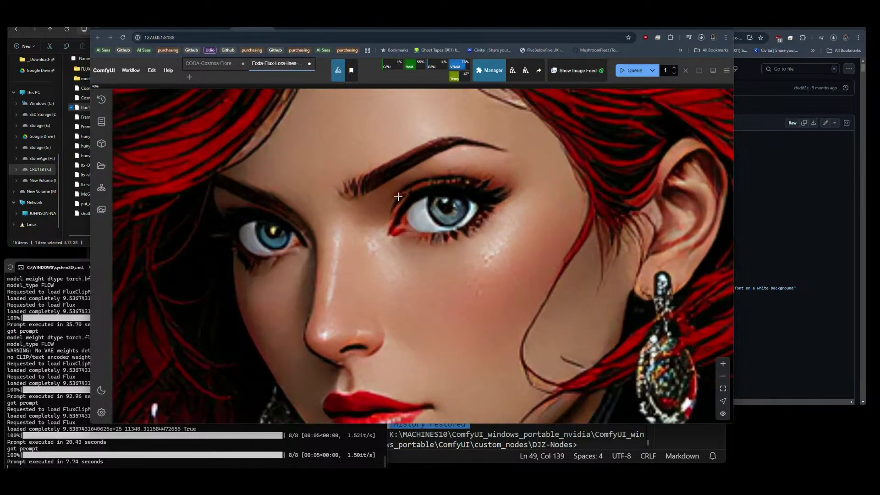
{"action": "scroll", "coordinate": [526, 225], "scroll_direction": "down", "scroll_amount": 10}
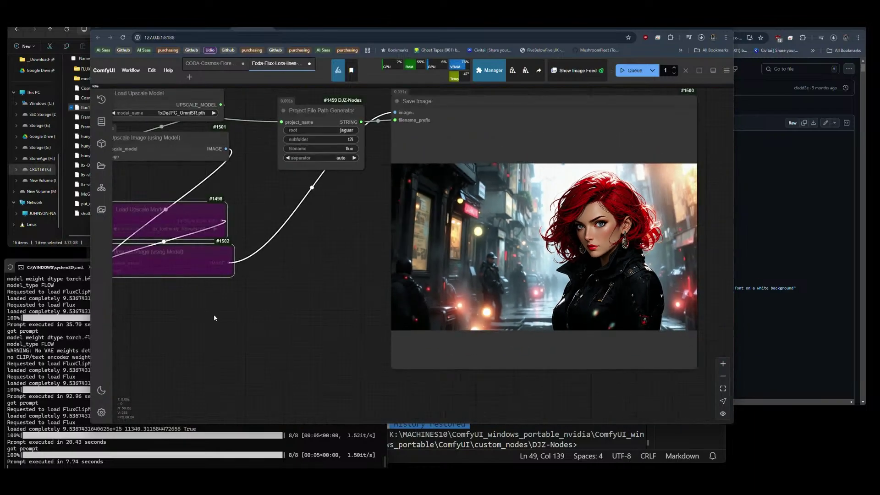
{"action": "left_click_drag", "start_coordinate": [214, 318], "coordinate": [307, 363]}
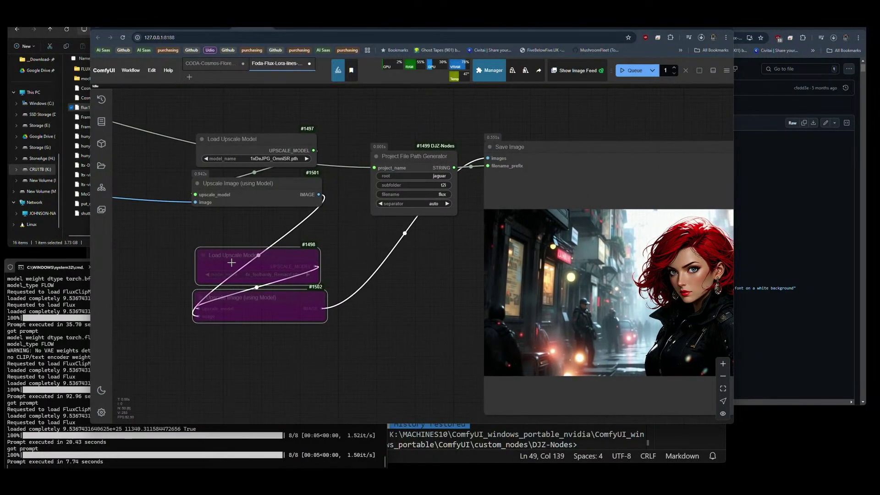
Re-enable the two bypassed upscale nodes with Ctrl+B.
{"action": "left_click", "coordinate": [184, 241]}
{"action": "left_click_drag", "start_coordinate": [184, 241], "coordinate": [317, 329]}
{"action": "key", "text": "ctrl+b"}
Switch the second upscale loader to 4xFaceUpSharpDAT.pth and queue another run.
{"action": "left_click", "coordinate": [265, 276]}
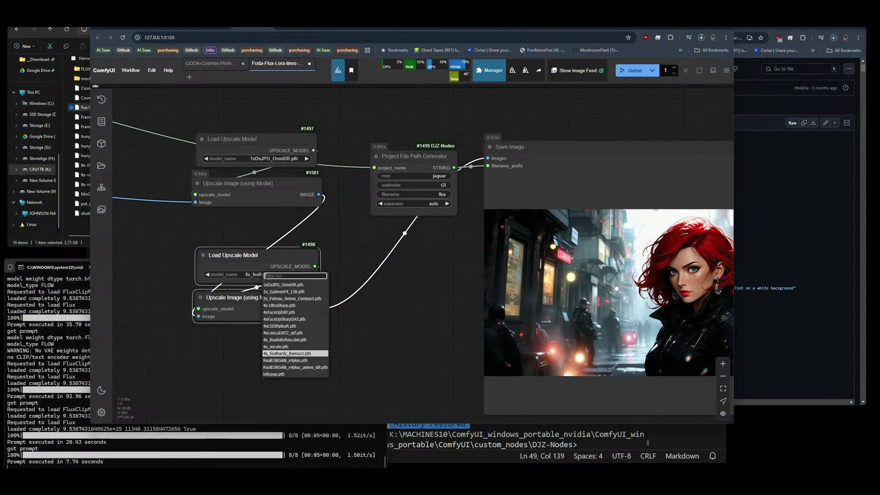
{"action": "left_click", "coordinate": [289, 320]}
{"action": "left_click", "coordinate": [633, 70]}
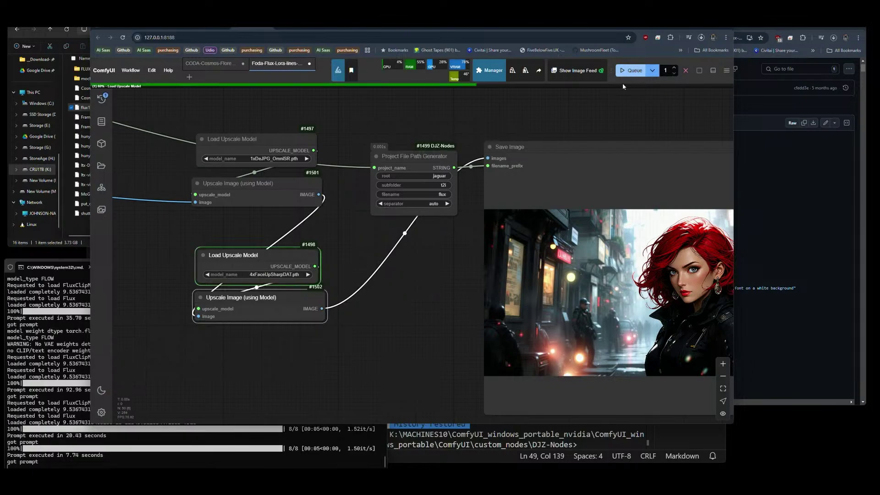
{"action": "scroll", "coordinate": [194, 118], "scroll_direction": "down", "scroll_amount": 3}
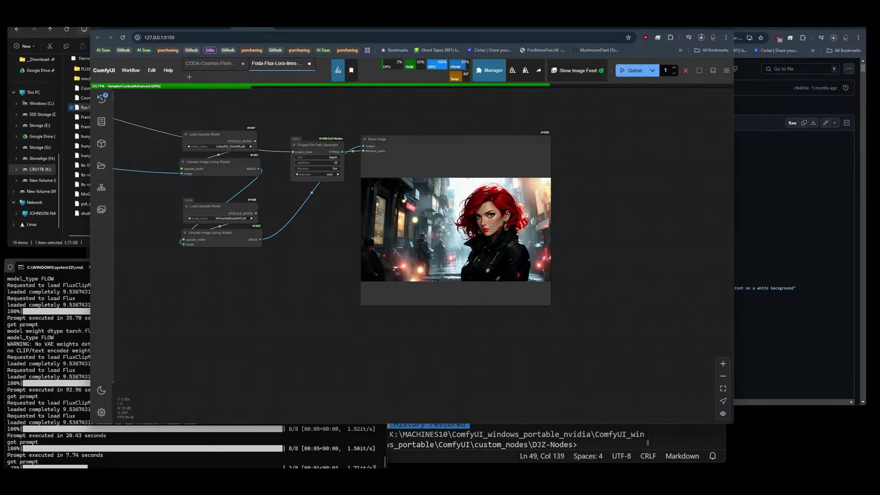
{"action": "left_click_drag", "start_coordinate": [233, 308], "coordinate": [415, 326]}
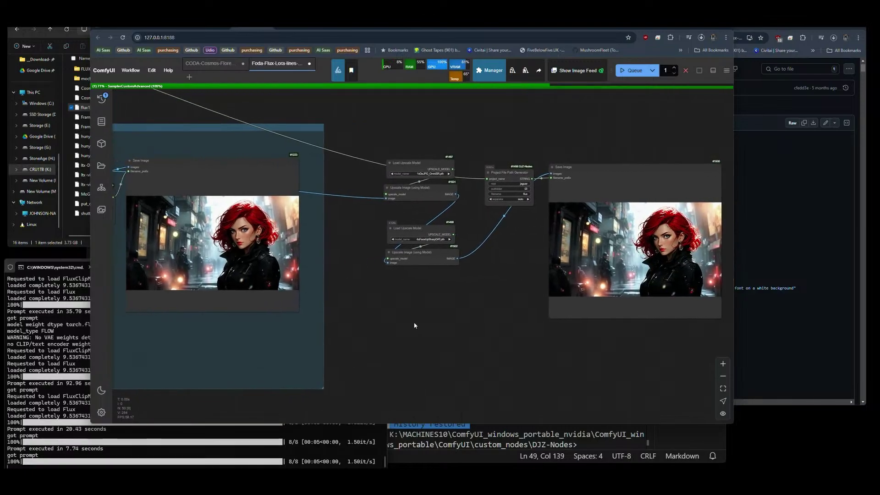
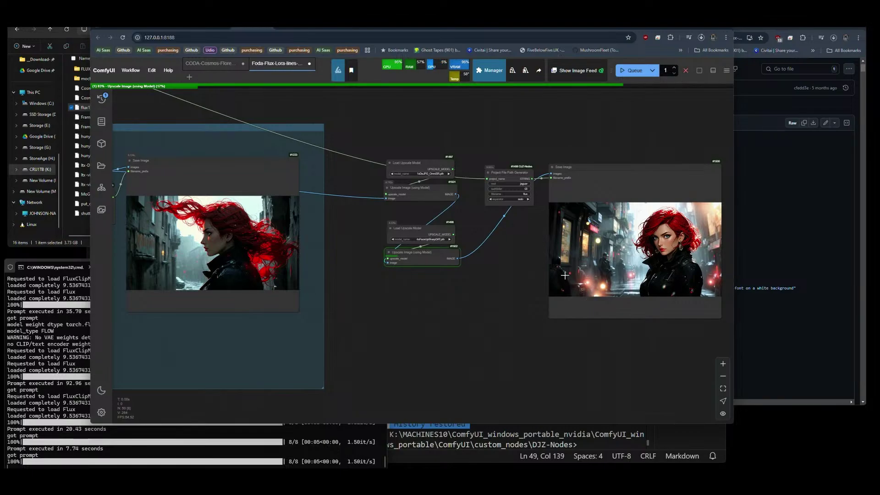
Raise the CLIPTextEncodeFlux guidance value from 1 to 3.5.
{"action": "scroll", "coordinate": [523, 277], "scroll_direction": "down", "scroll_amount": 5}
{"action": "left_click_drag", "start_coordinate": [334, 298], "coordinate": [472, 297]}
{"action": "scroll", "coordinate": [276, 246], "scroll_direction": "up", "scroll_amount": 7}
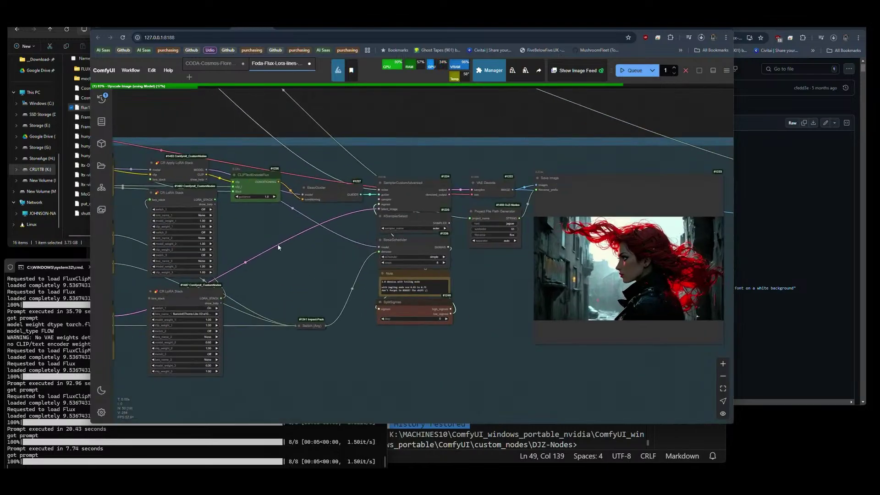
{"action": "scroll", "coordinate": [258, 220], "scroll_direction": "up", "scroll_amount": 10}
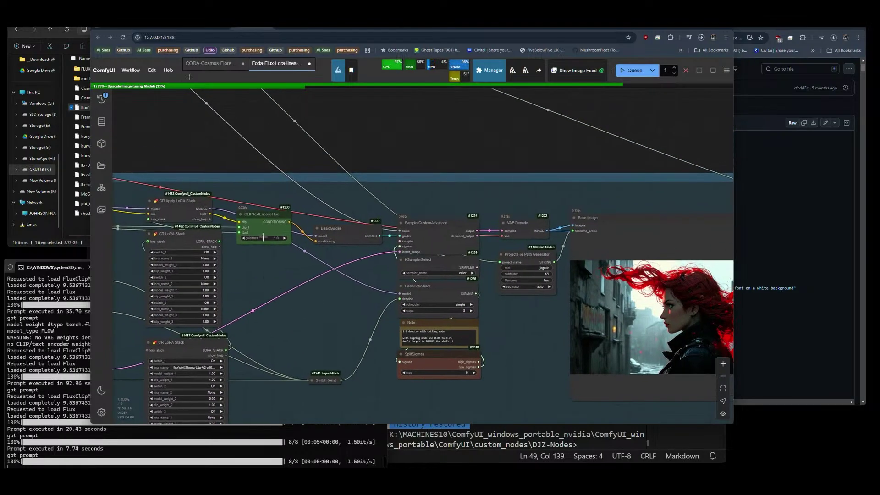
{"action": "left_click", "coordinate": [291, 235]}
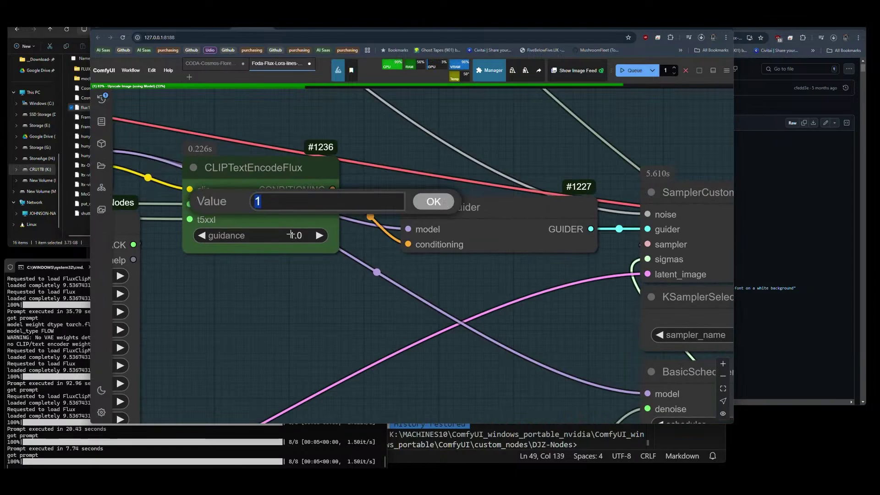
{"action": "type", "text": "3.5"}
{"action": "key", "text": "Return"}
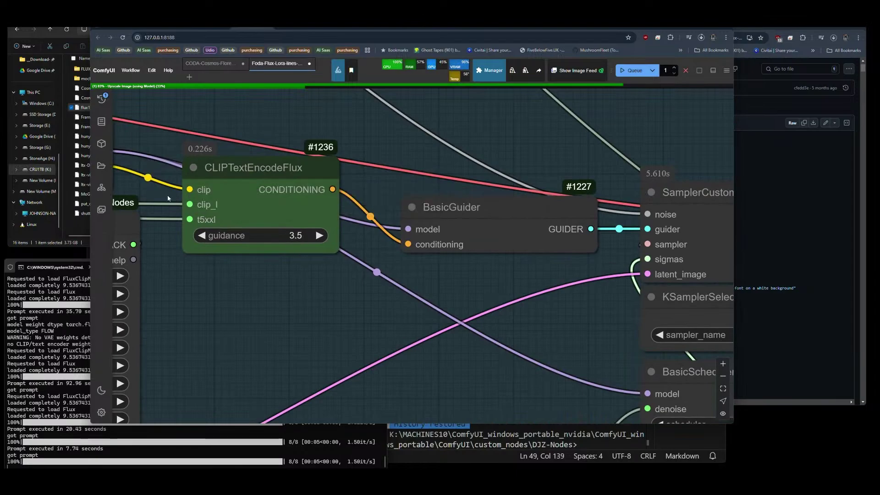
Bring the upscale nodes and Save Image previews of the sharper portrait into view.
{"action": "scroll", "coordinate": [167, 198], "scroll_direction": "down", "scroll_amount": 13}
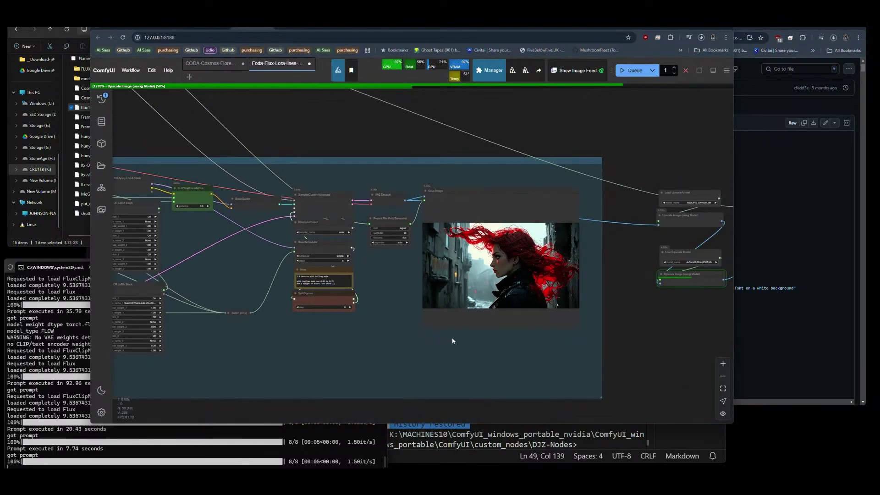
{"action": "left_click_drag", "start_coordinate": [472, 338], "coordinate": [140, 325]}
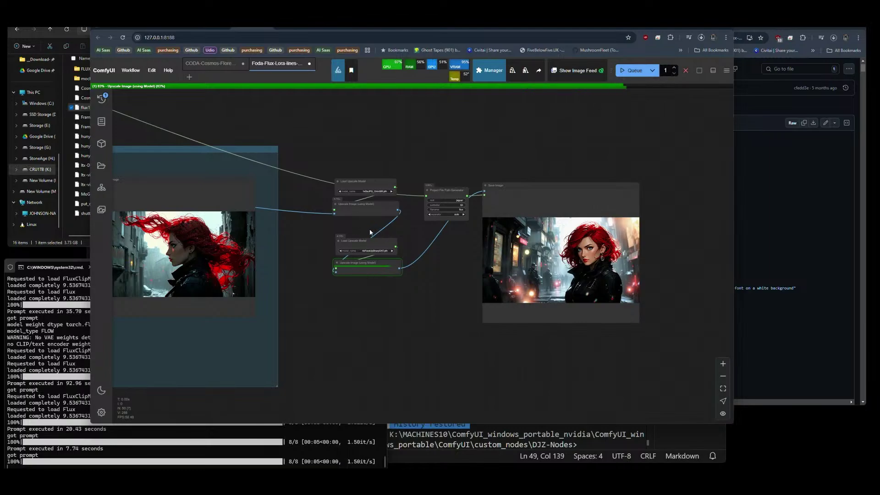
{"action": "left_click_drag", "start_coordinate": [343, 280], "coordinate": [433, 291]}
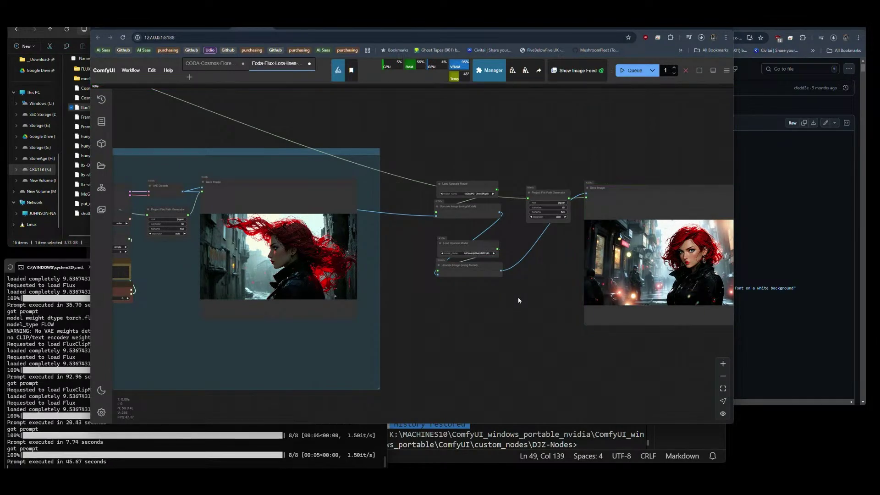
{"action": "left_click_drag", "start_coordinate": [458, 295], "coordinate": [369, 297]}
{"action": "scroll", "coordinate": [527, 266], "scroll_direction": "up", "scroll_amount": 10}
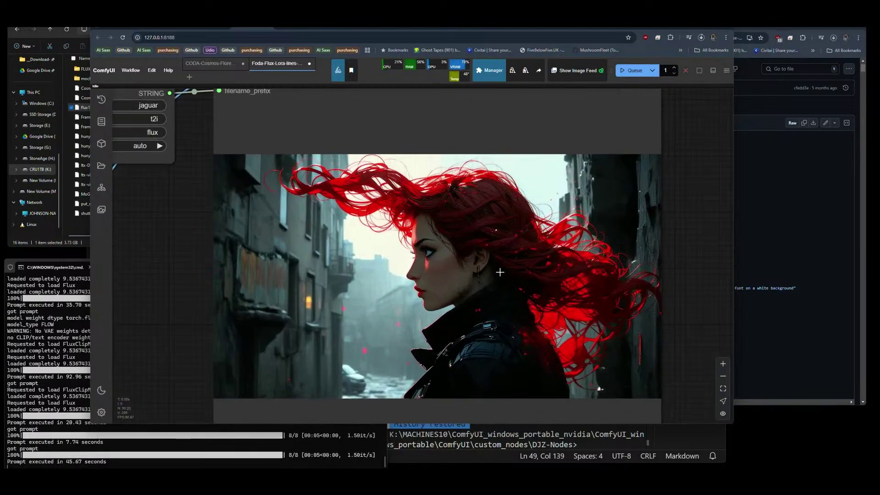
{"action": "scroll", "coordinate": [382, 258], "scroll_direction": "up", "scroll_amount": 2}
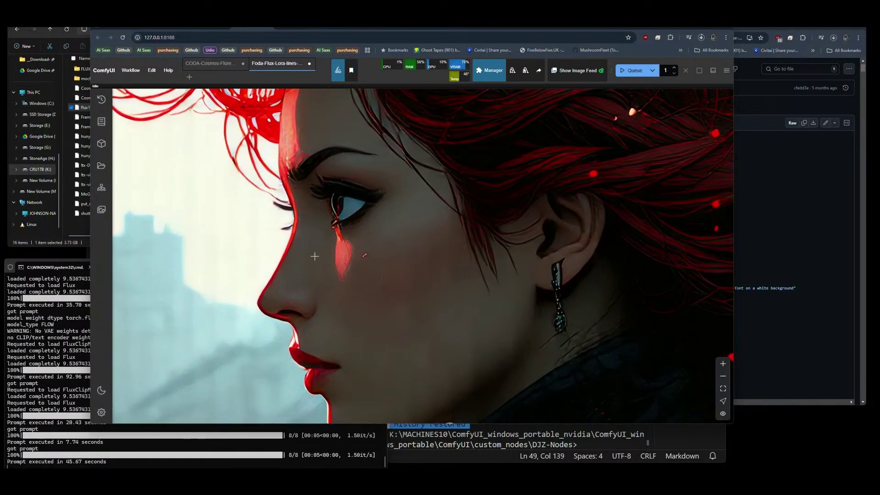
{"action": "scroll", "coordinate": [318, 241], "scroll_direction": "up", "scroll_amount": 4}
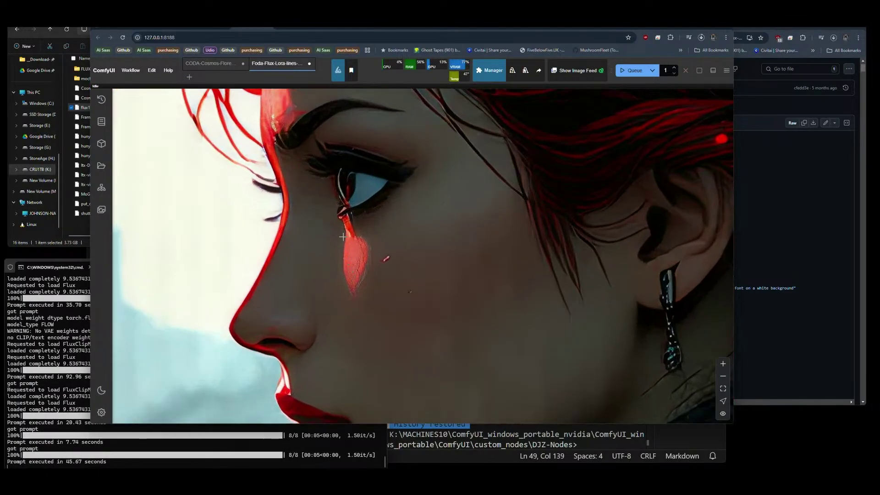
{"action": "scroll", "coordinate": [454, 257], "scroll_direction": "down", "scroll_amount": 2}
{"action": "scroll", "coordinate": [468, 338], "scroll_direction": "up", "scroll_amount": 3}
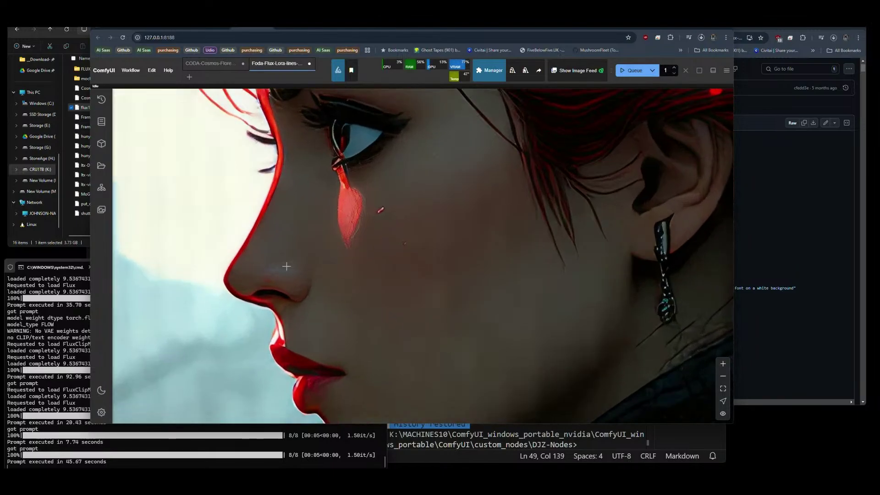
{"action": "scroll", "coordinate": [286, 266], "scroll_direction": "down", "scroll_amount": 6}
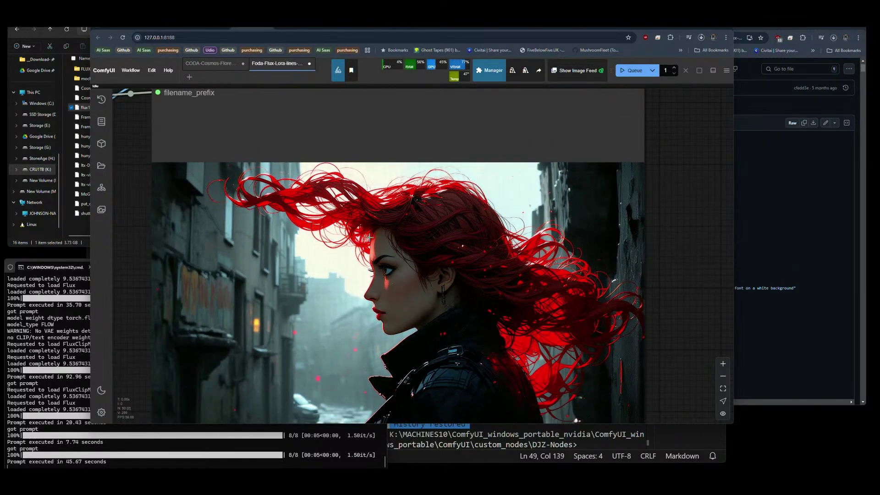
{"action": "scroll", "coordinate": [370, 237], "scroll_direction": "up", "scroll_amount": 6}
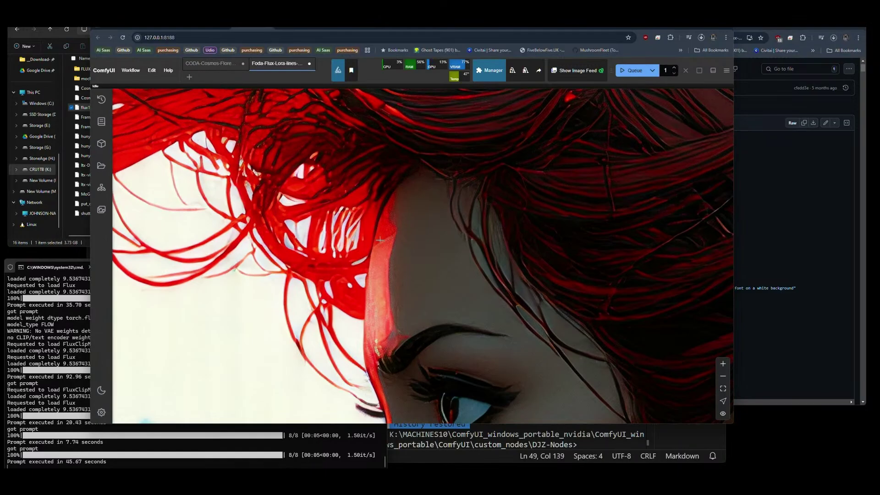
{"action": "scroll", "coordinate": [344, 209], "scroll_direction": "down", "scroll_amount": 2}
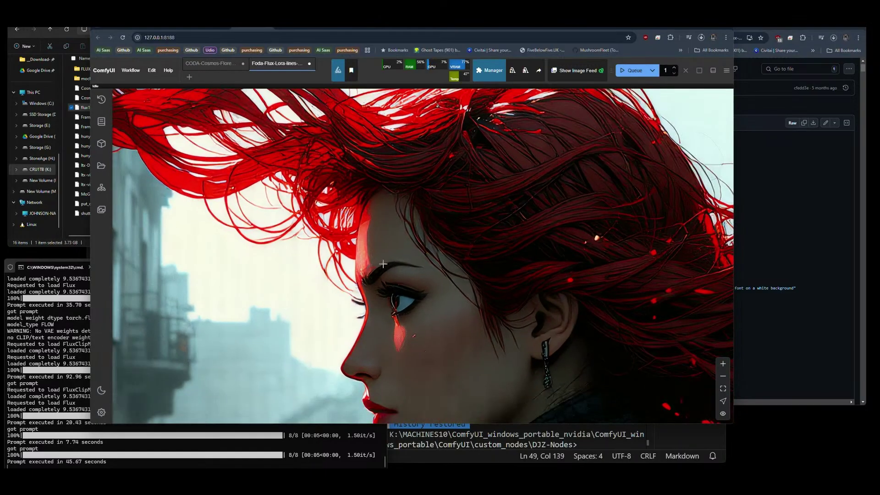
{"action": "scroll", "coordinate": [451, 324], "scroll_direction": "down", "scroll_amount": 1}
{"action": "scroll", "coordinate": [479, 255], "scroll_direction": "up", "scroll_amount": 5}
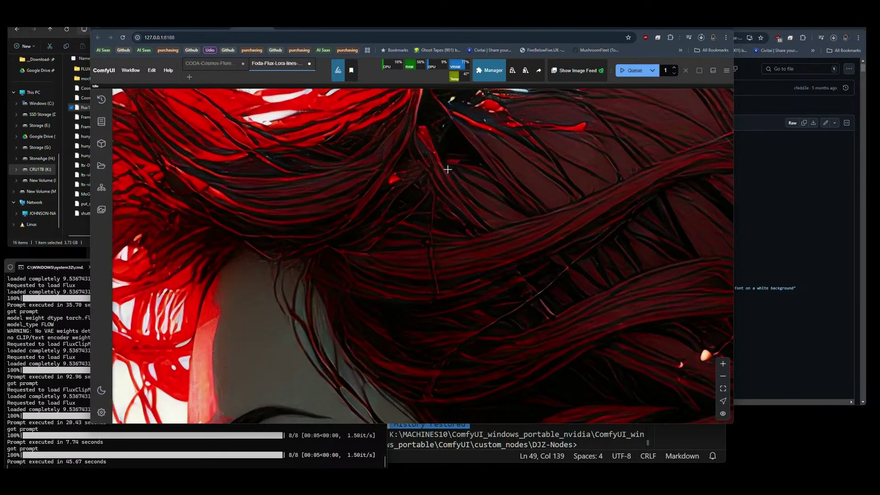
{"action": "scroll", "coordinate": [417, 344], "scroll_direction": "down", "scroll_amount": 3}
{"action": "scroll", "coordinate": [413, 403], "scroll_direction": "up", "scroll_amount": 4}
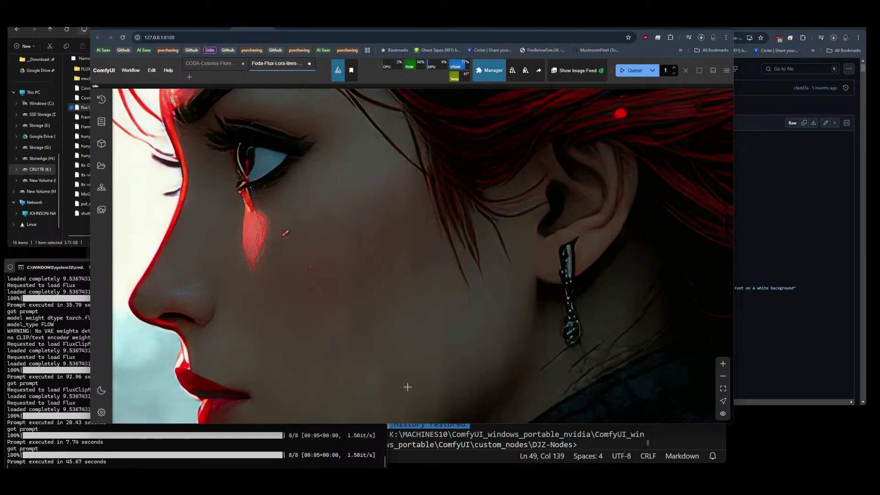
{"action": "scroll", "coordinate": [613, 277], "scroll_direction": "down", "scroll_amount": 5}
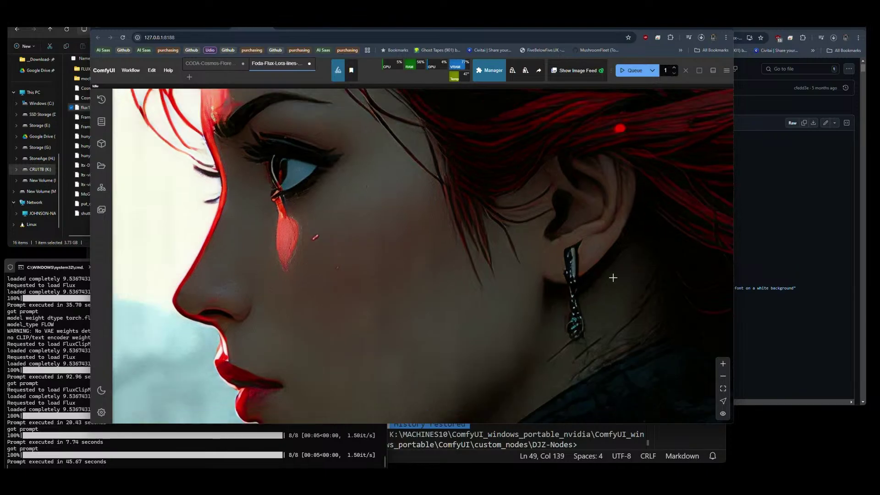
{"action": "scroll", "coordinate": [613, 278], "scroll_direction": "down", "scroll_amount": 3}
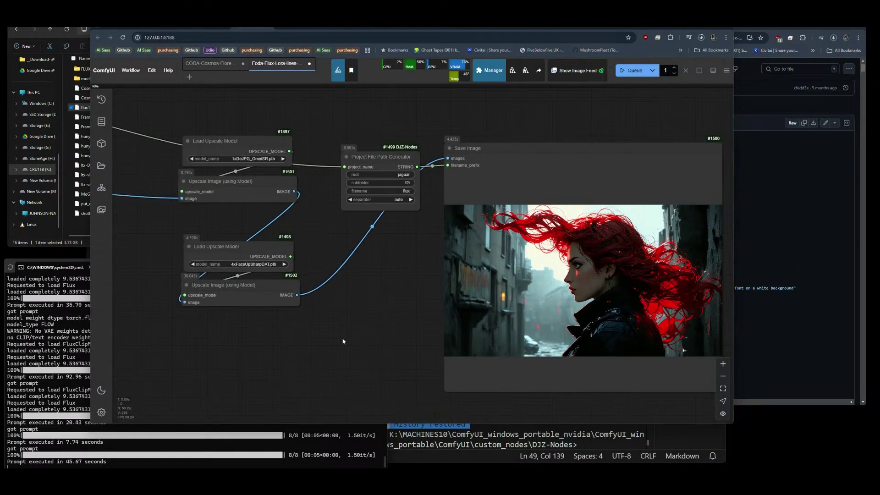
{"action": "double_click", "coordinate": [264, 331]}
{"action": "key", "text": "Escape"}
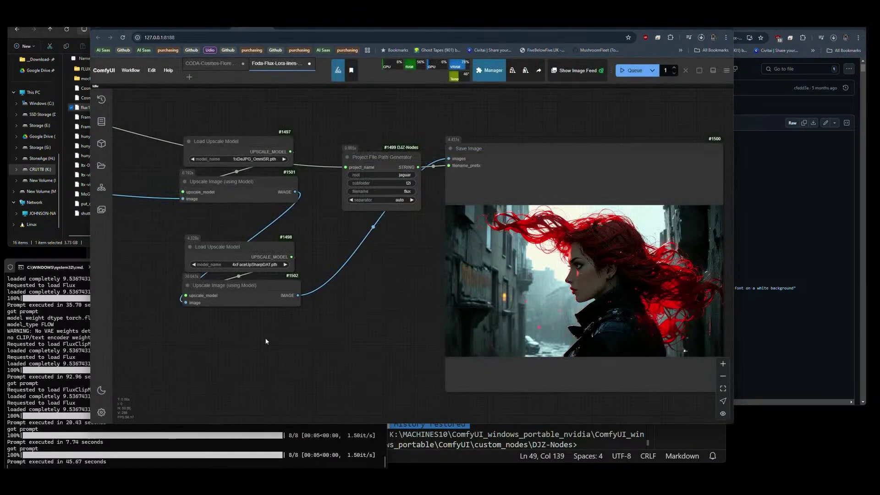
{"action": "left_click_drag", "start_coordinate": [265, 332], "coordinate": [134, 305]}
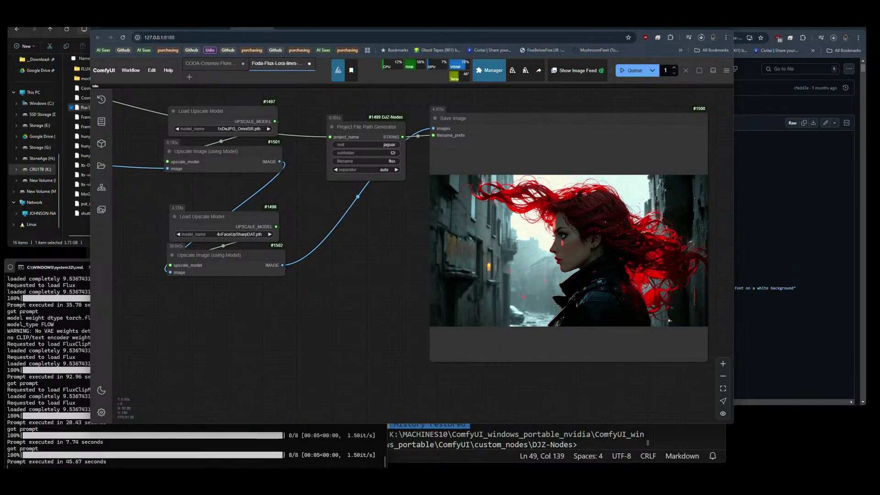
{"action": "left_click", "coordinate": [112, 460]}
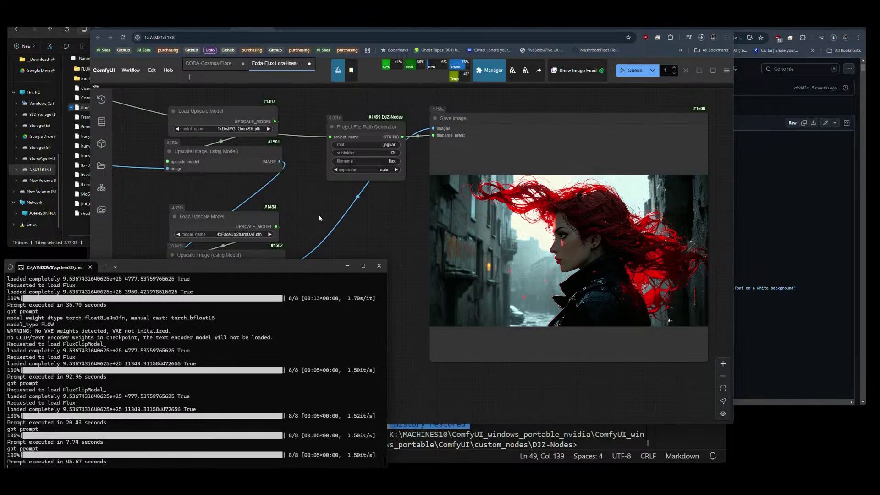
{"action": "left_click", "coordinate": [219, 245]}
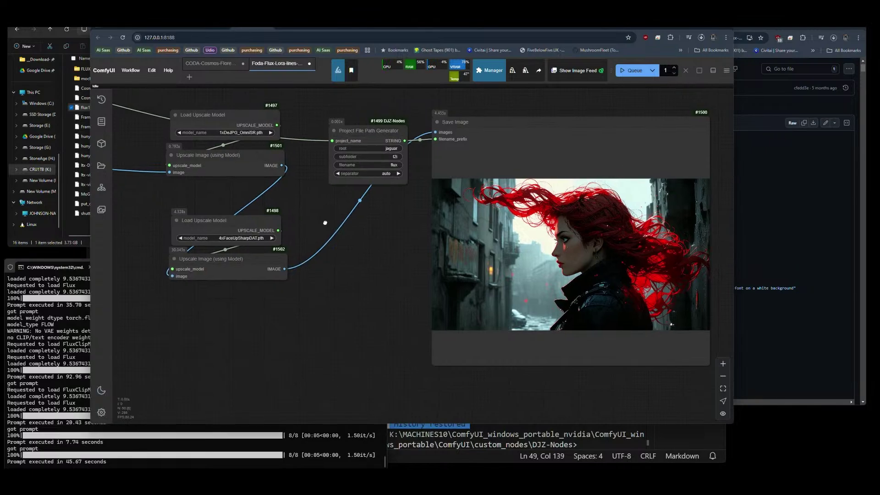
{"action": "left_click_drag", "start_coordinate": [326, 222], "coordinate": [586, 270]}
{"action": "scroll", "coordinate": [341, 271], "scroll_direction": "up", "scroll_amount": 8}
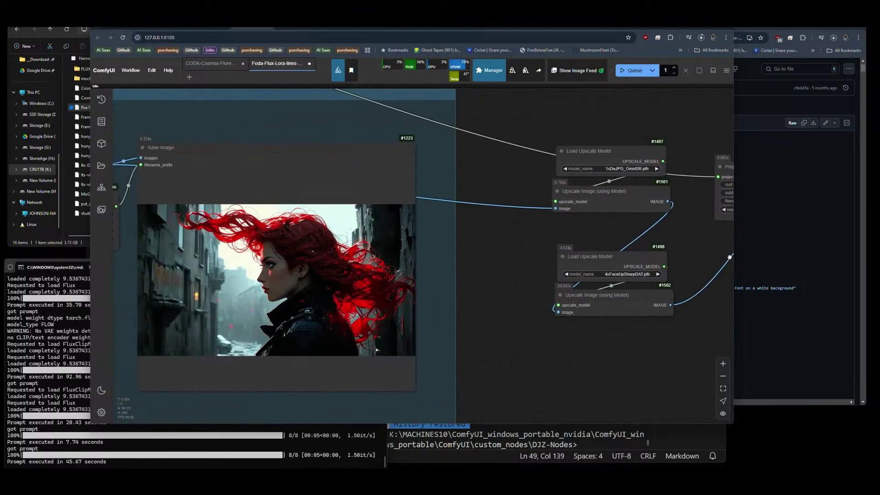
{"action": "scroll", "coordinate": [341, 271], "scroll_direction": "up", "scroll_amount": 4}
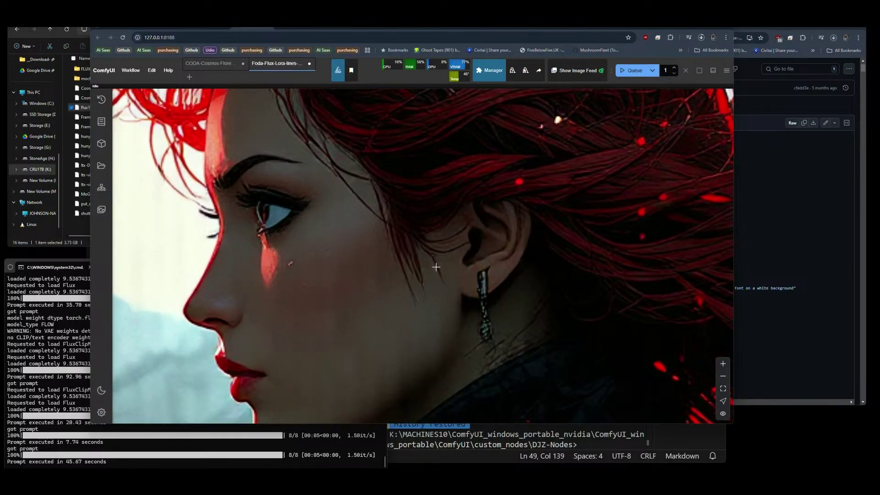
{"action": "scroll", "coordinate": [437, 266], "scroll_direction": "down", "scroll_amount": 10}
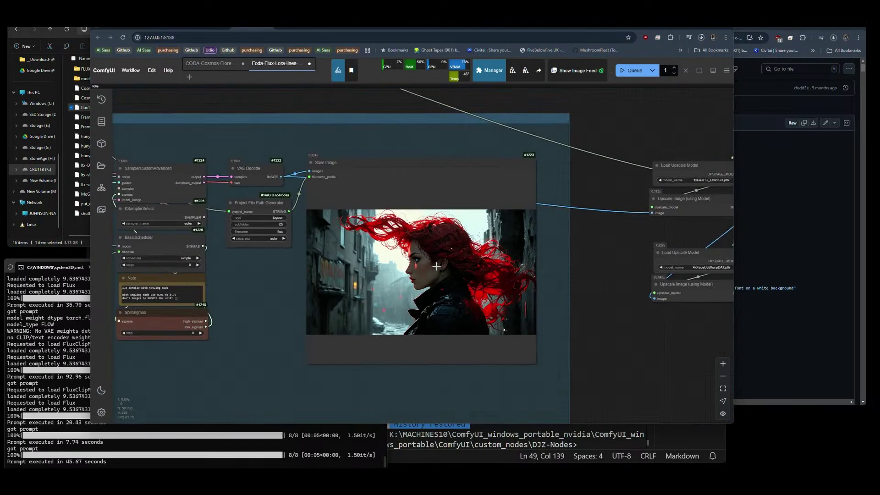
{"action": "scroll", "coordinate": [234, 353], "scroll_direction": "down", "scroll_amount": 6}
{"action": "scroll", "coordinate": [419, 229], "scroll_direction": "up", "scroll_amount": 6}
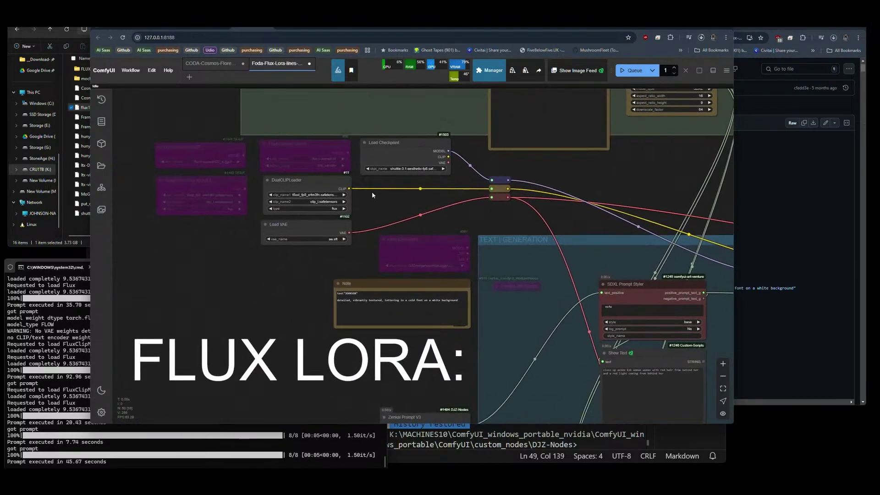
Load shuttle-jaguar-Q8_0.gguf in the GGUF Unet Loader and wire its MODEL to the reroute.
{"action": "scroll", "coordinate": [271, 151], "scroll_direction": "up", "scroll_amount": 1}
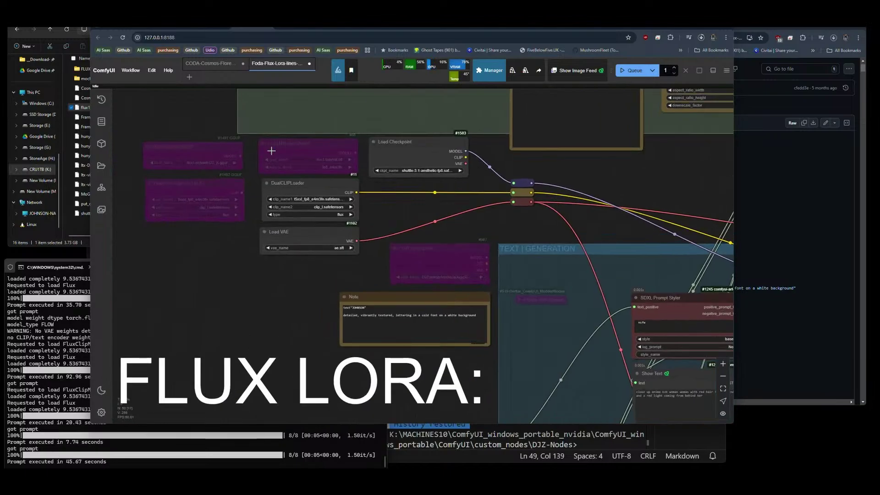
{"action": "scroll", "coordinate": [271, 151], "scroll_direction": "up", "scroll_amount": 1}
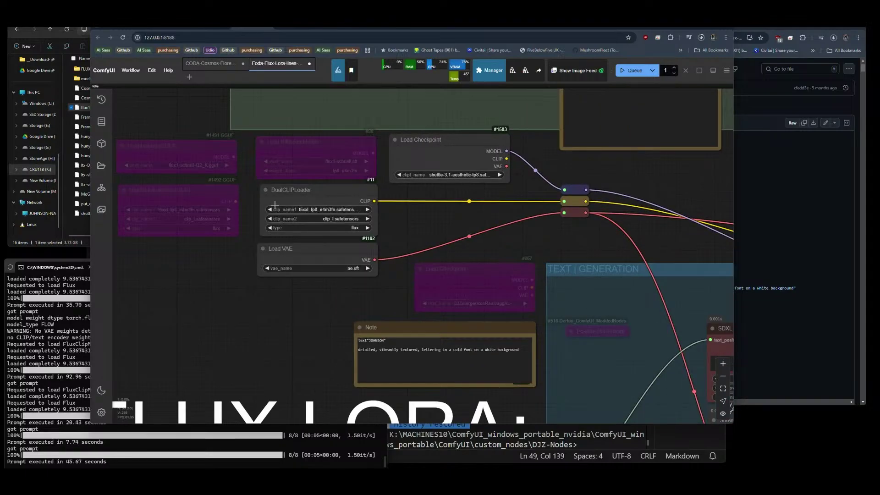
{"action": "left_click", "coordinate": [201, 164]}
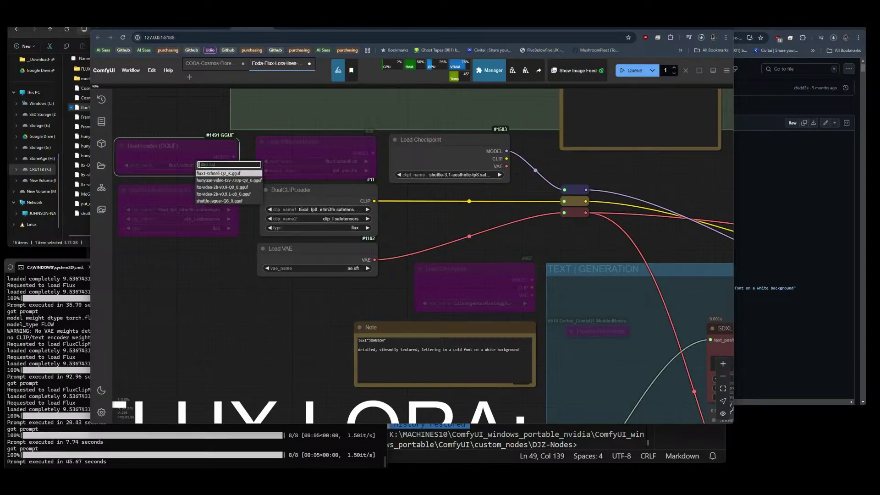
{"action": "left_click", "coordinate": [220, 200]}
{"action": "left_click_drag", "start_coordinate": [234, 157], "coordinate": [564, 189]}
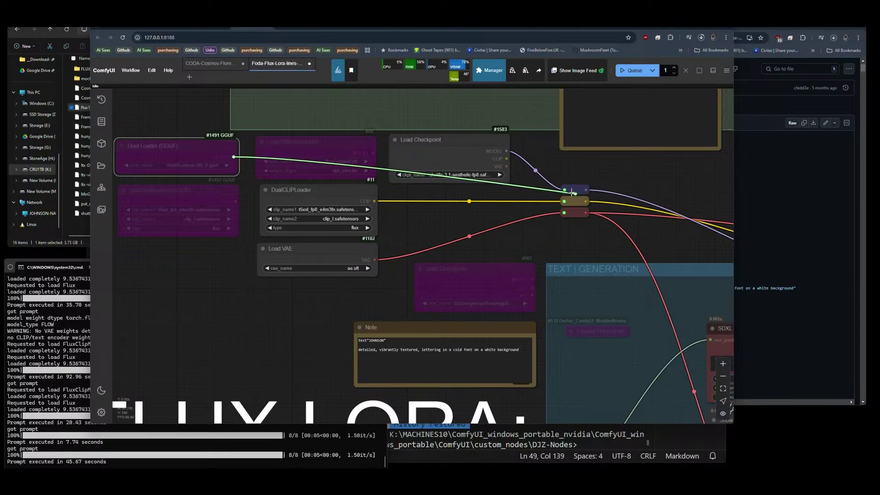
Bypass the Load Checkpoint node and queue a test run.
{"action": "left_click", "coordinate": [476, 152]}
{"action": "key", "text": "ctrl+b"}
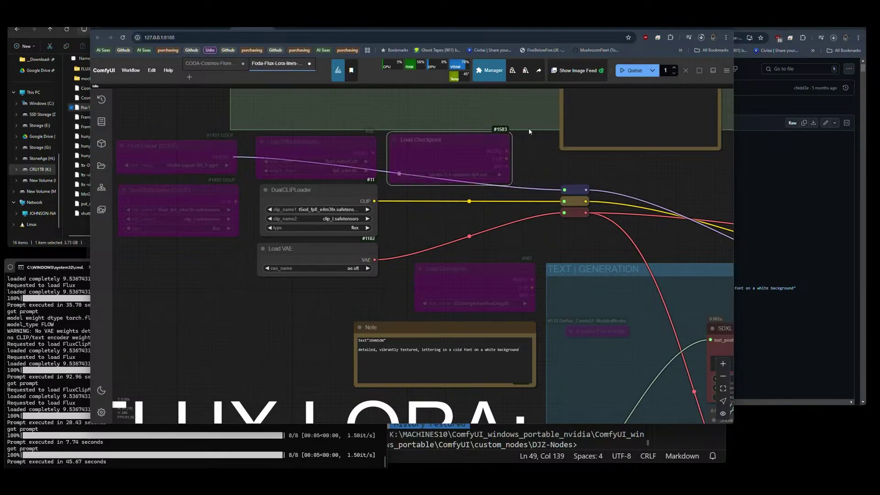
{"action": "left_click", "coordinate": [627, 72]}
{"action": "scroll", "coordinate": [153, 116], "scroll_direction": "down", "scroll_amount": 6}
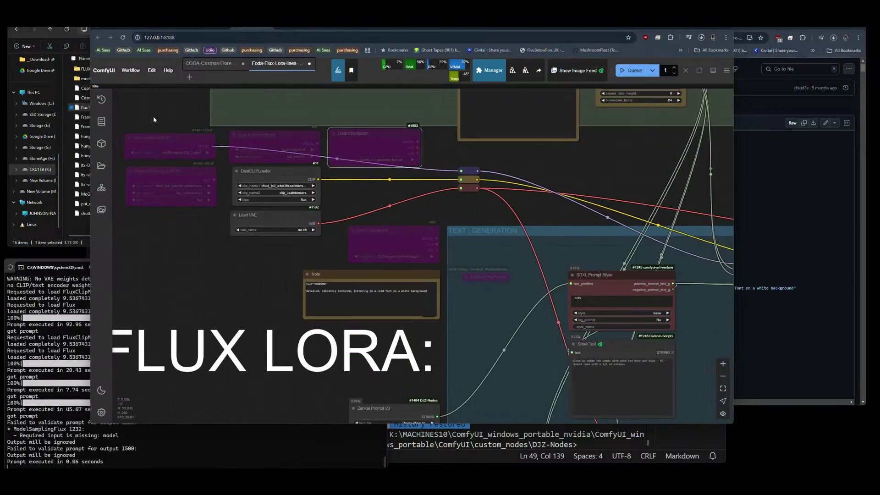
{"action": "scroll", "coordinate": [158, 123], "scroll_direction": "down", "scroll_amount": 2}
{"action": "left_click_drag", "start_coordinate": [517, 251], "coordinate": [491, 291]}
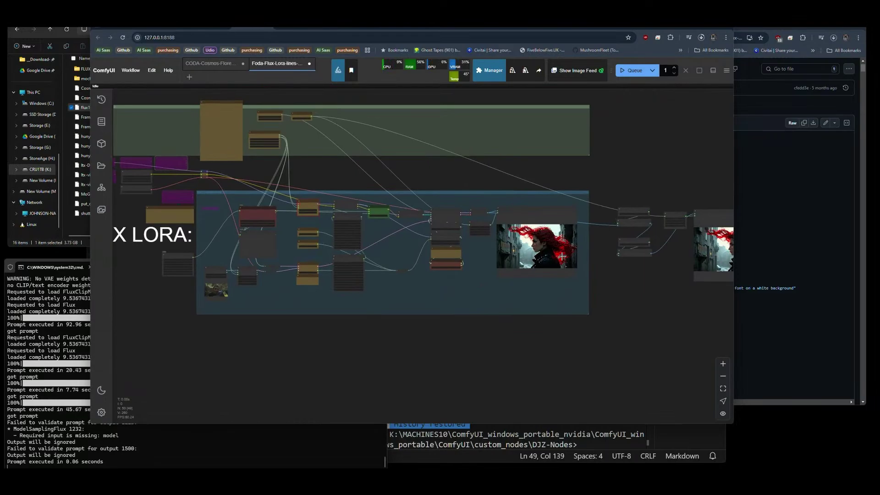
Inspect the loader nodes and read the missing-model validation error in the console.
{"action": "scroll", "coordinate": [550, 247], "scroll_direction": "up", "scroll_amount": 15}
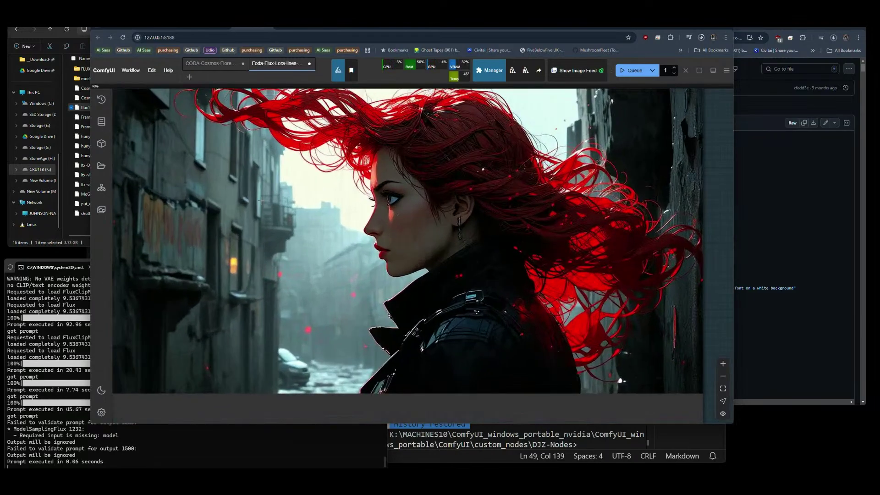
{"action": "scroll", "coordinate": [195, 224], "scroll_direction": "down", "scroll_amount": 5}
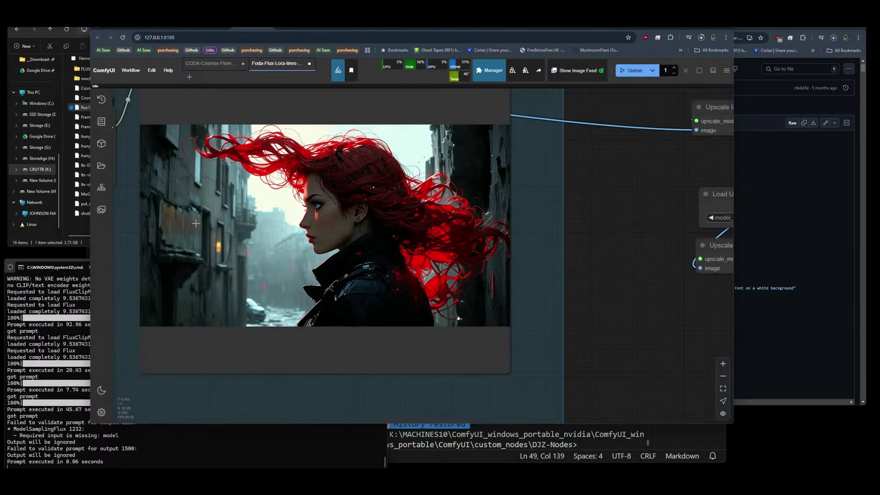
{"action": "scroll", "coordinate": [195, 223], "scroll_direction": "down", "scroll_amount": 5}
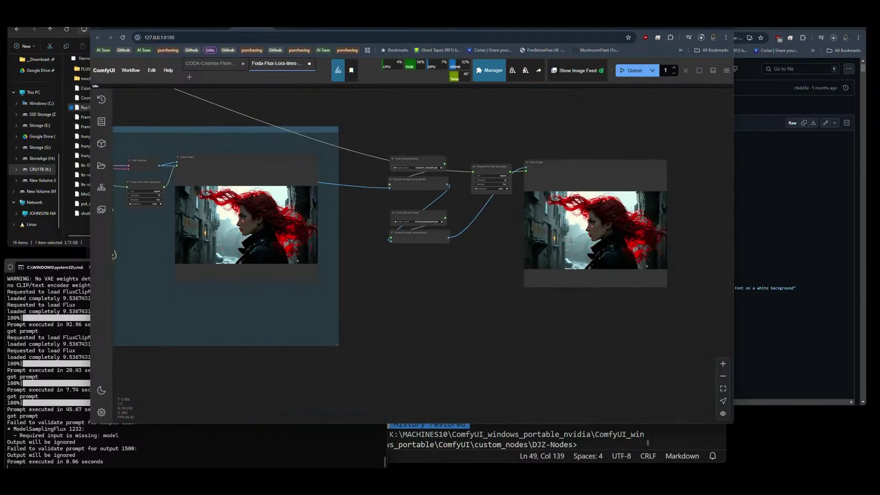
{"action": "scroll", "coordinate": [635, 242], "scroll_direction": "up", "scroll_amount": 10}
{"action": "scroll", "coordinate": [342, 254], "scroll_direction": "down", "scroll_amount": 10}
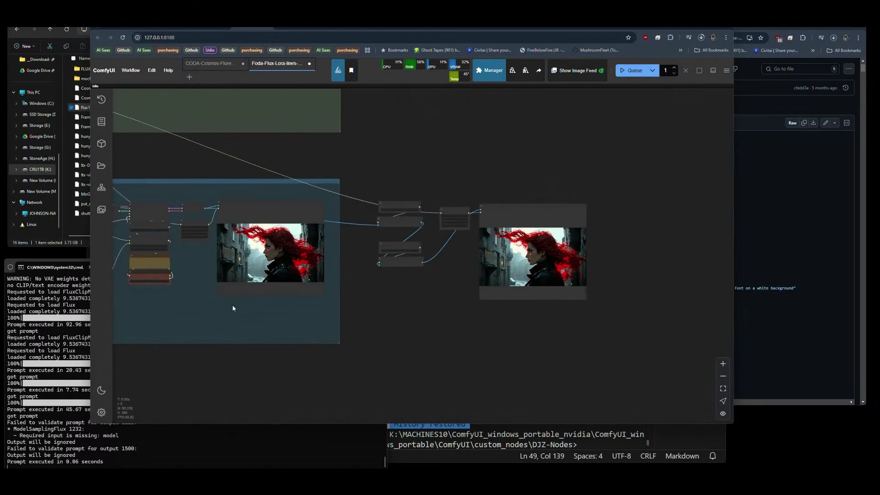
{"action": "left_click_drag", "start_coordinate": [232, 307], "coordinate": [465, 314]}
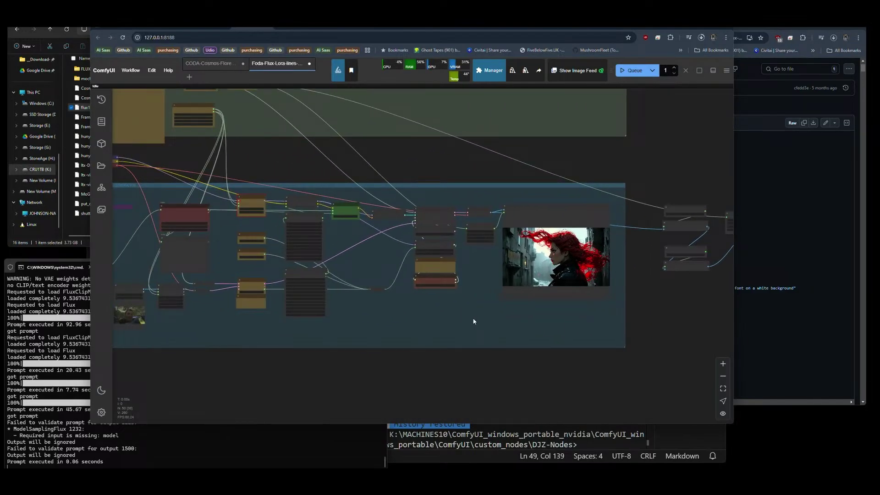
{"action": "scroll", "coordinate": [233, 213], "scroll_direction": "up", "scroll_amount": 10}
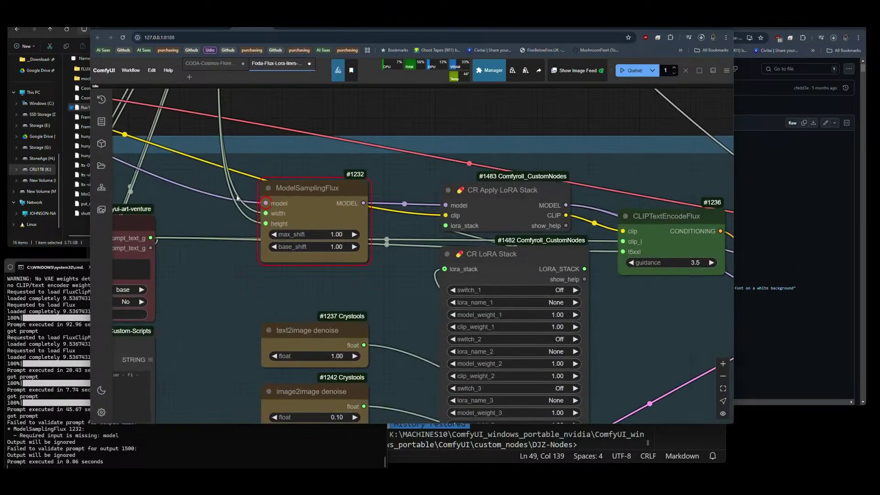
{"action": "scroll", "coordinate": [411, 244], "scroll_direction": "down", "scroll_amount": 10}
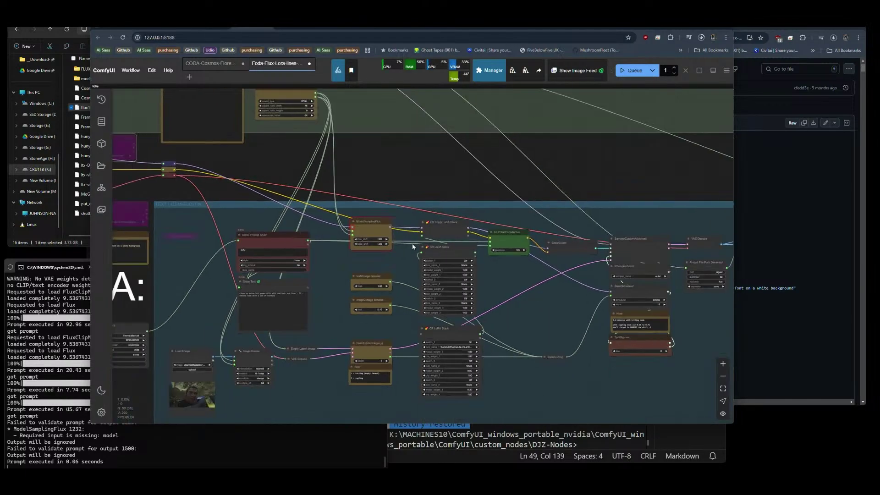
{"action": "left_click", "coordinate": [162, 450]}
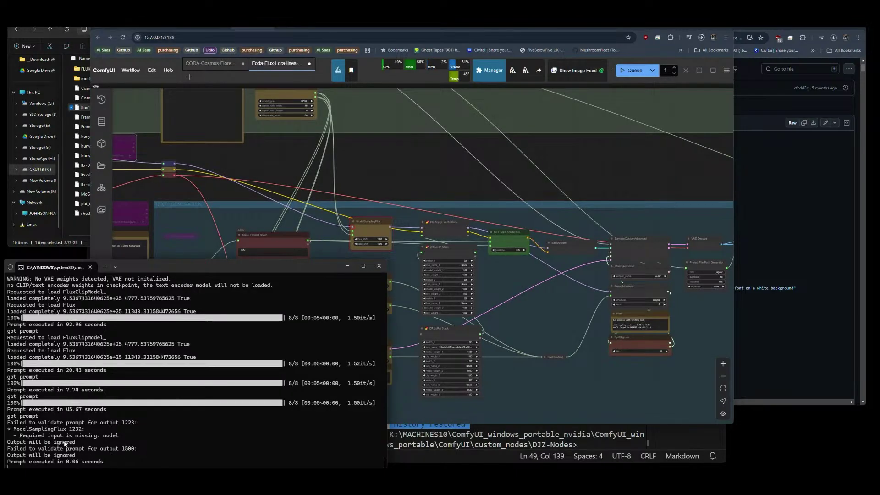
Re-enable the bypassed purple Unet Loader (GGUF) node with Ctrl+B.
{"action": "left_click_drag", "start_coordinate": [241, 168], "coordinate": [461, 182]}
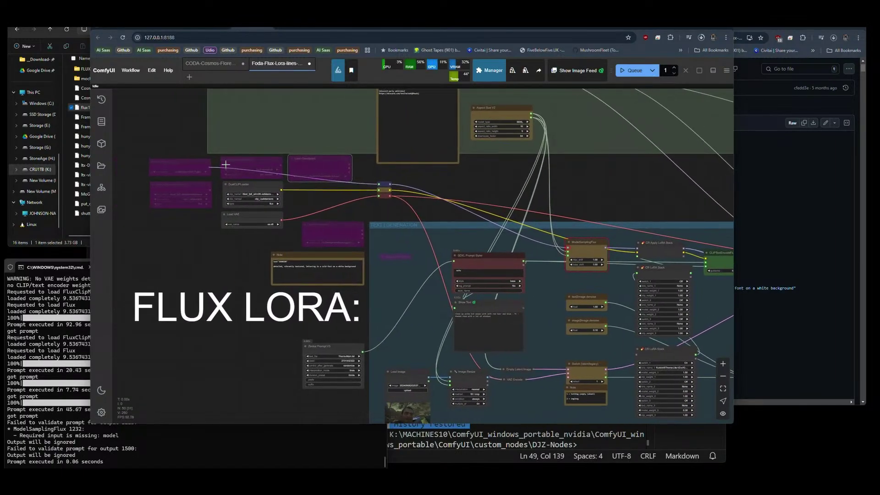
{"action": "left_click", "coordinate": [183, 163]}
{"action": "key", "text": "ctrl+b"}
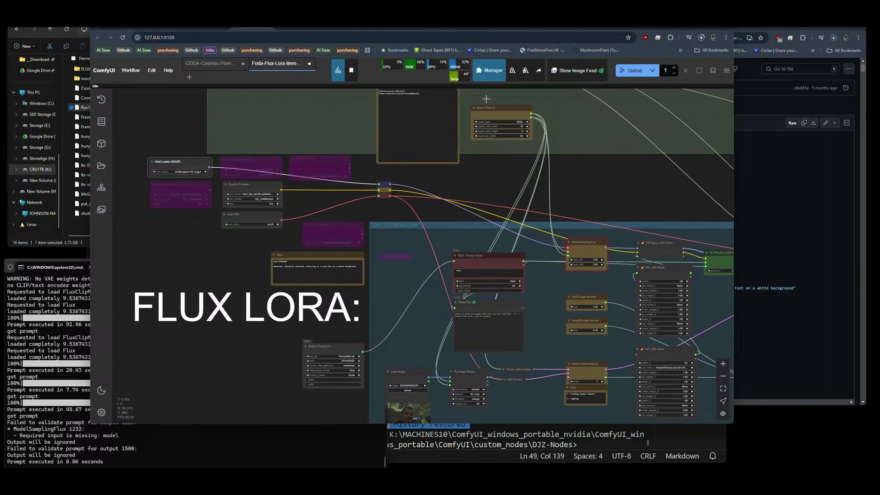
Queue the workflow and follow it to the Save Image preview of the red-haired woman in teal.
{"action": "left_click", "coordinate": [633, 70]}
{"action": "left_click_drag", "start_coordinate": [547, 172], "coordinate": [385, 169]}
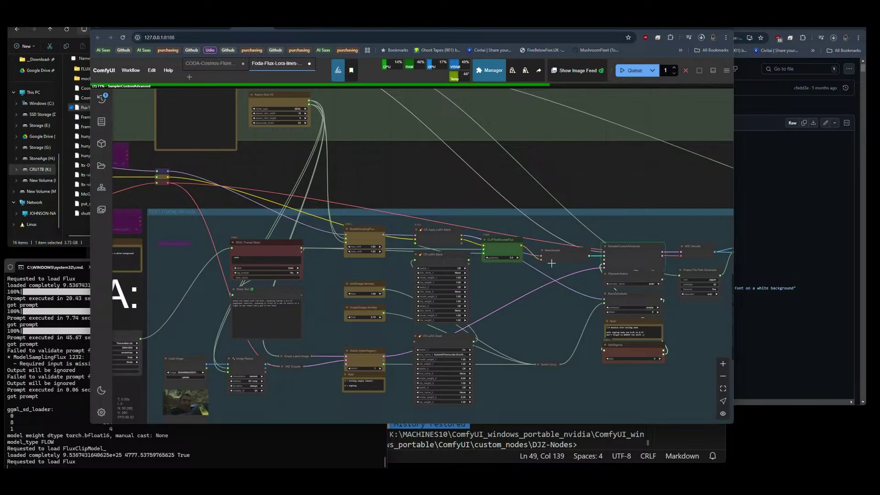
{"action": "left_click_drag", "start_coordinate": [562, 326], "coordinate": [282, 263]}
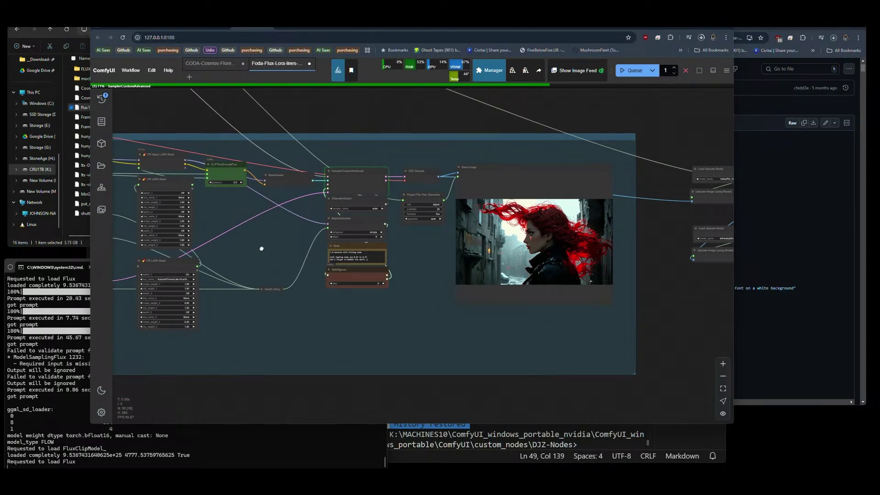
{"action": "left_click_drag", "start_coordinate": [261, 247], "coordinate": [271, 251]}
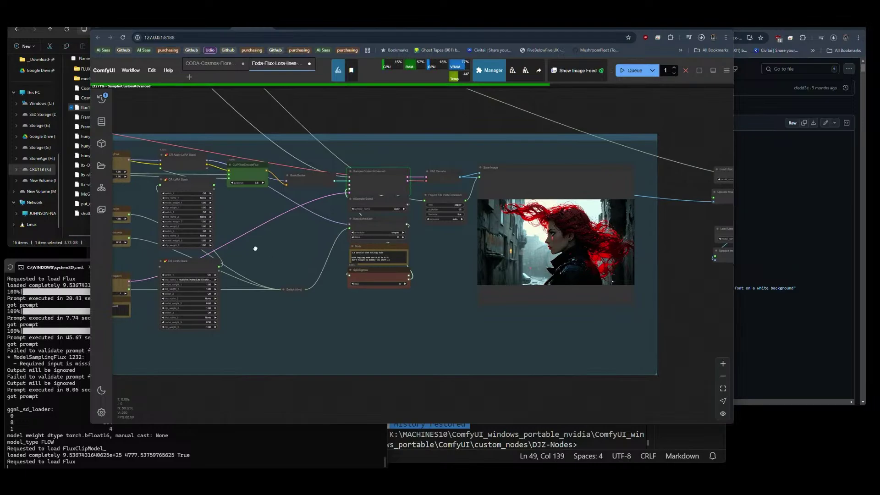
{"action": "left_click_drag", "start_coordinate": [256, 248], "coordinate": [556, 263]}
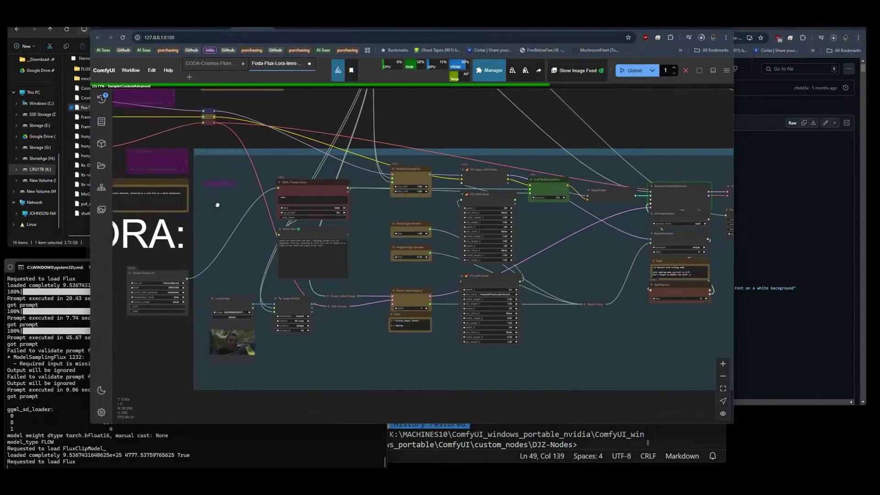
{"action": "left_click_drag", "start_coordinate": [218, 205], "coordinate": [362, 277]}
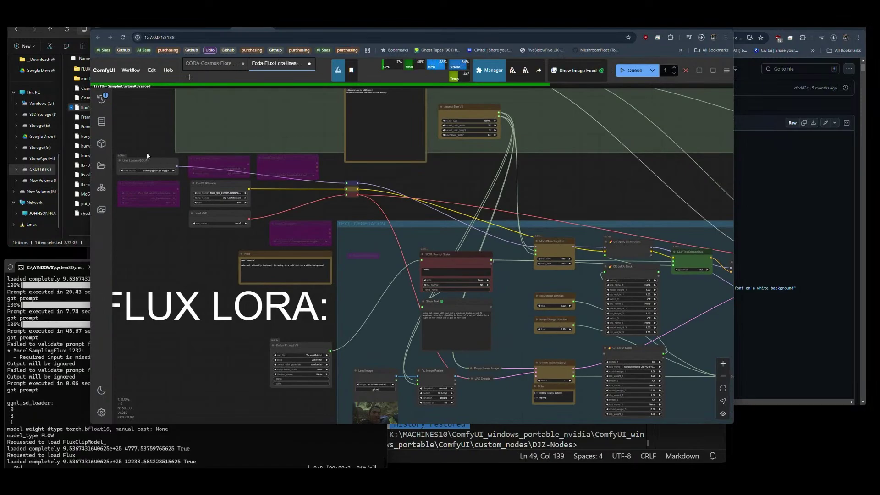
{"action": "scroll", "coordinate": [149, 158], "scroll_direction": "down", "scroll_amount": 4}
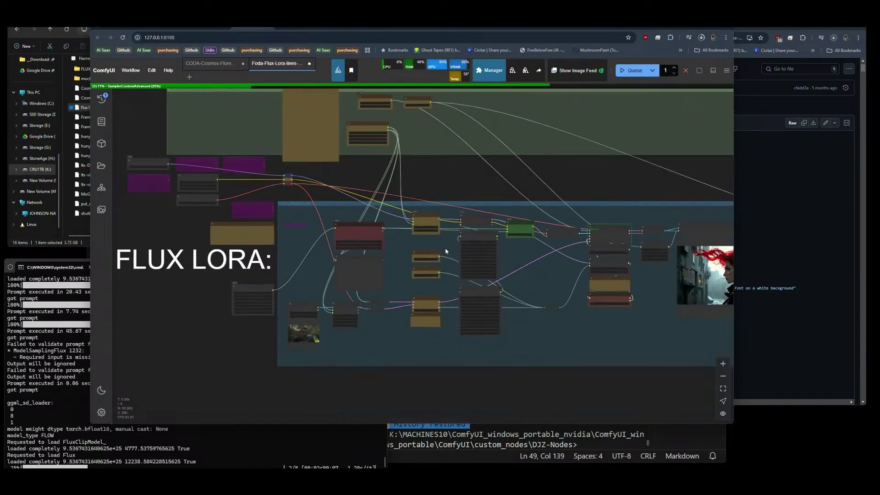
{"action": "scroll", "coordinate": [641, 307], "scroll_direction": "up", "scroll_amount": 7}
{"action": "left_click_drag", "start_coordinate": [409, 166], "coordinate": [252, 166]}
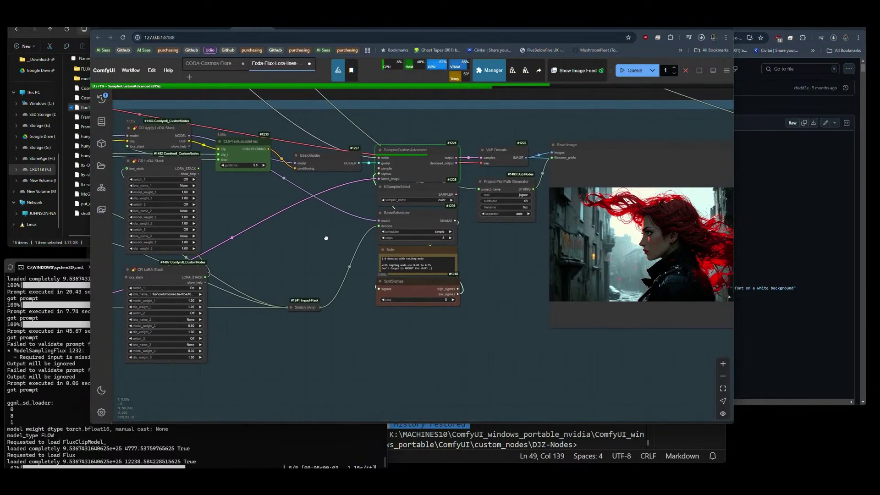
{"action": "left_click_drag", "start_coordinate": [326, 238], "coordinate": [219, 246]}
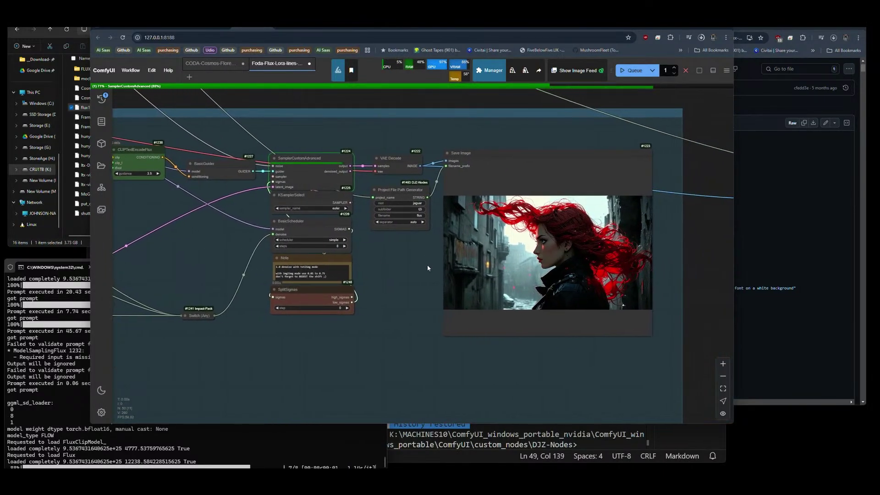
{"action": "left_click_drag", "start_coordinate": [428, 268], "coordinate": [370, 265]}
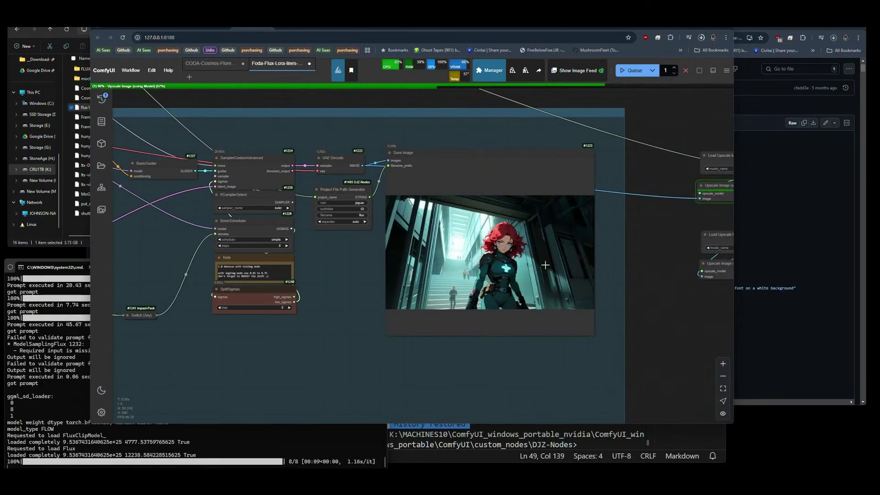
{"action": "scroll", "coordinate": [545, 265], "scroll_direction": "up", "scroll_amount": 8}
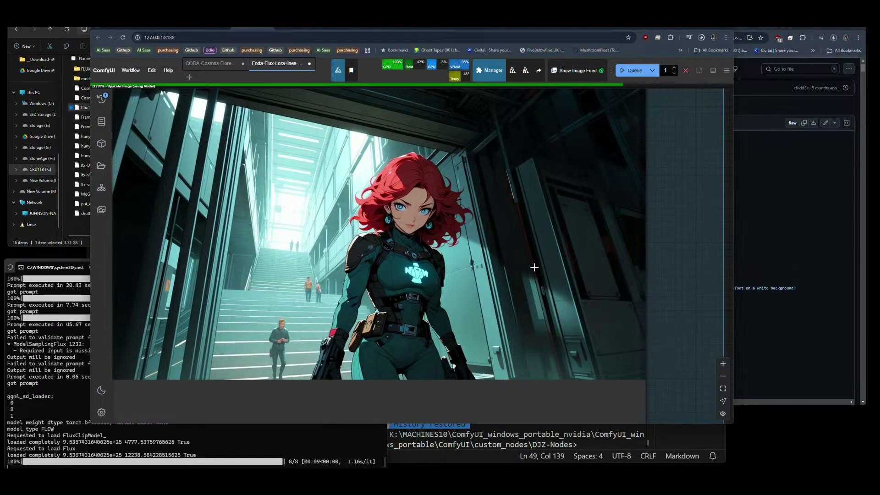
{"action": "scroll", "coordinate": [546, 268], "scroll_direction": "down", "scroll_amount": 8}
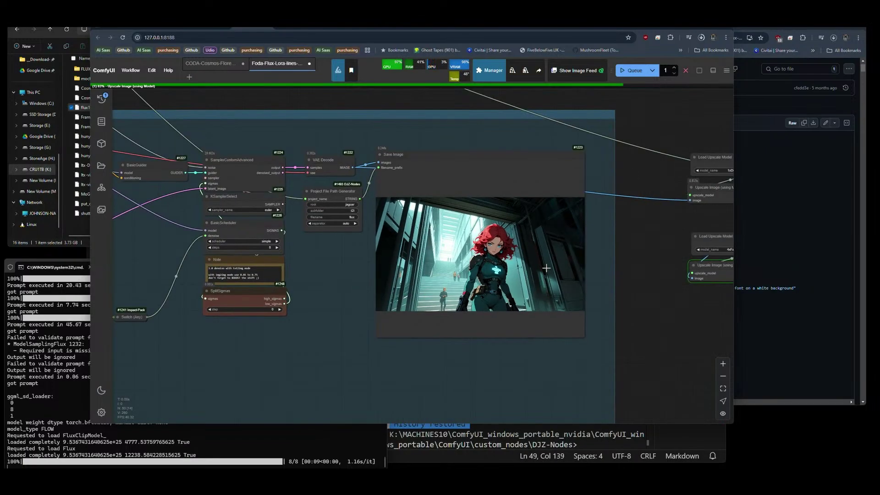
{"action": "left_click_drag", "start_coordinate": [661, 333], "coordinate": [242, 301]}
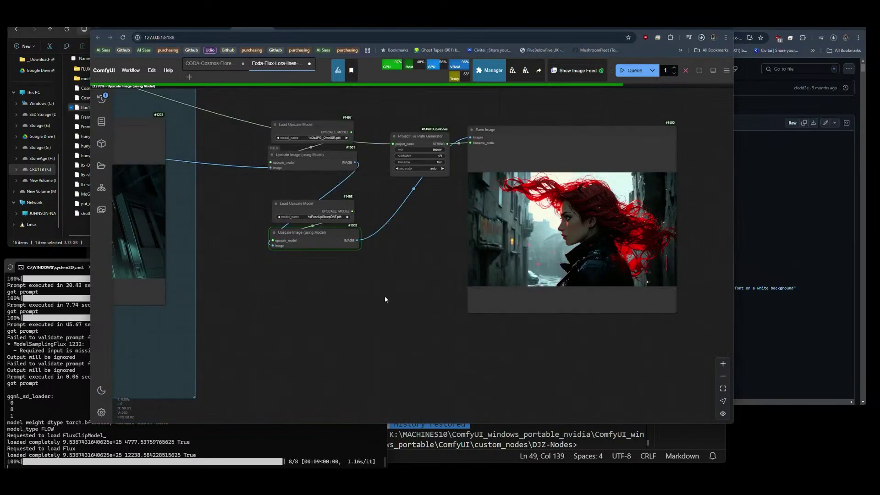
{"action": "left_click_drag", "start_coordinate": [386, 294], "coordinate": [311, 324]}
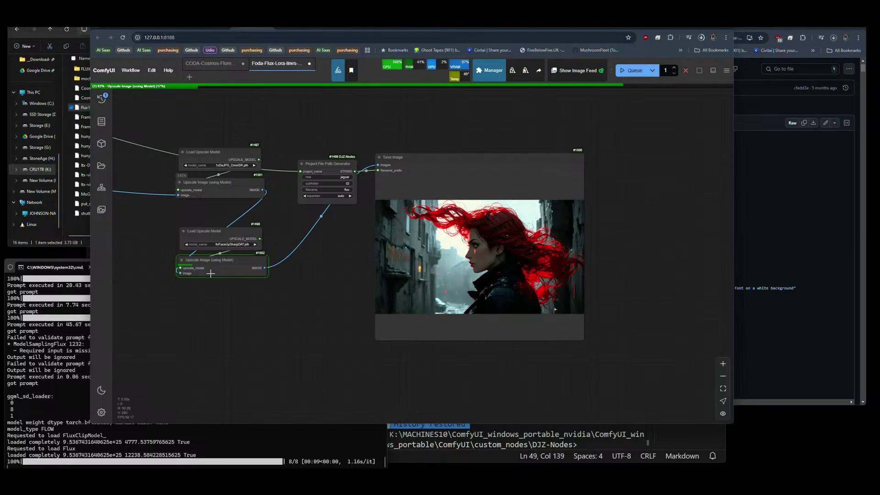
{"action": "scroll", "coordinate": [193, 253], "scroll_direction": "up", "scroll_amount": 6}
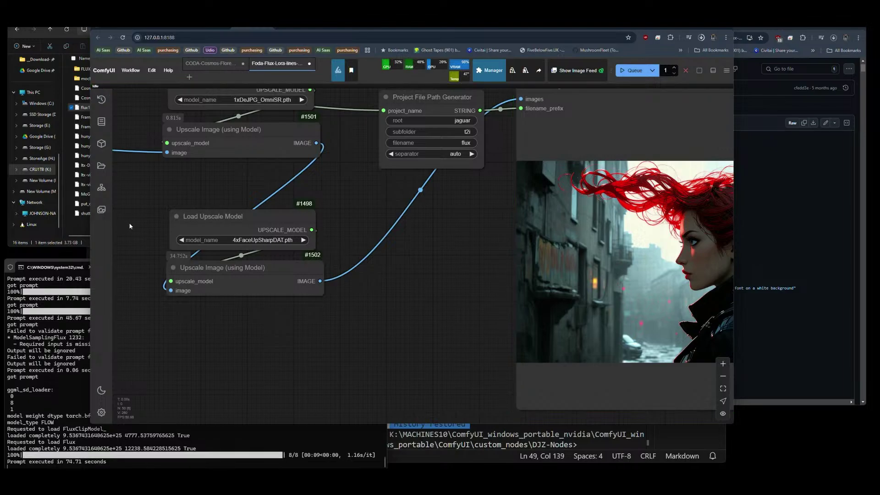
{"action": "scroll", "coordinate": [665, 257], "scroll_direction": "up", "scroll_amount": 5}
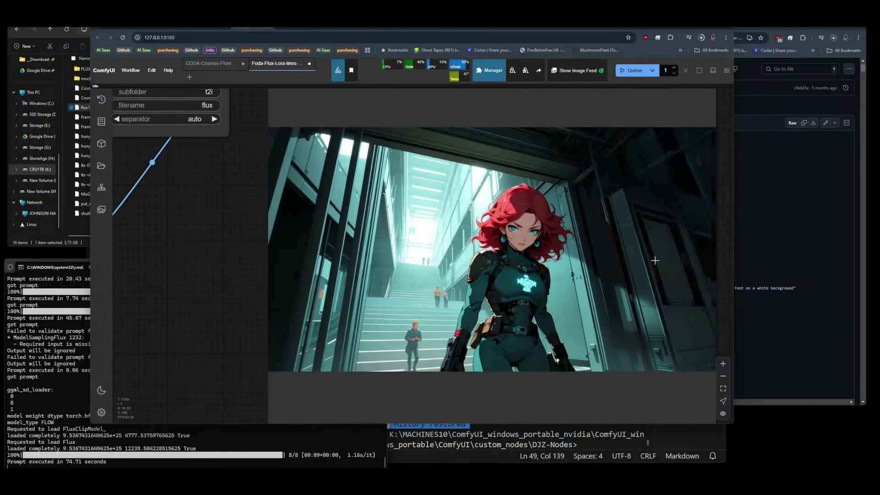
{"action": "scroll", "coordinate": [391, 207], "scroll_direction": "up", "scroll_amount": 6}
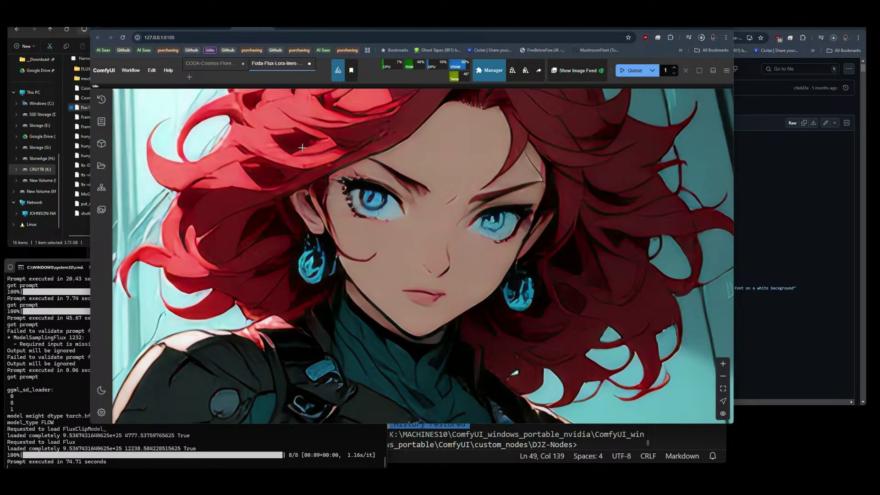
{"action": "scroll", "coordinate": [302, 147], "scroll_direction": "down", "scroll_amount": 3}
{"action": "scroll", "coordinate": [317, 168], "scroll_direction": "down", "scroll_amount": 4}
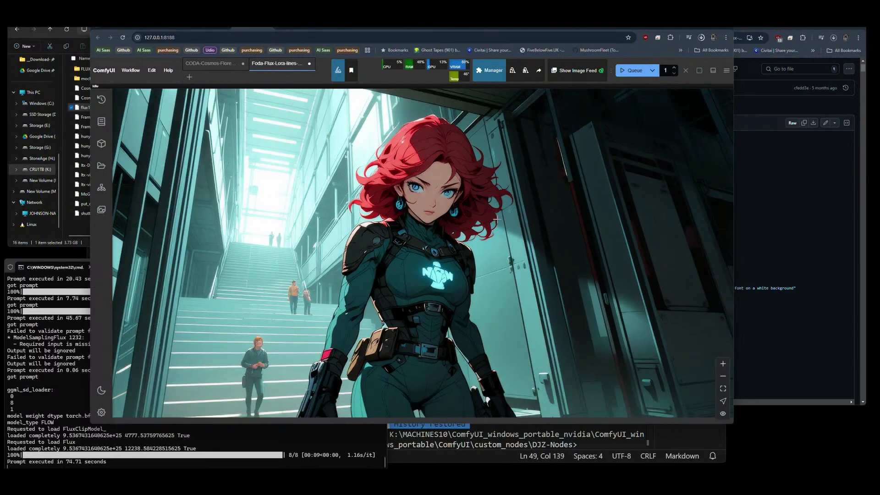
{"action": "scroll", "coordinate": [496, 219], "scroll_direction": "down", "scroll_amount": 5}
Set the second upscaler to RealESRGAN_x4plus_anime_6B.pth and queue with Ctrl+Enter.
{"action": "left_click_drag", "start_coordinate": [286, 334], "coordinate": [378, 325]}
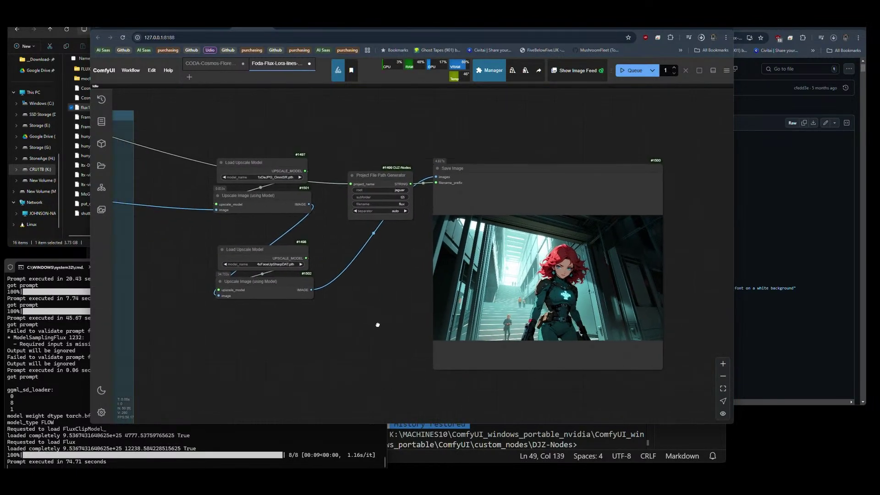
{"action": "scroll", "coordinate": [192, 275], "scroll_direction": "up", "scroll_amount": 7}
{"action": "left_click", "coordinate": [338, 246]}
{"action": "left_click", "coordinate": [341, 253]}
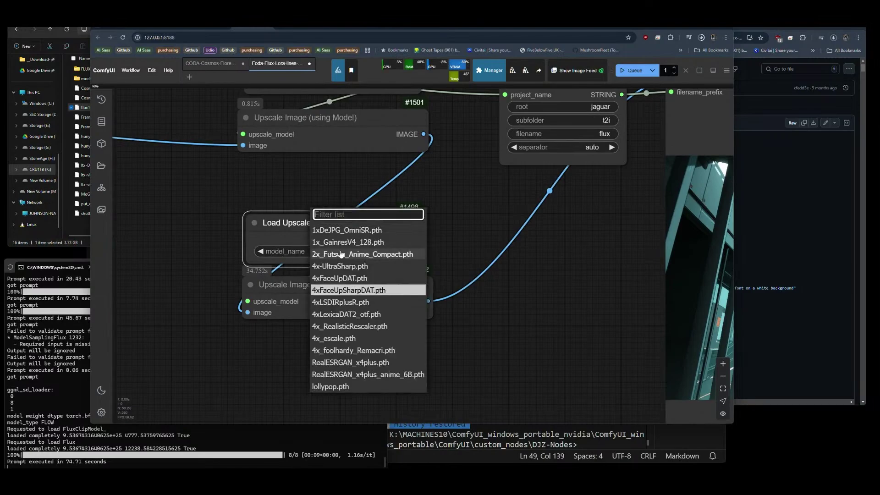
{"action": "left_click", "coordinate": [357, 374]}
{"action": "key", "text": "ctrl+Return"}
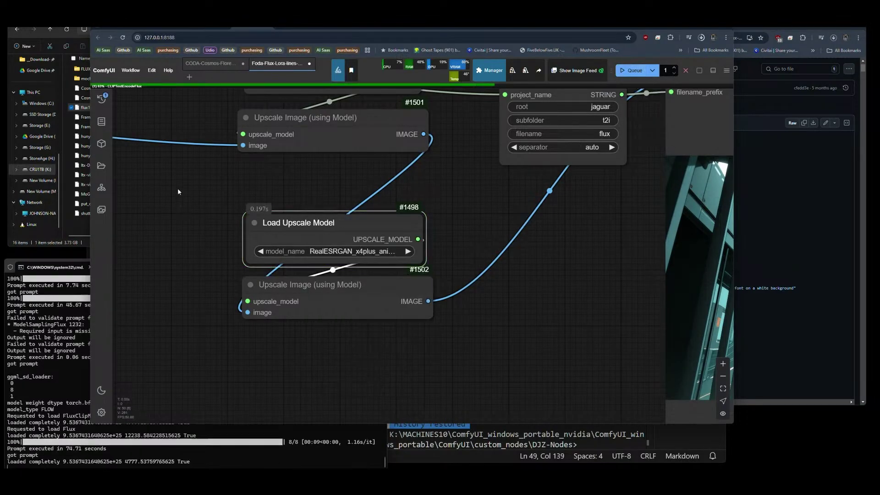
Watch the 14.26-second run finish, checking both image previews and the console.
{"action": "scroll", "coordinate": [178, 188], "scroll_direction": "down", "scroll_amount": 7}
{"action": "scroll", "coordinate": [322, 309], "scroll_direction": "down", "scroll_amount": 4}
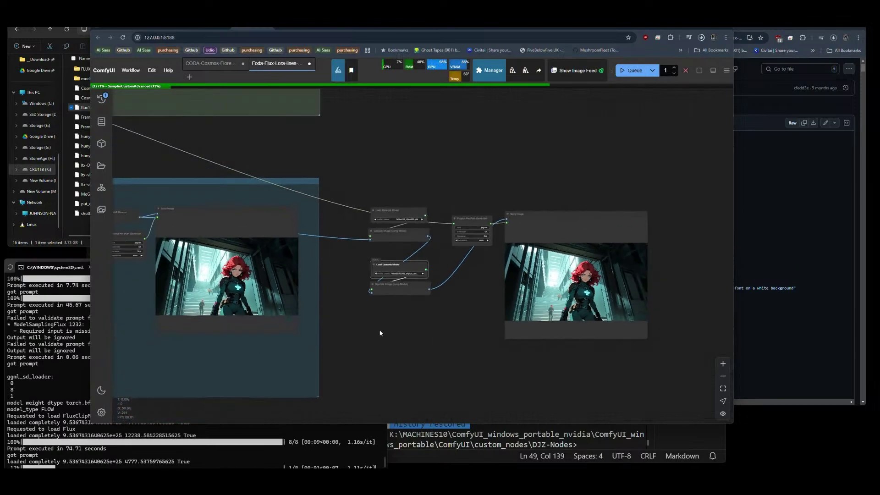
{"action": "left_click_drag", "start_coordinate": [379, 333], "coordinate": [419, 333]}
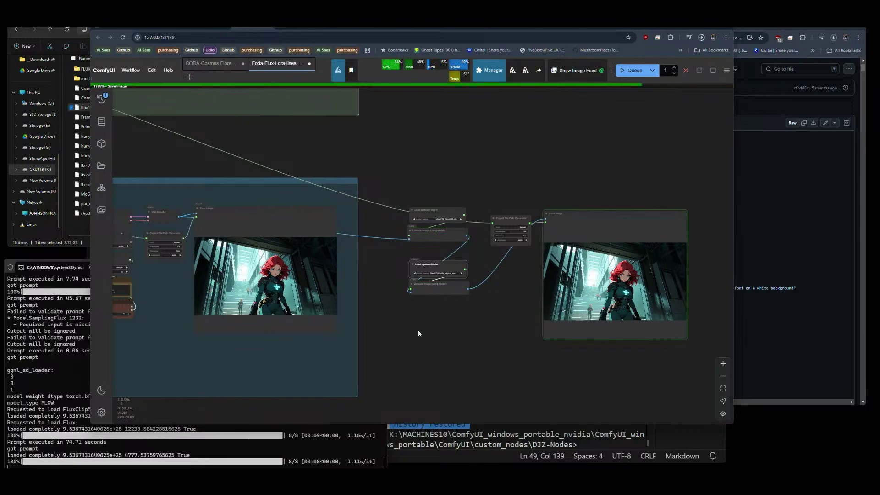
{"action": "scroll", "coordinate": [533, 317], "scroll_direction": "down", "scroll_amount": 4}
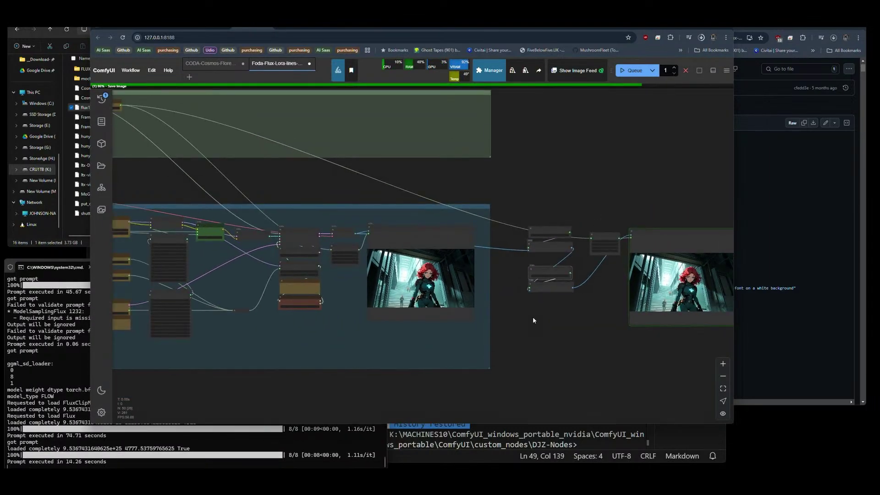
{"action": "left_click_drag", "start_coordinate": [203, 200], "coordinate": [252, 216]}
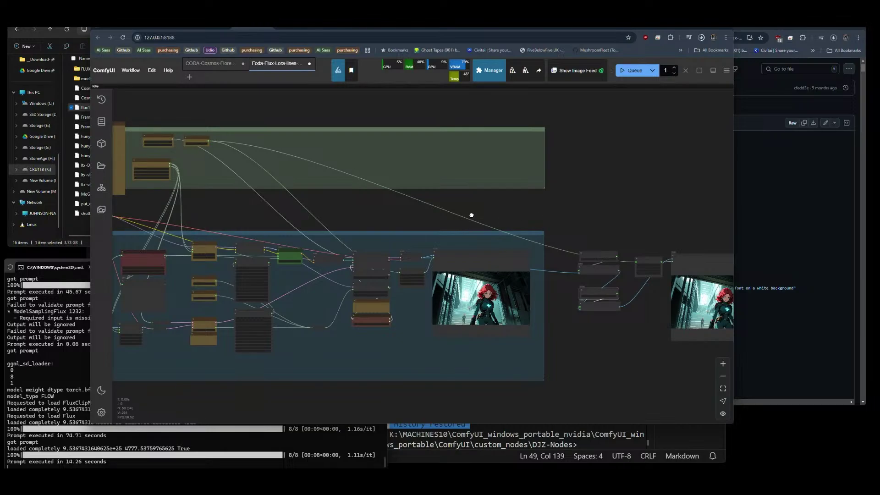
{"action": "left_click", "coordinate": [234, 448]}
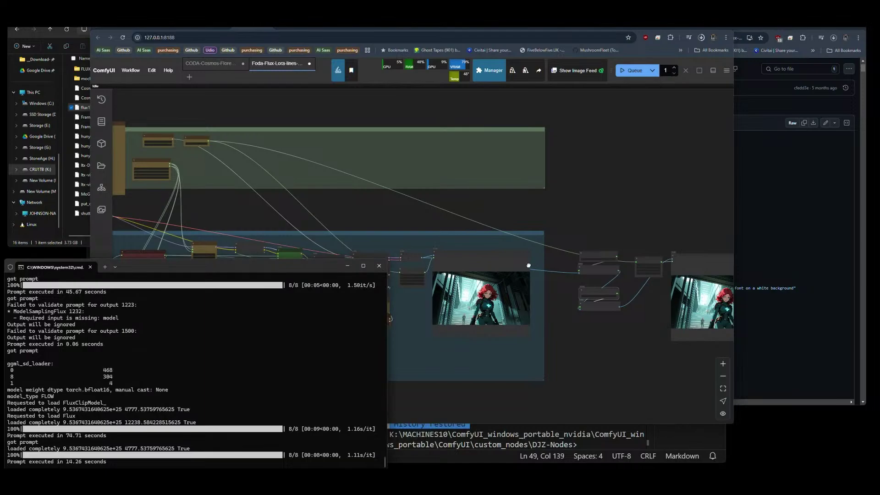
{"action": "left_click", "coordinate": [555, 212]}
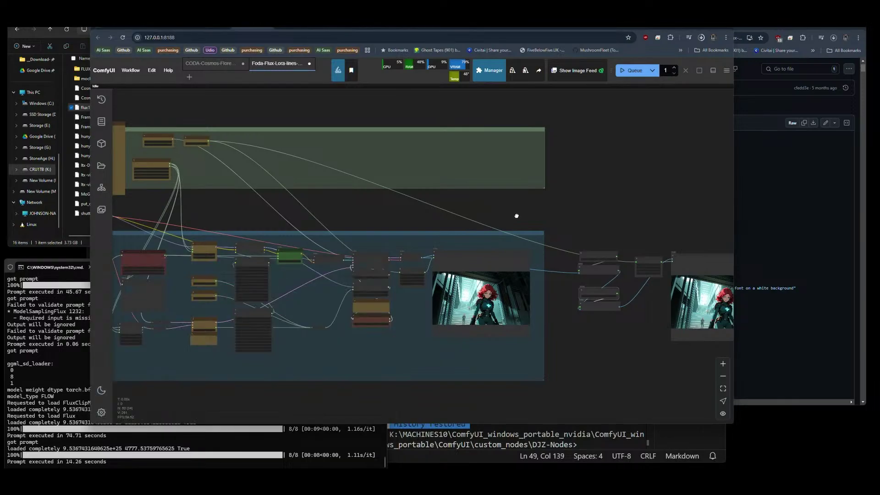
{"action": "scroll", "coordinate": [516, 216], "scroll_direction": "up", "scroll_amount": 1}
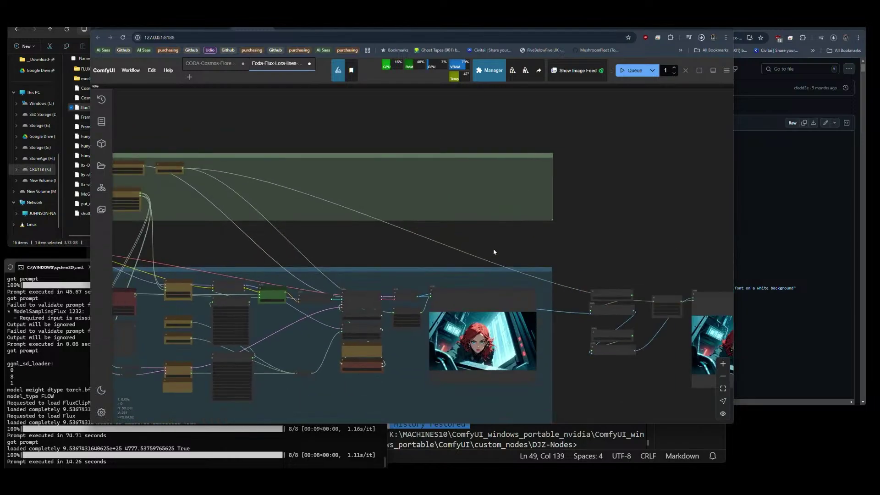
{"action": "left_click_drag", "start_coordinate": [490, 249], "coordinate": [405, 209]}
{"action": "scroll", "coordinate": [394, 321], "scroll_direction": "up", "scroll_amount": 10}
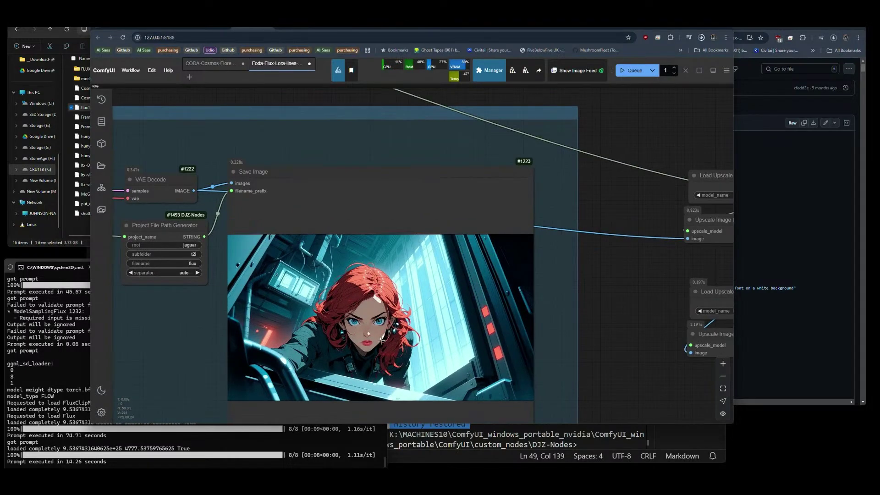
{"action": "scroll", "coordinate": [374, 354], "scroll_direction": "up", "scroll_amount": 3}
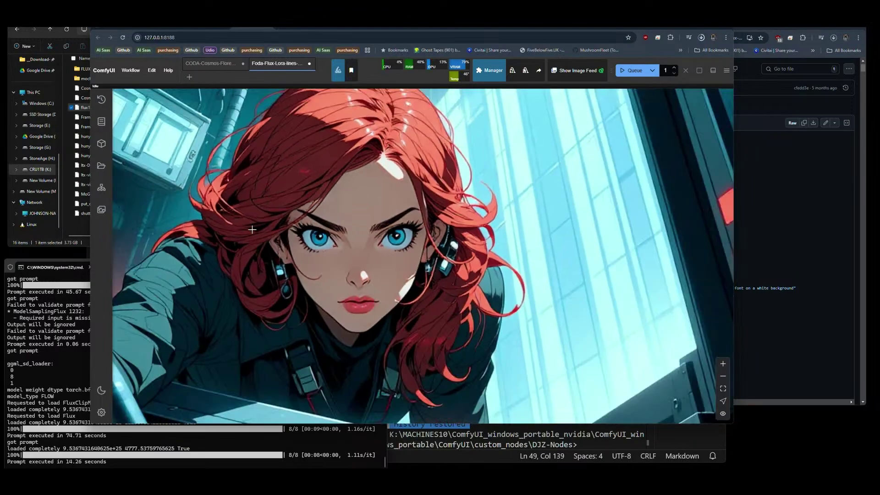
{"action": "scroll", "coordinate": [151, 238], "scroll_direction": "down", "scroll_amount": 10}
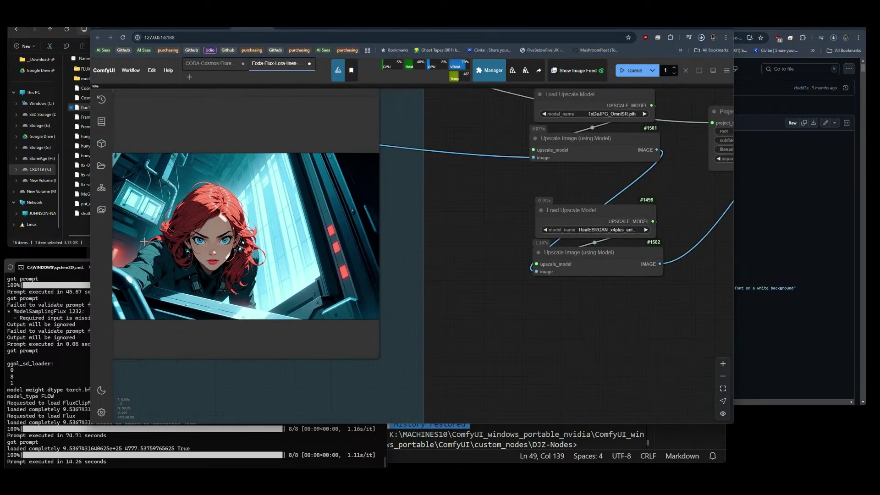
{"action": "left_click_drag", "start_coordinate": [519, 346], "coordinate": [218, 338]}
{"action": "scroll", "coordinate": [417, 227], "scroll_direction": "up", "scroll_amount": 10}
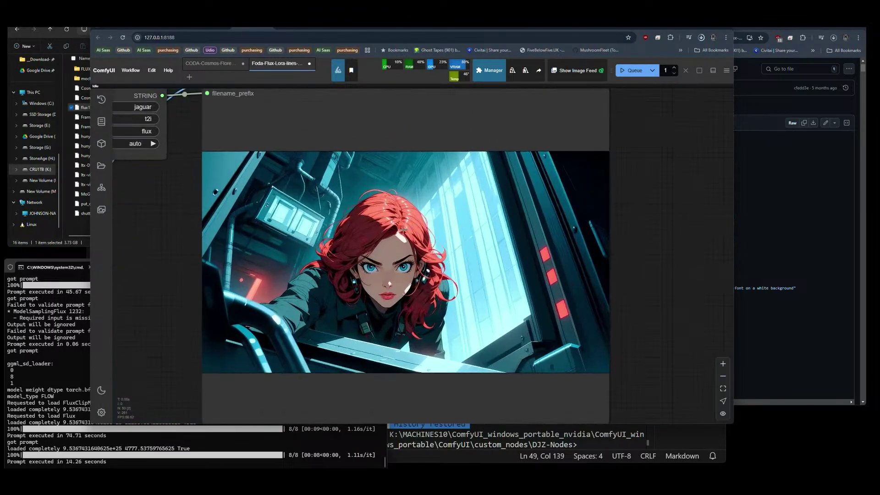
{"action": "scroll", "coordinate": [376, 270], "scroll_direction": "up", "scroll_amount": 5}
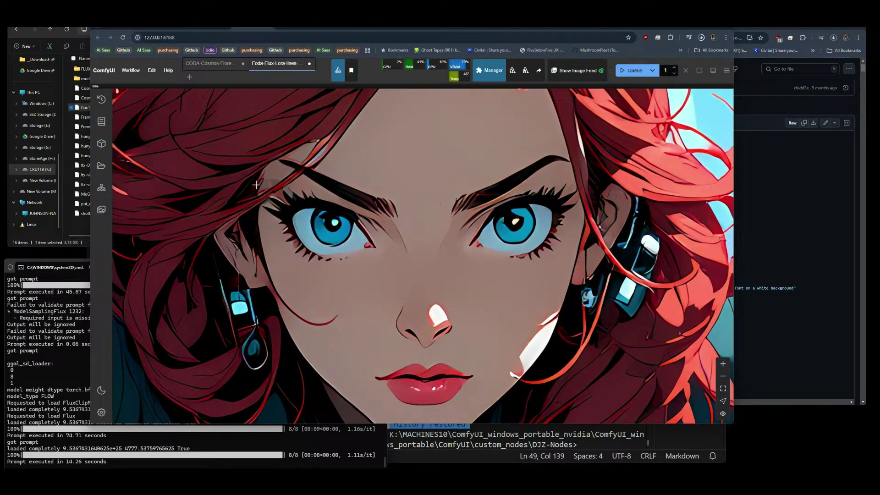
{"action": "scroll", "coordinate": [451, 170], "scroll_direction": "down", "scroll_amount": 1}
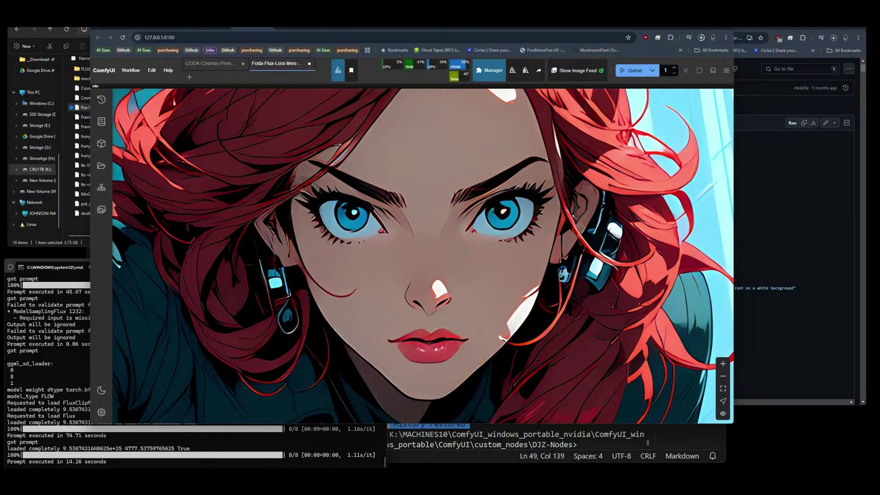
{"action": "scroll", "coordinate": [463, 251], "scroll_direction": "up", "scroll_amount": 3}
{"action": "scroll", "coordinate": [455, 209], "scroll_direction": "down", "scroll_amount": 1}
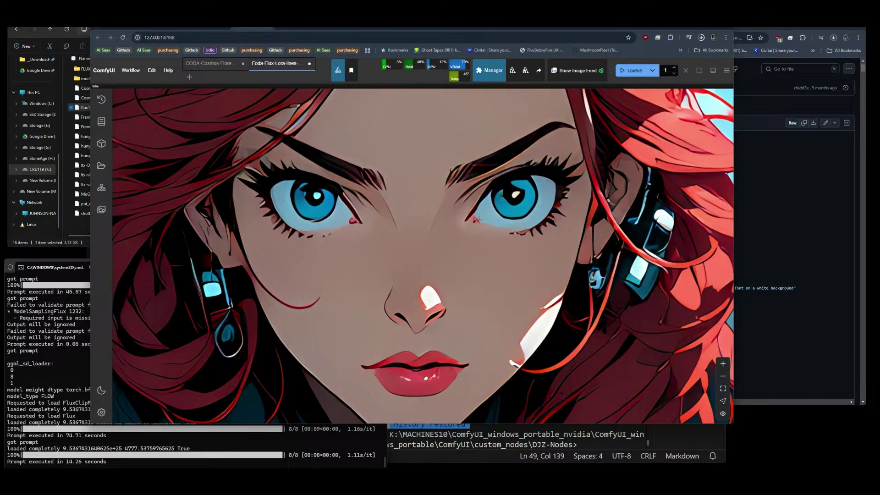
{"action": "scroll", "coordinate": [470, 229], "scroll_direction": "down", "scroll_amount": 3}
{"action": "scroll", "coordinate": [470, 229], "scroll_direction": "down", "scroll_amount": 5}
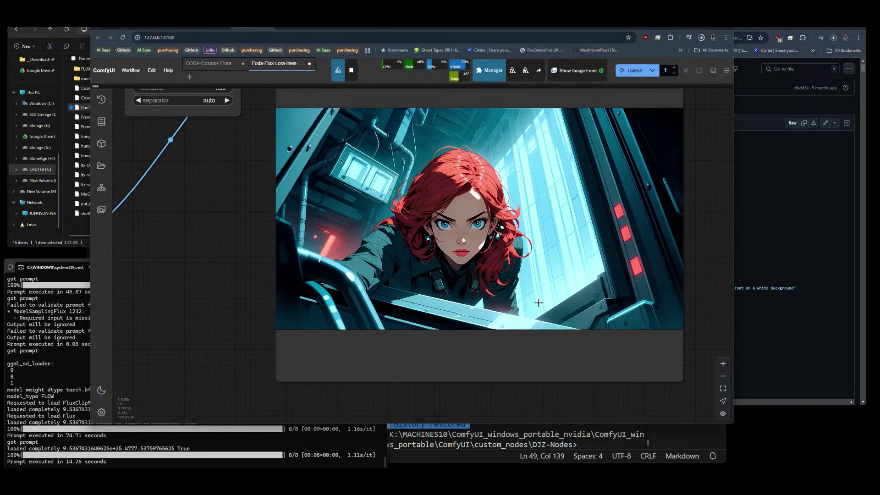
{"action": "scroll", "coordinate": [613, 253], "scroll_direction": "up", "scroll_amount": 3}
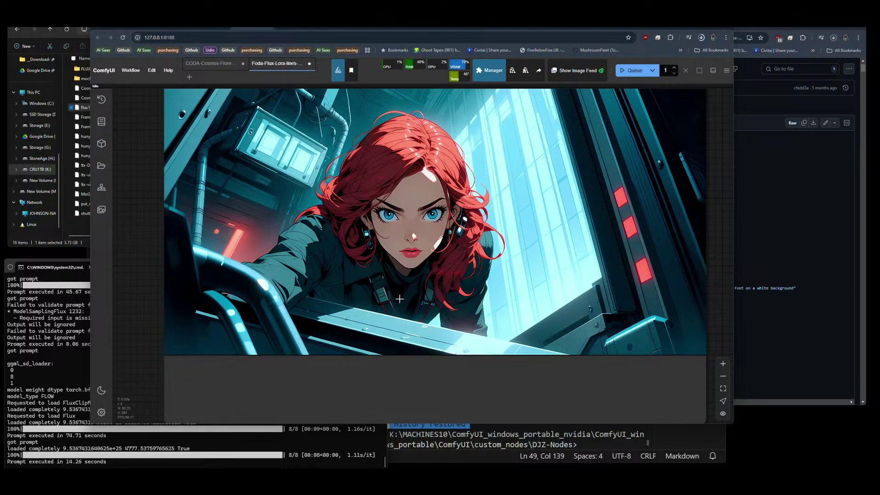
{"action": "scroll", "coordinate": [425, 316], "scroll_direction": "down", "scroll_amount": 5}
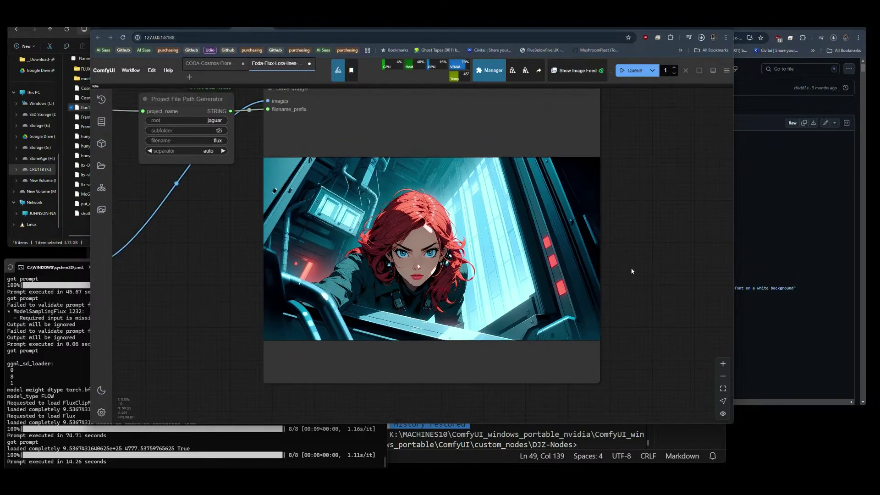
{"action": "scroll", "coordinate": [630, 269], "scroll_direction": "down", "scroll_amount": 5}
{"action": "scroll", "coordinate": [632, 272], "scroll_direction": "down", "scroll_amount": 1}
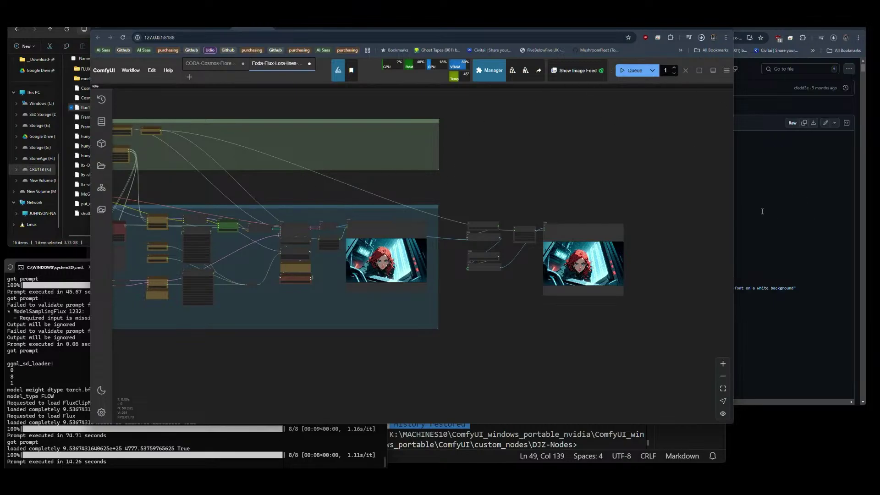
{"action": "left_click", "coordinate": [701, 38]}
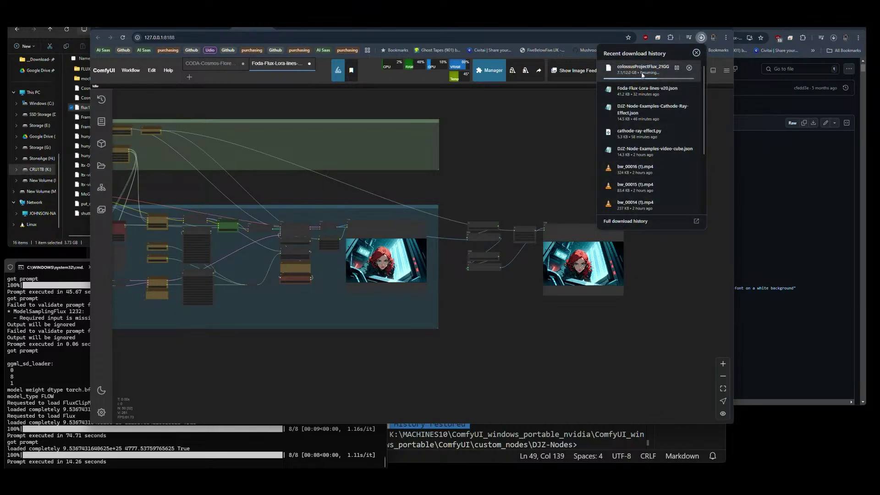
{"action": "left_click", "coordinate": [413, 133]}
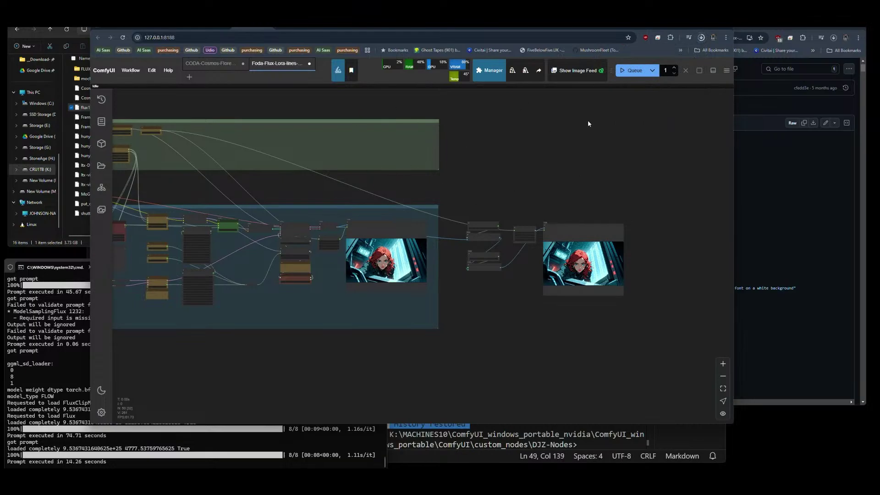
{"action": "left_click", "coordinate": [702, 38]}
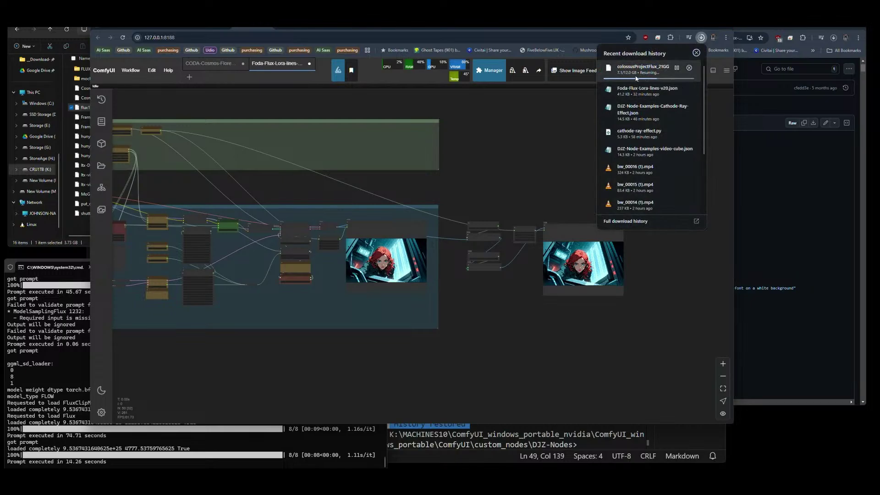
{"action": "left_click", "coordinate": [504, 174]}
{"action": "left_click_drag", "start_coordinate": [472, 287], "coordinate": [485, 279]}
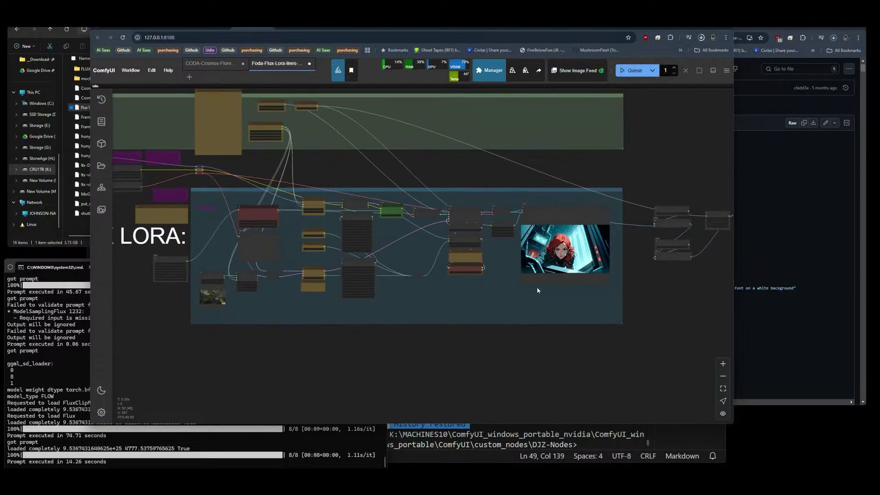
{"action": "scroll", "coordinate": [601, 260], "scroll_direction": "up", "scroll_amount": 10}
Cycle the Zenkai Prompt V3 text_file forward to ultraFuture-captions.txt and back to a Thorra-Main file.
{"action": "scroll", "coordinate": [573, 268], "scroll_direction": "up", "scroll_amount": 3}
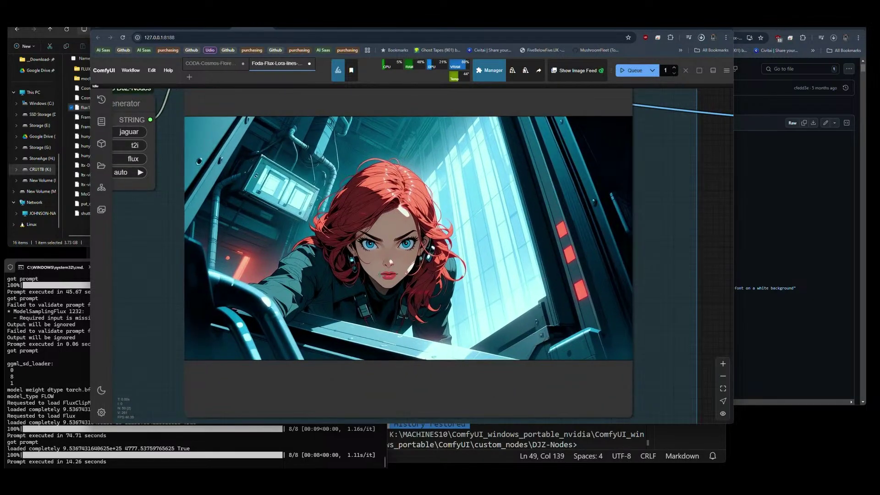
{"action": "scroll", "coordinate": [214, 207], "scroll_direction": "down", "scroll_amount": 12}
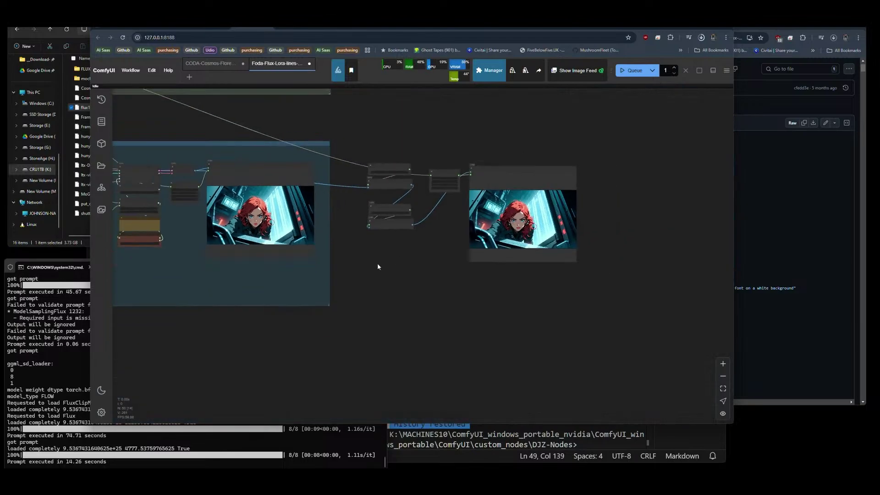
{"action": "left_click_drag", "start_coordinate": [378, 266], "coordinate": [536, 269]}
{"action": "left_click_drag", "start_coordinate": [208, 298], "coordinate": [468, 330]}
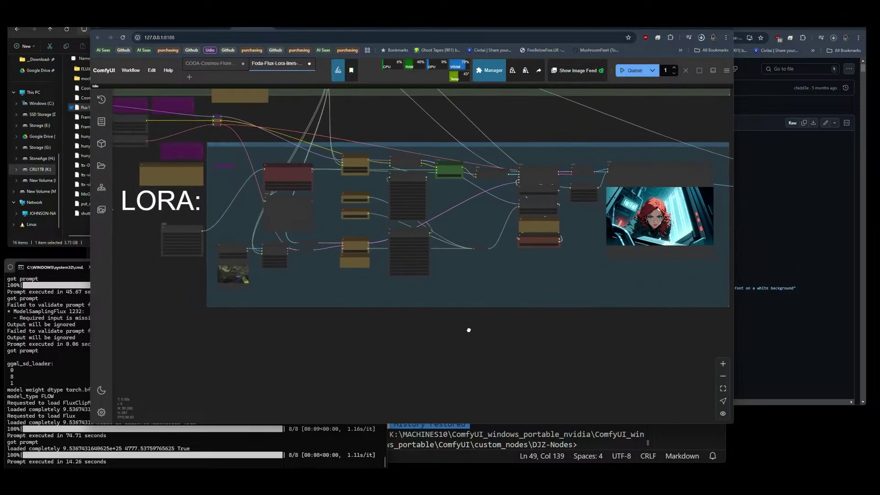
{"action": "scroll", "coordinate": [262, 227], "scroll_direction": "up", "scroll_amount": 10}
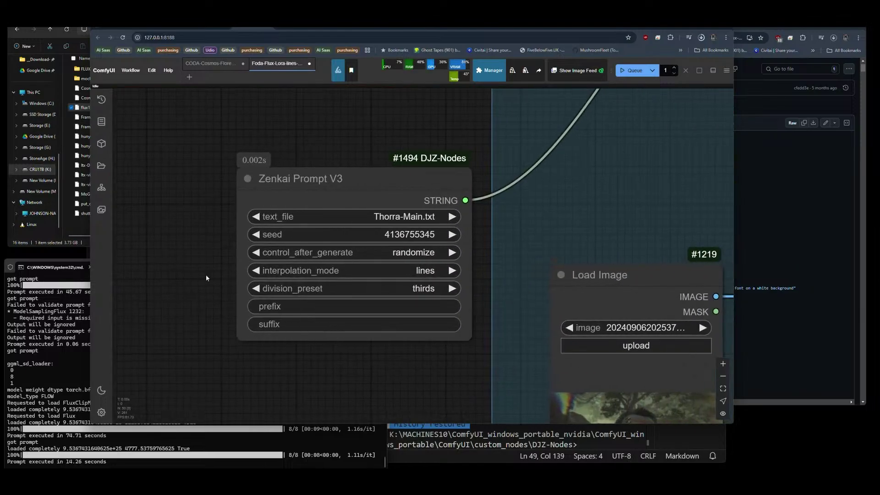
{"action": "scroll", "coordinate": [408, 273], "scroll_direction": "up", "scroll_amount": 3}
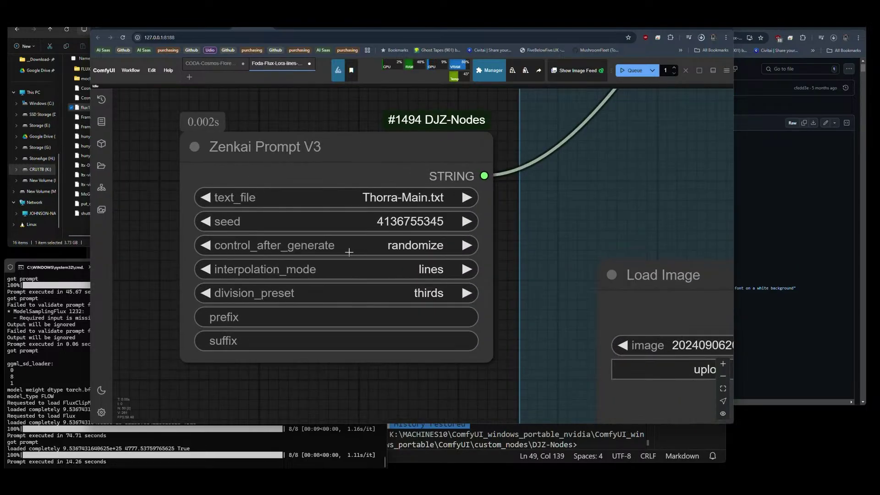
{"action": "left_click", "coordinate": [386, 201]}
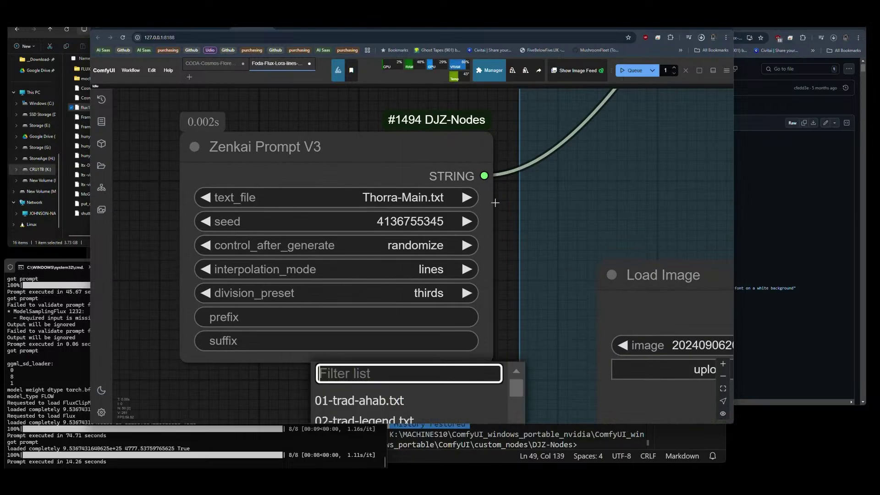
{"action": "left_click", "coordinate": [466, 197]}
{"action": "left_click", "coordinate": [467, 198]}
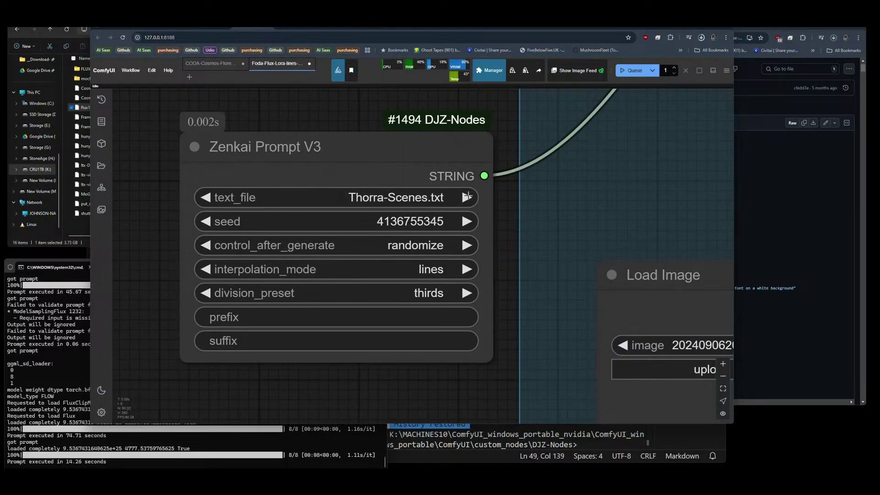
{"action": "left_click", "coordinate": [466, 197]}
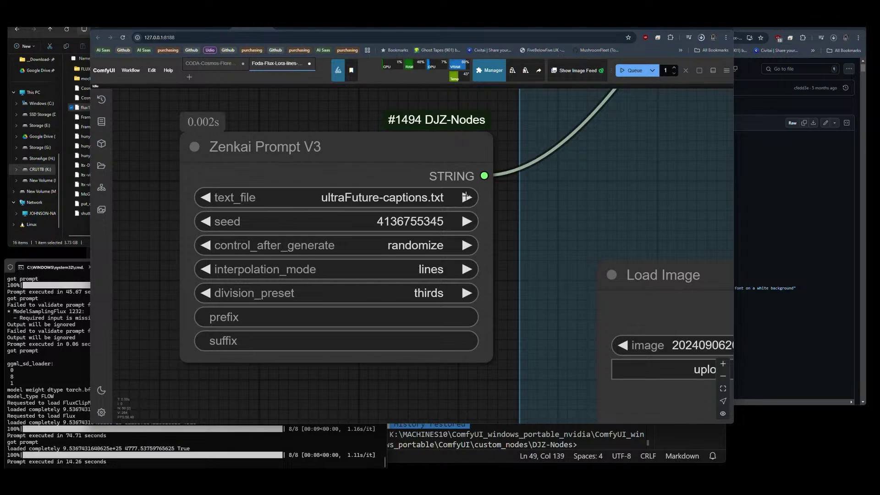
{"action": "left_click", "coordinate": [205, 198]}
{"action": "left_click", "coordinate": [205, 198]}
{"action": "left_click", "coordinate": [205, 197]}
{"action": "left_click", "coordinate": [204, 198]}
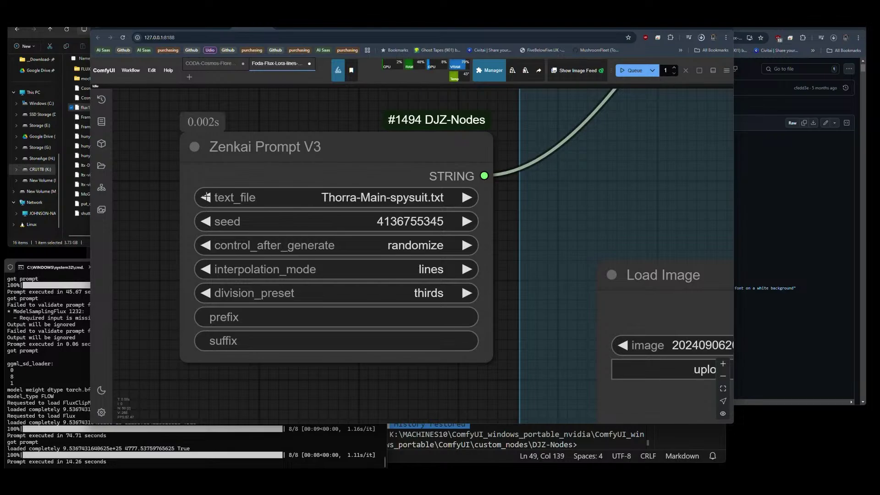
{"action": "left_click", "coordinate": [205, 198]}
Set the Aspect Size V2 ratio to width 9 and height 16.
{"action": "scroll", "coordinate": [165, 274], "scroll_direction": "down", "scroll_amount": 3}
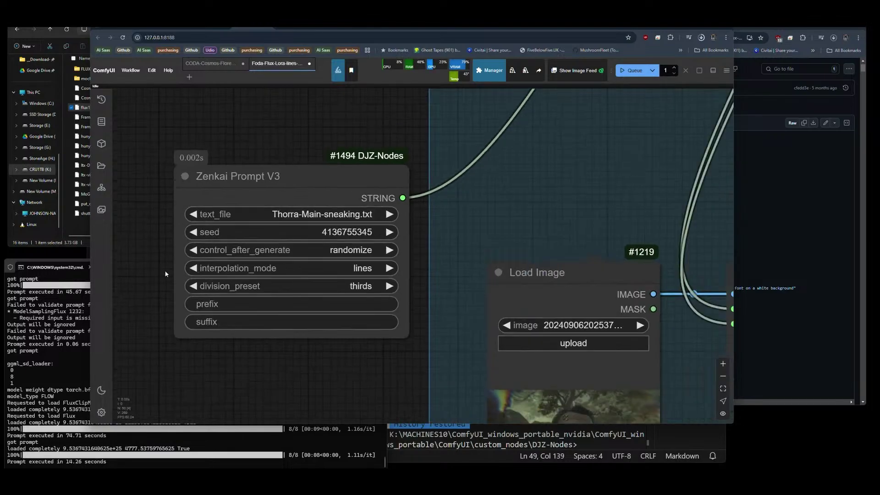
{"action": "scroll", "coordinate": [168, 271], "scroll_direction": "down", "scroll_amount": 2}
{"action": "scroll", "coordinate": [169, 272], "scroll_direction": "up", "scroll_amount": 1}
{"action": "left_click_drag", "start_coordinate": [168, 272], "coordinate": [234, 406]}
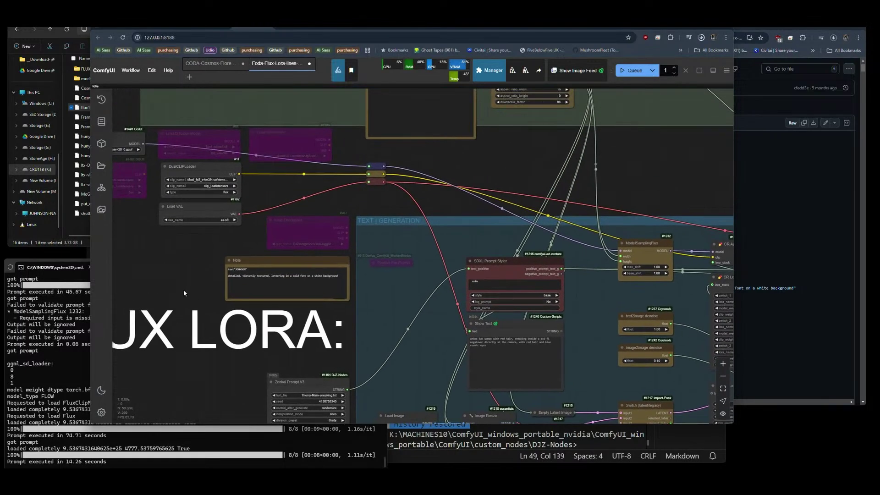
{"action": "left_click_drag", "start_coordinate": [183, 292], "coordinate": [186, 312]}
{"action": "scroll", "coordinate": [154, 315], "scroll_direction": "down", "scroll_amount": 1}
{"action": "scroll", "coordinate": [147, 246], "scroll_direction": "down", "scroll_amount": 1}
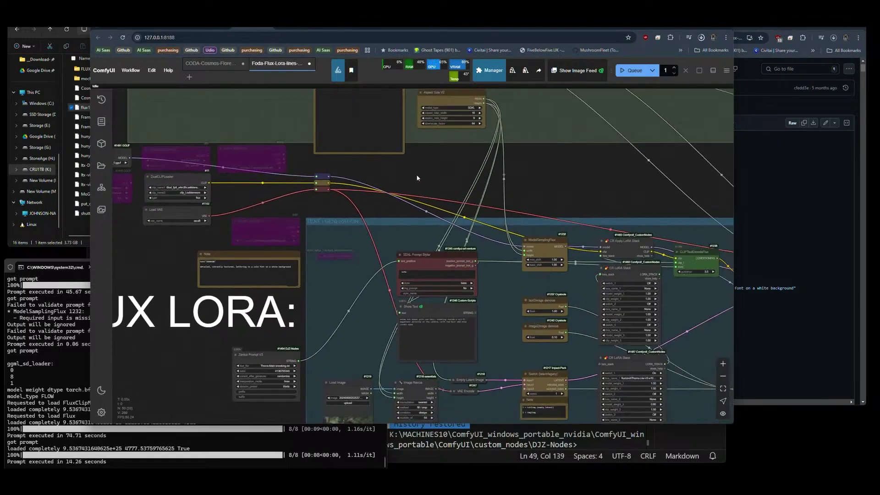
{"action": "scroll", "coordinate": [417, 177], "scroll_direction": "up", "scroll_amount": 6}
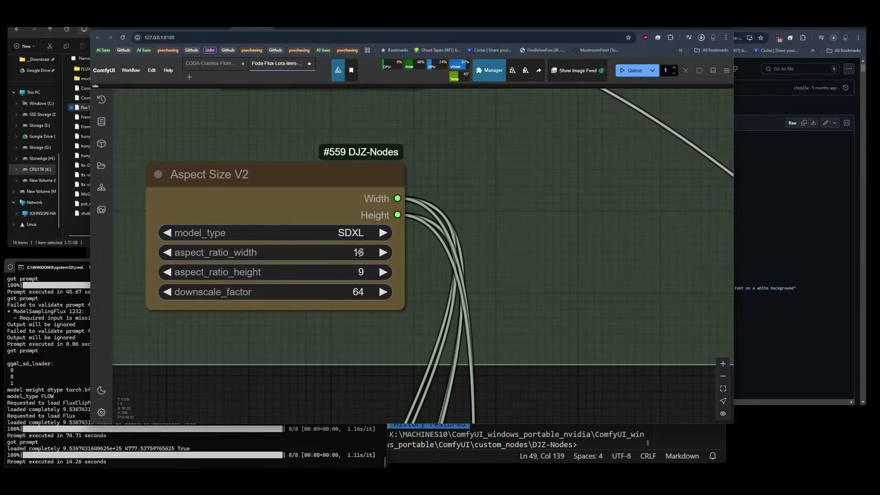
{"action": "left_click", "coordinate": [359, 252]}
{"action": "type", "text": "9"}
{"action": "key", "text": "Return"}
{"action": "left_click", "coordinate": [359, 273]}
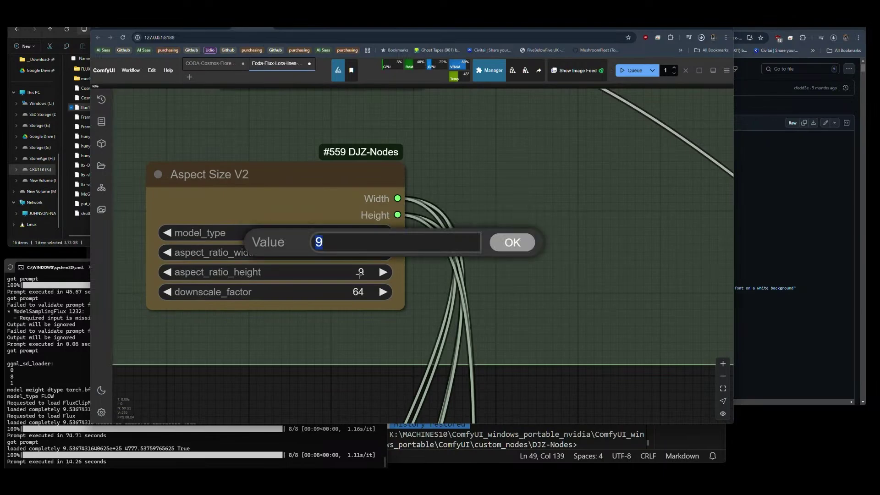
{"action": "type", "text": "16"}
{"action": "key", "text": "Return"}
Zoom out and queue a generation run.
{"action": "scroll", "coordinate": [193, 187], "scroll_direction": "down", "scroll_amount": 6}
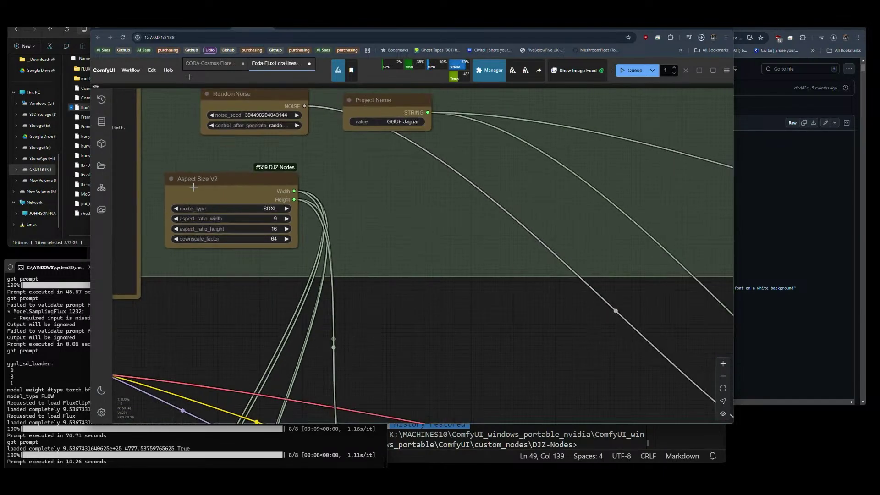
{"action": "scroll", "coordinate": [193, 187], "scroll_direction": "down", "scroll_amount": 5}
{"action": "left_click", "coordinate": [635, 70]}
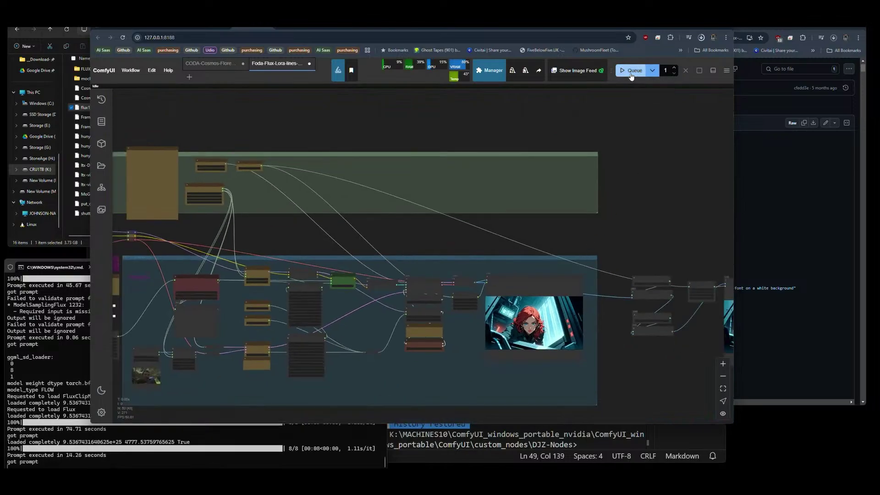
Follow the run to the Save Image node's 9:16 portrait of the woman crouching in an industrial hall.
{"action": "left_click_drag", "start_coordinate": [633, 220], "coordinate": [573, 136]}
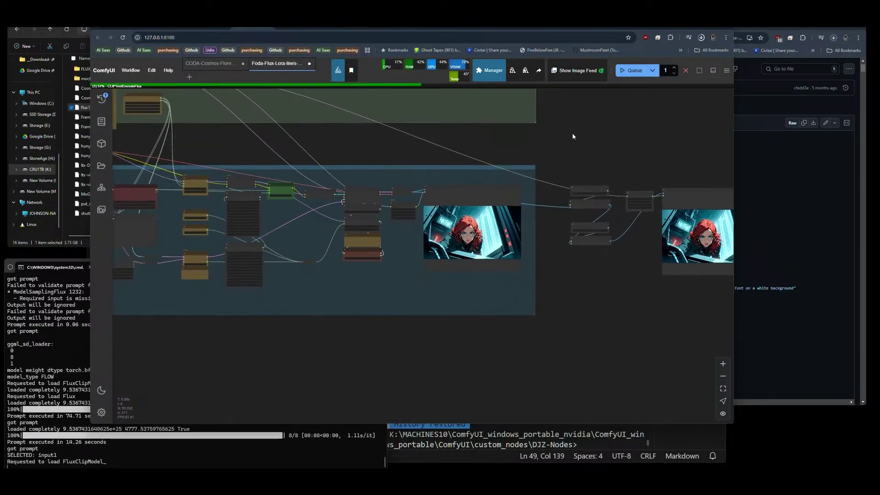
{"action": "scroll", "coordinate": [467, 275], "scroll_direction": "up", "scroll_amount": 6}
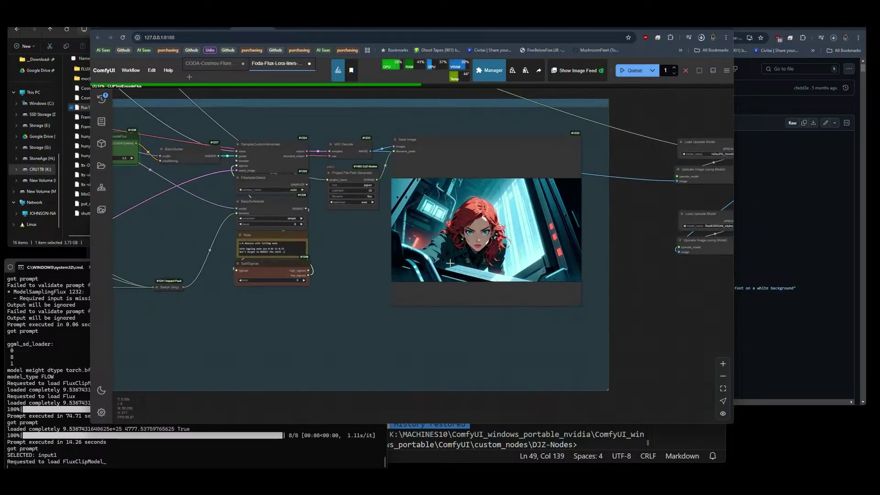
{"action": "left_click_drag", "start_coordinate": [458, 310], "coordinate": [458, 313]}
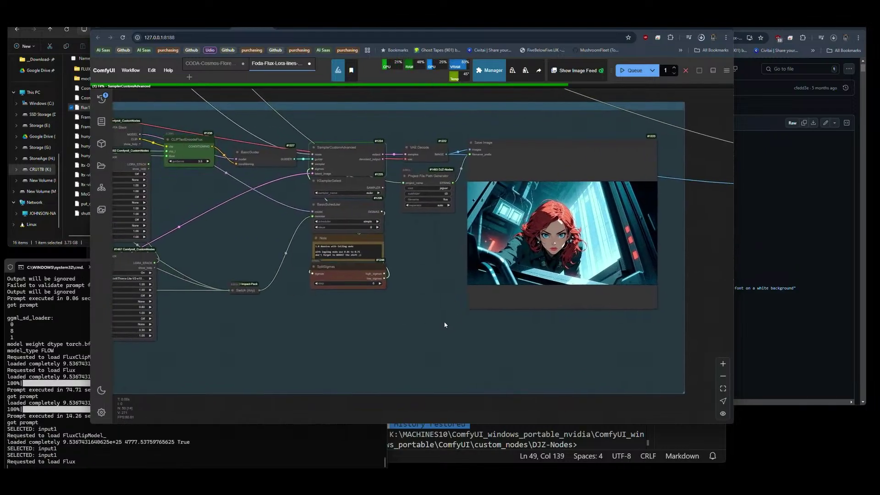
{"action": "left_click_drag", "start_coordinate": [427, 306], "coordinate": [434, 324]}
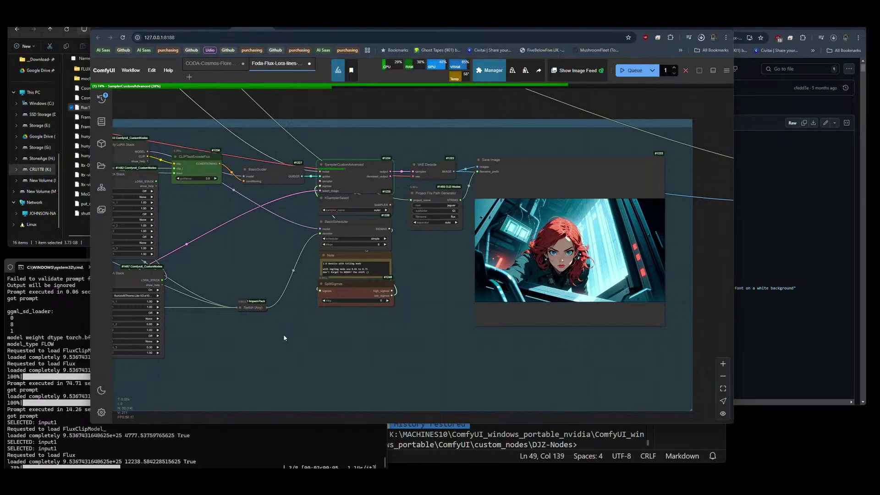
{"action": "left_click_drag", "start_coordinate": [544, 356], "coordinate": [433, 367]}
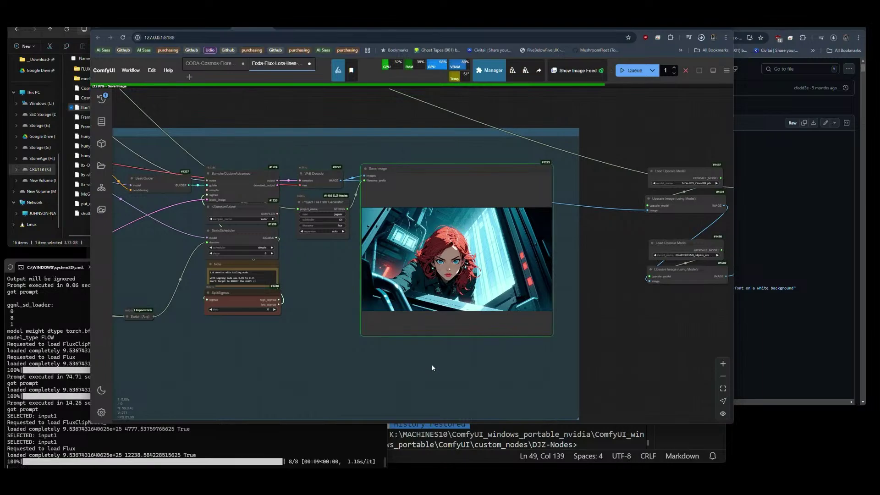
{"action": "scroll", "coordinate": [478, 281], "scroll_direction": "up", "scroll_amount": 8}
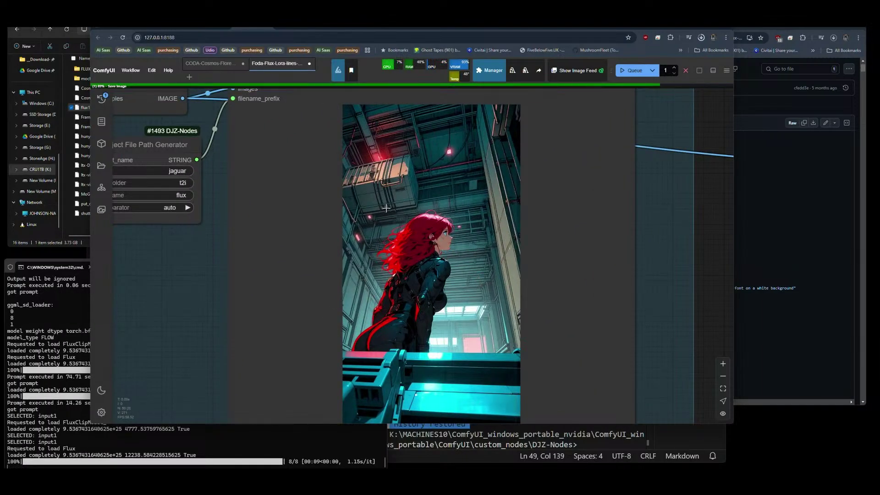
{"action": "scroll", "coordinate": [442, 236], "scroll_direction": "up", "scroll_amount": 15}
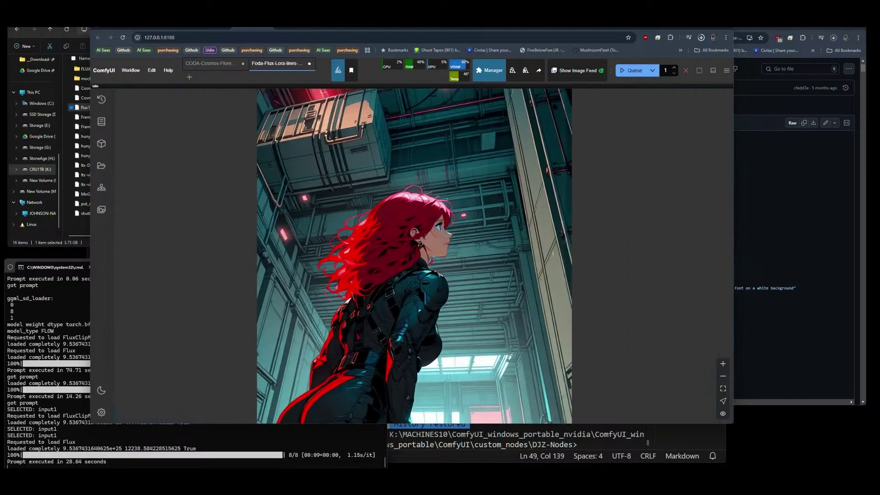
{"action": "scroll", "coordinate": [435, 224], "scroll_direction": "up", "scroll_amount": 3}
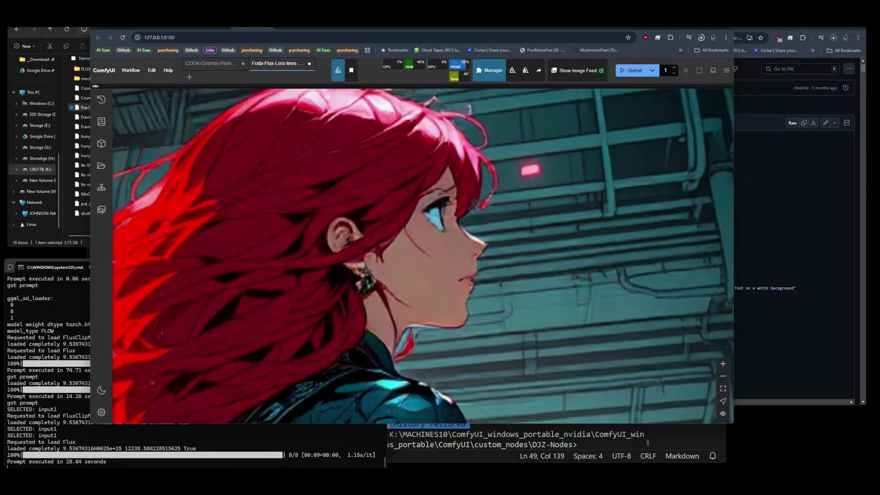
{"action": "scroll", "coordinate": [233, 185], "scroll_direction": "down", "scroll_amount": 20}
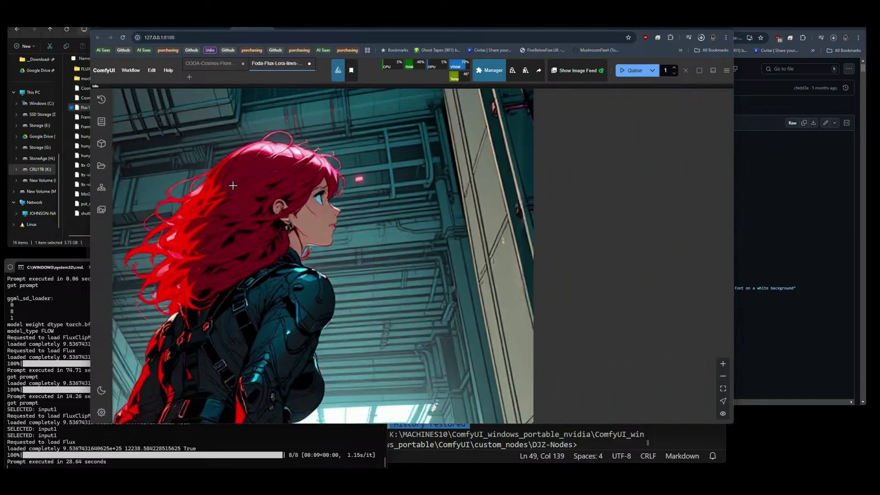
{"action": "left_click_drag", "start_coordinate": [574, 313], "coordinate": [254, 340]}
{"action": "scroll", "coordinate": [546, 255], "scroll_direction": "up", "scroll_amount": 2}
{"action": "scroll", "coordinate": [528, 245], "scroll_direction": "up", "scroll_amount": 15}
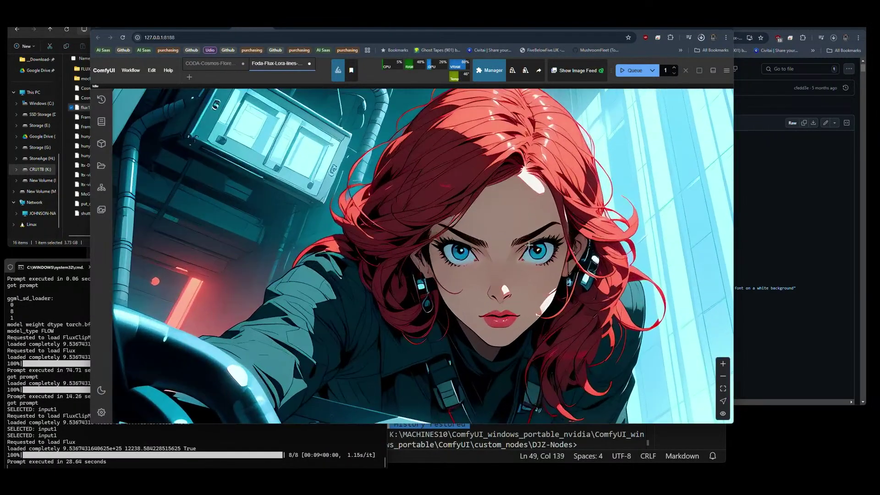
{"action": "scroll", "coordinate": [541, 296], "scroll_direction": "up", "scroll_amount": 4}
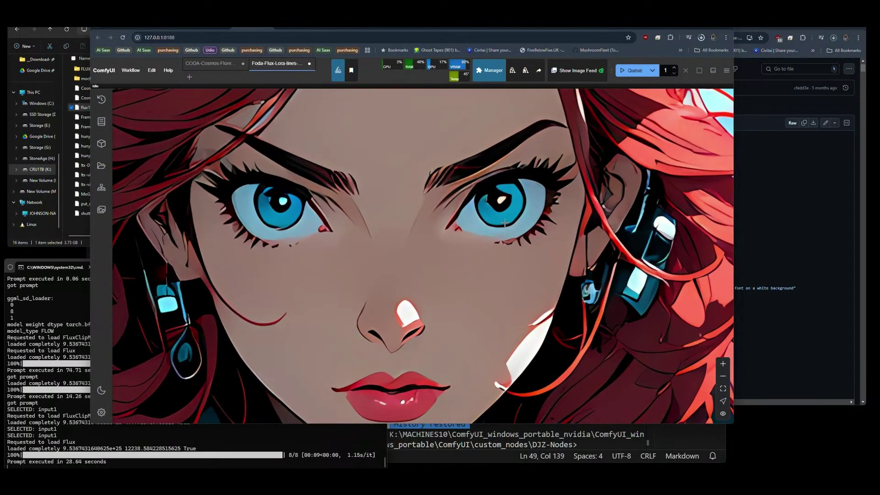
{"action": "scroll", "coordinate": [505, 223], "scroll_direction": "down", "scroll_amount": 6}
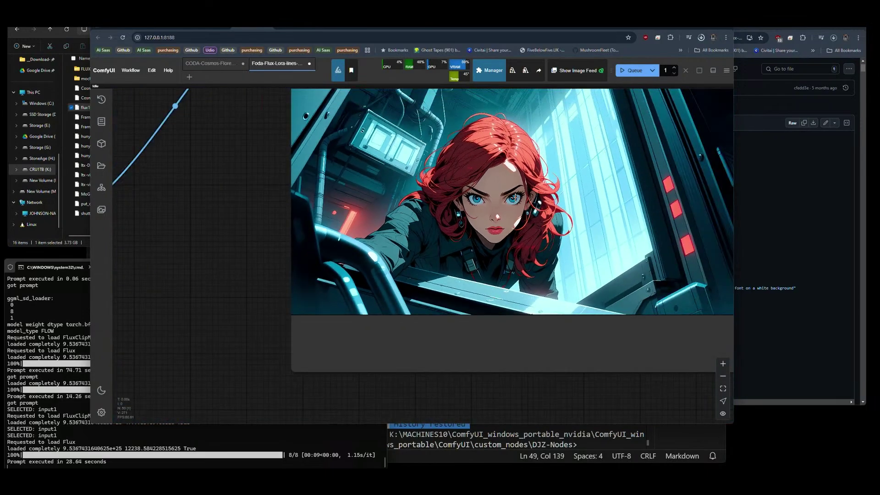
{"action": "scroll", "coordinate": [544, 224], "scroll_direction": "down", "scroll_amount": 10}
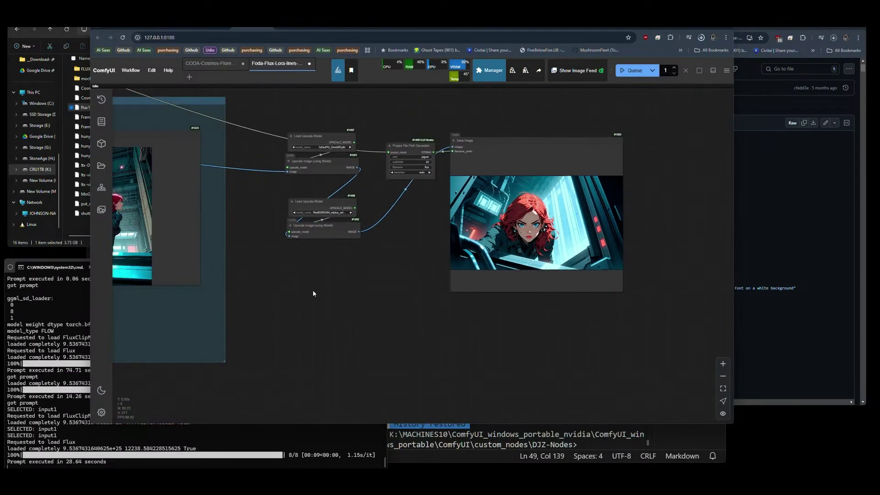
{"action": "left_click_drag", "start_coordinate": [313, 293], "coordinate": [513, 319]}
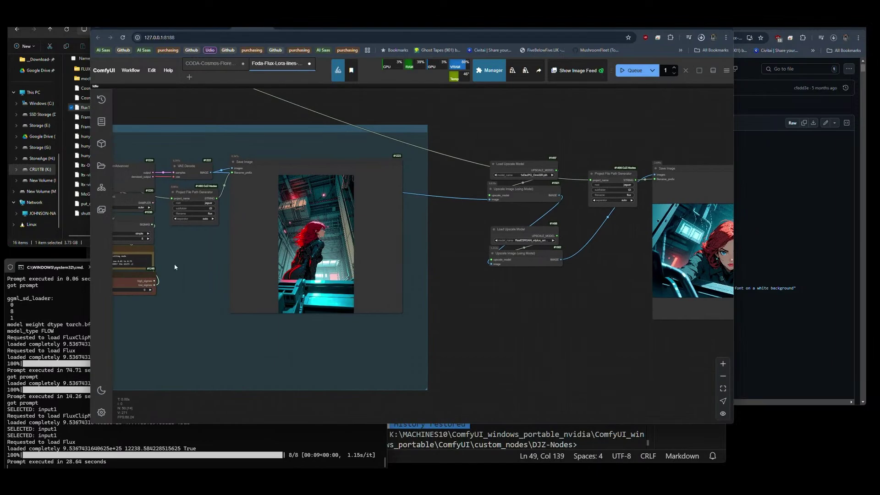
{"action": "left_click_drag", "start_coordinate": [175, 267], "coordinate": [257, 261]}
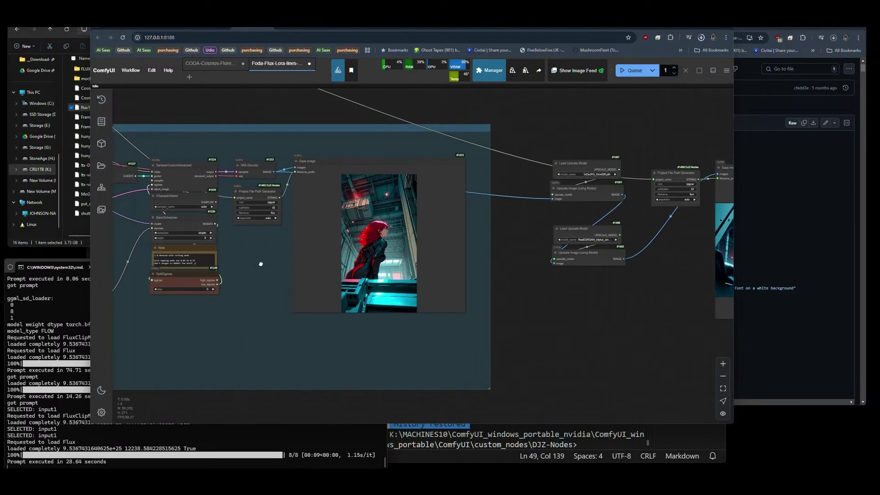
{"action": "scroll", "coordinate": [371, 252], "scroll_direction": "up", "scroll_amount": 7}
{"action": "scroll", "coordinate": [370, 253], "scroll_direction": "down", "scroll_amount": 10}
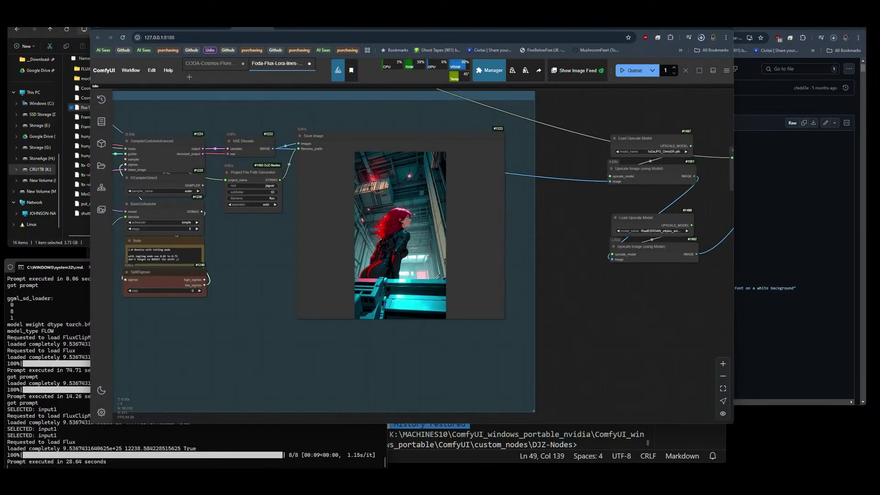
{"action": "left_click_drag", "start_coordinate": [602, 299], "coordinate": [338, 309]}
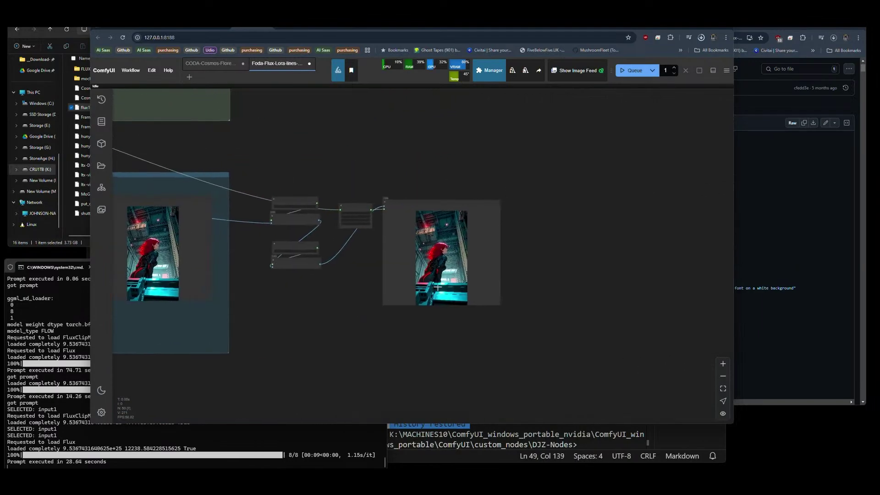
{"action": "scroll", "coordinate": [432, 266], "scroll_direction": "up", "scroll_amount": 10}
{"action": "scroll", "coordinate": [392, 224], "scroll_direction": "up", "scroll_amount": 8}
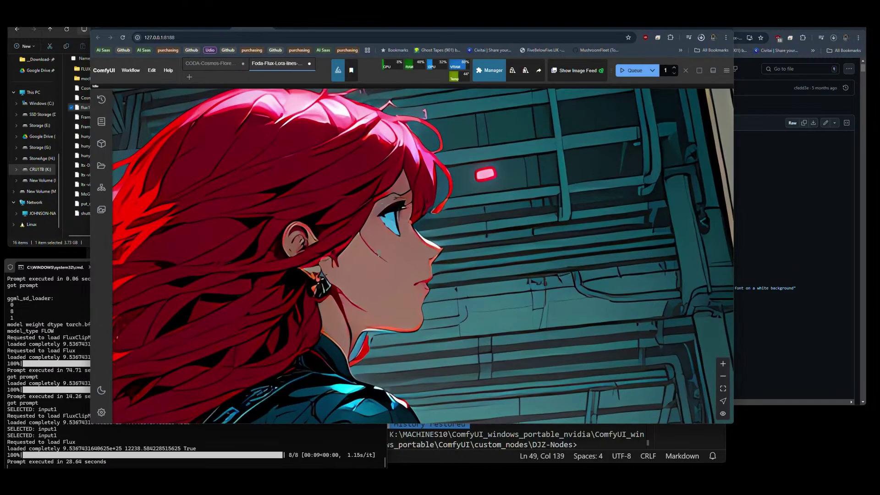
{"action": "scroll", "coordinate": [441, 246], "scroll_direction": "down", "scroll_amount": 10}
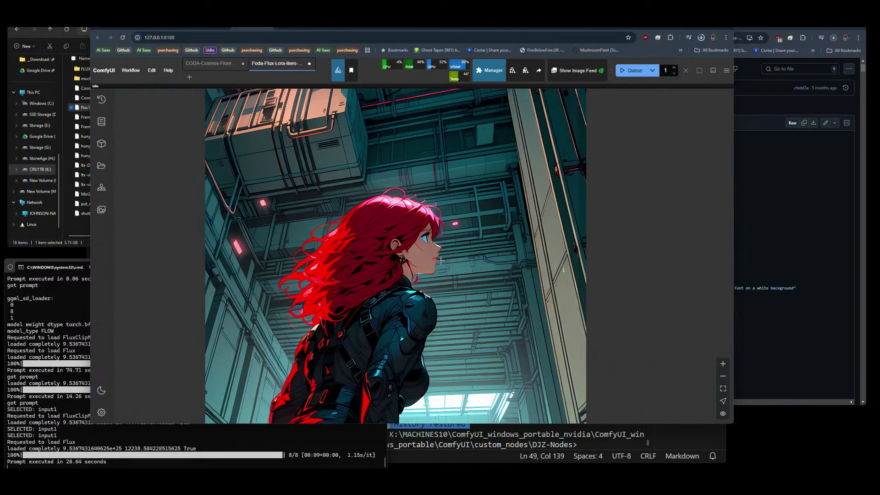
{"action": "scroll", "coordinate": [445, 266], "scroll_direction": "down", "scroll_amount": 5}
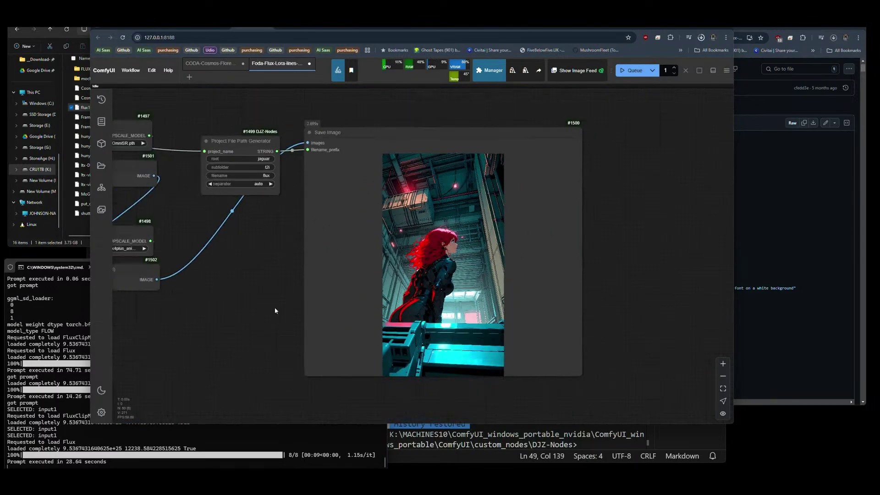
Set Load Upscale Model #1498 to 4xFaceUpDAT.pth.
{"action": "left_click_drag", "start_coordinate": [122, 320], "coordinate": [368, 338]}
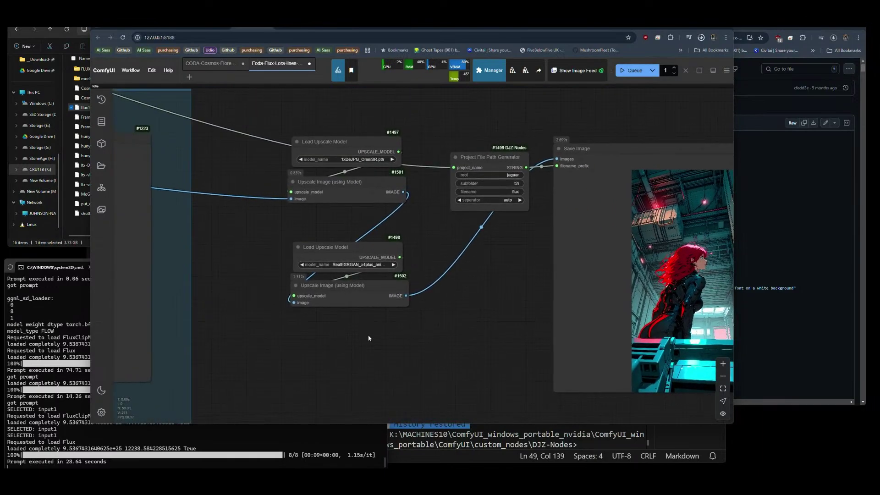
{"action": "left_click", "coordinate": [353, 265]}
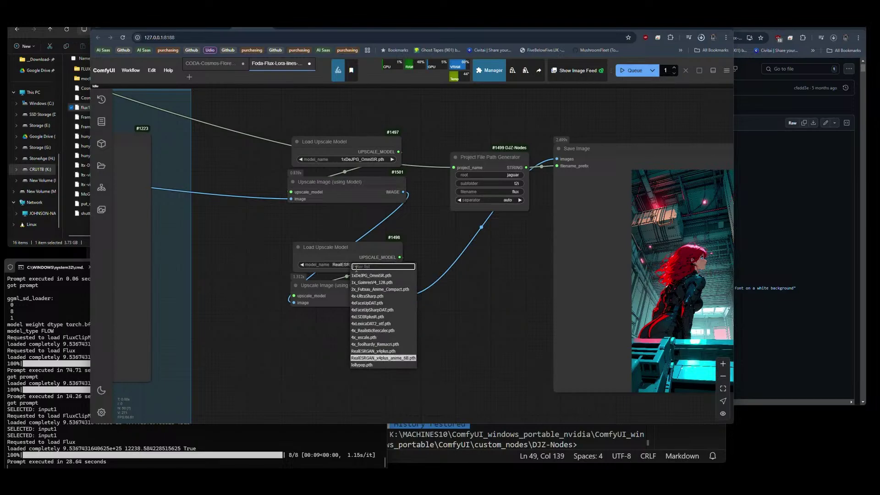
{"action": "left_click", "coordinate": [367, 303]}
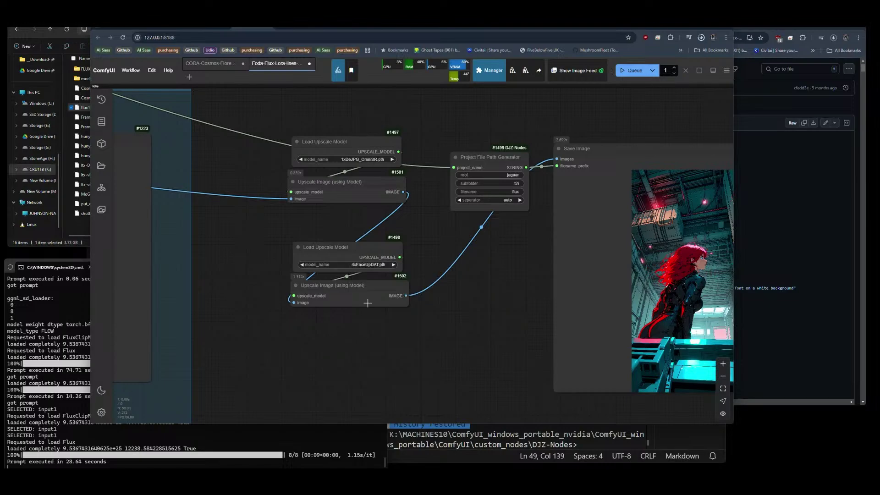
Bypass the 1xDeJPG_OmniSR loader and its Upscale Image node, then queue a run.
{"action": "left_click_drag", "start_coordinate": [351, 215], "coordinate": [324, 138]}
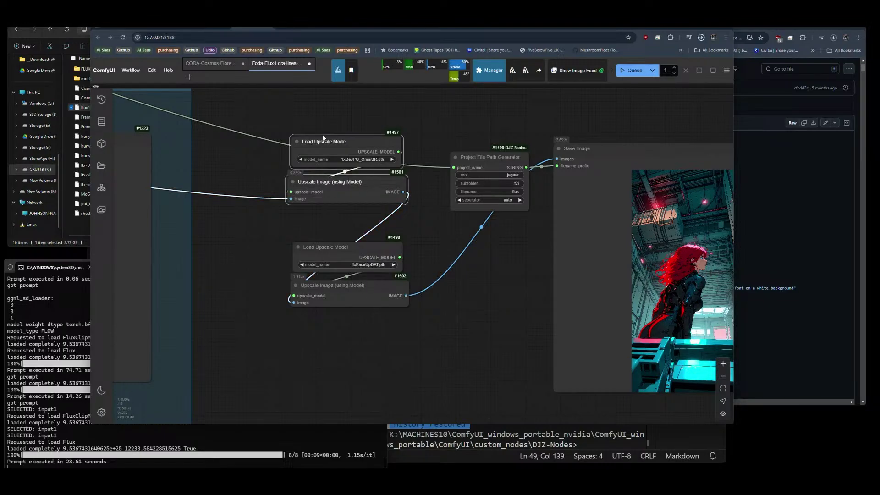
{"action": "key", "text": "ctrl+b"}
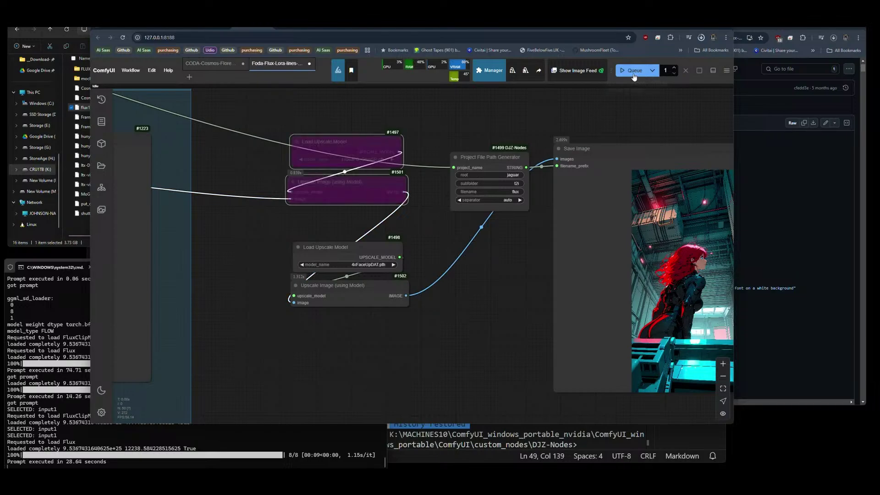
{"action": "left_click", "coordinate": [634, 75]}
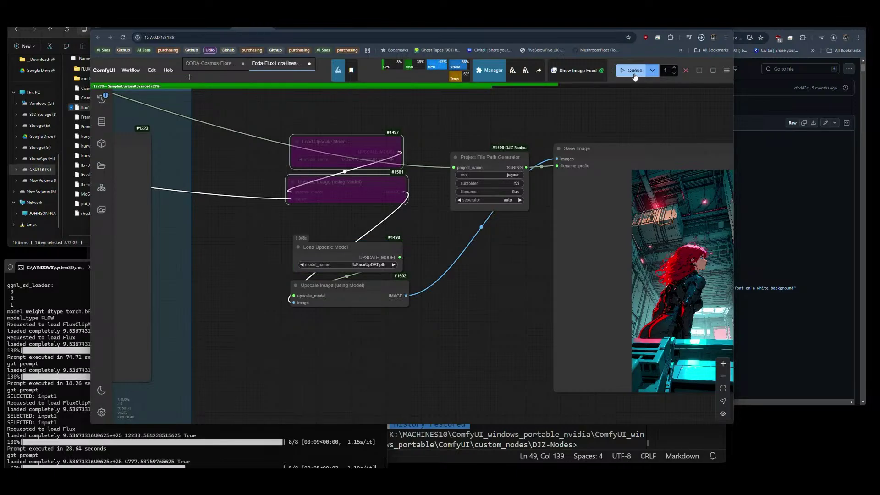
{"action": "scroll", "coordinate": [216, 206], "scroll_direction": "down", "scroll_amount": 5}
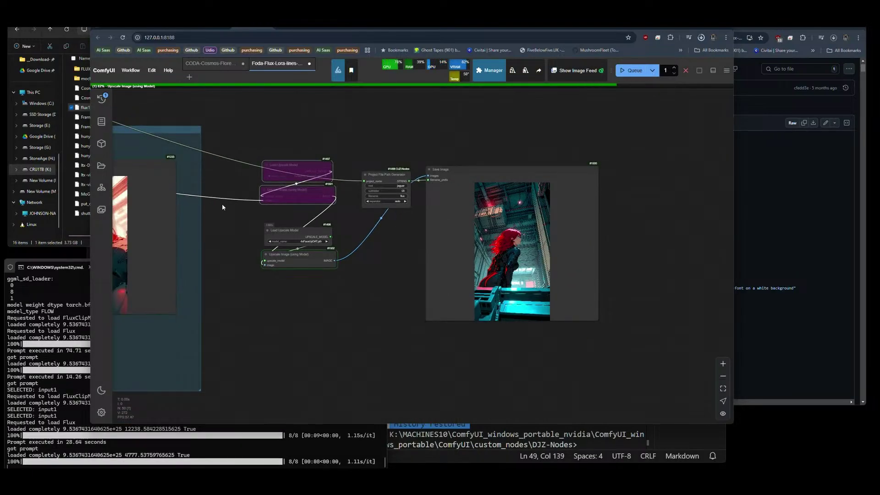
Pan across the sampler and upscale nodes to view both finished image previews.
{"action": "left_click_drag", "start_coordinate": [225, 223], "coordinate": [354, 228]}
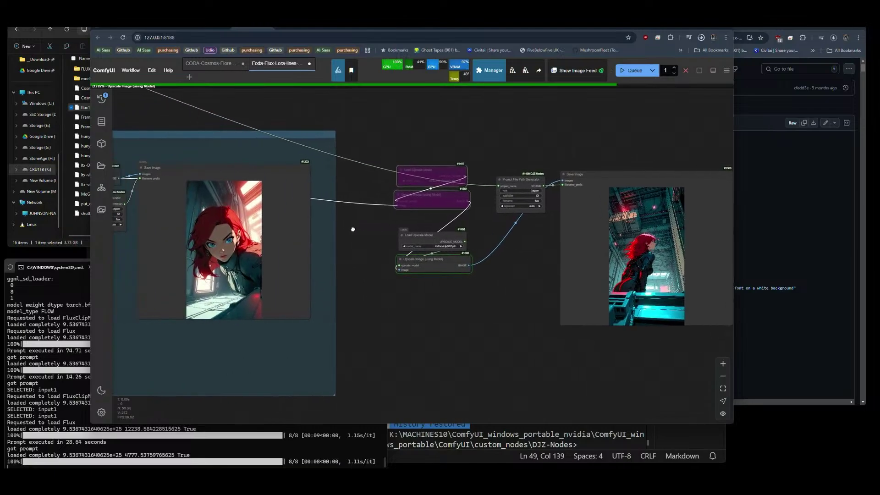
{"action": "scroll", "coordinate": [223, 248], "scroll_direction": "up", "scroll_amount": 5}
{"action": "scroll", "coordinate": [202, 251], "scroll_direction": "up", "scroll_amount": 5}
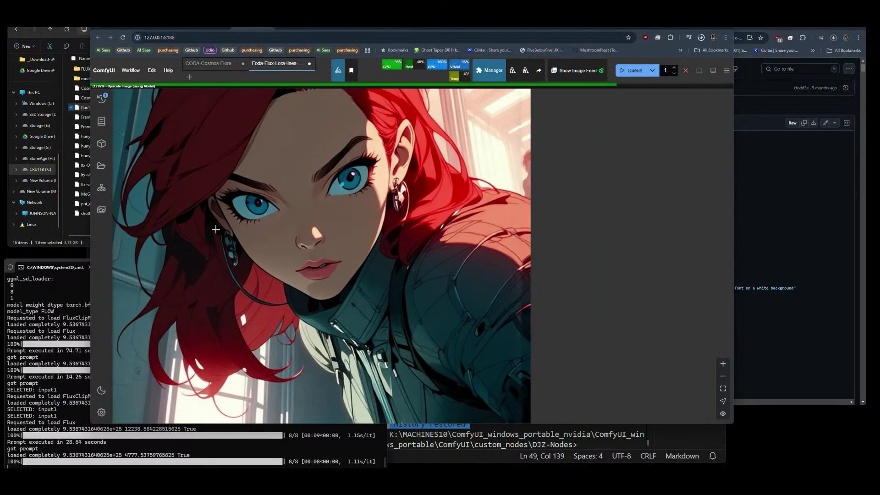
{"action": "scroll", "coordinate": [213, 224], "scroll_direction": "down", "scroll_amount": 3}
{"action": "scroll", "coordinate": [213, 224], "scroll_direction": "down", "scroll_amount": 2}
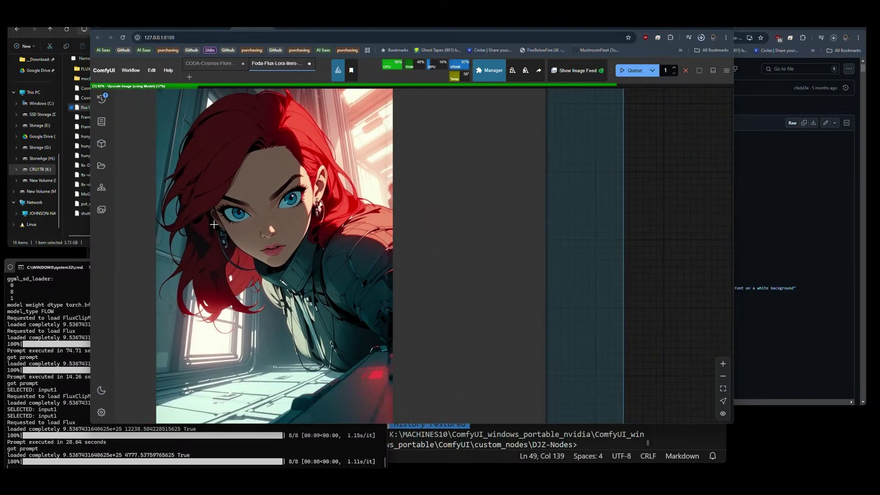
{"action": "scroll", "coordinate": [136, 246], "scroll_direction": "down", "scroll_amount": 4}
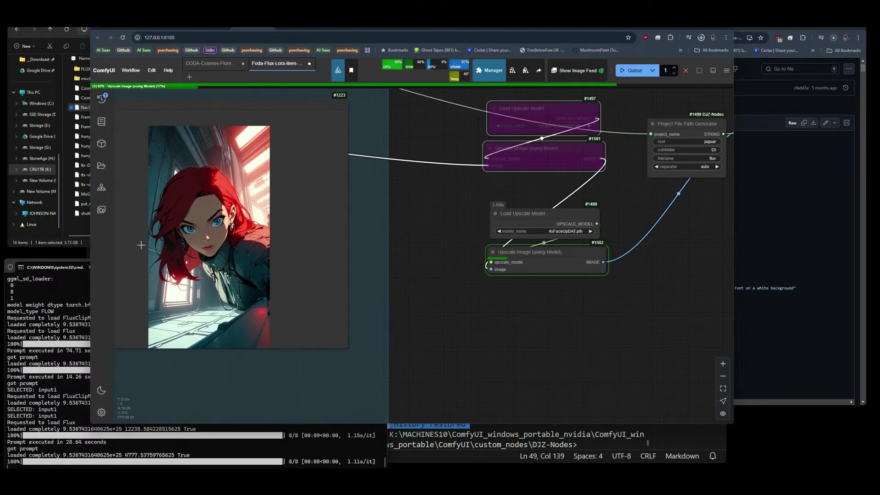
{"action": "left_click_drag", "start_coordinate": [466, 298], "coordinate": [364, 314]}
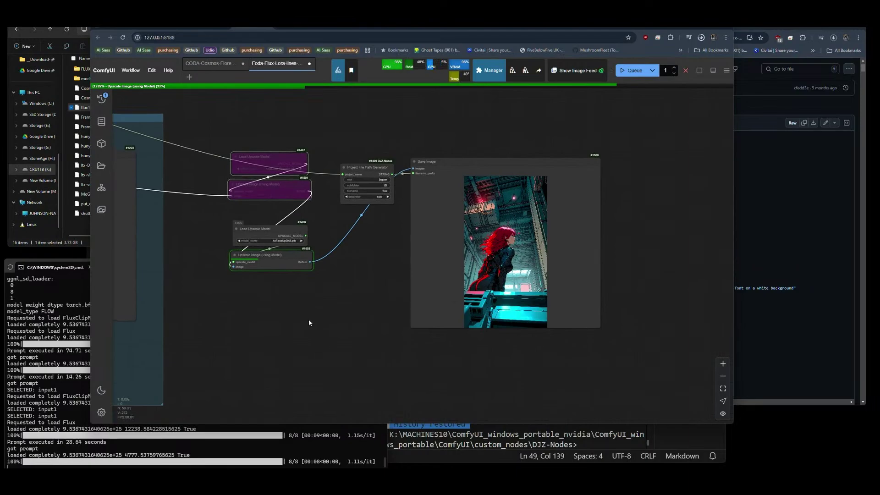
{"action": "scroll", "coordinate": [309, 323], "scroll_direction": "left", "scroll_amount": 10}
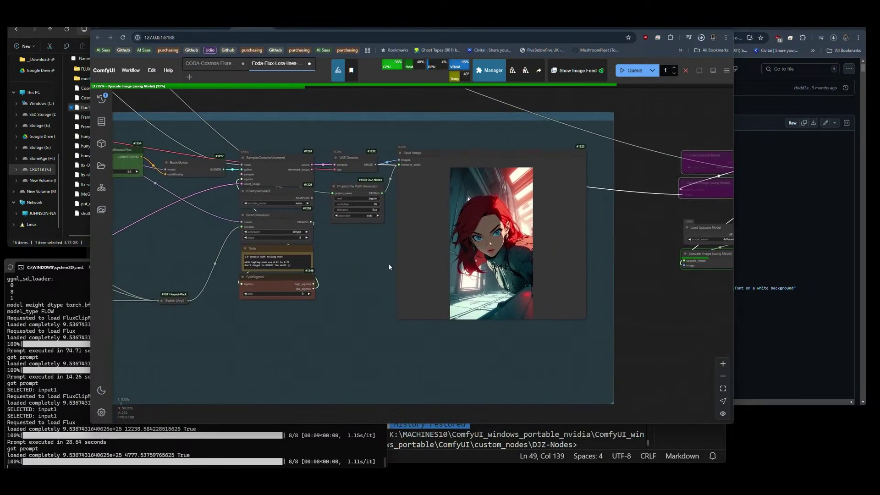
{"action": "left_click_drag", "start_coordinate": [353, 254], "coordinate": [400, 260]}
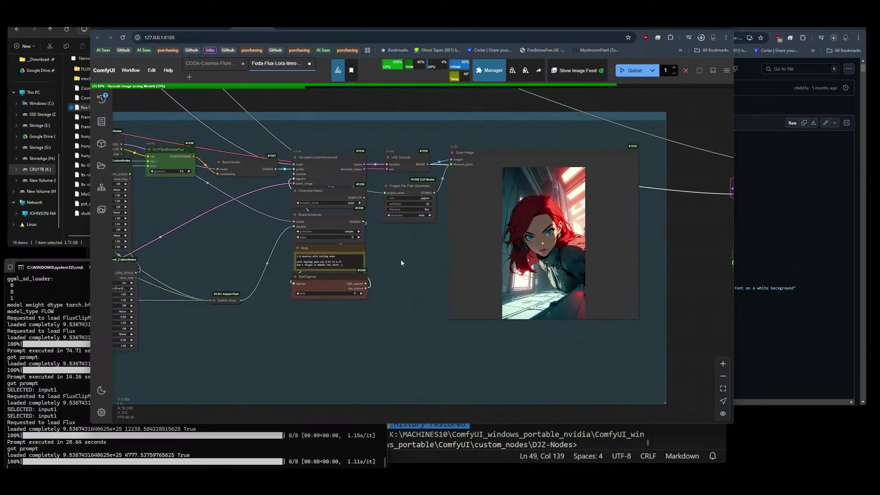
{"action": "scroll", "coordinate": [428, 255], "scroll_direction": "right", "scroll_amount": 6}
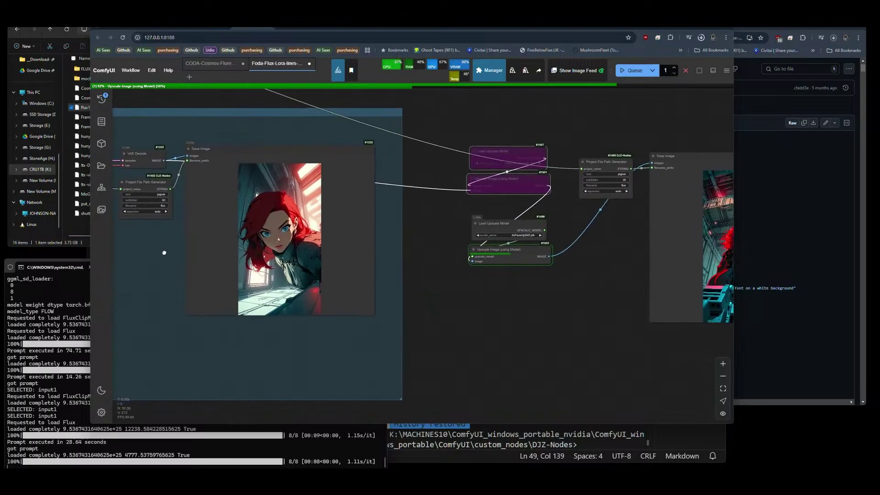
{"action": "left_click_drag", "start_coordinate": [476, 298], "coordinate": [430, 299]}
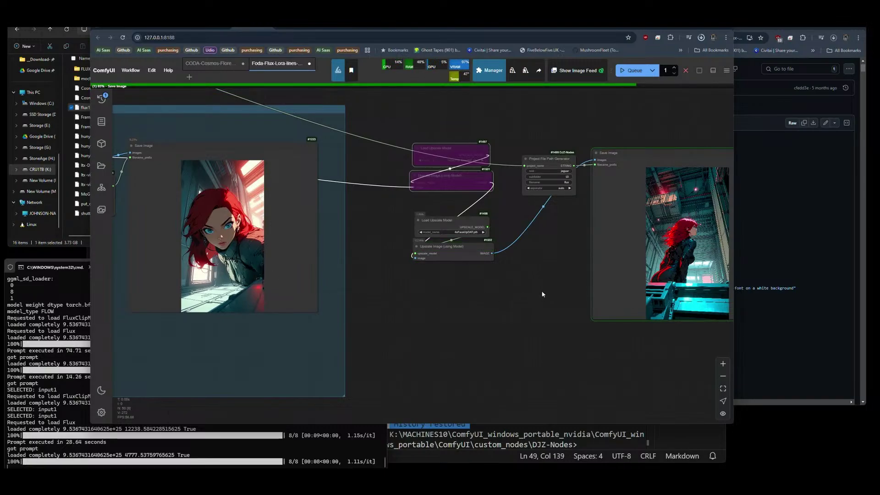
Zoom into the red-haired woman's face by the window, then zoom back out to both images.
{"action": "scroll", "coordinate": [543, 284], "scroll_direction": "right", "scroll_amount": 3}
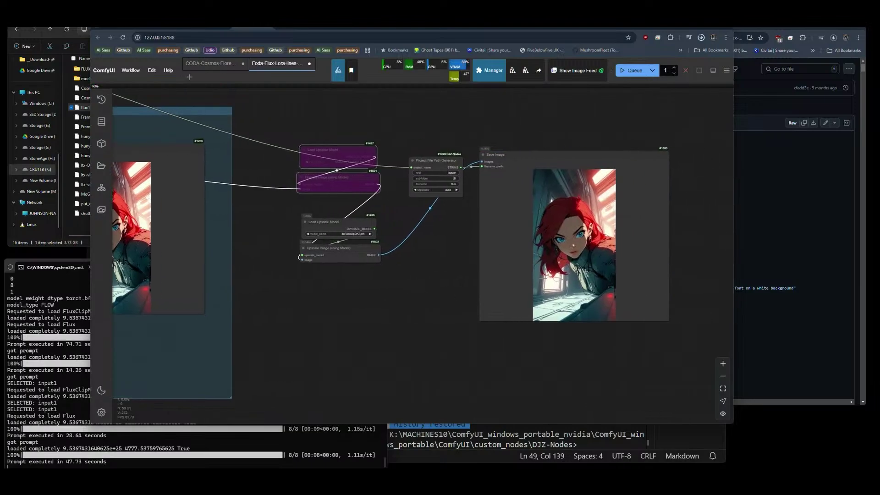
{"action": "scroll", "coordinate": [544, 277], "scroll_direction": "up", "scroll_amount": 10}
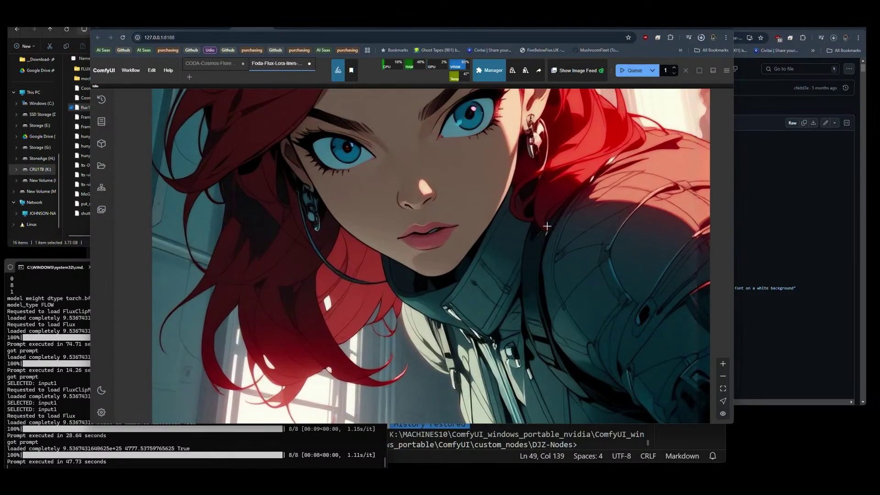
{"action": "scroll", "coordinate": [547, 226], "scroll_direction": "down", "scroll_amount": 2}
{"action": "scroll", "coordinate": [483, 183], "scroll_direction": "up", "scroll_amount": 5}
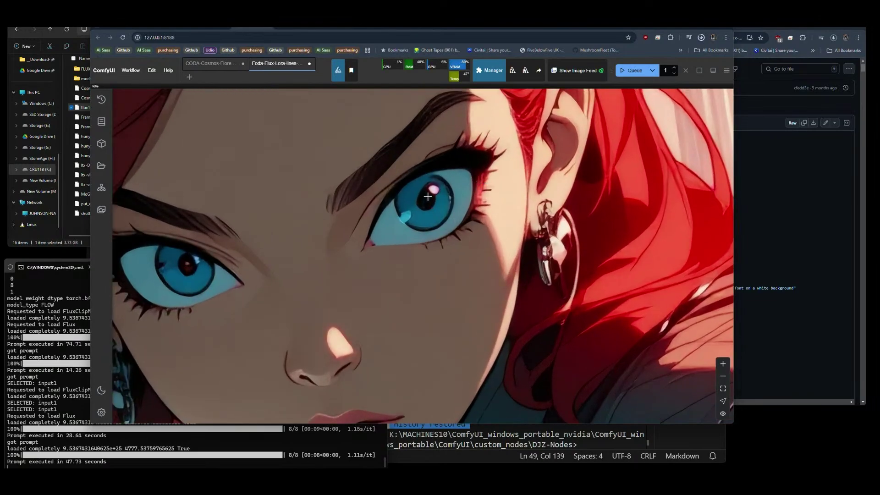
{"action": "scroll", "coordinate": [433, 181], "scroll_direction": "up", "scroll_amount": 1}
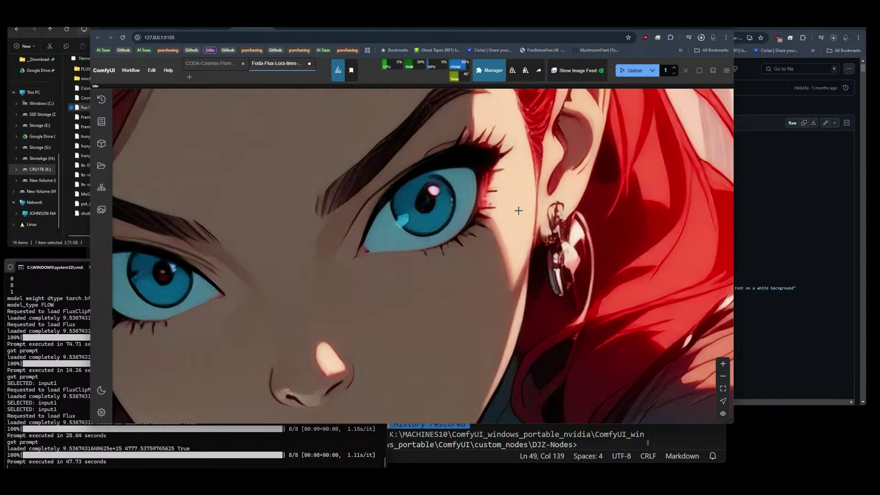
{"action": "scroll", "coordinate": [518, 210], "scroll_direction": "down", "scroll_amount": 8}
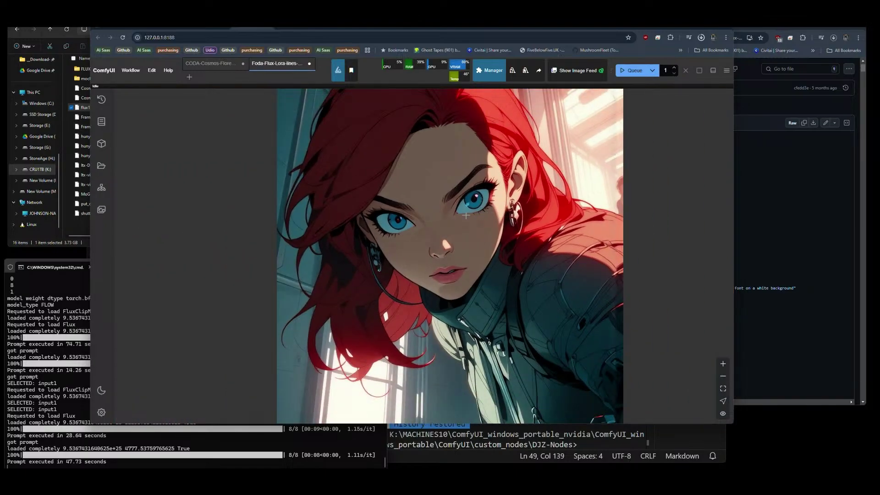
{"action": "scroll", "coordinate": [410, 185], "scroll_direction": "down", "scroll_amount": 3}
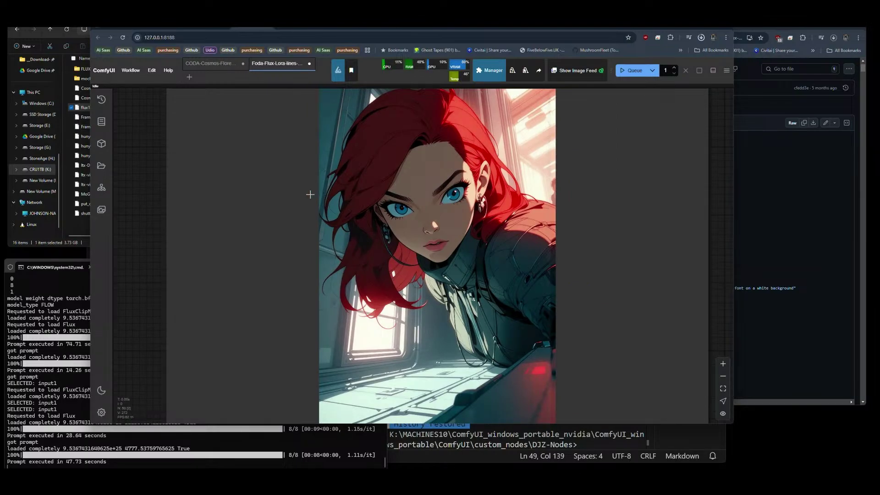
{"action": "scroll", "coordinate": [311, 194], "scroll_direction": "down", "scroll_amount": 8}
{"action": "scroll", "coordinate": [378, 211], "scroll_direction": "down", "scroll_amount": 5}
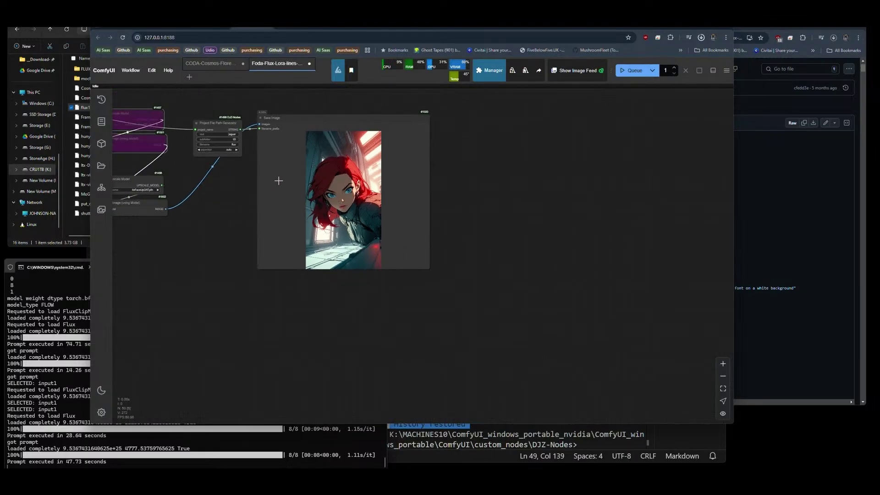
{"action": "left_click_drag", "start_coordinate": [466, 192], "coordinate": [702, 251]}
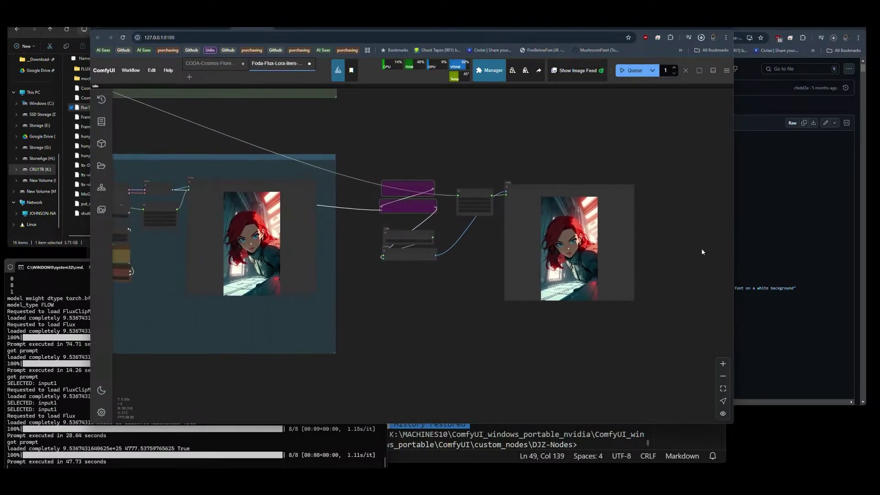
Queue another generation run, then select the upscale and Save Image nodes together.
{"action": "left_click", "coordinate": [635, 71]}
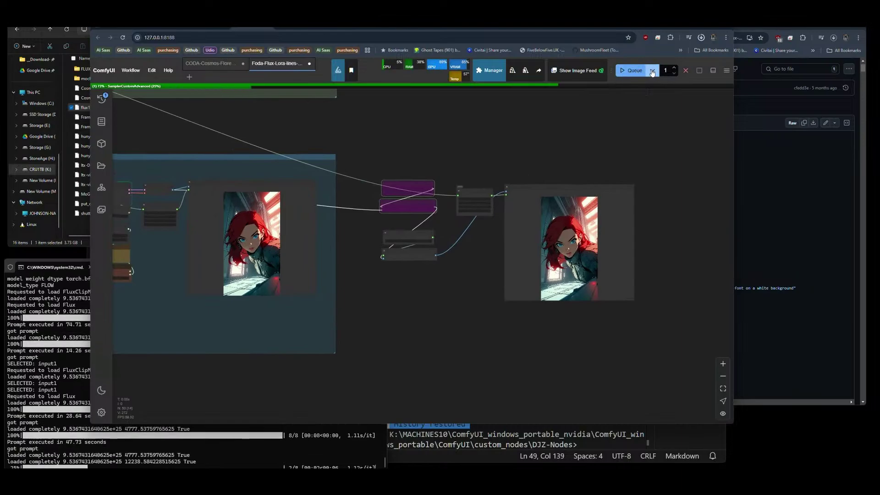
{"action": "scroll", "coordinate": [259, 211], "scroll_direction": "up", "scroll_amount": 8}
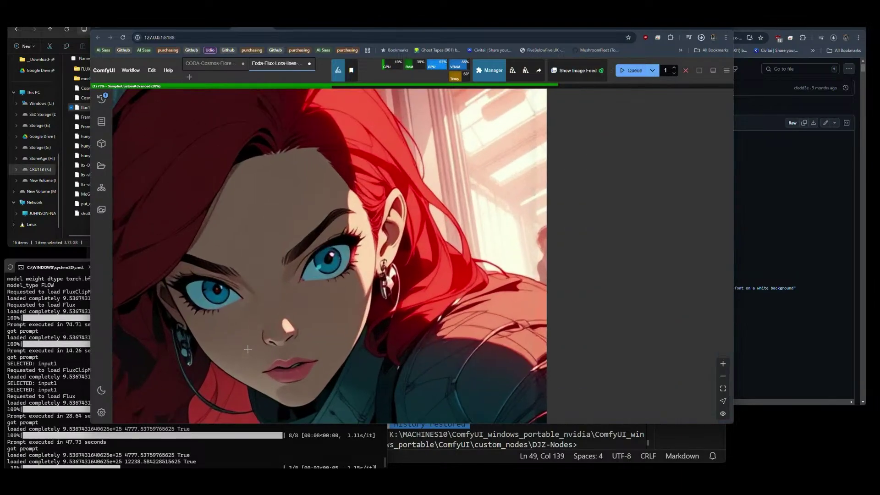
{"action": "scroll", "coordinate": [208, 275], "scroll_direction": "down", "scroll_amount": 8}
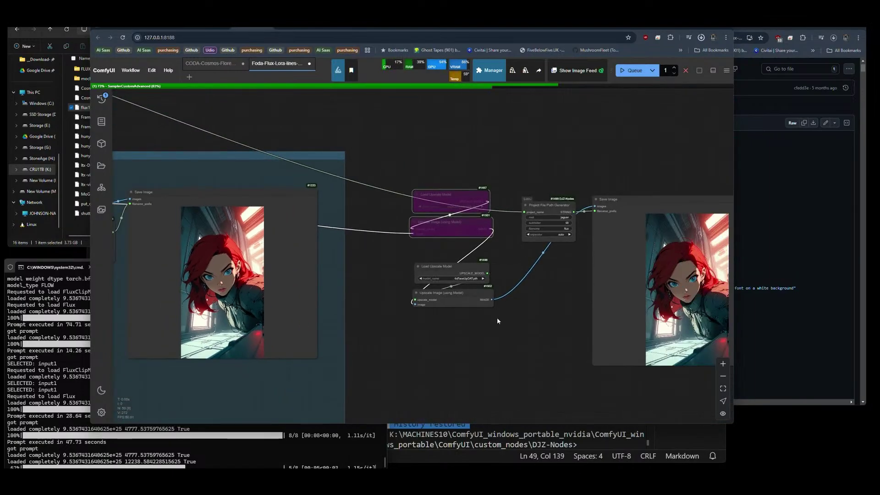
{"action": "left_click_drag", "start_coordinate": [498, 321], "coordinate": [327, 268]}
{"action": "left_click_drag", "start_coordinate": [271, 290], "coordinate": [547, 124]}
Bypass the upscale model and upscale image nodes with Ctrl+B.
{"action": "key", "text": "ctrl+b"}
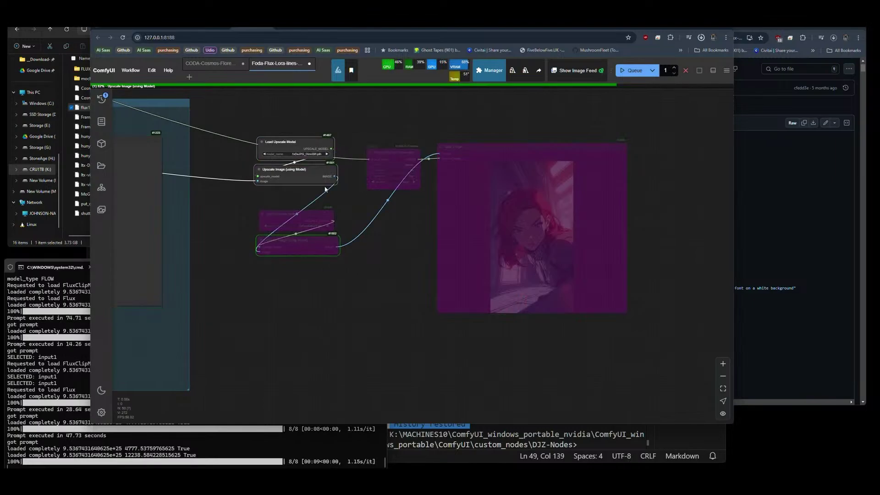
{"action": "key", "text": "ctrl+b"}
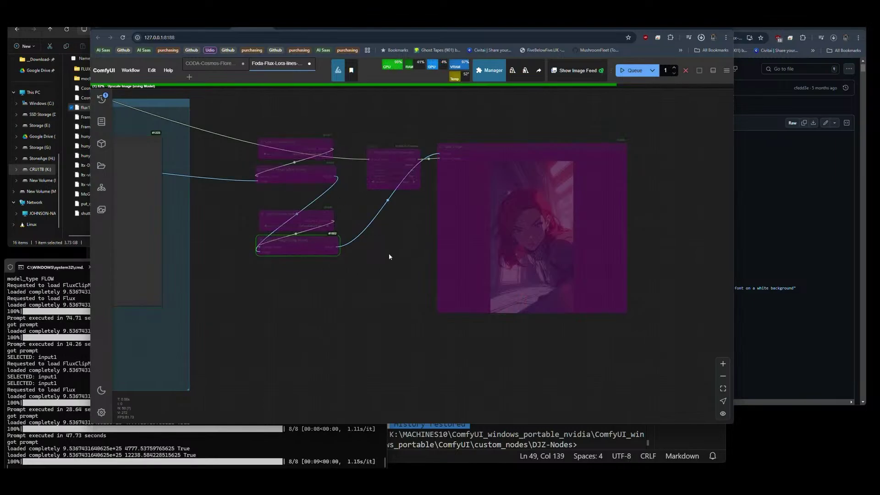
{"action": "scroll", "coordinate": [380, 275], "scroll_direction": "down", "scroll_amount": 5}
{"action": "left_click_drag", "start_coordinate": [370, 298], "coordinate": [589, 304]}
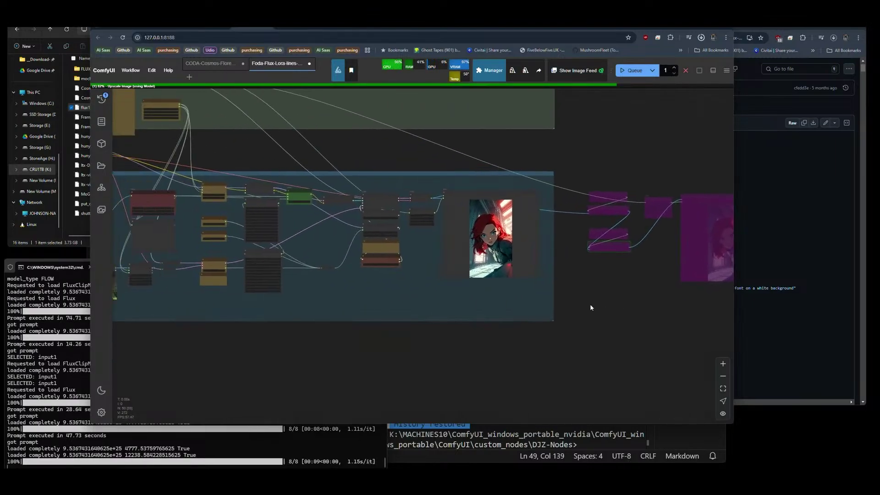
Switch queueing to Queue (Instant) and start continuous generation.
{"action": "left_click", "coordinate": [652, 70]}
{"action": "left_click", "coordinate": [647, 94]}
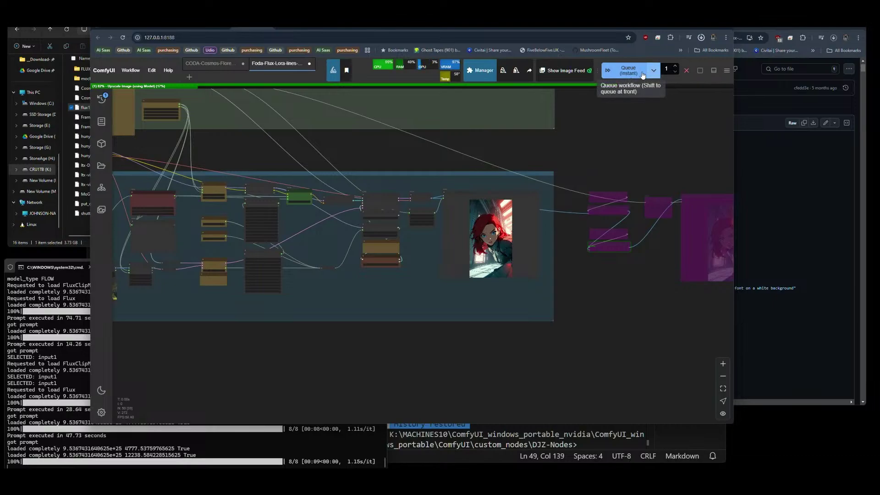
{"action": "left_click", "coordinate": [628, 70]}
{"action": "scroll", "coordinate": [518, 243], "scroll_direction": "up", "scroll_amount": 7}
{"action": "scroll", "coordinate": [486, 257], "scroll_direction": "up", "scroll_amount": 3}
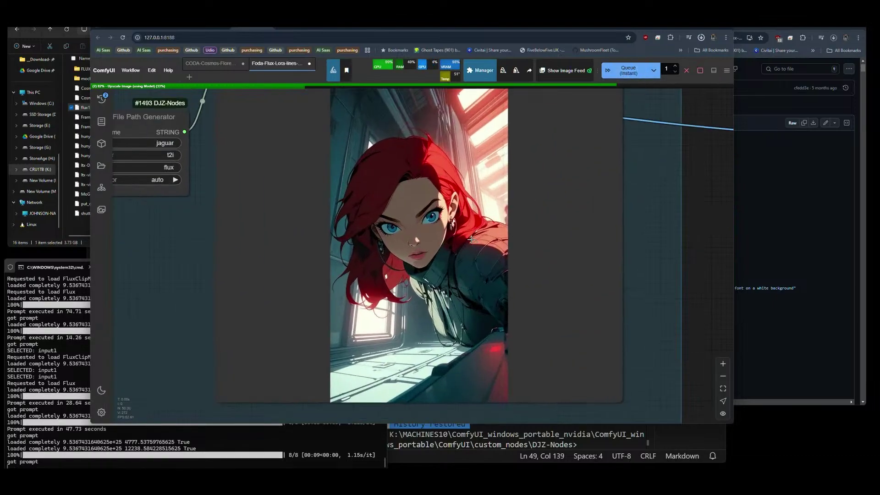
{"action": "scroll", "coordinate": [463, 265], "scroll_direction": "down", "scroll_amount": 3}
{"action": "scroll", "coordinate": [461, 262], "scroll_direction": "up", "scroll_amount": 2}
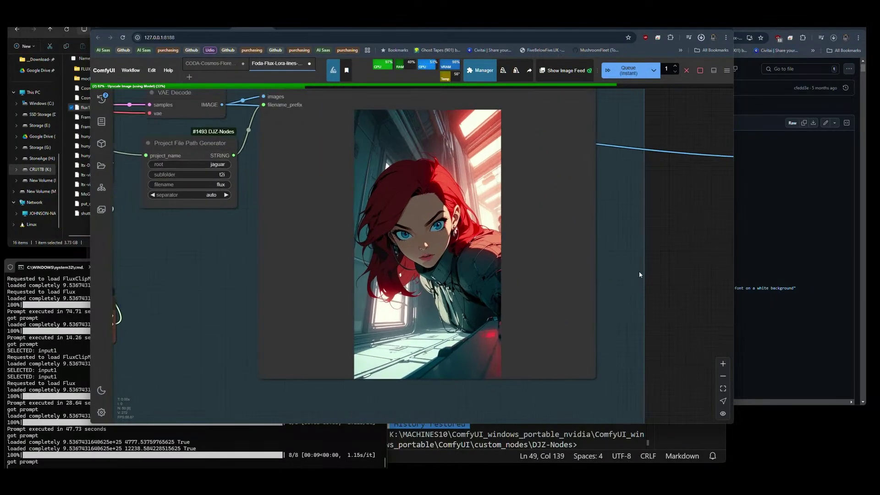
{"action": "scroll", "coordinate": [639, 271], "scroll_direction": "up", "scroll_amount": 1}
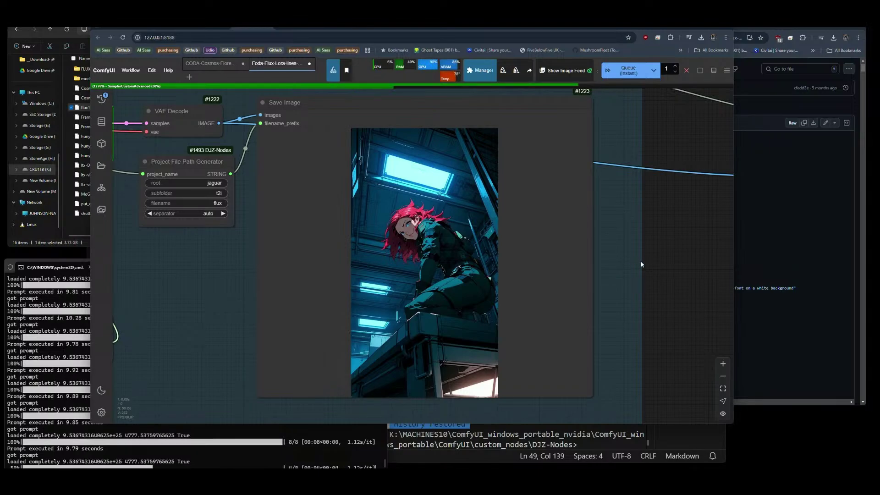
{"action": "scroll", "coordinate": [637, 275], "scroll_direction": "down", "scroll_amount": 5}
{"action": "left_click_drag", "start_coordinate": [249, 258], "coordinate": [489, 358]}
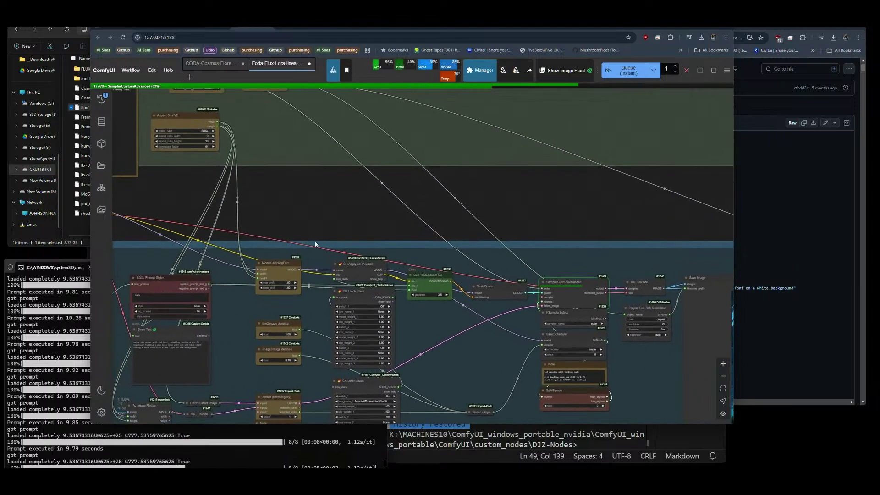
{"action": "left_click_drag", "start_coordinate": [294, 227], "coordinate": [348, 250]}
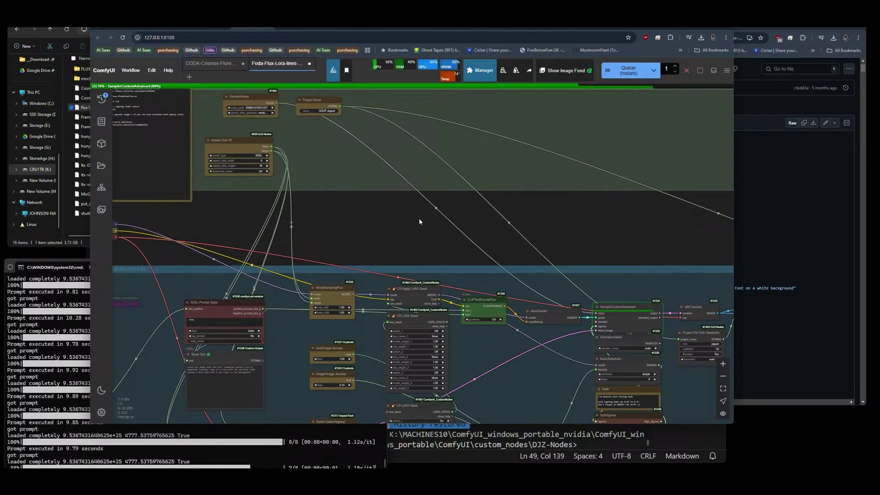
{"action": "left_click_drag", "start_coordinate": [419, 219], "coordinate": [230, 106]}
{"action": "left_click_drag", "start_coordinate": [514, 319], "coordinate": [415, 287]}
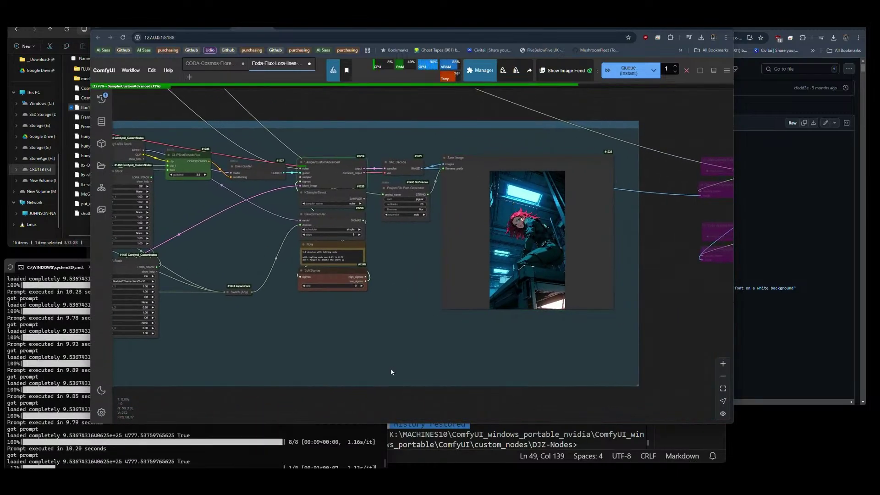
{"action": "scroll", "coordinate": [576, 285], "scroll_direction": "down", "scroll_amount": 2}
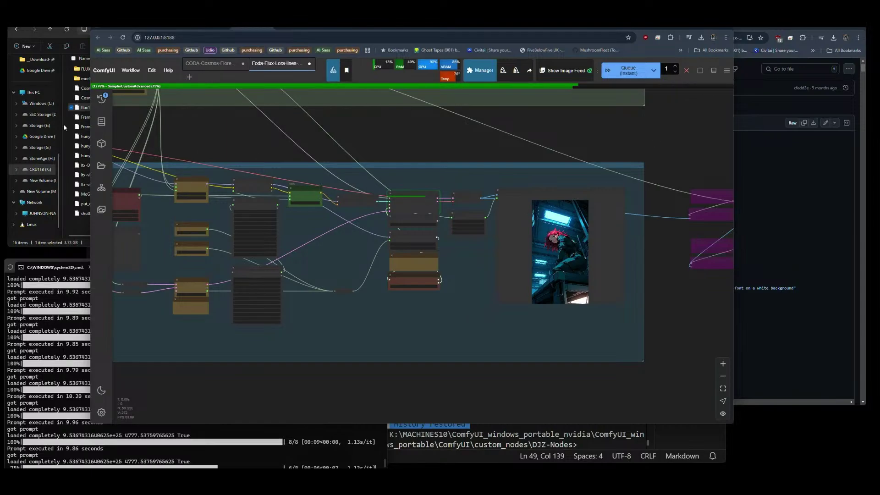
Delete all pending tasks from the Queue sidebar and close it.
{"action": "left_click", "coordinate": [101, 97]}
{"action": "left_click", "coordinate": [206, 96]}
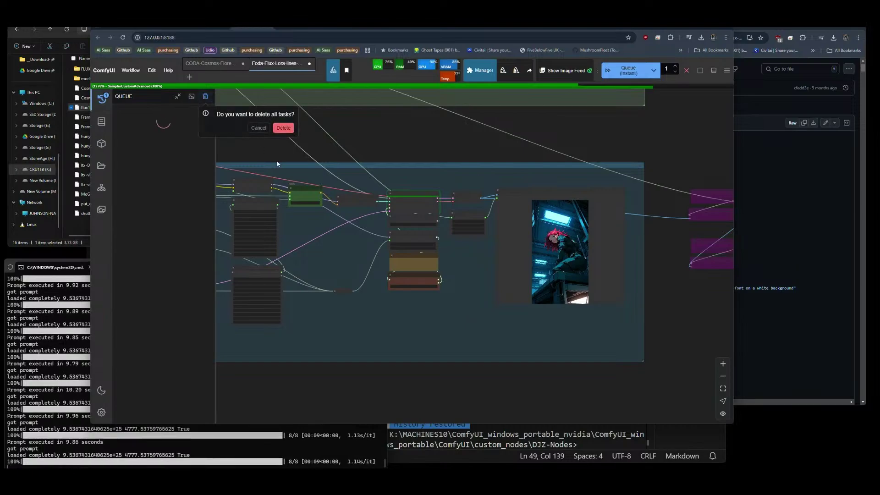
{"action": "left_click", "coordinate": [283, 128]}
{"action": "scroll", "coordinate": [411, 144], "scroll_direction": "down", "scroll_amount": 3}
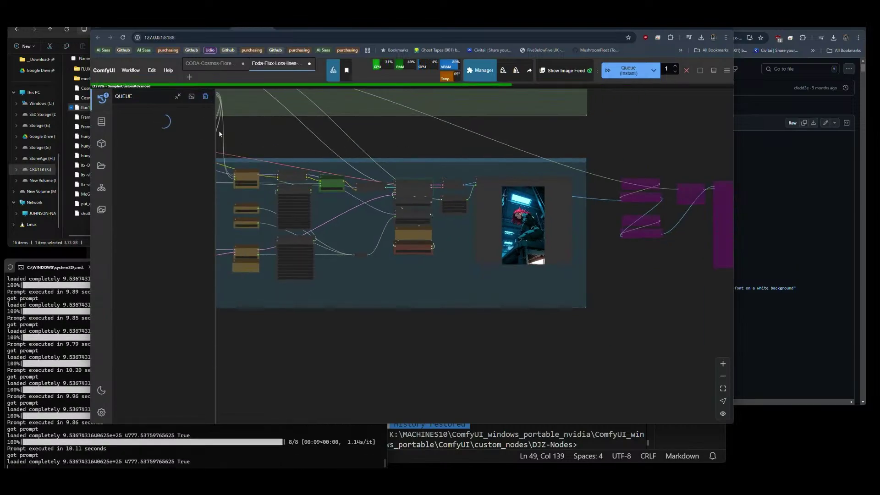
{"action": "left_click", "coordinate": [102, 99]}
Nudge the Save Image node slightly downward.
{"action": "scroll", "coordinate": [270, 171], "scroll_direction": "up", "scroll_amount": 8}
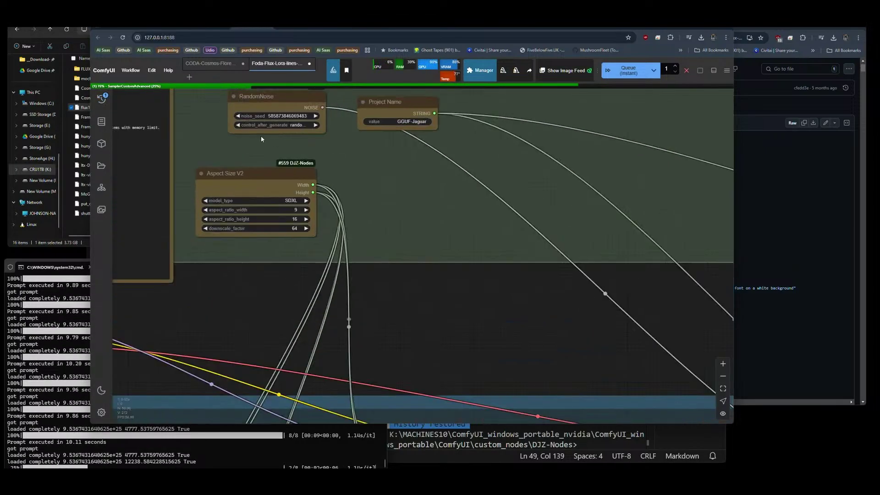
{"action": "scroll", "coordinate": [417, 287], "scroll_direction": "down", "scroll_amount": 5}
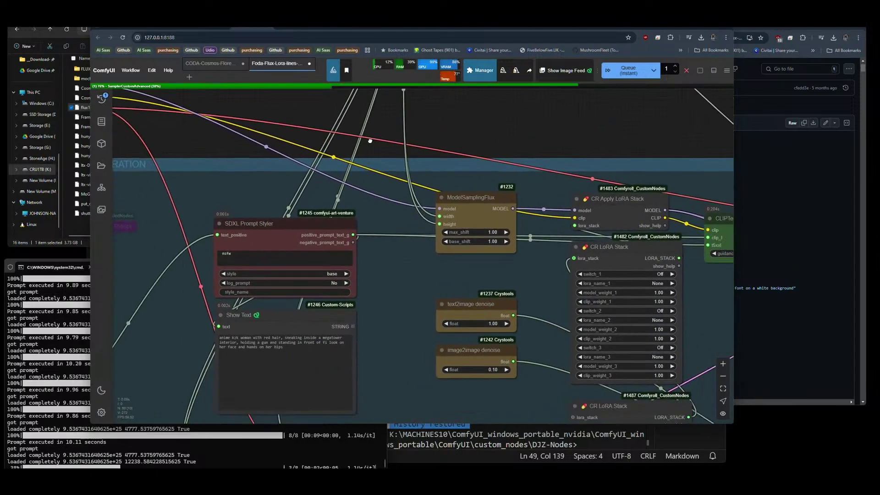
{"action": "scroll", "coordinate": [229, 235], "scroll_direction": "up", "scroll_amount": 3}
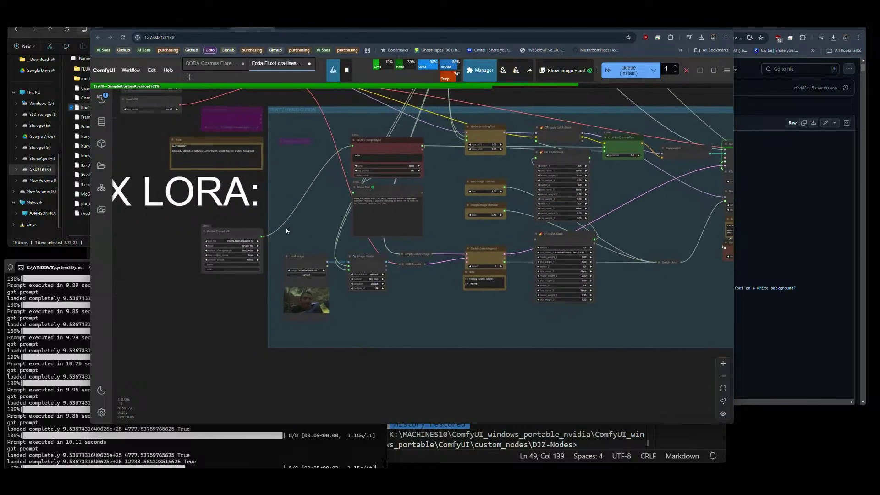
{"action": "scroll", "coordinate": [271, 237], "scroll_direction": "up", "scroll_amount": 3}
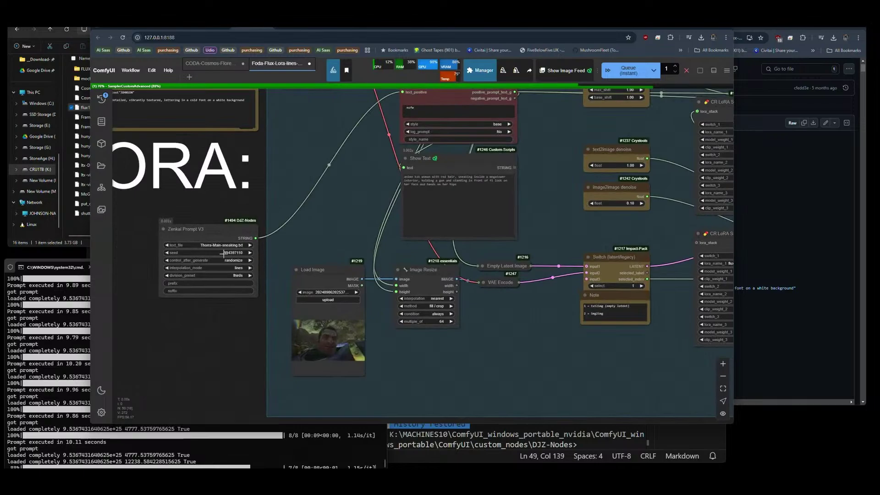
{"action": "scroll", "coordinate": [500, 171], "scroll_direction": "up", "scroll_amount": 3}
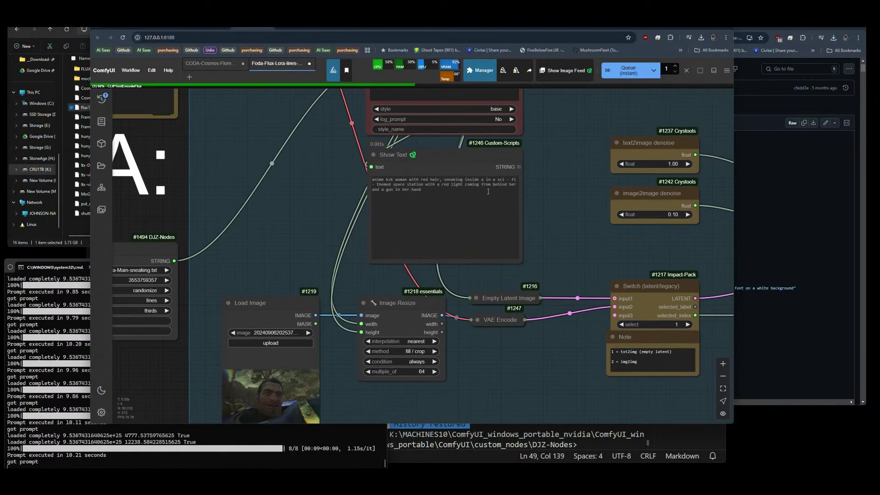
{"action": "scroll", "coordinate": [314, 191], "scroll_direction": "down", "scroll_amount": 10}
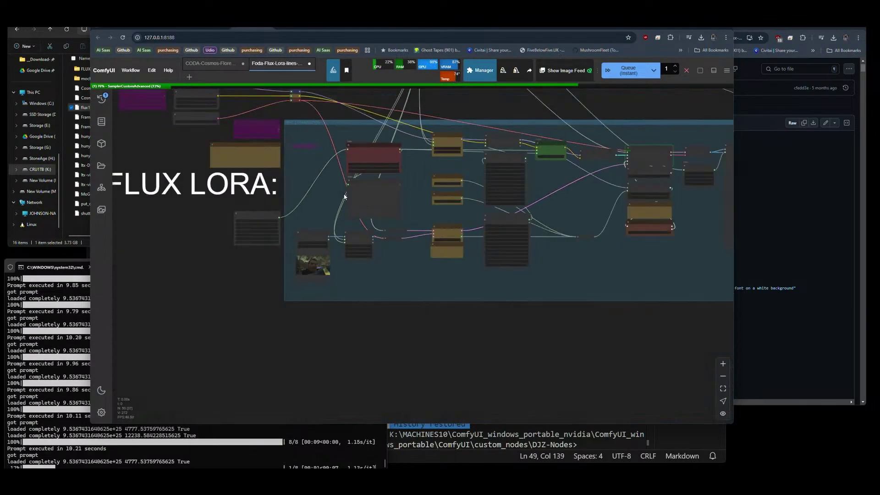
{"action": "left_click_drag", "start_coordinate": [527, 273], "coordinate": [258, 277]}
{"action": "scroll", "coordinate": [419, 218], "scroll_direction": "up", "scroll_amount": 7}
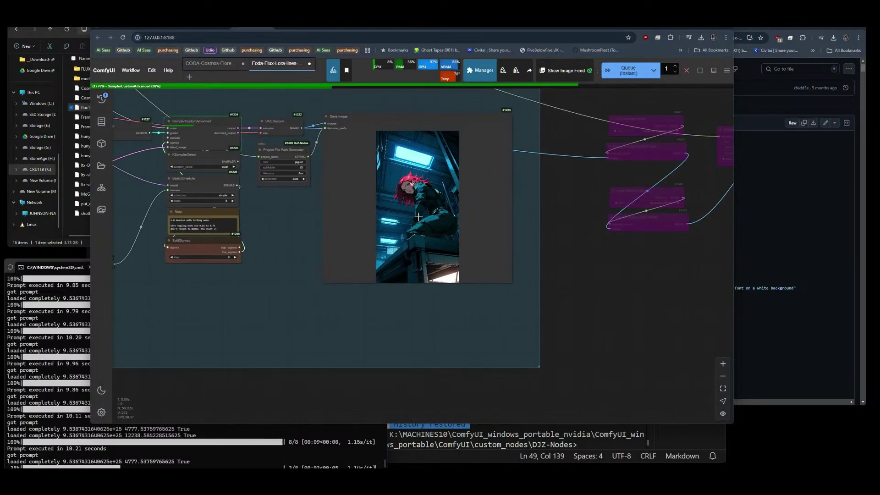
{"action": "left_click_drag", "start_coordinate": [360, 198], "coordinate": [362, 217]}
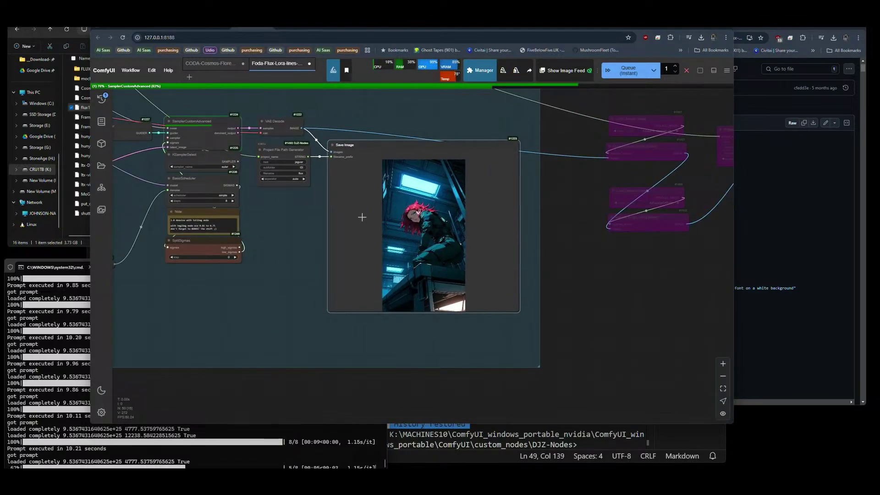
Recreate the Save Image node with Fix node (recreate) to clear its preview.
{"action": "right_click", "coordinate": [430, 263]}
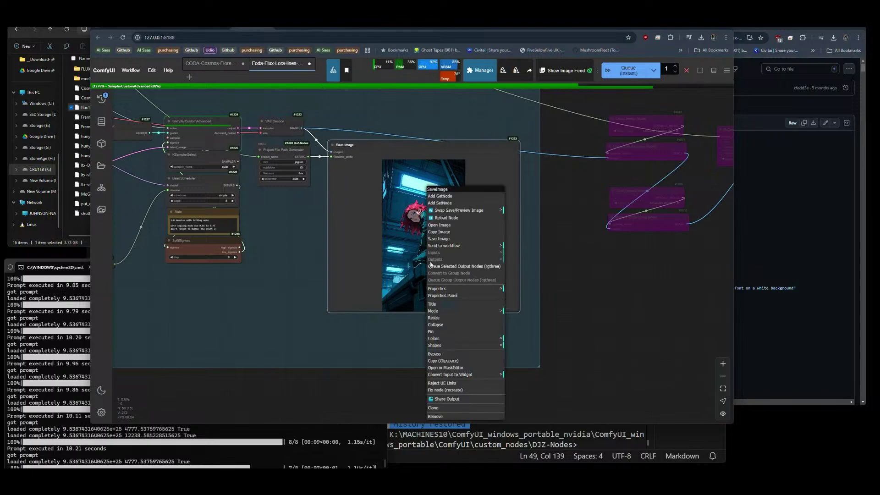
{"action": "left_click", "coordinate": [454, 390]}
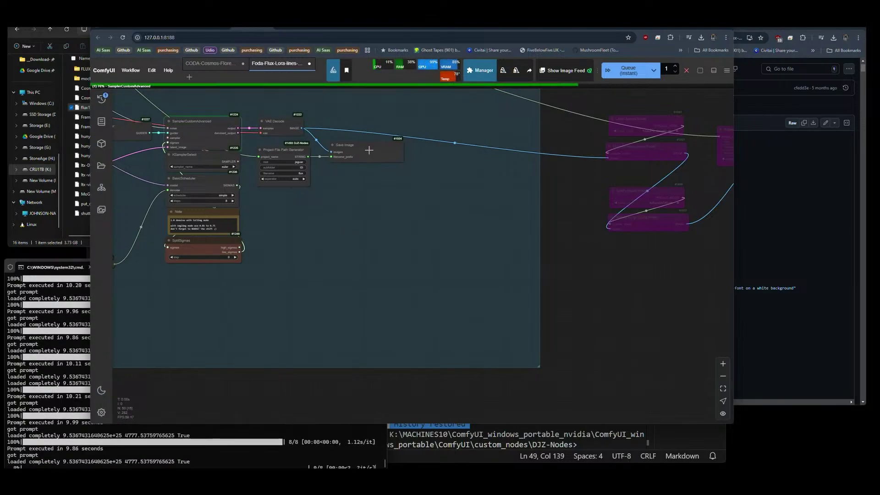
{"action": "scroll", "coordinate": [339, 214], "scroll_direction": "down", "scroll_amount": 5}
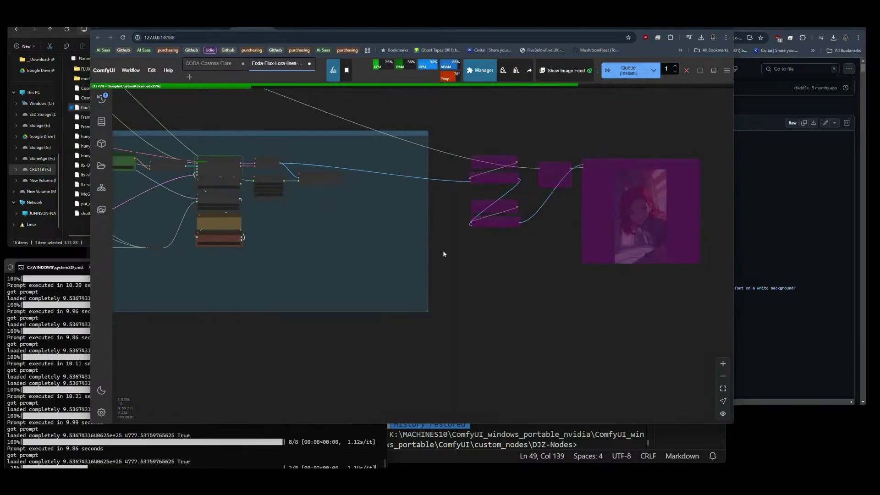
{"action": "scroll", "coordinate": [453, 251], "scroll_direction": "right", "scroll_amount": 1}
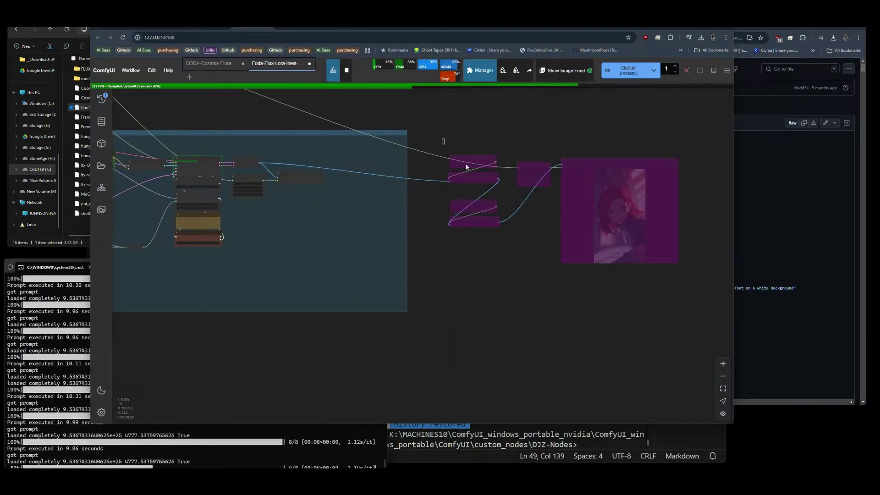
Delete the bypassed upscale nodes and bring File Explorer forward.
{"action": "key", "text": "Delete"}
{"action": "scroll", "coordinate": [565, 248], "scroll_direction": "left", "scroll_amount": 1}
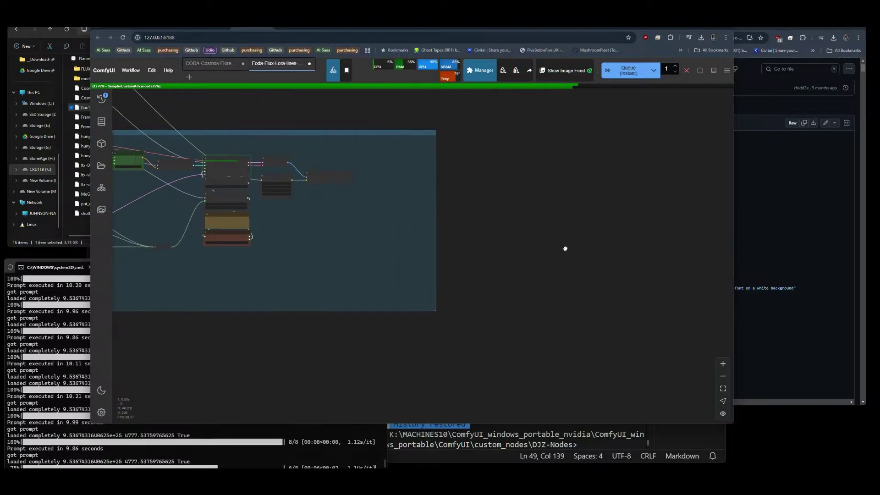
{"action": "scroll", "coordinate": [431, 183], "scroll_direction": "up", "scroll_amount": 3}
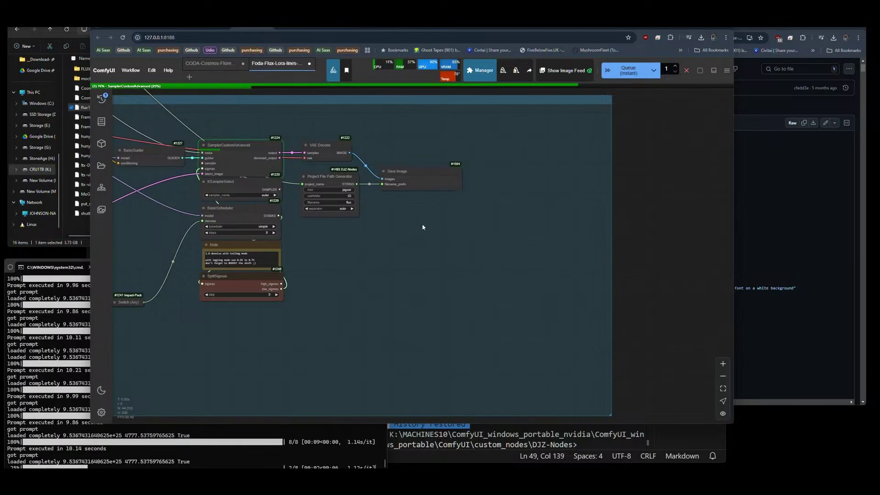
{"action": "left_click", "coordinate": [76, 245]}
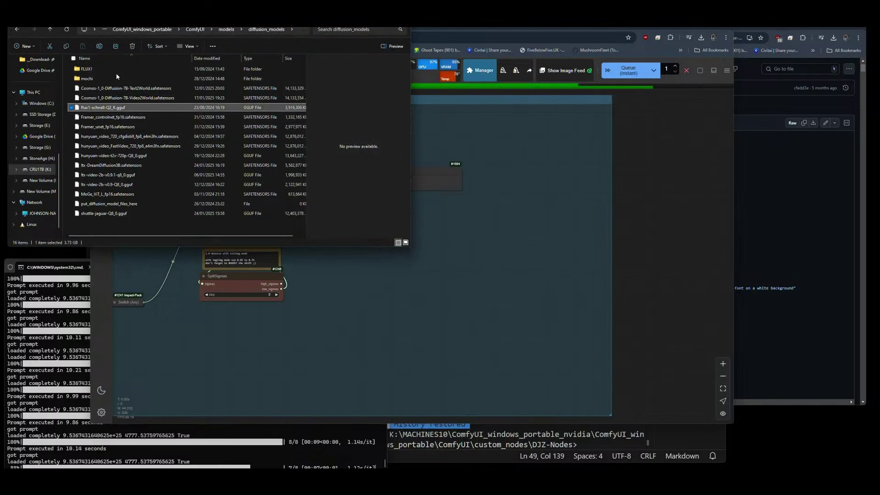
Go up to the ComfyUI folder, open output, and refresh the listing.
{"action": "left_click", "coordinate": [191, 31]}
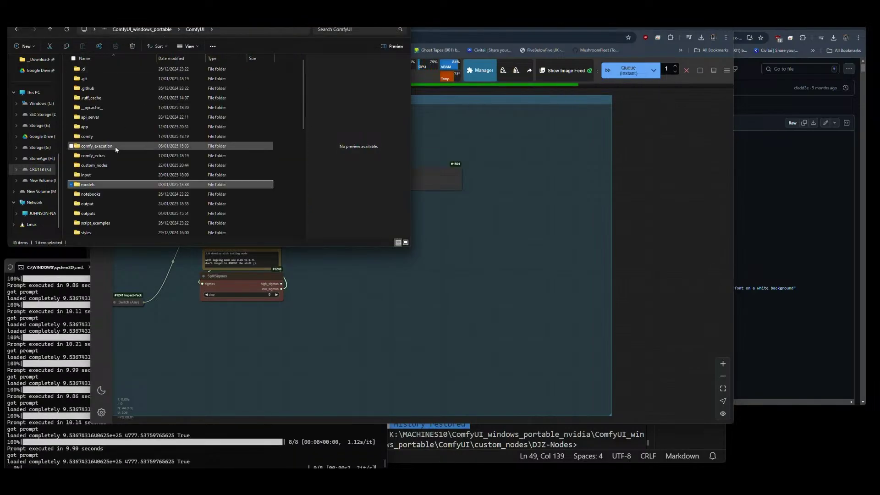
{"action": "double_click", "coordinate": [89, 204]}
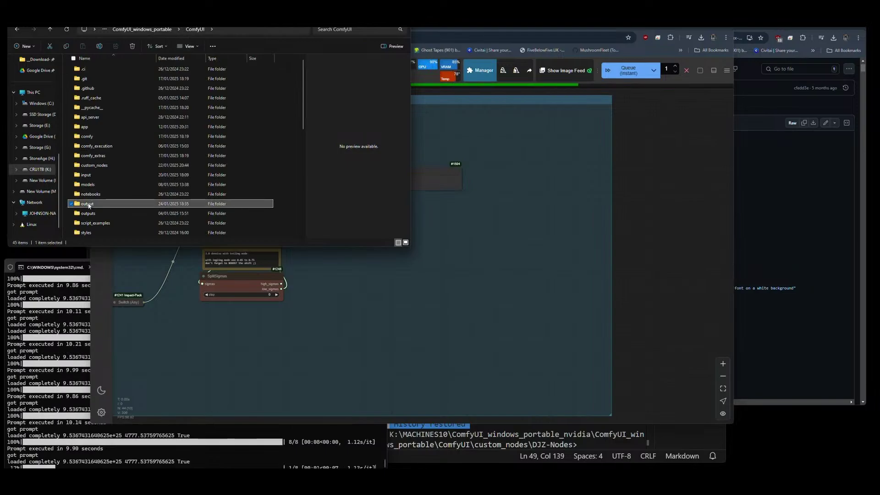
{"action": "scroll", "coordinate": [191, 110], "scroll_direction": "down", "scroll_amount": 3}
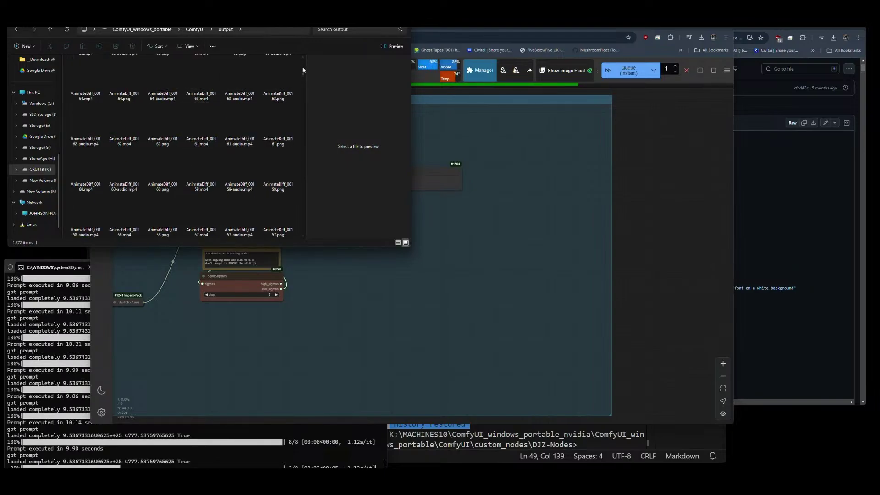
{"action": "left_click_drag", "start_coordinate": [303, 121], "coordinate": [307, 233]}
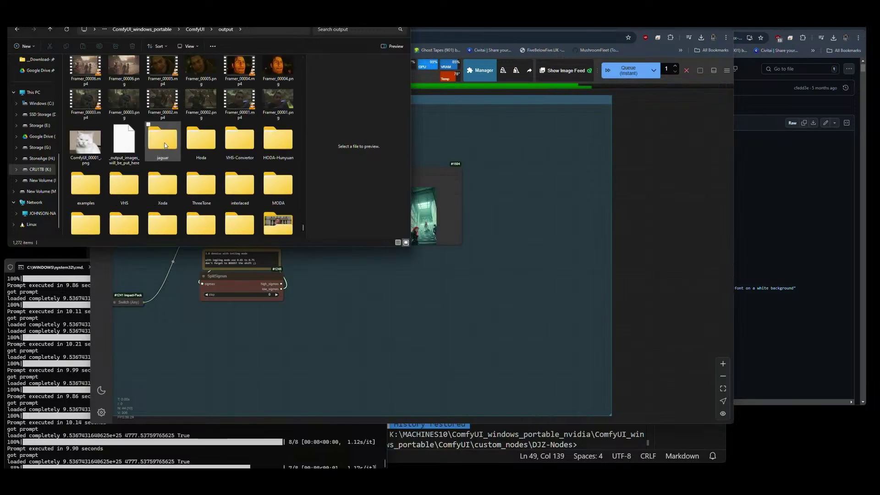
{"action": "key", "text": "F5"}
Open GGUF-Jaguar > t2i and preview flux_00067, an earlier render, and flux_00064.
{"action": "double_click", "coordinate": [93, 69]}
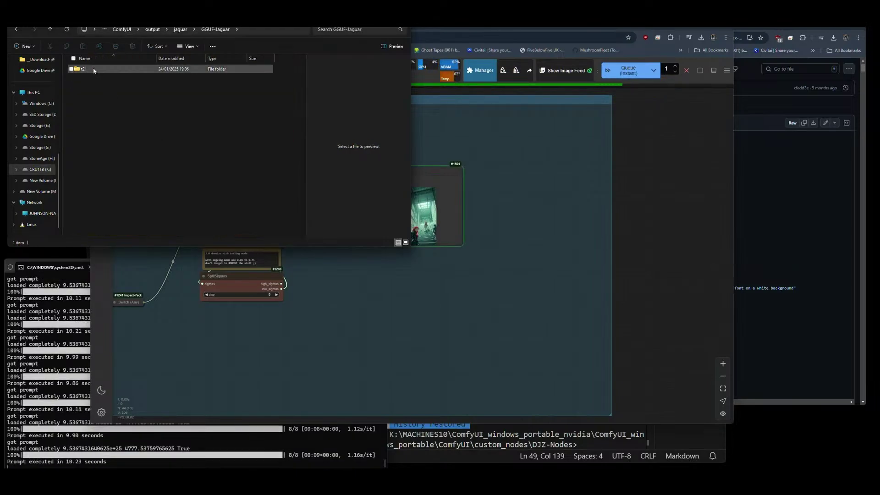
{"action": "double_click", "coordinate": [93, 70]}
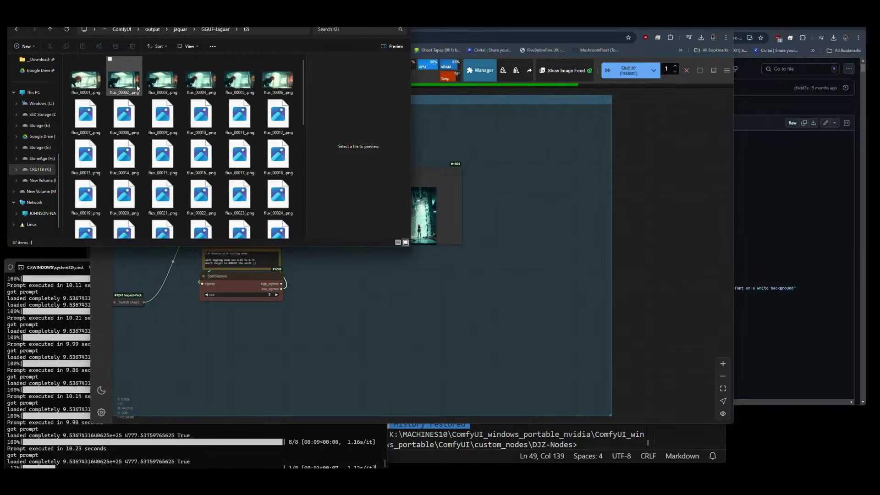
{"action": "scroll", "coordinate": [228, 101], "scroll_direction": "down", "scroll_amount": 5}
{"action": "left_click", "coordinate": [92, 224]}
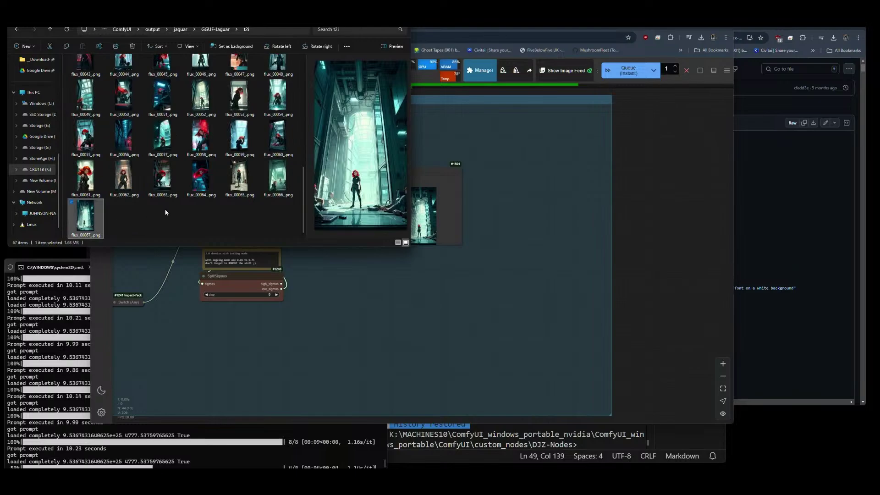
{"action": "left_click", "coordinate": [235, 184]}
{"action": "left_click", "coordinate": [205, 189]}
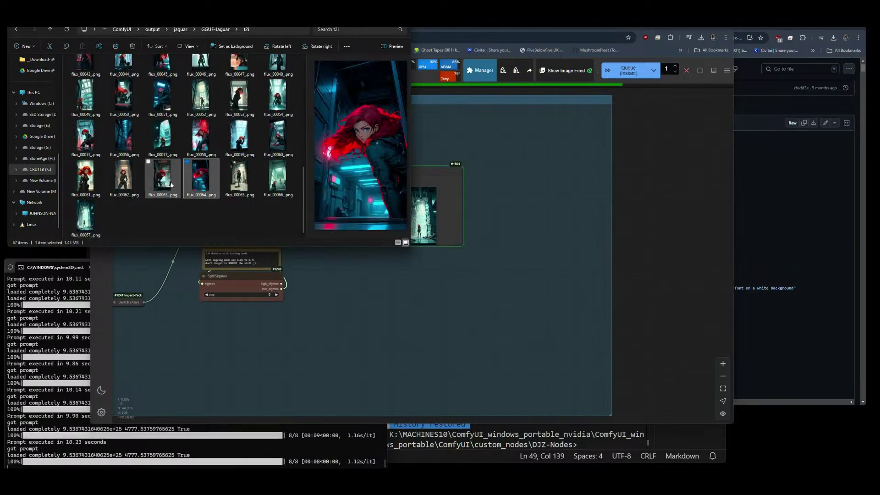
Return to ComfyUI and zoom in on the Save Image preview of the red-haired soldier renders.
{"action": "left_click", "coordinate": [399, 294]}
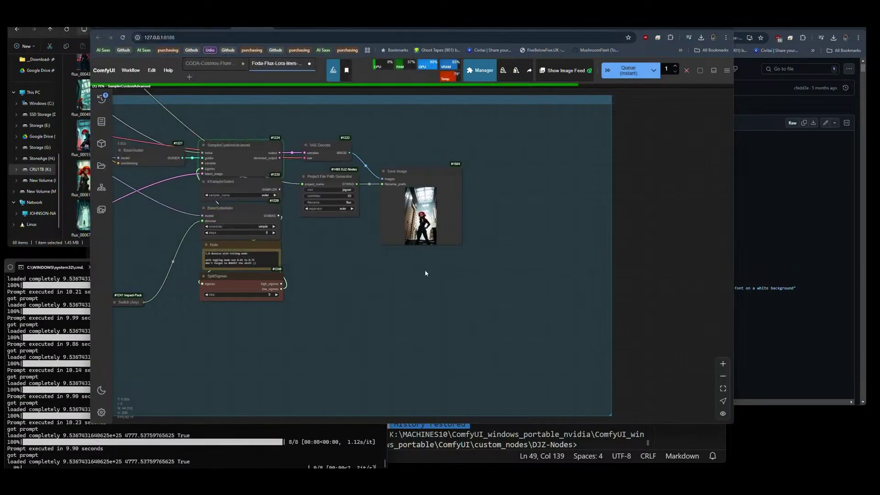
{"action": "scroll", "coordinate": [410, 244], "scroll_direction": "up", "scroll_amount": 6}
{"action": "scroll", "coordinate": [410, 245], "scroll_direction": "up", "scroll_amount": 5}
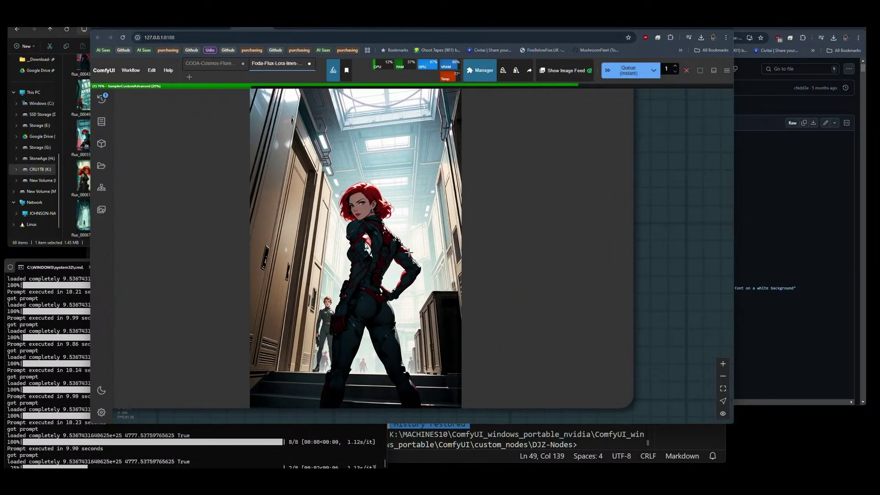
{"action": "scroll", "coordinate": [491, 246], "scroll_direction": "down", "scroll_amount": 6}
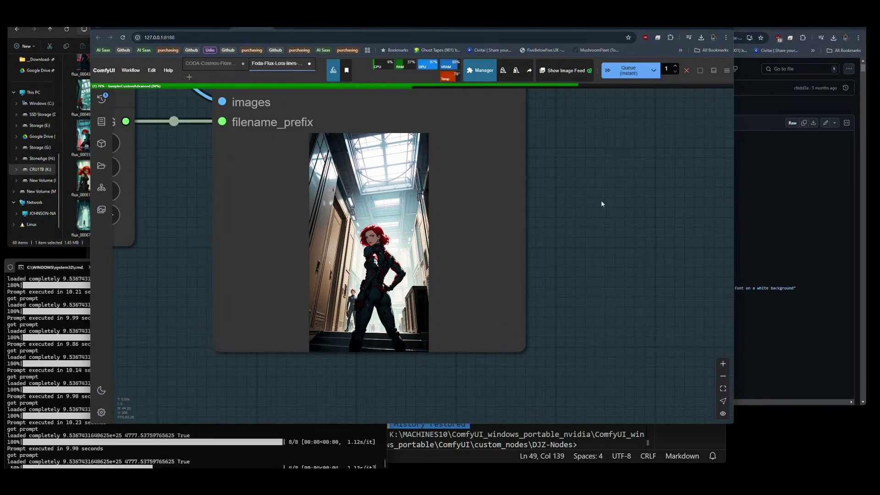
{"action": "left_click_drag", "start_coordinate": [584, 208], "coordinate": [617, 244]}
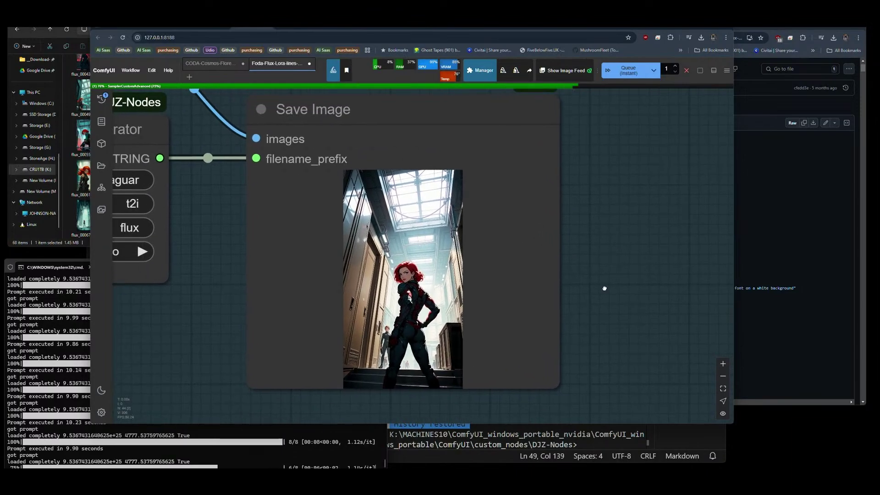
{"action": "left_click_drag", "start_coordinate": [605, 289], "coordinate": [606, 248]}
{"action": "scroll", "coordinate": [607, 248], "scroll_direction": "up", "scroll_amount": 1}
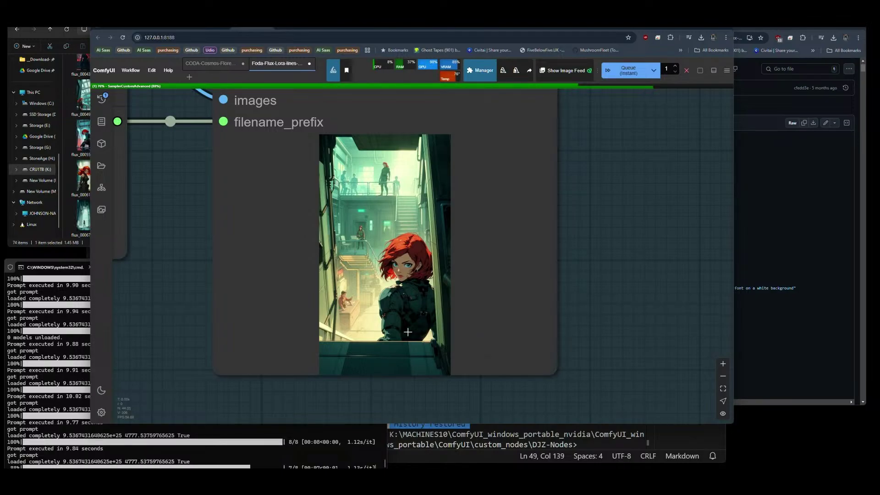
Set Aspect Size V2 aspect_ratio_width to 5 and aspect_ratio_height to 4.
{"action": "scroll", "coordinate": [564, 372], "scroll_direction": "down", "scroll_amount": 7}
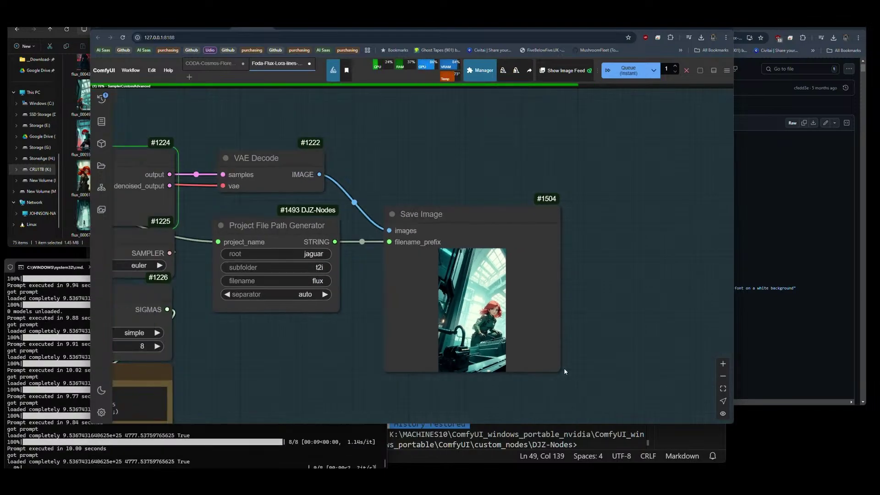
{"action": "scroll", "coordinate": [564, 371], "scroll_direction": "down", "scroll_amount": 5}
{"action": "scroll", "coordinate": [225, 293], "scroll_direction": "up", "scroll_amount": 5}
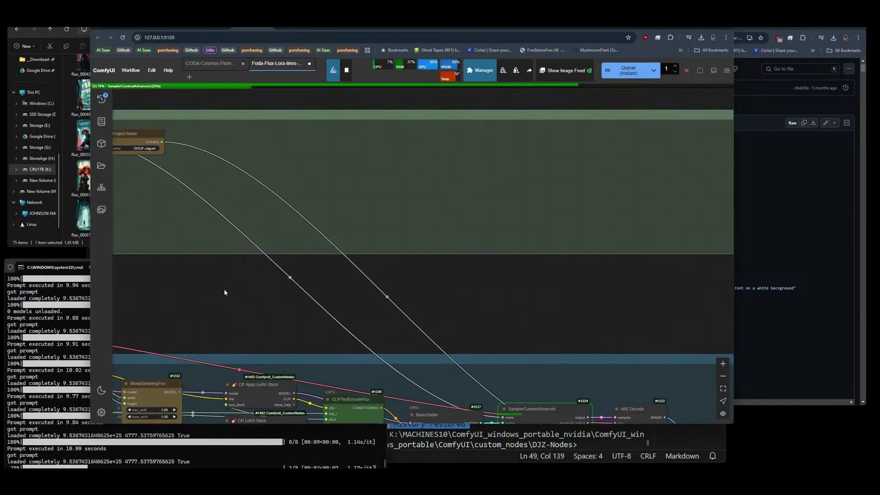
{"action": "scroll", "coordinate": [465, 294], "scroll_direction": "down", "scroll_amount": 3}
{"action": "scroll", "coordinate": [363, 265], "scroll_direction": "up", "scroll_amount": 5}
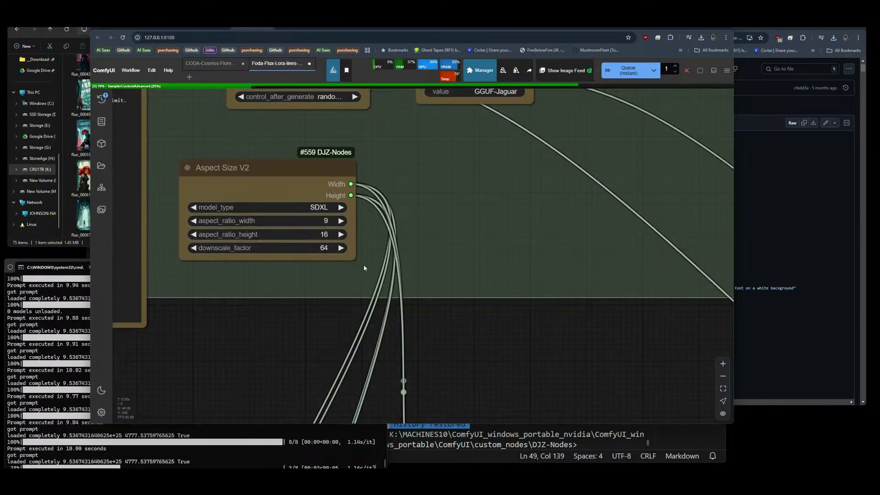
{"action": "left_click", "coordinate": [316, 221]}
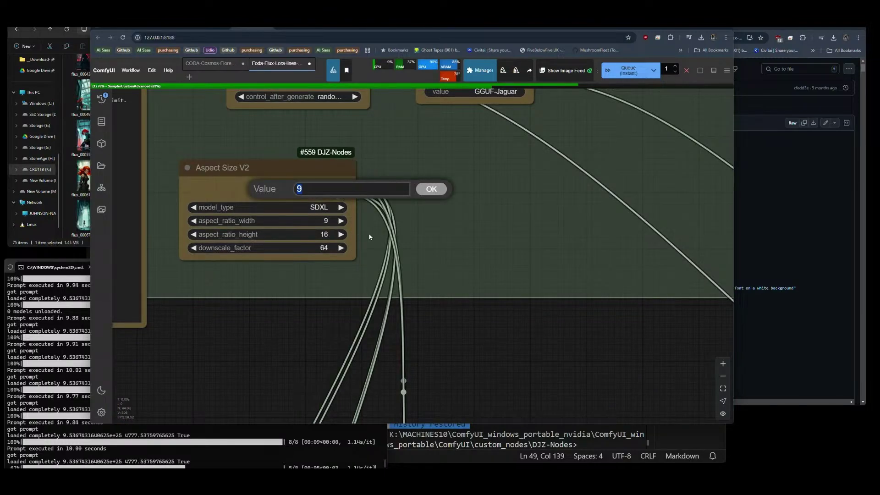
{"action": "left_click", "coordinate": [432, 188]}
{"action": "left_click", "coordinate": [316, 234]}
{"action": "type", "text": "4"}
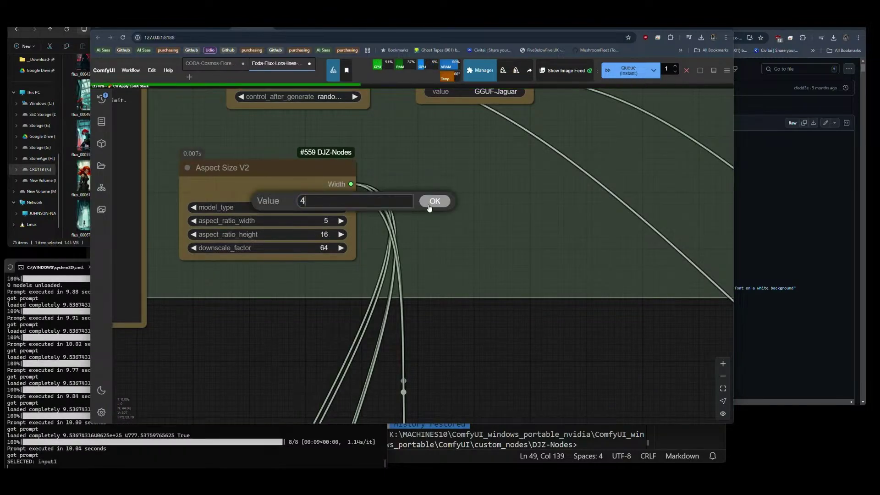
{"action": "left_click", "coordinate": [432, 199]}
Interrupt the run still using the old size, then centre the sampler and output nodes.
{"action": "scroll", "coordinate": [180, 152], "scroll_direction": "down", "scroll_amount": 6}
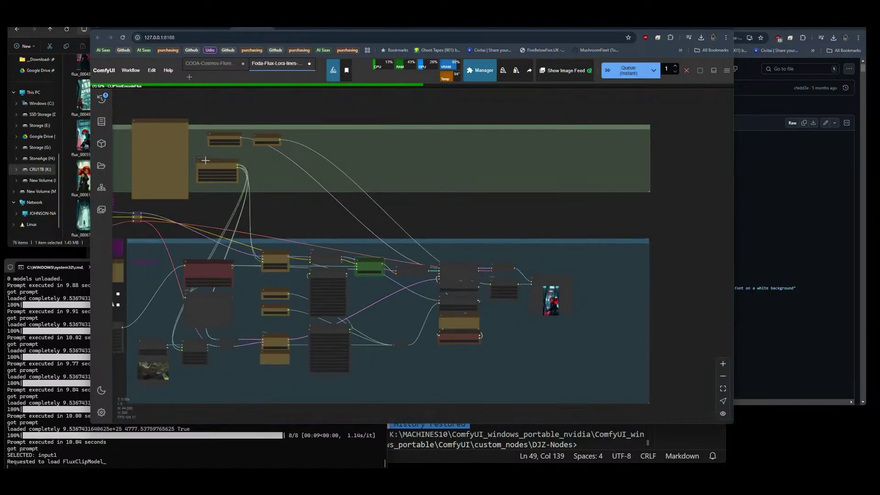
{"action": "left_click", "coordinate": [686, 70]}
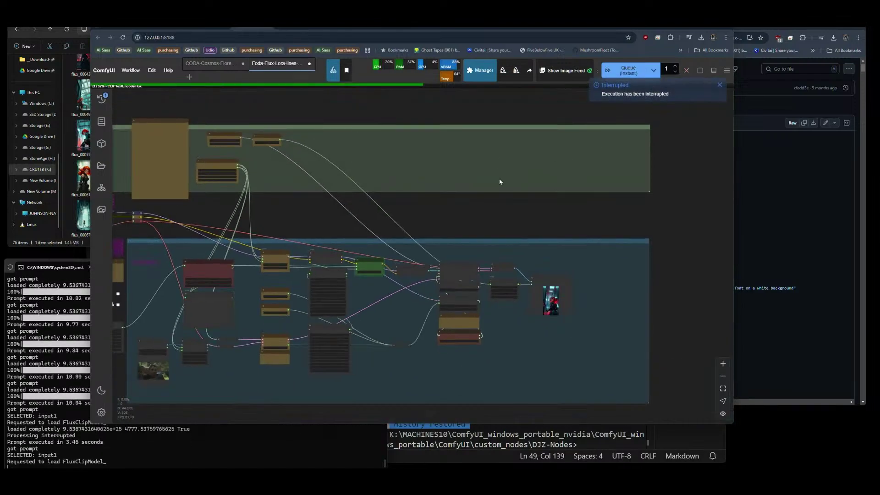
{"action": "scroll", "coordinate": [555, 256], "scroll_direction": "up", "scroll_amount": 10}
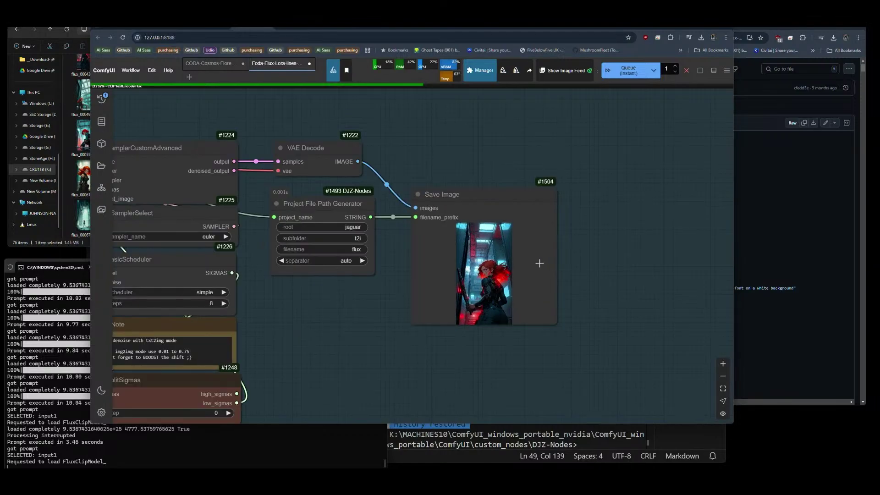
{"action": "scroll", "coordinate": [542, 286], "scroll_direction": "up", "scroll_amount": 3}
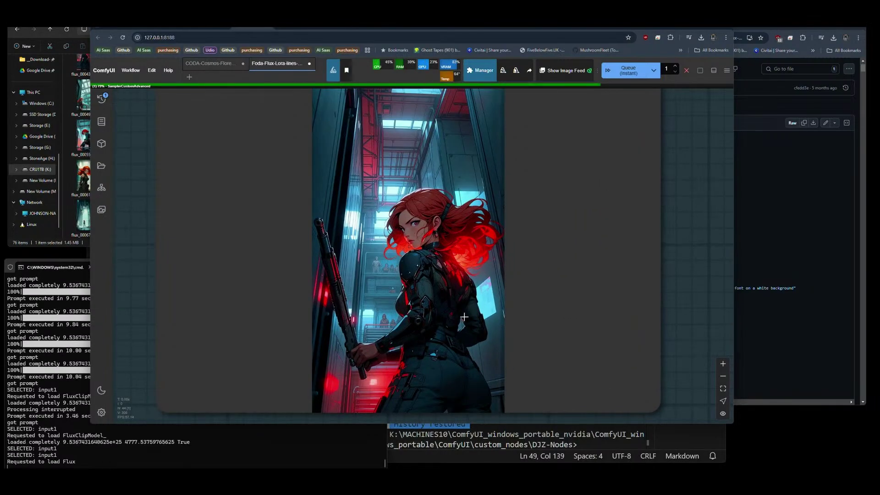
{"action": "scroll", "coordinate": [525, 311], "scroll_direction": "down", "scroll_amount": 8}
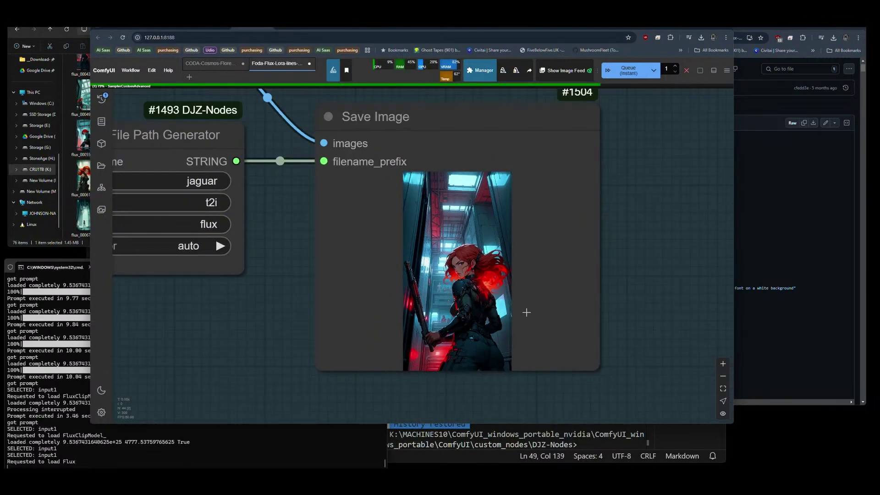
{"action": "left_click_drag", "start_coordinate": [387, 320], "coordinate": [436, 278]}
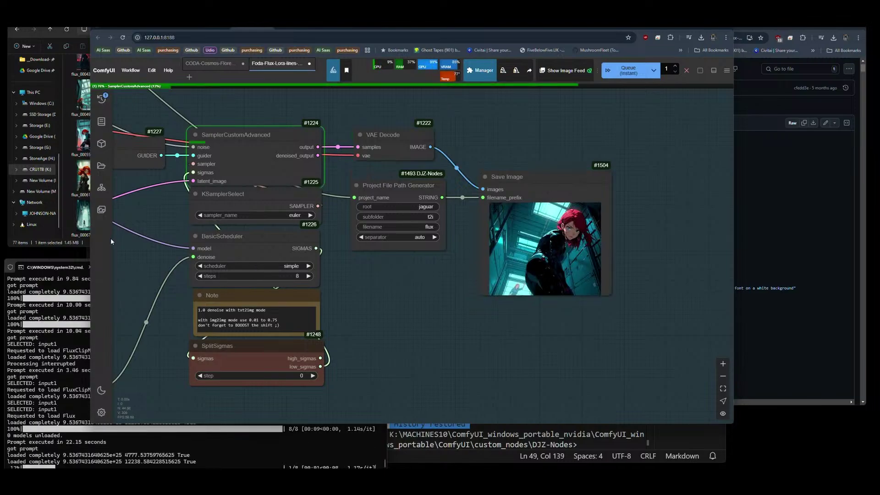
{"action": "left_click", "coordinate": [83, 246]}
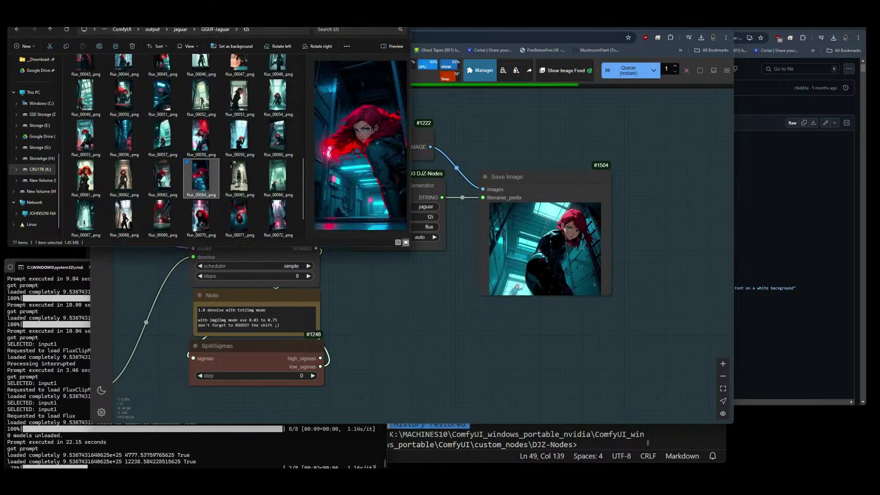
{"action": "left_click", "coordinate": [271, 226]}
{"action": "scroll", "coordinate": [272, 226], "scroll_direction": "down", "scroll_amount": 1}
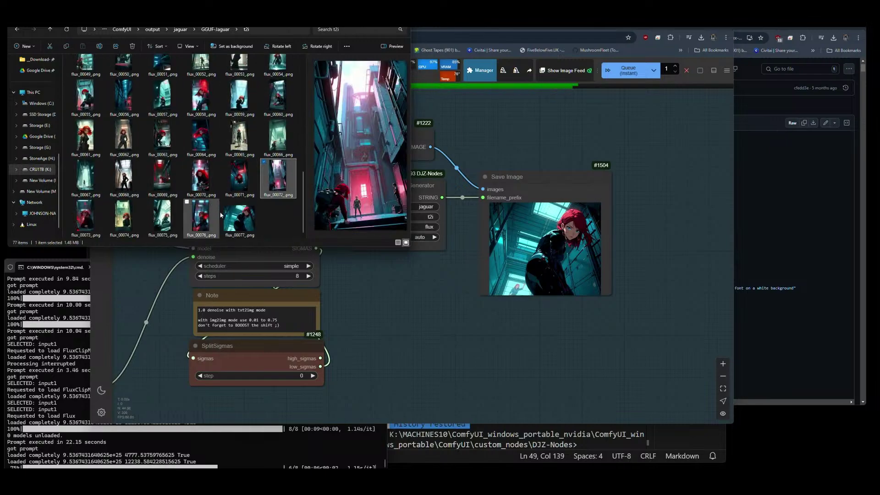
{"action": "left_click", "coordinate": [653, 241]}
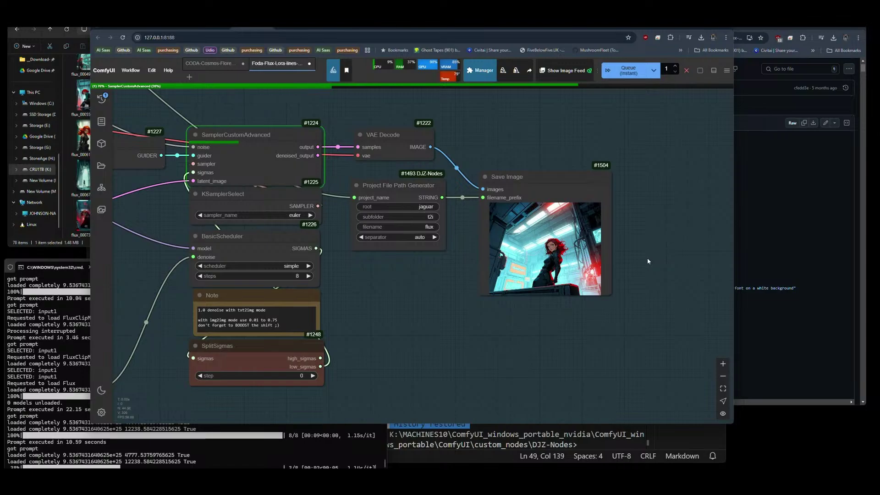
Zoom in and out on the Save Image preview to inspect each new 5:4 render.
{"action": "scroll", "coordinate": [616, 260], "scroll_direction": "up", "scroll_amount": 10}
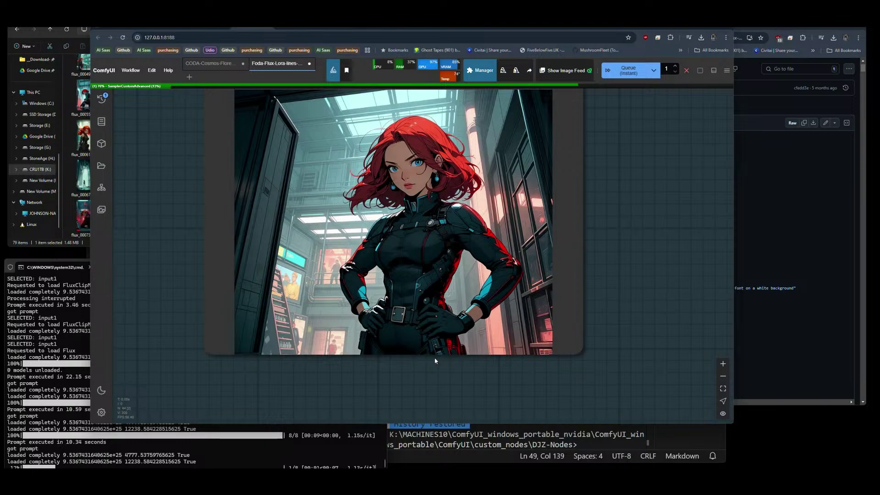
{"action": "scroll", "coordinate": [435, 361], "scroll_direction": "up", "scroll_amount": 5}
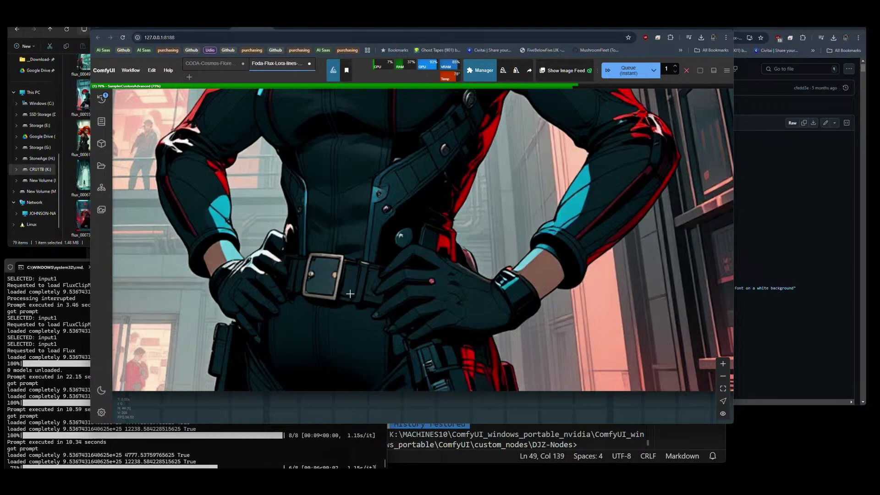
{"action": "scroll", "coordinate": [350, 293], "scroll_direction": "down", "scroll_amount": 6}
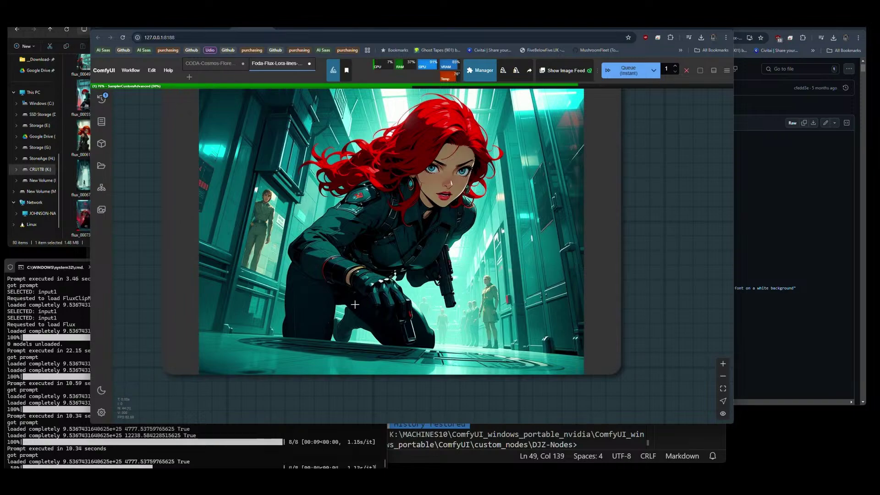
{"action": "scroll", "coordinate": [339, 308], "scroll_direction": "down", "scroll_amount": 3}
{"action": "scroll", "coordinate": [637, 294], "scroll_direction": "down", "scroll_amount": 1}
{"action": "scroll", "coordinate": [637, 295], "scroll_direction": "down", "scroll_amount": 2}
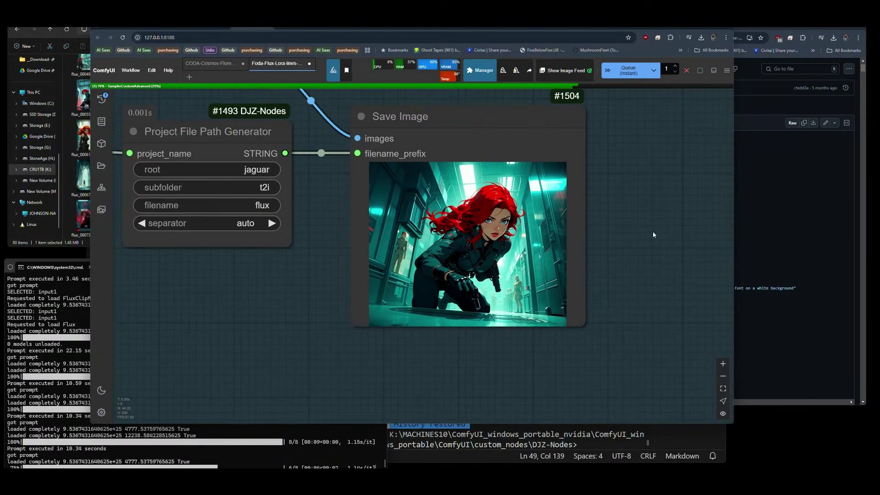
{"action": "left_click_drag", "start_coordinate": [631, 271], "coordinate": [631, 261]}
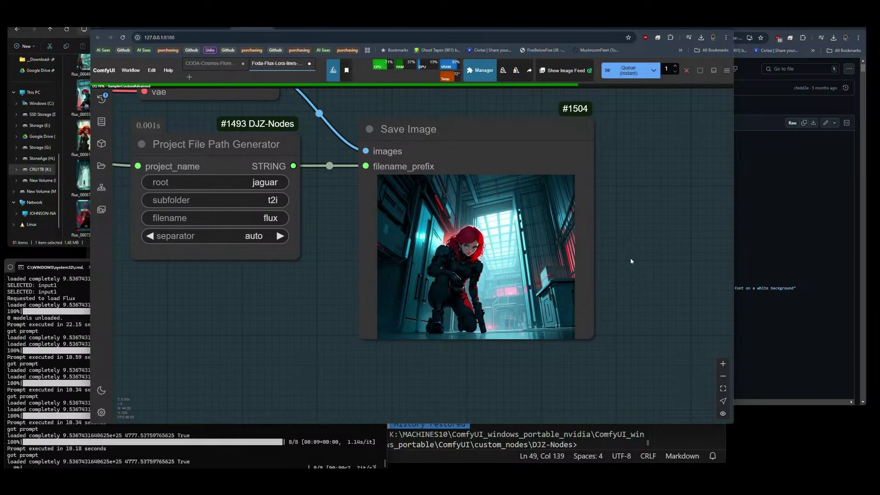
{"action": "scroll", "coordinate": [518, 281], "scroll_direction": "up", "scroll_amount": 8}
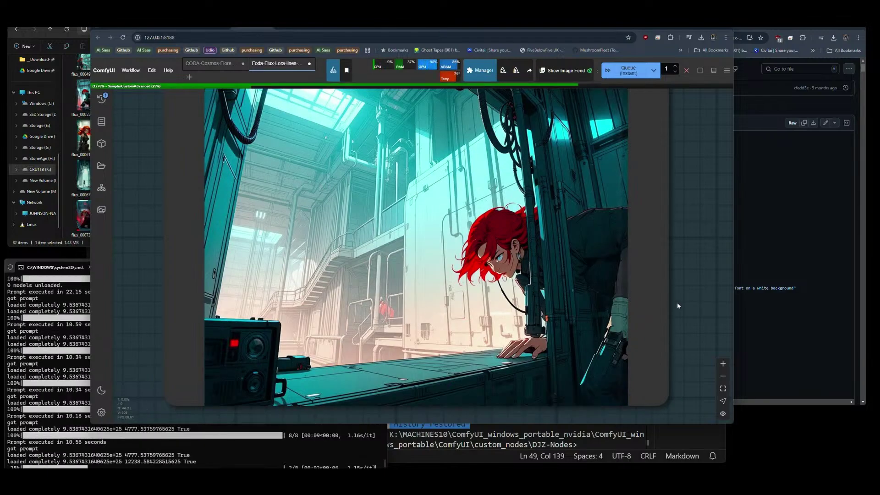
{"action": "scroll", "coordinate": [682, 304], "scroll_direction": "down", "scroll_amount": 8}
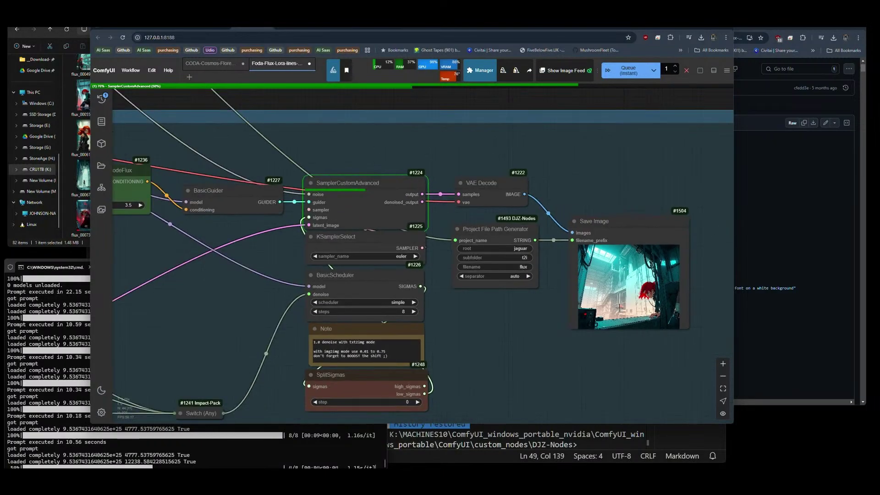
Delete the unused CR LoRA Stack #1482.
{"action": "left_click_drag", "start_coordinate": [239, 338], "coordinate": [514, 310]}
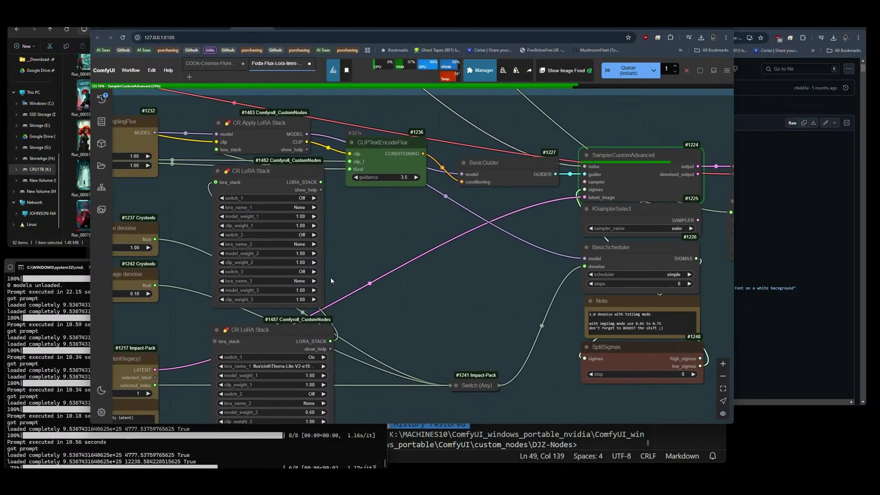
{"action": "left_click_drag", "start_coordinate": [268, 183], "coordinate": [271, 188]}
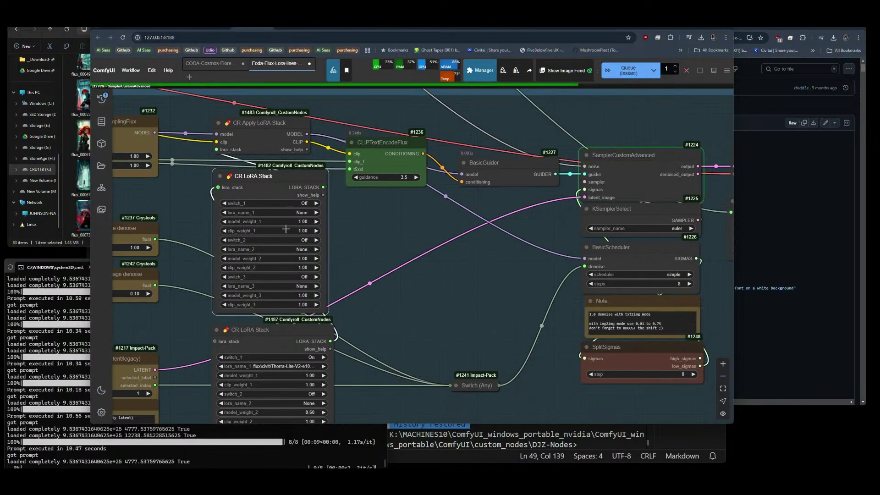
{"action": "key", "text": "Delete"}
Move CR LoRA Stack #1487 up and filter its lora_name_2 list for 'nttw'.
{"action": "left_click_drag", "start_coordinate": [289, 326], "coordinate": [282, 175]}
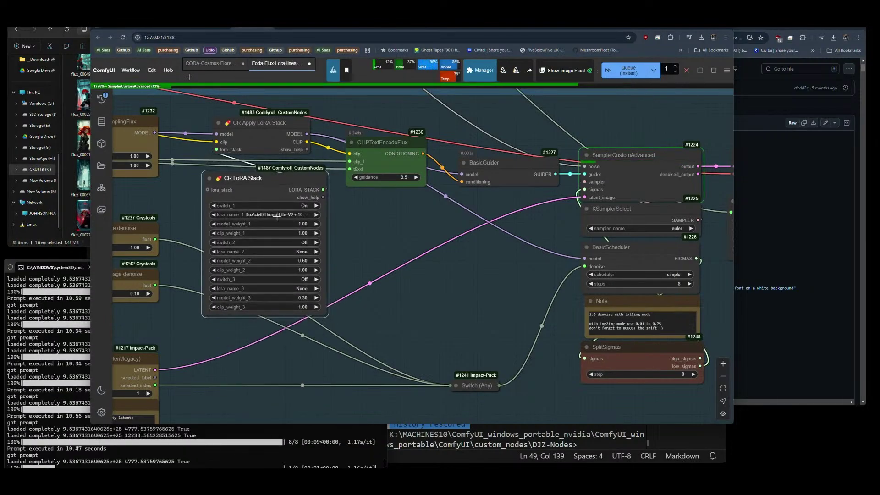
{"action": "left_click", "coordinate": [285, 252]}
{"action": "type", "text": "nttw"}
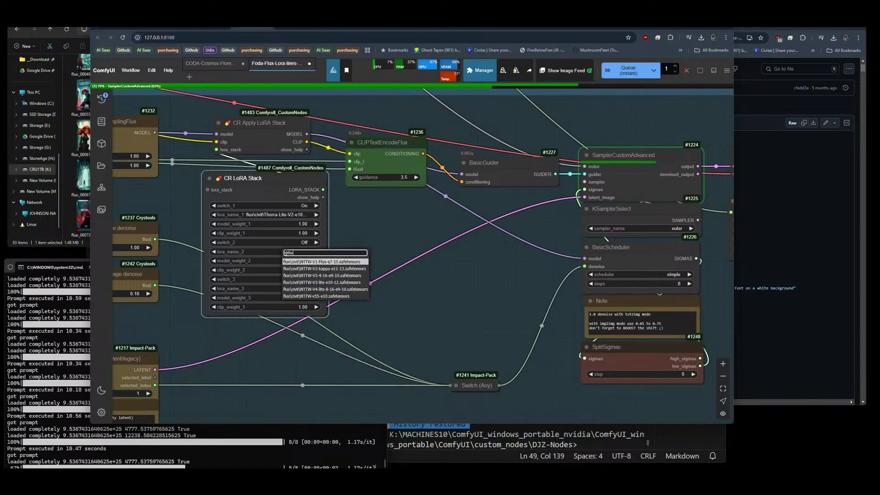
Load NTTW-v55-e10 as the second LoRA and turn switch_2 On.
{"action": "left_click", "coordinate": [320, 296]}
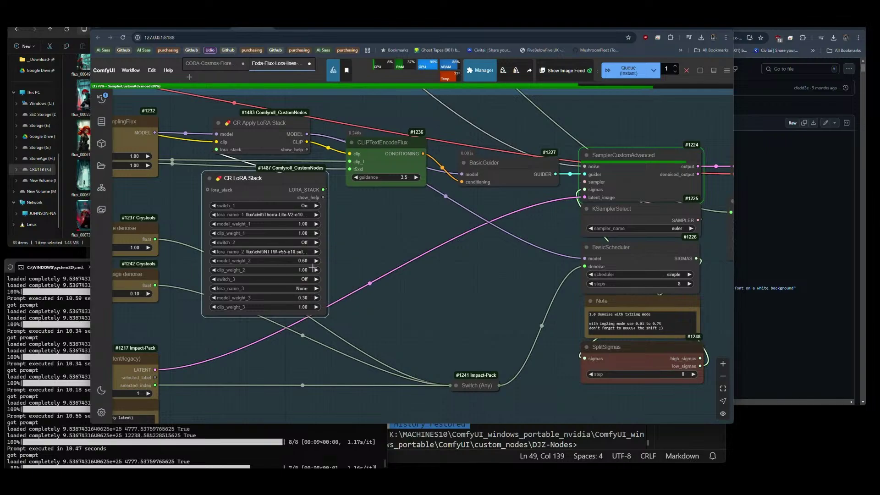
{"action": "left_click", "coordinate": [317, 242]}
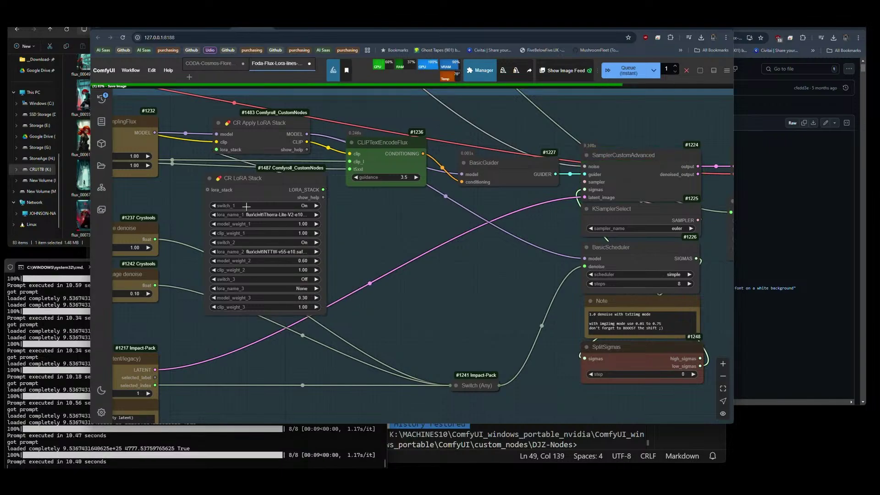
{"action": "scroll", "coordinate": [182, 147], "scroll_direction": "down", "scroll_amount": 1}
{"action": "scroll", "coordinate": [182, 147], "scroll_direction": "down", "scroll_amount": 10}
{"action": "scroll", "coordinate": [395, 192], "scroll_direction": "up", "scroll_amount": 12}
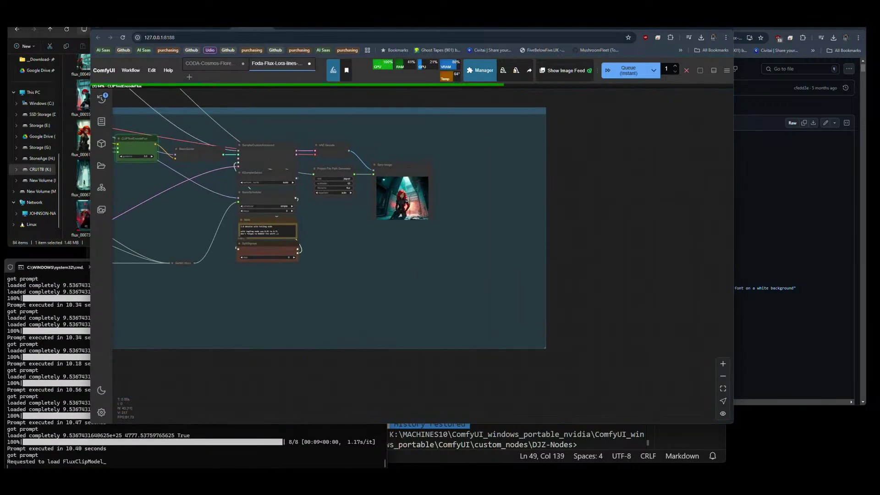
{"action": "scroll", "coordinate": [394, 191], "scroll_direction": "up", "scroll_amount": 9}
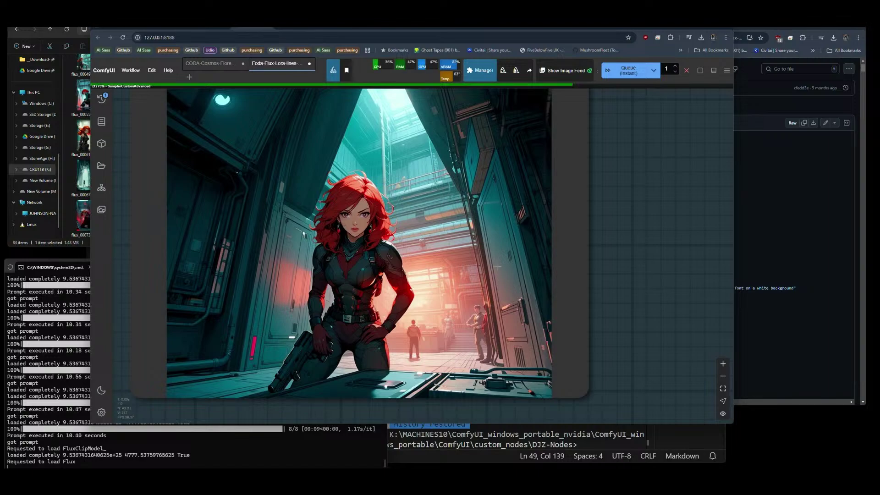
Centre the output nodes and zoom in to inspect the new NTTW-styled renders.
{"action": "scroll", "coordinate": [542, 343], "scroll_direction": "down", "scroll_amount": 5}
{"action": "scroll", "coordinate": [626, 271], "scroll_direction": "down", "scroll_amount": 5}
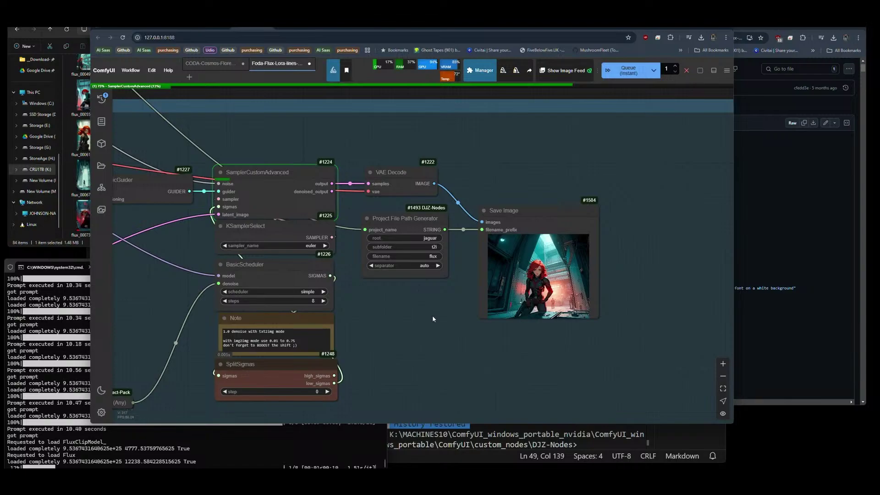
{"action": "left_click_drag", "start_coordinate": [433, 315], "coordinate": [390, 287]}
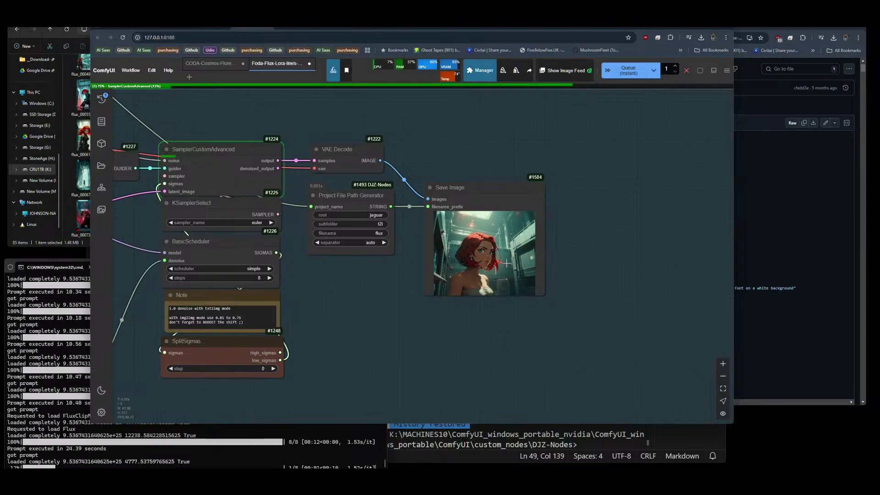
{"action": "scroll", "coordinate": [507, 263], "scroll_direction": "up", "scroll_amount": 10}
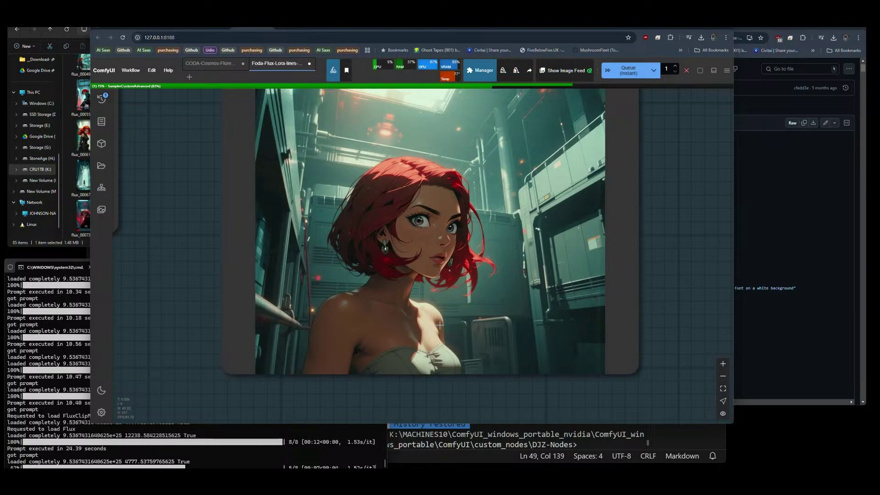
{"action": "scroll", "coordinate": [484, 341], "scroll_direction": "down", "scroll_amount": 1}
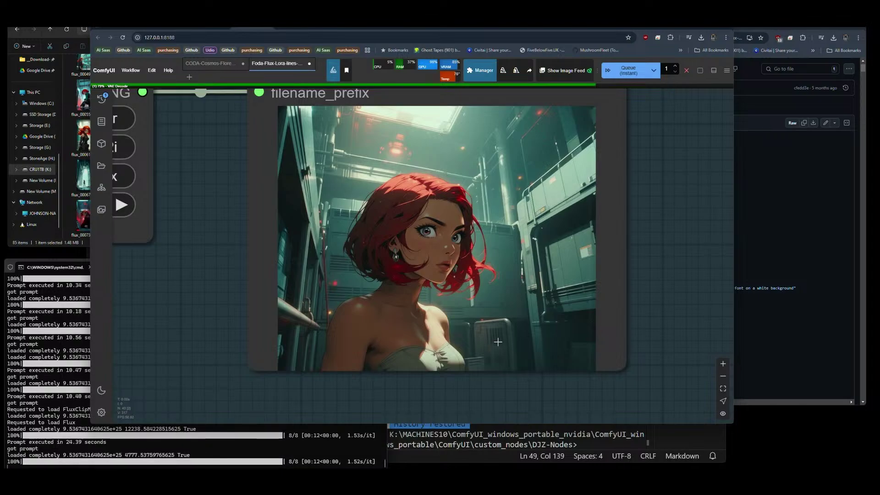
{"action": "scroll", "coordinate": [406, 325], "scroll_direction": "down", "scroll_amount": 5}
{"action": "scroll", "coordinate": [520, 306], "scroll_direction": "up", "scroll_amount": 8}
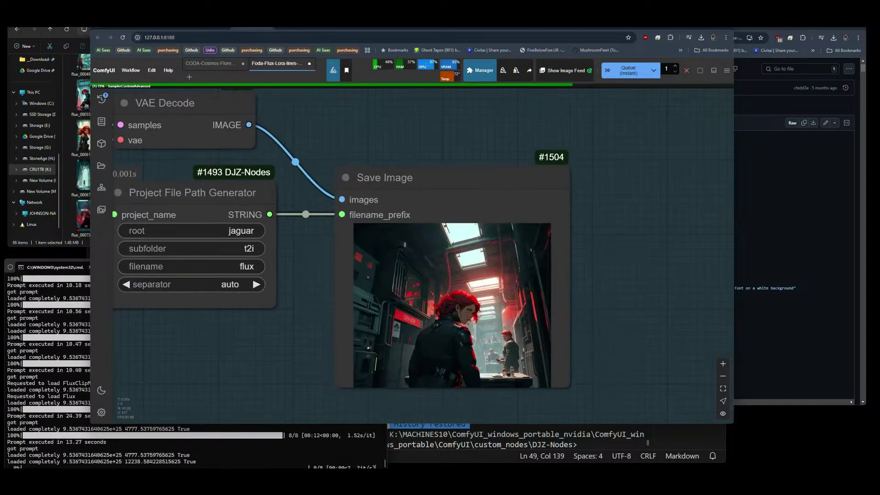
{"action": "scroll", "coordinate": [397, 229], "scroll_direction": "down", "scroll_amount": 2}
{"action": "scroll", "coordinate": [415, 296], "scroll_direction": "up", "scroll_amount": 3}
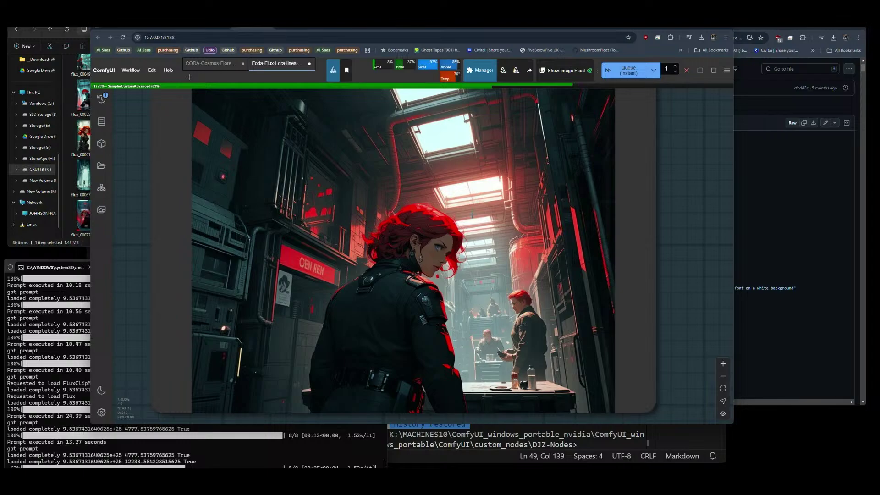
{"action": "scroll", "coordinate": [560, 263], "scroll_direction": "down", "scroll_amount": 10}
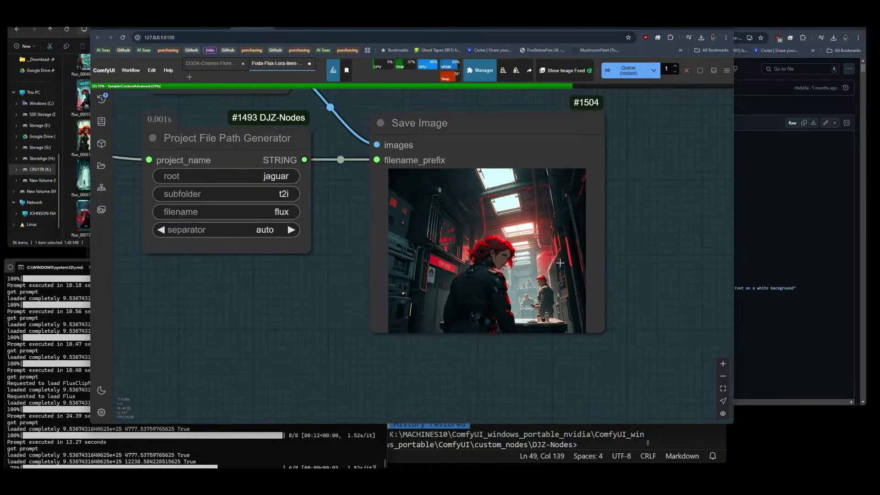
Cancel the current run and switch the queue mode from instant to normal Queue.
{"action": "left_click", "coordinate": [684, 71]}
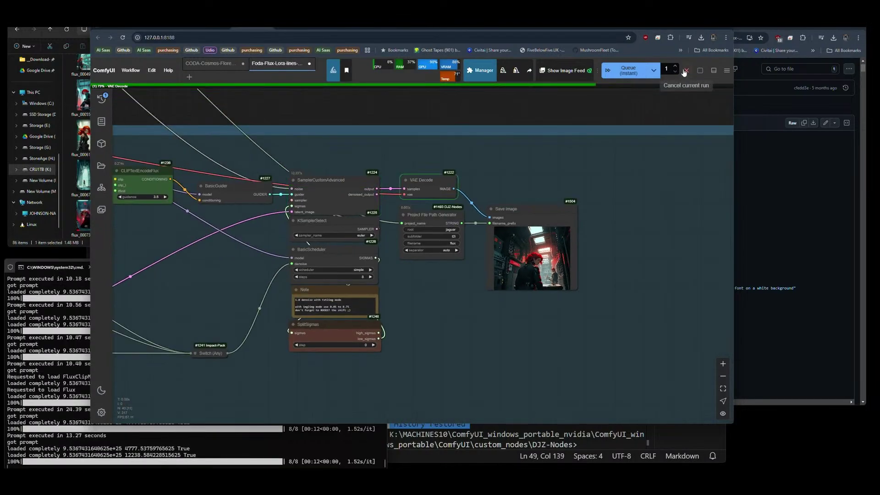
{"action": "left_click", "coordinate": [653, 70]}
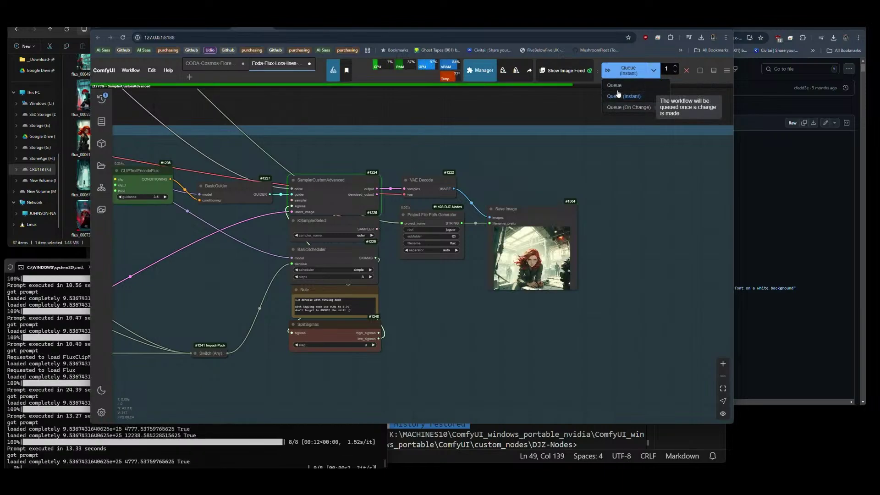
{"action": "left_click", "coordinate": [617, 90]}
{"action": "scroll", "coordinate": [576, 256], "scroll_direction": "up", "scroll_amount": 12}
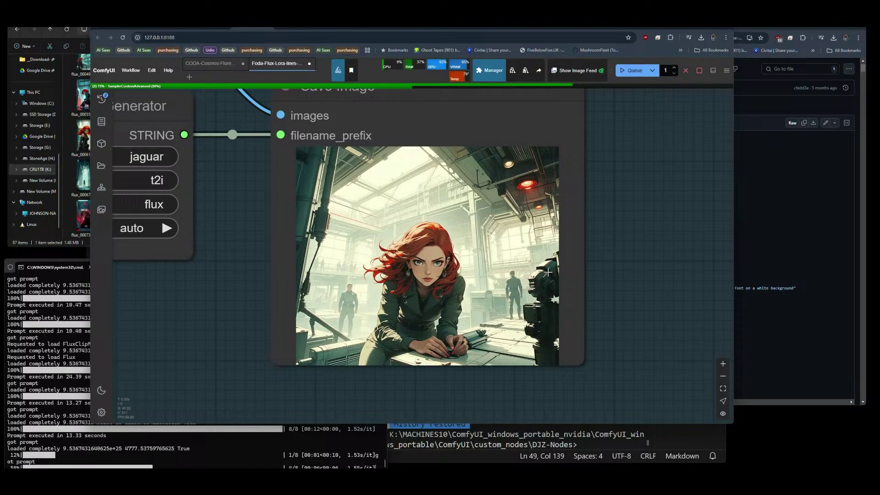
{"action": "scroll", "coordinate": [635, 285], "scroll_direction": "down", "scroll_amount": 8}
{"action": "scroll", "coordinate": [622, 278], "scroll_direction": "up", "scroll_amount": 6}
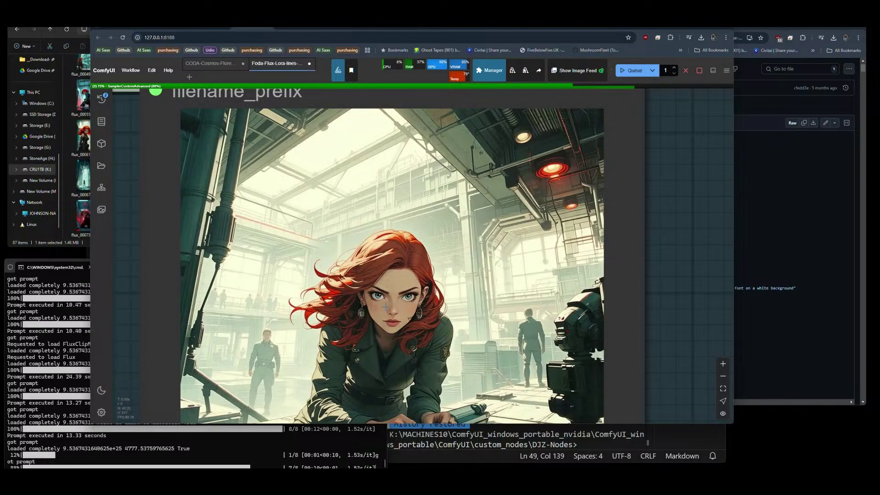
{"action": "scroll", "coordinate": [652, 266], "scroll_direction": "down", "scroll_amount": 8}
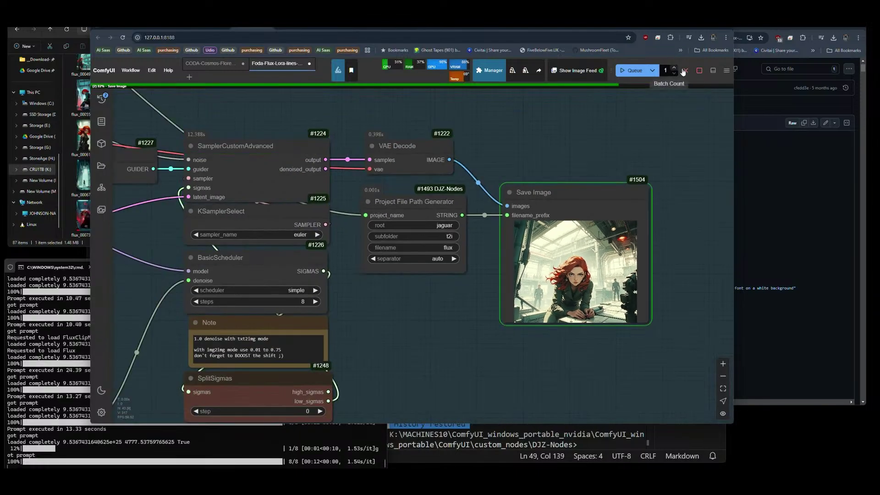
Cancel the generation in progress again and pan to the sampler and scheduler nodes.
{"action": "left_click", "coordinate": [686, 71]}
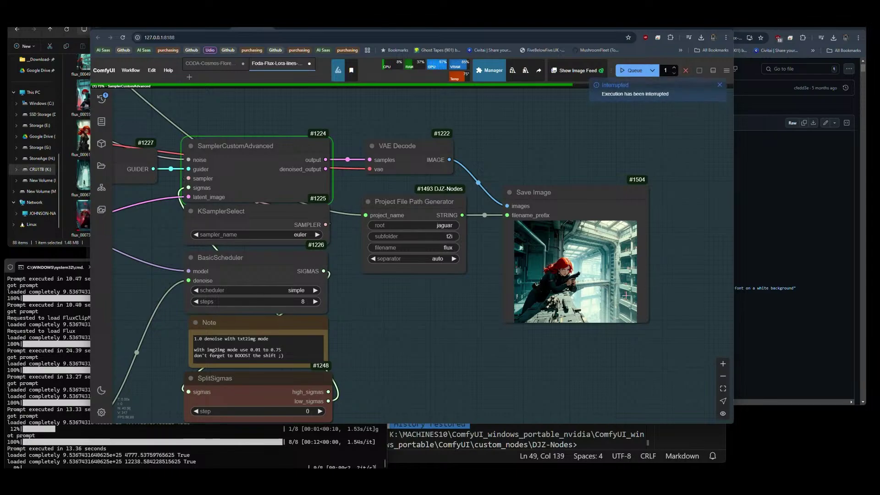
{"action": "scroll", "coordinate": [627, 294], "scroll_direction": "up", "scroll_amount": 6}
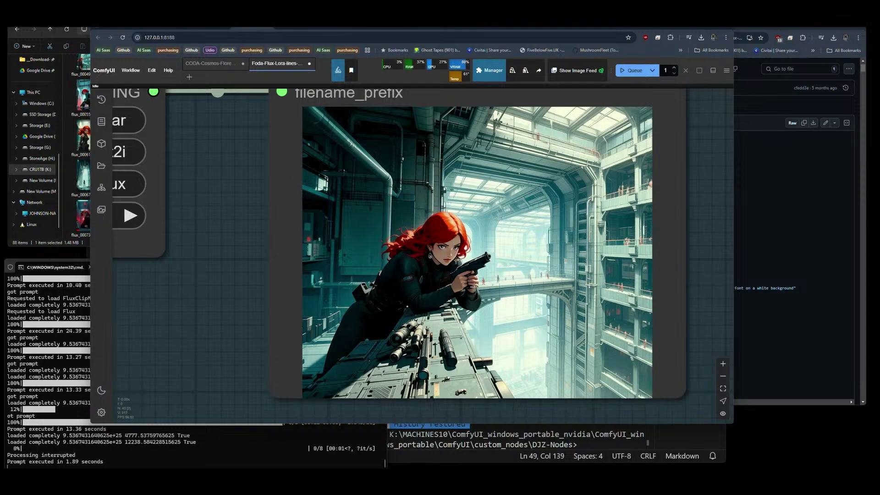
{"action": "scroll", "coordinate": [292, 315], "scroll_direction": "down", "scroll_amount": 5}
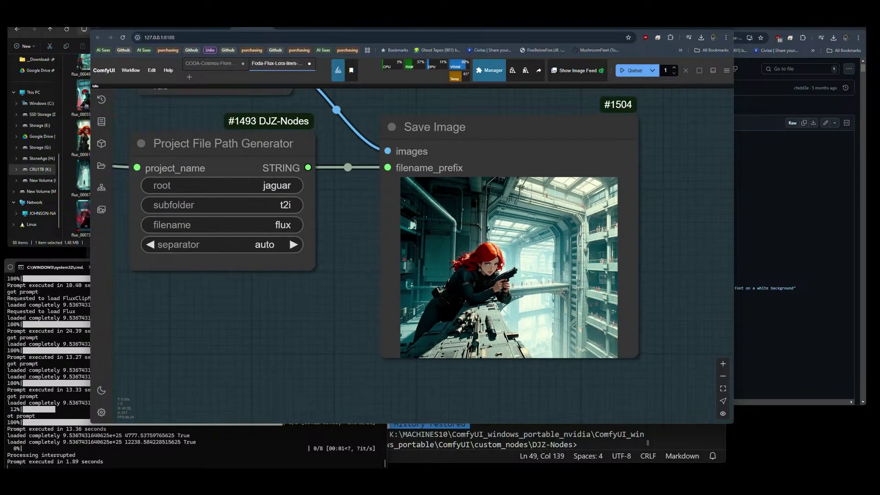
{"action": "scroll", "coordinate": [292, 315], "scroll_direction": "down", "scroll_amount": 3}
{"action": "left_click_drag", "start_coordinate": [292, 315], "coordinate": [549, 304]}
{"action": "scroll", "coordinate": [608, 303], "scroll_direction": "down", "scroll_amount": 7}
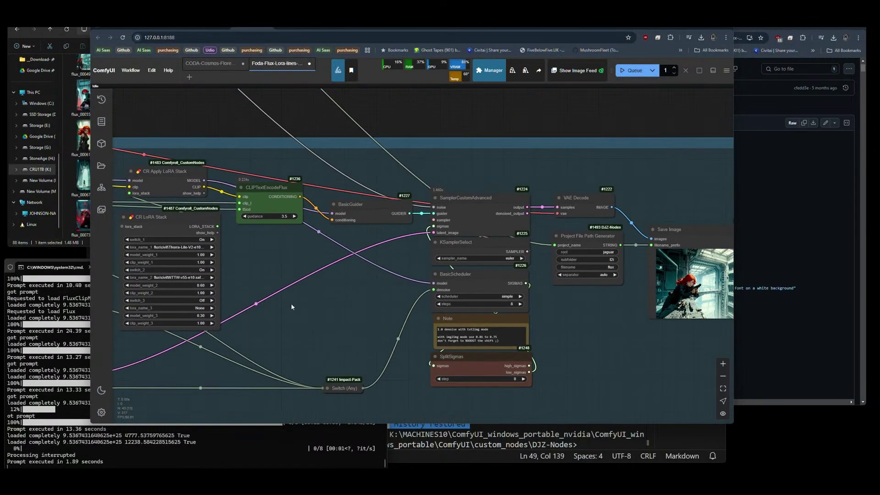
{"action": "left_click_drag", "start_coordinate": [291, 304], "coordinate": [147, 303]}
{"action": "scroll", "coordinate": [626, 298], "scroll_direction": "up", "scroll_amount": 3}
{"action": "scroll", "coordinate": [626, 297], "scroll_direction": "up", "scroll_amount": 3}
{"action": "scroll", "coordinate": [626, 297], "scroll_direction": "up", "scroll_amount": 5}
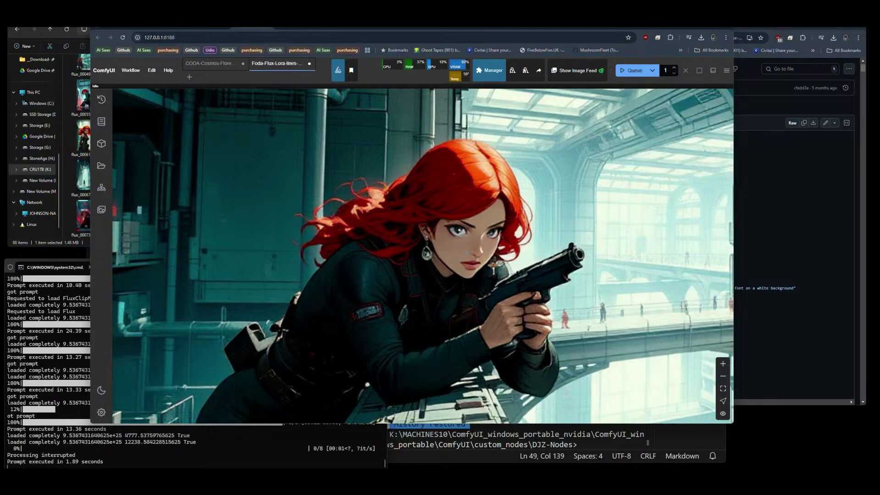
{"action": "scroll", "coordinate": [440, 266], "scroll_direction": "down", "scroll_amount": 5}
{"action": "scroll", "coordinate": [440, 266], "scroll_direction": "up", "scroll_amount": 5}
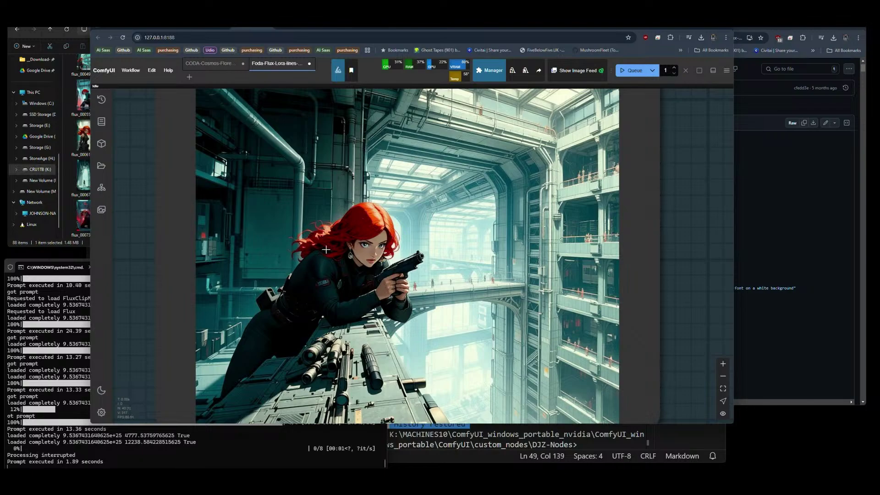
{"action": "scroll", "coordinate": [323, 250], "scroll_direction": "up", "scroll_amount": 5}
{"action": "scroll", "coordinate": [373, 259], "scroll_direction": "up", "scroll_amount": 2}
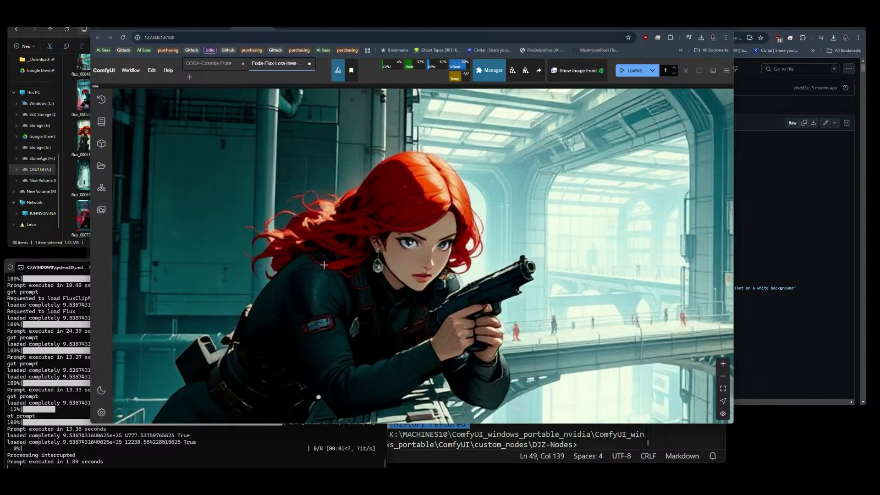
{"action": "scroll", "coordinate": [324, 265], "scroll_direction": "down", "scroll_amount": 6}
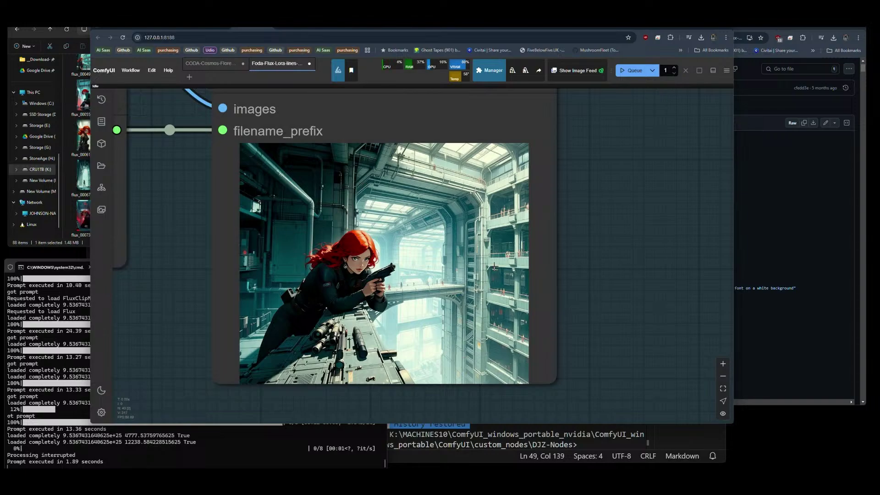
{"action": "scroll", "coordinate": [495, 265], "scroll_direction": "down", "scroll_amount": 5}
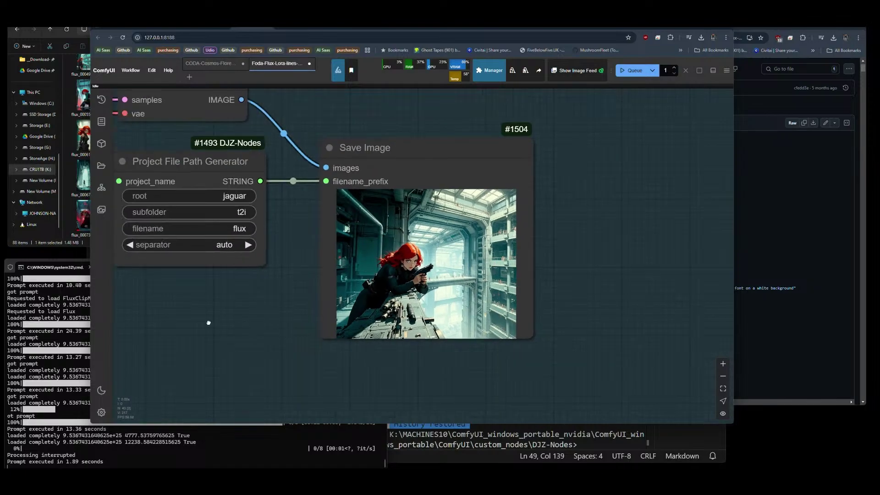
{"action": "left_click_drag", "start_coordinate": [209, 323], "coordinate": [470, 346]}
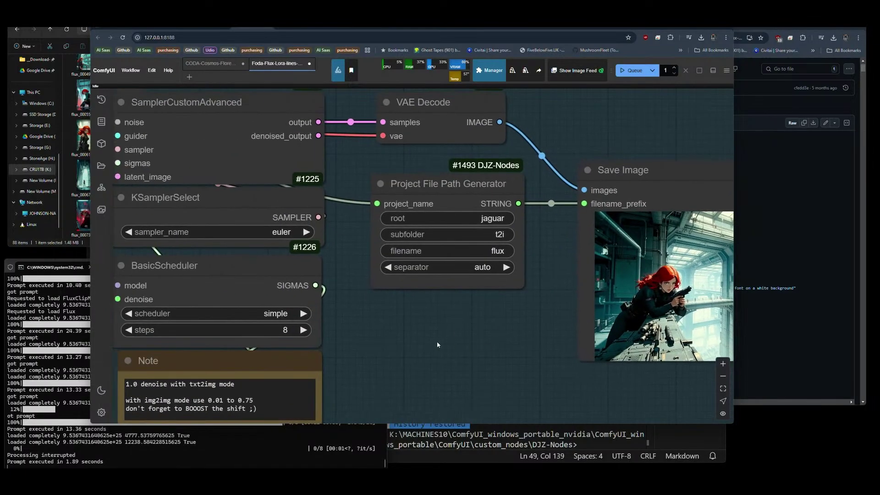
{"action": "left_click_drag", "start_coordinate": [383, 319], "coordinate": [499, 293]}
{"action": "scroll", "coordinate": [554, 296], "scroll_direction": "down", "scroll_amount": 6}
{"action": "left_click_drag", "start_coordinate": [289, 299], "coordinate": [596, 238]}
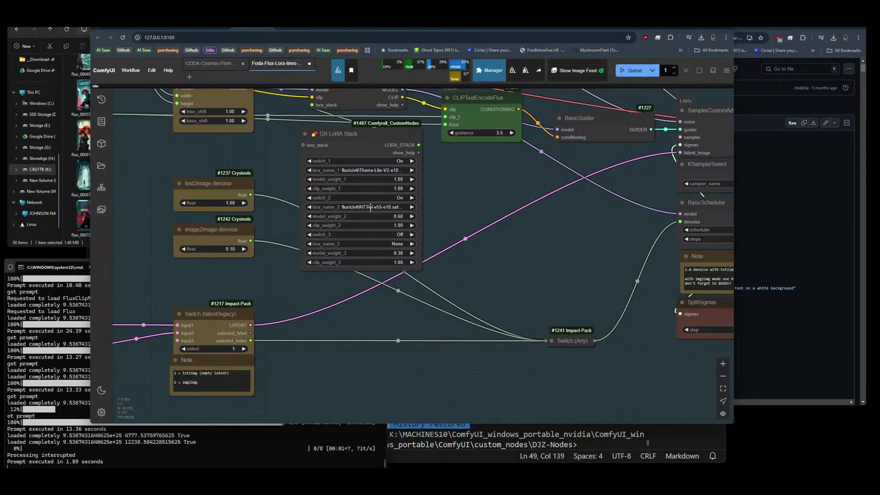
{"action": "scroll", "coordinate": [573, 238], "scroll_direction": "down", "scroll_amount": 5}
{"action": "scroll", "coordinate": [573, 237], "scroll_direction": "up", "scroll_amount": 10}
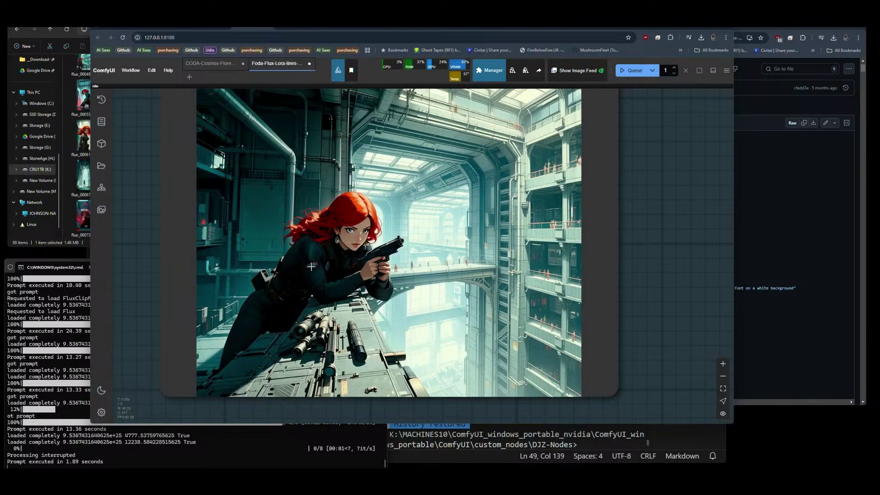
{"action": "scroll", "coordinate": [504, 275], "scroll_direction": "down", "scroll_amount": 10}
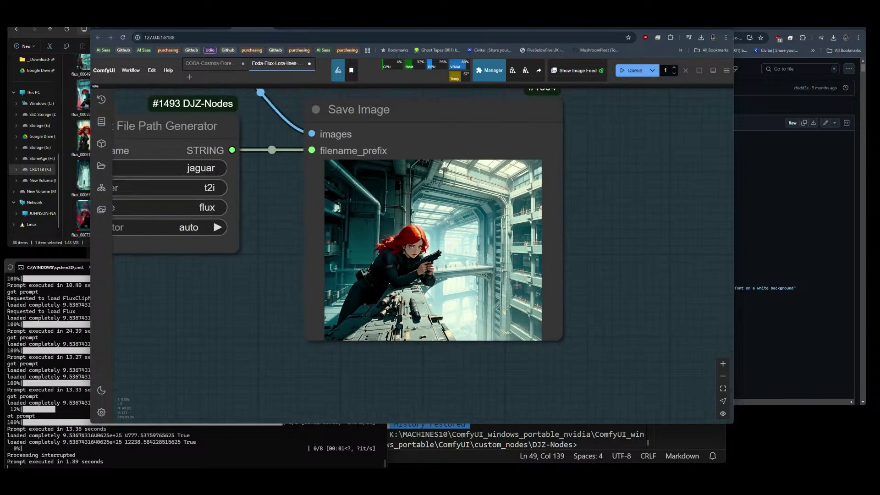
{"action": "left_click_drag", "start_coordinate": [346, 335], "coordinate": [620, 317]}
{"action": "left_click_drag", "start_coordinate": [296, 264], "coordinate": [505, 287]}
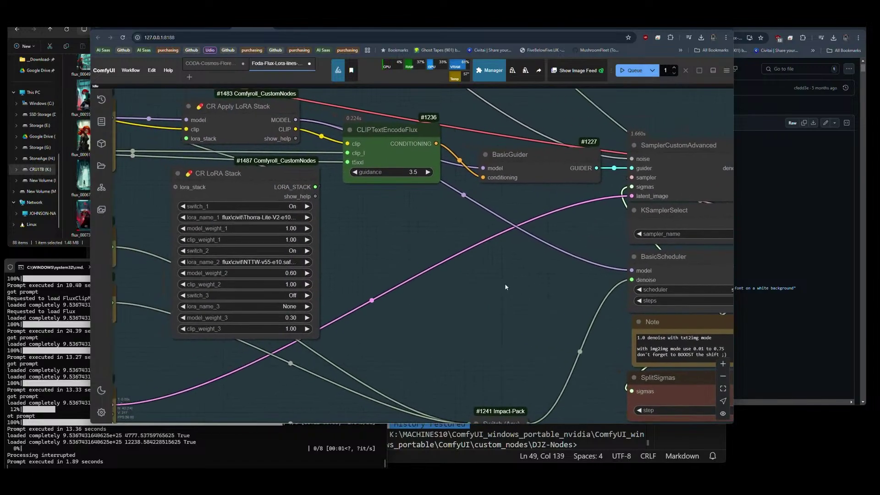
{"action": "left_click_drag", "start_coordinate": [426, 277], "coordinate": [474, 284]}
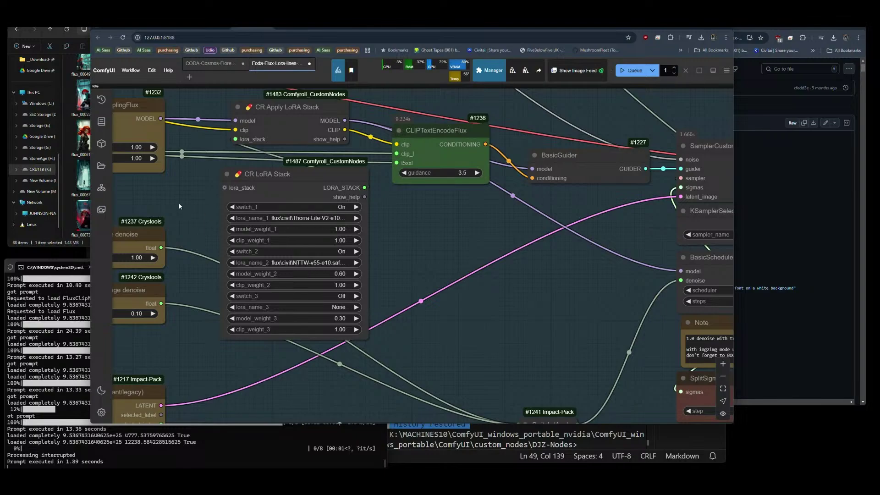
{"action": "scroll", "coordinate": [179, 207], "scroll_direction": "down", "scroll_amount": 10}
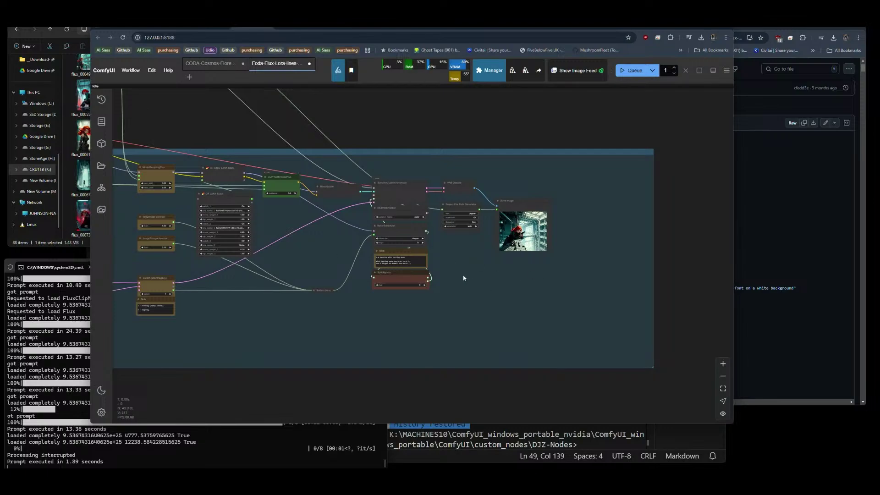
Append '-Cybersociety-V55' to the Project Name, making it GGUF-Jaguar-Cybersociety-V55.
{"action": "left_click_drag", "start_coordinate": [463, 278], "coordinate": [648, 330]}
{"action": "scroll", "coordinate": [299, 169], "scroll_direction": "up", "scroll_amount": 3}
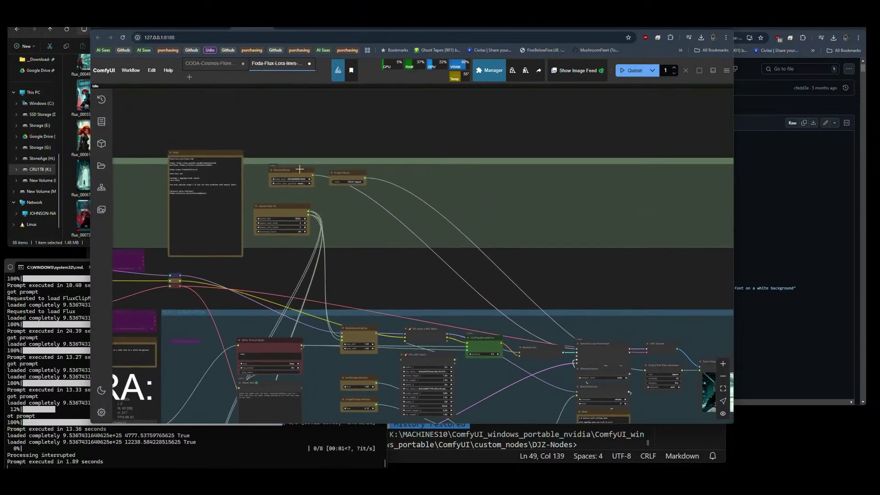
{"action": "scroll", "coordinate": [299, 169], "scroll_direction": "up", "scroll_amount": 10}
{"action": "scroll", "coordinate": [505, 210], "scroll_direction": "up", "scroll_amount": 5}
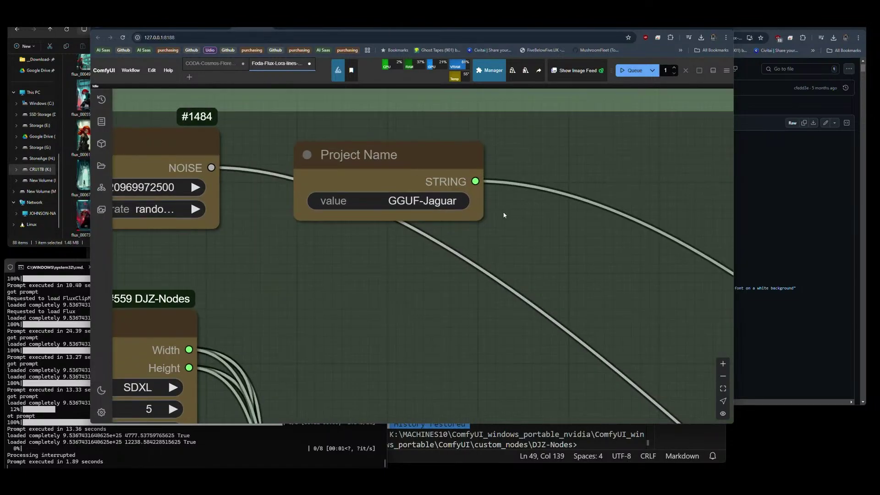
{"action": "scroll", "coordinate": [507, 199], "scroll_direction": "down", "scroll_amount": 1}
{"action": "left_click", "coordinate": [473, 200]}
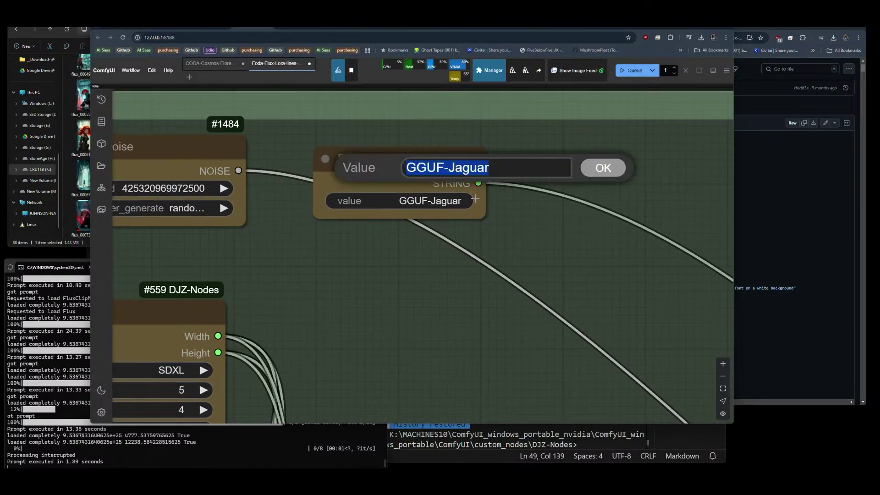
{"action": "left_click", "coordinate": [490, 168]}
{"action": "type", "text": "-Cybe"}
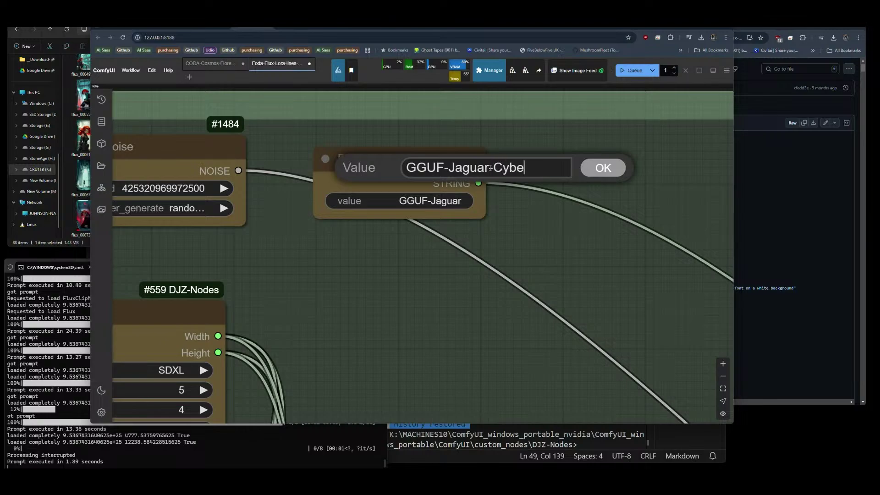
{"action": "type", "text": "rsociety-V55"}
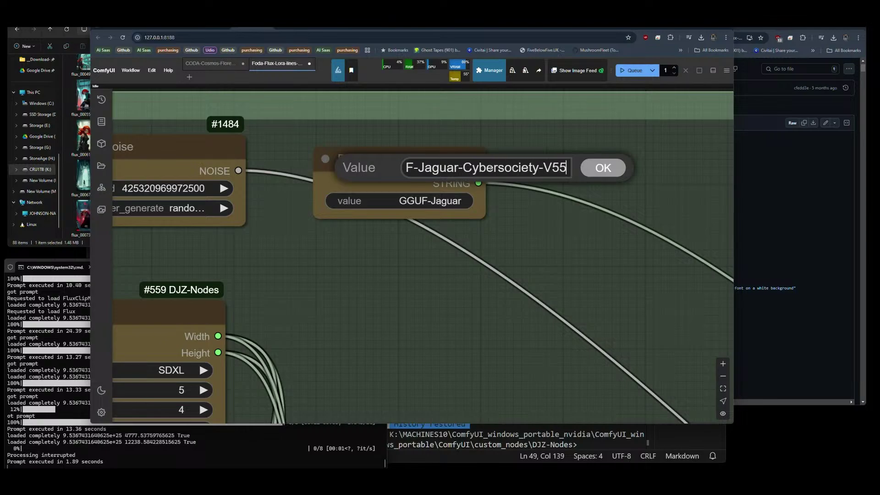
{"action": "key", "text": "Return"}
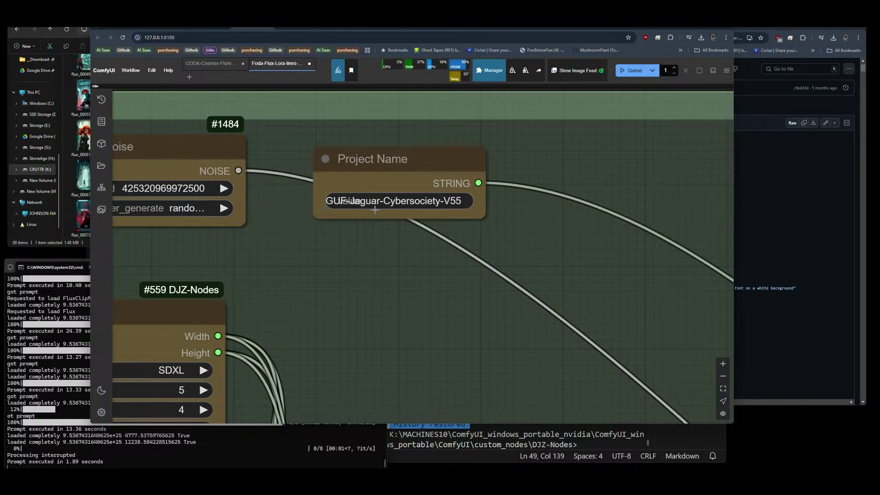
{"action": "scroll", "coordinate": [317, 170], "scroll_direction": "down", "scroll_amount": 10}
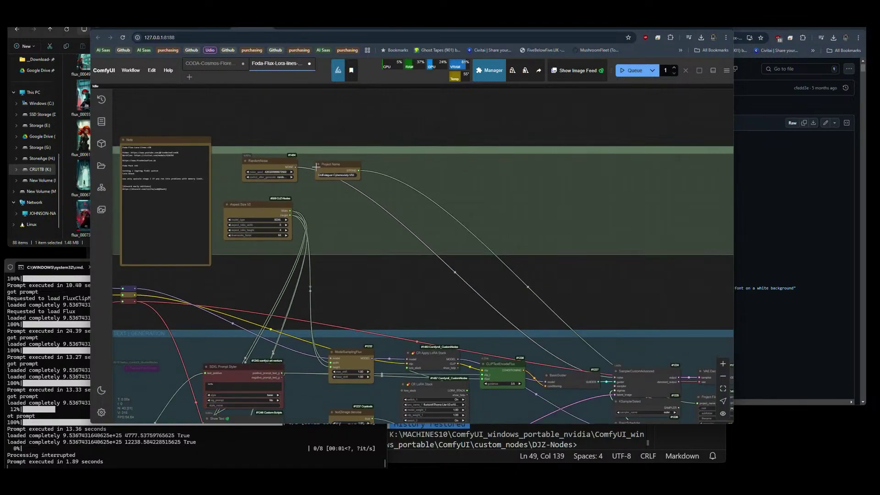
{"action": "left_click_drag", "start_coordinate": [395, 299], "coordinate": [394, 163]}
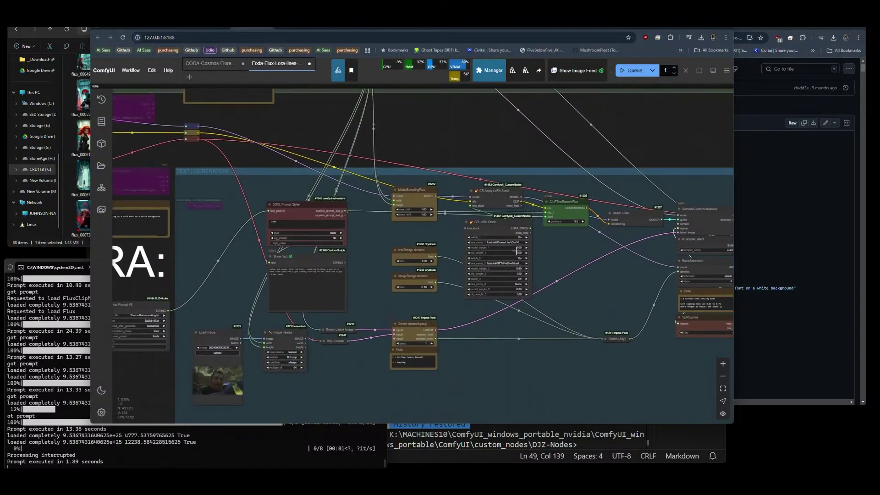
Replace Thorra-Lite-V2 in CR LoRA Stack's first slot with the cybersocietyV66 safetensors file.
{"action": "scroll", "coordinate": [517, 250], "scroll_direction": "up", "scroll_amount": 5}
{"action": "left_click", "coordinate": [451, 211]}
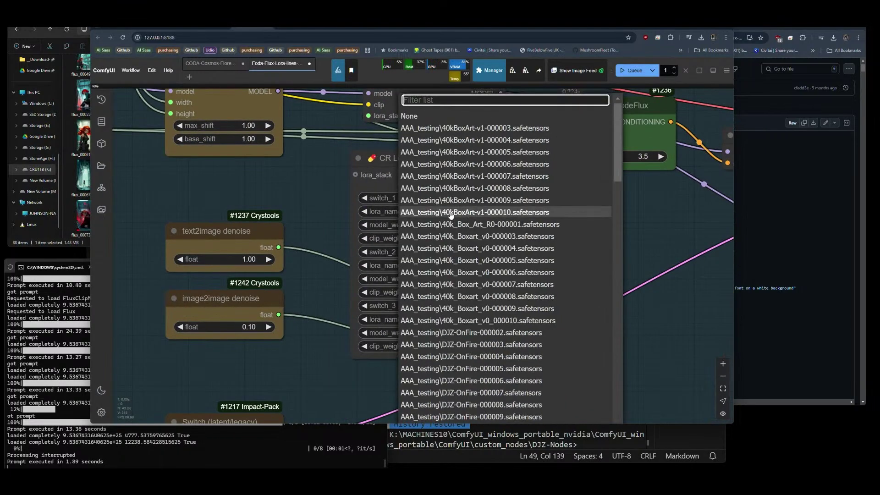
{"action": "type", "text": "cyber"}
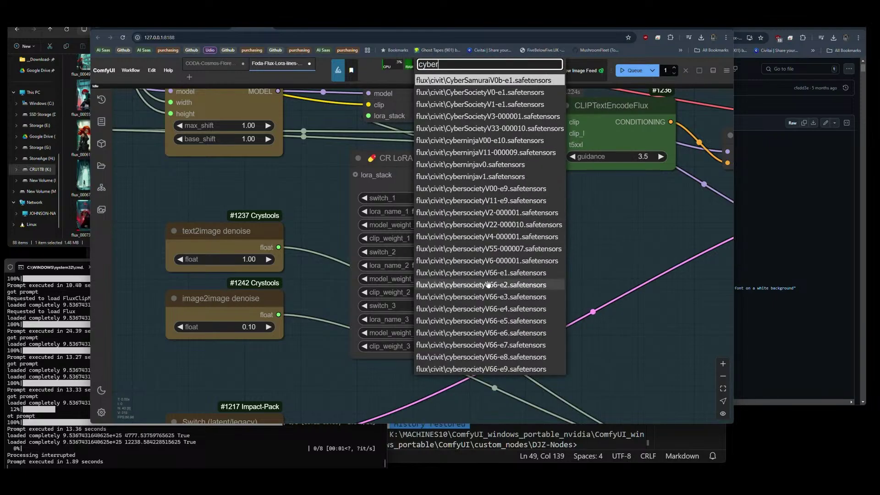
{"action": "left_click", "coordinate": [479, 357]}
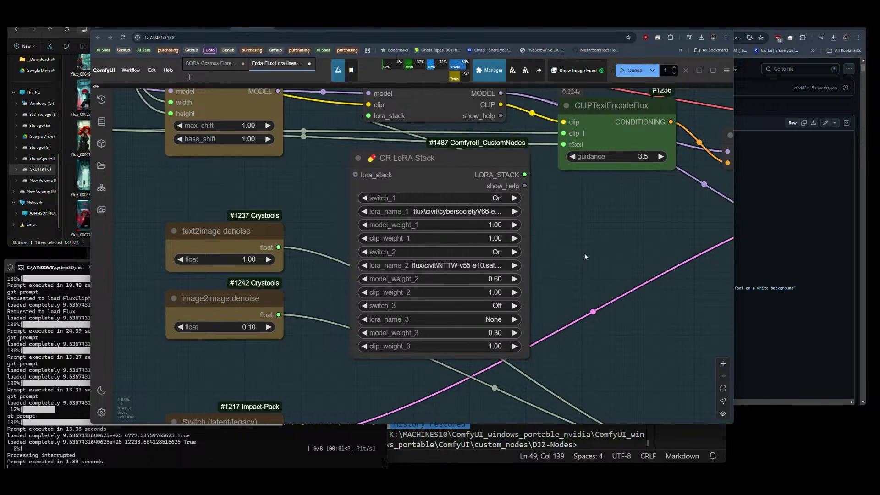
{"action": "scroll", "coordinate": [585, 256], "scroll_direction": "down", "scroll_amount": 10}
Change the Project Name's version suffix from V55 to V66e8.
{"action": "scroll", "coordinate": [422, 111], "scroll_direction": "up", "scroll_amount": 5}
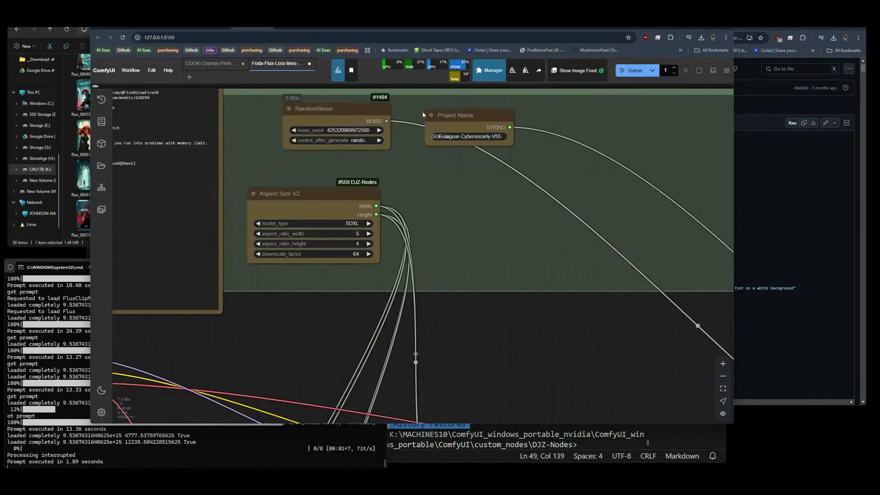
{"action": "left_click", "coordinate": [502, 136]}
{"action": "key", "text": "End"}
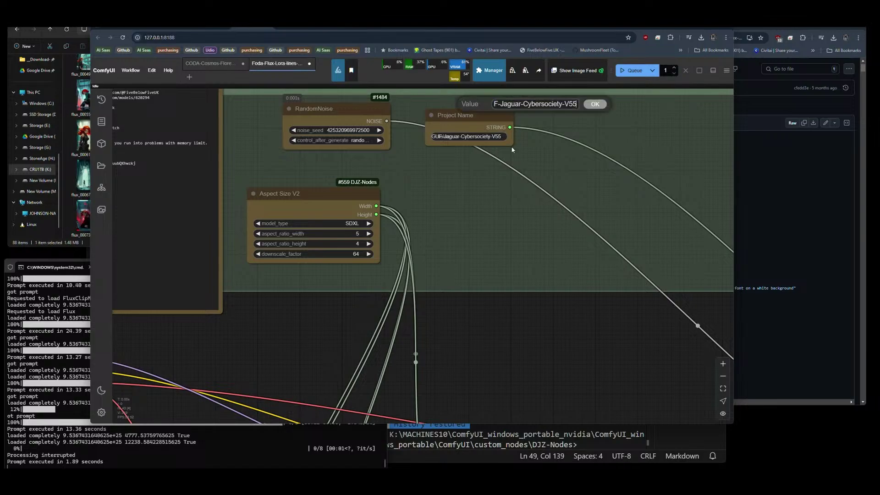
{"action": "key", "text": "BackSpace"}
{"action": "key", "text": "BackSpace"}
{"action": "type", "text": "66"}
{"action": "key", "text": "Return"}
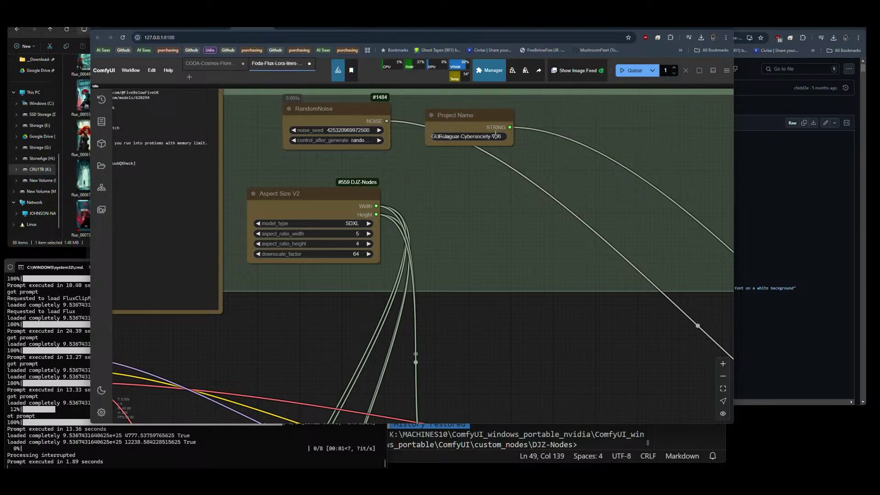
{"action": "left_click", "coordinate": [495, 134]}
{"action": "key", "text": "End"}
{"action": "type", "text": "e"}
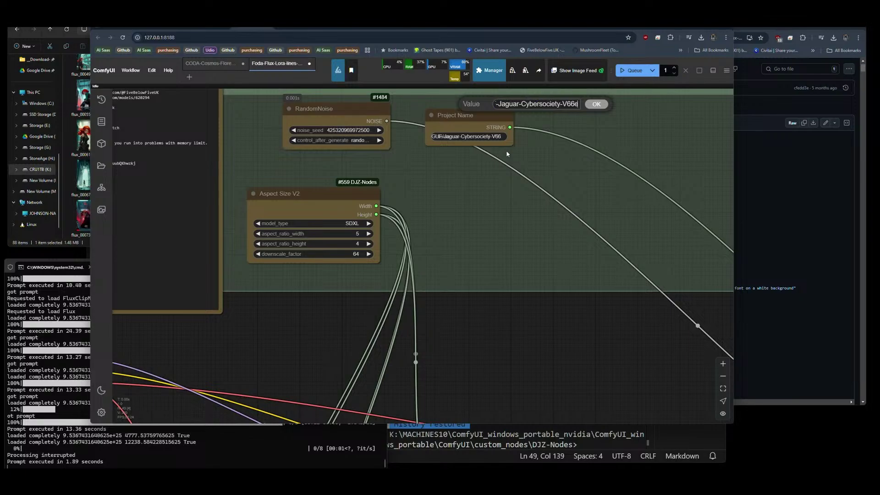
{"action": "type", "text": "8"}
{"action": "key", "text": "Return"}
Set the Zenkai Prompt V3 prompt file to cybersocietyV6.txt.
{"action": "scroll", "coordinate": [529, 162], "scroll_direction": "down", "scroll_amount": 5}
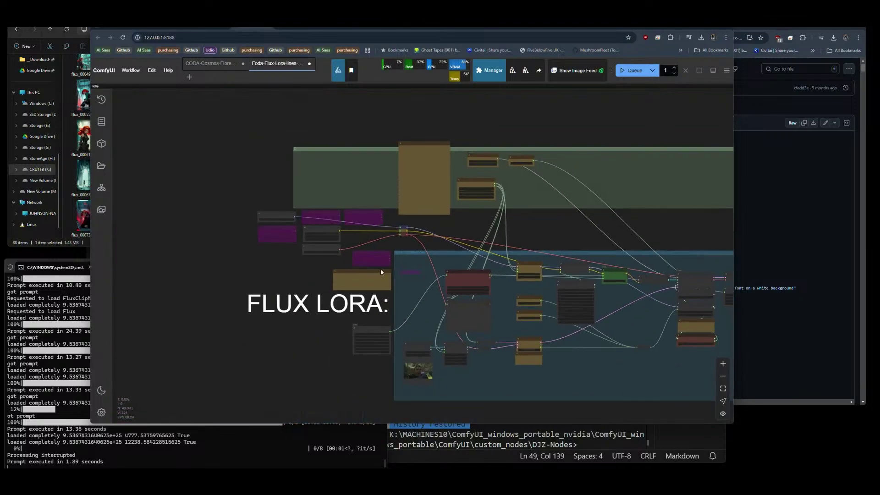
{"action": "scroll", "coordinate": [381, 268], "scroll_direction": "up", "scroll_amount": 6}
{"action": "left_click", "coordinate": [486, 248]}
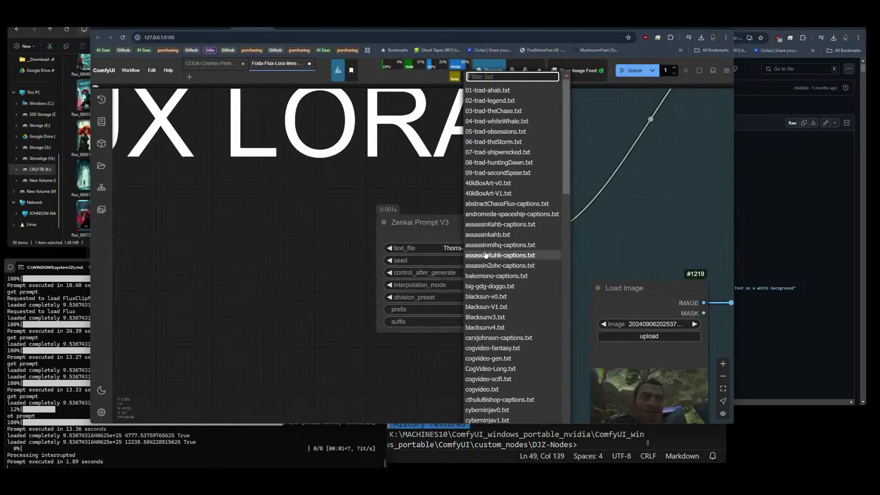
{"action": "type", "text": "cybers"}
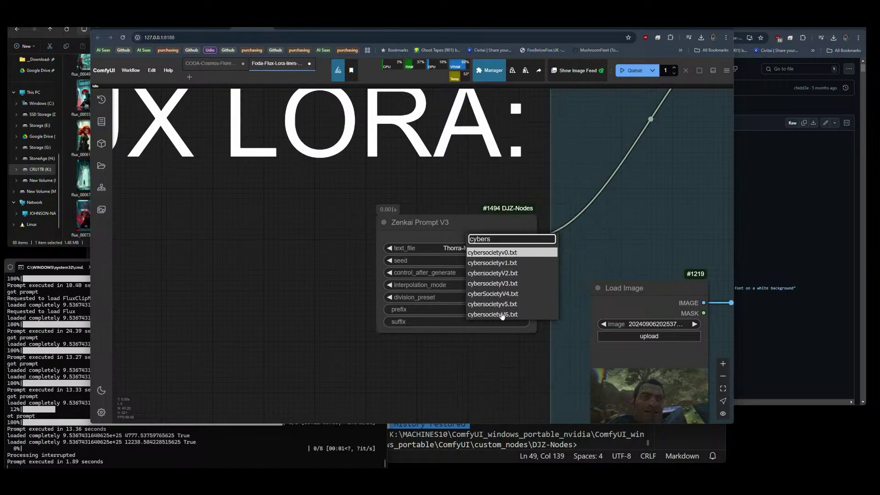
{"action": "left_click", "coordinate": [502, 316]}
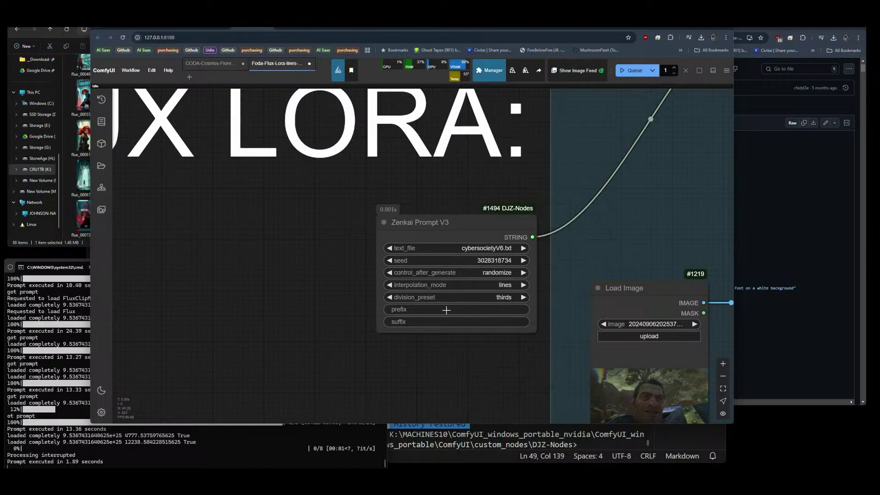
Set Zenkai Prompt V3 interpolation_mode to none and division_preset to halves.
{"action": "scroll", "coordinate": [255, 281], "scroll_direction": "down", "scroll_amount": 5}
{"action": "scroll", "coordinate": [321, 280], "scroll_direction": "up", "scroll_amount": 5}
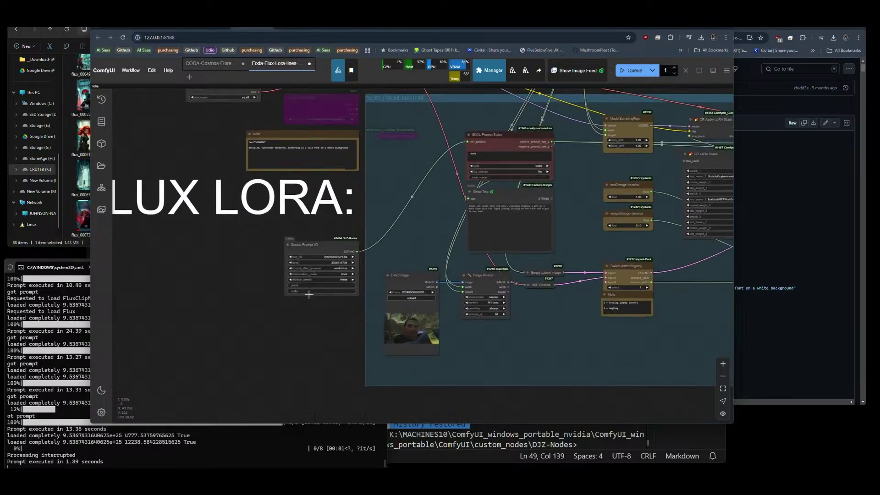
{"action": "scroll", "coordinate": [349, 279], "scroll_direction": "up", "scroll_amount": 4}
{"action": "left_click", "coordinate": [361, 235]}
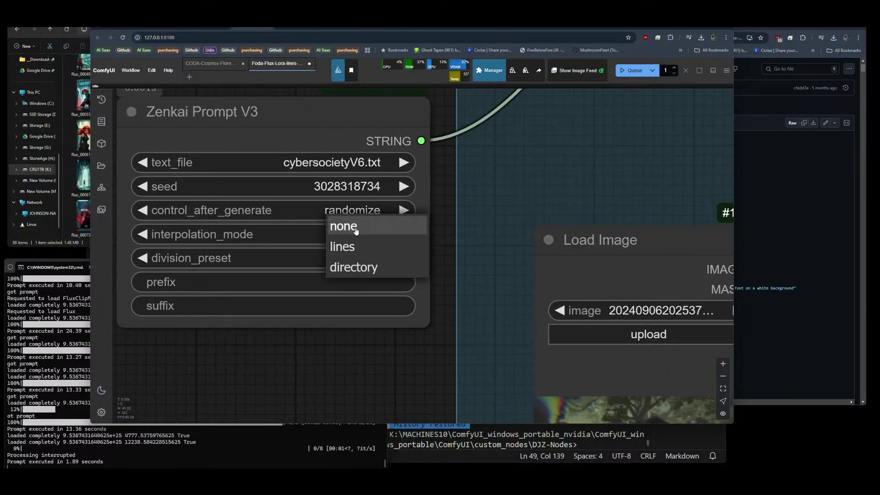
{"action": "left_click", "coordinate": [369, 233]}
{"action": "left_click", "coordinate": [370, 260]}
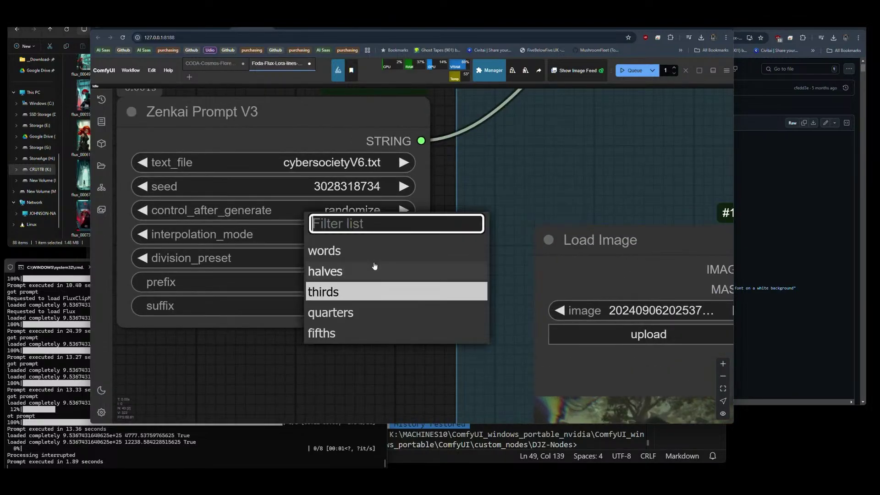
{"action": "left_click", "coordinate": [350, 271]}
{"action": "scroll", "coordinate": [175, 247], "scroll_direction": "down", "scroll_amount": 8}
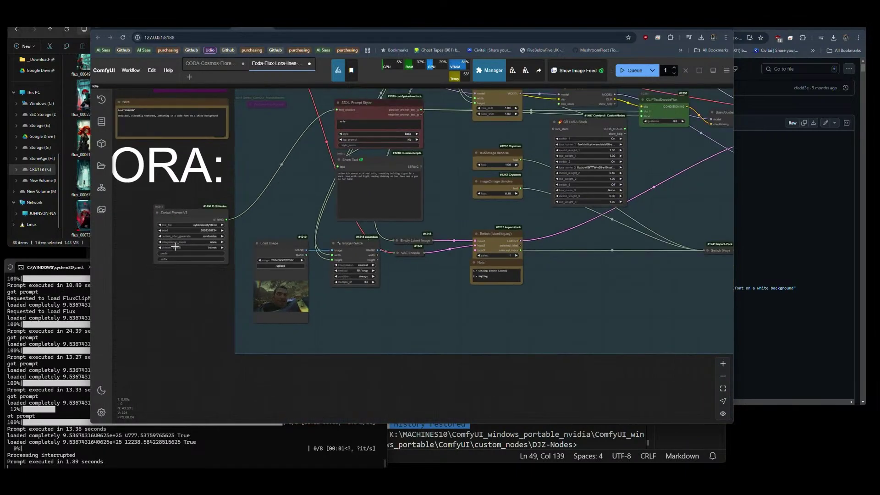
Queue a run with the new settings and zoom in to inspect the saved soldier render.
{"action": "left_click", "coordinate": [635, 70]}
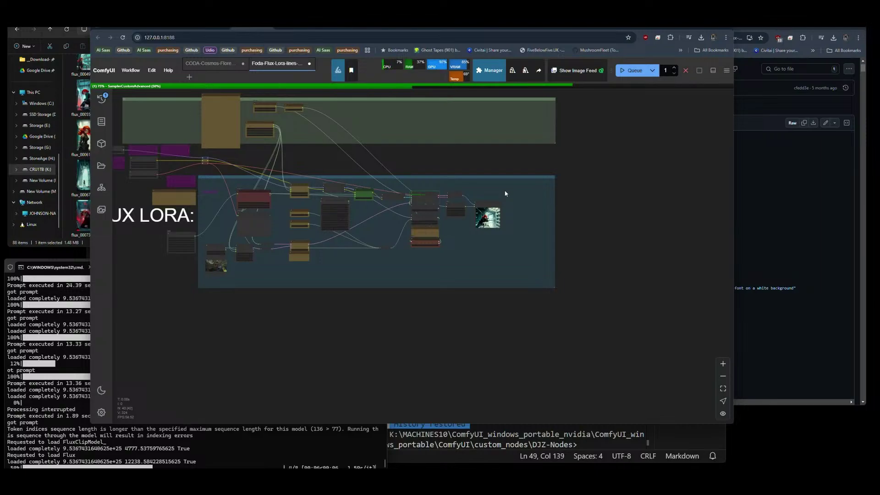
{"action": "scroll", "coordinate": [482, 224], "scroll_direction": "up", "scroll_amount": 10}
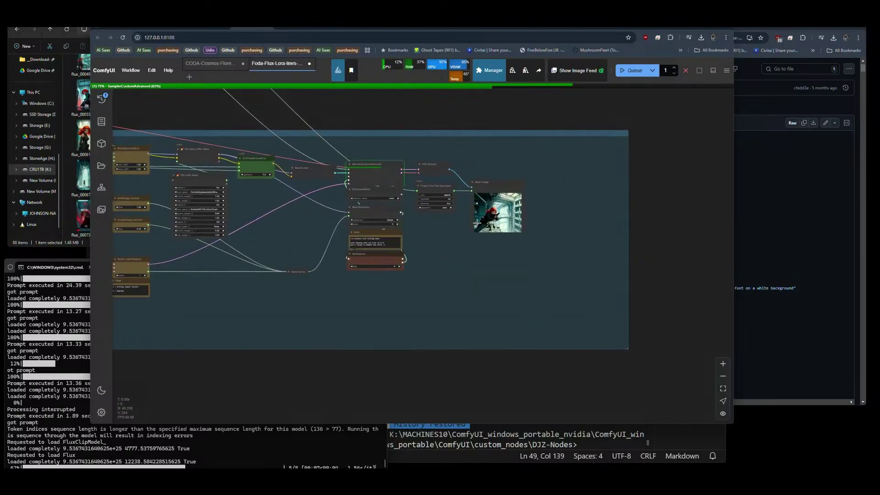
{"action": "scroll", "coordinate": [493, 107], "scroll_direction": "up", "scroll_amount": 3}
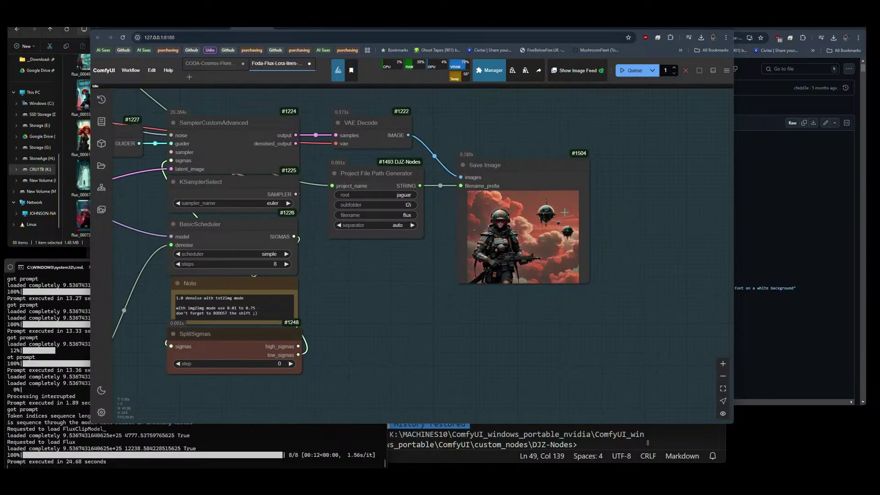
{"action": "scroll", "coordinate": [573, 219], "scroll_direction": "up", "scroll_amount": 8}
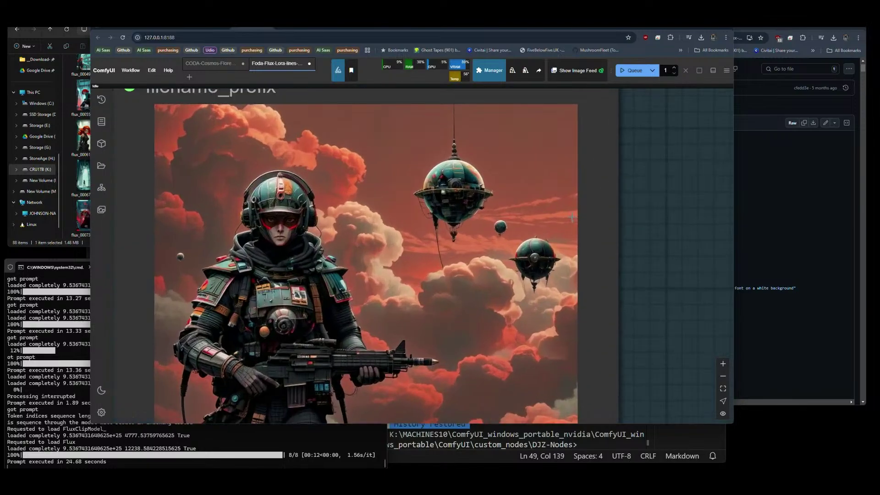
{"action": "scroll", "coordinate": [424, 224], "scroll_direction": "down", "scroll_amount": 3}
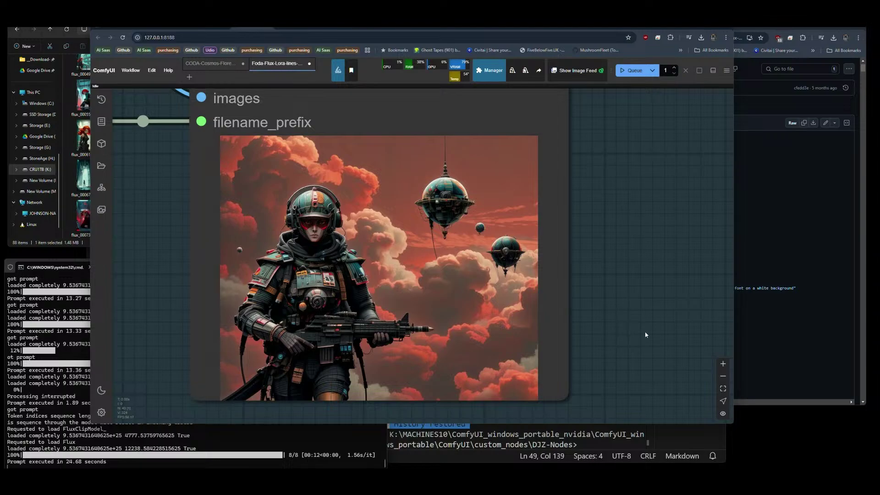
{"action": "scroll", "coordinate": [621, 317], "scroll_direction": "down", "scroll_amount": 6}
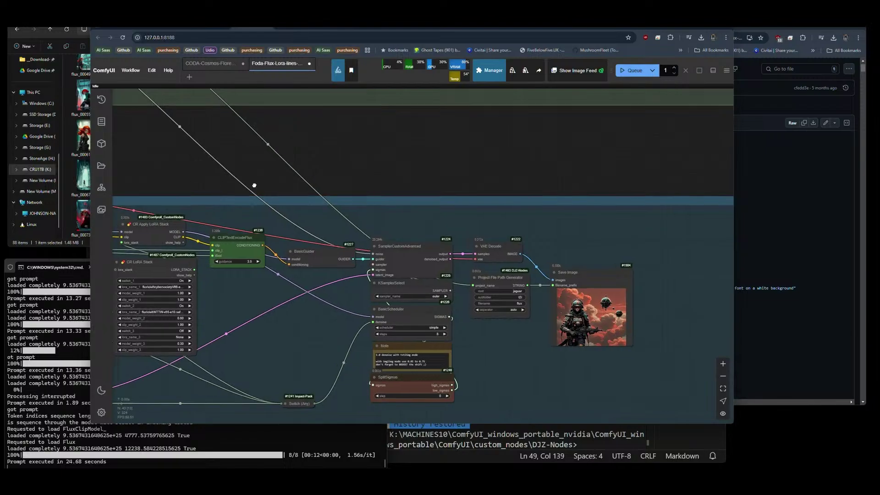
Set Zenkai Prompt V3 interpolation_mode to lines and division_preset to quarters.
{"action": "left_click_drag", "start_coordinate": [124, 160], "coordinate": [444, 105]}
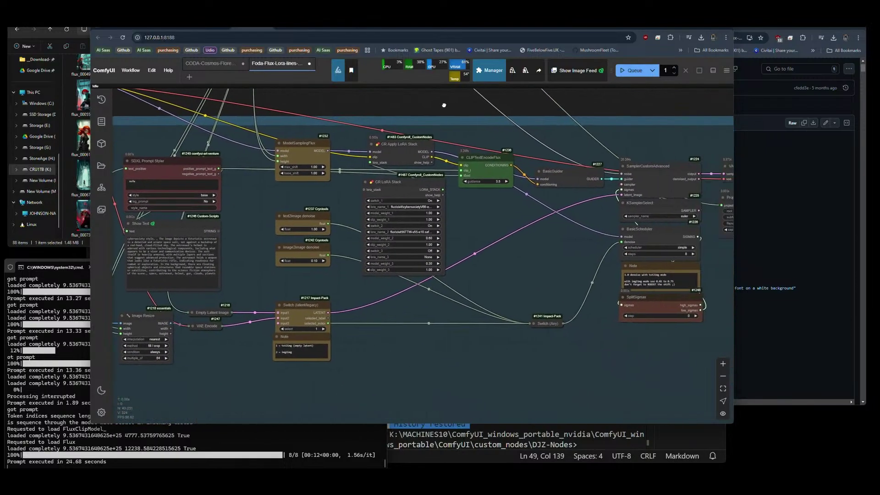
{"action": "scroll", "coordinate": [212, 280], "scroll_direction": "up", "scroll_amount": 2}
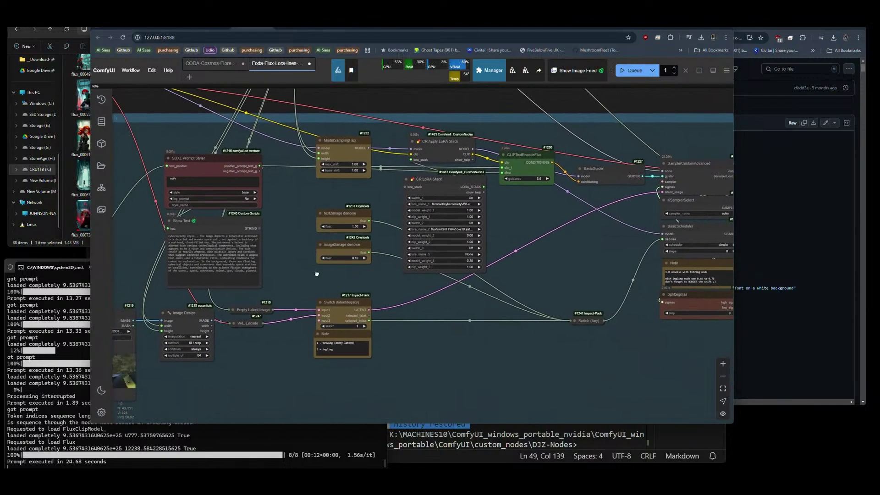
{"action": "left_click_drag", "start_coordinate": [124, 247], "coordinate": [285, 241]}
{"action": "scroll", "coordinate": [285, 242], "scroll_direction": "up", "scroll_amount": 4}
{"action": "left_click", "coordinate": [286, 241]}
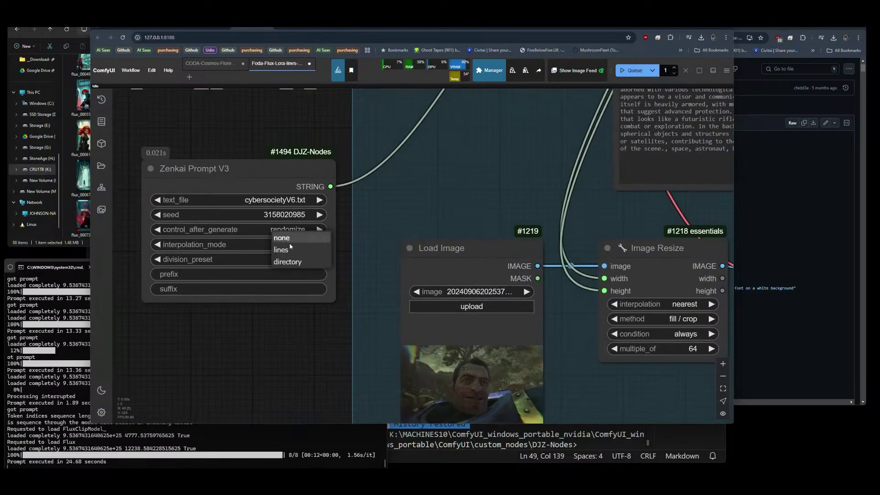
{"action": "left_click", "coordinate": [289, 250]}
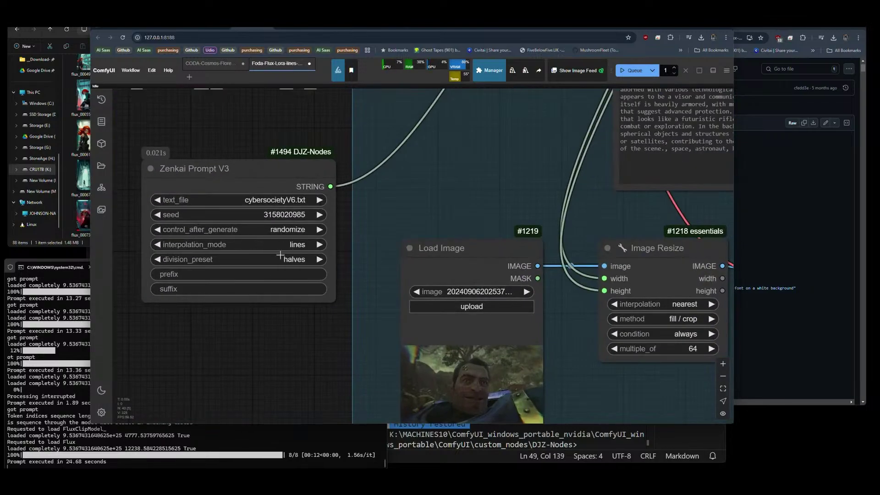
{"action": "scroll", "coordinate": [189, 153], "scroll_direction": "down", "scroll_amount": 5}
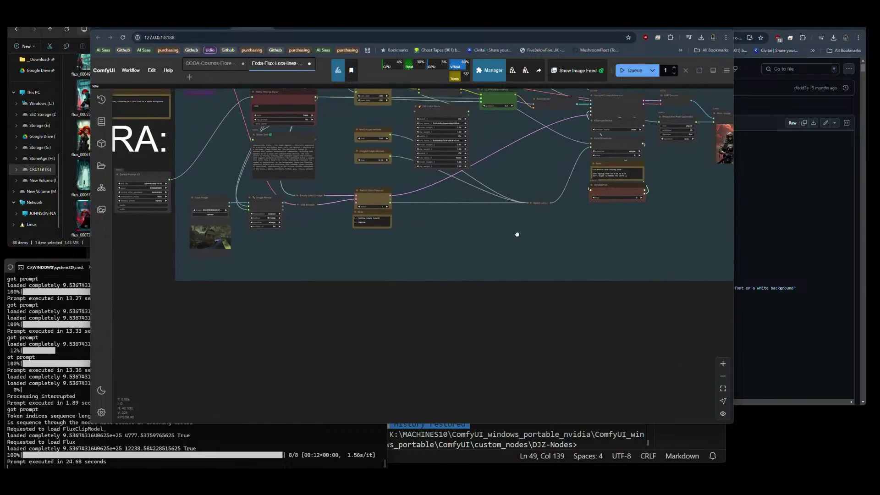
{"action": "scroll", "coordinate": [284, 182], "scroll_direction": "up", "scroll_amount": 5}
{"action": "left_click", "coordinate": [326, 220]}
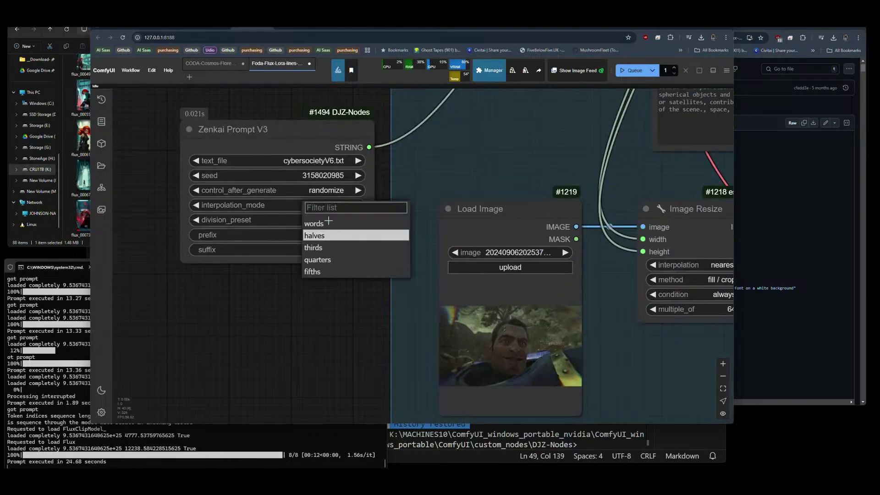
{"action": "left_click", "coordinate": [323, 260]}
{"action": "scroll", "coordinate": [145, 191], "scroll_direction": "down", "scroll_amount": 4}
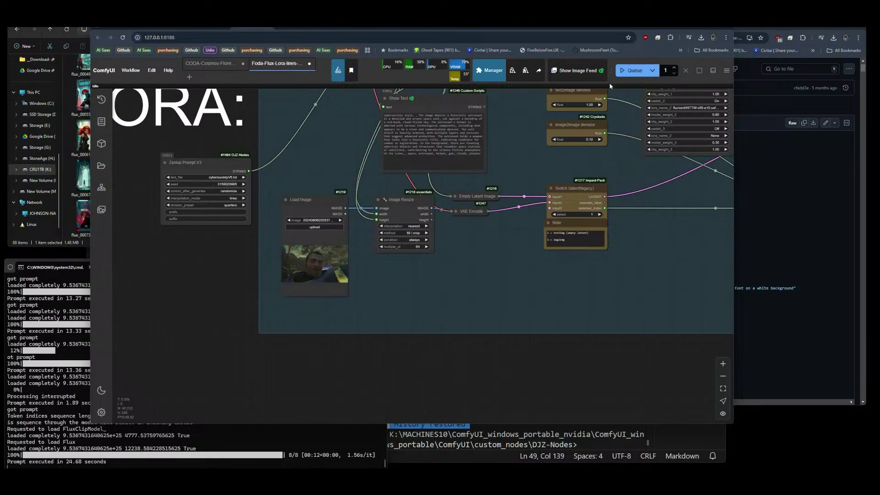
Queue a new generation with the updated prompt settings and check the output nodes.
{"action": "left_click", "coordinate": [632, 70]}
{"action": "scroll", "coordinate": [479, 109], "scroll_direction": "up", "scroll_amount": 4}
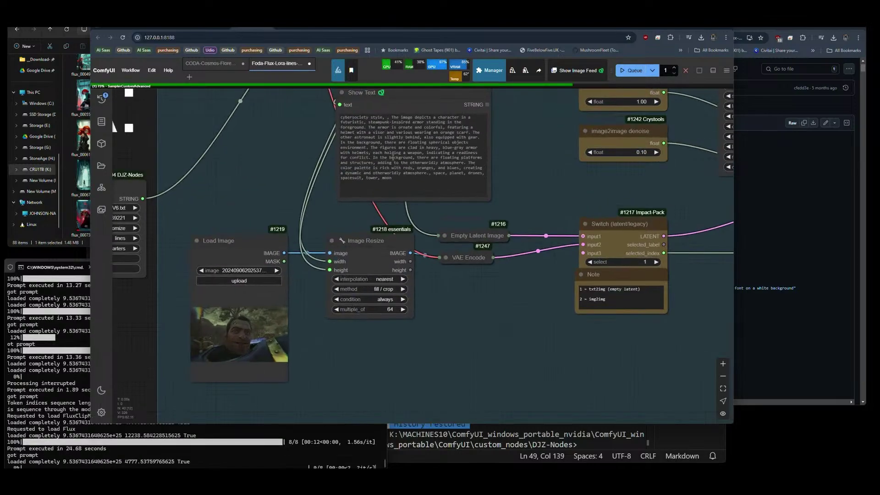
{"action": "scroll", "coordinate": [410, 141], "scroll_direction": "down", "scroll_amount": 10}
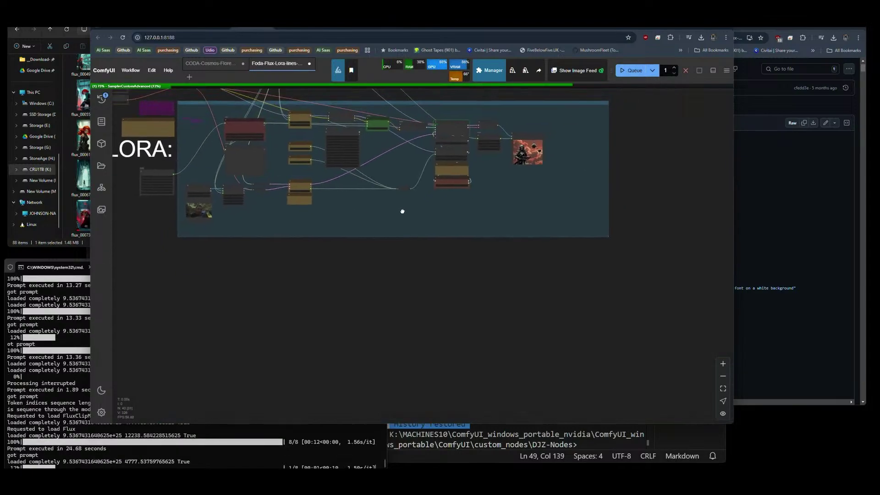
{"action": "scroll", "coordinate": [453, 188], "scroll_direction": "up", "scroll_amount": 10}
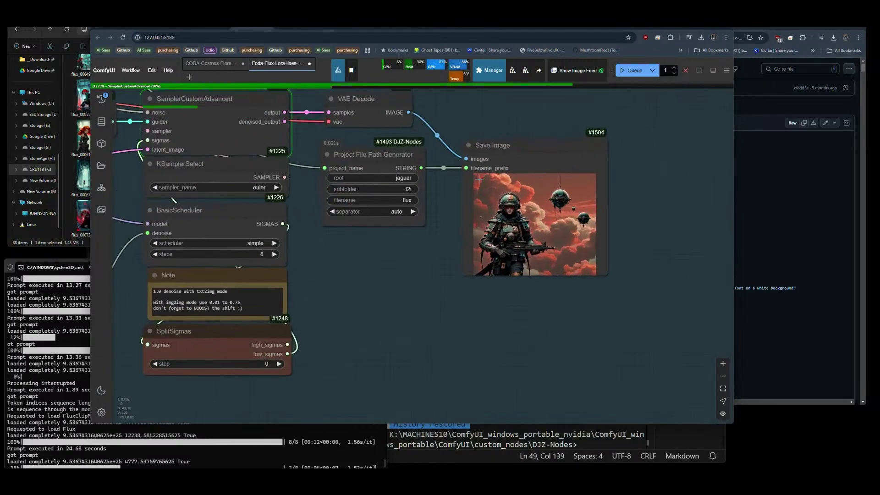
{"action": "left_click_drag", "start_coordinate": [678, 182], "coordinate": [672, 200]}
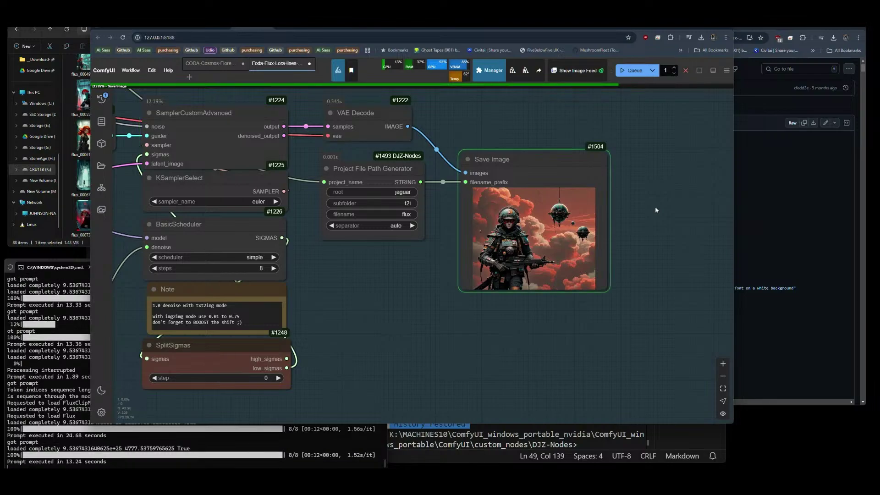
Switch the queue mode to Queue (Instant) and start continuous generations.
{"action": "scroll", "coordinate": [573, 239], "scroll_direction": "up", "scroll_amount": 5}
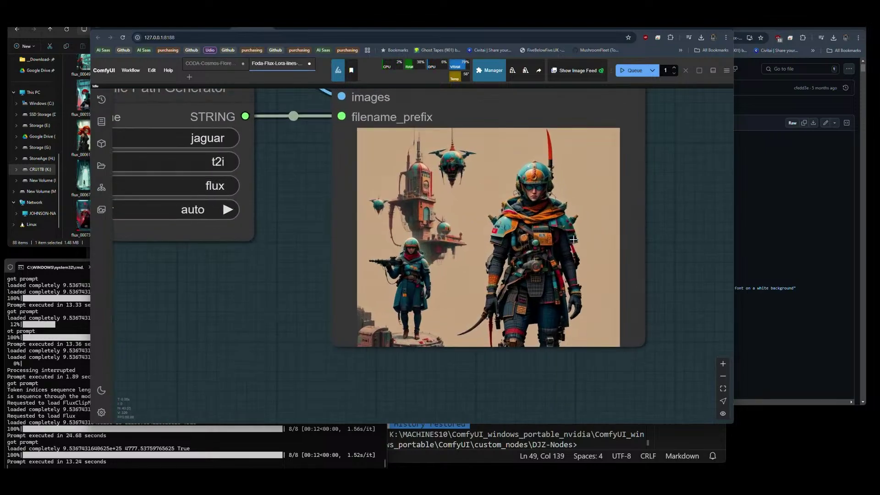
{"action": "scroll", "coordinate": [573, 240], "scroll_direction": "up", "scroll_amount": 2}
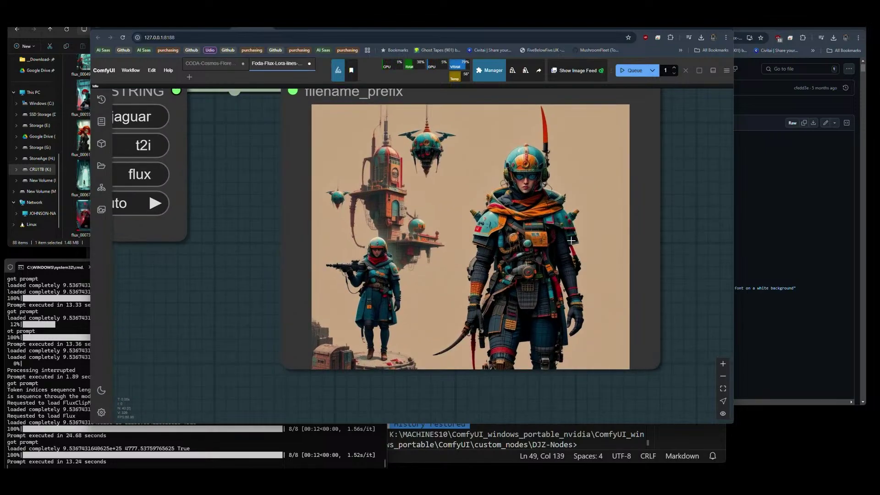
{"action": "scroll", "coordinate": [536, 168], "scroll_direction": "up", "scroll_amount": 5}
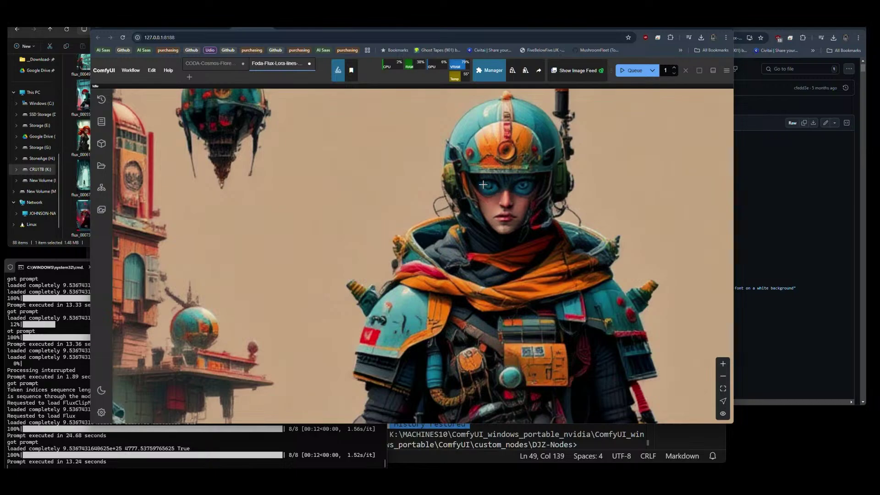
{"action": "scroll", "coordinate": [566, 182], "scroll_direction": "down", "scroll_amount": 3}
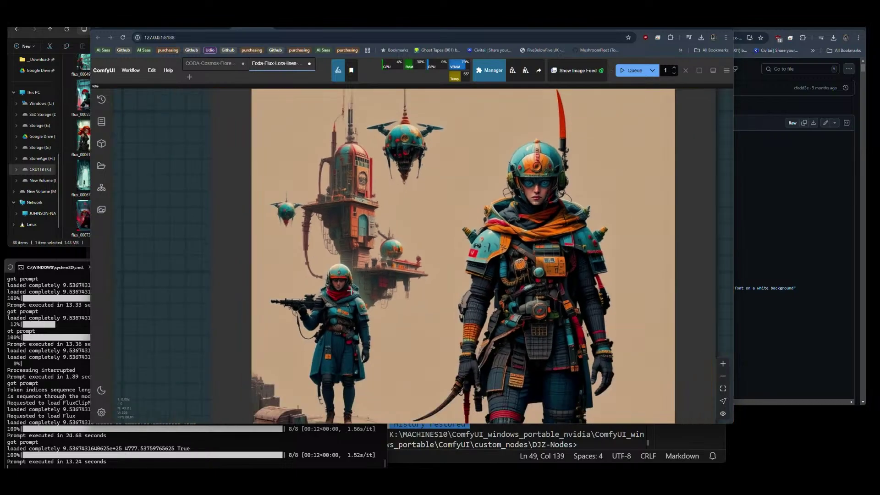
{"action": "left_click", "coordinate": [652, 70]}
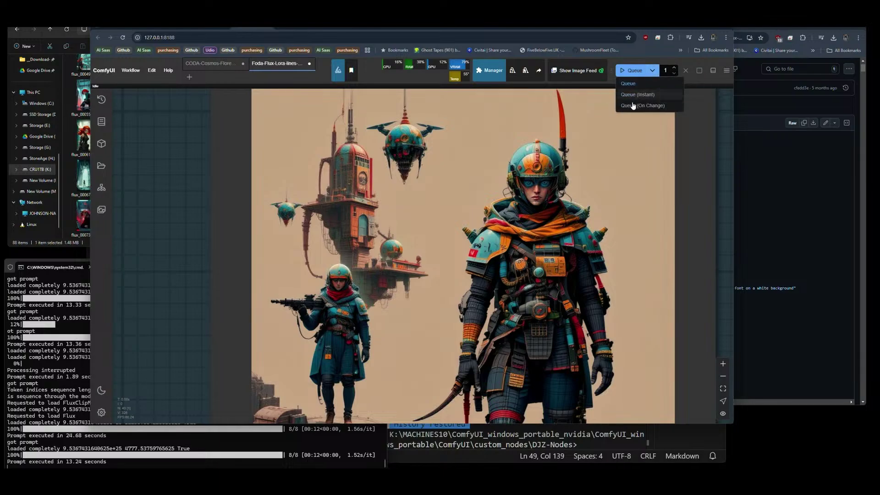
{"action": "left_click", "coordinate": [637, 94]}
{"action": "left_click", "coordinate": [625, 77]}
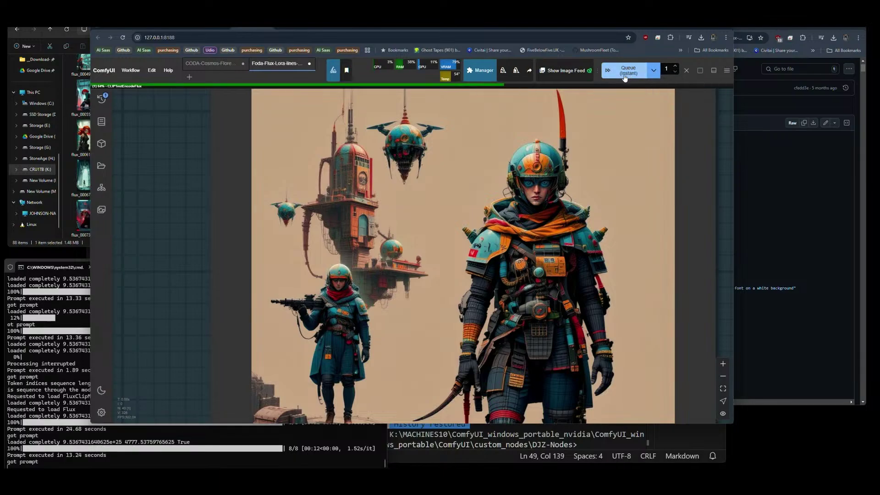
Pan the canvas over to the sampler and guider nodes.
{"action": "scroll", "coordinate": [443, 269], "scroll_direction": "down", "scroll_amount": 2}
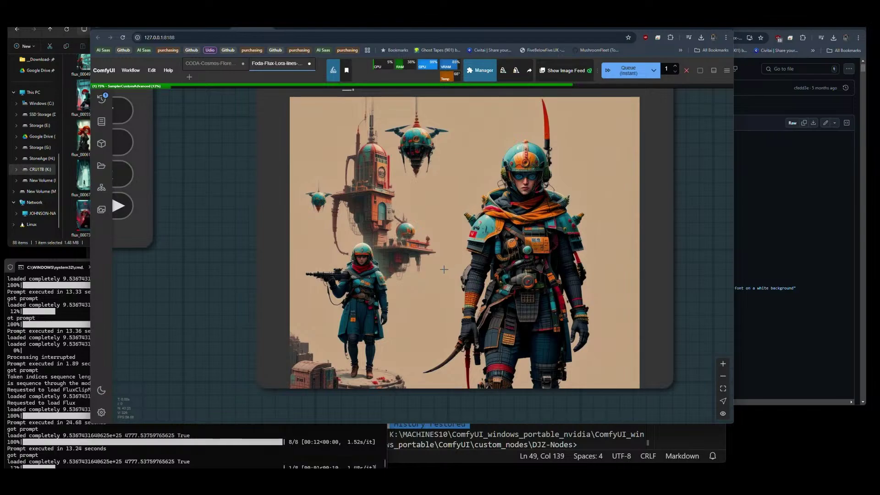
{"action": "scroll", "coordinate": [593, 260], "scroll_direction": "down", "scroll_amount": 2}
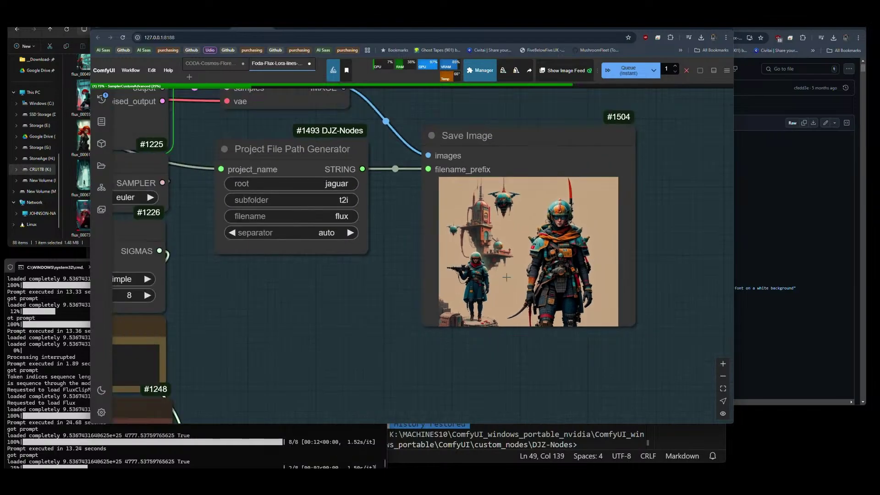
{"action": "left_click_drag", "start_coordinate": [286, 289], "coordinate": [505, 401]}
{"action": "left_click_drag", "start_coordinate": [321, 135], "coordinate": [564, 332]}
{"action": "scroll", "coordinate": [289, 167], "scroll_direction": "down", "scroll_amount": 3}
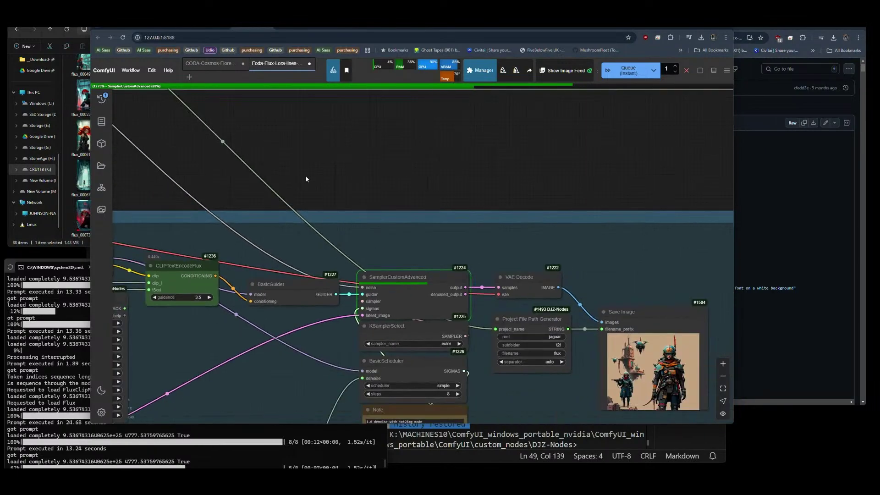
{"action": "scroll", "coordinate": [353, 294], "scroll_direction": "up", "scroll_amount": 3}
{"action": "scroll", "coordinate": [275, 265], "scroll_direction": "down", "scroll_amount": 2}
{"action": "scroll", "coordinate": [204, 221], "scroll_direction": "up", "scroll_amount": 6}
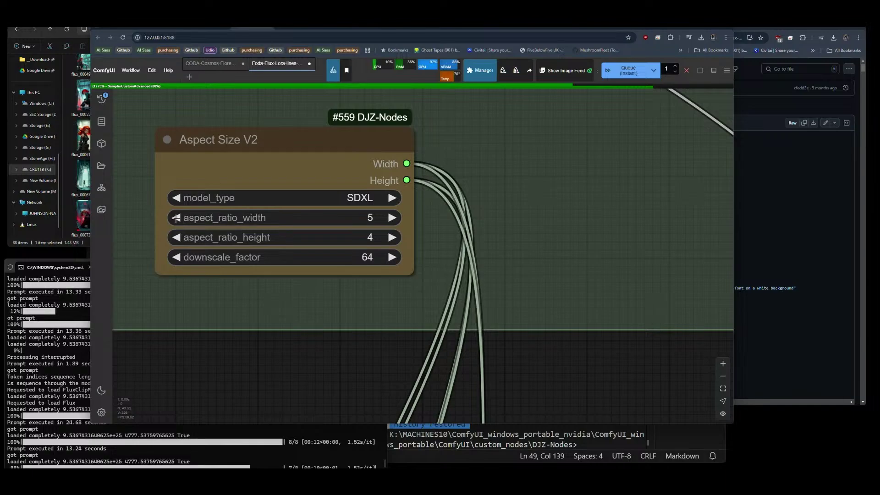
Change the Aspect Size V2 ratio from 5:4 to portrait 4:5 width-to-height.
{"action": "left_click", "coordinate": [177, 218]}
{"action": "left_click", "coordinate": [395, 237]}
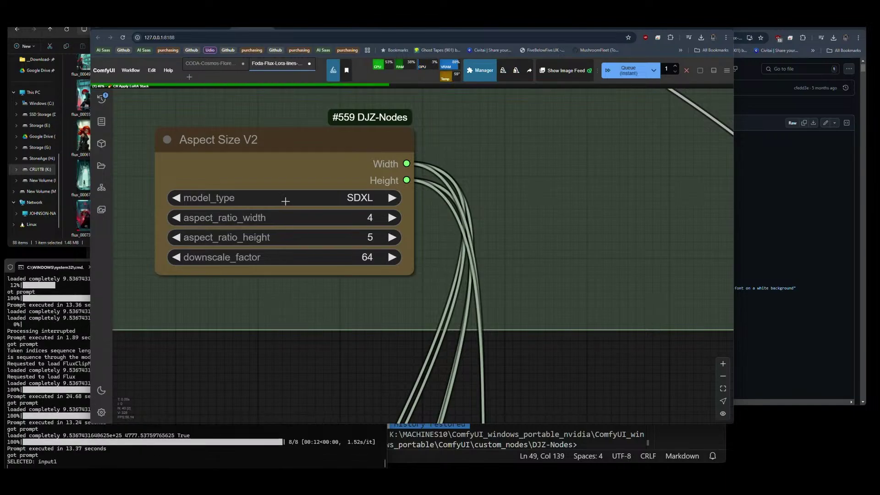
{"action": "scroll", "coordinate": [285, 199], "scroll_direction": "down", "scroll_amount": 5}
{"action": "scroll", "coordinate": [427, 255], "scroll_direction": "up", "scroll_amount": 15}
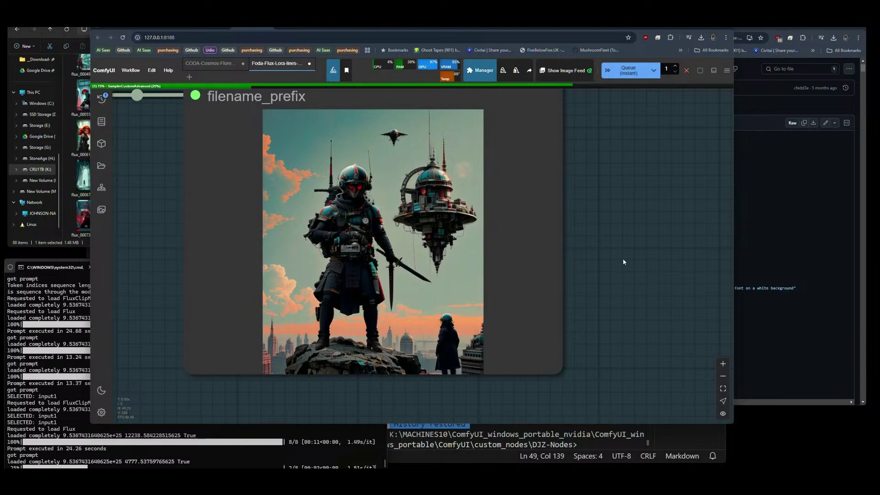
{"action": "scroll", "coordinate": [613, 239], "scroll_direction": "up", "scroll_amount": 1}
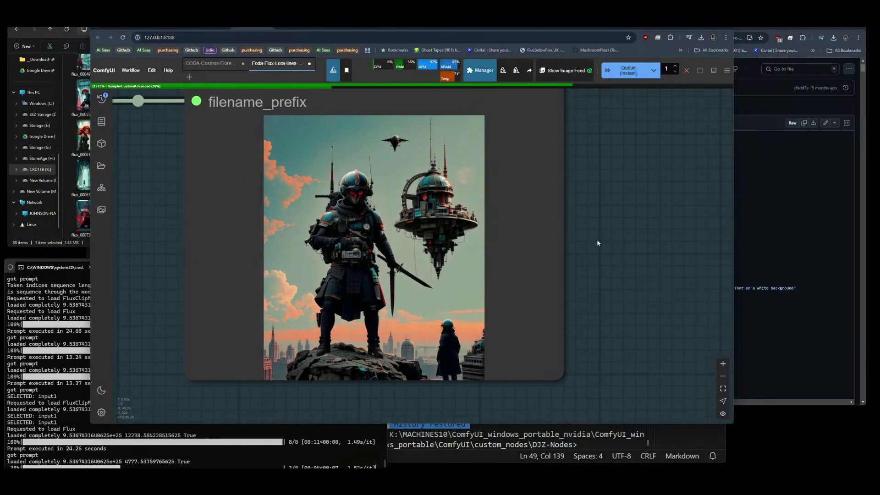
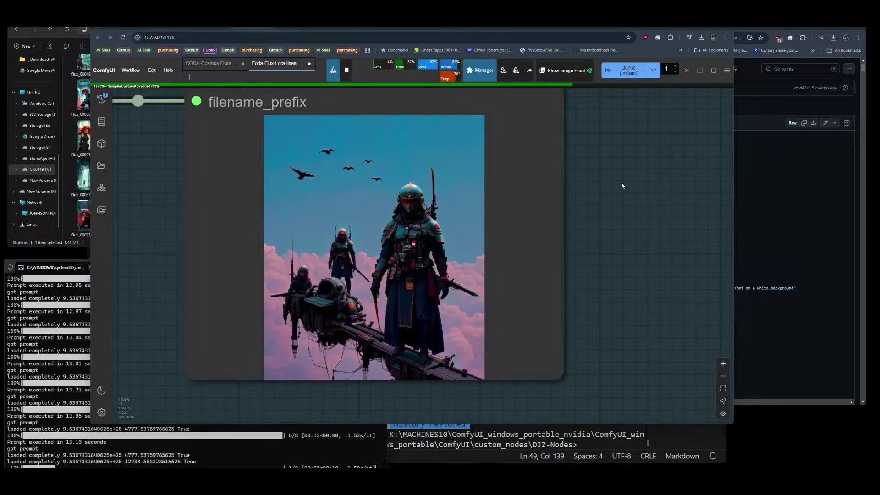
Zoom out and pan the canvas to the Note and Zenkai Prompt V3 nodes.
{"action": "scroll", "coordinate": [622, 185], "scroll_direction": "down", "scroll_amount": 5}
{"action": "scroll", "coordinate": [397, 281], "scroll_direction": "down", "scroll_amount": 3}
{"action": "left_click_drag", "start_coordinate": [398, 281], "coordinate": [642, 293]}
{"action": "scroll", "coordinate": [642, 293], "scroll_direction": "down", "scroll_amount": 2}
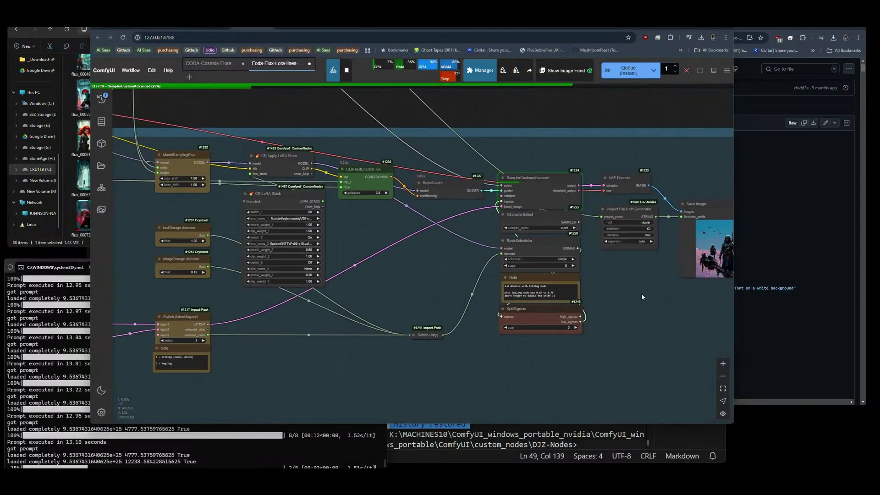
{"action": "left_click_drag", "start_coordinate": [397, 301], "coordinate": [678, 271]}
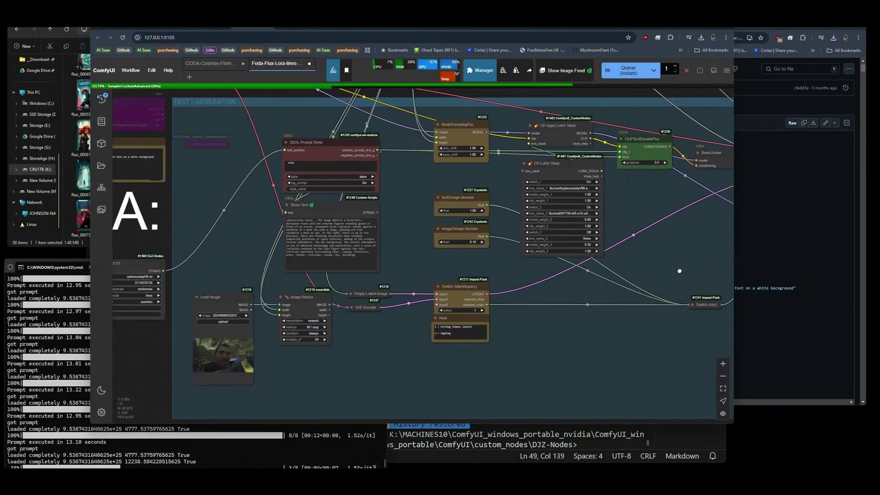
{"action": "left_click_drag", "start_coordinate": [409, 366], "coordinate": [545, 347]}
Add a Zenkai Prompt V4 node and wire its text output into the prompt chain.
{"action": "double_click", "coordinate": [259, 301]}
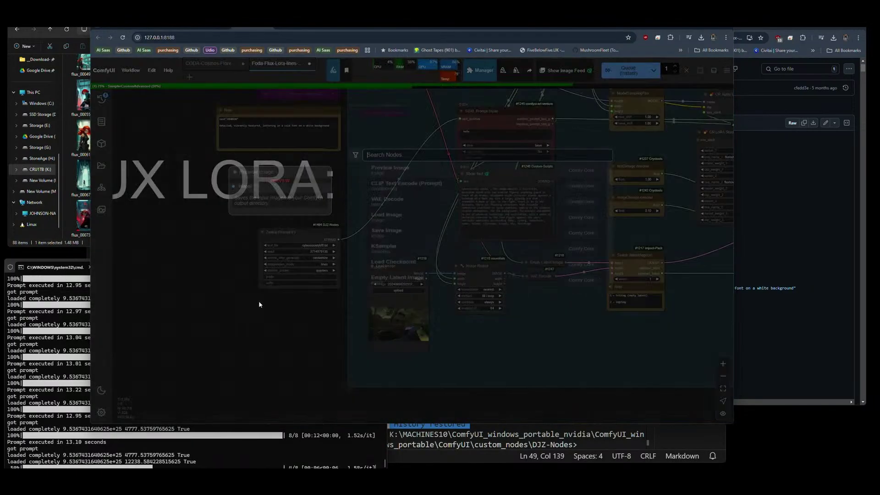
{"action": "type", "text": "zen"}
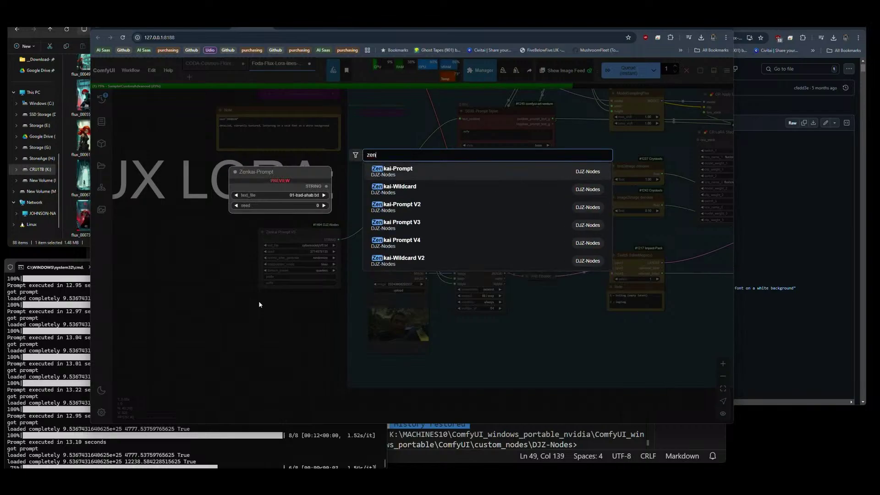
{"action": "left_click", "coordinate": [398, 245]}
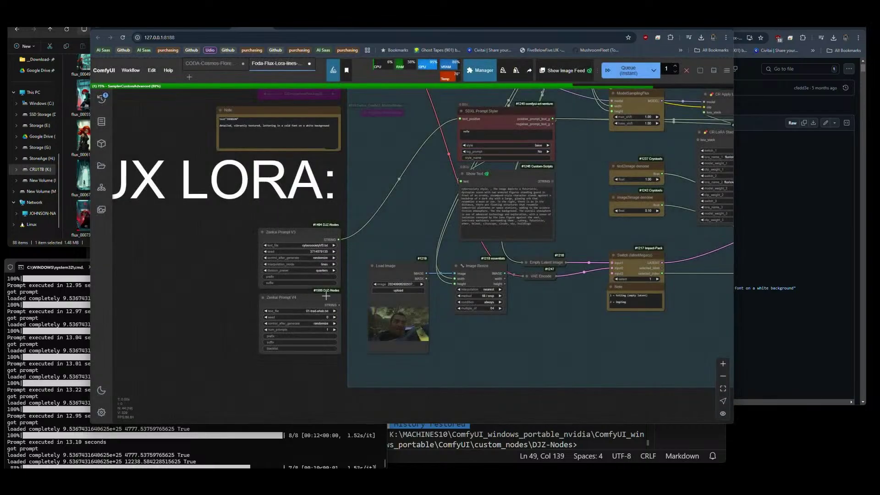
{"action": "left_click_drag", "start_coordinate": [339, 305], "coordinate": [460, 119]}
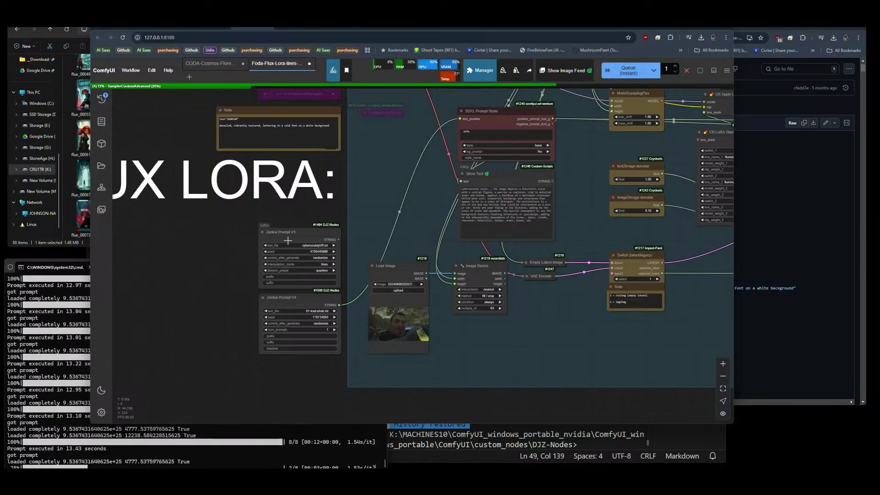
Move Zenkai Prompt V4 into V3's old spot and line V3 up beside it.
{"action": "left_click_drag", "start_coordinate": [288, 240], "coordinate": [191, 265]}
{"action": "left_click_drag", "start_coordinate": [293, 298], "coordinate": [291, 229]}
{"action": "left_click_drag", "start_coordinate": [230, 258], "coordinate": [236, 232]}
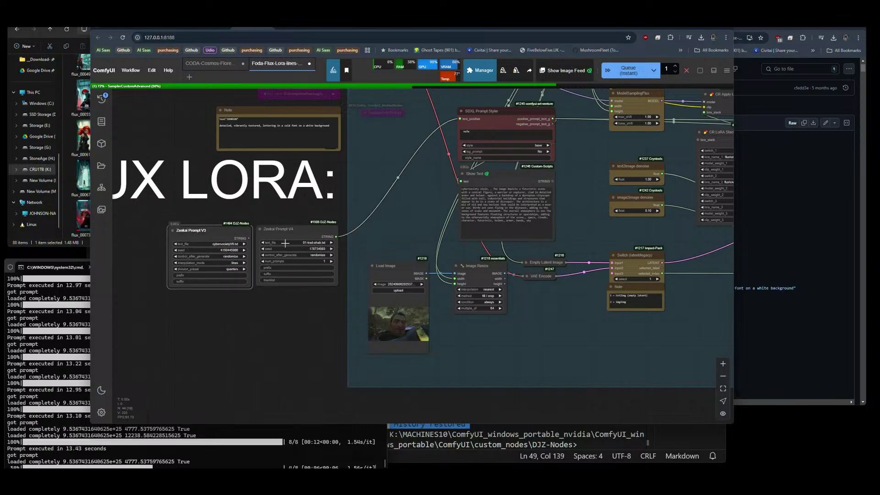
{"action": "left_click", "coordinate": [309, 242]}
Set Zenkai Prompt V4's text file to cybersocietyV6.txt.
{"action": "type", "text": "cybers"}
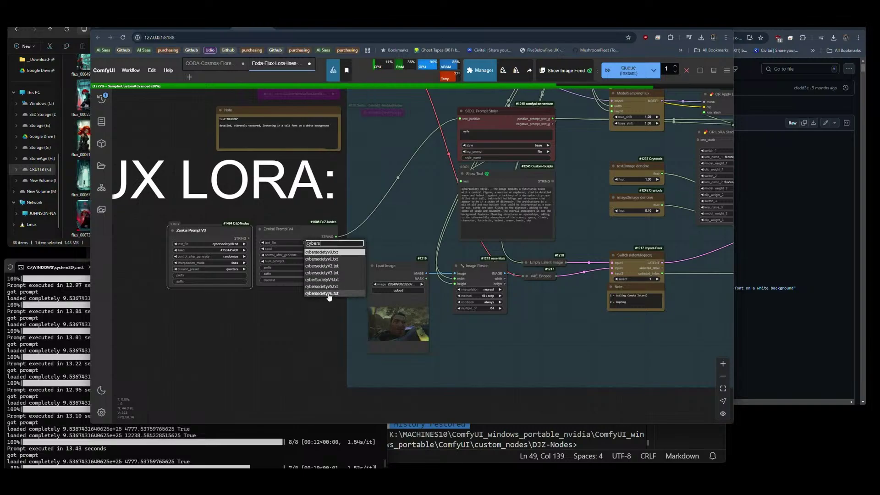
{"action": "left_click", "coordinate": [331, 294]}
{"action": "scroll", "coordinate": [243, 298], "scroll_direction": "up", "scroll_amount": 5}
{"action": "scroll", "coordinate": [254, 311], "scroll_direction": "up", "scroll_amount": 1}
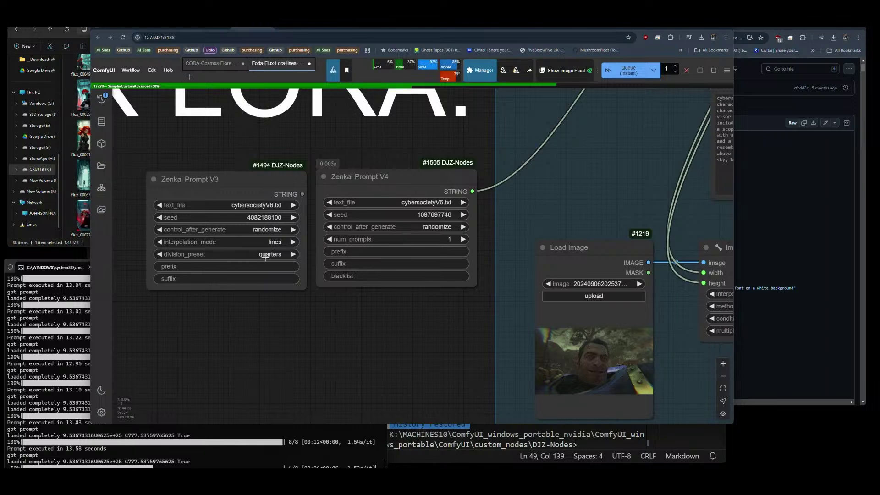
Keep V3's division preset at quarters and switch its interpolation mode to directory.
{"action": "left_click", "coordinate": [265, 258]}
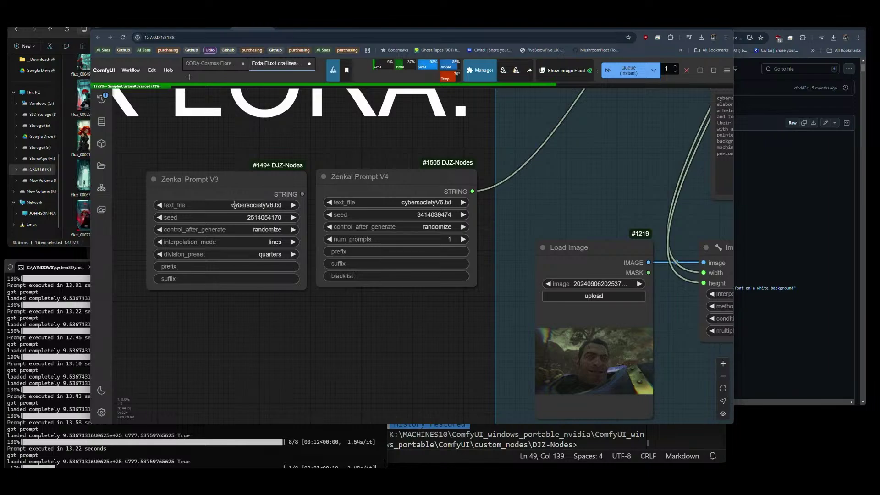
{"action": "left_click", "coordinate": [266, 255]}
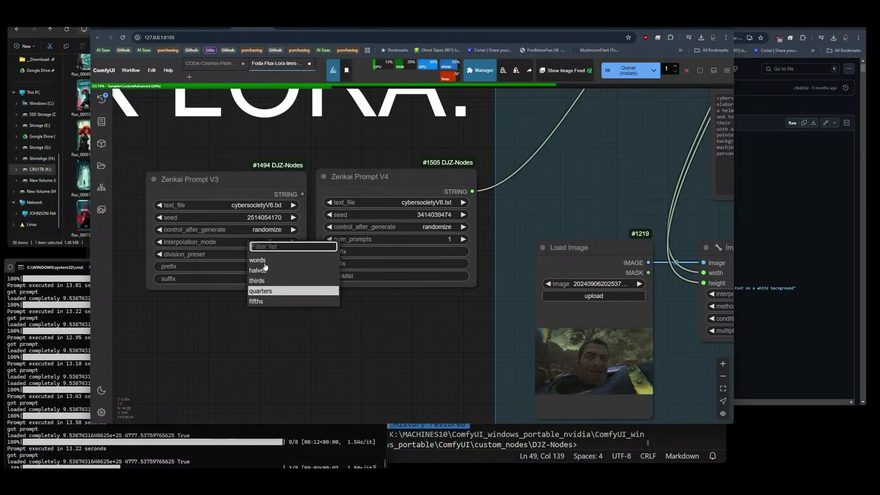
{"action": "left_click", "coordinate": [264, 292]}
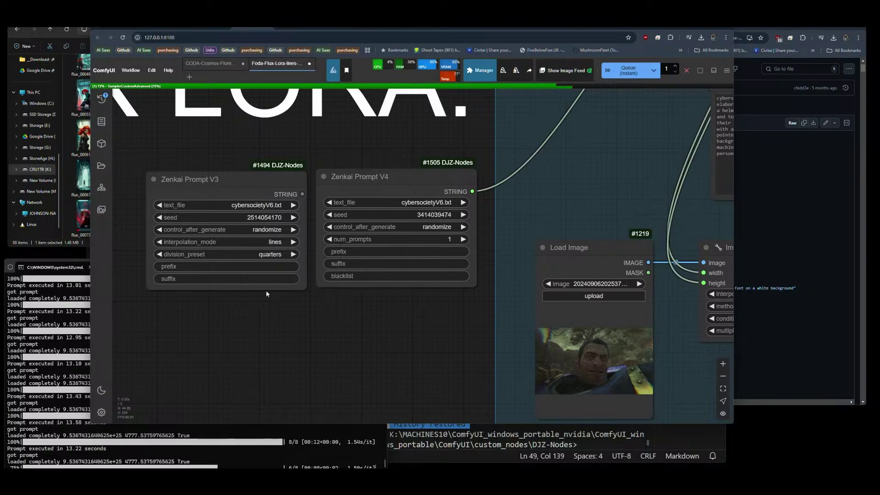
{"action": "left_click", "coordinate": [273, 242]}
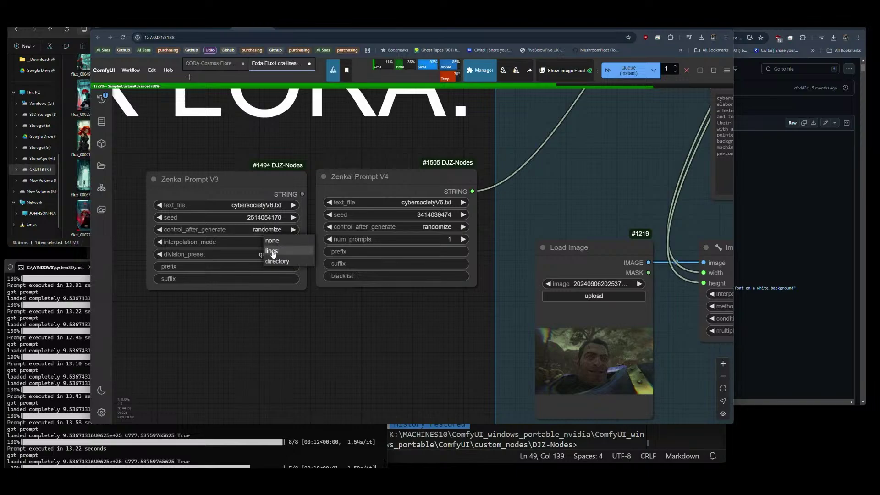
{"action": "left_click", "coordinate": [272, 251]}
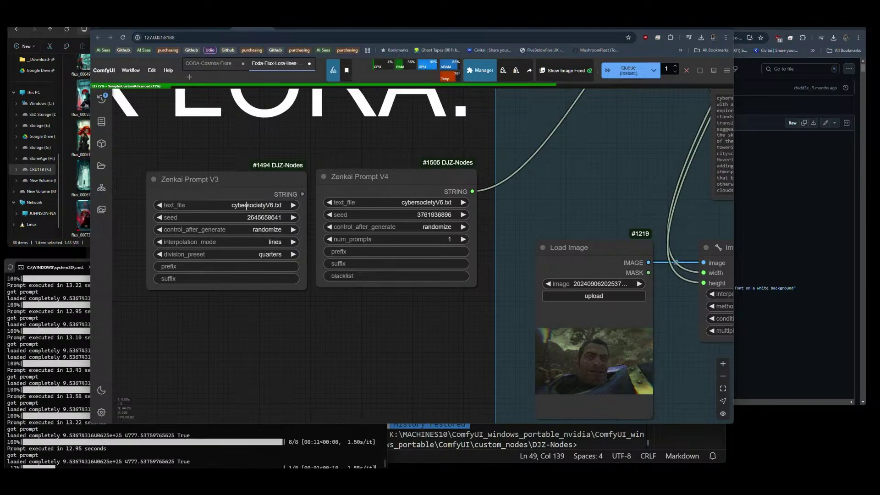
{"action": "left_click", "coordinate": [274, 242]}
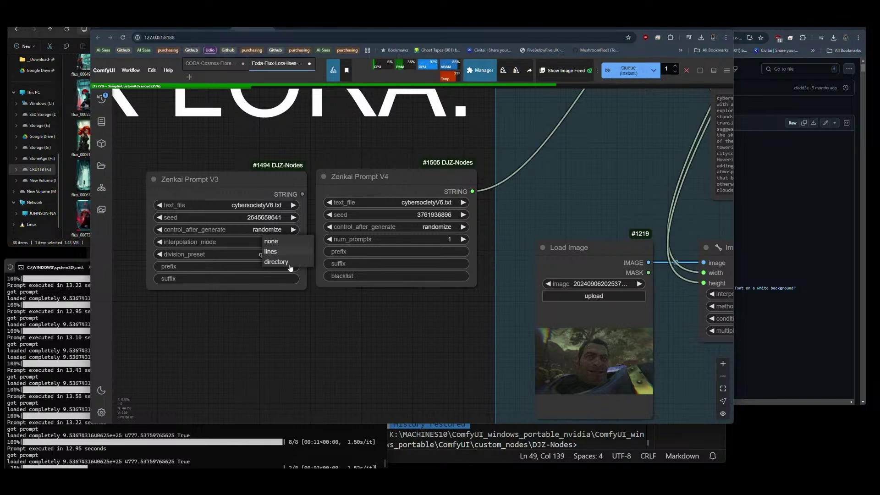
{"action": "left_click", "coordinate": [279, 272]}
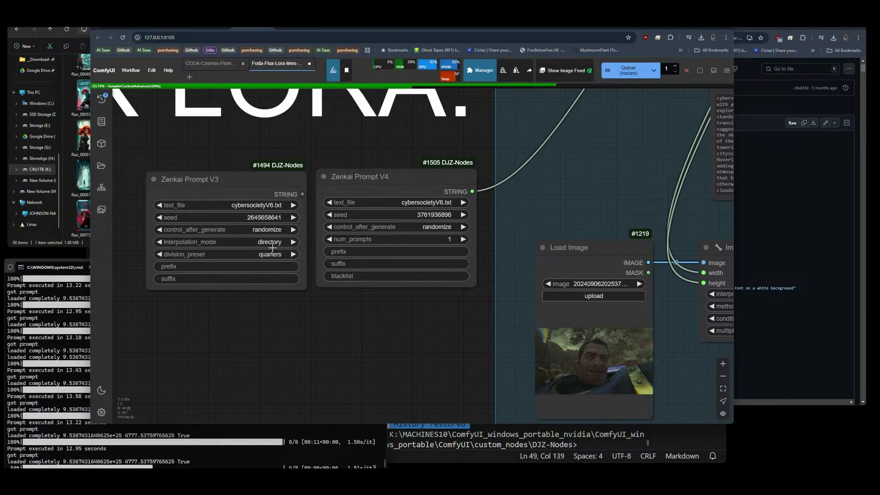
{"action": "left_click", "coordinate": [261, 208]}
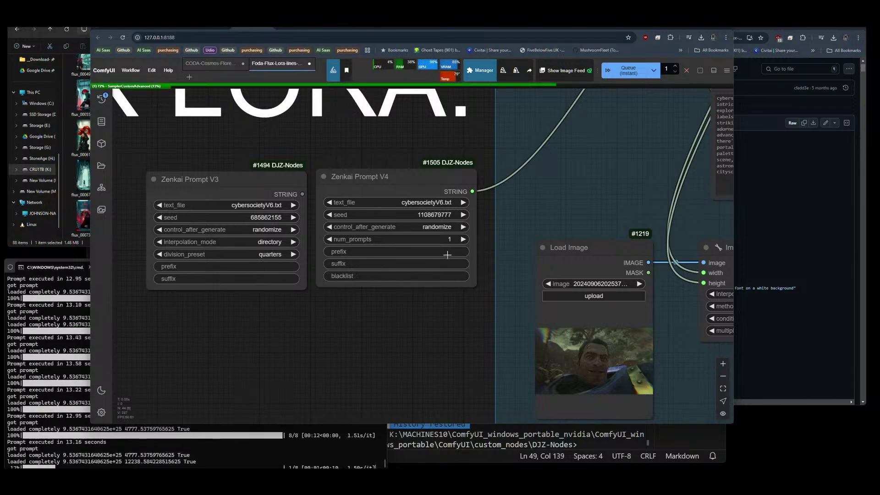
Set Zenkai Prompt V4's blacklist to 'man'.
{"action": "left_click", "coordinate": [383, 177]}
{"action": "left_click_drag", "start_coordinate": [384, 183], "coordinate": [385, 182]}
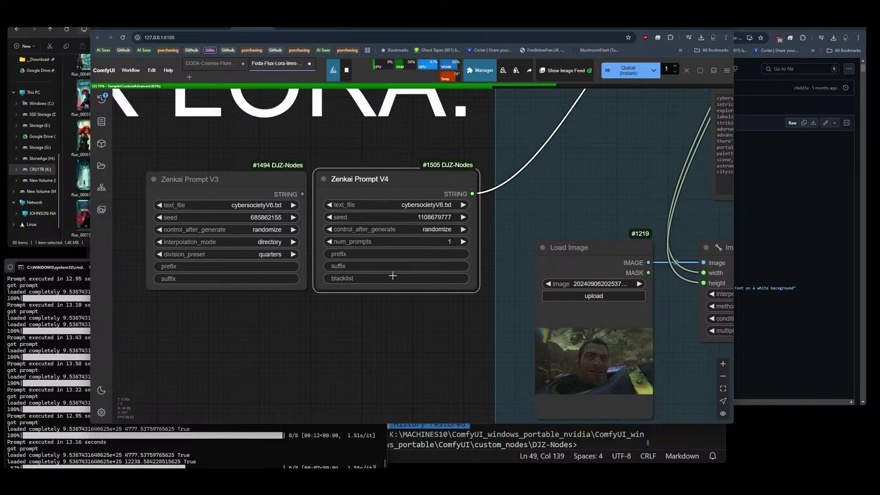
{"action": "left_click", "coordinate": [394, 254]}
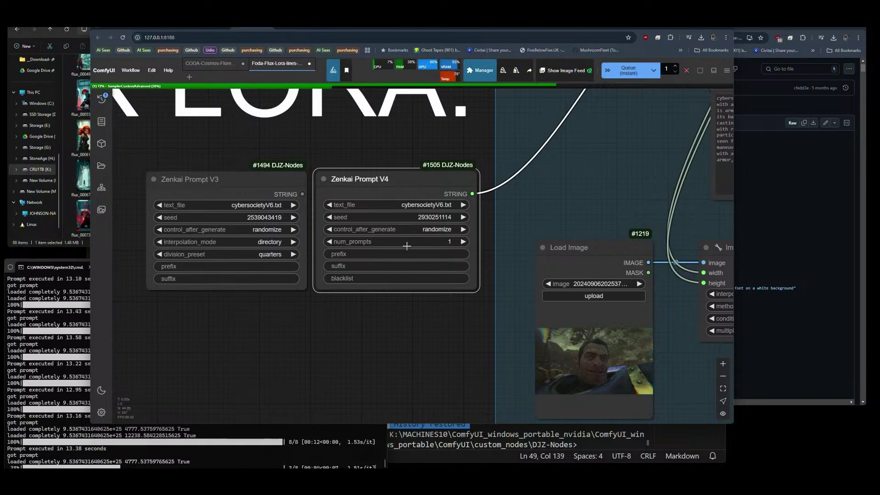
{"action": "left_click", "coordinate": [351, 280]}
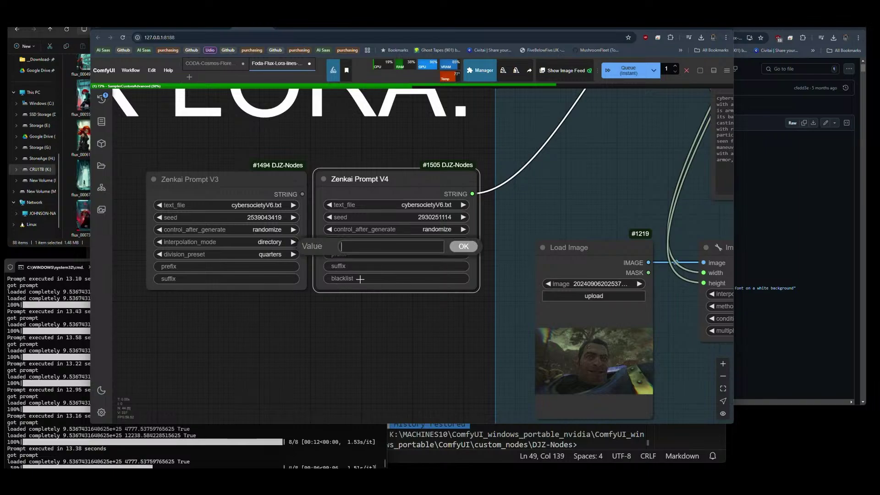
{"action": "type", "text": "man"}
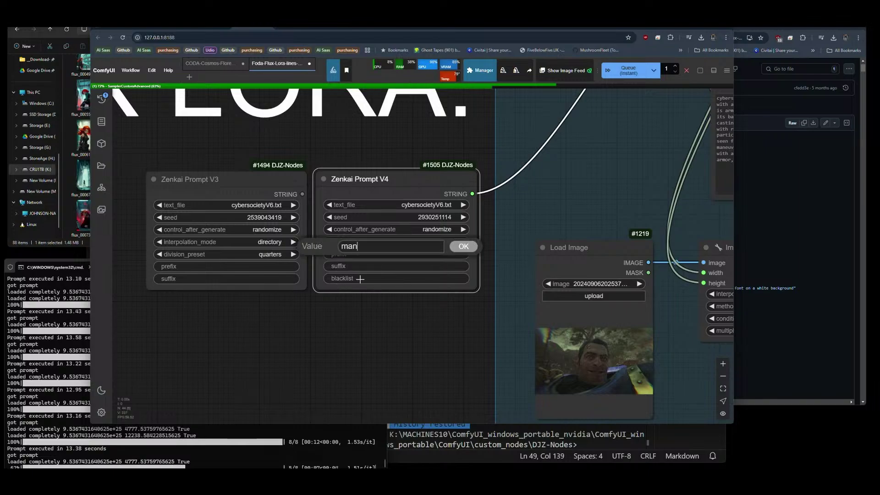
{"action": "left_click", "coordinate": [463, 248]}
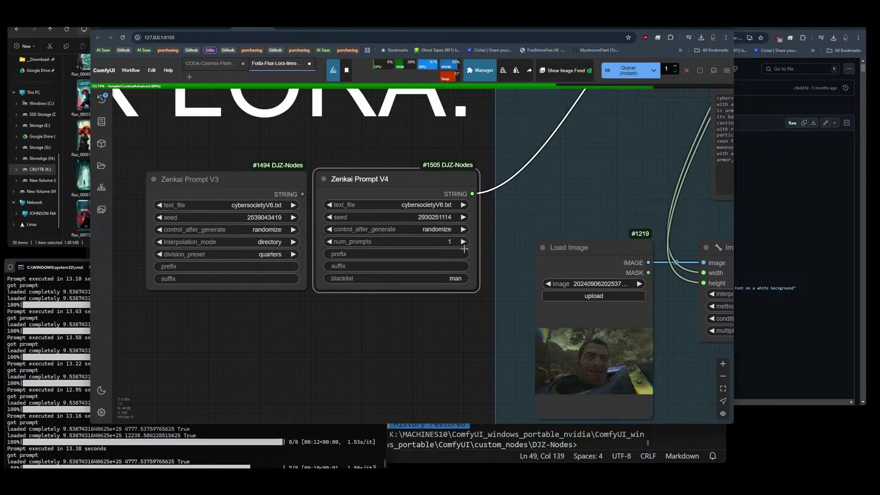
{"action": "scroll", "coordinate": [185, 201], "scroll_direction": "down", "scroll_amount": 10}
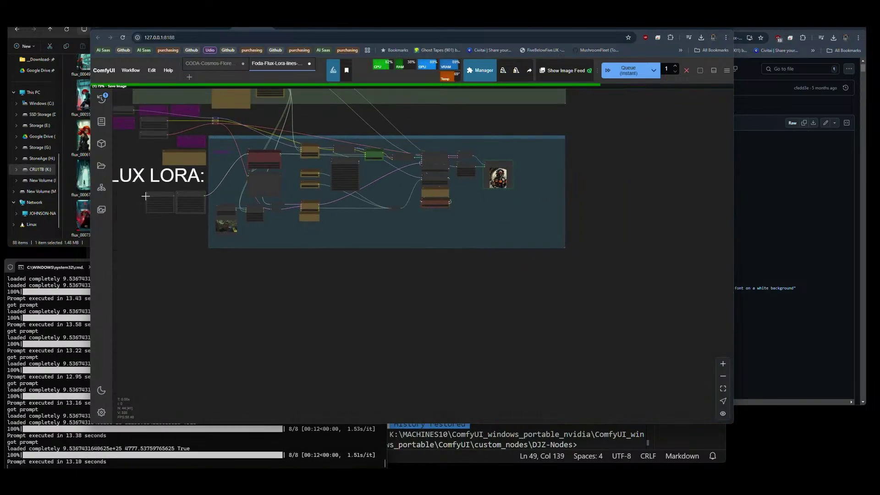
{"action": "scroll", "coordinate": [428, 255], "scroll_direction": "up", "scroll_amount": 6}
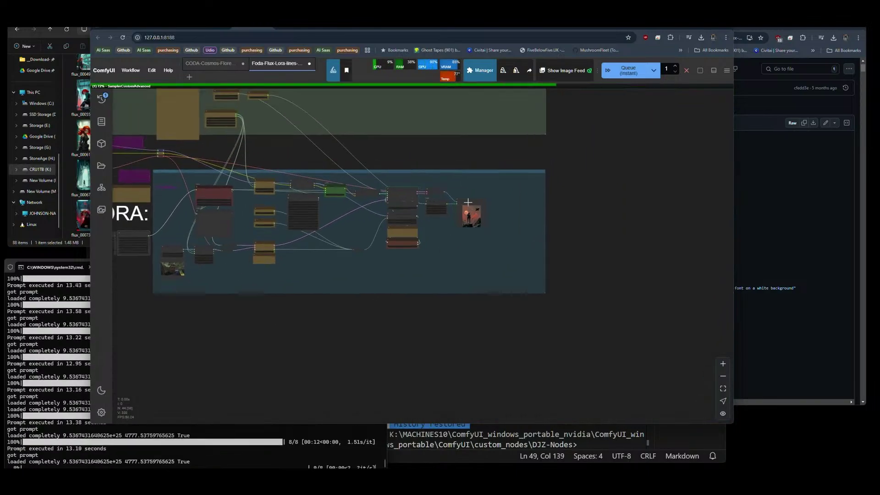
{"action": "scroll", "coordinate": [472, 226], "scroll_direction": "up", "scroll_amount": 2}
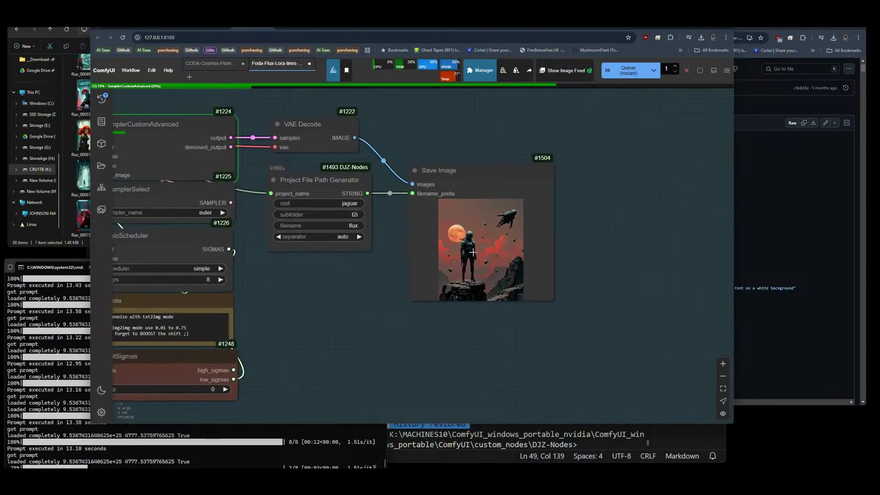
{"action": "scroll", "coordinate": [588, 241], "scroll_direction": "down", "scroll_amount": 1}
{"action": "scroll", "coordinate": [610, 222], "scroll_direction": "down", "scroll_amount": 6}
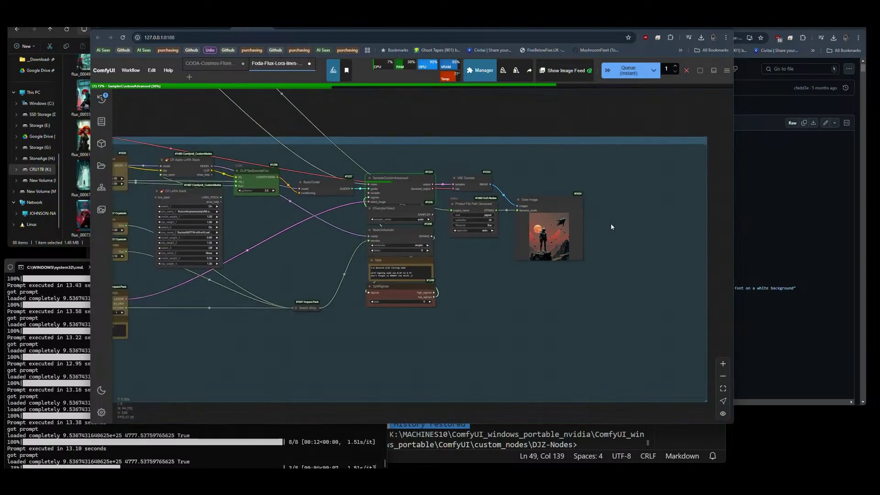
{"action": "scroll", "coordinate": [174, 298], "scroll_direction": "up", "scroll_amount": 4}
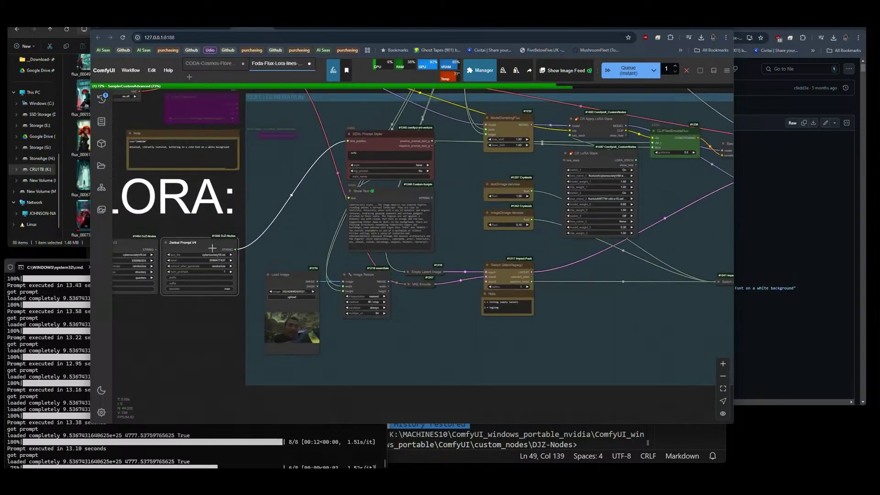
{"action": "scroll", "coordinate": [198, 257], "scroll_direction": "up", "scroll_amount": 3}
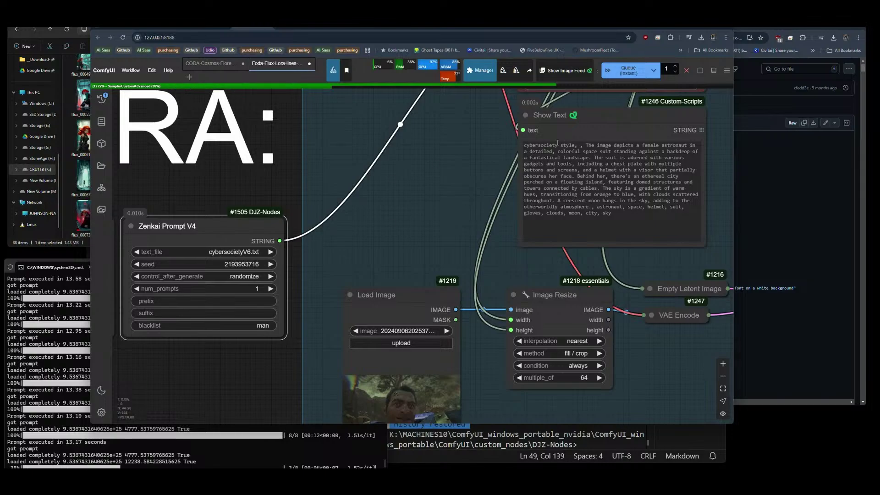
{"action": "left_click_drag", "start_coordinate": [525, 146], "coordinate": [578, 145]}
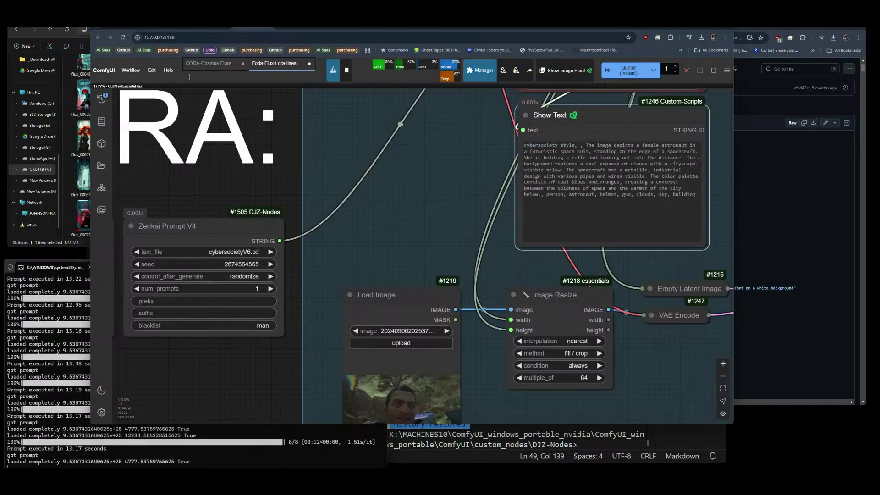
{"action": "scroll", "coordinate": [699, 161], "scroll_direction": "up", "scroll_amount": 6}
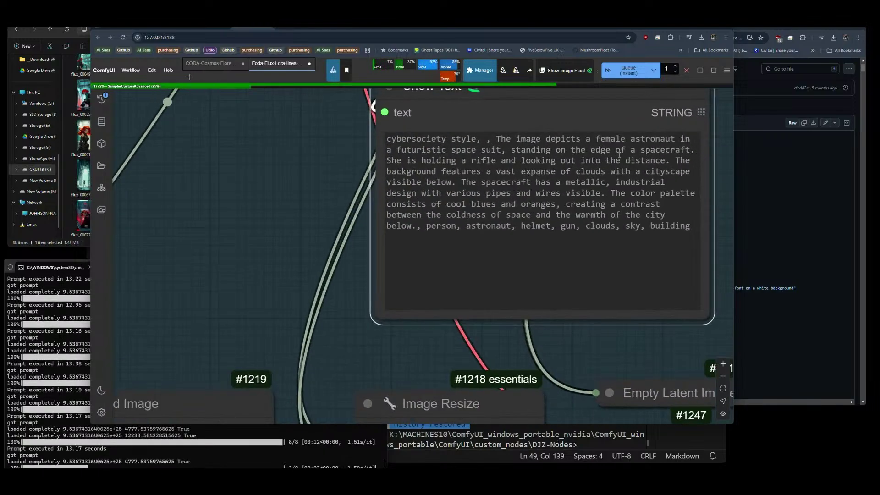
{"action": "scroll", "coordinate": [372, 225], "scroll_direction": "down", "scroll_amount": 5}
{"action": "left_click_drag", "start_coordinate": [299, 236], "coordinate": [436, 224]}
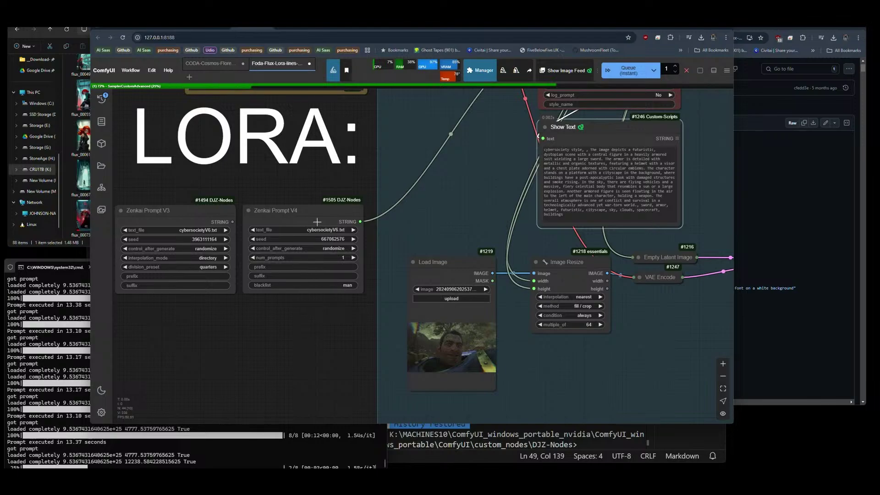
{"action": "scroll", "coordinate": [309, 216], "scroll_direction": "down", "scroll_amount": 7}
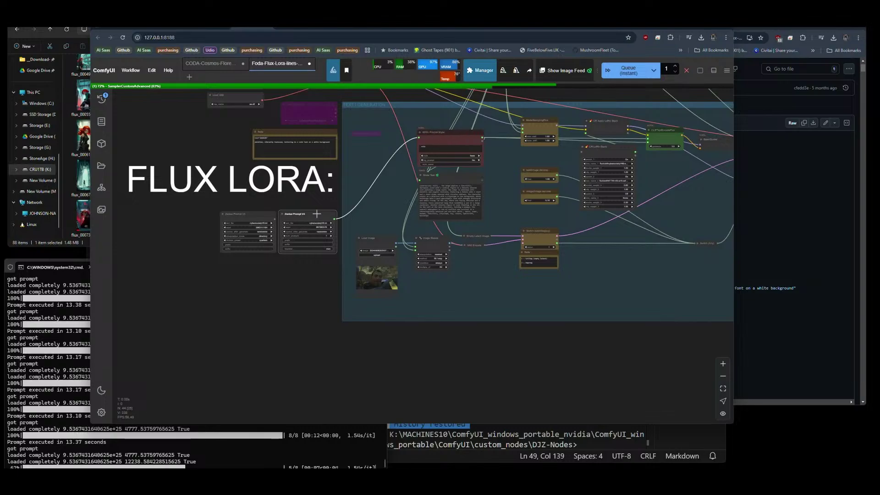
{"action": "scroll", "coordinate": [317, 193], "scroll_direction": "up", "scroll_amount": 4}
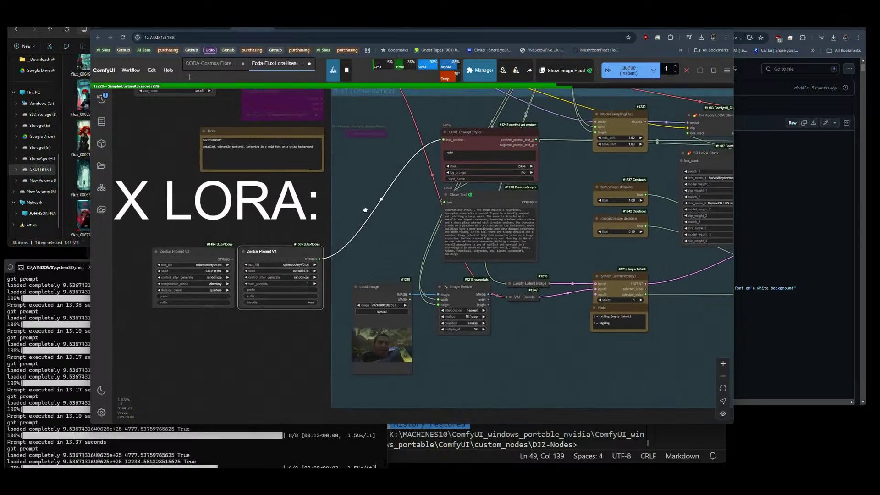
{"action": "scroll", "coordinate": [346, 261], "scroll_direction": "up", "scroll_amount": 6}
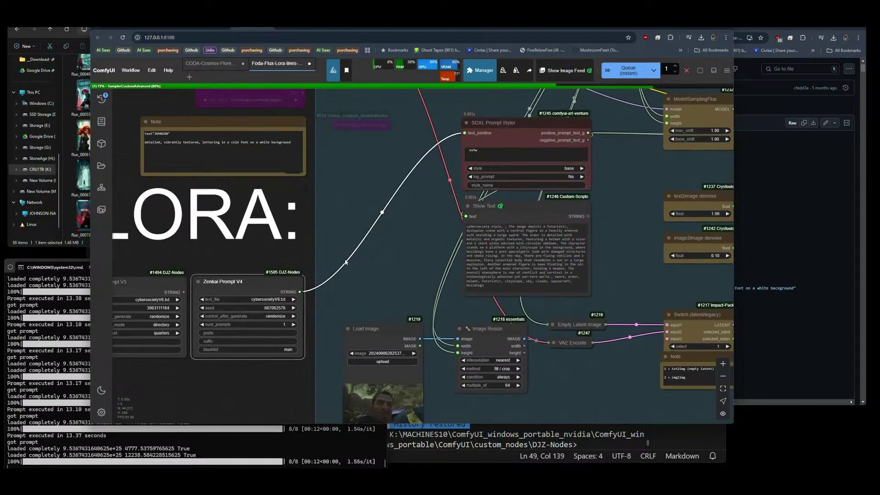
{"action": "scroll", "coordinate": [394, 275], "scroll_direction": "down", "scroll_amount": 2}
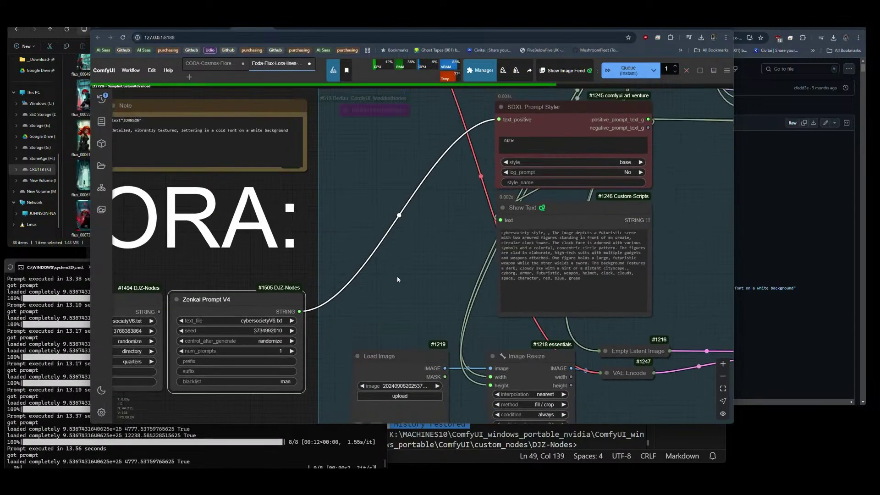
{"action": "left_click_drag", "start_coordinate": [398, 287], "coordinate": [428, 270]}
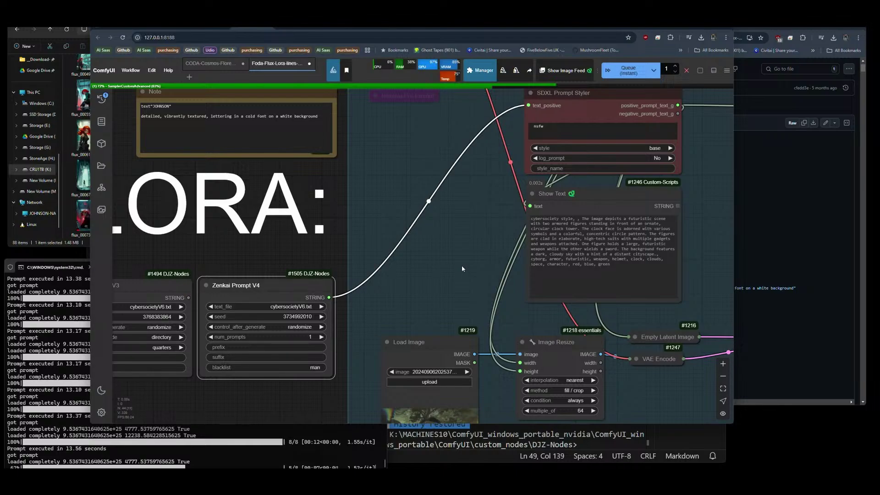
{"action": "left_click_drag", "start_coordinate": [462, 268], "coordinate": [424, 272]}
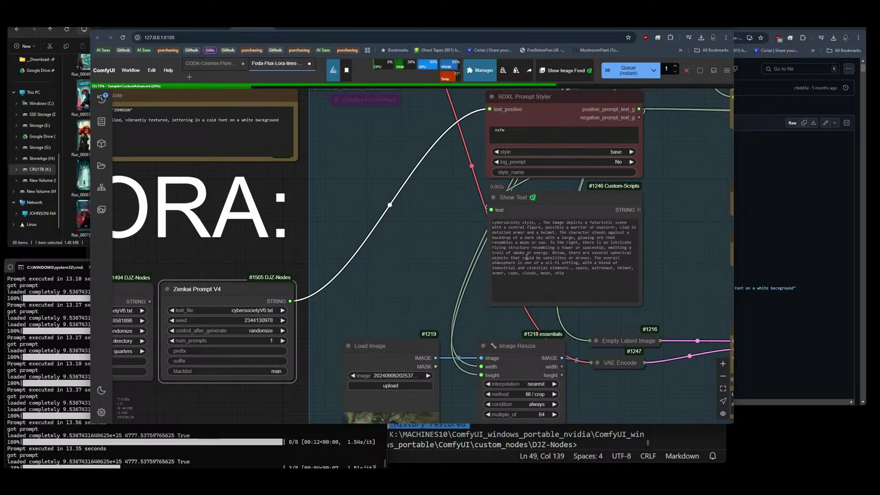
{"action": "scroll", "coordinate": [349, 222], "scroll_direction": "down", "scroll_amount": 3}
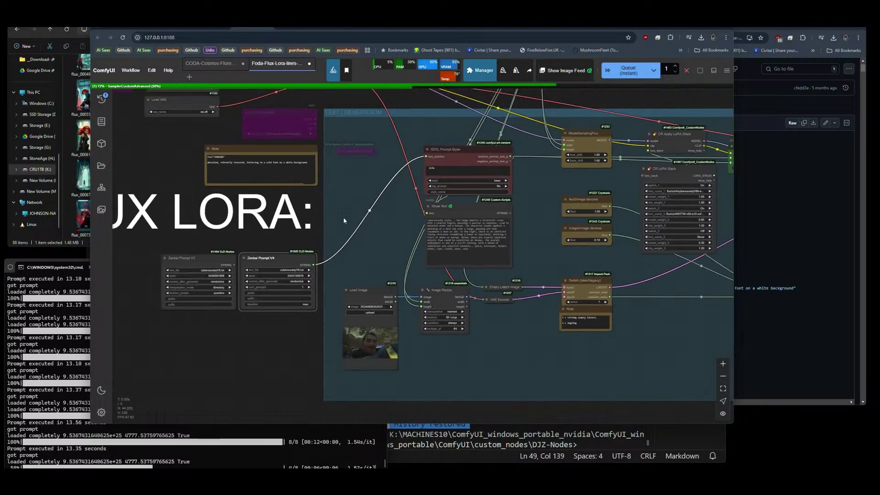
{"action": "left_click_drag", "start_coordinate": [673, 276], "coordinate": [142, 270]}
{"action": "scroll", "coordinate": [578, 239], "scroll_direction": "up", "scroll_amount": 5}
{"action": "scroll", "coordinate": [555, 257], "scroll_direction": "up", "scroll_amount": 3}
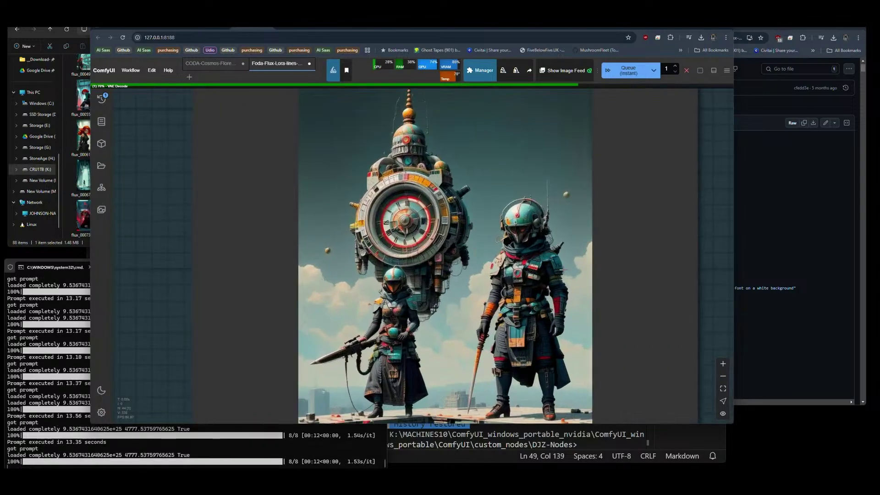
{"action": "scroll", "coordinate": [527, 274], "scroll_direction": "down", "scroll_amount": 5}
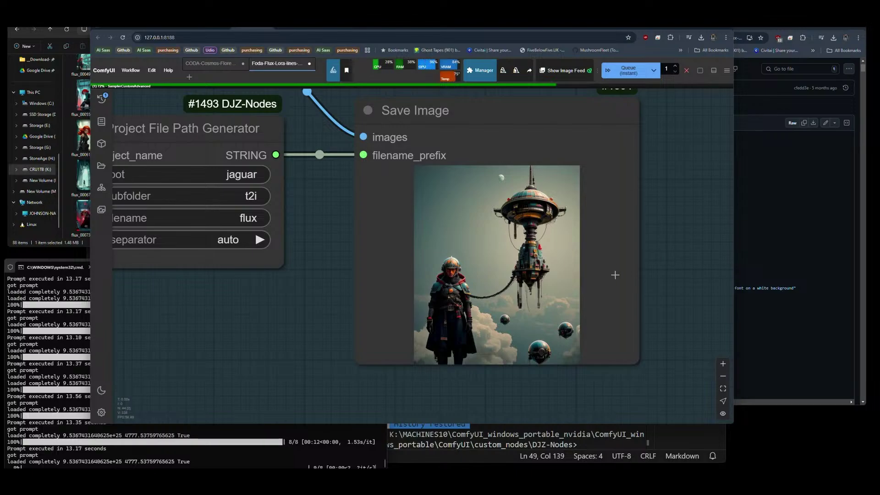
{"action": "scroll", "coordinate": [640, 279], "scroll_direction": "down", "scroll_amount": 10}
Delete the unused Zenkai Prompt V3 node, leaving only V4 in the graph.
{"action": "scroll", "coordinate": [324, 314], "scroll_direction": "down", "scroll_amount": 5}
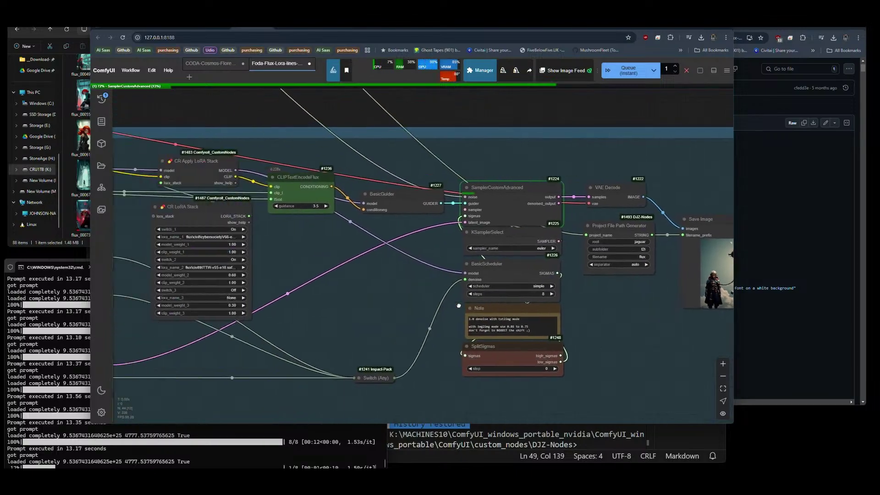
{"action": "scroll", "coordinate": [512, 316], "scroll_direction": "up", "scroll_amount": 8}
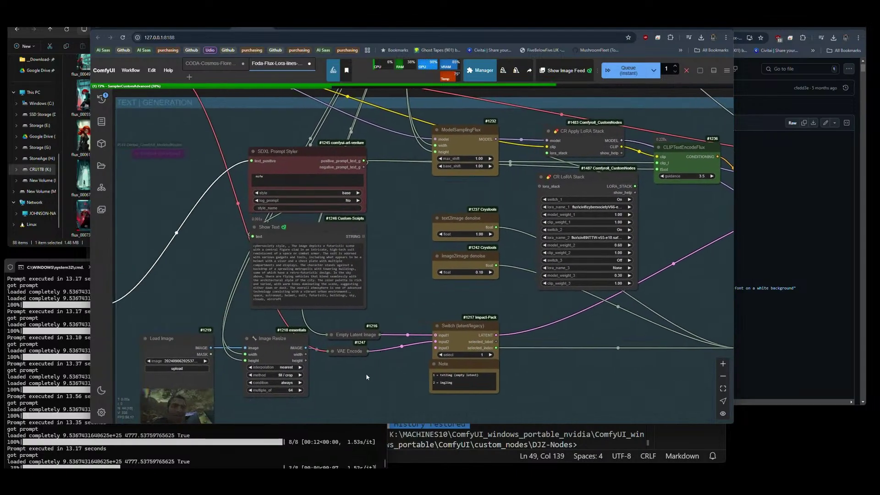
{"action": "left_click_drag", "start_coordinate": [365, 373], "coordinate": [507, 325]}
{"action": "left_click_drag", "start_coordinate": [255, 351], "coordinate": [329, 343]}
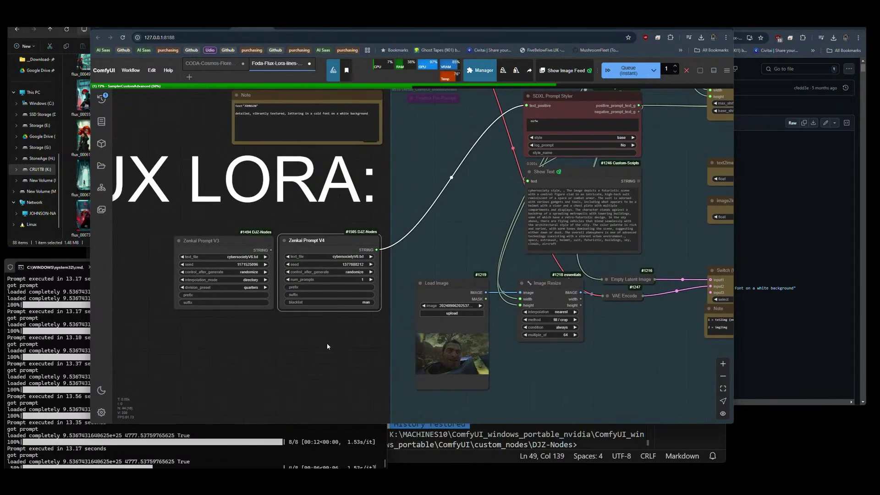
{"action": "left_click", "coordinate": [221, 248]}
{"action": "key", "text": "Delete"}
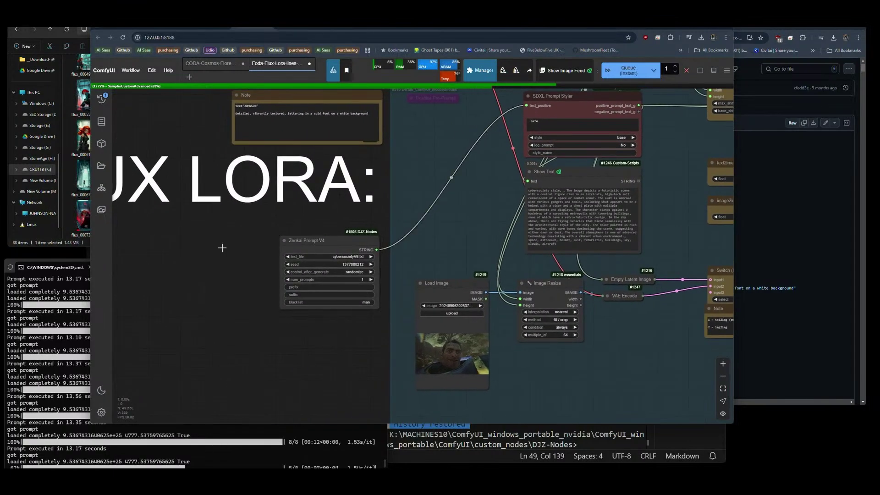
{"action": "scroll", "coordinate": [349, 275], "scroll_direction": "up", "scroll_amount": 10}
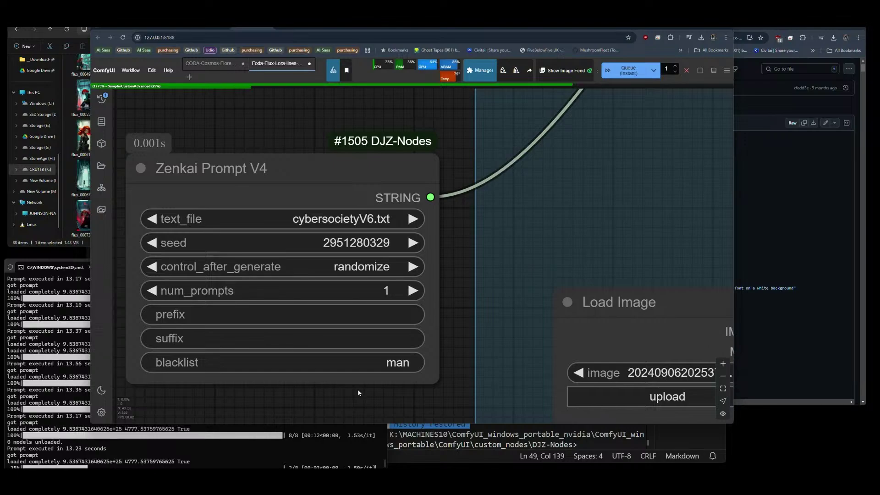
{"action": "scroll", "coordinate": [358, 390], "scroll_direction": "down", "scroll_amount": 10}
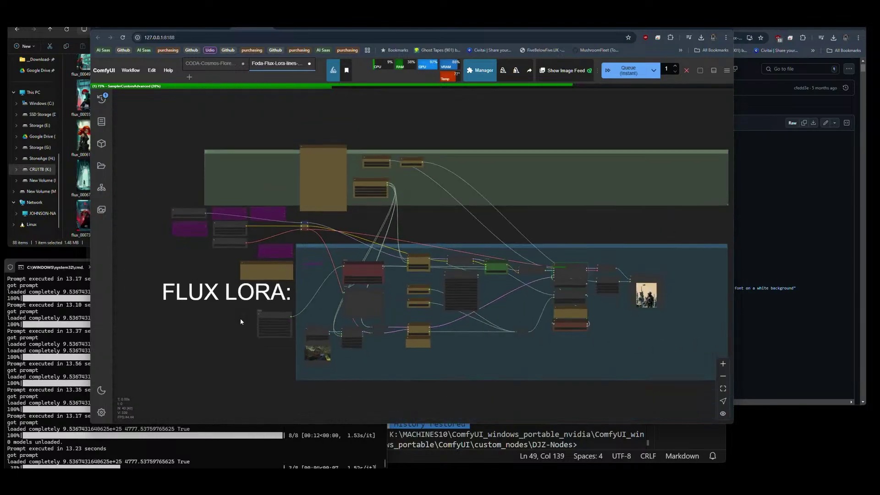
Set Aspect Size V2 to width 16, height 9, and interrupt the running generation.
{"action": "scroll", "coordinate": [665, 297], "scroll_direction": "up", "scroll_amount": 8}
{"action": "scroll", "coordinate": [659, 293], "scroll_direction": "up", "scroll_amount": 5}
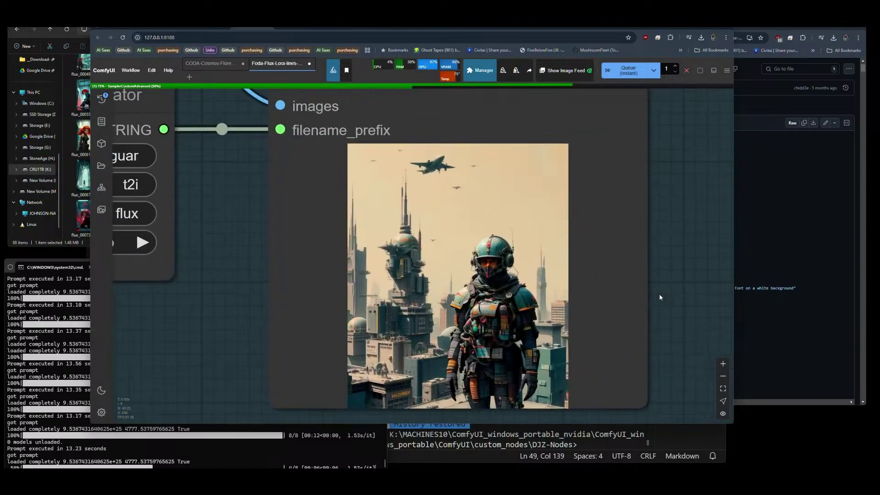
{"action": "scroll", "coordinate": [664, 361], "scroll_direction": "down", "scroll_amount": 4}
{"action": "scroll", "coordinate": [664, 360], "scroll_direction": "down", "scroll_amount": 5}
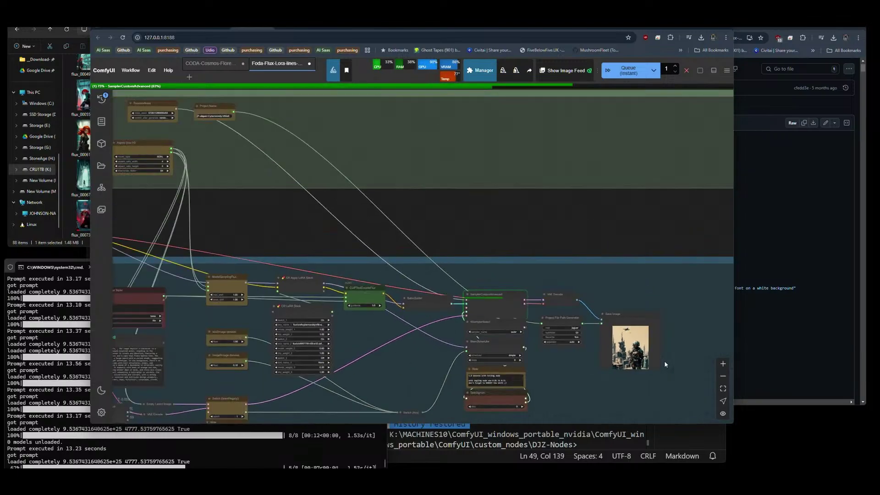
{"action": "left_click_drag", "start_coordinate": [337, 243], "coordinate": [385, 259]}
{"action": "scroll", "coordinate": [290, 203], "scroll_direction": "up", "scroll_amount": 13}
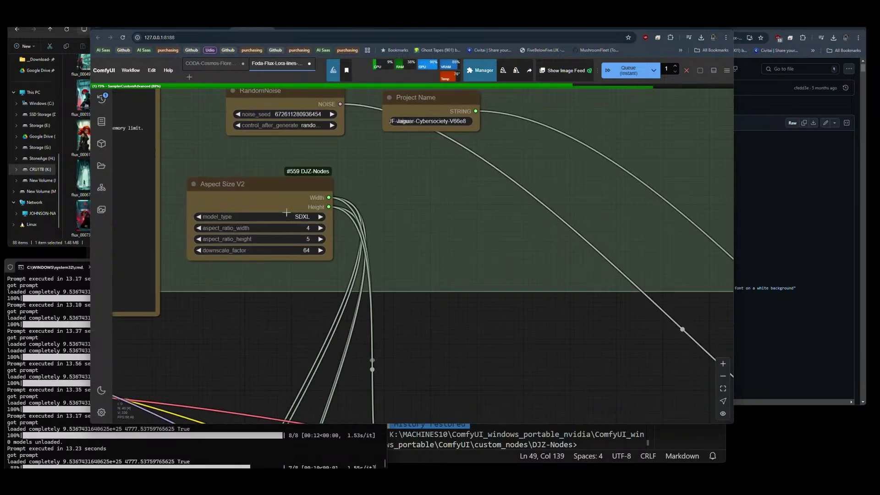
{"action": "left_click", "coordinate": [315, 235]}
{"action": "type", "text": "16"}
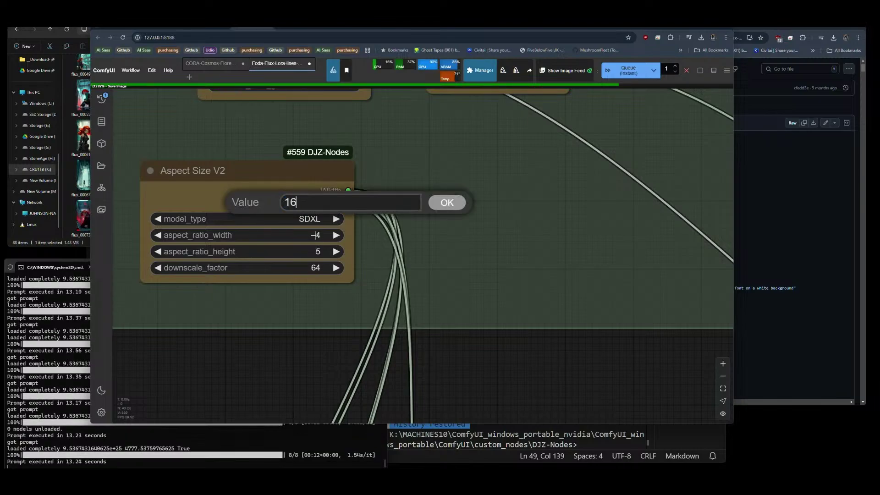
{"action": "key", "text": "Return"}
{"action": "left_click", "coordinate": [317, 251]}
{"action": "type", "text": "9"}
{"action": "key", "text": "Return"}
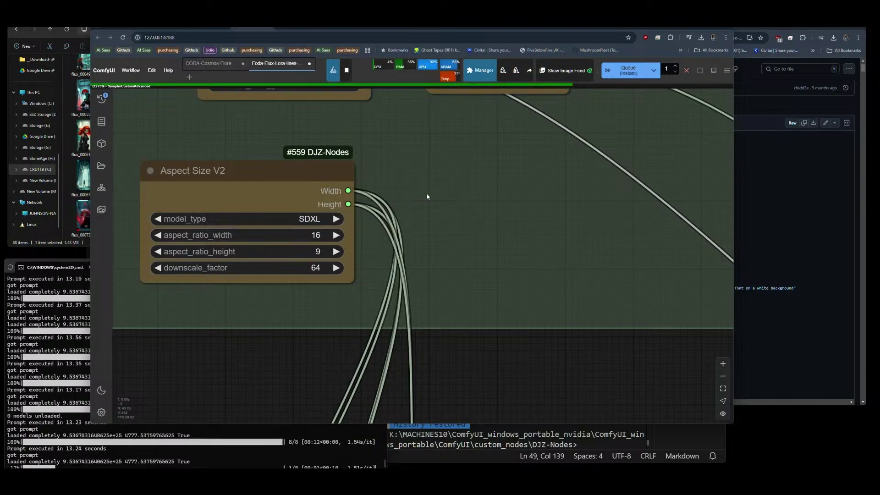
{"action": "left_click", "coordinate": [686, 70]}
{"action": "scroll", "coordinate": [207, 130], "scroll_direction": "down", "scroll_amount": 10}
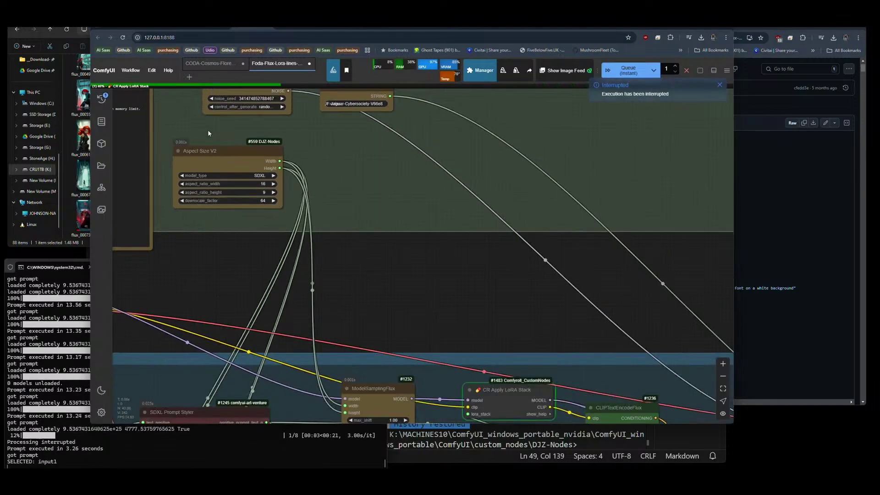
{"action": "scroll", "coordinate": [522, 248], "scroll_direction": "up", "scroll_amount": 10}
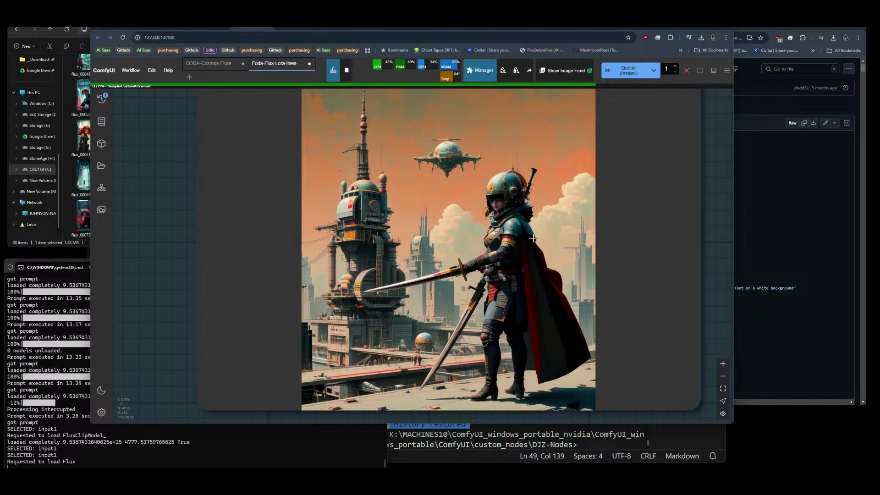
{"action": "scroll", "coordinate": [623, 253], "scroll_direction": "down", "scroll_amount": 8}
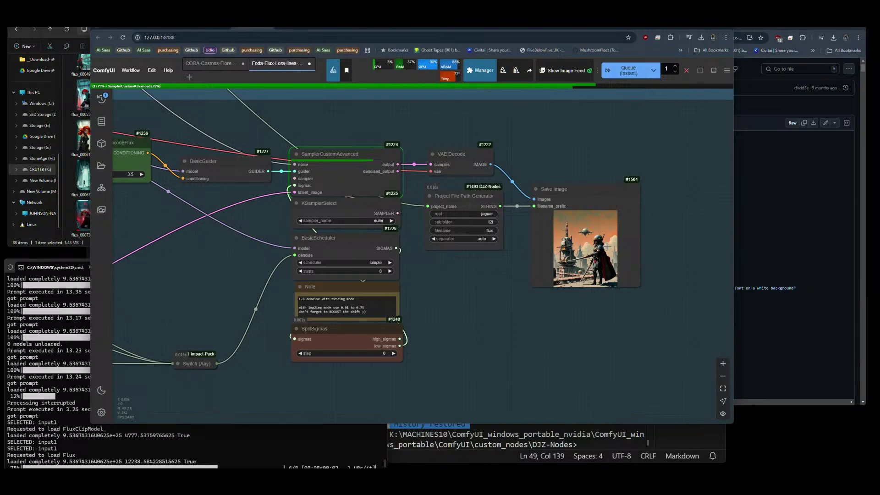
{"action": "scroll", "coordinate": [632, 261], "scroll_direction": "down", "scroll_amount": 10}
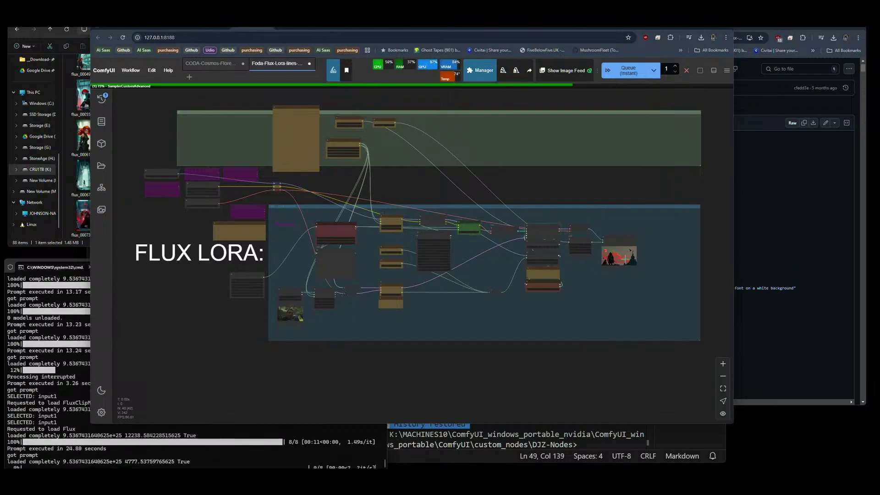
{"action": "scroll", "coordinate": [623, 262], "scroll_direction": "up", "scroll_amount": 10}
{"action": "scroll", "coordinate": [560, 311], "scroll_direction": "up", "scroll_amount": 8}
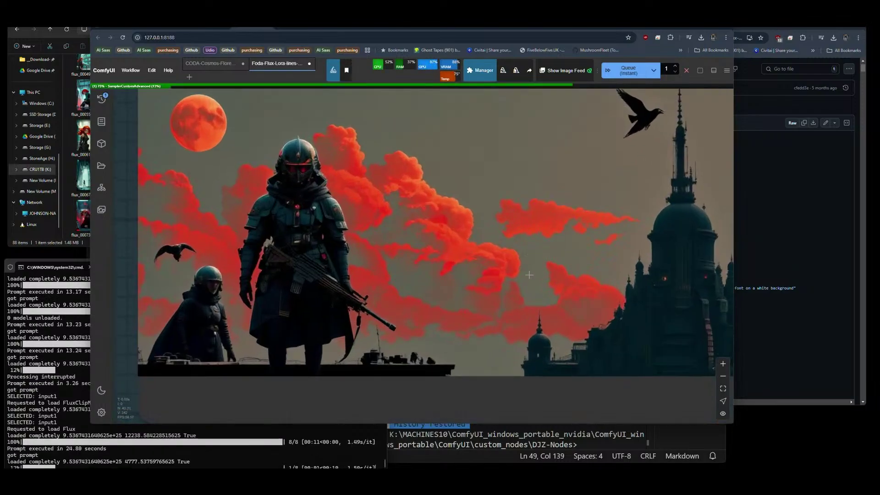
{"action": "scroll", "coordinate": [382, 307], "scroll_direction": "down", "scroll_amount": 2}
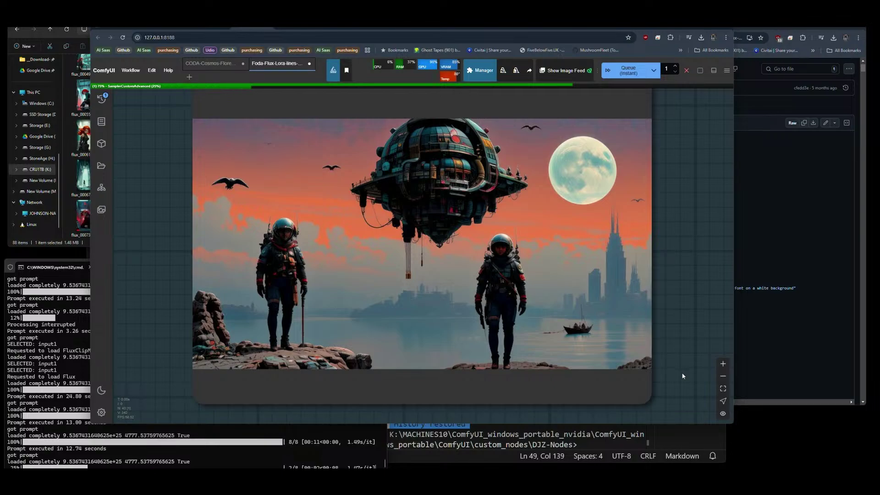
{"action": "scroll", "coordinate": [682, 376], "scroll_direction": "down", "scroll_amount": 5}
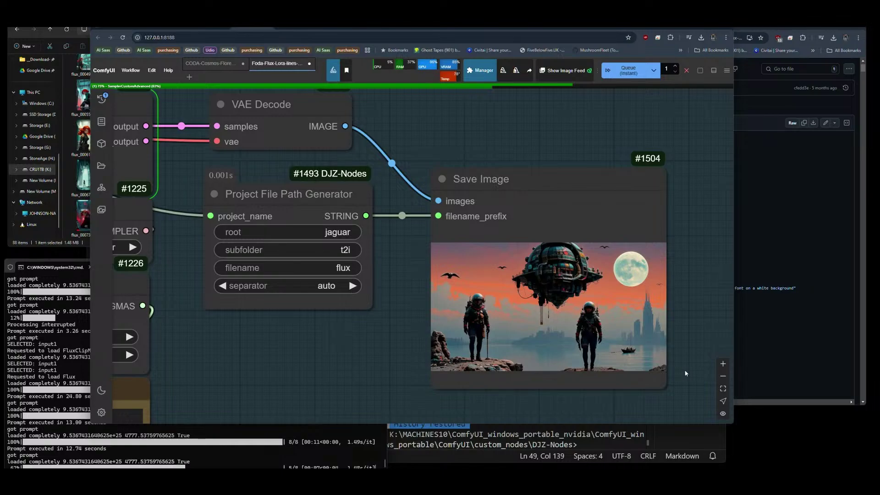
{"action": "scroll", "coordinate": [685, 373], "scroll_direction": "up", "scroll_amount": 5}
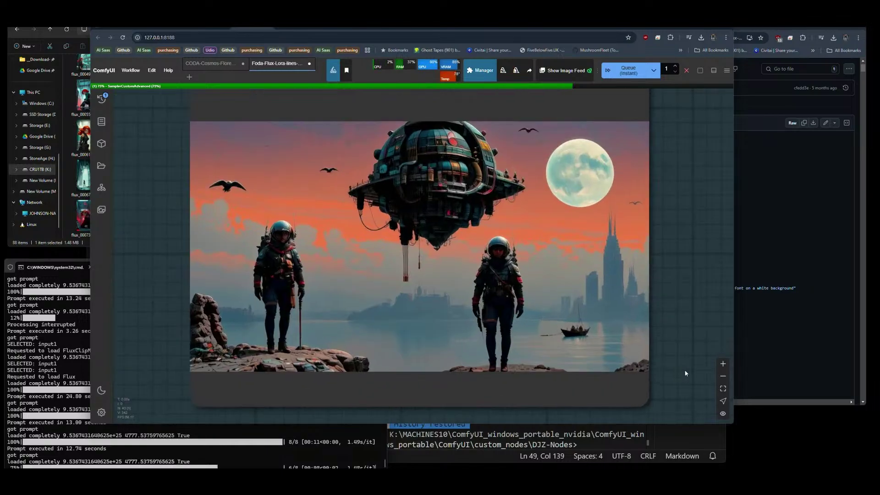
{"action": "scroll", "coordinate": [668, 307], "scroll_direction": "down", "scroll_amount": 3}
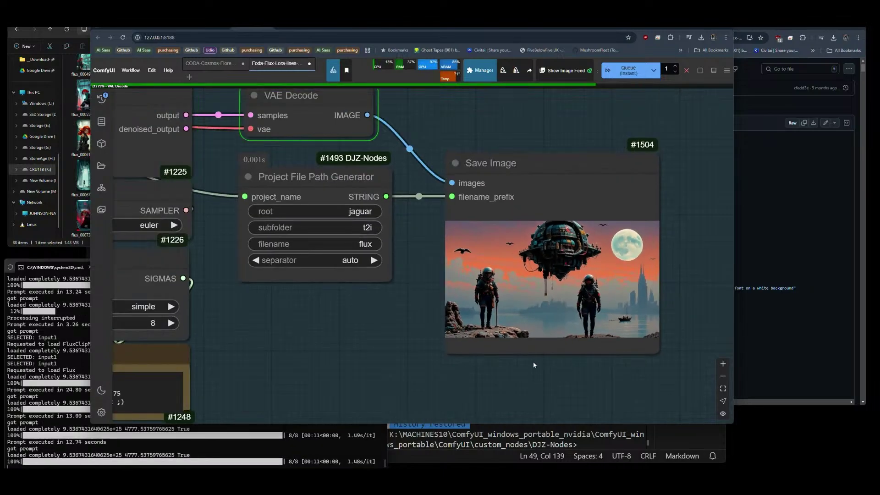
{"action": "scroll", "coordinate": [694, 301], "scroll_direction": "down", "scroll_amount": 5}
{"action": "scroll", "coordinate": [694, 301], "scroll_direction": "up", "scroll_amount": 10}
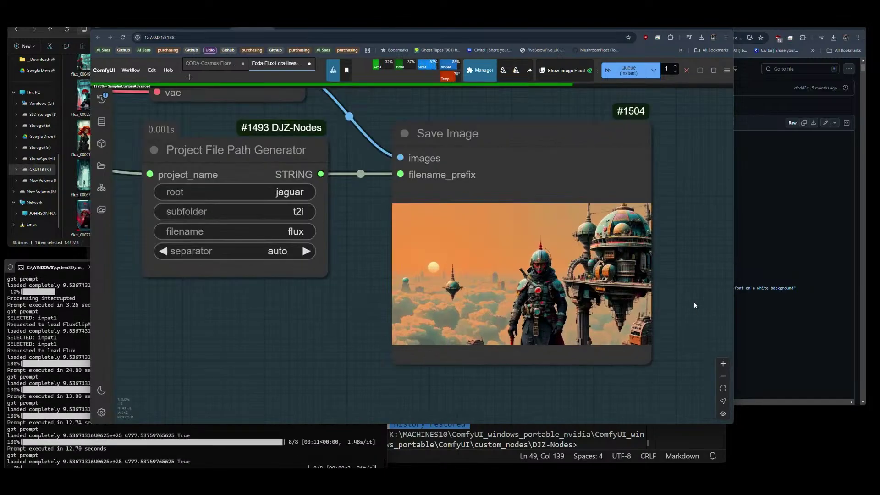
{"action": "scroll", "coordinate": [584, 246], "scroll_direction": "down", "scroll_amount": 10}
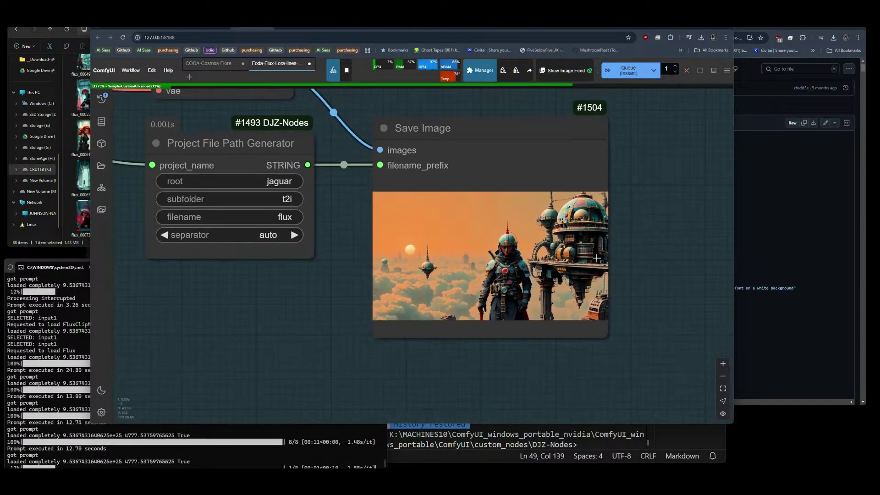
{"action": "left_click_drag", "start_coordinate": [148, 248], "coordinate": [416, 282]}
{"action": "scroll", "coordinate": [397, 312], "scroll_direction": "up", "scroll_amount": 8}
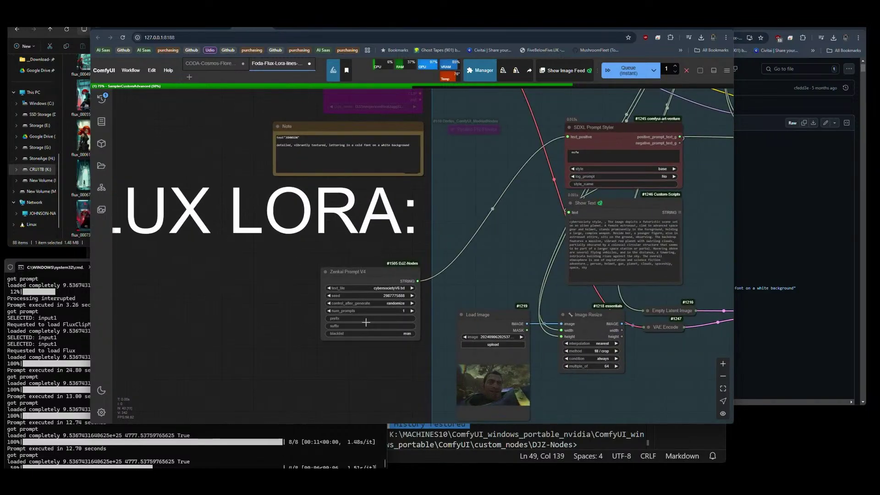
Set Zenkai Prompt V4's text file to DJZ-S3Captions.txt and view the Save Image preview.
{"action": "left_click_drag", "start_coordinate": [529, 249], "coordinate": [390, 276]}
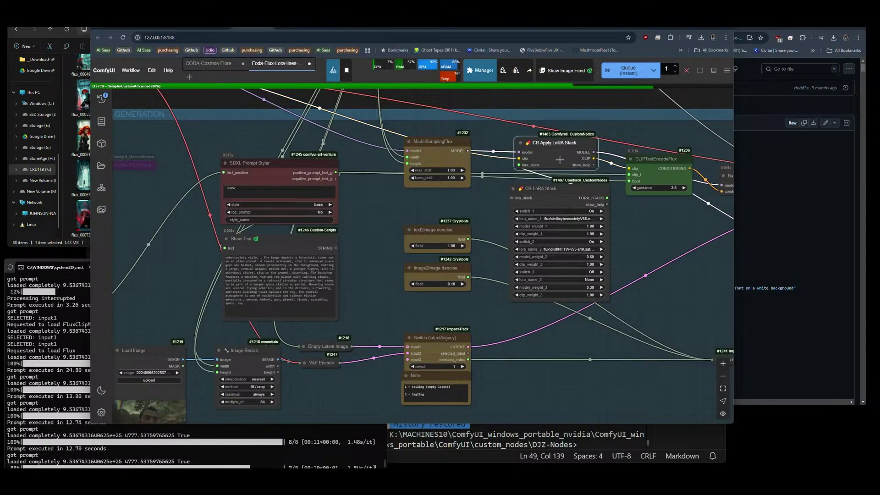
{"action": "scroll", "coordinate": [560, 160], "scroll_direction": "down", "scroll_amount": 5}
{"action": "scroll", "coordinate": [358, 218], "scroll_direction": "up", "scroll_amount": 5}
{"action": "scroll", "coordinate": [358, 218], "scroll_direction": "up", "scroll_amount": 5}
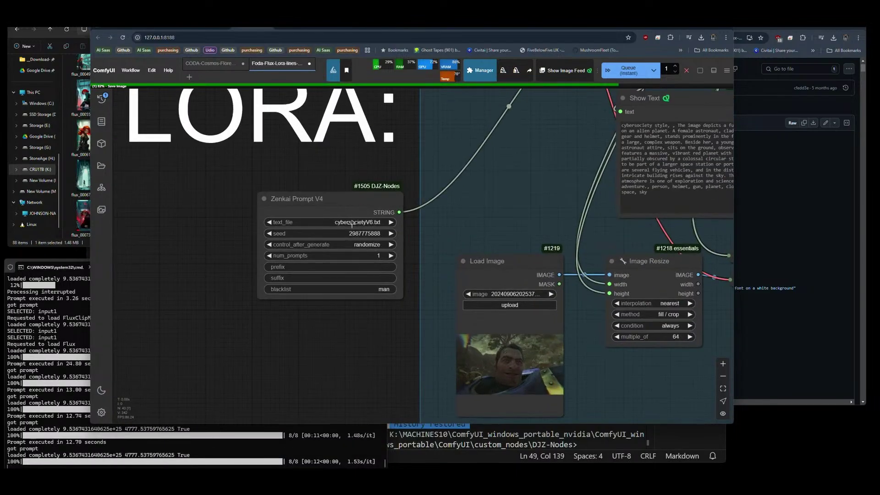
{"action": "left_click", "coordinate": [356, 221]}
{"action": "type", "text": "dj"}
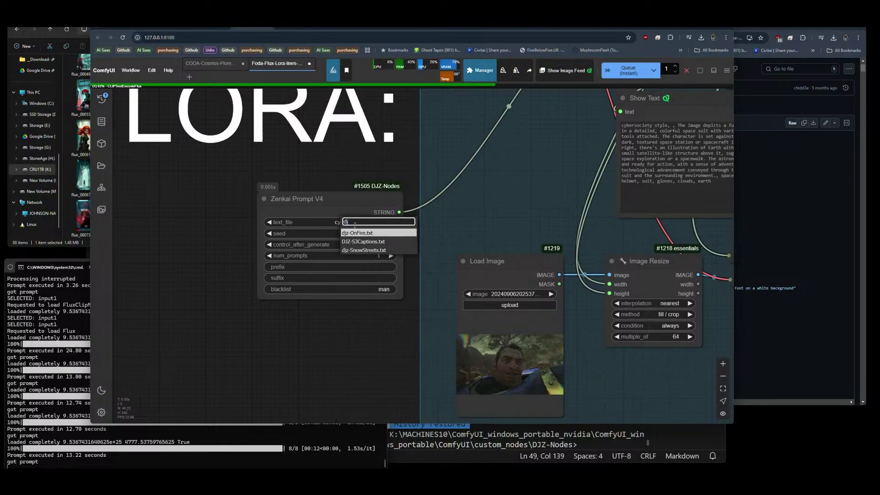
{"action": "left_click", "coordinate": [360, 241]}
{"action": "scroll", "coordinate": [200, 221], "scroll_direction": "down", "scroll_amount": 5}
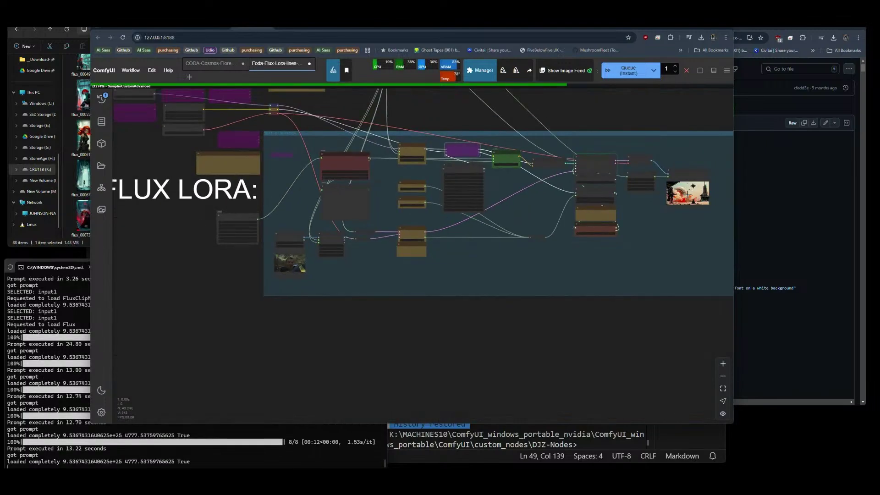
{"action": "scroll", "coordinate": [557, 205], "scroll_direction": "up", "scroll_amount": 8}
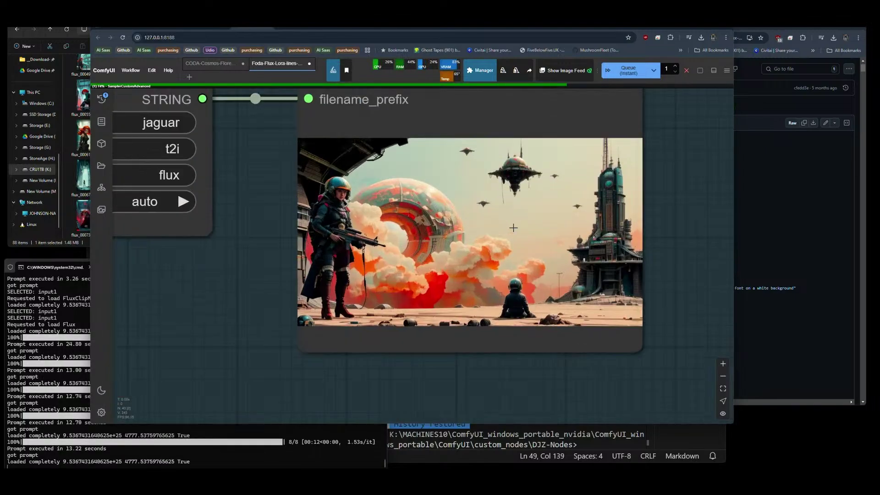
{"action": "scroll", "coordinate": [427, 217], "scroll_direction": "down", "scroll_amount": 1}
{"action": "scroll", "coordinate": [500, 247], "scroll_direction": "down", "scroll_amount": 1}
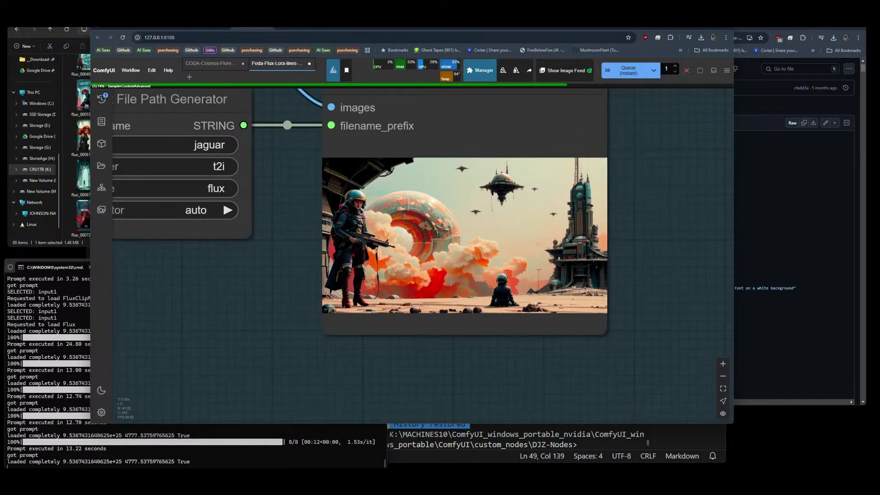
{"action": "scroll", "coordinate": [474, 213], "scroll_direction": "up", "scroll_amount": 2}
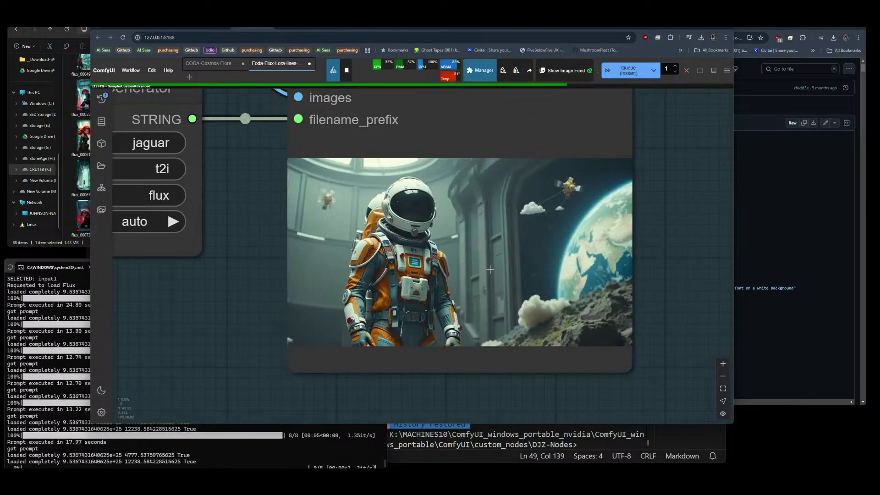
{"action": "scroll", "coordinate": [502, 233], "scroll_direction": "up", "scroll_amount": 3}
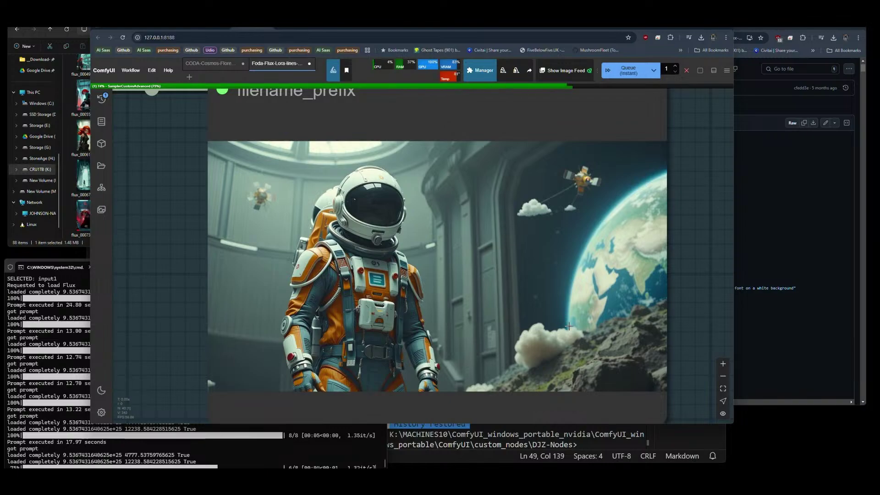
{"action": "scroll", "coordinate": [252, 249], "scroll_direction": "down", "scroll_amount": 1}
{"action": "scroll", "coordinate": [519, 248], "scroll_direction": "up", "scroll_amount": 1}
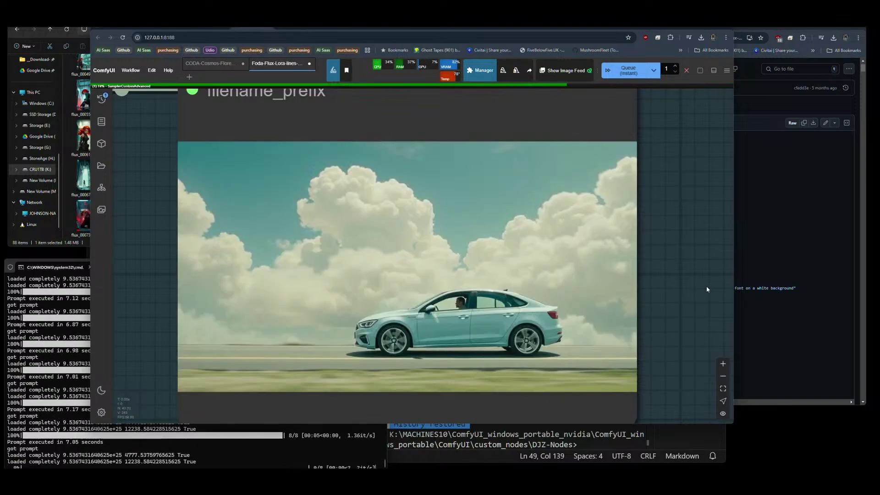
Change Zenkai Prompt V4's text file from the DJZ captions to a Zenkai prompt file.
{"action": "scroll", "coordinate": [707, 284], "scroll_direction": "down", "scroll_amount": 10}
{"action": "left_click_drag", "start_coordinate": [208, 306], "coordinate": [565, 273]}
{"action": "left_click_drag", "start_coordinate": [307, 356], "coordinate": [640, 308]}
{"action": "left_click_drag", "start_coordinate": [429, 368], "coordinate": [743, 300]}
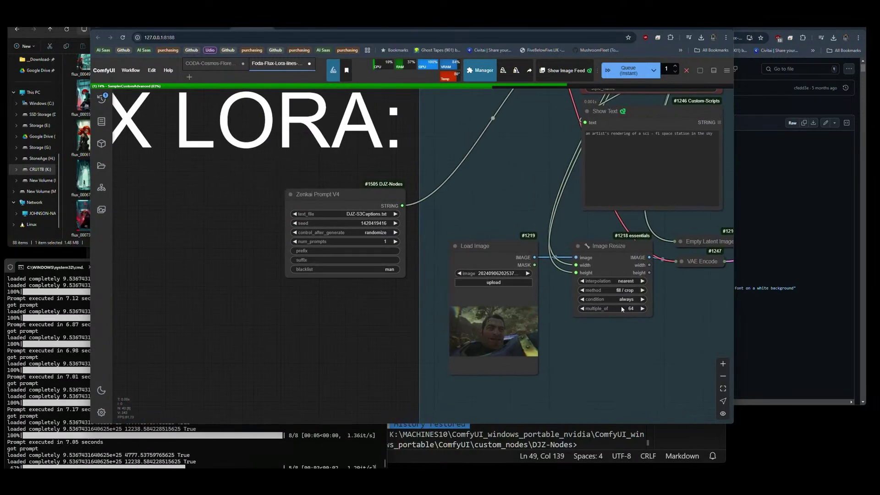
{"action": "left_click", "coordinate": [351, 214]}
{"action": "type", "text": "zenkai"}
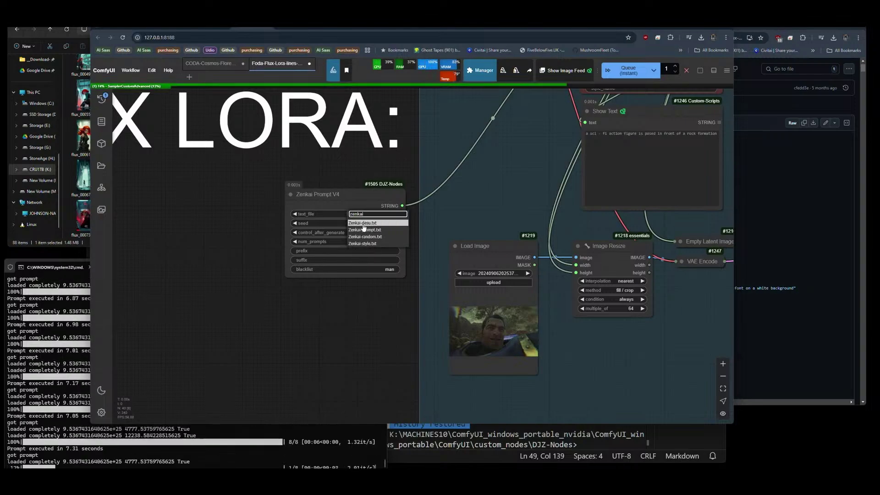
{"action": "left_click", "coordinate": [367, 223]}
{"action": "scroll", "coordinate": [170, 237], "scroll_direction": "down", "scroll_amount": 6}
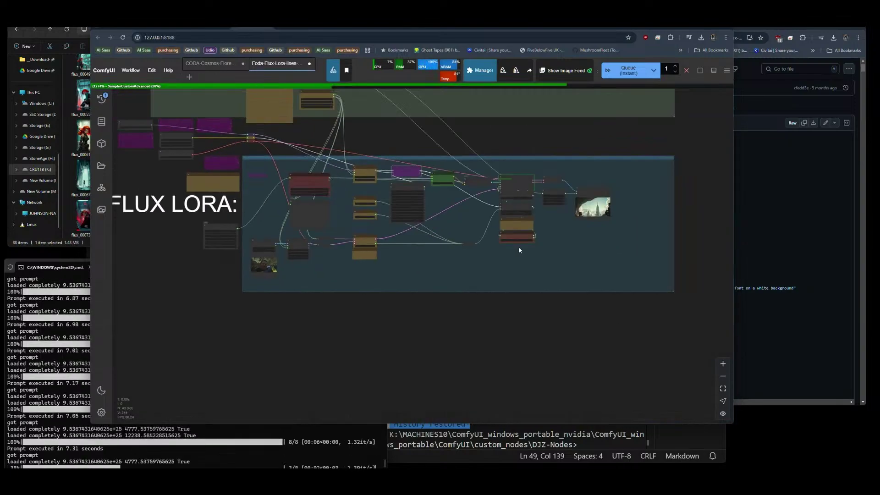
{"action": "scroll", "coordinate": [543, 269], "scroll_direction": "up", "scroll_amount": 10}
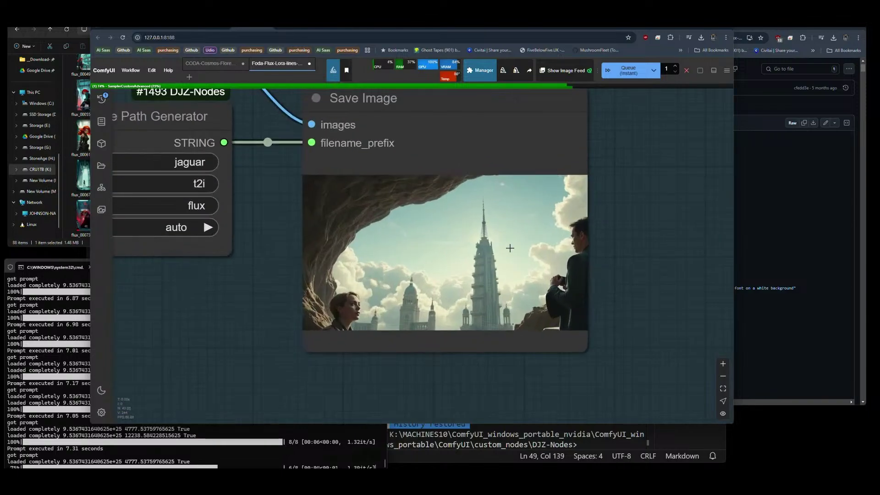
{"action": "scroll", "coordinate": [522, 259], "scroll_direction": "down", "scroll_amount": 1}
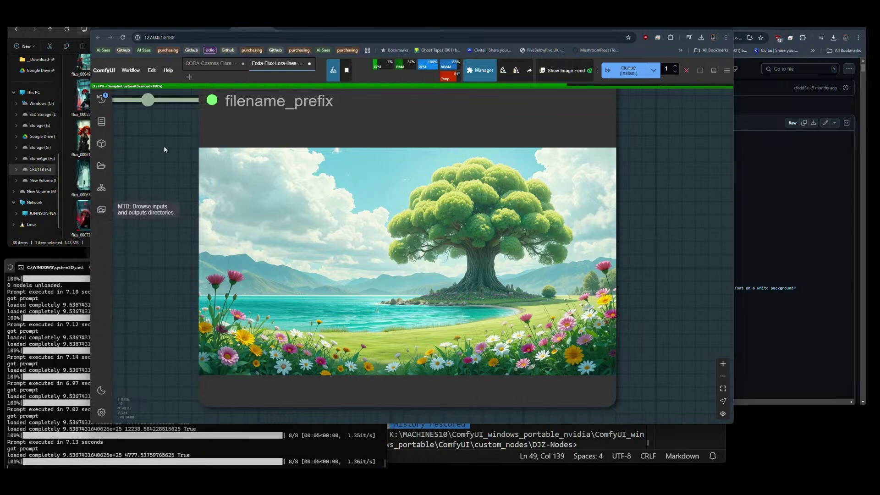
In GitHub, browse the prompt text files in the DJZ-Nodes prompts folder, then return to ComfyUI.
{"action": "left_click", "coordinate": [686, 28]}
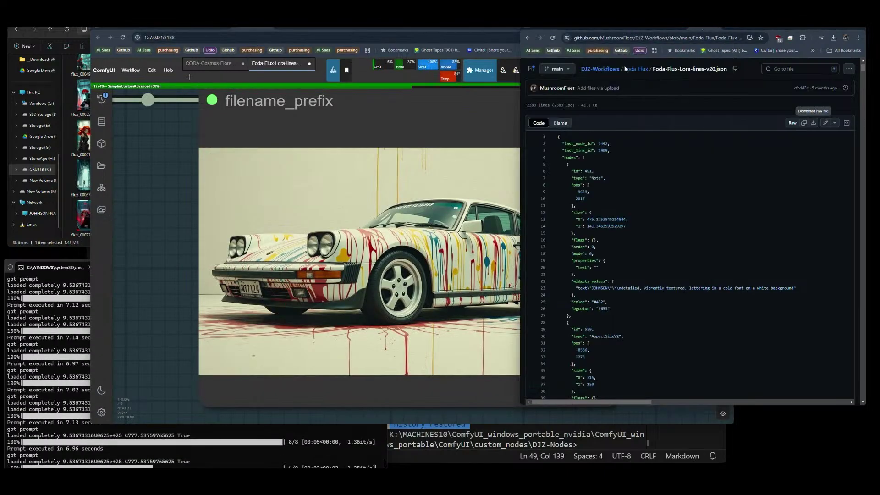
{"action": "key", "text": "alt+Left"}
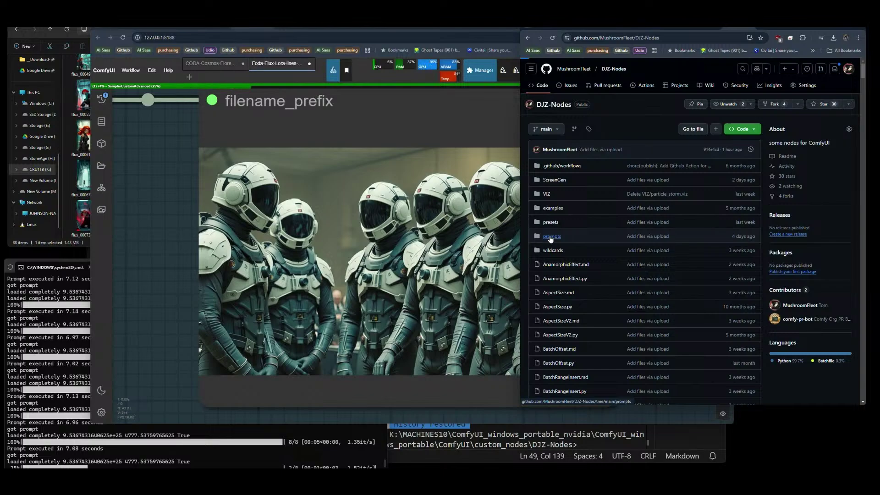
{"action": "left_click", "coordinate": [593, 241]}
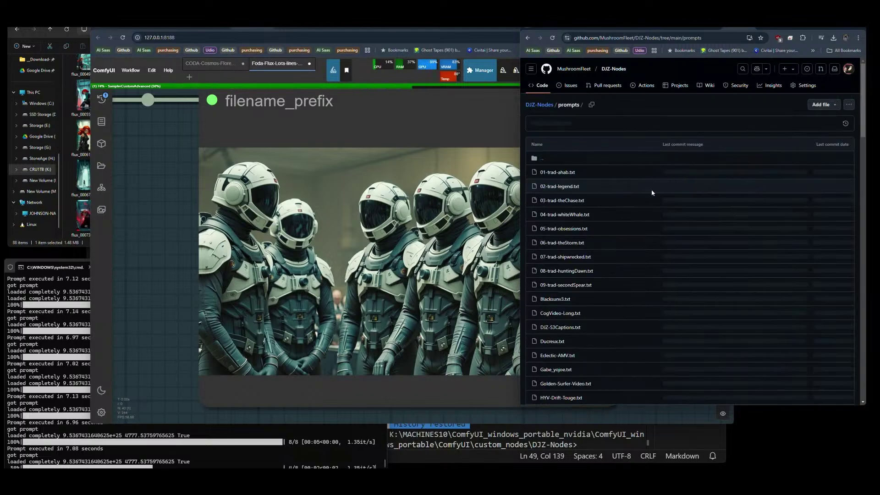
{"action": "scroll", "coordinate": [865, 106], "scroll_direction": "down", "scroll_amount": 2}
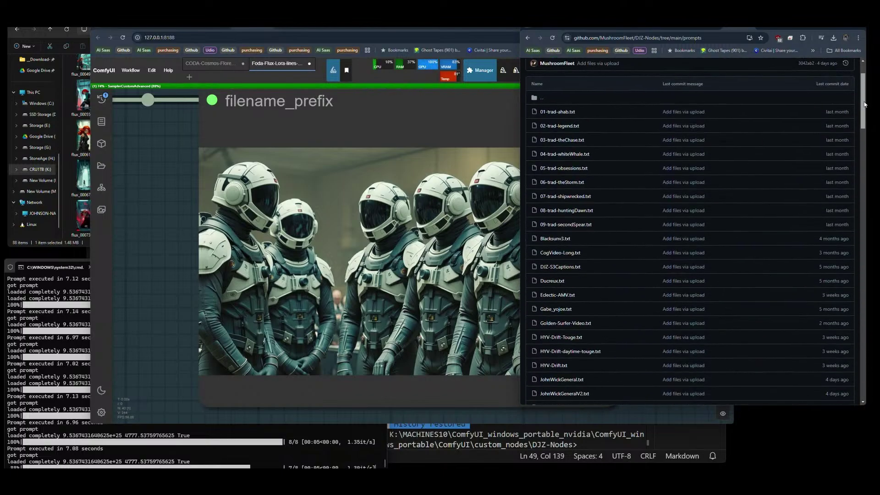
{"action": "scroll", "coordinate": [864, 106], "scroll_direction": "down", "scroll_amount": 2}
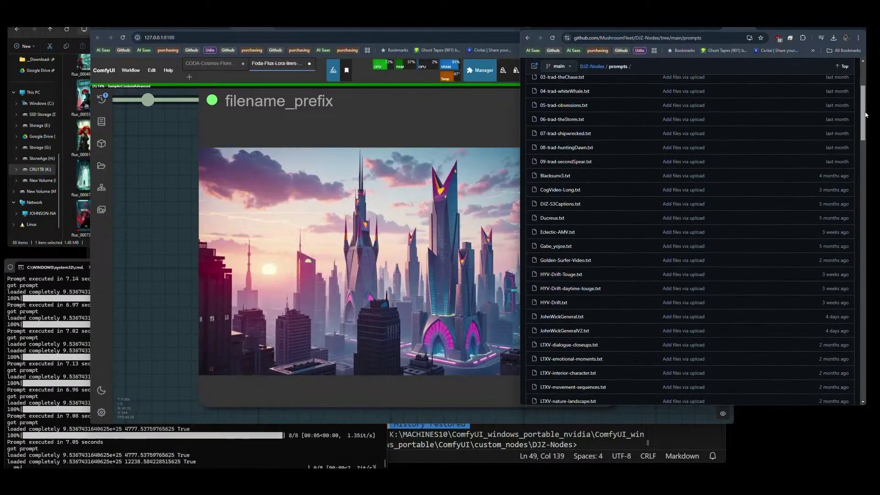
{"action": "mouse_move", "coordinate": [866, 116]}
{"action": "left_mouse_down"}
{"action": "mouse_move", "coordinate": [871, 220]}
{"action": "mouse_move", "coordinate": [867, 80]}
{"action": "left_mouse_up"}
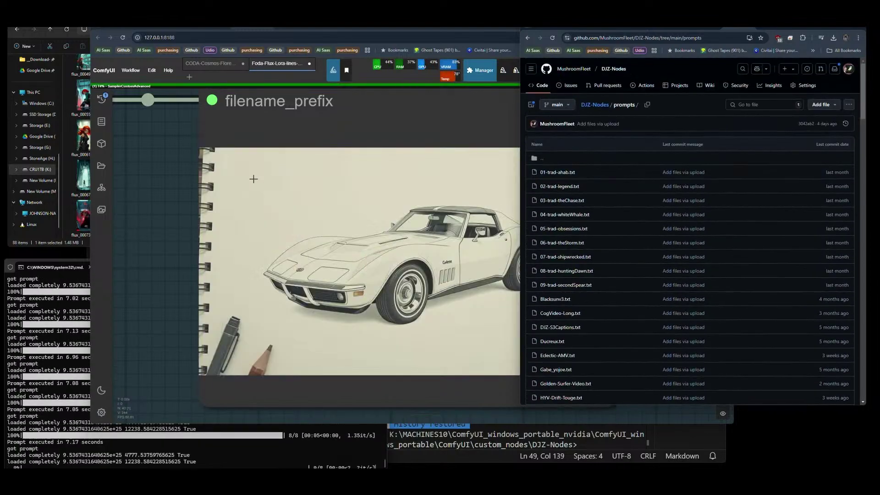
{"action": "left_click", "coordinate": [165, 214]}
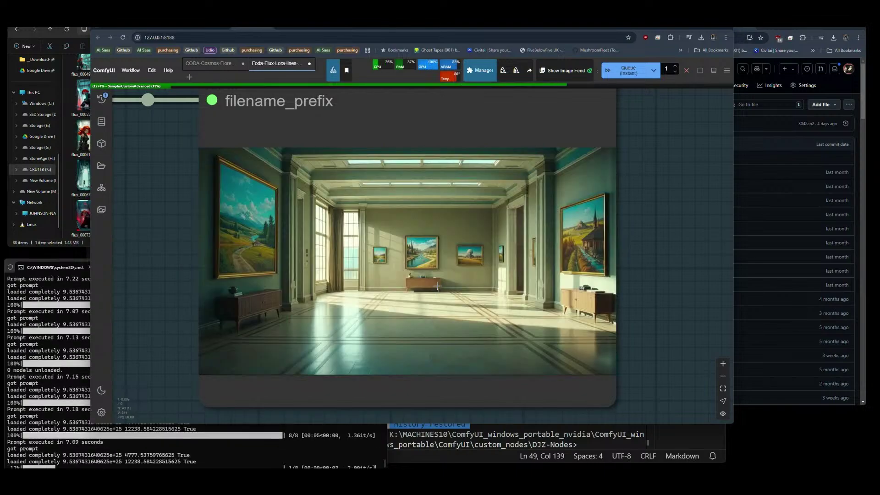
Nudge the blue workflow group up and left, then zoom in on Zenkai Prompt V4.
{"action": "scroll", "coordinate": [568, 327], "scroll_direction": "down", "scroll_amount": 10}
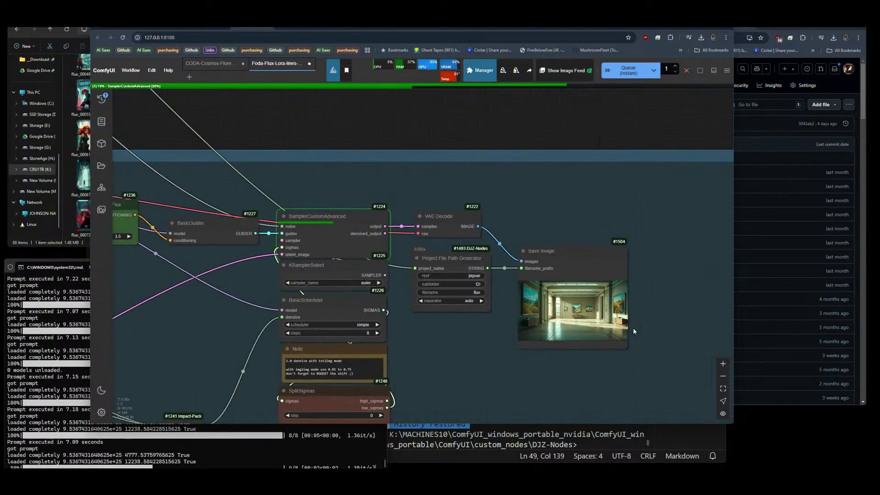
{"action": "left_click_drag", "start_coordinate": [232, 225], "coordinate": [710, 214]}
{"action": "scroll", "coordinate": [343, 255], "scroll_direction": "down", "scroll_amount": 3}
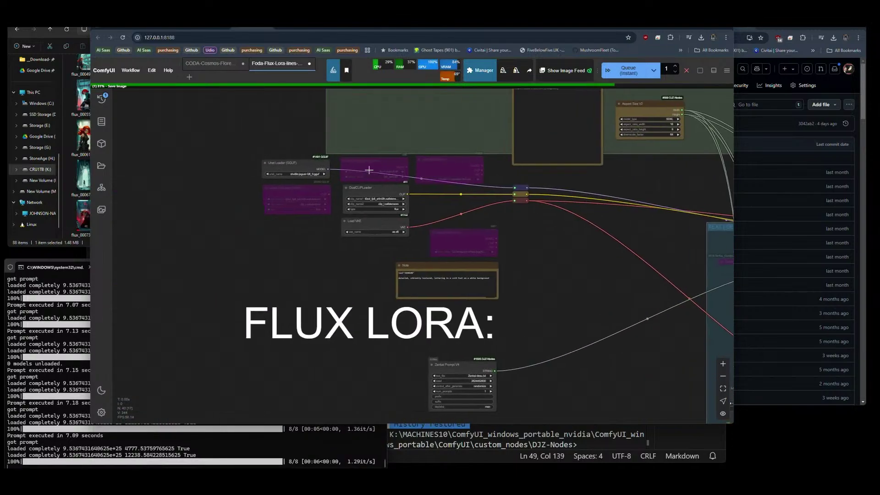
{"action": "scroll", "coordinate": [351, 200], "scroll_direction": "up", "scroll_amount": 10}
{"action": "scroll", "coordinate": [387, 225], "scroll_direction": "up", "scroll_amount": 1}
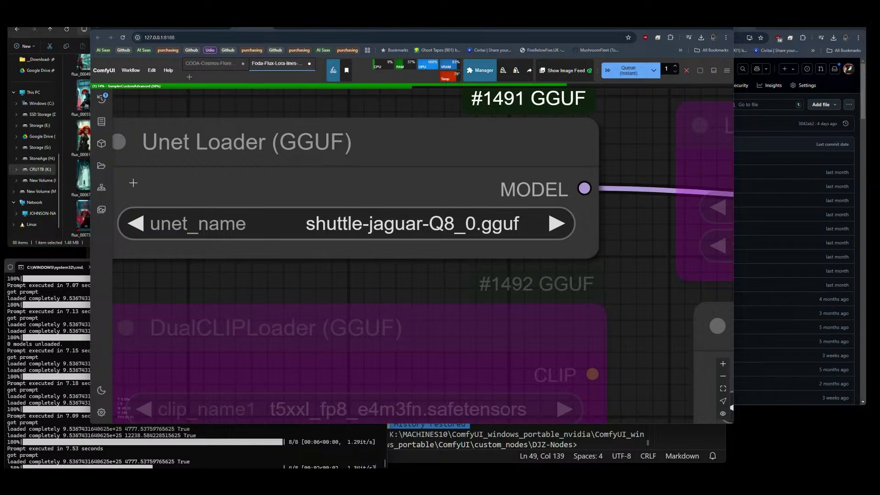
{"action": "scroll", "coordinate": [133, 183], "scroll_direction": "down", "scroll_amount": 10}
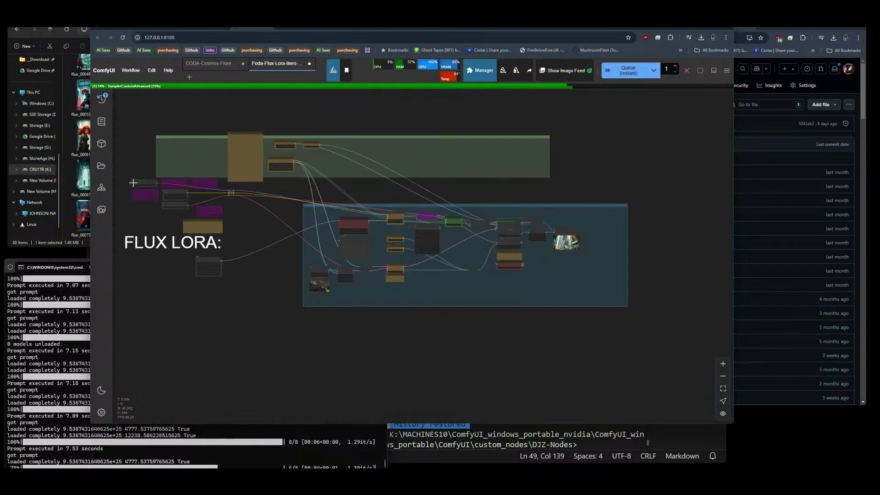
{"action": "left_click_drag", "start_coordinate": [436, 320], "coordinate": [472, 325]}
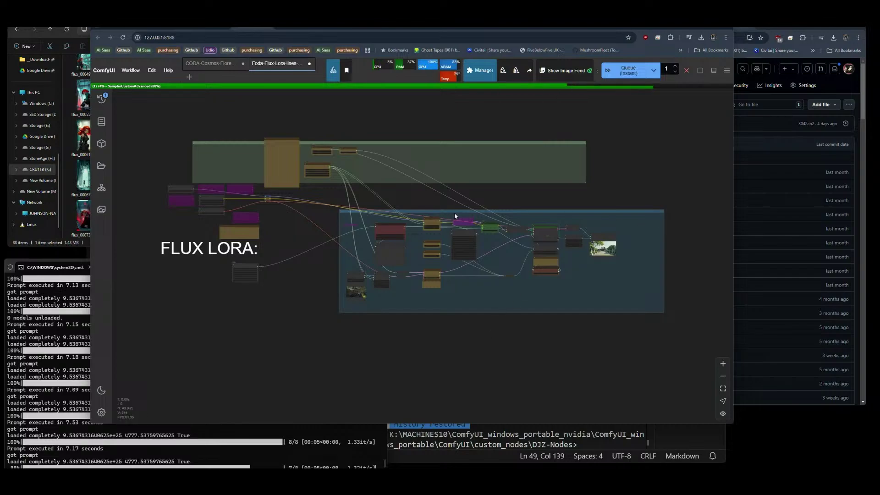
{"action": "left_click_drag", "start_coordinate": [455, 212], "coordinate": [421, 192]}
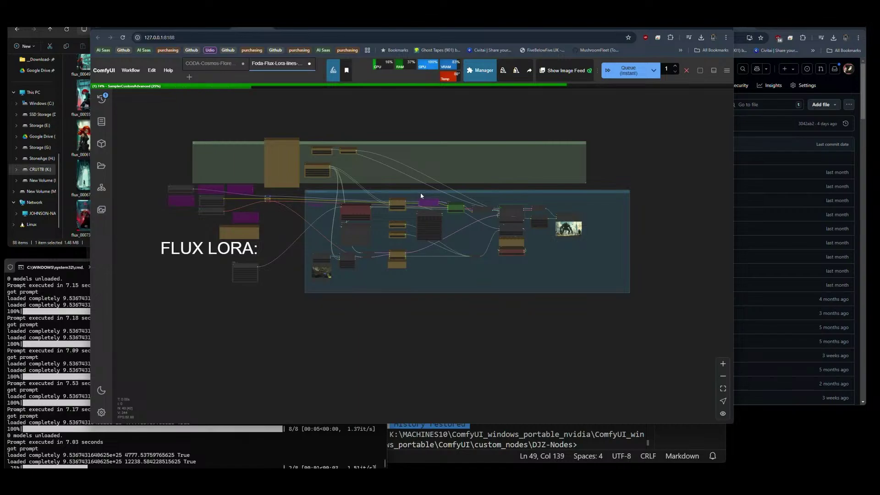
{"action": "scroll", "coordinate": [235, 282], "scroll_direction": "up", "scroll_amount": 10}
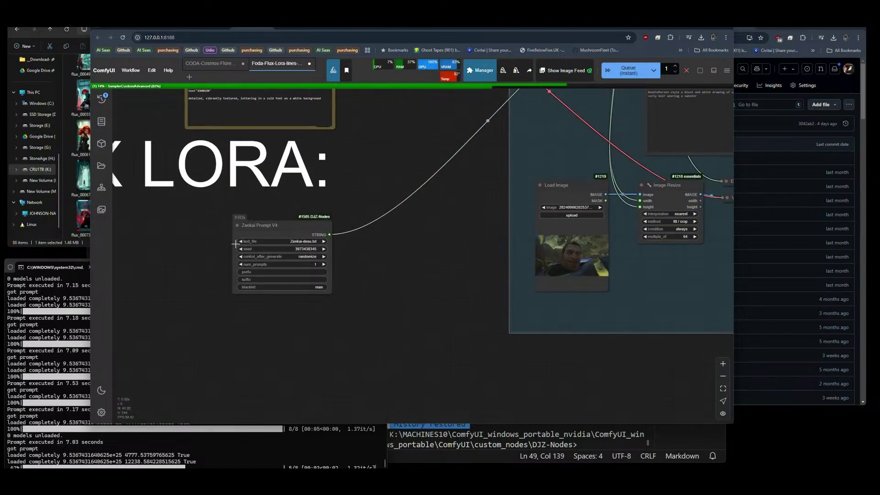
Set Zenkai Prompt V4's text file to Thorra-Actions-shooting.txt.
{"action": "left_click", "coordinate": [292, 241]}
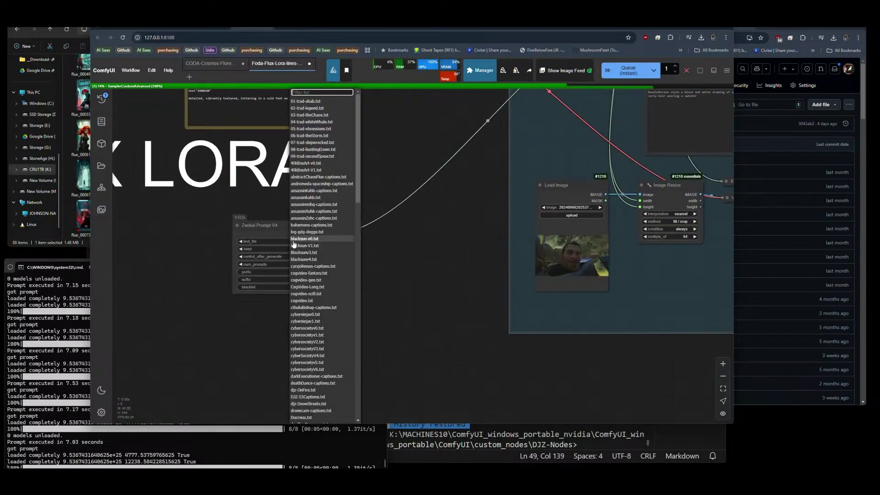
{"action": "type", "text": "thorra"}
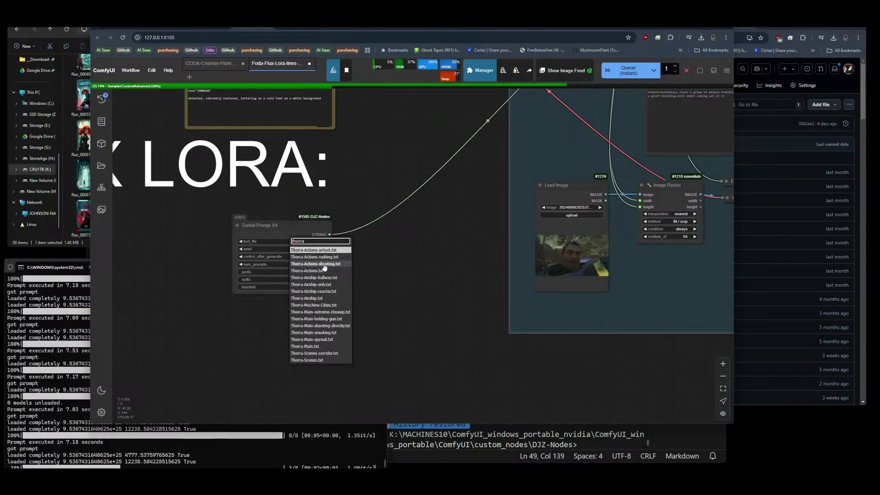
{"action": "left_click", "coordinate": [324, 265]}
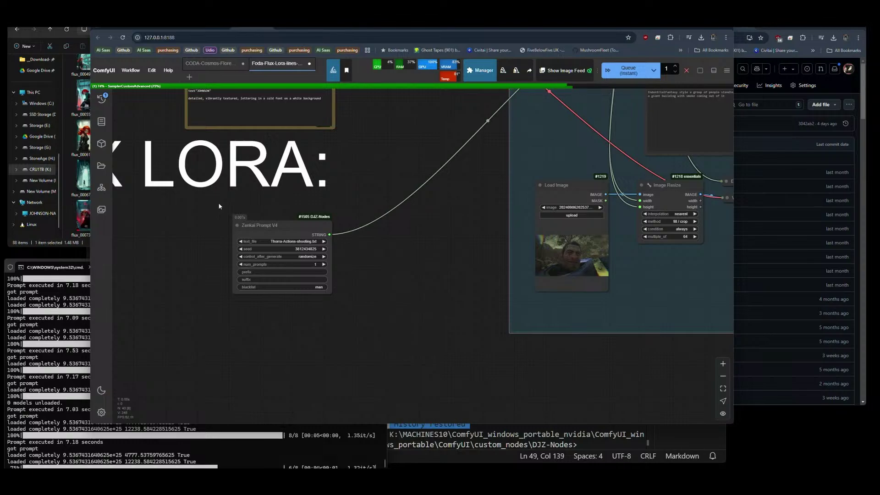
{"action": "scroll", "coordinate": [183, 230], "scroll_direction": "down", "scroll_amount": 8}
{"action": "scroll", "coordinate": [182, 226], "scroll_direction": "down", "scroll_amount": 2}
{"action": "left_click_drag", "start_coordinate": [512, 259], "coordinate": [429, 330]}
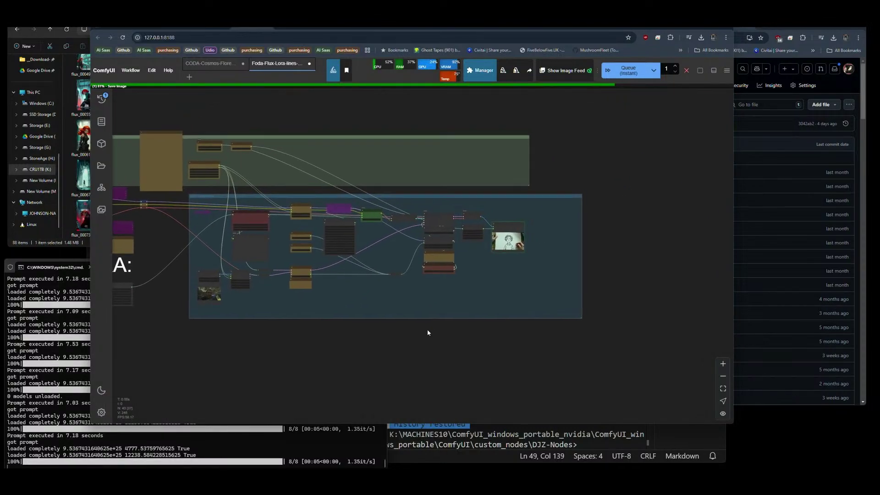
{"action": "scroll", "coordinate": [499, 234], "scroll_direction": "up", "scroll_amount": 5}
Zoom in on the Save Image preview to view the café scene of two people at a table.
{"action": "scroll", "coordinate": [500, 234], "scroll_direction": "up", "scroll_amount": 15}
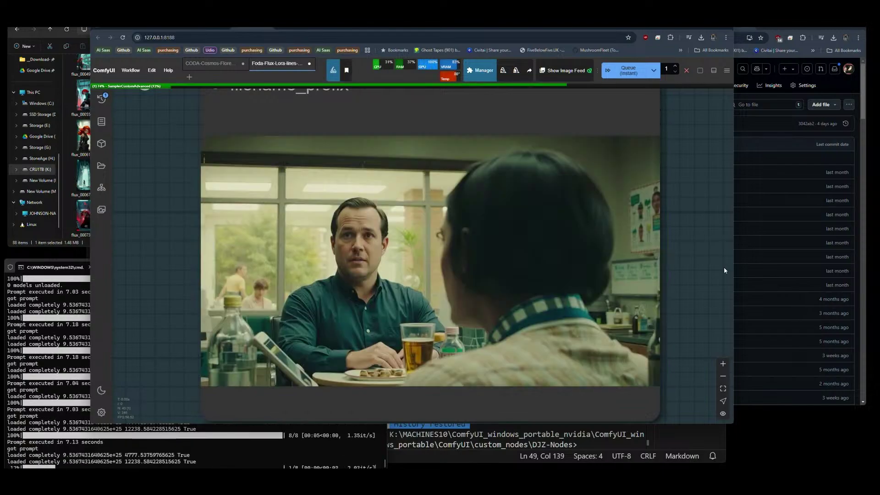
{"action": "scroll", "coordinate": [723, 268], "scroll_direction": "down", "scroll_amount": 8}
{"action": "scroll", "coordinate": [724, 270], "scroll_direction": "down", "scroll_amount": 3}
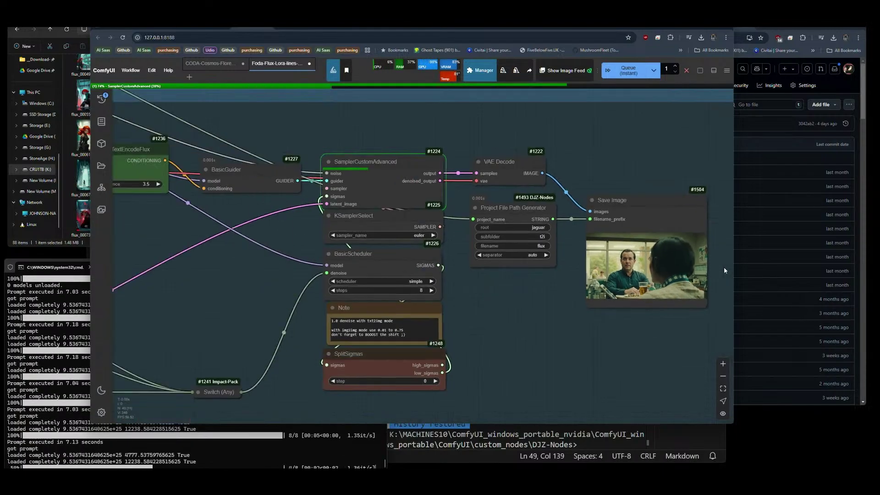
{"action": "left_click_drag", "start_coordinate": [252, 275], "coordinate": [574, 285]}
{"action": "left_click_drag", "start_coordinate": [278, 337], "coordinate": [383, 264]}
{"action": "left_click_drag", "start_coordinate": [298, 238], "coordinate": [578, 286]}
{"action": "scroll", "coordinate": [422, 213], "scroll_direction": "up", "scroll_amount": 5}
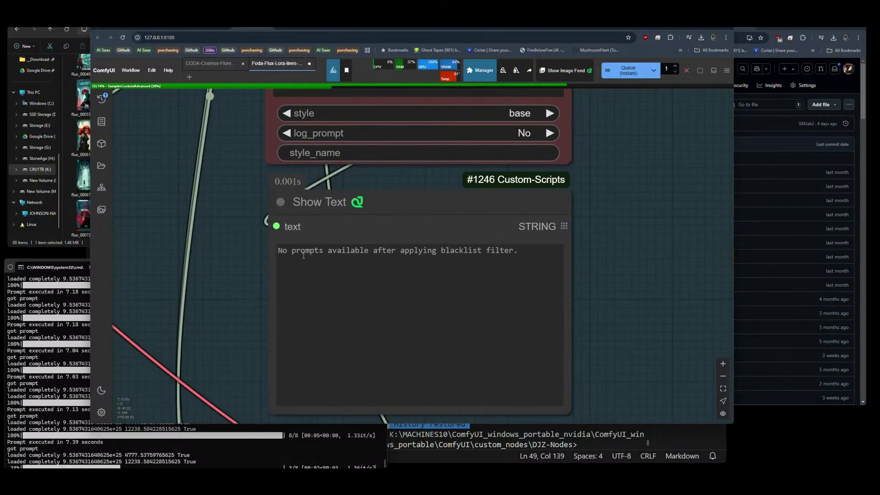
{"action": "scroll", "coordinate": [478, 251], "scroll_direction": "down", "scroll_amount": 8}
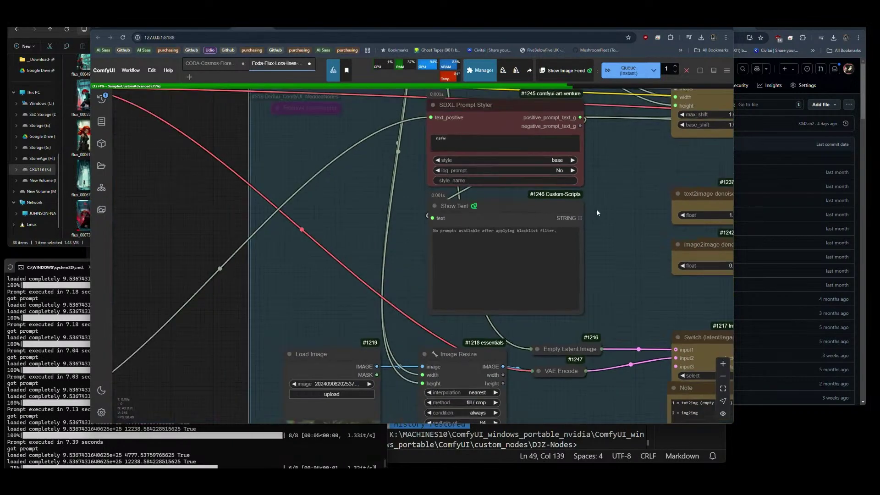
{"action": "scroll", "coordinate": [228, 364], "scroll_direction": "up", "scroll_amount": 6}
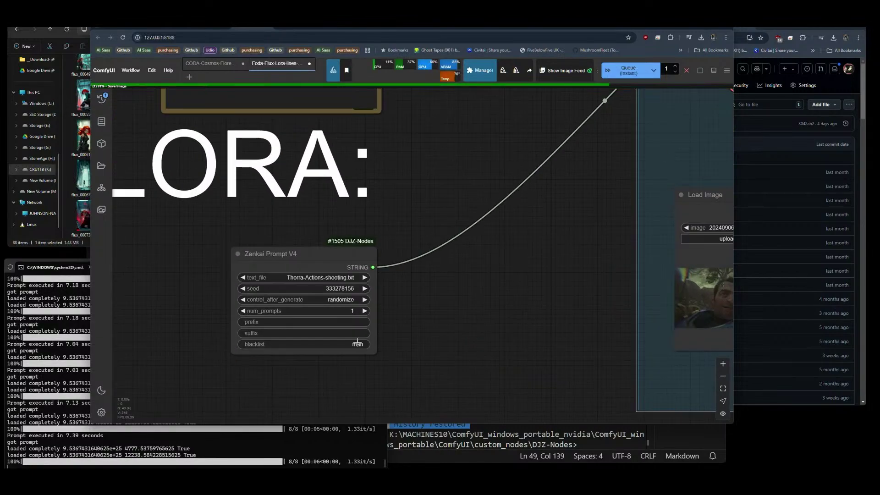
{"action": "left_click", "coordinate": [321, 345]}
{"action": "left_click", "coordinate": [384, 353]}
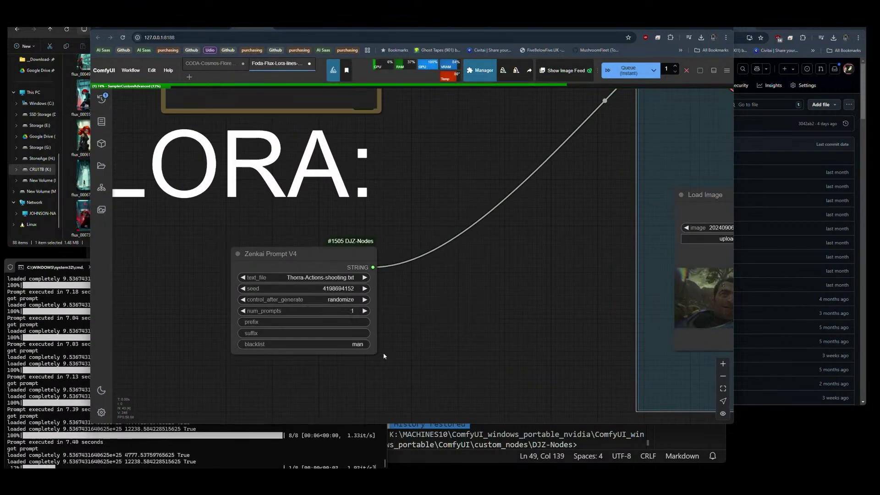
{"action": "scroll", "coordinate": [140, 317], "scroll_direction": "down", "scroll_amount": 6}
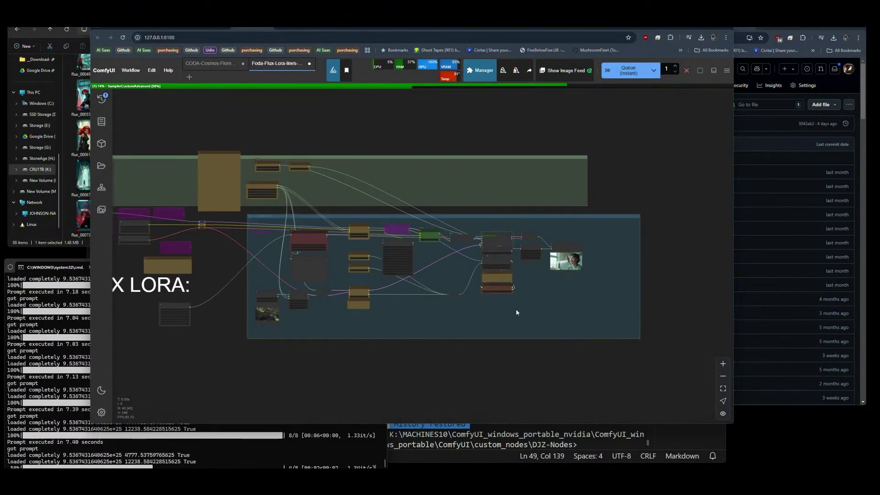
{"action": "scroll", "coordinate": [570, 259], "scroll_direction": "up", "scroll_amount": 8}
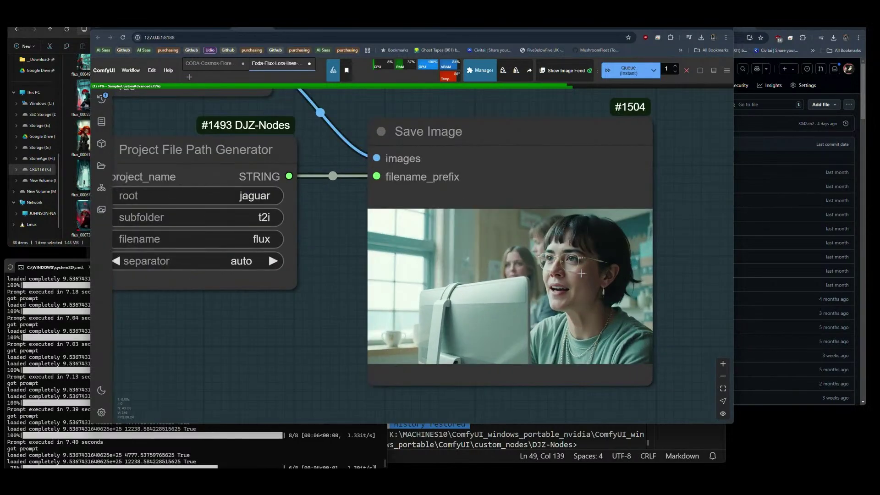
{"action": "scroll", "coordinate": [663, 302], "scroll_direction": "down", "scroll_amount": 4}
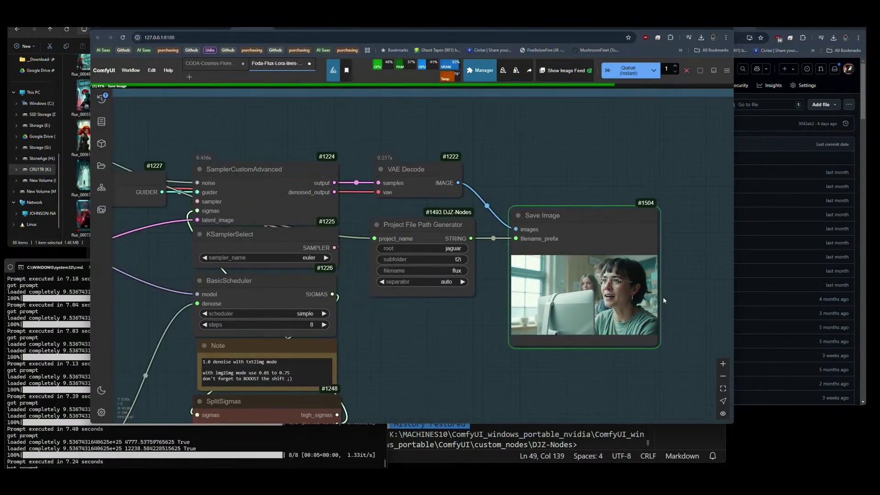
{"action": "scroll", "coordinate": [670, 282], "scroll_direction": "down", "scroll_amount": 5}
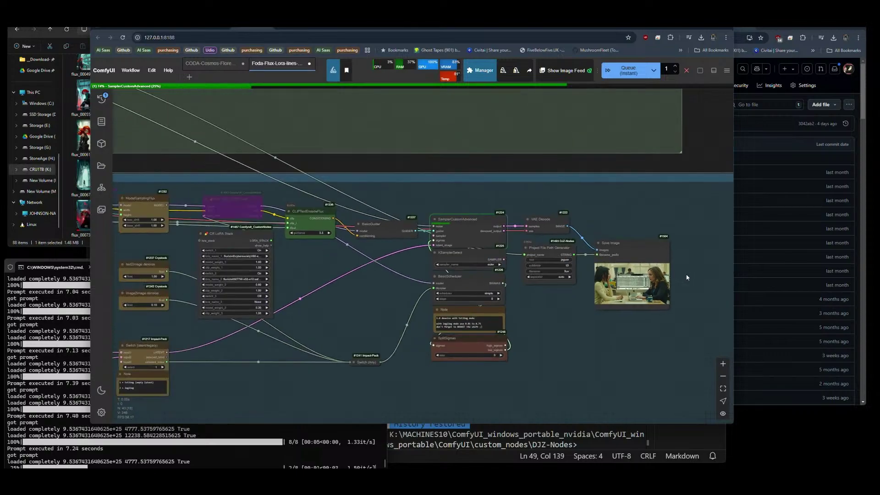
{"action": "scroll", "coordinate": [202, 292], "scroll_direction": "up", "scroll_amount": 2}
{"action": "scroll", "coordinate": [202, 296], "scroll_direction": "up", "scroll_amount": 12}
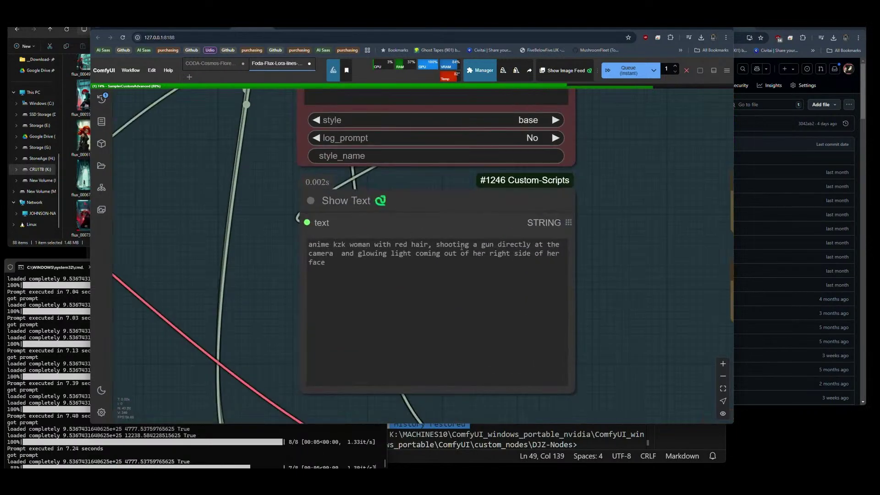
{"action": "scroll", "coordinate": [156, 240], "scroll_direction": "down", "scroll_amount": 10}
{"action": "scroll", "coordinate": [156, 240], "scroll_direction": "down", "scroll_amount": 3}
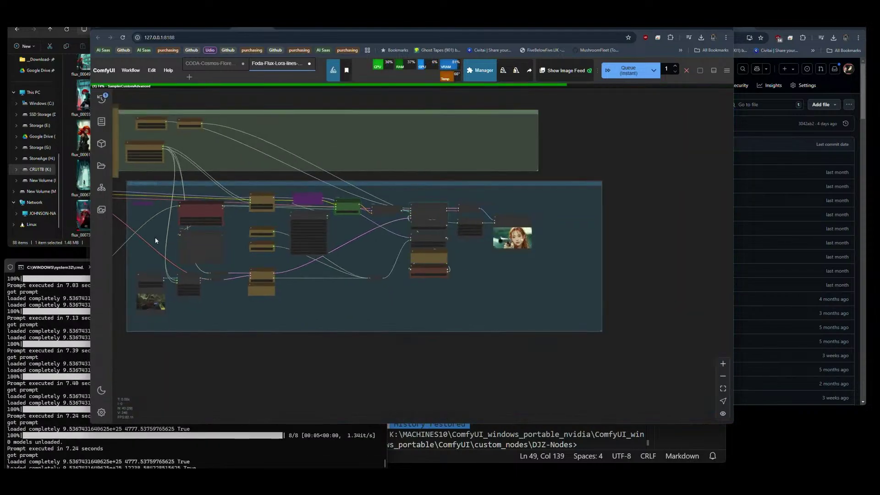
{"action": "scroll", "coordinate": [484, 227], "scroll_direction": "up", "scroll_amount": 8}
{"action": "scroll", "coordinate": [484, 227], "scroll_direction": "up", "scroll_amount": 5}
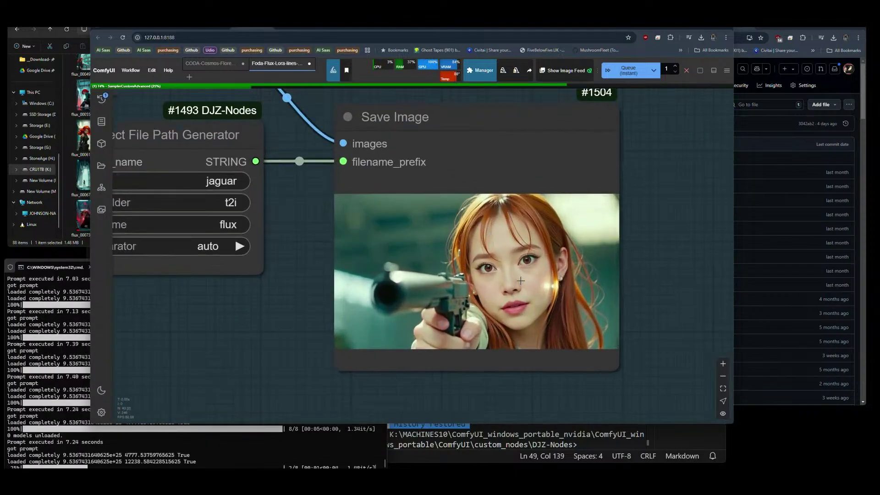
{"action": "scroll", "coordinate": [563, 281], "scroll_direction": "up", "scroll_amount": 5}
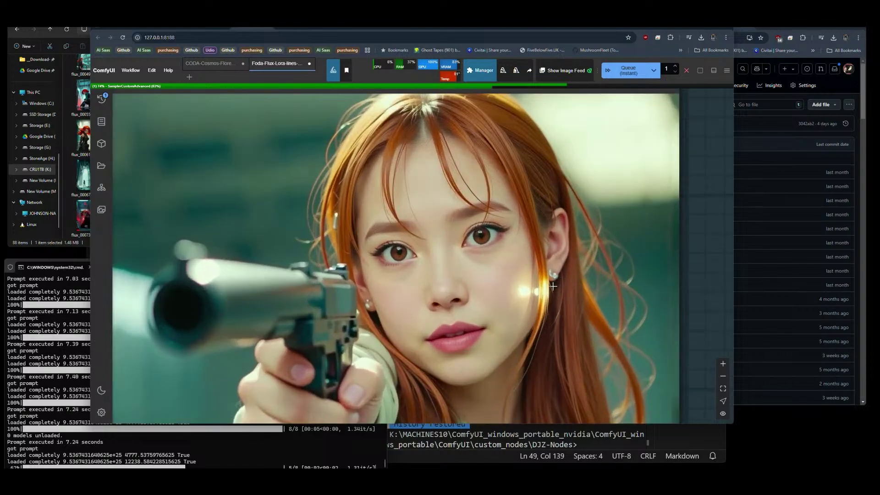
{"action": "scroll", "coordinate": [565, 218], "scroll_direction": "down", "scroll_amount": 3}
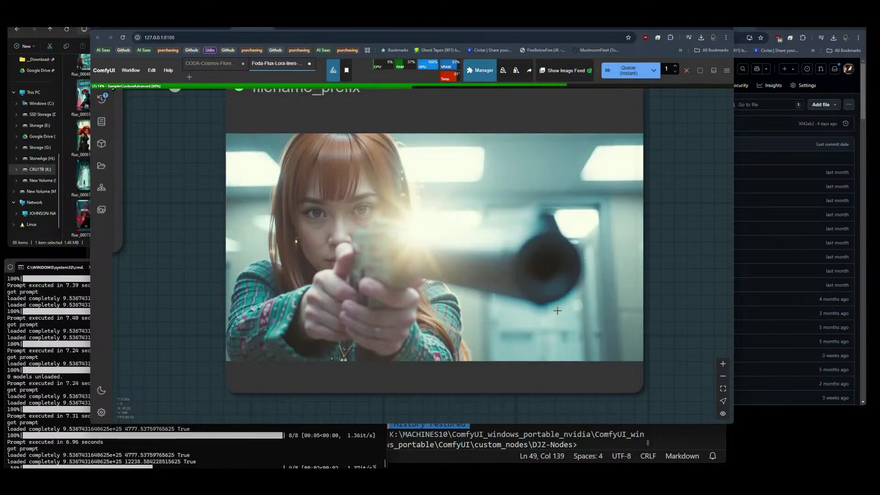
{"action": "scroll", "coordinate": [681, 260], "scroll_direction": "down", "scroll_amount": 8}
{"action": "scroll", "coordinate": [682, 264], "scroll_direction": "down", "scroll_amount": 2}
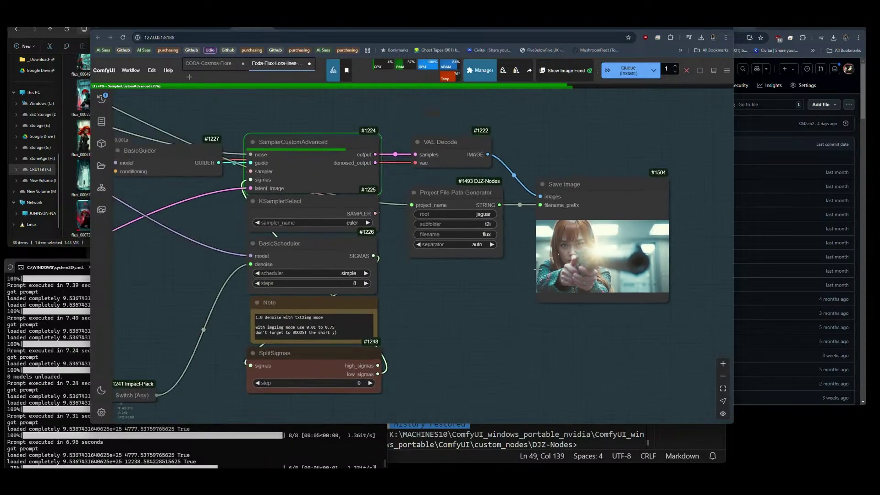
{"action": "scroll", "coordinate": [536, 270], "scroll_direction": "down", "scroll_amount": 7}
{"action": "left_click_drag", "start_coordinate": [276, 289], "coordinate": [443, 271]}
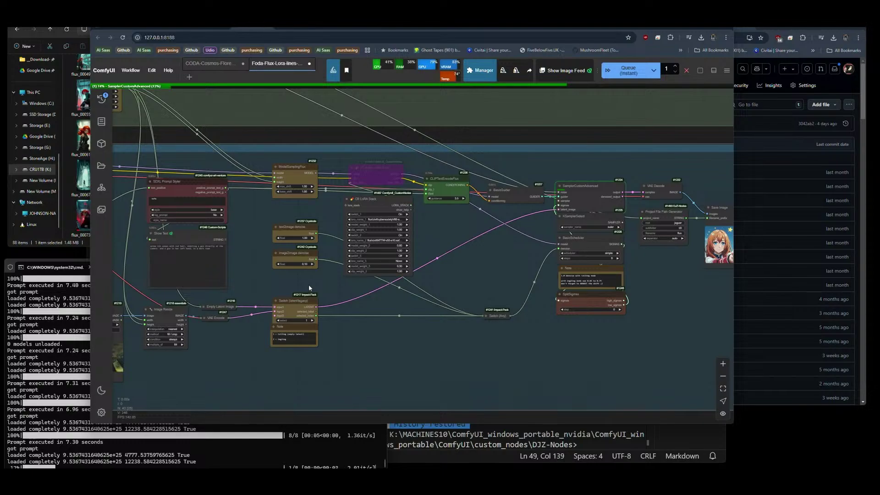
Set CR LoRA Stack's lora_name_1 to flux\civit\Thorra-Lite-V2-e10-10.safetensors.
{"action": "scroll", "coordinate": [413, 230], "scroll_direction": "up", "scroll_amount": 5}
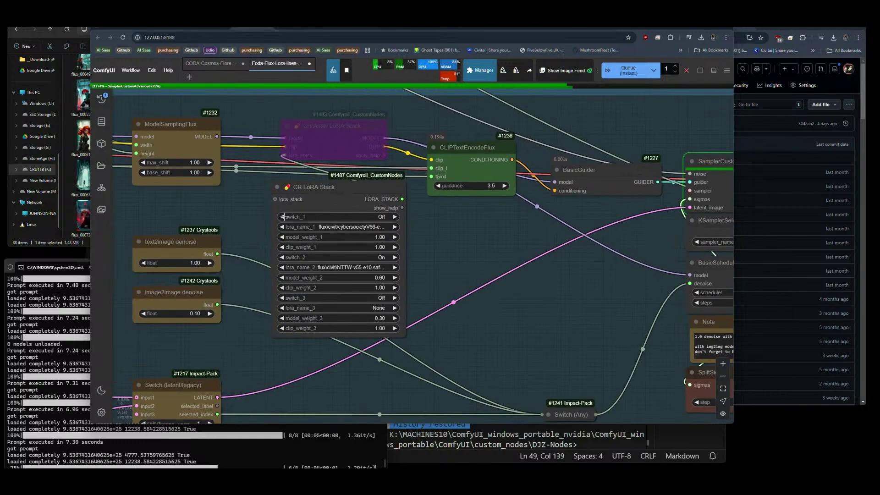
{"action": "left_click", "coordinate": [344, 226]}
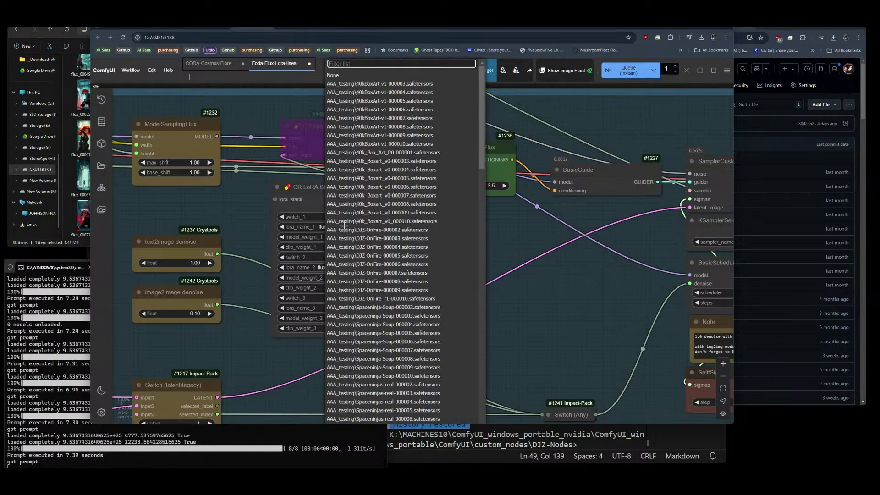
{"action": "type", "text": "thorr"}
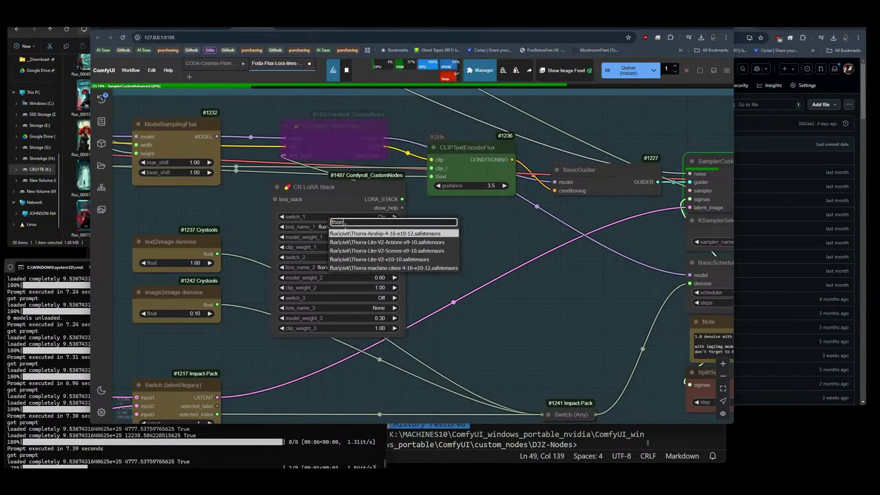
{"action": "type", "text": "a"}
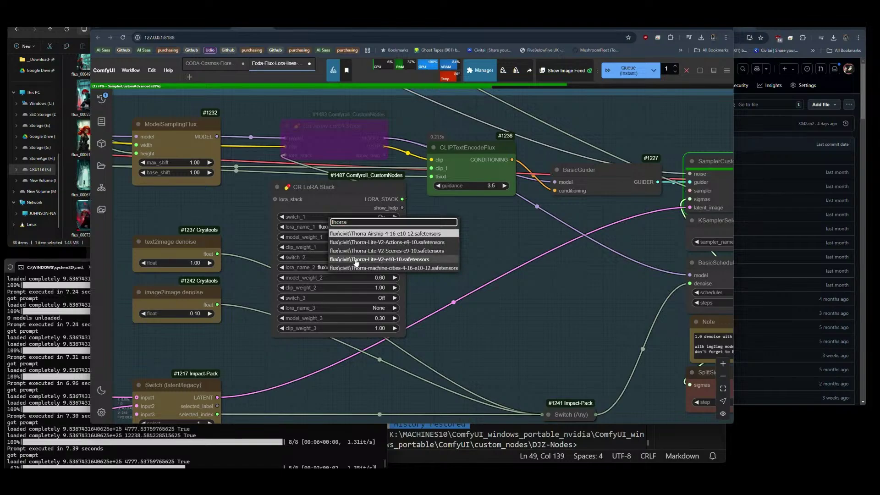
{"action": "left_click", "coordinate": [374, 259]}
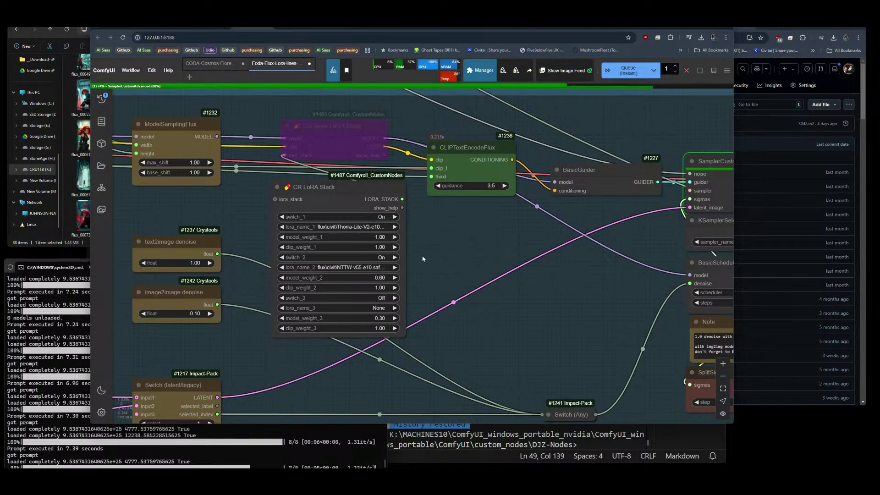
Un-bypass the CR Apply LoRA Stack node with Ctrl+B.
{"action": "left_click", "coordinate": [323, 125]}
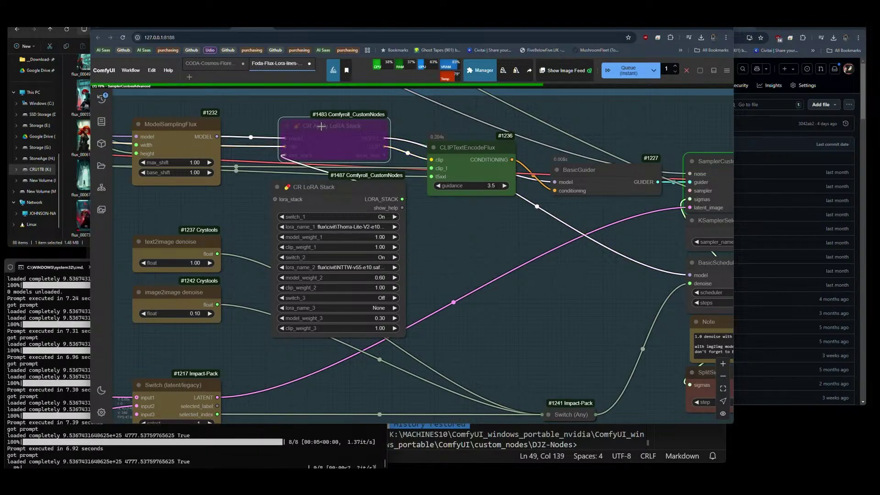
{"action": "key", "text": "ctrl+b"}
{"action": "scroll", "coordinate": [268, 138], "scroll_direction": "down", "scroll_amount": 9}
{"action": "scroll", "coordinate": [639, 187], "scroll_direction": "up", "scroll_amount": 8}
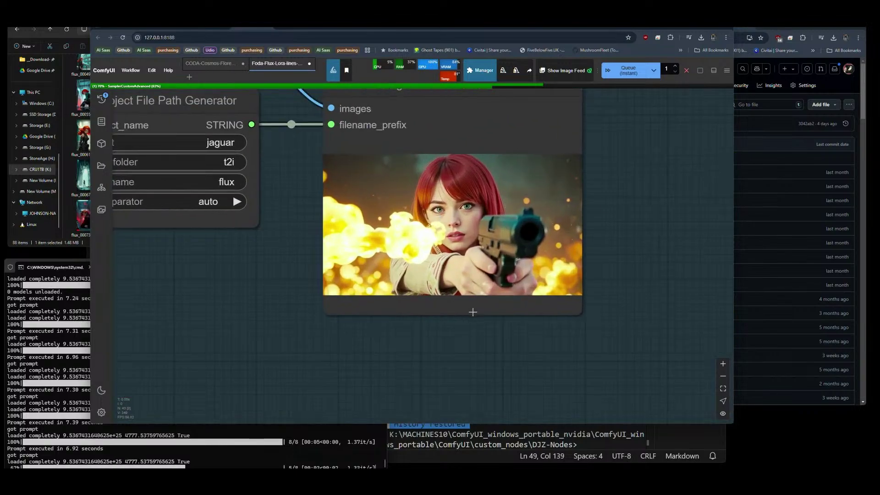
Zoom into the render of the red-haired woman aiming a pistol, then pan back to the LoRA nodes.
{"action": "scroll", "coordinate": [644, 211], "scroll_direction": "down", "scroll_amount": 1}
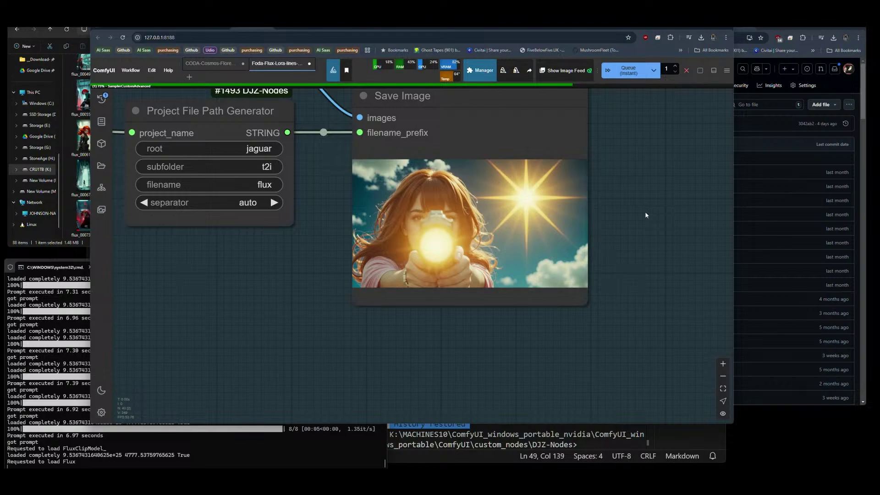
{"action": "scroll", "coordinate": [641, 219], "scroll_direction": "up", "scroll_amount": 1}
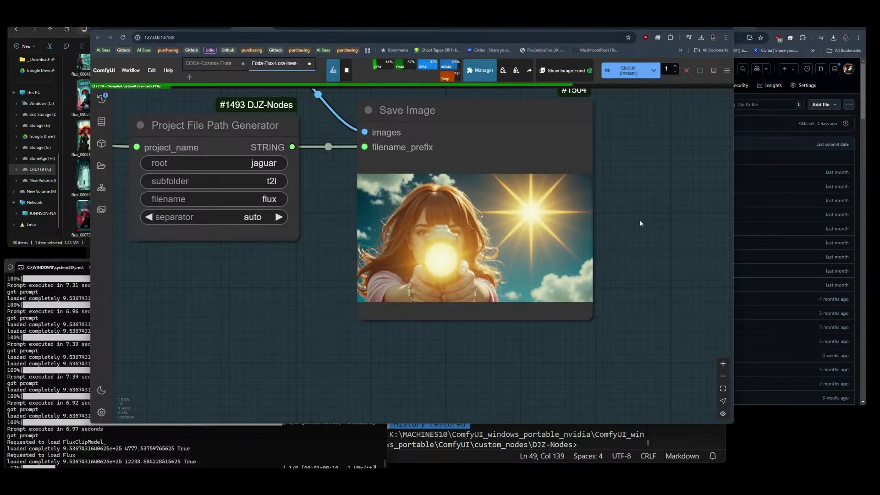
{"action": "scroll", "coordinate": [661, 254], "scroll_direction": "down", "scroll_amount": 6}
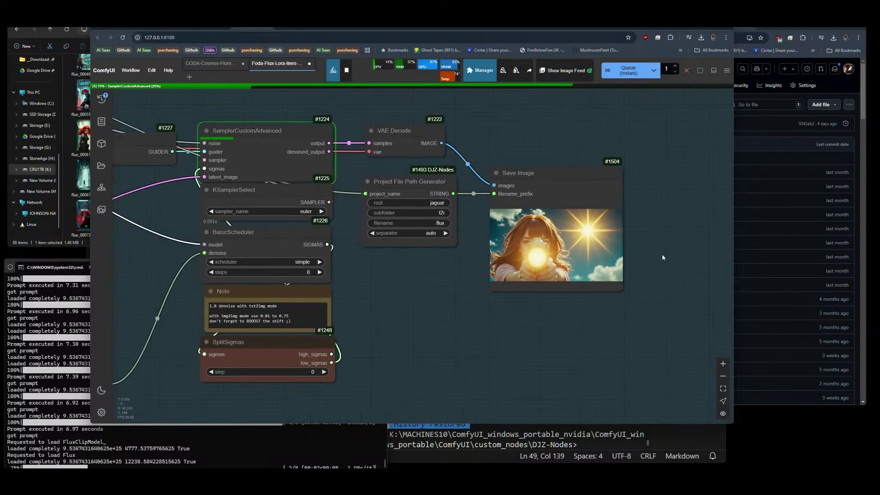
{"action": "scroll", "coordinate": [662, 254], "scroll_direction": "down", "scroll_amount": 2}
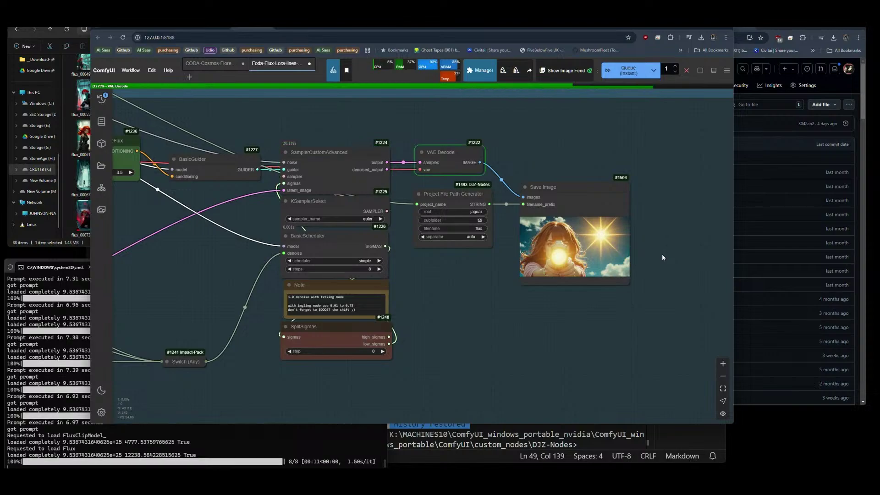
{"action": "scroll", "coordinate": [642, 241], "scroll_direction": "up", "scroll_amount": 6}
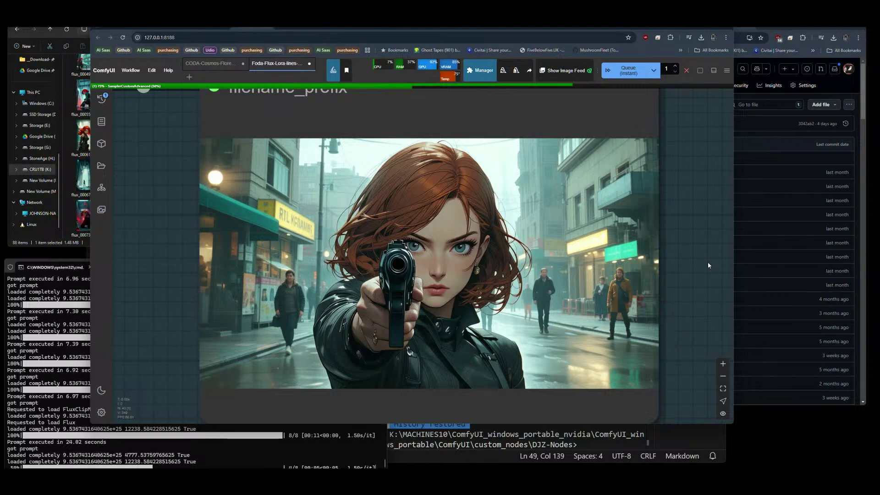
{"action": "scroll", "coordinate": [707, 265], "scroll_direction": "down", "scroll_amount": 8}
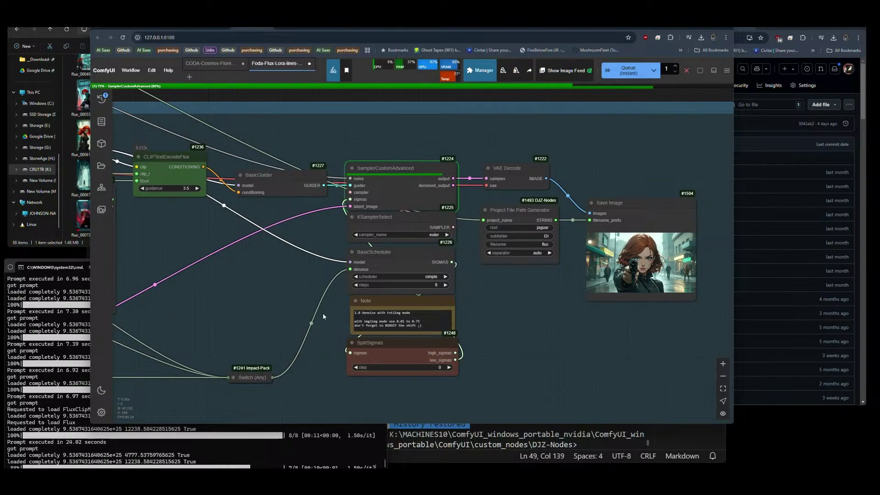
{"action": "scroll", "coordinate": [210, 279], "scroll_direction": "left", "scroll_amount": 10}
{"action": "scroll", "coordinate": [210, 279], "scroll_direction": "up", "scroll_amount": 2}
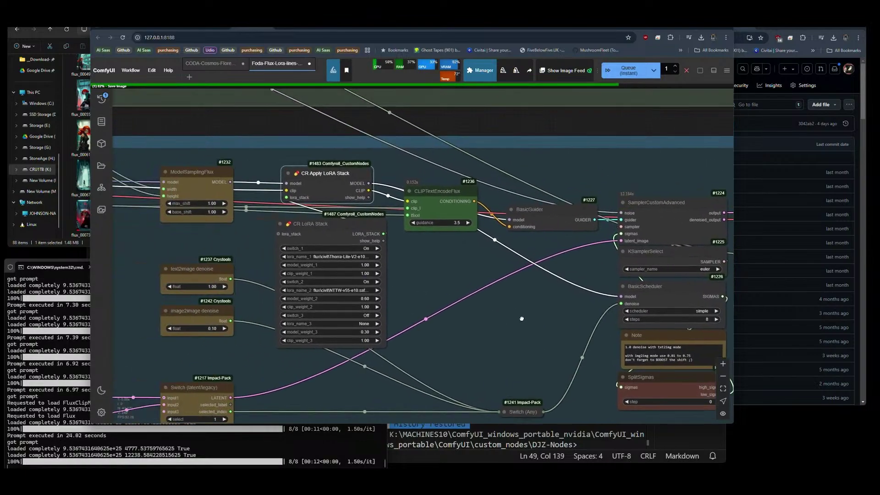
Set ModelSamplingFlux max_shift and base_shift both to 1.50.
{"action": "left_click", "coordinate": [301, 203]}
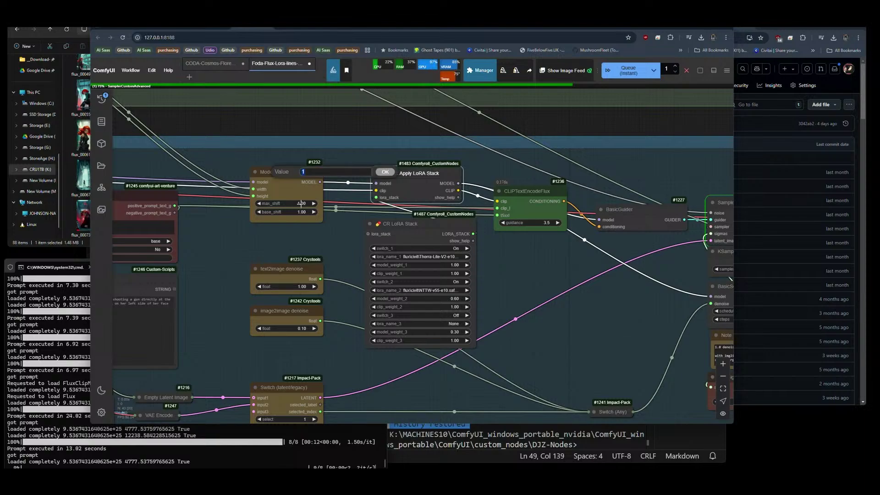
{"action": "key", "text": "Return"}
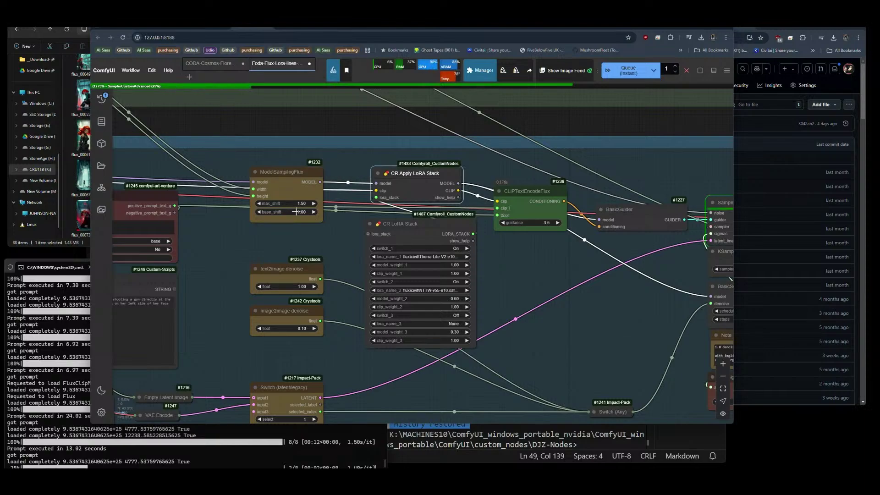
{"action": "left_click", "coordinate": [296, 211]}
{"action": "key", "text": "Return"}
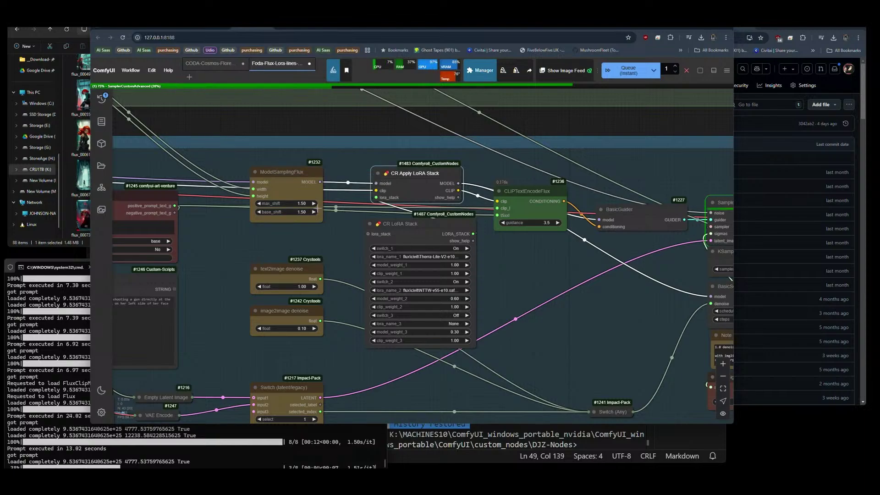
Zoom in and out on Save Image to review the new pistol-firing renders.
{"action": "scroll", "coordinate": [275, 209], "scroll_direction": "down", "scroll_amount": 6}
{"action": "scroll", "coordinate": [567, 231], "scroll_direction": "up", "scroll_amount": 10}
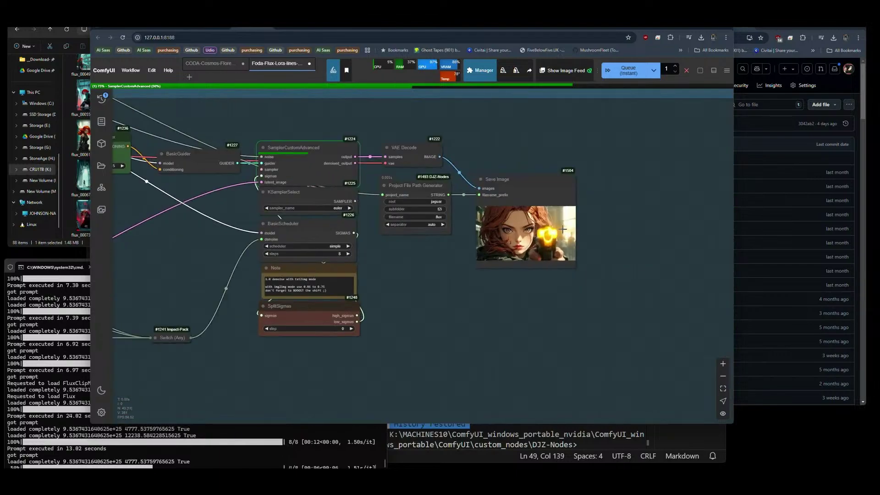
{"action": "scroll", "coordinate": [532, 218], "scroll_direction": "up", "scroll_amount": 4}
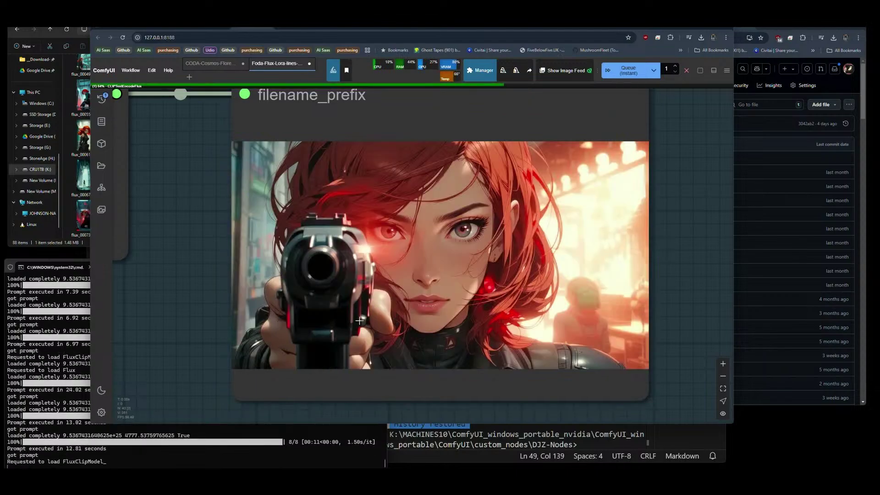
{"action": "scroll", "coordinate": [579, 292], "scroll_direction": "down", "scroll_amount": 10}
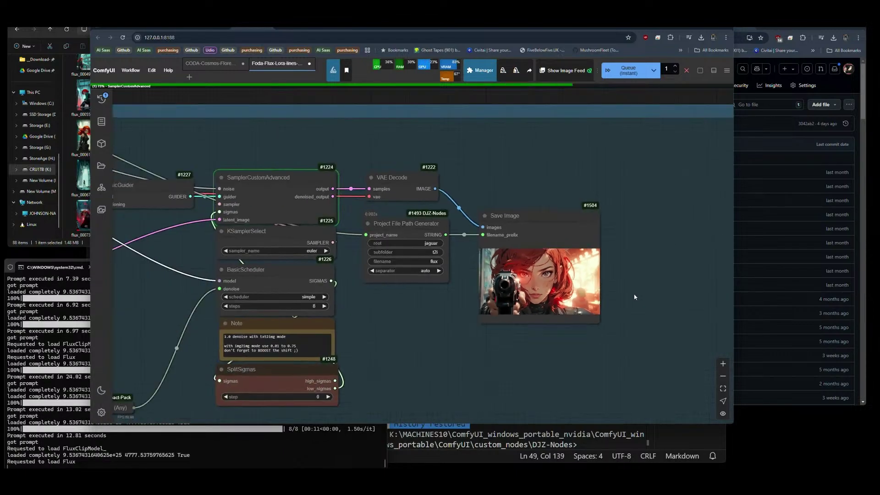
{"action": "scroll", "coordinate": [618, 291], "scroll_direction": "up", "scroll_amount": 8}
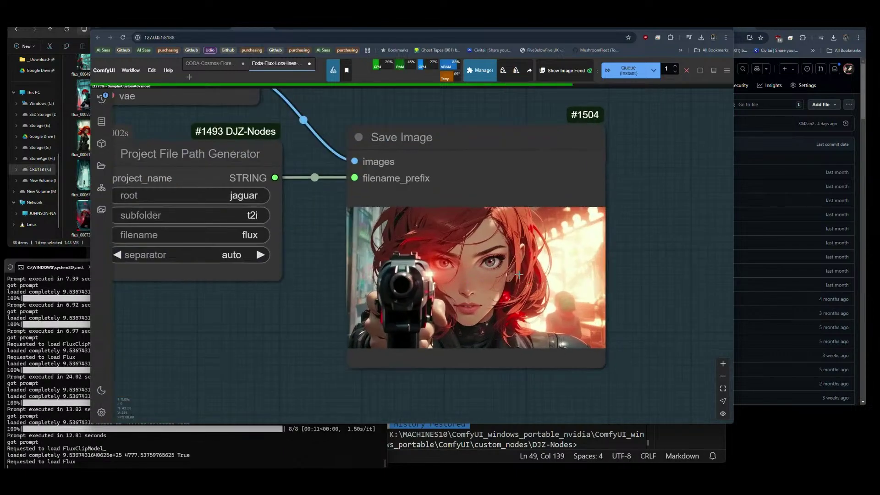
{"action": "scroll", "coordinate": [617, 294], "scroll_direction": "down", "scroll_amount": 5}
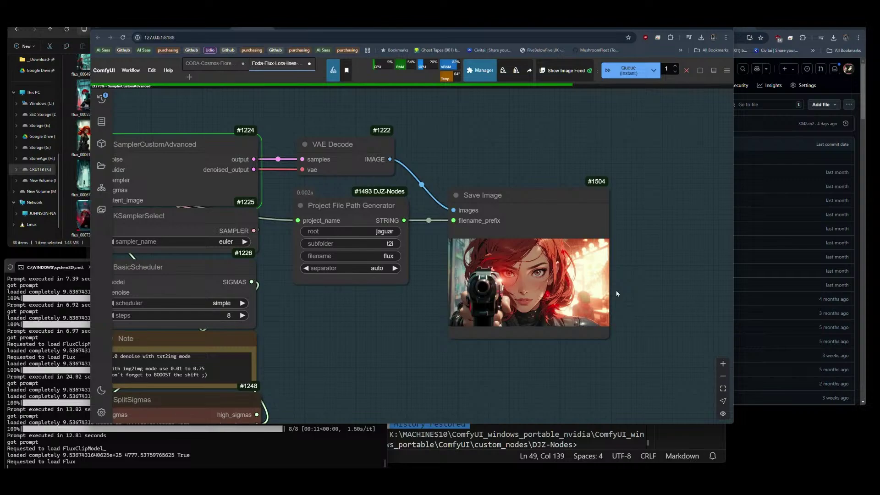
{"action": "scroll", "coordinate": [616, 293], "scroll_direction": "down", "scroll_amount": 2}
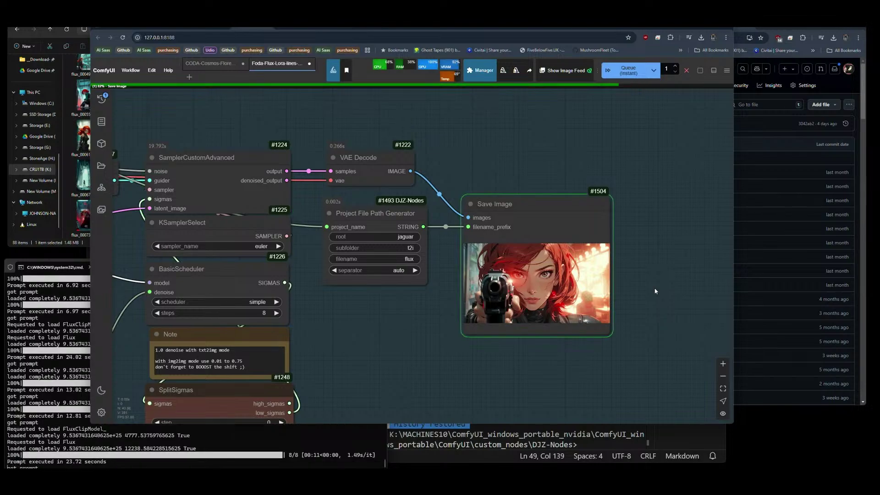
{"action": "scroll", "coordinate": [560, 290], "scroll_direction": "up", "scroll_amount": 9}
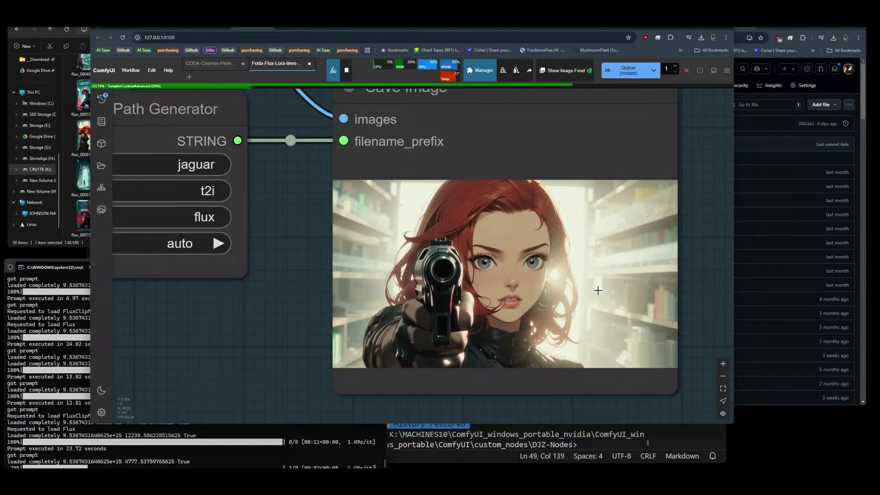
{"action": "scroll", "coordinate": [604, 310], "scroll_direction": "down", "scroll_amount": 8}
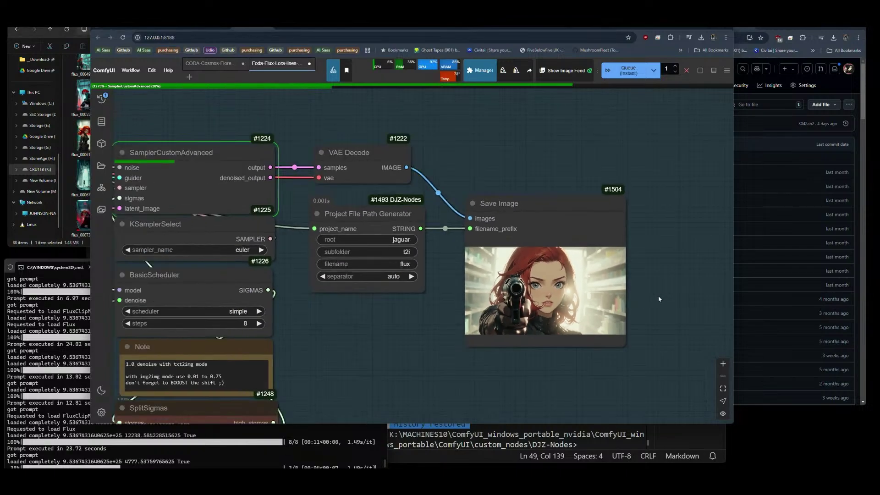
{"action": "scroll", "coordinate": [659, 299], "scroll_direction": "down", "scroll_amount": 5}
{"action": "scroll", "coordinate": [464, 298], "scroll_direction": "up", "scroll_amount": 3}
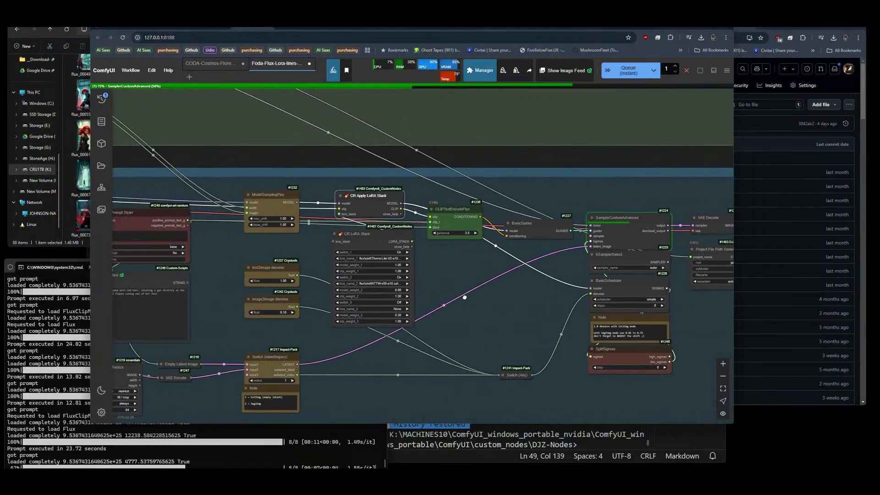
Pan to the prompt and input image nodes and zoom in to check them.
{"action": "left_click_drag", "start_coordinate": [464, 297], "coordinate": [794, 174]}
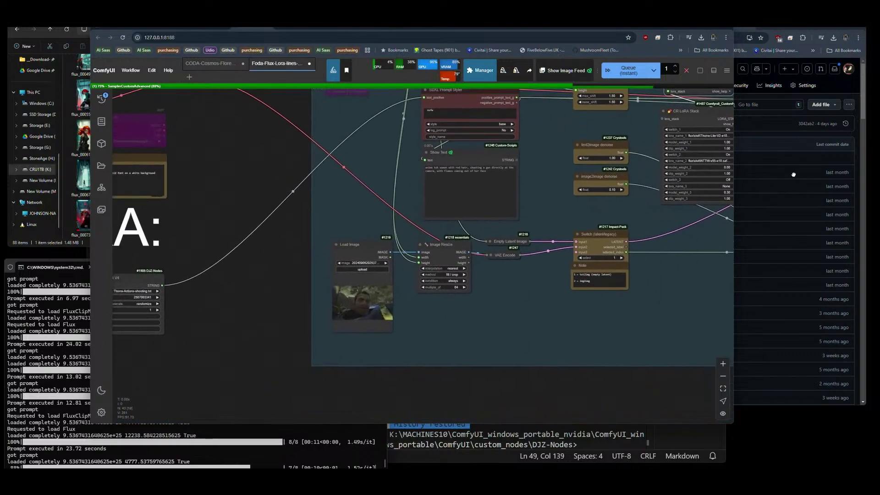
{"action": "scroll", "coordinate": [596, 209], "scroll_direction": "down", "scroll_amount": 5}
{"action": "scroll", "coordinate": [597, 209], "scroll_direction": "up", "scroll_amount": 6}
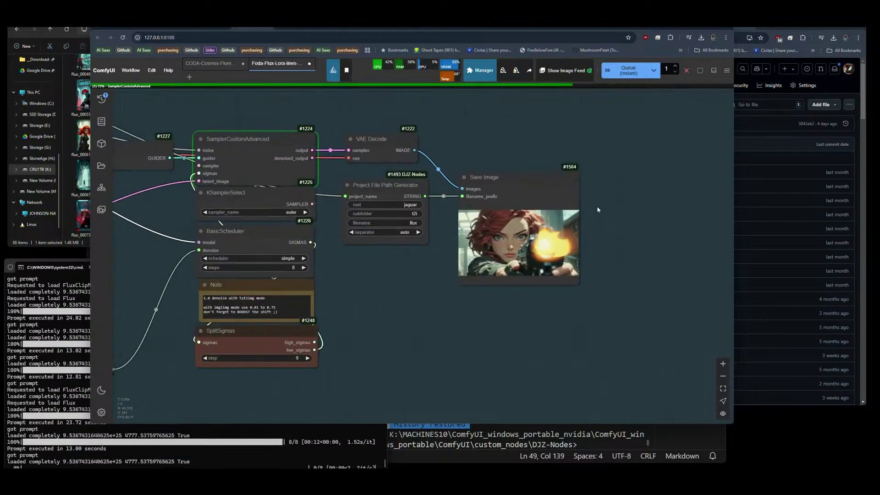
{"action": "scroll", "coordinate": [597, 209], "scroll_direction": "up", "scroll_amount": 7}
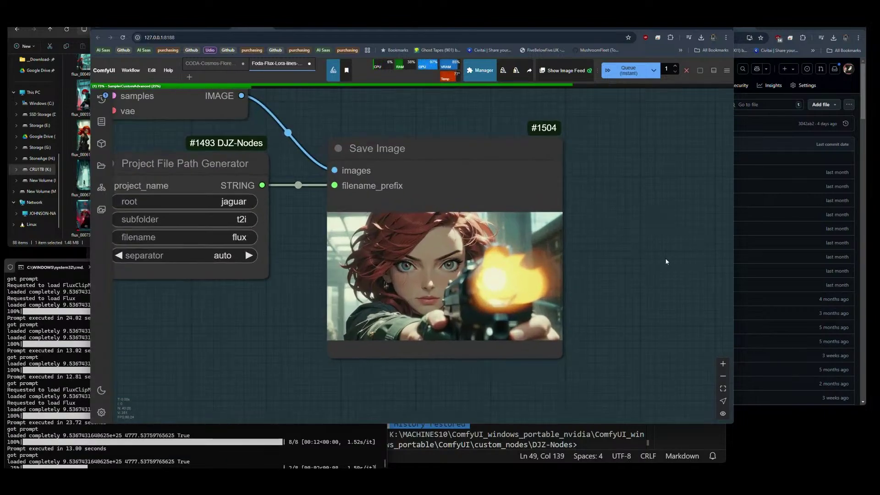
{"action": "scroll", "coordinate": [677, 250], "scroll_direction": "down", "scroll_amount": 10}
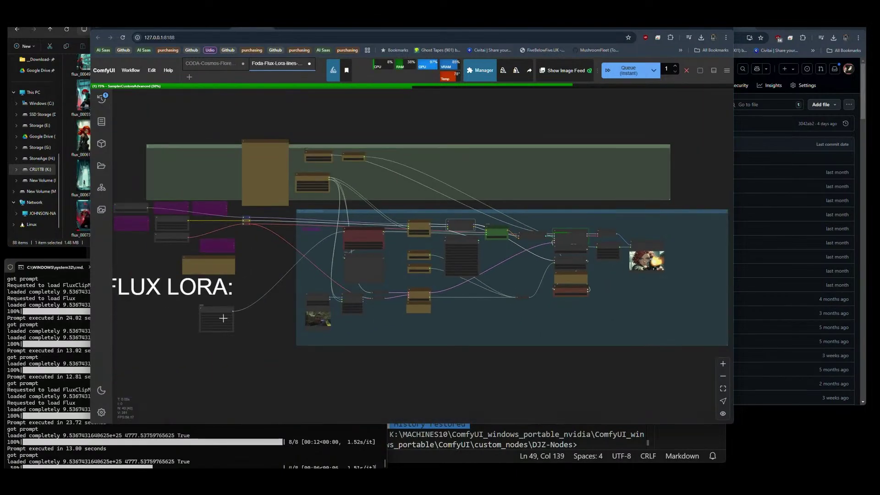
{"action": "scroll", "coordinate": [223, 318], "scroll_direction": "up", "scroll_amount": 8}
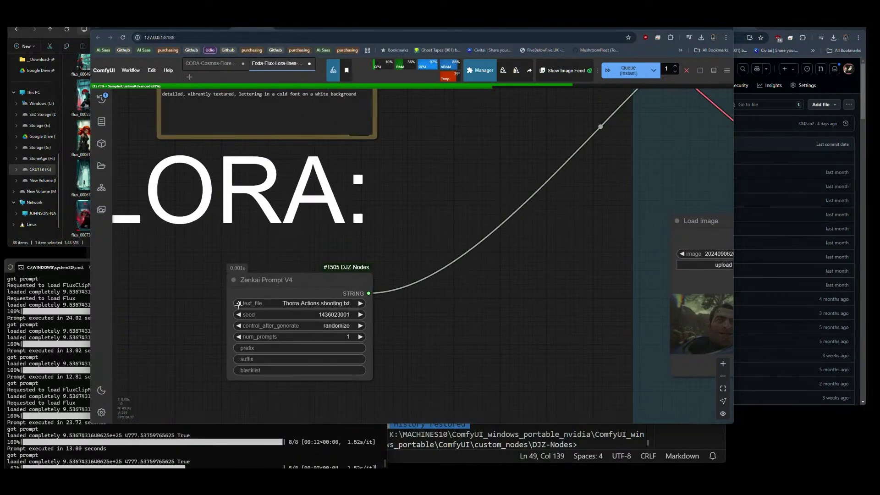
Step Zenkai Prompt V4's text_file past the Thorra-Actions and Airship files to Thorra-Main-sneaking.txt.
{"action": "left_click", "coordinate": [239, 303]}
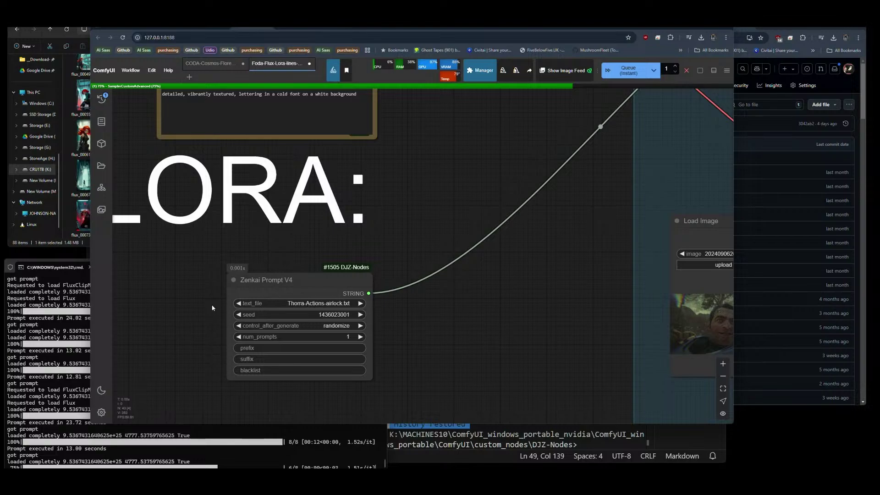
{"action": "left_click", "coordinate": [238, 303]}
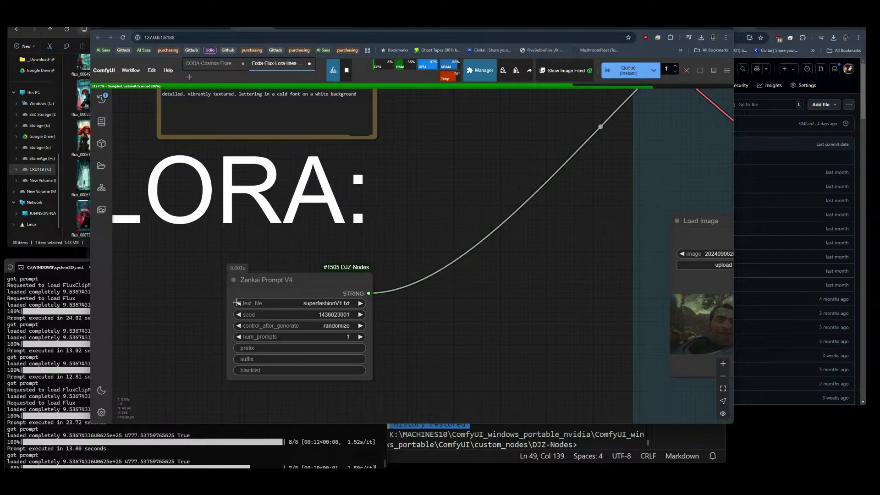
{"action": "left_click", "coordinate": [360, 304]}
{"action": "left_click", "coordinate": [360, 304]}
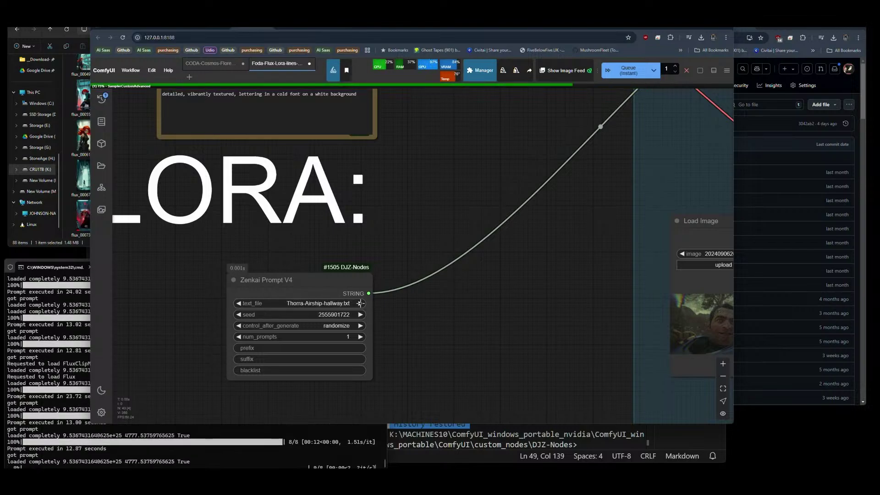
{"action": "left_click", "coordinate": [360, 303]}
{"action": "left_click", "coordinate": [360, 303]}
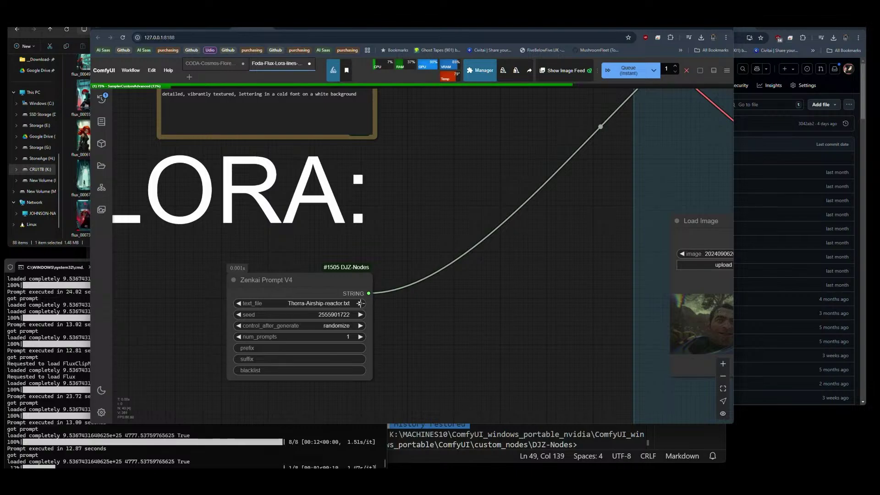
{"action": "left_click", "coordinate": [360, 303]}
{"action": "left_click", "coordinate": [360, 304]}
{"action": "left_click", "coordinate": [361, 303]}
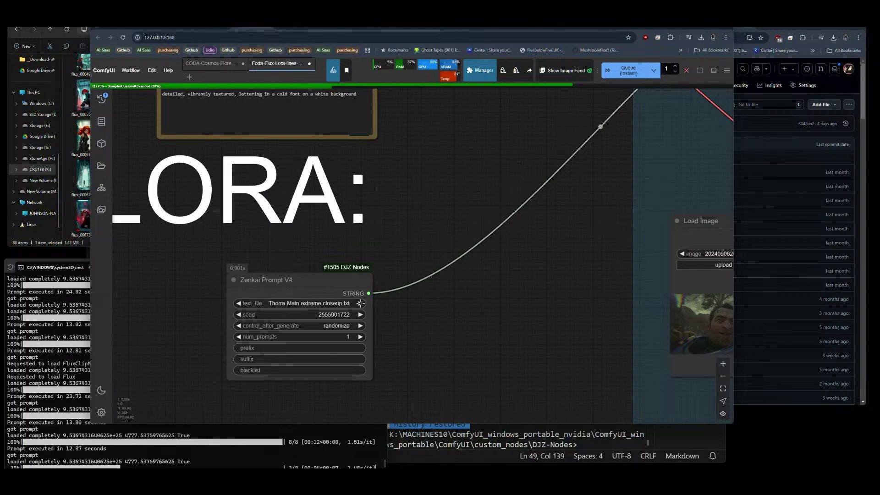
{"action": "left_click", "coordinate": [360, 303]}
{"action": "left_click", "coordinate": [360, 304]}
{"action": "left_click", "coordinate": [360, 303]}
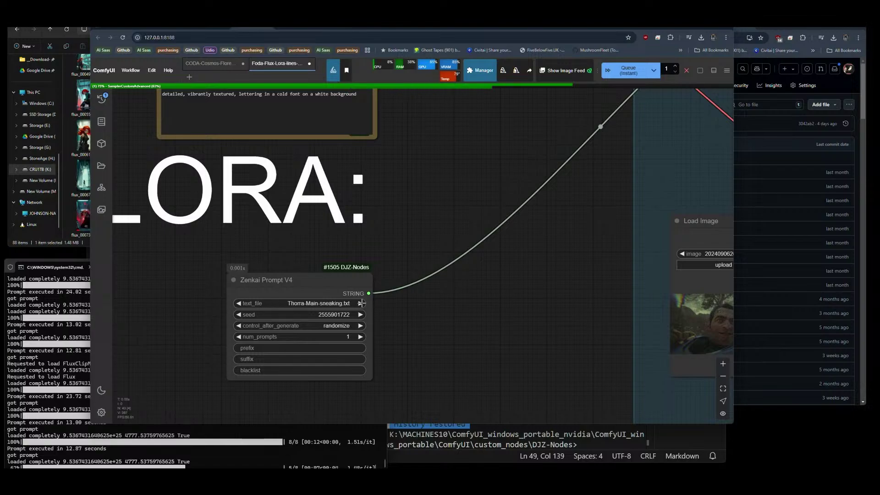
{"action": "scroll", "coordinate": [140, 295], "scroll_direction": "down", "scroll_amount": 5}
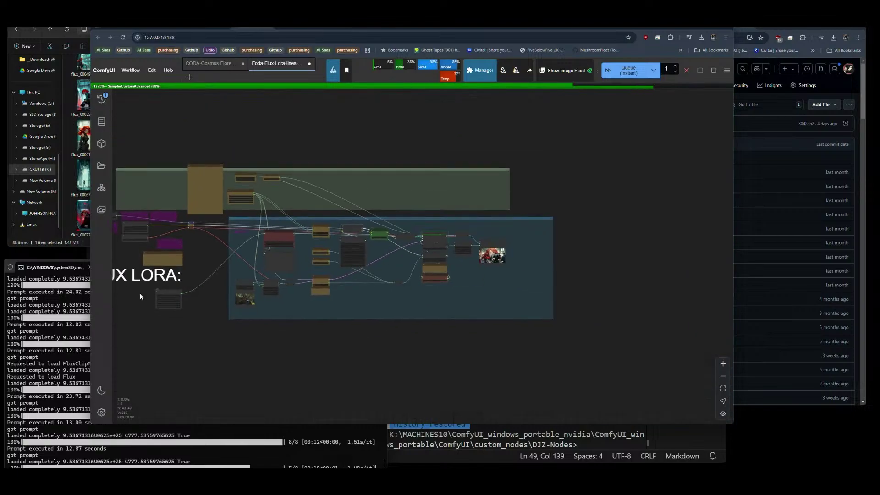
Copy the Save Image node's rendered picture to the clipboard.
{"action": "scroll", "coordinate": [512, 258], "scroll_direction": "up", "scroll_amount": 3}
{"action": "scroll", "coordinate": [513, 258], "scroll_direction": "up", "scroll_amount": 10}
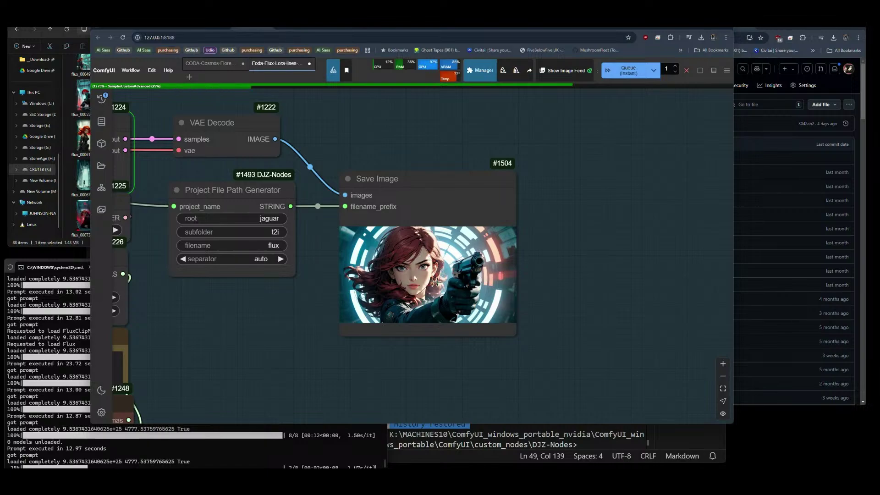
{"action": "right_click", "coordinate": [436, 280]}
{"action": "left_click", "coordinate": [449, 233]}
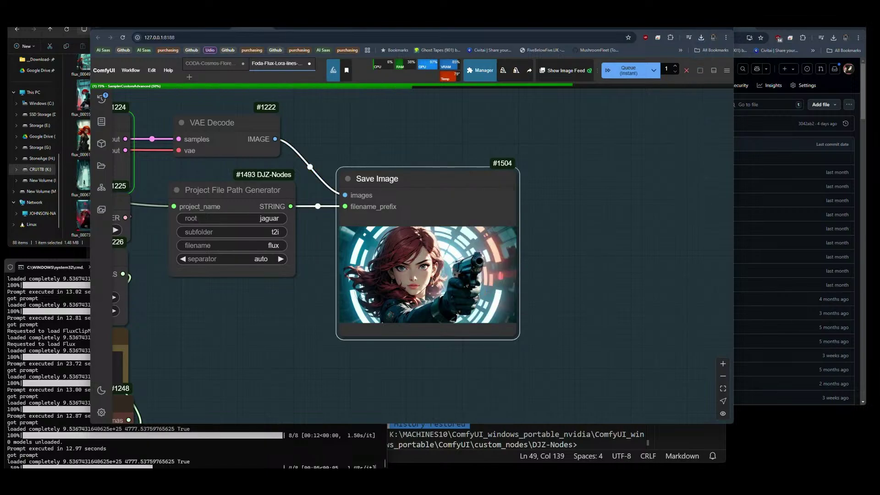
Zoom in on the teal-lit industrial hall sneaking render, then zoom back out to the graph.
{"action": "scroll", "coordinate": [458, 284], "scroll_direction": "up", "scroll_amount": 8}
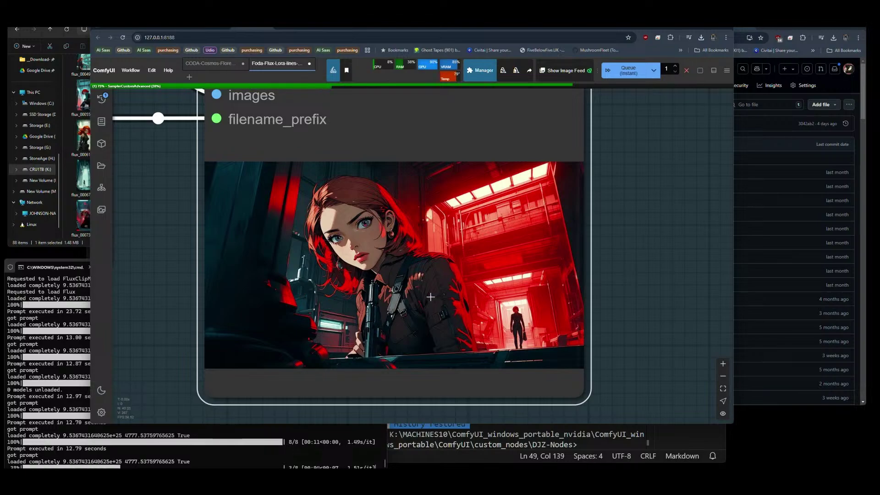
{"action": "scroll", "coordinate": [385, 274], "scroll_direction": "up", "scroll_amount": 5}
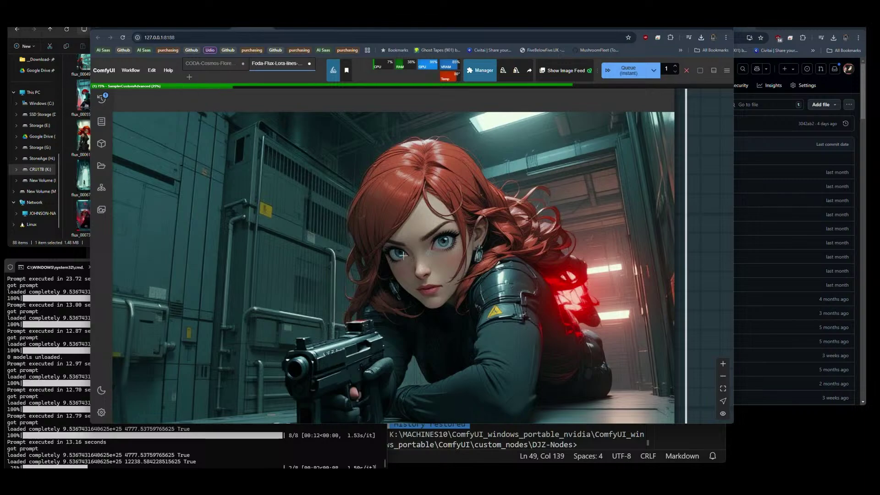
{"action": "scroll", "coordinate": [403, 252], "scroll_direction": "down", "scroll_amount": 2}
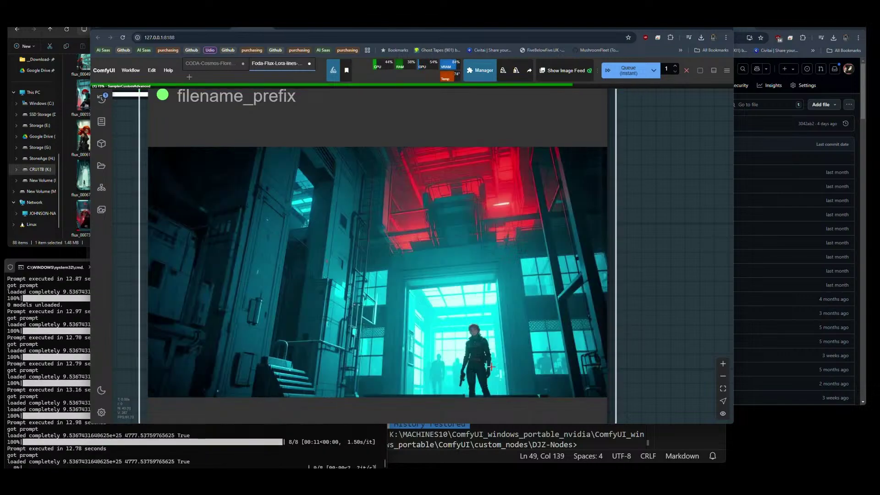
{"action": "scroll", "coordinate": [614, 328], "scroll_direction": "down", "scroll_amount": 10}
{"action": "scroll", "coordinate": [622, 331], "scroll_direction": "down", "scroll_amount": 3}
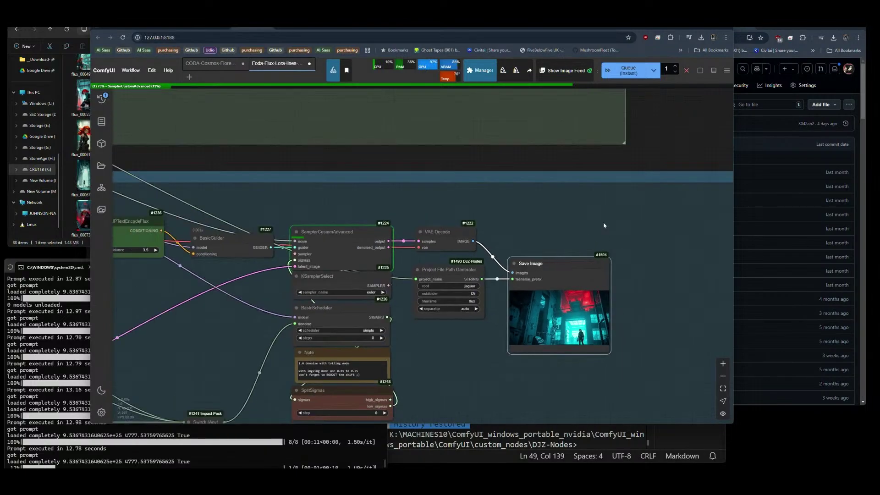
Switch the queue mode from instant to normal Queue and interrupt the running generation.
{"action": "left_click", "coordinate": [653, 70]}
{"action": "left_click", "coordinate": [614, 85]}
{"action": "left_click", "coordinate": [686, 70]}
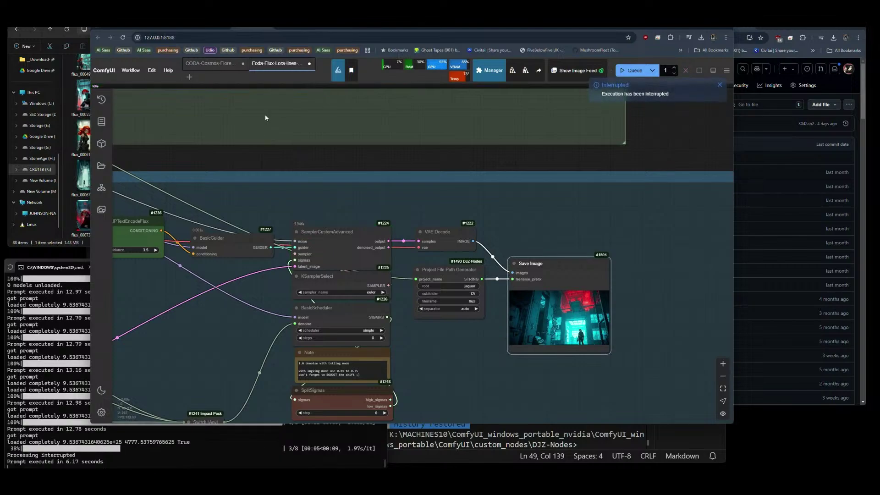
Retitle the Note to Foda-Flux-GGUF-Shuttle-Jaguar-Lora-lines-v25.
{"action": "scroll", "coordinate": [614, 239], "scroll_direction": "down", "scroll_amount": 5}
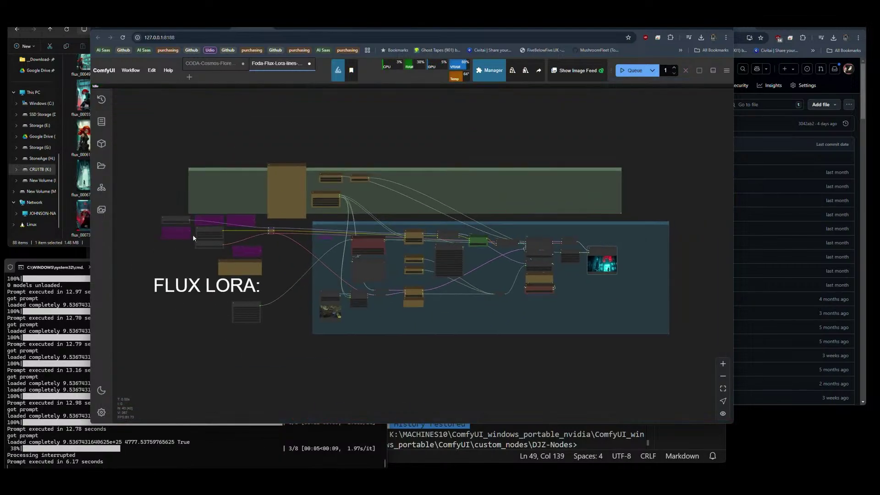
{"action": "scroll", "coordinate": [238, 179], "scroll_direction": "up", "scroll_amount": 10}
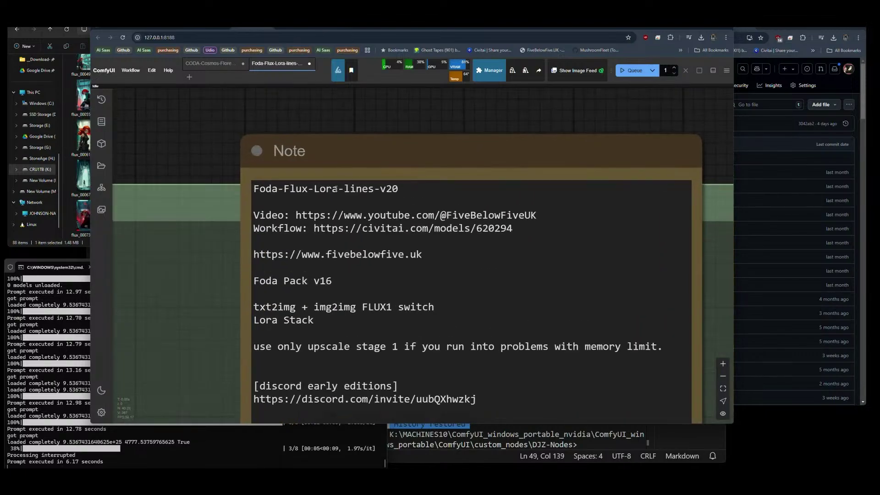
{"action": "left_click", "coordinate": [314, 189]}
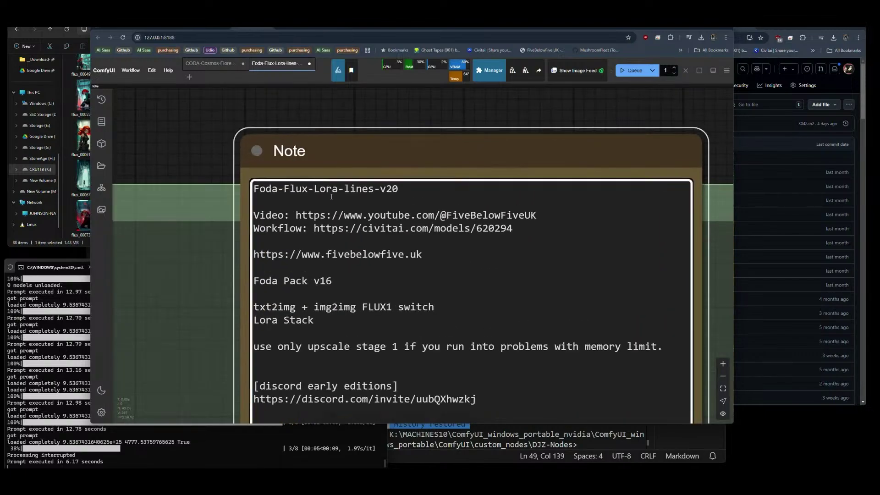
{"action": "type", "text": "GGUF"}
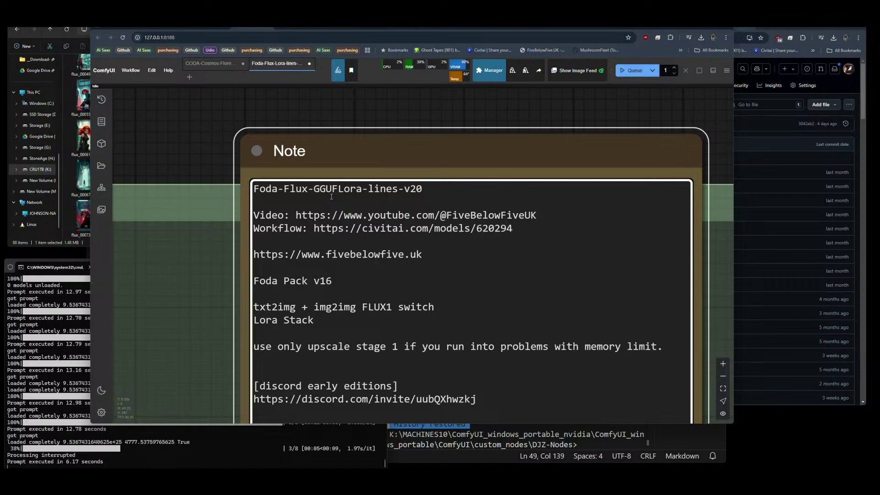
{"action": "type", "text": "-"}
{"action": "type", "text": "Shuttle-Ja"}
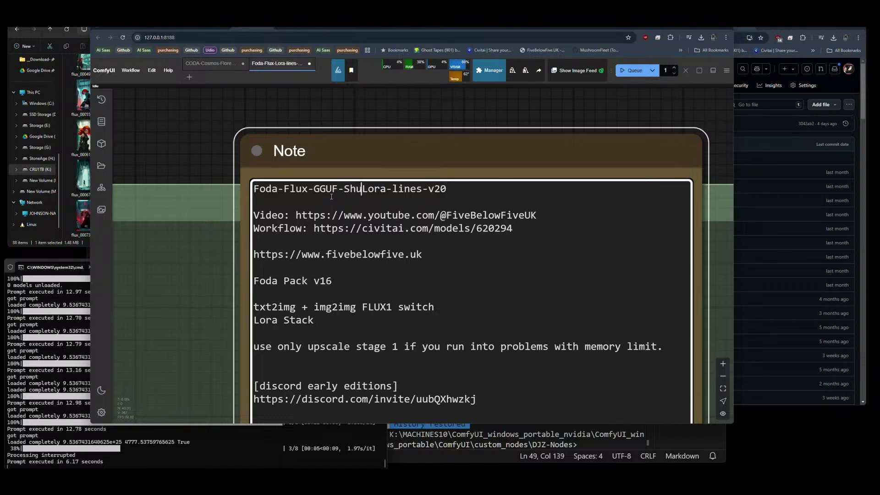
{"action": "type", "text": "ug"}
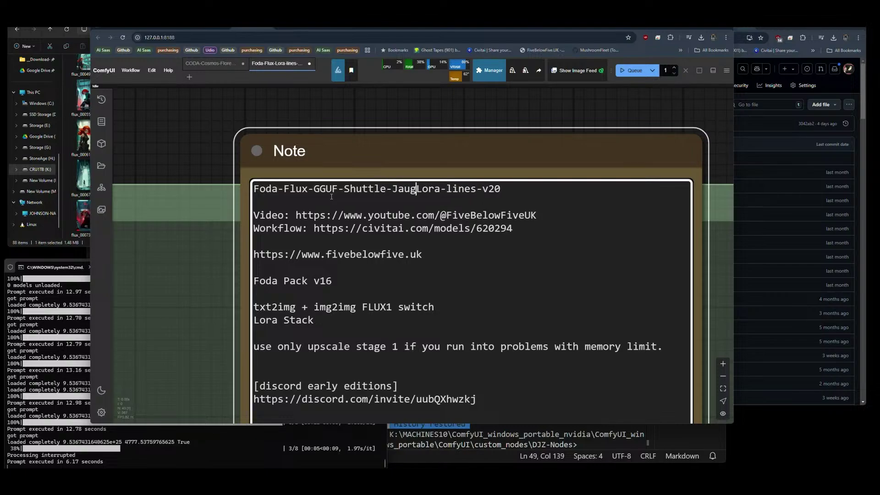
{"action": "key", "text": "BackSpace"}
{"action": "key", "text": "BackSpace"}
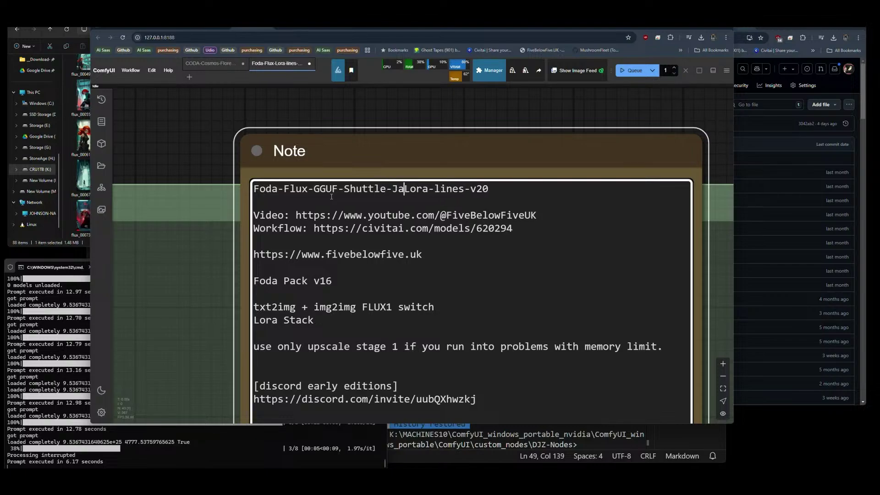
{"action": "type", "text": "guar-"}
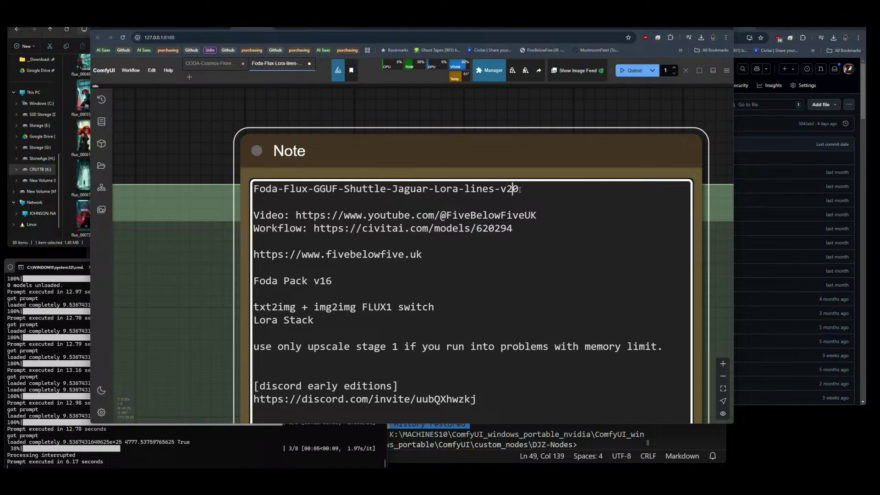
{"action": "key", "text": "shift+Right"}
{"action": "type", "text": "5"}
{"action": "key", "text": "shift+Home"}
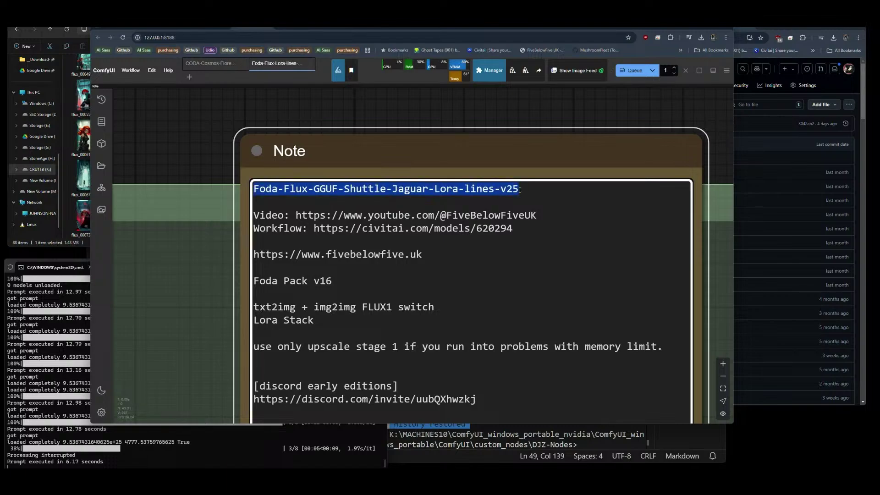
{"action": "left_click", "coordinate": [130, 70]}
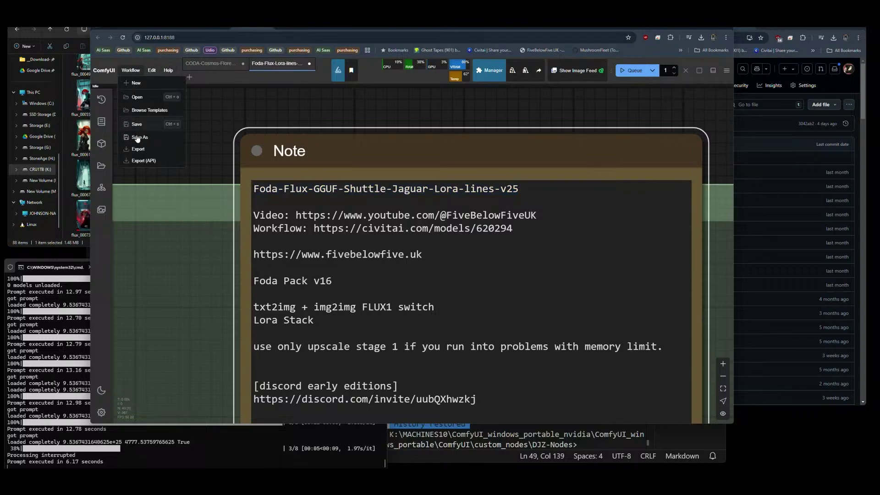
{"action": "left_click", "coordinate": [138, 138]}
{"action": "type", "text": "Foda-Flux-GGUF-Shuttle-Jaguar-Lora-lines-v25"}
{"action": "left_click", "coordinate": [391, 259]}
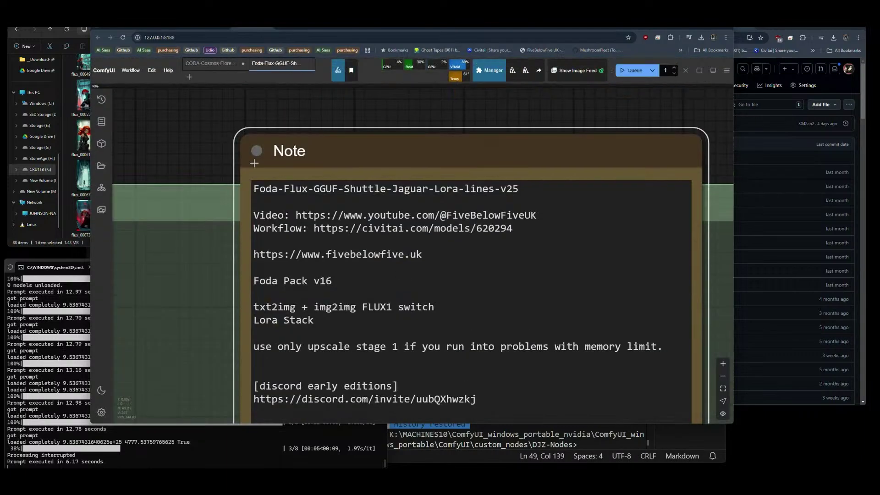
{"action": "left_click", "coordinate": [130, 71]}
{"action": "left_click", "coordinate": [137, 149]}
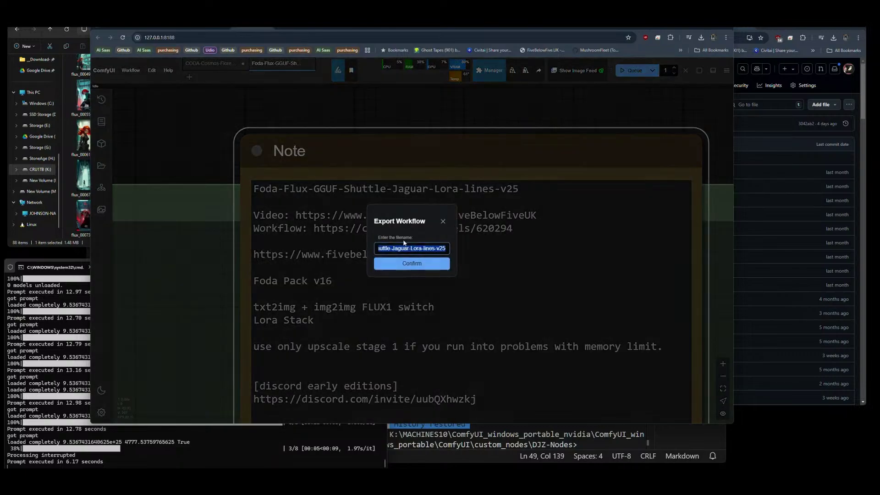
{"action": "left_click", "coordinate": [425, 264]}
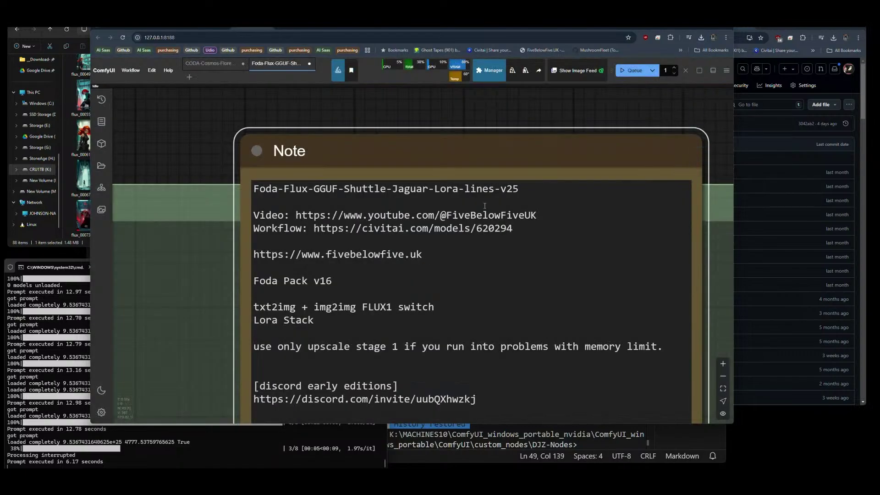
{"action": "left_click", "coordinate": [702, 38]}
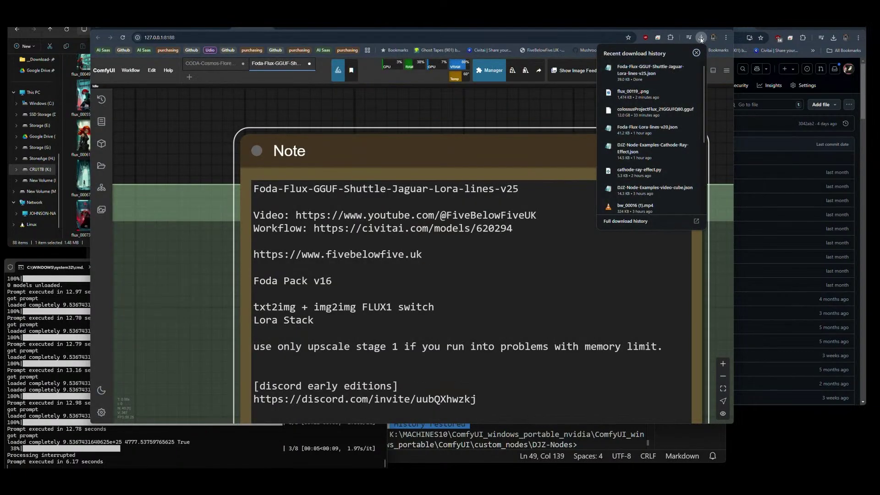
{"action": "left_click", "coordinate": [701, 37]}
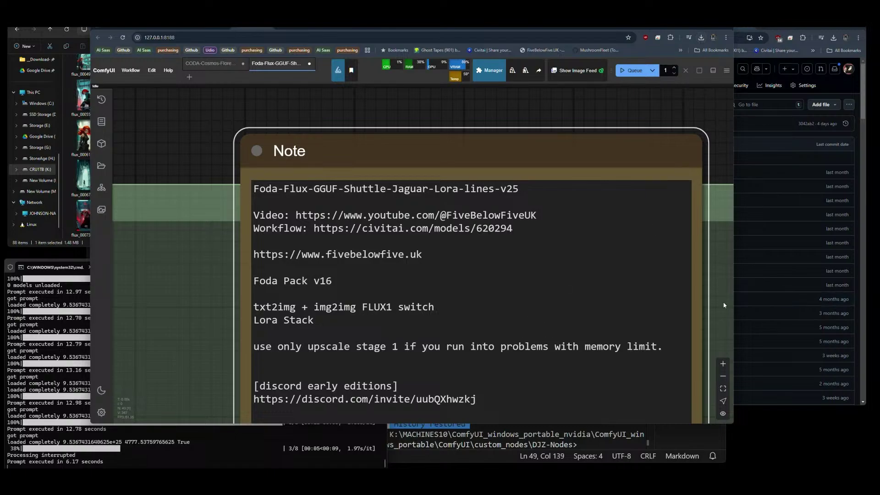
{"action": "scroll", "coordinate": [719, 299], "scroll_direction": "down", "scroll_amount": 8}
{"action": "scroll", "coordinate": [719, 299], "scroll_direction": "down", "scroll_amount": 5}
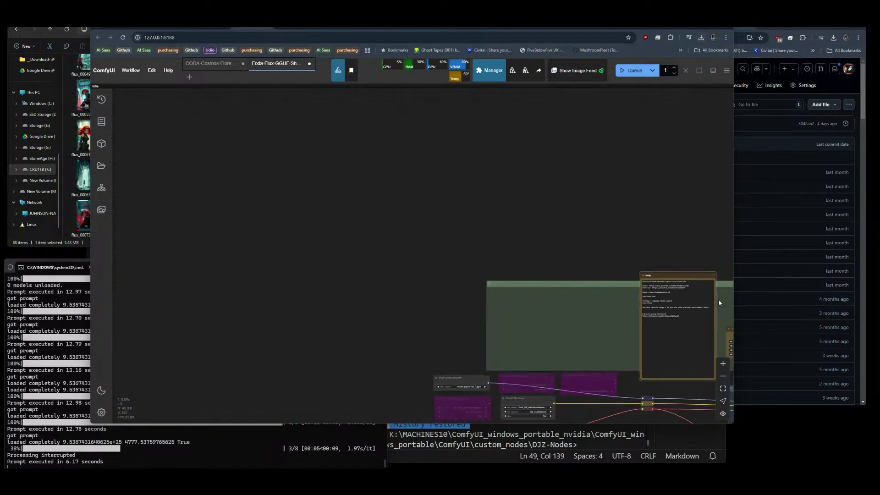
{"action": "left_click_drag", "start_coordinate": [628, 246], "coordinate": [347, 80]}
{"action": "scroll", "coordinate": [367, 228], "scroll_direction": "down", "scroll_amount": 5}
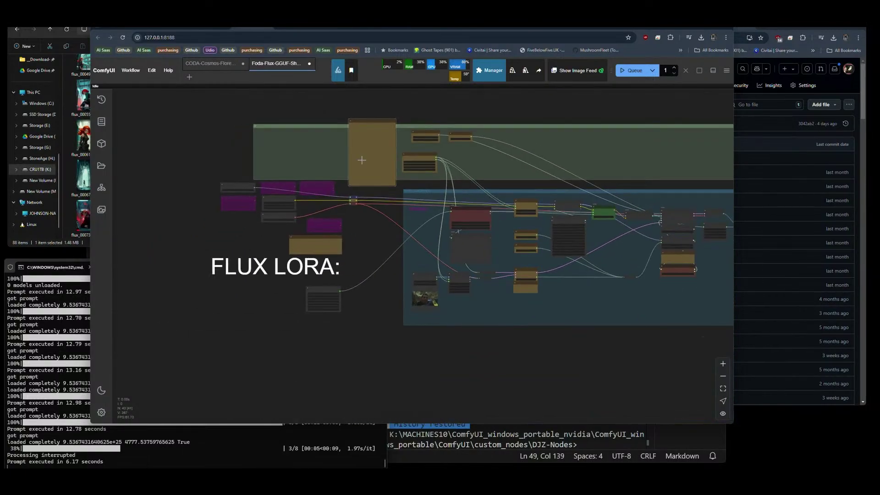
{"action": "scroll", "coordinate": [331, 224], "scroll_direction": "up", "scroll_amount": 1}
{"action": "left_click_drag", "start_coordinate": [330, 225], "coordinate": [299, 240]}
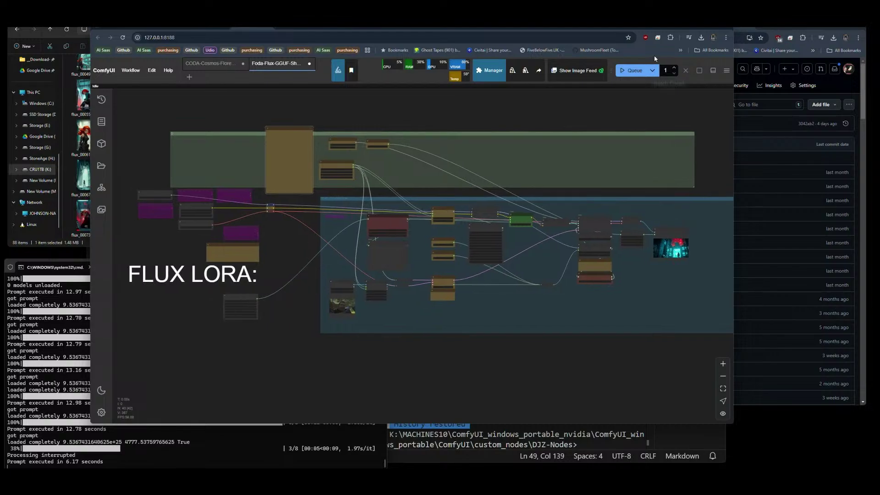
Browse the DJZ-Workflows repo to the XODA-LTXV-Video-Pack/LTXV-FaceSwap folder.
{"action": "left_click", "coordinate": [729, 30]}
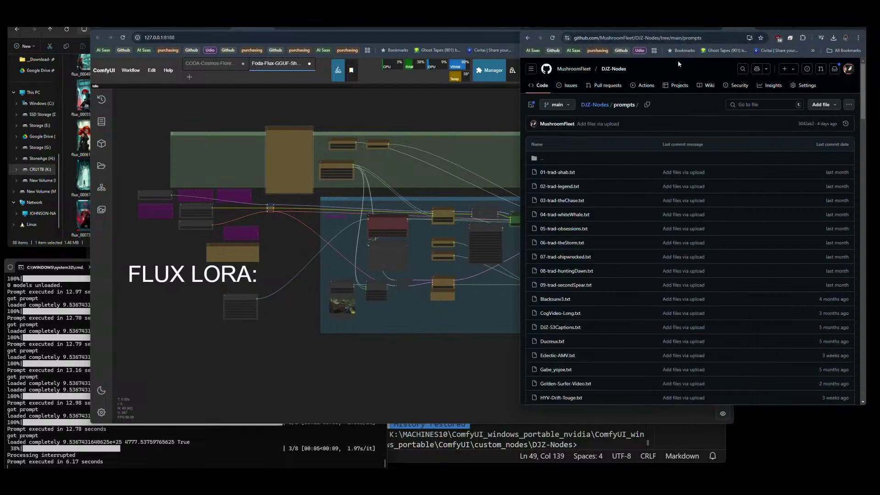
{"action": "key", "text": "alt+Left"}
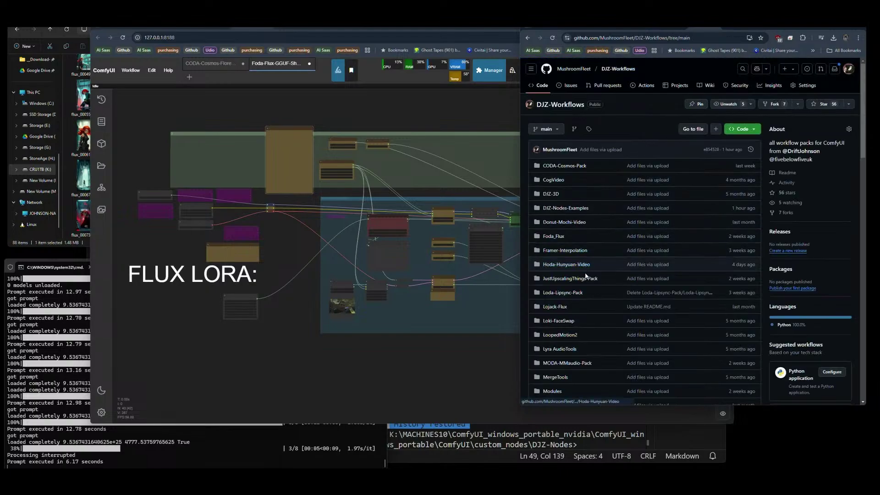
{"action": "scroll", "coordinate": [584, 272], "scroll_direction": "down", "scroll_amount": 4}
{"action": "scroll", "coordinate": [585, 285], "scroll_direction": "down", "scroll_amount": 2}
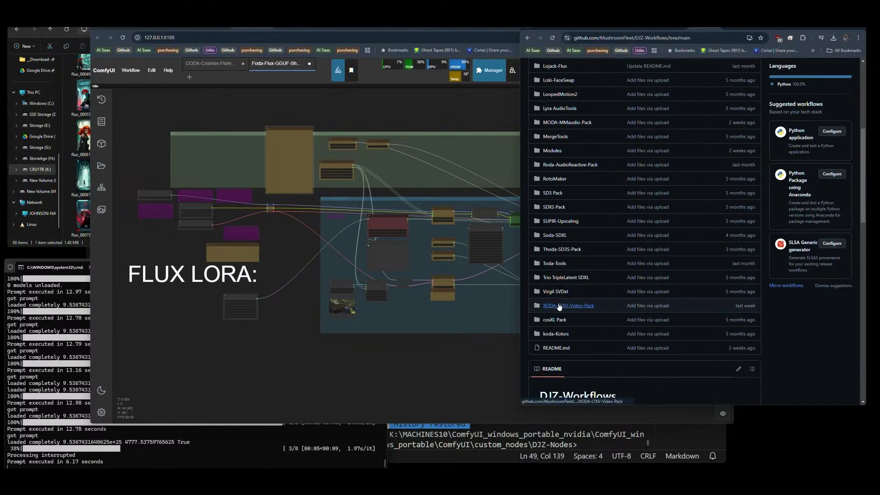
{"action": "left_click", "coordinate": [563, 306]}
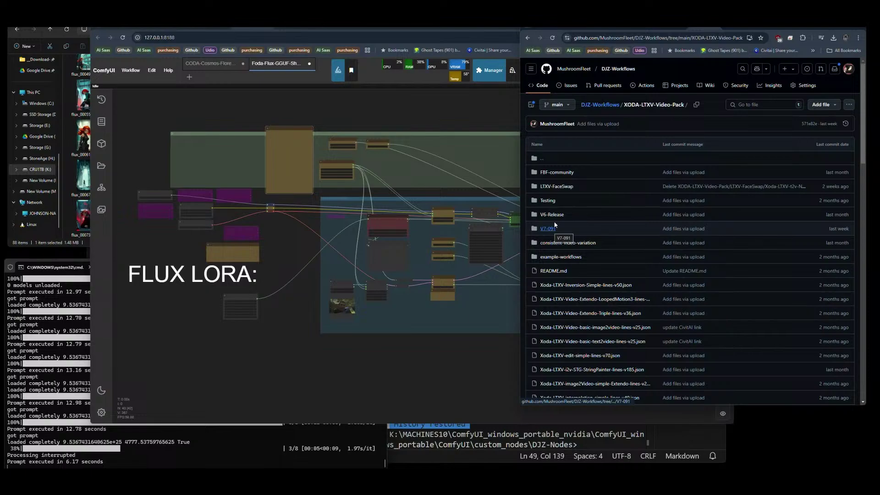
{"action": "left_click", "coordinate": [562, 187]}
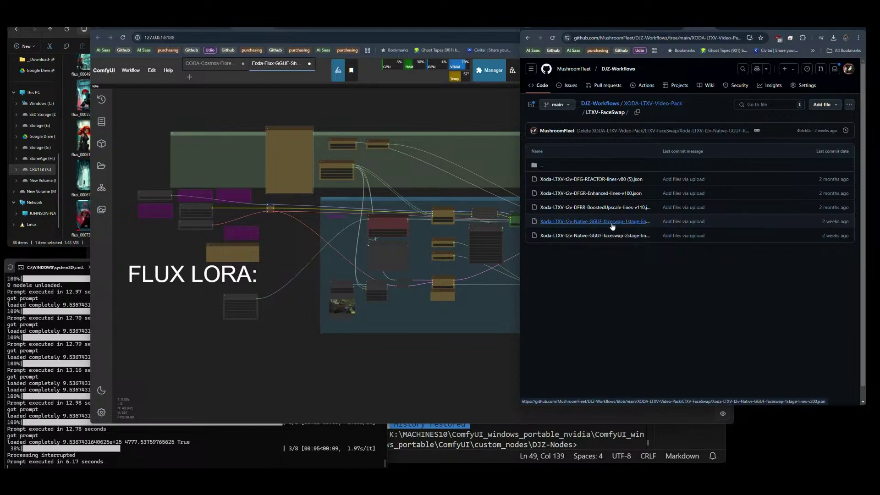
From the V7-091 folder, download the raw Xoda-LTXV091-t2v-Plasma-lines-V75.json workflow.
{"action": "left_click", "coordinate": [643, 106]}
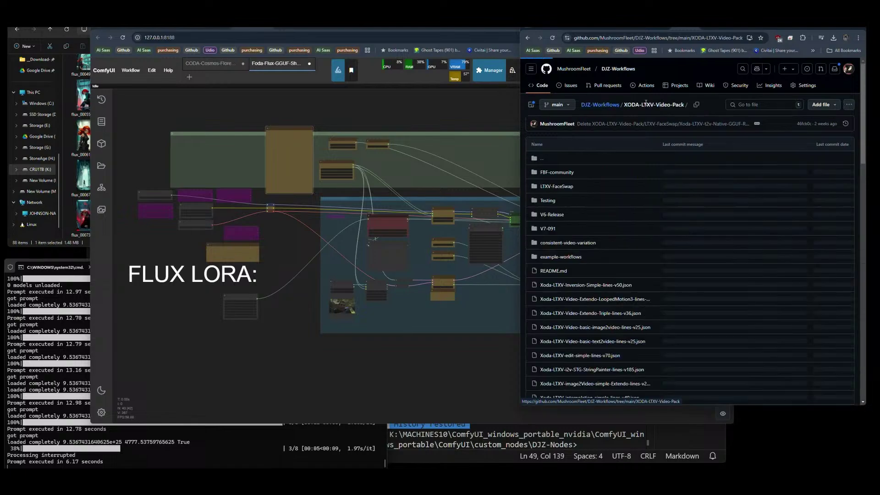
{"action": "left_click", "coordinate": [548, 229]}
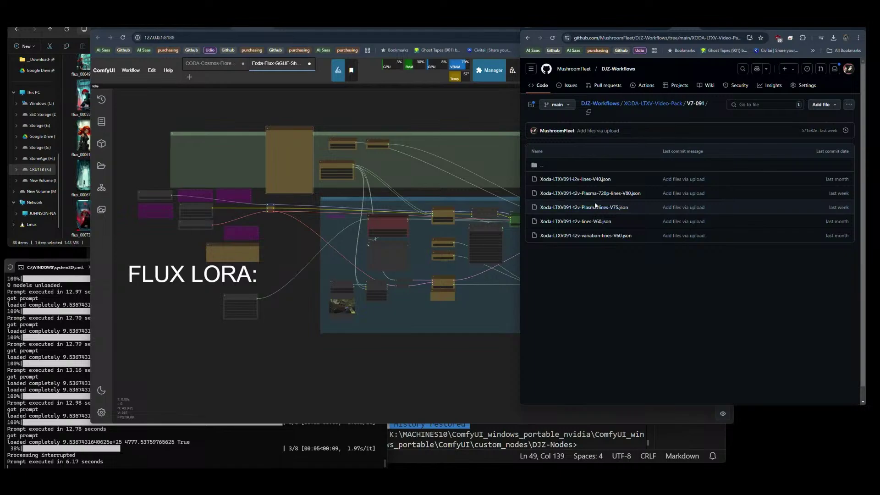
{"action": "left_click", "coordinate": [697, 28]}
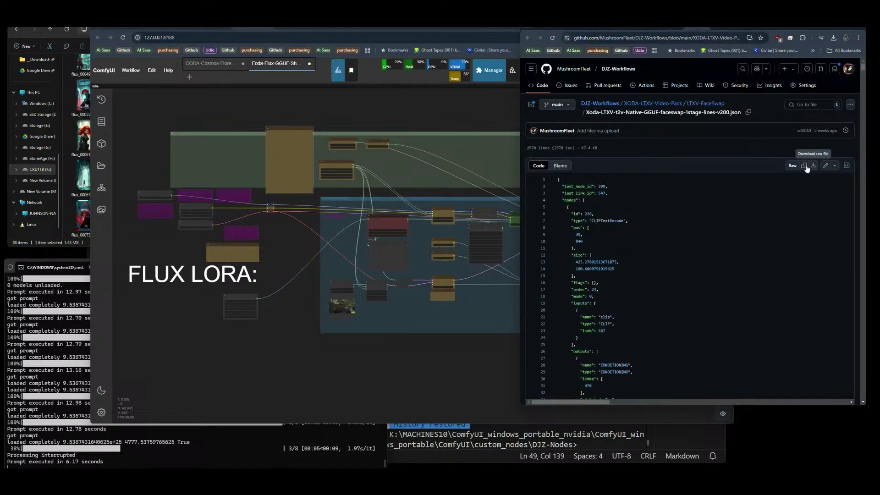
{"action": "left_click", "coordinate": [723, 31]}
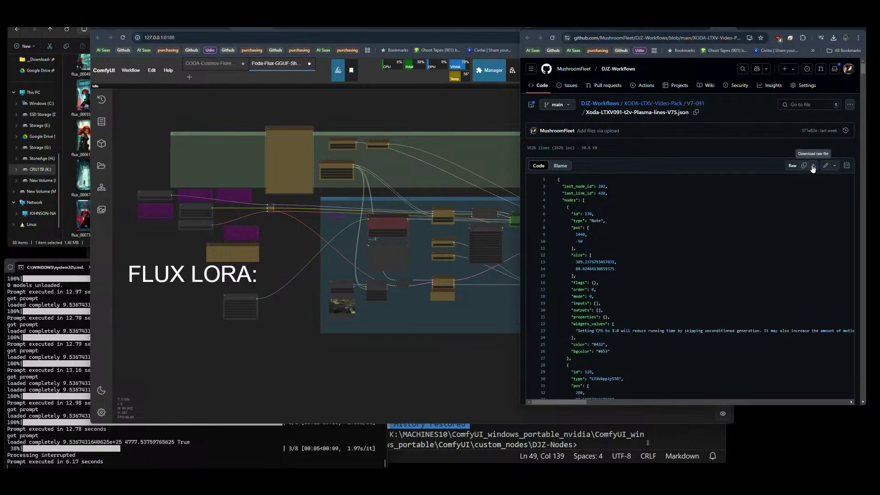
{"action": "left_click", "coordinate": [834, 39]}
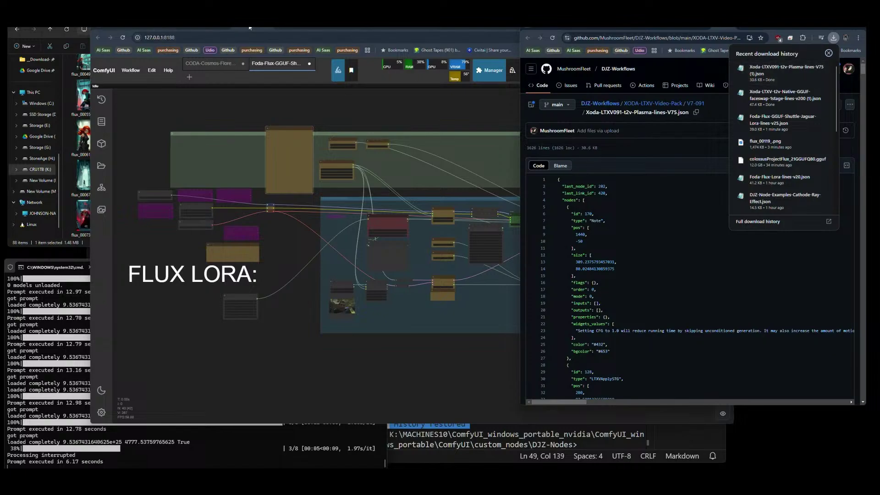
Drag the downloaded Plasma V75 and faceswap 1-stage JSON files onto the ComfyUI canvas.
{"action": "left_click", "coordinate": [294, 29]}
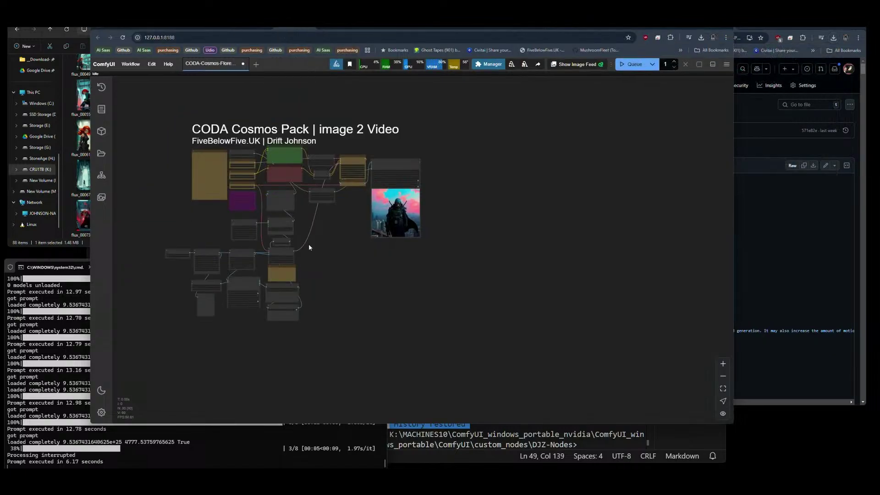
{"action": "left_click_drag", "start_coordinate": [309, 248], "coordinate": [382, 243]}
{"action": "left_click", "coordinate": [833, 38]}
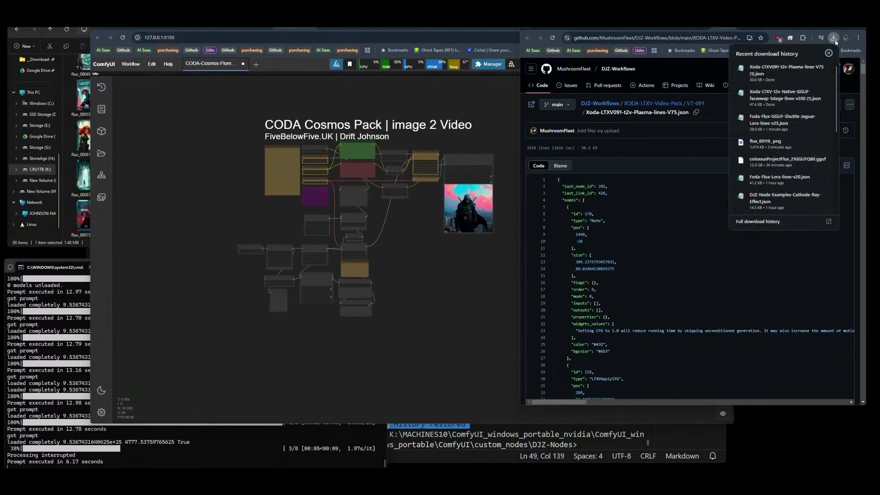
{"action": "left_click_drag", "start_coordinate": [784, 69], "coordinate": [470, 303]}
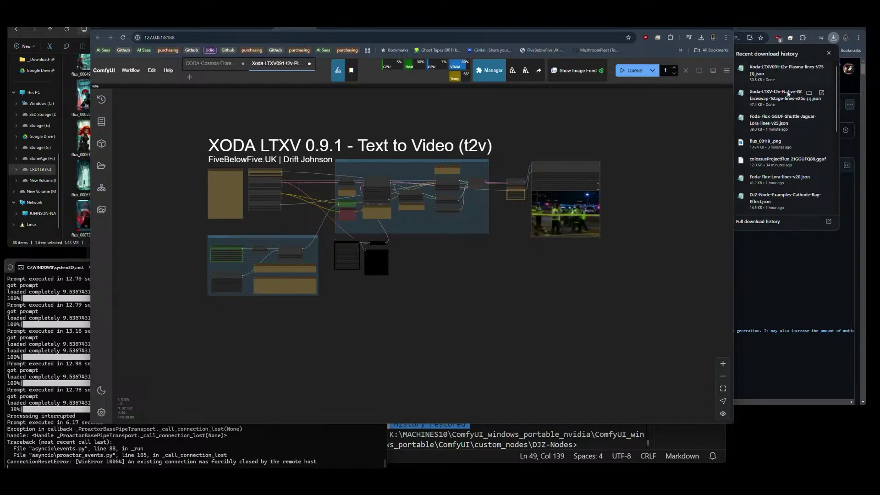
{"action": "left_click_drag", "start_coordinate": [785, 95], "coordinate": [439, 277]}
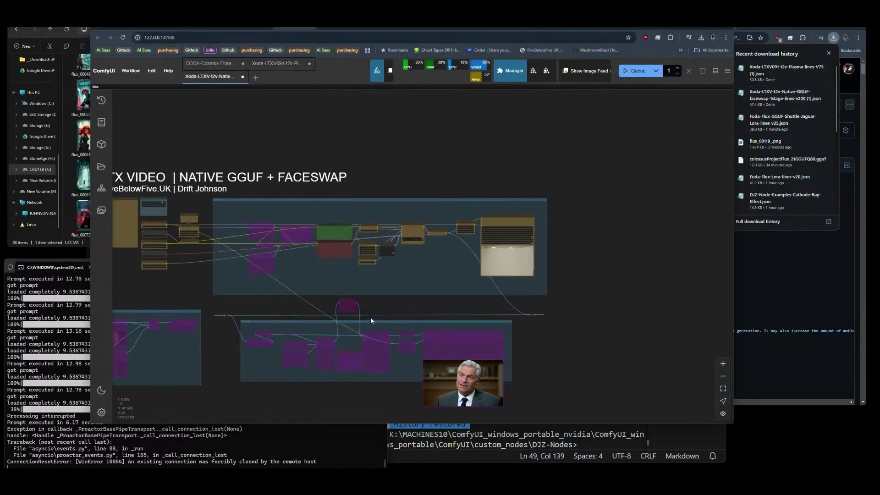
{"action": "left_click_drag", "start_coordinate": [384, 308], "coordinate": [485, 249]}
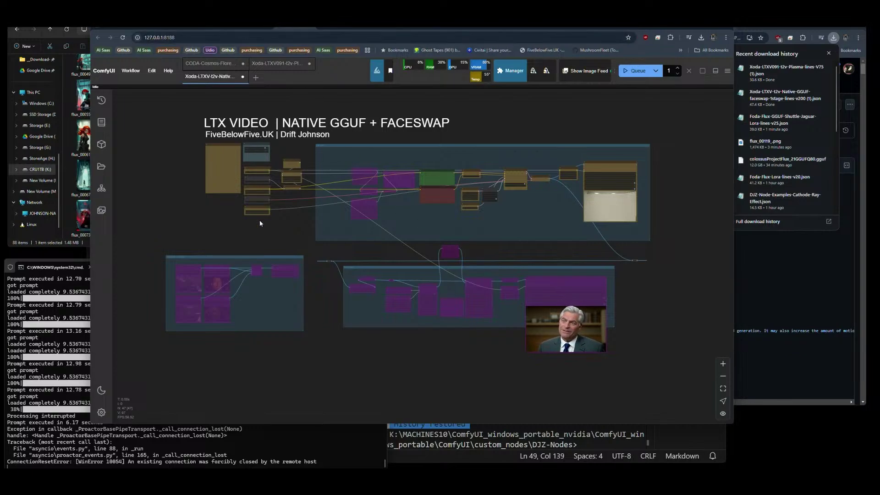
Change EmptyLTXVLatentVideo length from 105 to 73.
{"action": "scroll", "coordinate": [483, 195], "scroll_direction": "up", "scroll_amount": 15}
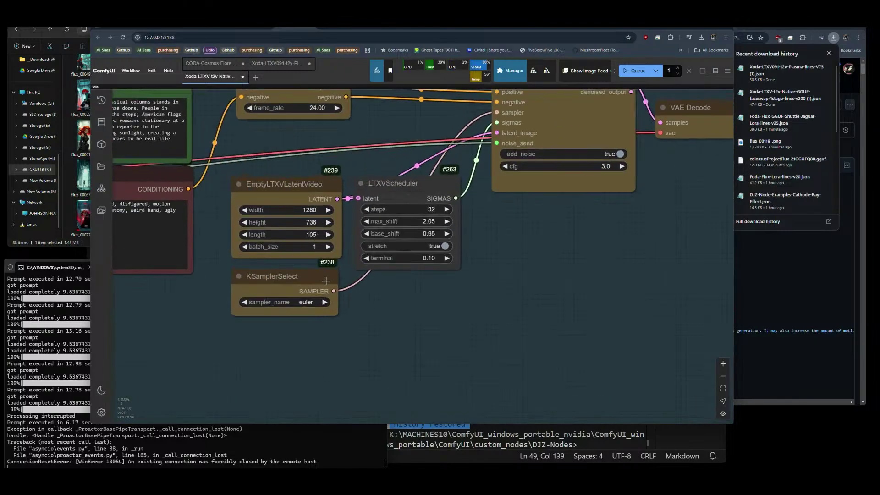
{"action": "scroll", "coordinate": [326, 280], "scroll_direction": "down", "scroll_amount": 5}
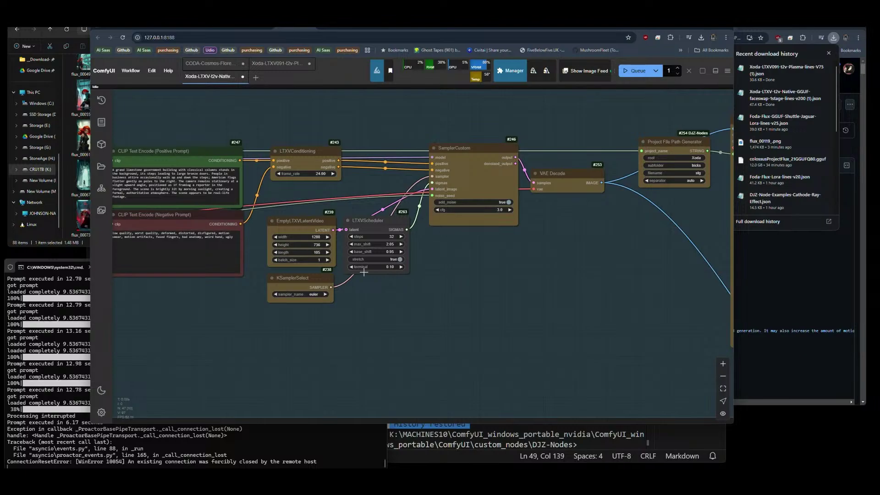
{"action": "scroll", "coordinate": [327, 252], "scroll_direction": "up", "scroll_amount": 5}
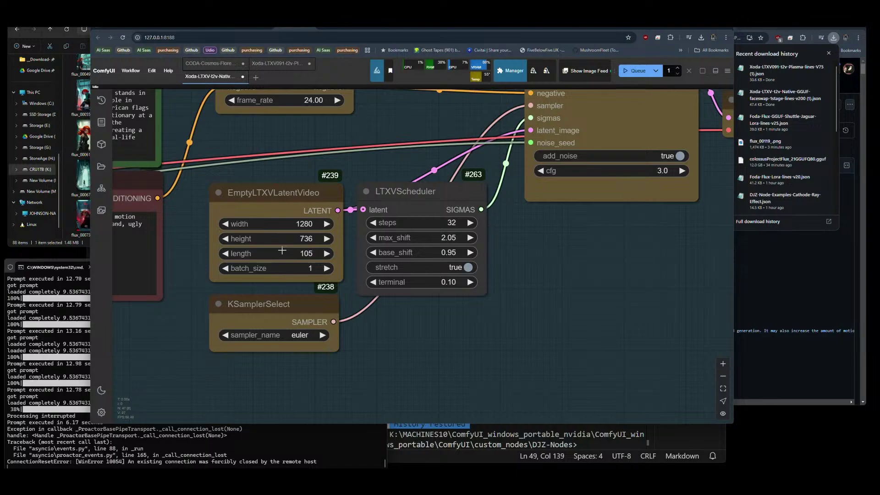
{"action": "left_click", "coordinate": [305, 253]}
{"action": "type", "text": "73"}
{"action": "left_click", "coordinate": [420, 222]}
Set the Unet Loader (GGUF) unet_name to ltx-video-2b-v0.9.1-q8_0.gguf.
{"action": "scroll", "coordinate": [568, 298], "scroll_direction": "down", "scroll_amount": 5}
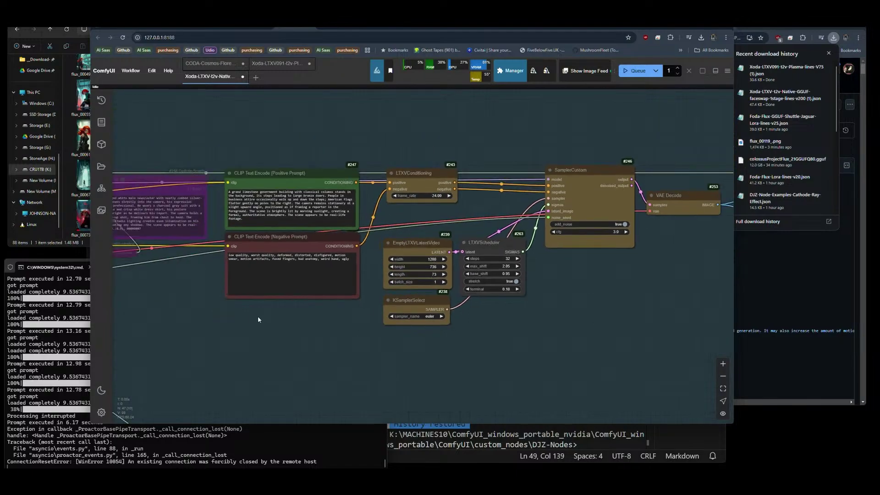
{"action": "left_click_drag", "start_coordinate": [255, 316], "coordinate": [740, 286]}
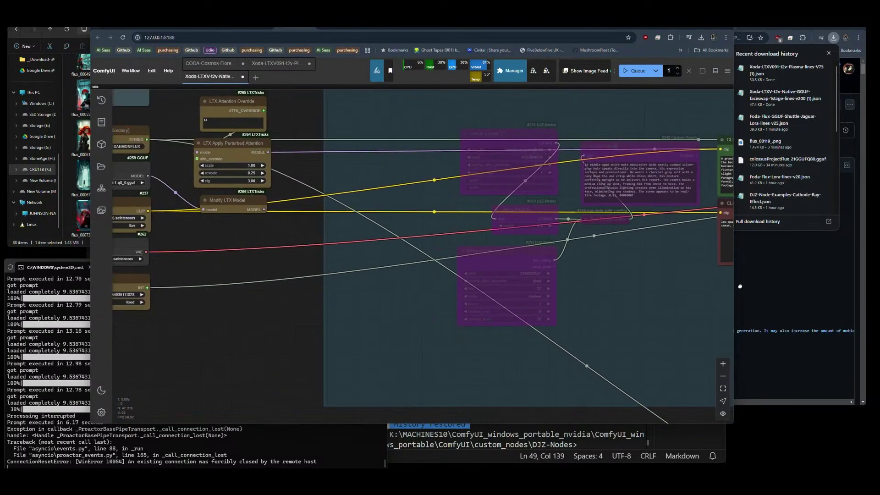
{"action": "left_click_drag", "start_coordinate": [233, 225], "coordinate": [399, 261]}
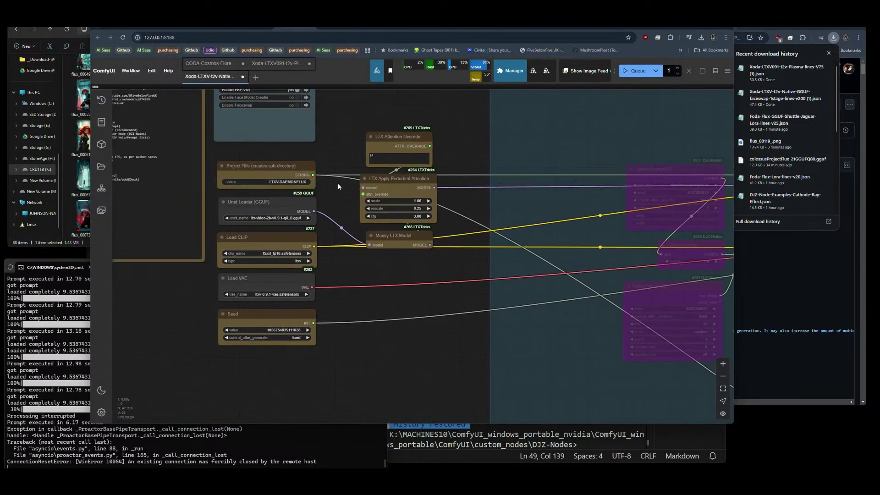
{"action": "left_click", "coordinate": [266, 218]}
{"action": "left_click", "coordinate": [274, 218]}
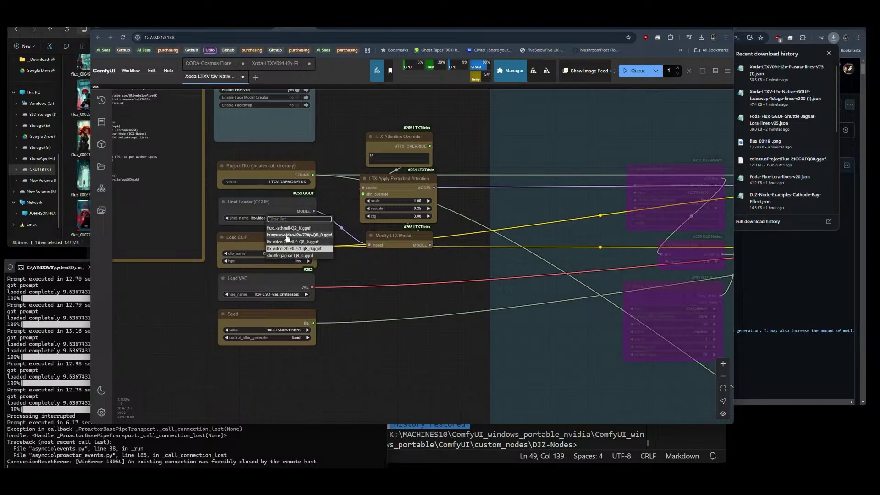
{"action": "left_click", "coordinate": [357, 268]}
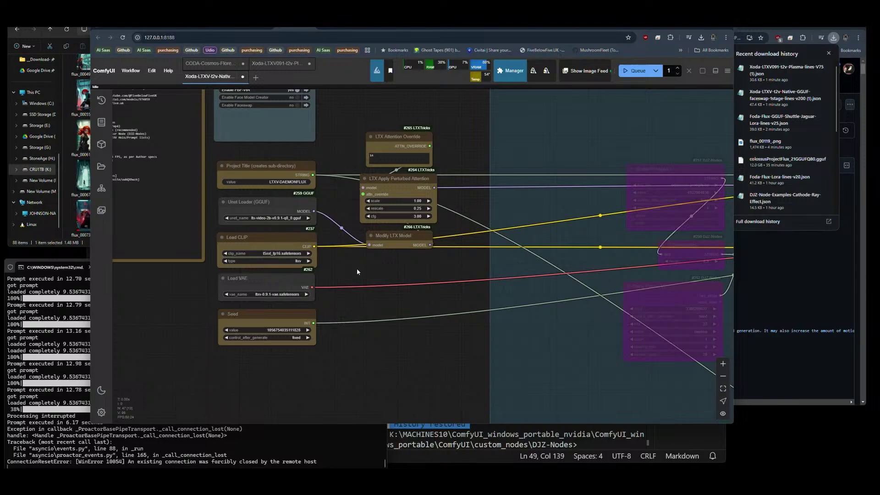
{"action": "left_click", "coordinate": [81, 244]}
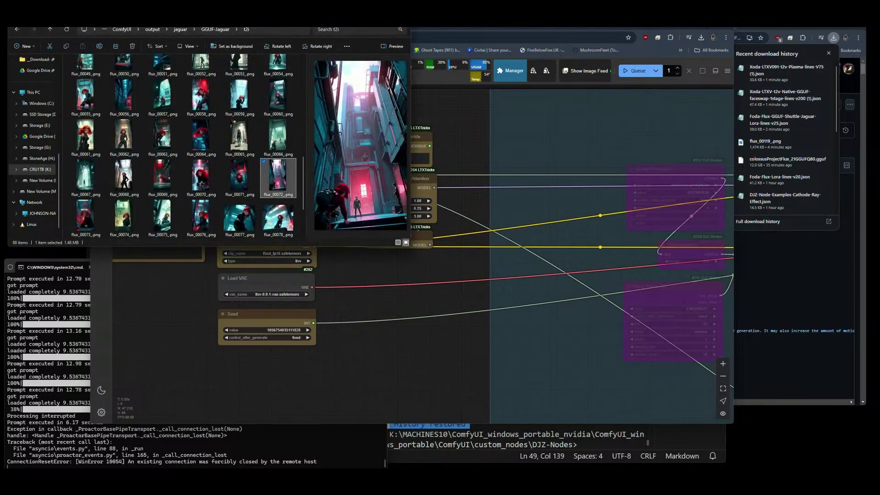
Browse ComfyUI's models, peek into checkpoints, then select ltx-DreamDiffusion3B.safetensors in diffusion_models.
{"action": "left_click", "coordinate": [133, 30]}
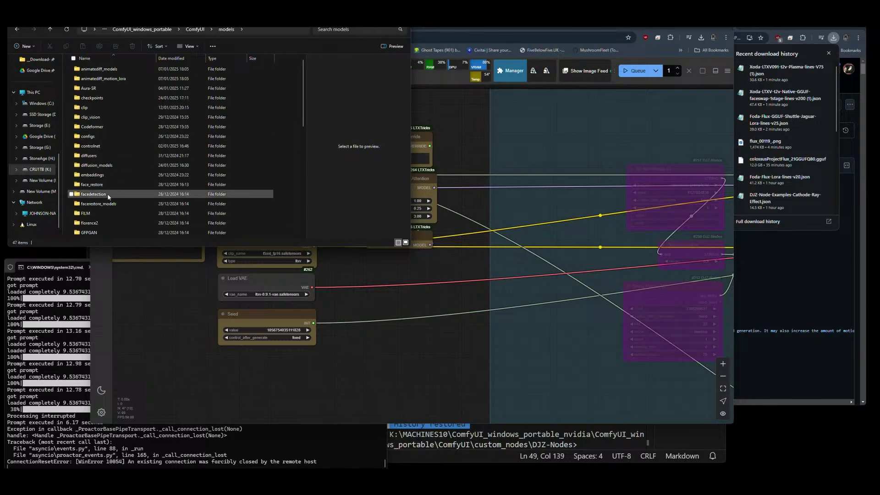
{"action": "double_click", "coordinate": [103, 195]}
{"action": "scroll", "coordinate": [108, 196], "scroll_direction": "down", "scroll_amount": 5}
{"action": "scroll", "coordinate": [106, 160], "scroll_direction": "up", "scroll_amount": 5}
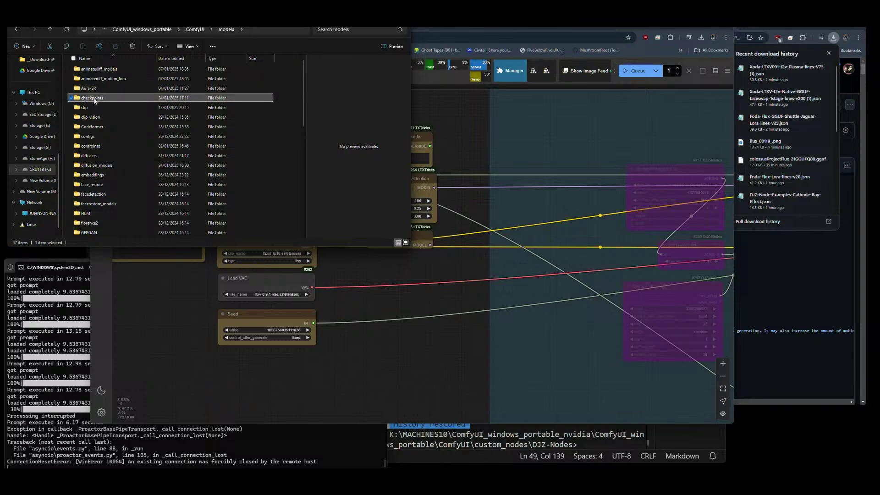
{"action": "double_click", "coordinate": [94, 99]}
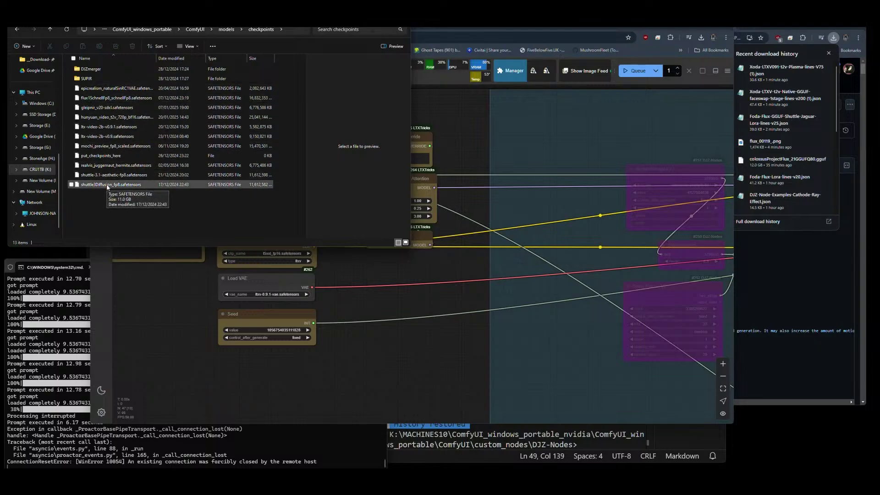
{"action": "key", "text": "alt+Left"}
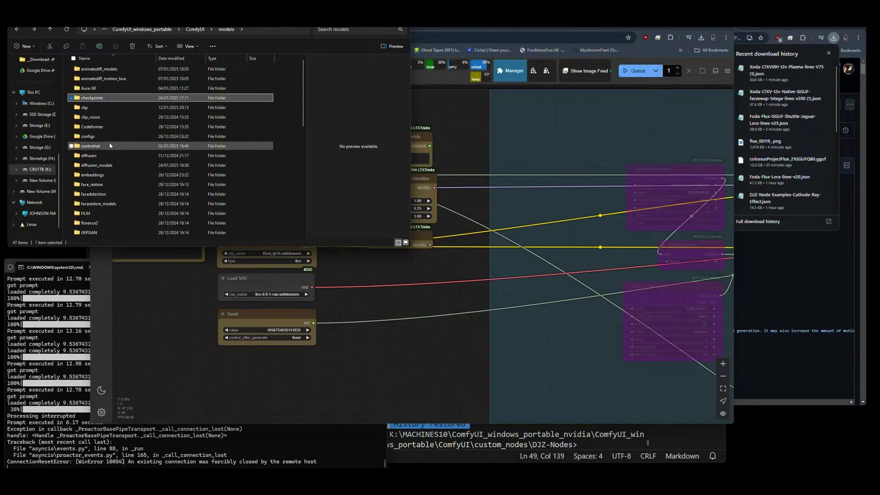
{"action": "double_click", "coordinate": [95, 165]}
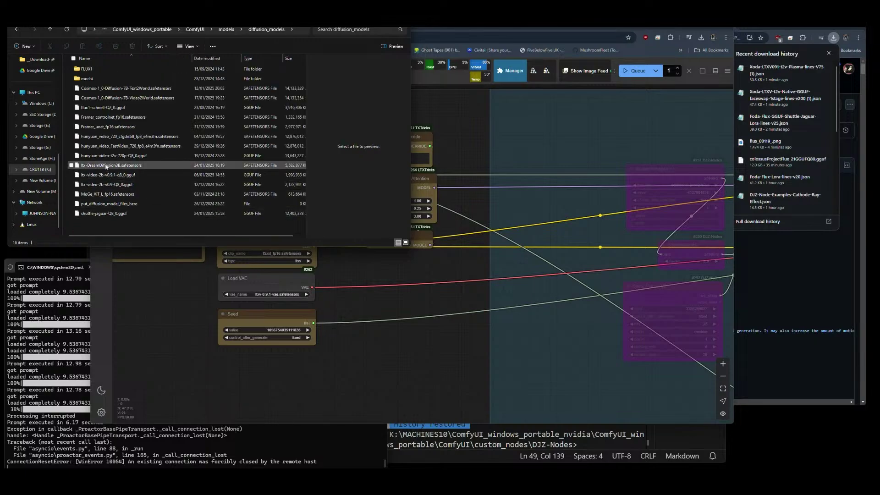
{"action": "left_click", "coordinate": [101, 166]}
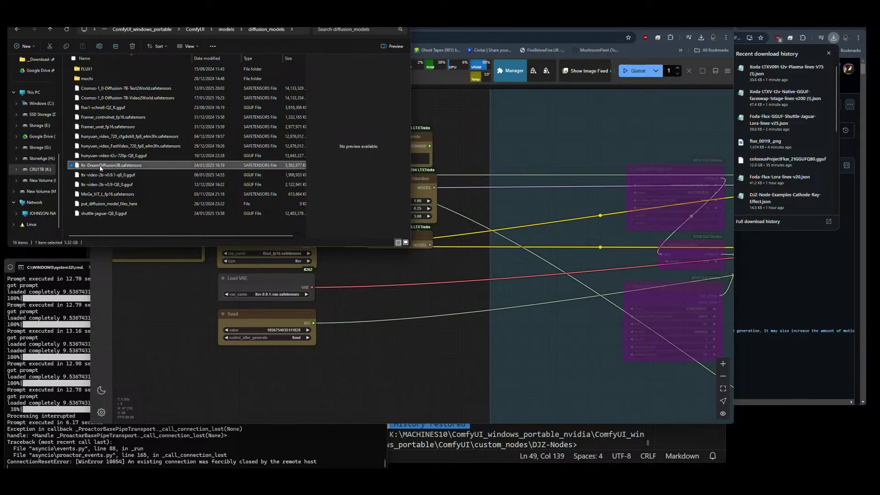
Compare the Unet Loader's GGUF list with the shuttle-jaguar-Q8_0.gguf and ltx-DreamDiffusion3B.safetensors file sizes.
{"action": "left_click", "coordinate": [359, 268]}
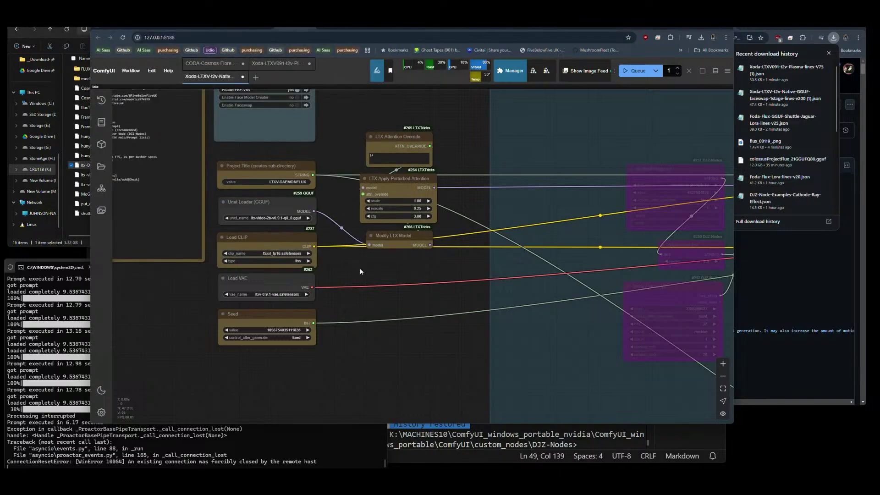
{"action": "left_click", "coordinate": [272, 219]}
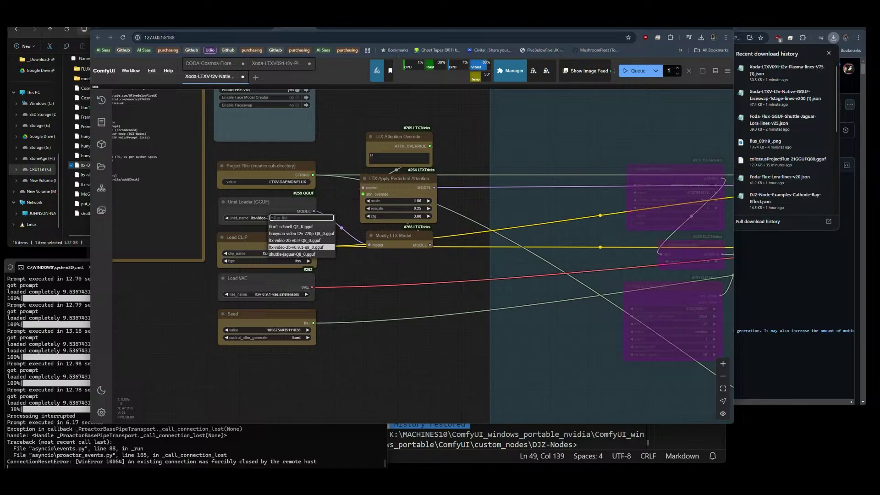
{"action": "left_click", "coordinate": [71, 225]}
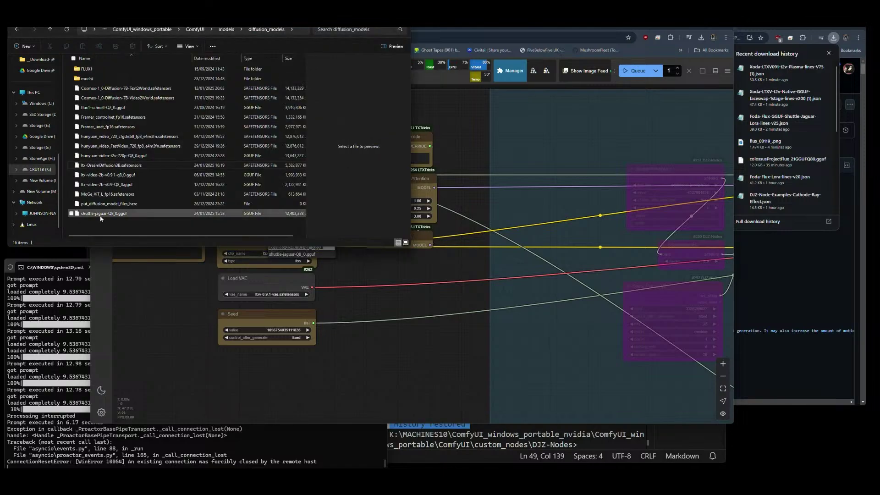
{"action": "left_click", "coordinate": [101, 214]}
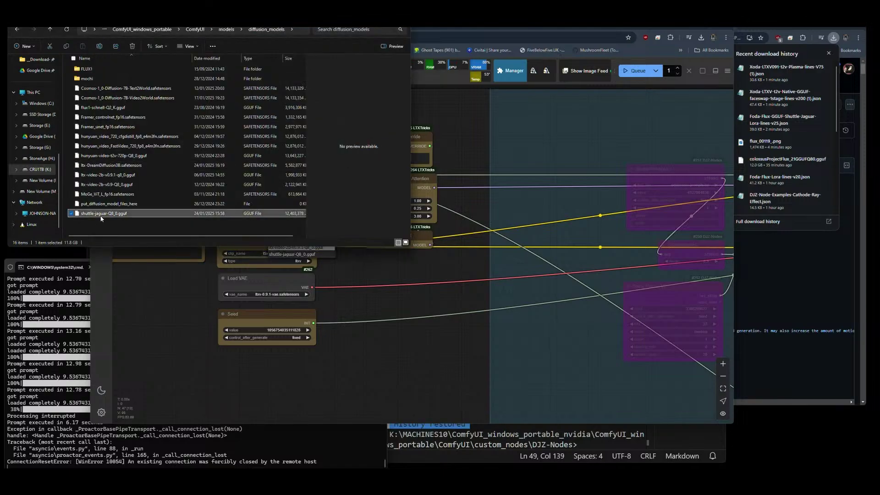
{"action": "left_click", "coordinate": [116, 166]}
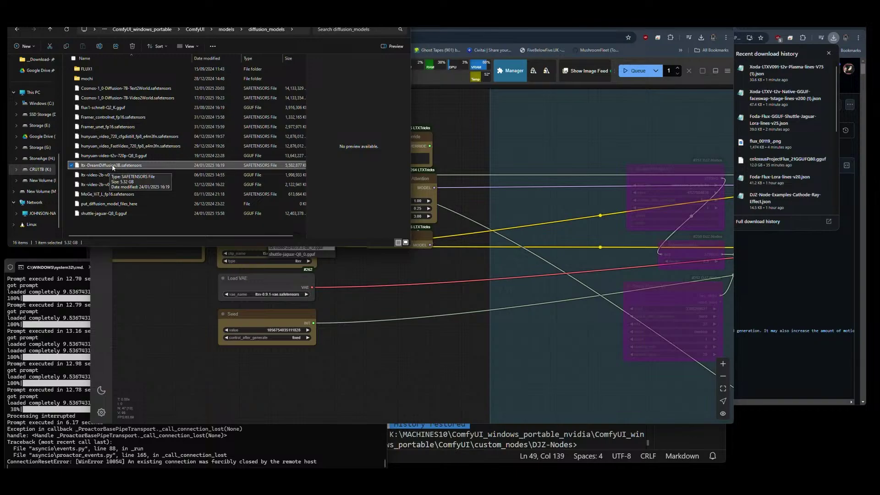
Add a Load Diffusion Model node set to ltx-DreamDiffusion3B.safetensors.
{"action": "left_click", "coordinate": [371, 269]}
{"action": "double_click", "coordinate": [353, 267]}
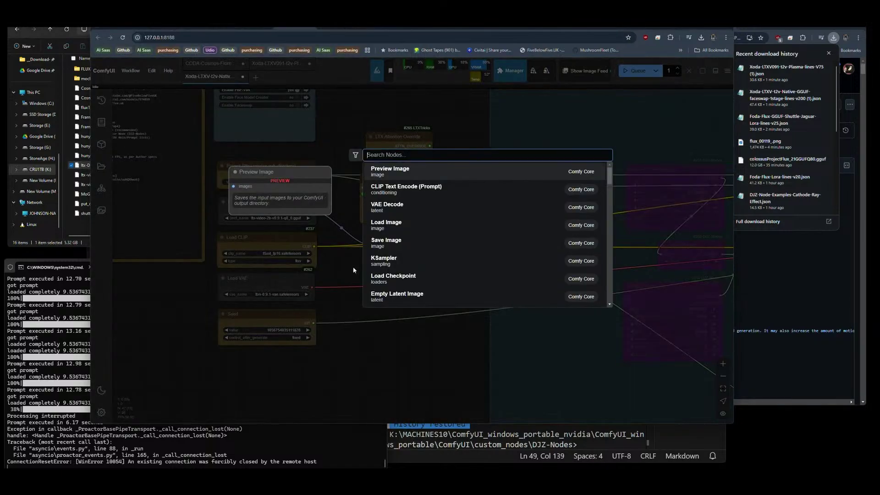
{"action": "type", "text": "dream,d"}
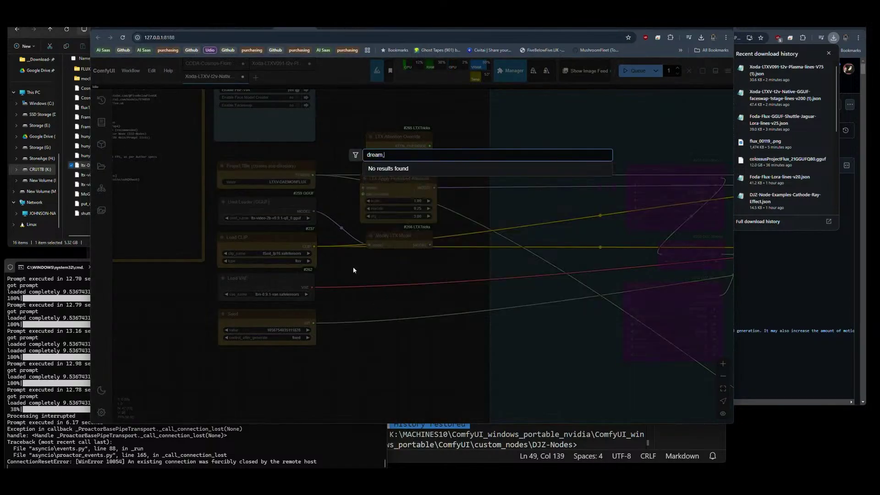
{"action": "key", "text": "BackSpace"}
{"action": "key", "text": "BackSpace"}
{"action": "type", "text": "di"}
{"action": "key", "text": "BackSpace"}
{"action": "key", "text": "BackSpace"}
{"action": "key", "text": "BackSpace"}
{"action": "key", "text": "BackSpace"}
{"action": "key", "text": "BackSpace"}
{"action": "key", "text": "BackSpace"}
{"action": "key", "text": "BackSpace"}
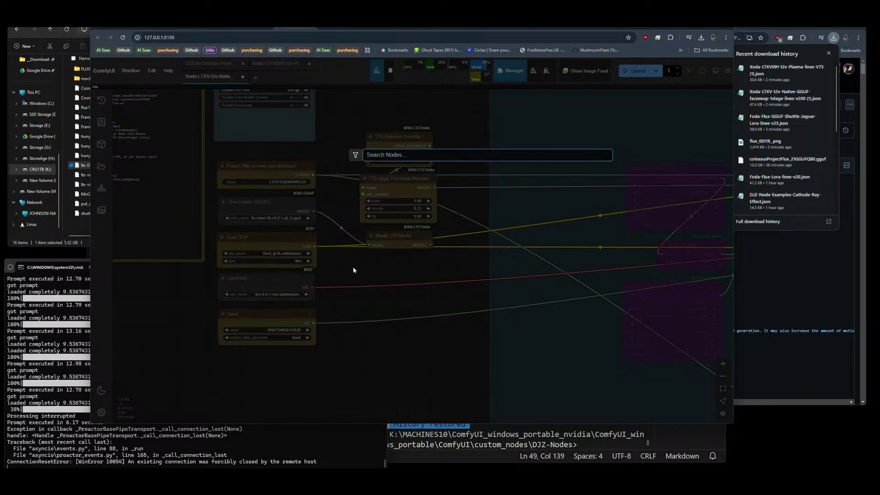
{"action": "type", "text": "l;oad"}
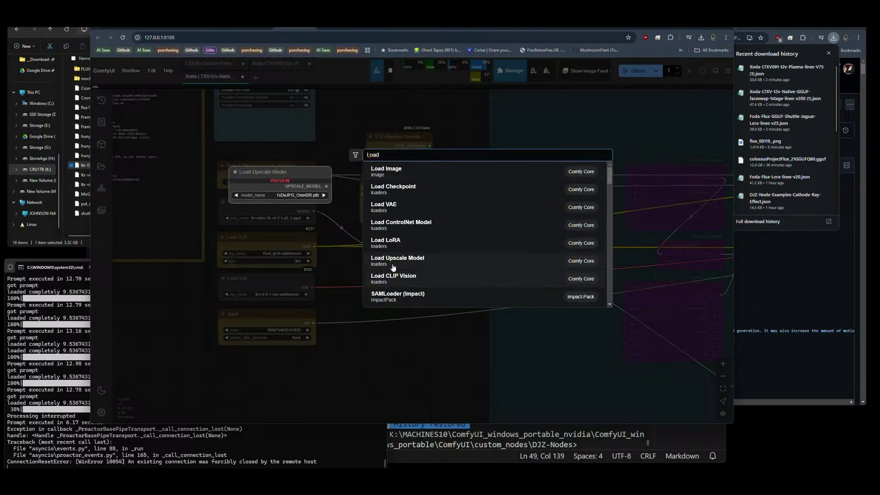
{"action": "key", "text": "Home"}
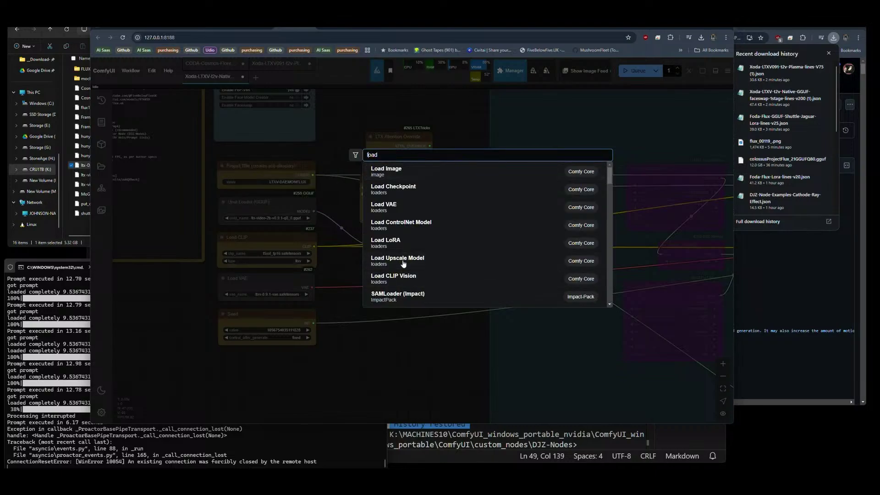
{"action": "key", "text": "End"}
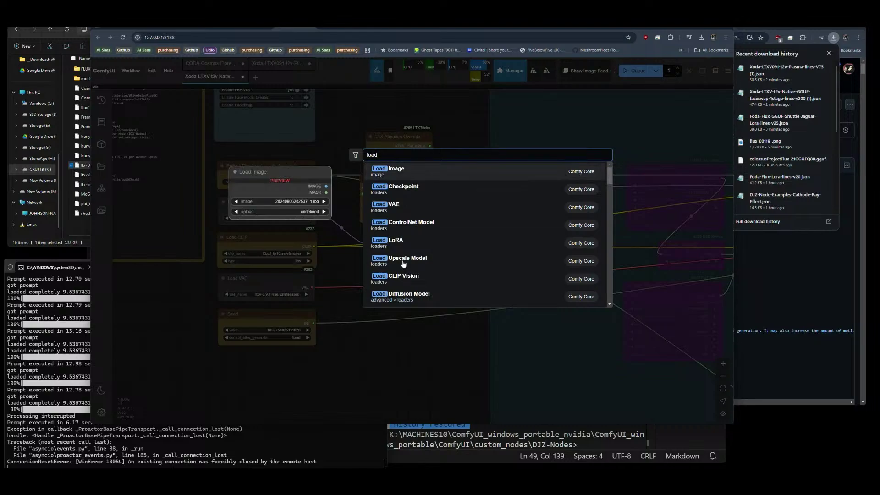
{"action": "left_click", "coordinate": [398, 295]}
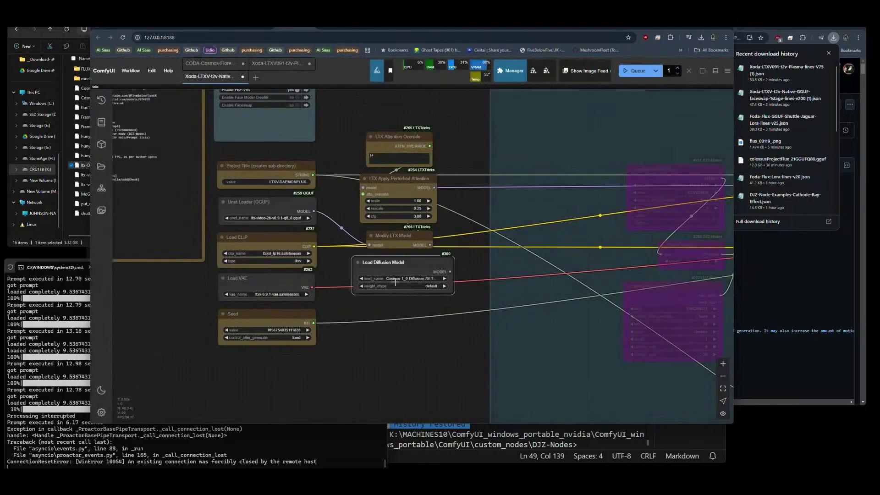
{"action": "left_click", "coordinate": [395, 279]}
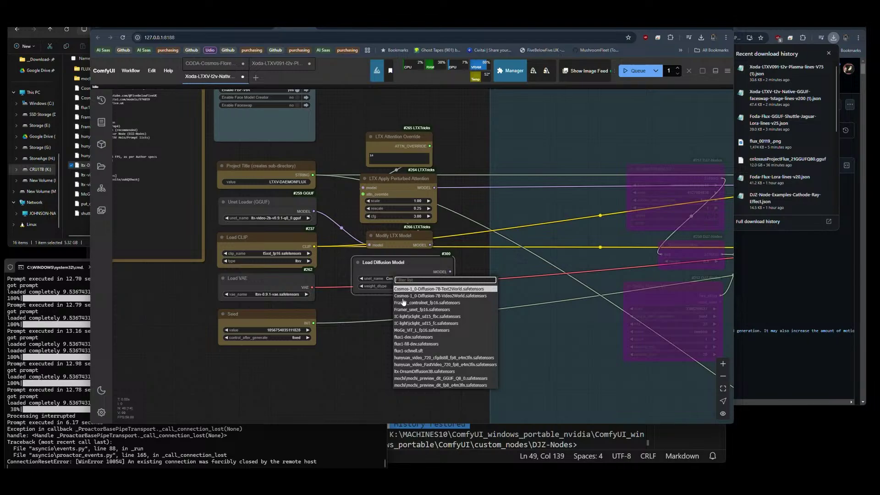
{"action": "left_click", "coordinate": [417, 372]}
Wire its MODEL into Modify LTX Model, bypass Unet Loader (GGUF), and move the new node into its place.
{"action": "left_click_drag", "start_coordinate": [406, 267], "coordinate": [364, 273]}
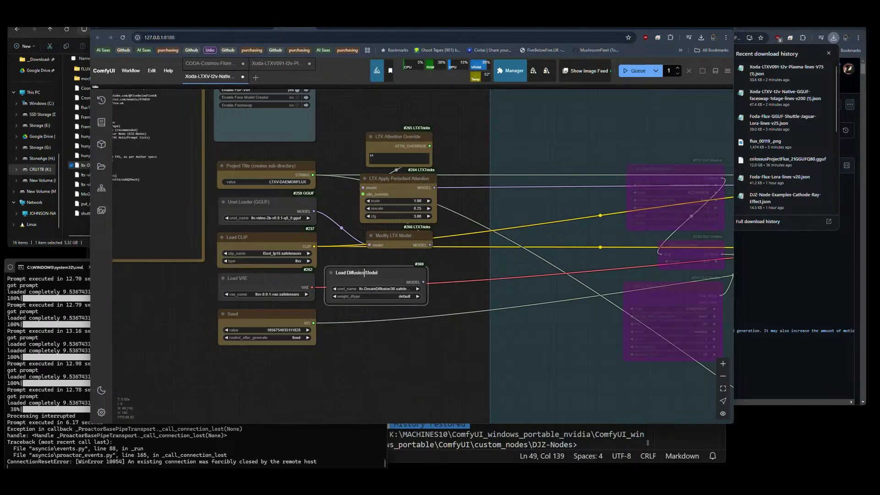
{"action": "left_click_drag", "start_coordinate": [418, 281], "coordinate": [369, 245]}
{"action": "left_click", "coordinate": [281, 214]}
{"action": "key", "text": "ctrl+b"}
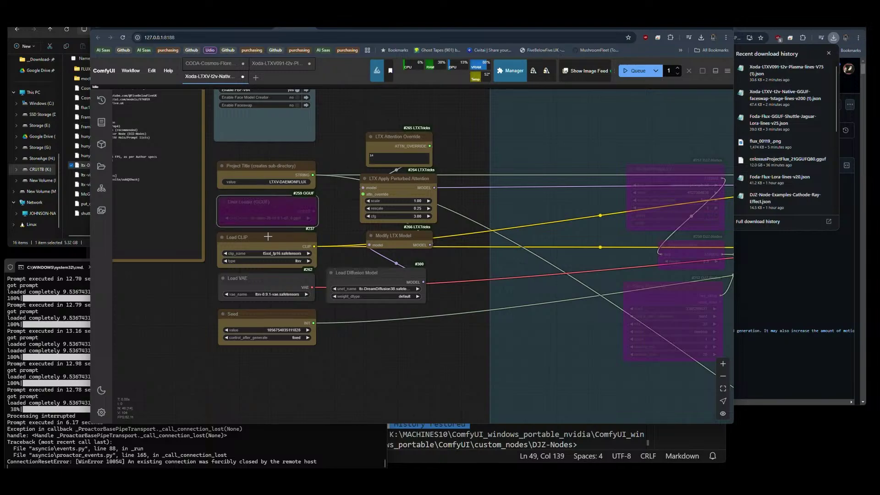
{"action": "left_click_drag", "start_coordinate": [367, 273], "coordinate": [255, 199]}
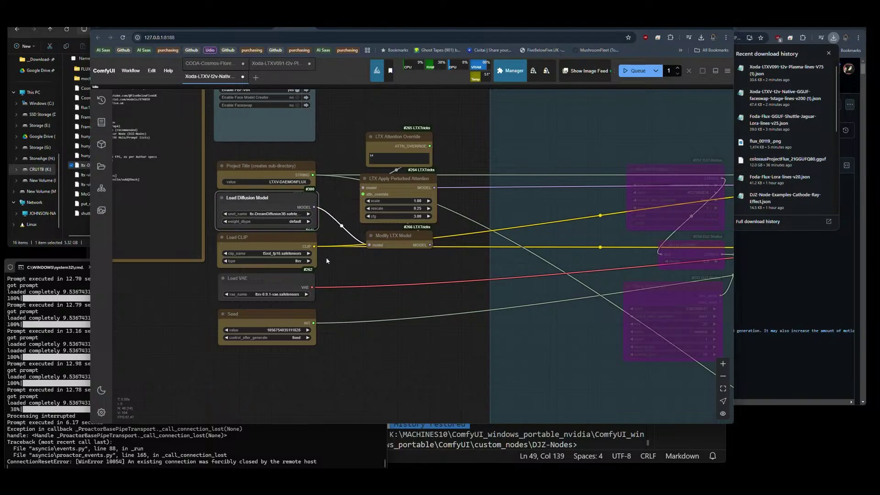
{"action": "left_click", "coordinate": [323, 265]}
{"action": "left_click", "coordinate": [290, 222]}
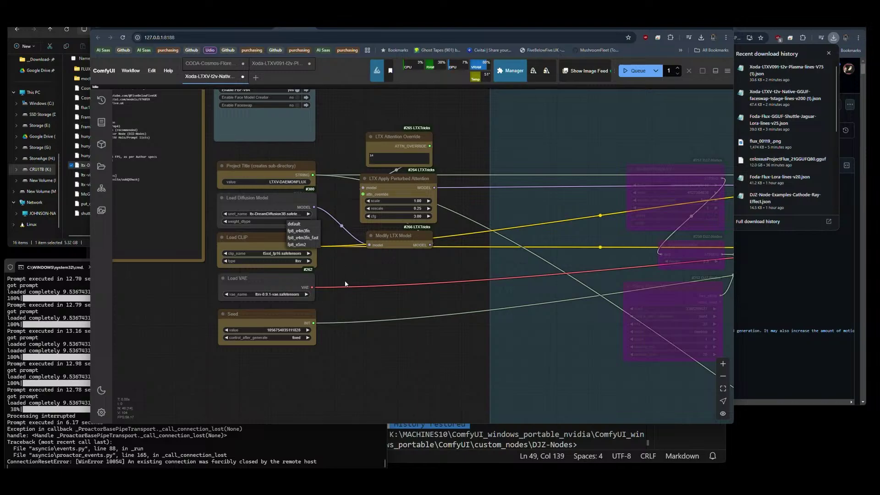
Zoom out over the whole faceswap workflow and queue a render using ltx-DreamDiffusion3B.
{"action": "scroll", "coordinate": [412, 286], "scroll_direction": "down", "scroll_amount": 5}
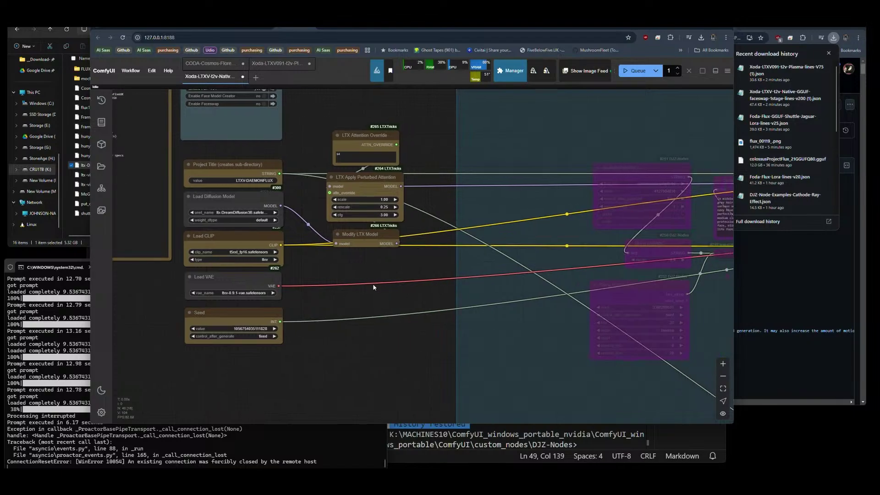
{"action": "left_click_drag", "start_coordinate": [356, 306], "coordinate": [231, 284]}
{"action": "left_click", "coordinate": [636, 70]}
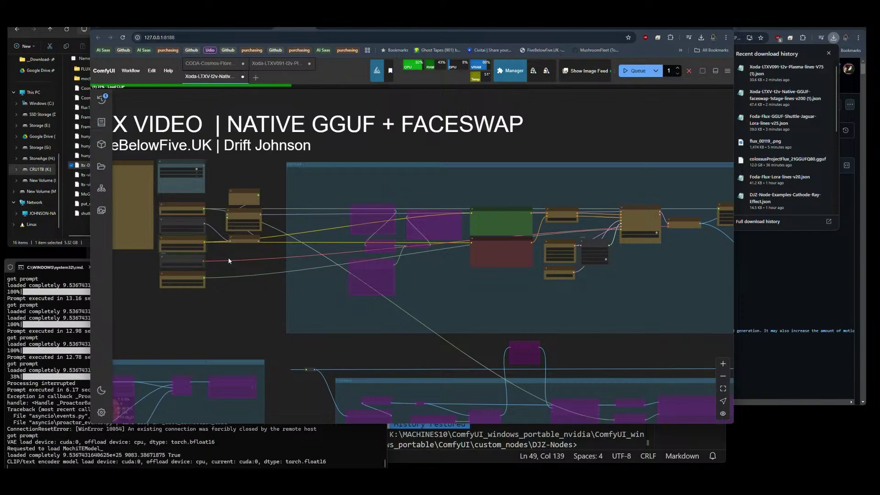
{"action": "scroll", "coordinate": [274, 298], "scroll_direction": "down", "scroll_amount": 3}
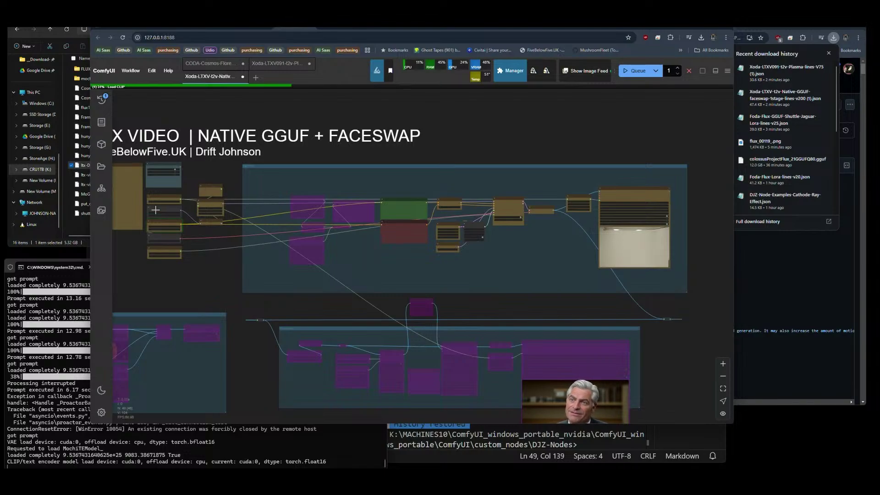
Open Red Racer, orbit it through front, side, low and rear views, then start a new model.
{"action": "left_click", "coordinate": [506, 27]}
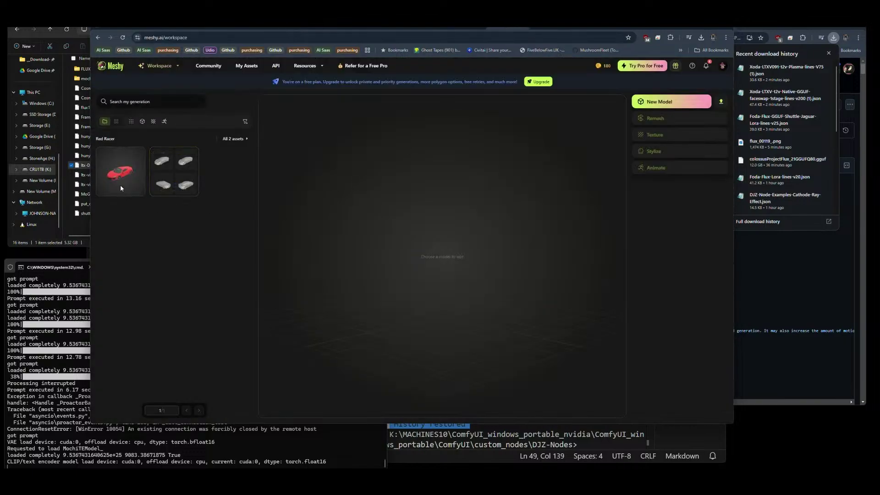
{"action": "left_click", "coordinate": [121, 174]}
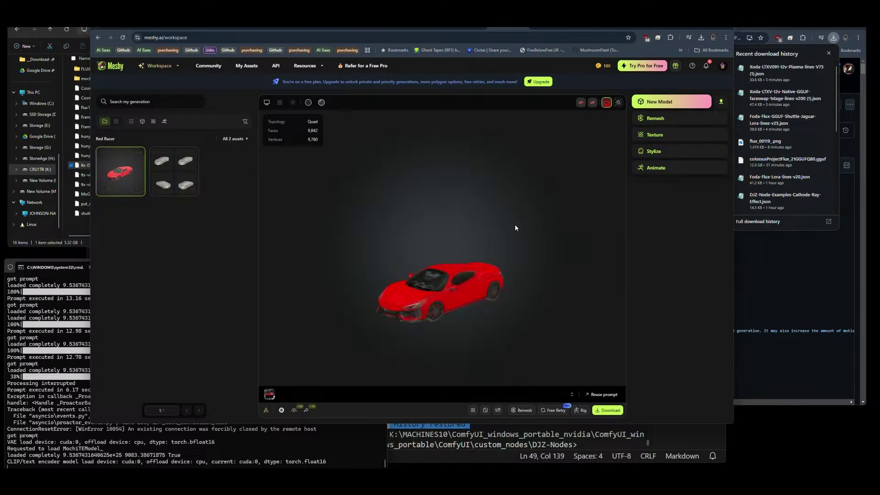
{"action": "left_click_drag", "start_coordinate": [452, 299], "coordinate": [471, 295]}
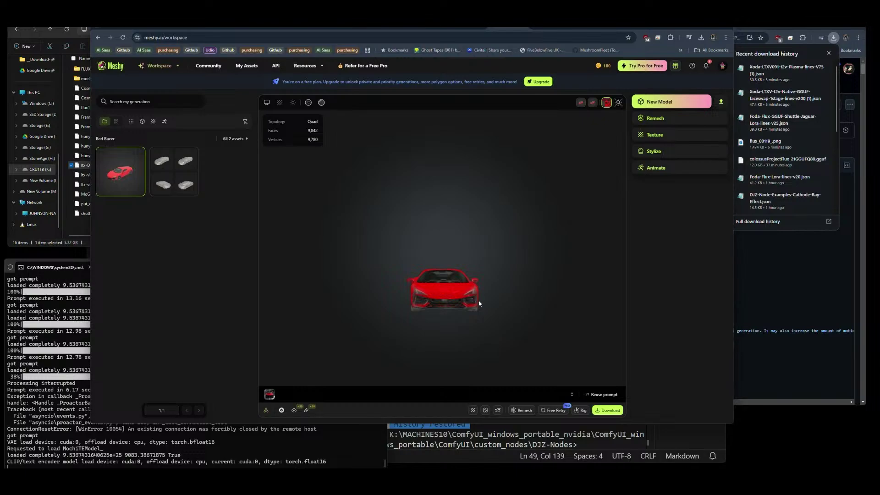
{"action": "left_click_drag", "start_coordinate": [438, 300], "coordinate": [474, 320]}
{"action": "scroll", "coordinate": [435, 325], "scroll_direction": "up", "scroll_amount": 3}
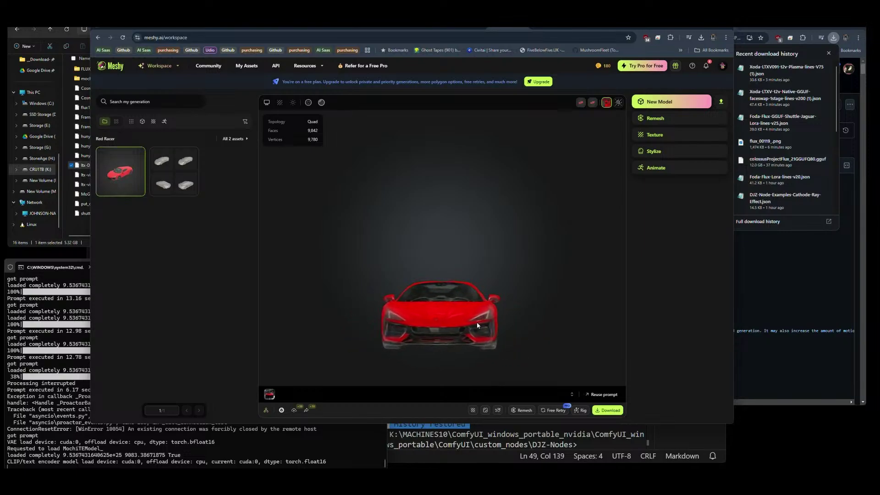
{"action": "scroll", "coordinate": [443, 327], "scroll_direction": "up", "scroll_amount": 2}
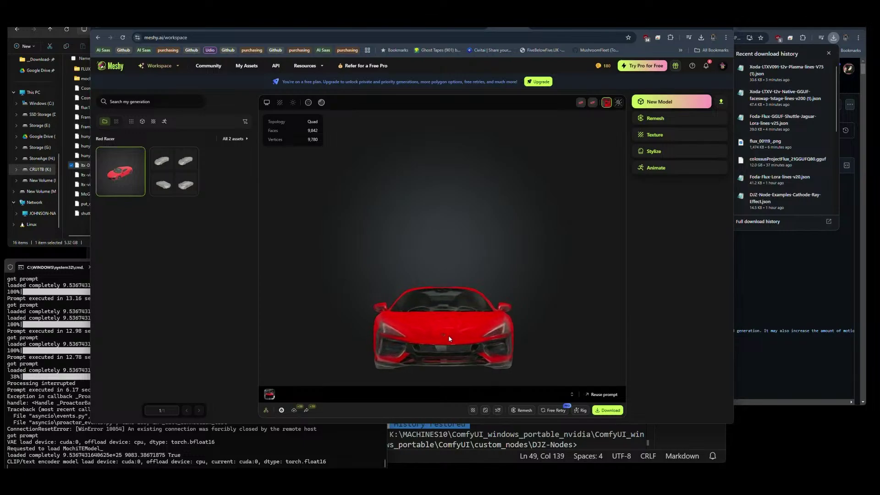
{"action": "left_click_drag", "start_coordinate": [445, 327], "coordinate": [518, 308]}
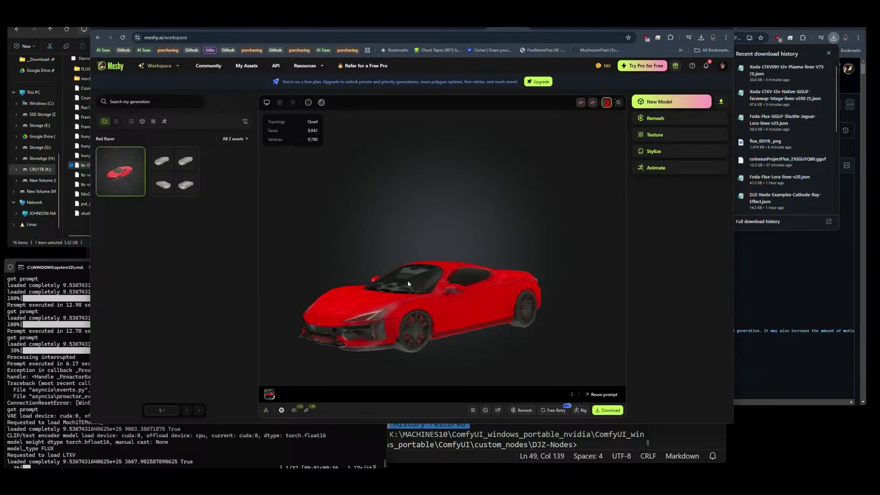
{"action": "left_click_drag", "start_coordinate": [408, 280], "coordinate": [444, 298]}
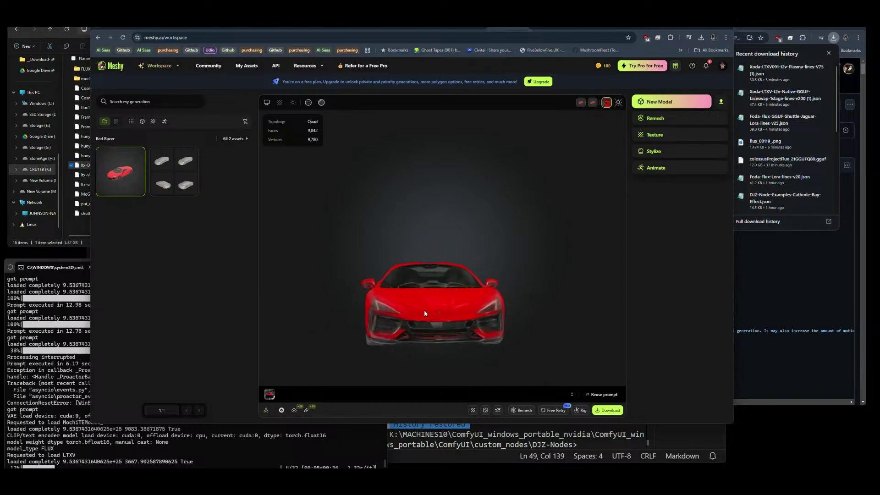
{"action": "left_click_drag", "start_coordinate": [424, 310], "coordinate": [392, 303]}
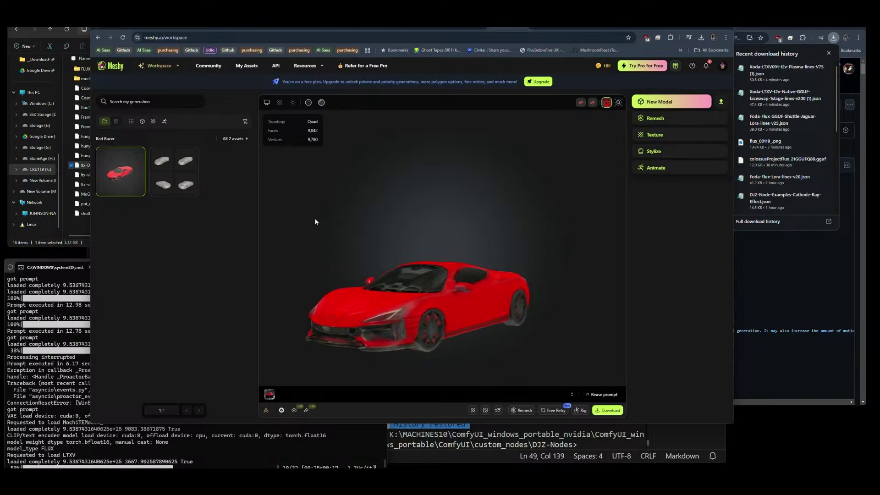
{"action": "left_click", "coordinate": [657, 103]}
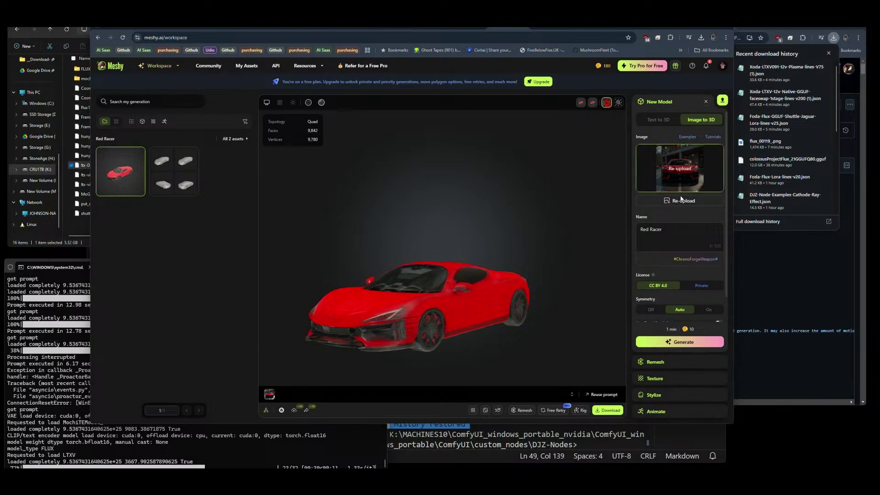
Re-upload flux_00119_.png from Downloads as the source image and generate the 3D model.
{"action": "left_click", "coordinate": [682, 201]}
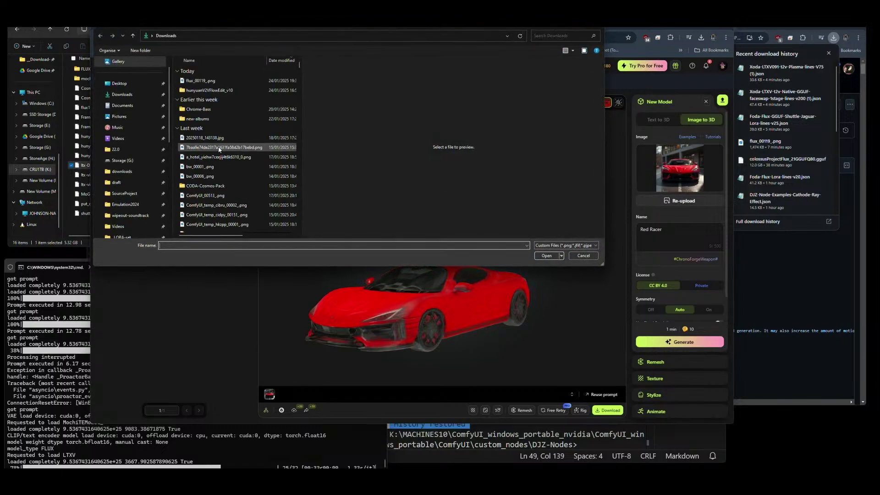
{"action": "left_click", "coordinate": [201, 81]}
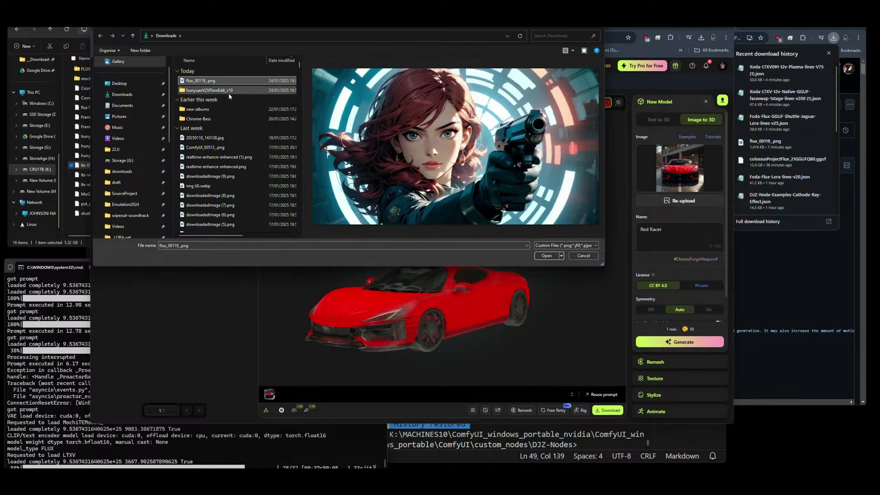
{"action": "left_click", "coordinate": [546, 256]}
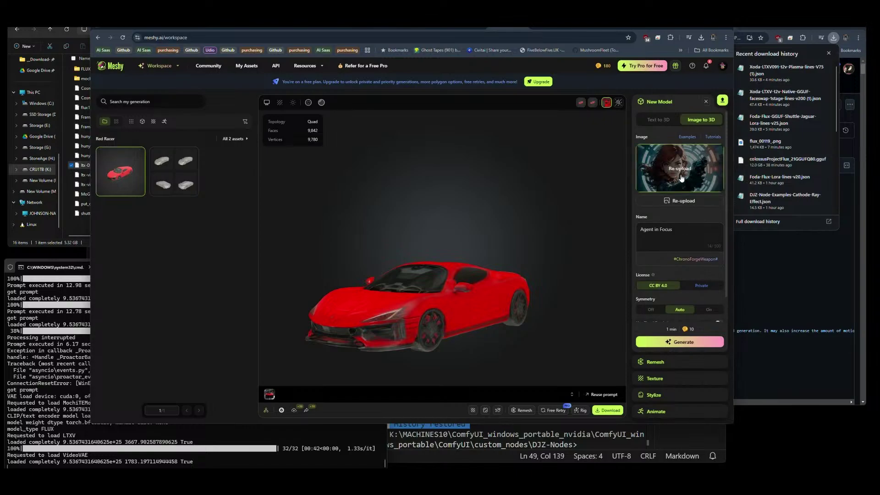
{"action": "left_click", "coordinate": [674, 342]}
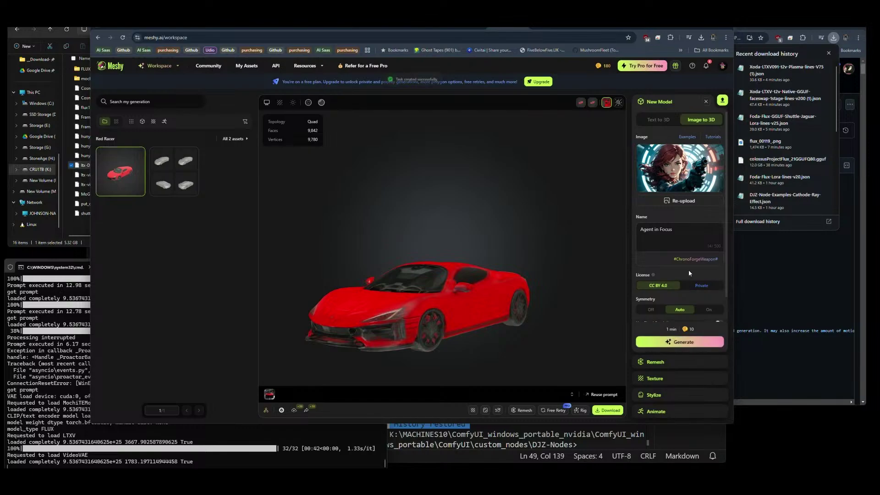
{"action": "mouse_move", "coordinate": [693, 262]}
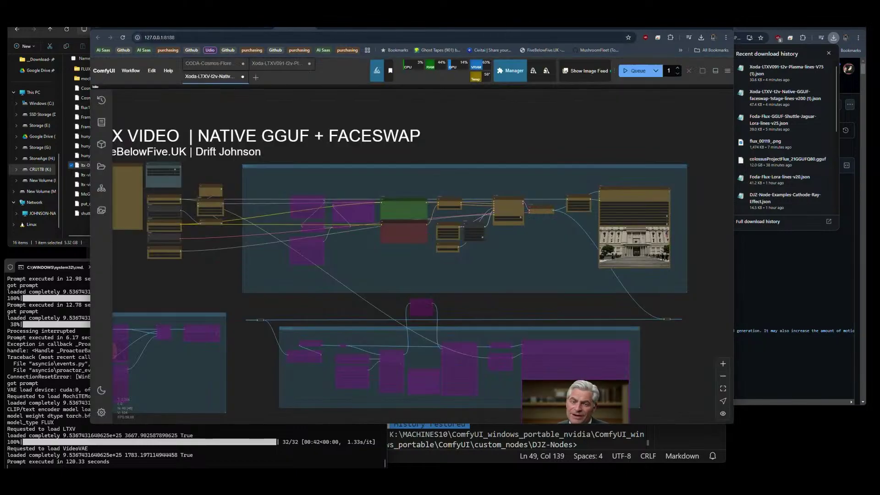
Raise the EmptyLTXVLatentVideo length from 73 to 121 and queue the workflow.
{"action": "left_click", "coordinate": [296, 27]}
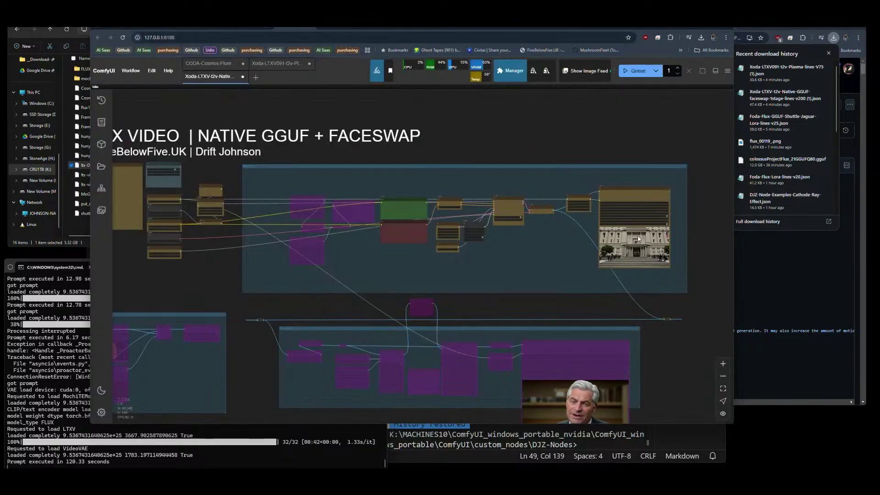
{"action": "scroll", "coordinate": [637, 236], "scroll_direction": "up", "scroll_amount": 8}
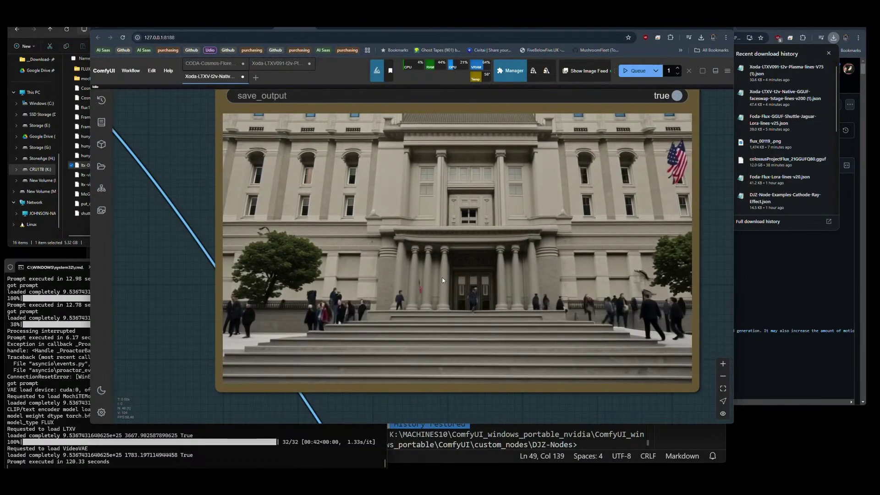
{"action": "scroll", "coordinate": [475, 268], "scroll_direction": "down", "scroll_amount": 2}
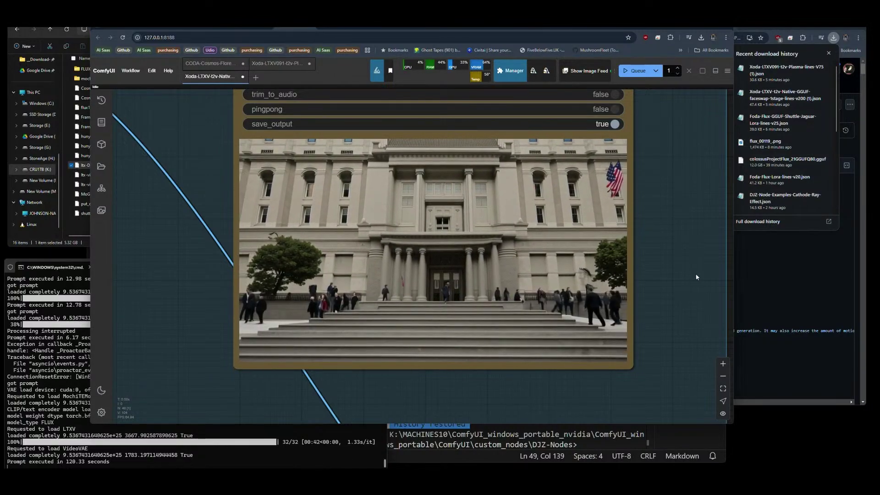
{"action": "scroll", "coordinate": [688, 262], "scroll_direction": "down", "scroll_amount": 5}
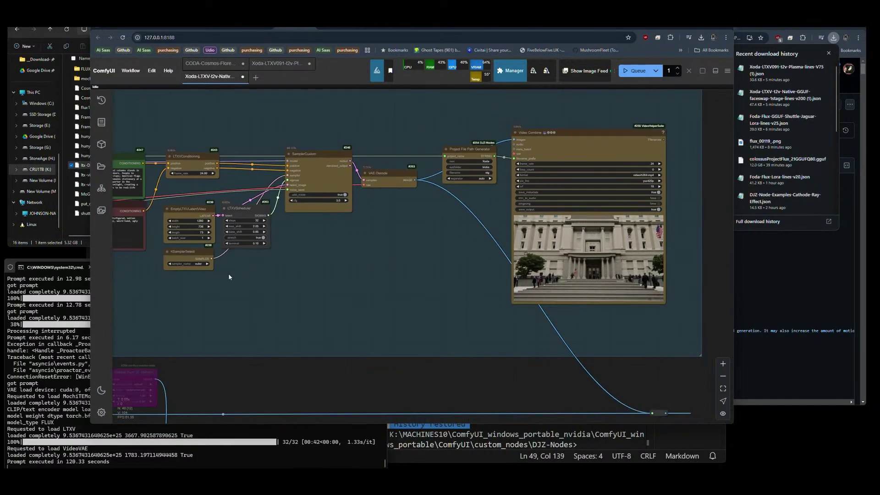
{"action": "left_click", "coordinate": [208, 232]}
{"action": "left_click", "coordinate": [209, 233]}
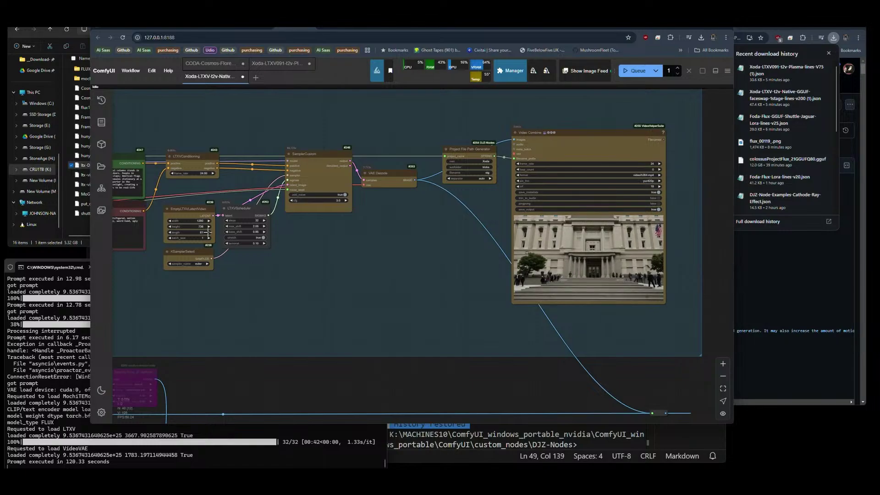
{"action": "left_click", "coordinate": [209, 232]}
{"action": "left_click", "coordinate": [209, 232]}
{"action": "left_click", "coordinate": [209, 232]}
{"action": "left_click", "coordinate": [209, 232]}
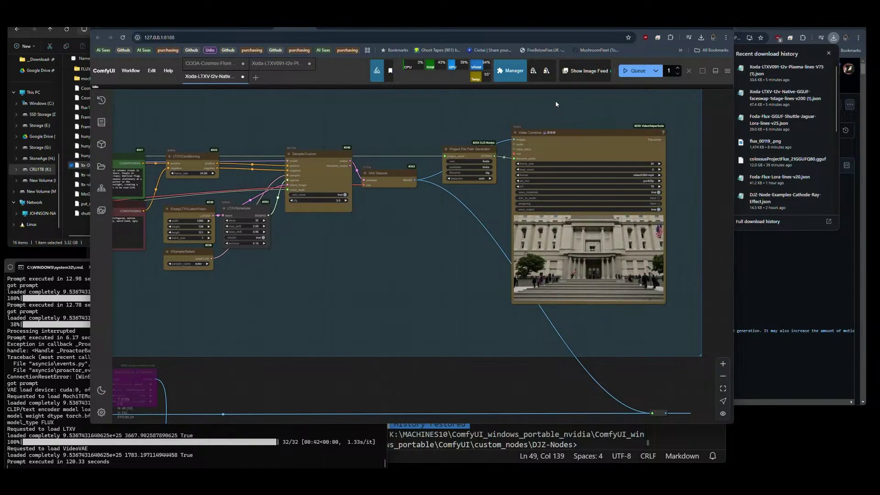
{"action": "left_click", "coordinate": [634, 70]}
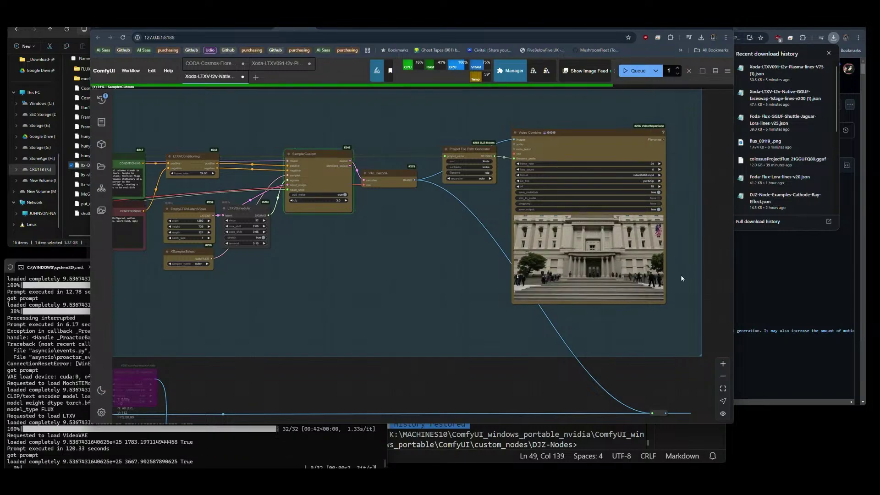
Pan the graph to watch the lower workflow groups and face preview while it renders.
{"action": "scroll", "coordinate": [681, 277], "scroll_direction": "up", "scroll_amount": 6}
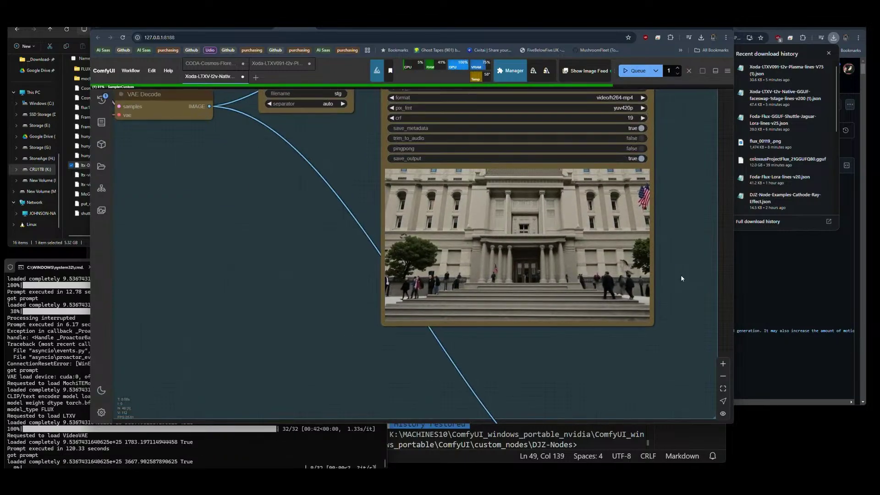
{"action": "scroll", "coordinate": [681, 278], "scroll_direction": "down", "scroll_amount": 8}
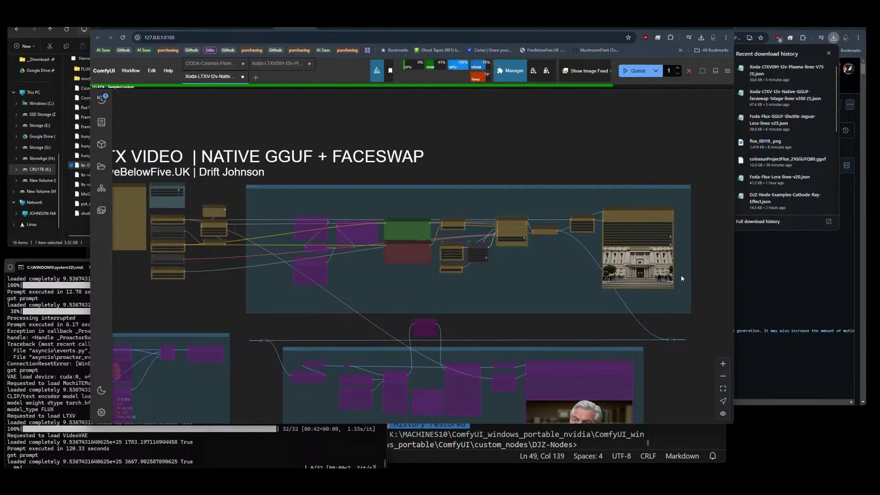
{"action": "left_click_drag", "start_coordinate": [599, 322], "coordinate": [563, 204]}
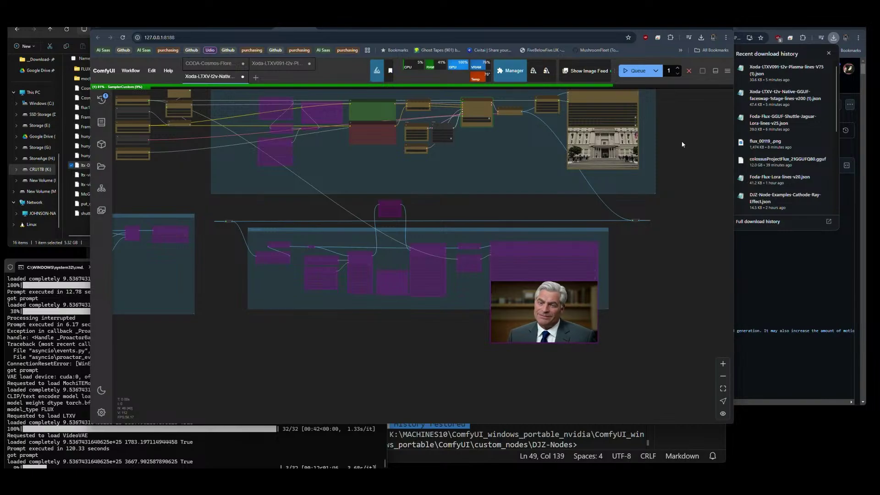
{"action": "left_click_drag", "start_coordinate": [682, 144], "coordinate": [683, 190]}
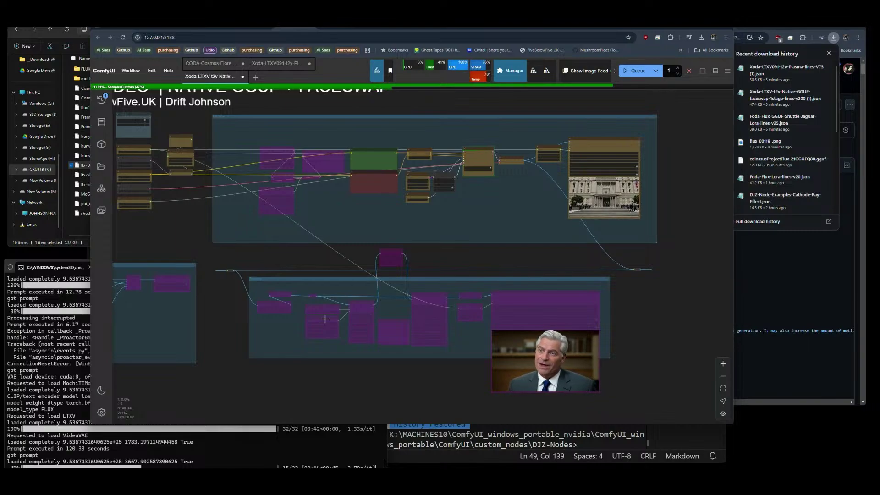
Cut colossusProjectFlux_21GGUFQ80.gguf from Downloads and paste it into models\diffusion_models.
{"action": "left_click", "coordinate": [80, 232]}
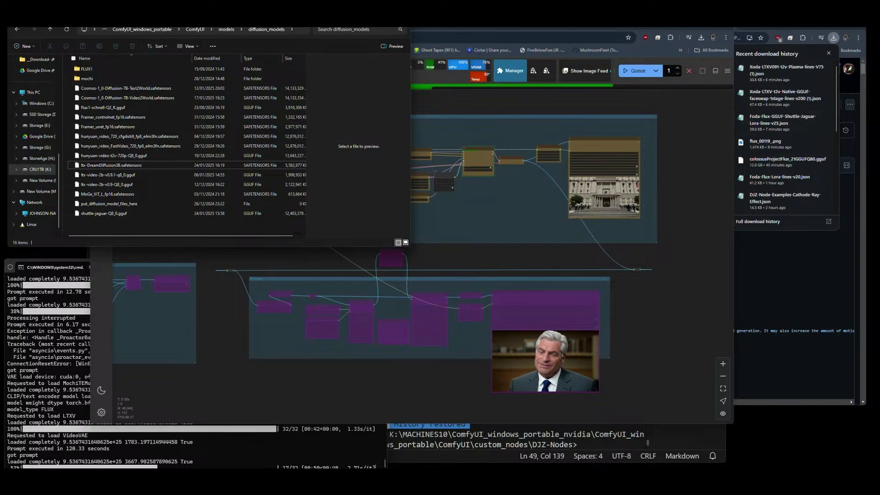
{"action": "left_click", "coordinate": [36, 59]}
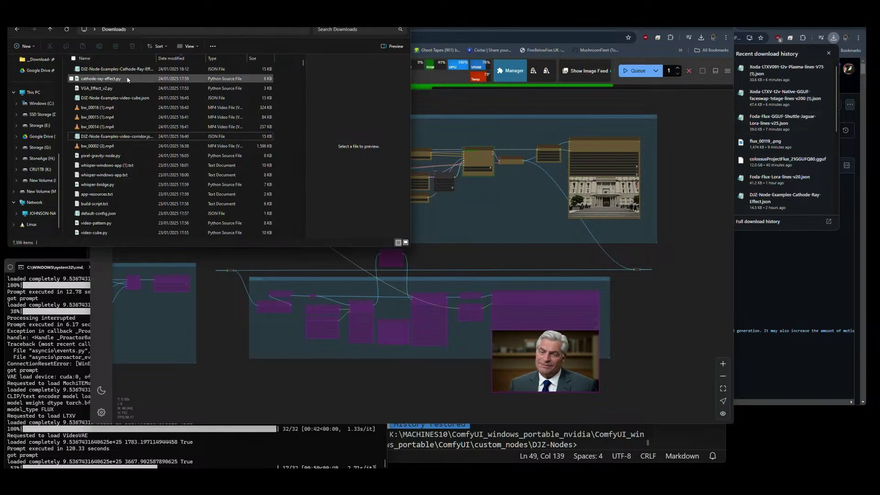
{"action": "left_click", "coordinate": [67, 30]}
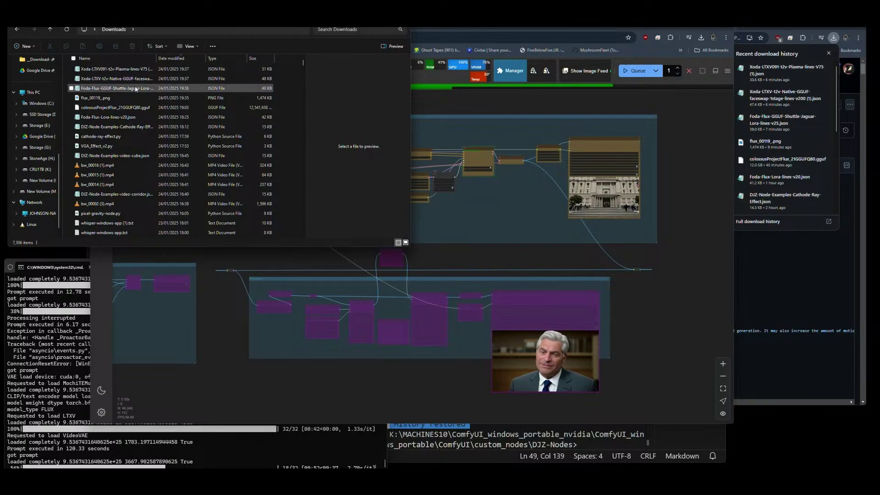
{"action": "left_click", "coordinate": [101, 108]}
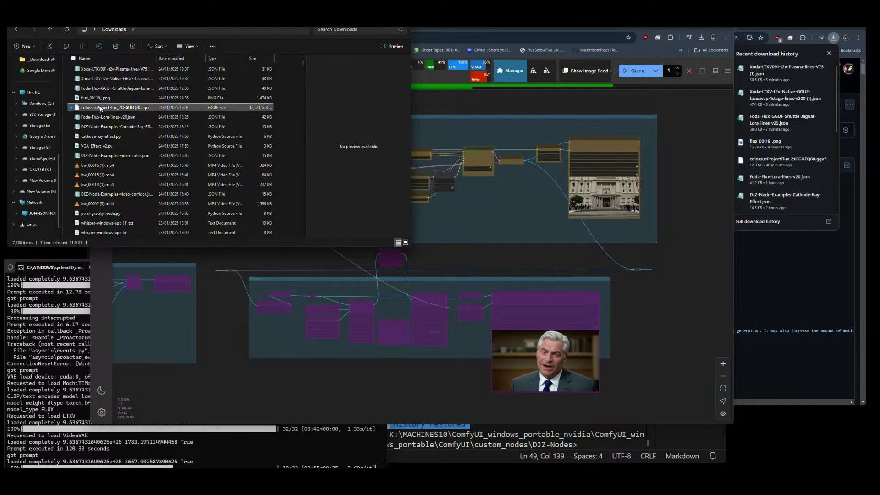
{"action": "key", "text": "alt+Left"}
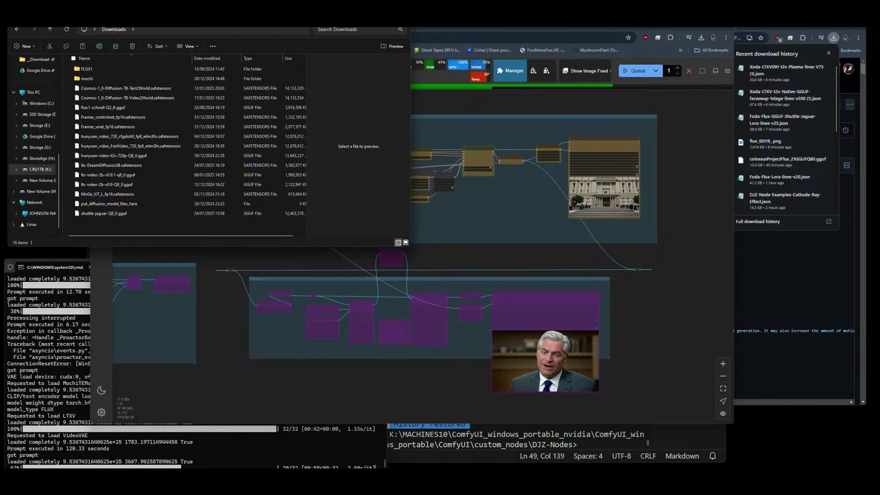
{"action": "key", "text": "ctrl+v"}
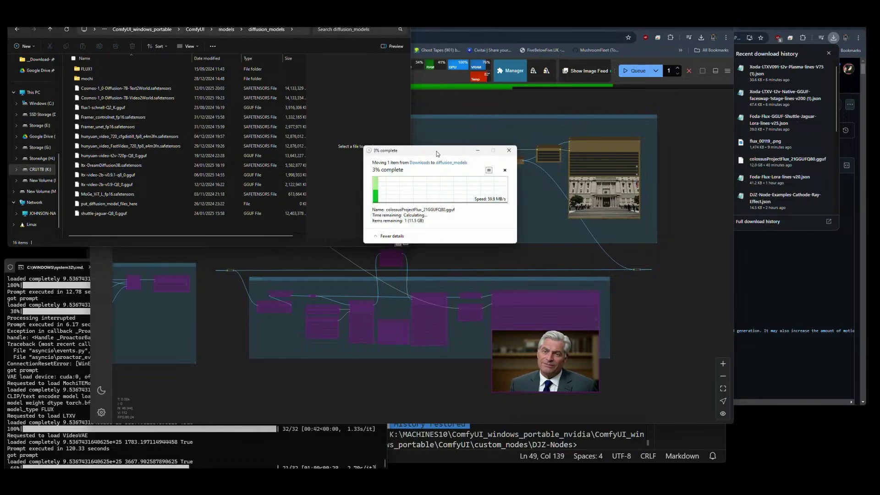
{"action": "left_click_drag", "start_coordinate": [437, 154], "coordinate": [392, 169]}
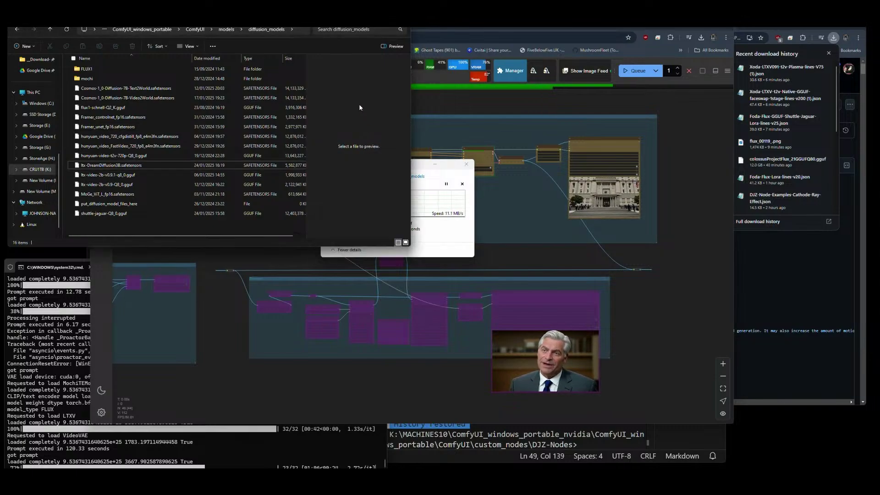
{"action": "left_click", "coordinate": [625, 108]}
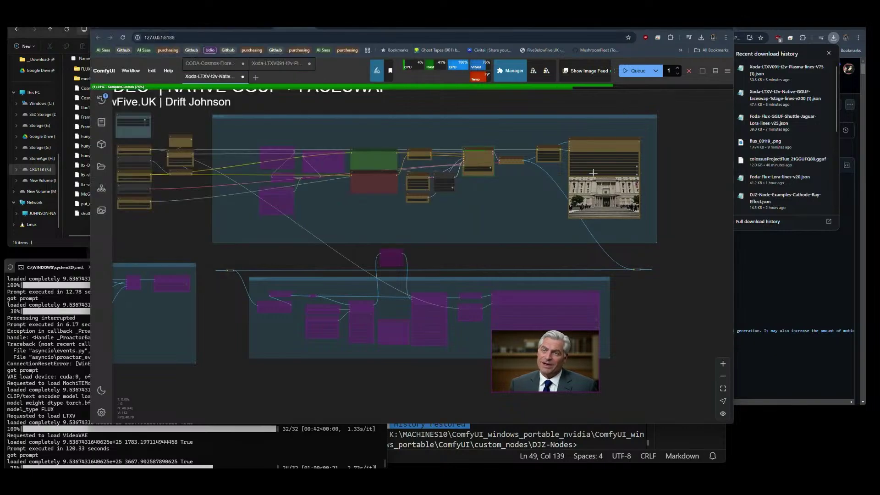
Pan to the Zenkai-Prompt V2 node and browse its list of caption text files.
{"action": "scroll", "coordinate": [669, 174], "scroll_direction": "up", "scroll_amount": 3}
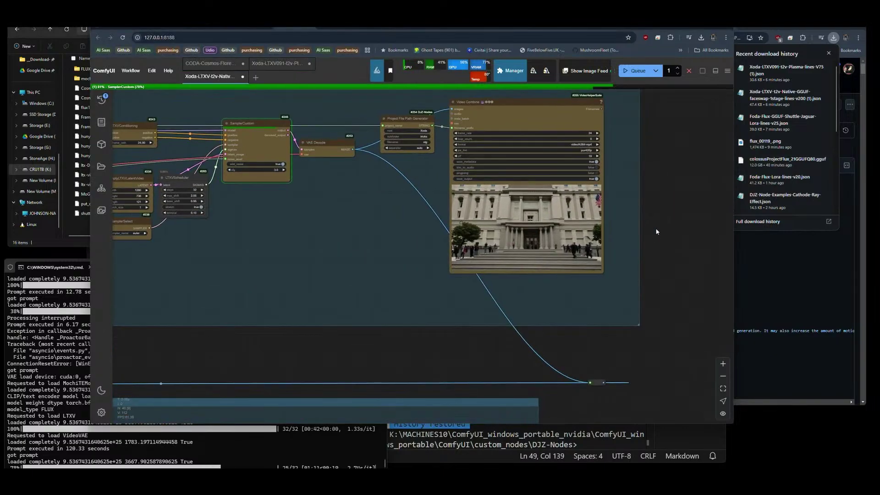
{"action": "scroll", "coordinate": [676, 206], "scroll_direction": "up", "scroll_amount": 1}
{"action": "scroll", "coordinate": [682, 237], "scroll_direction": "down", "scroll_amount": 6}
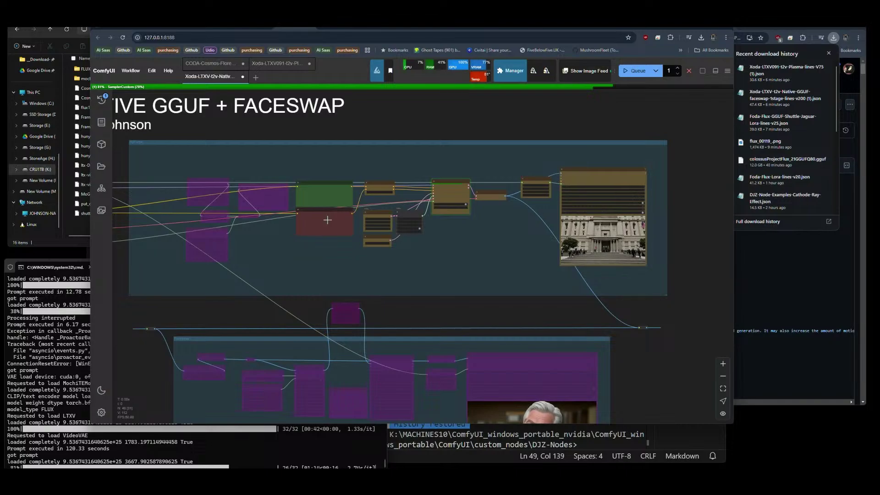
{"action": "scroll", "coordinate": [308, 198], "scroll_direction": "up", "scroll_amount": 7}
{"action": "scroll", "coordinate": [341, 219], "scroll_direction": "up", "scroll_amount": 10}
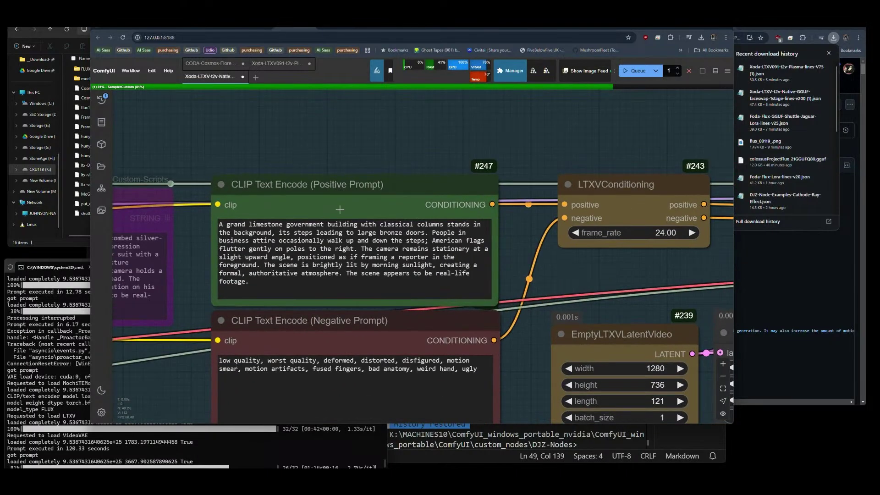
{"action": "scroll", "coordinate": [304, 177], "scroll_direction": "down", "scroll_amount": 10}
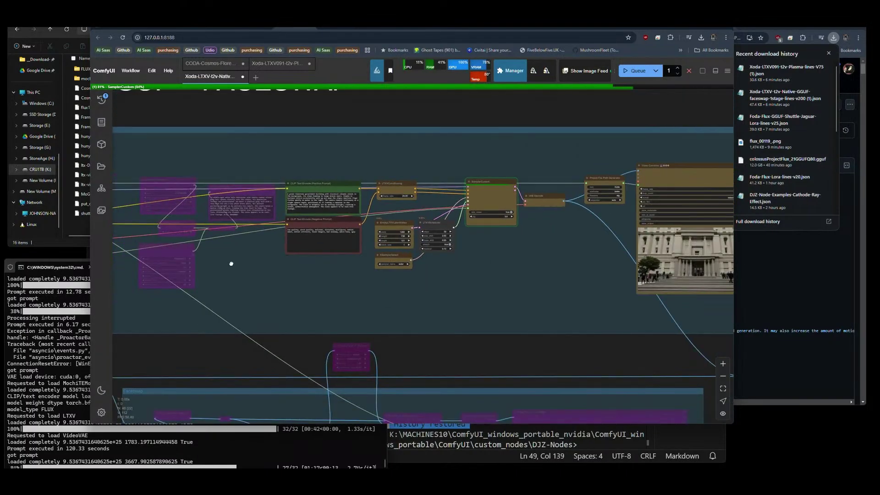
{"action": "left_click_drag", "start_coordinate": [229, 261], "coordinate": [322, 268]}
{"action": "scroll", "coordinate": [333, 261], "scroll_direction": "up", "scroll_amount": 8}
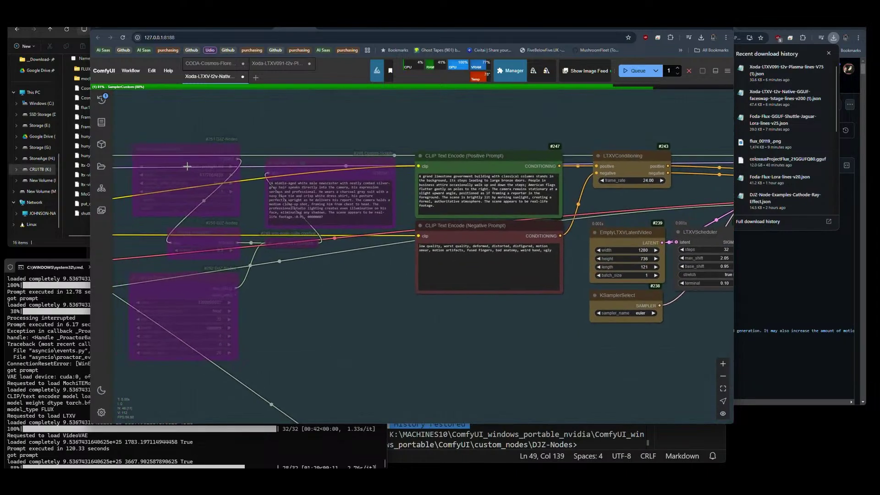
{"action": "left_click", "coordinate": [187, 166]}
{"action": "scroll", "coordinate": [212, 362], "scroll_direction": "down", "scroll_amount": 5}
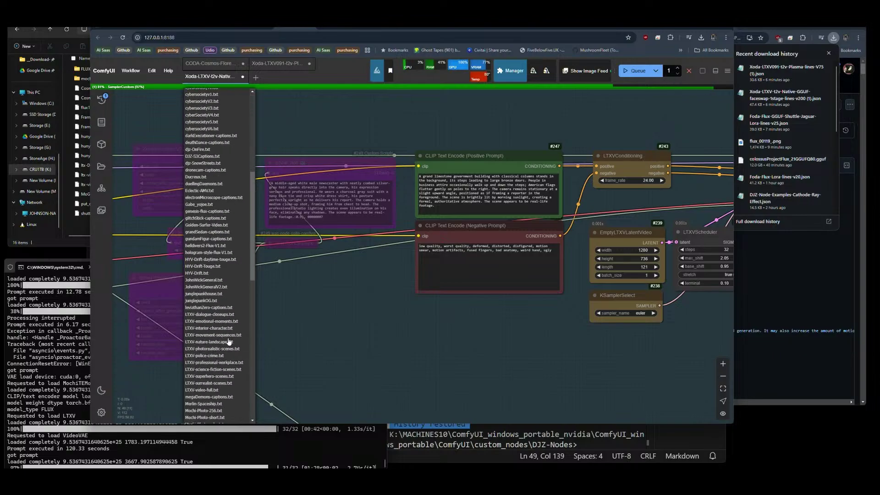
{"action": "scroll", "coordinate": [230, 320], "scroll_direction": "down", "scroll_amount": 5}
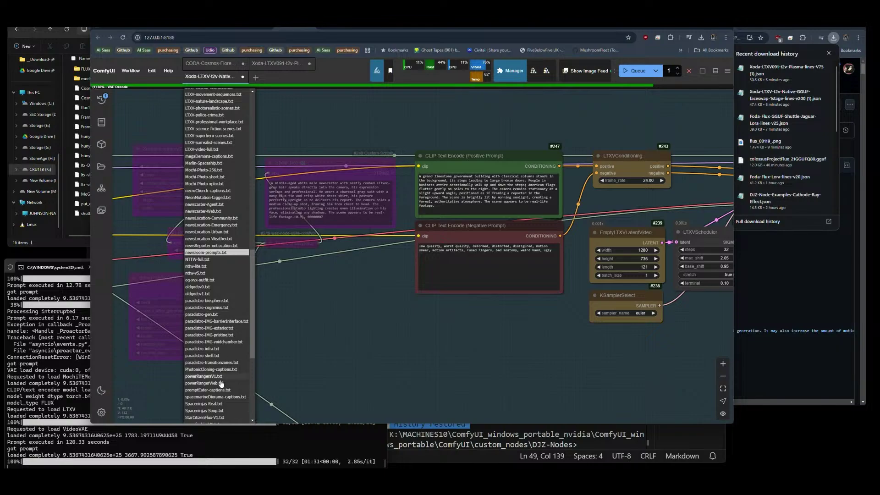
{"action": "left_click", "coordinate": [281, 353]}
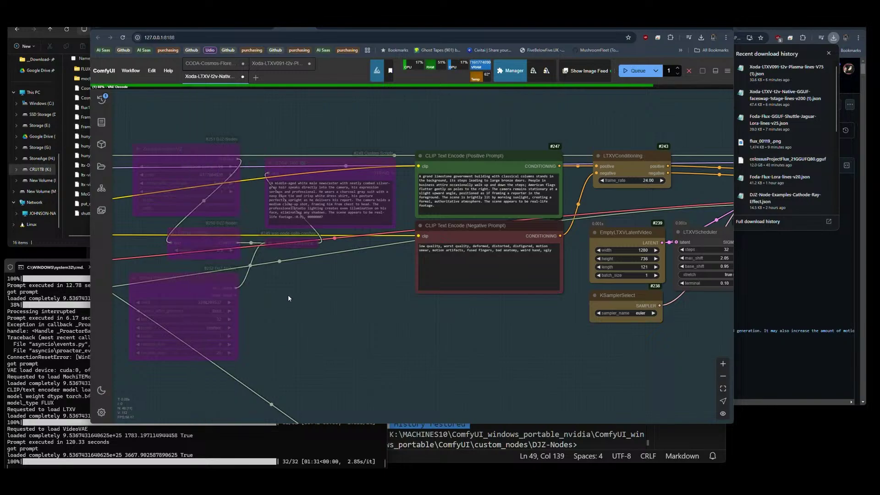
Set text_file to bakemono-captions.txt and un-bypass the purple prompt nodes with Ctrl+B.
{"action": "left_click_drag", "start_coordinate": [207, 175], "coordinate": [286, 206]}
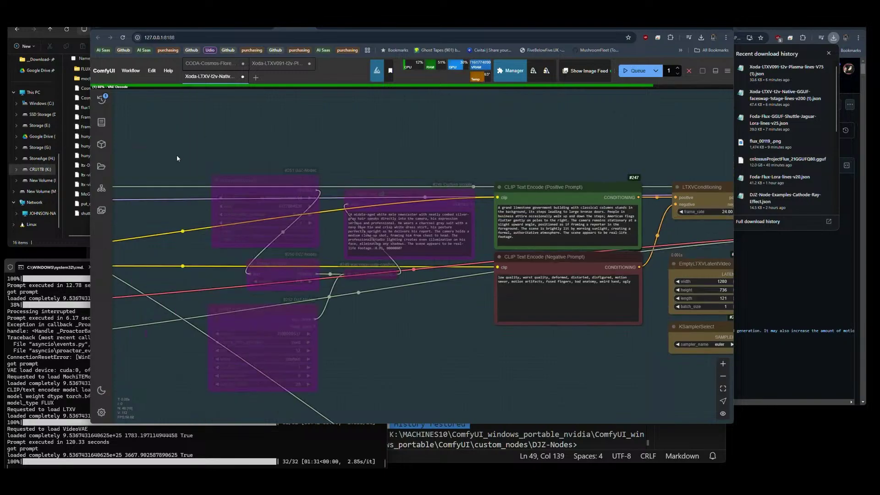
{"action": "left_click", "coordinate": [277, 199]}
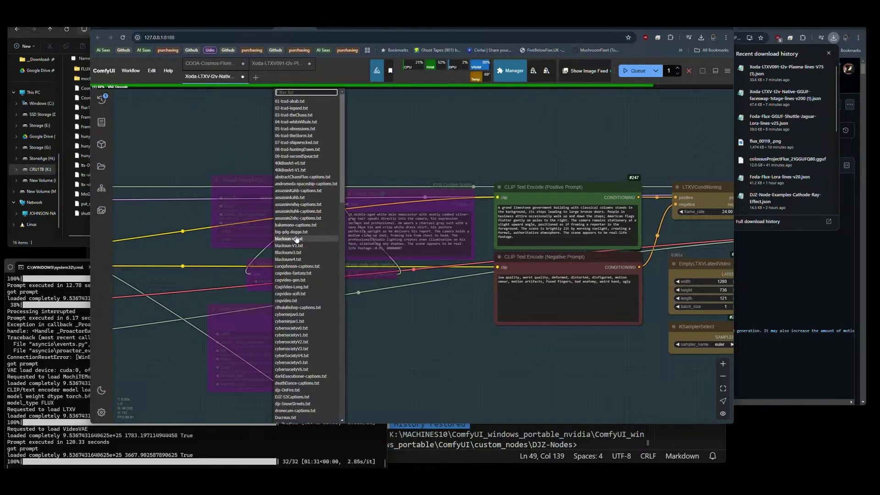
{"action": "left_click", "coordinate": [297, 226]}
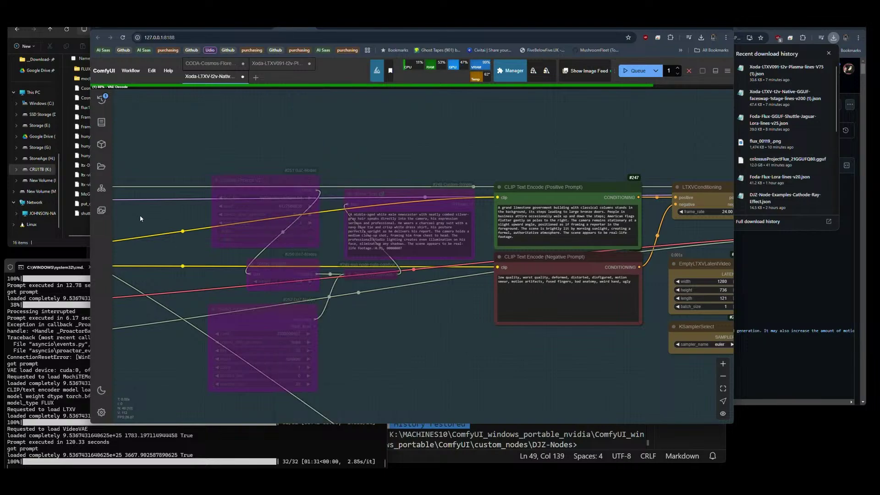
{"action": "left_click_drag", "start_coordinate": [184, 162], "coordinate": [431, 374]}
{"action": "key", "text": "ctrl+b"}
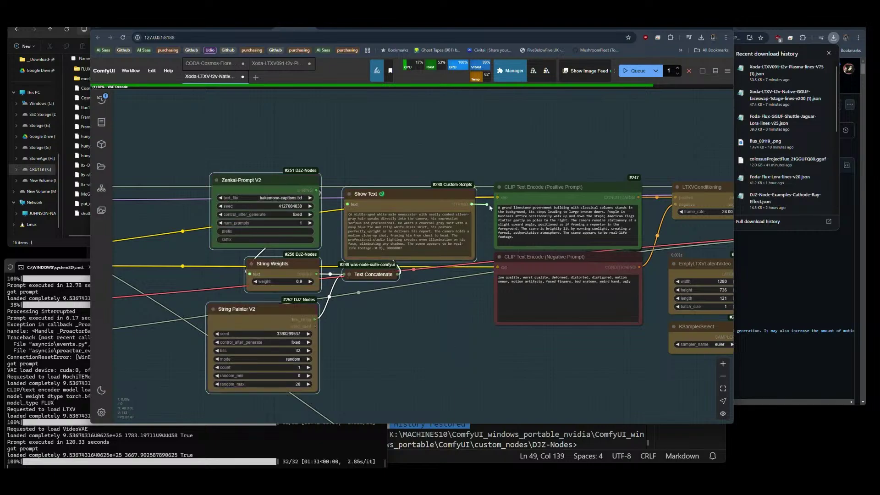
Zoom and pan around the Video Combine preview to review the finished building video.
{"action": "scroll", "coordinate": [285, 148], "scroll_direction": "down", "scroll_amount": 5}
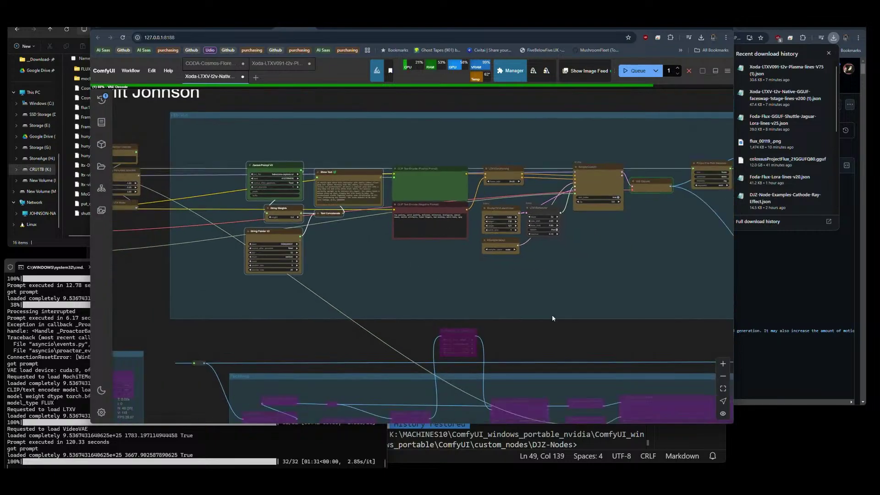
{"action": "left_click_drag", "start_coordinate": [339, 310], "coordinate": [236, 304]}
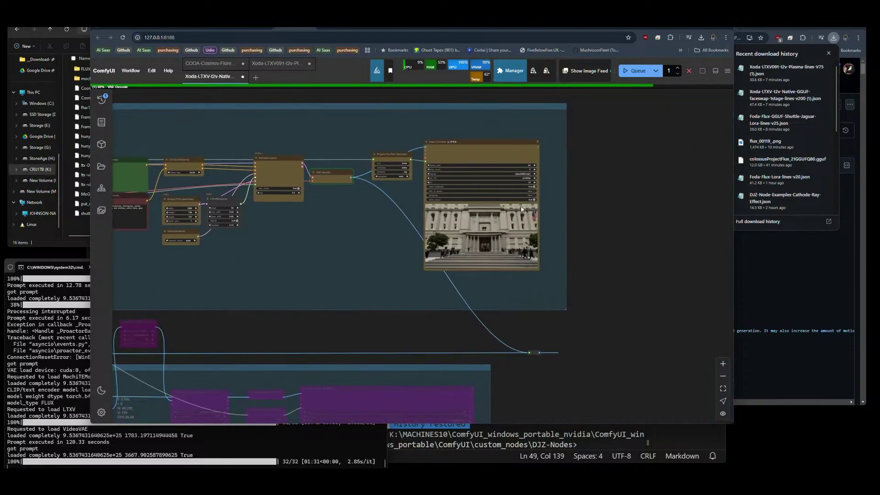
{"action": "scroll", "coordinate": [518, 211], "scroll_direction": "up", "scroll_amount": 5}
{"action": "scroll", "coordinate": [587, 255], "scroll_direction": "down", "scroll_amount": 5}
{"action": "scroll", "coordinate": [595, 264], "scroll_direction": "down", "scroll_amount": 5}
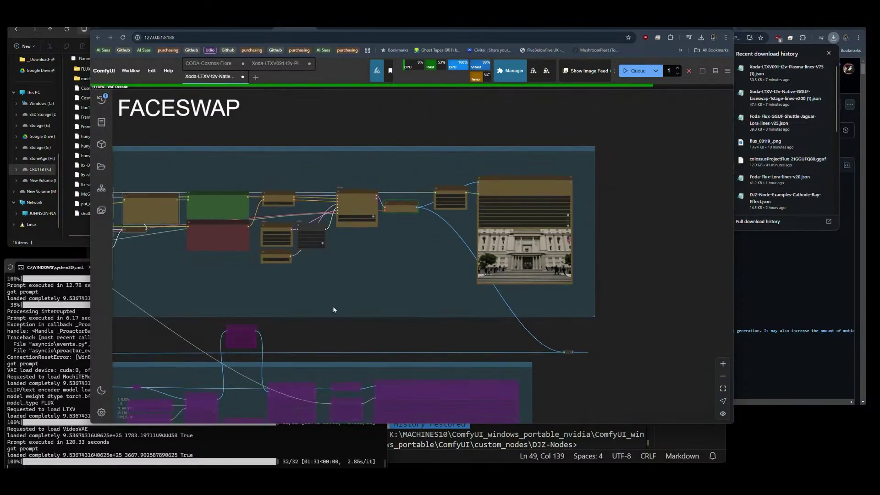
{"action": "left_click_drag", "start_coordinate": [333, 306], "coordinate": [249, 252]}
{"action": "scroll", "coordinate": [249, 253], "scroll_direction": "up", "scroll_amount": 6}
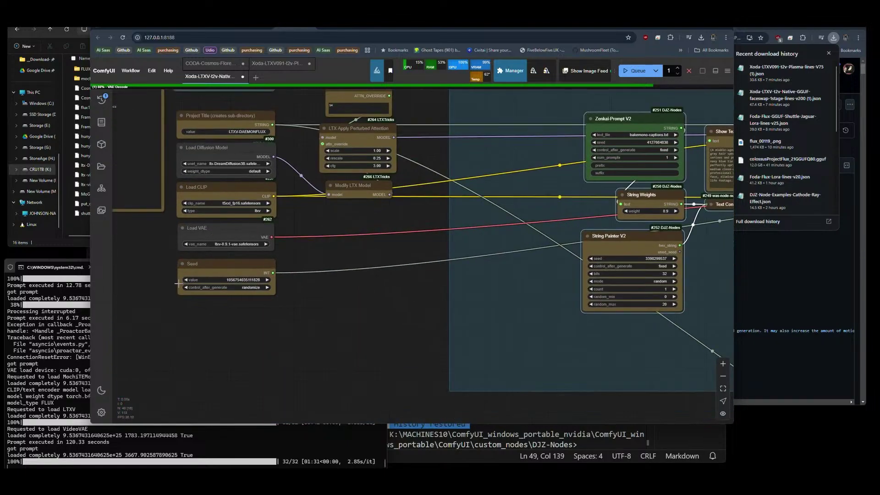
{"action": "scroll", "coordinate": [161, 266], "scroll_direction": "down", "scroll_amount": 8}
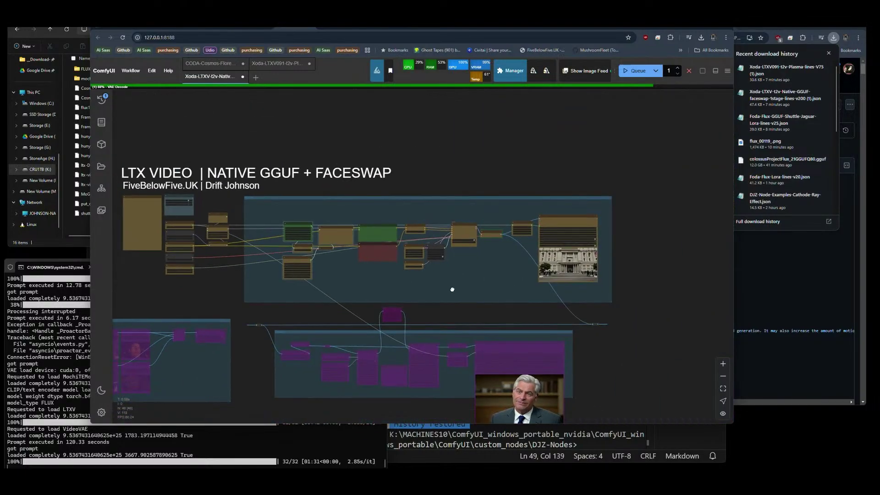
{"action": "scroll", "coordinate": [452, 289], "scroll_direction": "up", "scroll_amount": 10}
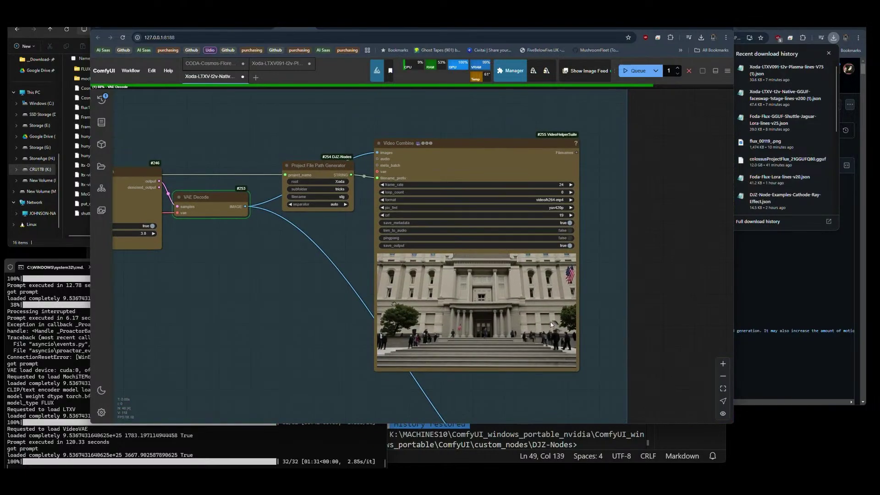
{"action": "scroll", "coordinate": [551, 319], "scroll_direction": "up", "scroll_amount": 8}
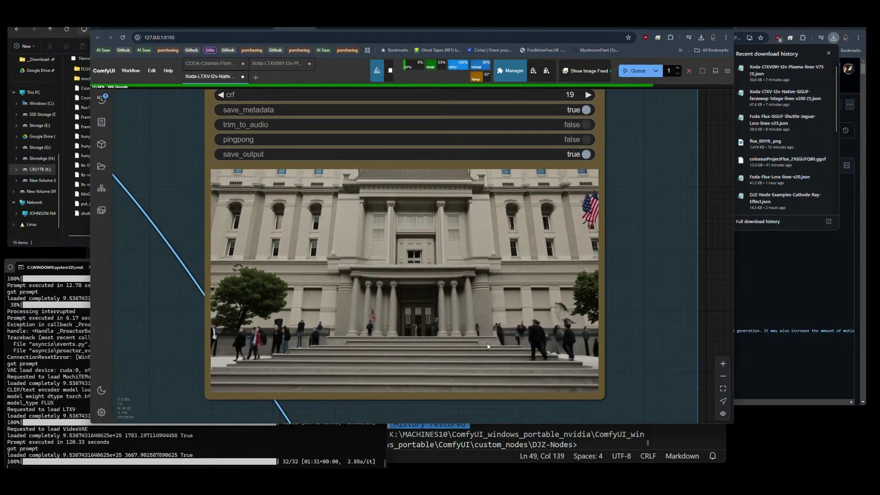
{"action": "scroll", "coordinate": [488, 347], "scroll_direction": "up", "scroll_amount": 2}
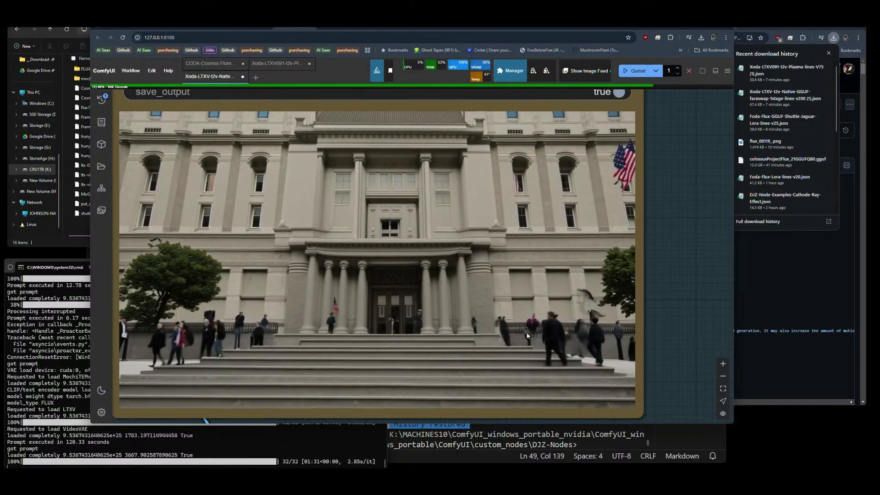
{"action": "scroll", "coordinate": [557, 340], "scroll_direction": "down", "scroll_amount": 5}
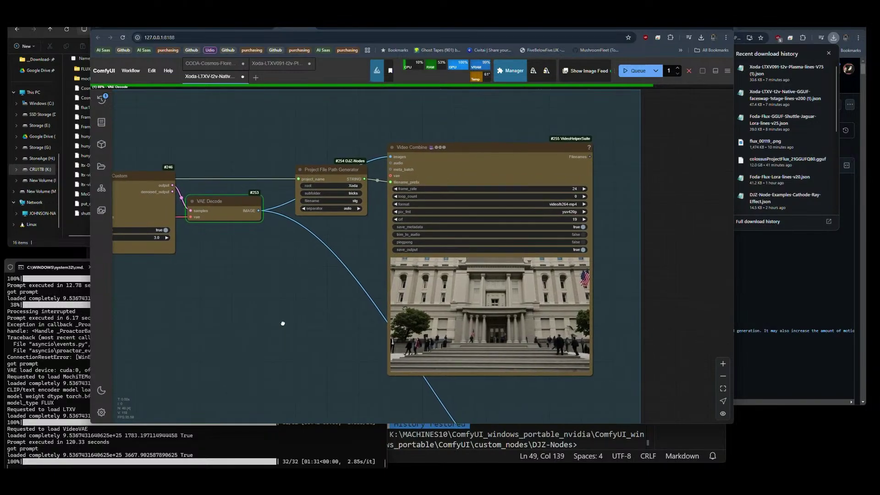
Check the cmd console log, then switch to the Meshy browser tab.
{"action": "left_click", "coordinate": [319, 456]}
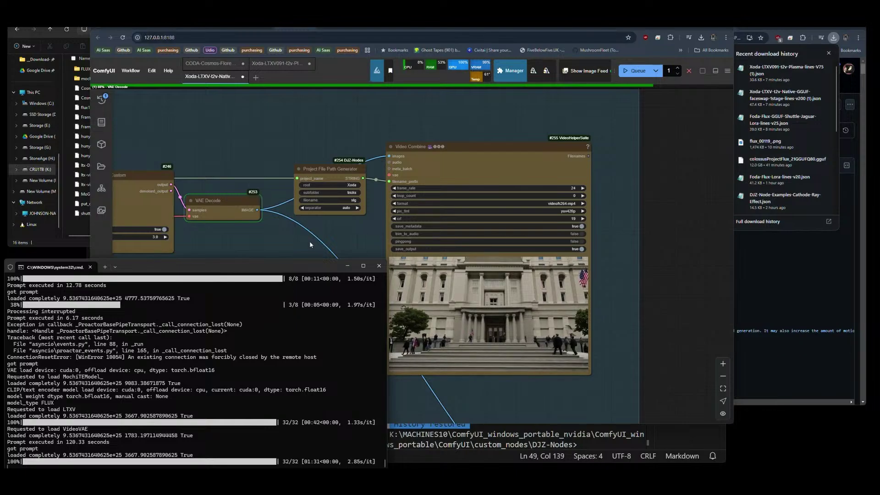
{"action": "left_click", "coordinate": [286, 237]}
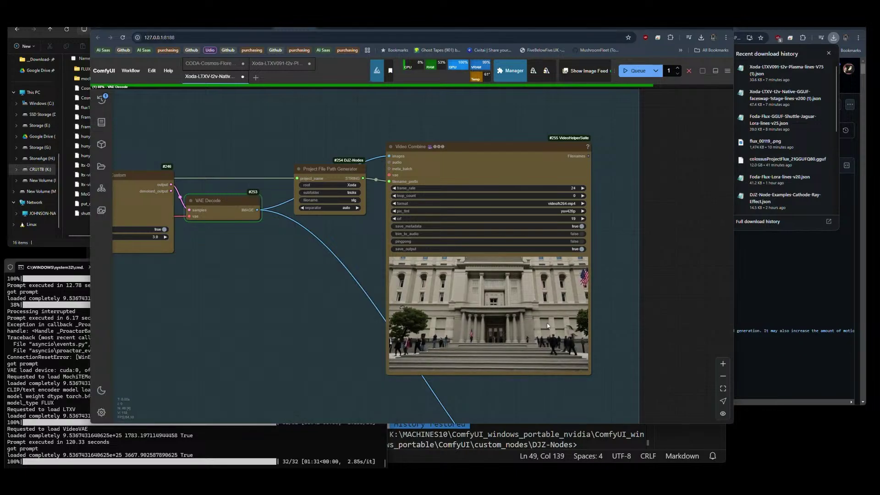
{"action": "scroll", "coordinate": [613, 285], "scroll_direction": "down", "scroll_amount": 5}
{"action": "scroll", "coordinate": [613, 284], "scroll_direction": "down", "scroll_amount": 3}
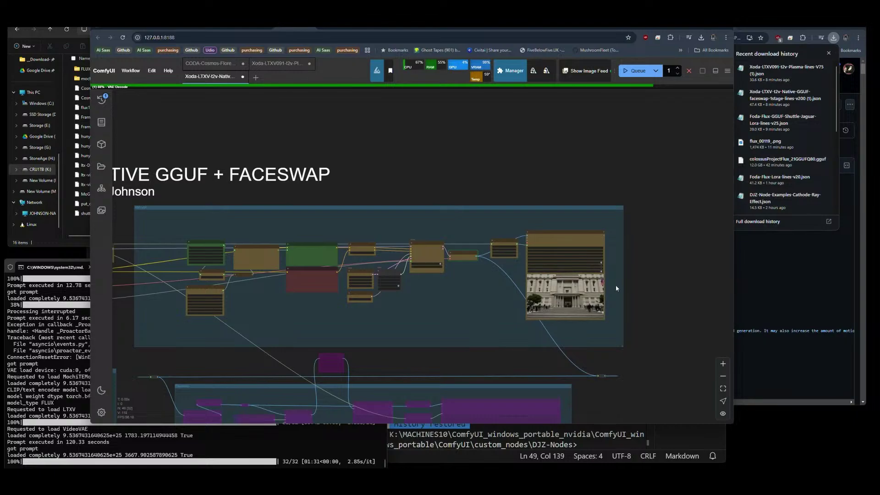
{"action": "left_click_drag", "start_coordinate": [626, 283], "coordinate": [634, 282]}
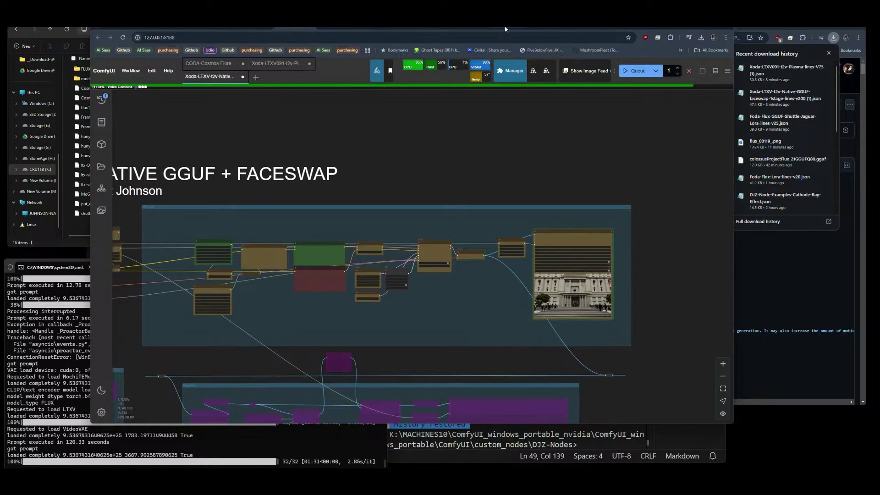
{"action": "key", "text": "ctrl+Tab"}
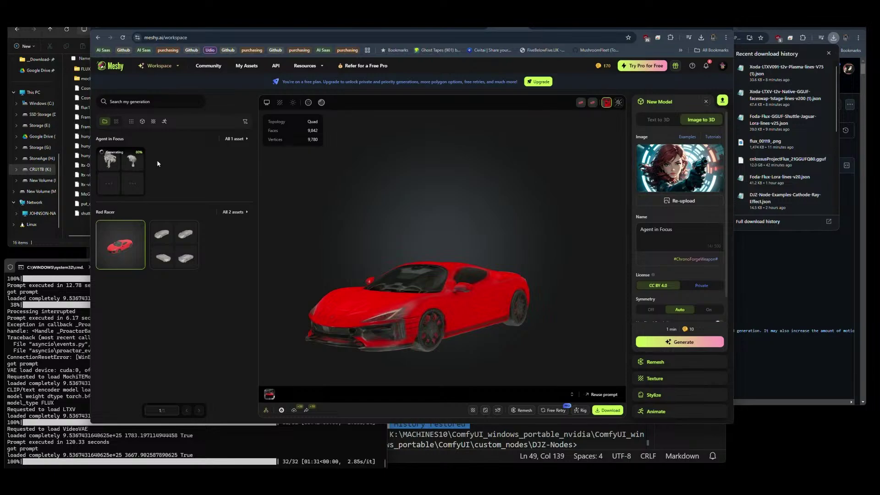
Open the Agent in Focus card to view its draft 3D models.
{"action": "left_click", "coordinate": [119, 168]}
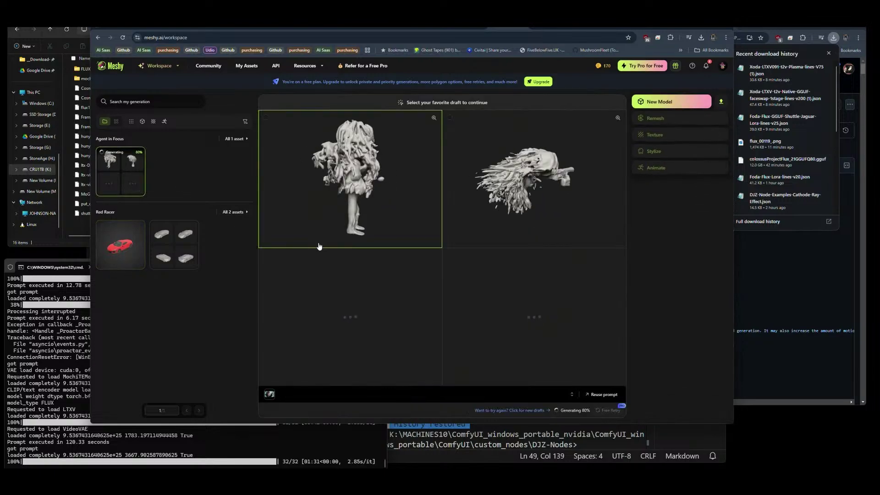
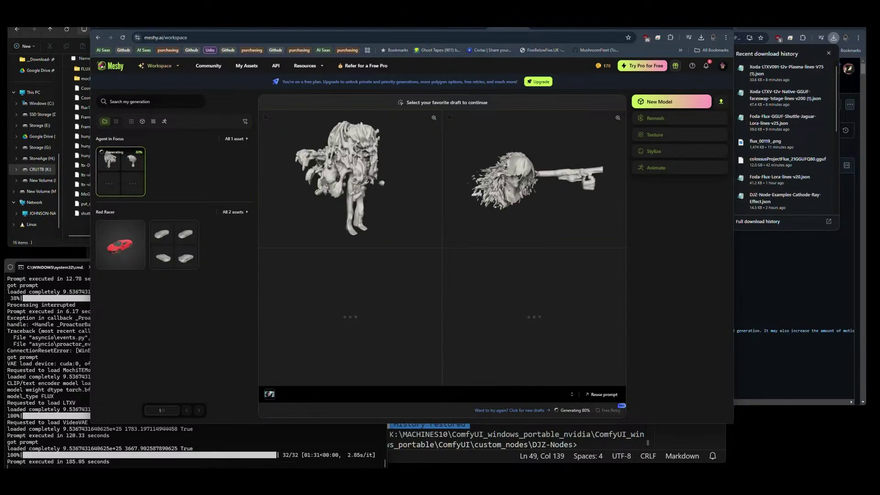
Switch from the Meshy tab back to the ComfyUI LTX video faceswap workflow.
{"action": "key", "text": "ctrl+Tab"}
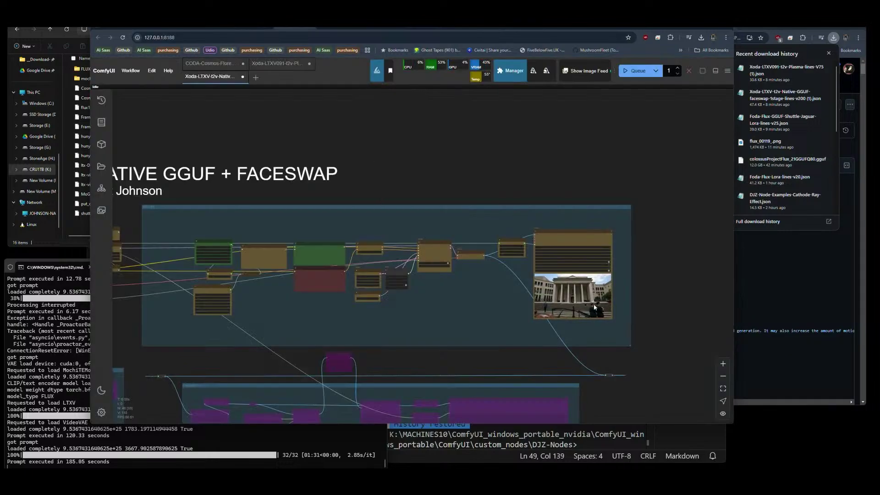
Look over the sampler and latent nodes, then queue a new run of the faceswap workflow.
{"action": "scroll", "coordinate": [614, 300], "scroll_direction": "up", "scroll_amount": 5}
{"action": "scroll", "coordinate": [600, 316], "scroll_direction": "up", "scroll_amount": 2}
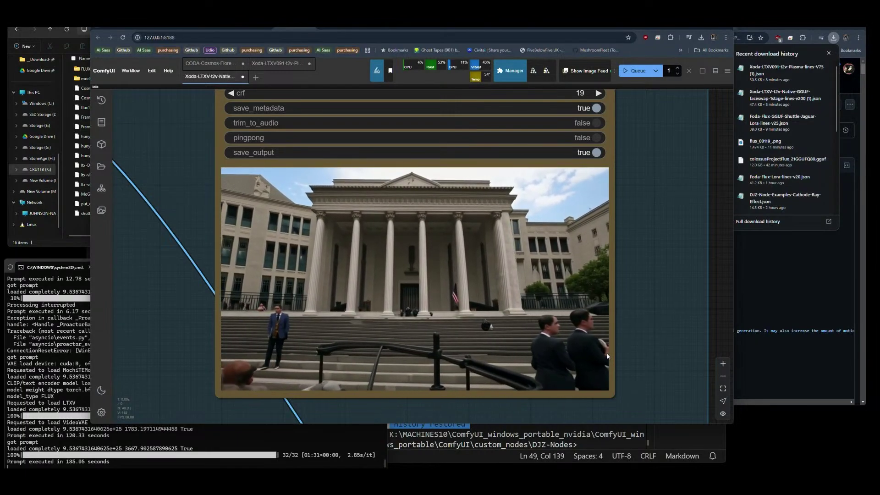
{"action": "scroll", "coordinate": [636, 196], "scroll_direction": "down", "scroll_amount": 5}
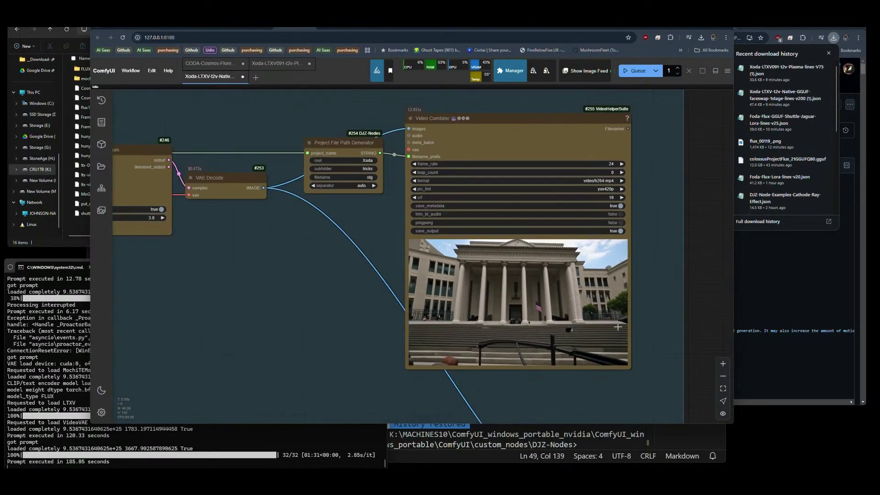
{"action": "left_click_drag", "start_coordinate": [316, 271], "coordinate": [442, 274]}
{"action": "scroll", "coordinate": [295, 327], "scroll_direction": "up", "scroll_amount": 3}
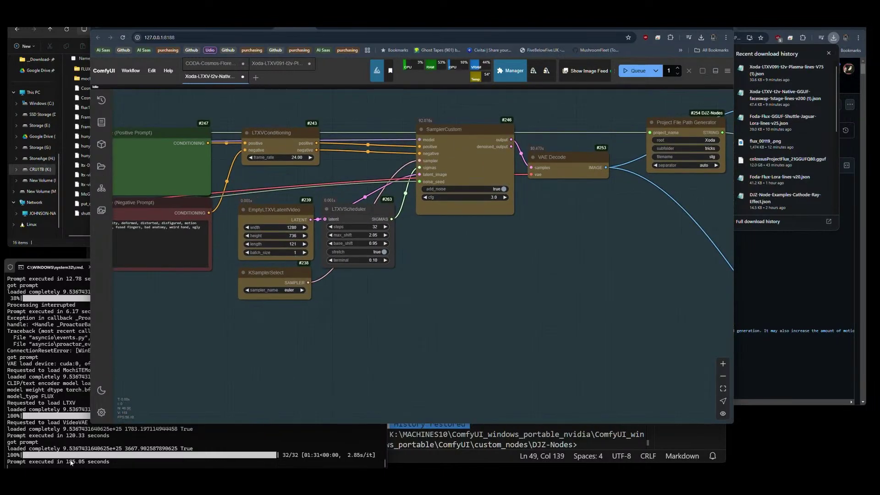
{"action": "scroll", "coordinate": [600, 271], "scroll_direction": "down", "scroll_amount": 8}
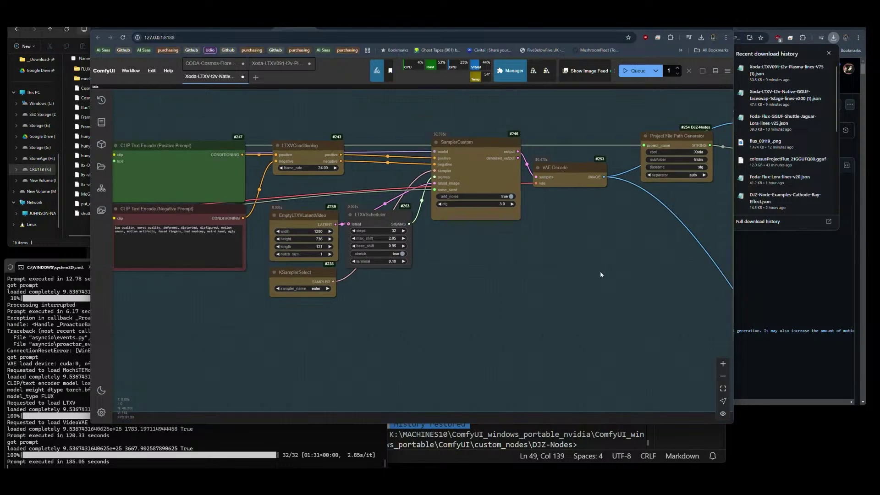
{"action": "scroll", "coordinate": [390, 291], "scroll_direction": "up", "scroll_amount": 5}
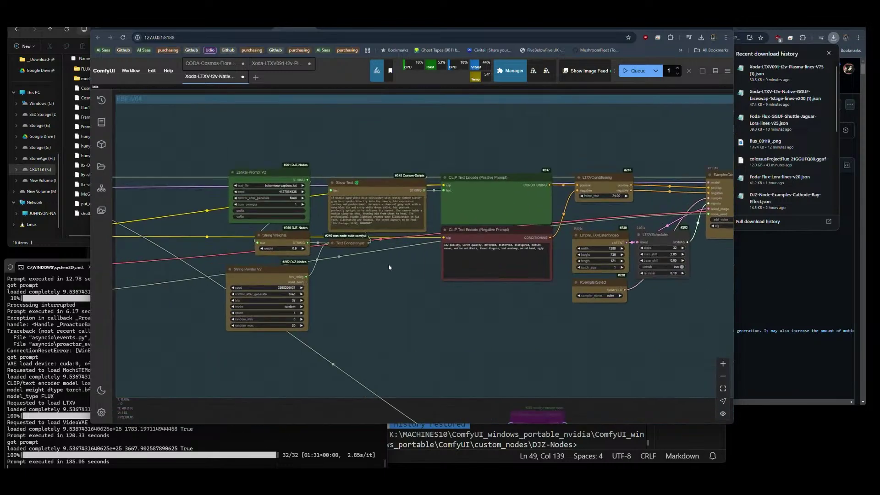
{"action": "left_click", "coordinate": [638, 71]}
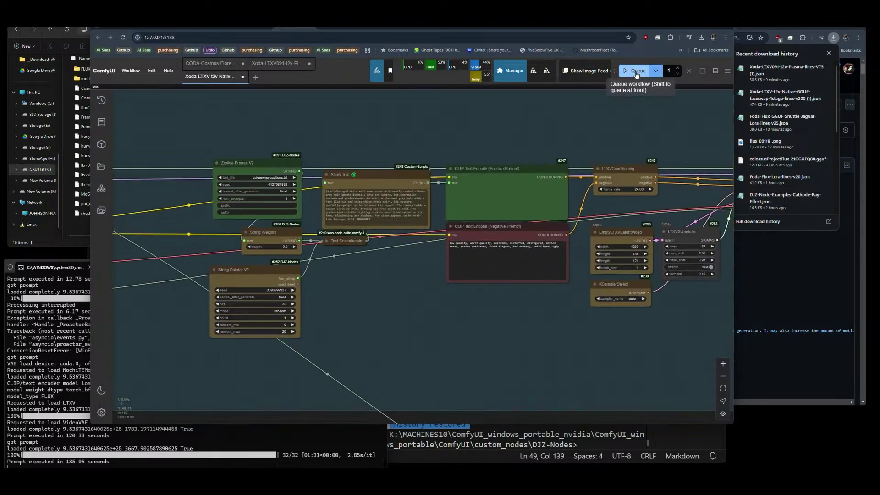
Move the view left and zoom in on the Zenkai-Prompt V2 prompt nodes.
{"action": "scroll", "coordinate": [344, 213], "scroll_direction": "up", "scroll_amount": 6}
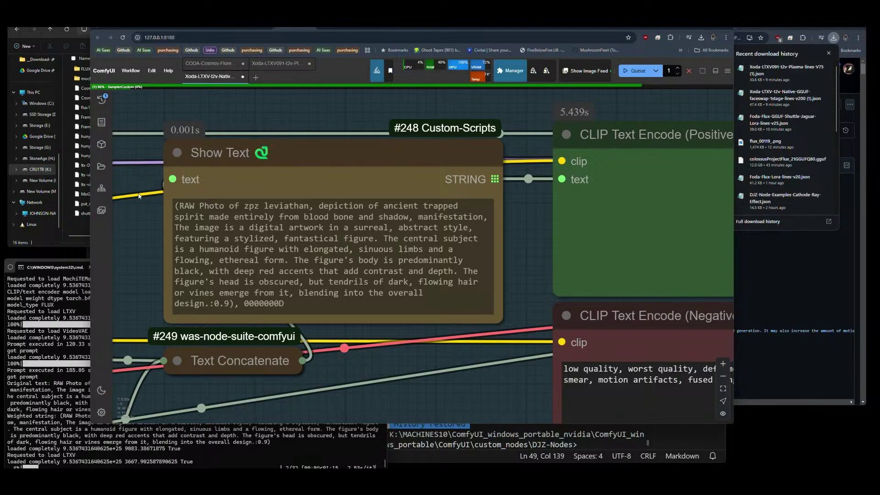
{"action": "scroll", "coordinate": [137, 197], "scroll_direction": "down", "scroll_amount": 10}
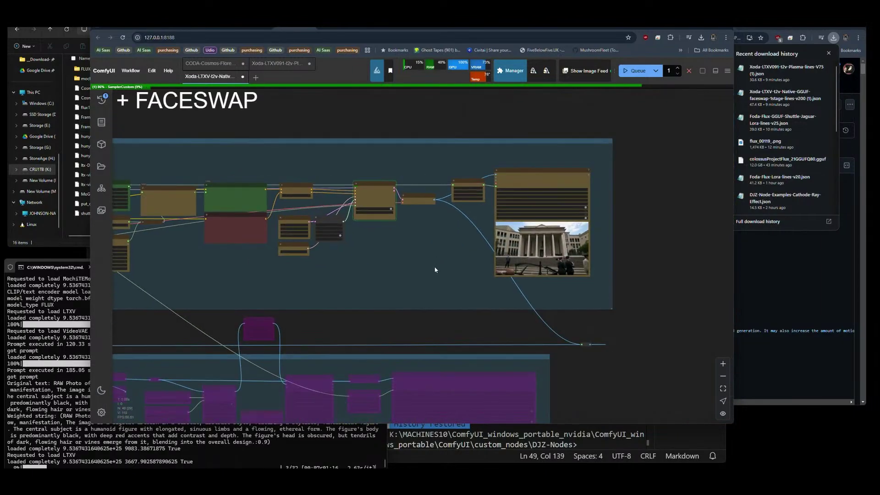
{"action": "left_click_drag", "start_coordinate": [434, 267], "coordinate": [475, 268]}
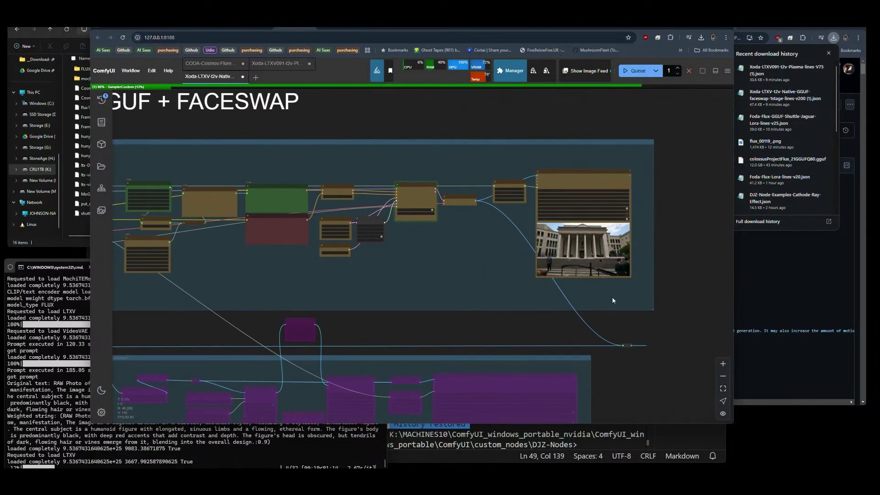
{"action": "scroll", "coordinate": [671, 290], "scroll_direction": "down", "scroll_amount": 3}
{"action": "scroll", "coordinate": [671, 291], "scroll_direction": "down", "scroll_amount": 3}
{"action": "scroll", "coordinate": [259, 221], "scroll_direction": "up", "scroll_amount": 7}
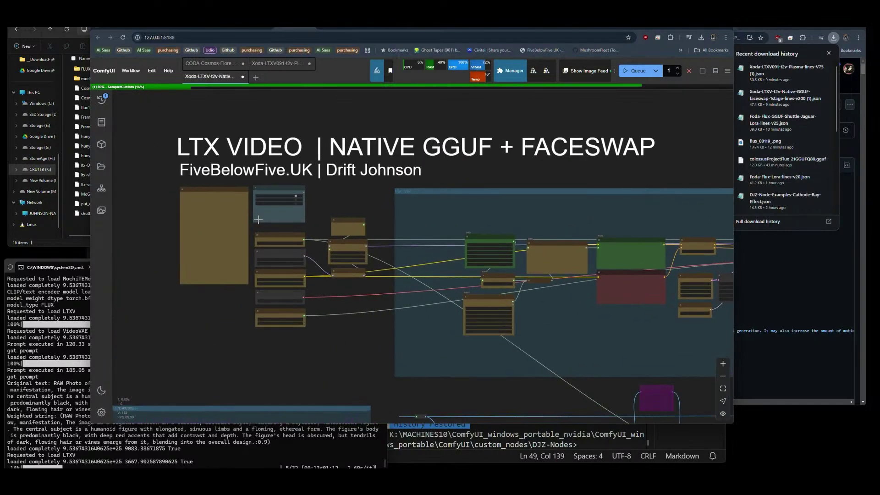
{"action": "scroll", "coordinate": [255, 264], "scroll_direction": "up", "scroll_amount": 7}
{"action": "scroll", "coordinate": [245, 231], "scroll_direction": "down", "scroll_amount": 7}
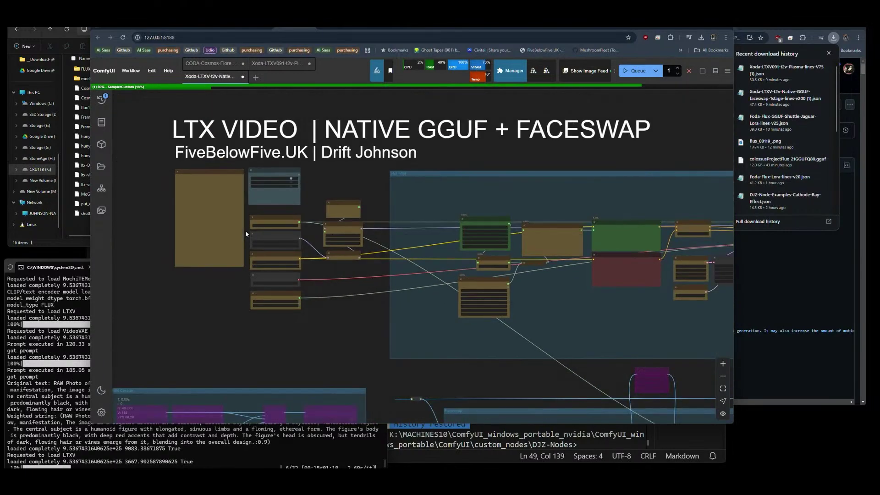
{"action": "left_click_drag", "start_coordinate": [573, 297], "coordinate": [400, 272]}
{"action": "scroll", "coordinate": [401, 272], "scroll_direction": "up", "scroll_amount": 10}
Choose LTXV-dialogue-closeups.txt as the Zenkai-Prompt text_file.
{"action": "left_click", "coordinate": [359, 237]}
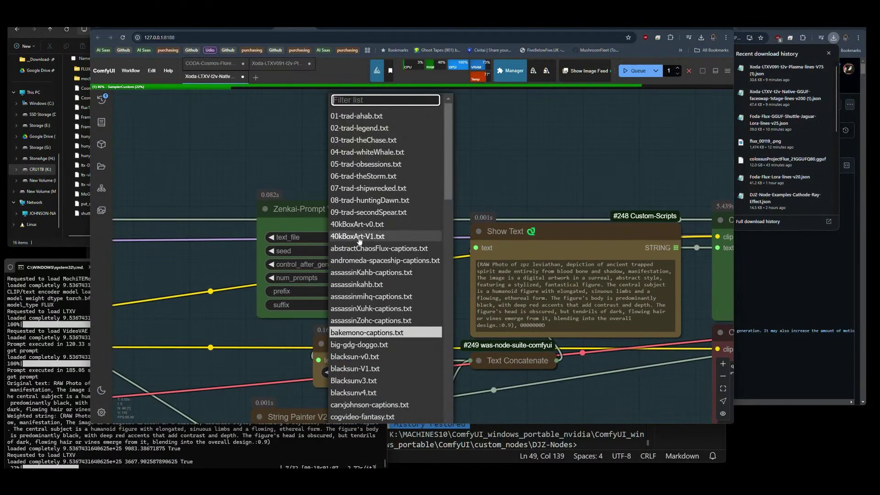
{"action": "scroll", "coordinate": [393, 306], "scroll_direction": "down", "scroll_amount": 5}
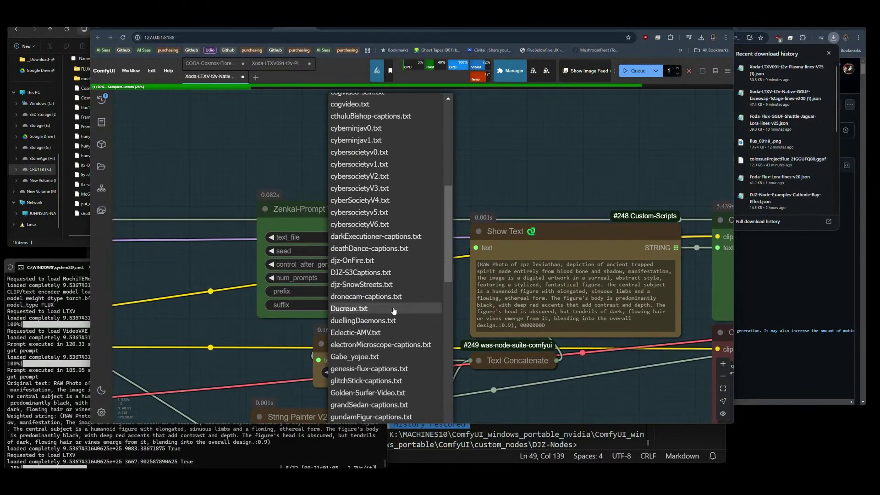
{"action": "scroll", "coordinate": [394, 312], "scroll_direction": "down", "scroll_amount": 7}
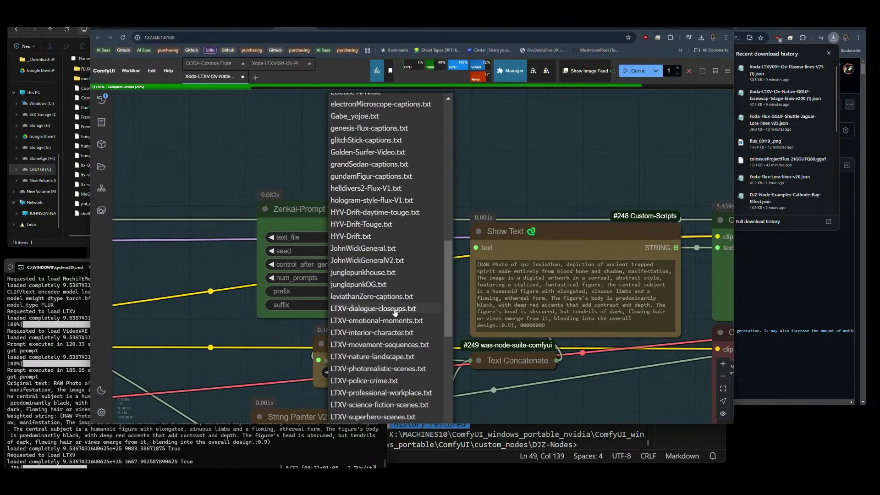
{"action": "left_click", "coordinate": [369, 308]}
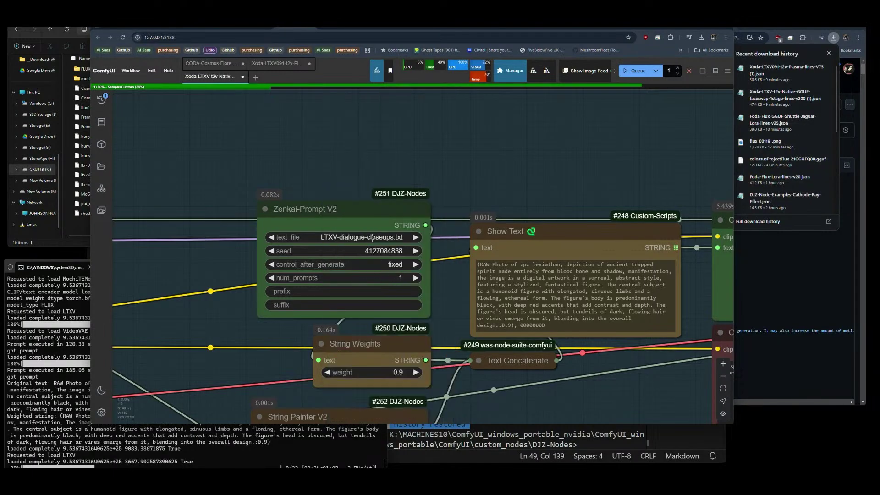
Shorten the EmptyLTXVLatentVideo length from 121 to 73 and queue another run.
{"action": "scroll", "coordinate": [506, 317], "scroll_direction": "down", "scroll_amount": 3}
{"action": "left_click_drag", "start_coordinate": [551, 354], "coordinate": [210, 342]}
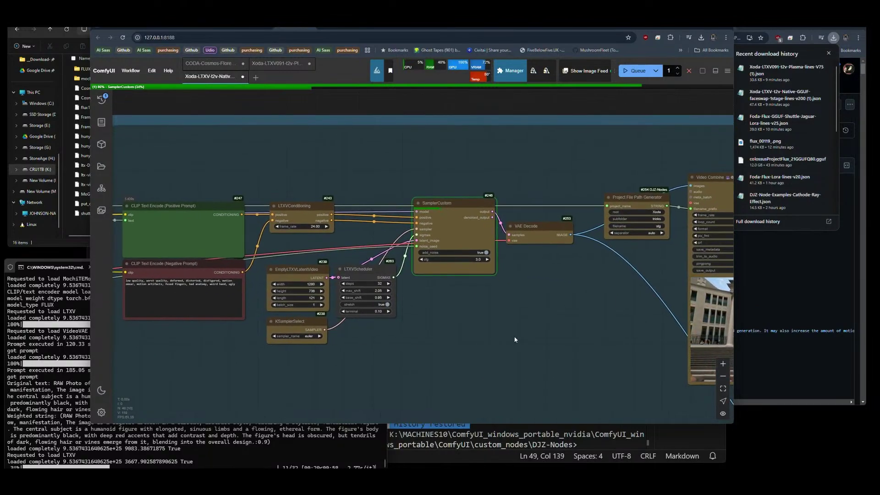
{"action": "left_click", "coordinate": [274, 297]}
{"action": "left_click", "coordinate": [274, 297]}
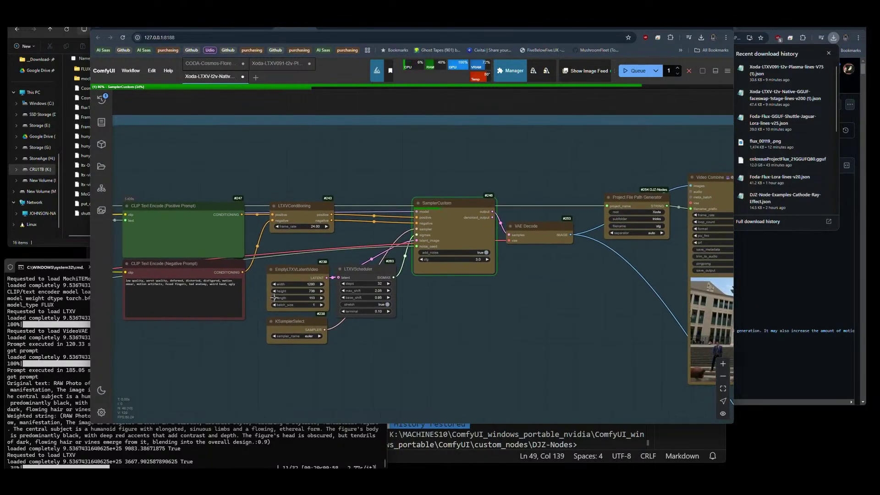
{"action": "left_click", "coordinate": [273, 297]}
{"action": "left_click", "coordinate": [274, 298]}
{"action": "left_click", "coordinate": [273, 297]}
{"action": "left_click", "coordinate": [274, 298]}
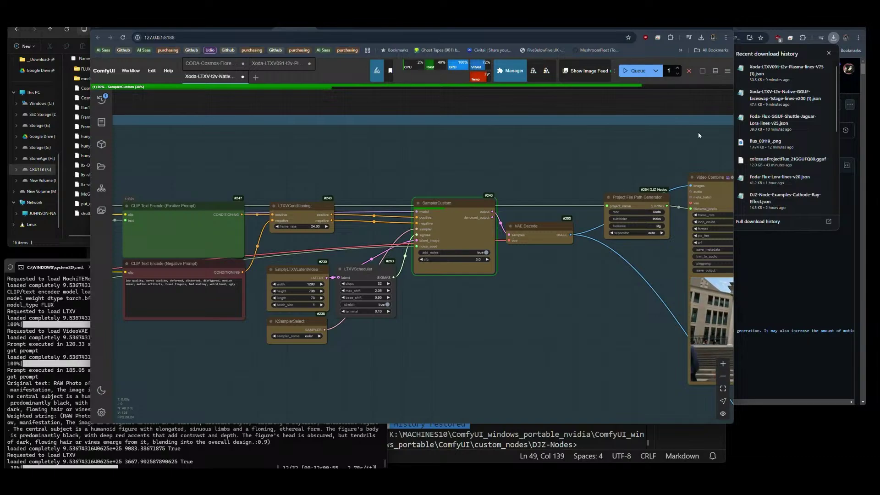
{"action": "left_click", "coordinate": [635, 70]}
Watch the run's progress across the FACESWAP group, sampler, decode and video output.
{"action": "scroll", "coordinate": [220, 151], "scroll_direction": "down", "scroll_amount": 6}
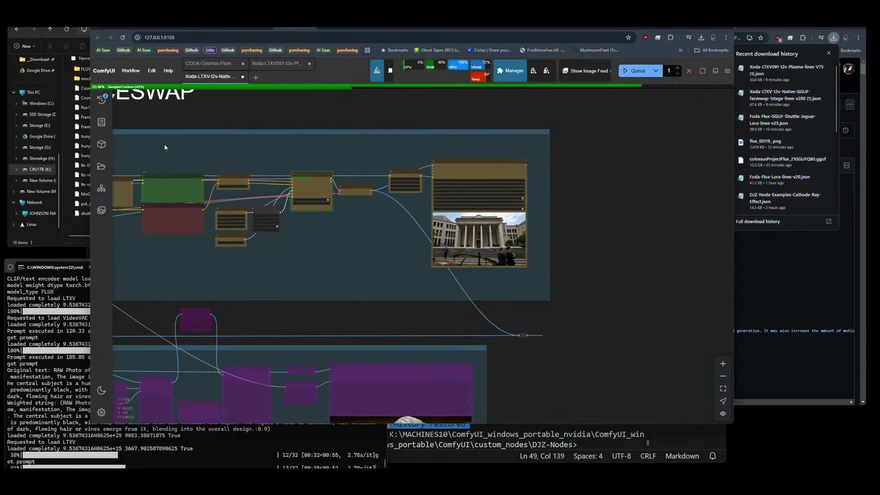
{"action": "left_click_drag", "start_coordinate": [366, 272], "coordinate": [407, 284]}
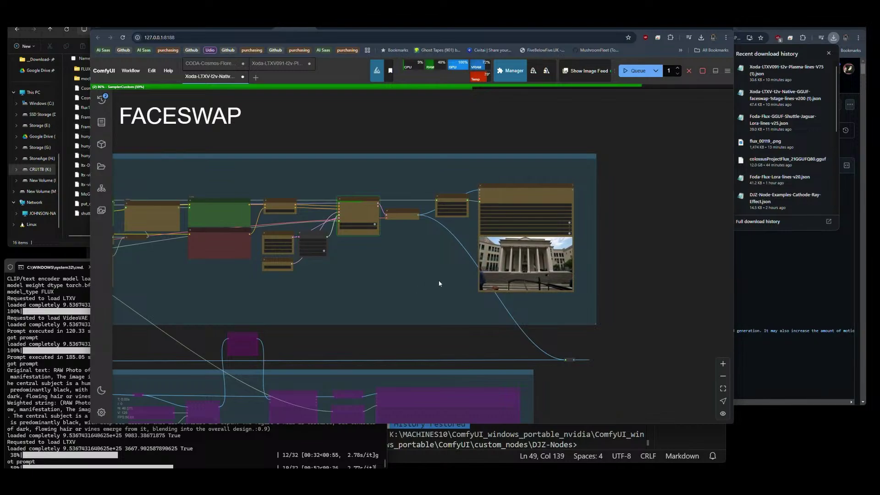
{"action": "scroll", "coordinate": [550, 256], "scroll_direction": "up", "scroll_amount": 6}
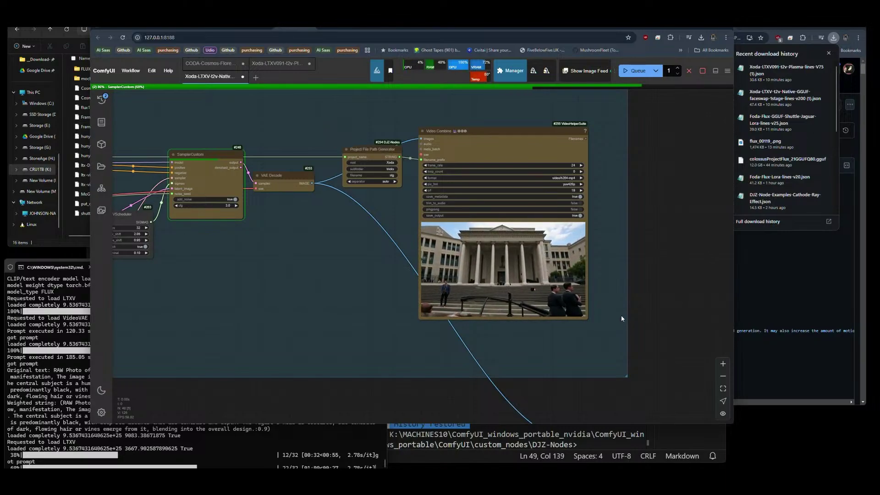
{"action": "scroll", "coordinate": [633, 308], "scroll_direction": "down", "scroll_amount": 10}
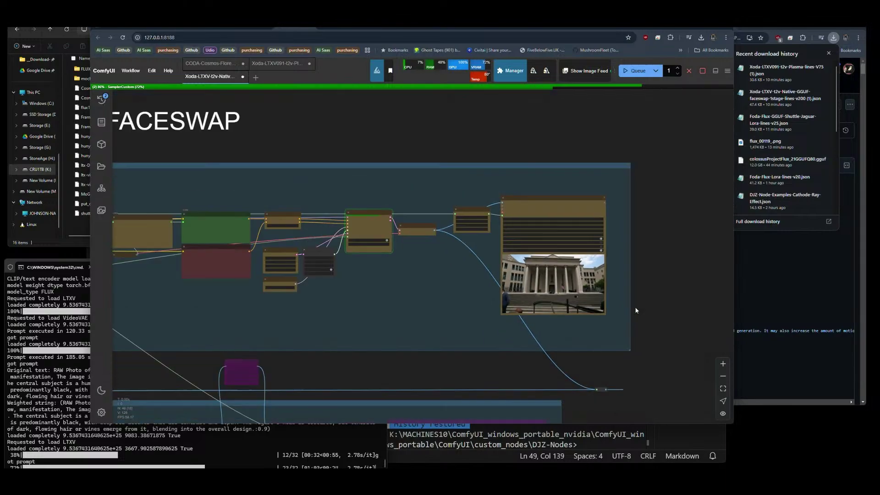
{"action": "scroll", "coordinate": [284, 293], "scroll_direction": "up", "scroll_amount": 10}
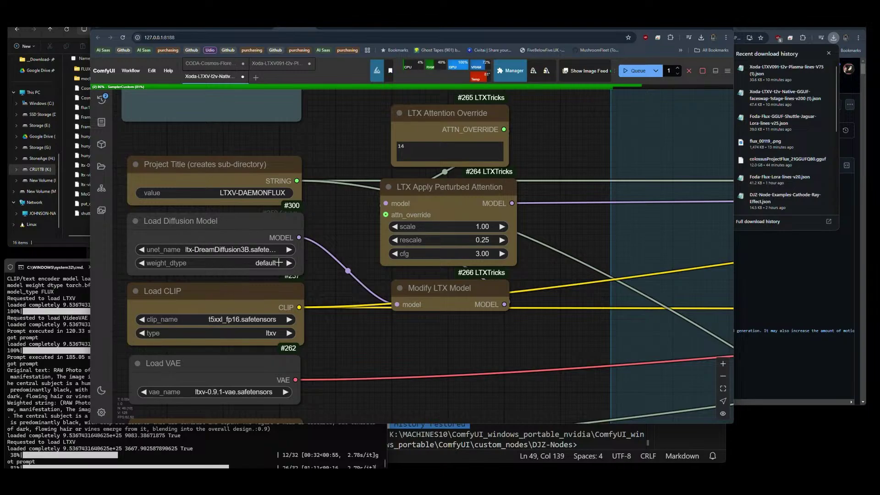
{"action": "scroll", "coordinate": [216, 240], "scroll_direction": "down", "scroll_amount": 5}
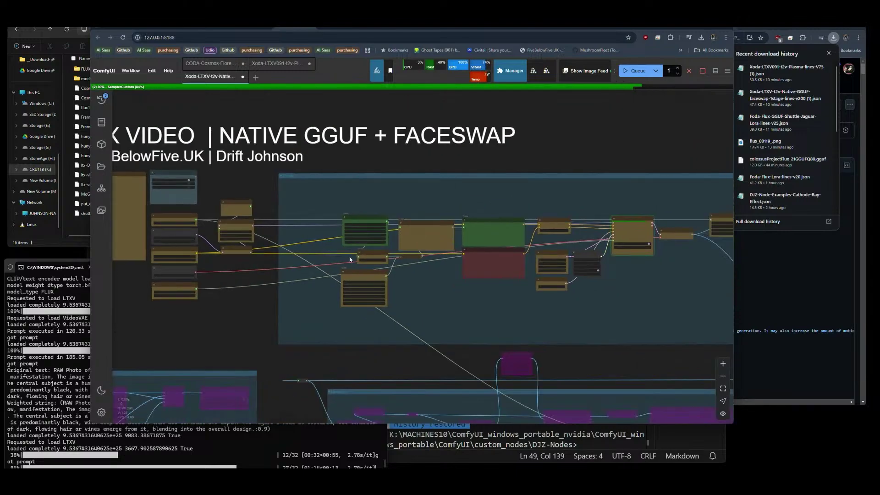
{"action": "scroll", "coordinate": [478, 308], "scroll_direction": "up", "scroll_amount": 4}
{"action": "left_click_drag", "start_coordinate": [477, 308], "coordinate": [324, 309]}
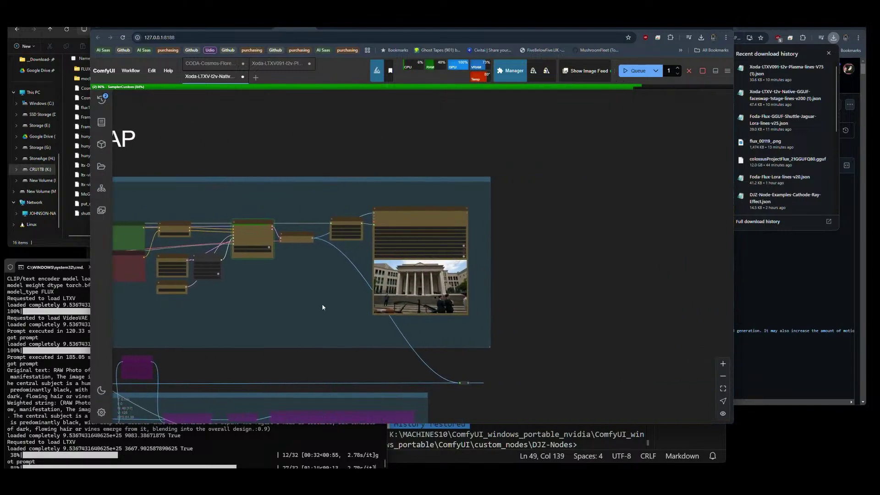
{"action": "scroll", "coordinate": [338, 288], "scroll_direction": "up", "scroll_amount": 2}
{"action": "scroll", "coordinate": [339, 287], "scroll_direction": "up", "scroll_amount": 2}
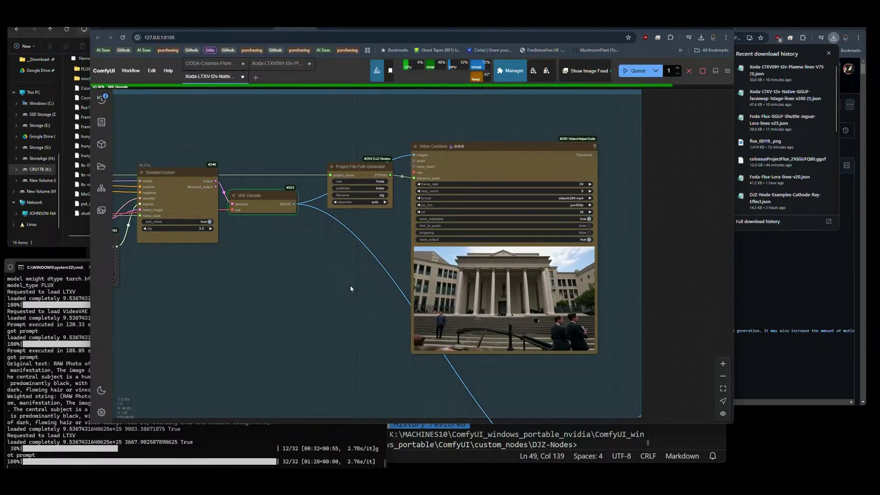
In a new tab, go to github.com/Gourieff/comfyui-reactor-node from the 'reactor' suggestion.
{"action": "left_click", "coordinate": [661, 28]}
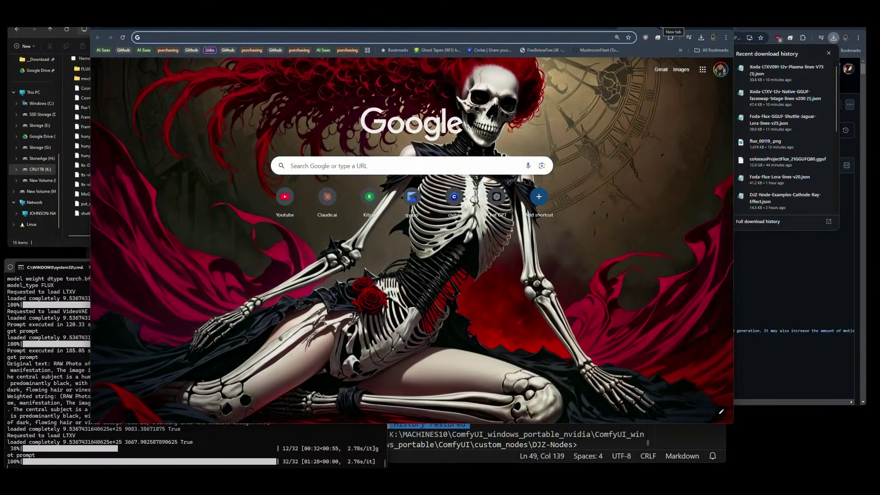
{"action": "type", "text": "reactor"}
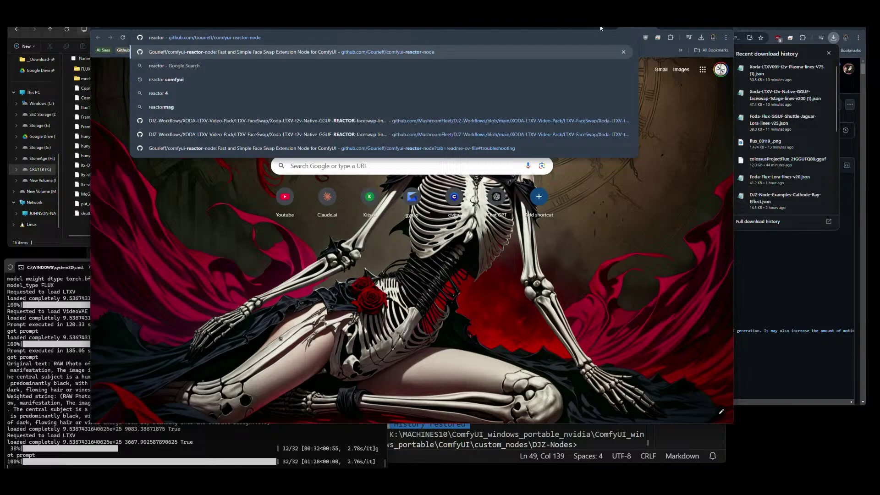
{"action": "key", "text": "Return"}
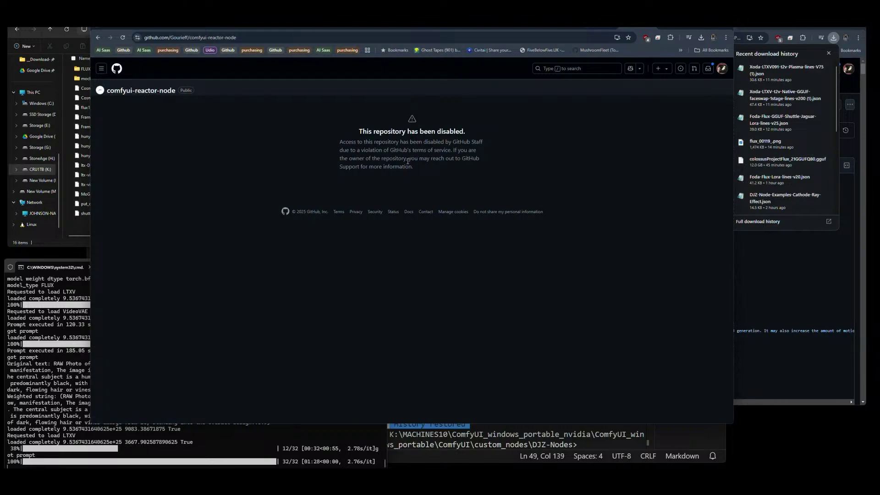
Highlight the 'This repository has been disabled' notice, then return to the ComfyUI tab.
{"action": "left_click_drag", "start_coordinate": [344, 145], "coordinate": [315, 139]}
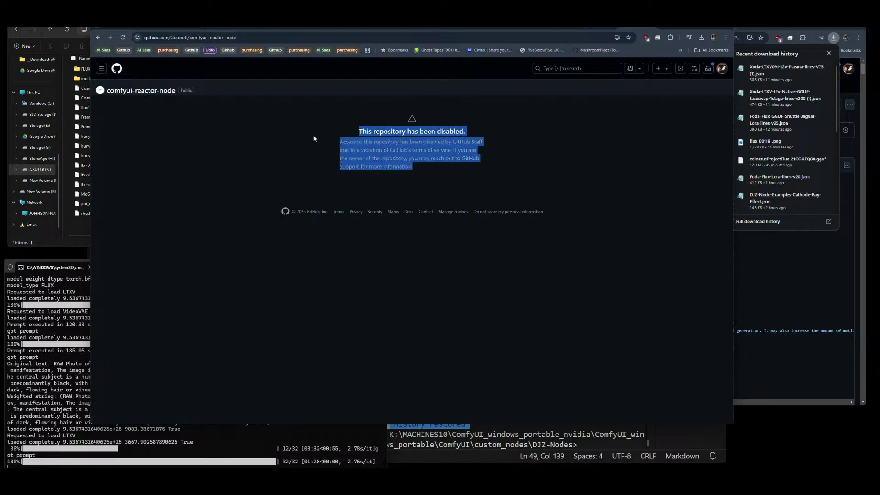
{"action": "left_click", "coordinate": [495, 179]}
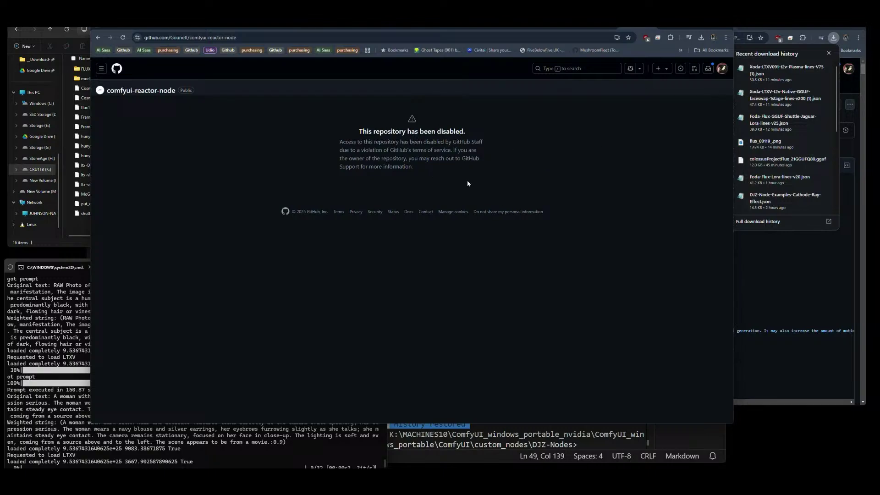
{"action": "left_click_drag", "start_coordinate": [355, 133], "coordinate": [326, 137]}
{"action": "left_click", "coordinate": [479, 135]}
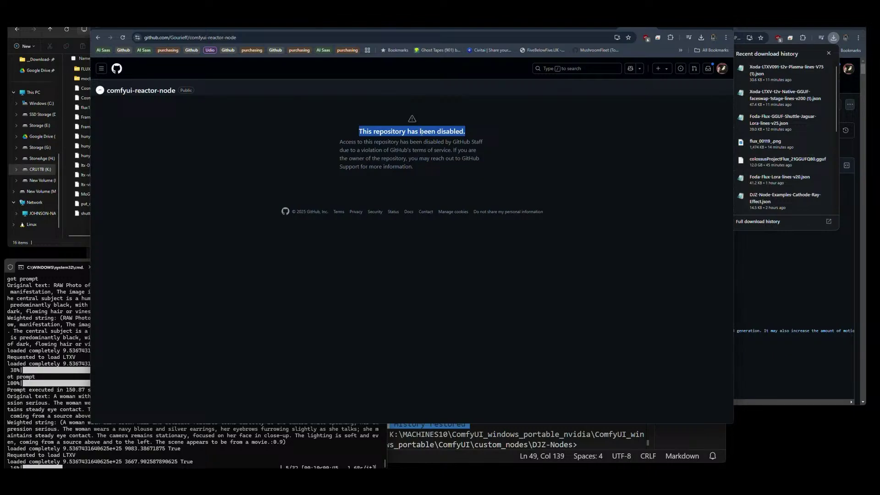
{"action": "left_click", "coordinate": [420, 132]}
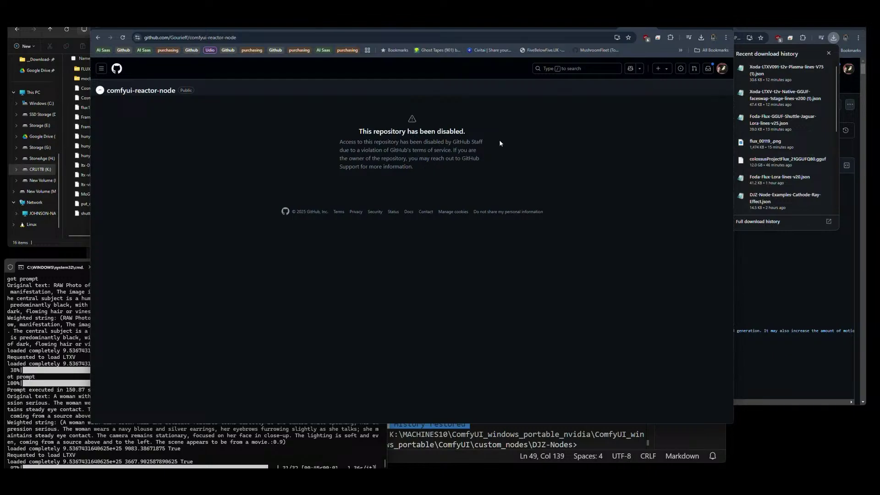
{"action": "key", "text": "ctrl+w"}
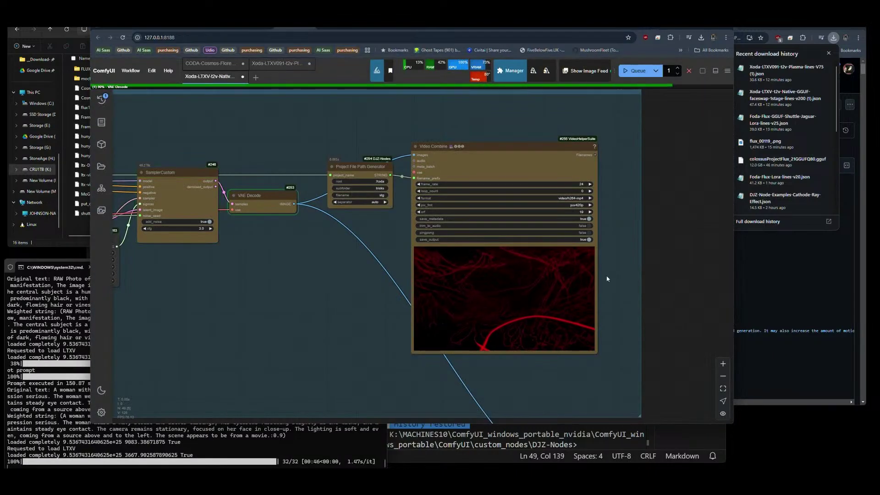
{"action": "scroll", "coordinate": [471, 380], "scroll_direction": "down", "scroll_amount": 3}
{"action": "left_click_drag", "start_coordinate": [471, 379], "coordinate": [569, 196]}
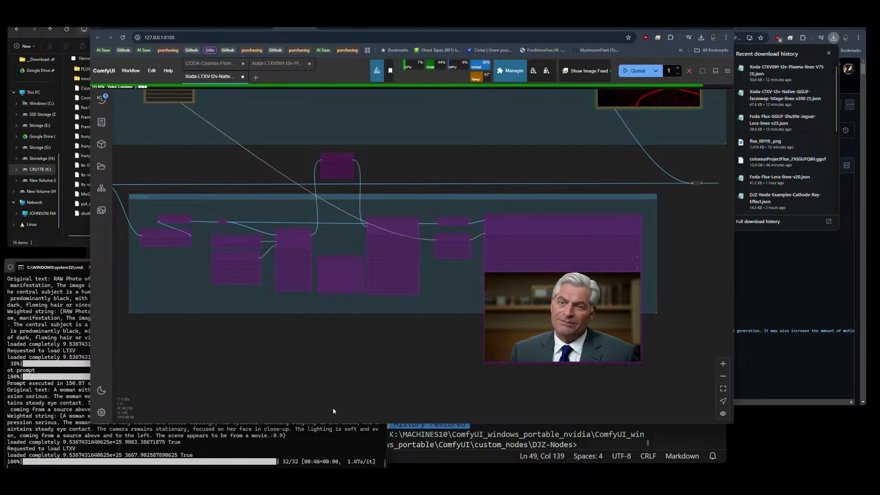
{"action": "scroll", "coordinate": [487, 218], "scroll_direction": "down", "scroll_amount": 5}
{"action": "scroll", "coordinate": [487, 218], "scroll_direction": "up", "scroll_amount": 8}
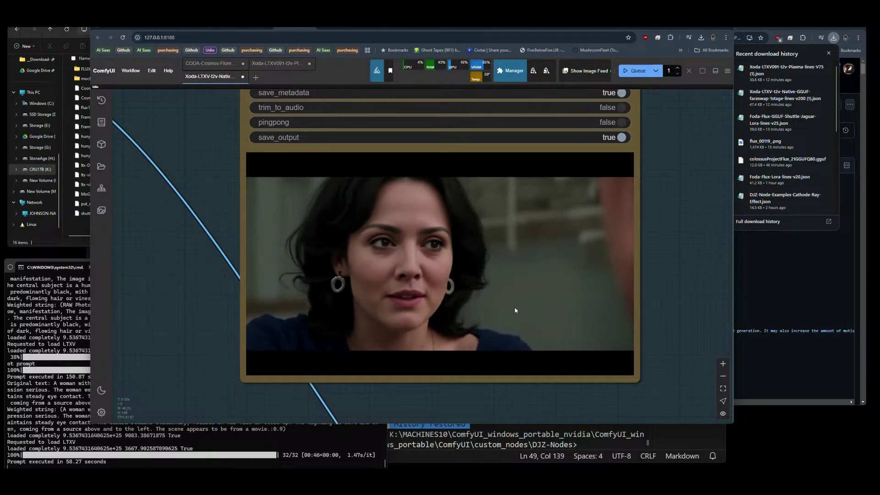
{"action": "scroll", "coordinate": [575, 295], "scroll_direction": "down", "scroll_amount": 5}
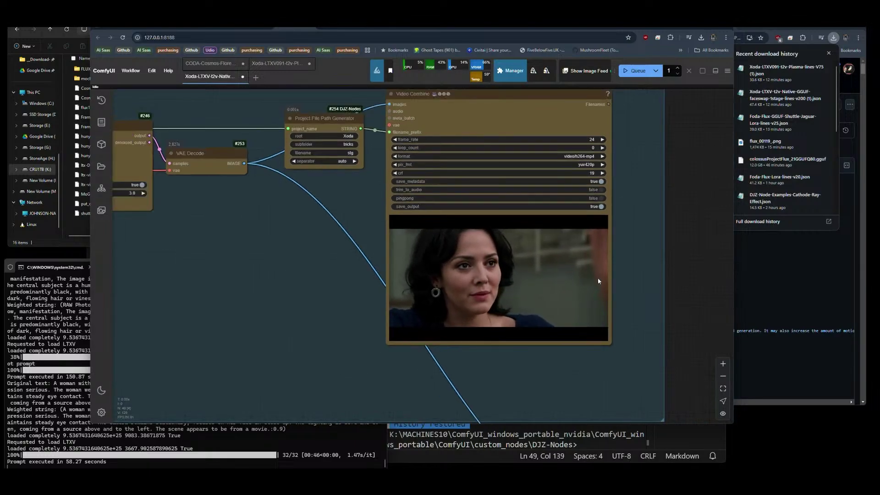
{"action": "scroll", "coordinate": [644, 239], "scroll_direction": "down", "scroll_amount": 7}
{"action": "scroll", "coordinate": [272, 255], "scroll_direction": "up", "scroll_amount": 10}
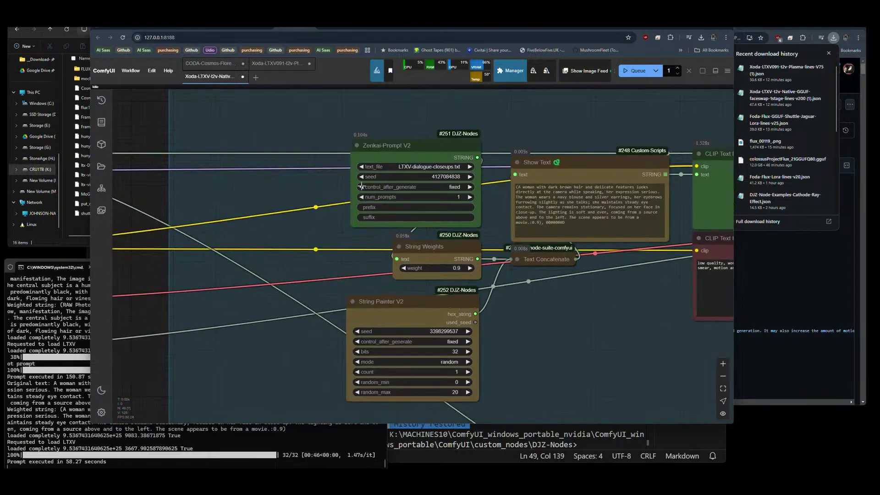
Set the Seed node's control_after_generate to fixed.
{"action": "left_click", "coordinate": [471, 187]}
{"action": "scroll", "coordinate": [470, 187], "scroll_direction": "down", "scroll_amount": 6}
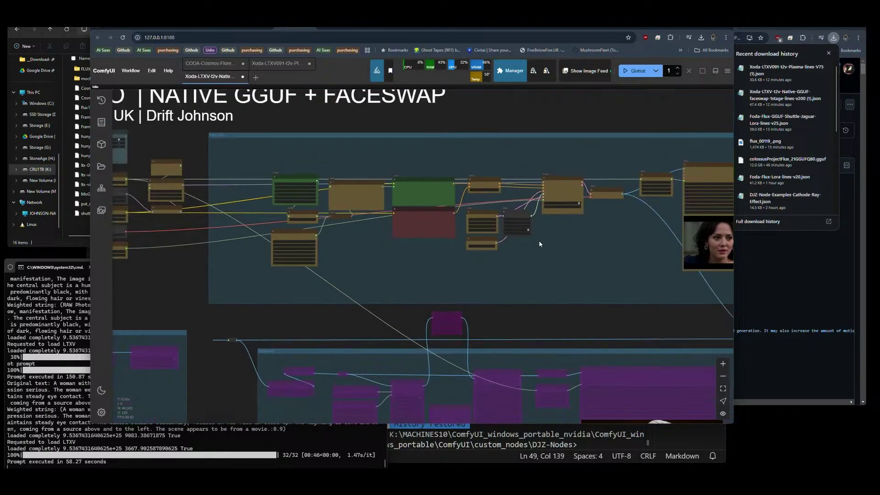
{"action": "left_click_drag", "start_coordinate": [540, 244], "coordinate": [512, 249]}
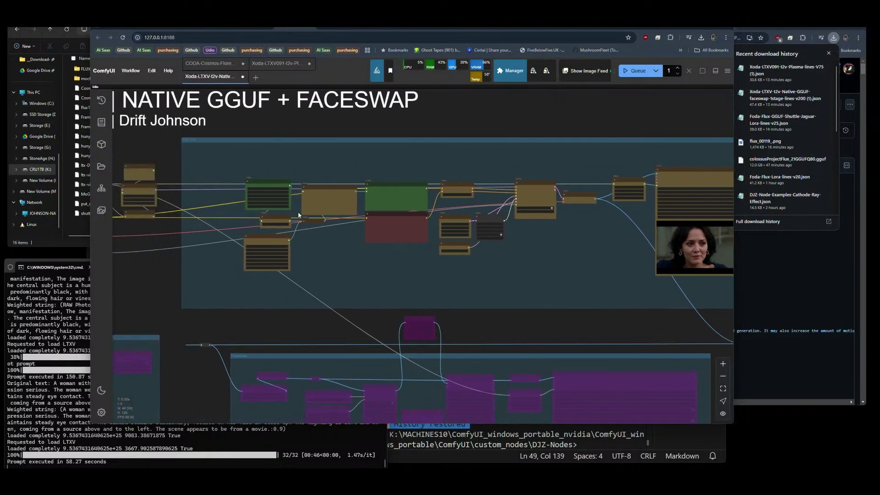
{"action": "scroll", "coordinate": [298, 214], "scroll_direction": "up", "scroll_amount": 6}
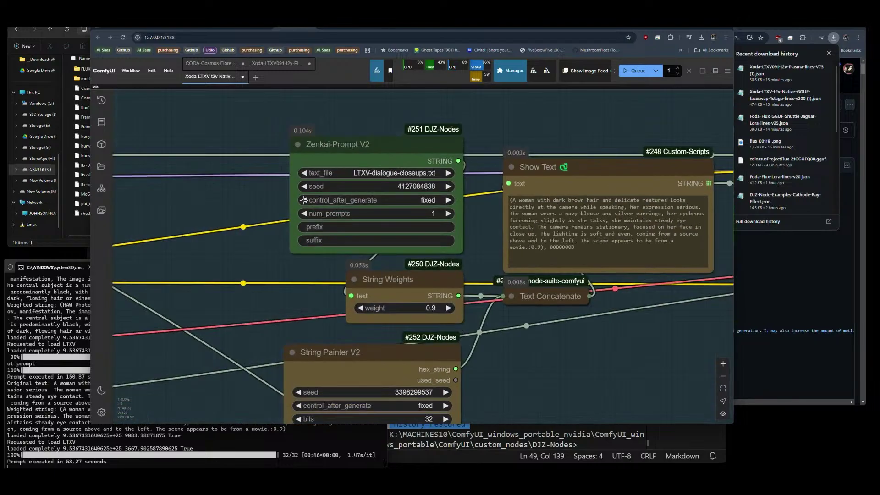
{"action": "left_click_drag", "start_coordinate": [312, 230], "coordinate": [389, 233]}
{"action": "left_click_drag", "start_coordinate": [137, 275], "coordinate": [458, 293]}
{"action": "left_click_drag", "start_coordinate": [280, 297], "coordinate": [415, 297]}
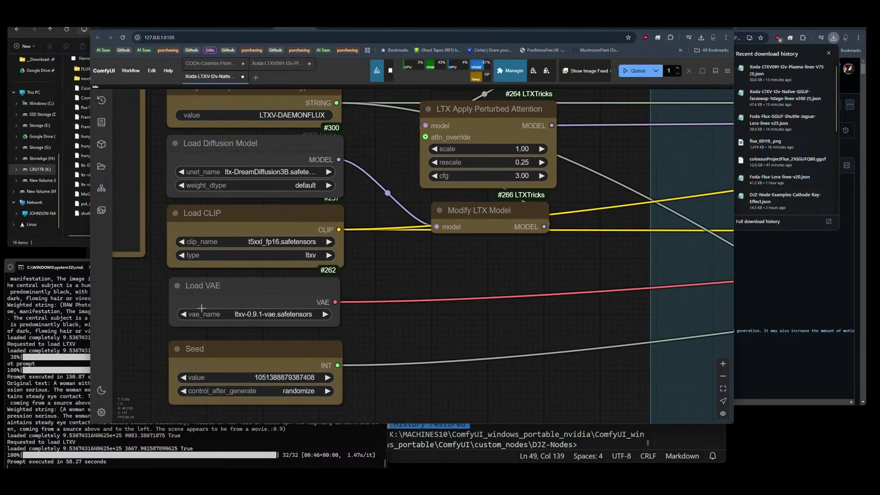
{"action": "left_click", "coordinate": [184, 390]}
Set String Painter V2 random_max to 50 and queue a new run.
{"action": "left_click_drag", "start_coordinate": [495, 340], "coordinate": [306, 251]}
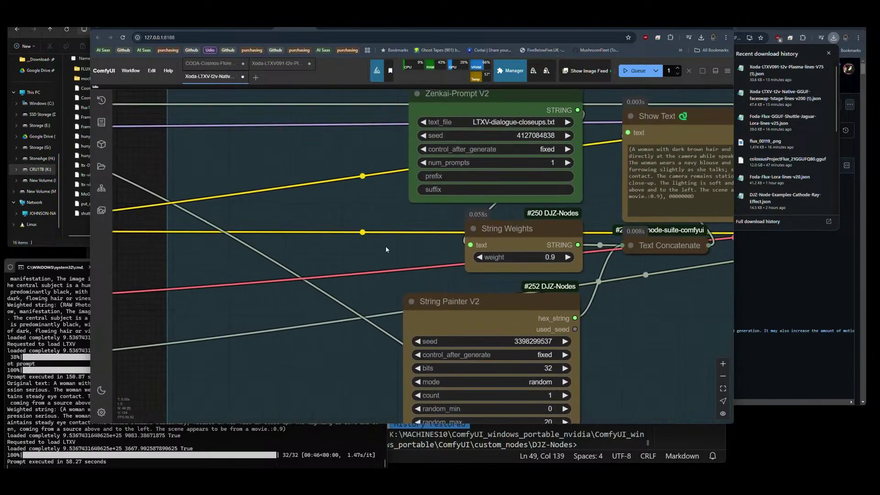
{"action": "left_click_drag", "start_coordinate": [387, 249], "coordinate": [317, 165]}
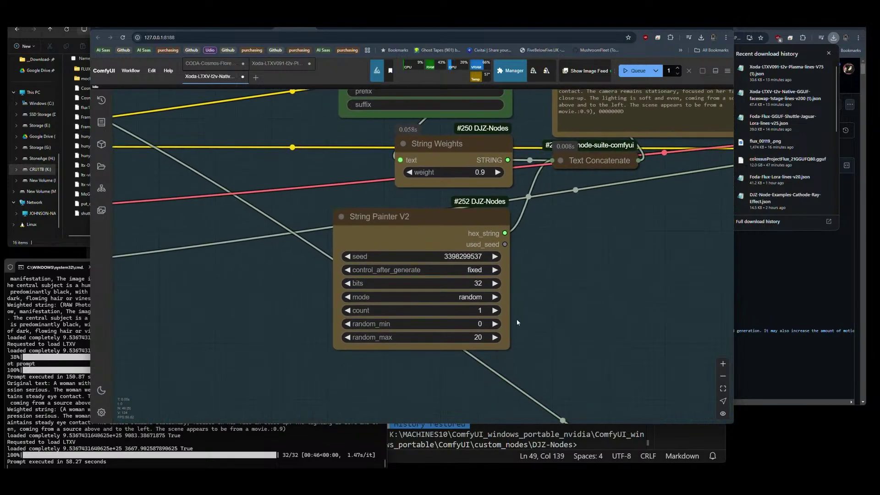
{"action": "left_click", "coordinate": [479, 337]}
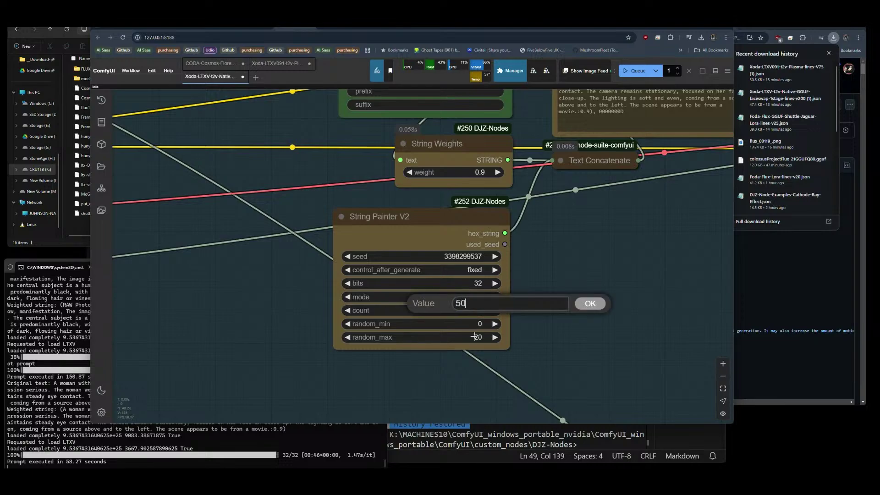
{"action": "key", "text": "Return"}
{"action": "left_click", "coordinate": [638, 71]}
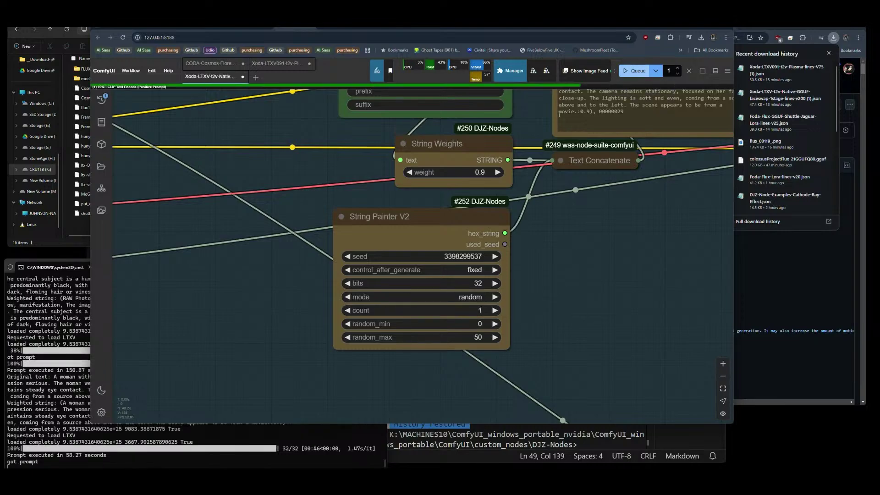
Queue another run of the workflow and bring the video output group into view.
{"action": "scroll", "coordinate": [231, 220], "scroll_direction": "down", "scroll_amount": 6}
{"action": "scroll", "coordinate": [231, 223], "scroll_direction": "down", "scroll_amount": 5}
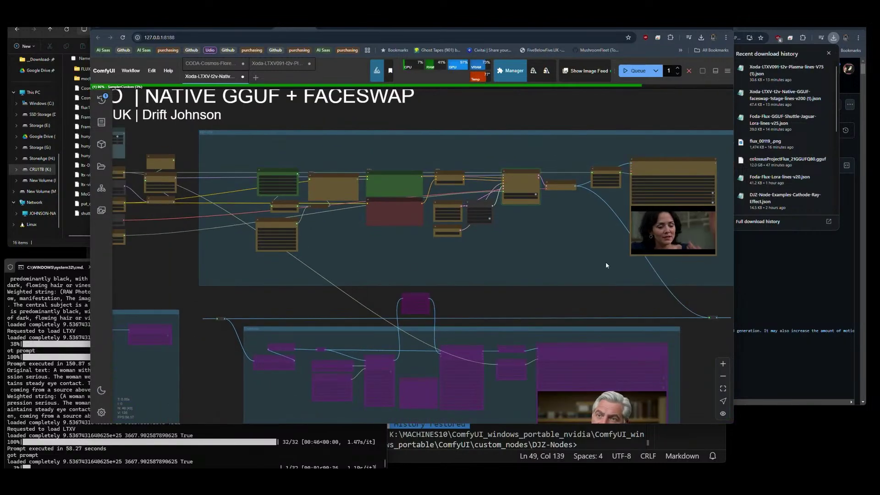
{"action": "left_click", "coordinate": [637, 71]}
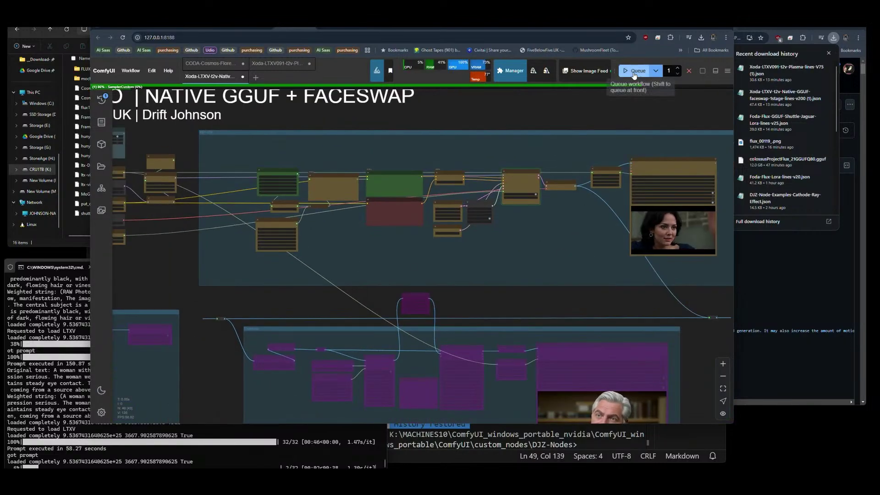
{"action": "left_click_drag", "start_coordinate": [571, 256], "coordinate": [374, 277]}
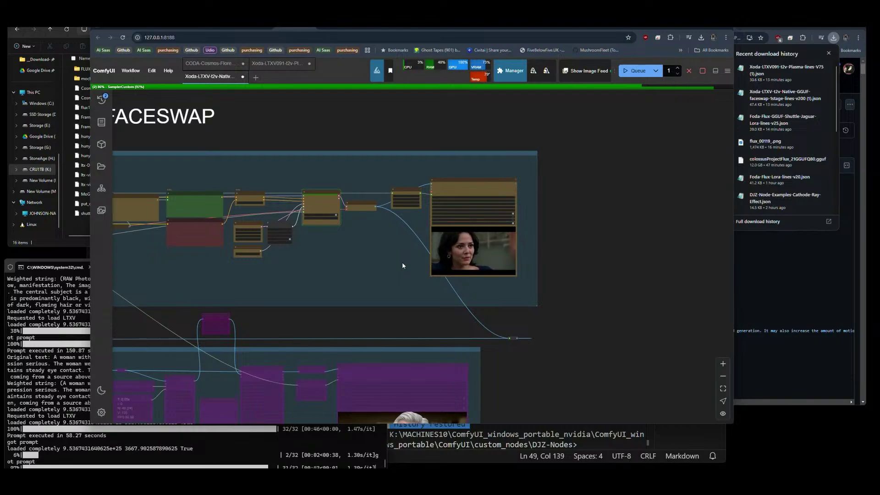
Close Chrome's download history, then zoom into the new Video Combine clip in ComfyUI.
{"action": "left_click", "coordinate": [837, 39]}
{"action": "left_click", "coordinate": [836, 39]}
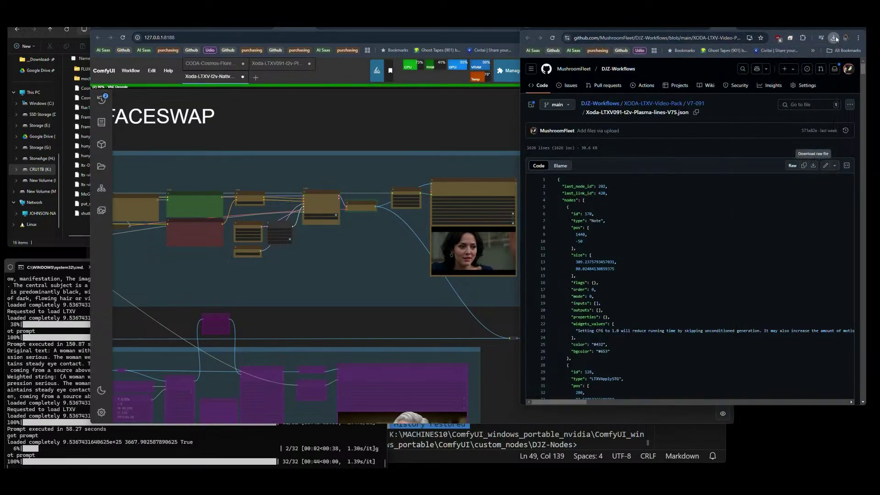
{"action": "left_click", "coordinate": [373, 267]}
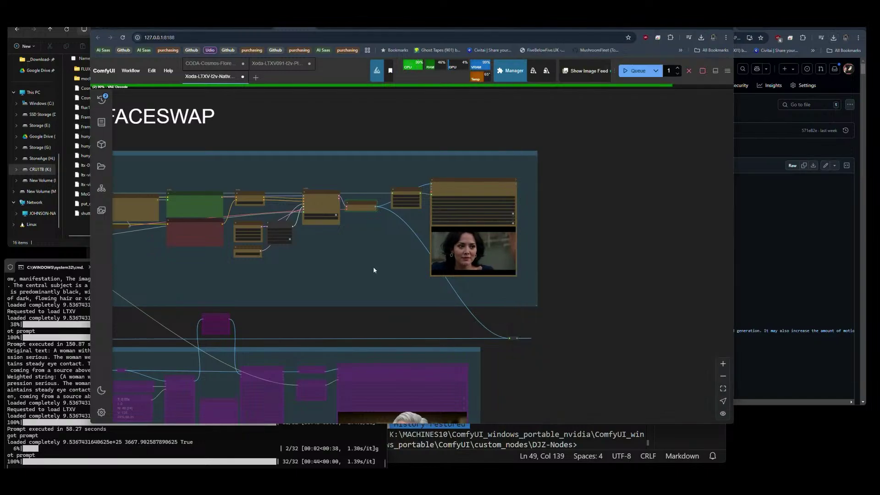
{"action": "scroll", "coordinate": [479, 260], "scroll_direction": "up", "scroll_amount": 5}
{"action": "scroll", "coordinate": [505, 243], "scroll_direction": "up", "scroll_amount": 10}
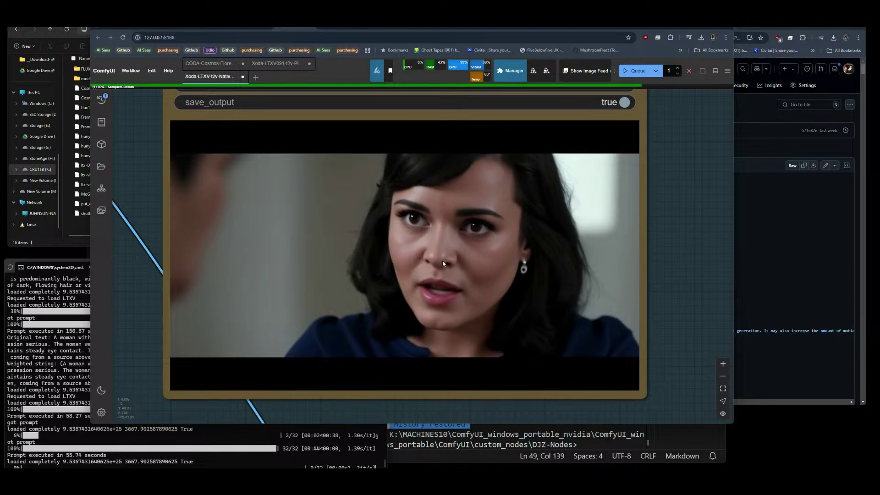
{"action": "scroll", "coordinate": [561, 268], "scroll_direction": "down", "scroll_amount": 5}
{"action": "scroll", "coordinate": [689, 253], "scroll_direction": "down", "scroll_amount": 4}
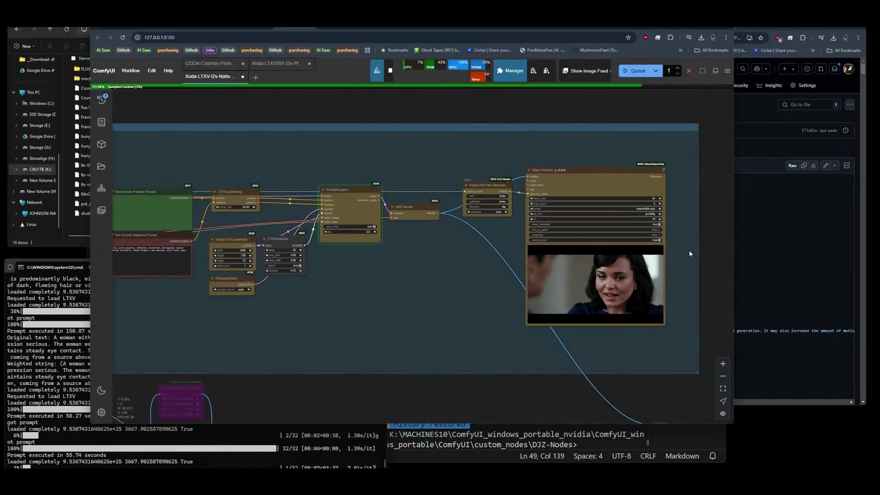
{"action": "left_click_drag", "start_coordinate": [482, 296], "coordinate": [383, 298]}
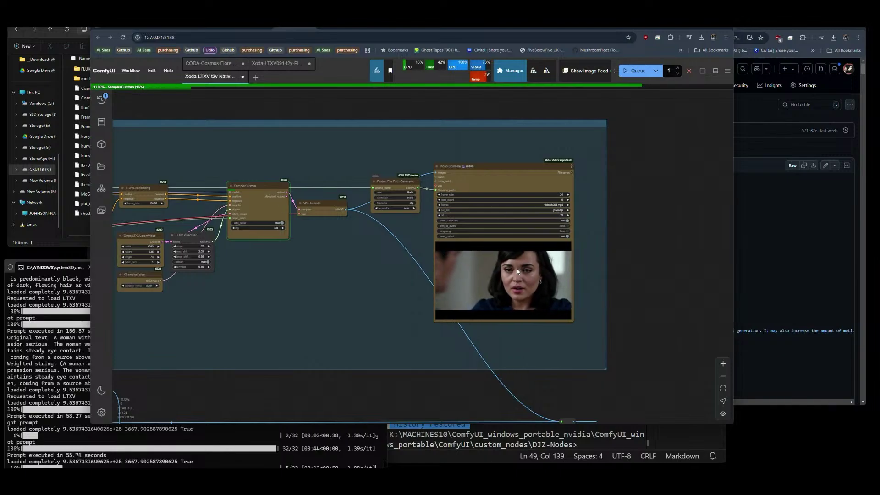
{"action": "scroll", "coordinate": [301, 294], "scroll_direction": "left", "scroll_amount": 1}
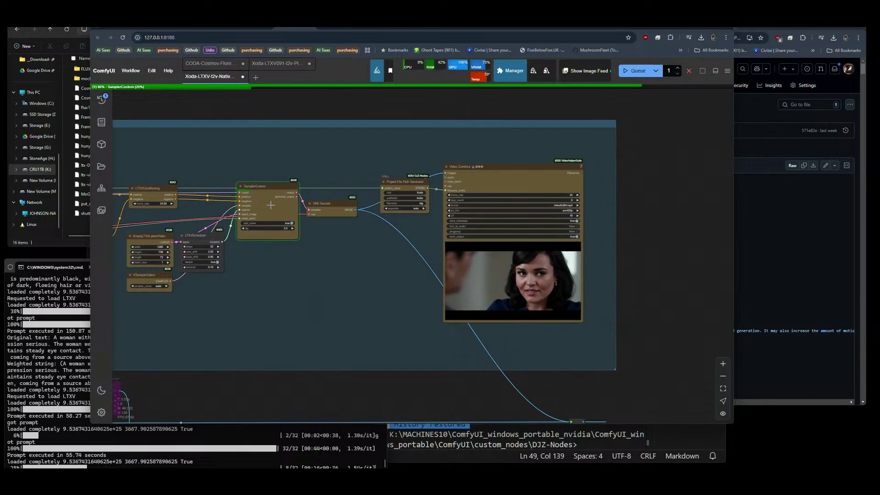
{"action": "left_click_drag", "start_coordinate": [270, 205], "coordinate": [269, 200]}
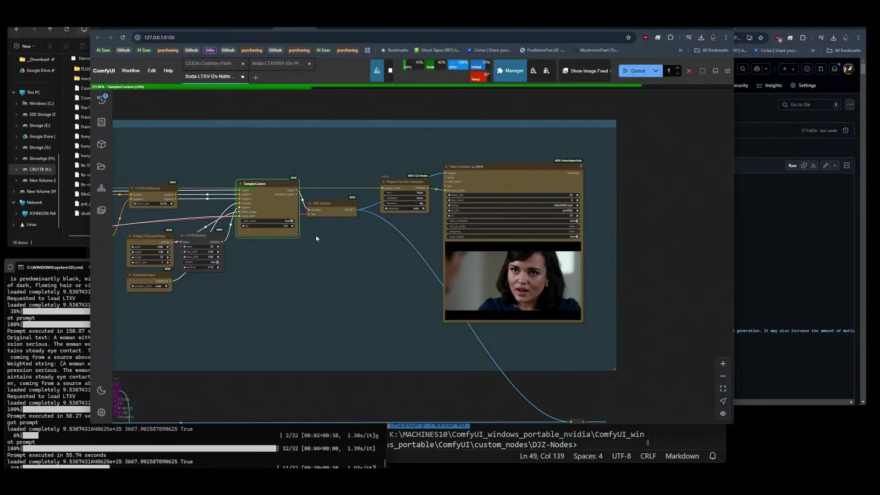
{"action": "left_click", "coordinate": [329, 237]}
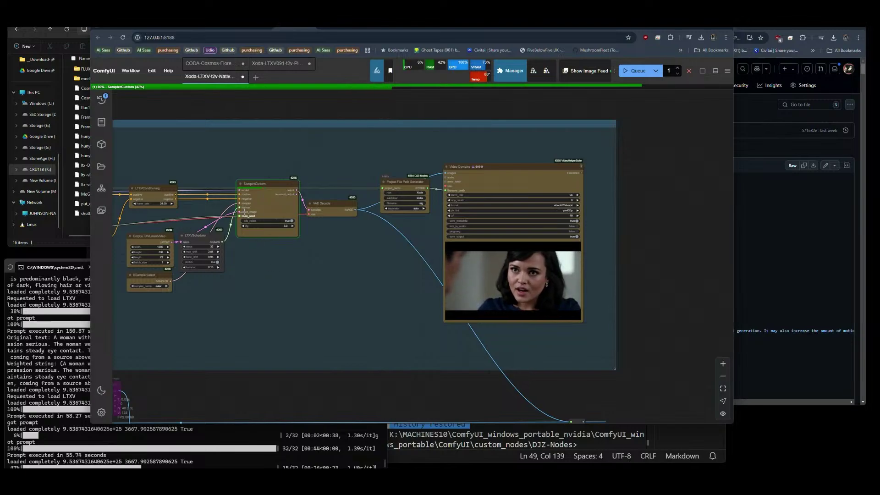
{"action": "scroll", "coordinate": [446, 248], "scroll_direction": "down", "scroll_amount": 3}
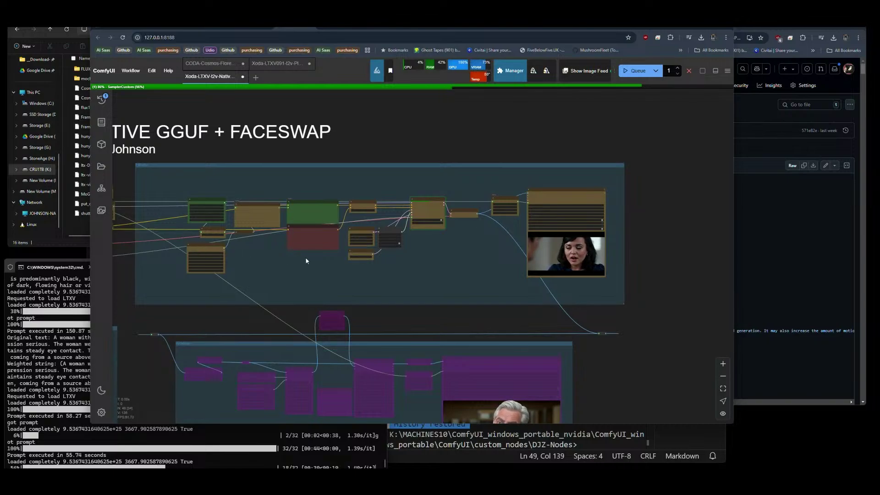
{"action": "left_click_drag", "start_coordinate": [463, 259], "coordinate": [450, 262]}
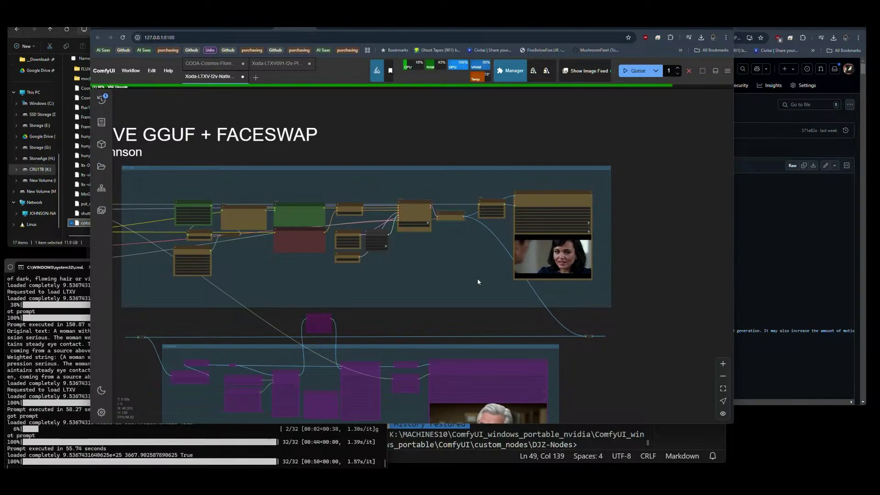
{"action": "scroll", "coordinate": [557, 222], "scroll_direction": "up", "scroll_amount": 5}
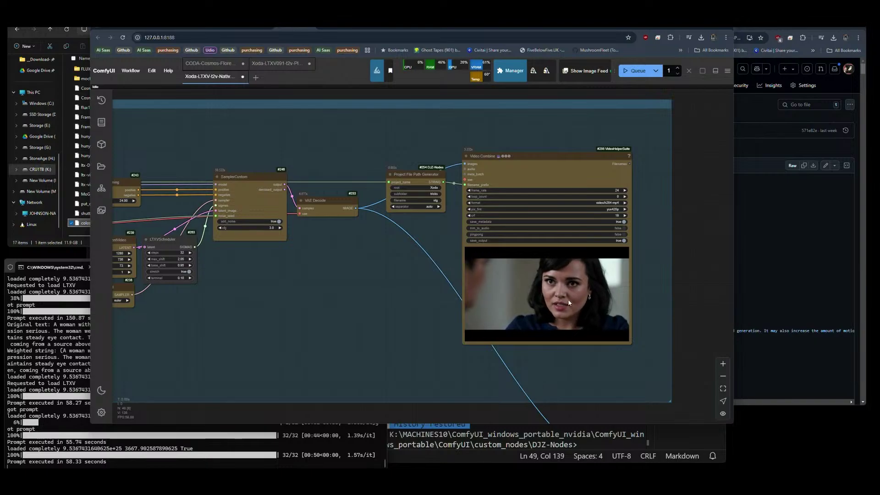
{"action": "scroll", "coordinate": [642, 299], "scroll_direction": "up", "scroll_amount": 8}
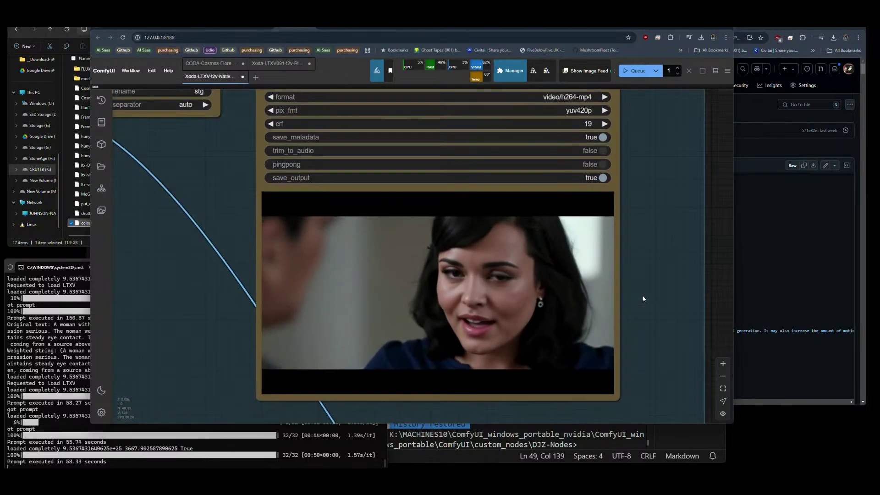
{"action": "scroll", "coordinate": [642, 298], "scroll_direction": "down", "scroll_amount": 6}
{"action": "scroll", "coordinate": [643, 298], "scroll_direction": "down", "scroll_amount": 6}
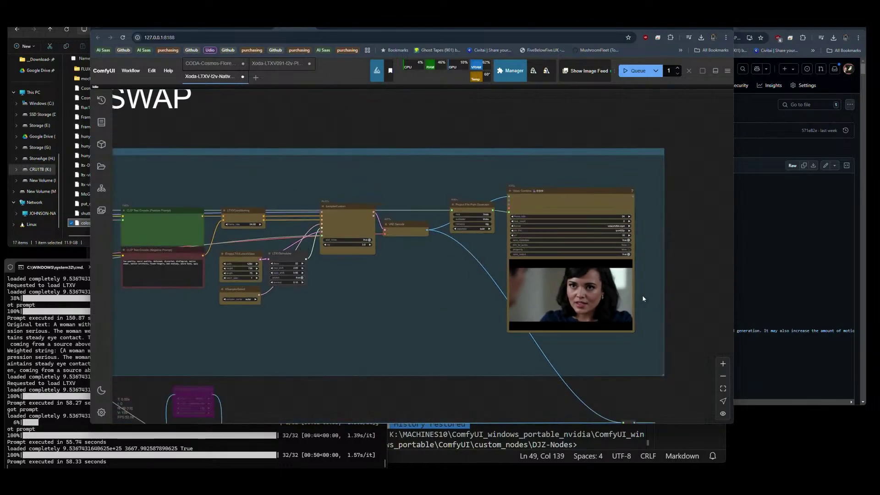
{"action": "scroll", "coordinate": [255, 274], "scroll_direction": "up", "scroll_amount": 5}
Queue three more runs: twice with the Queue button and once with Ctrl+Enter.
{"action": "scroll", "coordinate": [255, 273], "scroll_direction": "up", "scroll_amount": 3}
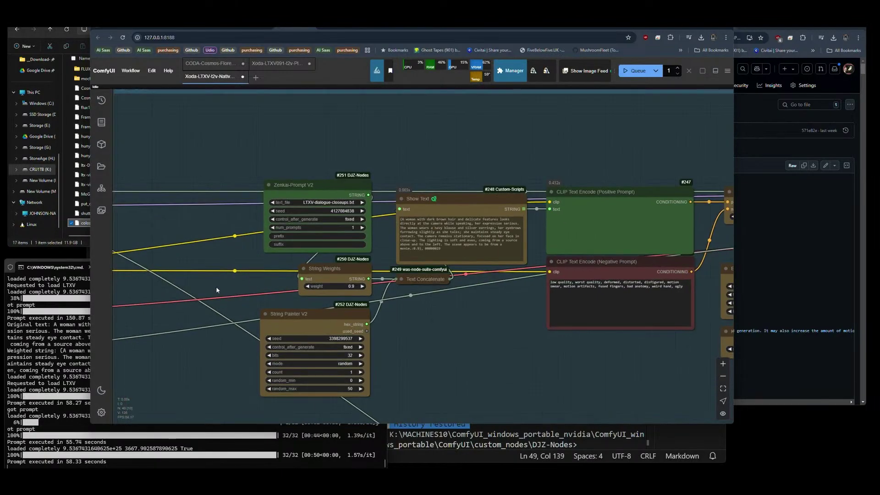
{"action": "left_click_drag", "start_coordinate": [216, 286], "coordinate": [486, 270]}
{"action": "left_click_drag", "start_coordinate": [206, 351], "coordinate": [279, 323]}
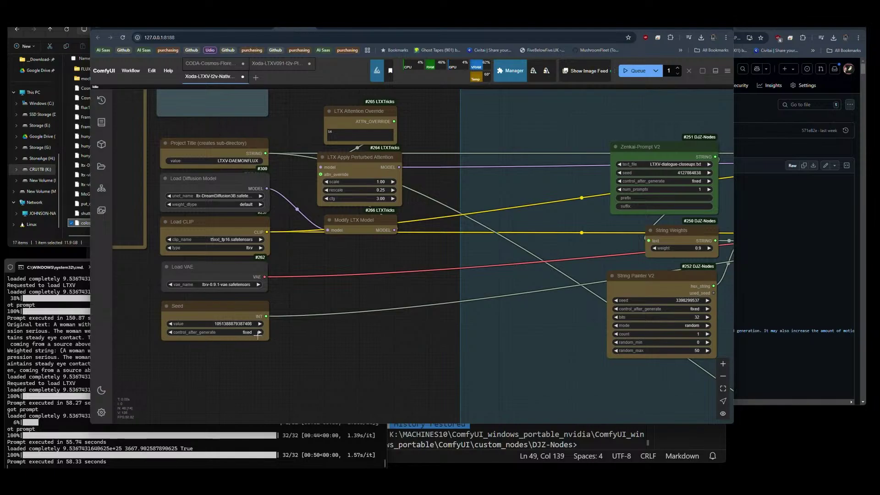
{"action": "left_click_drag", "start_coordinate": [665, 219], "coordinate": [259, 243]}
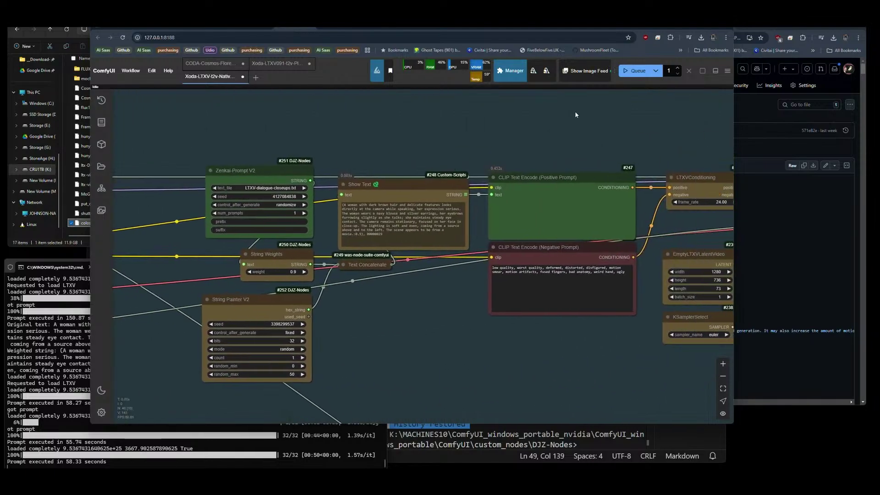
{"action": "left_click", "coordinate": [635, 71]}
{"action": "left_click", "coordinate": [635, 71]}
{"action": "scroll", "coordinate": [426, 135], "scroll_direction": "down", "scroll_amount": 5}
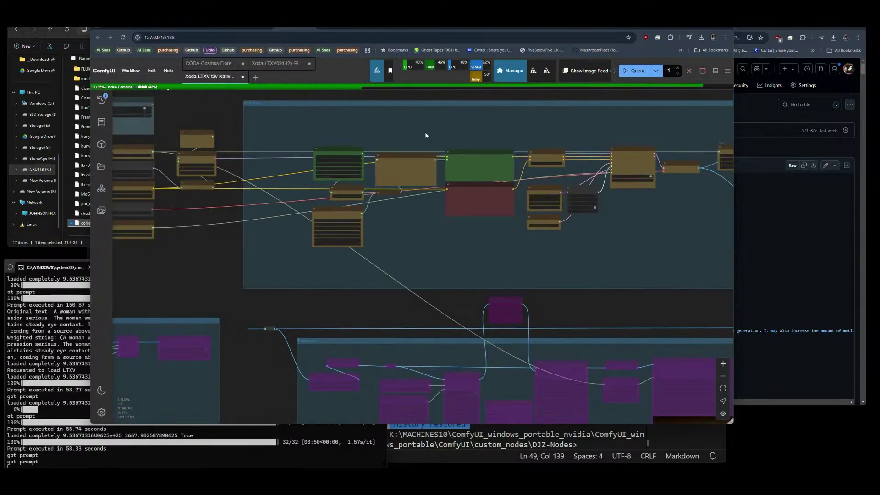
{"action": "left_click_drag", "start_coordinate": [524, 257], "coordinate": [268, 267]}
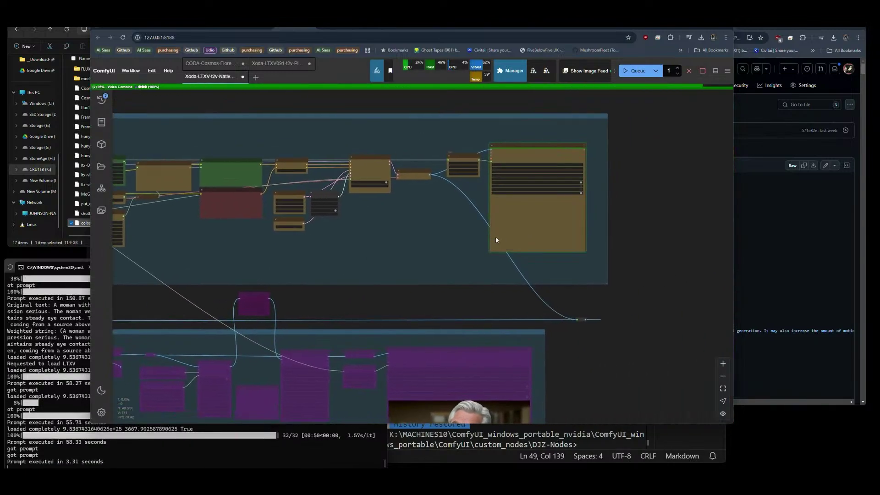
{"action": "scroll", "coordinate": [625, 230], "scroll_direction": "down", "scroll_amount": 5}
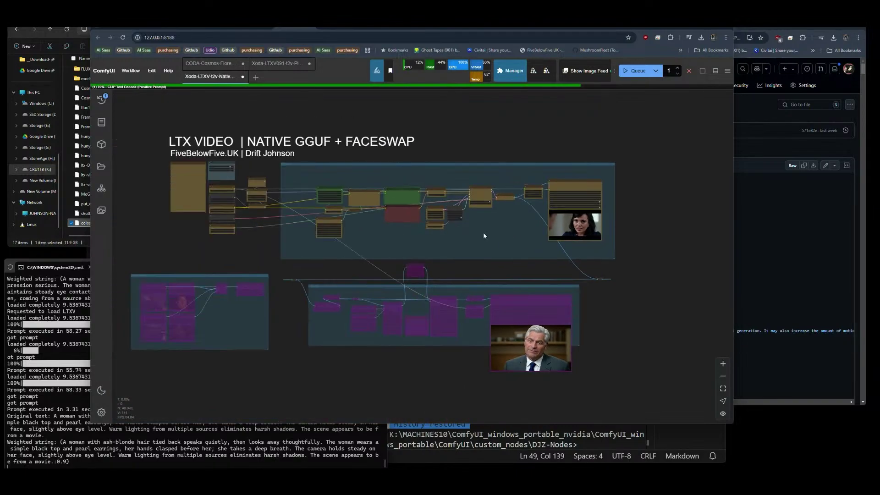
{"action": "key", "text": "ctrl+Return"}
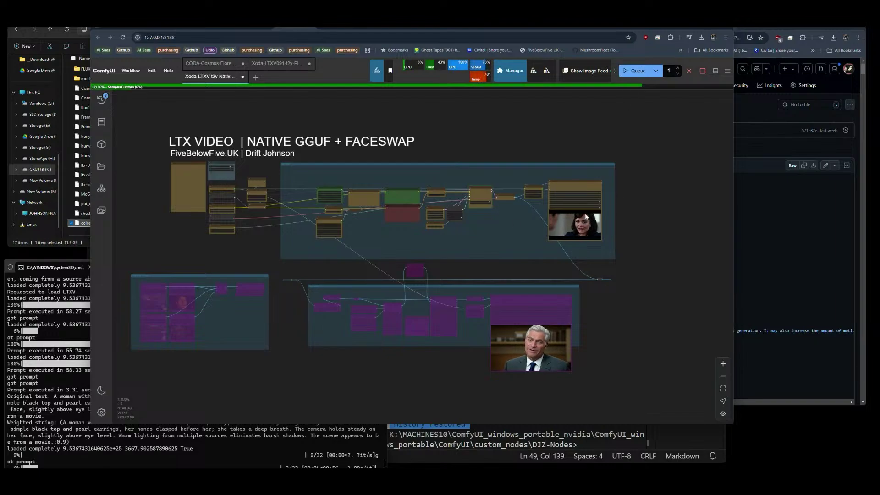
Watch the man-in-a-suit clip in Video Combine, then zoom out to the whole workflow.
{"action": "scroll", "coordinate": [586, 217], "scroll_direction": "up", "scroll_amount": 10}
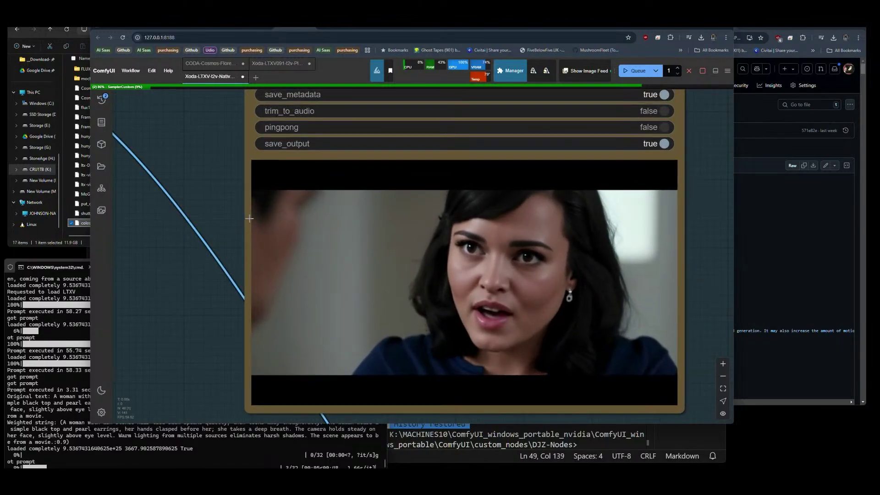
{"action": "scroll", "coordinate": [486, 264], "scroll_direction": "down", "scroll_amount": 2}
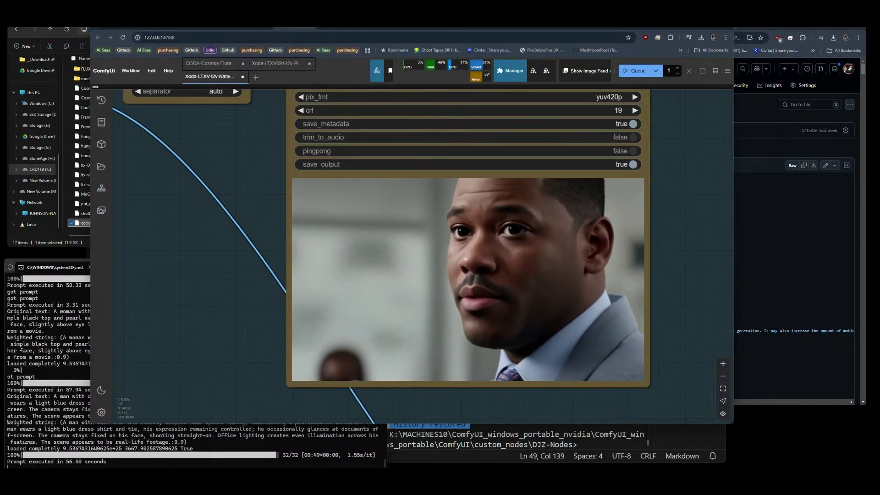
{"action": "scroll", "coordinate": [706, 278], "scroll_direction": "down", "scroll_amount": 5}
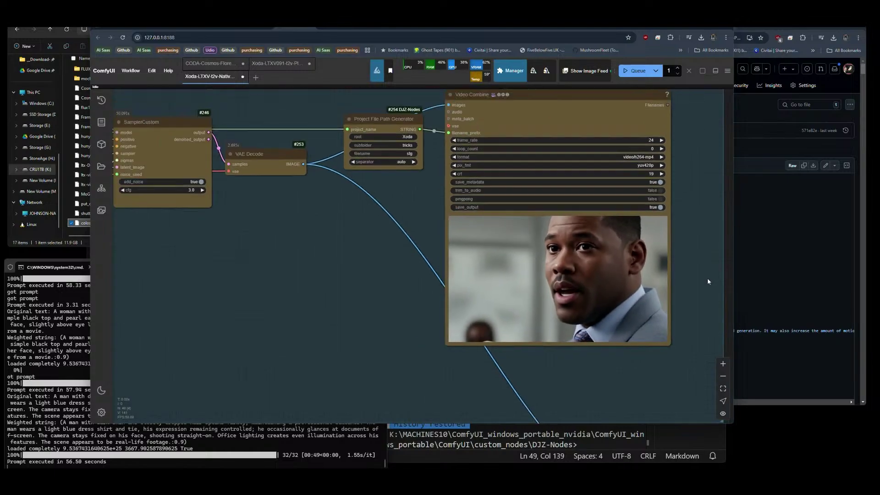
{"action": "scroll", "coordinate": [708, 278], "scroll_direction": "down", "scroll_amount": 5}
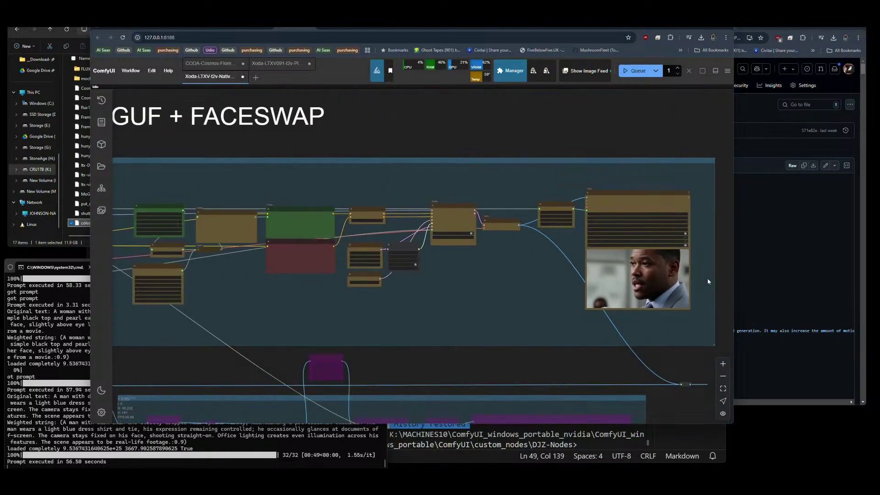
{"action": "left_click_drag", "start_coordinate": [551, 349], "coordinate": [536, 260]}
{"action": "scroll", "coordinate": [525, 337], "scroll_direction": "down", "scroll_amount": 3}
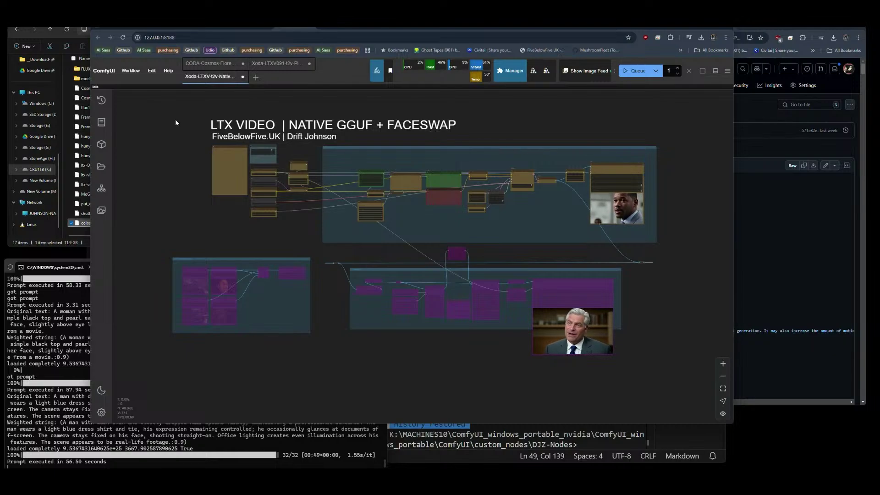
Change the workflow title label to 'DREAM DIFFUSION 3B (LTXV)' in its properties panel.
{"action": "scroll", "coordinate": [270, 194], "scroll_direction": "up", "scroll_amount": 10}
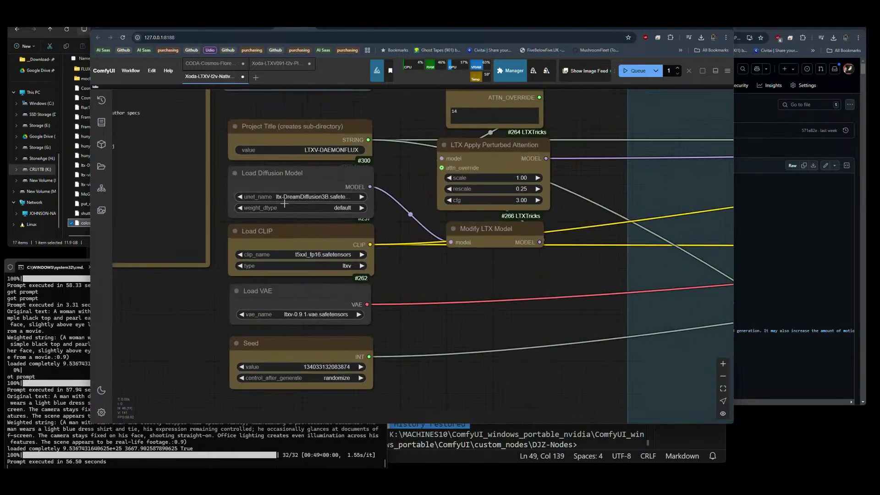
{"action": "scroll", "coordinate": [197, 308], "scroll_direction": "down", "scroll_amount": 10}
{"action": "left_click_drag", "start_coordinate": [303, 116], "coordinate": [314, 156]}
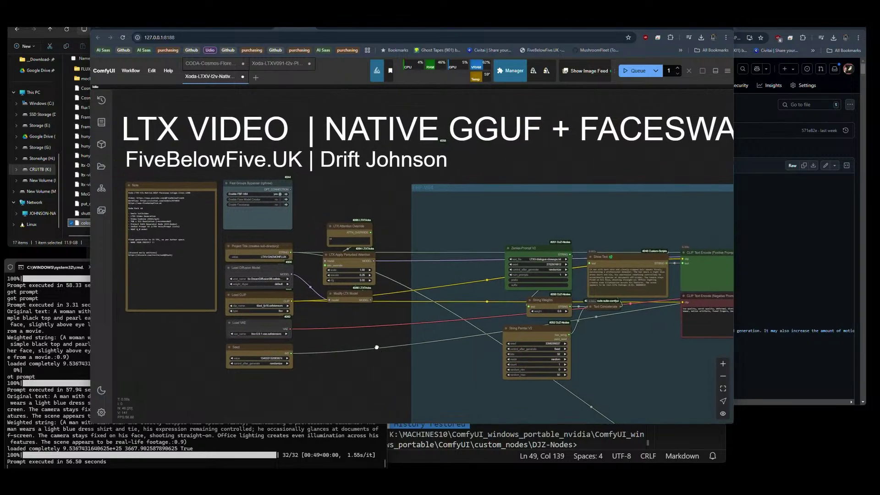
{"action": "double_click", "coordinate": [314, 156]}
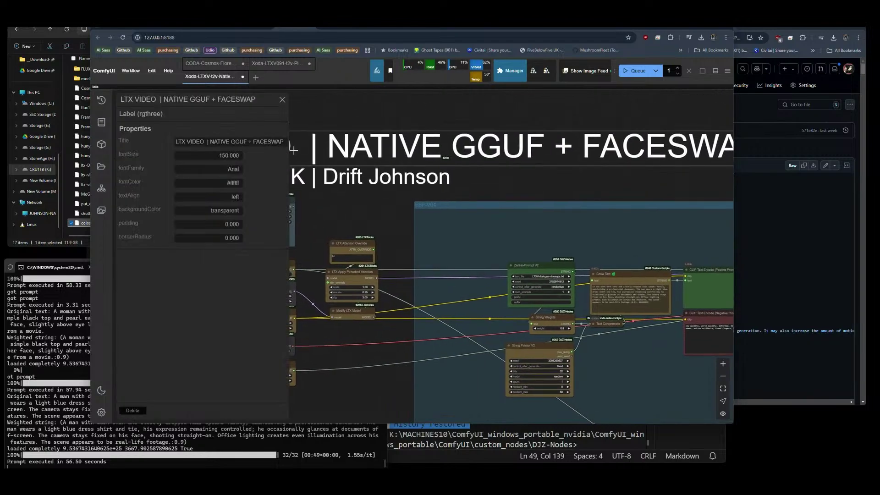
{"action": "left_click", "coordinate": [248, 145]}
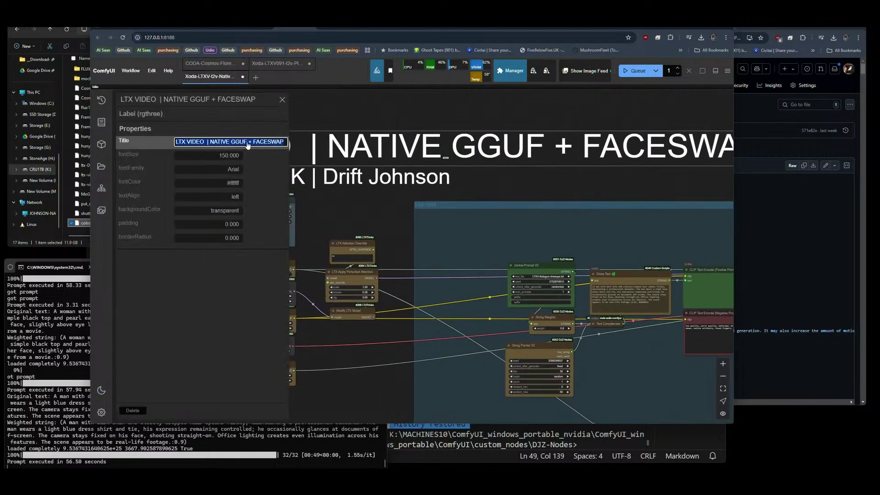
{"action": "type", "text": "DREAM DIFF"}
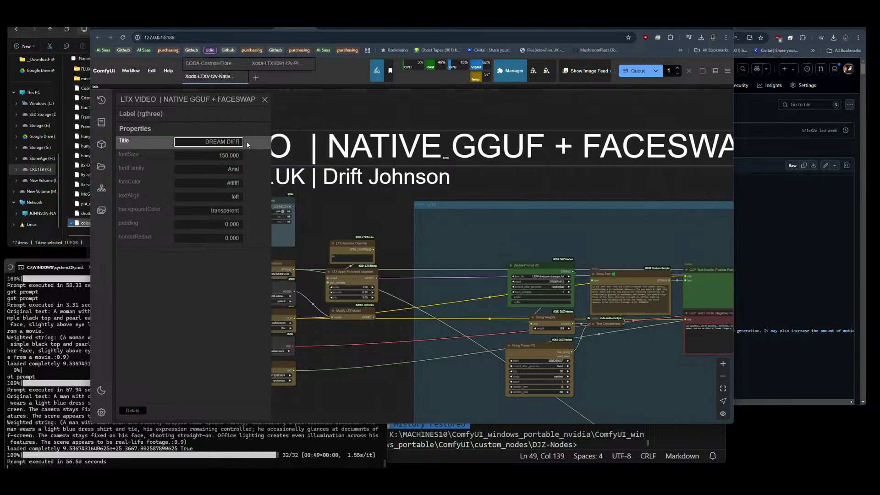
{"action": "type", "text": "USION 3B (LTXV"}
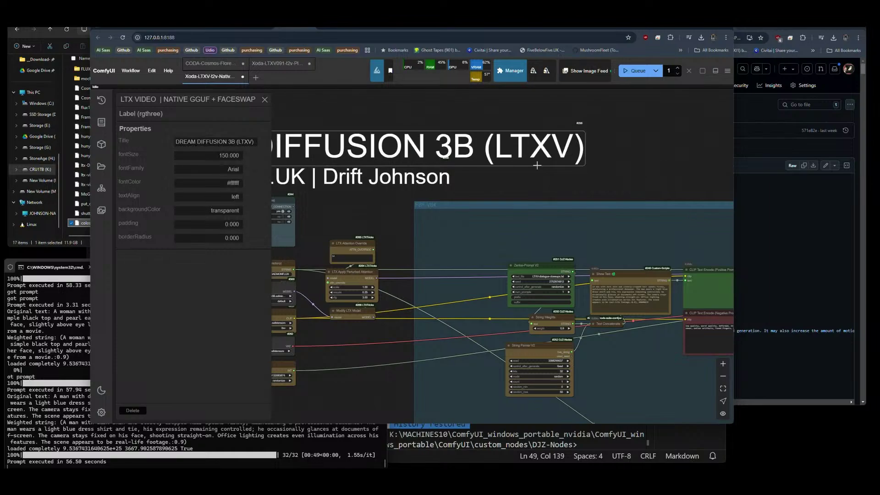
{"action": "left_click", "coordinate": [264, 101]}
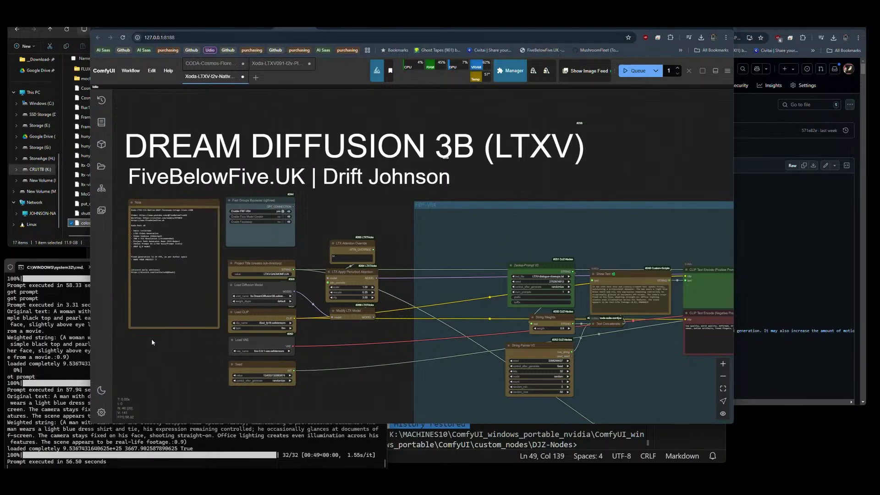
Replace 'Native-GGUF-faceswap-1stage-lines' with 'DreamDiffusion3B' in the note's first line and change v200 to v210.
{"action": "scroll", "coordinate": [120, 215], "scroll_direction": "up", "scroll_amount": 10}
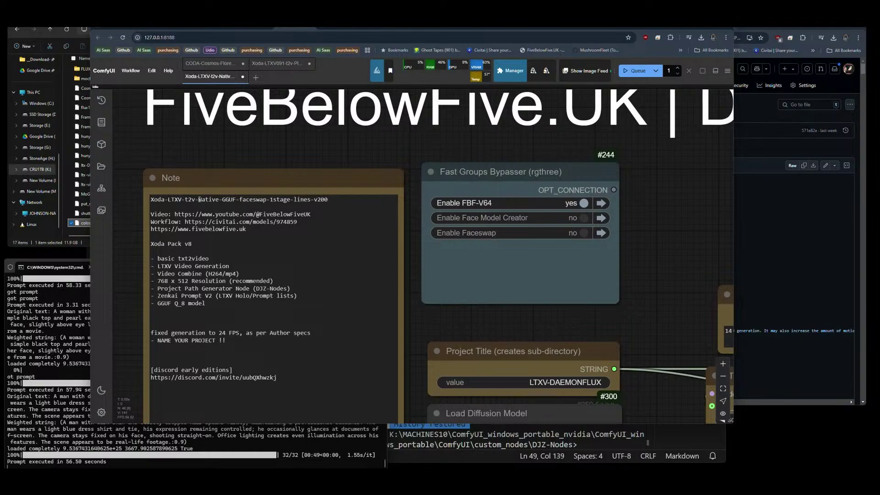
{"action": "left_click_drag", "start_coordinate": [200, 200], "coordinate": [309, 200]}
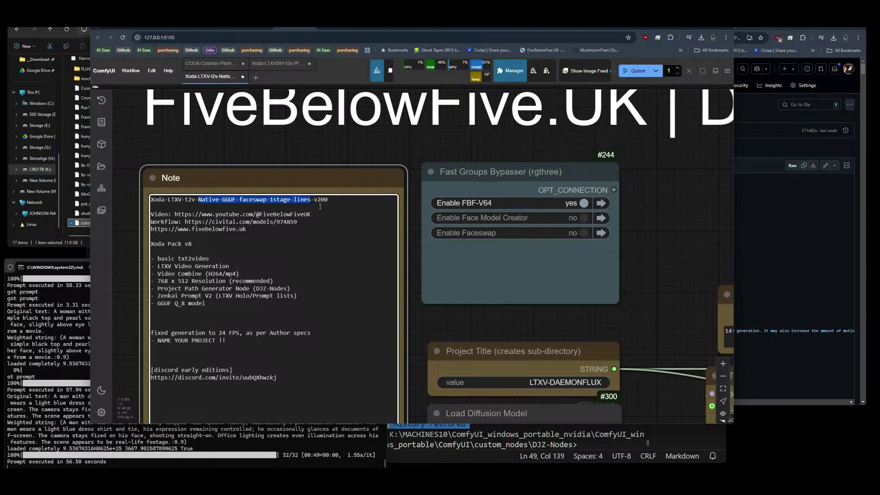
{"action": "type", "text": "DreamD"}
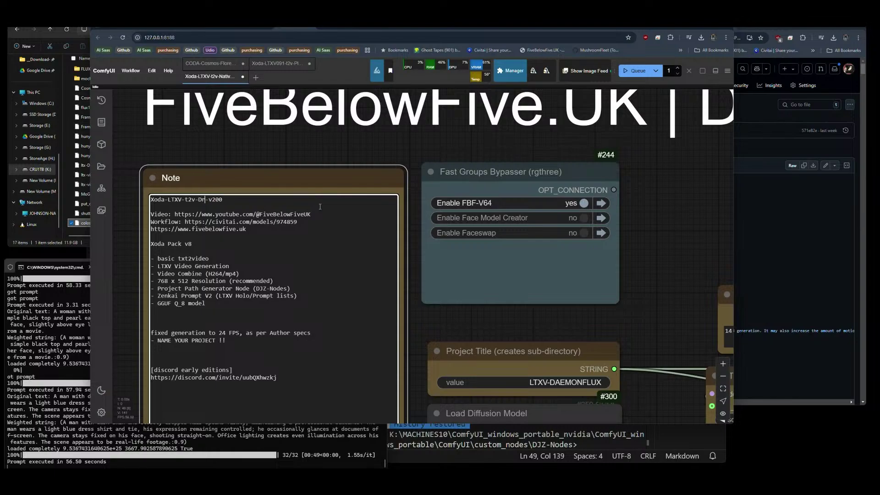
{"action": "type", "text": "iffusion3B"}
{"action": "left_click", "coordinate": [277, 200]}
{"action": "key", "text": "BackSpace"}
{"action": "type", "text": "1"}
{"action": "triple_click", "coordinate": [277, 200]}
{"action": "key", "text": "ctrl+c"}
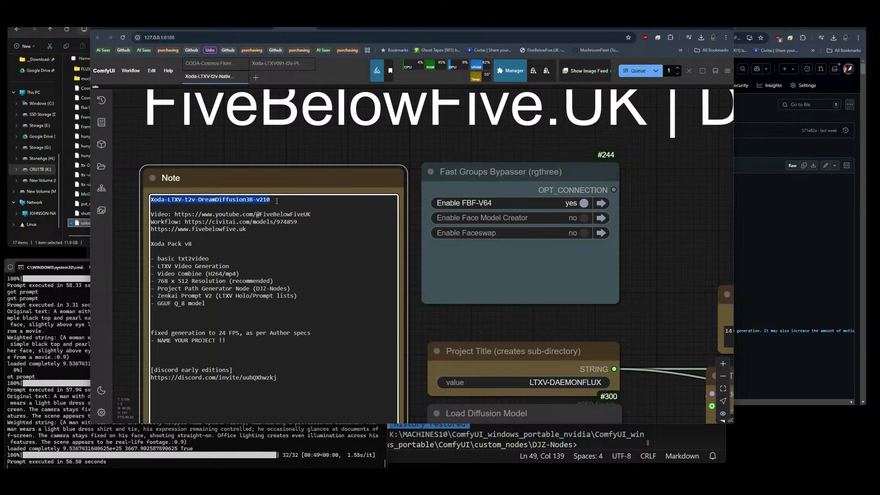
{"action": "left_click", "coordinate": [131, 70]}
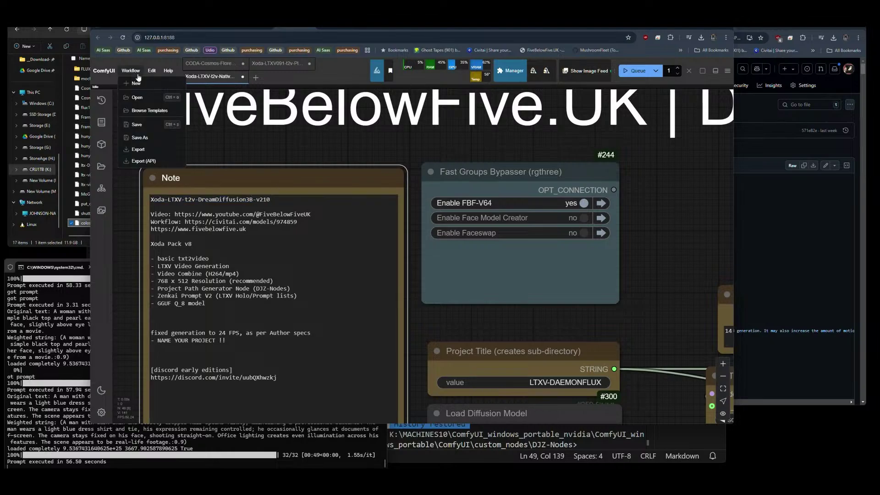
Save the workflow as 'Xoda-LTXV-t2v-DreamDiffusion3B-v210' and export it to a file.
{"action": "left_click", "coordinate": [132, 138]}
{"action": "key", "text": "ctrl+v"}
{"action": "key", "text": "Return"}
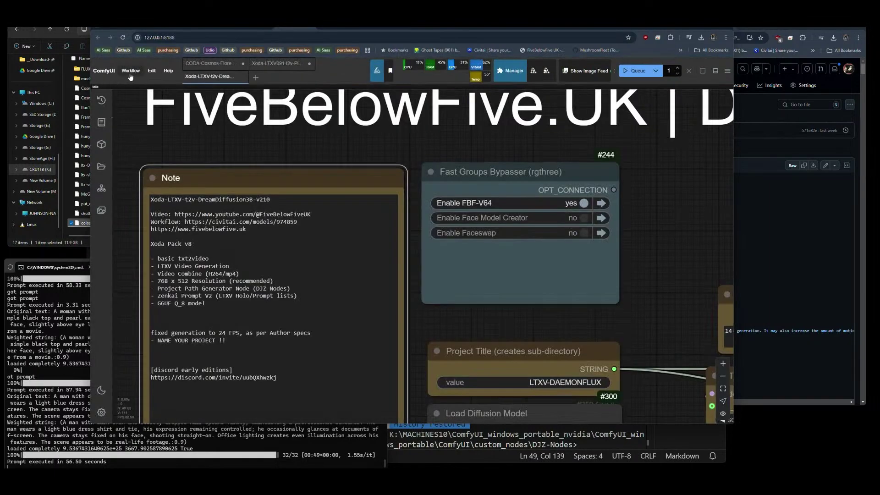
{"action": "left_click", "coordinate": [131, 70]}
{"action": "left_click", "coordinate": [138, 149]}
{"action": "left_click", "coordinate": [409, 263]}
Load the 'flow edit with florence' workflow file into the canvas.
{"action": "scroll", "coordinate": [130, 151], "scroll_direction": "down", "scroll_amount": 10}
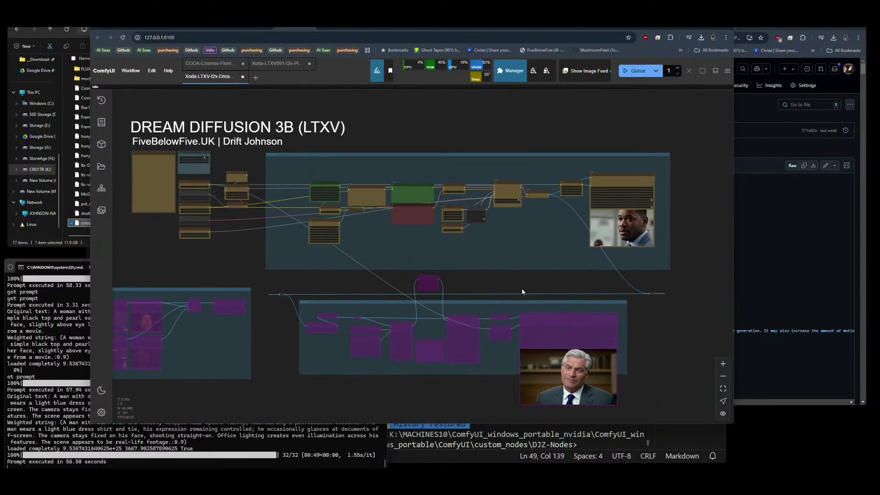
{"action": "left_click_drag", "start_coordinate": [522, 288], "coordinate": [550, 278]}
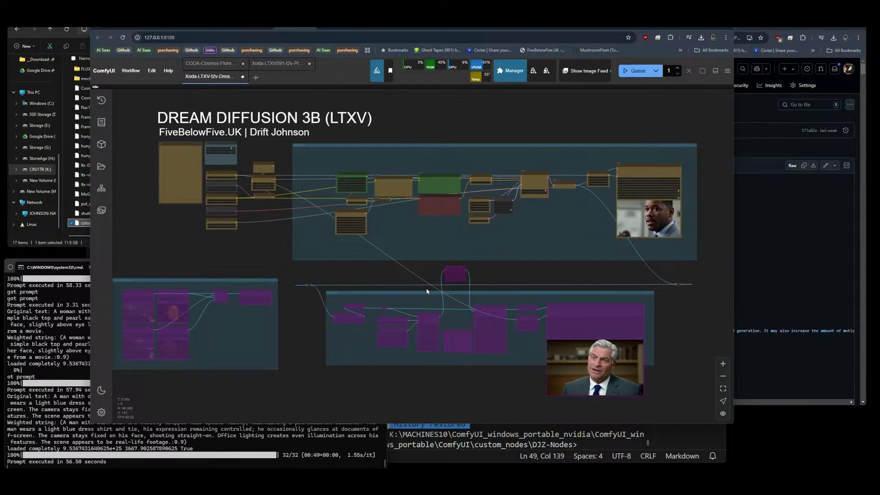
{"action": "scroll", "coordinate": [378, 270], "scroll_direction": "down", "scroll_amount": 2}
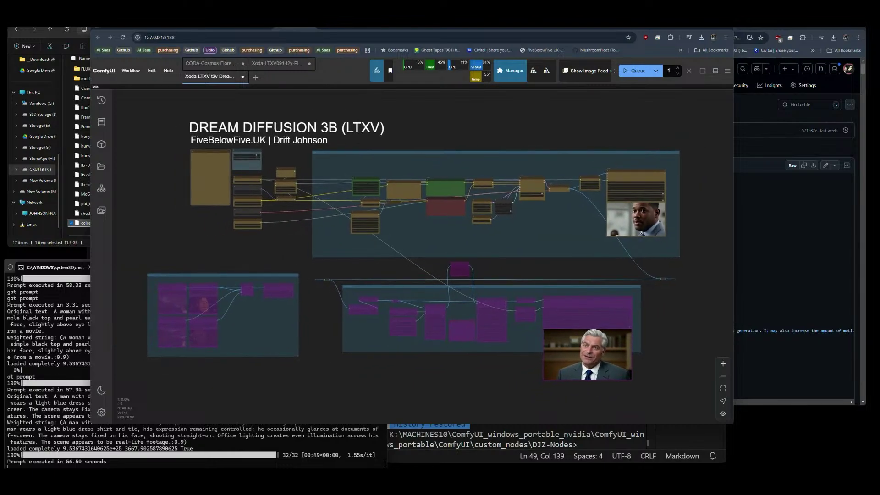
{"action": "left_click_drag", "start_coordinate": [86, 222], "coordinate": [284, 229]}
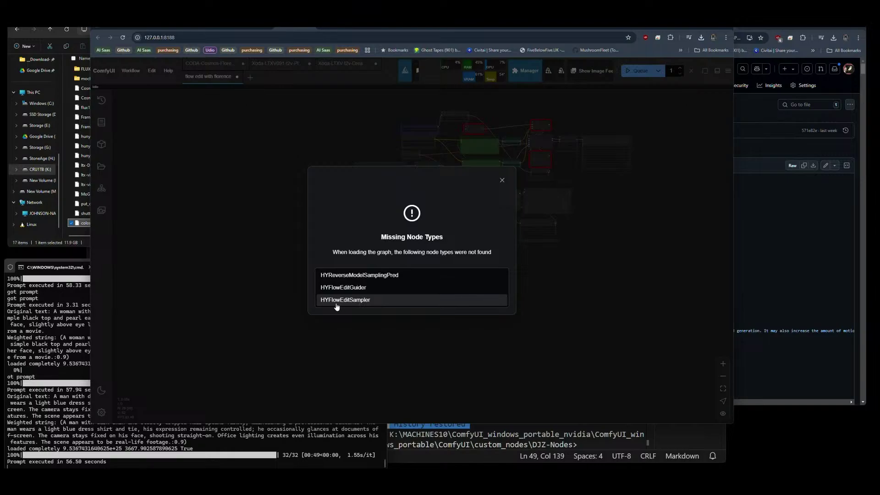
Dismiss the missing node types warning and check Manager's Install Missing Custom Nodes, which lists nothing.
{"action": "left_click", "coordinate": [502, 180]}
{"action": "left_click", "coordinate": [524, 70]}
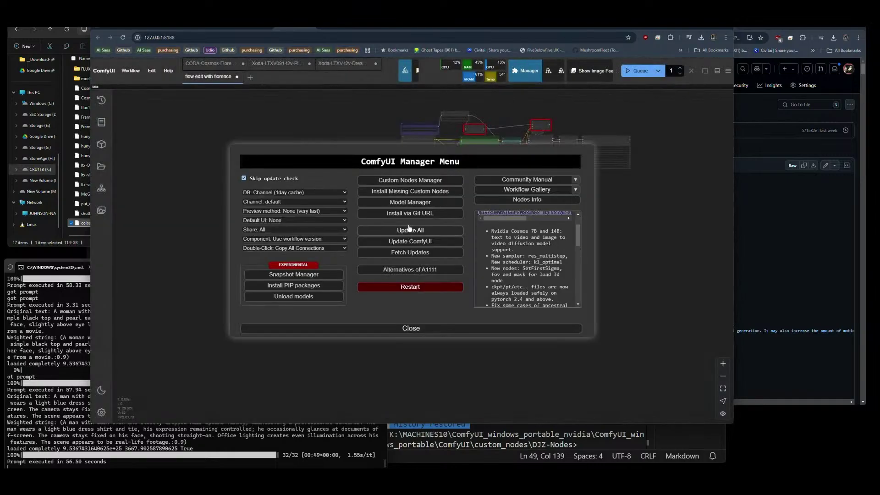
{"action": "left_click", "coordinate": [401, 191]}
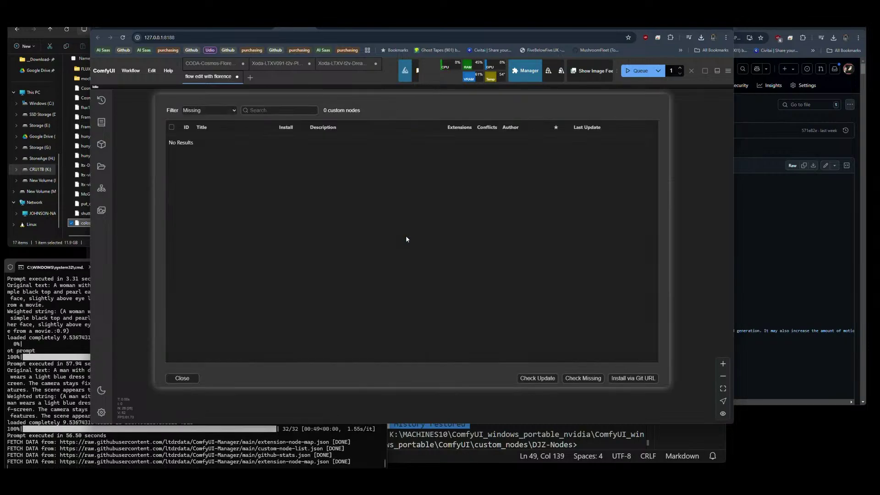
{"action": "left_click", "coordinate": [181, 378]}
{"action": "left_click", "coordinate": [400, 329]}
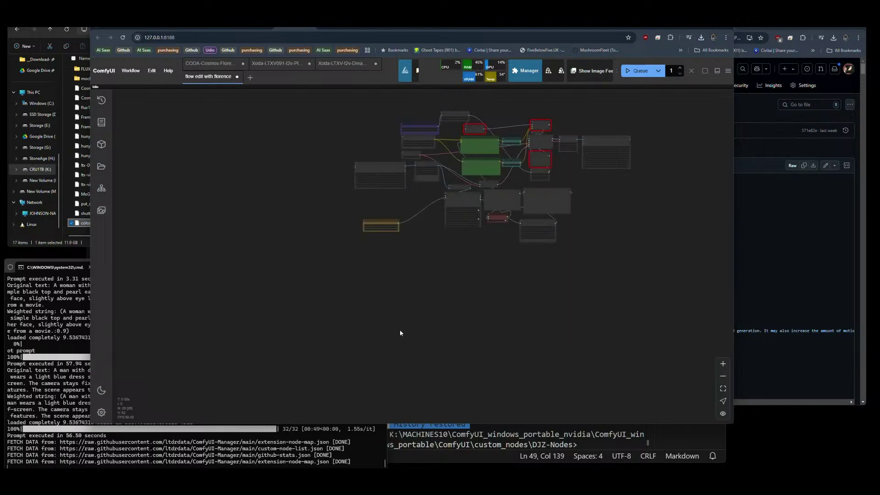
{"action": "scroll", "coordinate": [518, 160], "scroll_direction": "up", "scroll_amount": 7}
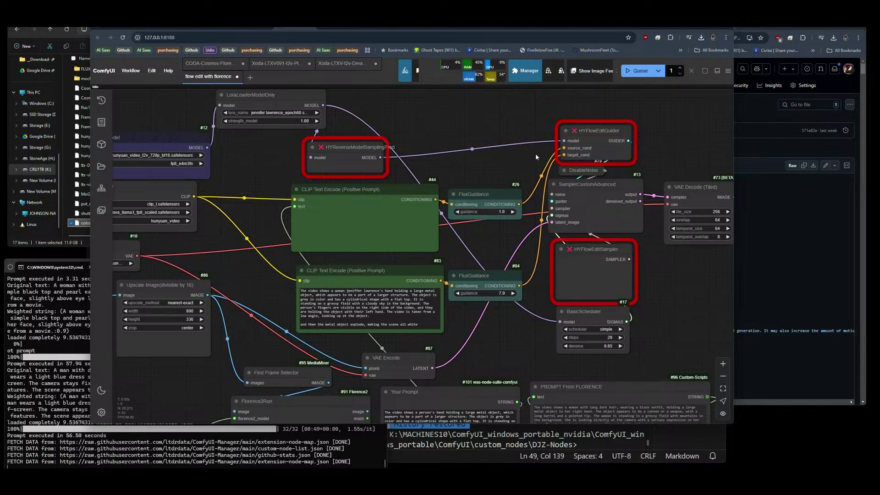
{"action": "scroll", "coordinate": [535, 153], "scroll_direction": "down", "scroll_amount": 2}
{"action": "scroll", "coordinate": [536, 153], "scroll_direction": "down", "scroll_amount": 2}
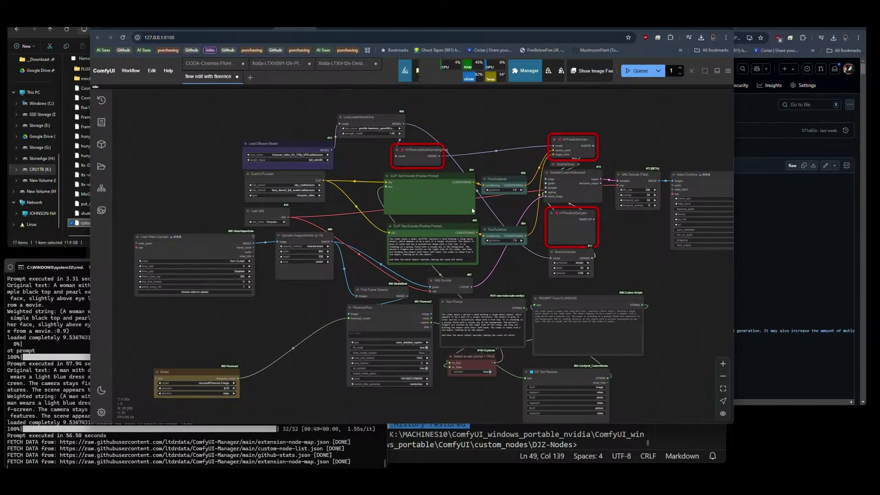
{"action": "scroll", "coordinate": [441, 258], "scroll_direction": "up", "scroll_amount": 5}
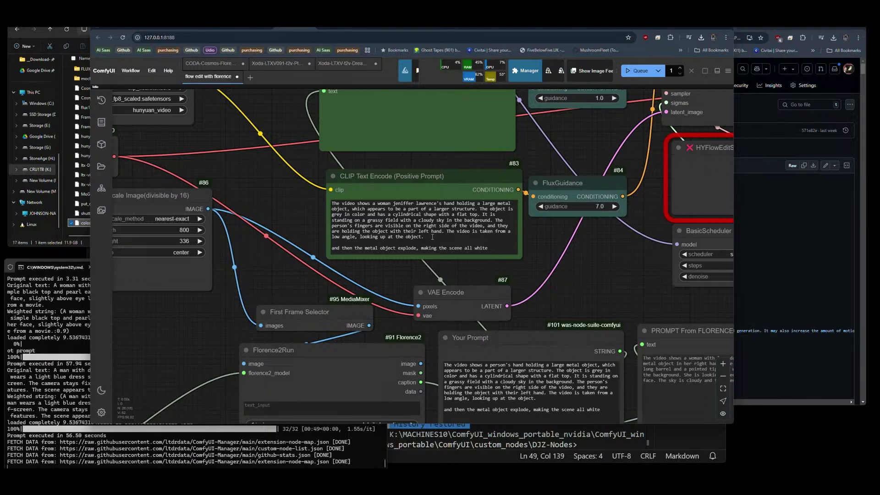
{"action": "scroll", "coordinate": [379, 271], "scroll_direction": "down", "scroll_amount": 3}
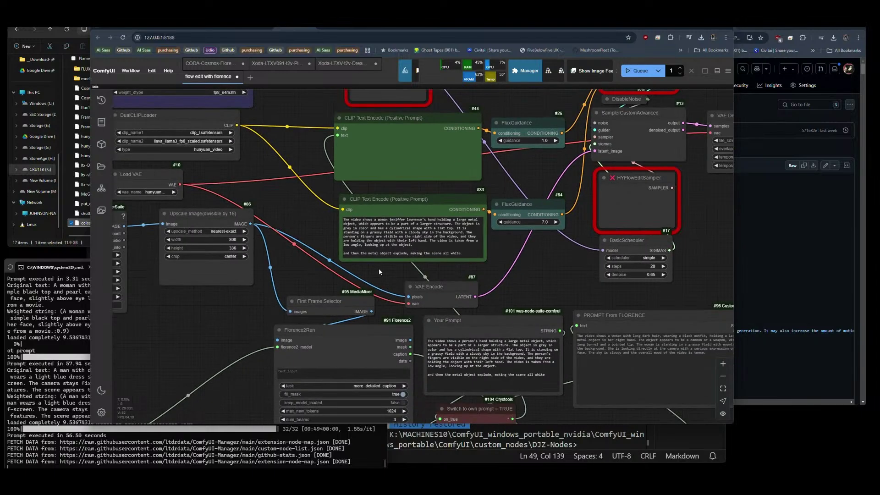
{"action": "scroll", "coordinate": [507, 273], "scroll_direction": "up", "scroll_amount": 5}
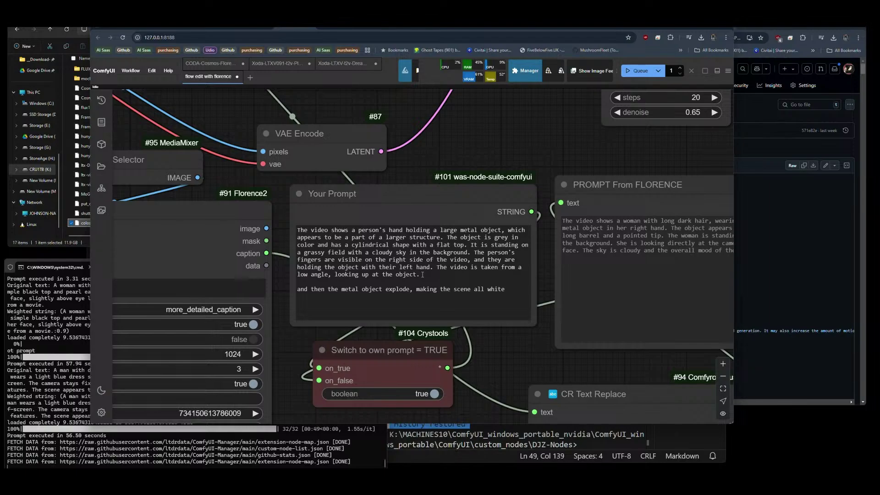
{"action": "scroll", "coordinate": [488, 219], "scroll_direction": "down", "scroll_amount": 5}
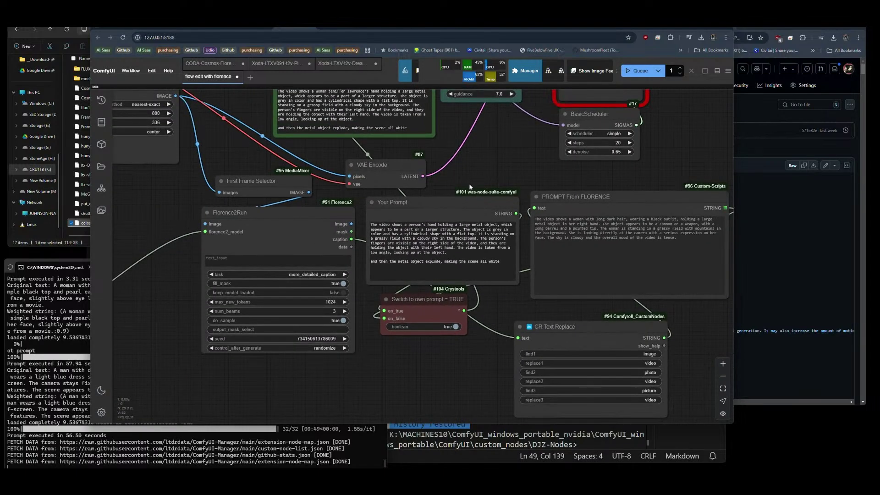
{"action": "scroll", "coordinate": [463, 182], "scroll_direction": "down", "scroll_amount": 5}
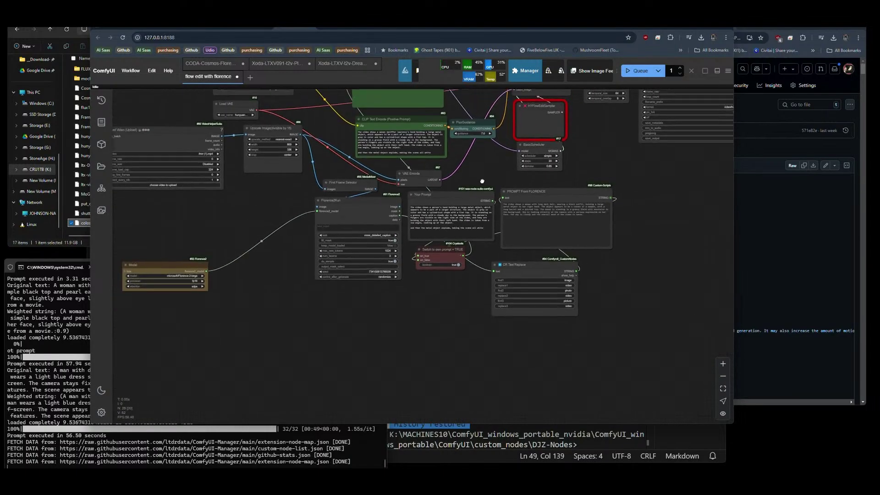
{"action": "left_click_drag", "start_coordinate": [487, 168], "coordinate": [461, 263]}
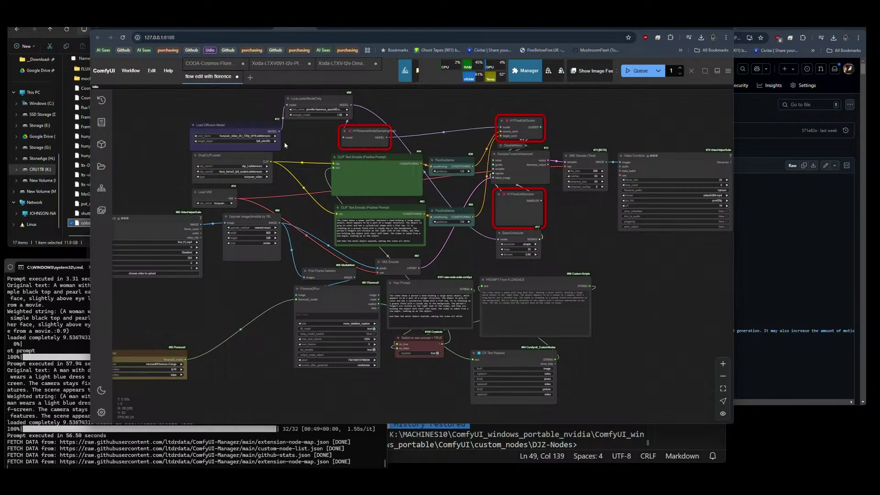
{"action": "scroll", "coordinate": [248, 127], "scroll_direction": "up", "scroll_amount": 5}
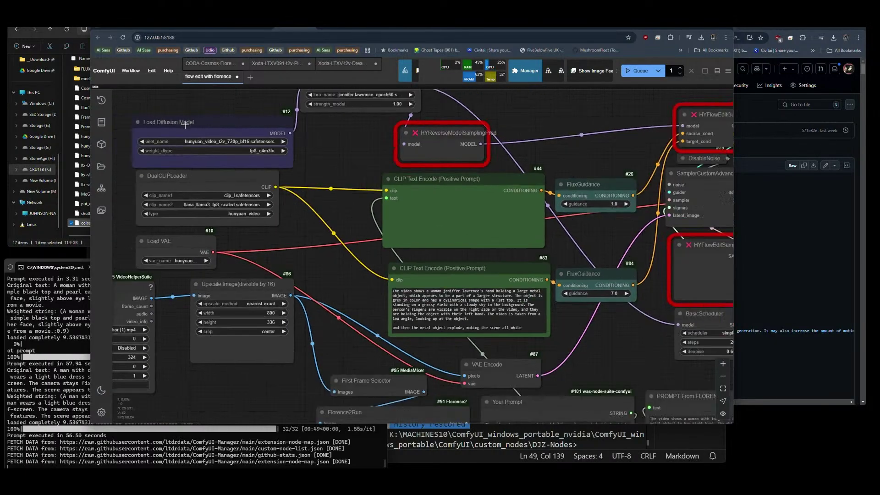
{"action": "scroll", "coordinate": [185, 125], "scroll_direction": "down", "scroll_amount": 5}
{"action": "left_click_drag", "start_coordinate": [464, 210], "coordinate": [513, 215]}
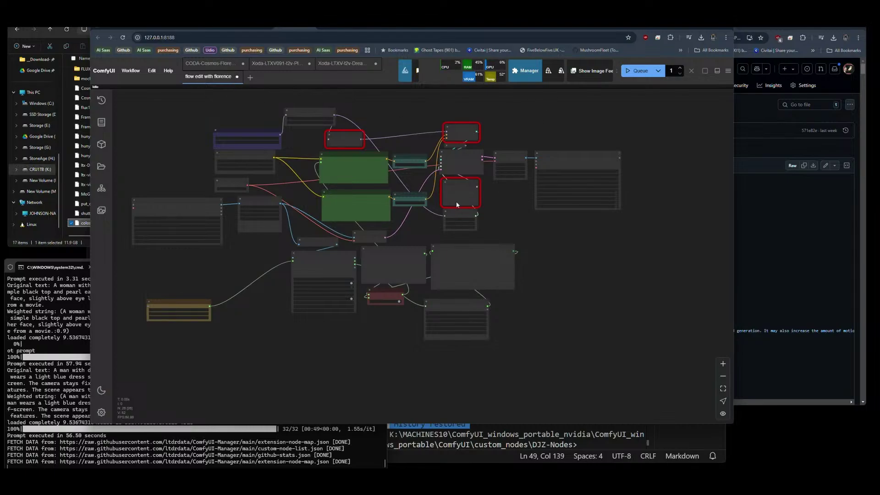
Recheck Manager for installable missing custom nodes, again finding none.
{"action": "left_click", "coordinate": [525, 71]}
{"action": "left_click", "coordinate": [419, 191]}
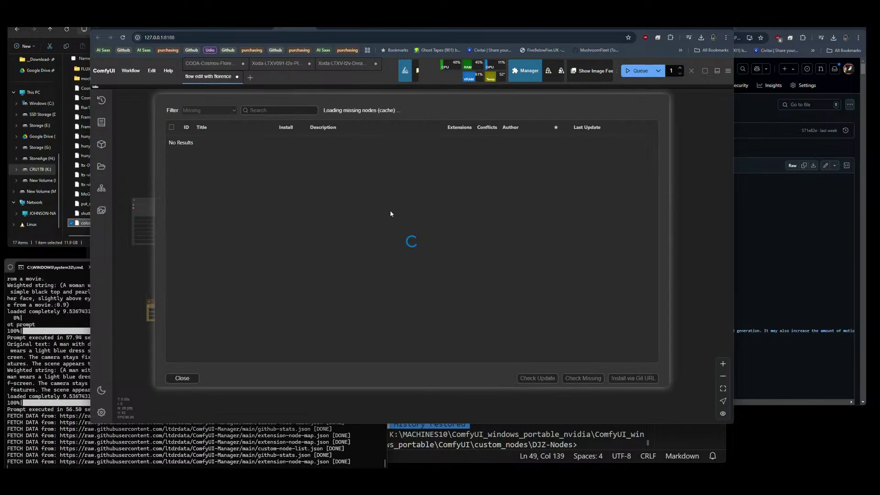
{"action": "left_click", "coordinate": [185, 377]}
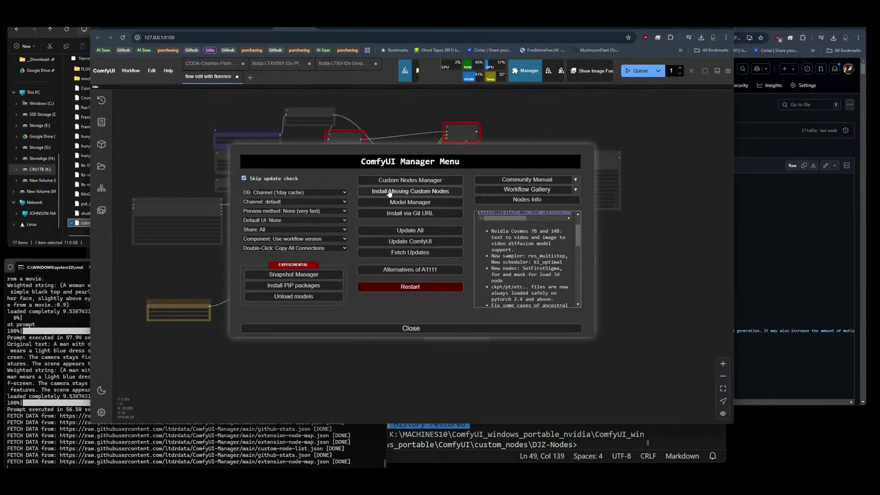
Search the Custom Nodes list for 'flowedi' variants, then clear the search.
{"action": "left_click", "coordinate": [398, 180]}
{"action": "left_click", "coordinate": [277, 111]}
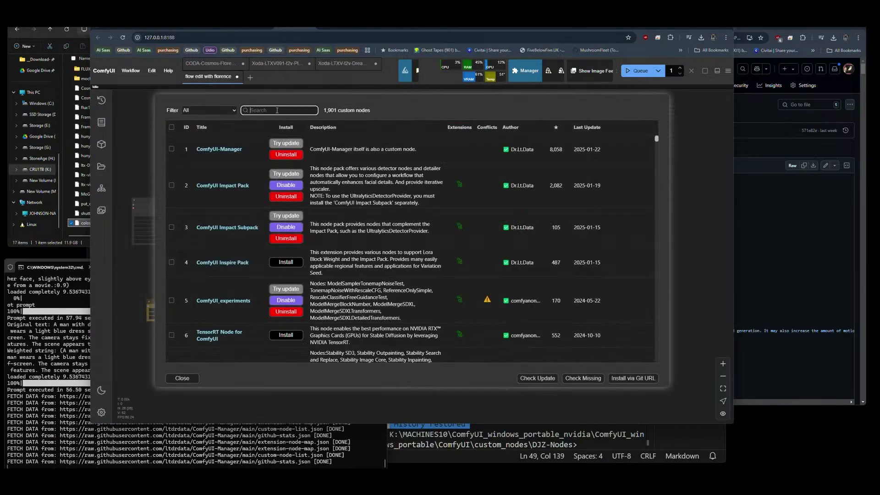
{"action": "type", "text": "flowedi"}
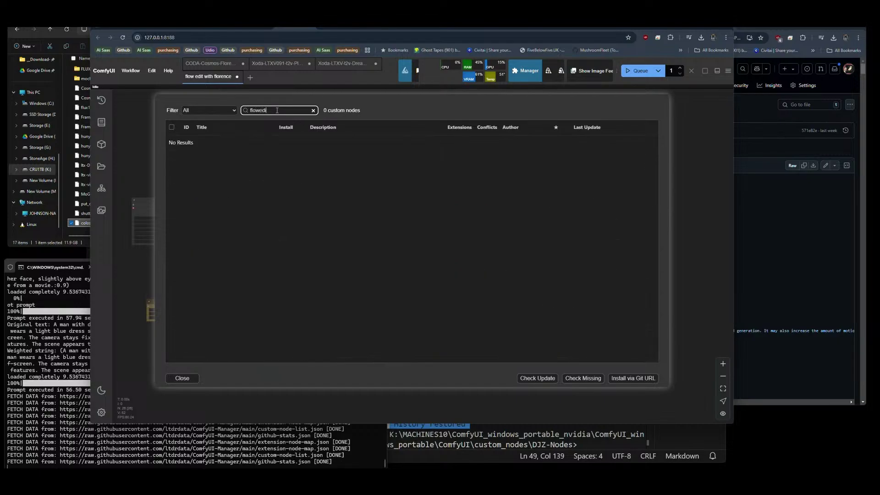
{"action": "key", "text": "BackSpace"}
{"action": "key", "text": "BackSpace"}
{"action": "key", "text": "BackSpace"}
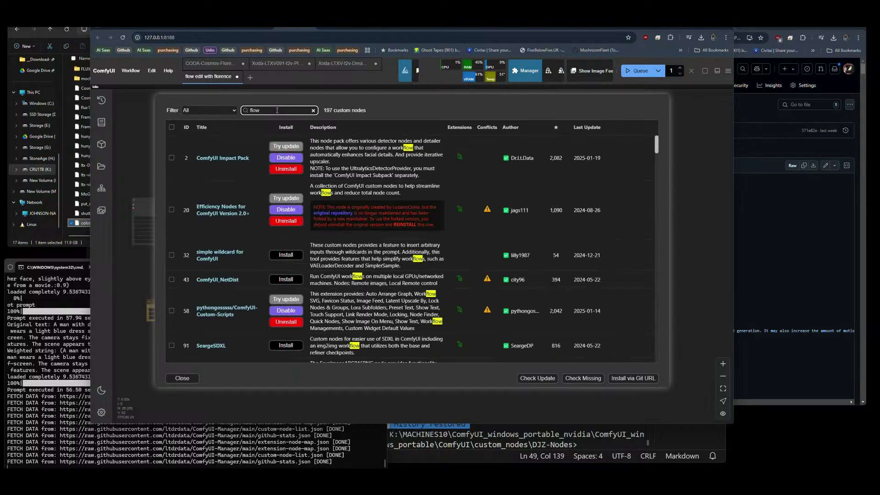
{"action": "type", "text": "ef"}
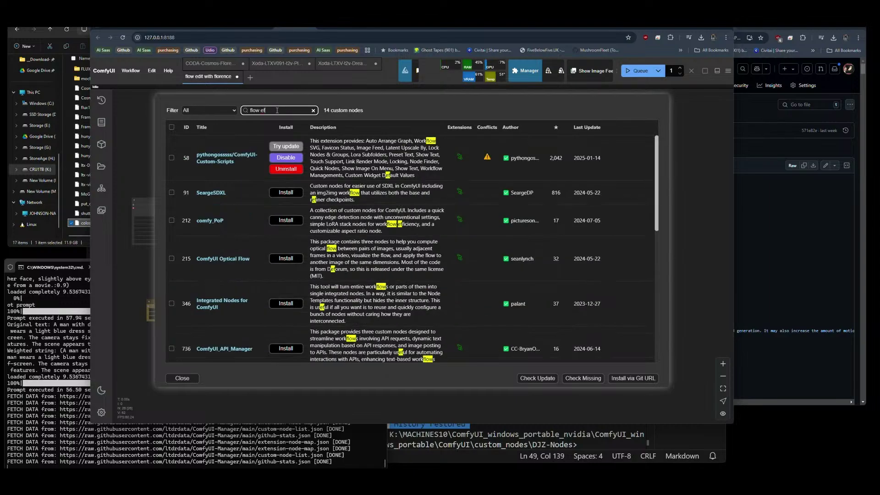
{"action": "key", "text": "BackSpace"}
{"action": "key", "text": "BackSpace"}
{"action": "type", "text": "r"}
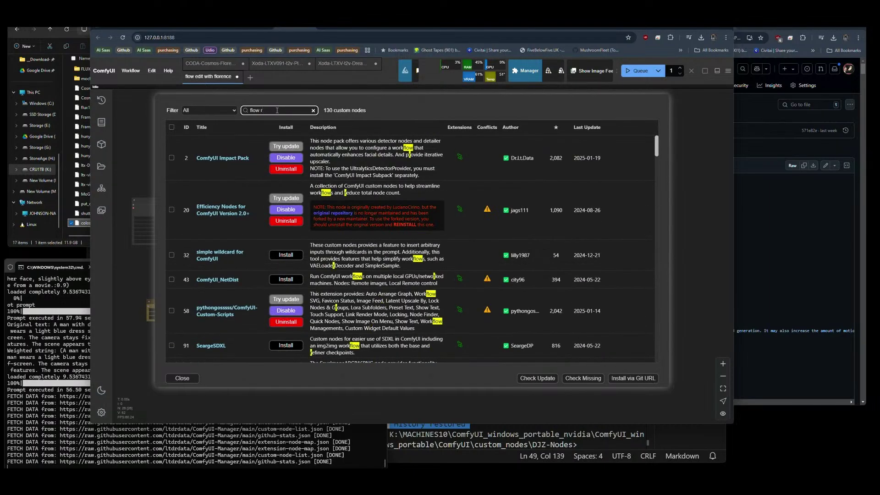
{"action": "key", "text": "BackSpace"}
{"action": "type", "text": "edi"}
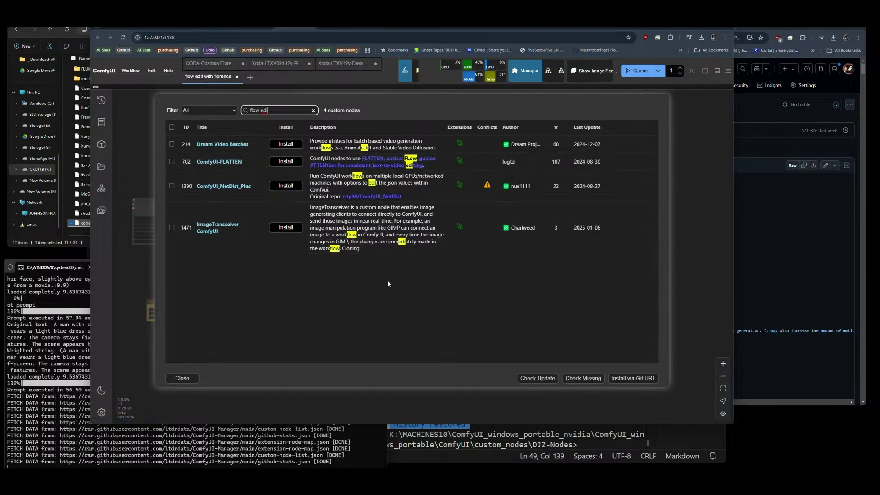
{"action": "left_click_drag", "start_coordinate": [272, 111], "coordinate": [242, 112]}
{"action": "key", "text": "BackSpace"}
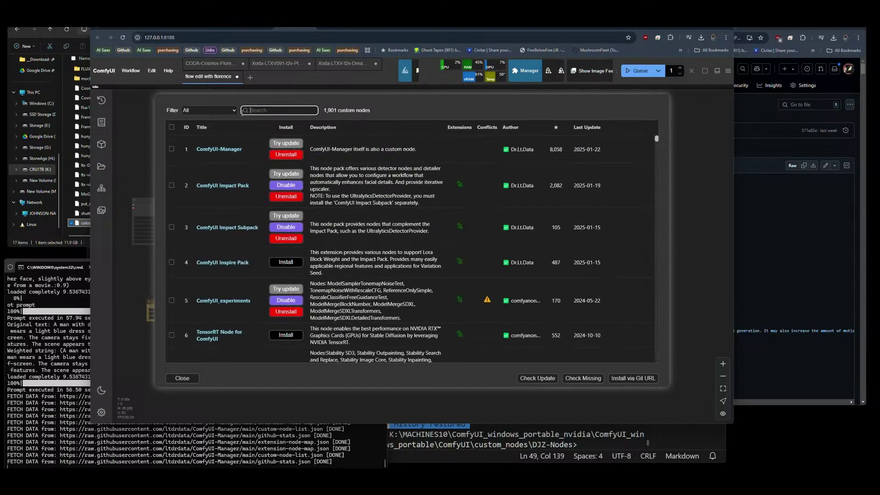
Close the Manager and pan and zoom around the flow edit with florence graph.
{"action": "left_click", "coordinate": [181, 377]}
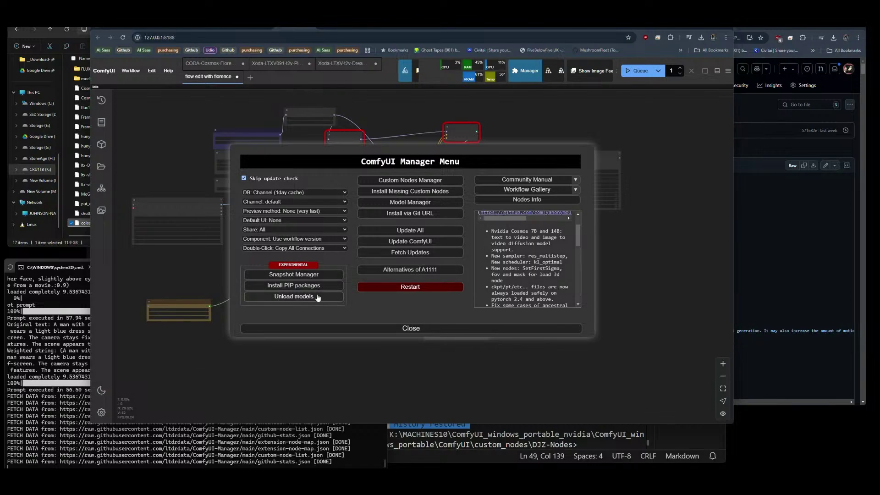
{"action": "left_click", "coordinate": [411, 328]}
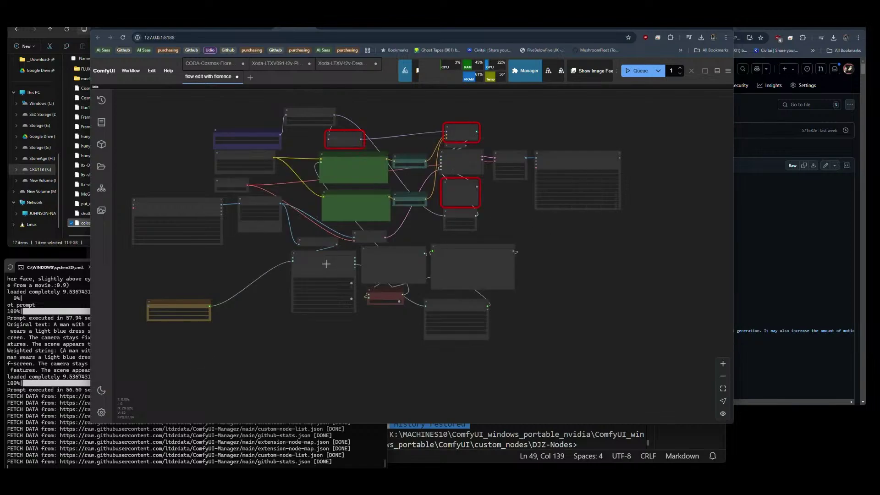
{"action": "left_click_drag", "start_coordinate": [268, 316], "coordinate": [225, 289]}
{"action": "scroll", "coordinate": [287, 219], "scroll_direction": "up", "scroll_amount": 10}
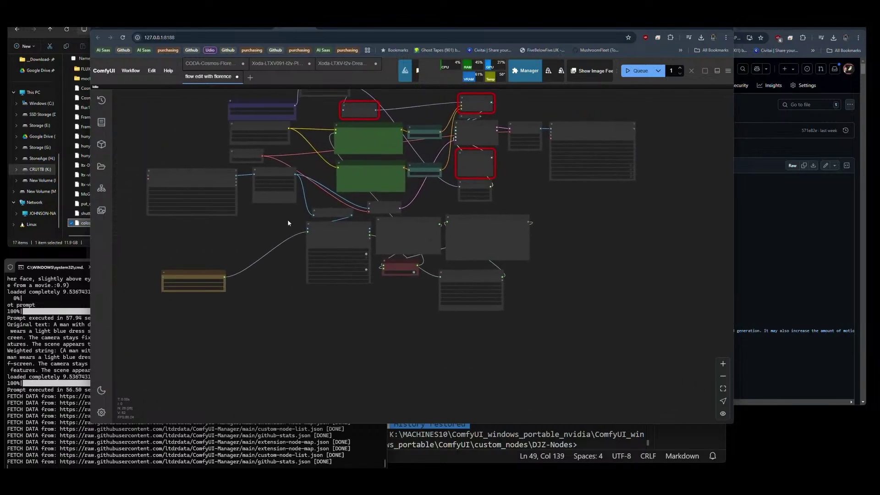
{"action": "left_click_drag", "start_coordinate": [564, 213], "coordinate": [524, 355]}
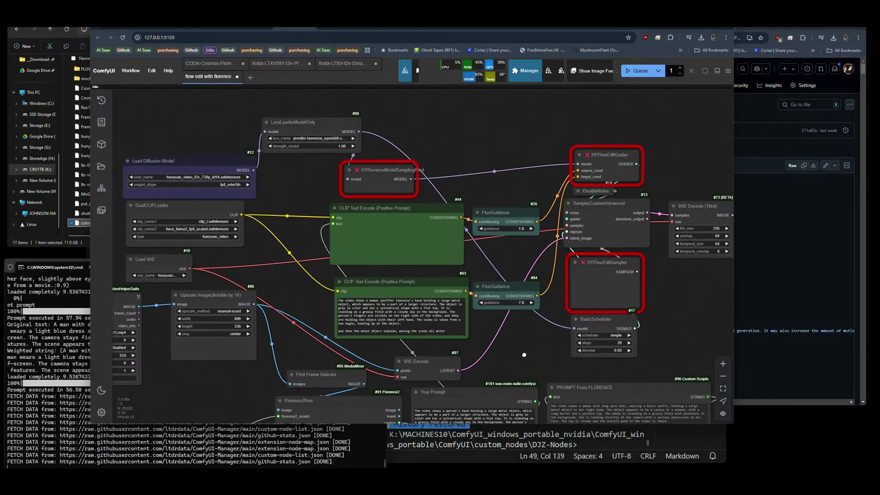
{"action": "scroll", "coordinate": [428, 236], "scroll_direction": "down", "scroll_amount": 6}
{"action": "left_click_drag", "start_coordinate": [620, 286], "coordinate": [600, 261]}
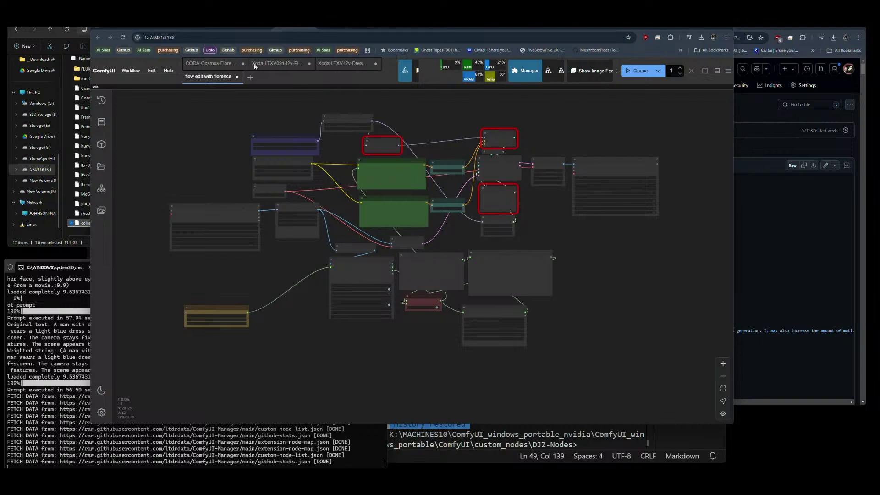
Switch to the HD VHS Convertor example and zoom into its Video Combine preview.
{"action": "left_click", "coordinate": [311, 28]}
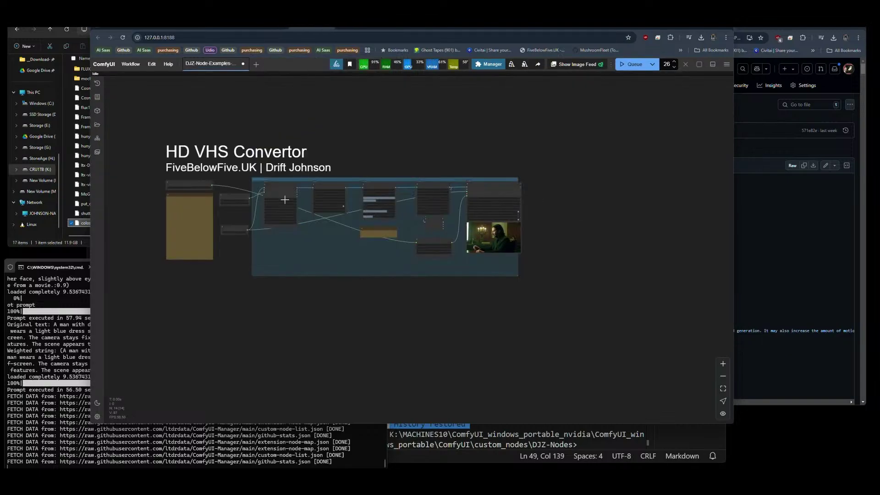
{"action": "scroll", "coordinate": [504, 236], "scroll_direction": "up", "scroll_amount": 15}
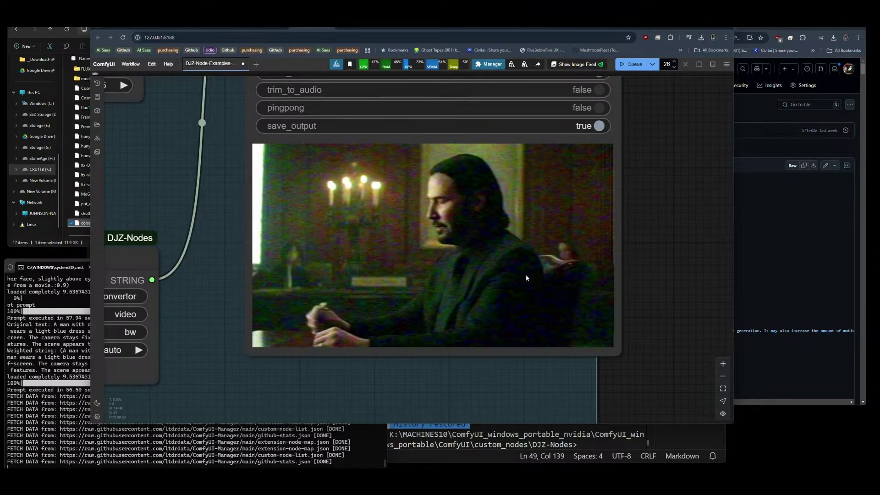
{"action": "scroll", "coordinate": [527, 274], "scroll_direction": "down", "scroll_amount": 15}
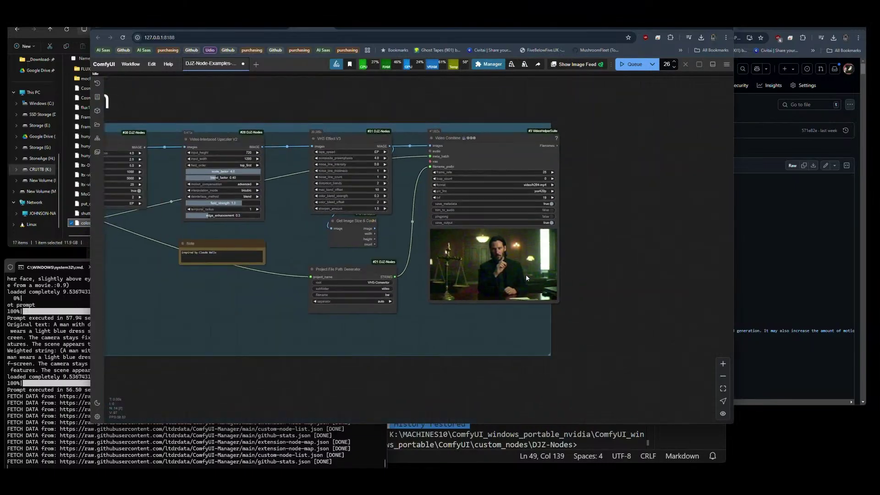
{"action": "left_click_drag", "start_coordinate": [351, 137], "coordinate": [452, 145]}
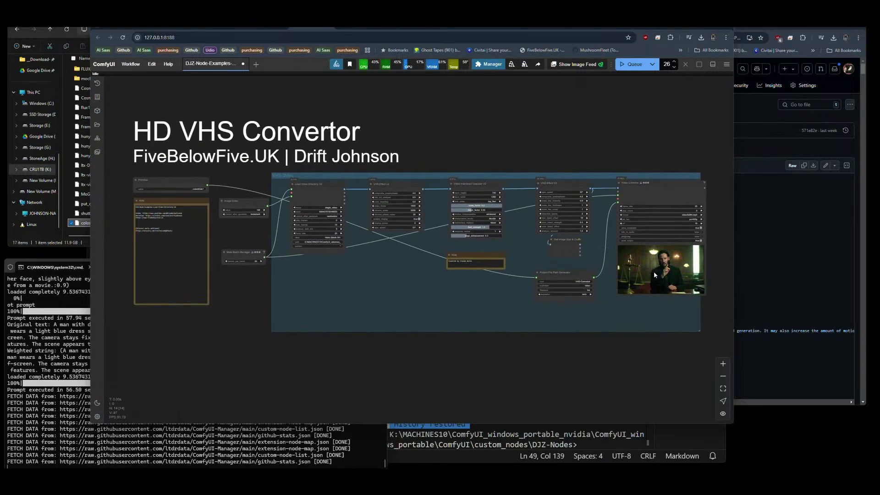
{"action": "scroll", "coordinate": [667, 309], "scroll_direction": "up", "scroll_amount": 15}
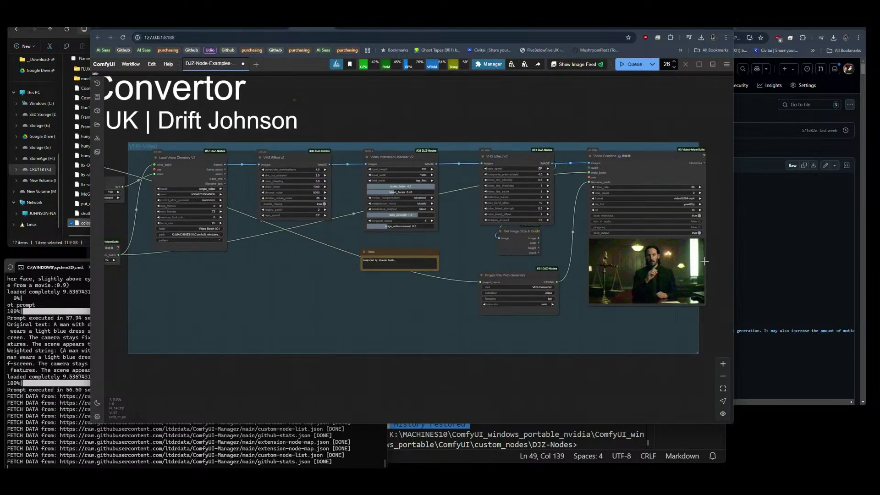
{"action": "scroll", "coordinate": [537, 285], "scroll_direction": "down", "scroll_amount": 15}
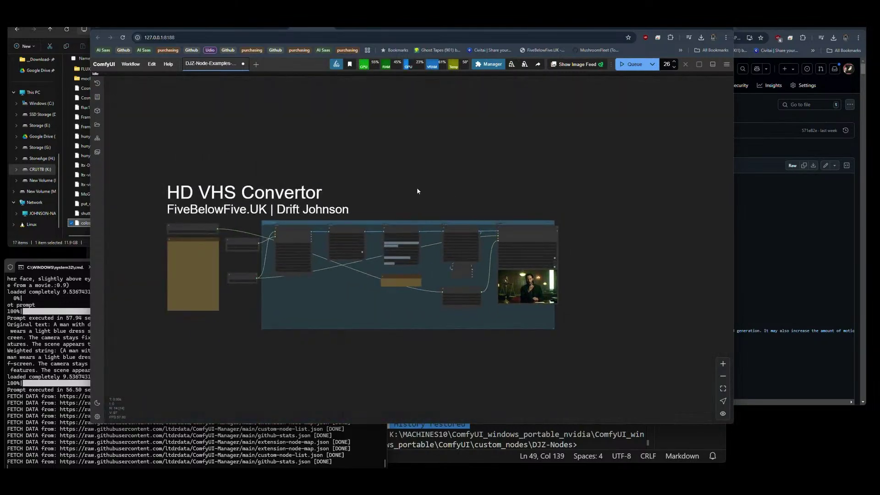
Switch to the Video Cube example workflow and zoom and pan around its graph.
{"action": "left_click", "coordinate": [393, 51]}
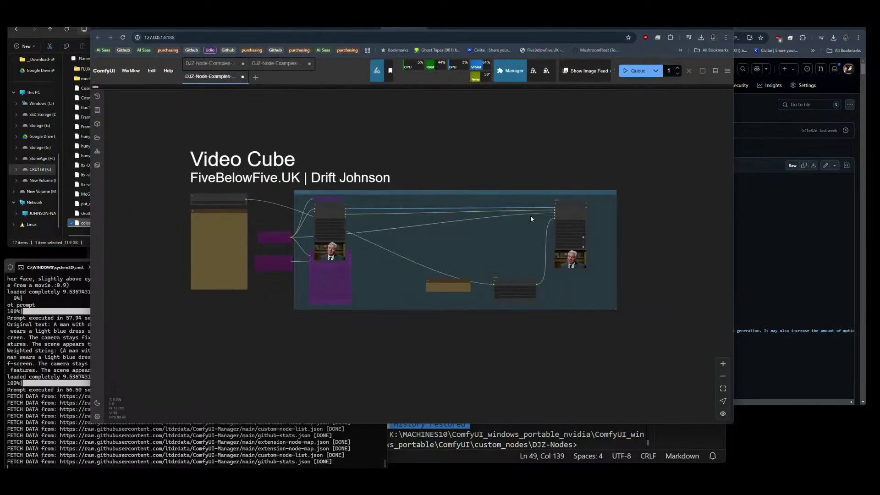
{"action": "scroll", "coordinate": [499, 235], "scroll_direction": "up", "scroll_amount": 2}
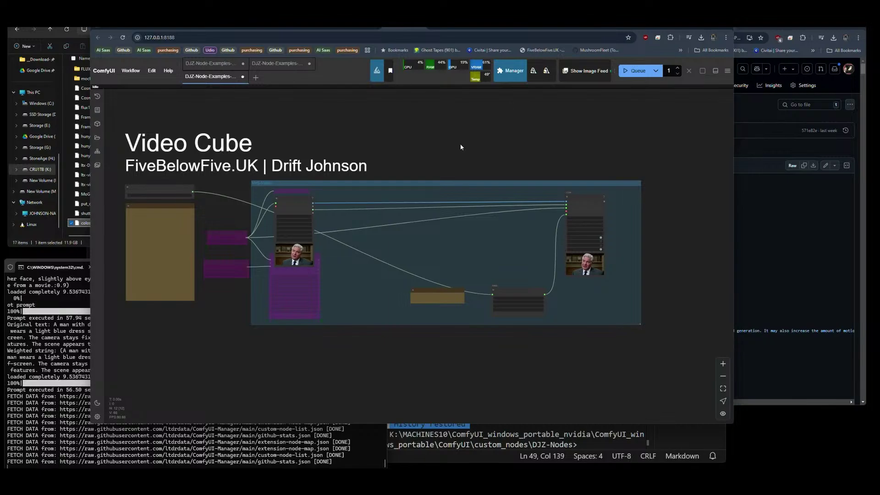
{"action": "scroll", "coordinate": [460, 143], "scroll_direction": "down", "scroll_amount": 5}
{"action": "left_click_drag", "start_coordinate": [466, 140], "coordinate": [428, 164]}
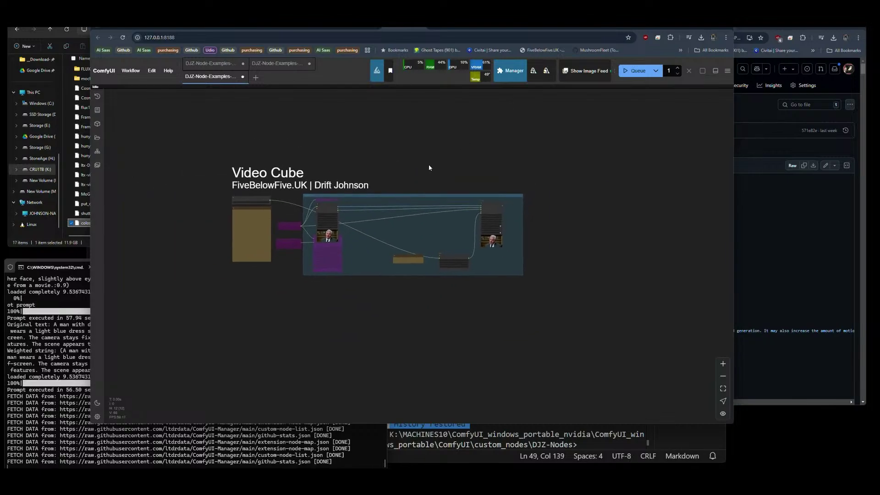
Search the Custom Nodes Manager for 'pulid' and open the ComfyUI_Patches_II repository link.
{"action": "left_click", "coordinate": [510, 70]}
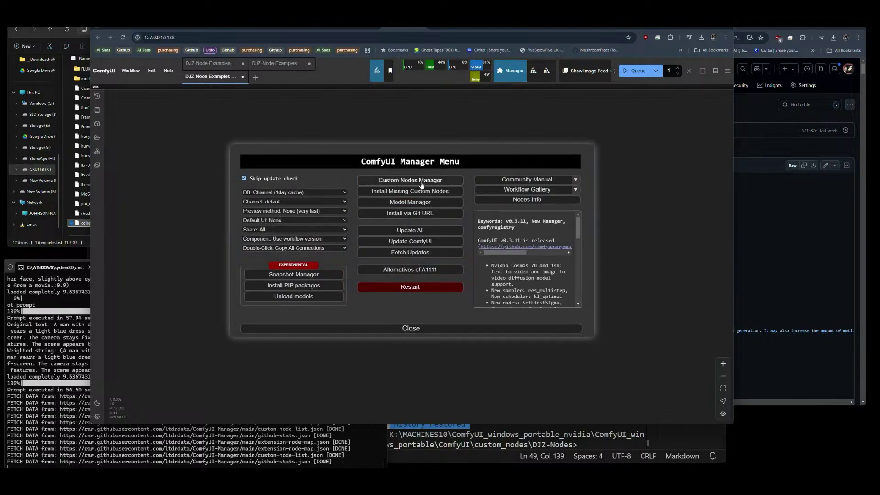
{"action": "left_click", "coordinate": [403, 180]}
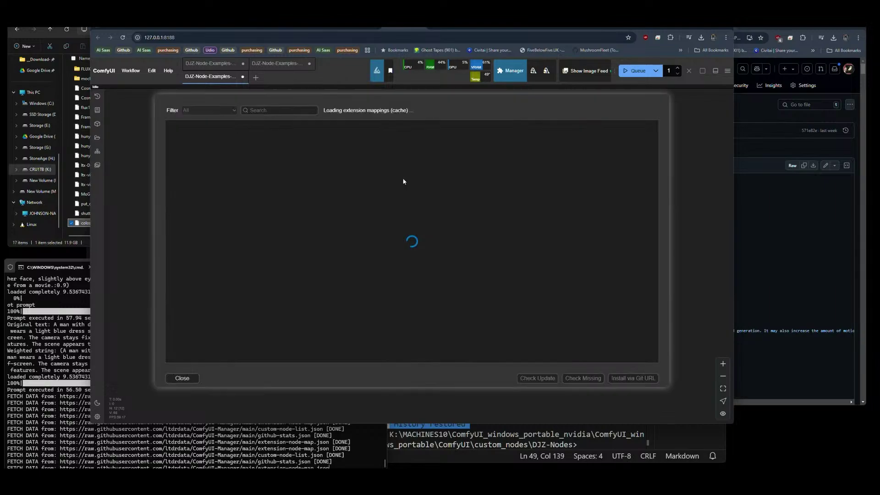
{"action": "left_click", "coordinate": [283, 111]}
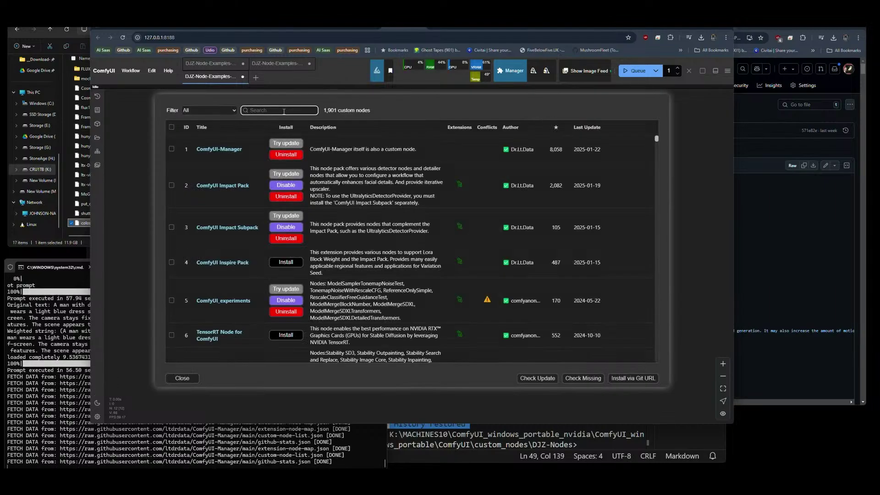
{"action": "type", "text": "pulid"}
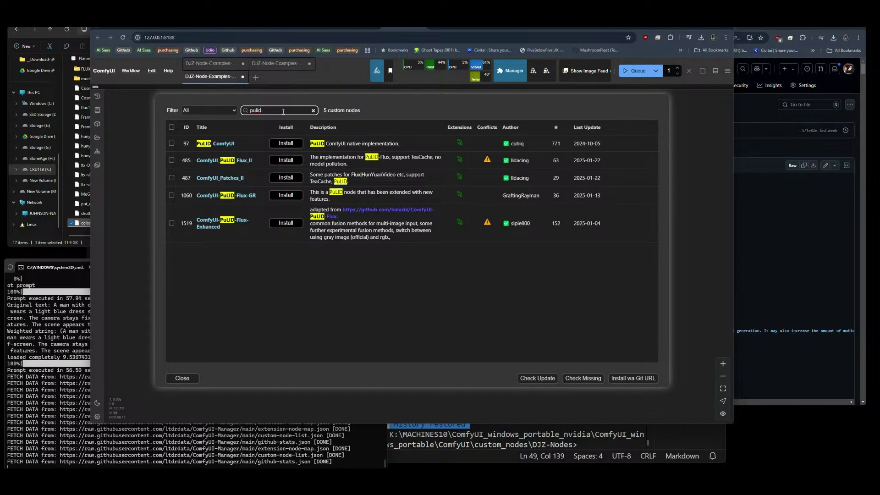
{"action": "left_click", "coordinate": [242, 161]}
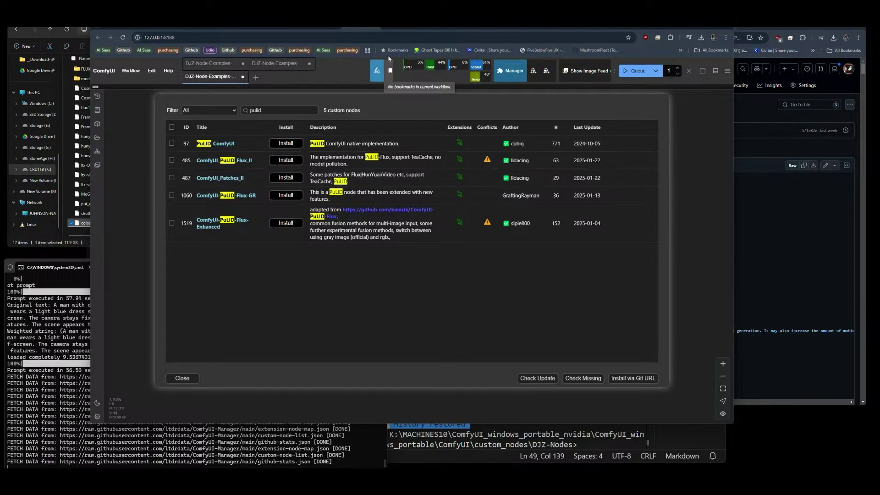
{"action": "left_click", "coordinate": [436, 28]}
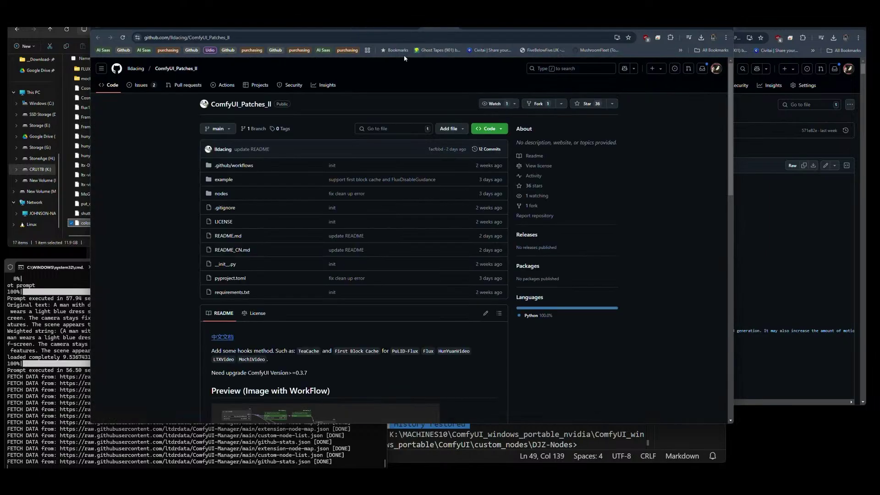
{"action": "scroll", "coordinate": [392, 103], "scroll_direction": "down", "scroll_amount": 3}
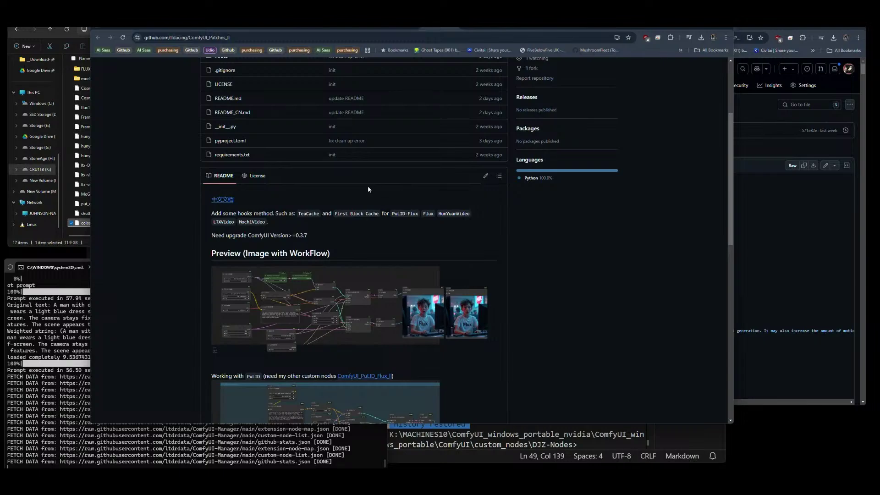
{"action": "scroll", "coordinate": [368, 189], "scroll_direction": "down", "scroll_amount": 3}
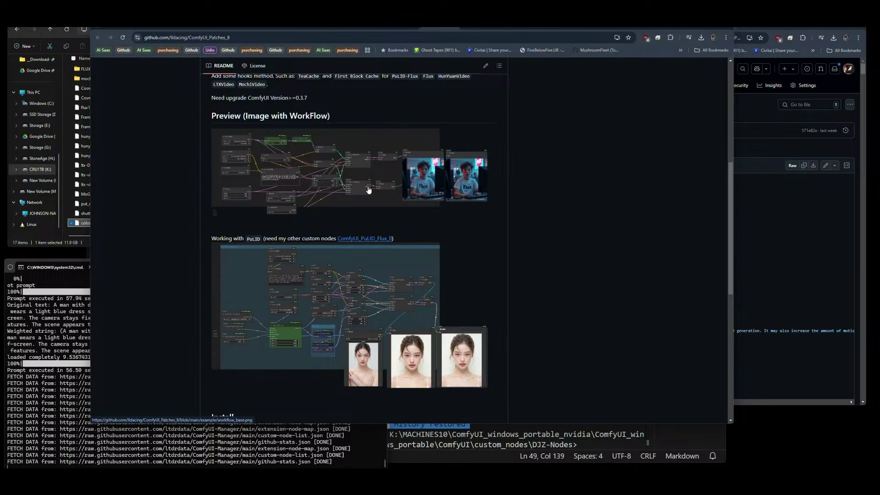
{"action": "scroll", "coordinate": [397, 175], "scroll_direction": "down", "scroll_amount": 5}
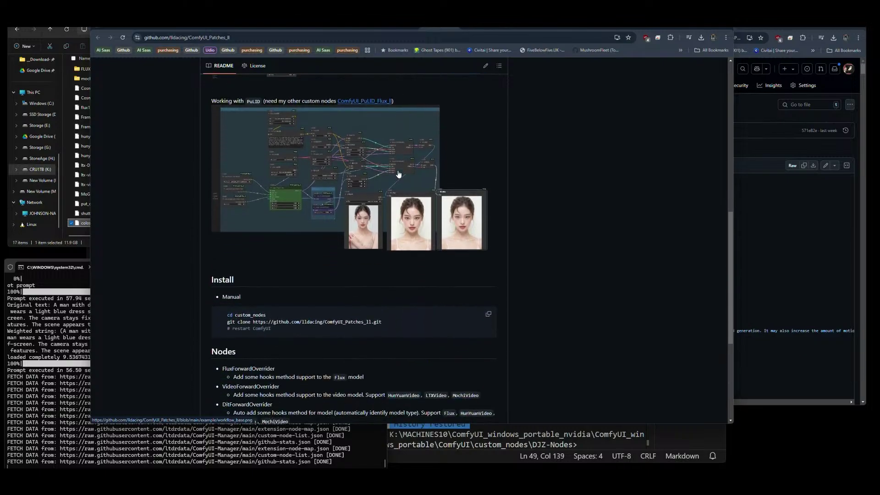
{"action": "scroll", "coordinate": [398, 174], "scroll_direction": "down", "scroll_amount": 3}
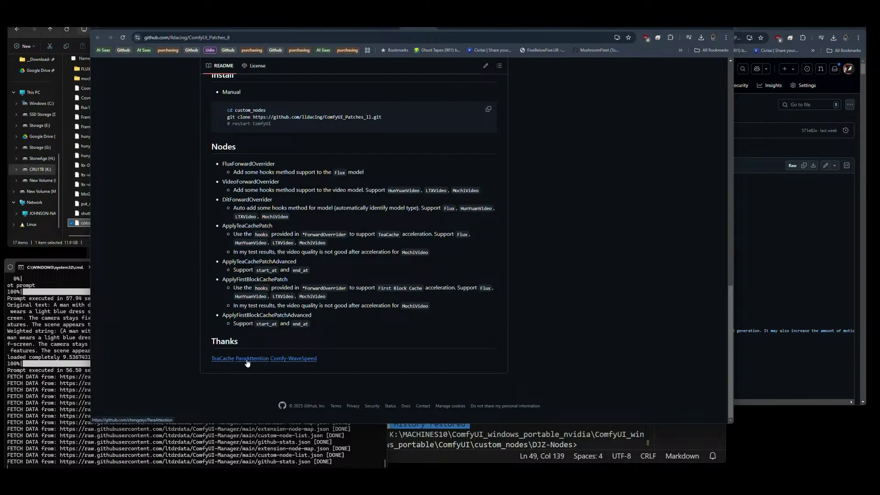
{"action": "left_click", "coordinate": [475, 29]}
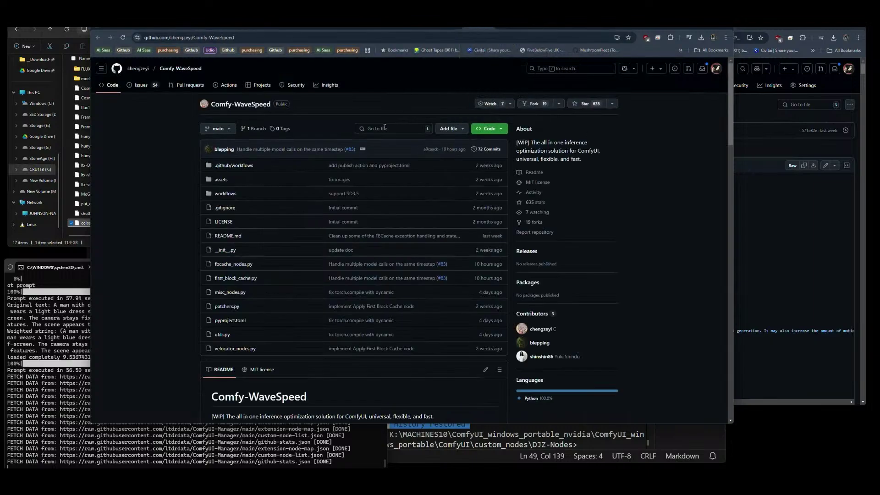
{"action": "scroll", "coordinate": [385, 127], "scroll_direction": "down", "scroll_amount": 5}
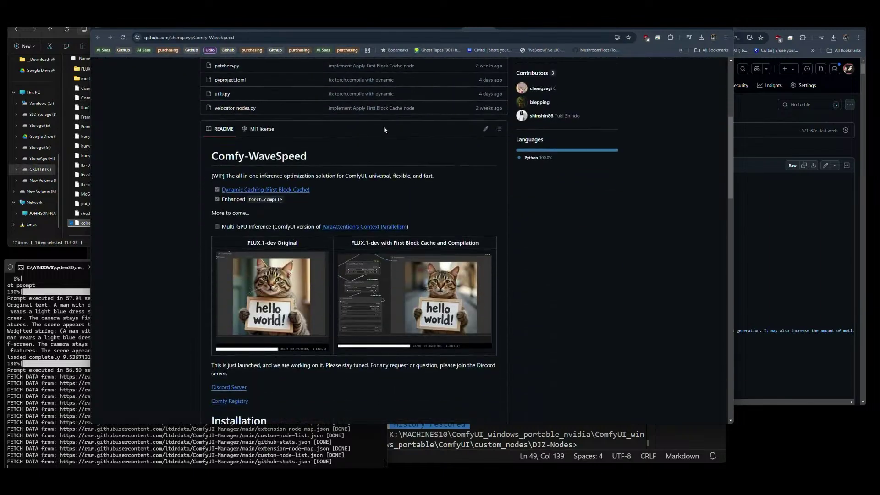
{"action": "scroll", "coordinate": [384, 130], "scroll_direction": "down", "scroll_amount": 4}
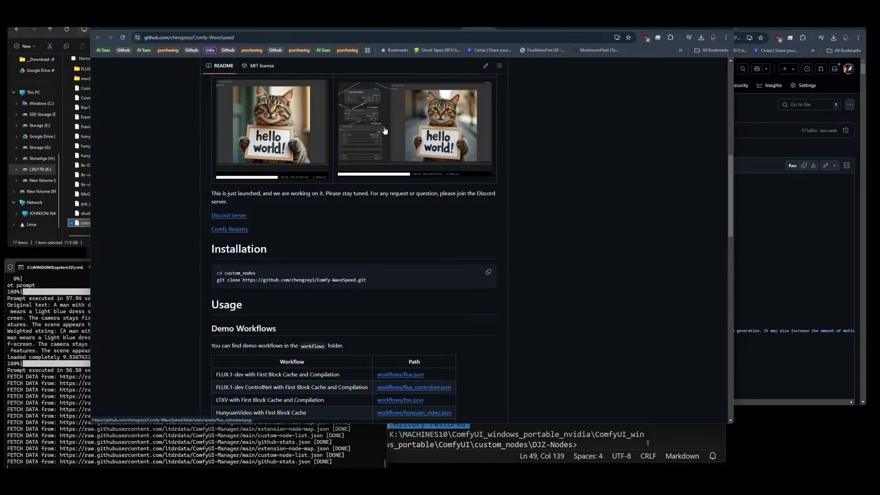
{"action": "scroll", "coordinate": [341, 179], "scroll_direction": "down", "scroll_amount": 4}
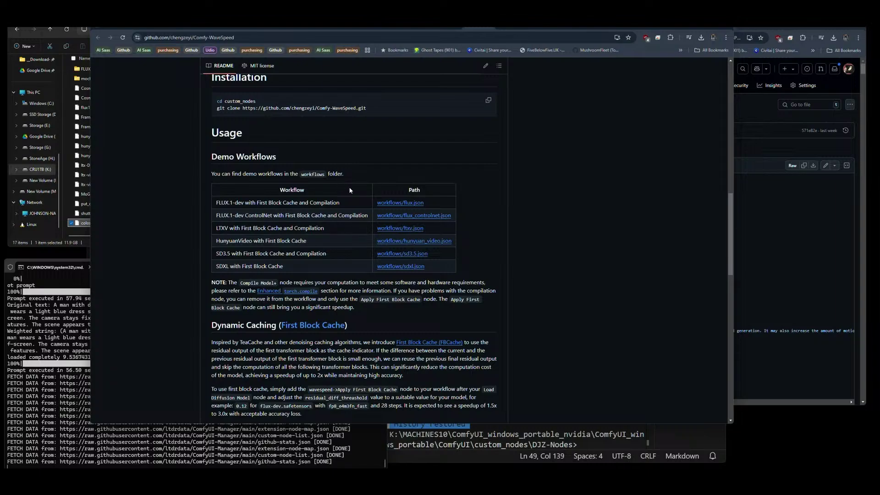
{"action": "scroll", "coordinate": [351, 186], "scroll_direction": "down", "scroll_amount": 7}
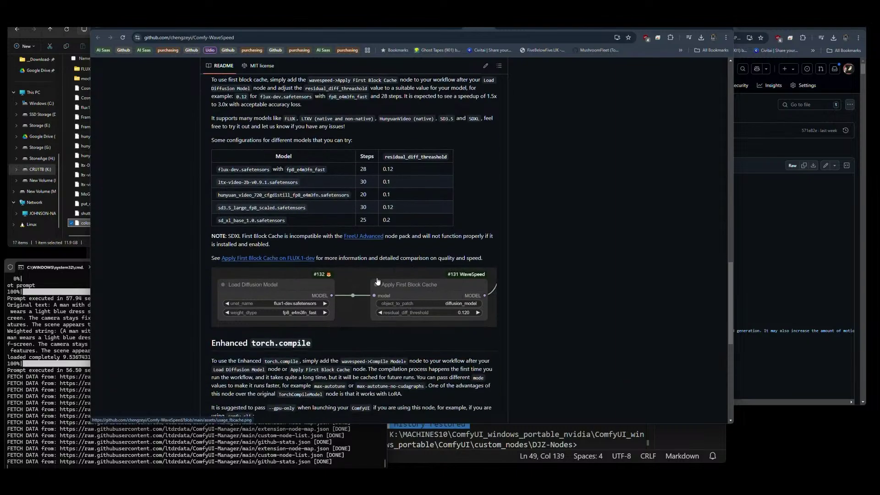
{"action": "scroll", "coordinate": [321, 283], "scroll_direction": "down", "scroll_amount": 3}
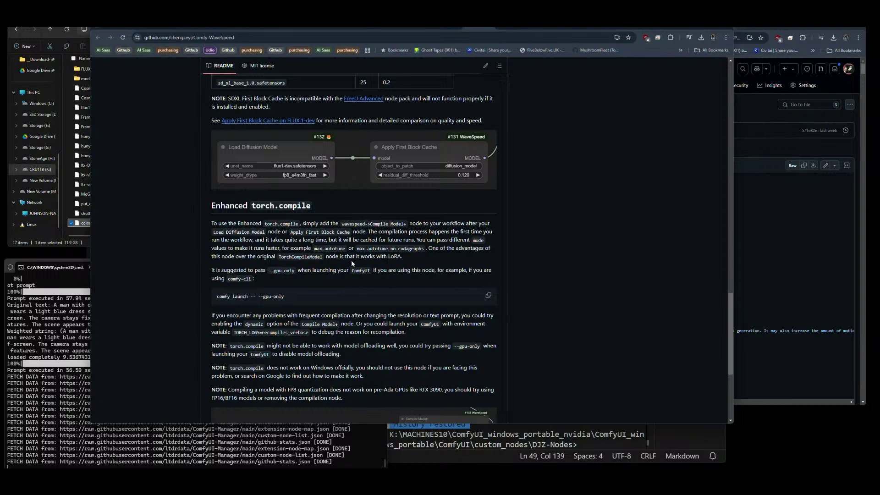
{"action": "scroll", "coordinate": [352, 261], "scroll_direction": "down", "scroll_amount": 3}
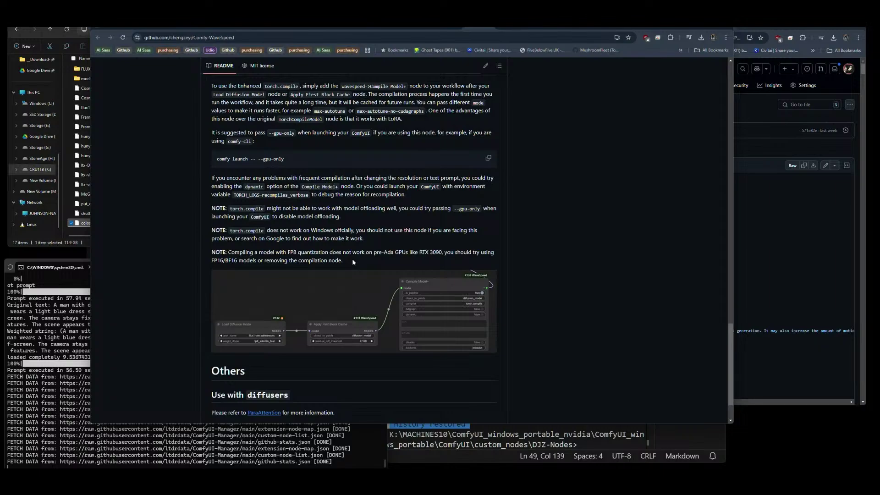
{"action": "scroll", "coordinate": [352, 259], "scroll_direction": "down", "scroll_amount": 2}
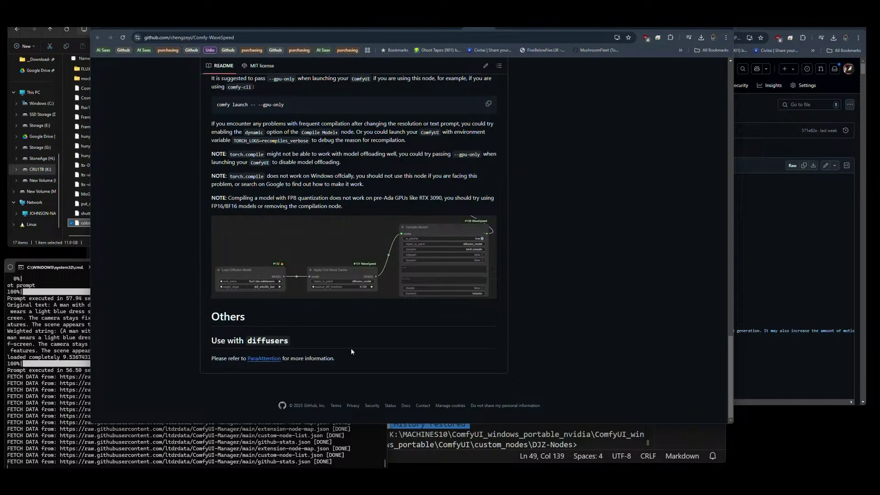
{"action": "scroll", "coordinate": [349, 349], "scroll_direction": "up", "scroll_amount": 7}
Scroll the Comfy-WaveSpeed README up to Dynamic Caching, then bring the Shakker AI wiki window forward.
{"action": "scroll", "coordinate": [352, 351], "scroll_direction": "up", "scroll_amount": 1}
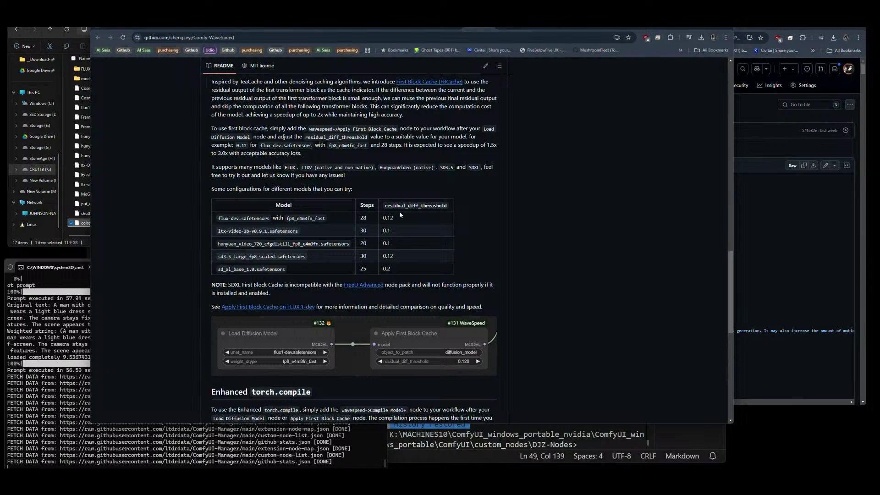
{"action": "scroll", "coordinate": [400, 215], "scroll_direction": "up", "scroll_amount": 3}
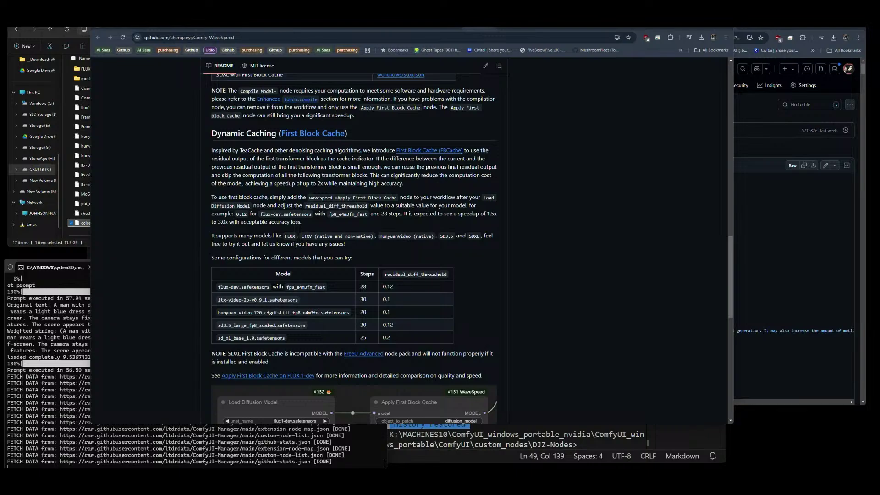
{"action": "key", "text": "alt+Tab"}
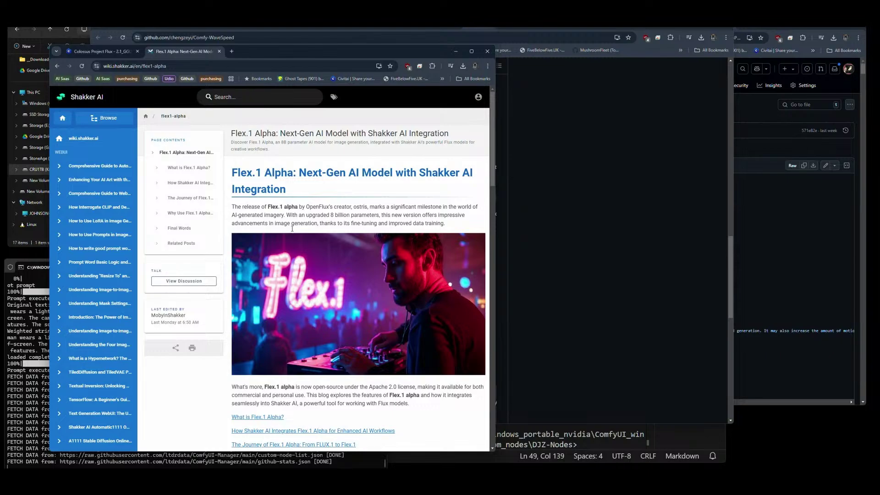
Follow the article's 'Flex.1 Alpha on HuggingFace' link to the ostris/Flex.1-alpha model card.
{"action": "scroll", "coordinate": [371, 269], "scroll_direction": "down", "scroll_amount": 2}
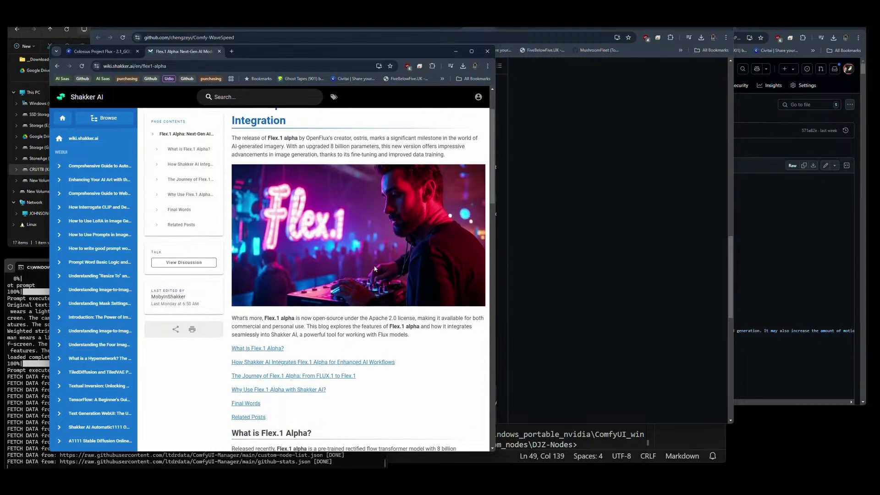
{"action": "scroll", "coordinate": [426, 354], "scroll_direction": "down", "scroll_amount": 5}
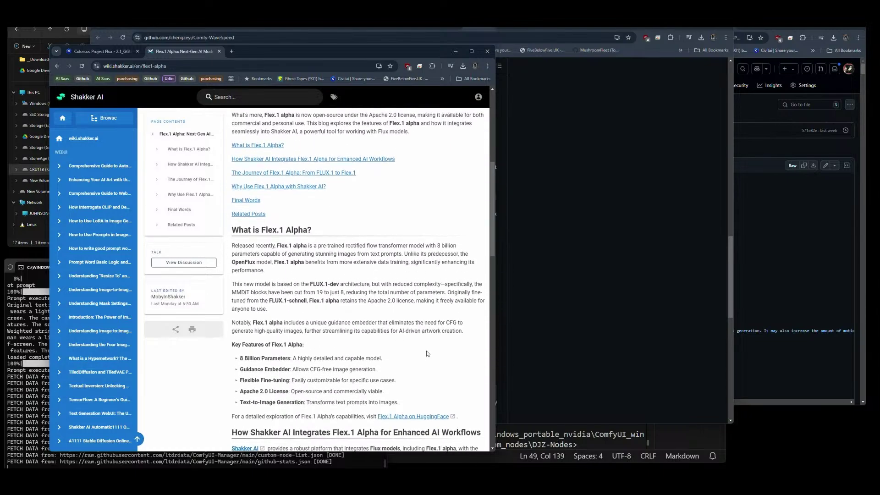
{"action": "scroll", "coordinate": [427, 353], "scroll_direction": "down", "scroll_amount": 1}
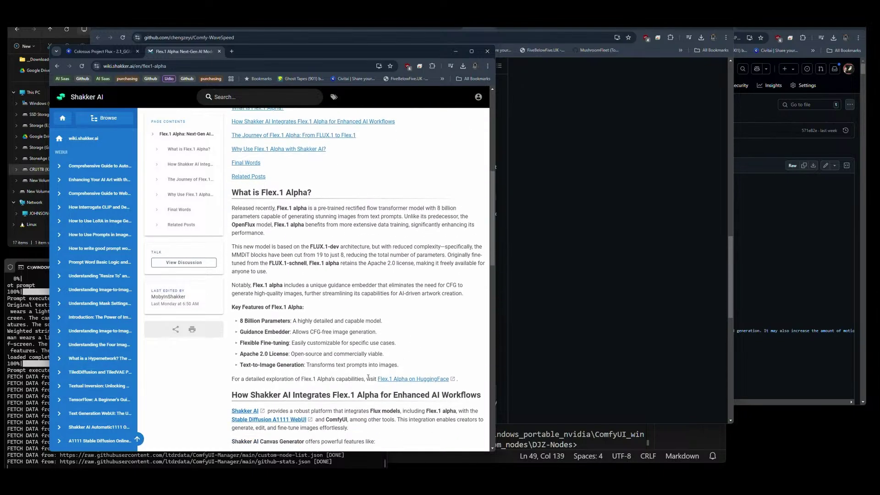
{"action": "left_click", "coordinate": [404, 381]}
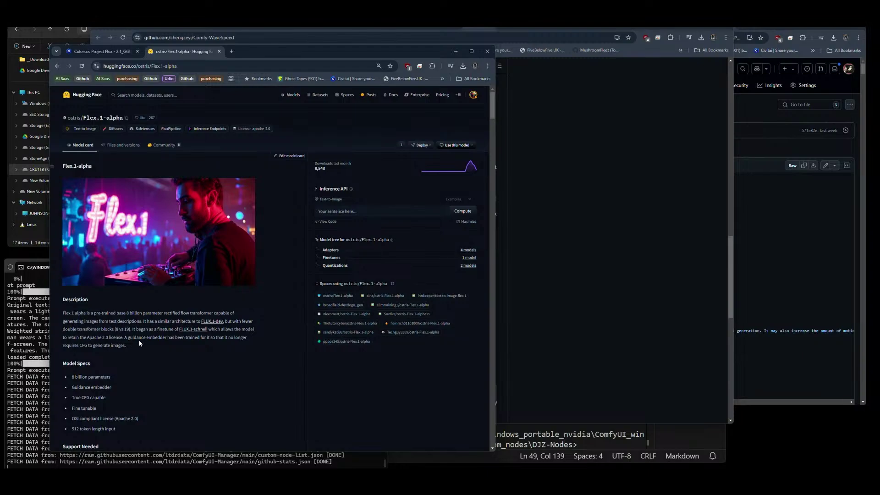
{"action": "scroll", "coordinate": [143, 344], "scroll_direction": "down", "scroll_amount": 1}
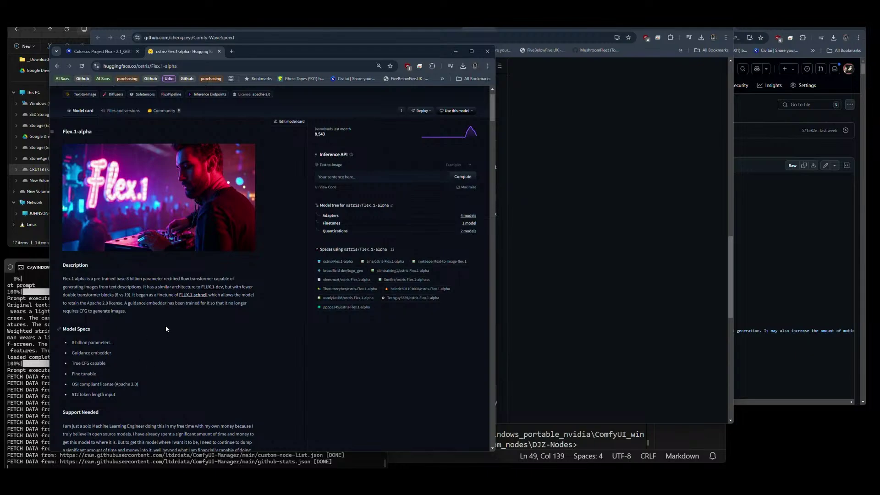
{"action": "scroll", "coordinate": [165, 322], "scroll_direction": "down", "scroll_amount": 3}
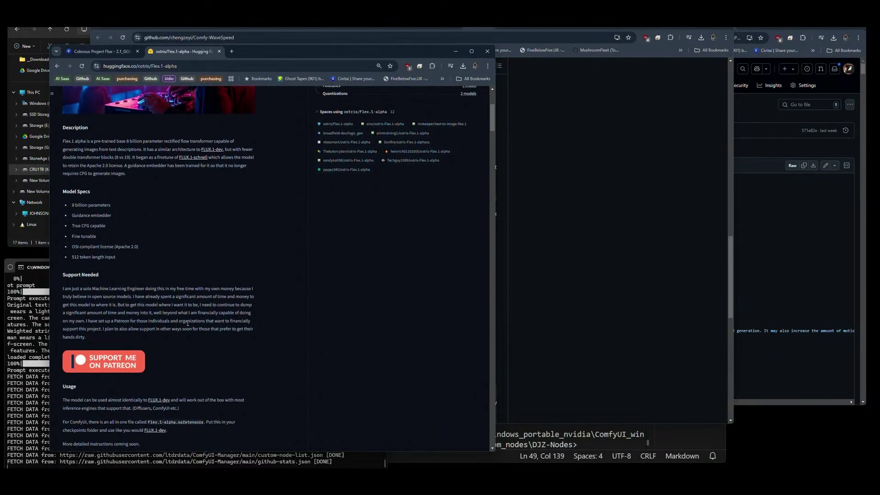
{"action": "scroll", "coordinate": [187, 323], "scroll_direction": "up", "scroll_amount": 5}
Download Flex.1-alpha.safetensors from Files and versions, then return to the Flex.1-alpha model card.
{"action": "left_click", "coordinate": [121, 146]}
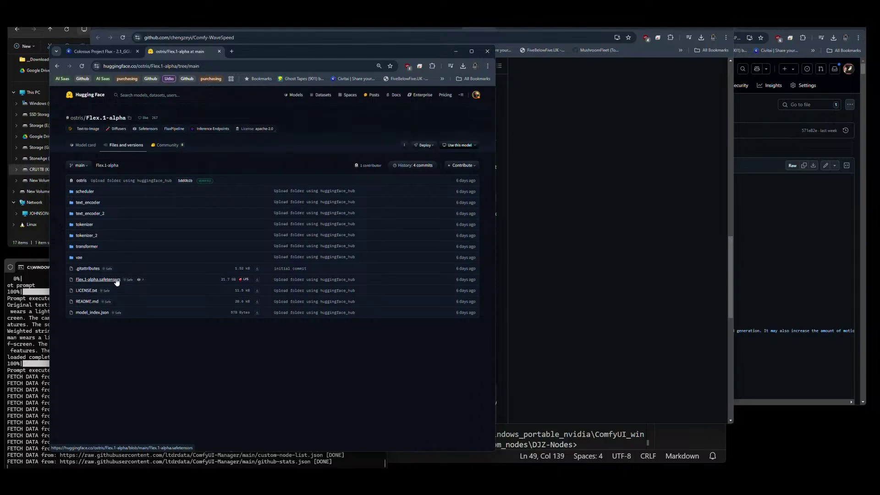
{"action": "left_click", "coordinate": [258, 280]}
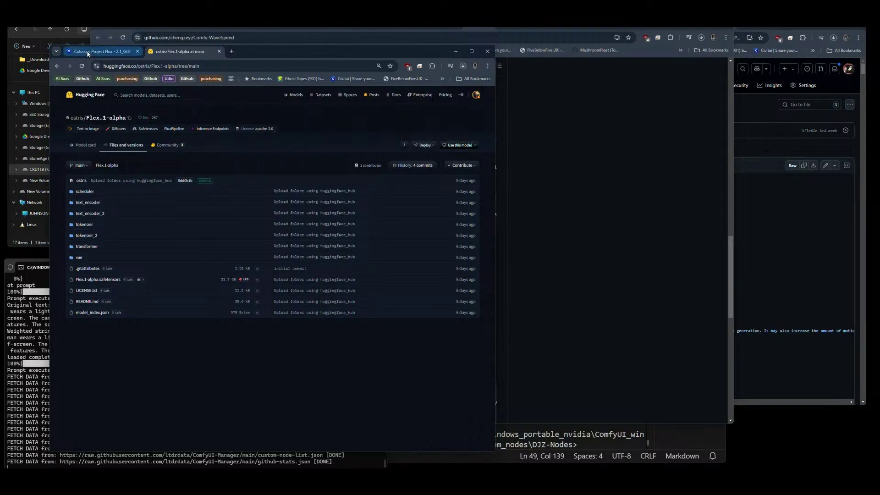
{"action": "mouse_move", "coordinate": [90, 54]}
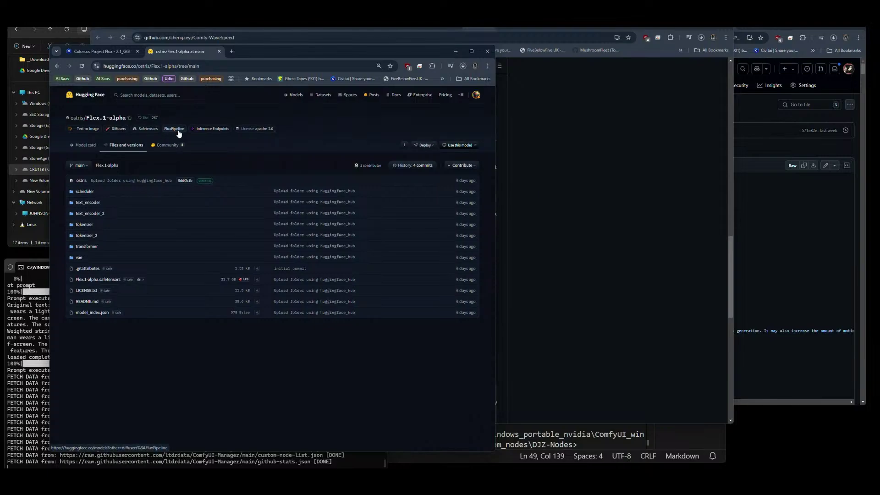
{"action": "left_click", "coordinate": [108, 52]}
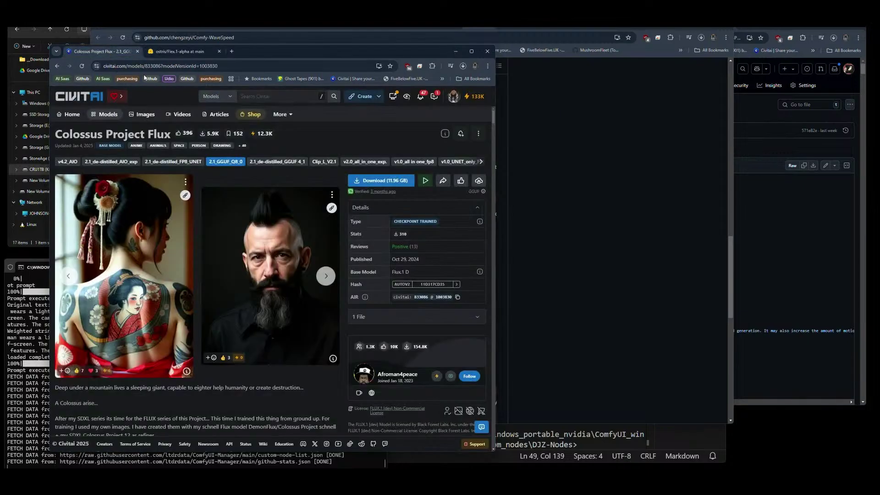
{"action": "left_click", "coordinate": [177, 51]}
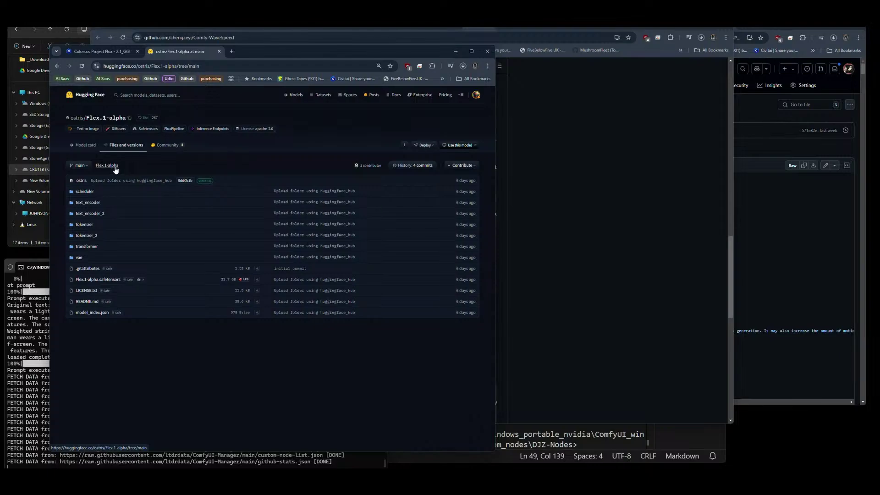
{"action": "left_click", "coordinate": [87, 145]}
From the History section of the Flex.1-alpha card, open the OpenFLUX.1 model page in a background tab.
{"action": "scroll", "coordinate": [229, 286], "scroll_direction": "down", "scroll_amount": 5}
{"action": "scroll", "coordinate": [228, 289], "scroll_direction": "down", "scroll_amount": 3}
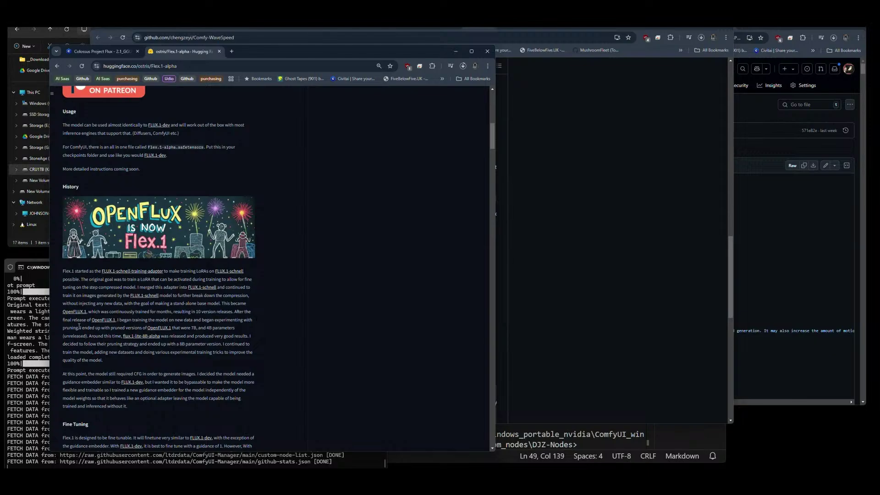
{"action": "middle_click", "coordinate": [105, 320]}
{"action": "scroll", "coordinate": [183, 314], "scroll_direction": "down", "scroll_amount": 2}
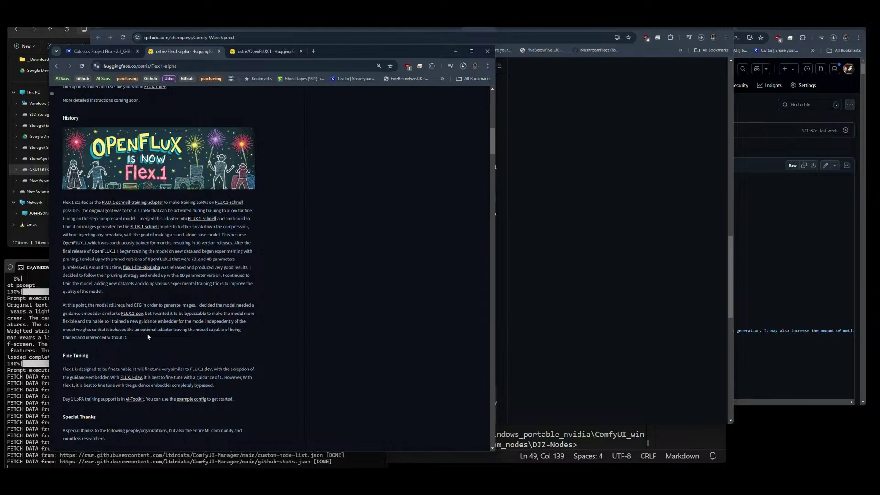
{"action": "scroll", "coordinate": [159, 325], "scroll_direction": "down", "scroll_amount": 3}
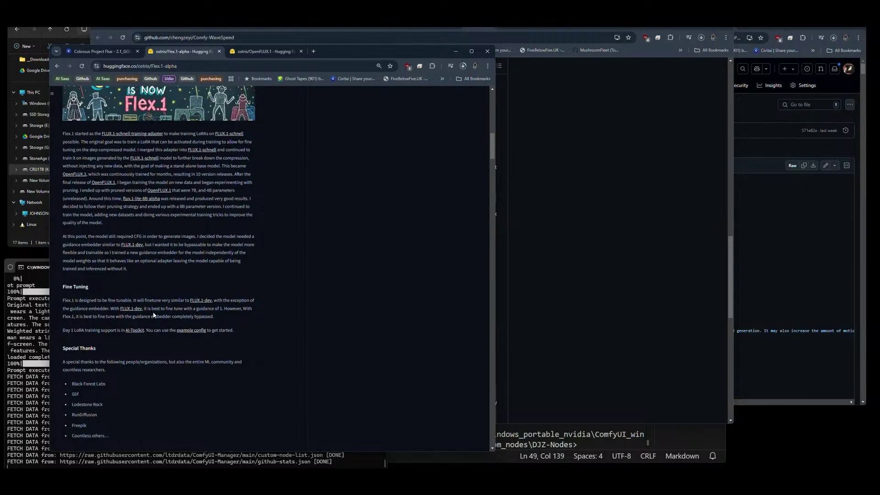
{"action": "left_click_drag", "start_coordinate": [222, 309], "coordinate": [111, 309]}
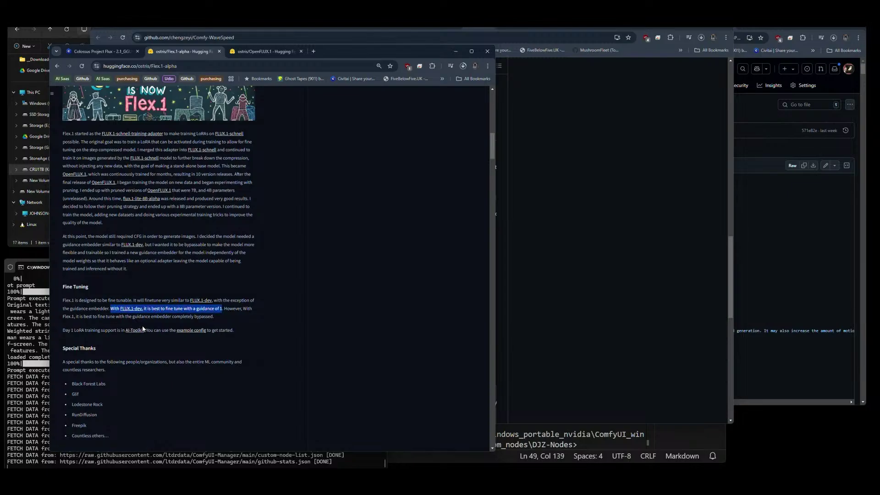
{"action": "left_click_drag", "start_coordinate": [214, 317], "coordinate": [63, 317]}
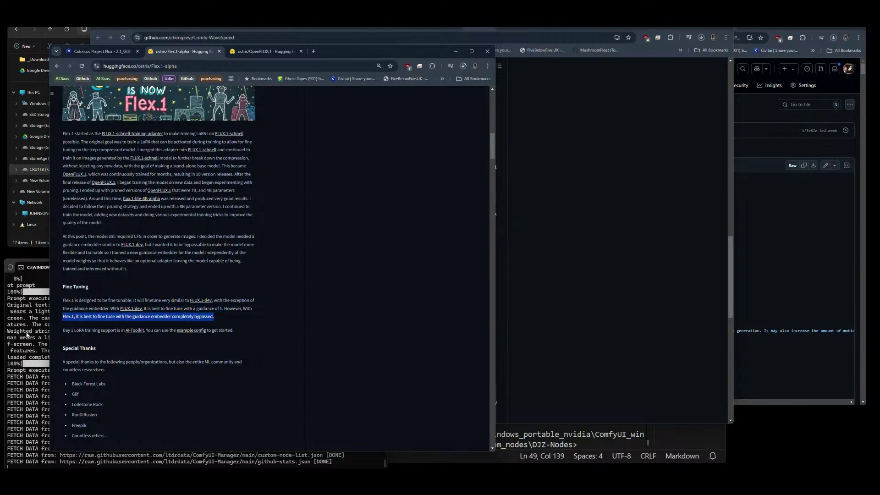
{"action": "left_click", "coordinate": [271, 328]}
{"action": "scroll", "coordinate": [271, 326], "scroll_direction": "up", "scroll_amount": 3}
{"action": "scroll", "coordinate": [271, 329], "scroll_direction": "up", "scroll_amount": 7}
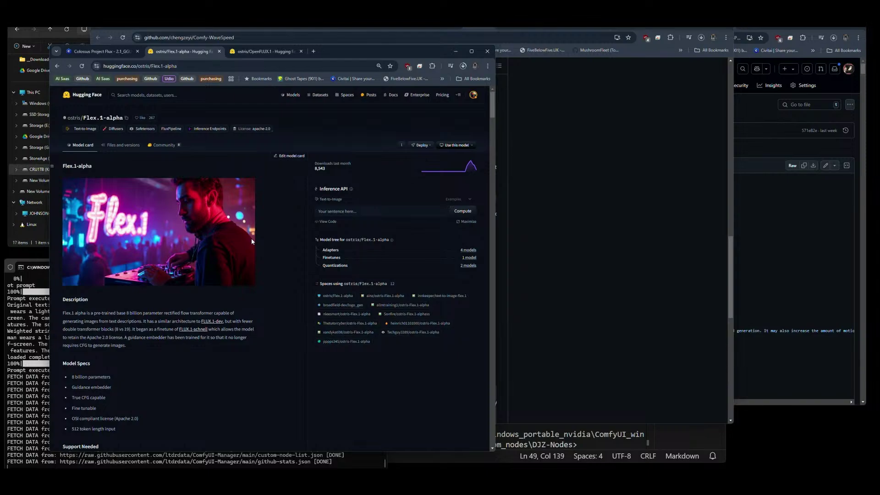
Check the Flex.1-alpha download progress, then return to the top of the Comfy-WaveSpeed GitHub README.
{"action": "left_click", "coordinate": [463, 66]}
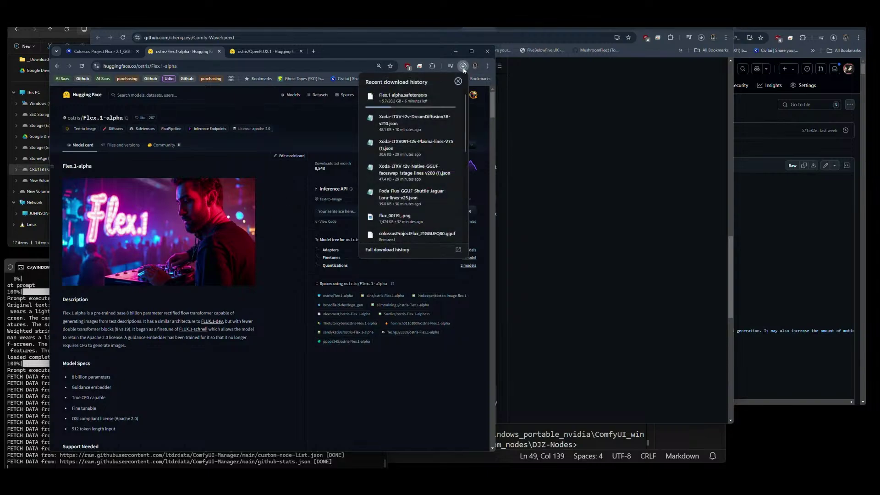
{"action": "left_click", "coordinate": [463, 66]}
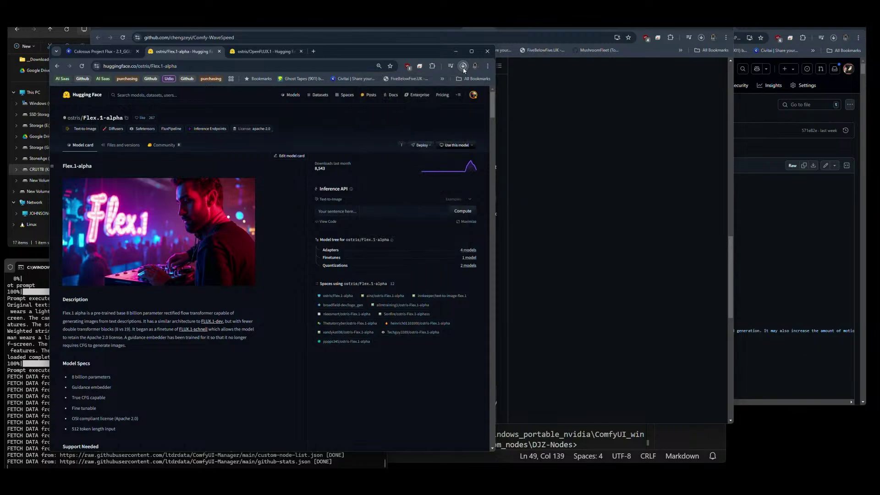
{"action": "left_click", "coordinate": [590, 202]}
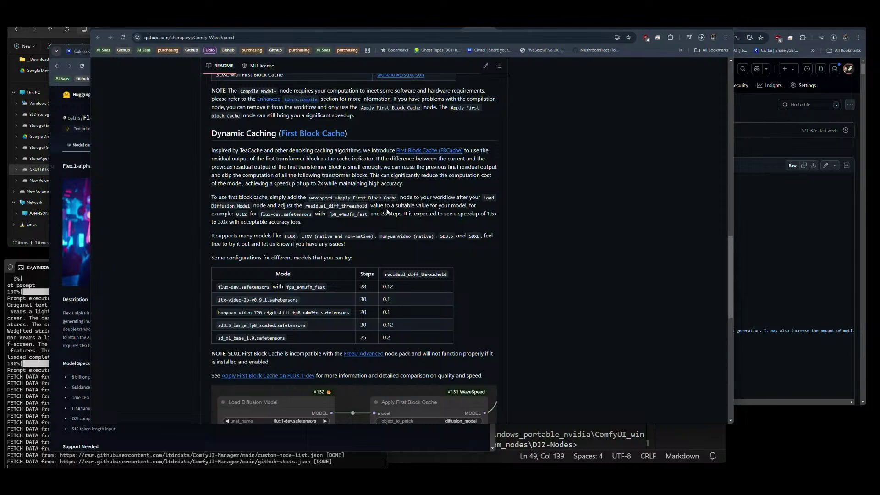
{"action": "scroll", "coordinate": [360, 218], "scroll_direction": "up", "scroll_amount": 9}
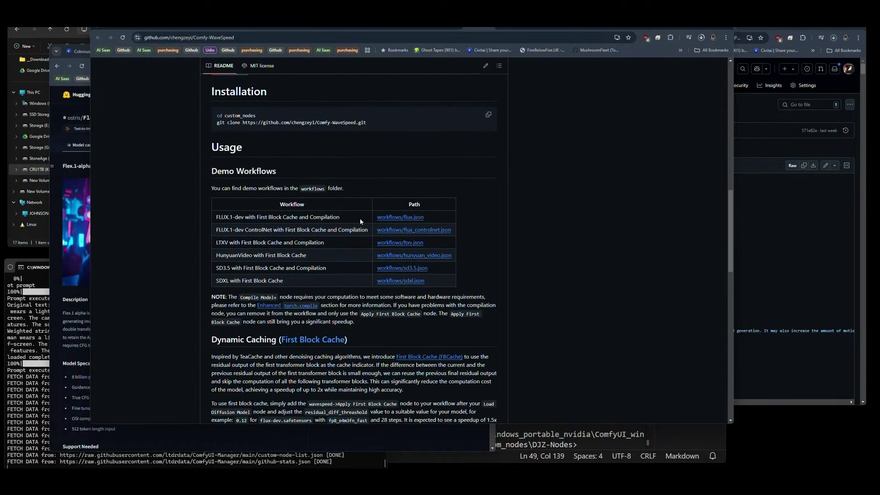
{"action": "scroll", "coordinate": [360, 223], "scroll_direction": "up", "scroll_amount": 3}
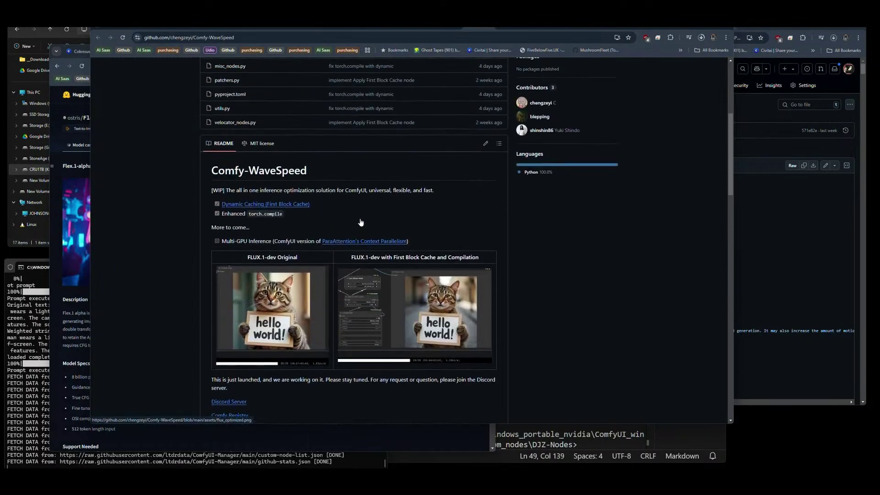
{"action": "left_click", "coordinate": [409, 28]}
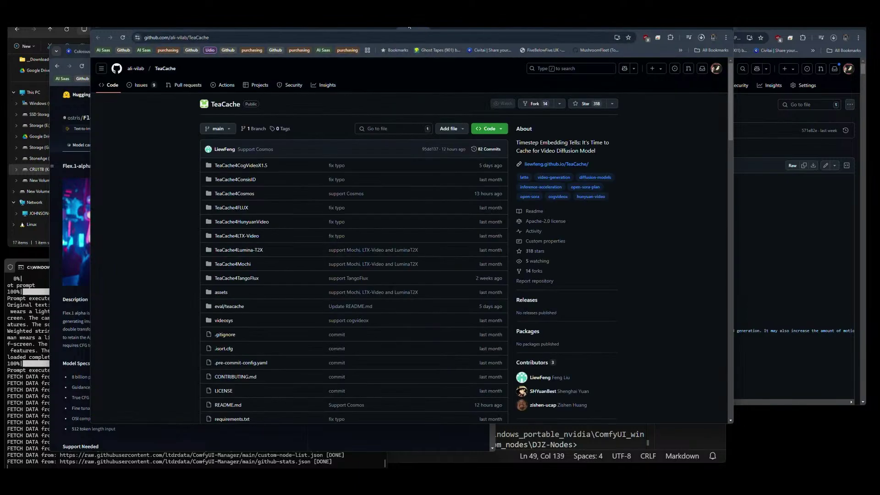
{"action": "left_click", "coordinate": [379, 28]}
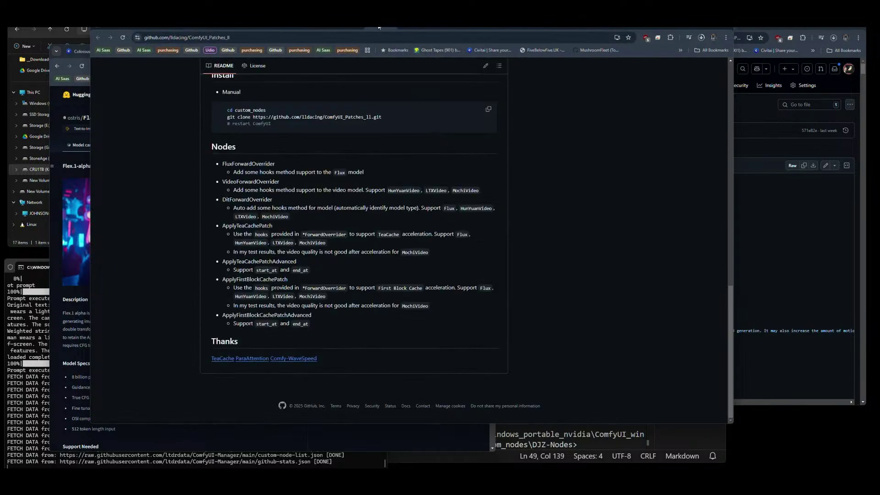
{"action": "left_click", "coordinate": [344, 27]}
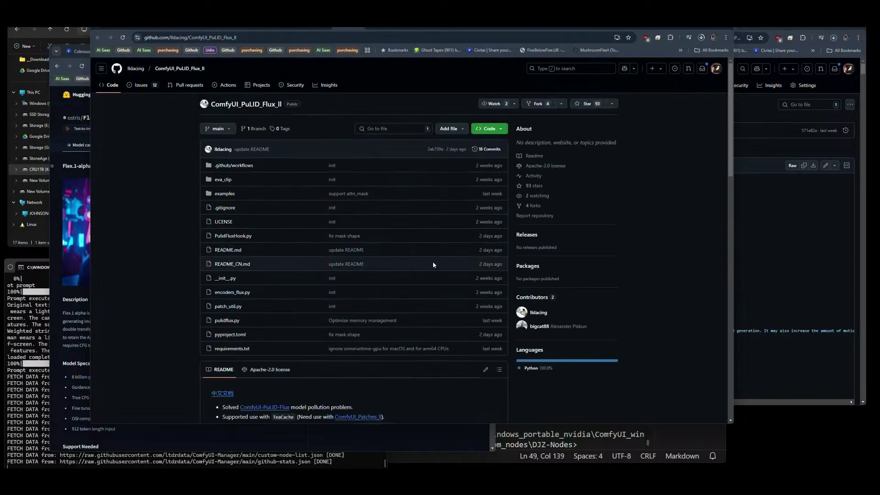
{"action": "scroll", "coordinate": [433, 265], "scroll_direction": "down", "scroll_amount": 5}
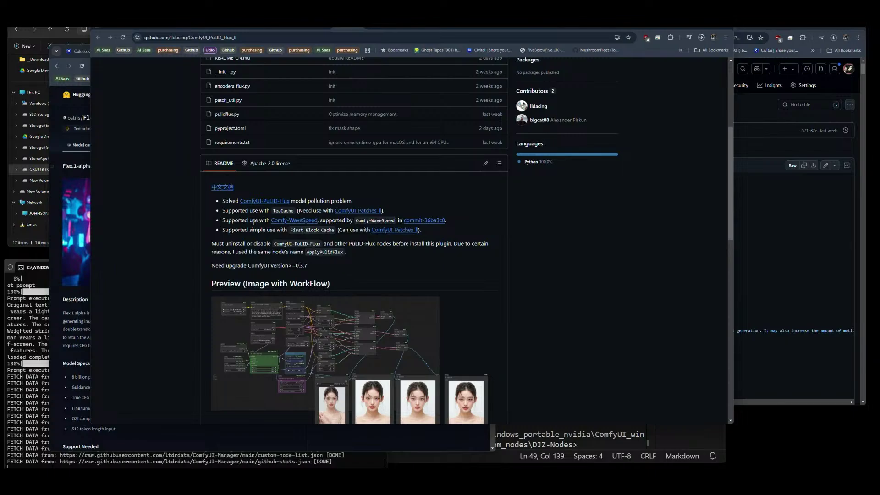
{"action": "scroll", "coordinate": [254, 224], "scroll_direction": "down", "scroll_amount": 10}
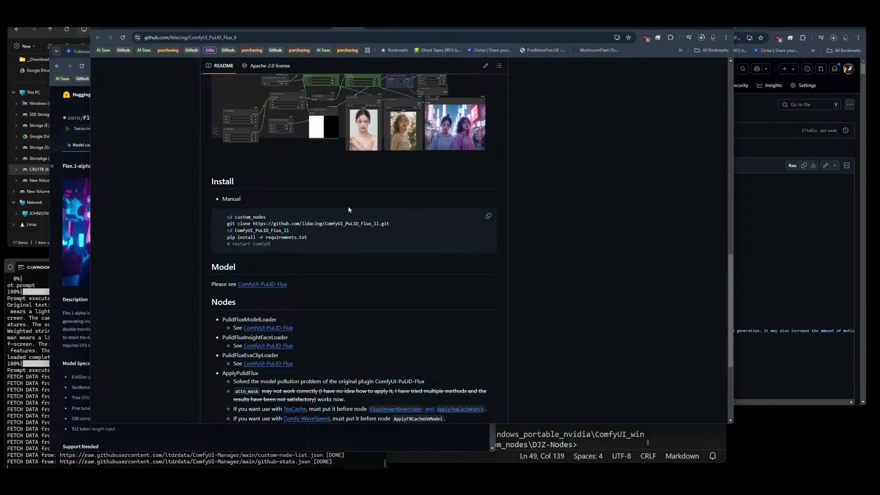
{"action": "scroll", "coordinate": [348, 210], "scroll_direction": "down", "scroll_amount": 3}
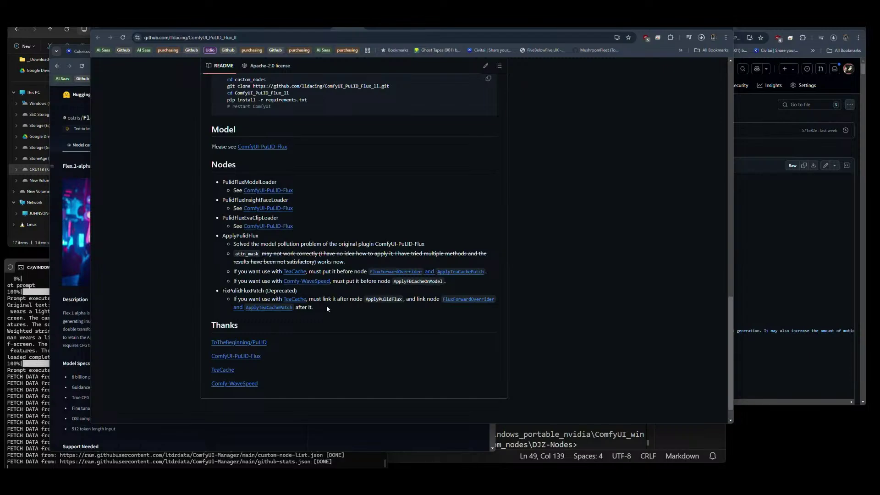
{"action": "key", "text": "alt+Left"}
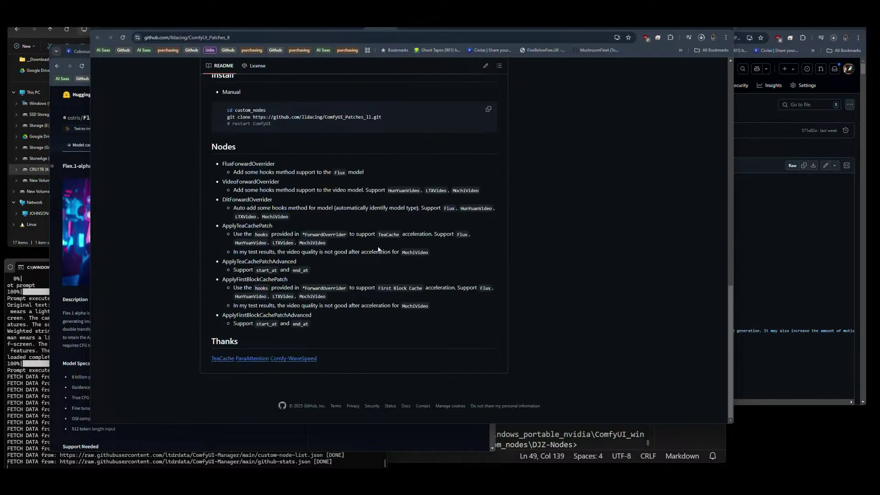
{"action": "scroll", "coordinate": [357, 339], "scroll_direction": "up", "scroll_amount": 6}
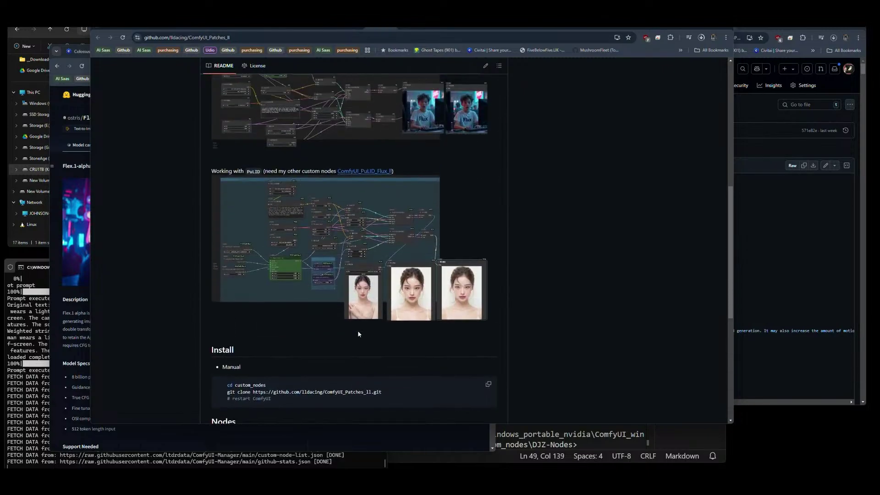
{"action": "scroll", "coordinate": [358, 334], "scroll_direction": "up", "scroll_amount": 3}
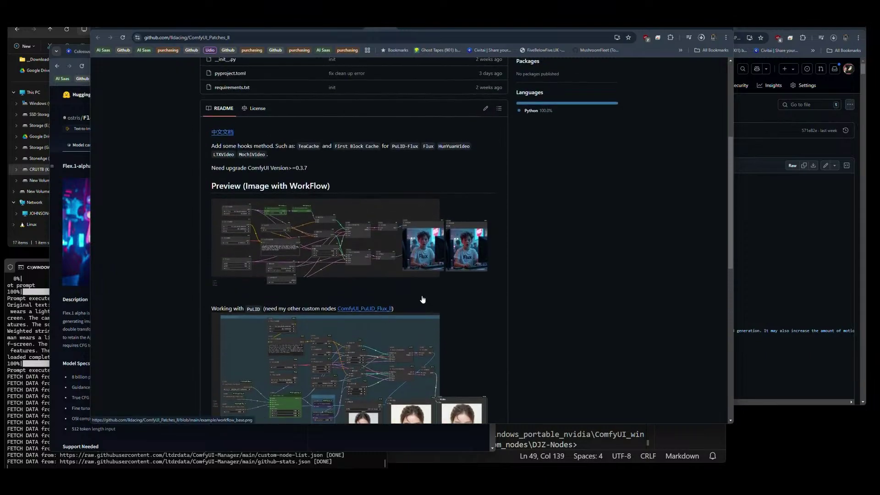
{"action": "scroll", "coordinate": [422, 300], "scroll_direction": "up", "scroll_amount": 2}
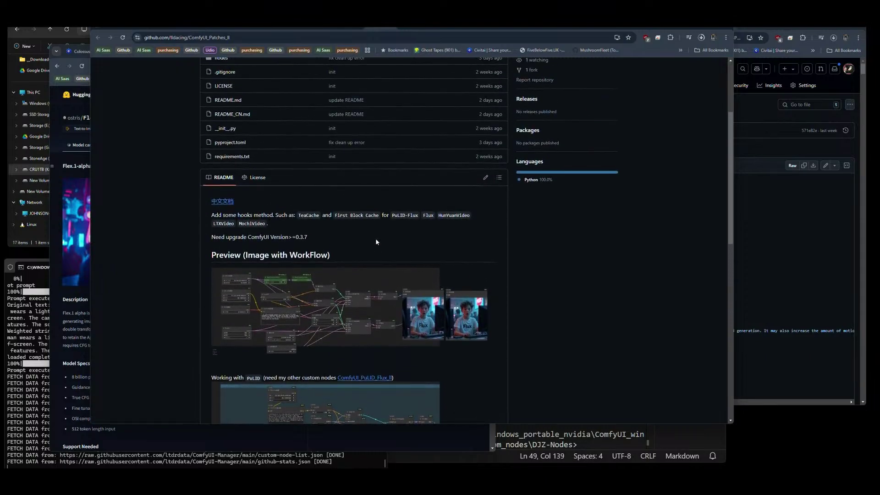
{"action": "scroll", "coordinate": [375, 242], "scroll_direction": "up", "scroll_amount": 3}
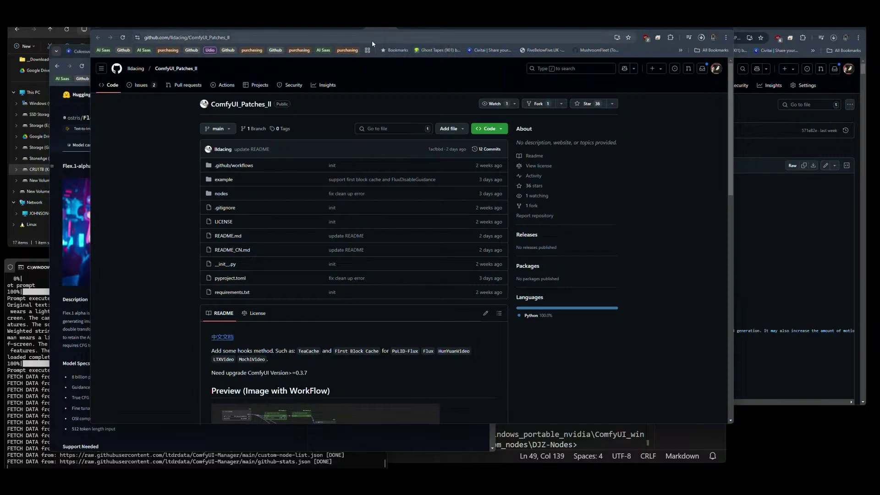
{"action": "left_click", "coordinate": [349, 29]}
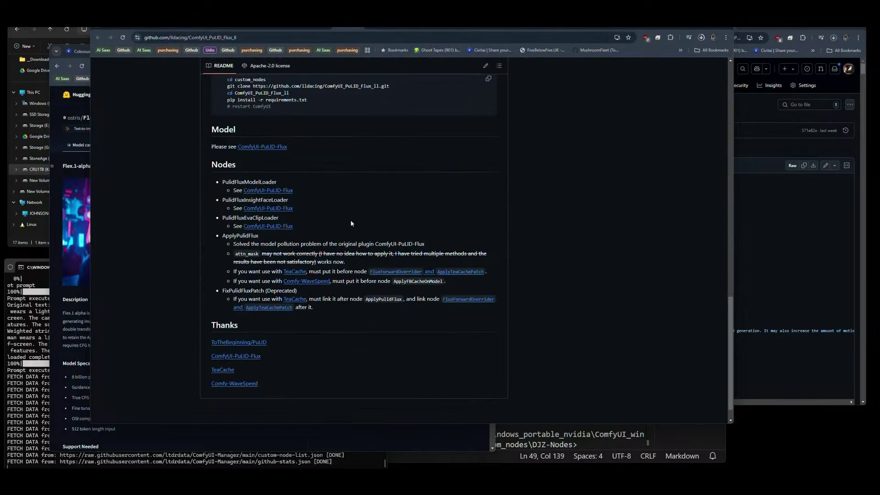
Check Chrome's recent downloads list from the GitHub page.
{"action": "scroll", "coordinate": [336, 228], "scroll_direction": "up", "scroll_amount": 5}
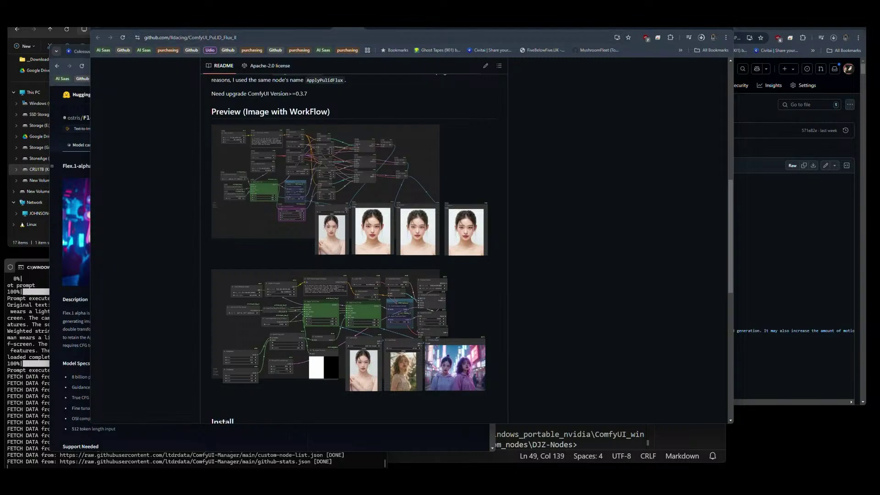
{"action": "left_click", "coordinate": [701, 37]}
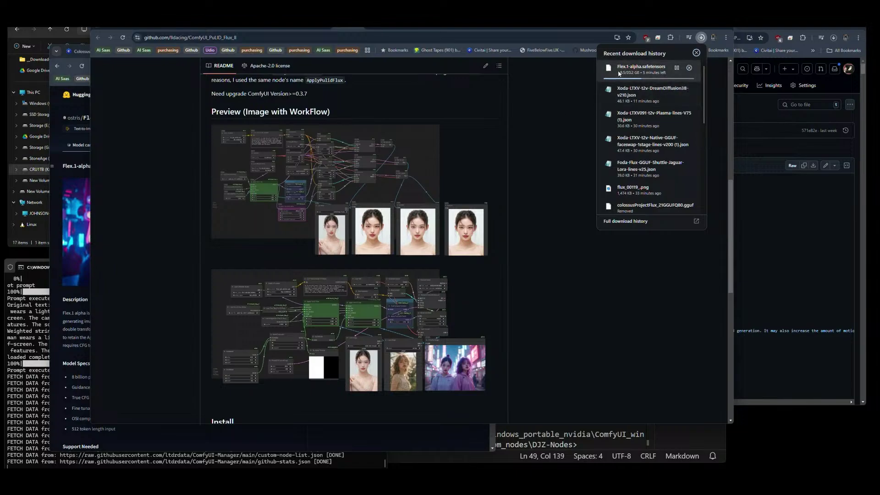
{"action": "left_click", "coordinate": [578, 128]}
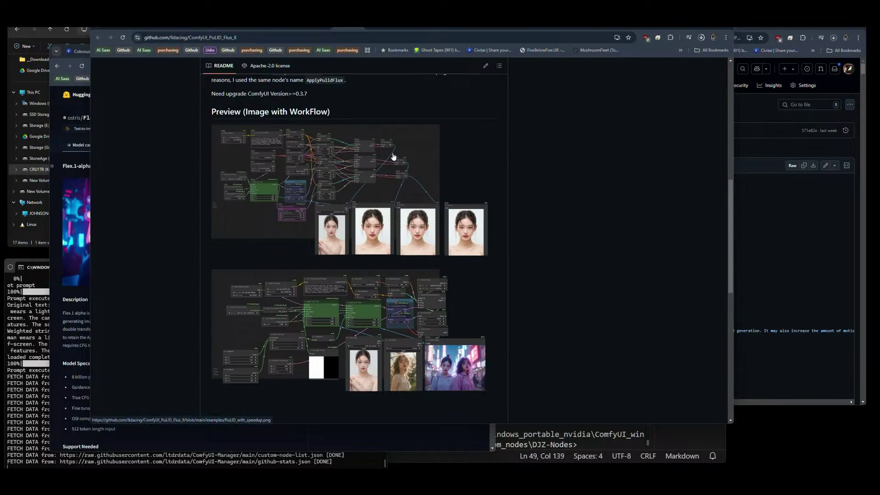
Return to the ComfyUI Manager tab showing the 'pulid' custom node search results.
{"action": "scroll", "coordinate": [367, 265], "scroll_direction": "up", "scroll_amount": 4}
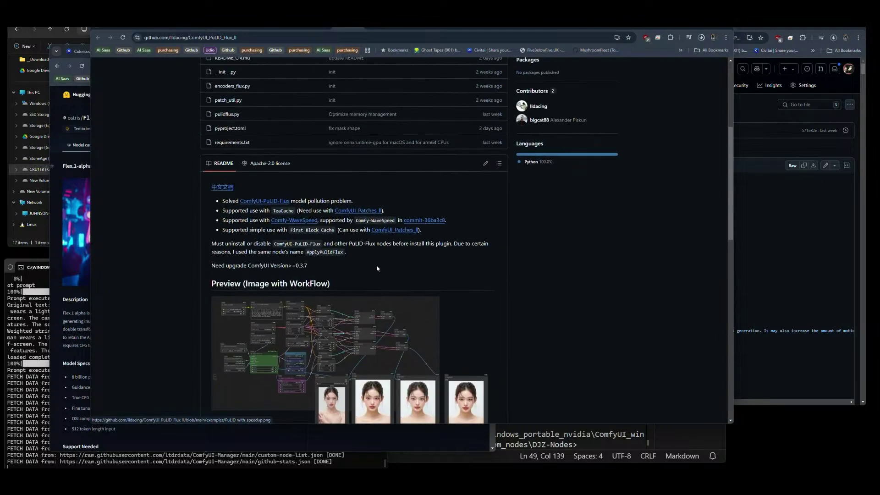
{"action": "scroll", "coordinate": [377, 268], "scroll_direction": "up", "scroll_amount": 4}
{"action": "left_click", "coordinate": [246, 38]}
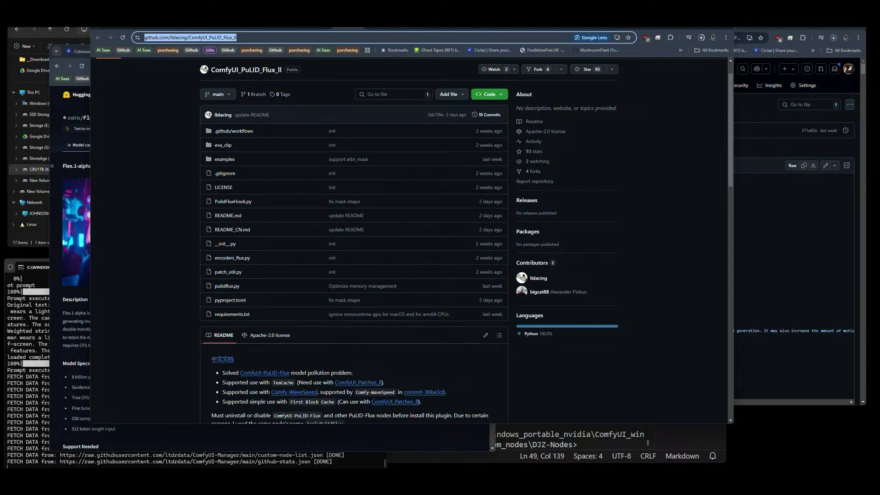
{"action": "key", "text": "ctrl+Tab"}
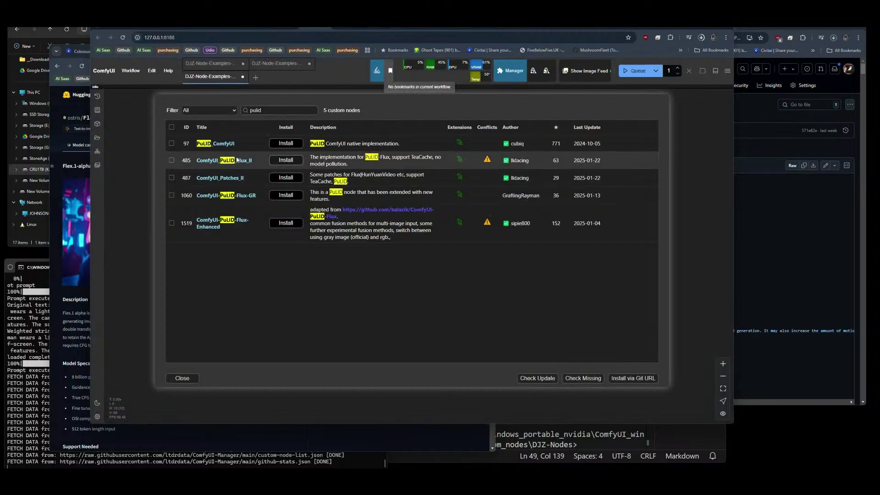
Install ComfyUI_PuLID_Flux_II from Manager and confirm restarting the ComfyUI server.
{"action": "left_click", "coordinate": [280, 161]}
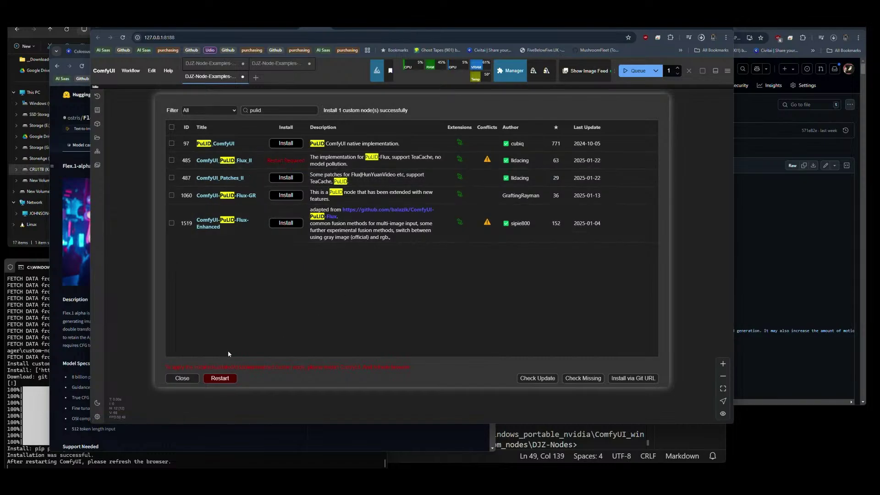
{"action": "left_click", "coordinate": [220, 379]}
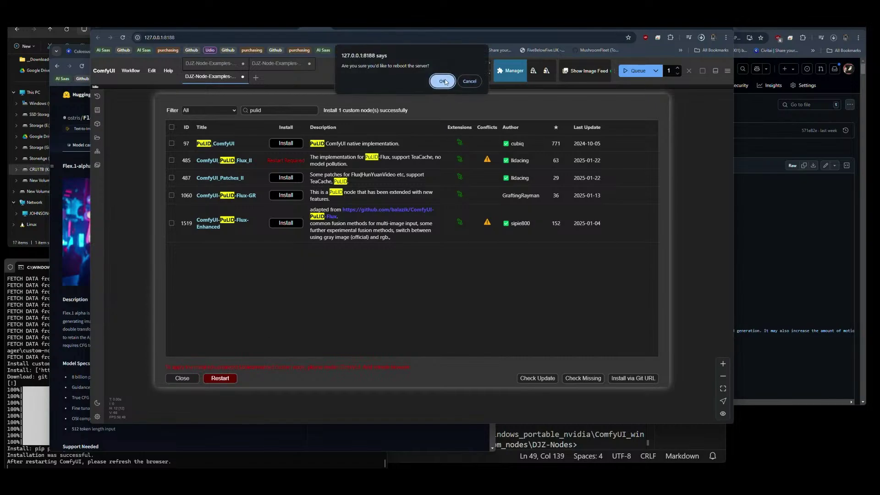
{"action": "left_click", "coordinate": [444, 79]}
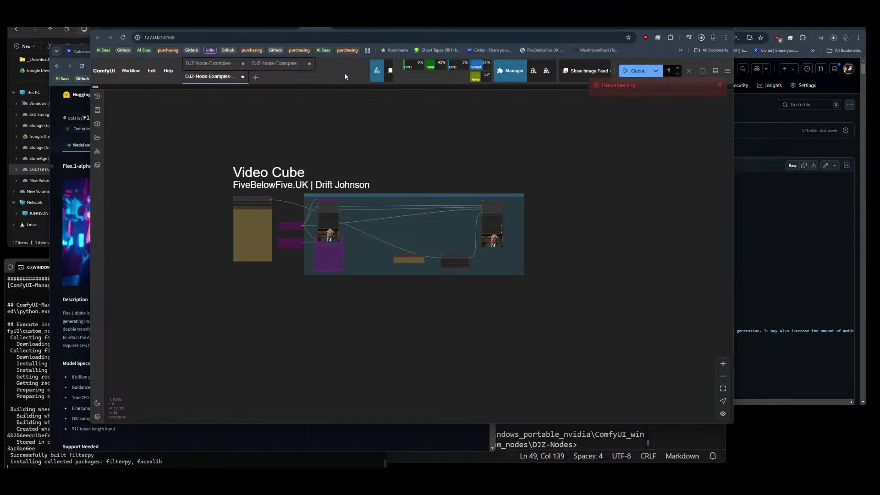
Review the console's filterpy/facexlib install output and the ComfyUI startup log with ComfyUI-Manager V2.55.5 loading.
{"action": "left_click", "coordinate": [409, 436]}
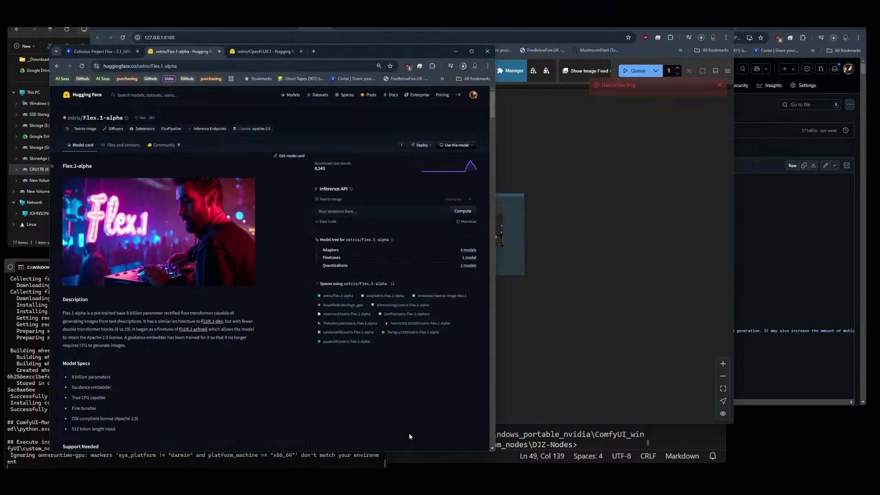
{"action": "left_click", "coordinate": [189, 458]}
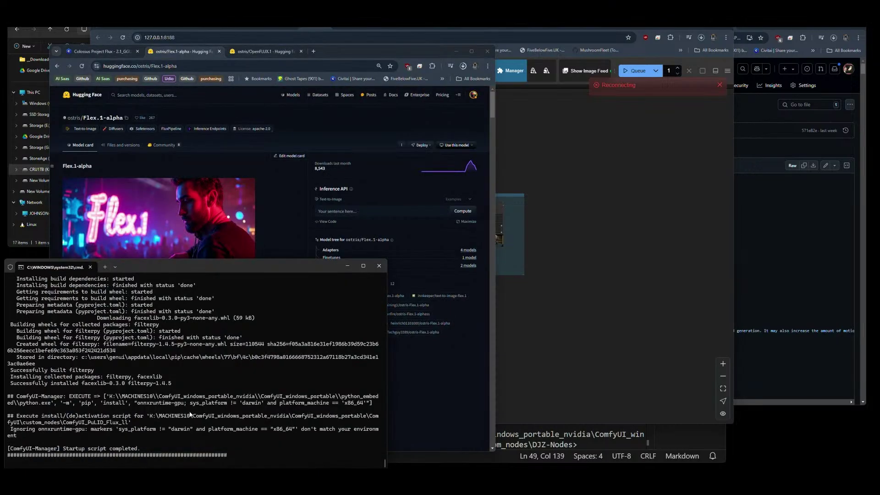
{"action": "scroll", "coordinate": [161, 422], "scroll_direction": "up", "scroll_amount": 5}
{"action": "scroll", "coordinate": [161, 421], "scroll_direction": "up", "scroll_amount": 10}
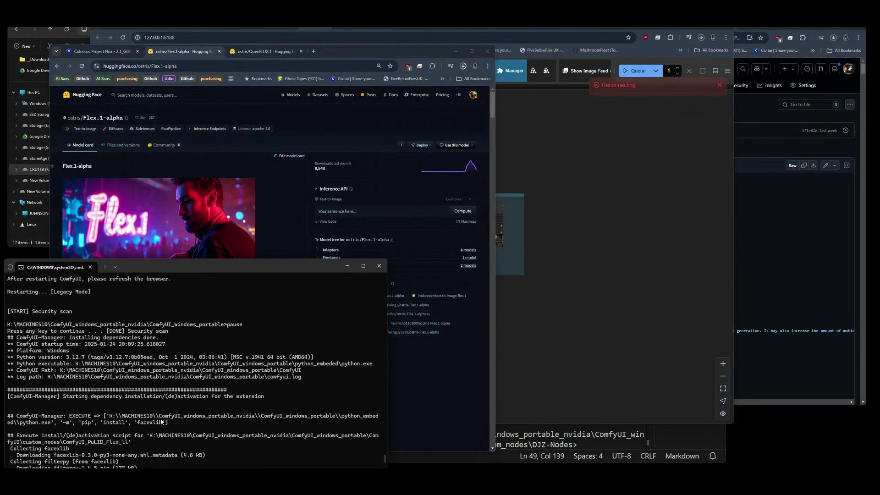
{"action": "scroll", "coordinate": [161, 422], "scroll_direction": "down", "scroll_amount": 10}
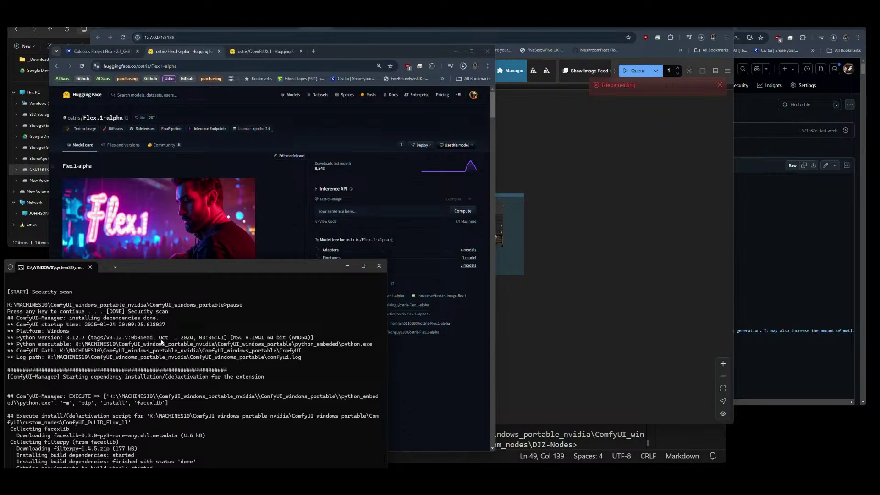
{"action": "scroll", "coordinate": [184, 362], "scroll_direction": "down", "scroll_amount": 5}
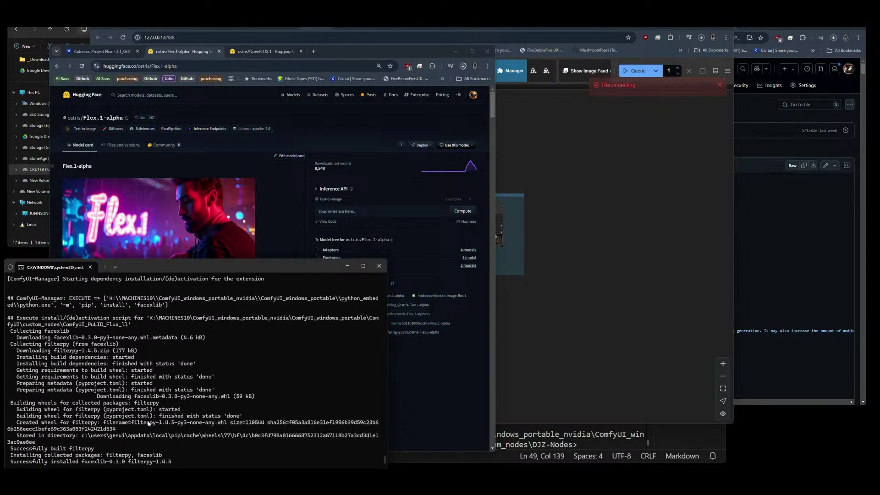
{"action": "scroll", "coordinate": [148, 422], "scroll_direction": "down", "scroll_amount": 5}
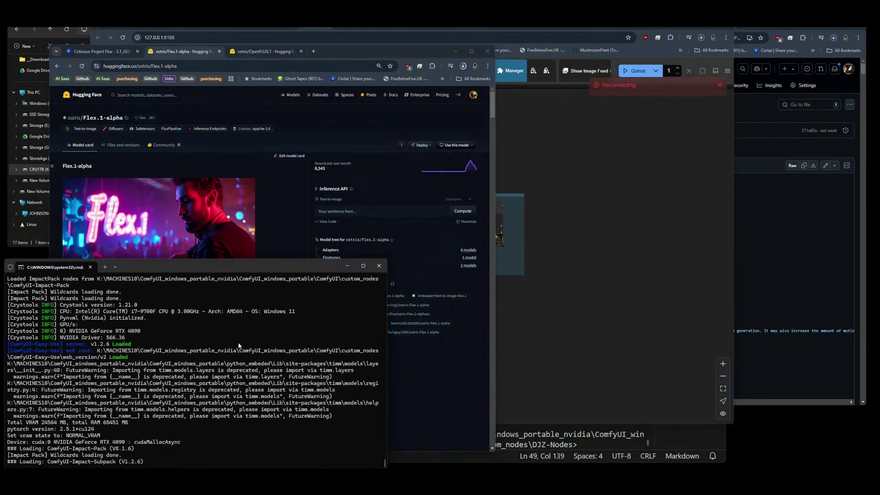
{"action": "scroll", "coordinate": [239, 345], "scroll_direction": "up", "scroll_amount": 8}
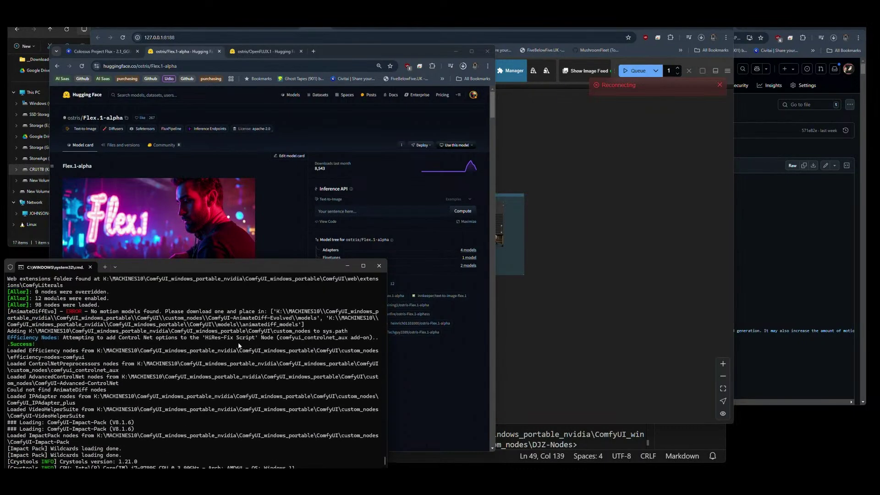
{"action": "scroll", "coordinate": [239, 345], "scroll_direction": "down", "scroll_amount": 8}
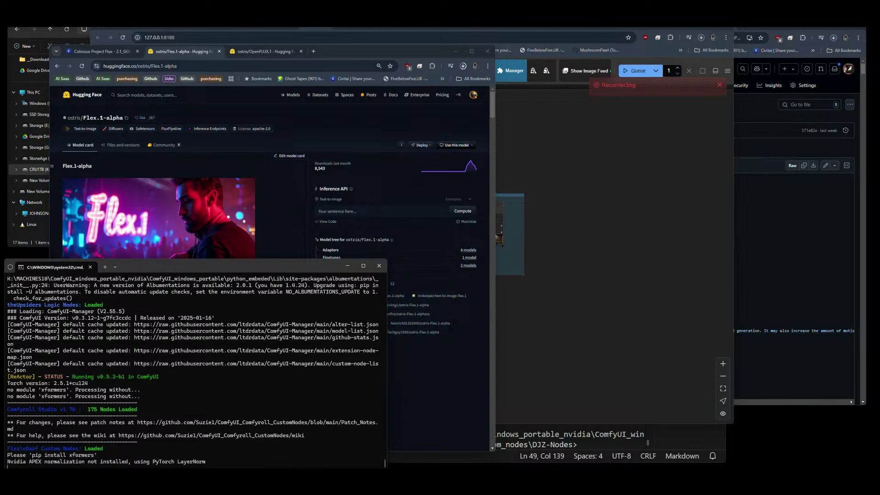
Move and enlarge the YouTube window, dismiss Missing Node Types, and bring up the Hunyuan Video + Datamoshing video.
{"action": "left_click_drag", "start_coordinate": [0, 112], "coordinate": [525, 61]}
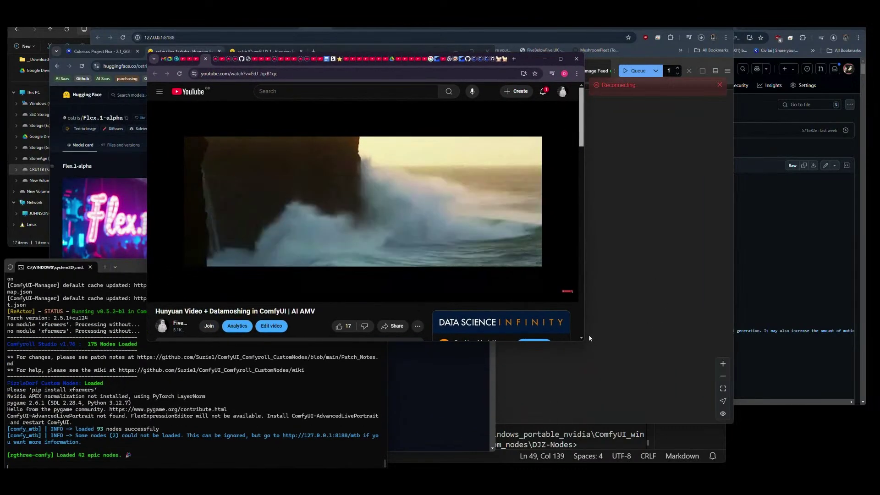
{"action": "left_click_drag", "start_coordinate": [582, 339], "coordinate": [755, 451]}
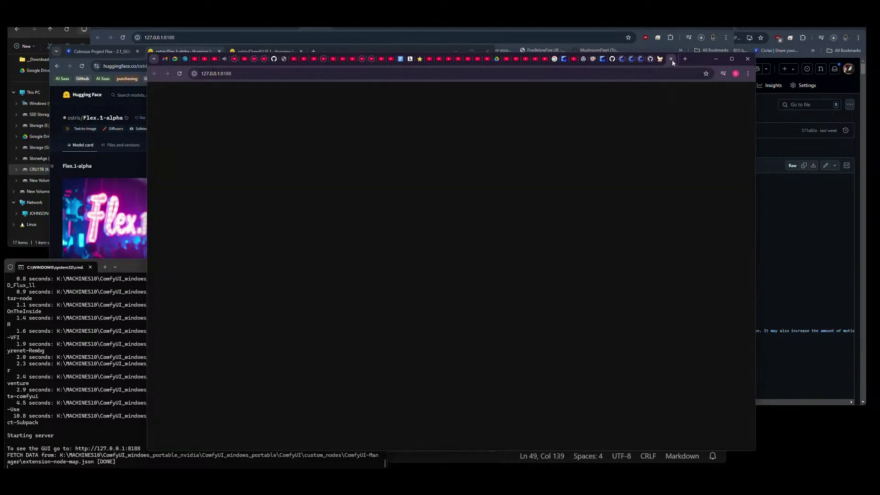
{"action": "left_click", "coordinate": [542, 174]}
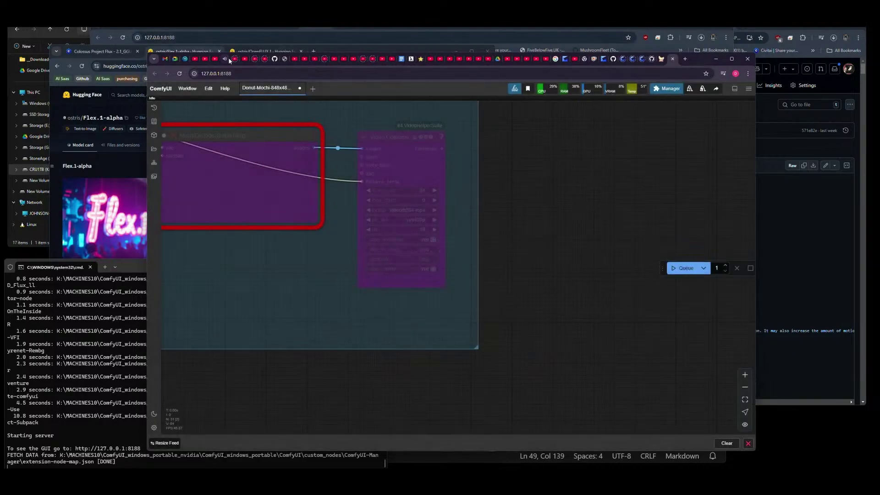
{"action": "left_click", "coordinate": [220, 59]}
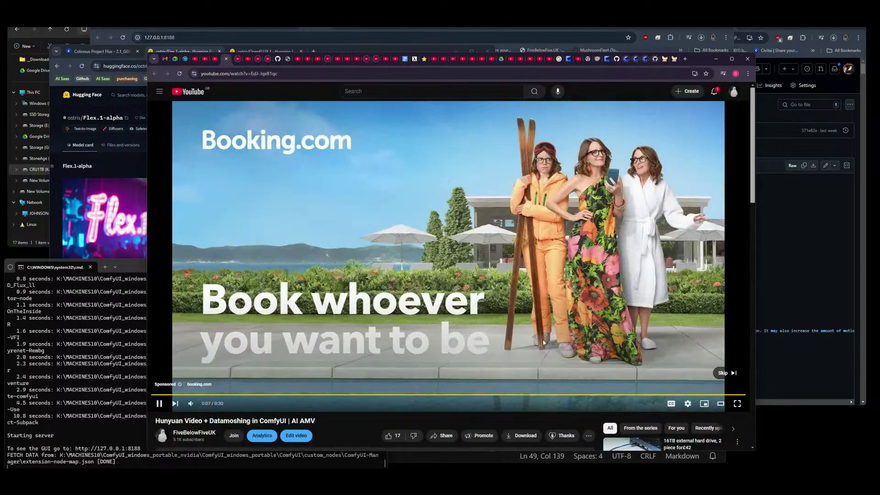
Skip the ad, watch the Hunyuan datamoshing video muted, then minimize the YouTube window.
{"action": "left_click", "coordinate": [722, 373]}
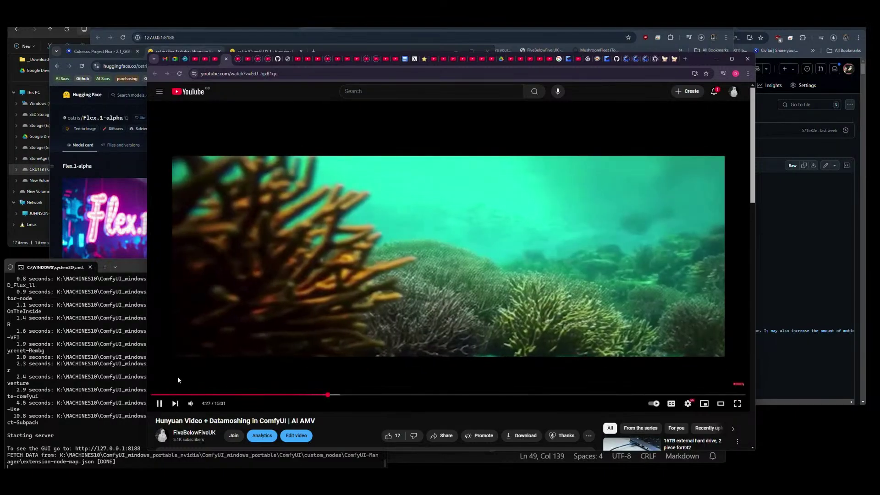
{"action": "left_click", "coordinate": [191, 404]}
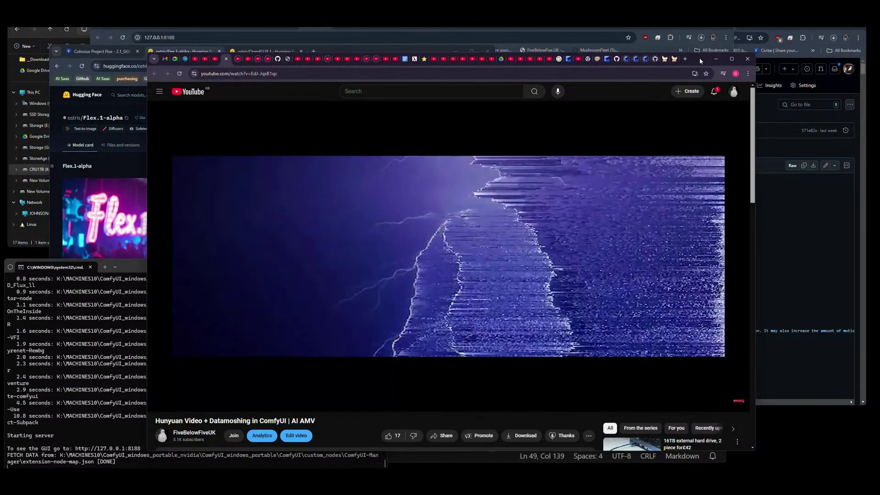
{"action": "left_click", "coordinate": [714, 59]}
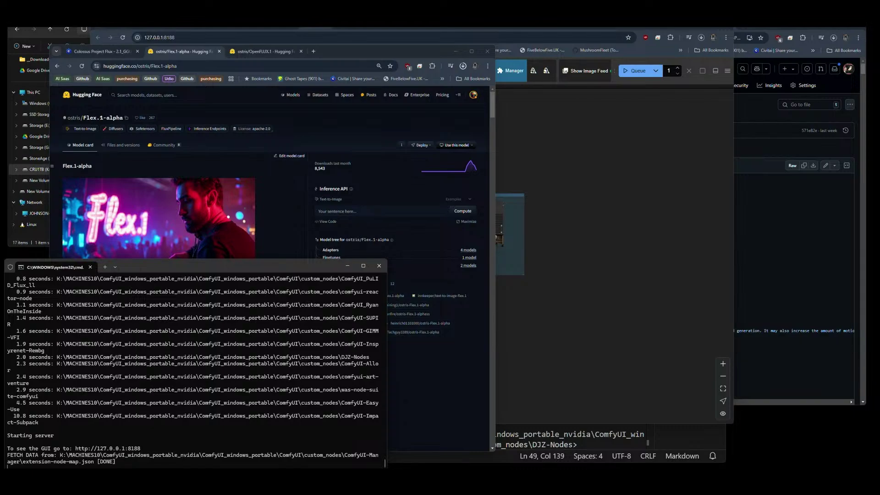
Check Chrome's download history from the Hugging Face Flex.1-alpha page.
{"action": "left_click", "coordinate": [361, 145]}
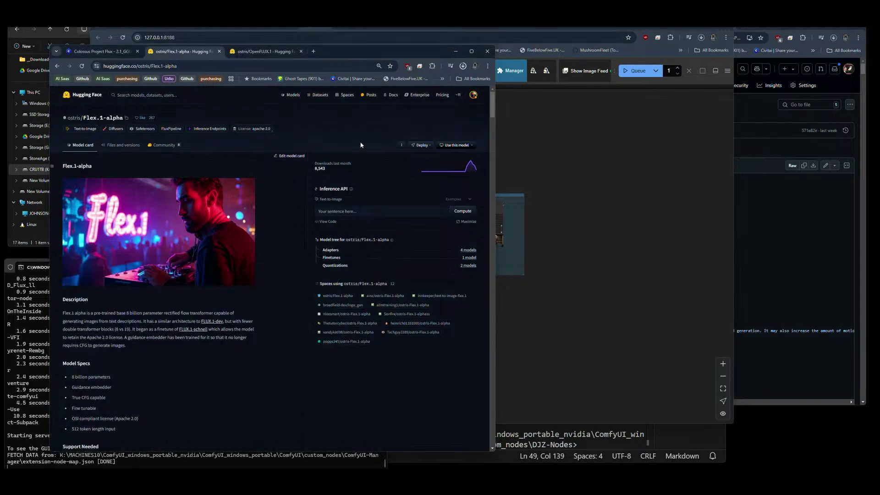
{"action": "left_click", "coordinate": [463, 66]}
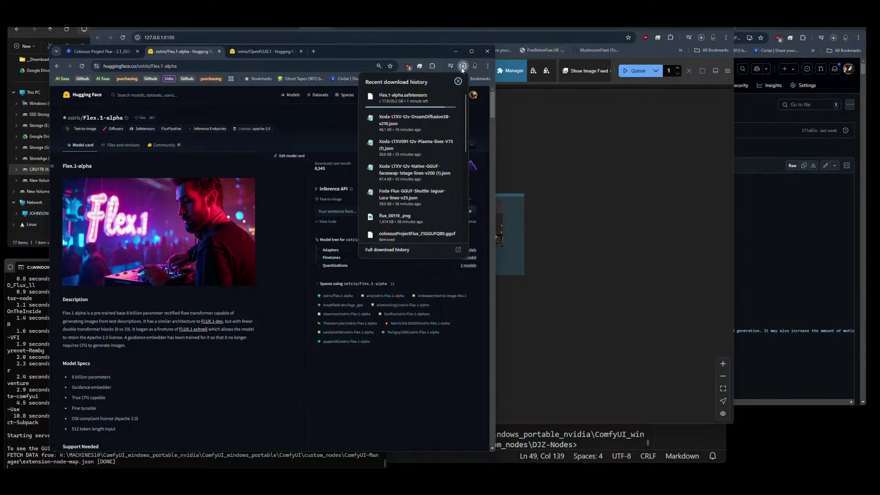
{"action": "left_click", "coordinate": [552, 324]}
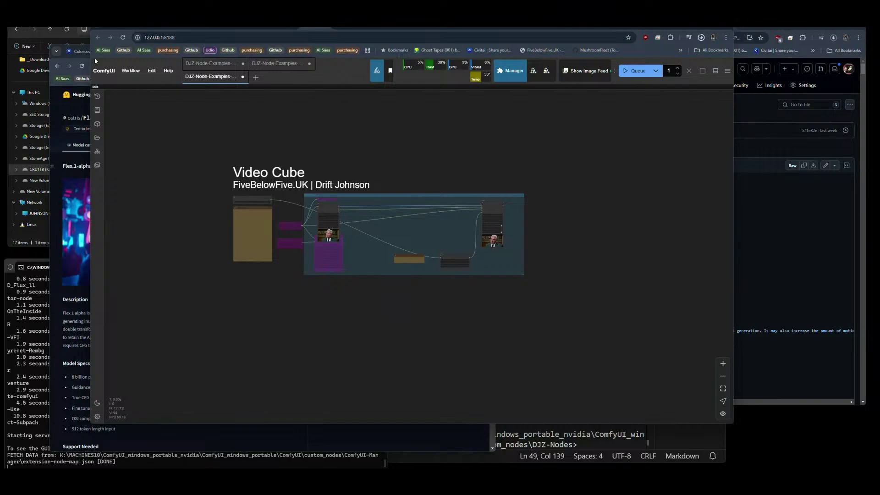
Glance at the diffusion_models folder, then scroll the ComfyUI_PuLID_Flux_ll GitHub README.
{"action": "left_click_drag", "start_coordinate": [78, 17], "coordinate": [75, 16]}
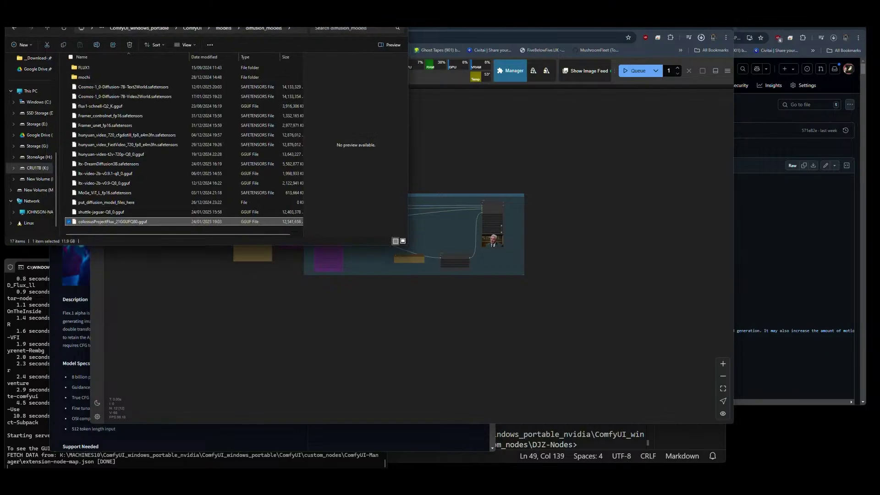
{"action": "left_click", "coordinate": [548, 41]}
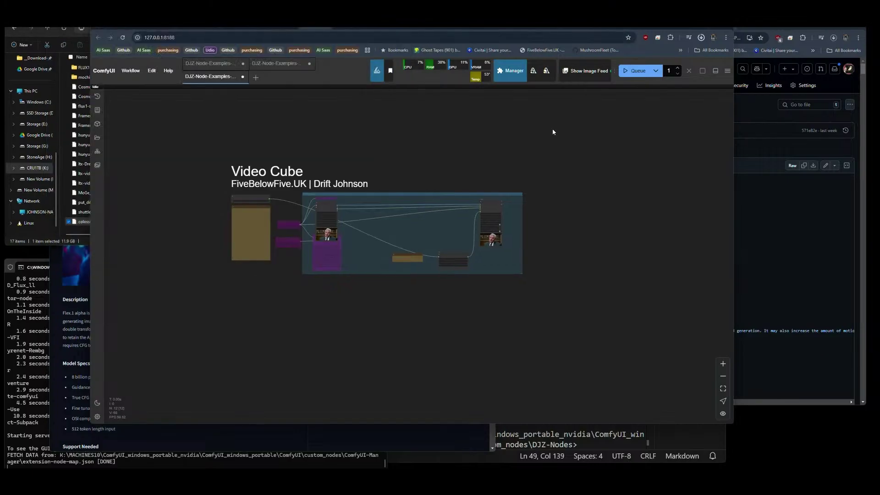
{"action": "left_click", "coordinate": [344, 27]}
{"action": "scroll", "coordinate": [357, 197], "scroll_direction": "down", "scroll_amount": 4}
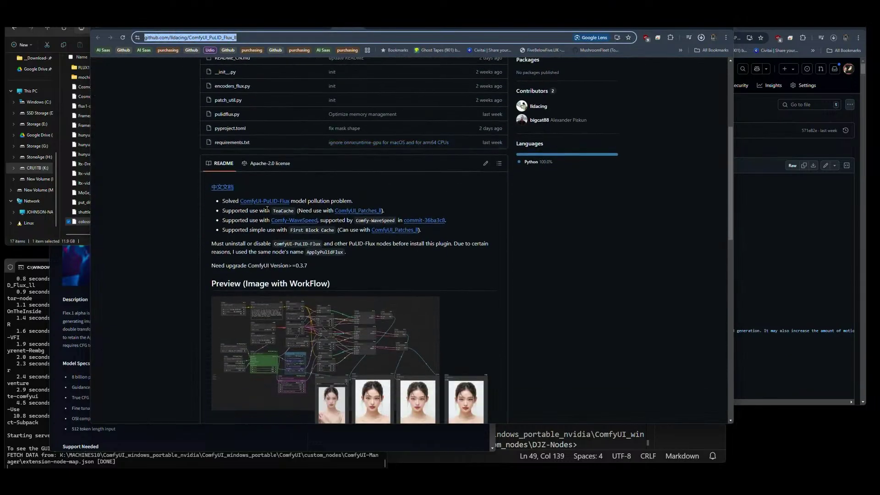
Scroll to the README's Model section and follow the ComfyUI-PuLID-Flux repository link.
{"action": "scroll", "coordinate": [326, 207], "scroll_direction": "down", "scroll_amount": 10}
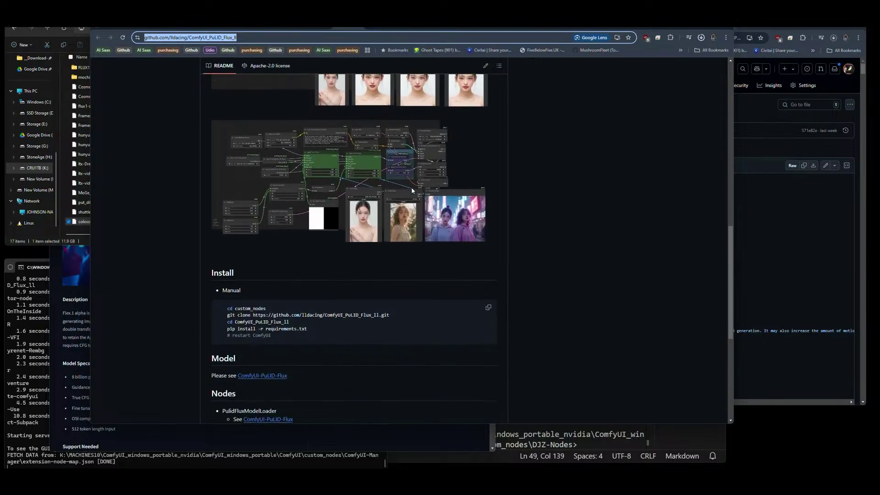
{"action": "scroll", "coordinate": [411, 190], "scroll_direction": "down", "scroll_amount": 1}
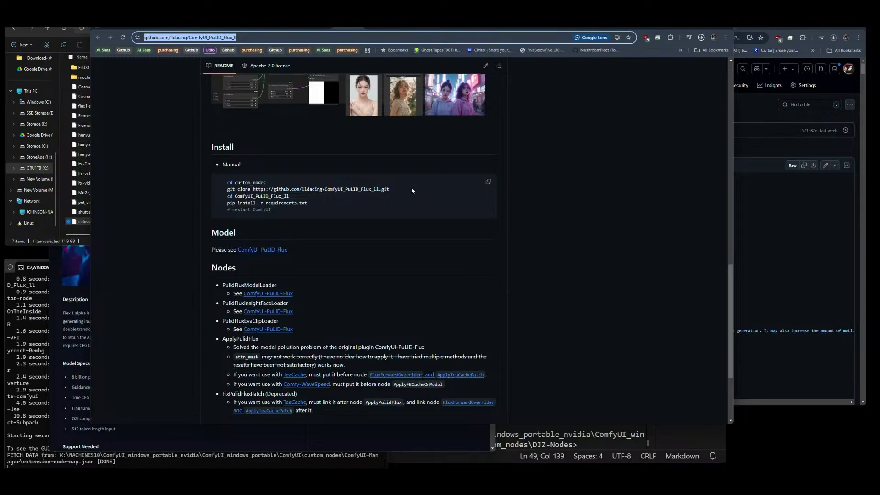
{"action": "left_click", "coordinate": [254, 251]}
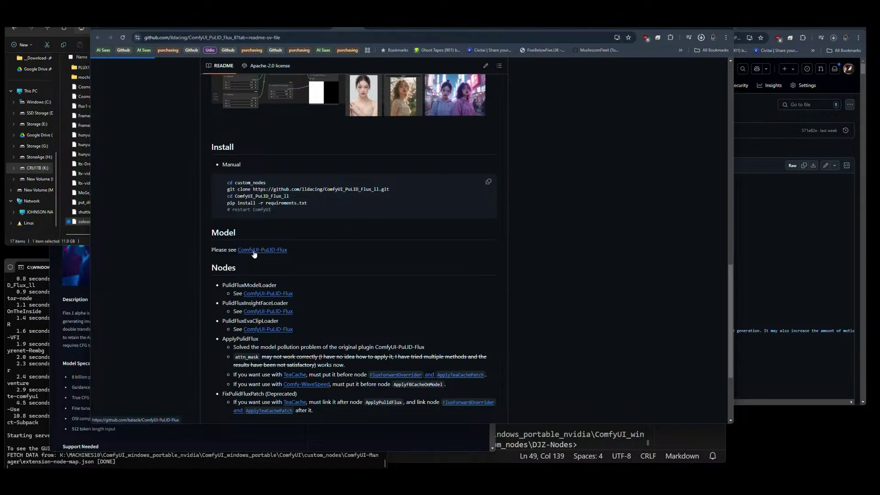
Read ComfyUI-PuLID-Flux's supported Flux models and Installation steps for ComfyUI/models/pulid/.
{"action": "scroll", "coordinate": [412, 219], "scroll_direction": "down", "scroll_amount": 9}
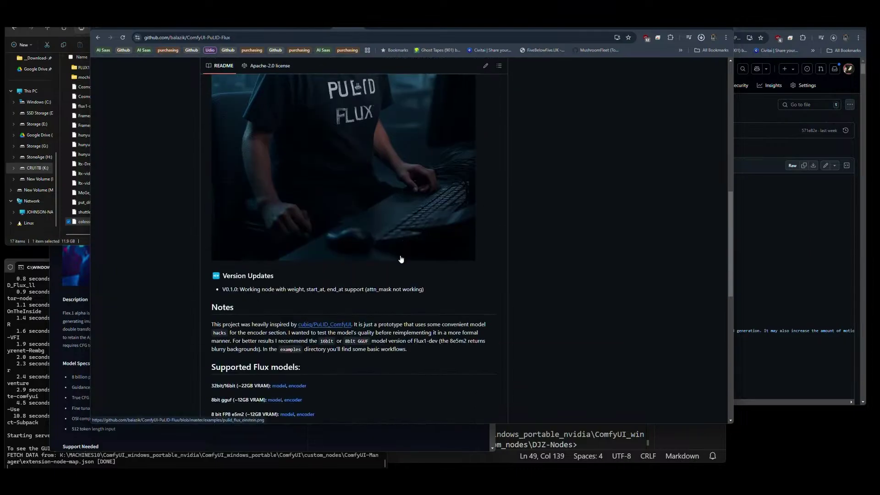
{"action": "scroll", "coordinate": [400, 259], "scroll_direction": "down", "scroll_amount": 4}
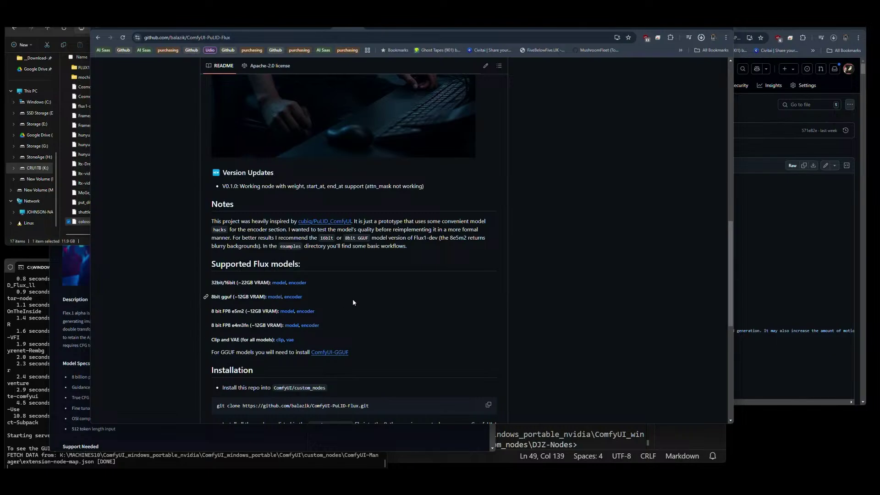
{"action": "scroll", "coordinate": [394, 301], "scroll_direction": "down", "scroll_amount": 1}
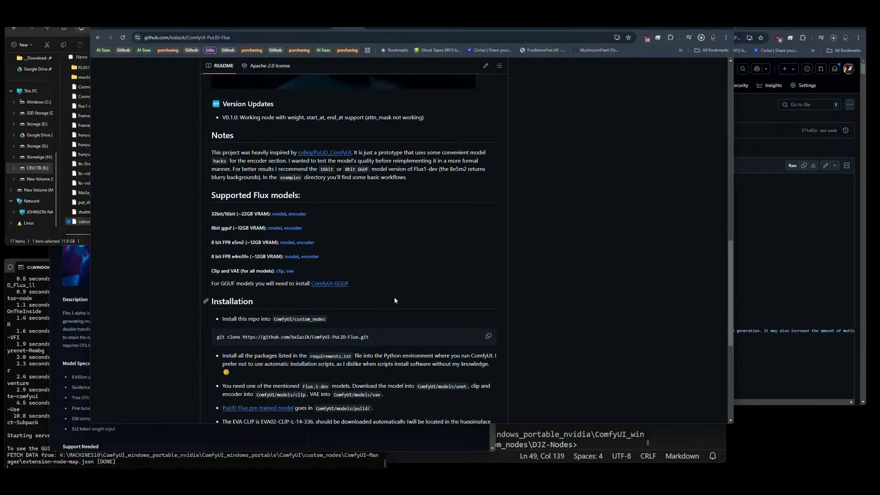
{"action": "scroll", "coordinate": [395, 301], "scroll_direction": "down", "scroll_amount": 1}
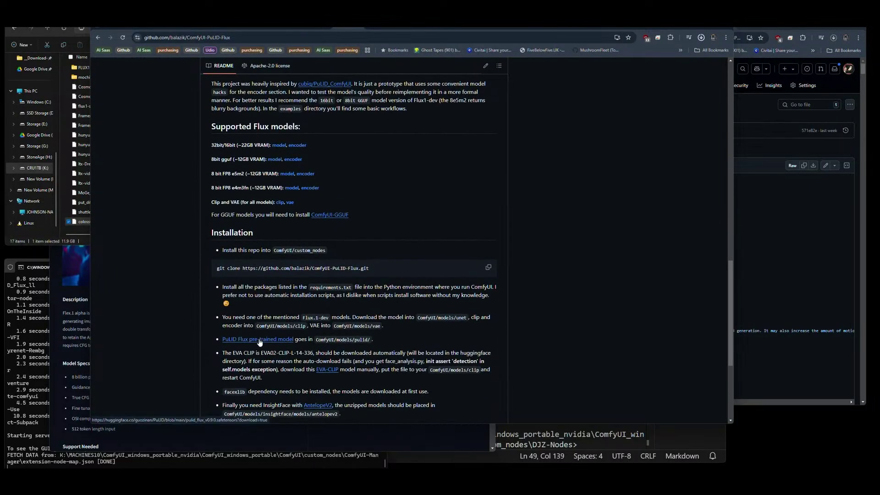
Go up from diffusion_models to the ComfyUI models folder, browse its subfolders, then return to the browser.
{"action": "left_click", "coordinate": [85, 242]}
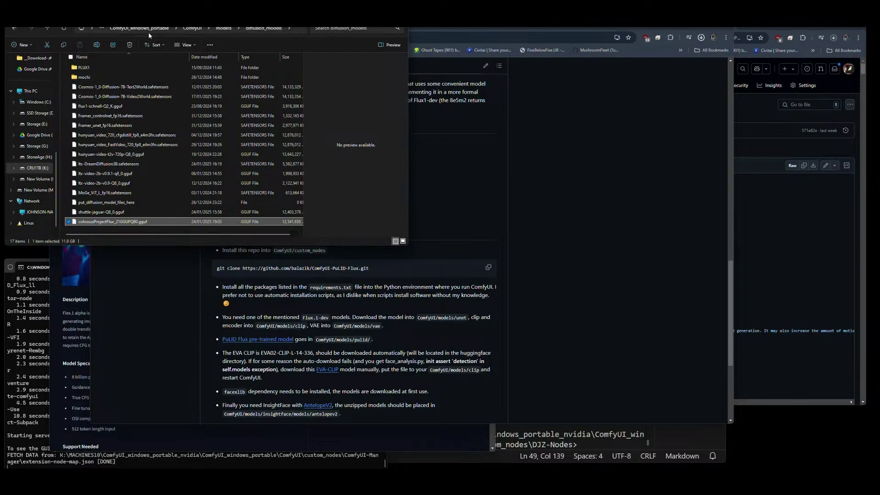
{"action": "left_click", "coordinate": [224, 28]}
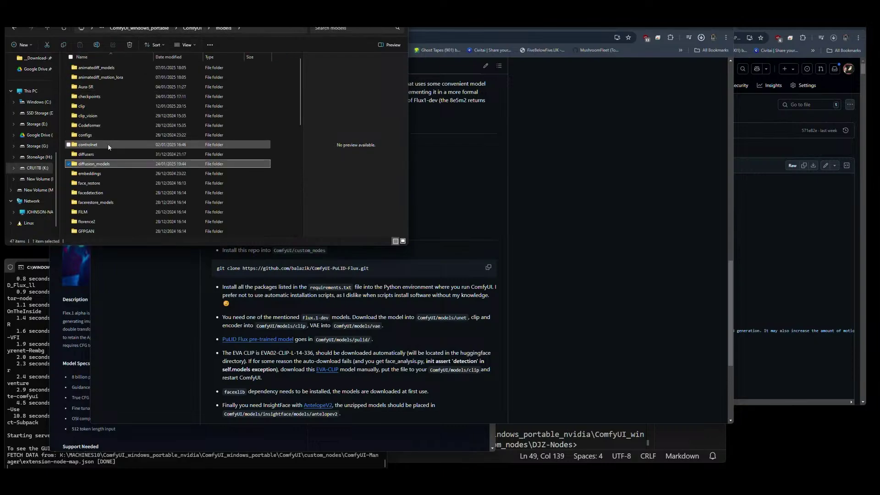
{"action": "scroll", "coordinate": [117, 193], "scroll_direction": "down", "scroll_amount": 3}
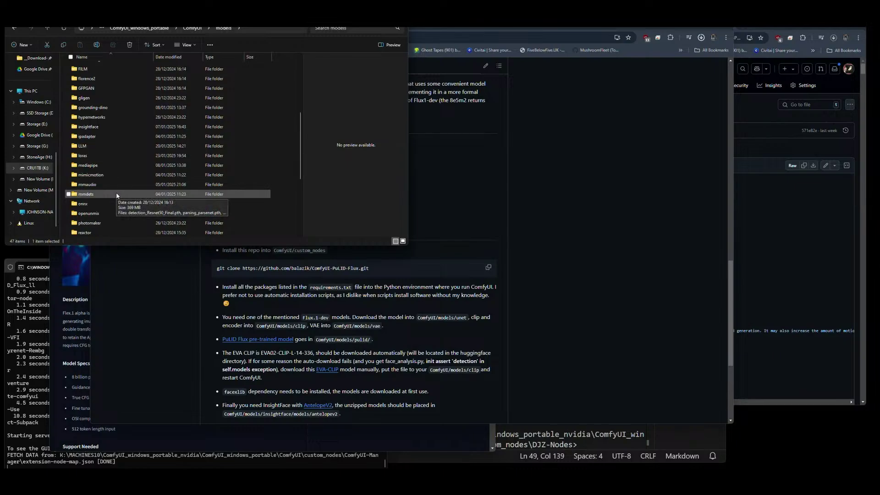
{"action": "scroll", "coordinate": [117, 192], "scroll_direction": "down", "scroll_amount": 4}
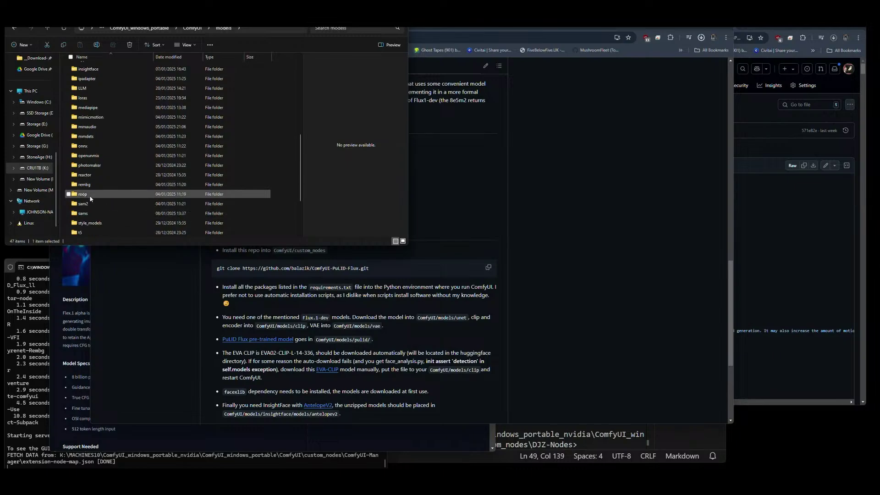
{"action": "scroll", "coordinate": [87, 208], "scroll_direction": "down", "scroll_amount": 3}
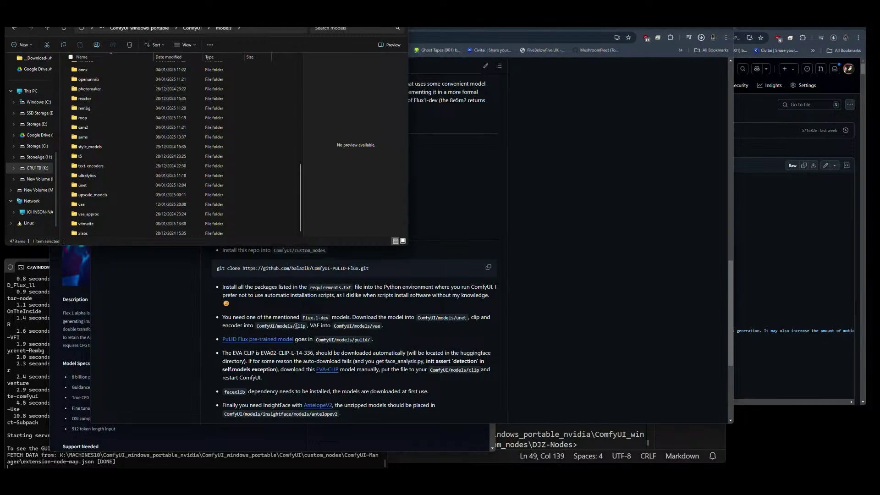
{"action": "left_click", "coordinate": [274, 343]}
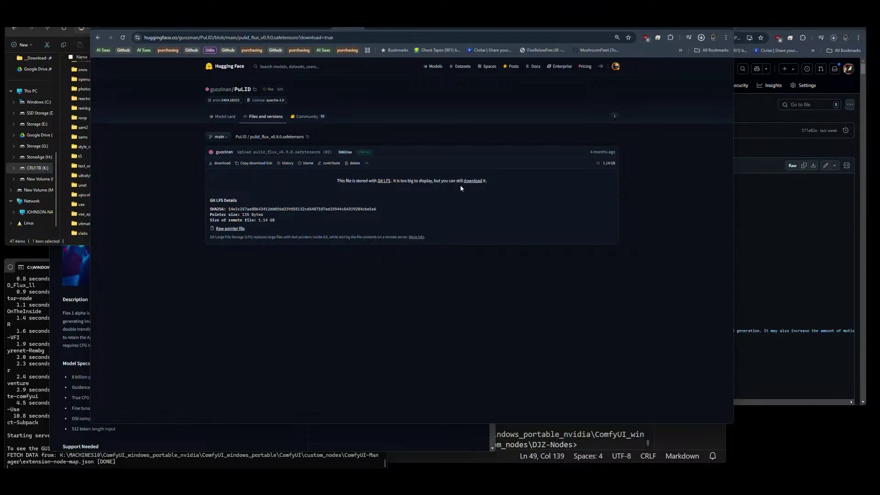
Download pulid_flux_v0.9.0.safetensors, return to the PuLID-Flux README, and queue the AntelopeV2 and EVA-CLIP links in background tabs.
{"action": "left_click", "coordinate": [473, 181]}
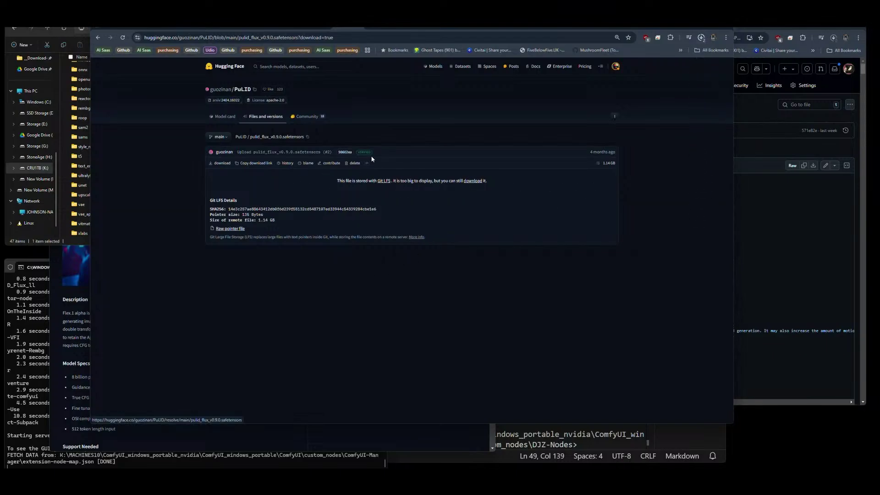
{"action": "left_click", "coordinate": [97, 39]}
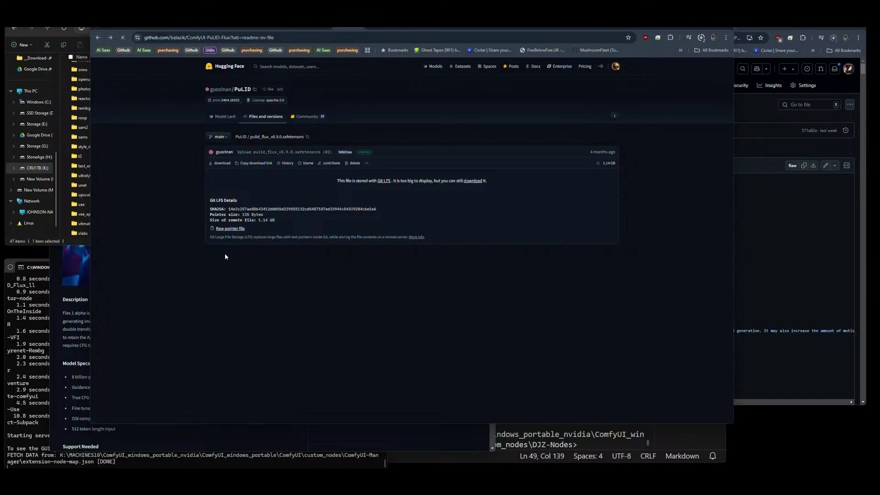
{"action": "scroll", "coordinate": [314, 259], "scroll_direction": "down", "scroll_amount": 1}
{"action": "scroll", "coordinate": [314, 262], "scroll_direction": "down", "scroll_amount": 1}
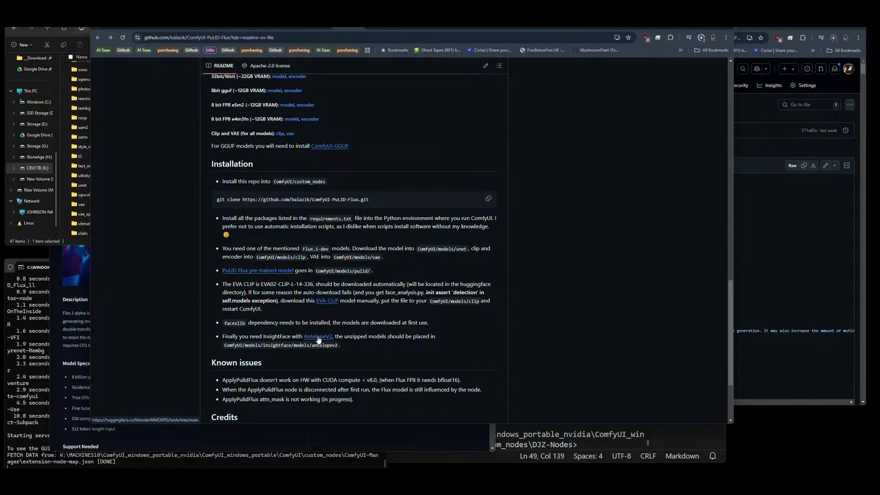
{"action": "middle_click", "coordinate": [318, 339]}
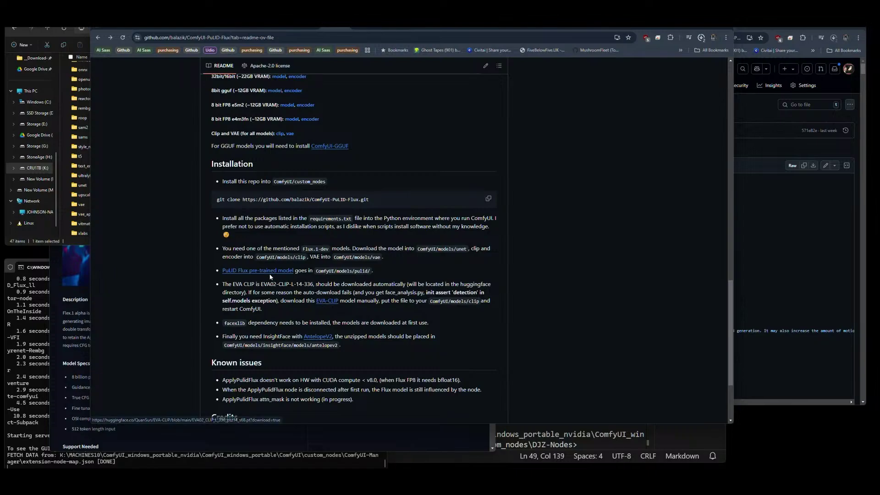
{"action": "middle_click", "coordinate": [328, 303]}
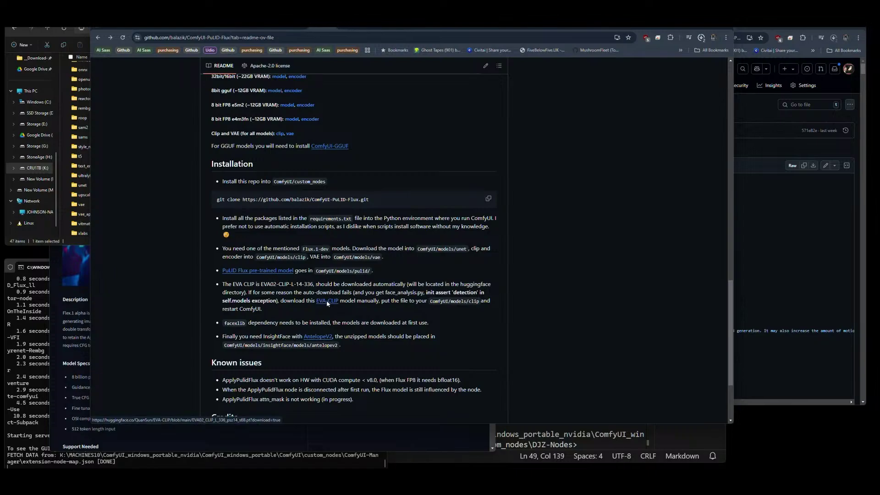
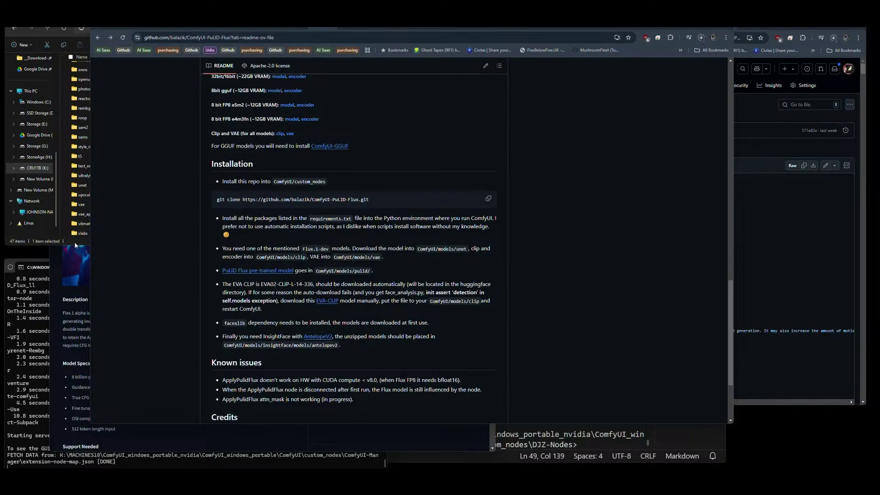
Find the finished 20.1 GB Flex.1-alpha.safetensors download at the top of the Downloads folder.
{"action": "left_click", "coordinate": [75, 245]}
{"action": "key", "text": "alt+Left"}
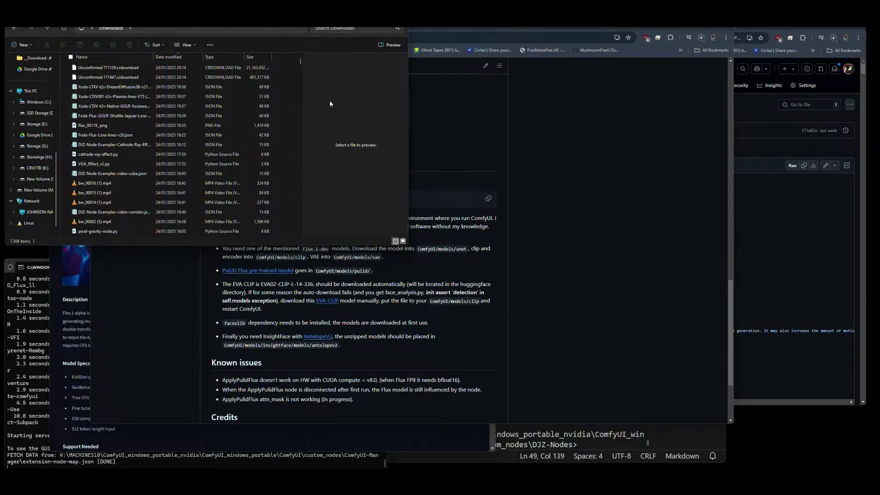
{"action": "left_click", "coordinate": [700, 37]}
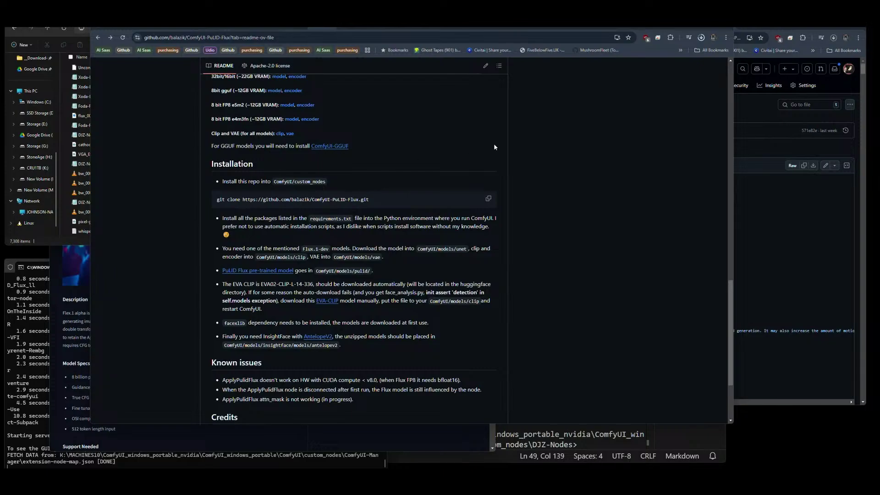
{"action": "left_click", "coordinate": [79, 238]}
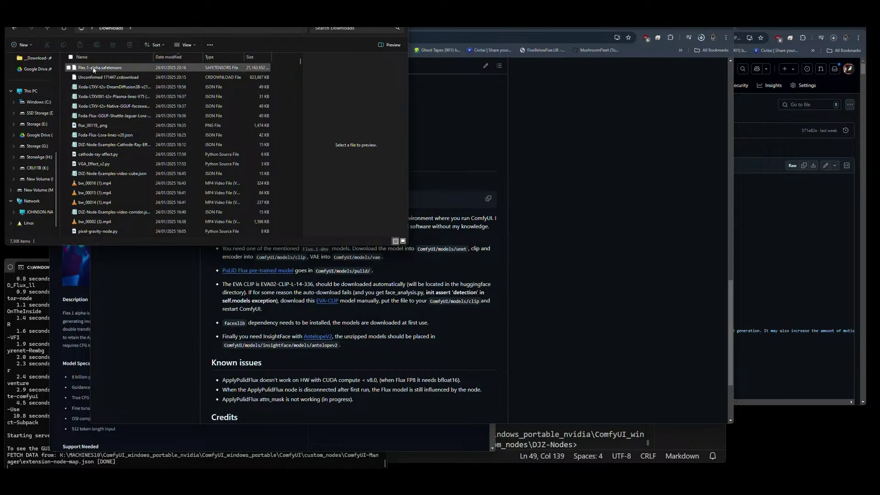
{"action": "left_click", "coordinate": [92, 68]}
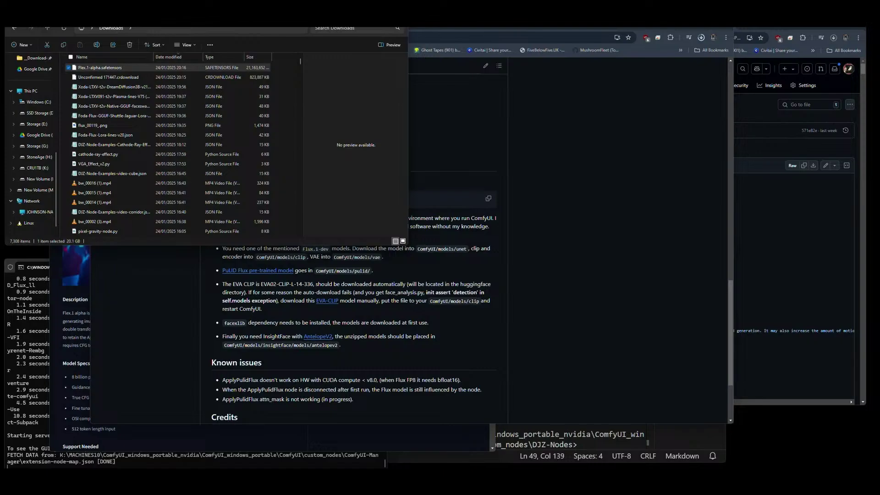
{"action": "key", "text": "alt+Tab"}
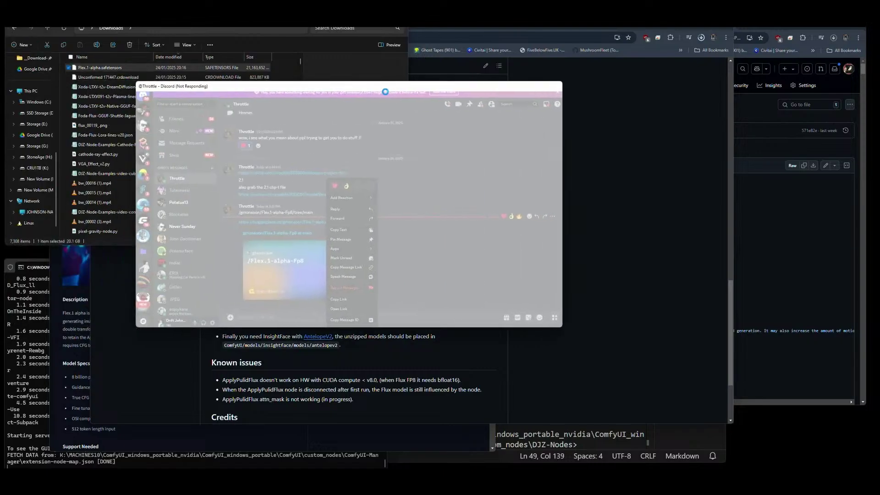
Bring the PuLID-Flux README back to the front and drag the frozen Discord window aside.
{"action": "key", "text": "alt+Tab"}
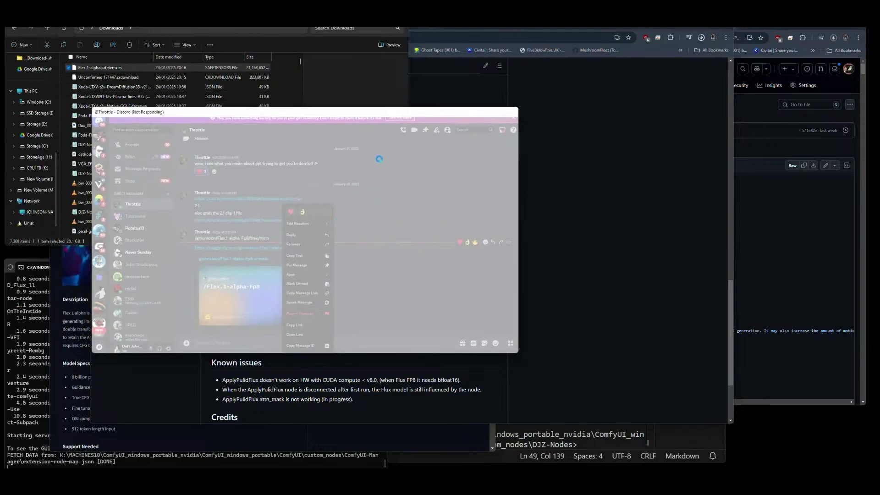
{"action": "left_click", "coordinate": [701, 38]}
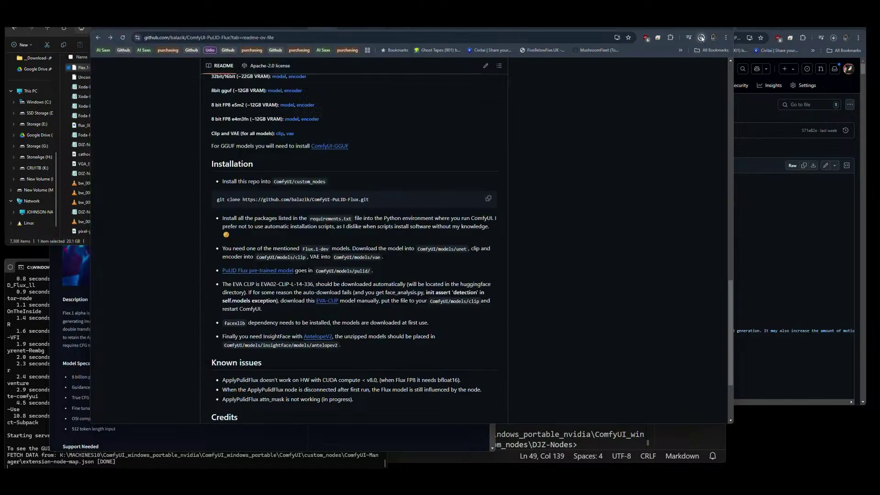
{"action": "left_click", "coordinate": [702, 38]}
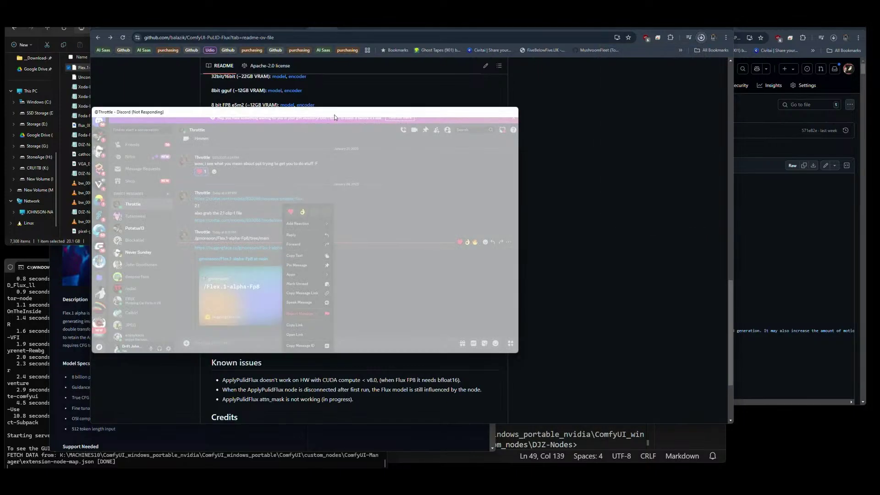
{"action": "left_click_drag", "start_coordinate": [351, 114], "coordinate": [5, 113]}
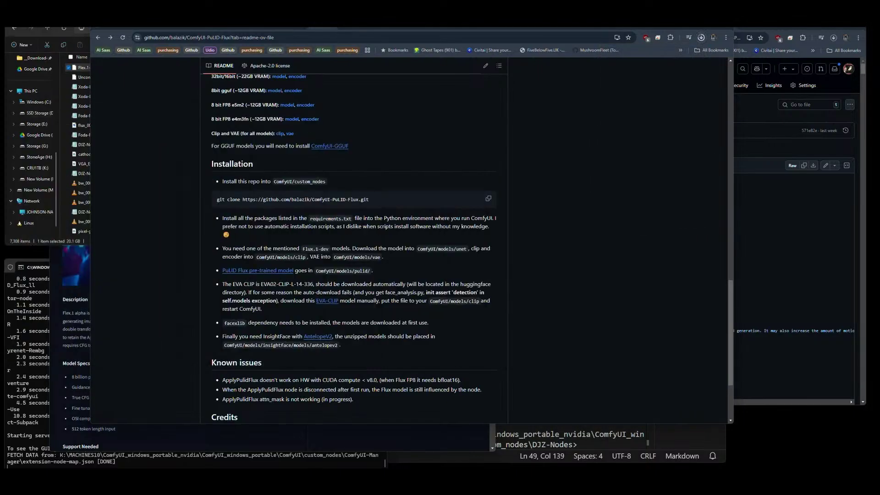
Cut Flex.1-alpha.safetensors from Downloads and move it into ComfyUI models\checkpoints.
{"action": "left_click", "coordinate": [701, 37]}
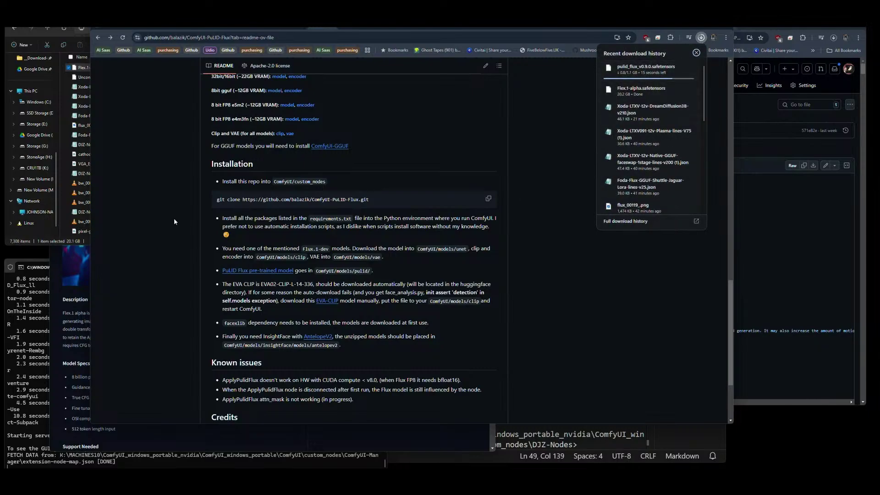
{"action": "left_click", "coordinate": [110, 77]}
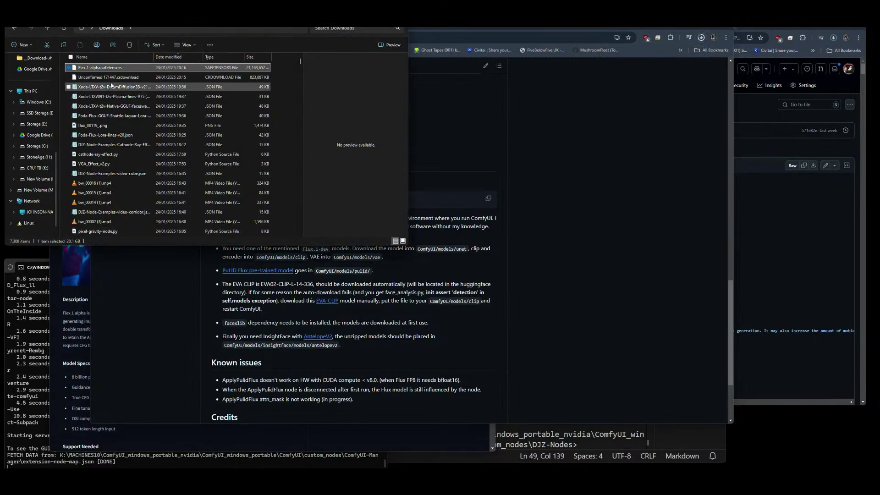
{"action": "left_click", "coordinate": [110, 69]}
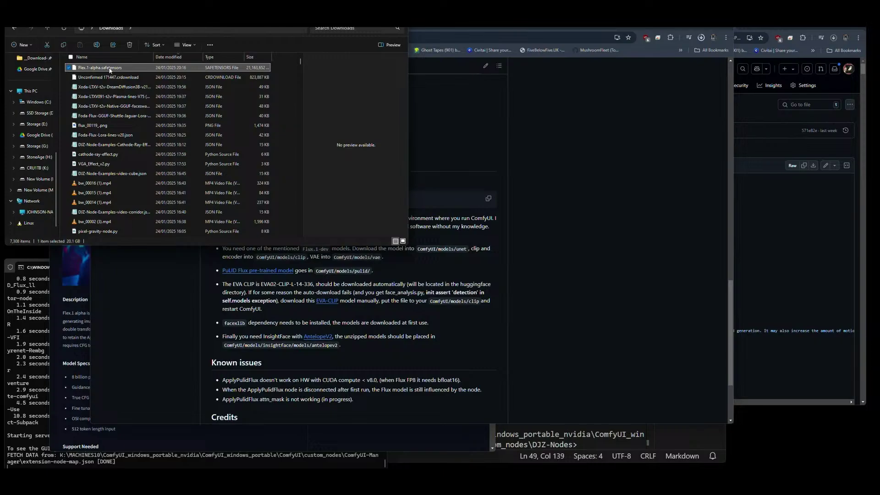
{"action": "key", "text": "ctrl+x"}
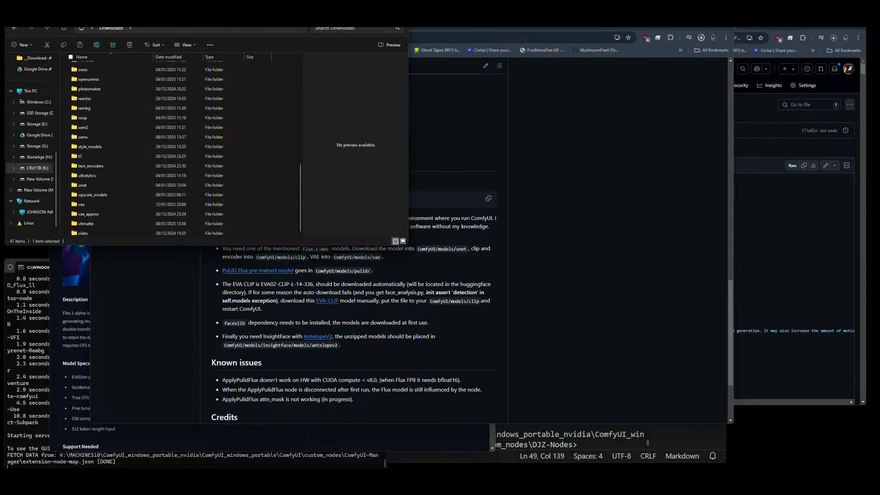
{"action": "key", "text": "alt+Left"}
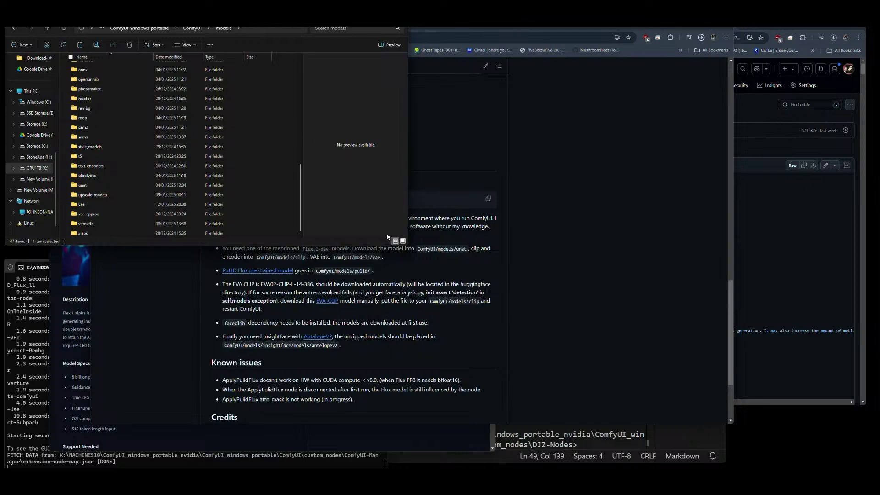
{"action": "key", "text": "ctrl+Tab"}
{"action": "key", "text": "ctrl+Tab"}
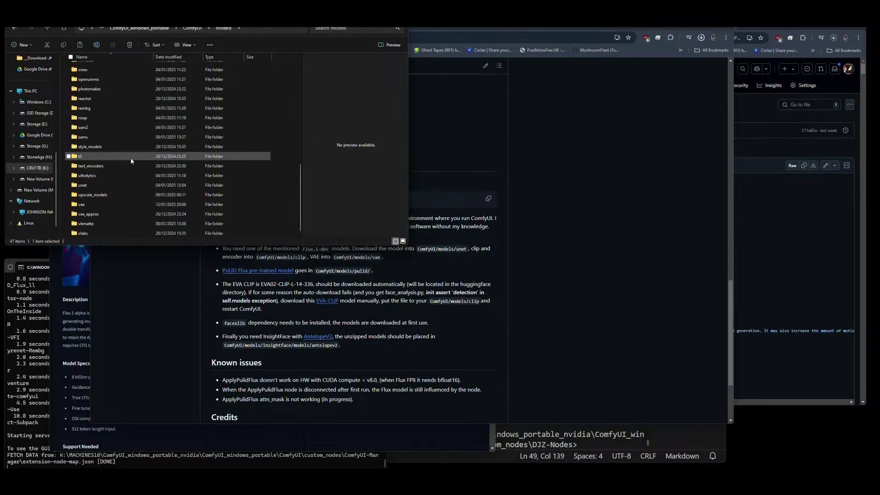
{"action": "key", "text": "ctrl+Tab"}
{"action": "key", "text": "ctrl+Tab"}
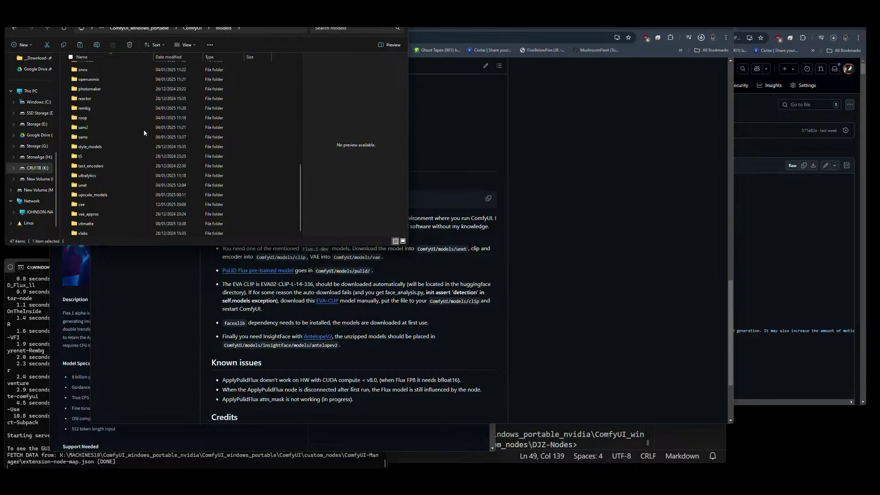
{"action": "double_click", "coordinate": [101, 98]}
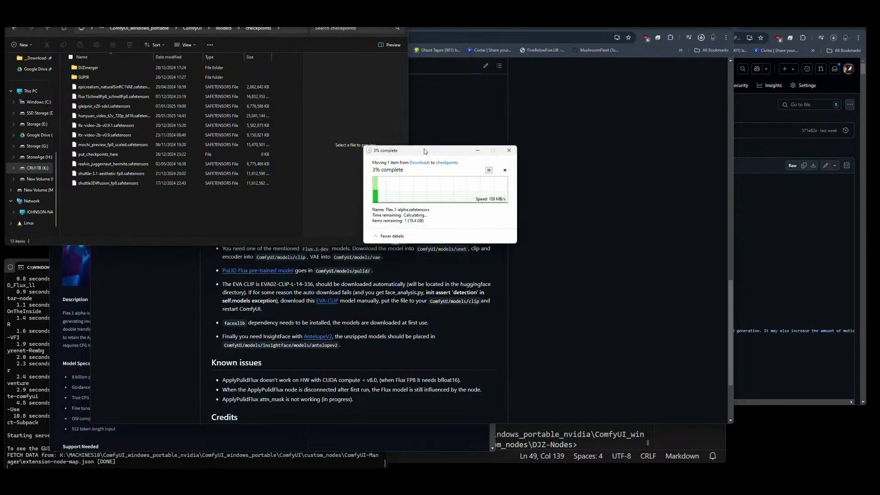
Move the transfer progress window aside, return to Downloads, and check recent browser downloads.
{"action": "left_click_drag", "start_coordinate": [425, 149], "coordinate": [777, 378]}
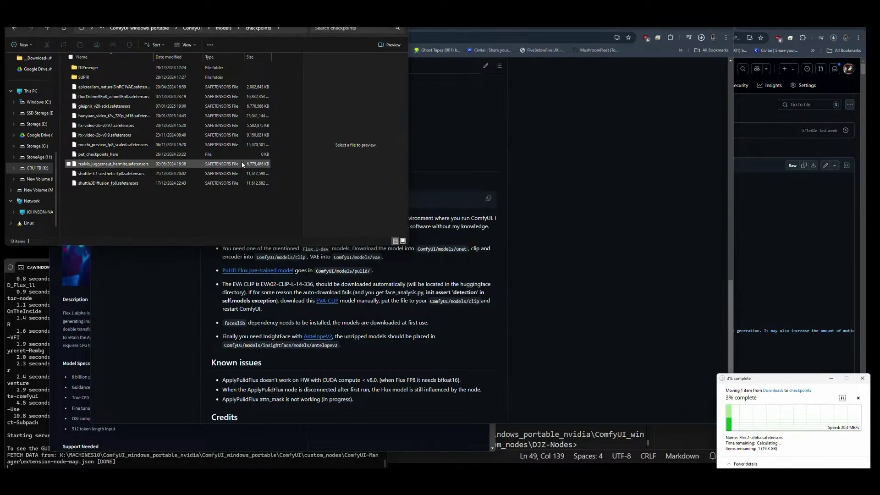
{"action": "key", "text": "alt+Left"}
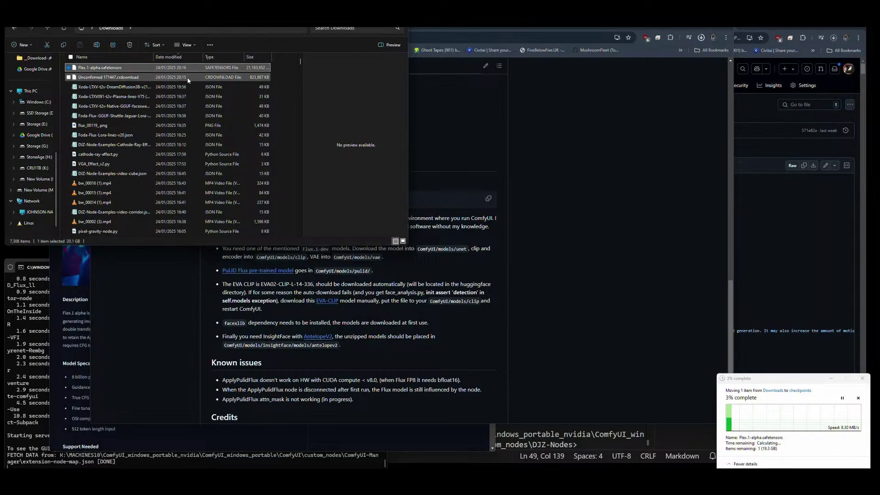
{"action": "left_click", "coordinate": [701, 38]}
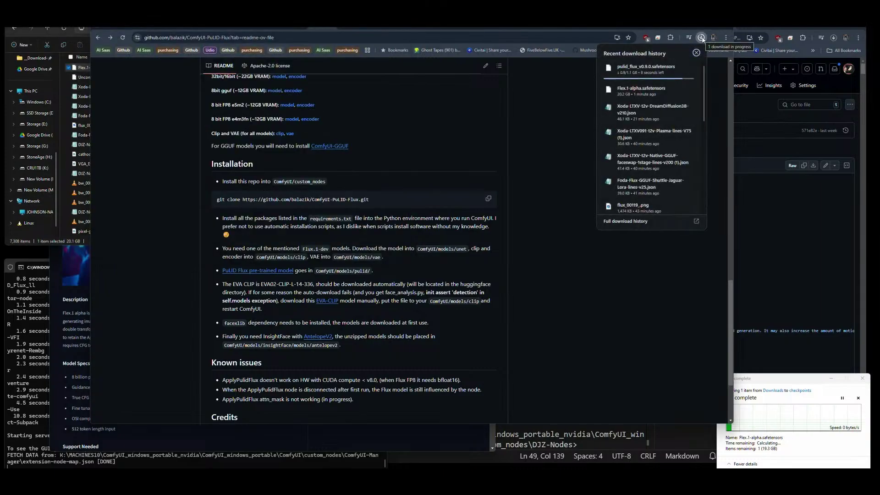
{"action": "left_click", "coordinate": [701, 38]}
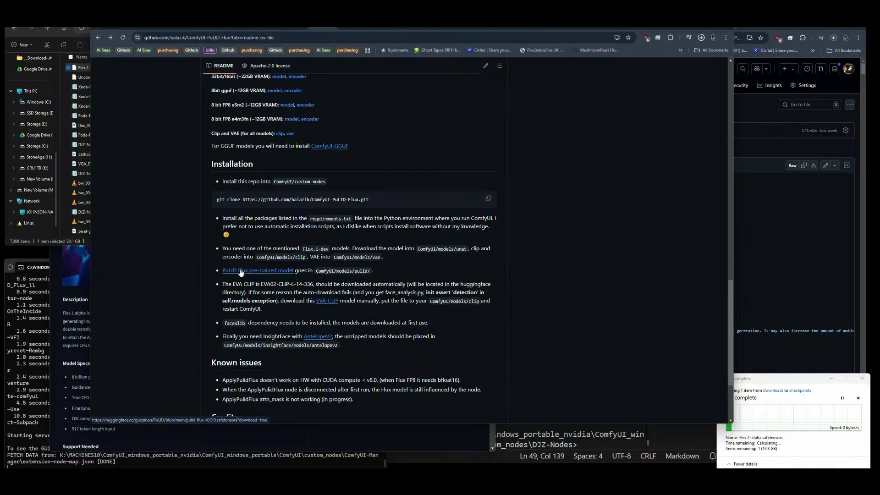
Create a new folder named 'pulid' in ComfyUI\models and open it.
{"action": "key", "text": "alt+Tab"}
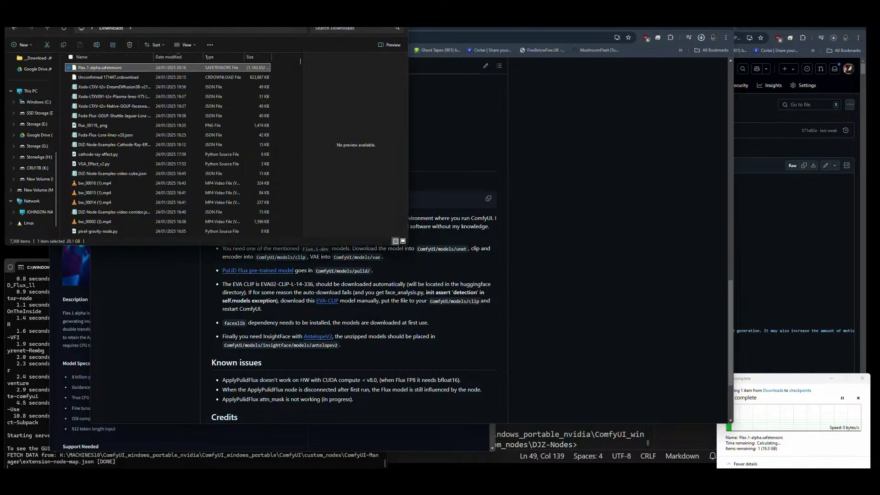
{"action": "key", "text": "alt+Left"}
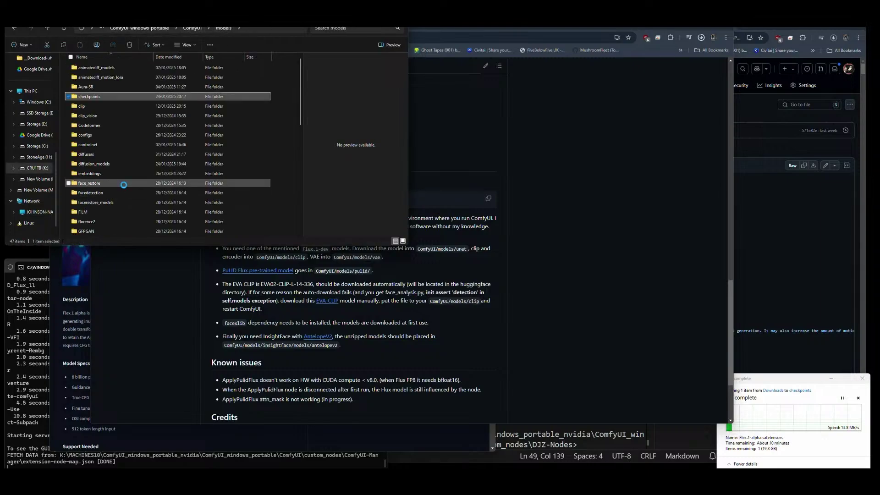
{"action": "key", "text": "ctrl+shift+n"}
{"action": "type", "text": "pulid"}
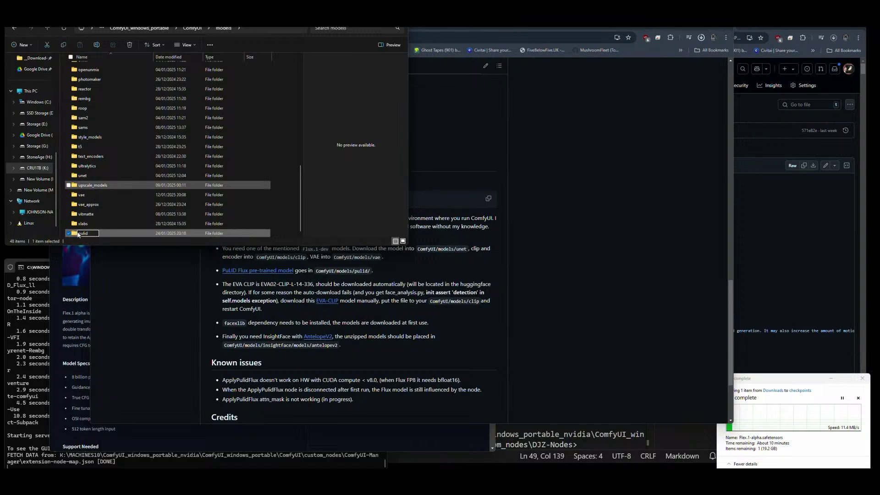
{"action": "key", "text": "Return"}
{"action": "double_click", "coordinate": [84, 233]}
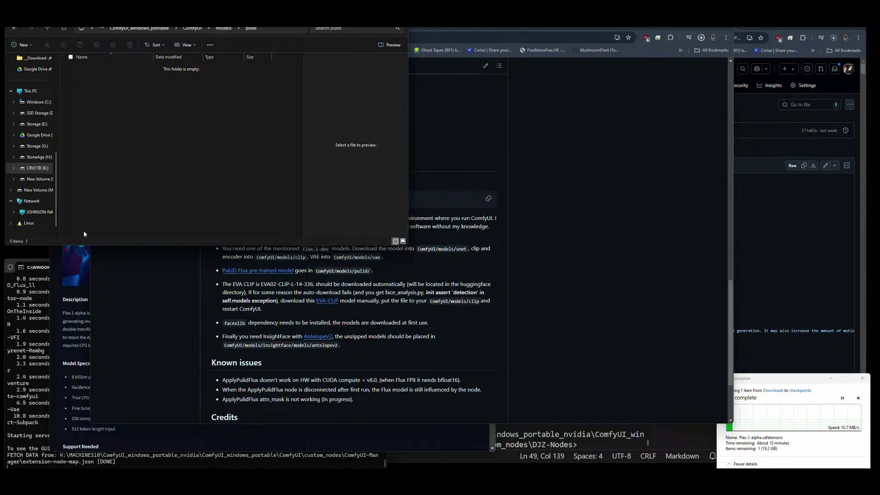
Return to the Downloads folder, refresh it, and check the file move progress (7%).
{"action": "left_click", "coordinate": [32, 58]}
{"action": "left_click", "coordinate": [100, 68]}
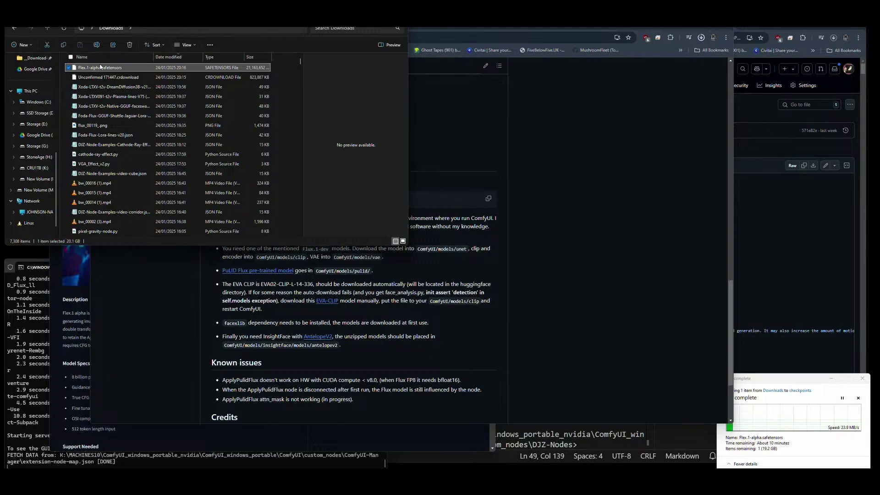
{"action": "left_click", "coordinate": [64, 29]}
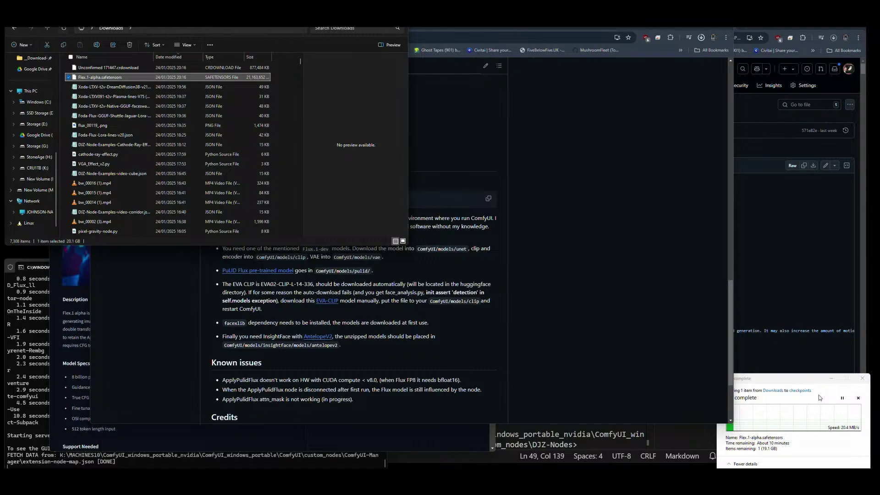
{"action": "left_click", "coordinate": [796, 378]}
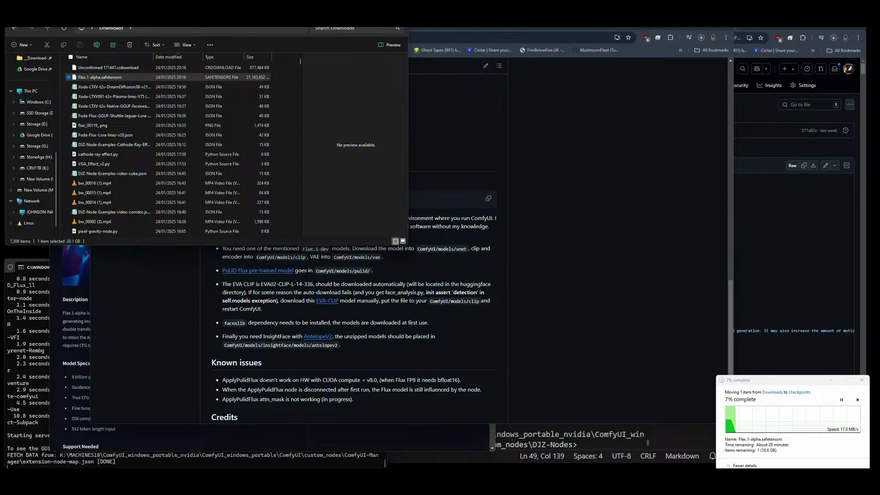
Resume the interrupted pulid_flux download and check the Flex.1-alpha move progress, now 14%.
{"action": "left_click_drag", "start_coordinate": [0, 201], "coordinate": [0, 215]}
{"action": "left_click", "coordinate": [701, 37]}
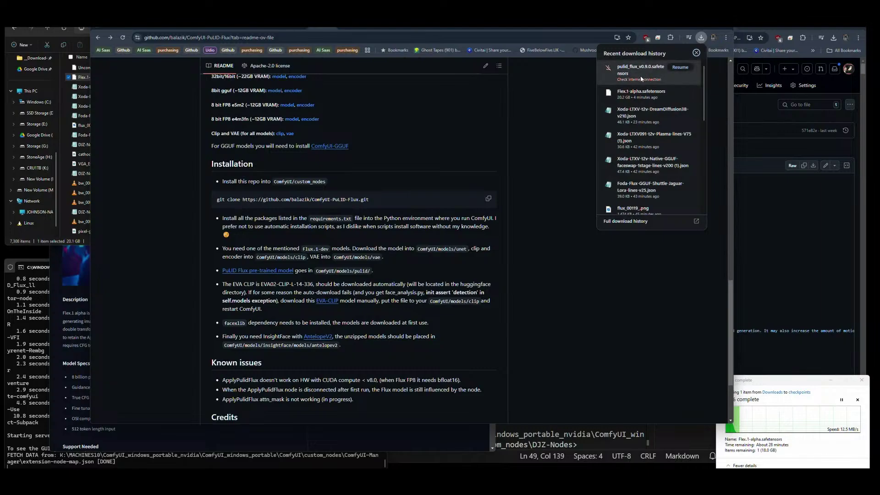
{"action": "left_click", "coordinate": [677, 68]}
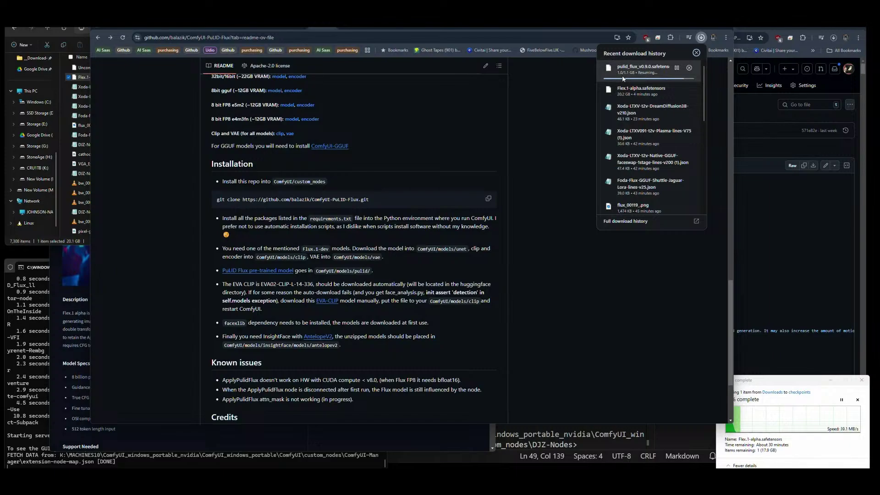
{"action": "key", "text": "Escape"}
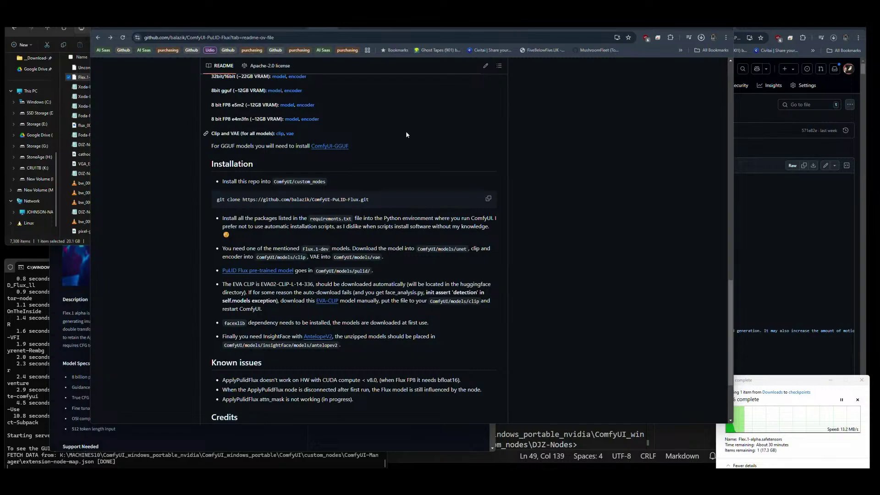
{"action": "left_click", "coordinate": [785, 379]}
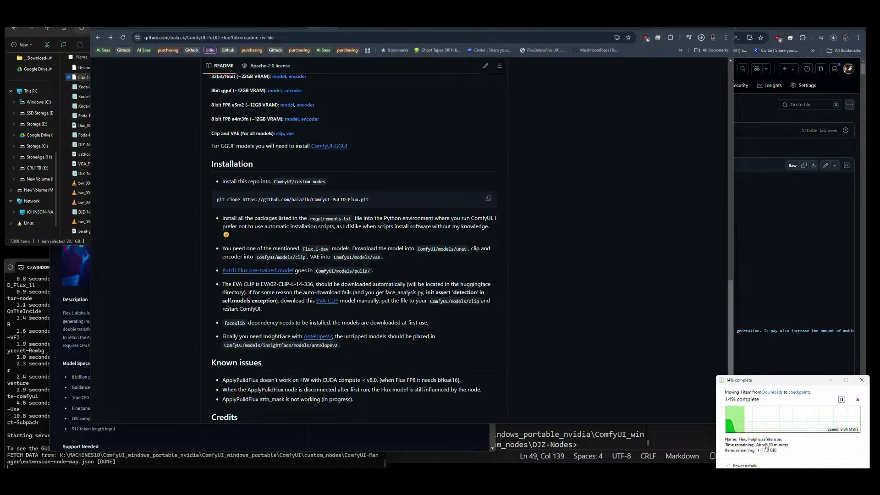
{"action": "left_click_drag", "start_coordinate": [769, 386], "coordinate": [769, 390]}
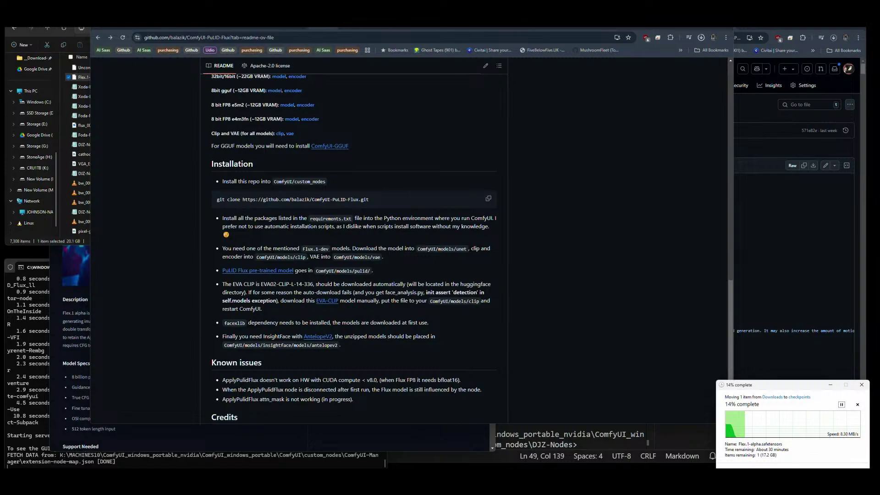
Stop the ComfyUI server in Command Prompt with Ctrl+C and answer 'y' to terminate the batch job.
{"action": "mouse_move", "coordinate": [179, 475]}
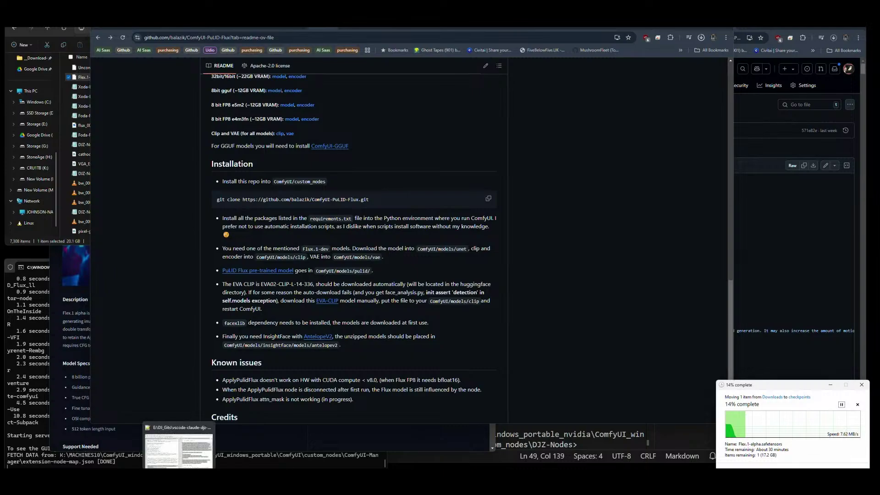
{"action": "left_click", "coordinate": [179, 476]}
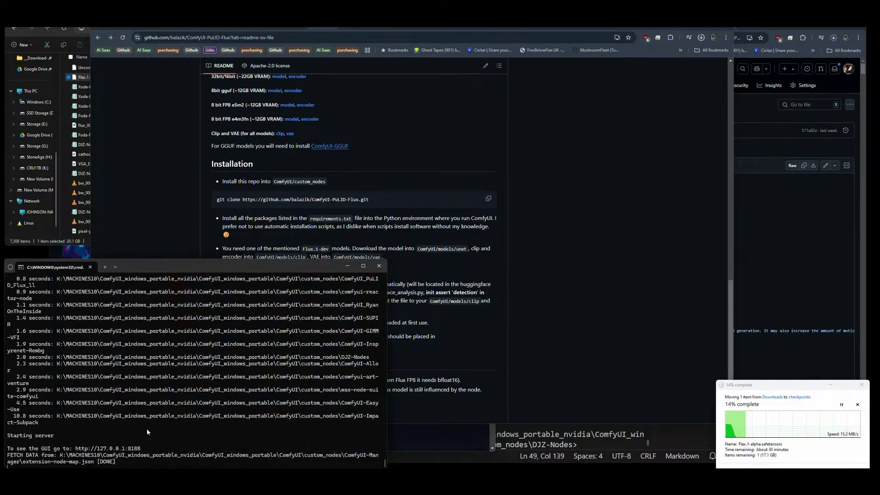
{"action": "key", "text": "ctrl+c"}
{"action": "type", "text": "y"}
{"action": "key", "text": "Return"}
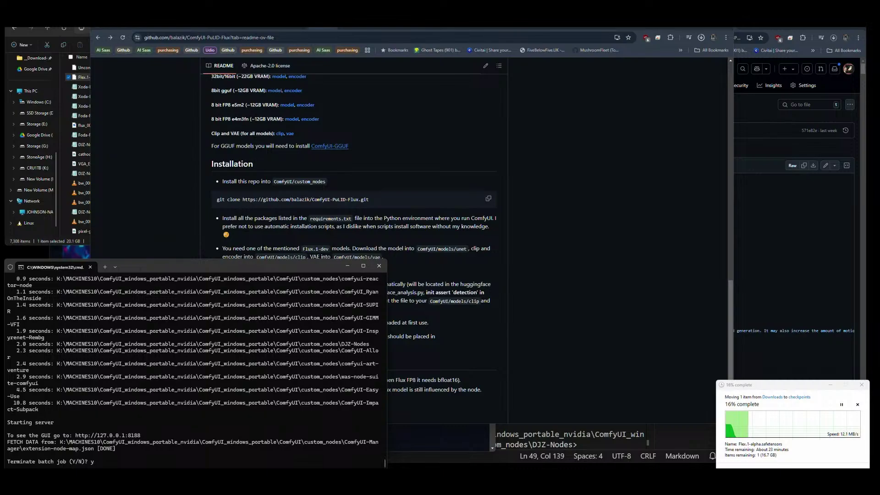
{"action": "left_click", "coordinate": [791, 389]}
{"action": "left_click_drag", "start_coordinate": [143, 263], "coordinate": [145, 261]}
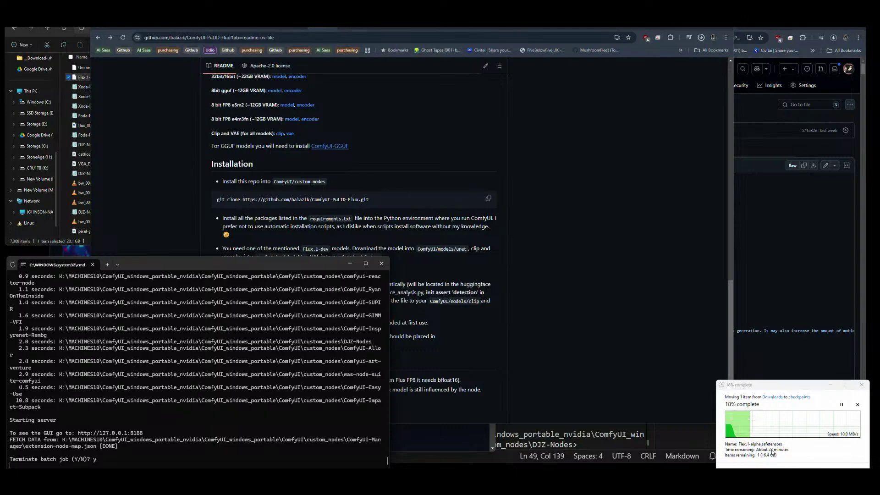
{"action": "key", "text": "Return"}
Resume pulid_flux_v0.9.0.safetensors in Chrome's download list (1.0 of 1.1 GB), then return to File Explorer.
{"action": "left_click", "coordinate": [650, 154]}
{"action": "left_click", "coordinate": [701, 38]}
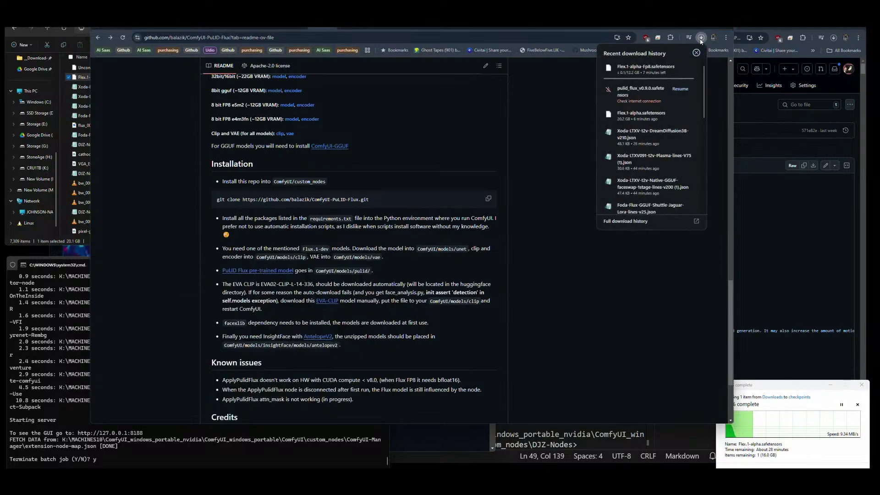
{"action": "mouse_move", "coordinate": [650, 76]}
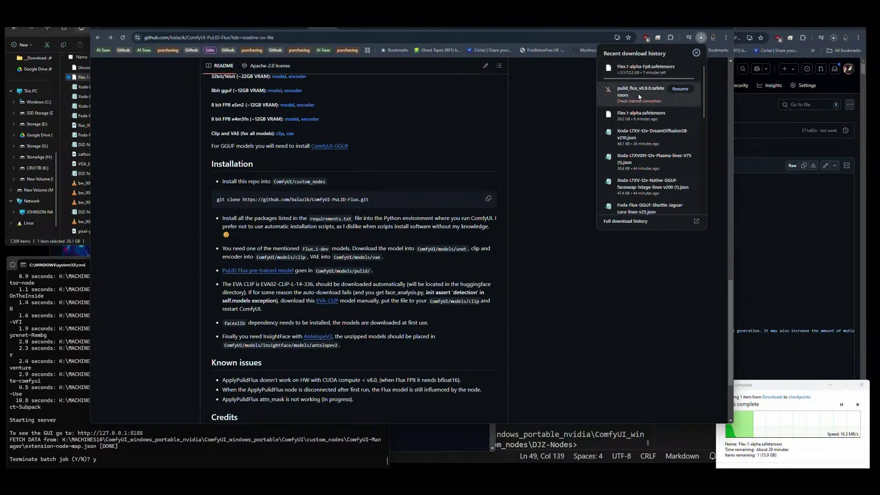
{"action": "left_click", "coordinate": [679, 89]}
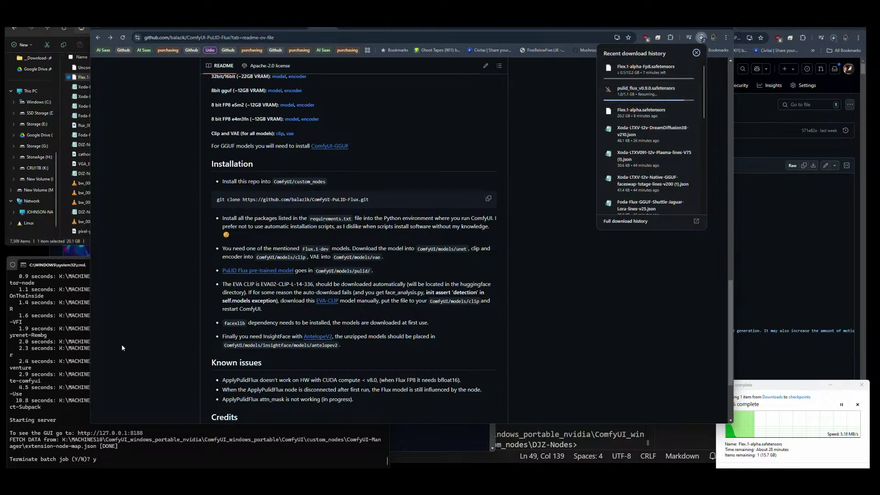
{"action": "left_click", "coordinate": [54, 242]}
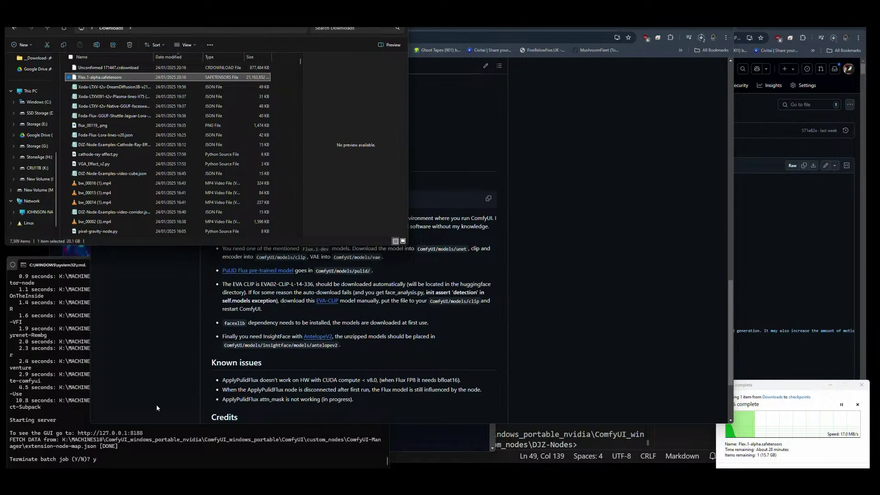
Scroll through the ComfyUI-PuLID-Flux README to review its instructions.
{"action": "left_click", "coordinate": [184, 410]}
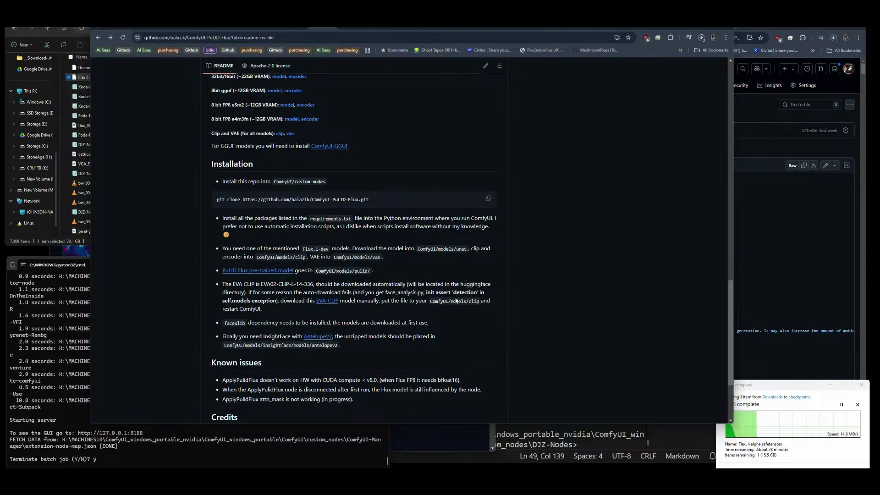
{"action": "scroll", "coordinate": [497, 264], "scroll_direction": "down", "scroll_amount": 2}
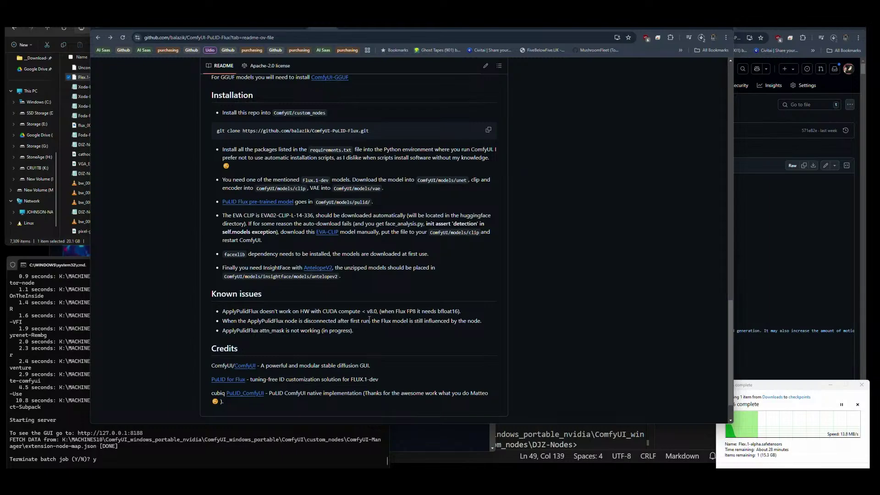
{"action": "scroll", "coordinate": [365, 328], "scroll_direction": "down", "scroll_amount": 1}
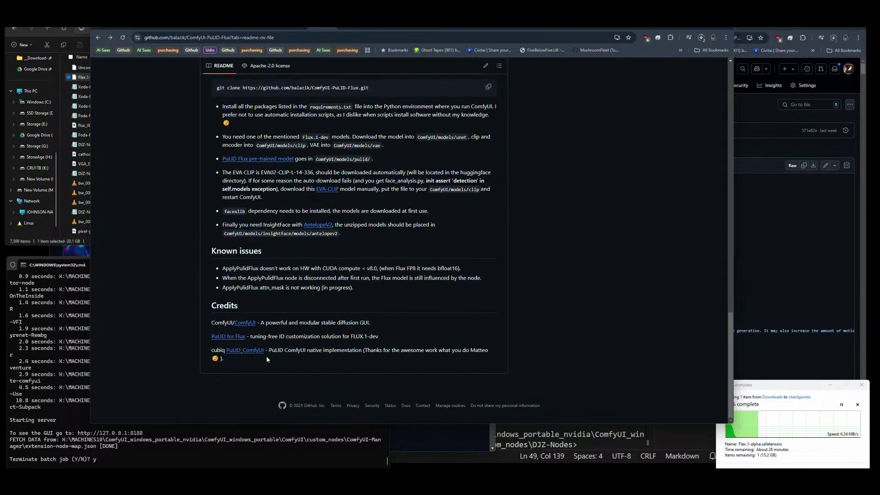
{"action": "scroll", "coordinate": [267, 359], "scroll_direction": "up", "scroll_amount": 10}
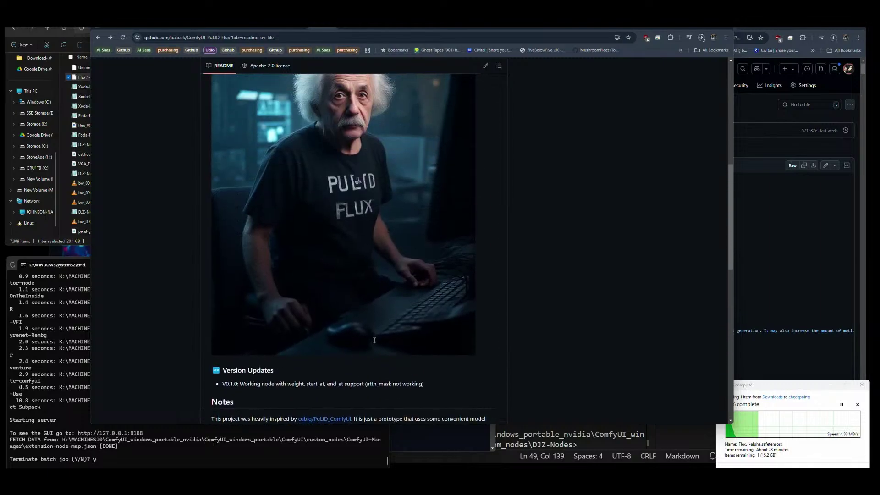
{"action": "scroll", "coordinate": [374, 340], "scroll_direction": "up", "scroll_amount": 6}
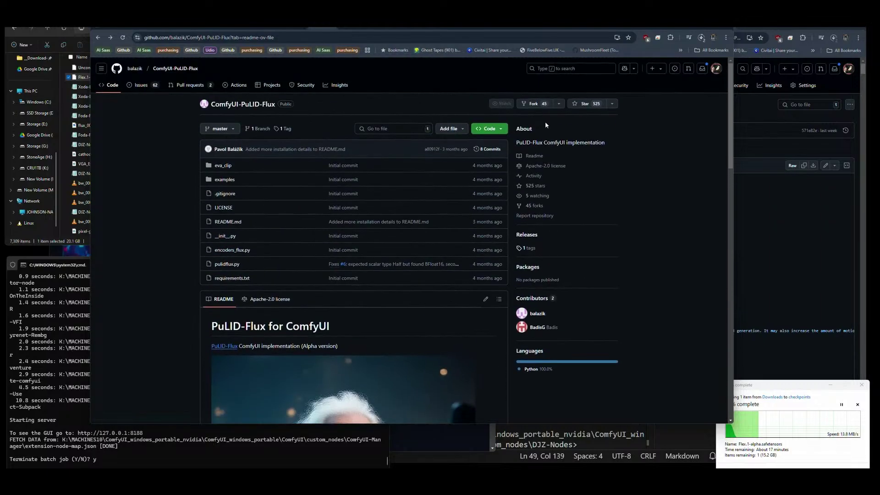
Switch to the Hugging Face MonsterMMORPG/tools files page and check the current downloads.
{"action": "left_click", "coordinate": [354, 27]}
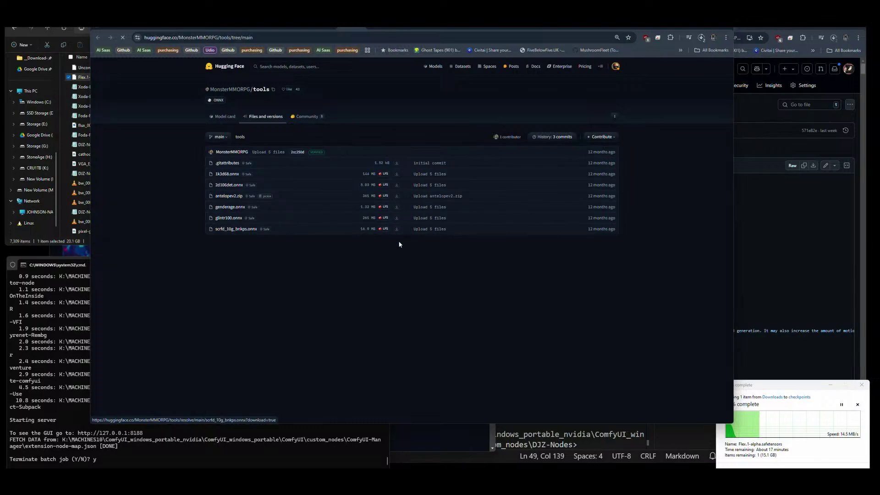
{"action": "left_click", "coordinate": [701, 37]}
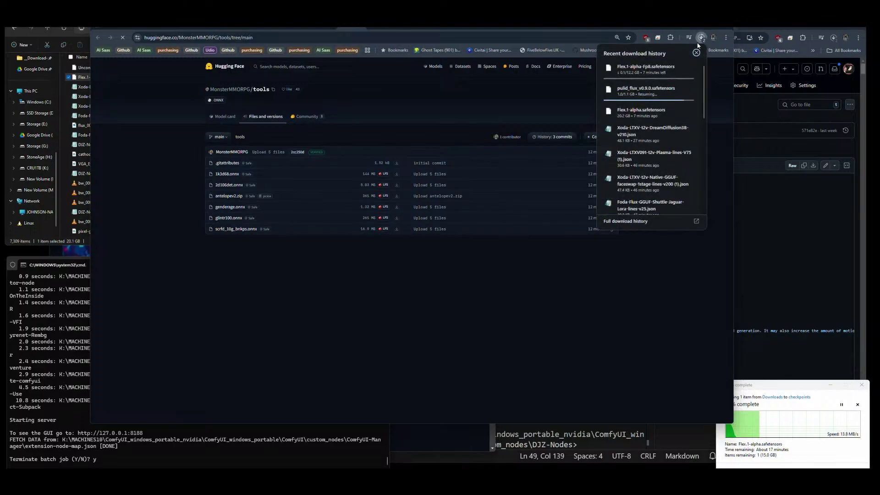
{"action": "mouse_move", "coordinate": [664, 99]}
Go from models\pulid up to models, then into insightface, where the models folder and inswapper_128.onnx sit.
{"action": "left_click", "coordinate": [67, 242]}
{"action": "left_click", "coordinate": [180, 34]}
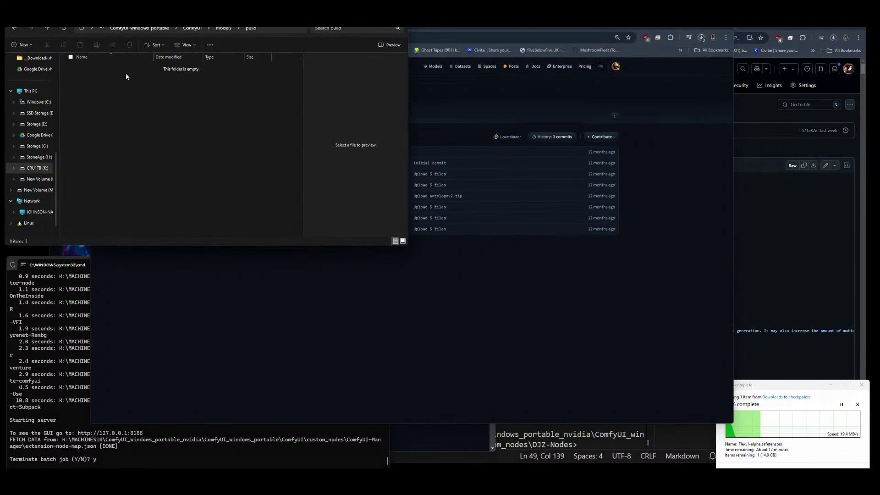
{"action": "left_click", "coordinate": [225, 29]}
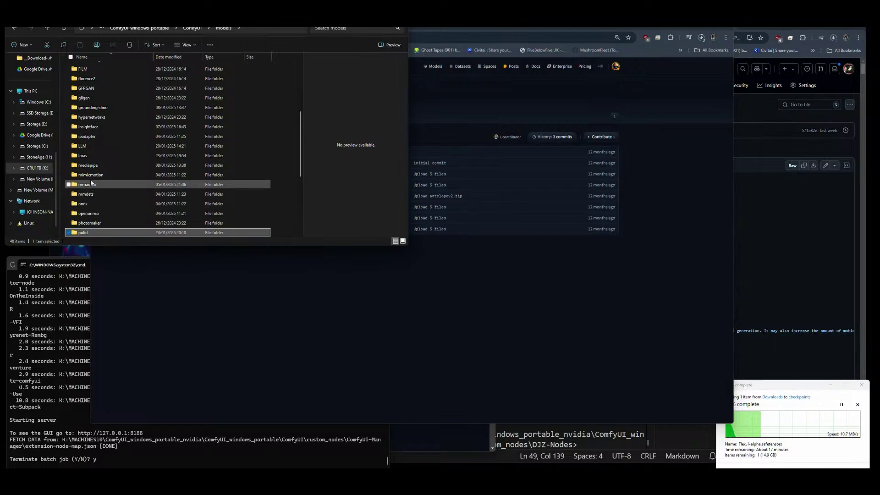
{"action": "double_click", "coordinate": [93, 127]}
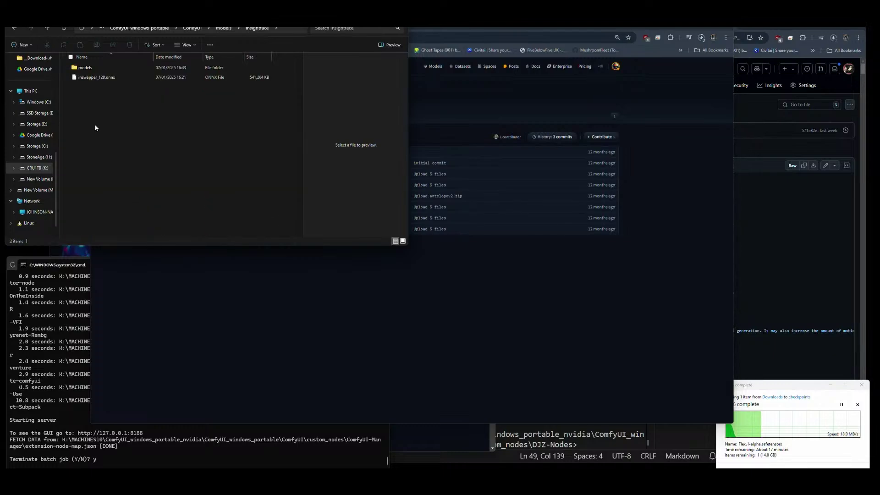
{"action": "double_click", "coordinate": [87, 68]}
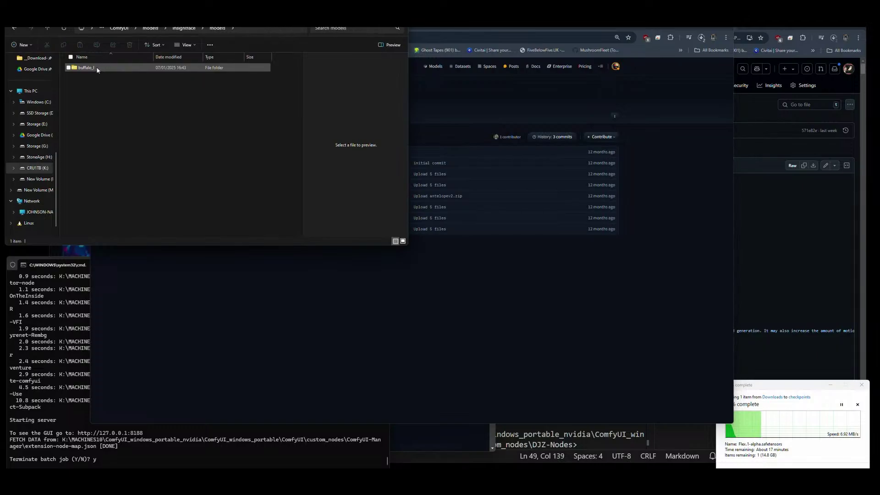
{"action": "left_click", "coordinate": [184, 28]}
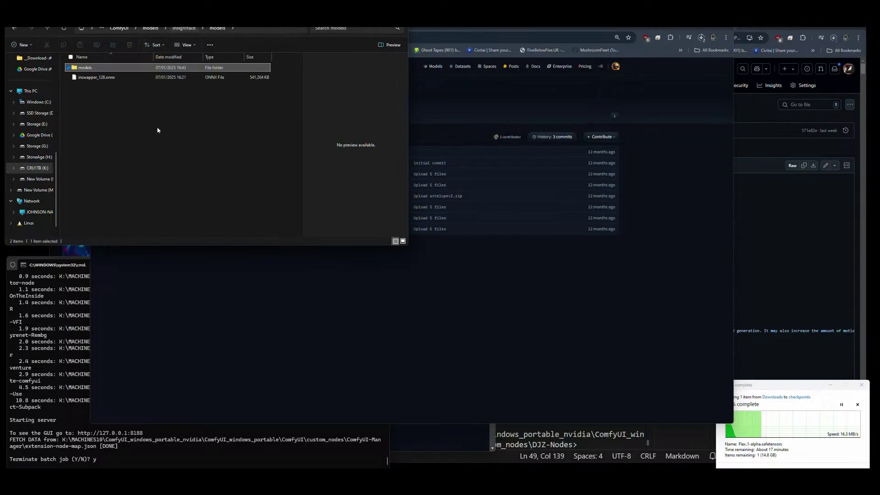
Check the browser downloads, then bring the insightface folder forward and nudge the move progress window.
{"action": "left_click", "coordinate": [682, 48]}
{"action": "left_click", "coordinate": [701, 39]}
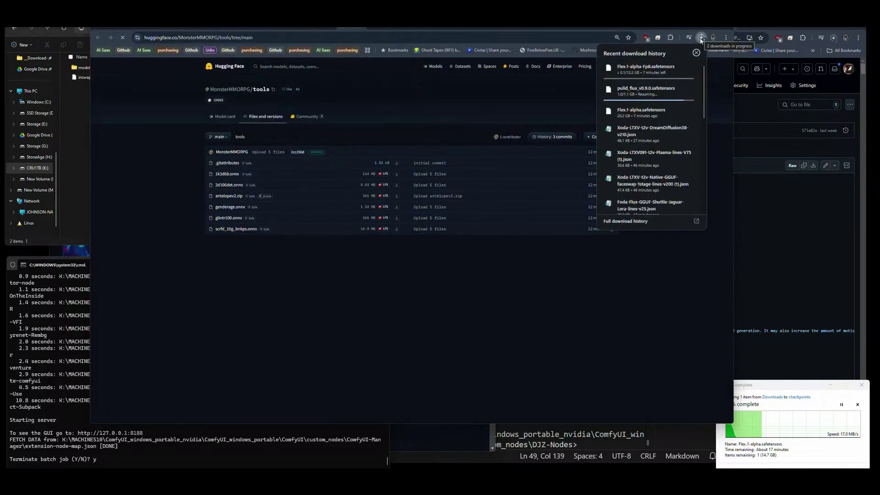
{"action": "left_click", "coordinate": [701, 38]}
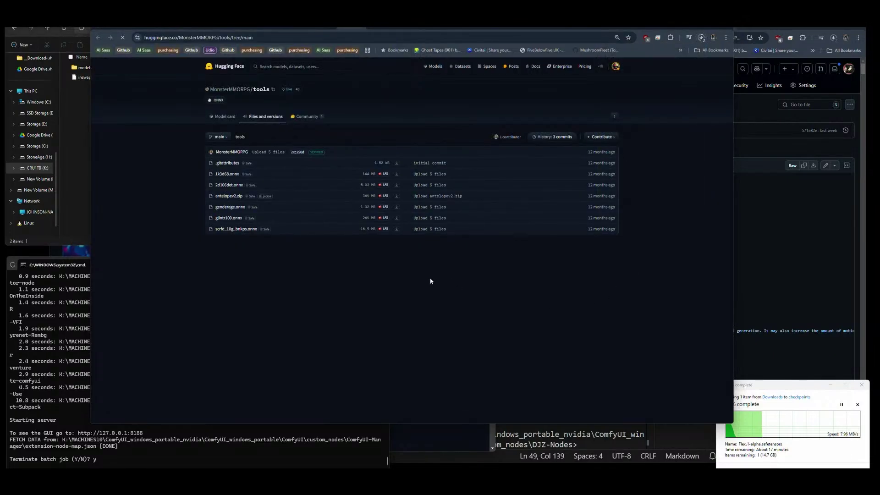
{"action": "left_click", "coordinate": [76, 192]}
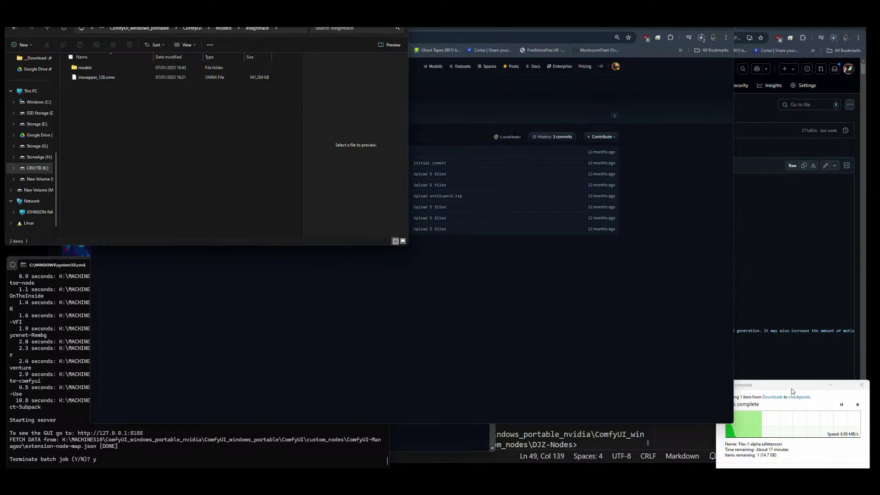
{"action": "mouse_move", "coordinate": [792, 387]}
{"action": "left_mouse_down"}
{"action": "mouse_move", "coordinate": [788, 394]}
{"action": "mouse_move", "coordinate": [791, 383]}
{"action": "left_mouse_up"}
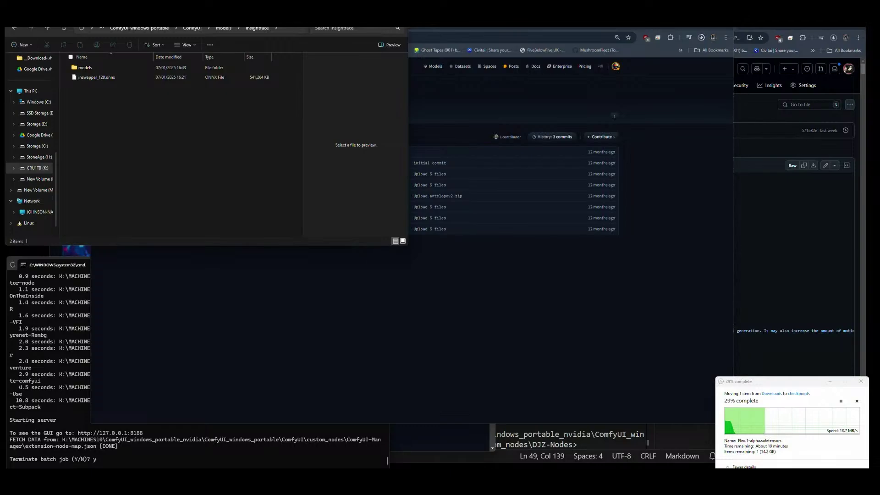
Browse the DJZ-Workflows GitHub tabs and open the DJZ-Nodes-Examples folder.
{"action": "left_click", "coordinate": [816, 28]}
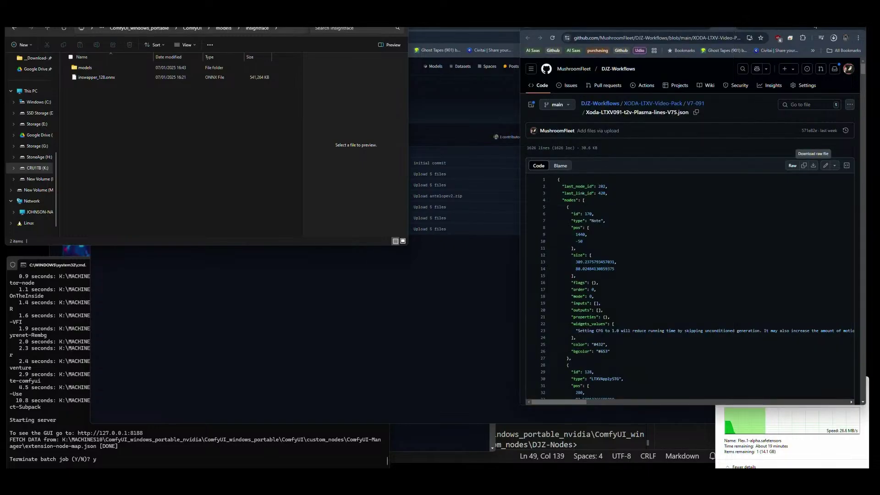
{"action": "left_click", "coordinate": [745, 29]}
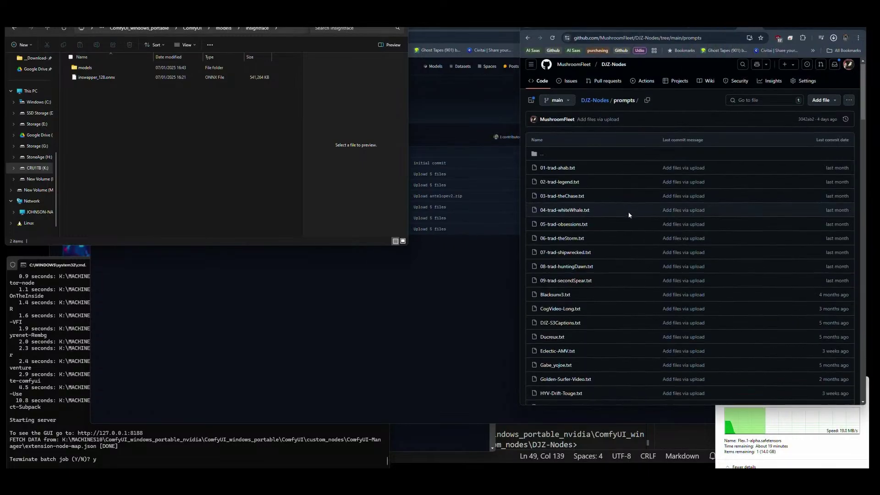
{"action": "scroll", "coordinate": [629, 215], "scroll_direction": "down", "scroll_amount": 2}
{"action": "left_click", "coordinate": [600, 29]}
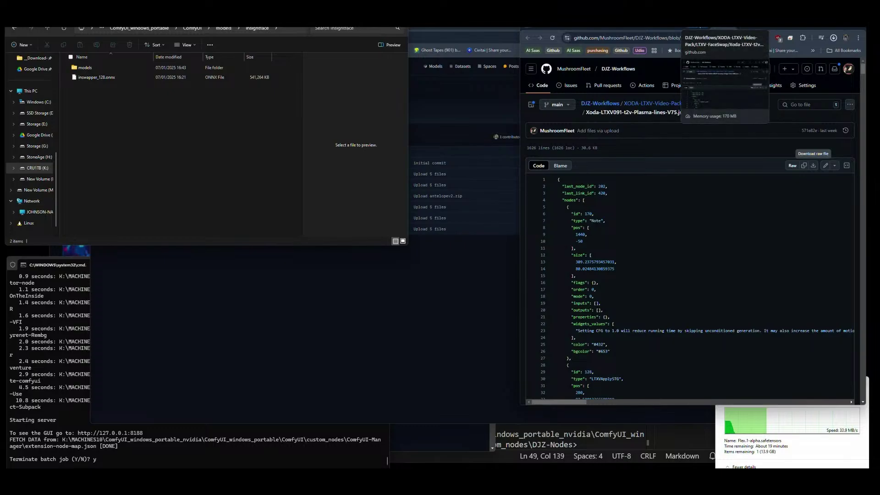
{"action": "left_click", "coordinate": [701, 28]}
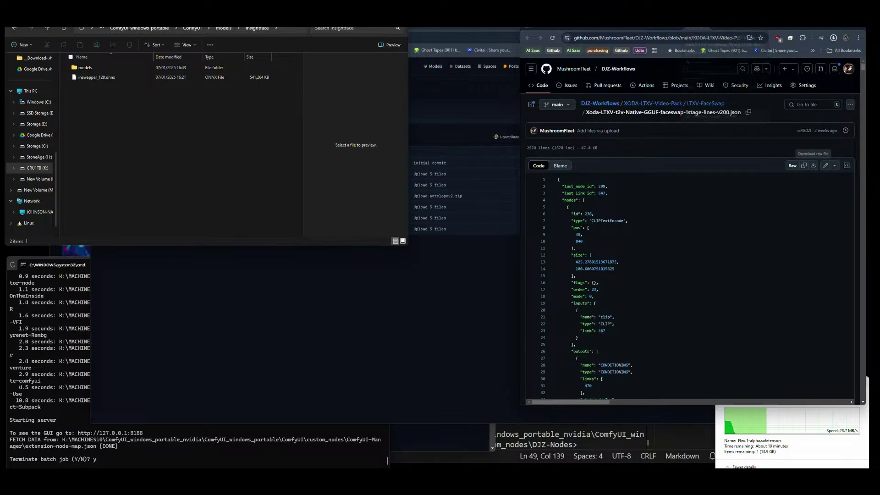
{"action": "left_click", "coordinate": [672, 27]}
{"action": "left_click", "coordinate": [606, 104]}
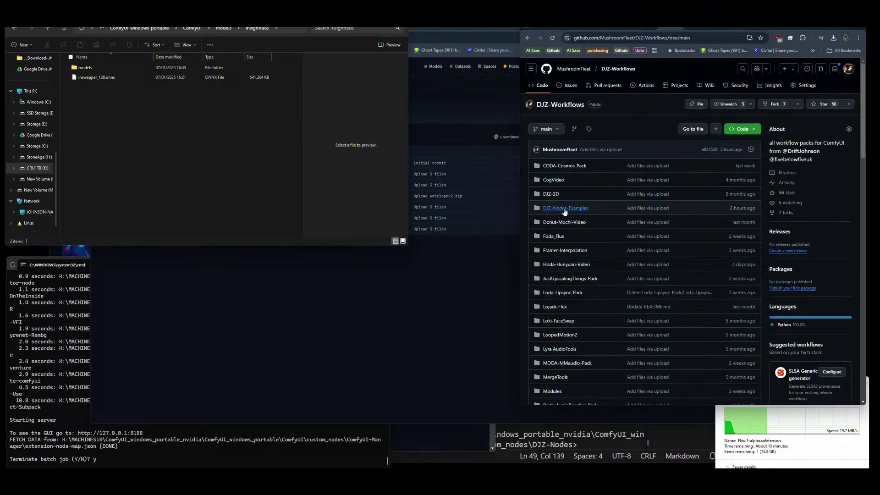
{"action": "left_click", "coordinate": [565, 209]}
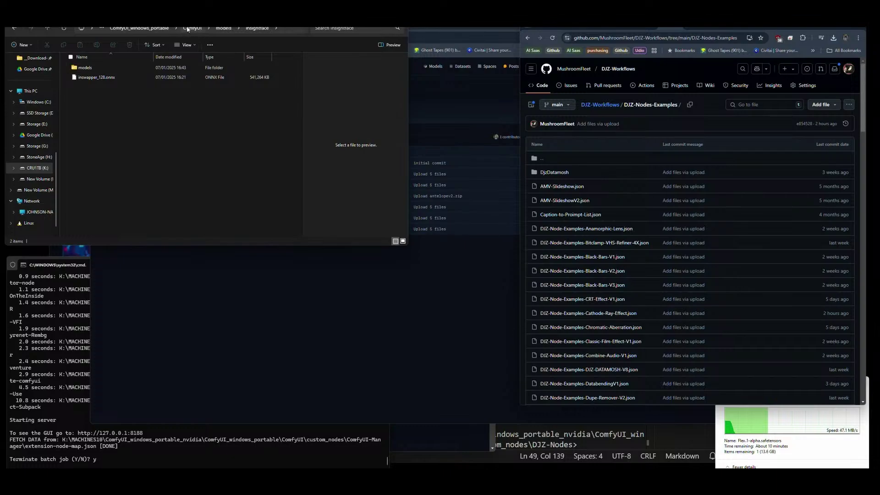
Go up to the main ComfyUI folder in File Explorer.
{"action": "left_click", "coordinate": [182, 29]}
{"action": "key", "text": "Escape"}
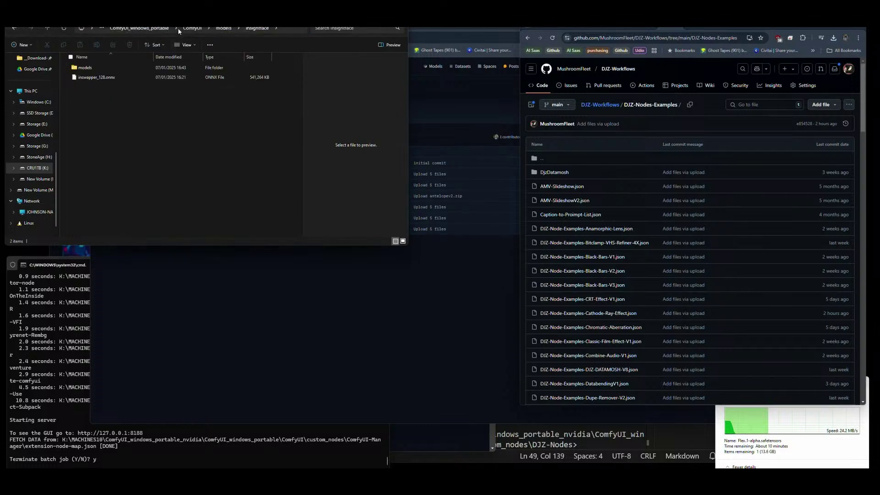
{"action": "left_click", "coordinate": [177, 28]}
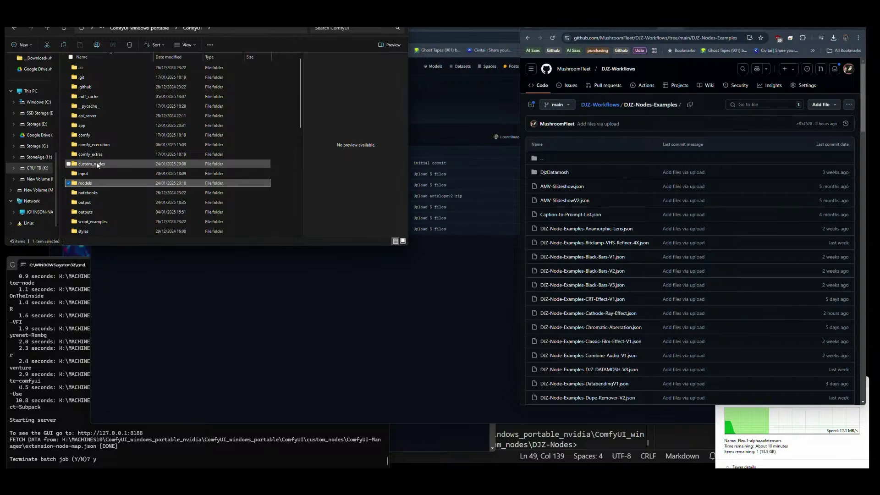
Open custom_nodes > ComfyUI_PuLID_Flux_II > examples, preview the example PNGs, and return to custom_nodes.
{"action": "double_click", "coordinate": [105, 165]}
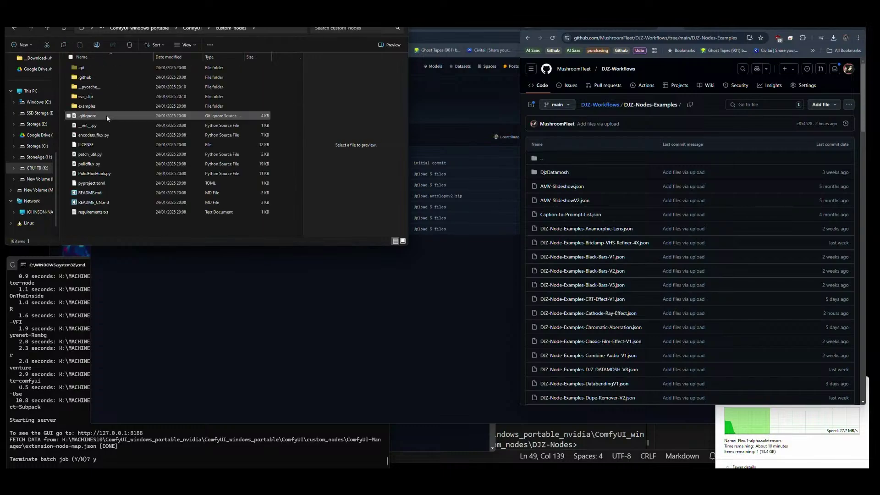
{"action": "double_click", "coordinate": [97, 105]}
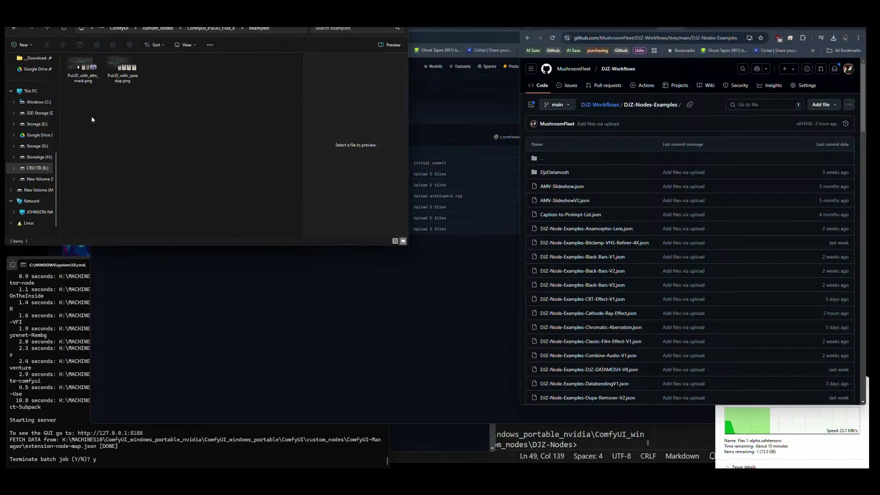
{"action": "key", "text": "Right"}
{"action": "key", "text": "Right"}
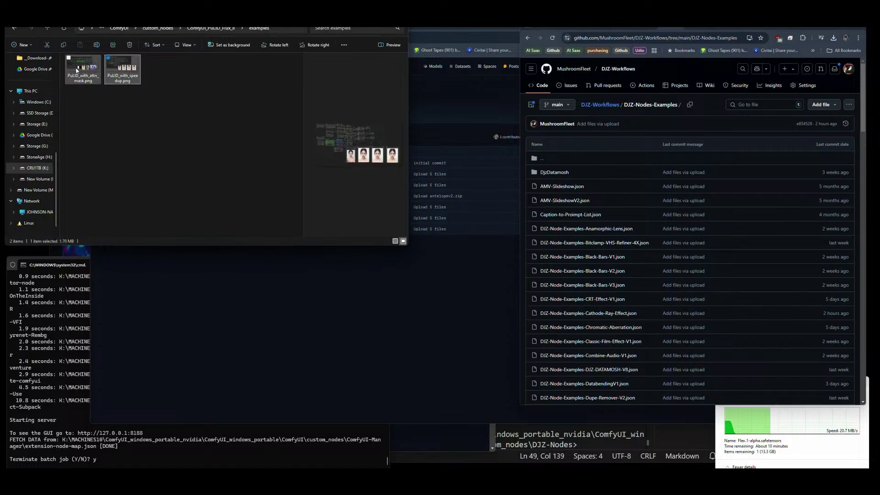
{"action": "key", "text": "Left"}
{"action": "left_click", "coordinate": [171, 28]}
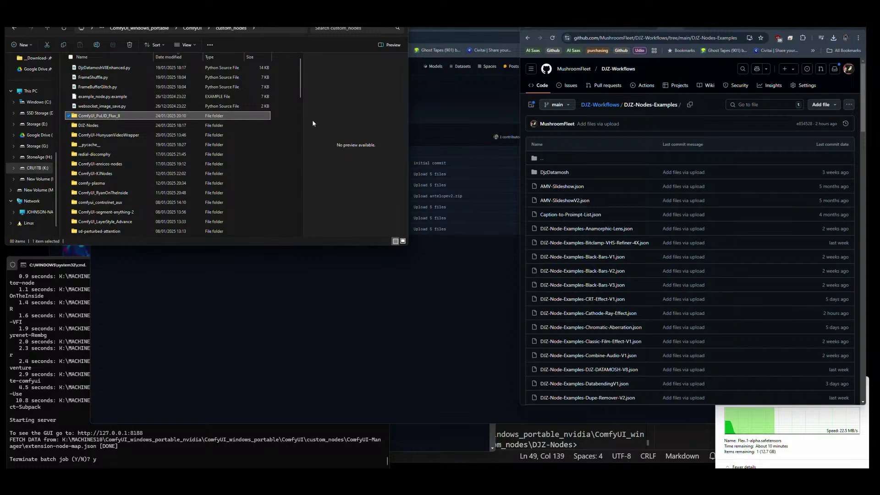
Check the file-move progress window beside GitHub, then bring the Hugging Face tools page forward.
{"action": "left_click", "coordinate": [702, 66]}
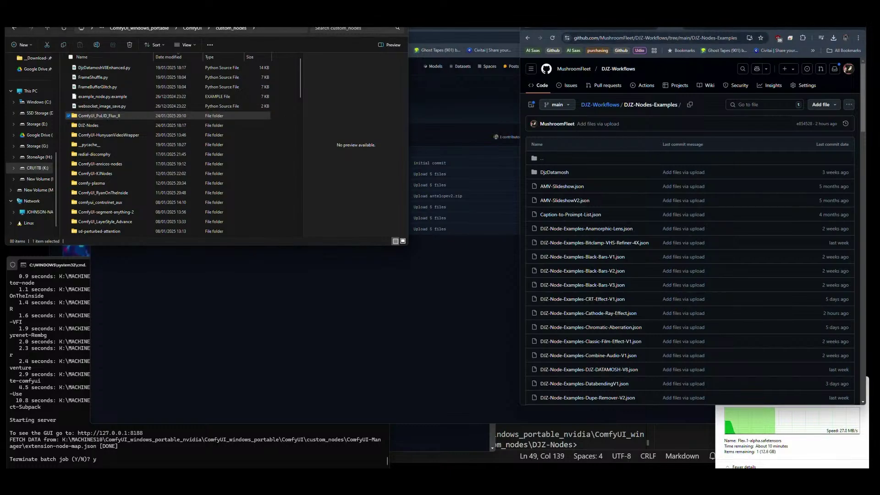
{"action": "mouse_move", "coordinate": [270, 477]}
{"action": "left_click", "coordinate": [808, 456]}
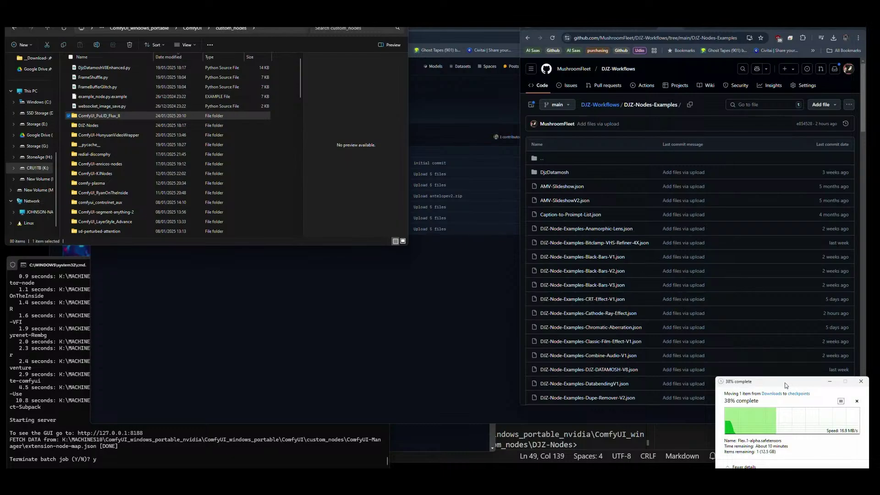
{"action": "left_click_drag", "start_coordinate": [785, 386], "coordinate": [791, 386]}
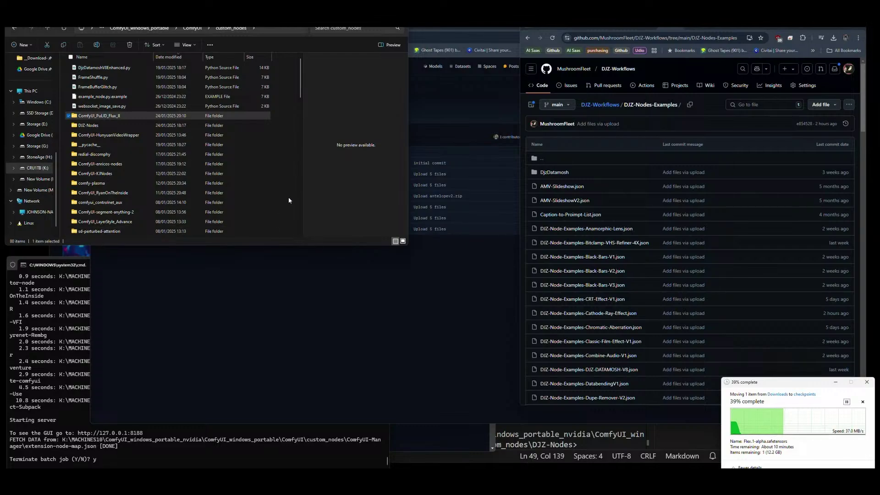
{"action": "left_click", "coordinate": [864, 94]}
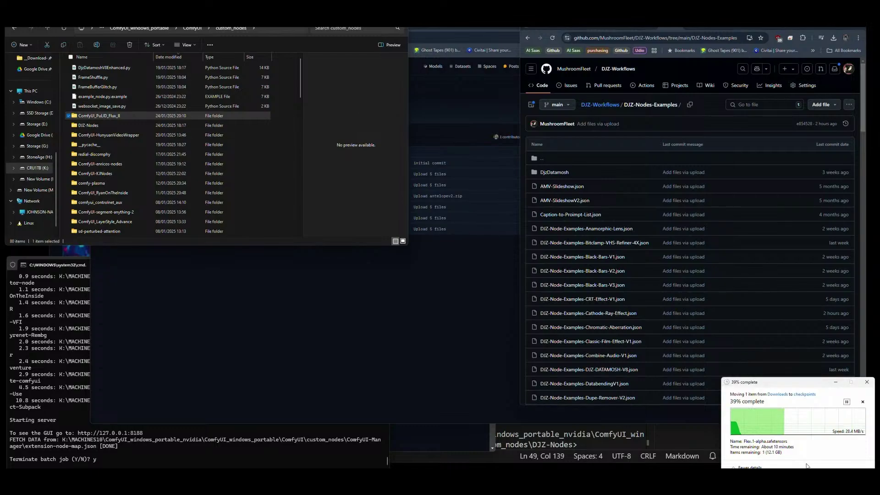
{"action": "left_click_drag", "start_coordinate": [801, 385], "coordinate": [802, 384]}
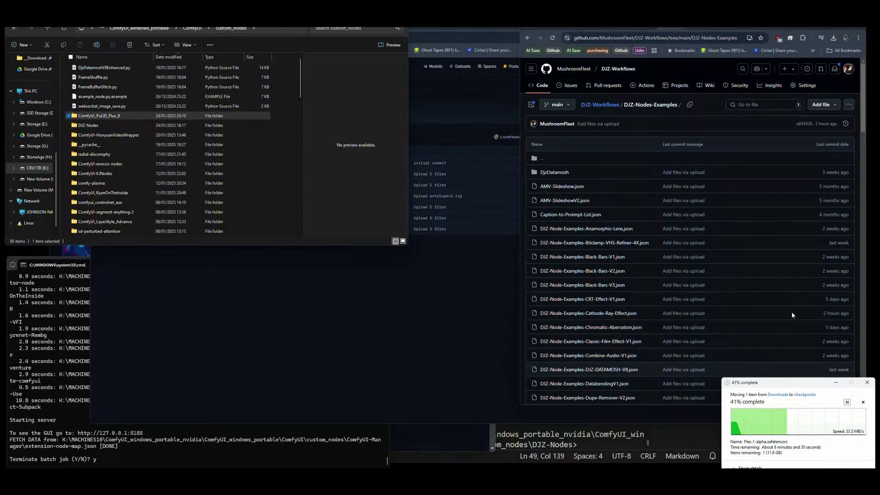
{"action": "left_click", "coordinate": [480, 96]}
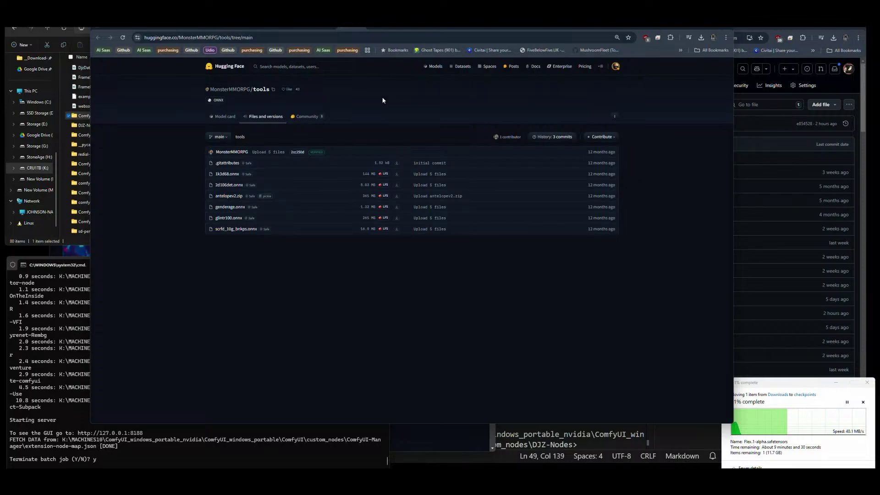
Start a new Meshy image-to-3D model and browse K: MACHINES10 to the ComfyUI output folder.
{"action": "left_click", "coordinate": [515, 31]}
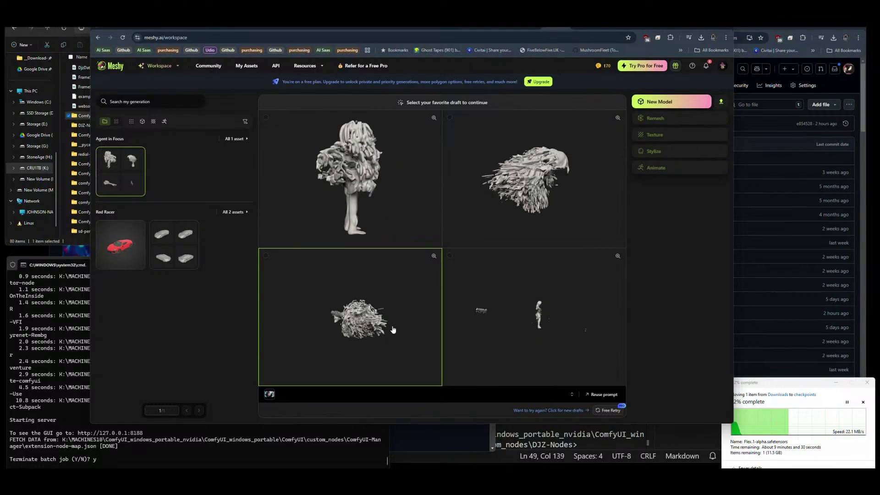
{"action": "left_click", "coordinate": [667, 101]}
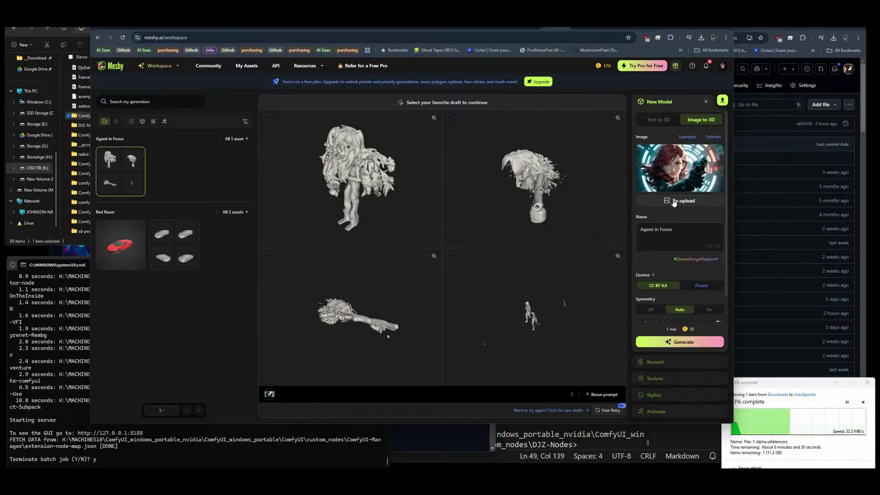
{"action": "left_click", "coordinate": [705, 197]}
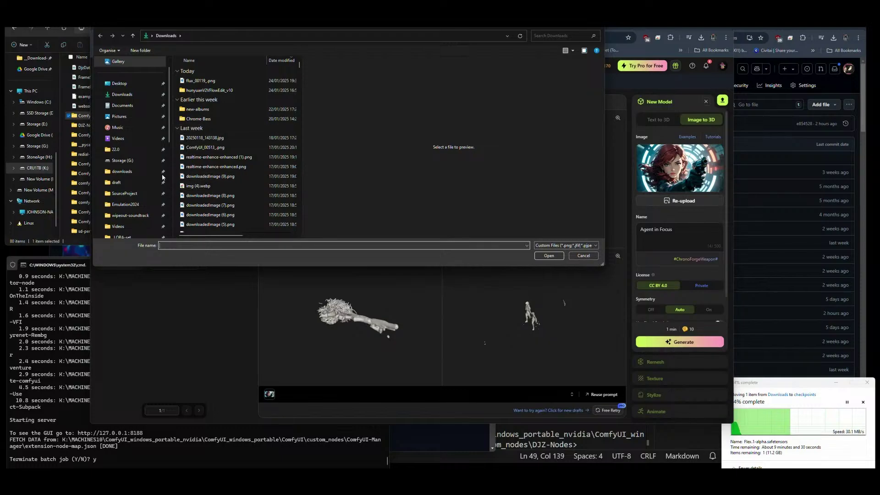
{"action": "scroll", "coordinate": [141, 183], "scroll_direction": "down", "scroll_amount": 4}
{"action": "scroll", "coordinate": [137, 183], "scroll_direction": "down", "scroll_amount": 3}
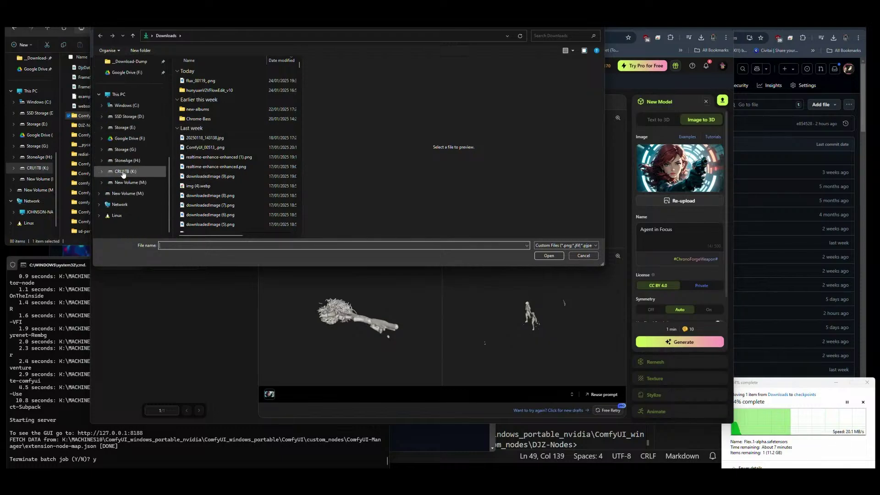
{"action": "left_click", "coordinate": [123, 172]}
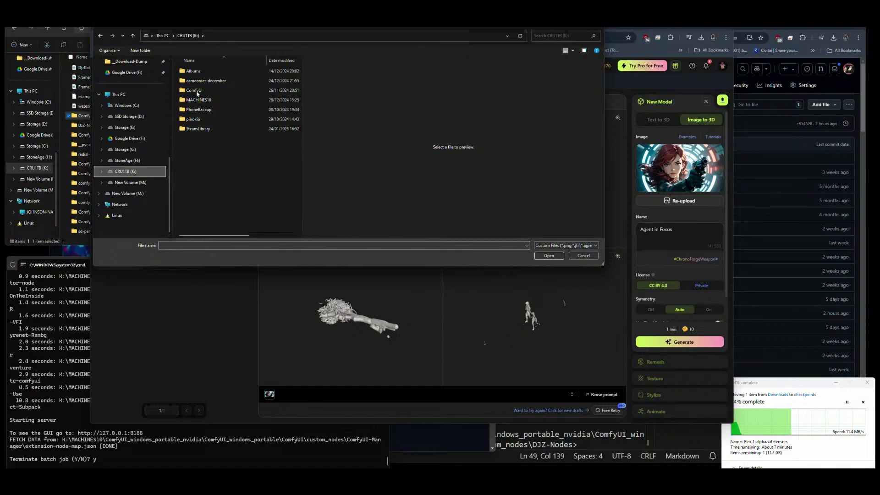
{"action": "double_click", "coordinate": [195, 91]}
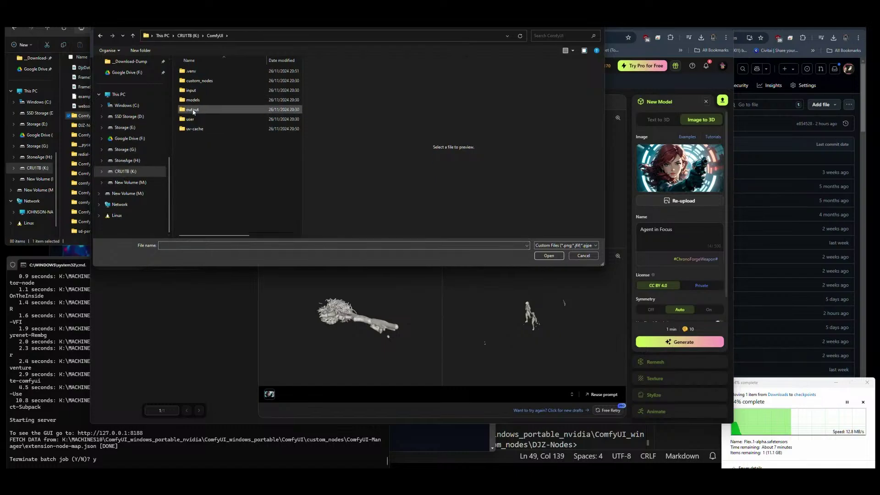
{"action": "key", "text": "alt+Left"}
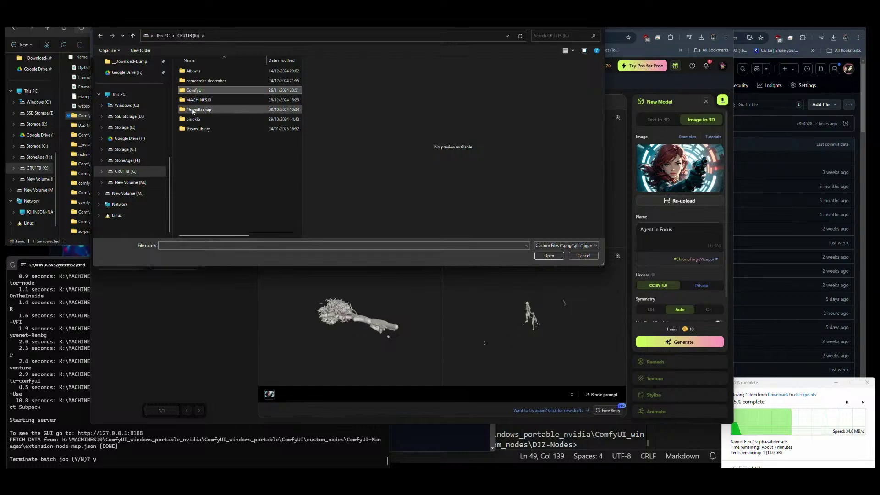
{"action": "double_click", "coordinate": [192, 108]}
{"action": "double_click", "coordinate": [190, 72]}
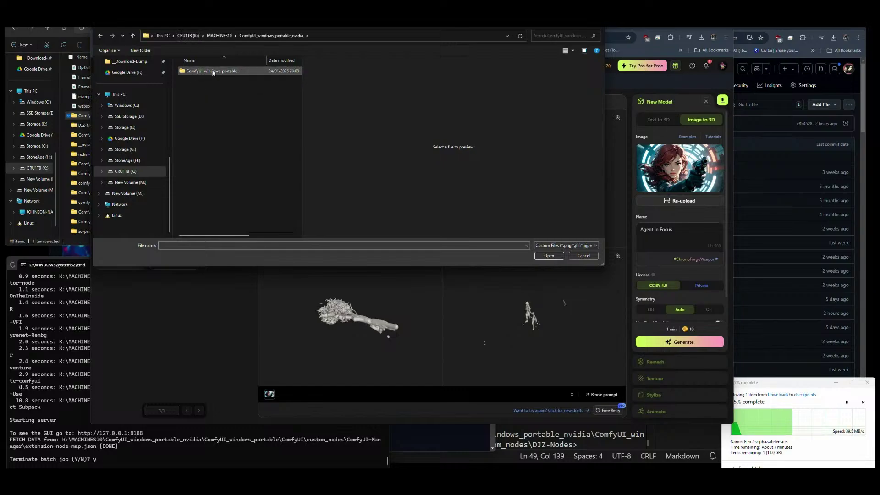
{"action": "double_click", "coordinate": [213, 72]}
{"action": "double_click", "coordinate": [192, 72]}
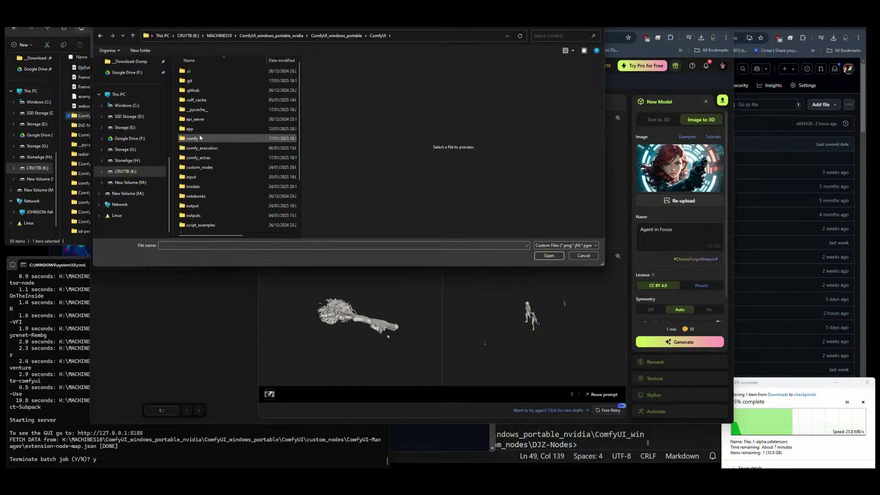
{"action": "double_click", "coordinate": [198, 210]}
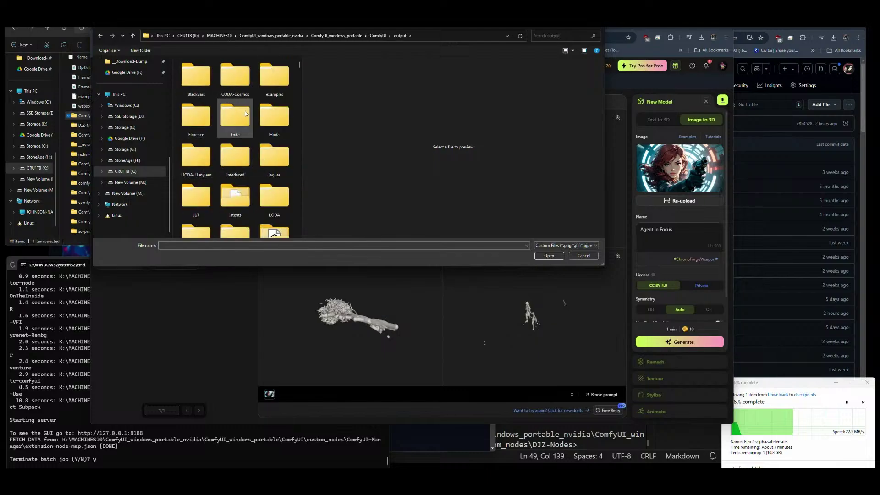
Navigate into the jaguar > GGUF-Jaguar > t2i image folder.
{"action": "scroll", "coordinate": [246, 114], "scroll_direction": "down", "scroll_amount": 2}
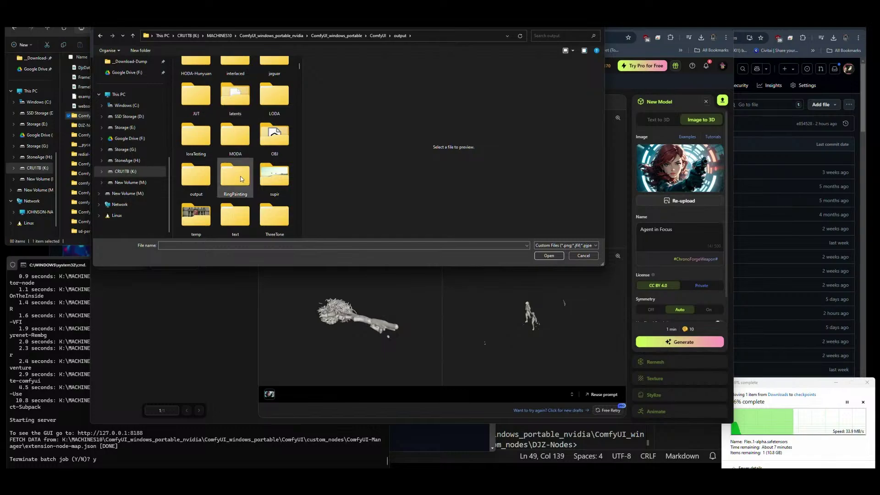
{"action": "double_click", "coordinate": [196, 176]}
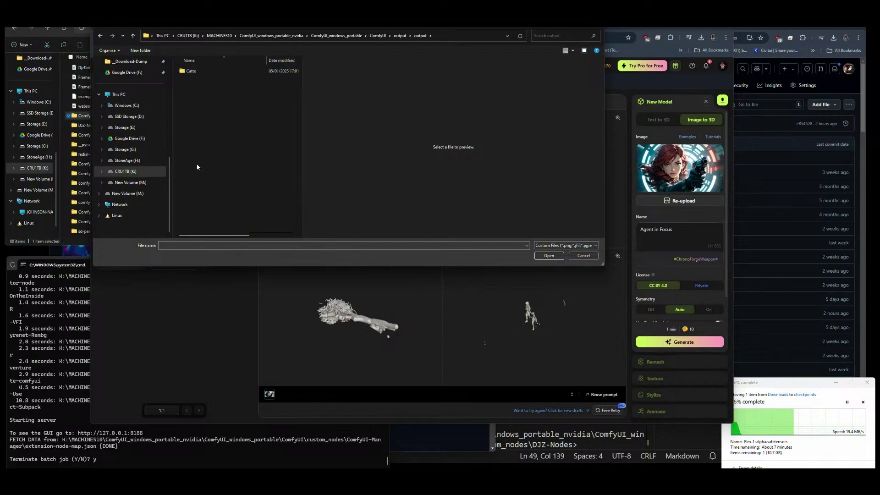
{"action": "key", "text": "alt+Up"}
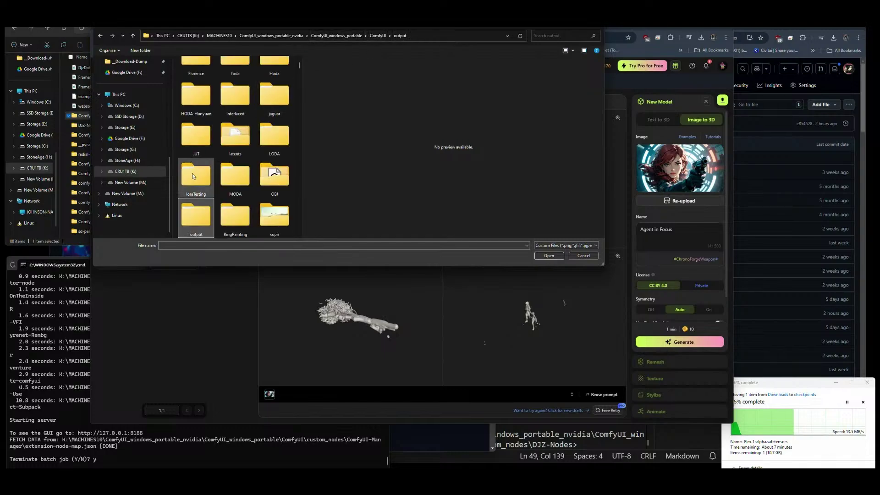
{"action": "scroll", "coordinate": [228, 184], "scroll_direction": "up", "scroll_amount": 2}
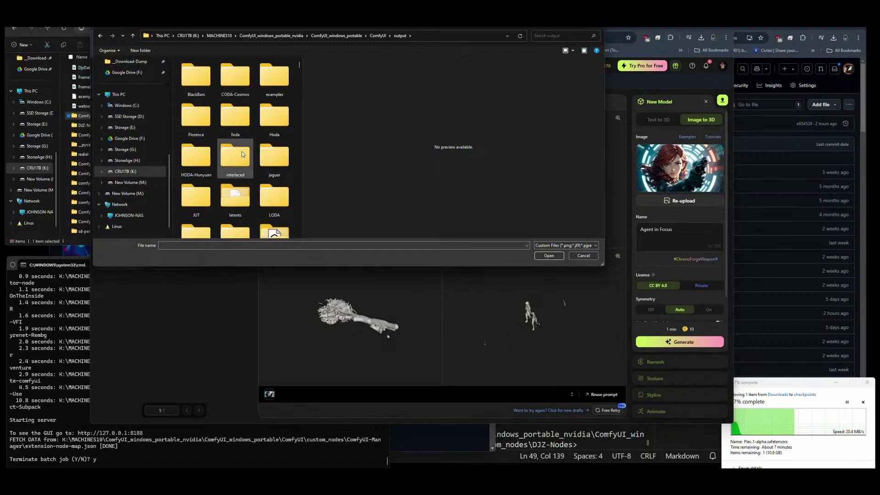
{"action": "double_click", "coordinate": [274, 158]}
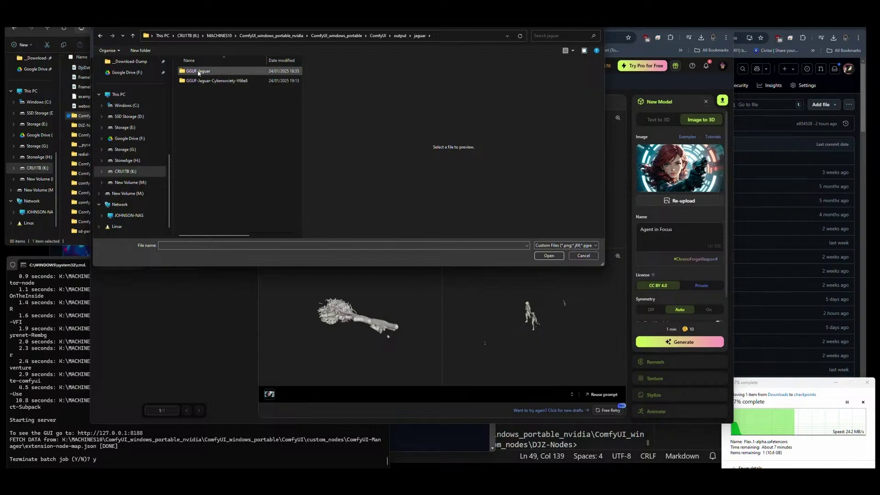
{"action": "left_click", "coordinate": [200, 85]}
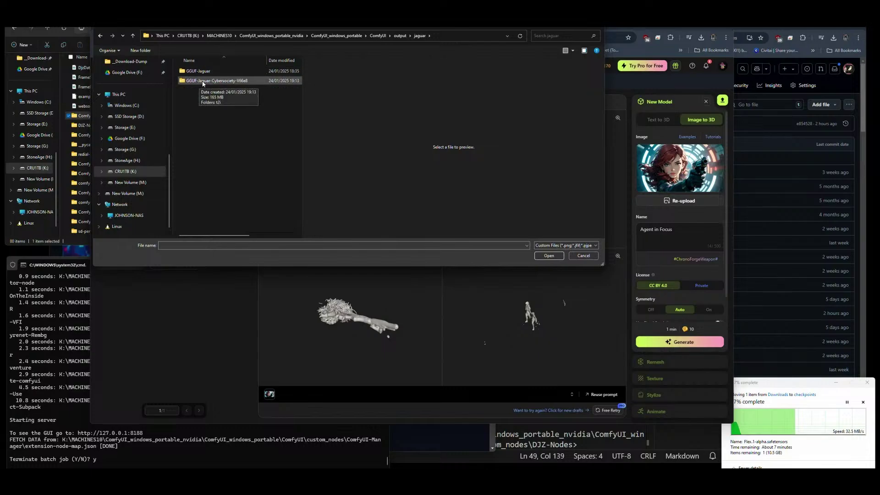
{"action": "double_click", "coordinate": [194, 71]}
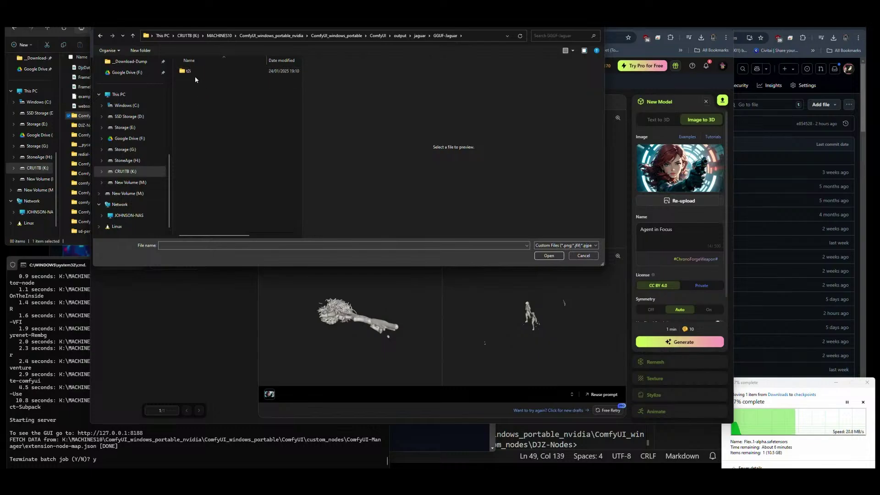
{"action": "left_click", "coordinate": [194, 72]}
{"action": "double_click", "coordinate": [194, 71]}
{"action": "scroll", "coordinate": [250, 127], "scroll_direction": "down", "scroll_amount": 10}
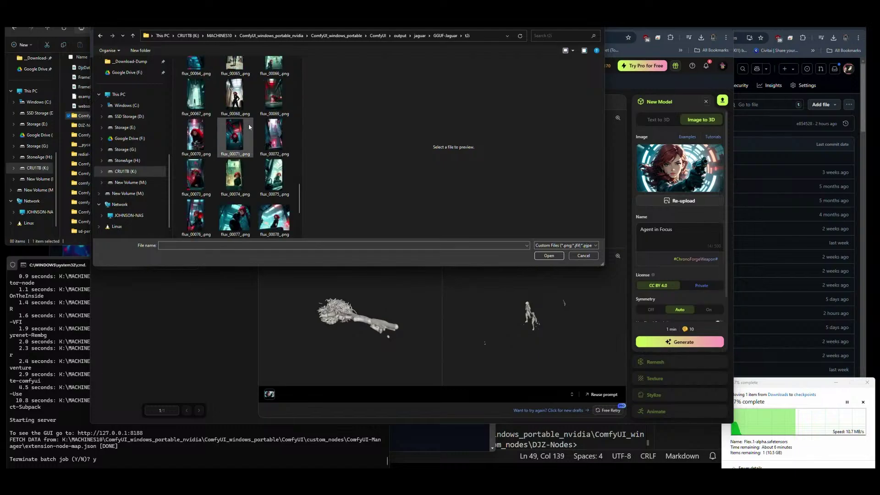
Compare flux_00068, 00062, 00061, 00046 and 00086, then upload flux_00048_.png as the reference.
{"action": "left_click", "coordinate": [234, 95]}
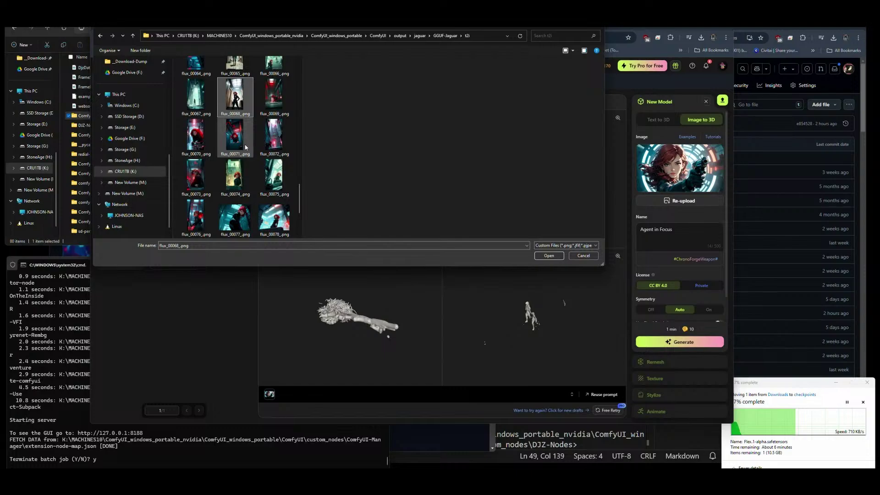
{"action": "scroll", "coordinate": [250, 183], "scroll_direction": "up", "scroll_amount": 3}
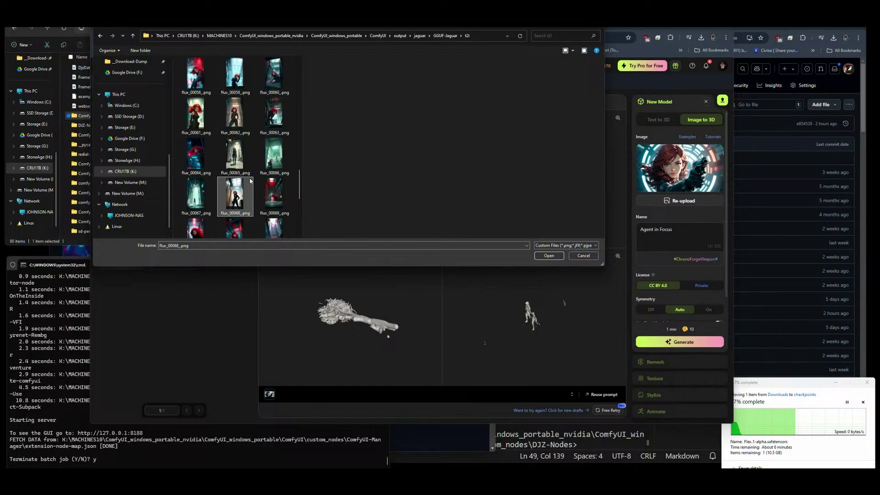
{"action": "left_click", "coordinate": [235, 115]}
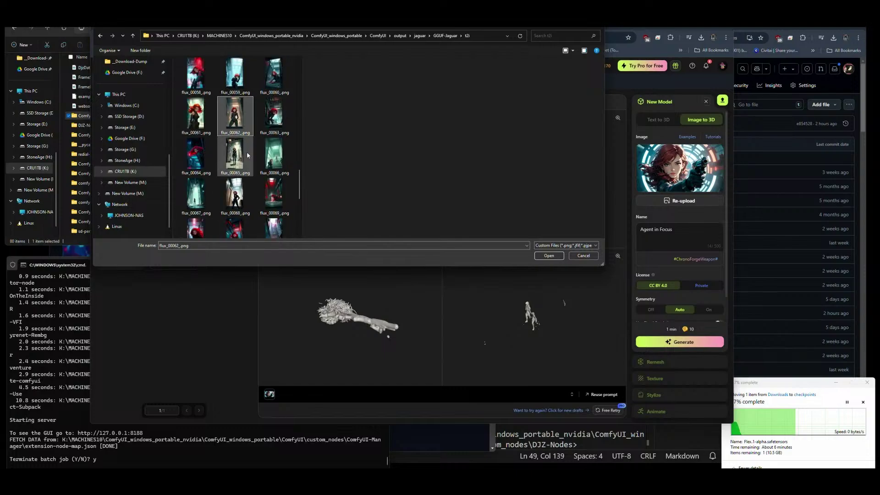
{"action": "left_click", "coordinate": [195, 114]}
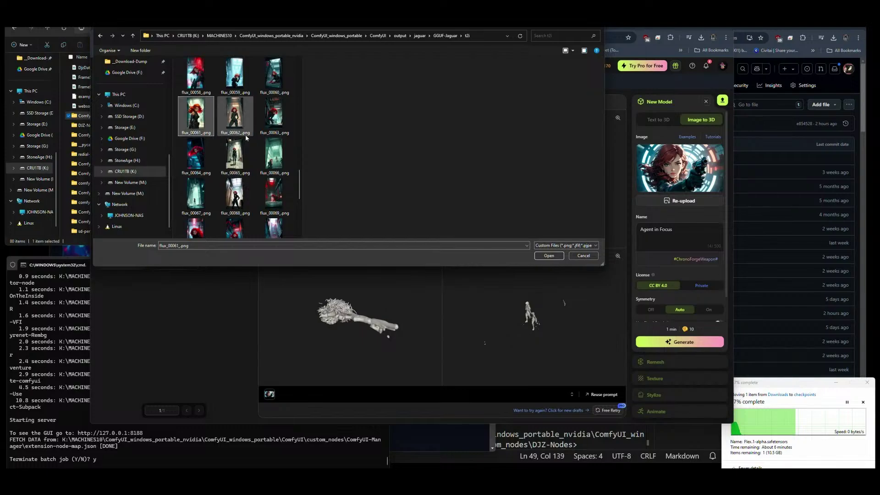
{"action": "scroll", "coordinate": [251, 165], "scroll_direction": "up", "scroll_amount": 4}
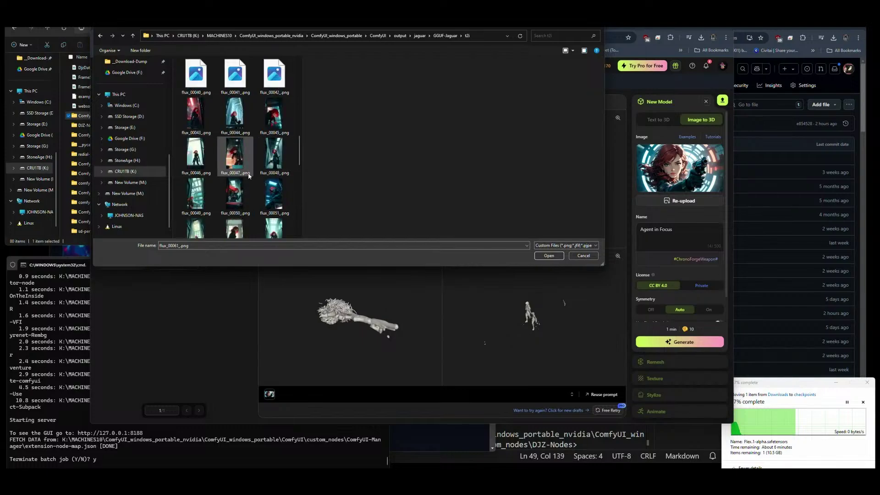
{"action": "scroll", "coordinate": [251, 178], "scroll_direction": "up", "scroll_amount": 3}
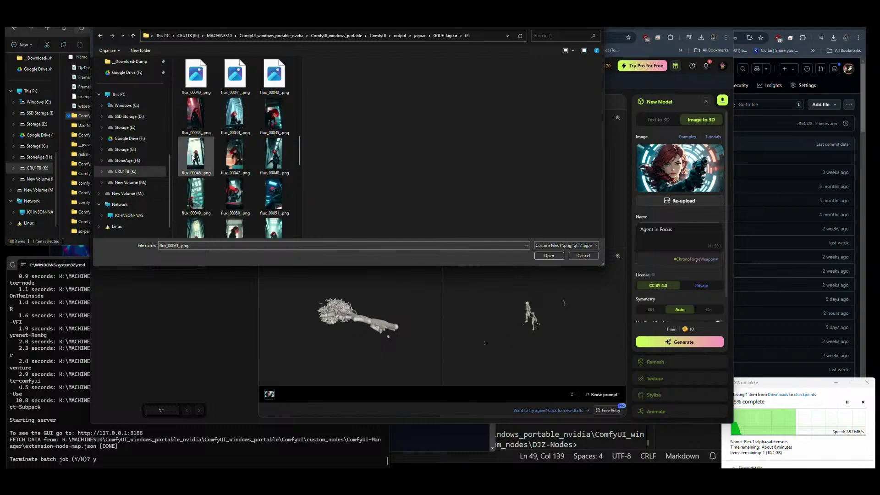
{"action": "left_click", "coordinate": [192, 158]}
{"action": "scroll", "coordinate": [246, 207], "scroll_direction": "up", "scroll_amount": 3}
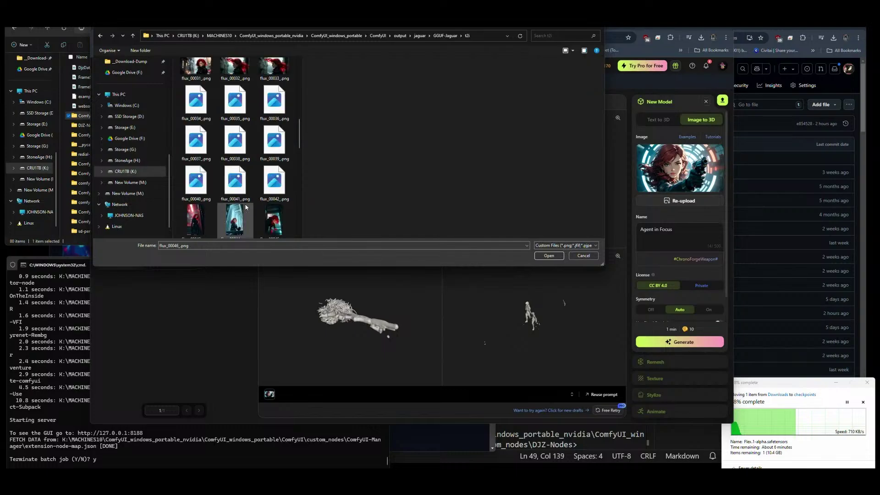
{"action": "scroll", "coordinate": [254, 168], "scroll_direction": "down", "scroll_amount": 5}
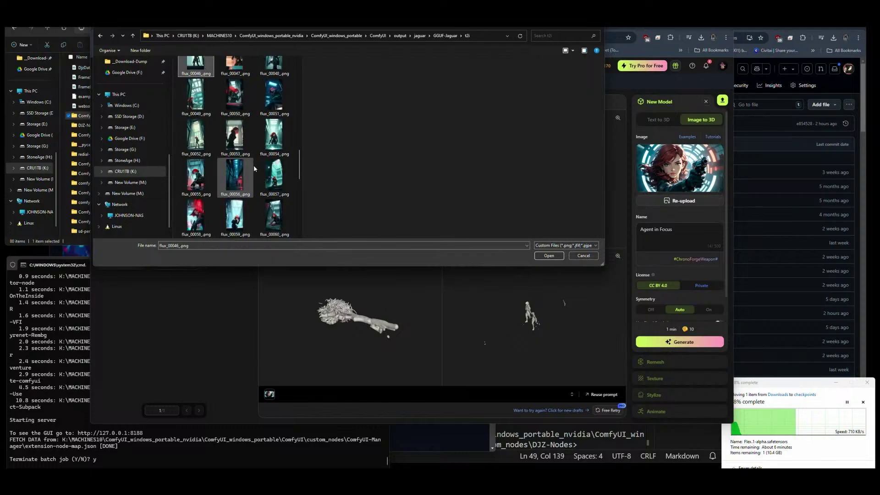
{"action": "scroll", "coordinate": [254, 168], "scroll_direction": "down", "scroll_amount": 8}
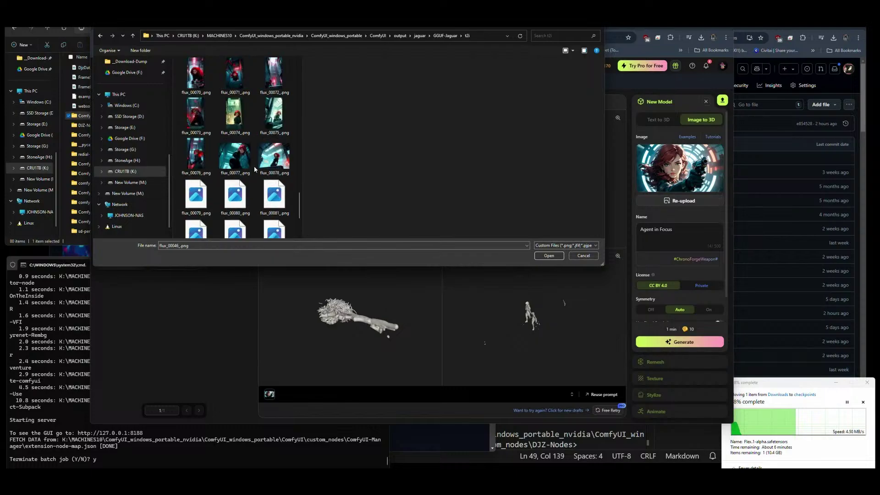
{"action": "scroll", "coordinate": [254, 168], "scroll_direction": "down", "scroll_amount": 3}
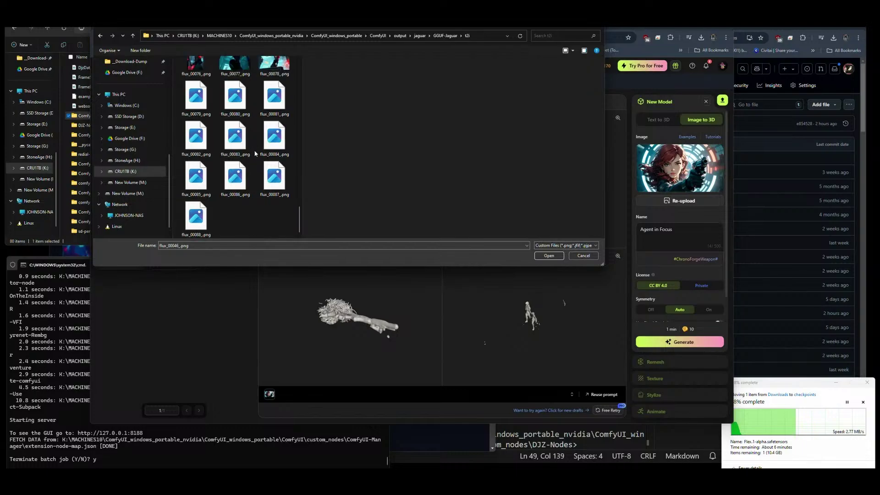
{"action": "left_click", "coordinate": [237, 182]}
{"action": "scroll", "coordinate": [259, 181], "scroll_direction": "up", "scroll_amount": 10}
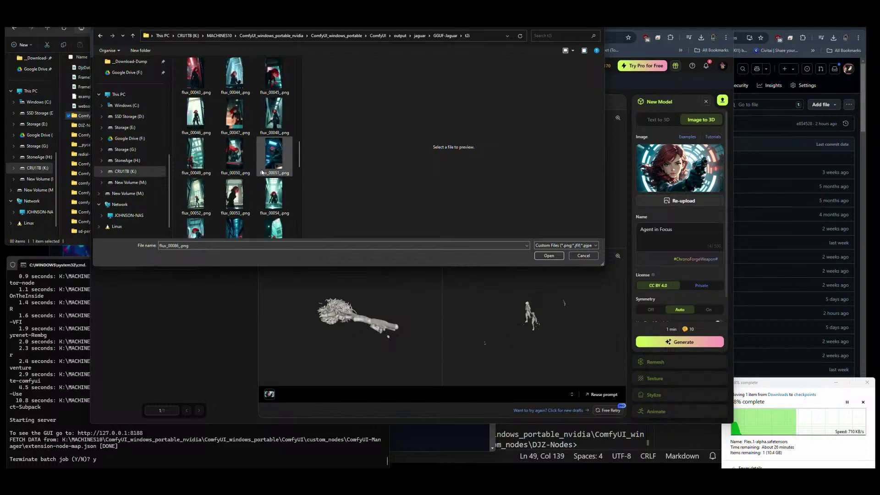
{"action": "scroll", "coordinate": [258, 151], "scroll_direction": "up", "scroll_amount": 12}
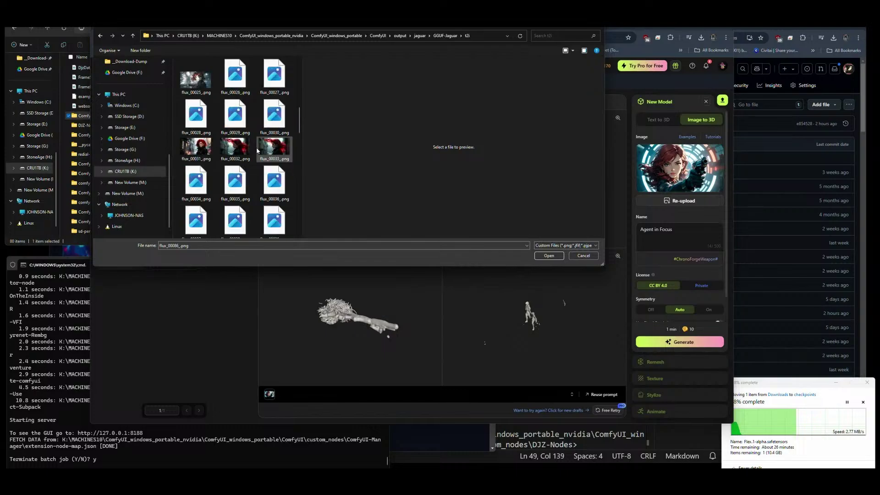
{"action": "scroll", "coordinate": [257, 147], "scroll_direction": "down", "scroll_amount": 11}
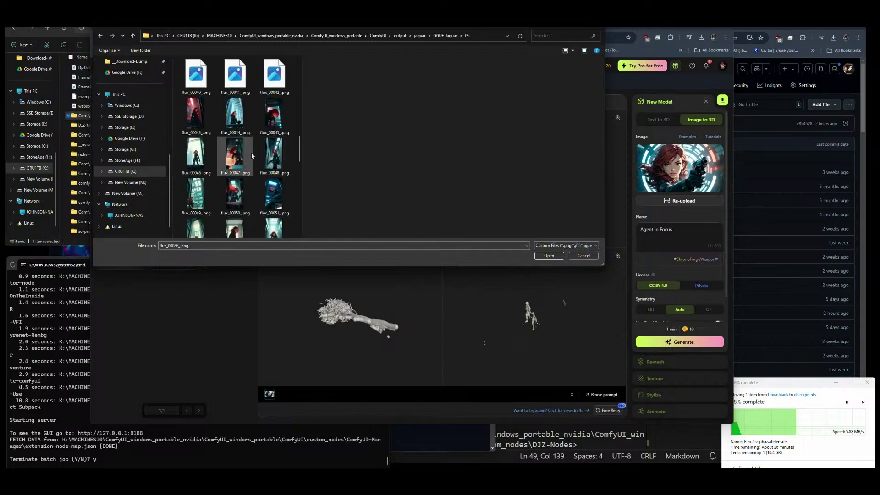
{"action": "left_click", "coordinate": [267, 165]}
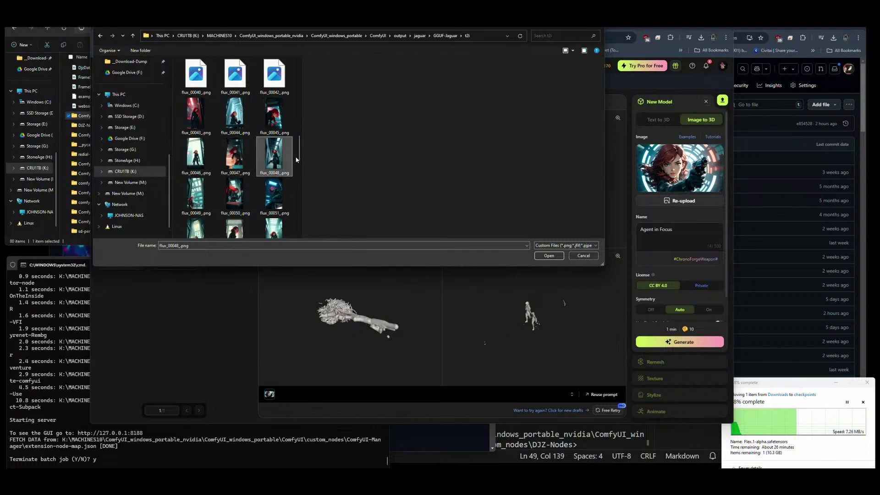
{"action": "left_click", "coordinate": [550, 256]}
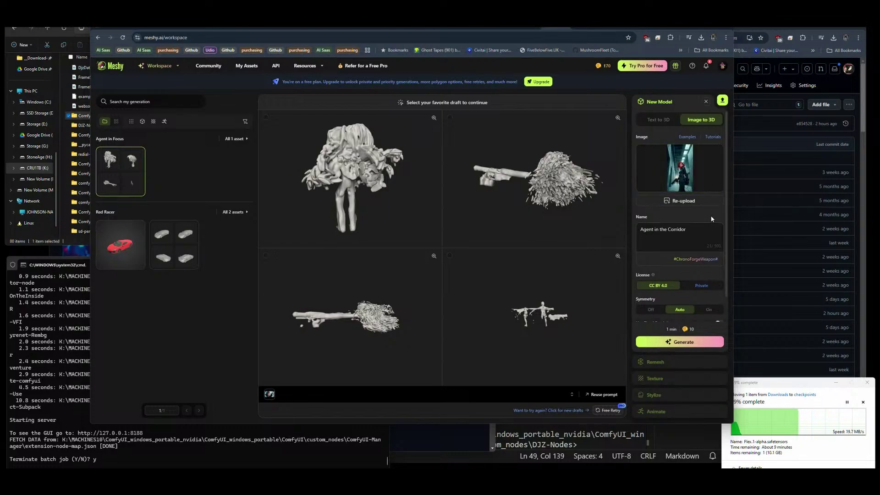
Generate the Agent in the Corridor 3D model from the uploaded image.
{"action": "left_click", "coordinate": [683, 347]}
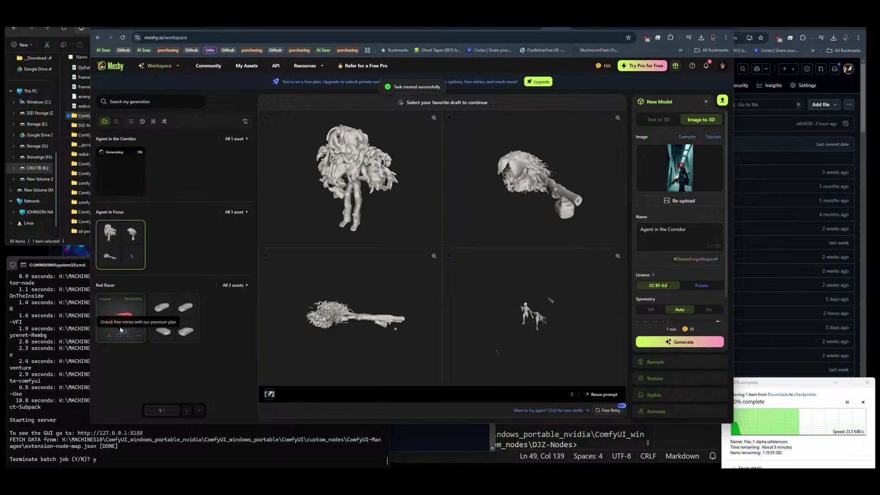
Show the Red Racer car drafts in the generation list.
{"action": "left_click", "coordinate": [174, 324]}
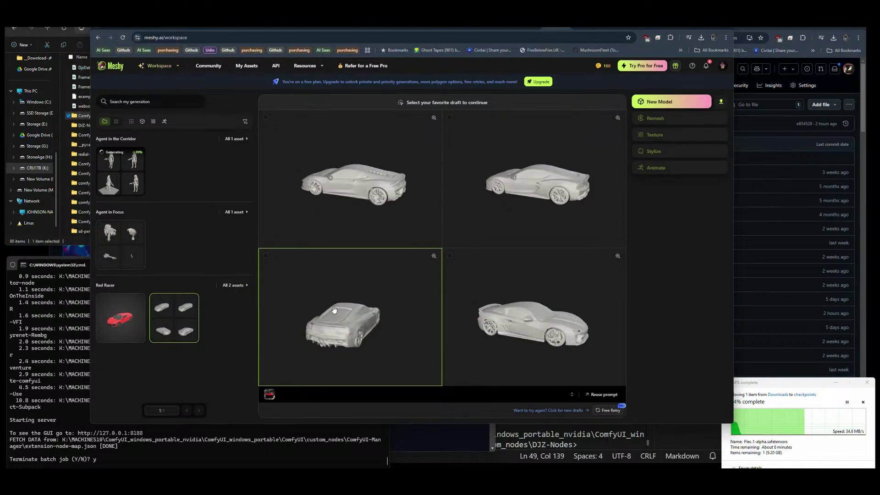
Confirm full generation of the top-right Agent in the Corridor draft, then switch to ComfyUI.
{"action": "left_click", "coordinate": [133, 176]}
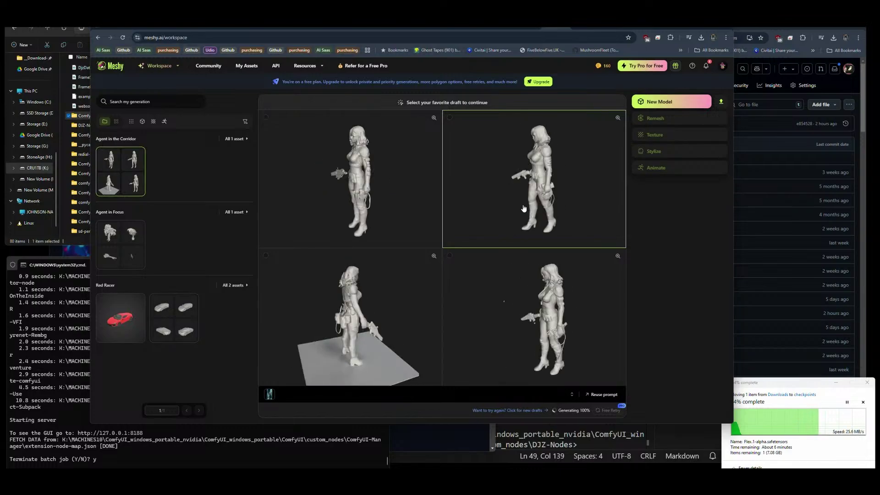
{"action": "left_click", "coordinate": [550, 182]}
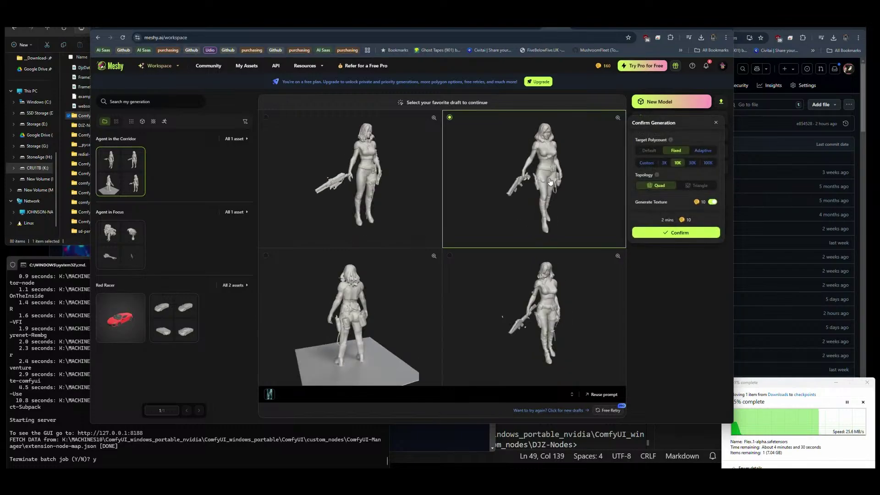
{"action": "left_click", "coordinate": [667, 231]}
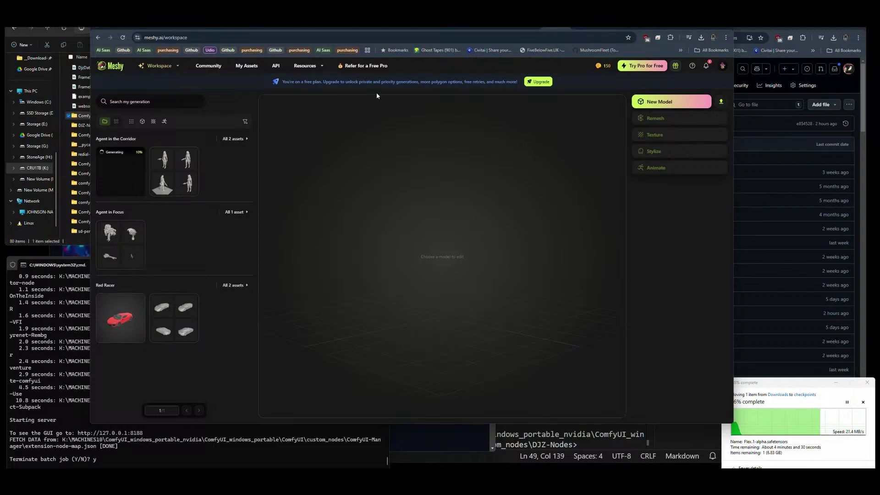
{"action": "left_click", "coordinate": [297, 27]}
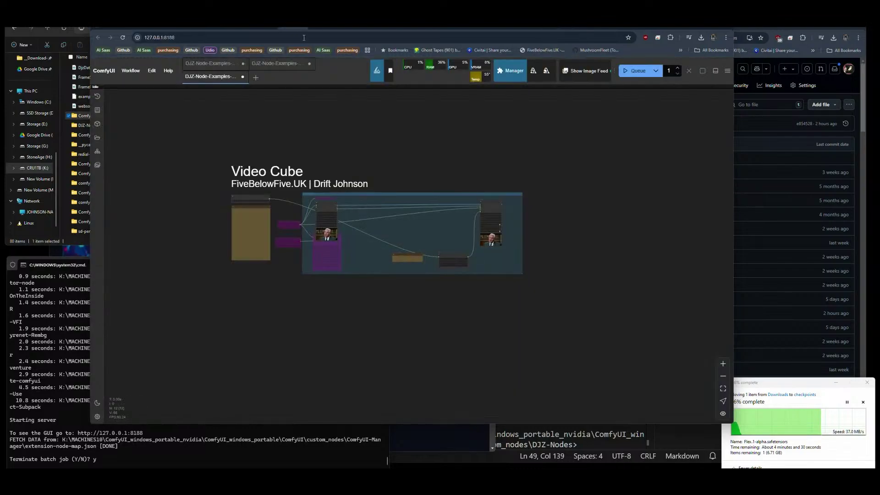
Check the CODA Cosmos Pack and Video Cube workflows, then bring up the server console showing Stopped server.
{"action": "left_click", "coordinate": [821, 37]}
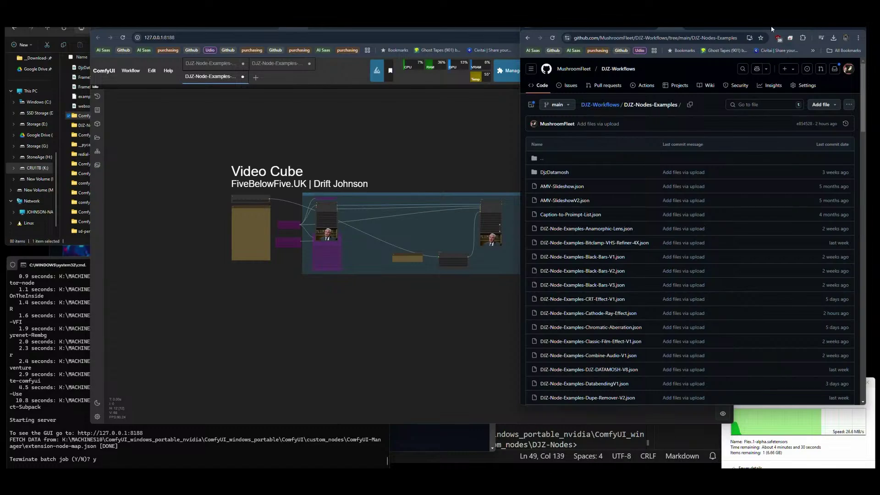
{"action": "left_click", "coordinate": [204, 28]}
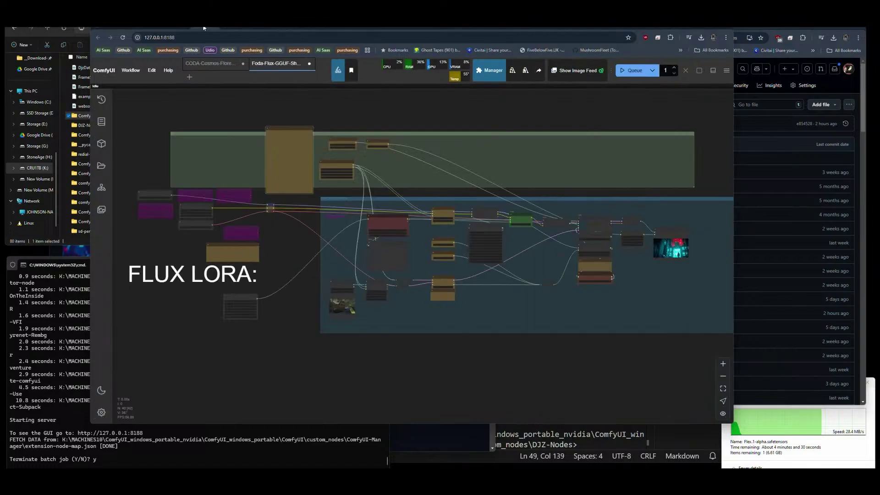
{"action": "scroll", "coordinate": [683, 208], "scroll_direction": "up", "scroll_amount": 10}
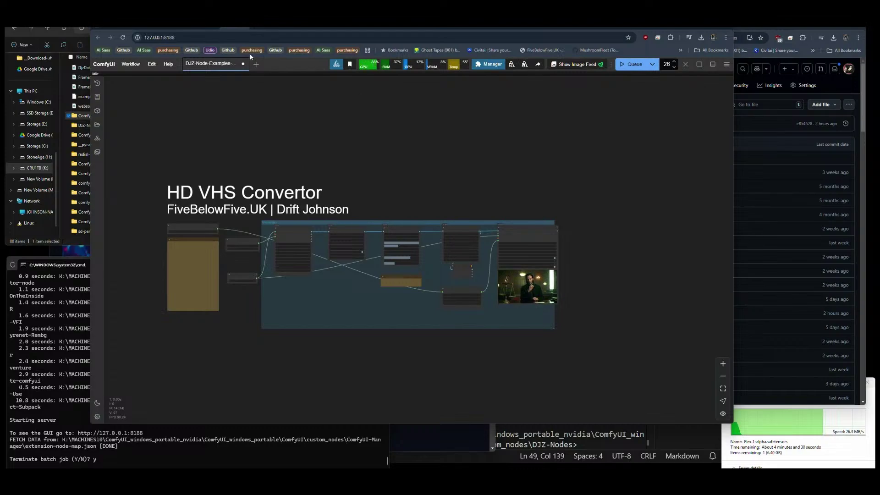
{"action": "left_click", "coordinate": [262, 28]}
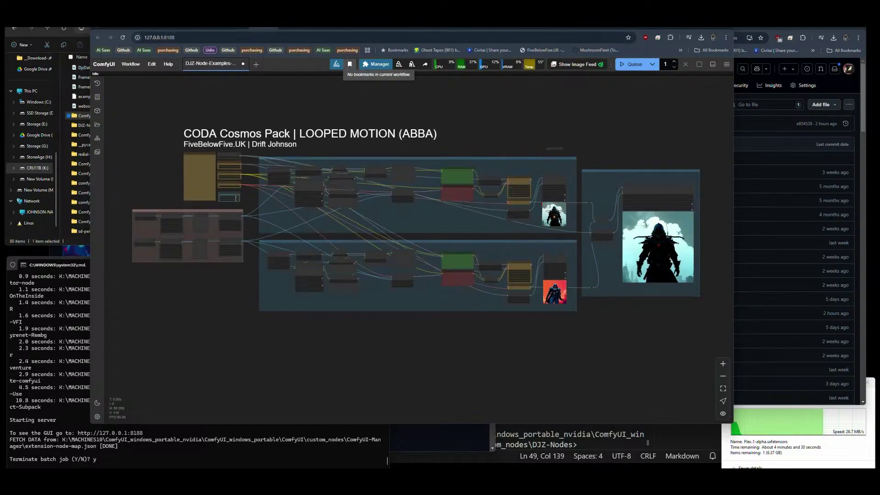
{"action": "left_click", "coordinate": [296, 28]}
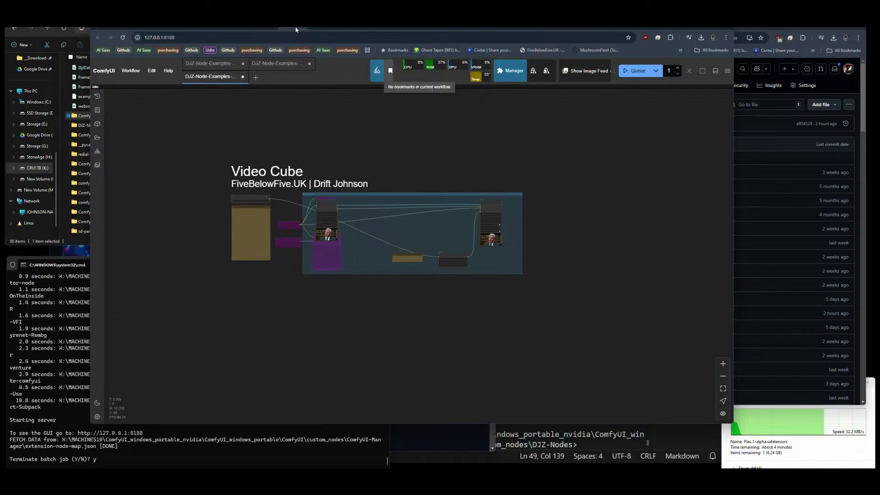
{"action": "left_click", "coordinate": [246, 460]}
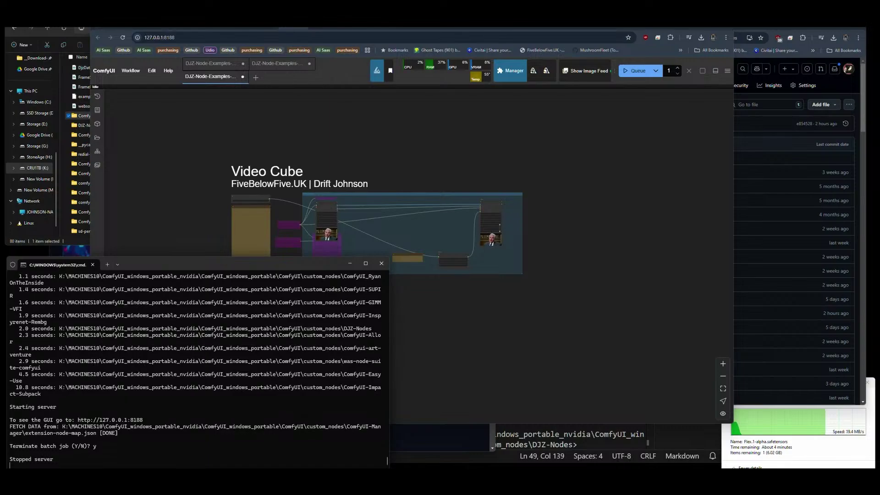
Open custom_nodes > DJZ-Nodes, select CathodeRayEffect.md, and show GitHub's DJZ-Nodes prompts folder.
{"action": "left_click", "coordinate": [478, 180]}
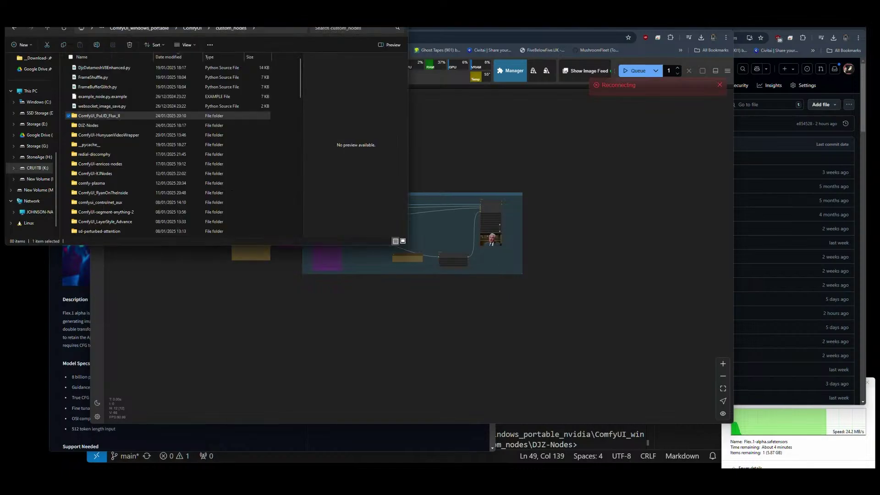
{"action": "left_click", "coordinate": [189, 28]}
{"action": "double_click", "coordinate": [110, 125]}
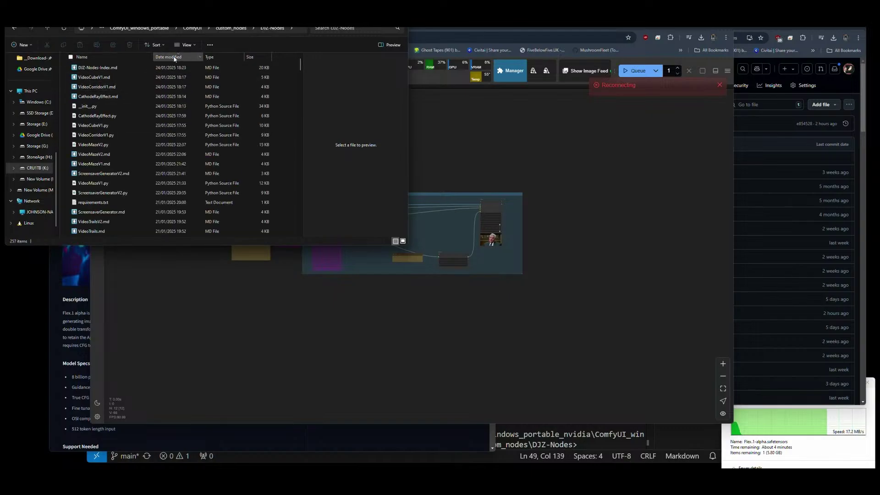
{"action": "left_click", "coordinate": [100, 97]}
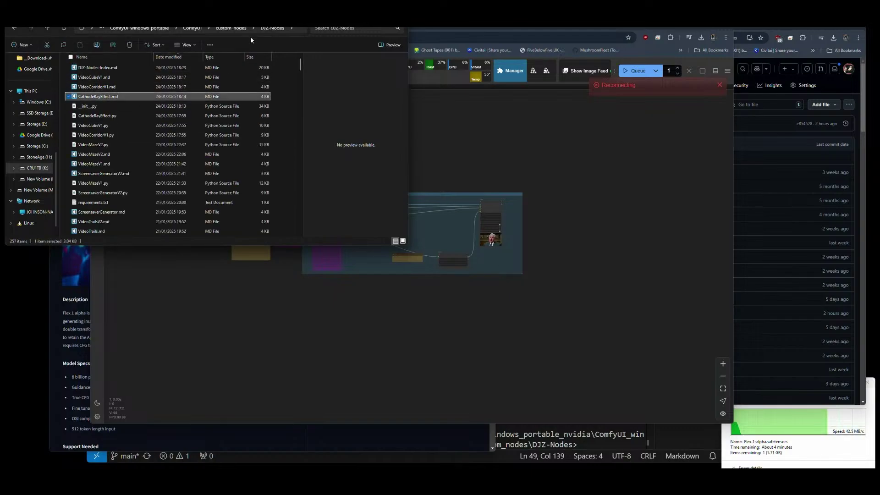
{"action": "left_click", "coordinate": [775, 27]}
{"action": "left_click", "coordinate": [750, 27]}
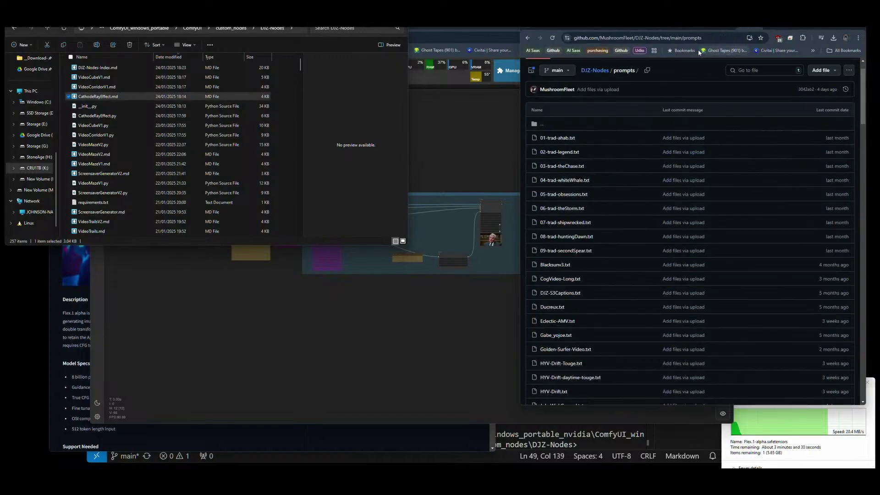
{"action": "left_click", "coordinate": [703, 28]}
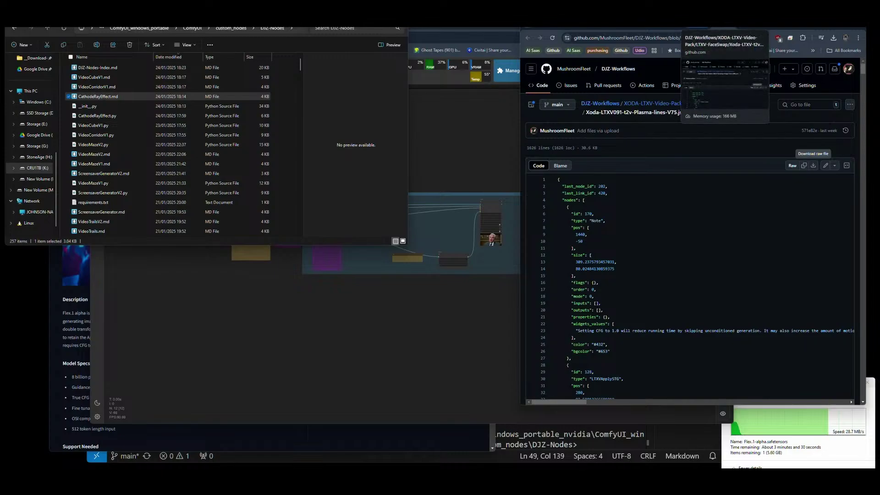
{"action": "left_click", "coordinate": [774, 28]}
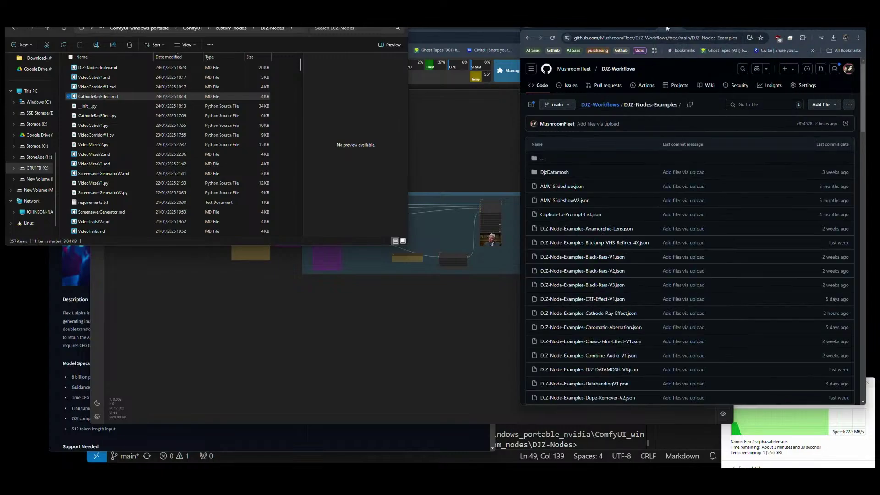
{"action": "scroll", "coordinate": [573, 234], "scroll_direction": "down", "scroll_amount": 1}
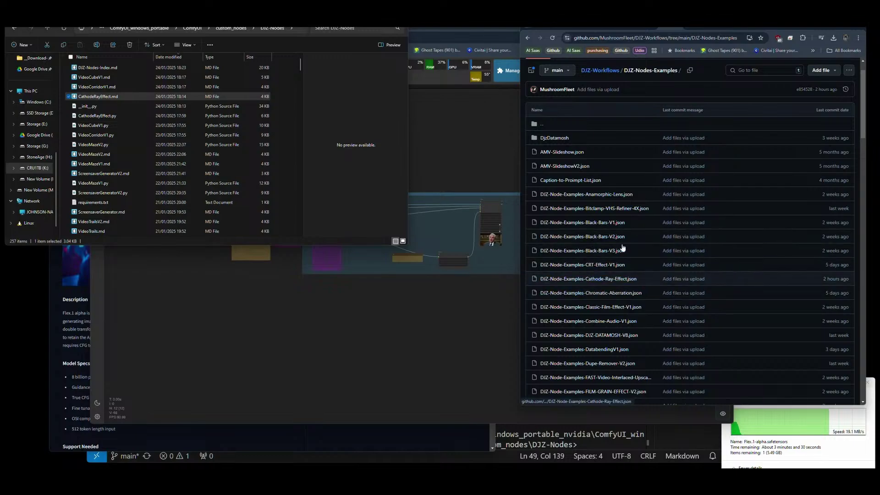
{"action": "left_click", "coordinate": [696, 27]}
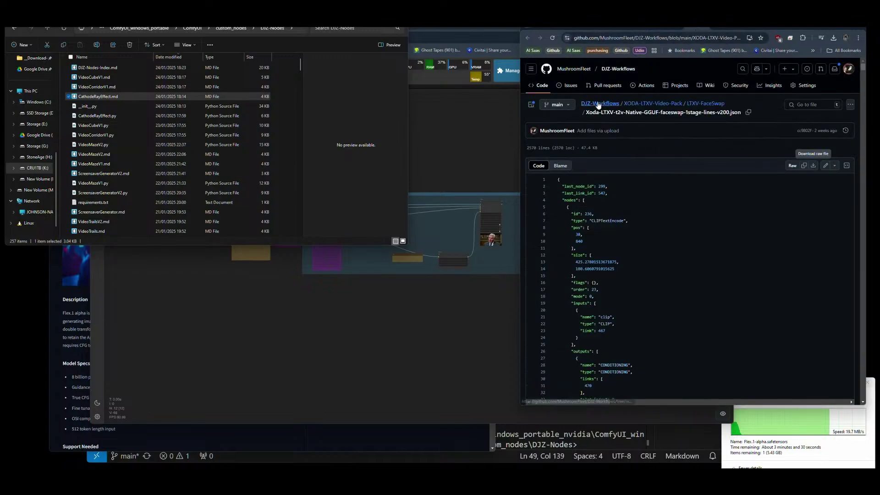
{"action": "left_click", "coordinate": [716, 31]}
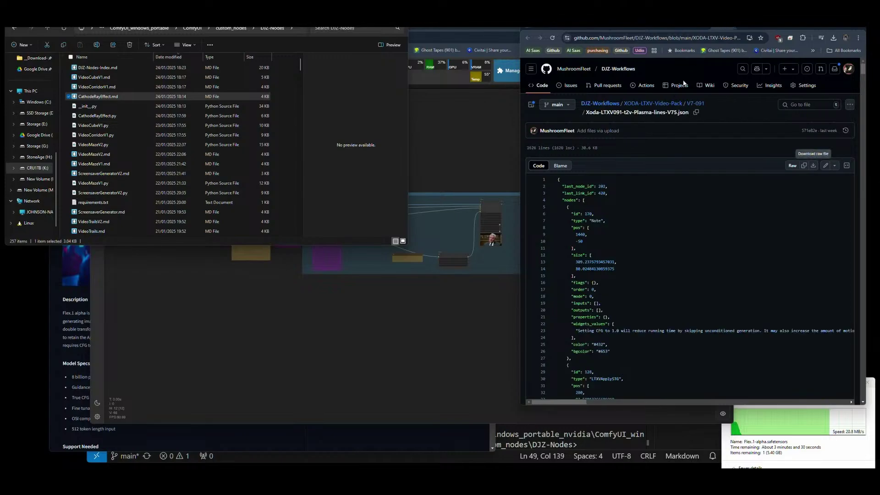
{"action": "left_click", "coordinate": [651, 28]}
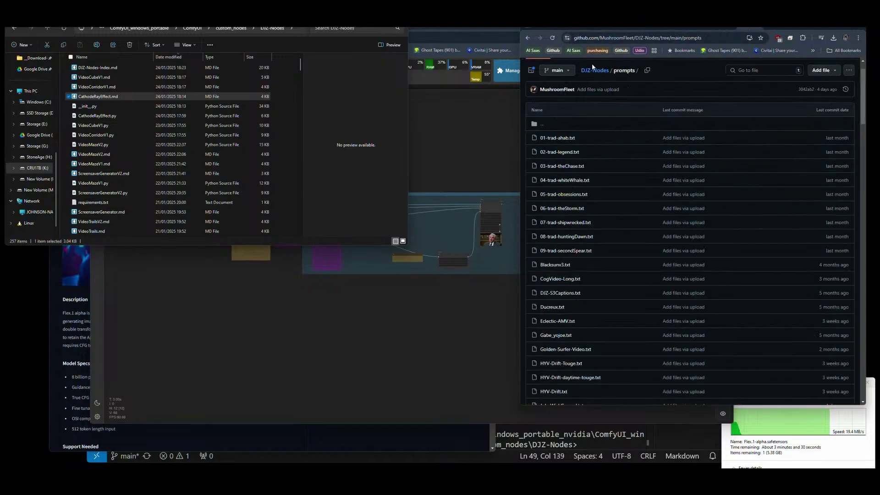
{"action": "left_click", "coordinate": [592, 69]}
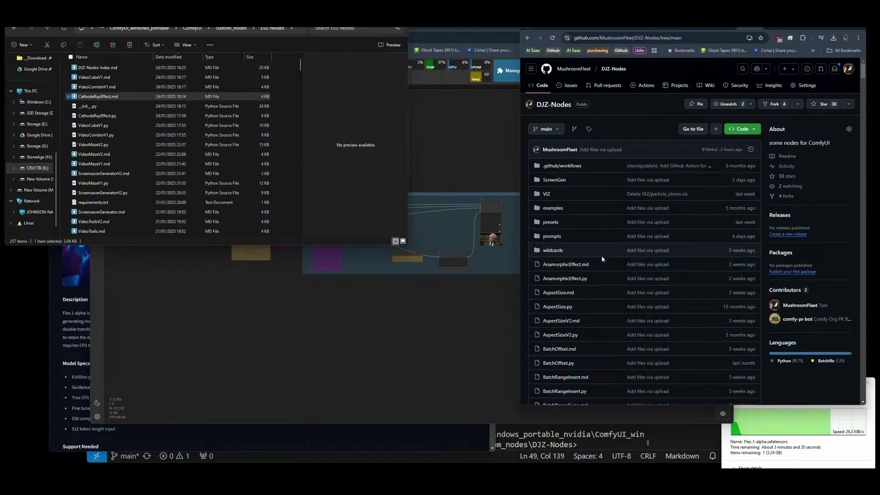
{"action": "scroll", "coordinate": [601, 259], "scroll_direction": "down", "scroll_amount": 5}
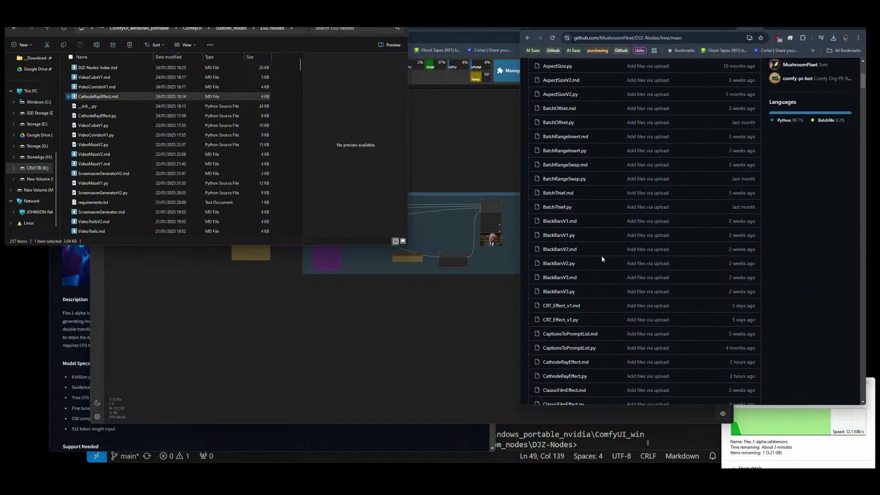
{"action": "scroll", "coordinate": [601, 258], "scroll_direction": "down", "scroll_amount": 1}
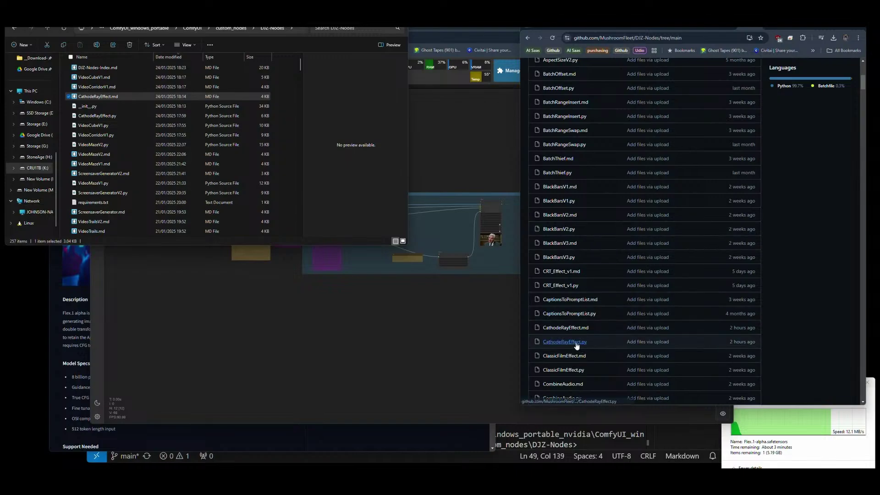
{"action": "scroll", "coordinate": [764, 234], "scroll_direction": "up", "scroll_amount": 6}
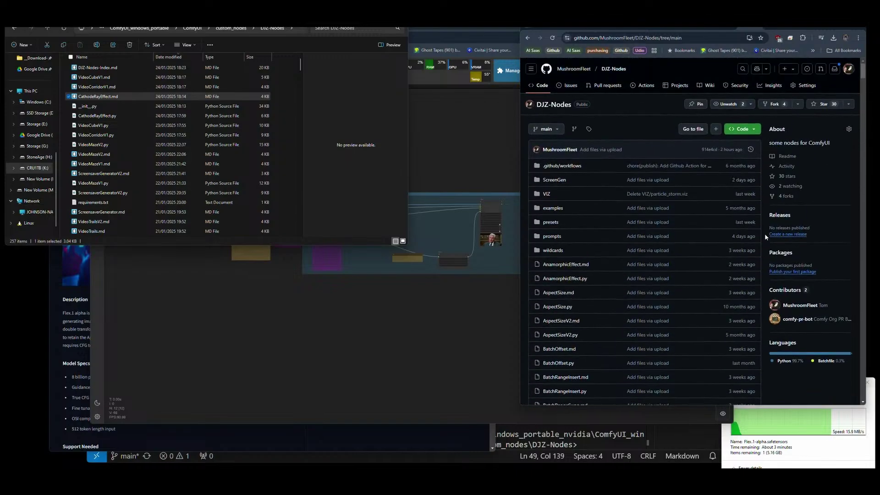
{"action": "left_click", "coordinate": [339, 192]}
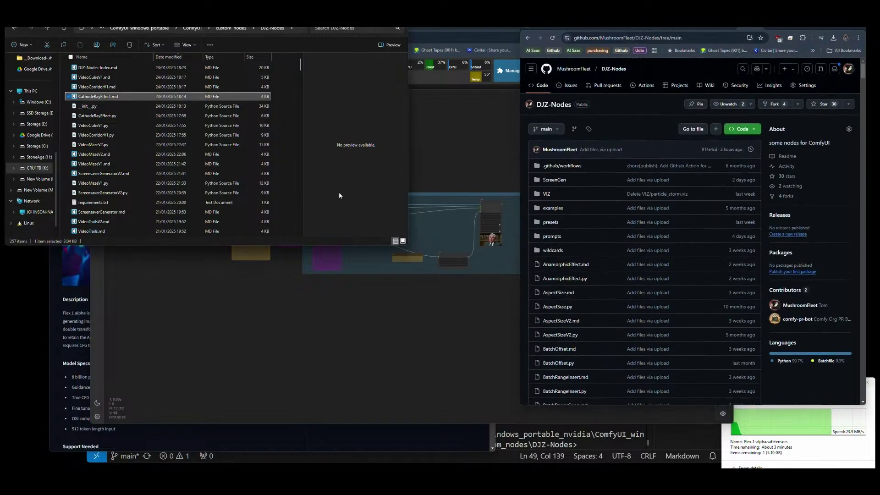
{"action": "left_click", "coordinate": [280, 201]}
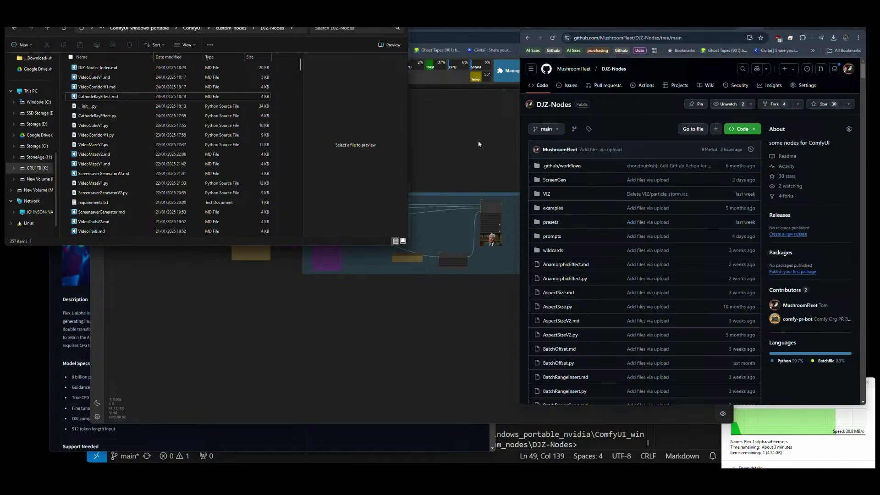
{"action": "left_click", "coordinate": [649, 128]}
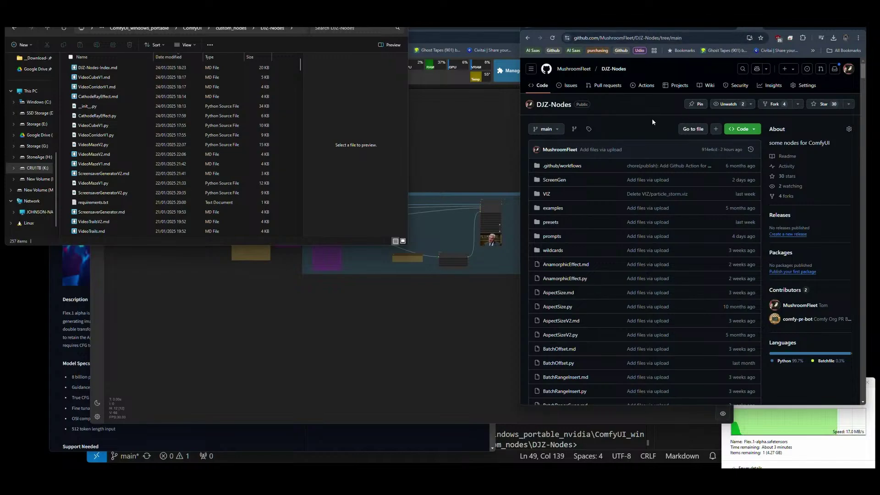
{"action": "left_click", "coordinate": [361, 169]}
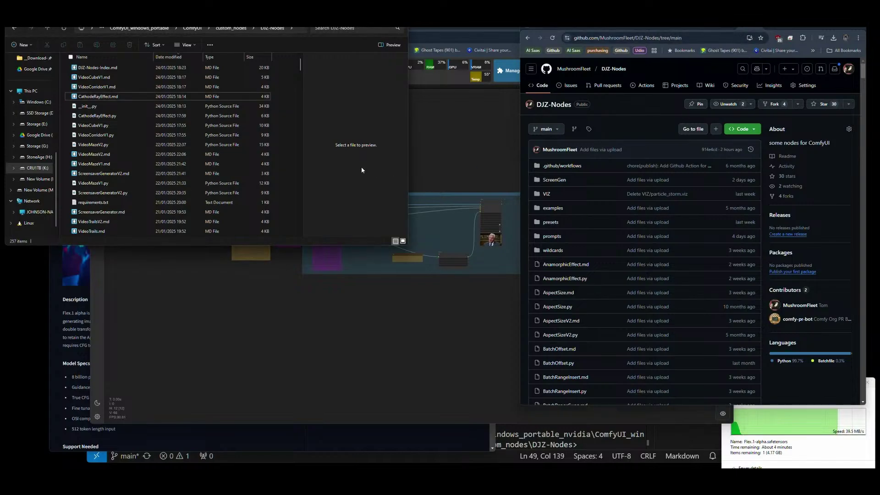
{"action": "left_click_drag", "start_coordinate": [408, 146], "coordinate": [406, 151]}
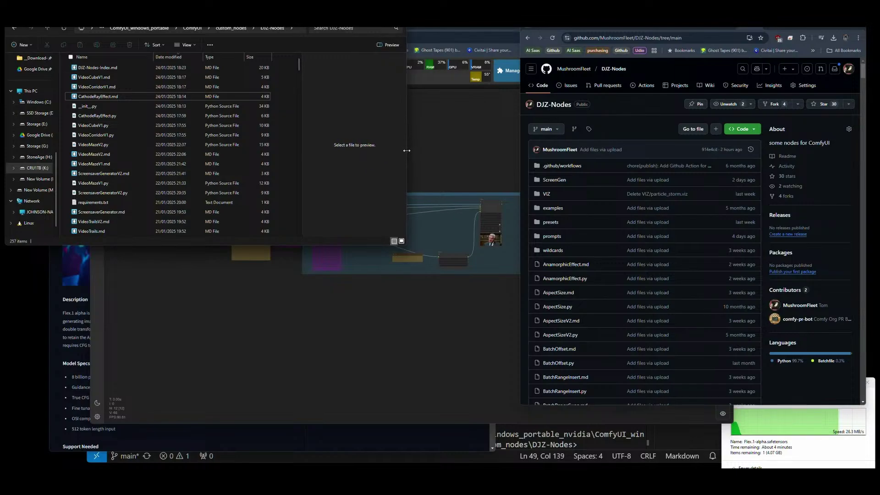
{"action": "left_click", "coordinate": [634, 121]}
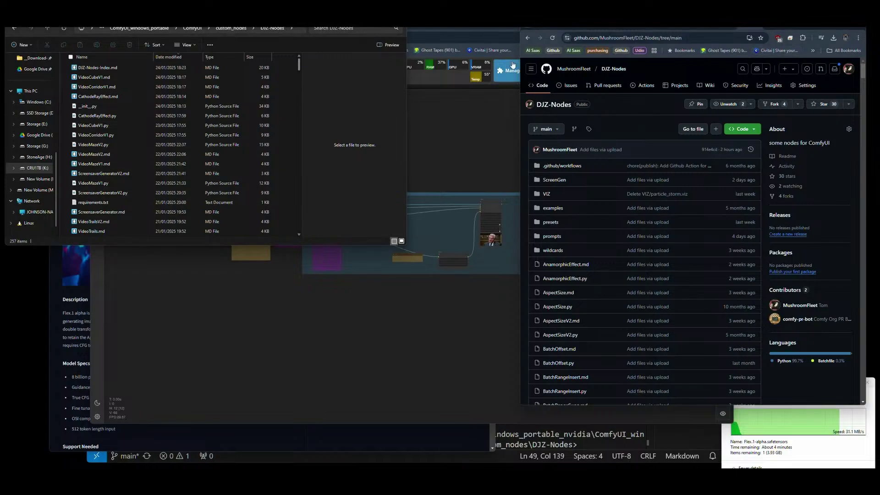
{"action": "left_click", "coordinate": [676, 31]}
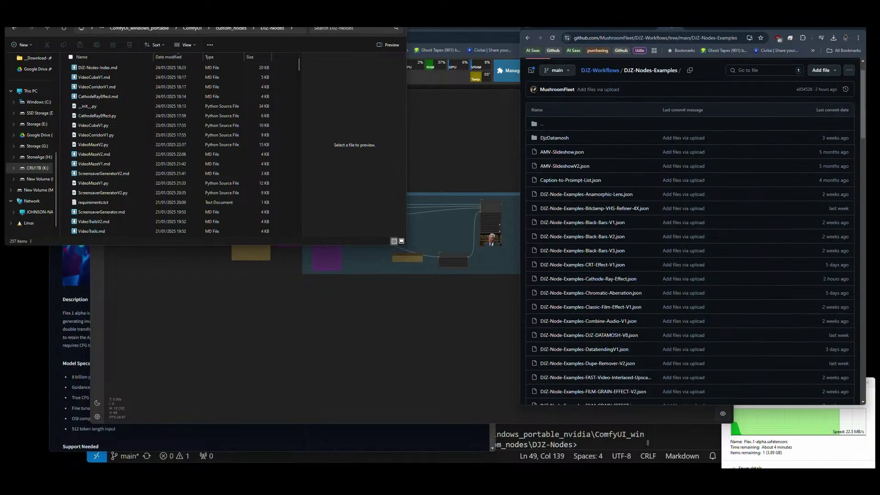
Check the Flex.1-alpha.safetensors move progress, glance at DJZ-Nodes, and return to the Video Cube workflow.
{"action": "left_click", "coordinate": [510, 126]}
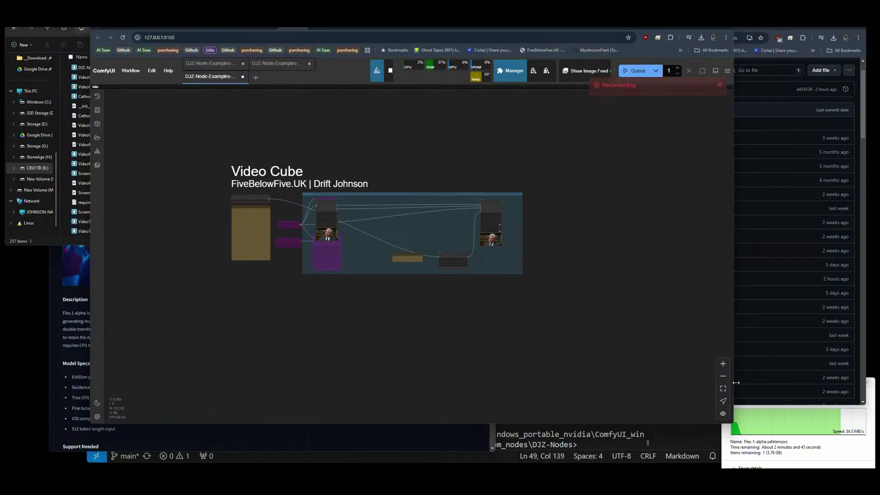
{"action": "left_click", "coordinate": [843, 463]}
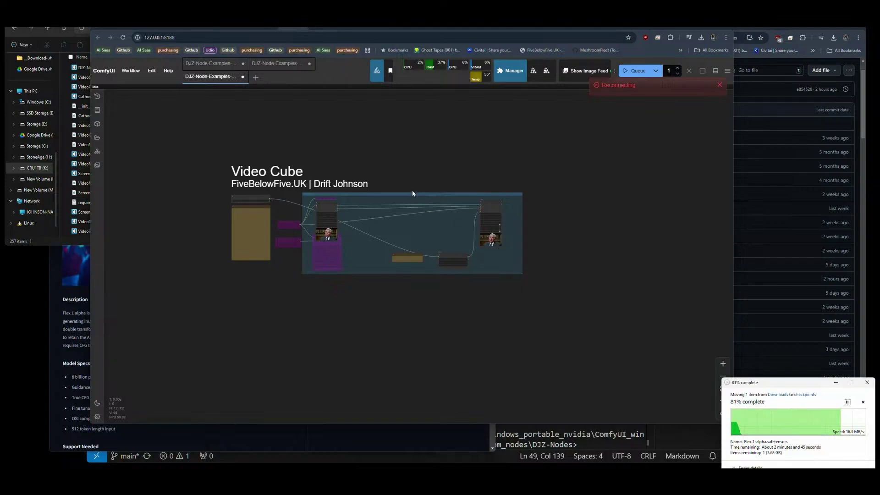
{"action": "left_click", "coordinate": [373, 157]}
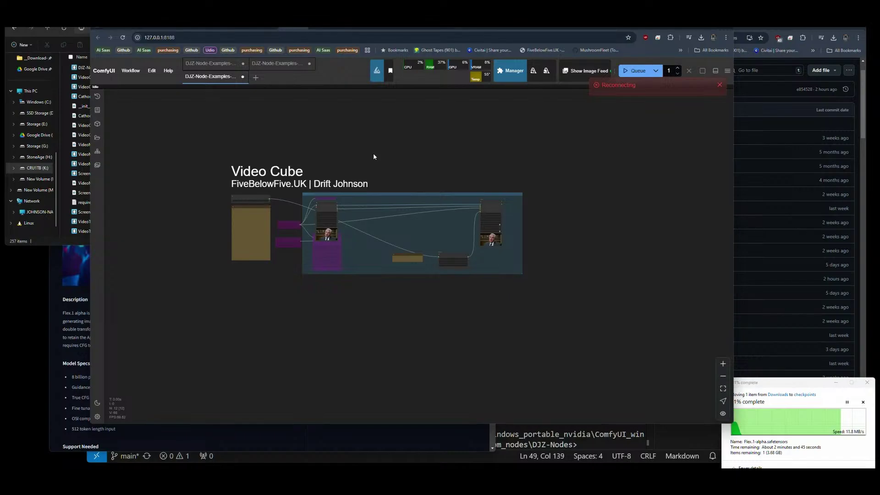
{"action": "left_click", "coordinate": [67, 241]}
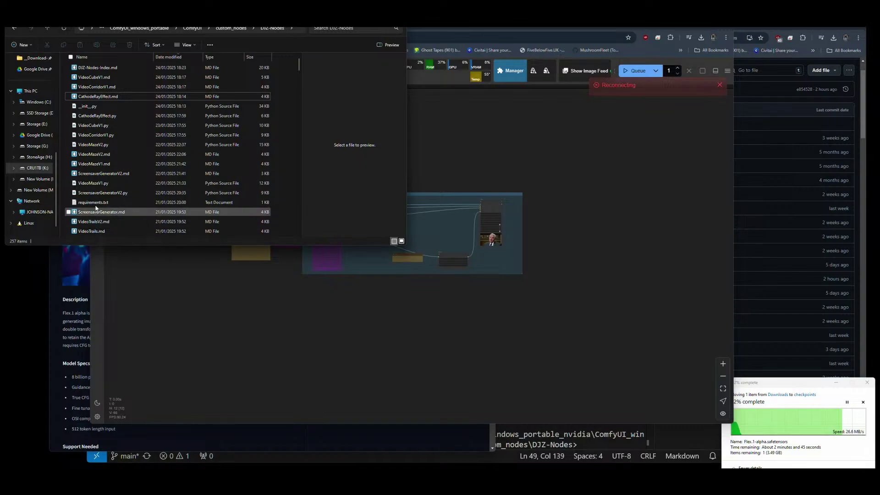
{"action": "left_click", "coordinate": [499, 138]}
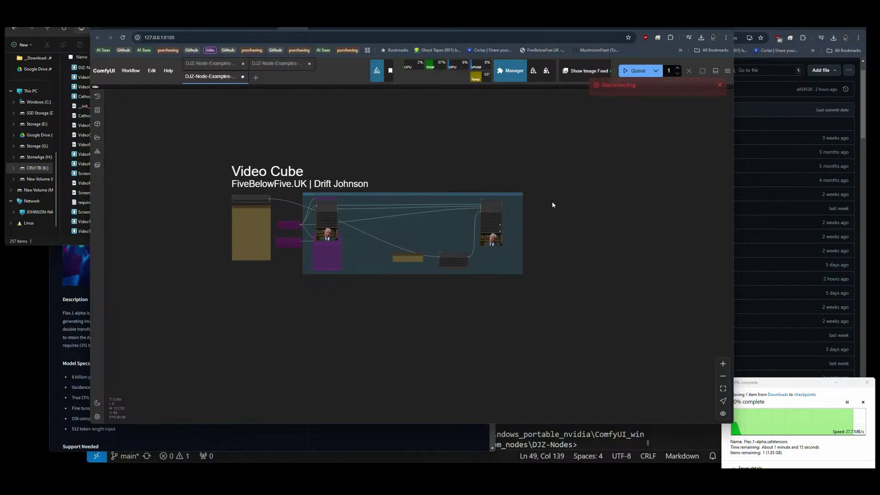
Skim the Flex.1-alpha model card, resume its interrupted download, and switch to the CODA Cosmos workflow.
{"action": "left_click", "coordinate": [211, 435]}
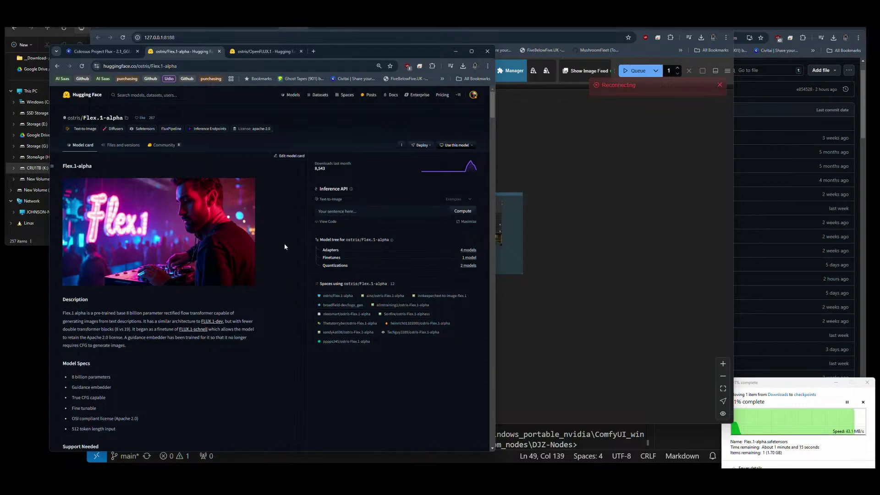
{"action": "scroll", "coordinate": [285, 244], "scroll_direction": "down", "scroll_amount": 4}
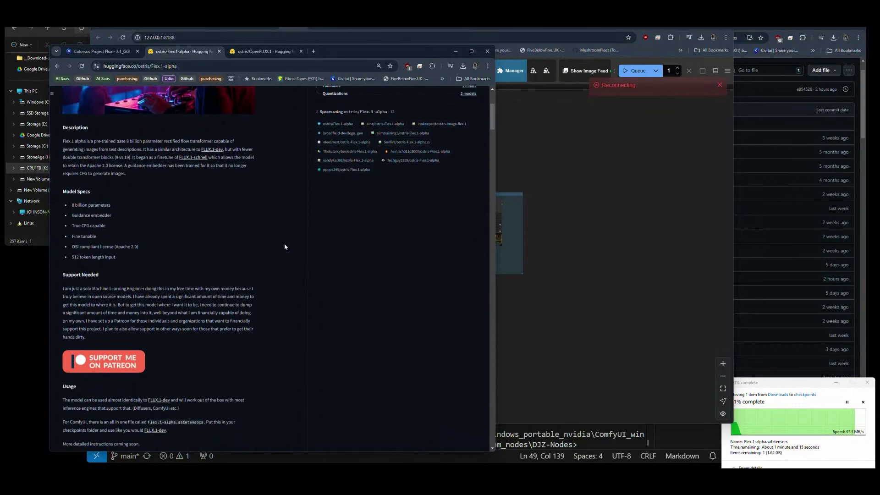
{"action": "scroll", "coordinate": [285, 248], "scroll_direction": "up", "scroll_amount": 3}
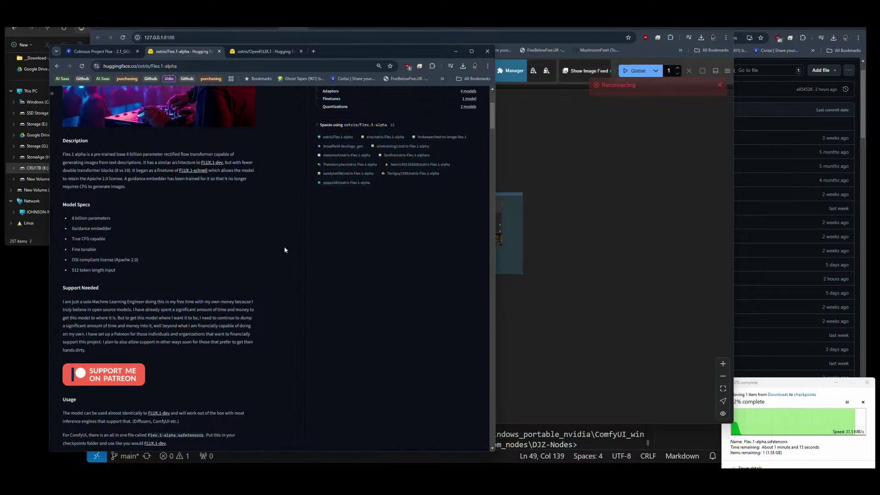
{"action": "left_click", "coordinate": [700, 226]}
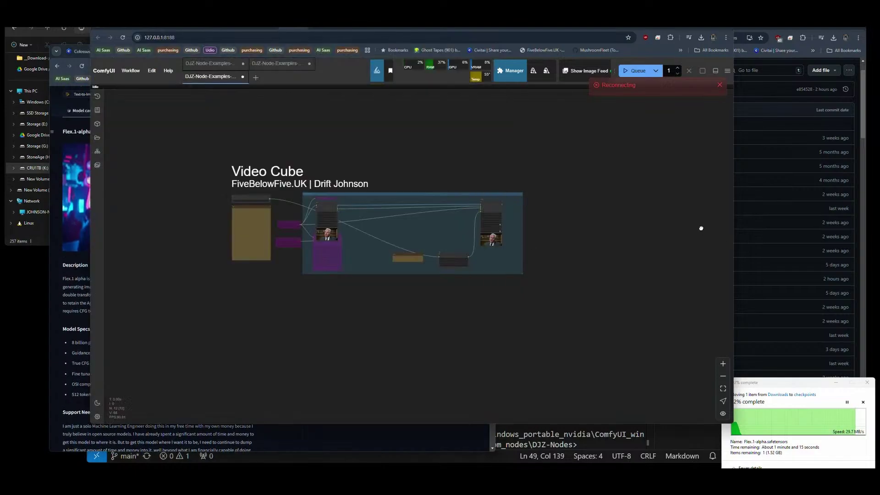
{"action": "left_click", "coordinate": [702, 38]}
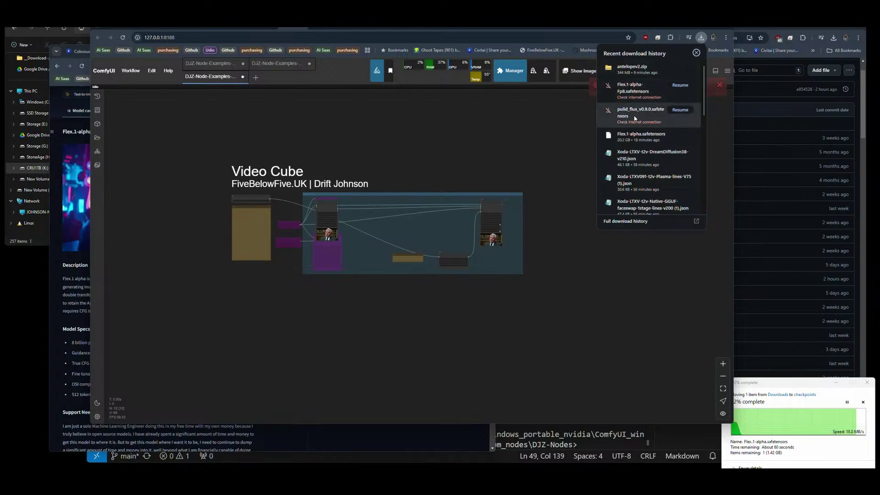
{"action": "left_click", "coordinate": [676, 88]}
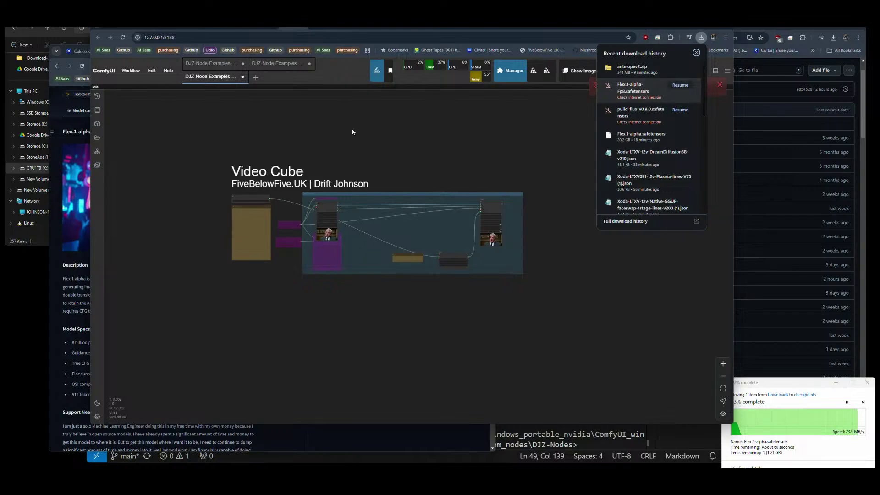
{"action": "left_click", "coordinate": [266, 28]}
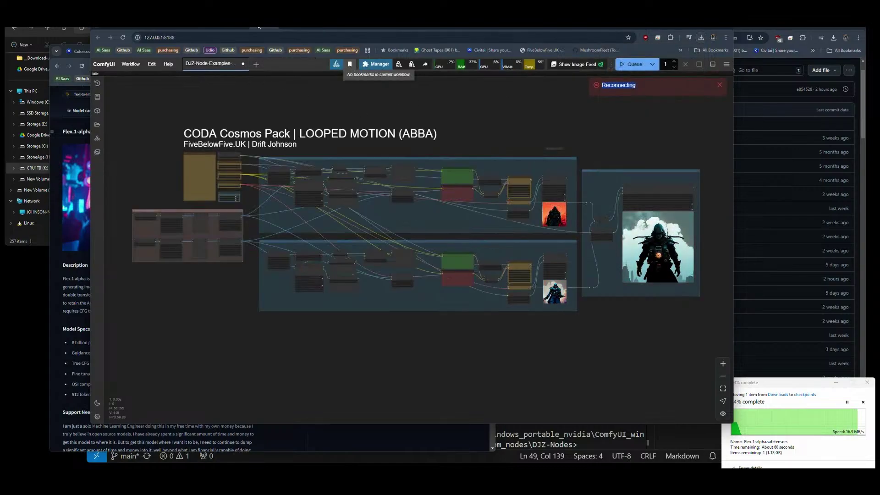
Open the Foda-Flux-GGUF workflow and pan to its loaders, check the file move, then return to DJZ-Nodes.
{"action": "left_click", "coordinate": [230, 27]}
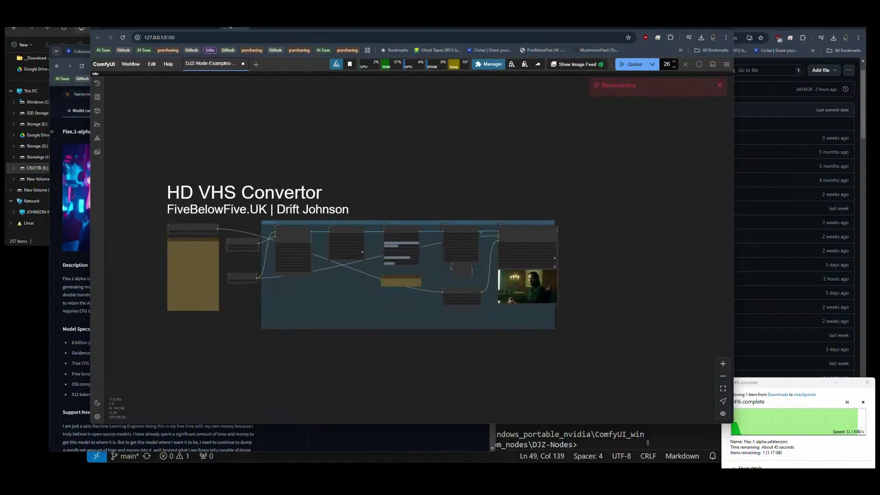
{"action": "left_click", "coordinate": [205, 27]}
{"action": "scroll", "coordinate": [502, 265], "scroll_direction": "down", "scroll_amount": 2}
{"action": "scroll", "coordinate": [502, 264], "scroll_direction": "down", "scroll_amount": 6}
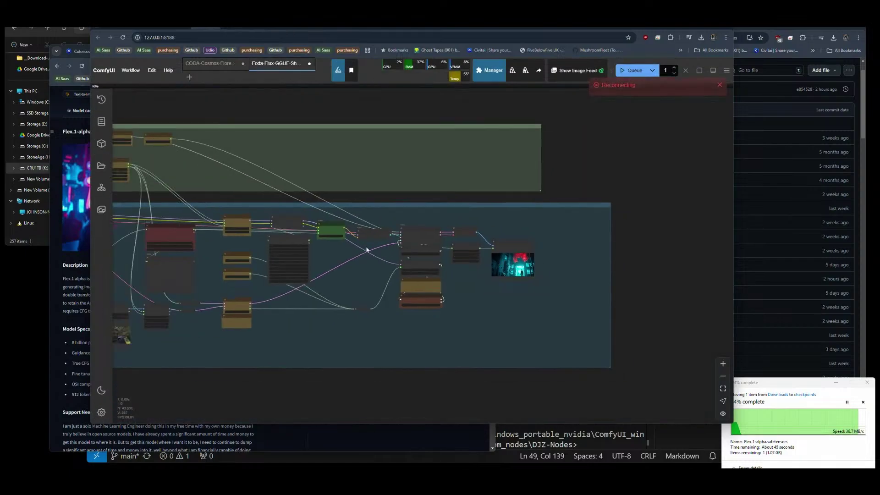
{"action": "left_click_drag", "start_coordinate": [303, 216], "coordinate": [489, 220]}
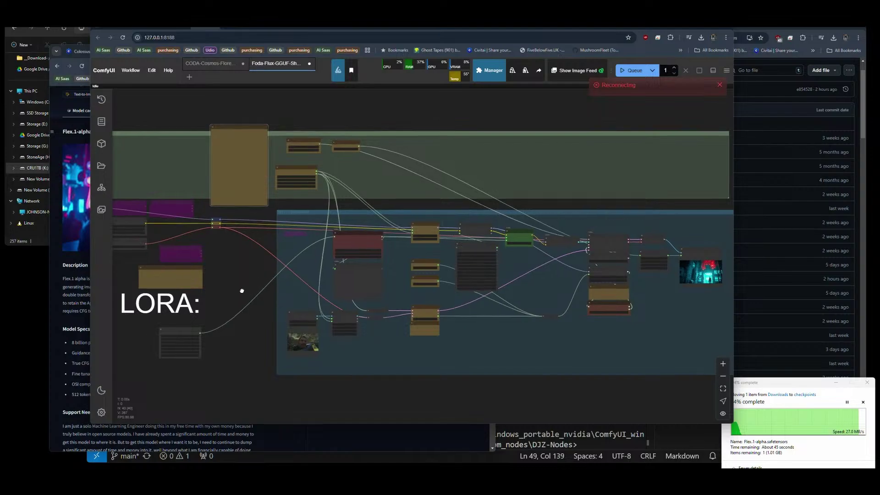
{"action": "scroll", "coordinate": [234, 214], "scroll_direction": "up", "scroll_amount": 5}
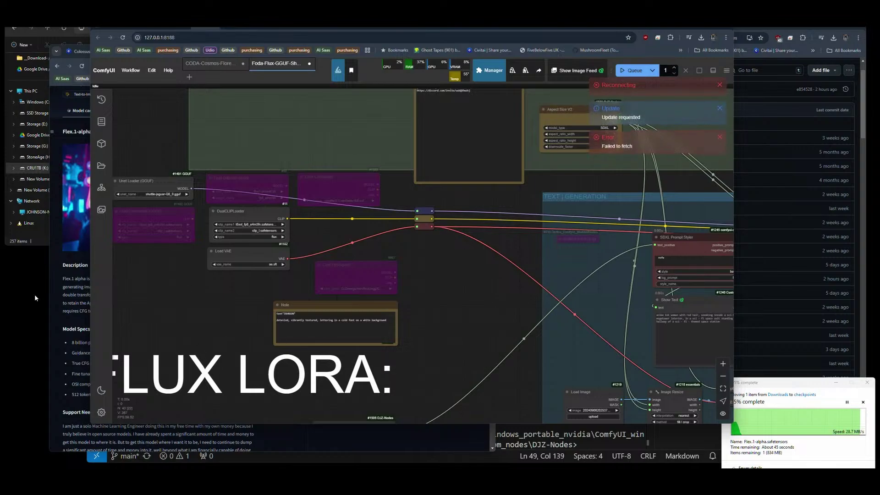
{"action": "left_click", "coordinate": [793, 389]}
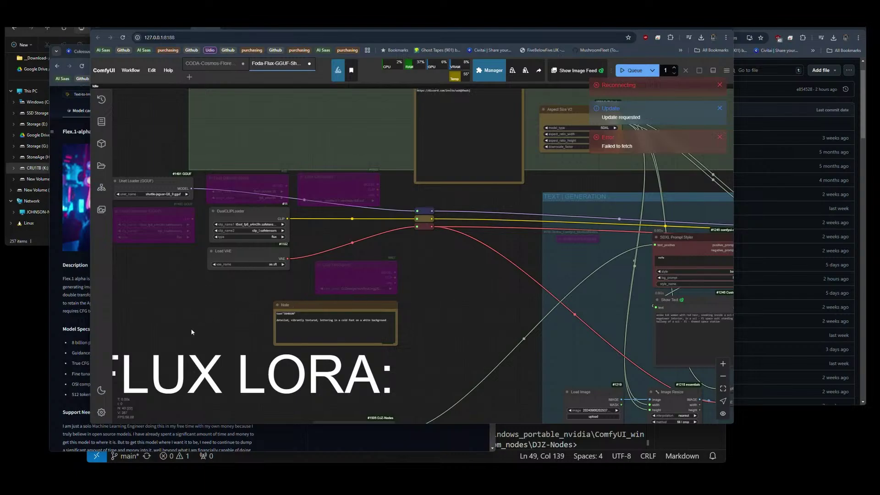
{"action": "left_click", "coordinate": [37, 243]}
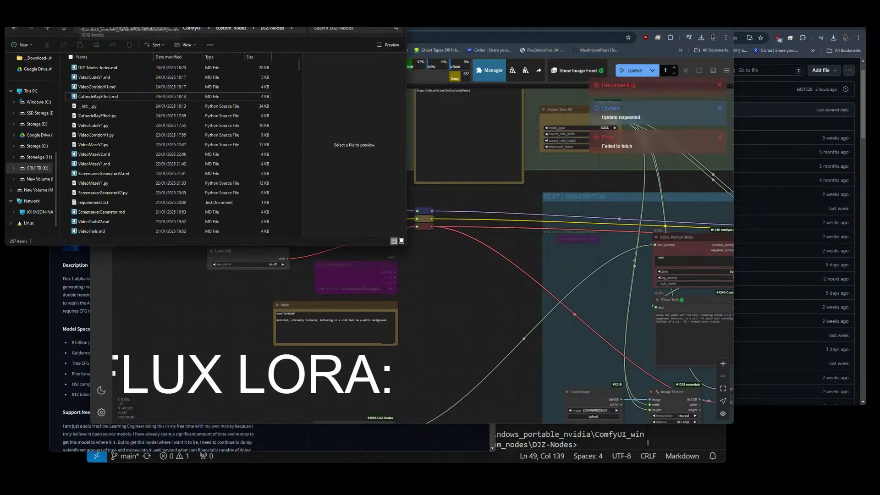
Copy antelopev2.zip from Downloads and go up to the ComfyUI folder.
{"action": "key", "text": "alt+Left"}
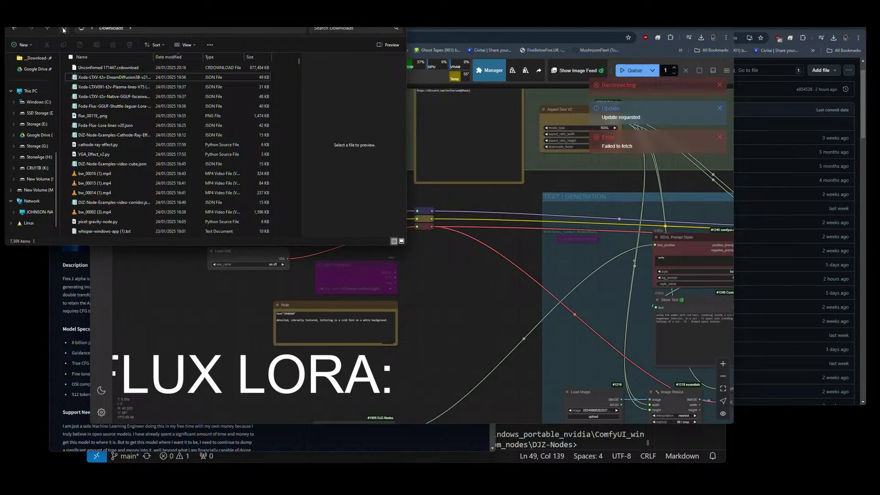
{"action": "left_click", "coordinate": [64, 29]}
{"action": "left_click", "coordinate": [93, 68]}
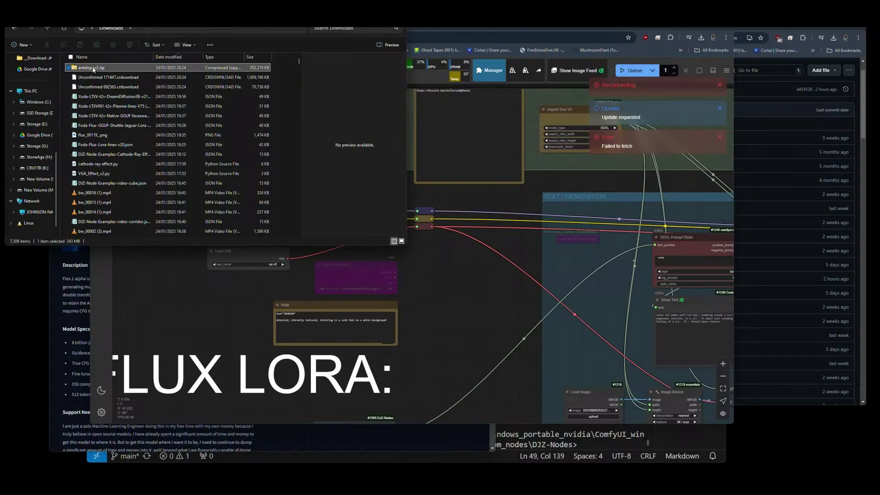
{"action": "key", "text": "ctrl+c"}
{"action": "key", "text": "alt+Left"}
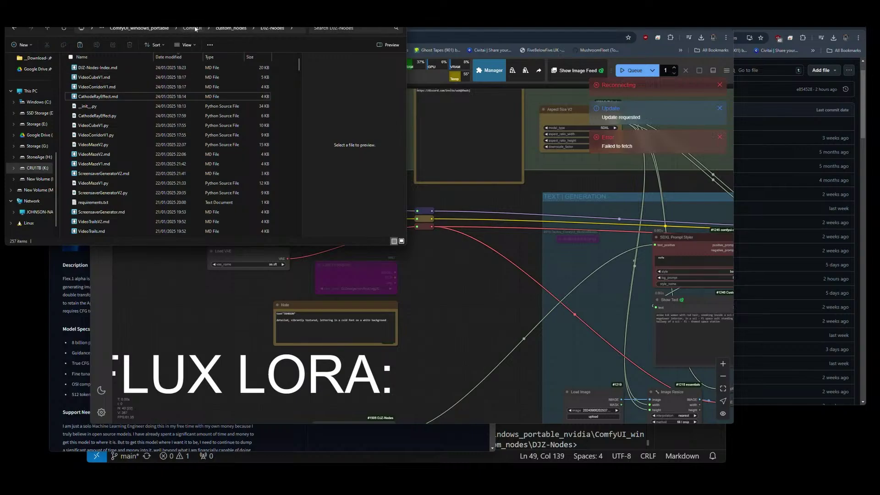
{"action": "left_click", "coordinate": [194, 29]}
Paste antelopev2.zip into ComfyUI's models\insightface\models folder beside buffalo_l.
{"action": "double_click", "coordinate": [84, 183]}
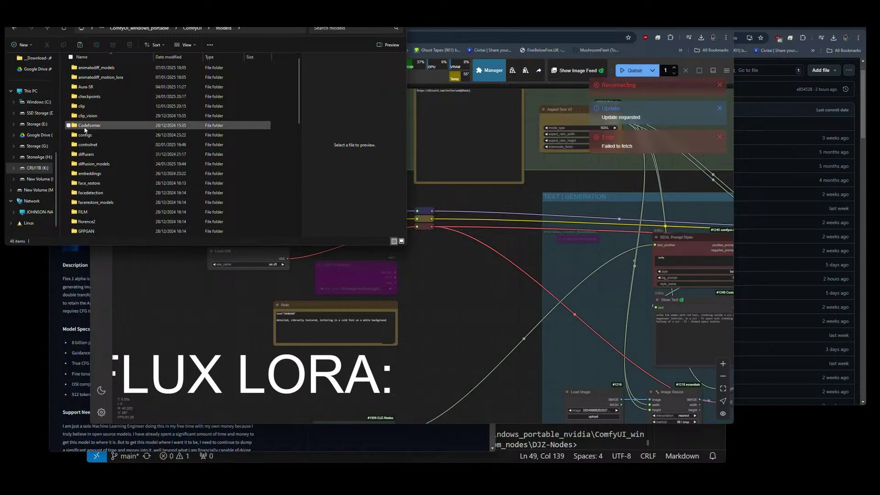
{"action": "scroll", "coordinate": [95, 200], "scroll_direction": "down", "scroll_amount": 3}
{"action": "double_click", "coordinate": [93, 186]}
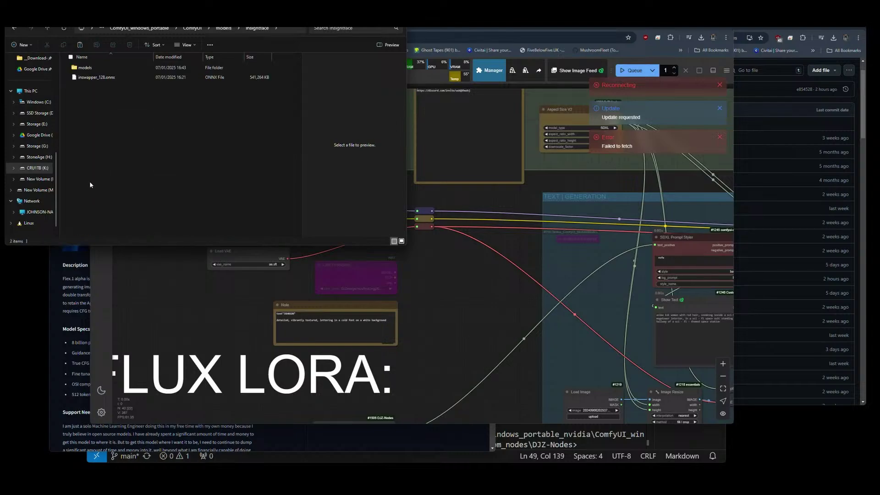
{"action": "double_click", "coordinate": [84, 68]}
{"action": "right_click", "coordinate": [87, 121]}
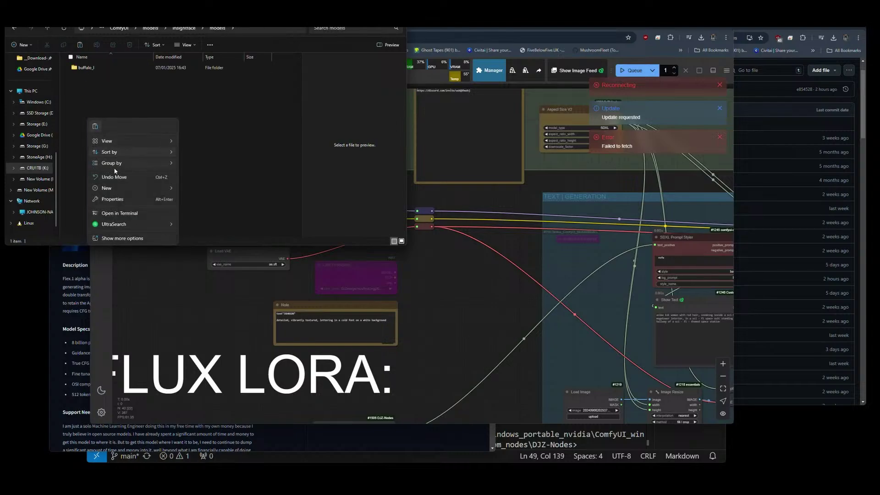
{"action": "left_click", "coordinate": [96, 126]}
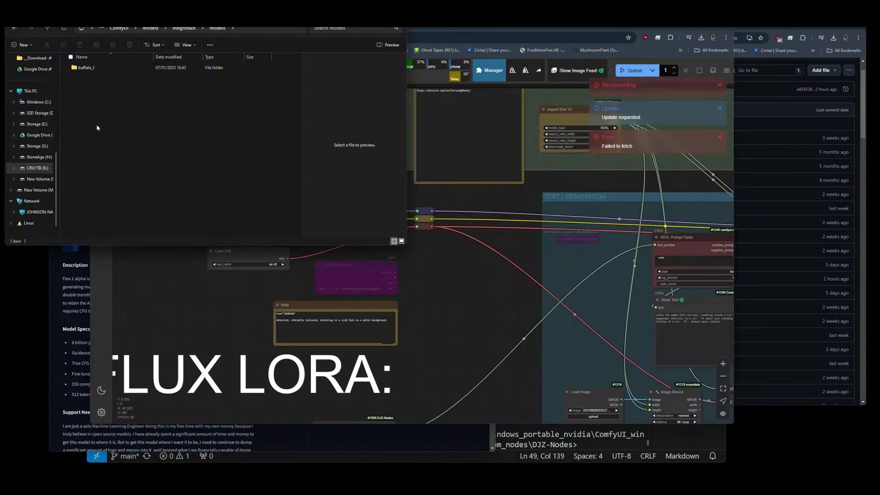
Extract antelopev2.zip with 7-Zip into an antelopev2 folder.
{"action": "right_click", "coordinate": [89, 79]}
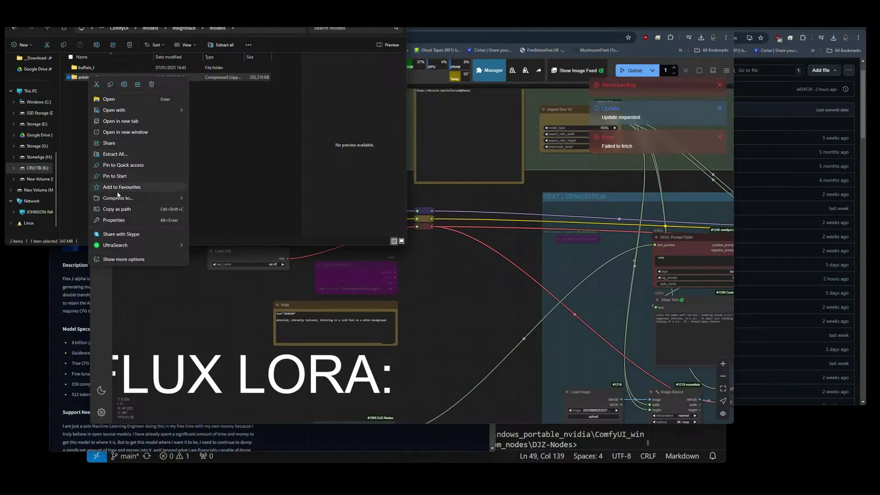
{"action": "left_click", "coordinate": [122, 259]}
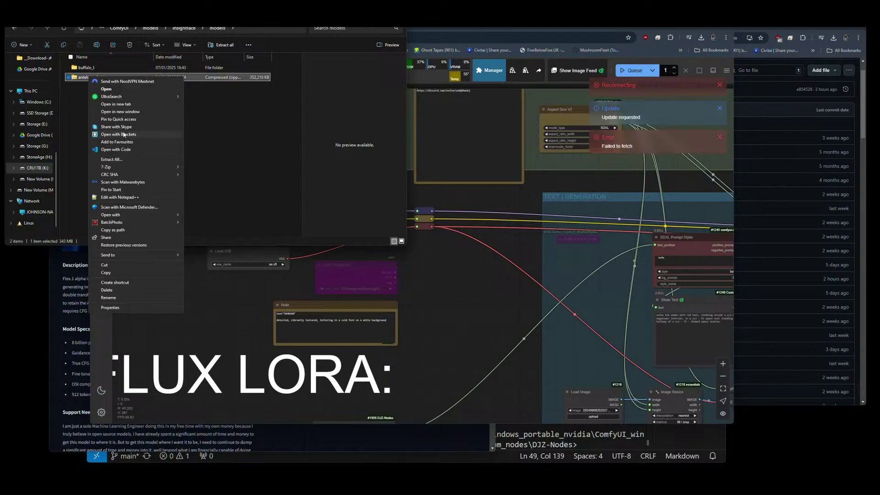
{"action": "mouse_move", "coordinate": [123, 167]}
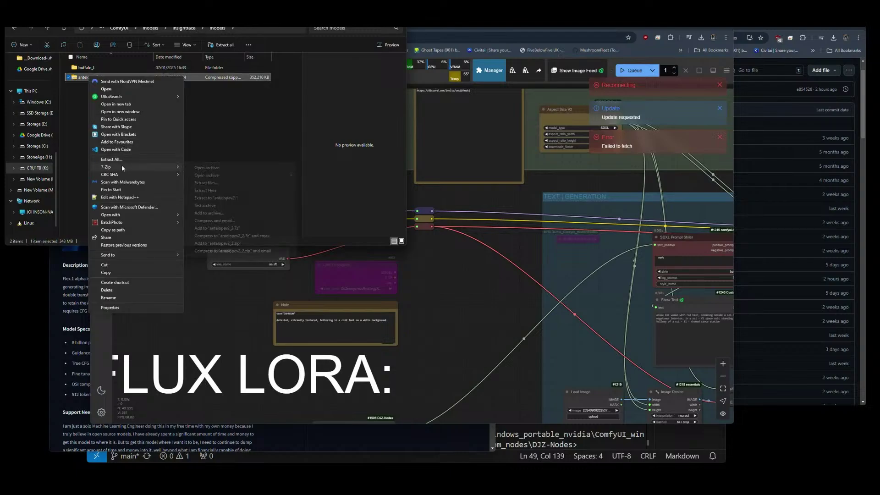
{"action": "left_click", "coordinate": [220, 198]}
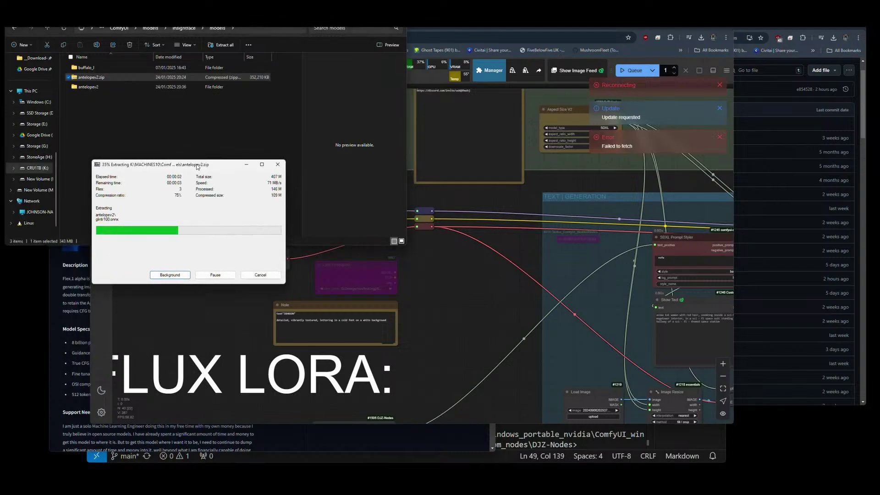
{"action": "left_click_drag", "start_coordinate": [197, 166], "coordinate": [122, 285]}
{"action": "left_click", "coordinate": [163, 92]}
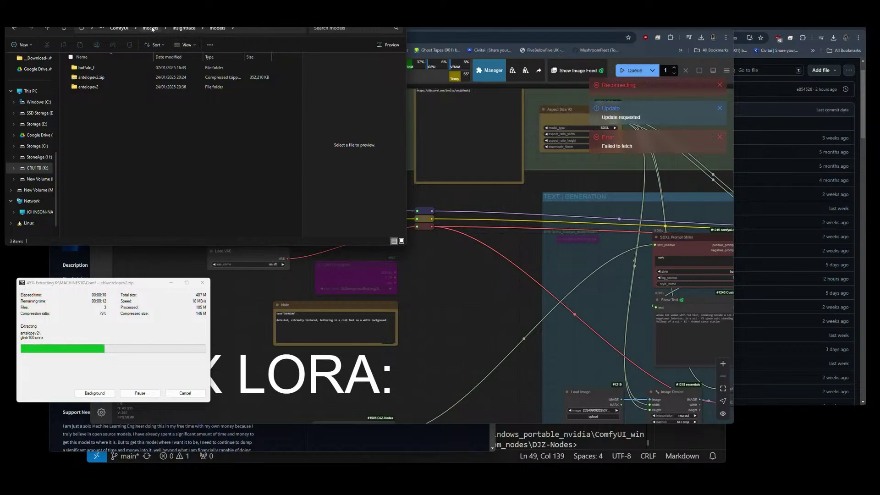
{"action": "left_click", "coordinate": [151, 28]}
Resume the failed pulid_flux_v0.9.0.safetensors download, then open ComfyUI's empty pulid models folder.
{"action": "left_click", "coordinate": [701, 38]}
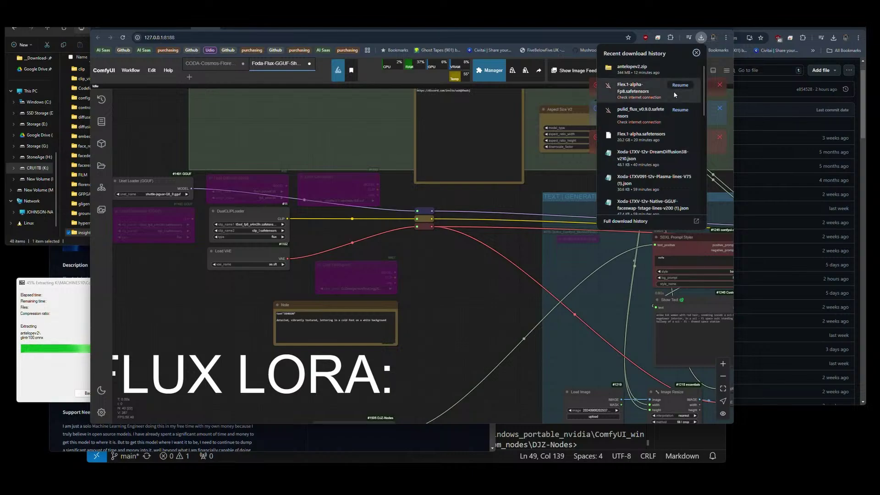
{"action": "left_click", "coordinate": [680, 110]}
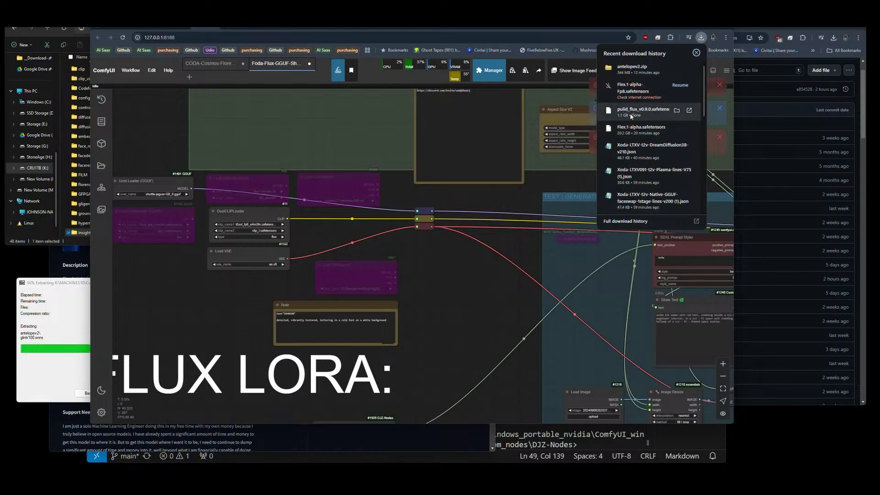
{"action": "left_click", "coordinate": [73, 228]}
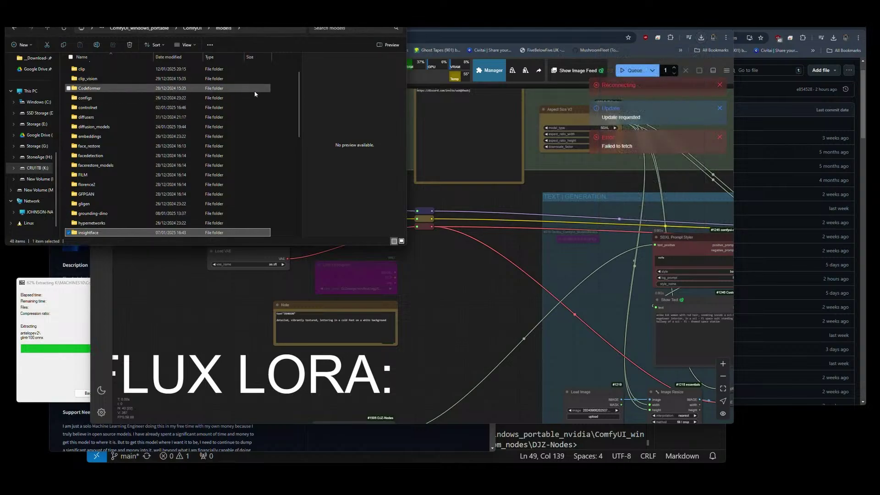
{"action": "scroll", "coordinate": [117, 184], "scroll_direction": "down", "scroll_amount": 3}
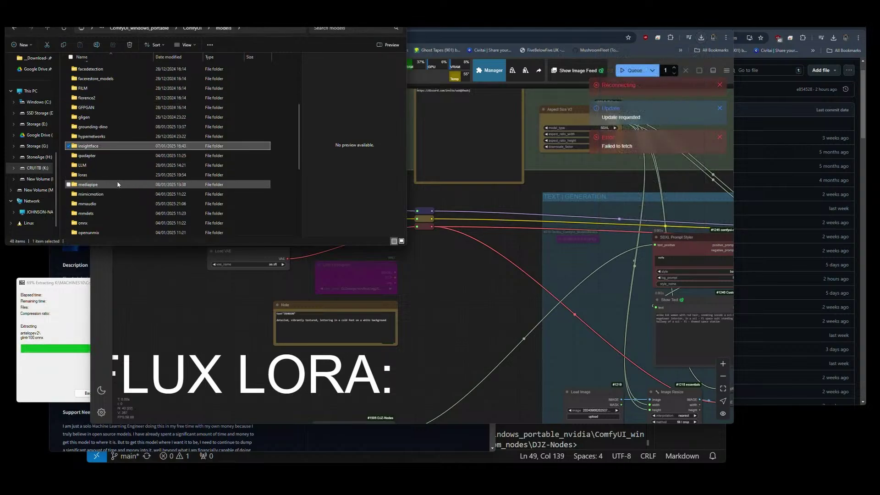
{"action": "scroll", "coordinate": [118, 184], "scroll_direction": "down", "scroll_amount": 1}
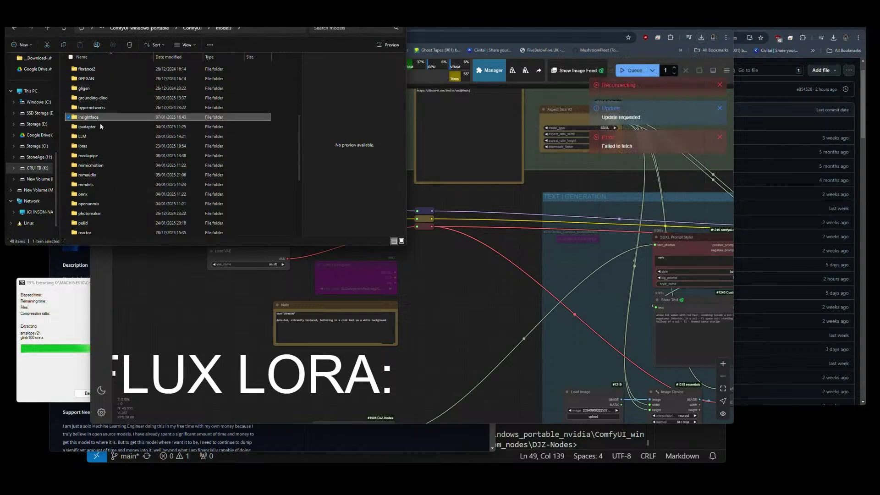
{"action": "scroll", "coordinate": [95, 201], "scroll_direction": "down", "scroll_amount": 5}
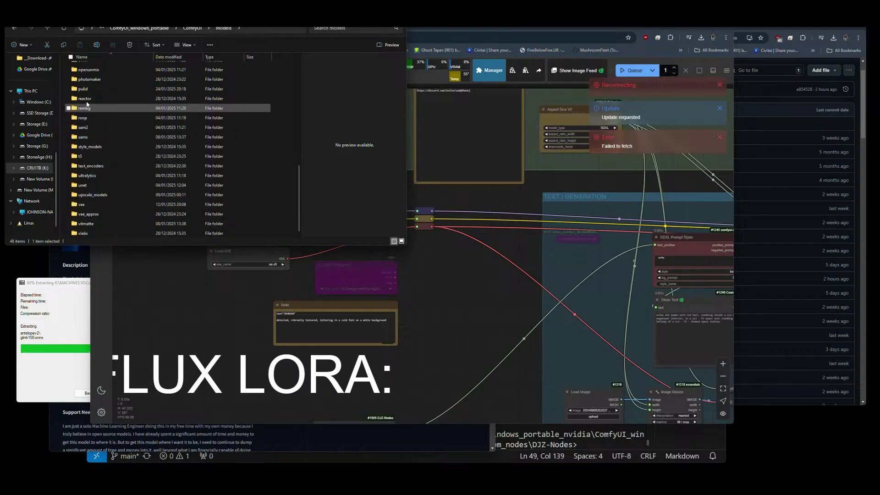
{"action": "double_click", "coordinate": [85, 88]}
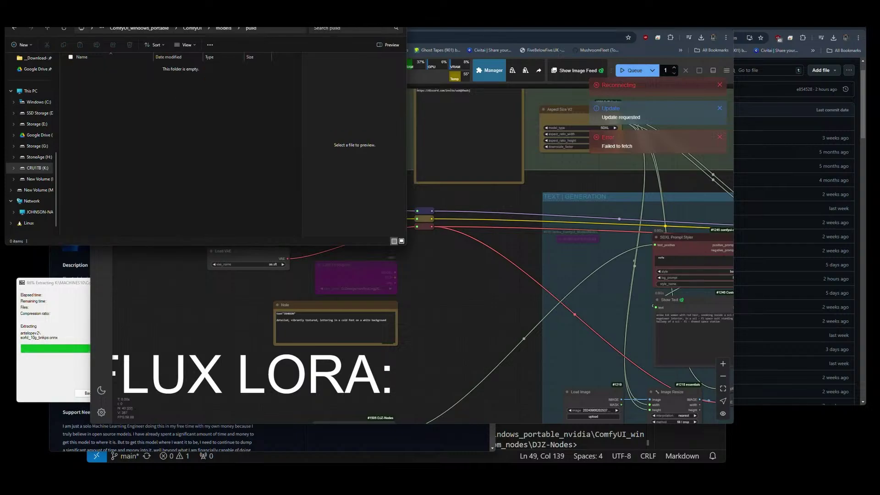
Move pulid_flux_v0.9.0.safetensors from Downloads into the pulid models folder.
{"action": "left_click", "coordinate": [32, 57]}
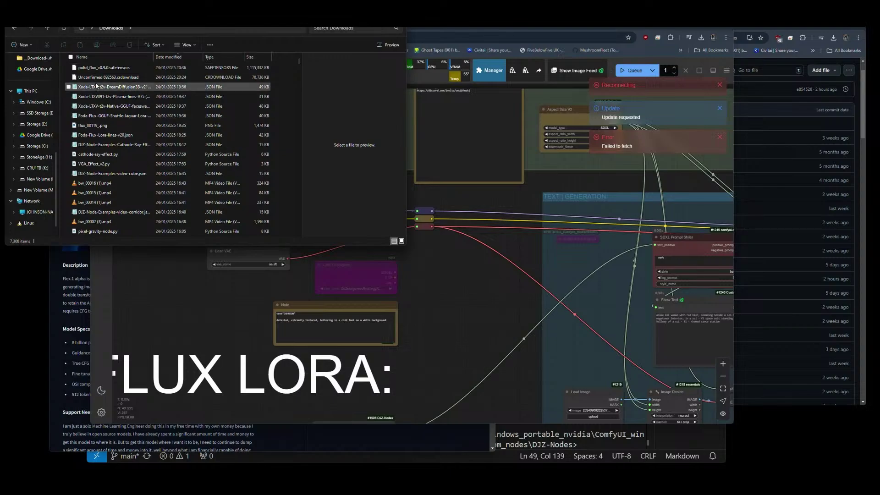
{"action": "left_click", "coordinate": [102, 69]}
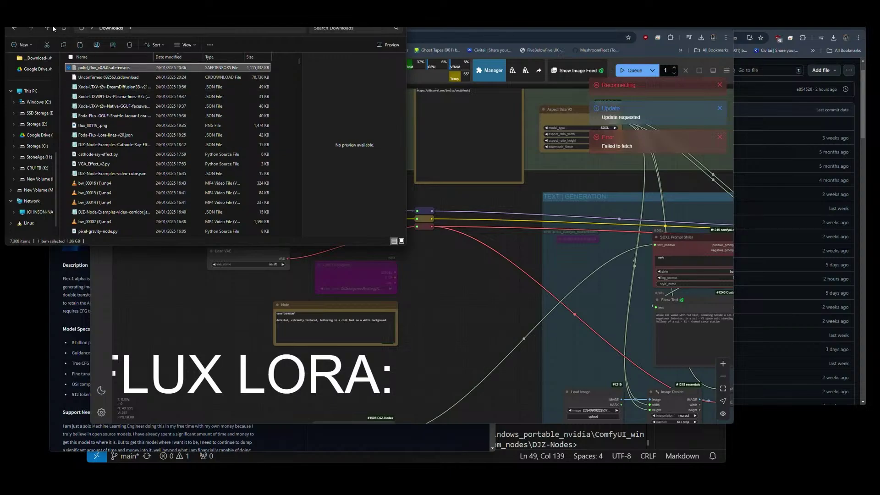
{"action": "key", "text": "alt+Left"}
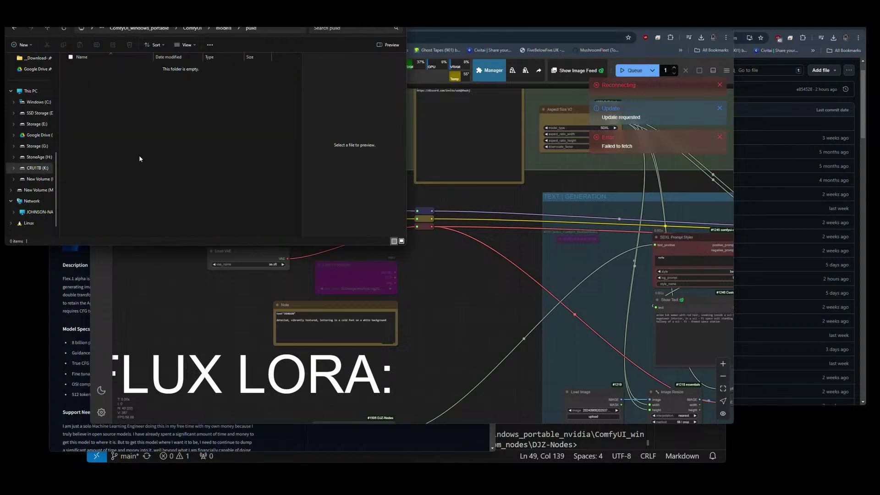
{"action": "key", "text": "ctrl+v"}
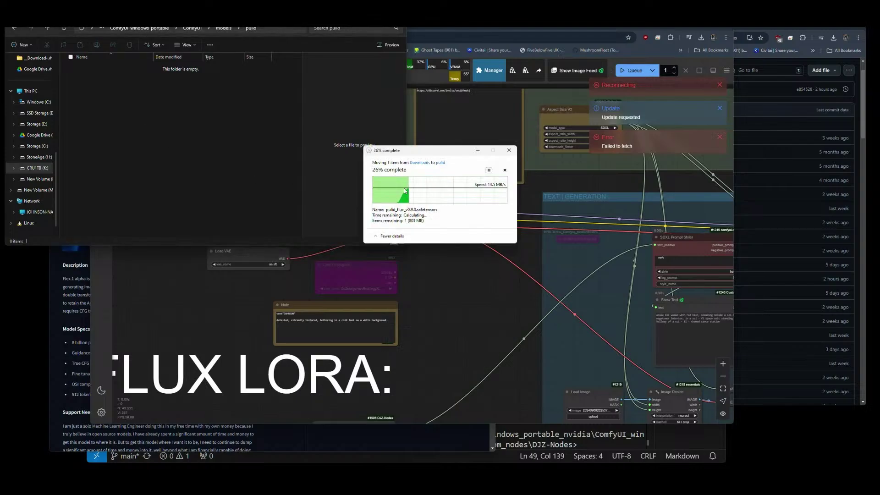
{"action": "left_click_drag", "start_coordinate": [439, 154], "coordinate": [793, 380]}
Resume the failed Flex.1-alpha-Fp8 download, then go up to ComfyUI_windows_portable.
{"action": "left_click", "coordinate": [701, 38]}
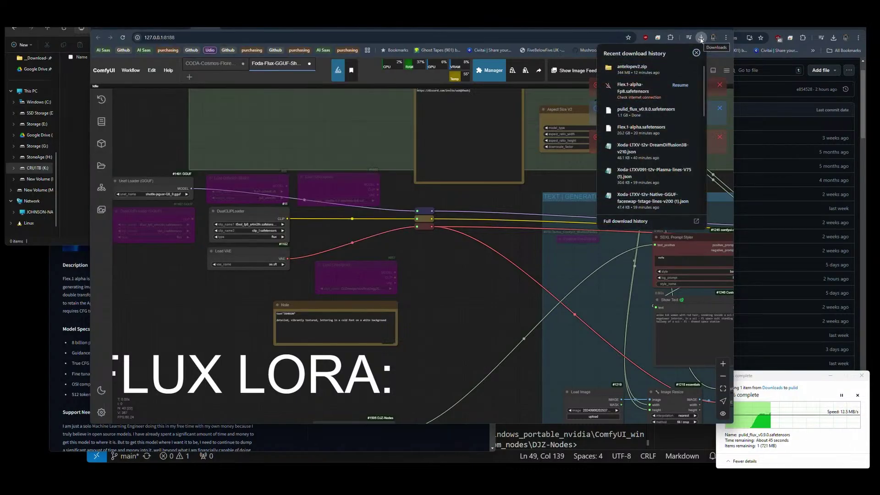
{"action": "left_click", "coordinate": [700, 39]}
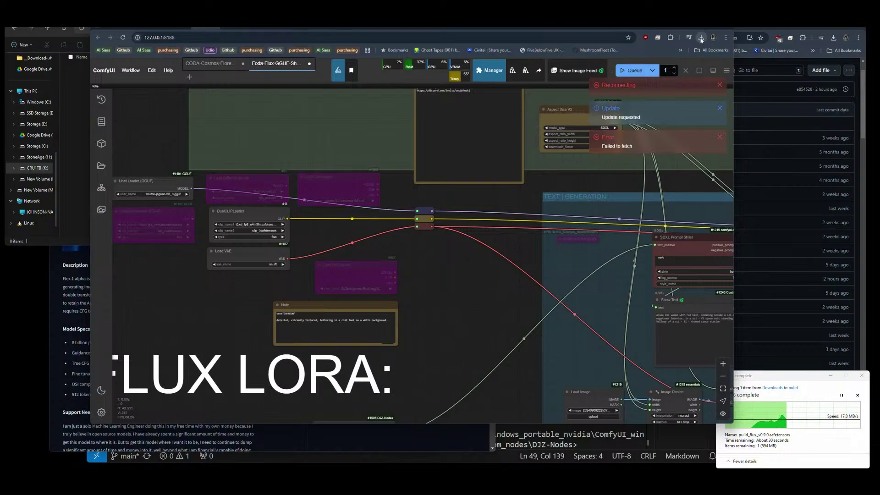
{"action": "left_click", "coordinate": [701, 39]}
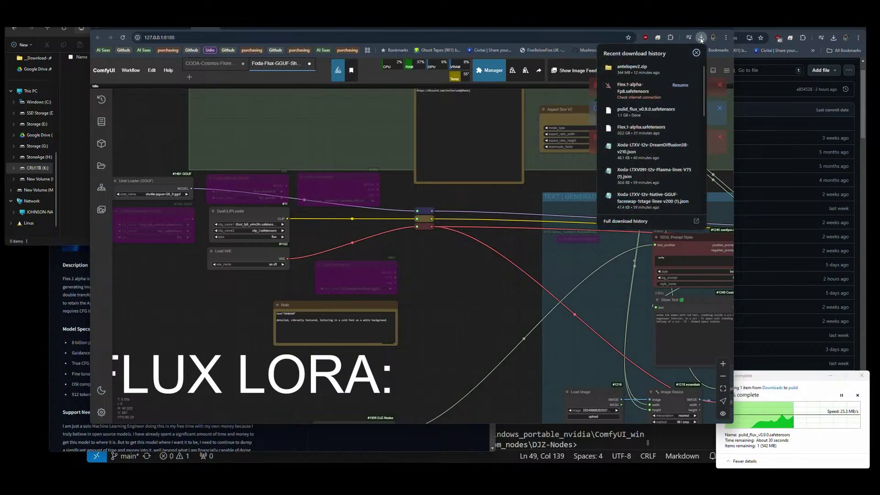
{"action": "left_click", "coordinate": [681, 85]}
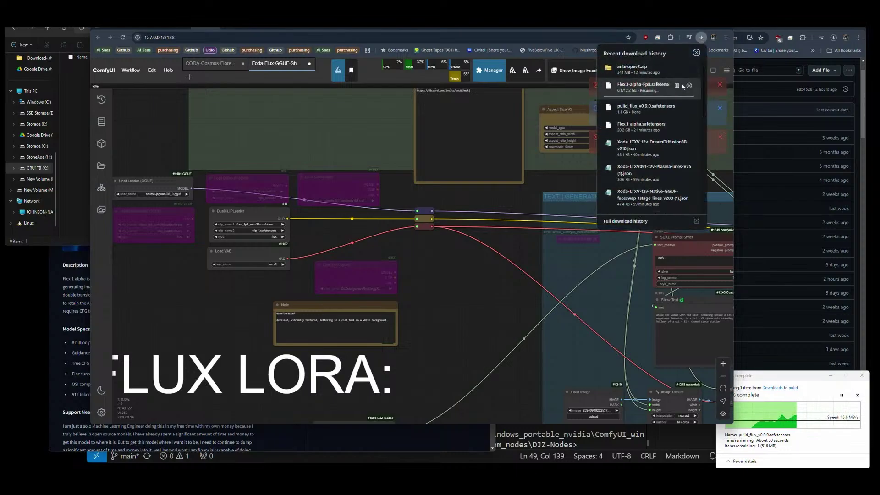
{"action": "left_click", "coordinate": [579, 169]}
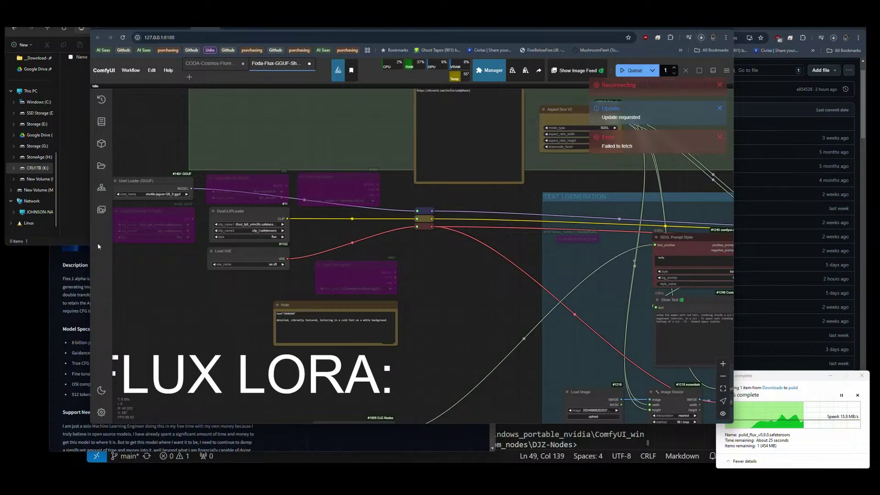
{"action": "left_click", "coordinate": [76, 241]}
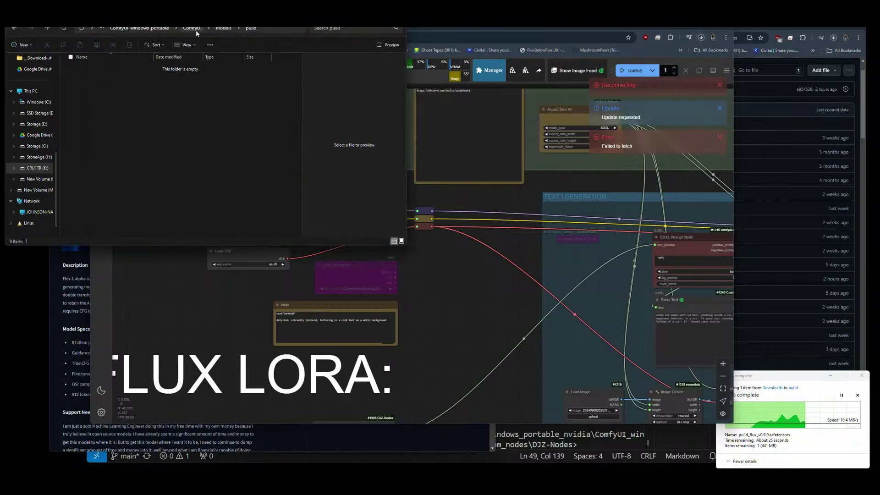
{"action": "left_click", "coordinate": [160, 29]}
{"action": "left_click", "coordinate": [182, 174]}
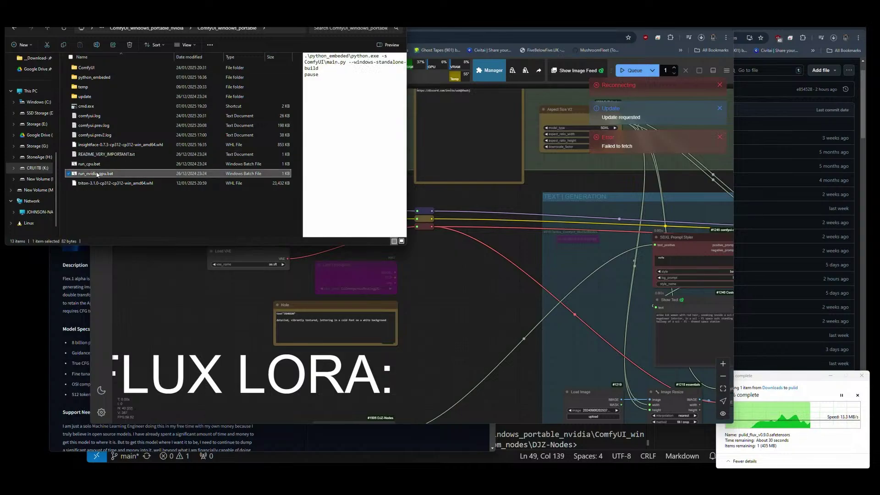
{"action": "double_click", "coordinate": [183, 173]}
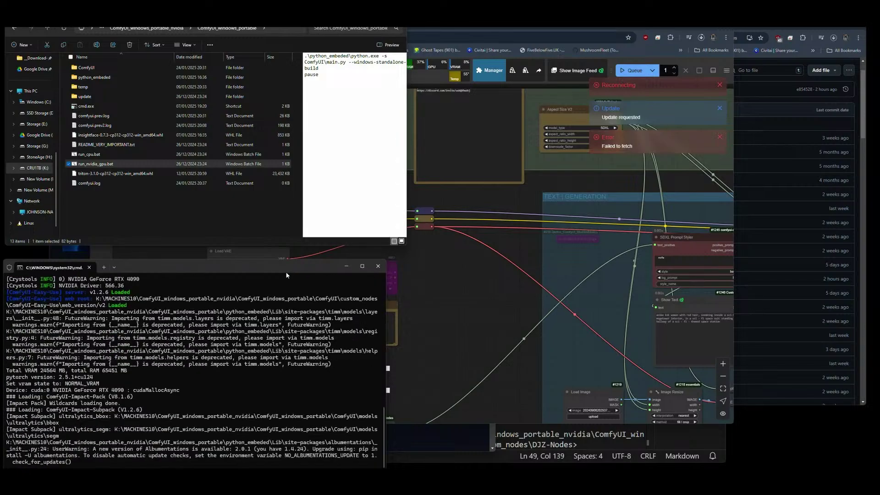
{"action": "left_click", "coordinate": [461, 285]}
{"action": "left_click", "coordinate": [55, 426]}
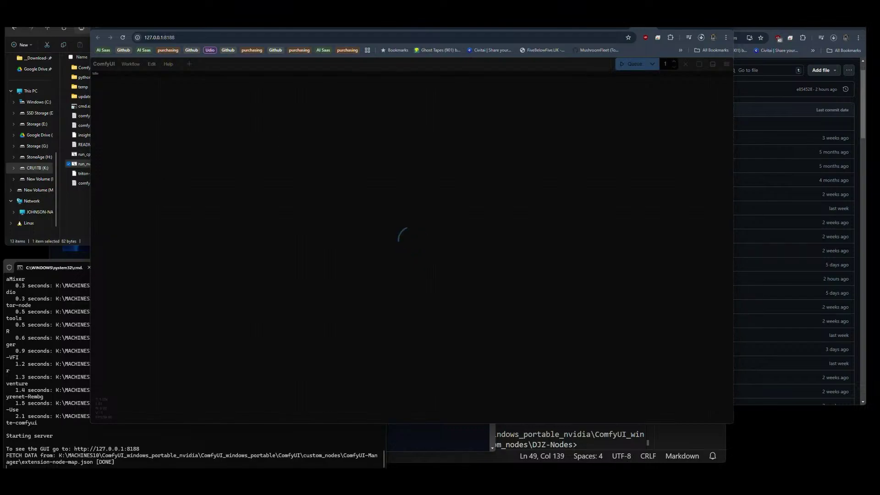
Dismiss the Missing Node Types warning and reload the ComfyUI page.
{"action": "left_click_drag", "start_coordinate": [90, 210], "coordinate": [141, 210]}
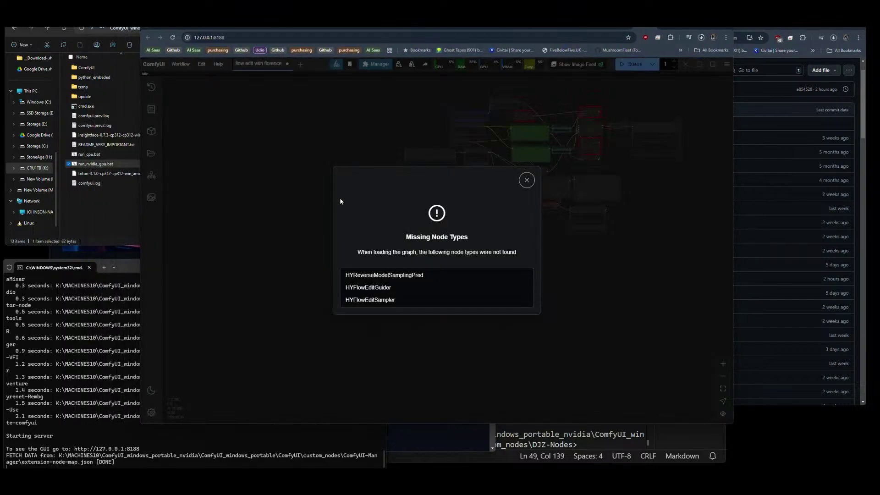
{"action": "left_click", "coordinate": [524, 179]}
{"action": "left_click_drag", "start_coordinate": [629, 167], "coordinate": [534, 224]}
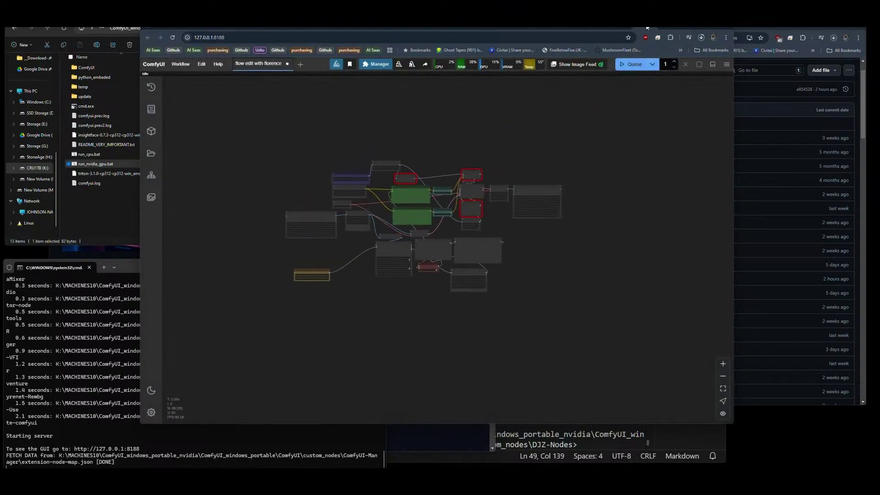
{"action": "key", "text": "F5"}
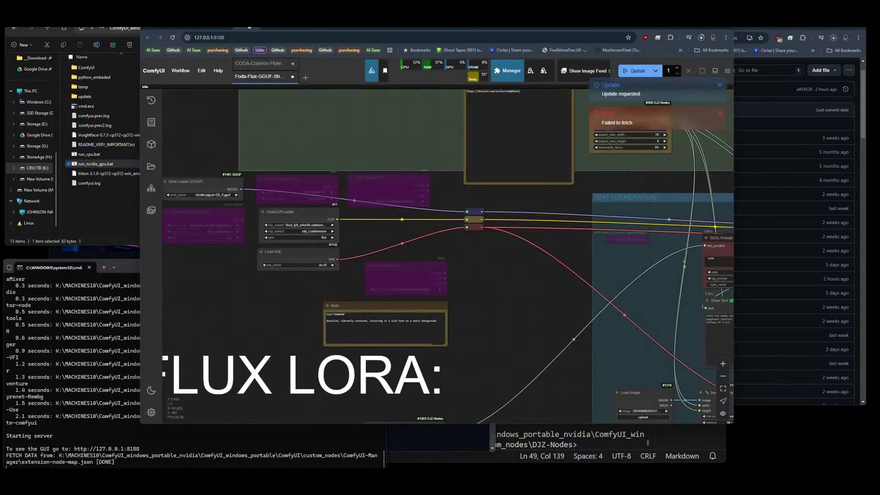
{"action": "left_click", "coordinate": [173, 38]}
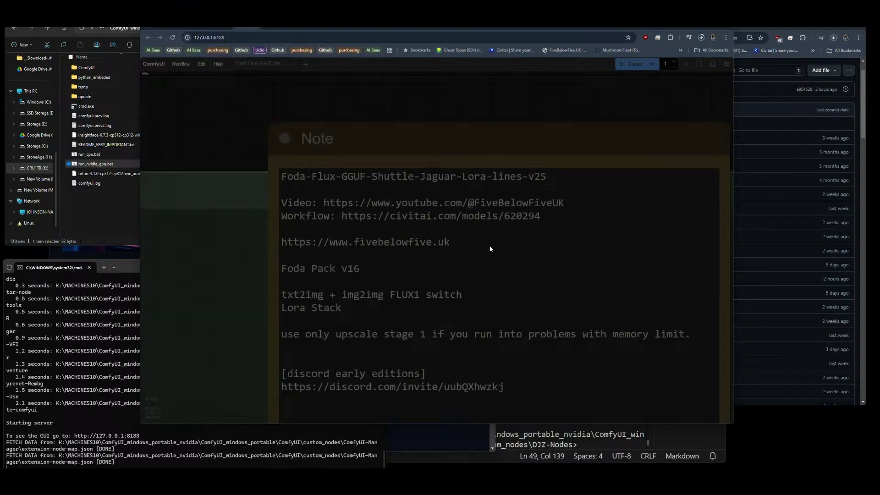
Look over the Foda-Flux-GGUF workflow and open the Unet Loader's GGUF model list.
{"action": "scroll", "coordinate": [275, 191], "scroll_direction": "down", "scroll_amount": 10}
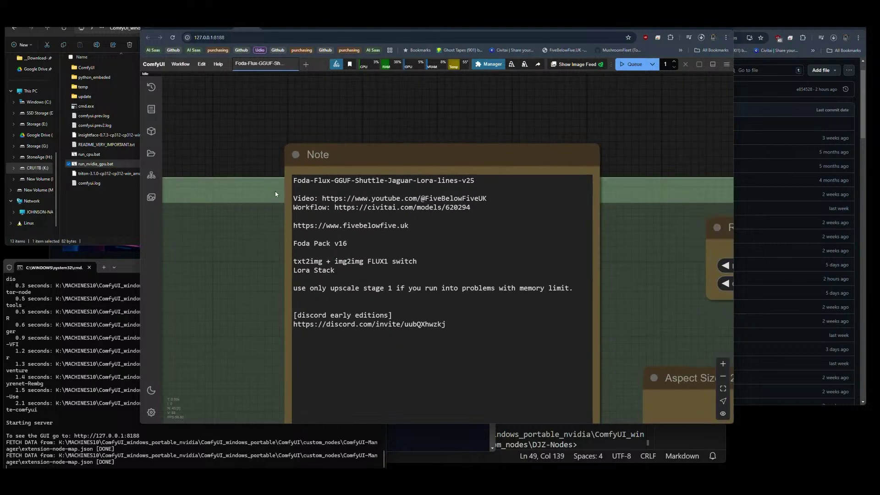
{"action": "scroll", "coordinate": [402, 154], "scroll_direction": "down", "scroll_amount": 10}
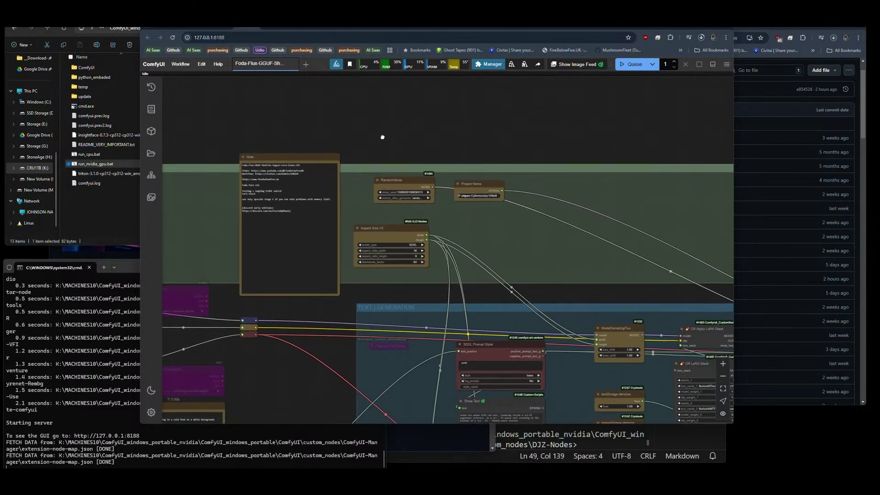
{"action": "left_click_drag", "start_coordinate": [477, 98], "coordinate": [476, 91]}
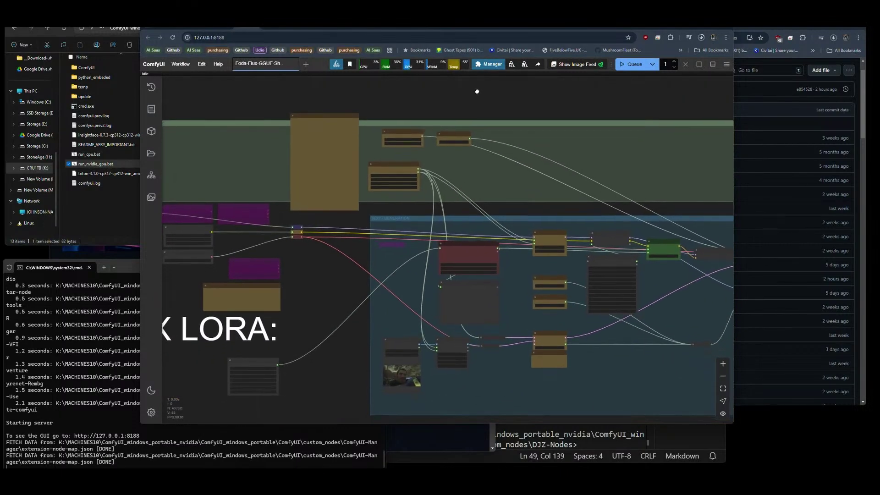
{"action": "mouse_move", "coordinate": [351, 351]}
{"action": "left_mouse_down"}
{"action": "mouse_move", "coordinate": [232, 315]}
{"action": "mouse_move", "coordinate": [461, 314]}
{"action": "mouse_move", "coordinate": [339, 339]}
{"action": "left_mouse_up"}
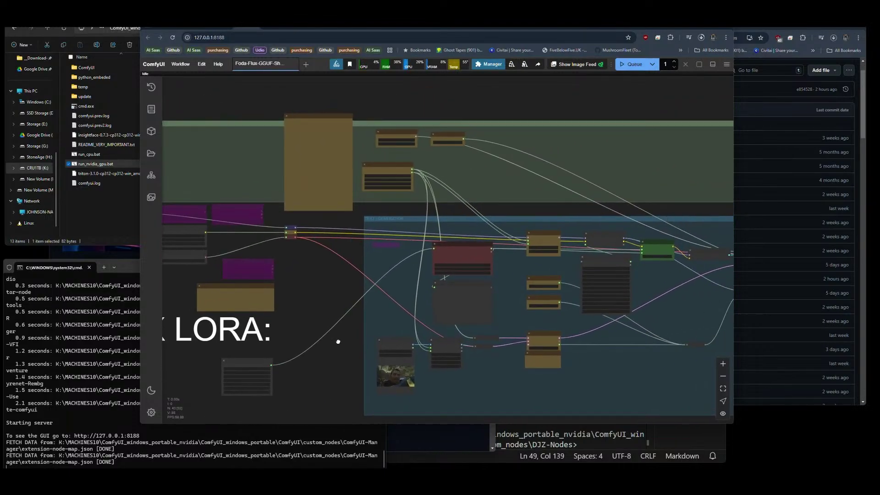
{"action": "scroll", "coordinate": [374, 152], "scroll_direction": "up", "scroll_amount": 8}
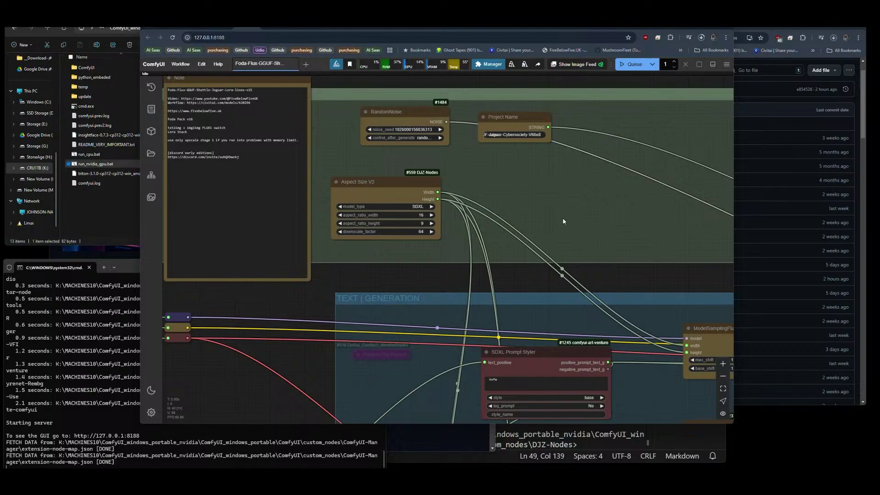
{"action": "scroll", "coordinate": [534, 201], "scroll_direction": "down", "scroll_amount": 8}
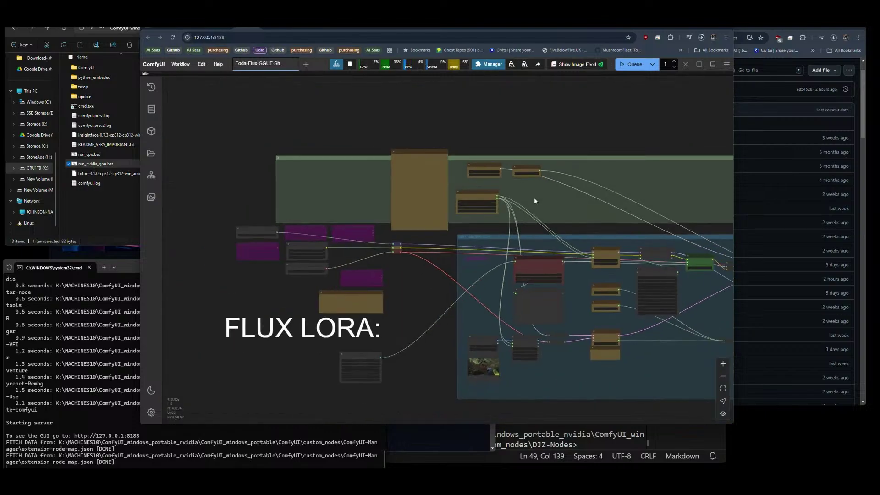
{"action": "scroll", "coordinate": [306, 266], "scroll_direction": "up", "scroll_amount": 8}
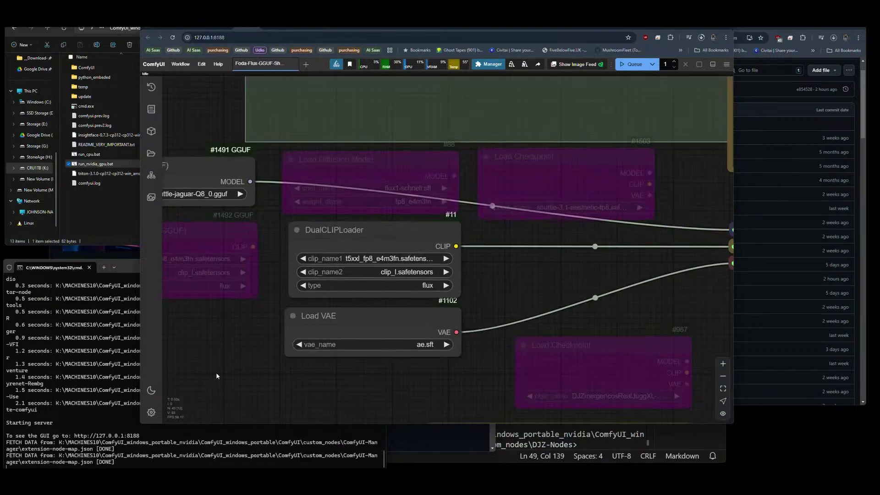
{"action": "left_click", "coordinate": [267, 203]}
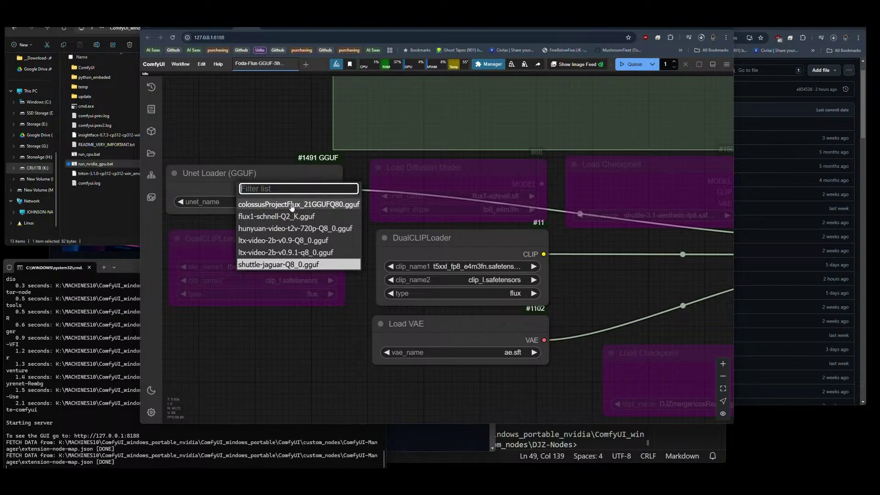
Select colossusProjectFlux_21GGUFQ80.gguf as the Unet model and review the sampler nodes.
{"action": "left_click", "coordinate": [292, 205]}
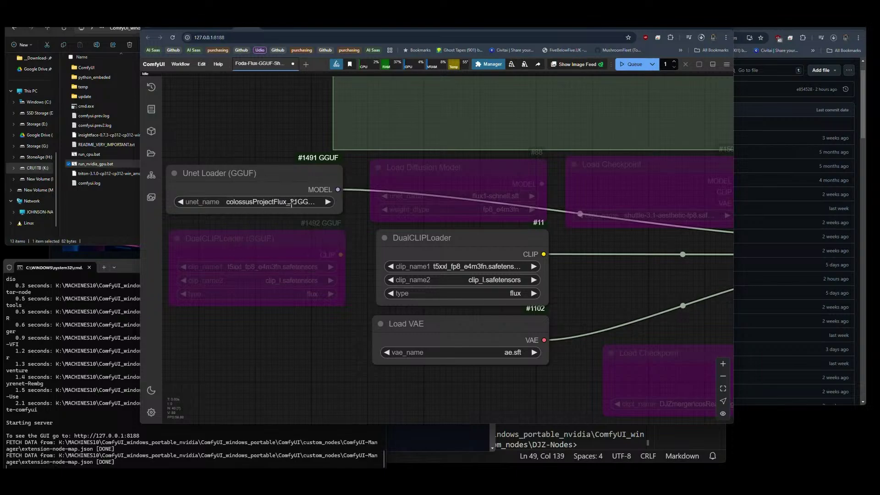
{"action": "scroll", "coordinate": [297, 397], "scroll_direction": "down", "scroll_amount": 5}
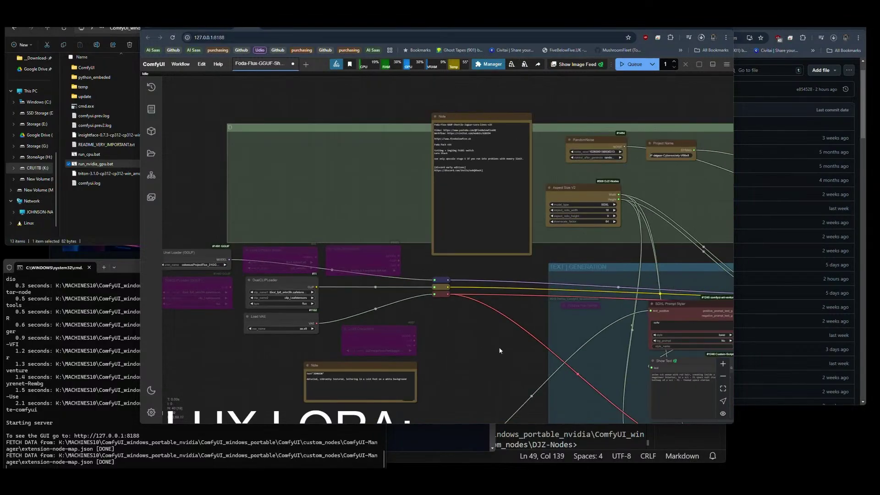
{"action": "left_click_drag", "start_coordinate": [502, 353], "coordinate": [177, 272]}
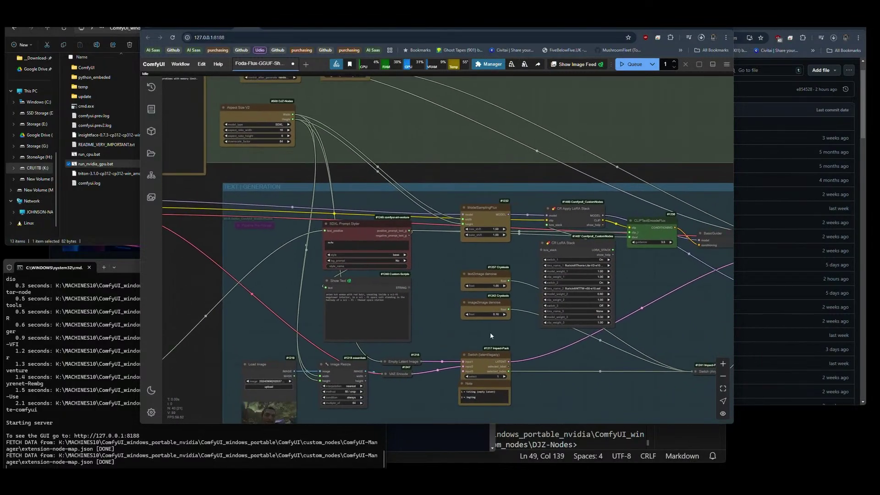
{"action": "left_click_drag", "start_coordinate": [582, 355], "coordinate": [284, 299]}
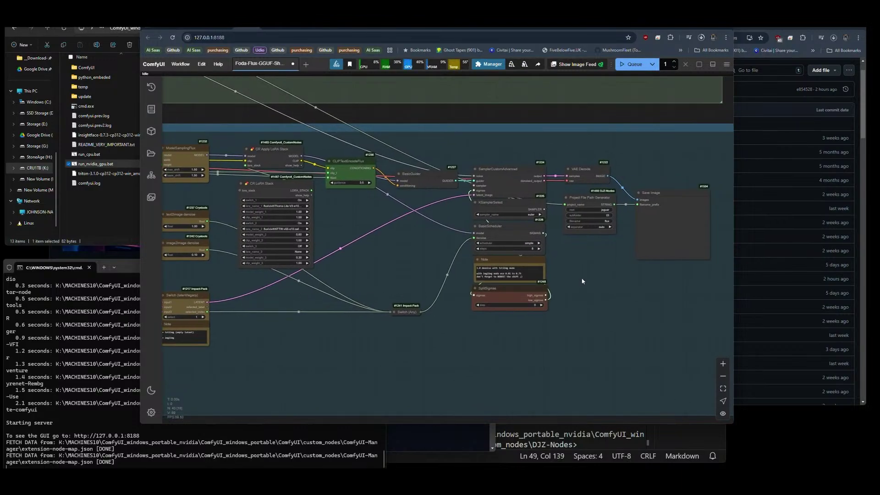
{"action": "scroll", "coordinate": [525, 243], "scroll_direction": "up", "scroll_amount": 10}
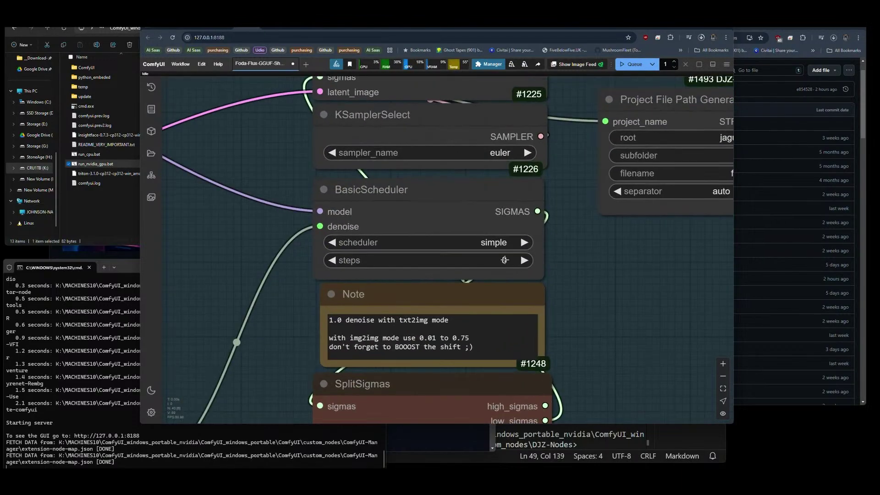
Queue the workflow with Ctrl+Enter to generate an image.
{"action": "key", "text": "ctrl+Return"}
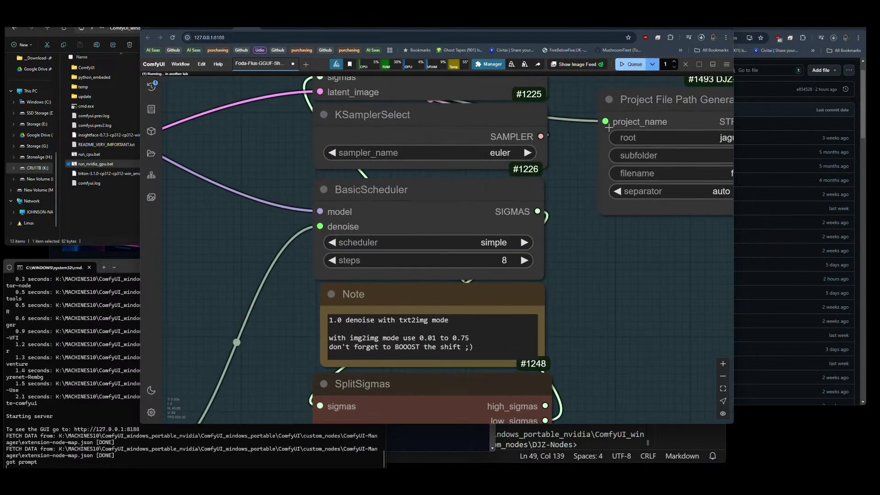
{"action": "scroll", "coordinate": [496, 248], "scroll_direction": "down", "scroll_amount": 10}
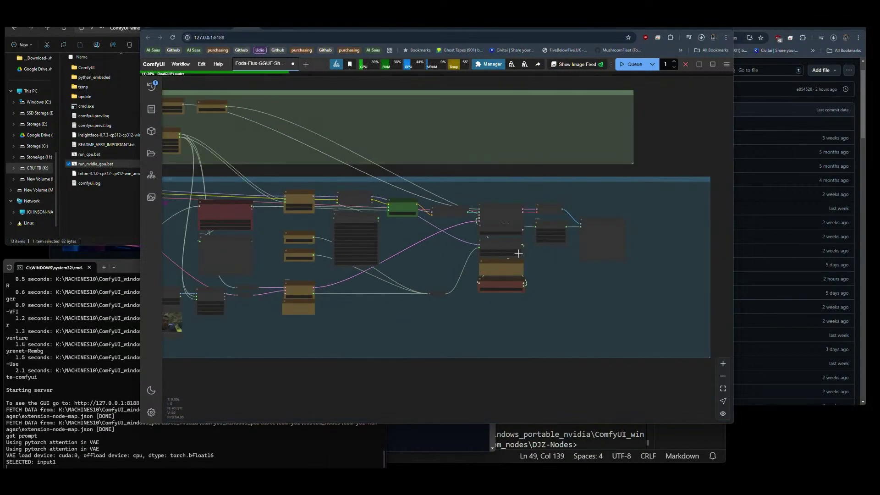
{"action": "left_click_drag", "start_coordinate": [388, 316], "coordinate": [457, 317]}
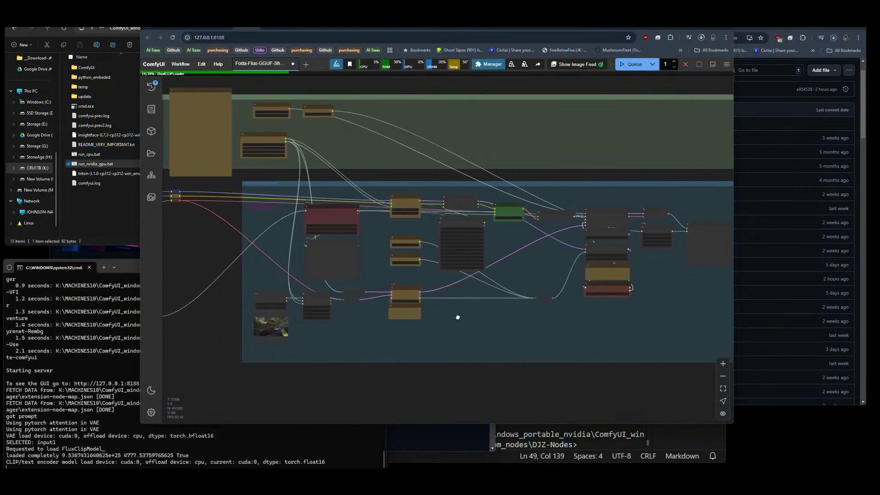
{"action": "scroll", "coordinate": [470, 324], "scroll_direction": "right", "scroll_amount": 3}
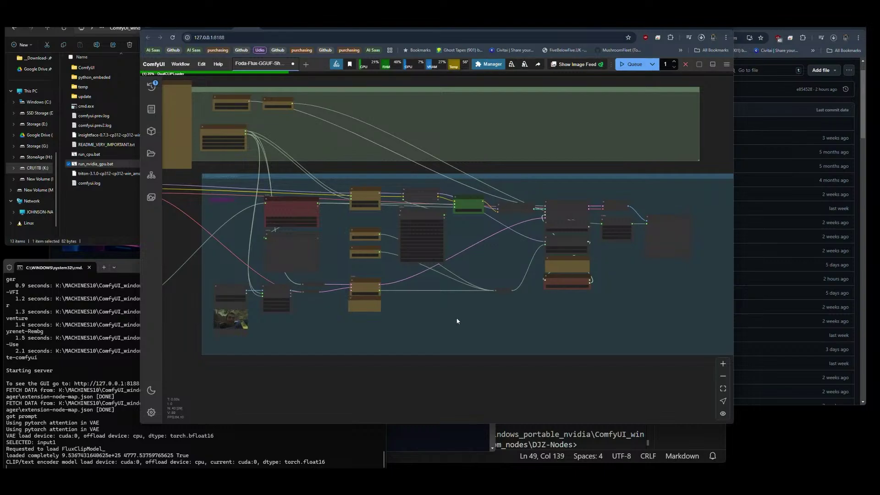
{"action": "left_click_drag", "start_coordinate": [457, 321], "coordinate": [460, 338]}
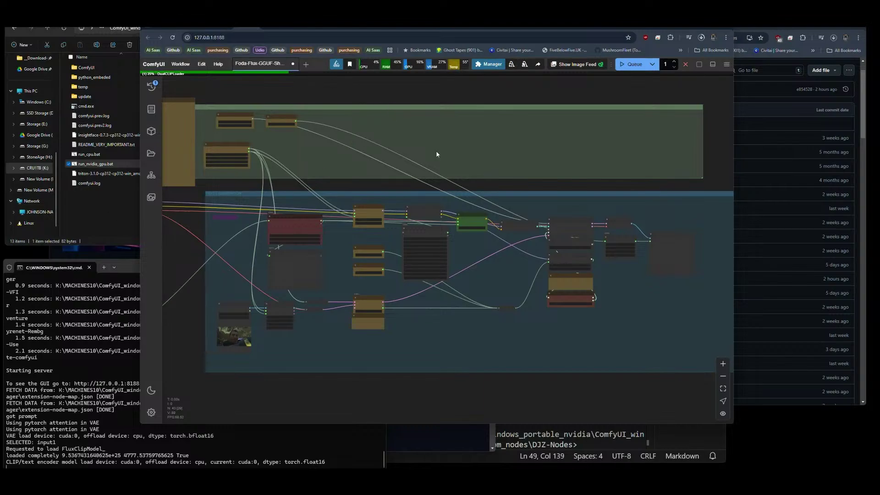
Look through the open ComfyUI_Patches_ll and TeaCache repository tabs.
{"action": "left_click", "coordinate": [87, 209]}
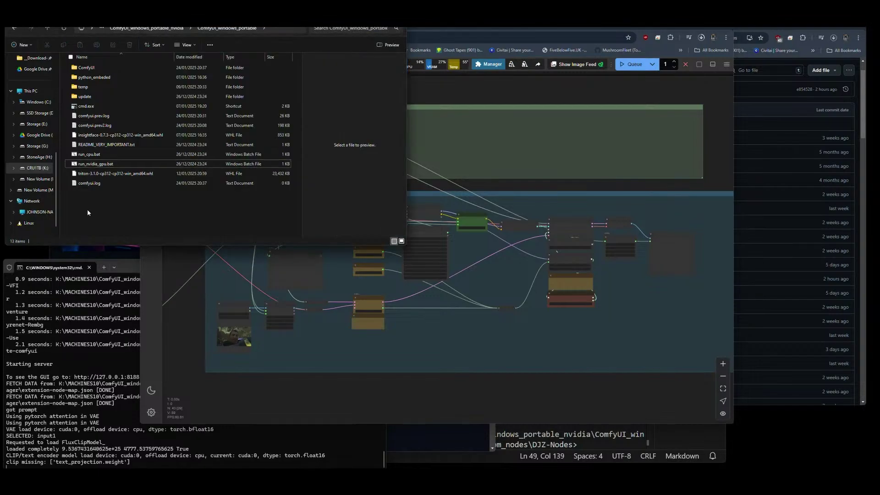
{"action": "left_click", "coordinate": [454, 33]}
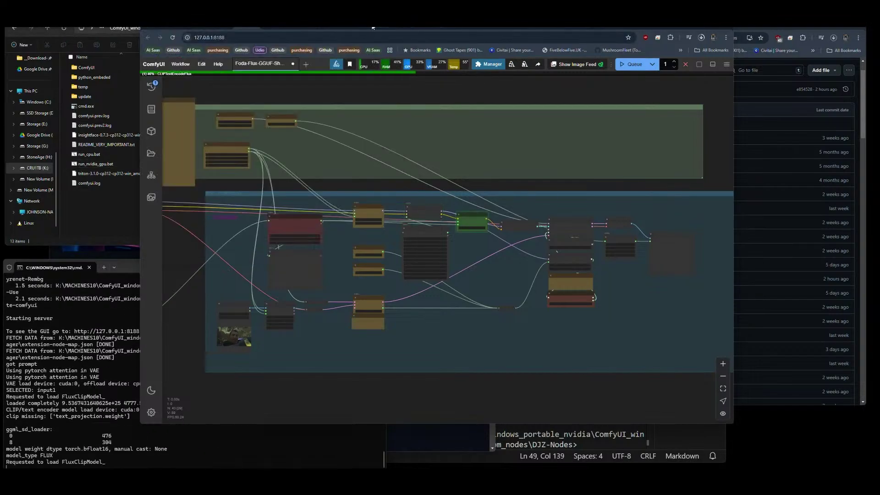
{"action": "left_click", "coordinate": [436, 28]}
{"action": "key", "text": "ctrl+Tab"}
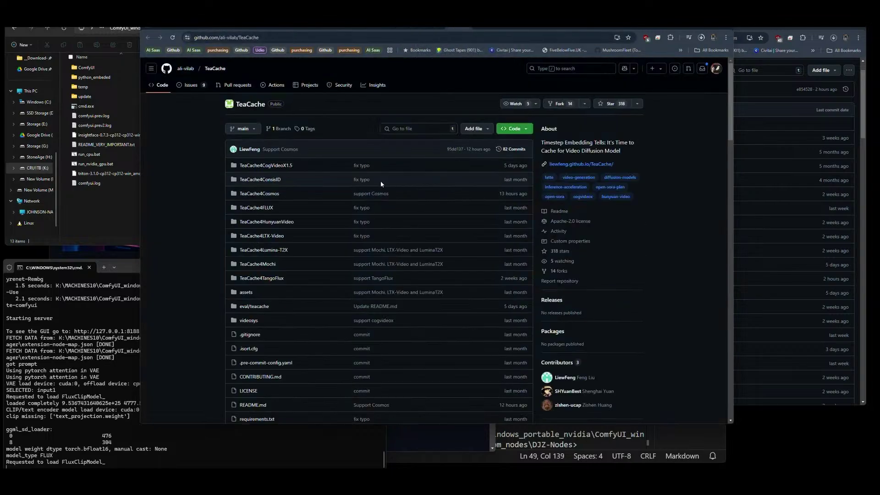
{"action": "left_click", "coordinate": [434, 28]}
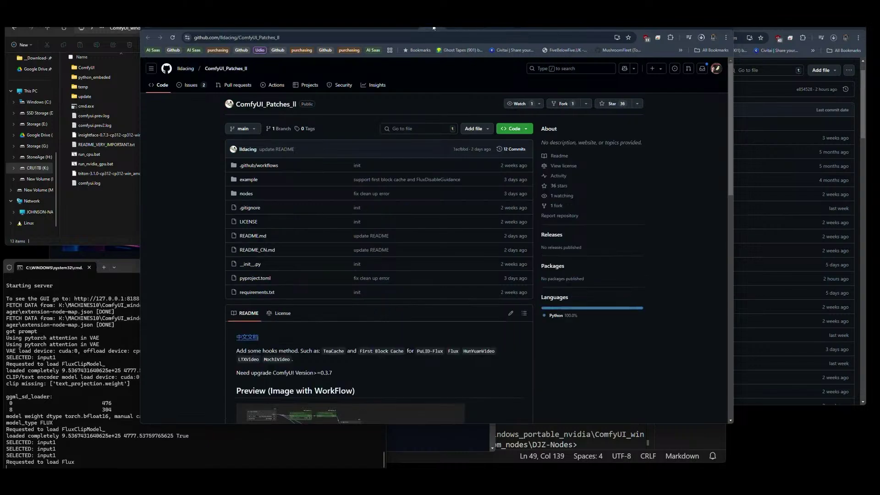
Follow the ComfyUI_PuLID_Flux_ll README's Model section link to ComfyUI-PuLID-Flux.
{"action": "scroll", "coordinate": [383, 181], "scroll_direction": "down", "scroll_amount": 1}
{"action": "left_click", "coordinate": [359, 27]}
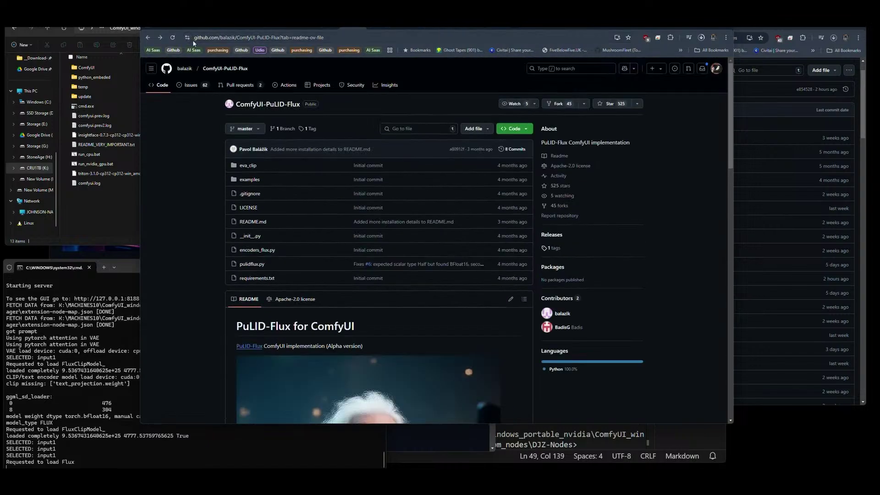
{"action": "left_click", "coordinate": [150, 38]}
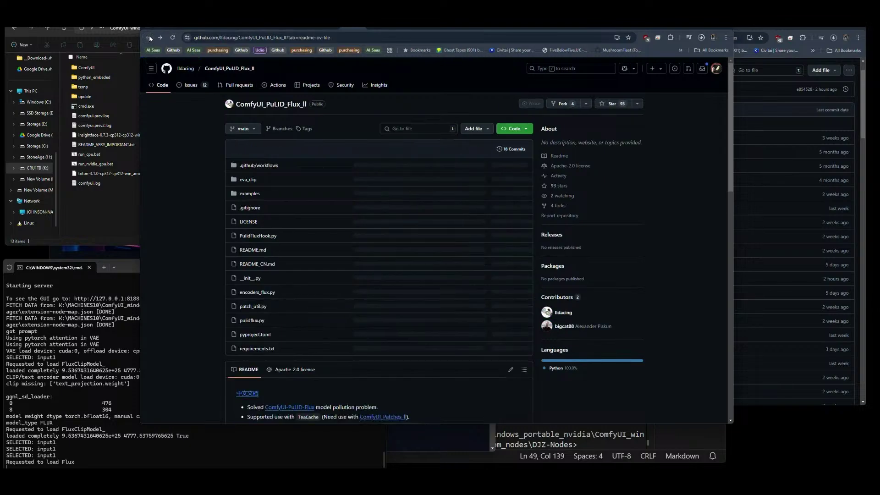
{"action": "scroll", "coordinate": [443, 187], "scroll_direction": "down", "scroll_amount": 10}
{"action": "scroll", "coordinate": [443, 191], "scroll_direction": "down", "scroll_amount": 4}
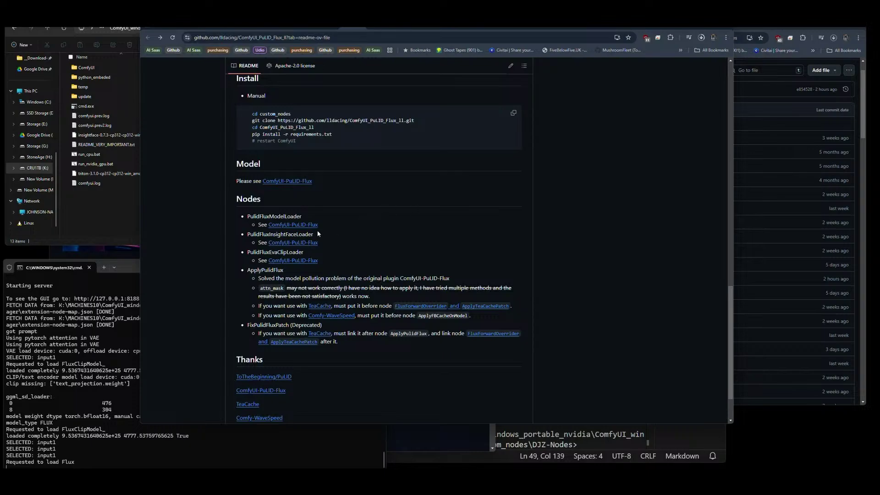
{"action": "scroll", "coordinate": [316, 232], "scroll_direction": "down", "scroll_amount": 1}
{"action": "scroll", "coordinate": [339, 229], "scroll_direction": "up", "scroll_amount": 6}
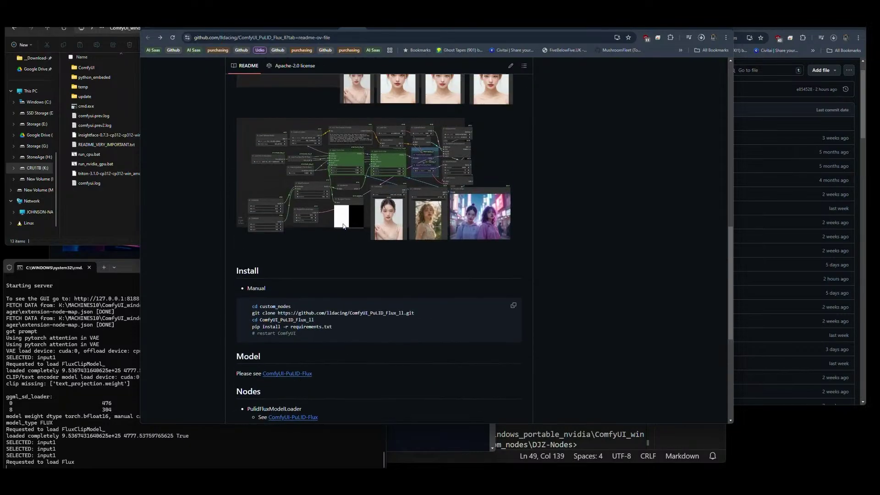
{"action": "scroll", "coordinate": [343, 226], "scroll_direction": "up", "scroll_amount": 4}
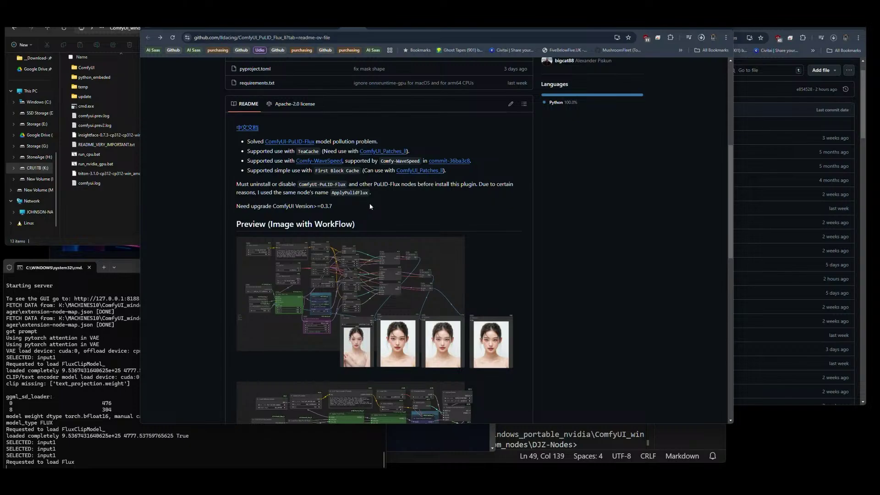
{"action": "scroll", "coordinate": [371, 206], "scroll_direction": "down", "scroll_amount": 5}
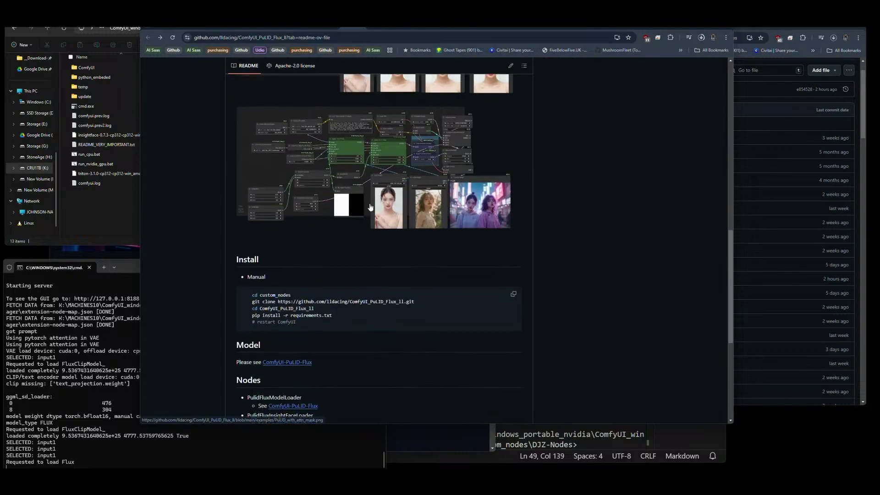
{"action": "left_click", "coordinate": [287, 362]}
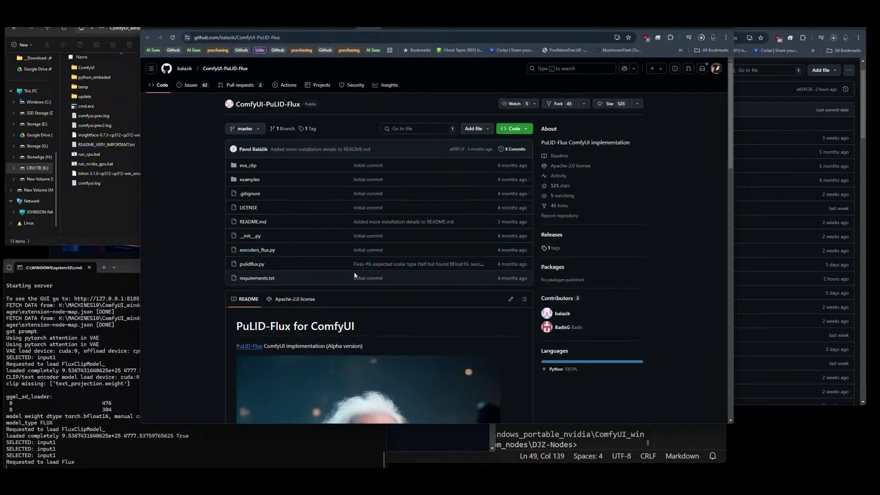
Scroll the ComfyUI-PuLID-Flux README down to its Installation and Known issues sections.
{"action": "scroll", "coordinate": [362, 276], "scroll_direction": "down", "scroll_amount": 10}
{"action": "scroll", "coordinate": [362, 275], "scroll_direction": "down", "scroll_amount": 8}
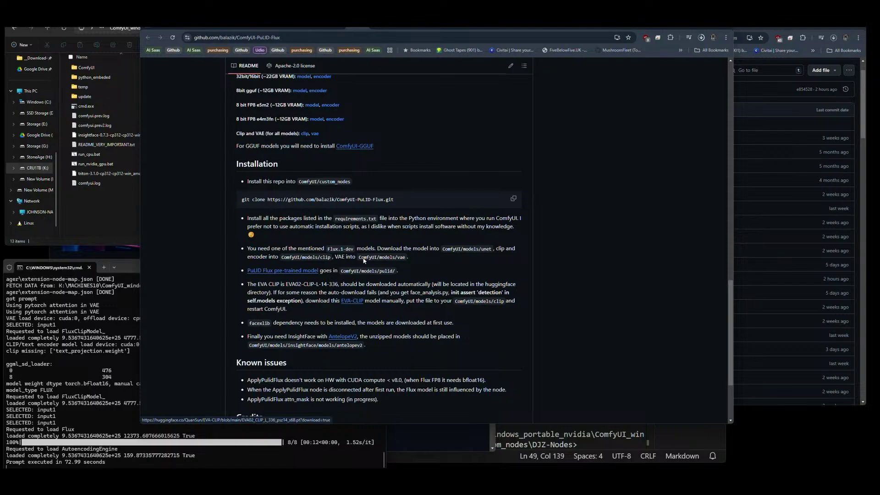
Download EVA02_CLIP_L_336_psz14_s6B.pt from QuanSun/EVA-CLIP, then open the ComfyUI folder.
{"action": "left_click", "coordinate": [436, 26]}
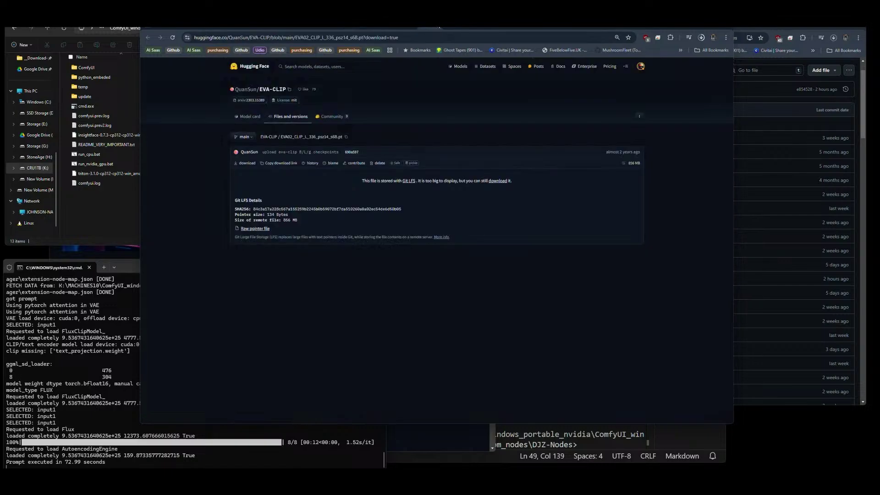
{"action": "left_click", "coordinate": [422, 27]}
{"action": "left_click", "coordinate": [407, 27]}
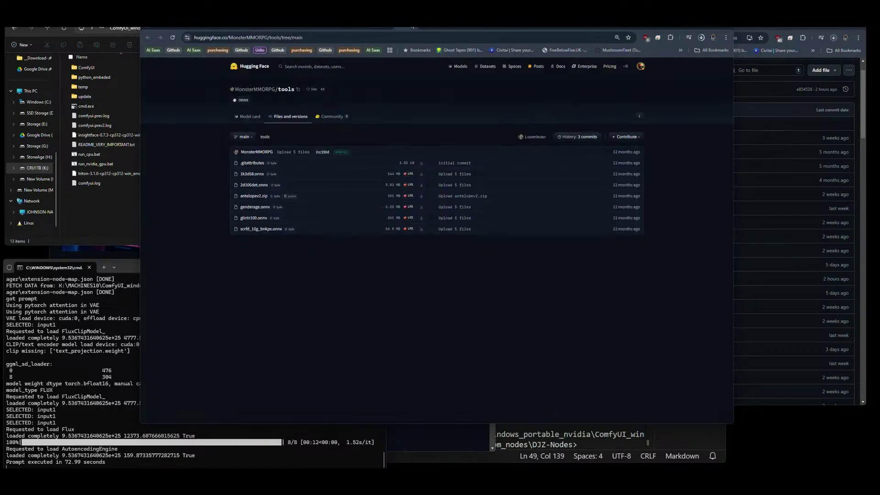
{"action": "left_click", "coordinate": [398, 27]}
{"action": "left_click", "coordinate": [384, 26]}
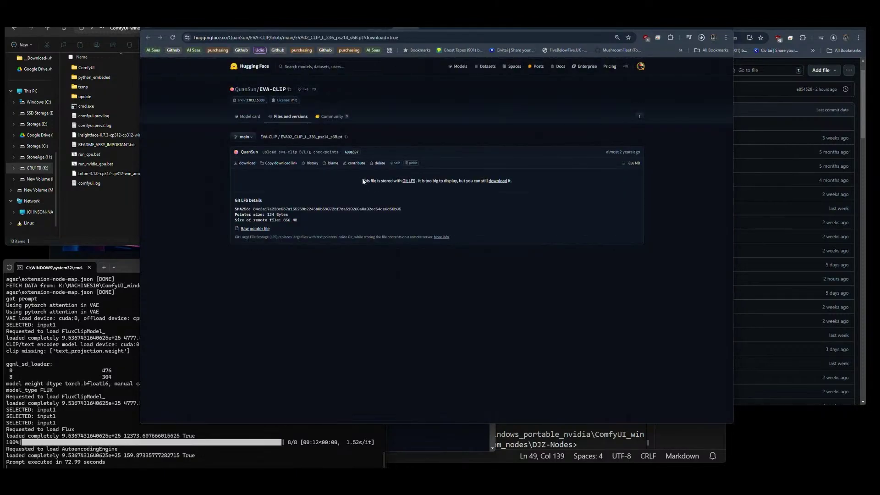
{"action": "left_click", "coordinate": [507, 180]}
{"action": "left_click", "coordinate": [112, 212]}
{"action": "double_click", "coordinate": [83, 68]}
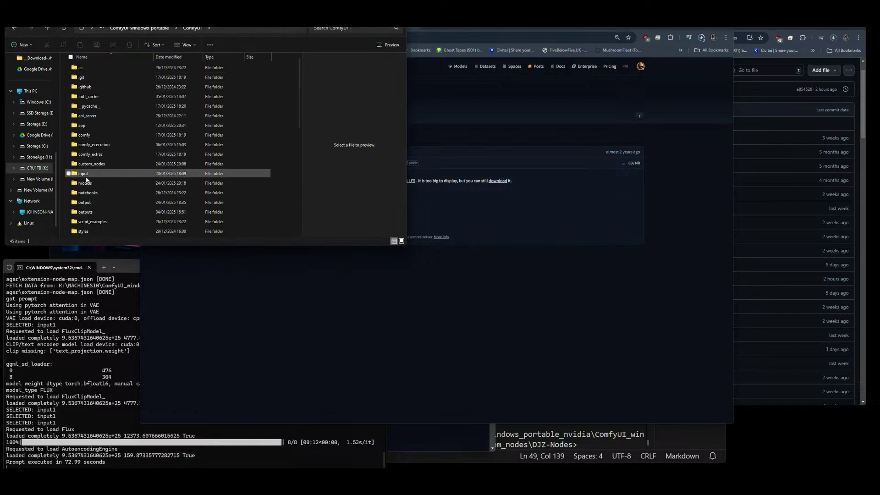
Open the models\clip folder while rereading the PuLID-Flux installation notes.
{"action": "double_click", "coordinate": [85, 182]}
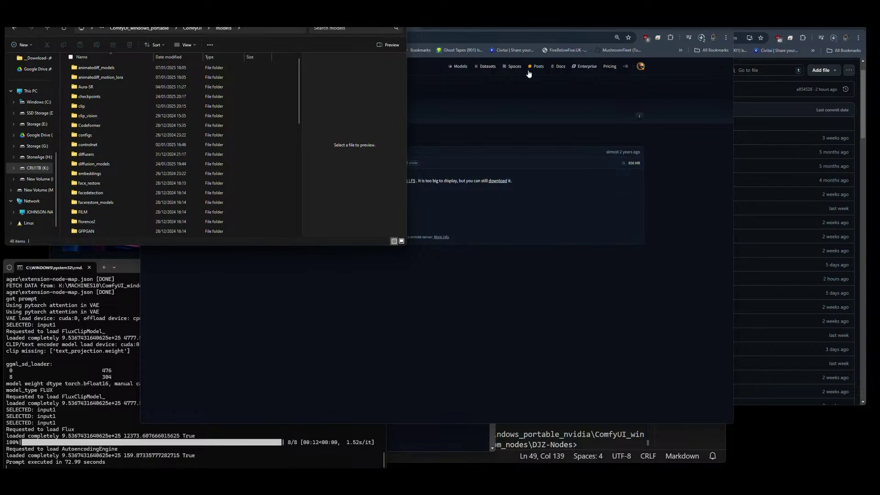
{"action": "left_click", "coordinate": [430, 124]}
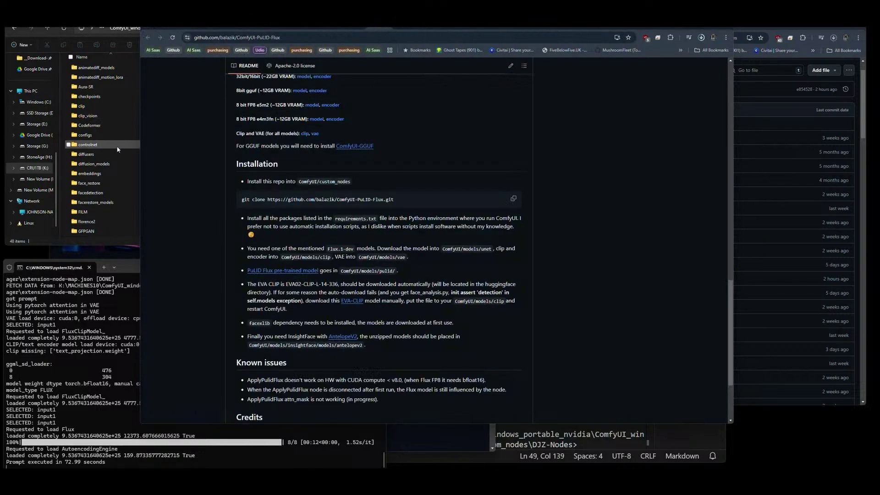
{"action": "double_click", "coordinate": [81, 107]}
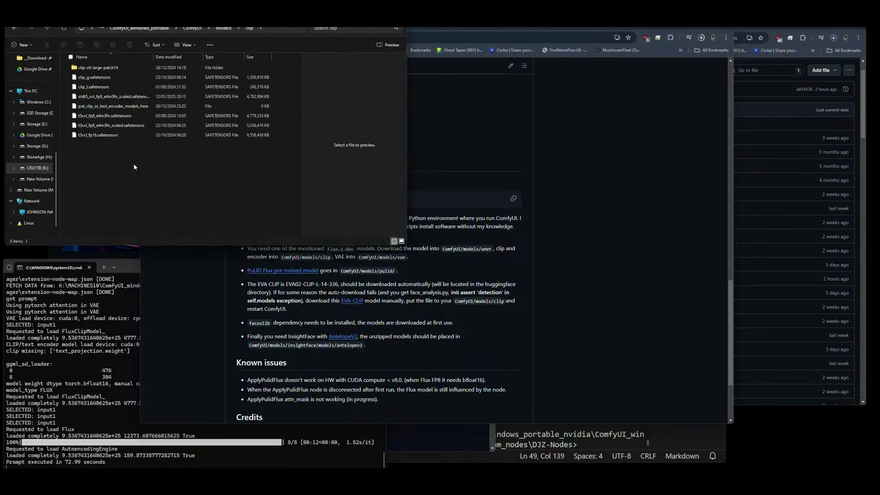
{"action": "left_click", "coordinate": [557, 172]}
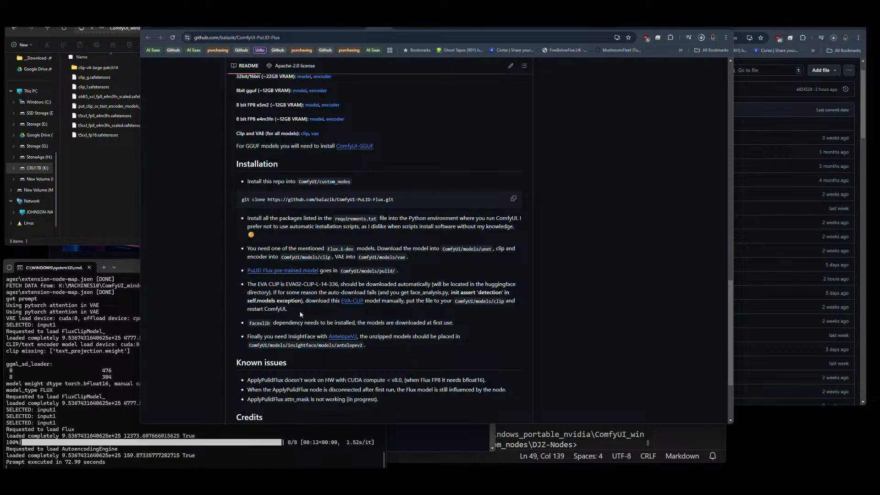
{"action": "left_click", "coordinate": [106, 179]}
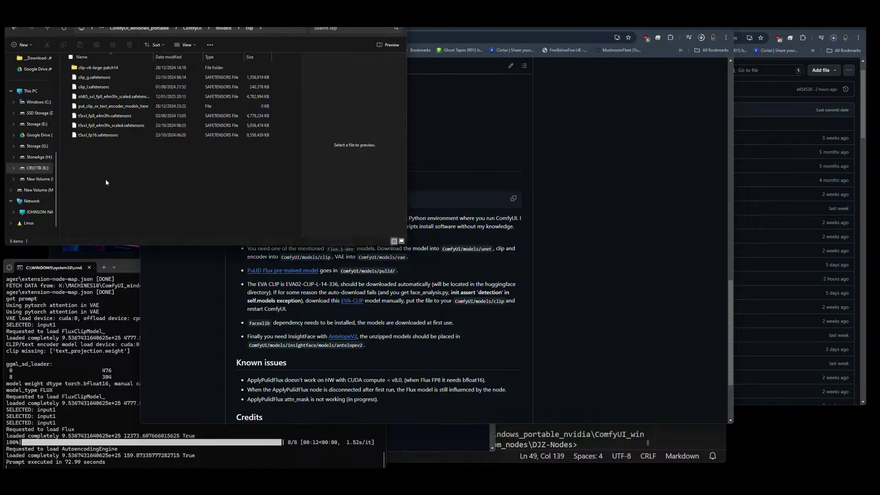
{"action": "left_click", "coordinate": [225, 29]}
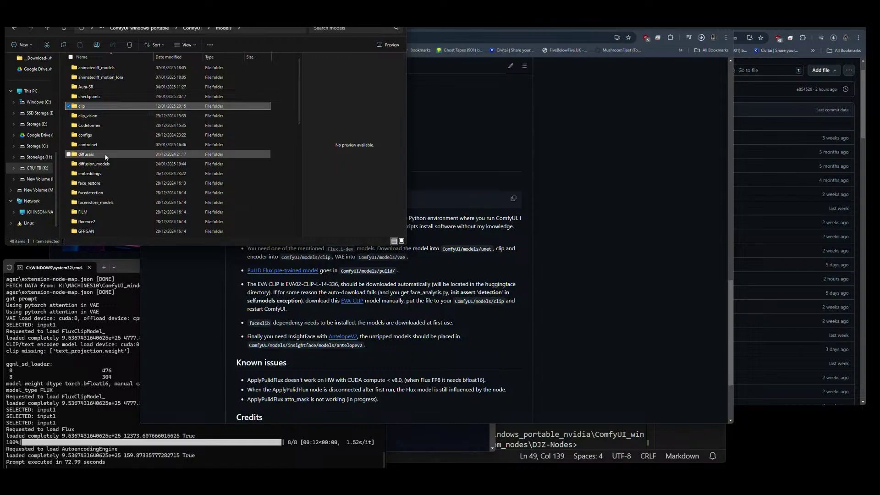
Confirm the antelopev2 ONNX files under insightface\models, then reopen clip and check downloads.
{"action": "scroll", "coordinate": [107, 182], "scroll_direction": "down", "scroll_amount": 2}
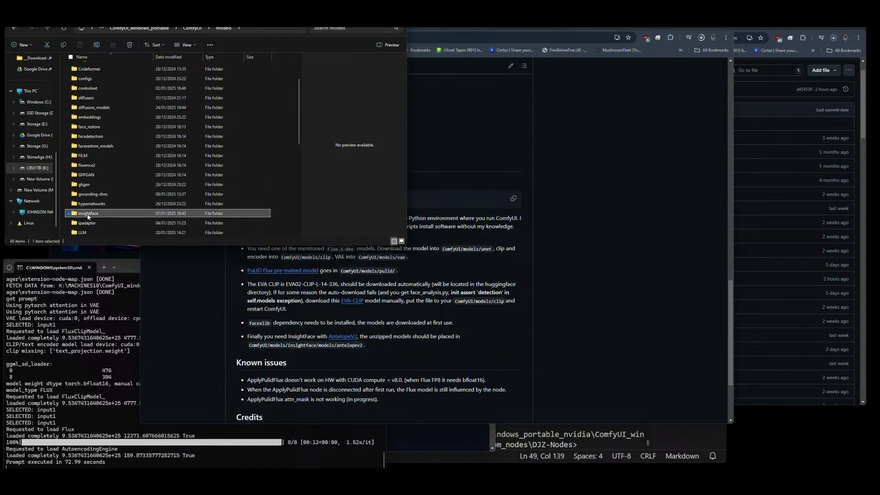
{"action": "double_click", "coordinate": [91, 213]}
{"action": "double_click", "coordinate": [86, 69]}
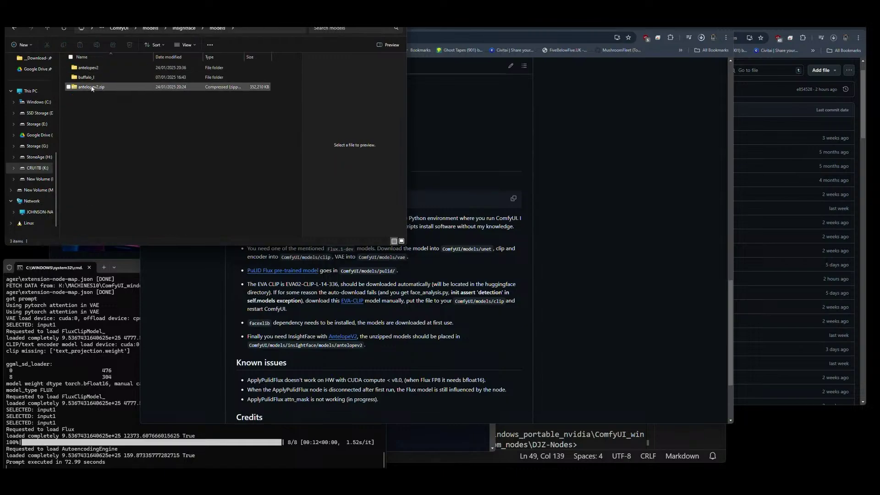
{"action": "double_click", "coordinate": [74, 69]}
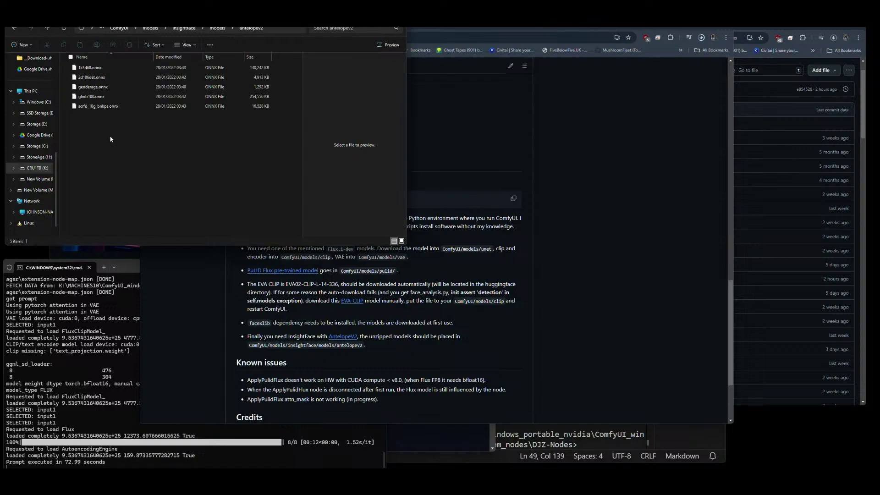
{"action": "key", "text": "BackSpace"}
{"action": "key", "text": "BackSpace"}
{"action": "key", "text": "BackSpace"}
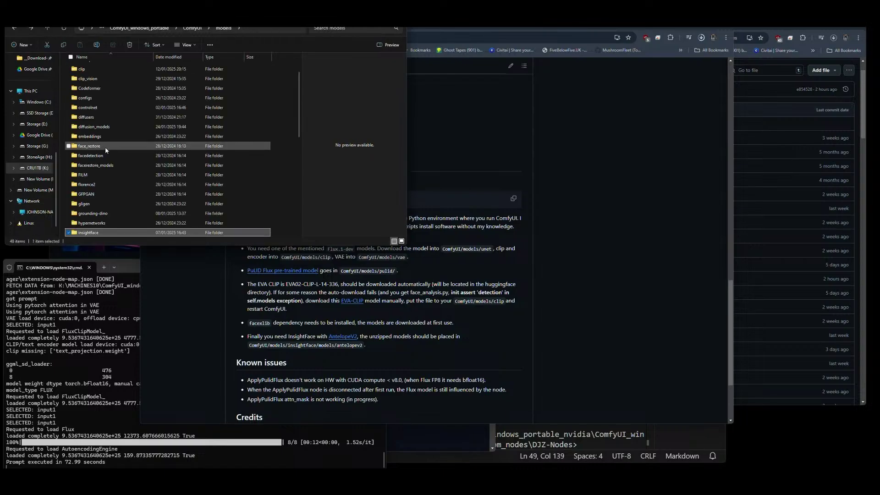
{"action": "double_click", "coordinate": [79, 69]}
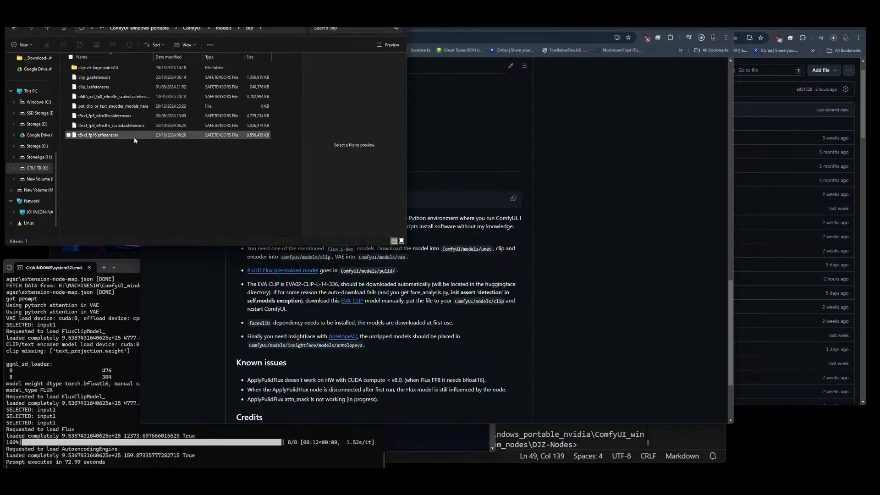
{"action": "left_click", "coordinate": [700, 39]}
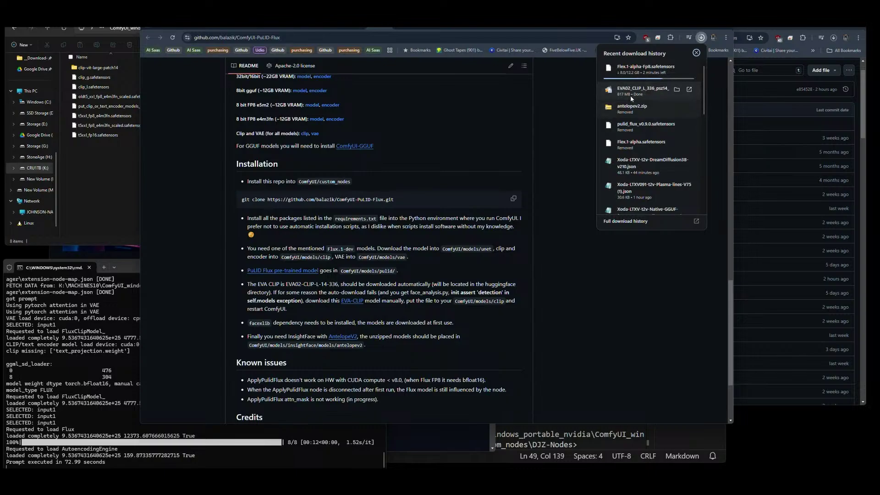
Move EVA02_CLIP_L_336_psz14_s68.pt from Downloads into ComfyUI's models\clip folder.
{"action": "left_click", "coordinate": [113, 171]}
{"action": "left_click", "coordinate": [32, 58]}
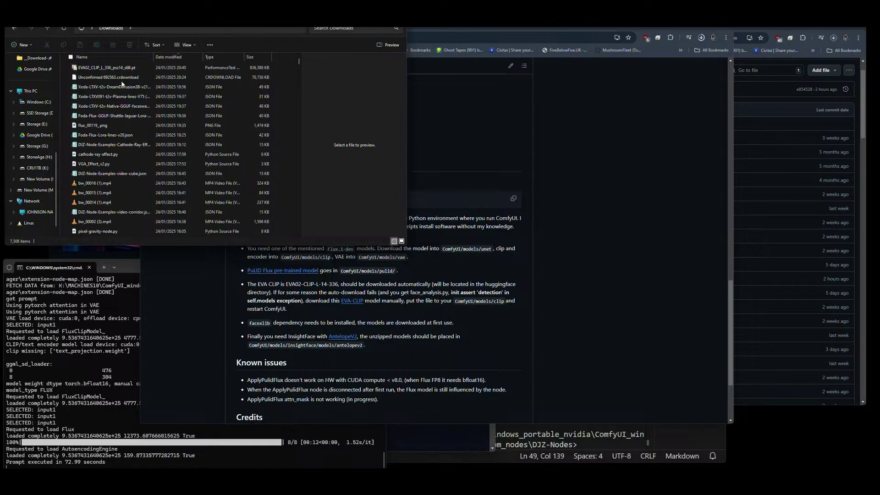
{"action": "left_click", "coordinate": [100, 67]}
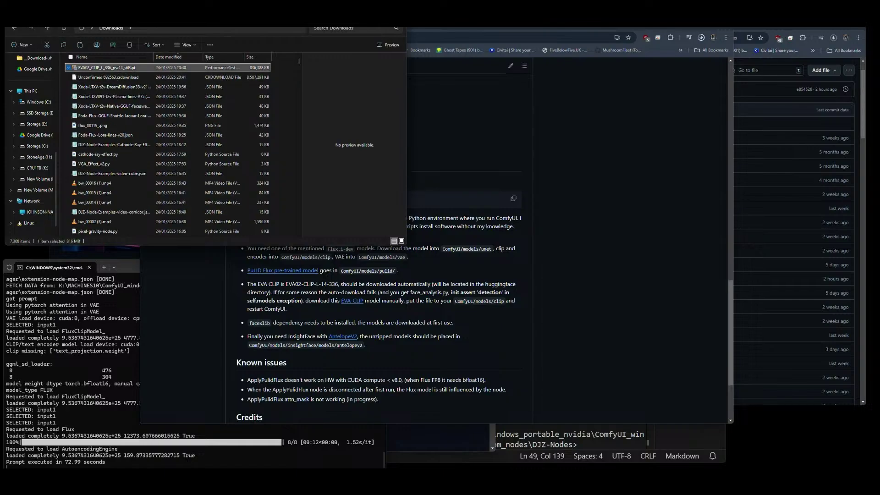
{"action": "key", "text": "alt+Left"}
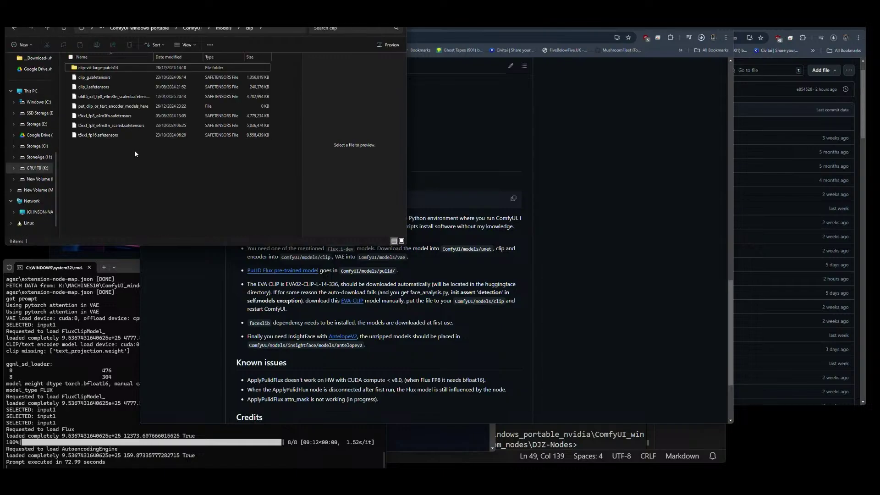
{"action": "key", "text": "ctrl+v"}
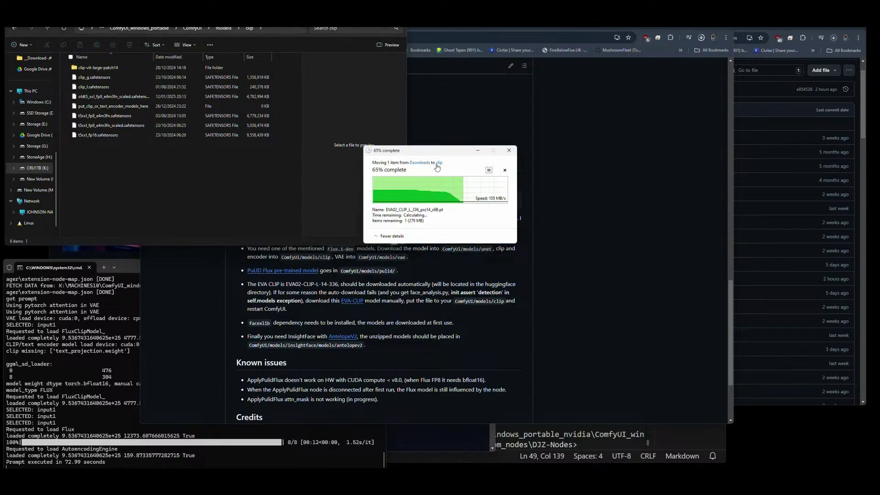
Move the progress dialog aside and check Chrome's downloads until EVA02 appears in models\clip.
{"action": "left_click_drag", "start_coordinate": [428, 150], "coordinate": [777, 379]}
{"action": "left_click", "coordinate": [203, 165]}
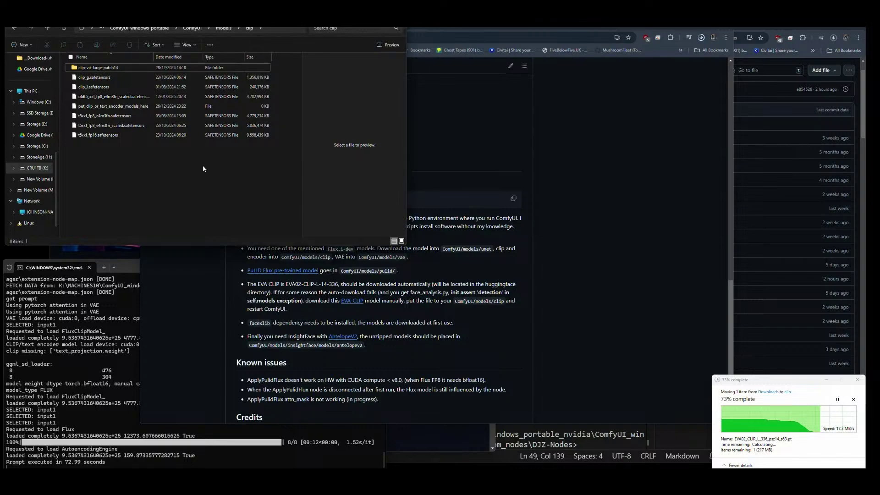
{"action": "left_click", "coordinate": [425, 62]}
{"action": "left_click", "coordinate": [701, 37]}
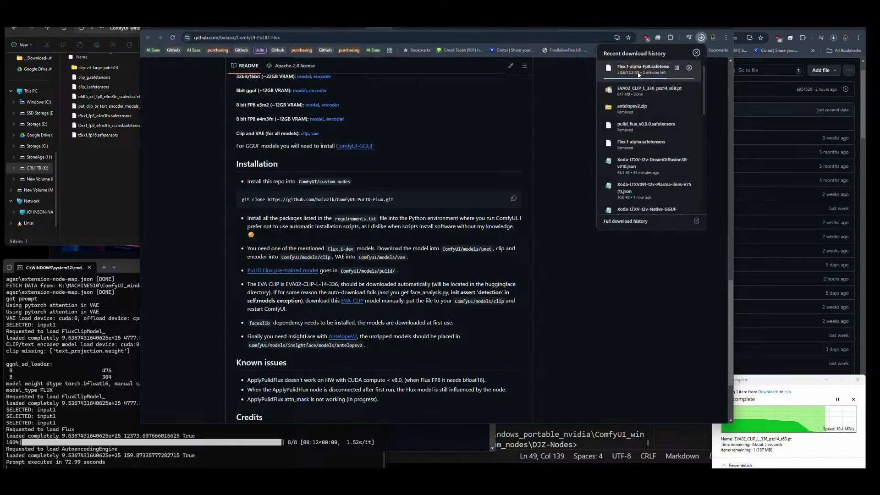
{"action": "left_click", "coordinate": [113, 175]}
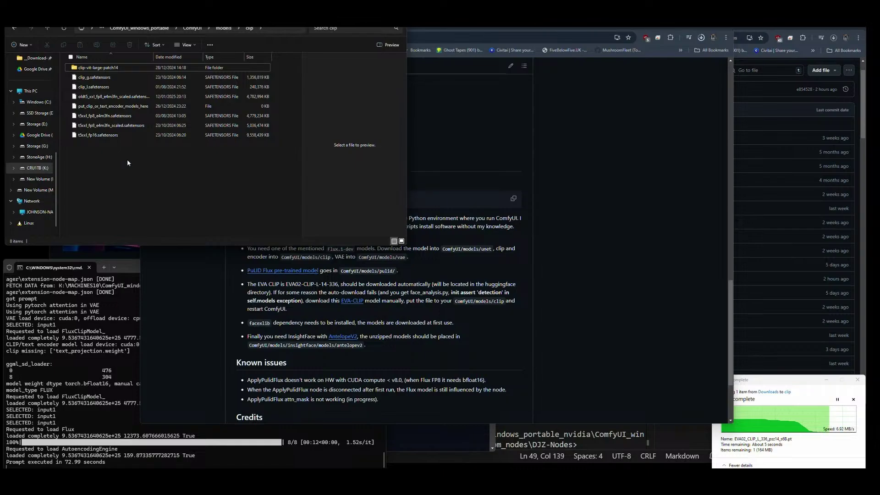
{"action": "left_click", "coordinate": [491, 264]}
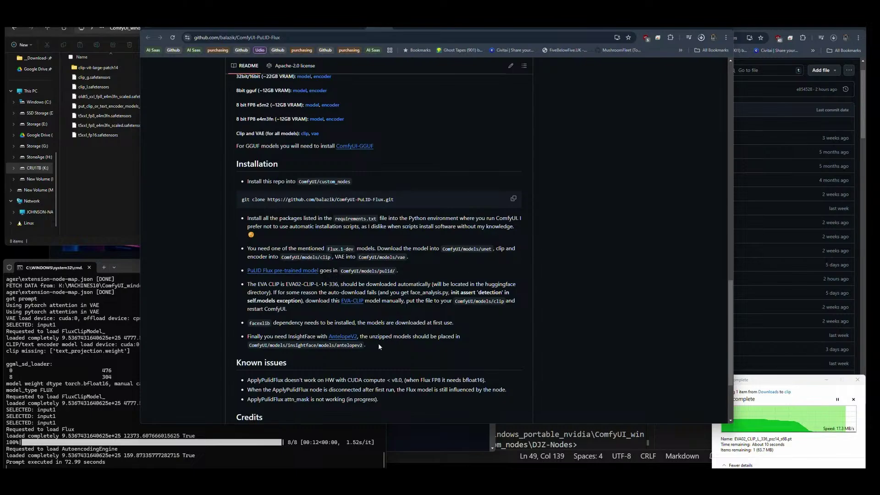
{"action": "left_click", "coordinate": [701, 38]}
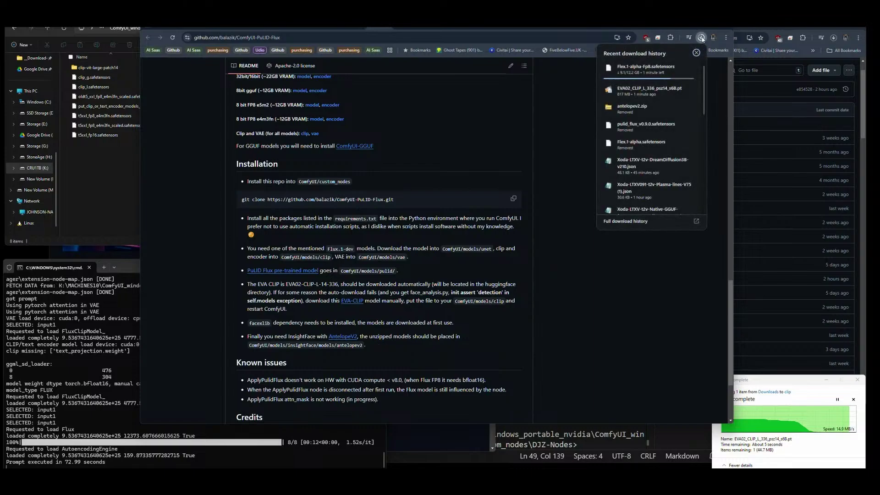
{"action": "left_click", "coordinate": [702, 38]}
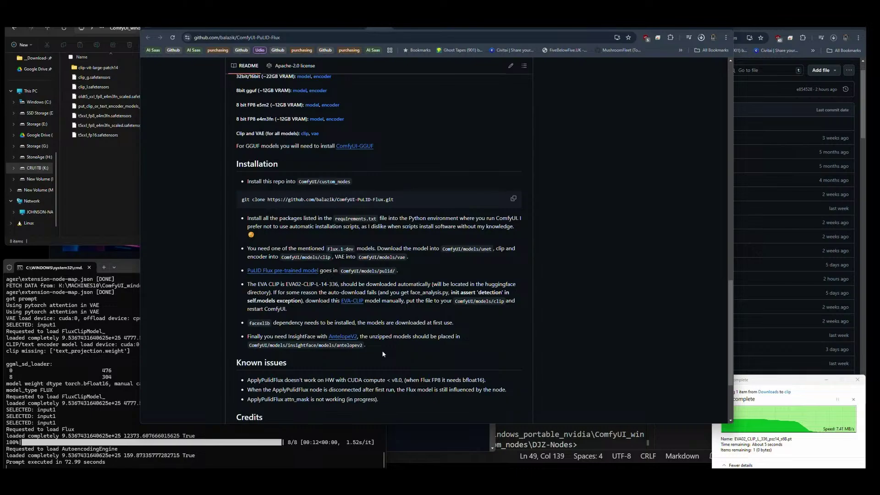
{"action": "left_click", "coordinate": [102, 155]}
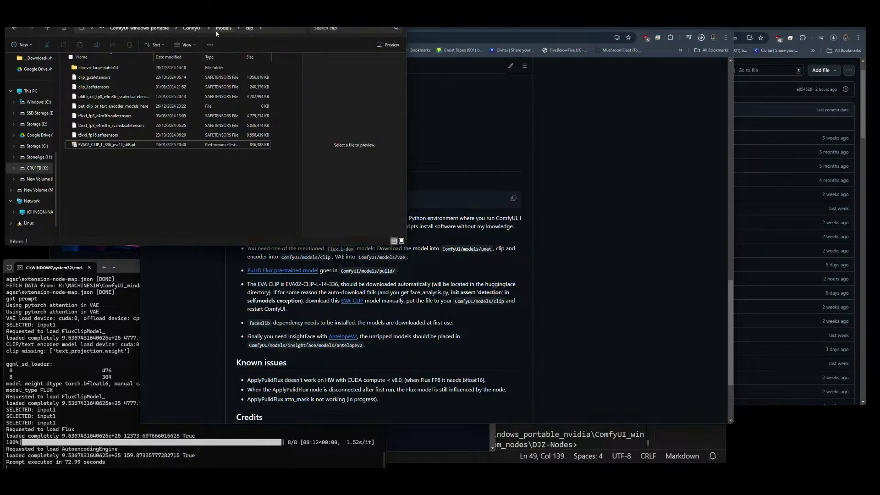
Open the models folder, peek at checkpoints, then inspect colossusProjectFlux_21GGUFQ80.gguf in diffusion_models.
{"action": "left_click", "coordinate": [202, 27]}
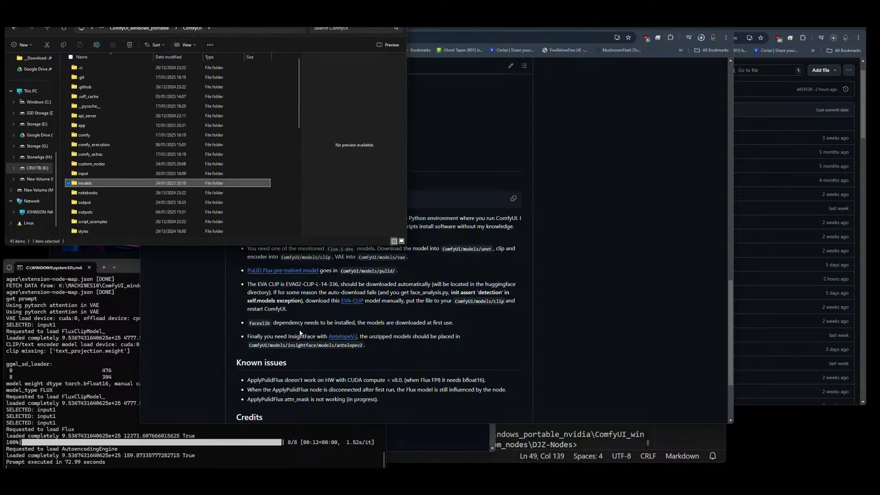
{"action": "double_click", "coordinate": [90, 184]}
{"action": "double_click", "coordinate": [95, 97]}
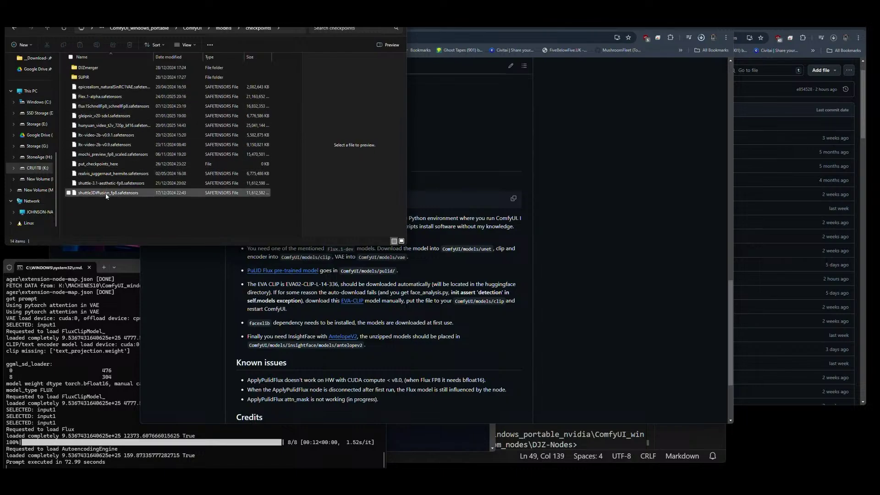
{"action": "left_click", "coordinate": [223, 28]}
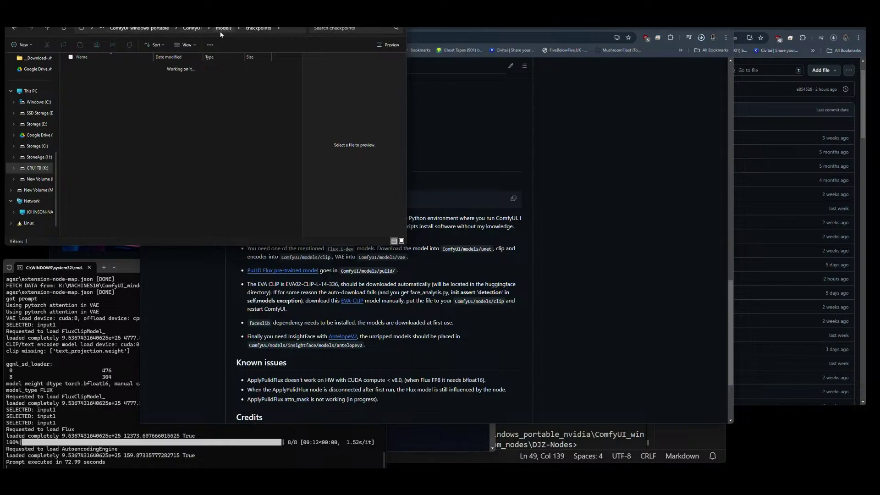
{"action": "left_click", "coordinate": [92, 164]}
{"action": "double_click", "coordinate": [92, 164]}
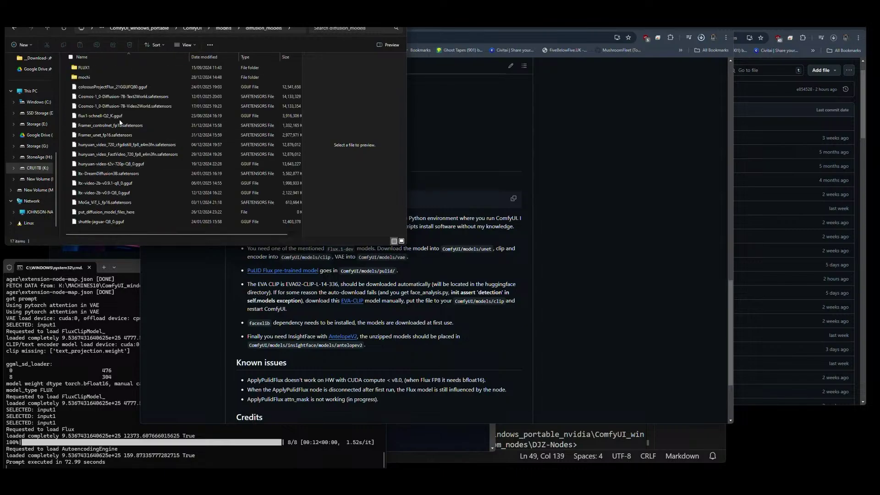
{"action": "left_click", "coordinate": [114, 88]}
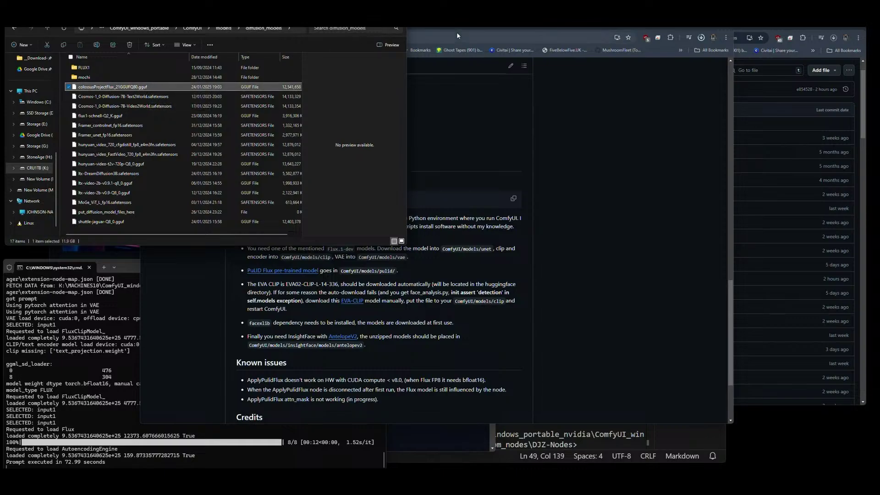
Check Chrome's recent downloads and inspect flux1-schnell-Q2_K.gguf in diffusion_models.
{"action": "left_click", "coordinate": [702, 37]}
{"action": "left_click", "coordinate": [701, 37]}
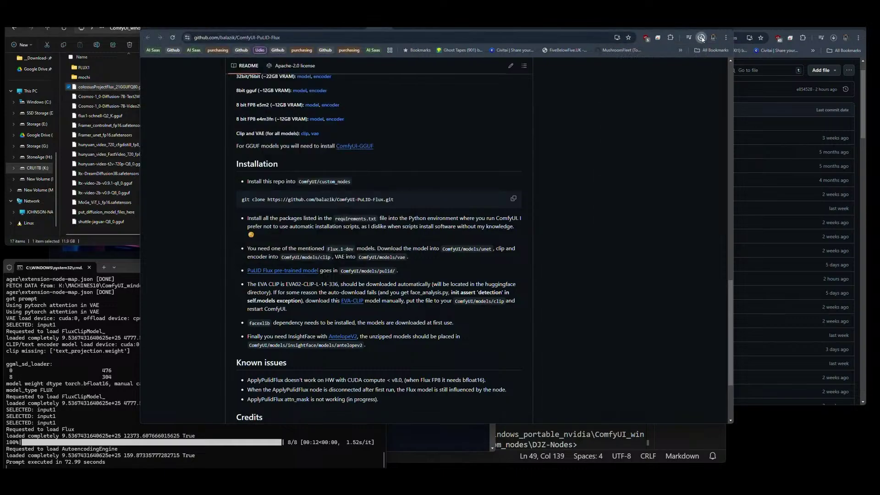
{"action": "left_click", "coordinate": [102, 231]}
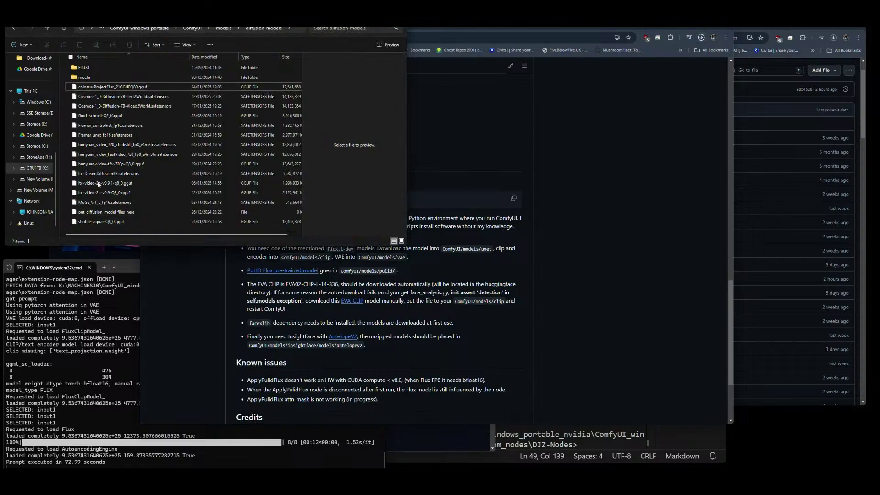
{"action": "left_click", "coordinate": [97, 119]}
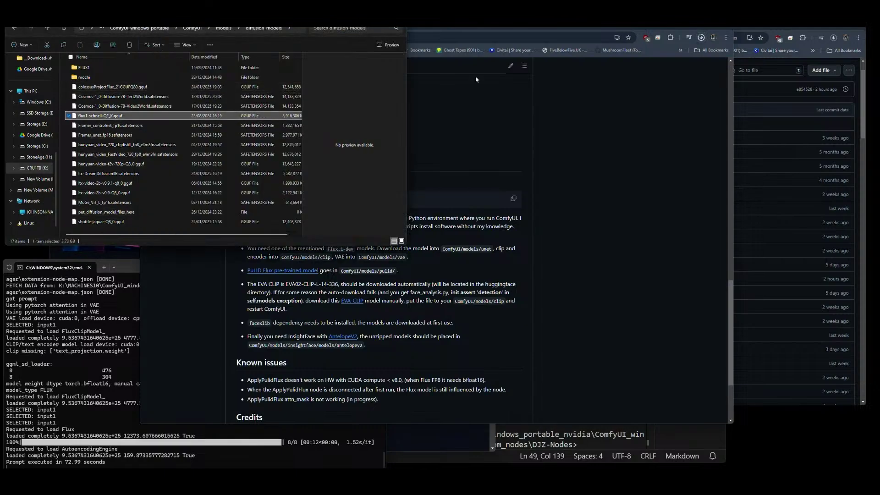
{"action": "left_click", "coordinate": [701, 38]}
{"action": "left_click", "coordinate": [701, 37]}
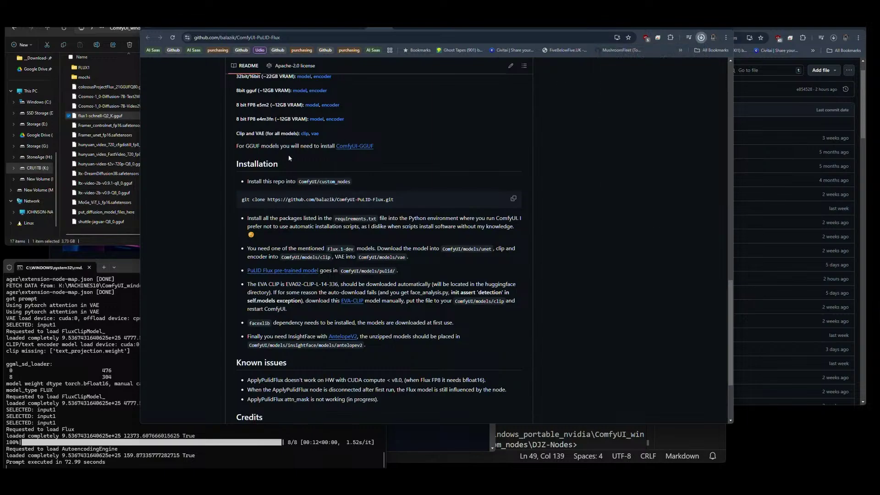
{"action": "left_click", "coordinate": [63, 232]}
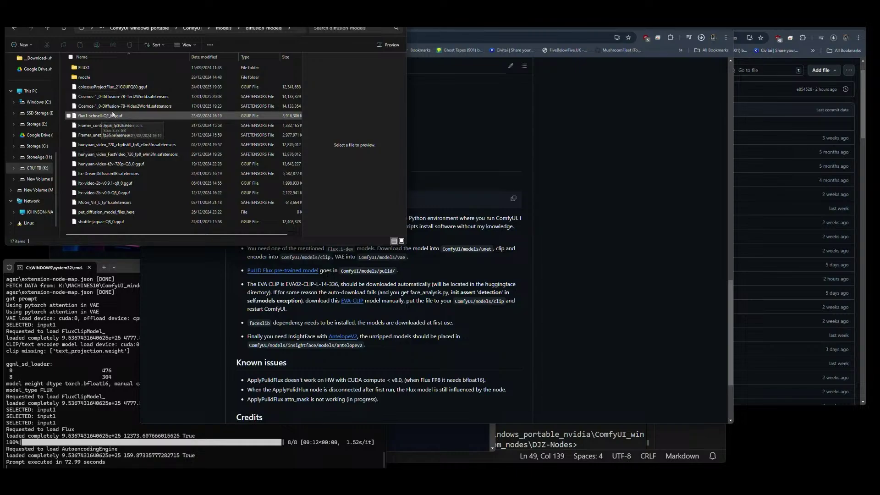
Inspect Flex.1-alpha.safetensors (20.1 GB) in checkpoints, then return to the PuLID-Flux README.
{"action": "left_click", "coordinate": [223, 27]}
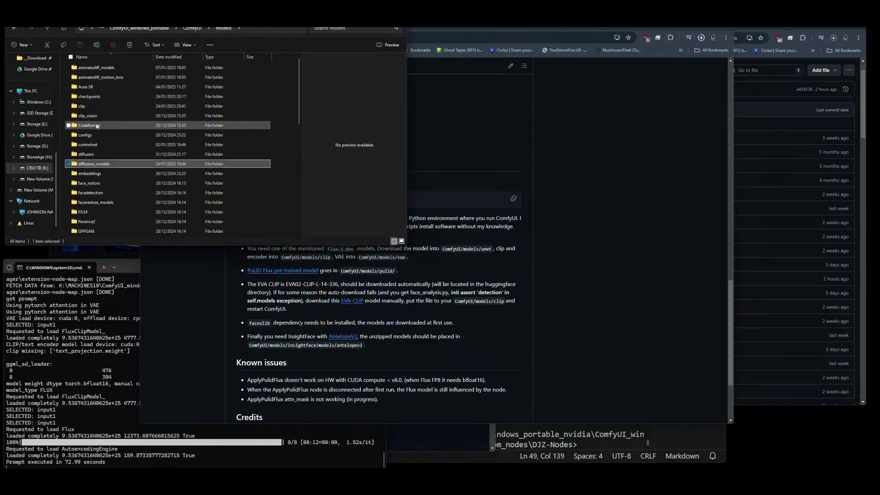
{"action": "double_click", "coordinate": [93, 96]}
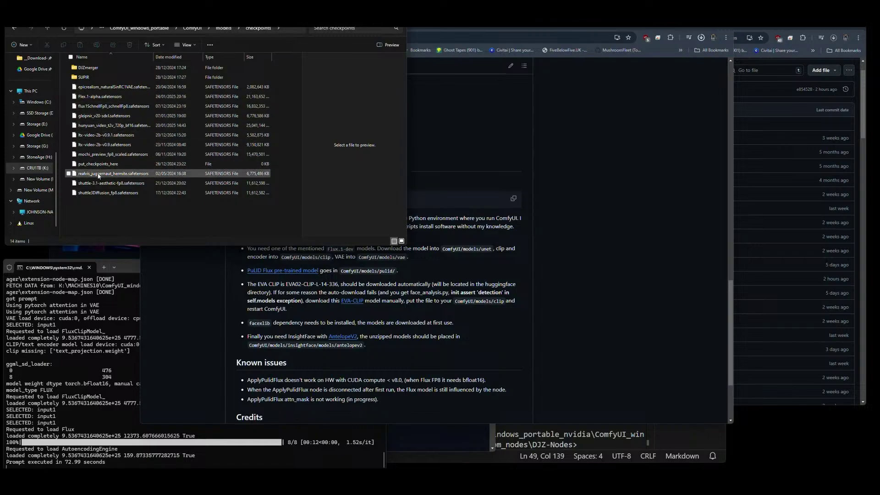
{"action": "left_click", "coordinate": [95, 97]}
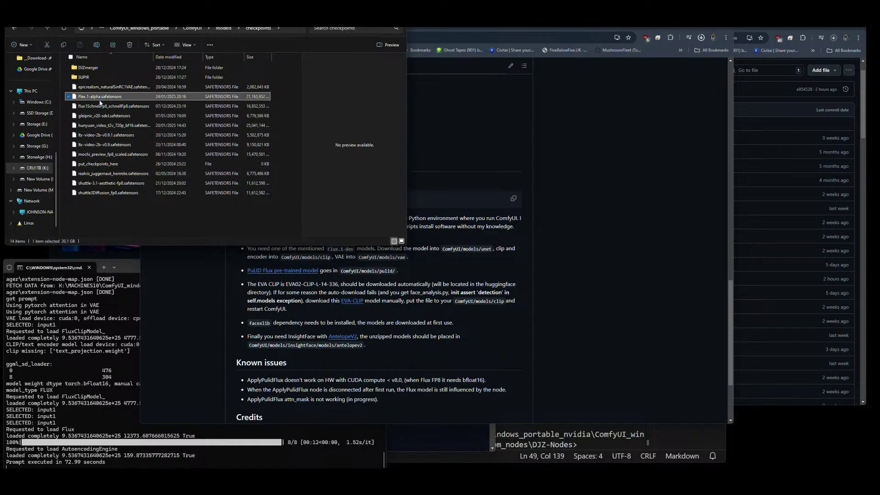
{"action": "left_click", "coordinate": [115, 205]}
{"action": "left_click", "coordinate": [579, 143]}
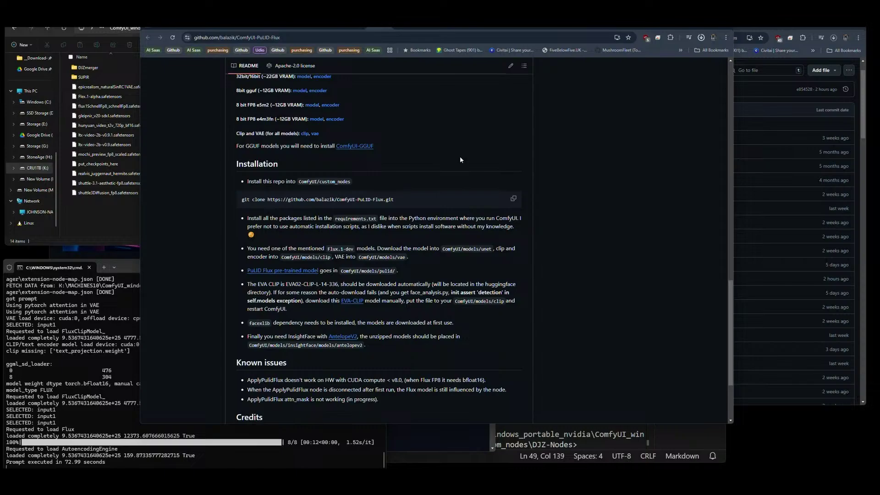
Scroll through the PuLID-Flux README.
{"action": "scroll", "coordinate": [460, 157], "scroll_direction": "up", "scroll_amount": 7}
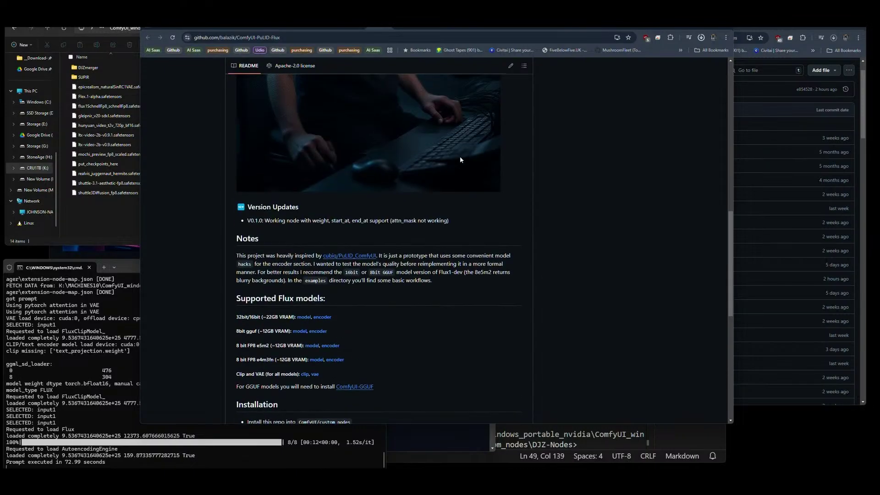
{"action": "scroll", "coordinate": [358, 306], "scroll_direction": "down", "scroll_amount": 8}
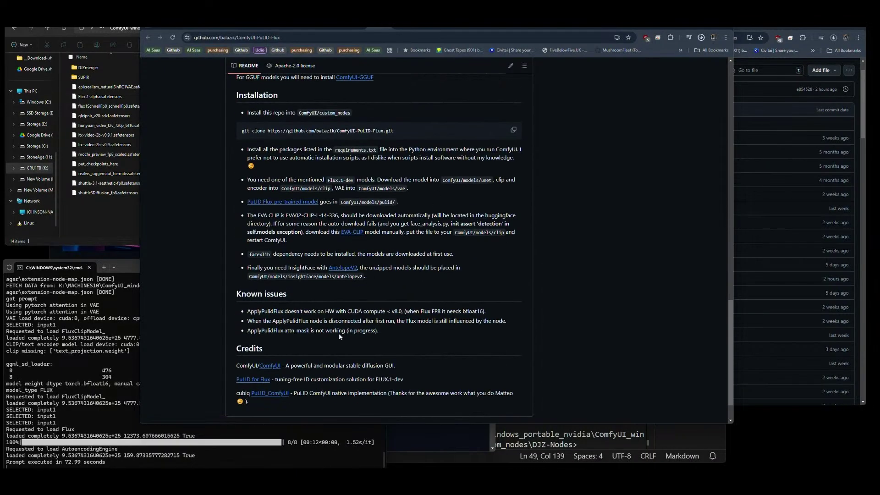
{"action": "scroll", "coordinate": [432, 340], "scroll_direction": "up", "scroll_amount": 15}
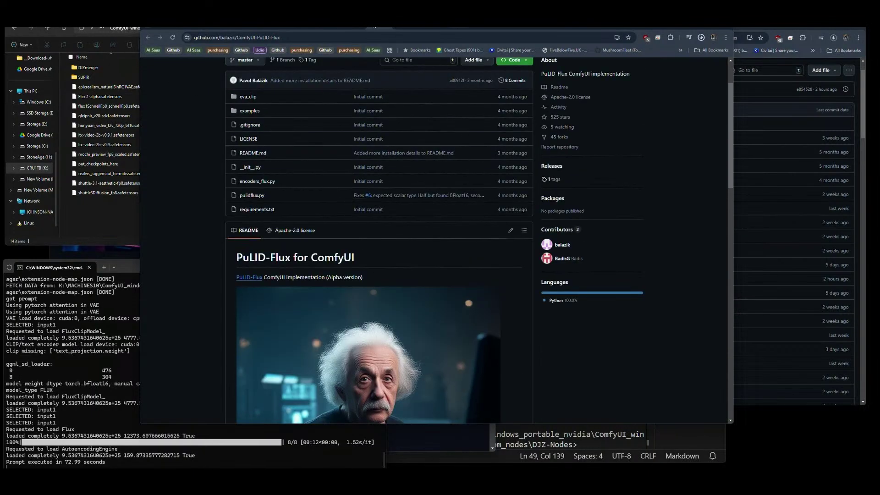
Look over the EVA-CLIP, TeaCache, ParaAttention and Comfy-WaveSpeed tabs, ending on ComfyUI_Patches_II.
{"action": "left_click", "coordinate": [378, 29]}
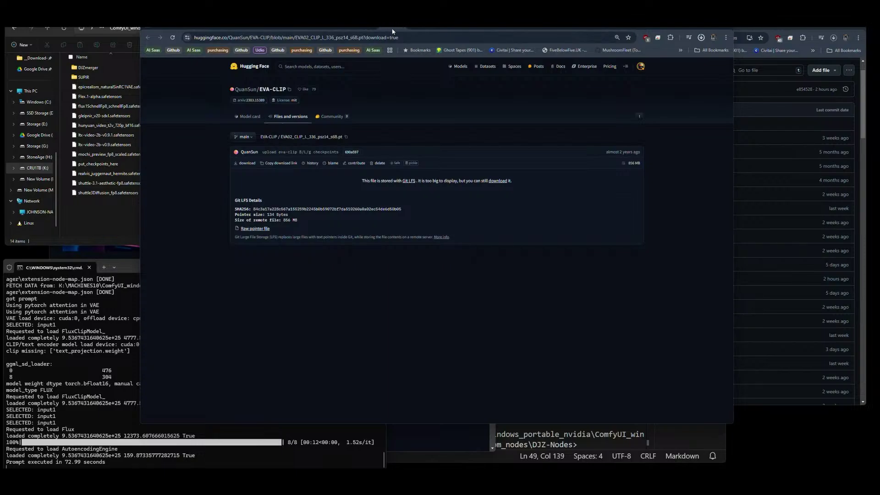
{"action": "left_click", "coordinate": [399, 30]}
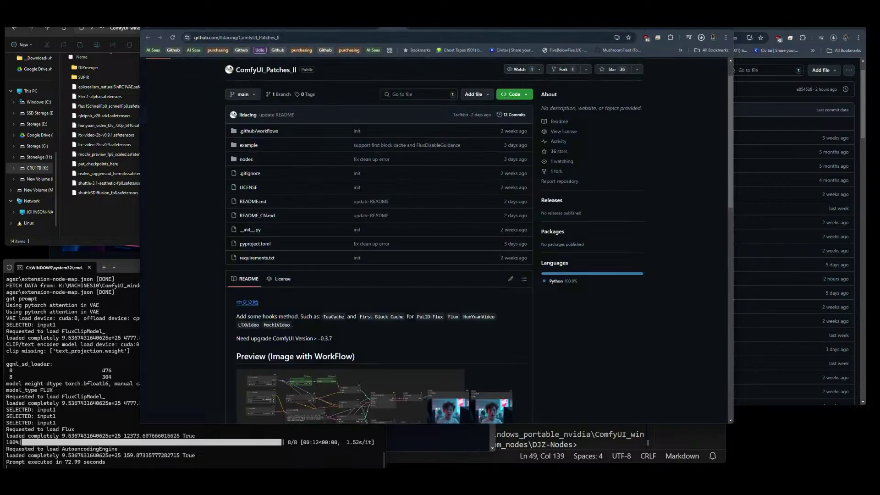
{"action": "left_click", "coordinate": [422, 27]}
{"action": "left_click", "coordinate": [448, 27]}
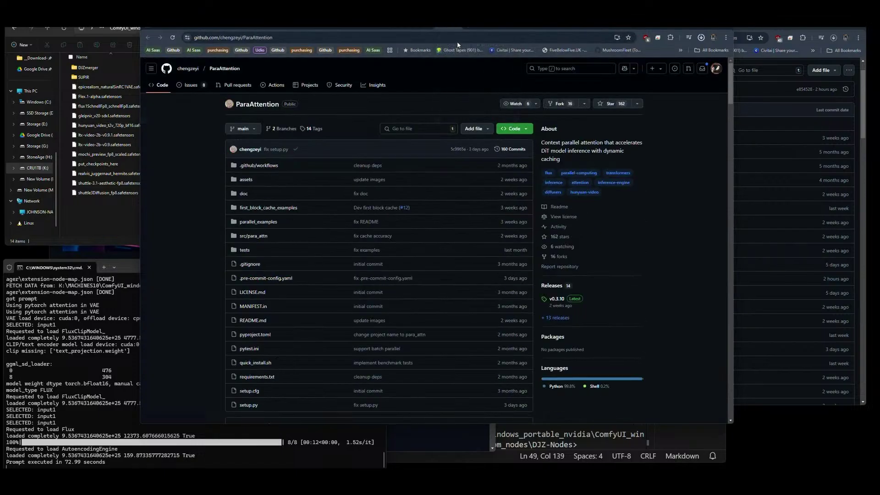
{"action": "left_click", "coordinate": [473, 27]}
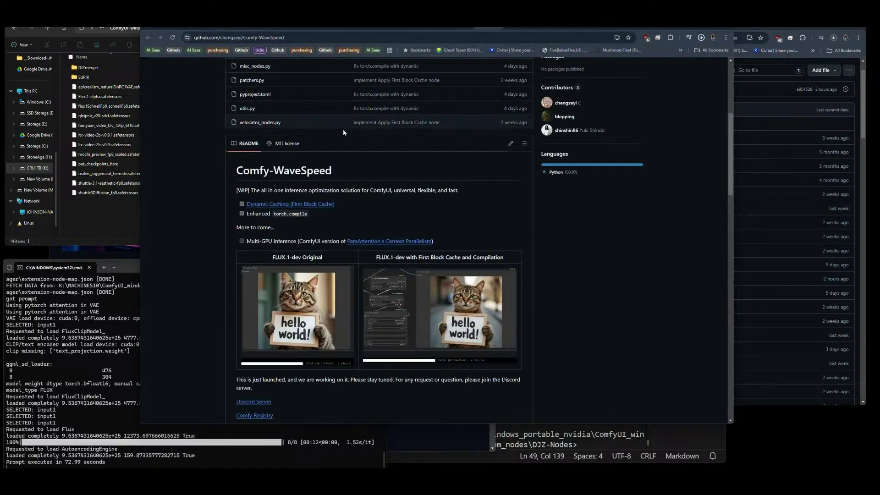
{"action": "left_click", "coordinate": [402, 27]}
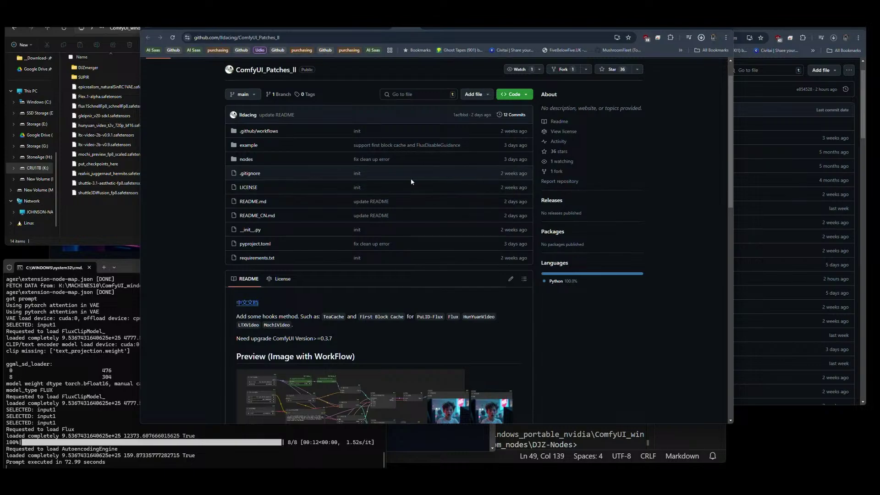
Scroll the ComfyUI_Patches_II README down to its Install and Nodes sections.
{"action": "scroll", "coordinate": [411, 178], "scroll_direction": "down", "scroll_amount": 9}
{"action": "scroll", "coordinate": [411, 182], "scroll_direction": "down", "scroll_amount": 2}
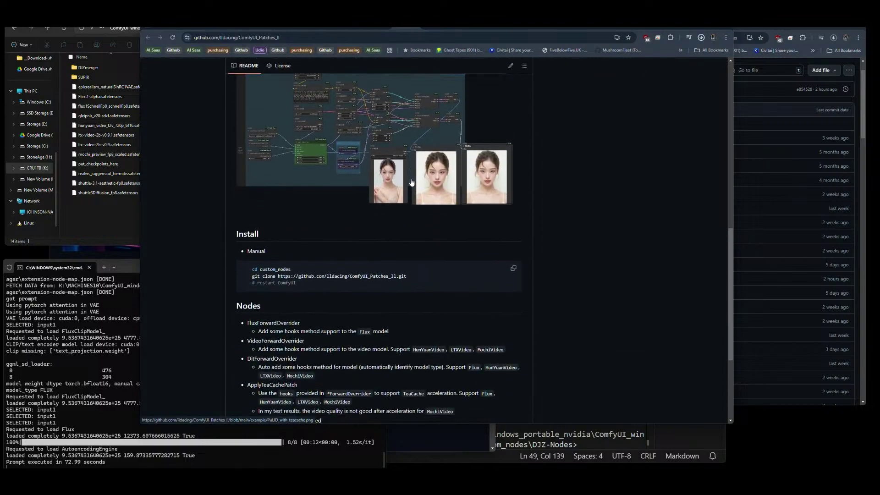
{"action": "scroll", "coordinate": [411, 182], "scroll_direction": "down", "scroll_amount": 2}
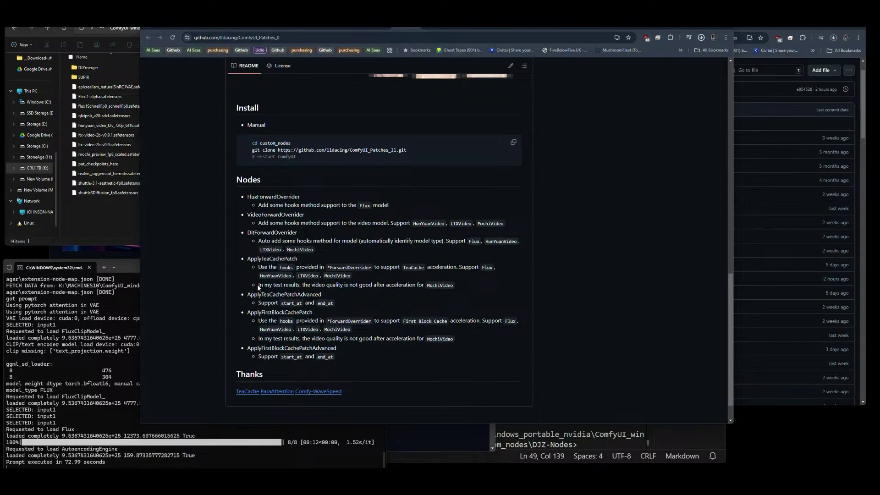
Highlight the note that MochiVideo quality is poor after acceleration.
{"action": "left_click_drag", "start_coordinate": [258, 284], "coordinate": [431, 287]}
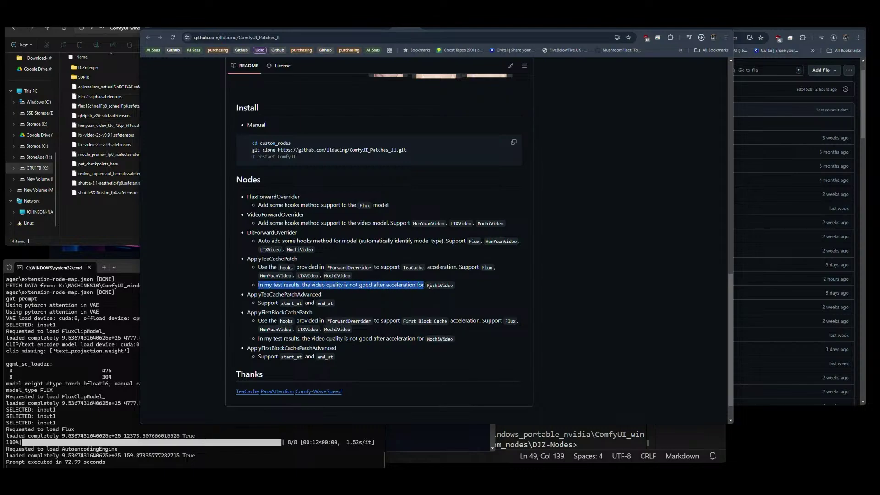
{"action": "double_click", "coordinate": [437, 285]}
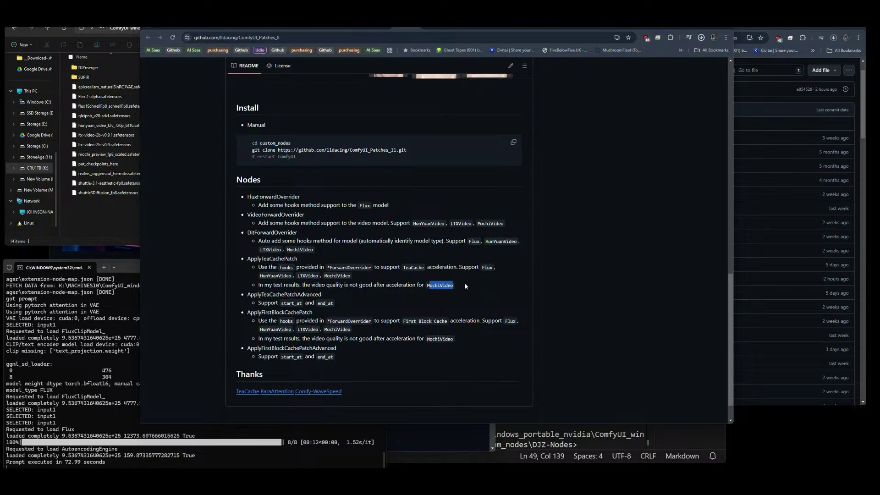
{"action": "left_click", "coordinate": [366, 284]}
{"action": "left_click_drag", "start_coordinate": [417, 284], "coordinate": [310, 285]}
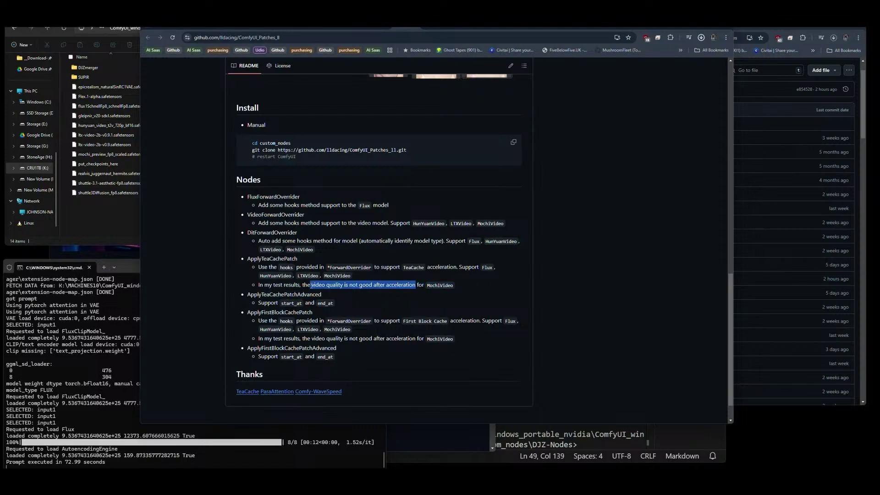
{"action": "left_click", "coordinate": [401, 293]}
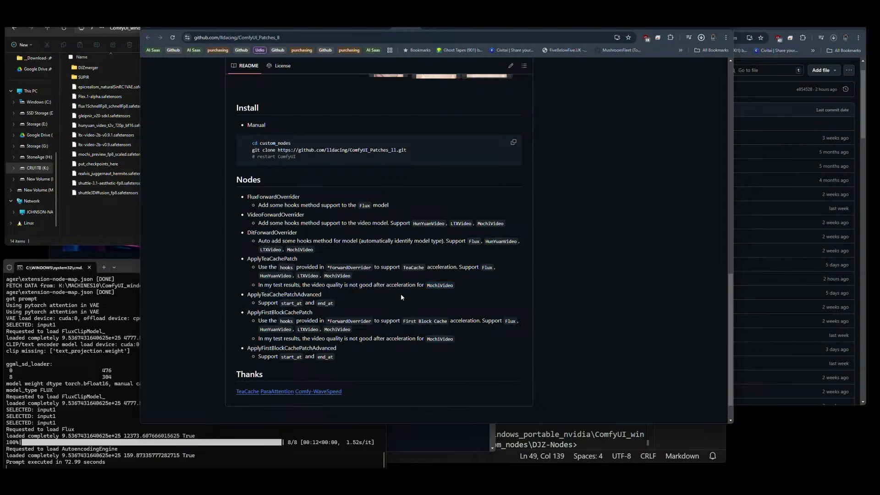
{"action": "left_click_drag", "start_coordinate": [359, 285], "coordinate": [425, 290]}
{"action": "left_click", "coordinate": [466, 290]}
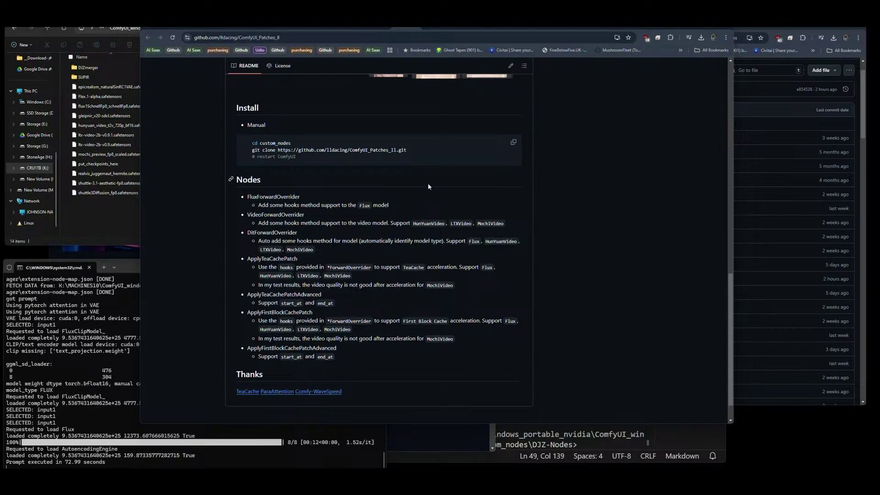
Scroll the README back up to the Preview workflows, then switch to the ComfyUI tab at 127.0.0.1:8188.
{"action": "scroll", "coordinate": [422, 189], "scroll_direction": "up", "scroll_amount": 6}
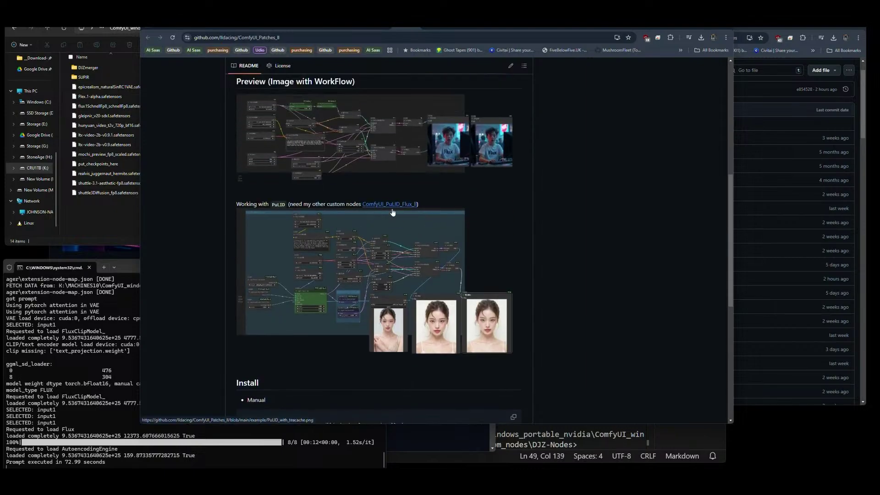
{"action": "scroll", "coordinate": [389, 220], "scroll_direction": "up", "scroll_amount": 2}
{"action": "scroll", "coordinate": [383, 238], "scroll_direction": "down", "scroll_amount": 1}
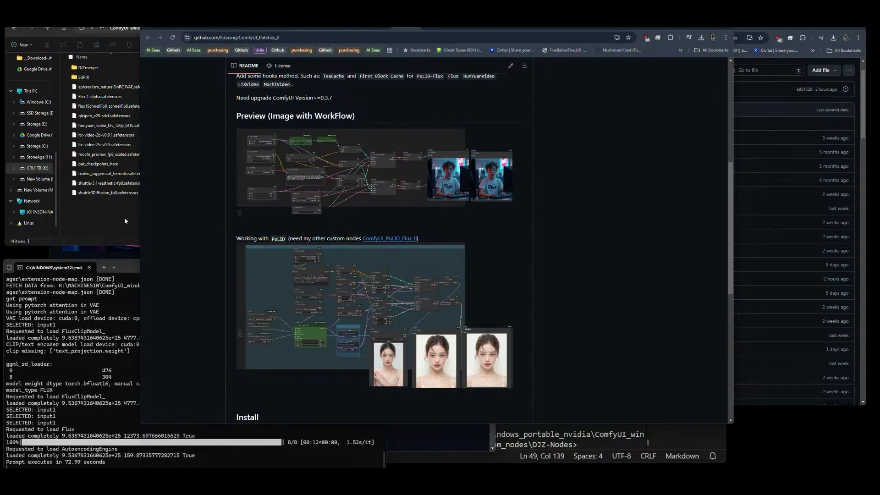
{"action": "left_click", "coordinate": [266, 27]}
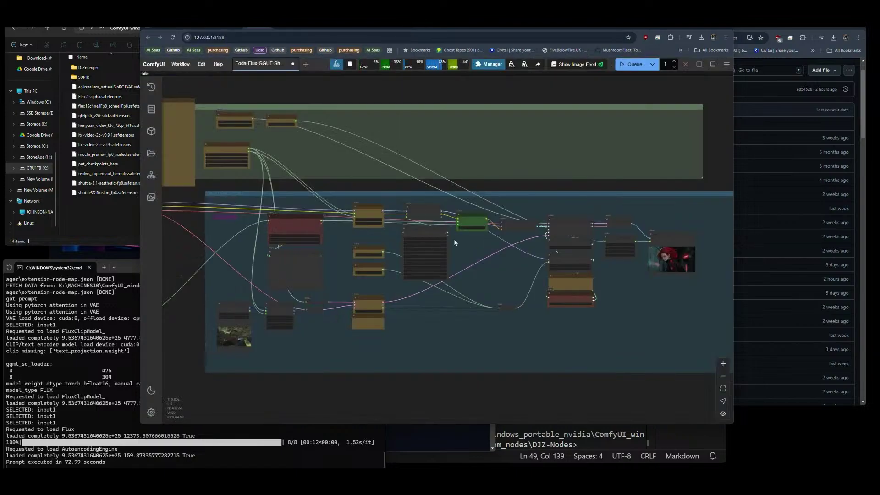
Set ModelSamplingFlux max_shift and base_shift both to 1.00.
{"action": "scroll", "coordinate": [678, 275], "scroll_direction": "up", "scroll_amount": 20}
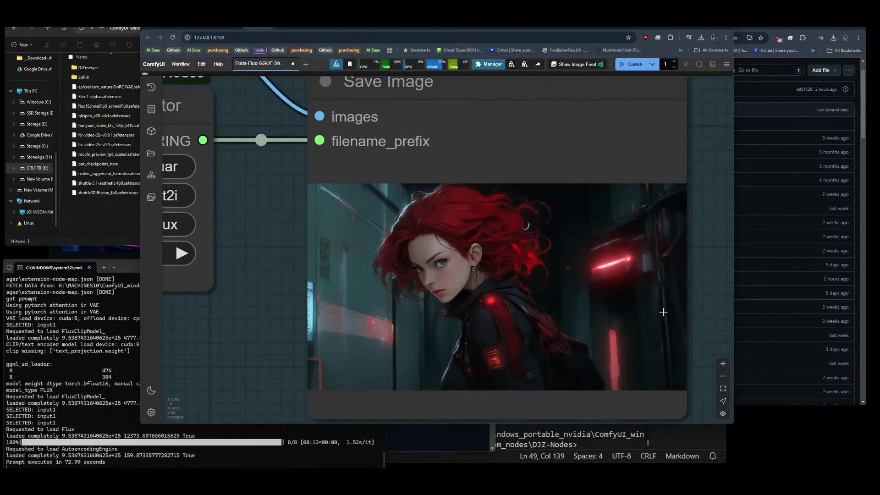
{"action": "scroll", "coordinate": [664, 312], "scroll_direction": "up", "scroll_amount": 5}
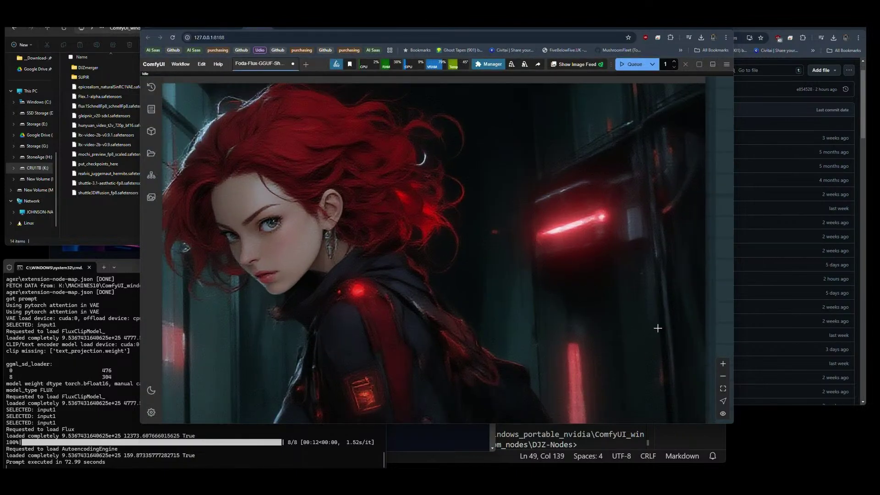
{"action": "scroll", "coordinate": [672, 327], "scroll_direction": "down", "scroll_amount": 1}
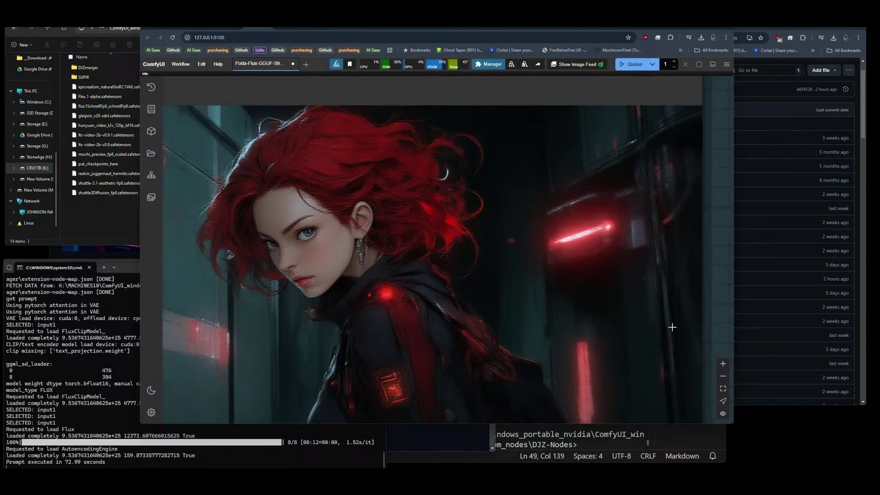
{"action": "scroll", "coordinate": [681, 314], "scroll_direction": "down", "scroll_amount": 6}
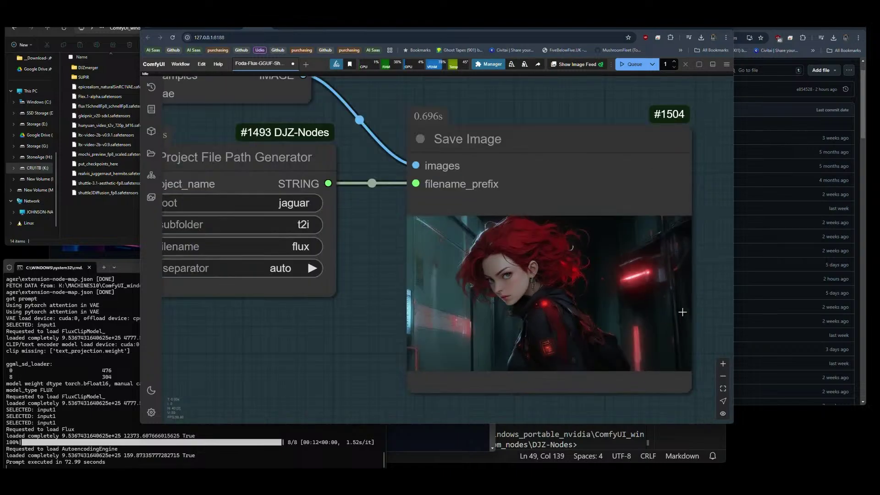
{"action": "scroll", "coordinate": [599, 321], "scroll_direction": "down", "scroll_amount": 6}
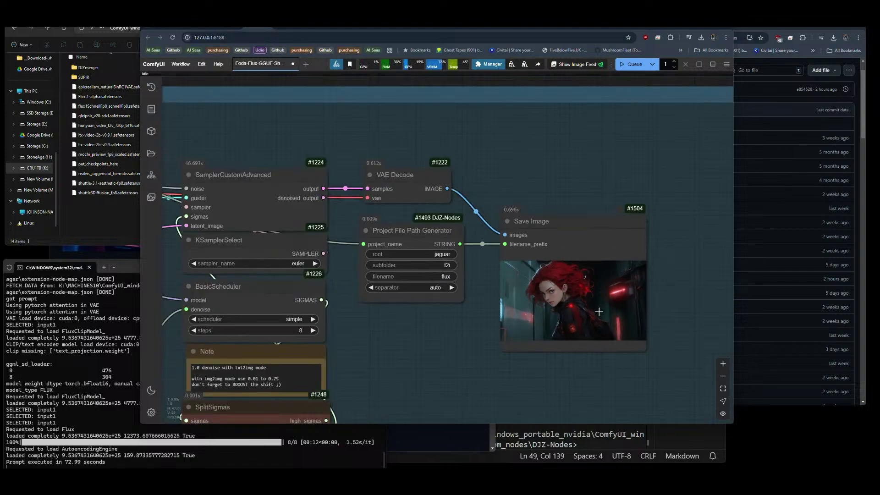
{"action": "scroll", "coordinate": [598, 312], "scroll_direction": "down", "scroll_amount": 8}
{"action": "scroll", "coordinate": [365, 329], "scroll_direction": "down", "scroll_amount": 3}
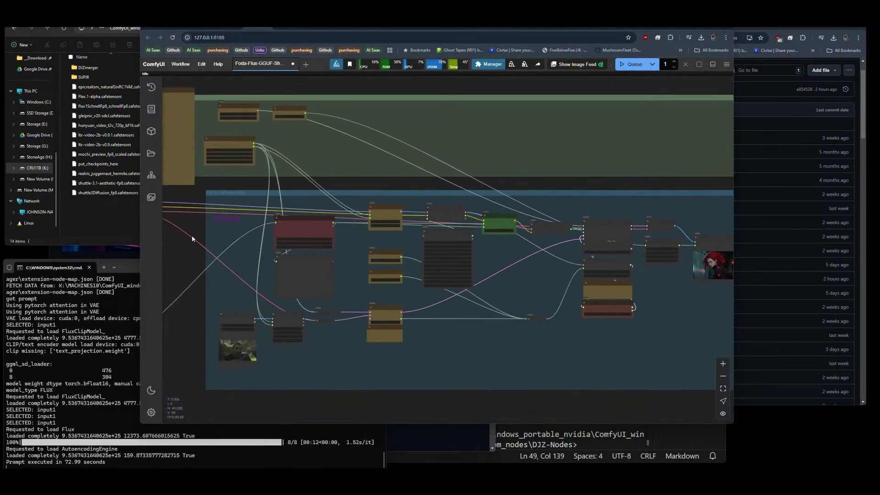
{"action": "scroll", "coordinate": [207, 232], "scroll_direction": "up", "scroll_amount": 10}
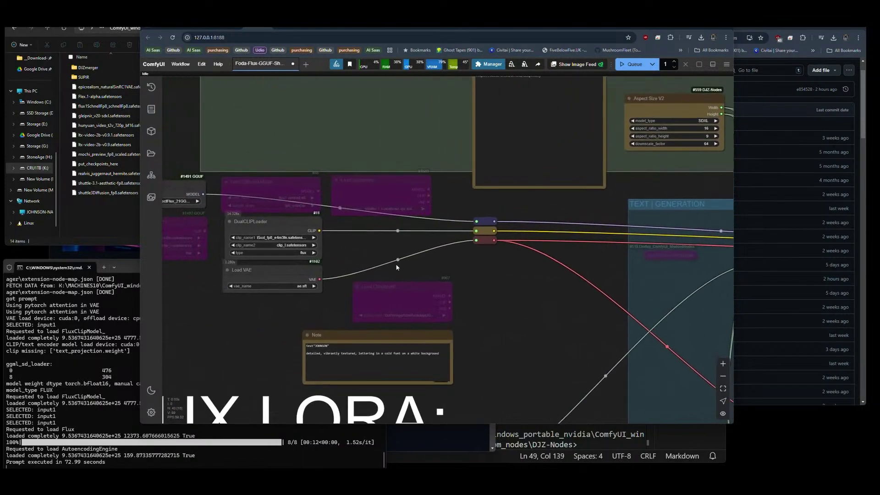
{"action": "left_click_drag", "start_coordinate": [255, 309], "coordinate": [338, 312]}
{"action": "scroll", "coordinate": [229, 202], "scroll_direction": "up", "scroll_amount": 7}
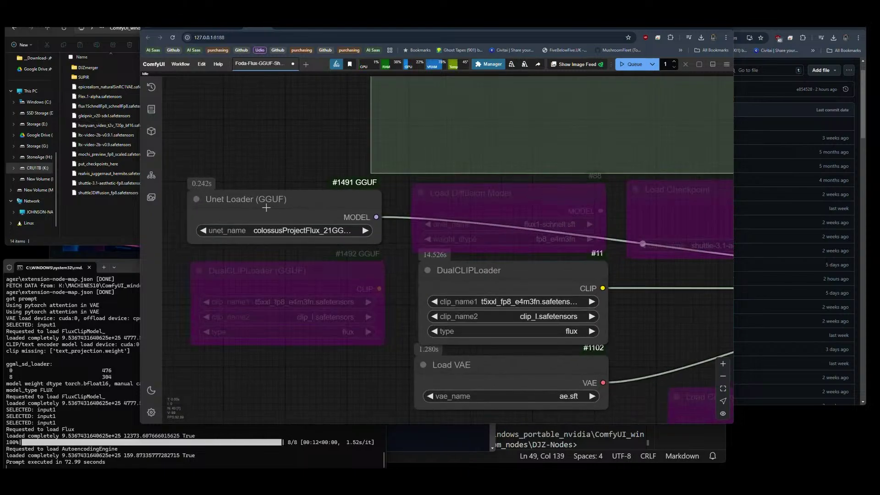
{"action": "scroll", "coordinate": [191, 152], "scroll_direction": "down", "scroll_amount": 4}
{"action": "scroll", "coordinate": [191, 153], "scroll_direction": "down", "scroll_amount": 3}
{"action": "scroll", "coordinate": [518, 293], "scroll_direction": "down", "scroll_amount": 3}
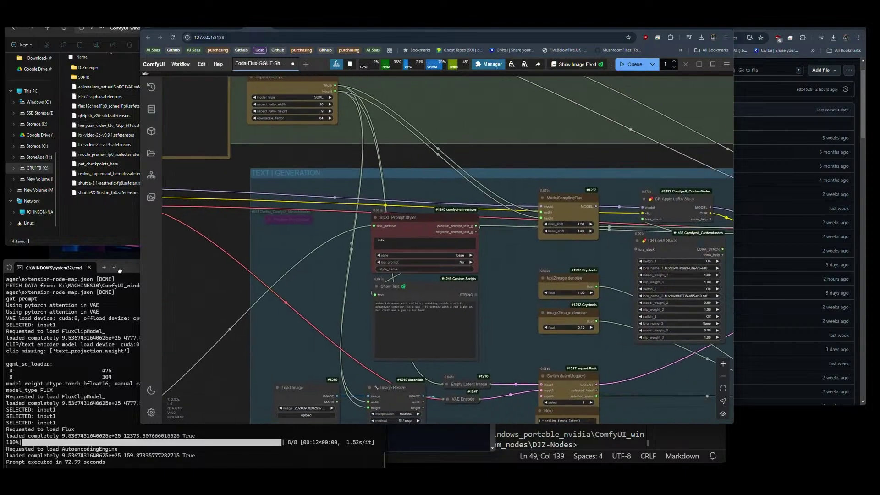
{"action": "scroll", "coordinate": [610, 369], "scroll_direction": "up", "scroll_amount": 3}
{"action": "scroll", "coordinate": [413, 352], "scroll_direction": "up", "scroll_amount": 3}
{"action": "left_click_drag", "start_coordinate": [412, 352], "coordinate": [396, 343]}
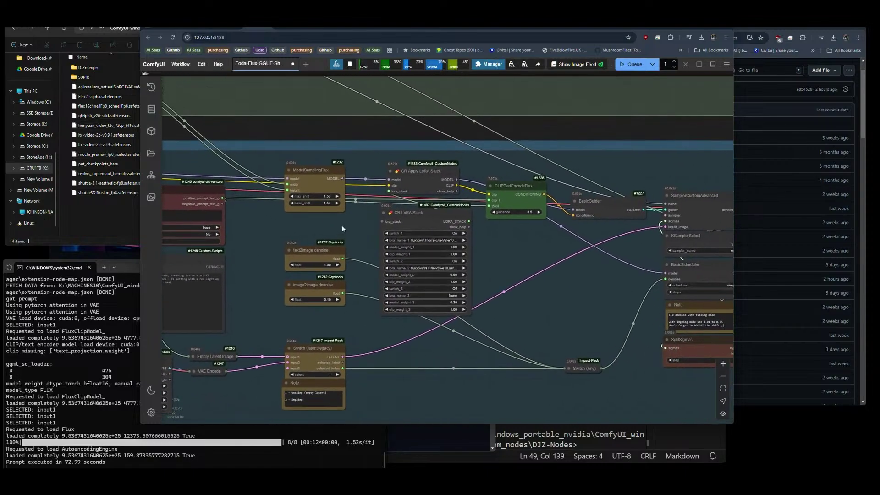
{"action": "left_click", "coordinate": [326, 197]}
{"action": "type", "text": "1"}
{"action": "key", "text": "Return"}
{"action": "left_click", "coordinate": [325, 203]}
{"action": "type", "text": "1"}
{"action": "key", "text": "Return"}
Set BasicScheduler steps to 30 and queue a new generation.
{"action": "left_click_drag", "start_coordinate": [548, 308], "coordinate": [272, 291]}
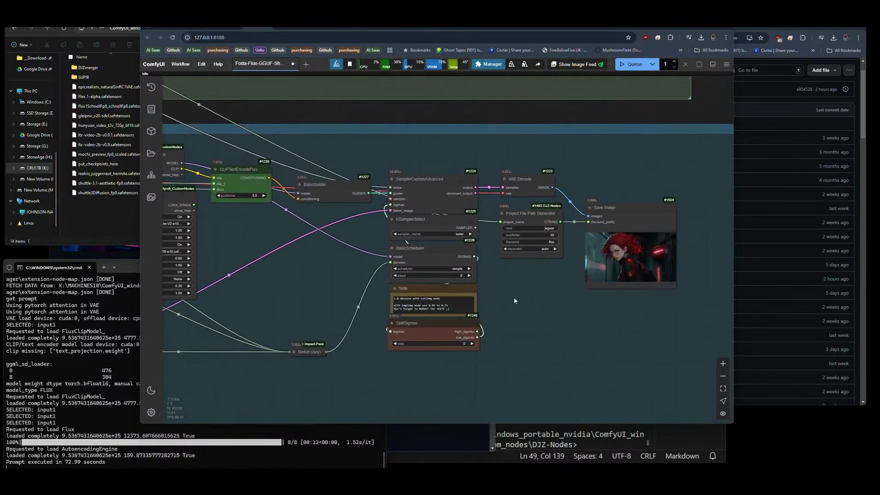
{"action": "left_click_drag", "start_coordinate": [514, 301], "coordinate": [439, 288]}
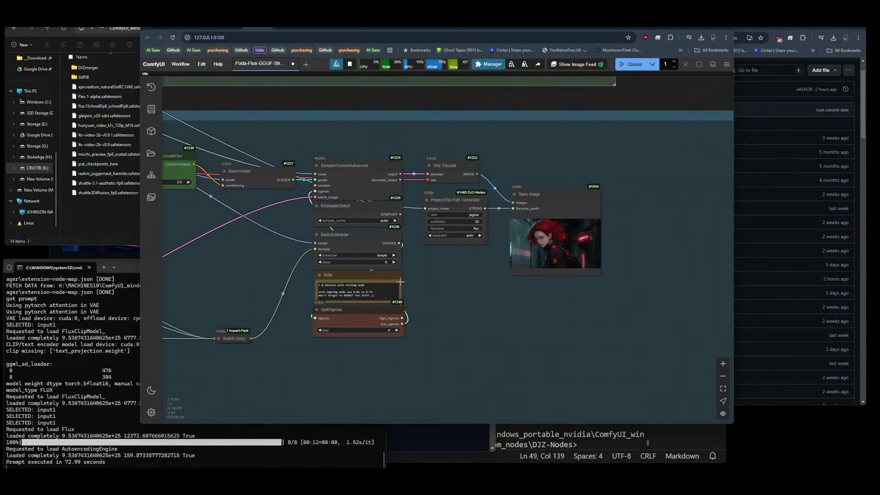
{"action": "left_click", "coordinate": [389, 262]}
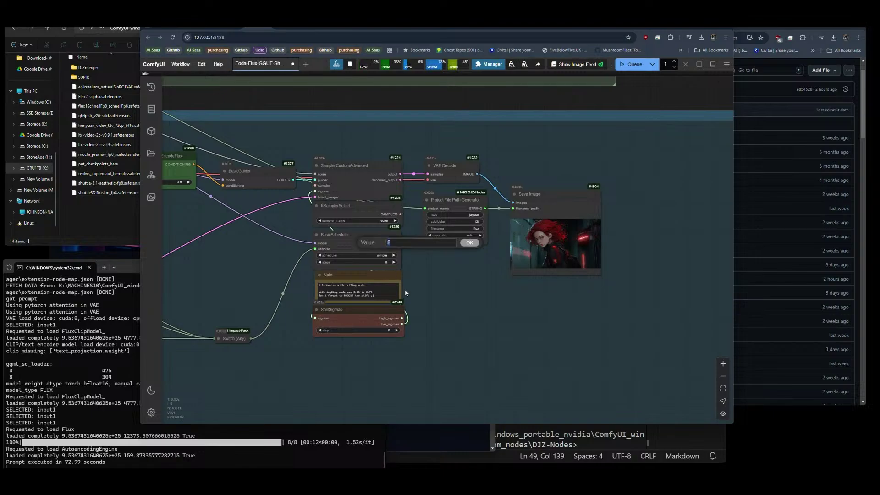
{"action": "type", "text": "30"}
{"action": "key", "text": "Return"}
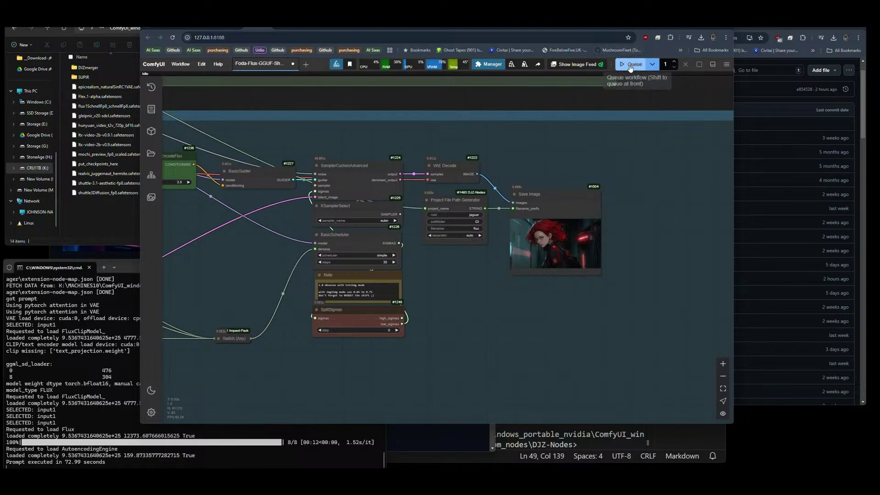
{"action": "left_click", "coordinate": [631, 67]}
{"action": "scroll", "coordinate": [609, 220], "scroll_direction": "up", "scroll_amount": 10}
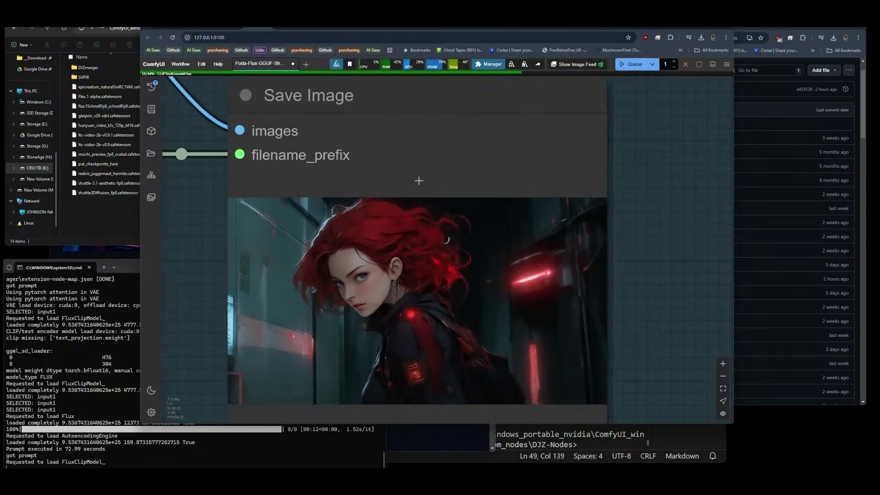
{"action": "scroll", "coordinate": [419, 181], "scroll_direction": "up", "scroll_amount": 1}
{"action": "scroll", "coordinate": [429, 330], "scroll_direction": "up", "scroll_amount": 2}
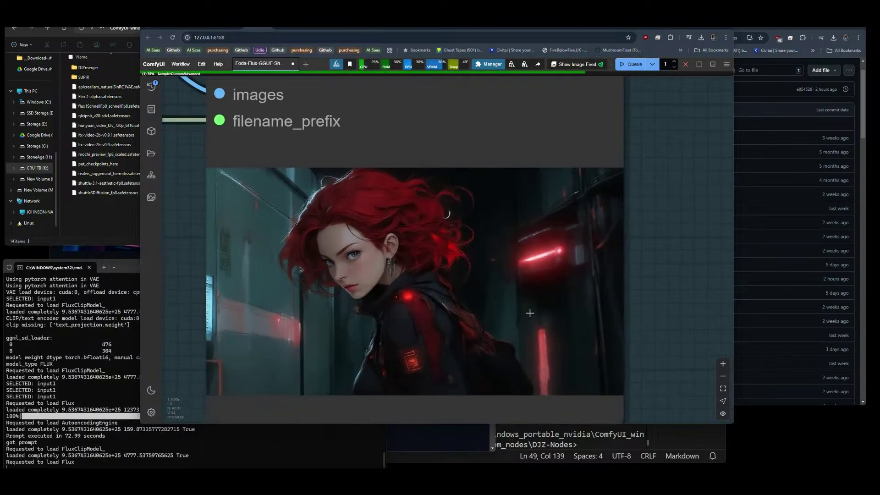
{"action": "scroll", "coordinate": [530, 313], "scroll_direction": "down", "scroll_amount": 10}
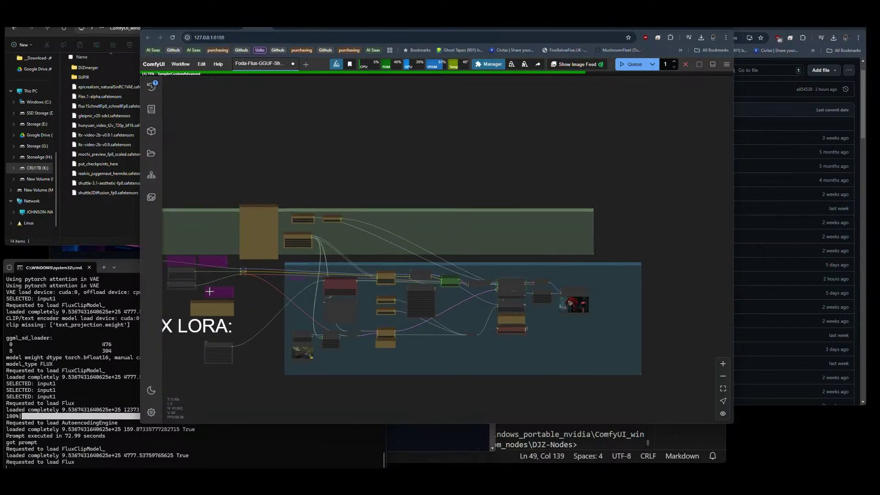
{"action": "scroll", "coordinate": [177, 279], "scroll_direction": "up", "scroll_amount": 7}
{"action": "scroll", "coordinate": [314, 305], "scroll_direction": "down", "scroll_amount": 3}
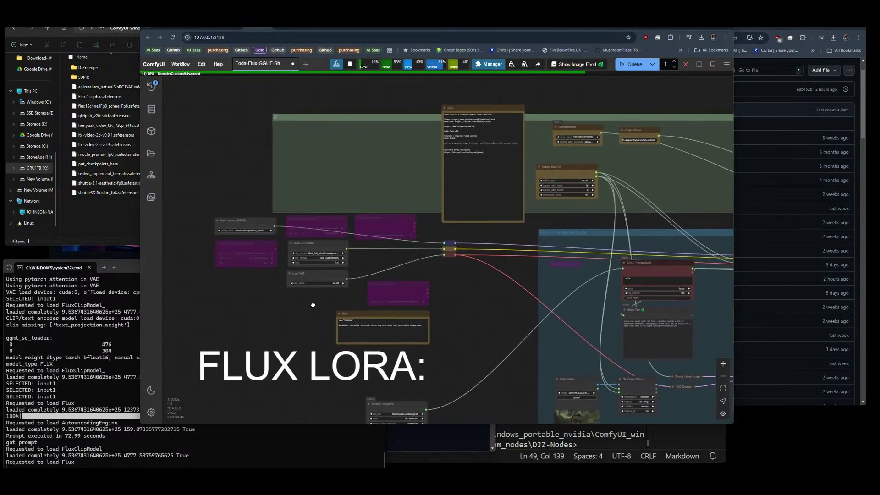
{"action": "scroll", "coordinate": [291, 297], "scroll_direction": "up", "scroll_amount": 3}
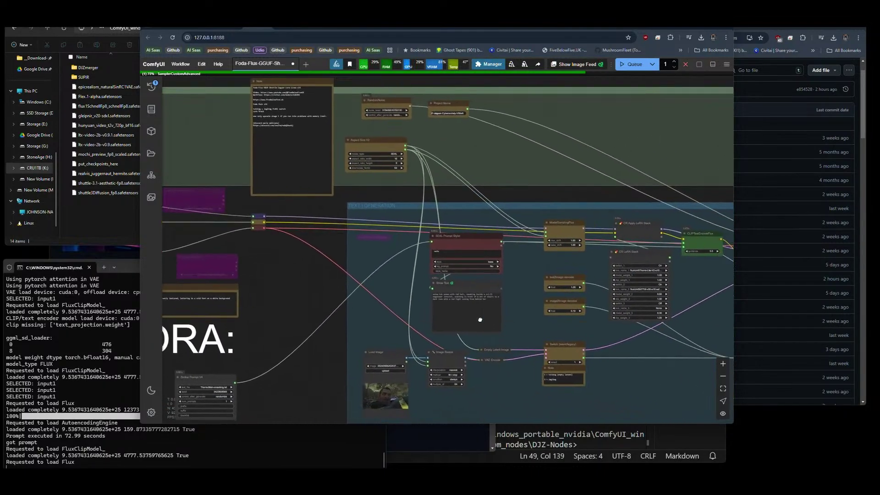
{"action": "scroll", "coordinate": [292, 298], "scroll_direction": "down", "scroll_amount": 3}
{"action": "scroll", "coordinate": [439, 323], "scroll_direction": "up", "scroll_amount": 3}
{"action": "scroll", "coordinate": [516, 333], "scroll_direction": "right", "scroll_amount": 2}
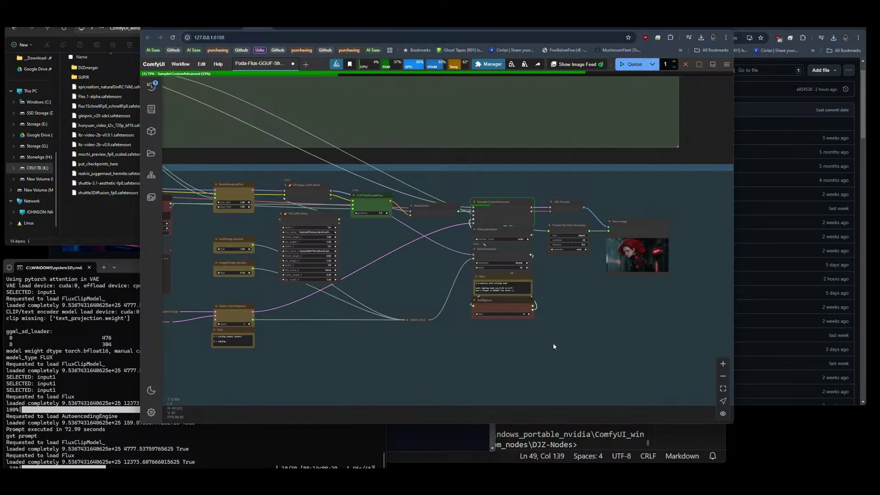
{"action": "scroll", "coordinate": [620, 276], "scroll_direction": "down", "scroll_amount": 3}
{"action": "scroll", "coordinate": [216, 278], "scroll_direction": "up", "scroll_amount": 2}
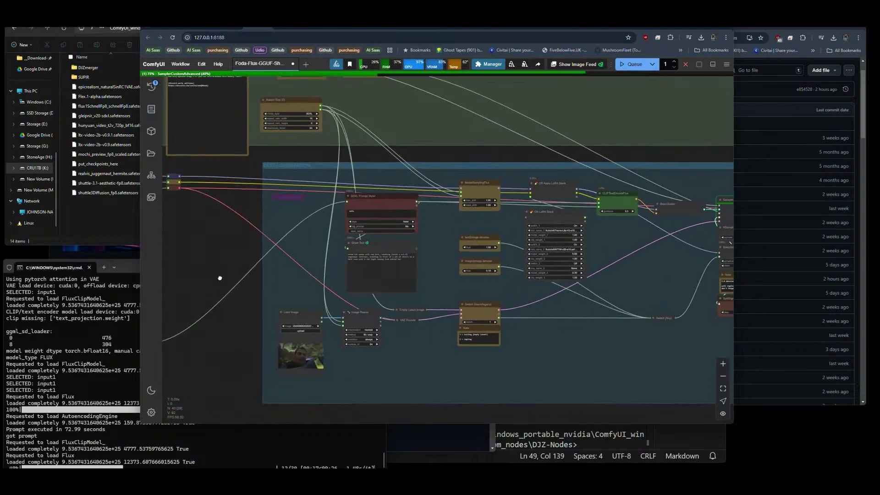
{"action": "left_click_drag", "start_coordinate": [216, 278], "coordinate": [448, 260]}
{"action": "scroll", "coordinate": [306, 183], "scroll_direction": "up", "scroll_amount": 10}
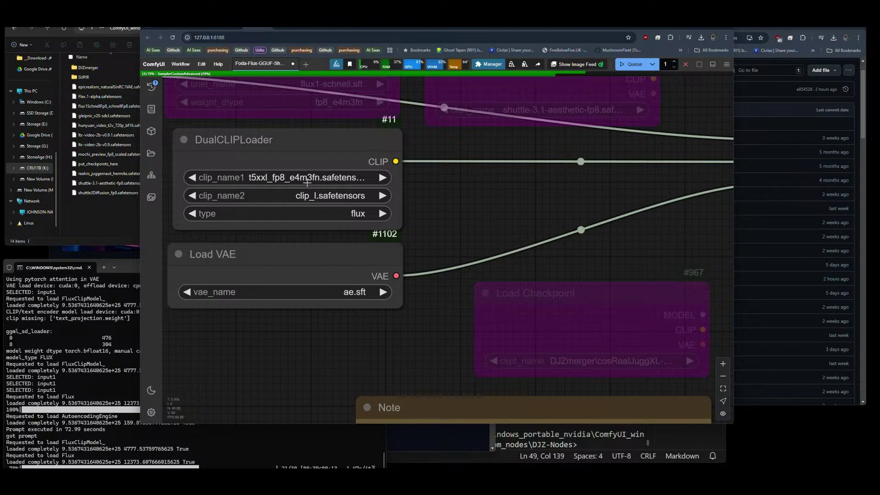
{"action": "left_click", "coordinate": [291, 185]}
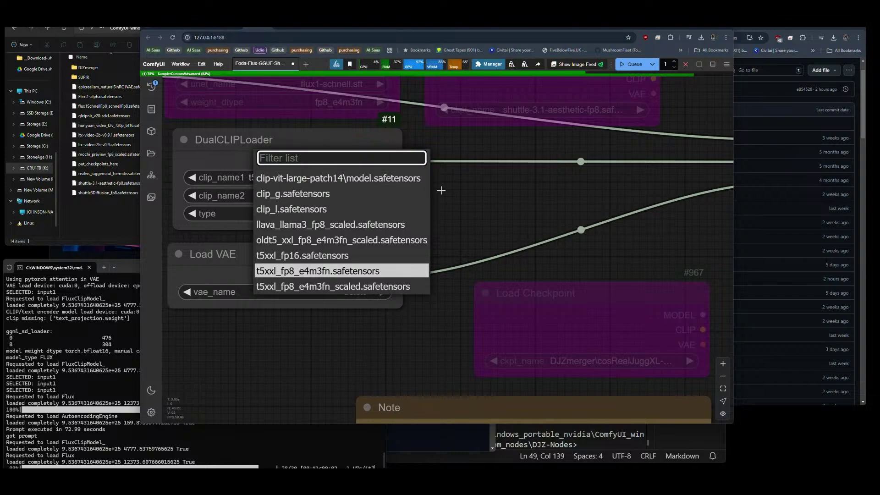
{"action": "left_click", "coordinate": [478, 210]}
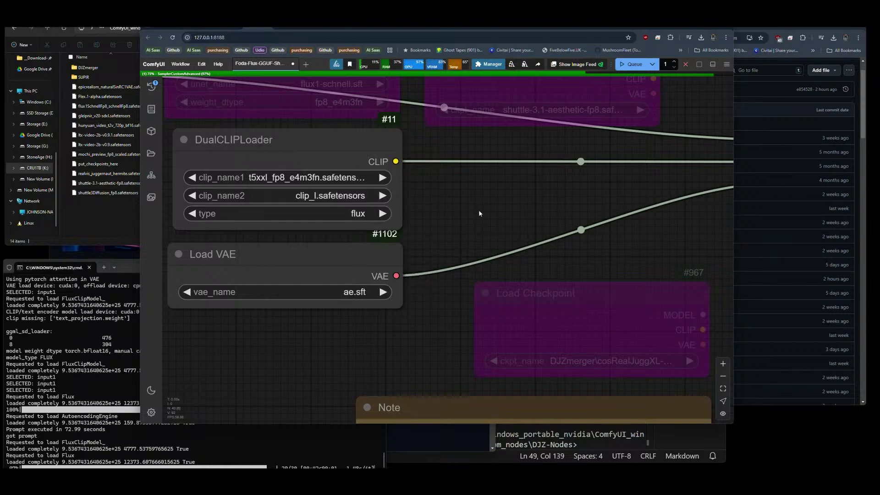
{"action": "scroll", "coordinate": [215, 208], "scroll_direction": "down", "scroll_amount": 3}
{"action": "scroll", "coordinate": [218, 210], "scroll_direction": "down", "scroll_amount": 2}
{"action": "left_click_drag", "start_coordinate": [477, 275], "coordinate": [247, 257]}
{"action": "scroll", "coordinate": [274, 279], "scroll_direction": "down", "scroll_amount": 1}
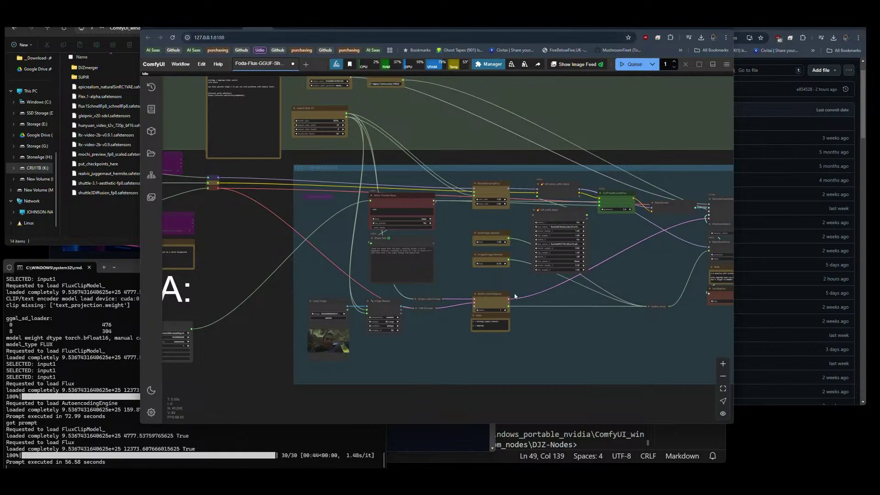
{"action": "left_click_drag", "start_coordinate": [625, 285], "coordinate": [369, 301]}
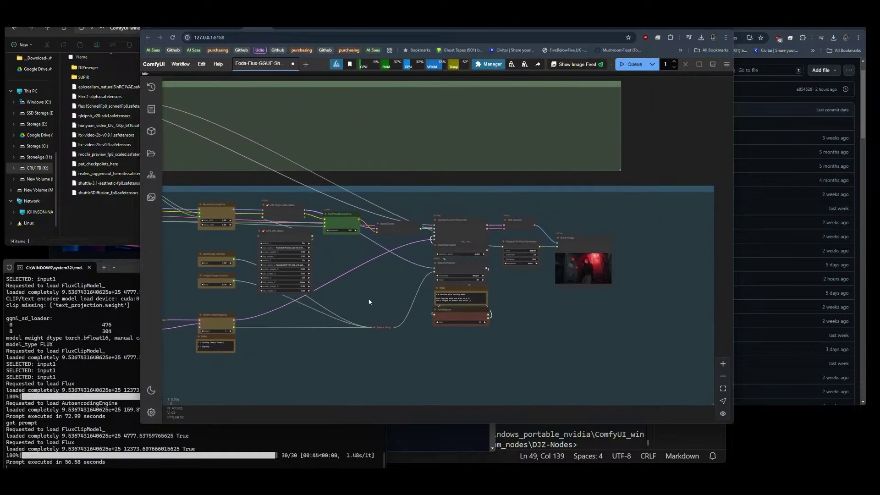
Inspect the Save Image preview, then change ModelSamplingFlux max_shift and base_shift to 1.5.
{"action": "scroll", "coordinate": [617, 282], "scroll_direction": "up", "scroll_amount": 10}
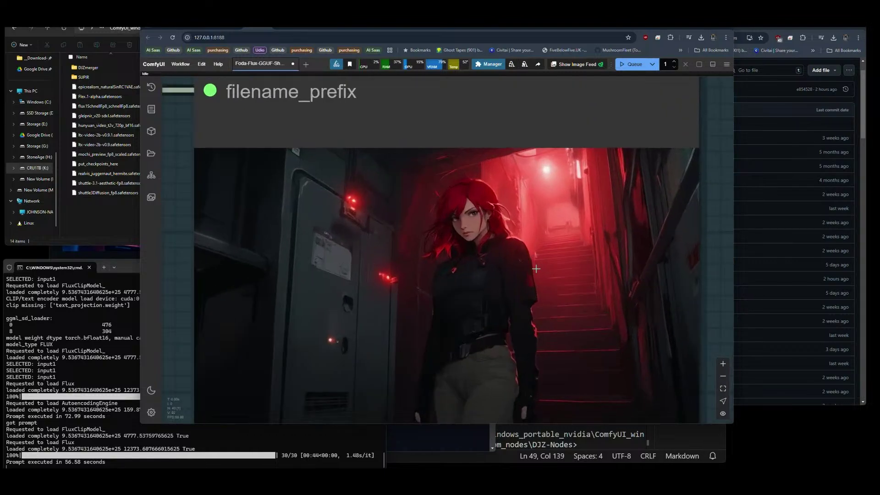
{"action": "scroll", "coordinate": [454, 203], "scroll_direction": "down", "scroll_amount": 3}
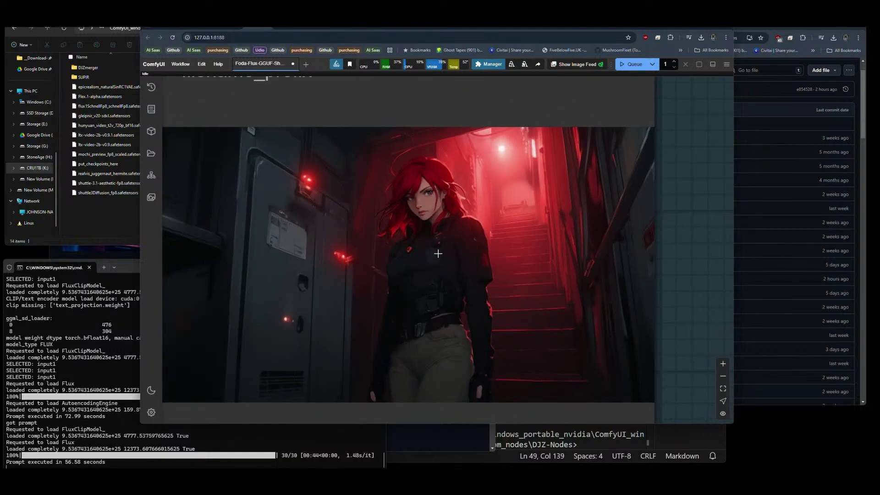
{"action": "scroll", "coordinate": [522, 233], "scroll_direction": "up", "scroll_amount": 5}
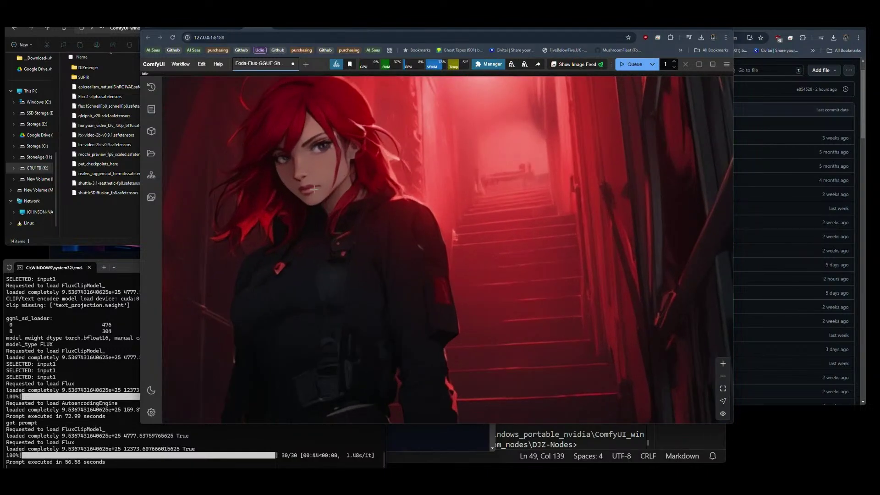
{"action": "scroll", "coordinate": [353, 261], "scroll_direction": "down", "scroll_amount": 2}
{"action": "scroll", "coordinate": [514, 312], "scroll_direction": "down", "scroll_amount": 5}
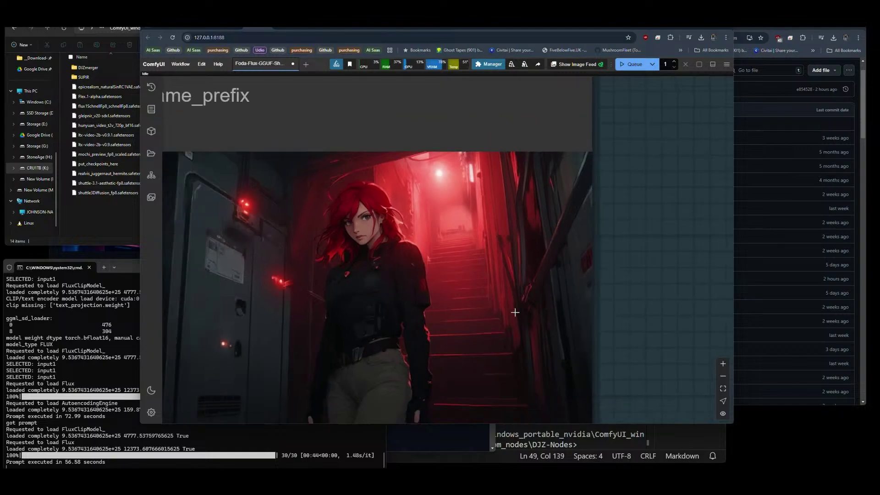
{"action": "left_click_drag", "start_coordinate": [290, 338], "coordinate": [550, 320]}
{"action": "left_click_drag", "start_coordinate": [172, 230], "coordinate": [552, 265]}
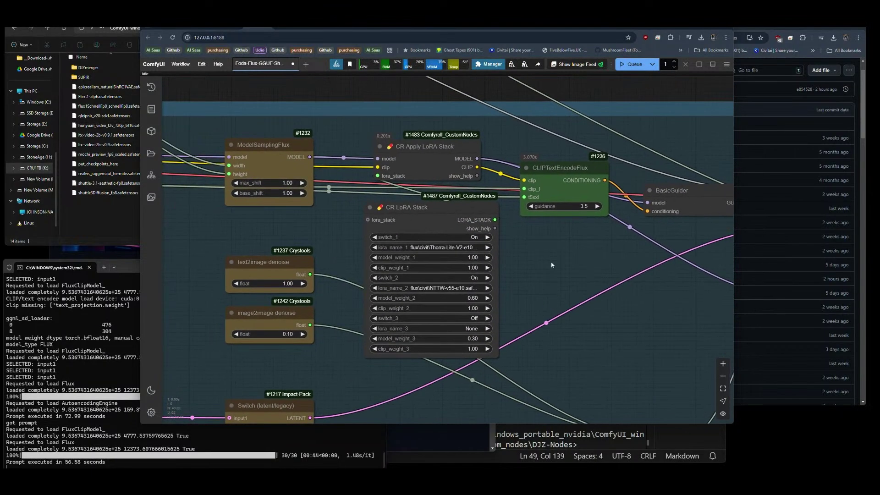
{"action": "left_click", "coordinate": [285, 182]}
{"action": "type", "text": ".5"}
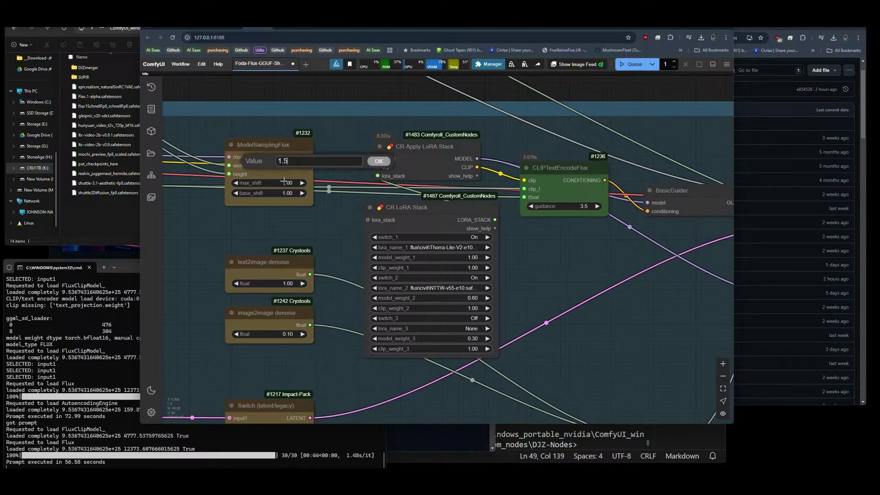
{"action": "key", "text": "Return"}
{"action": "left_click", "coordinate": [287, 193]}
{"action": "type", "text": ".5"}
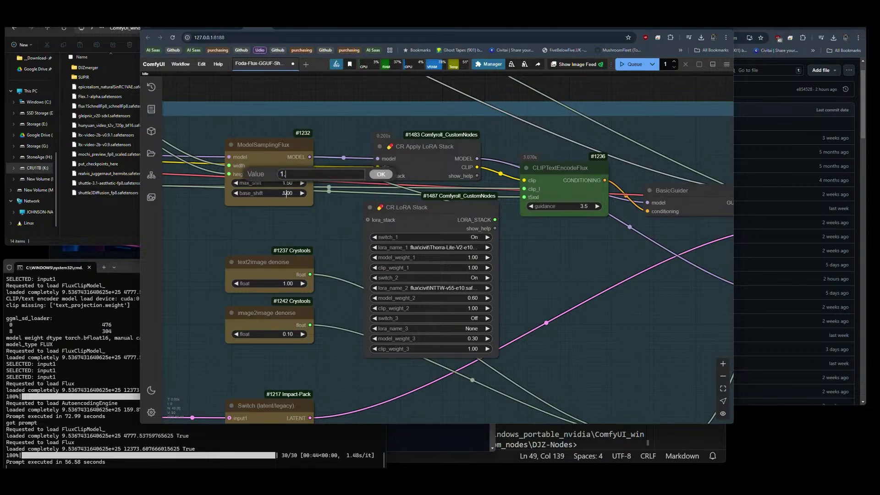
{"action": "key", "text": "Return"}
Queue a generation with the 1.5 shift values and reframe the whole workflow.
{"action": "left_click", "coordinate": [633, 64]}
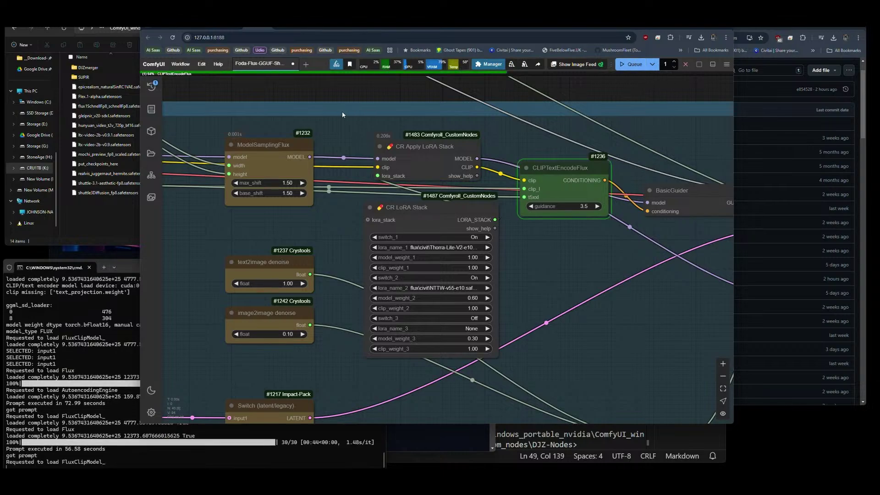
{"action": "scroll", "coordinate": [266, 119], "scroll_direction": "down", "scroll_amount": 8}
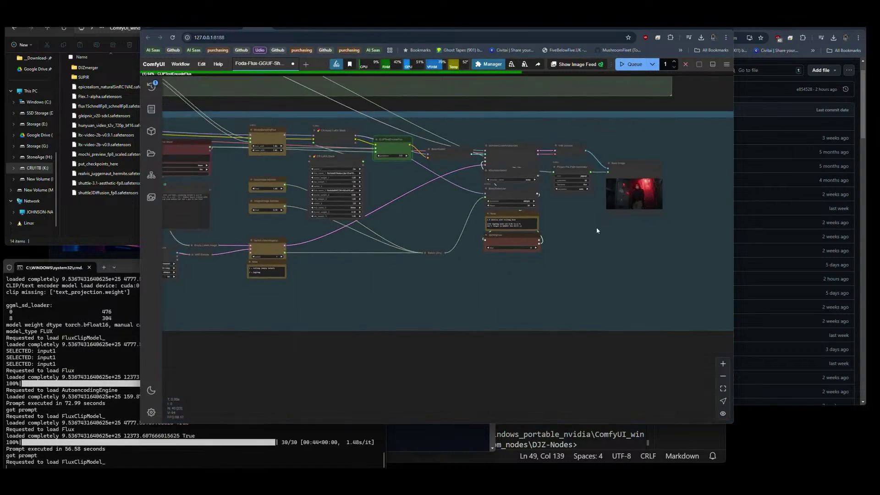
{"action": "left_click_drag", "start_coordinate": [598, 227], "coordinate": [590, 244]}
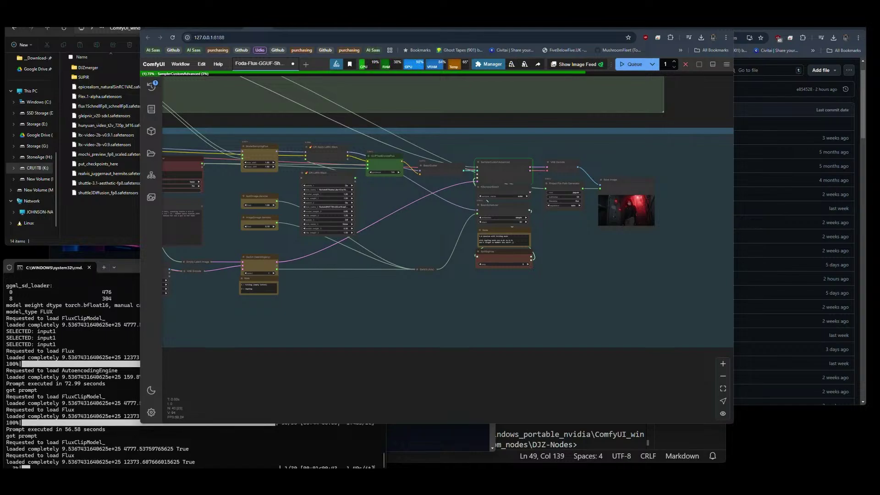
Cut Flex.1-alpha-Fp8.safetensors from Downloads and paste it into ComfyUI\models\checkpoints.
{"action": "left_click", "coordinate": [701, 38]}
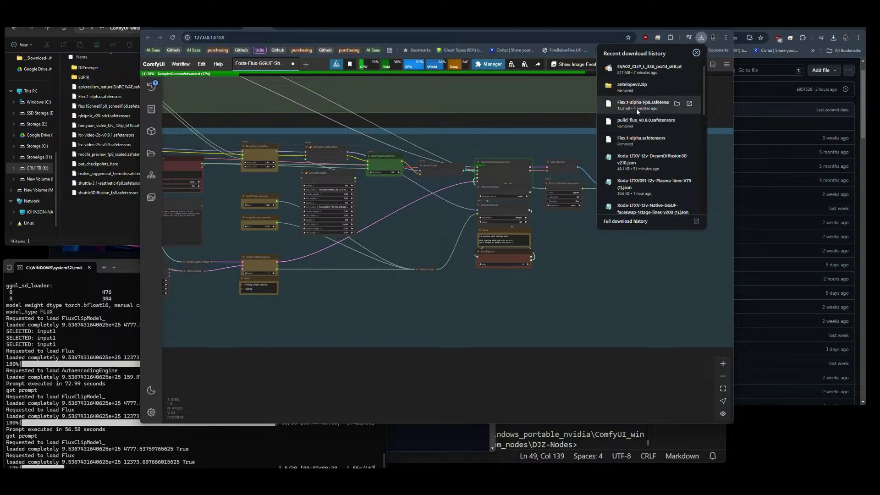
{"action": "left_click", "coordinate": [32, 58]}
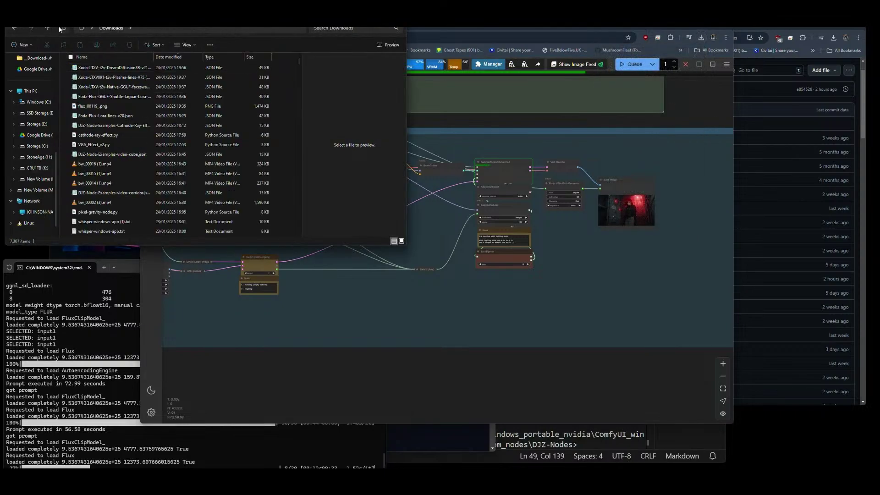
{"action": "left_click", "coordinate": [115, 68]}
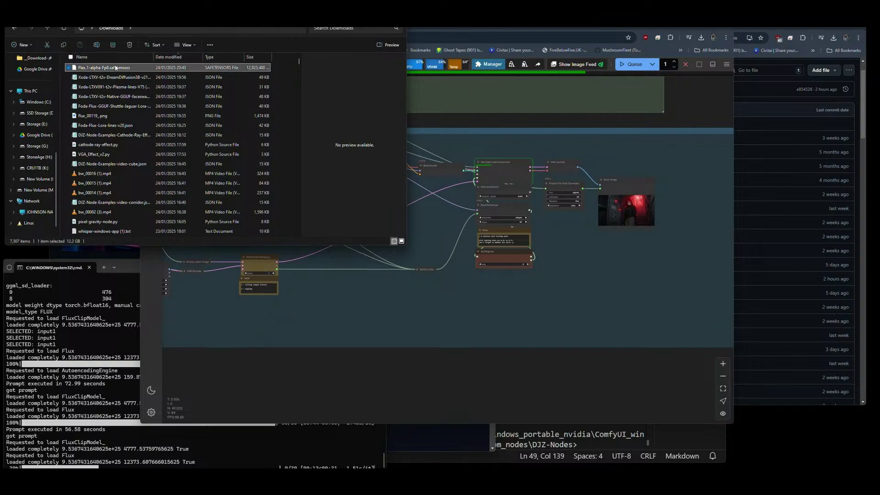
{"action": "key", "text": "ctrl+c"}
{"action": "key", "text": "alt+Left"}
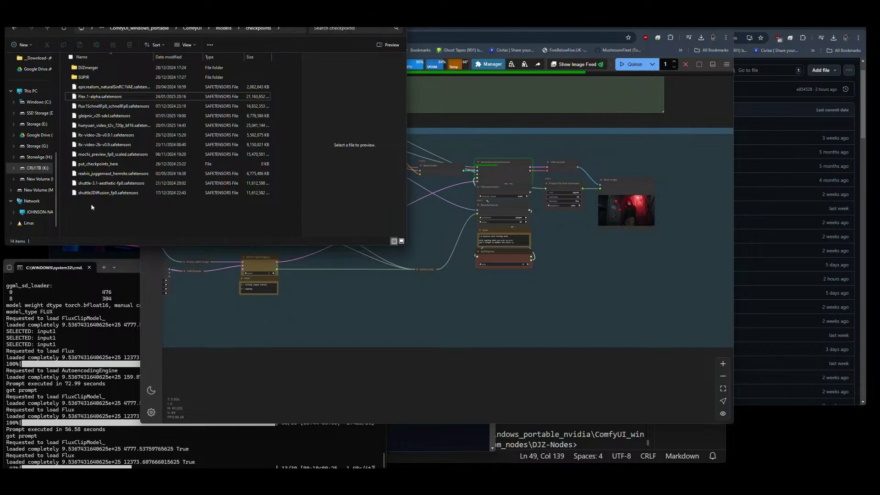
{"action": "key", "text": "ctrl+v"}
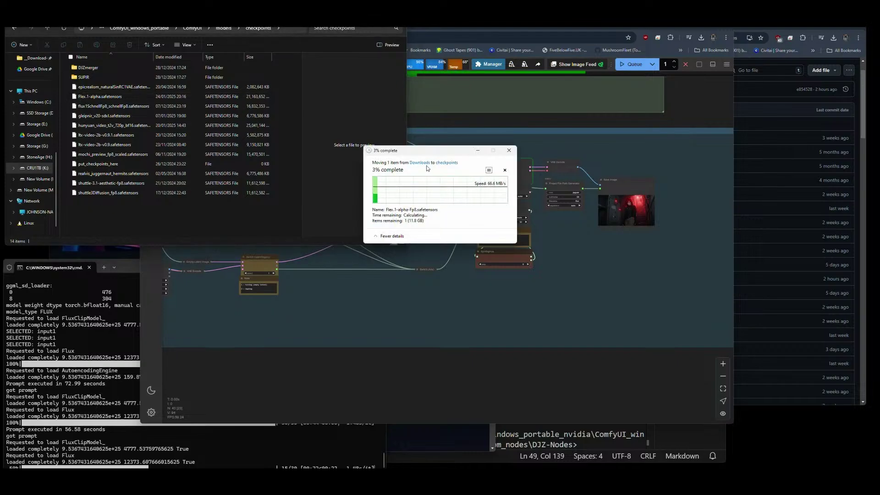
Zoom into the latest Save Image result in ComfyUI, queue another run, and glance at the queue modes.
{"action": "left_click", "coordinate": [540, 315]}
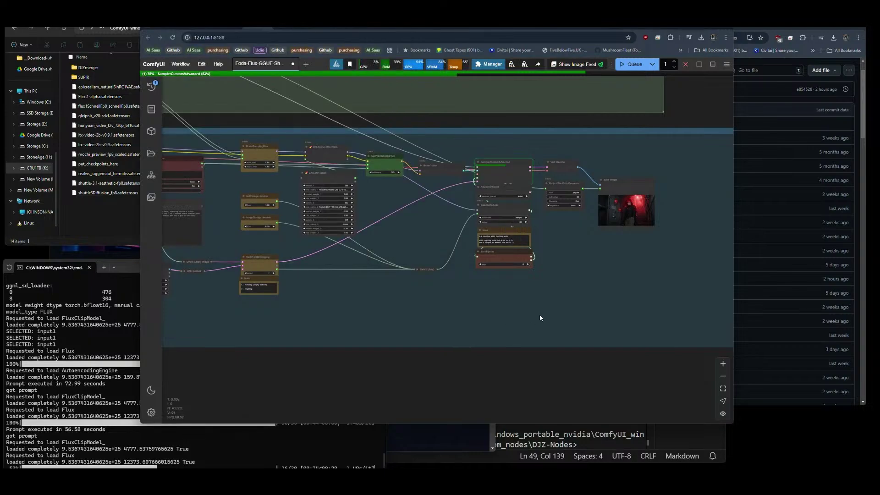
{"action": "scroll", "coordinate": [652, 201], "scroll_direction": "up", "scroll_amount": 5}
{"action": "scroll", "coordinate": [666, 264], "scroll_direction": "up", "scroll_amount": 5}
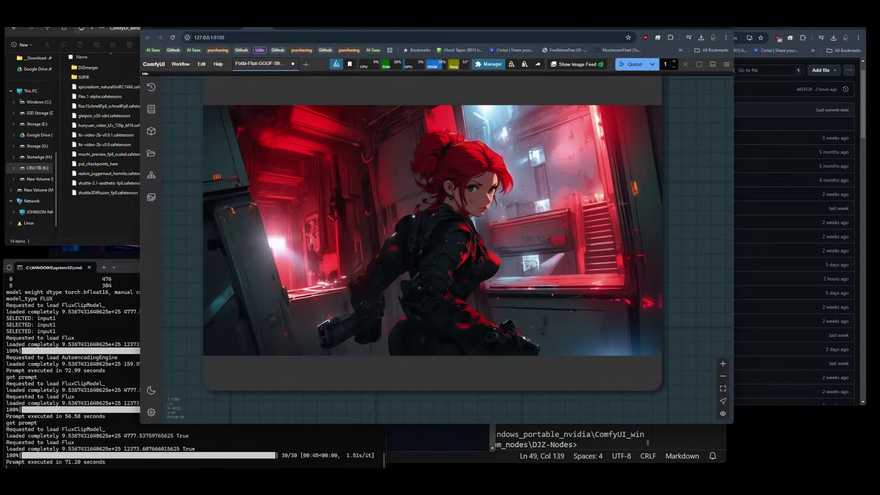
{"action": "left_click", "coordinate": [627, 65]}
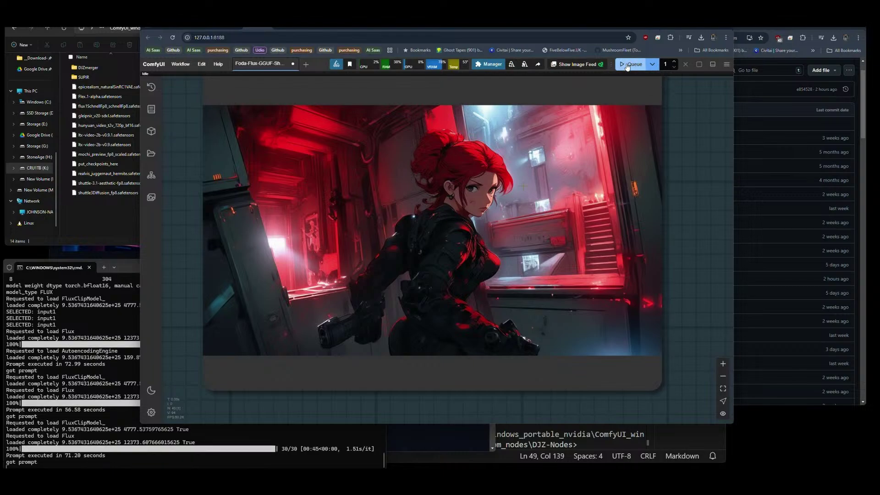
{"action": "left_click", "coordinate": [652, 65]}
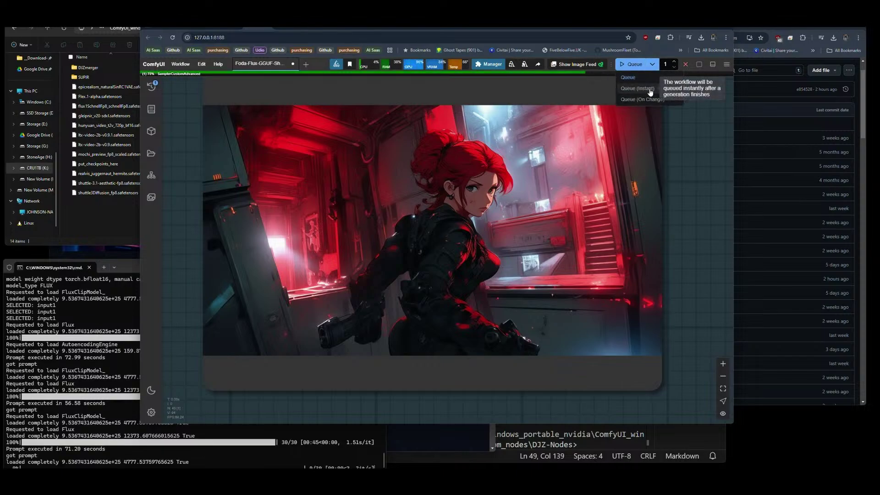
{"action": "left_click", "coordinate": [680, 140]}
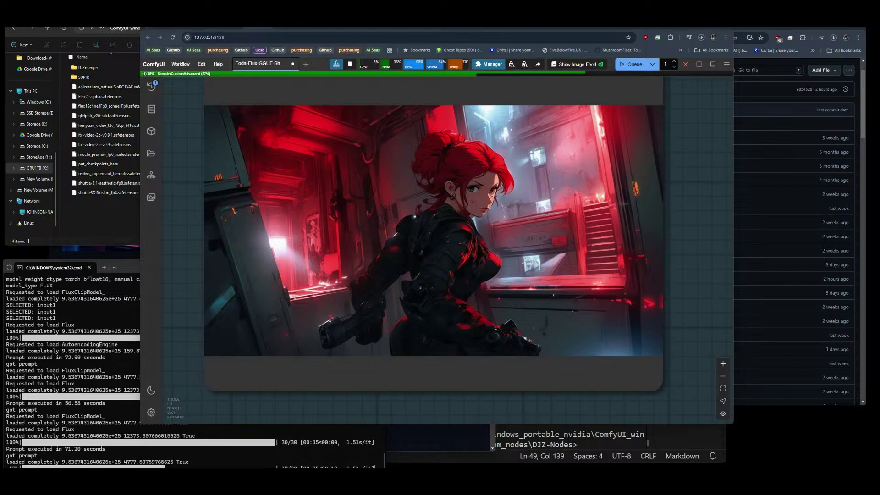
Browse File Explorer to ComfyUI's models\clip folder holding EVA02_CLIP_L_336_psz14_s6B.pt.
{"action": "left_click", "coordinate": [125, 207]}
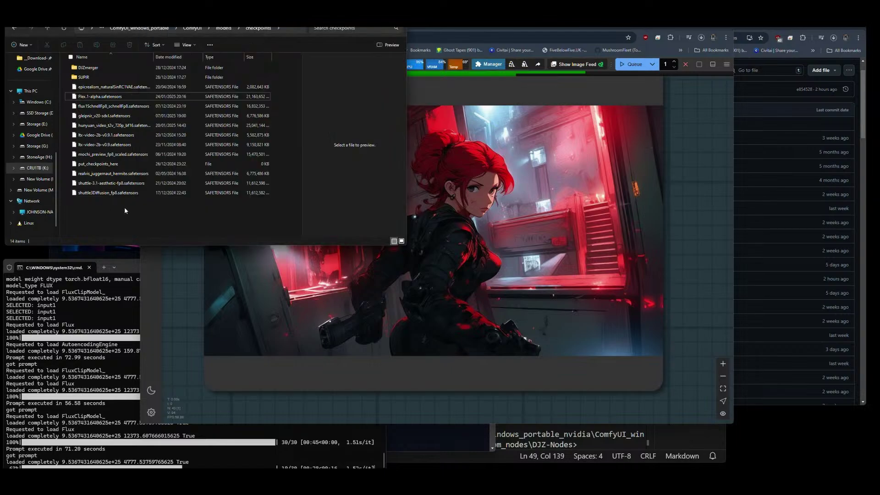
{"action": "left_click", "coordinate": [192, 28]}
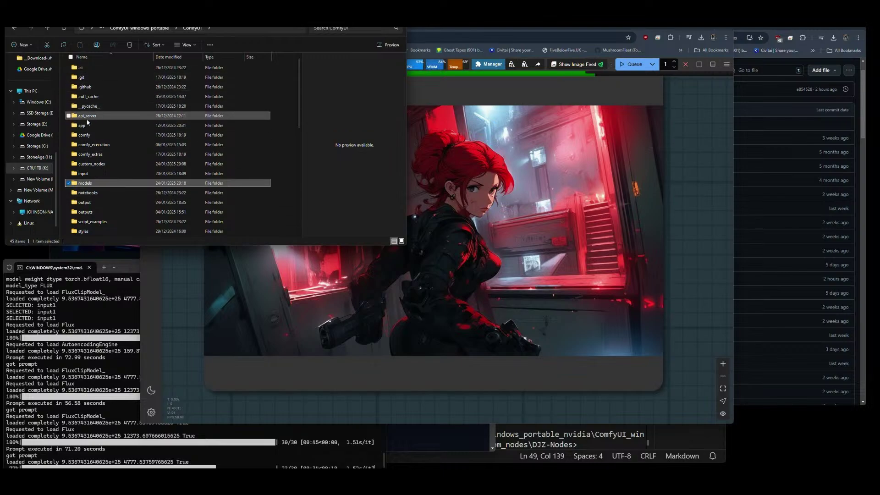
{"action": "double_click", "coordinate": [79, 184]}
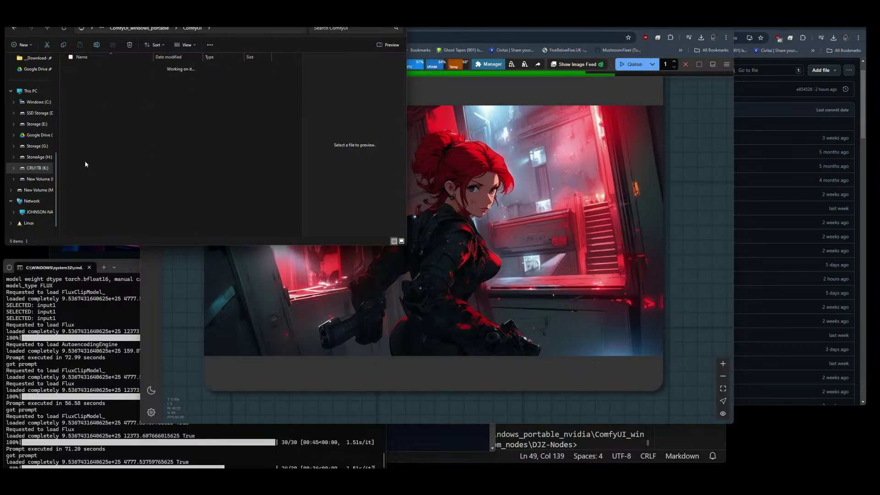
{"action": "double_click", "coordinate": [75, 107]}
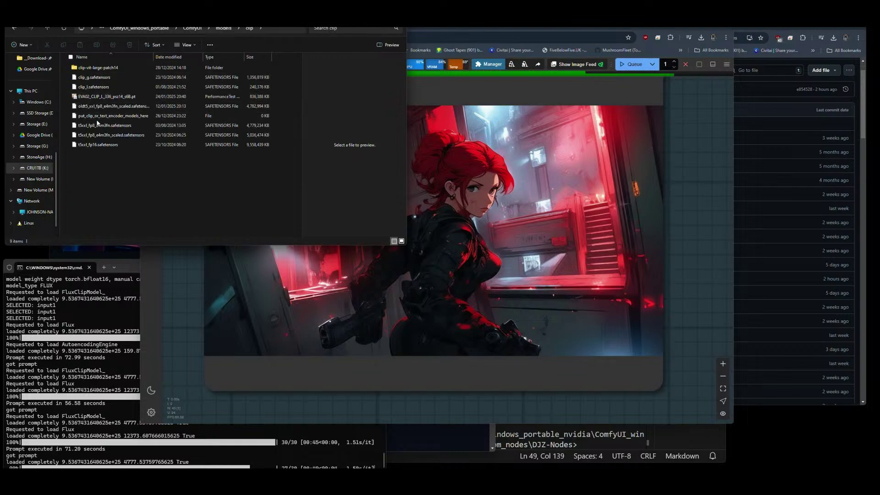
{"action": "left_click", "coordinate": [73, 98]}
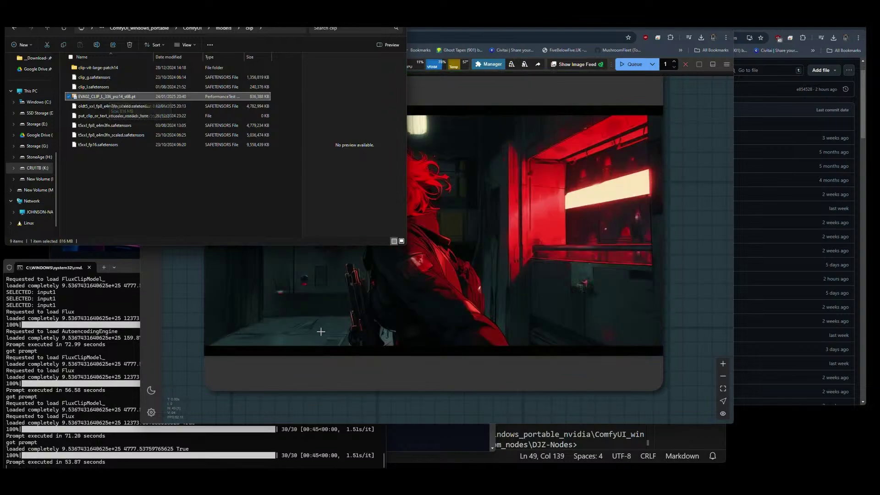
Move colossusProjectFlux_clipLV21.safetensors from Downloads into the models\clip folder.
{"action": "left_click", "coordinate": [349, 365]}
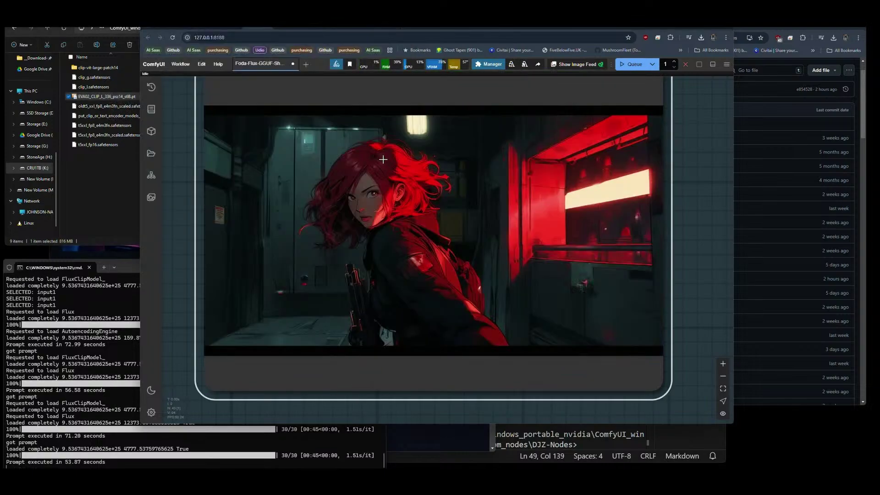
{"action": "scroll", "coordinate": [381, 160], "scroll_direction": "up", "scroll_amount": 5}
{"action": "scroll", "coordinate": [326, 190], "scroll_direction": "down", "scroll_amount": 5}
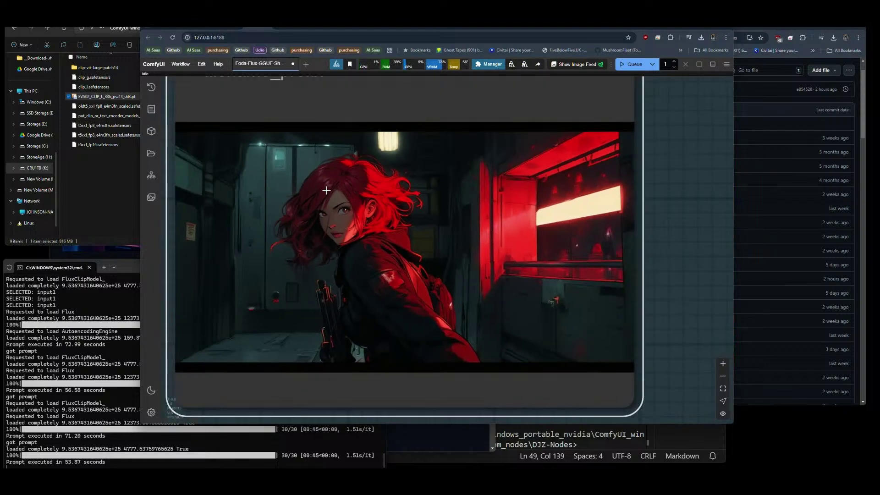
{"action": "left_click", "coordinate": [100, 175]}
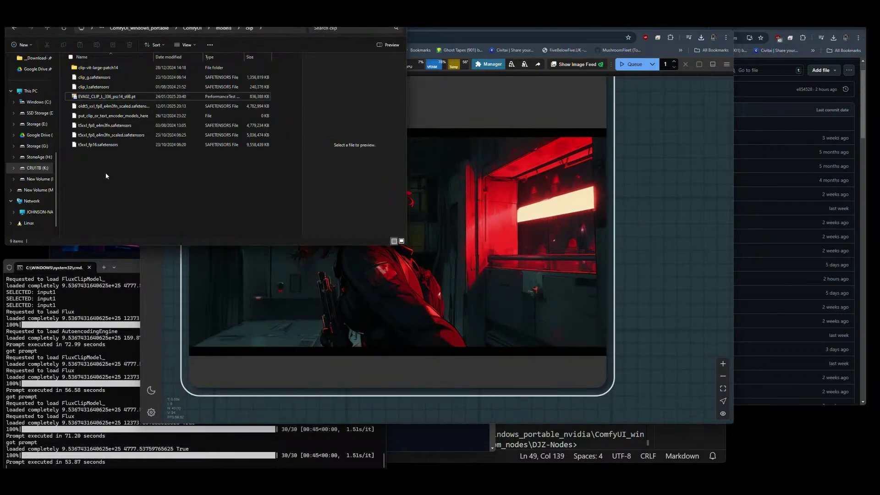
{"action": "key", "text": "alt+Left"}
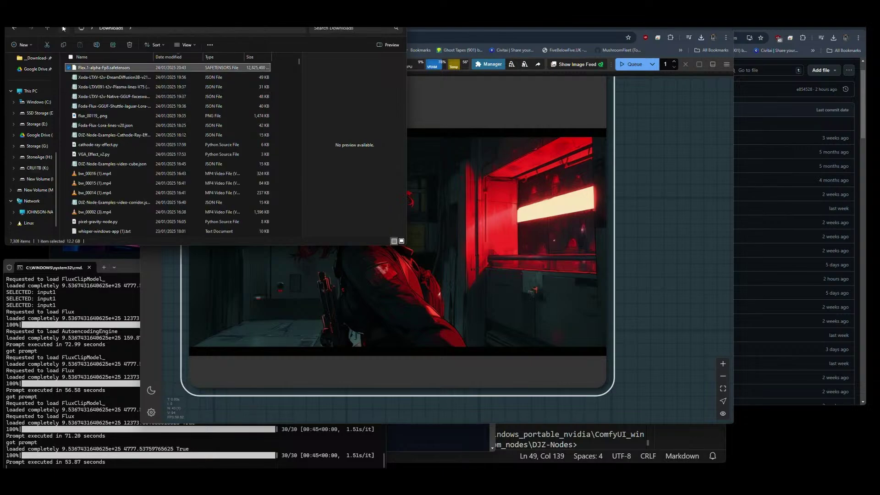
{"action": "left_click", "coordinate": [114, 68]}
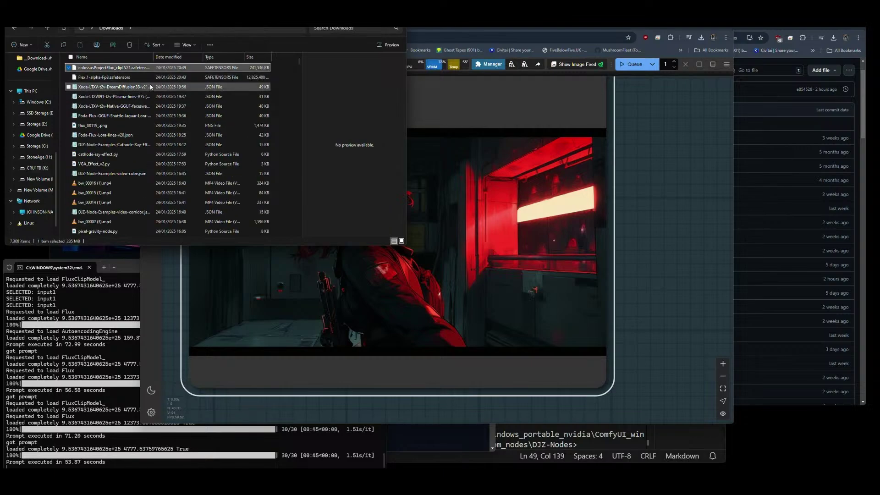
{"action": "key", "text": "ctrl+c"}
{"action": "key", "text": "alt+Right"}
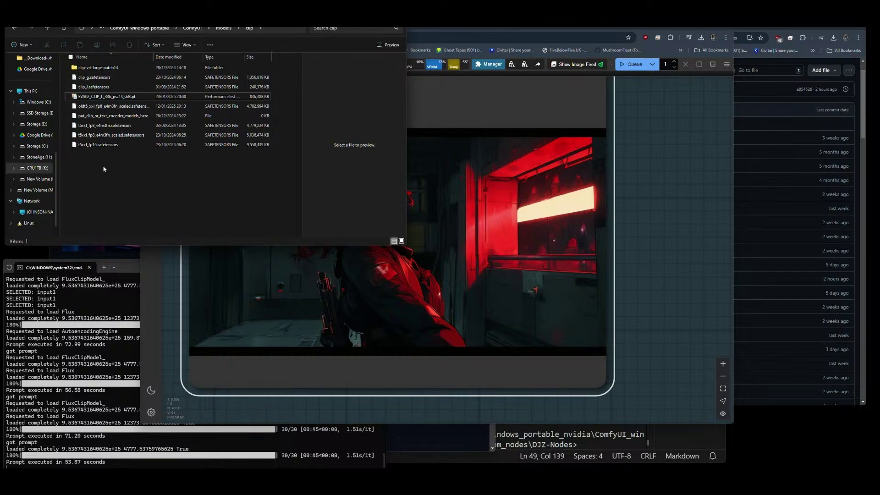
{"action": "key", "text": "ctrl+v"}
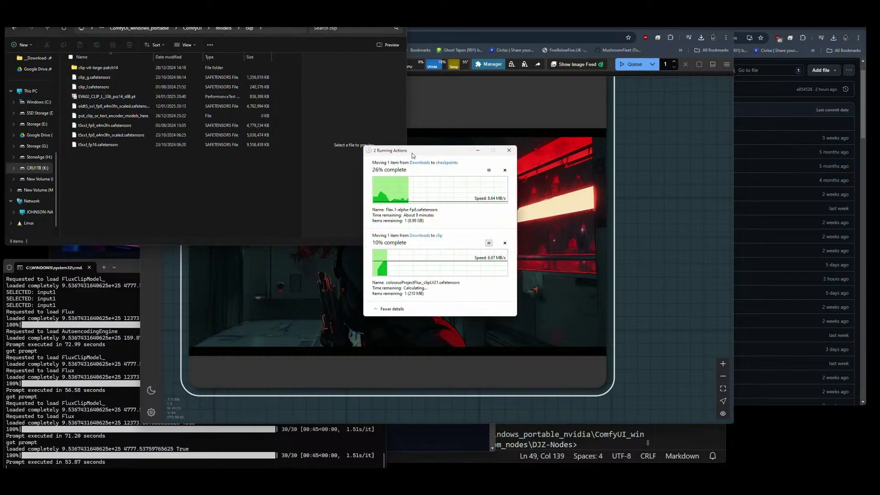
Pause the Flex.1-alpha-Fp8 checkpoint transfer in the progress window.
{"action": "left_click_drag", "start_coordinate": [412, 156], "coordinate": [760, 312]}
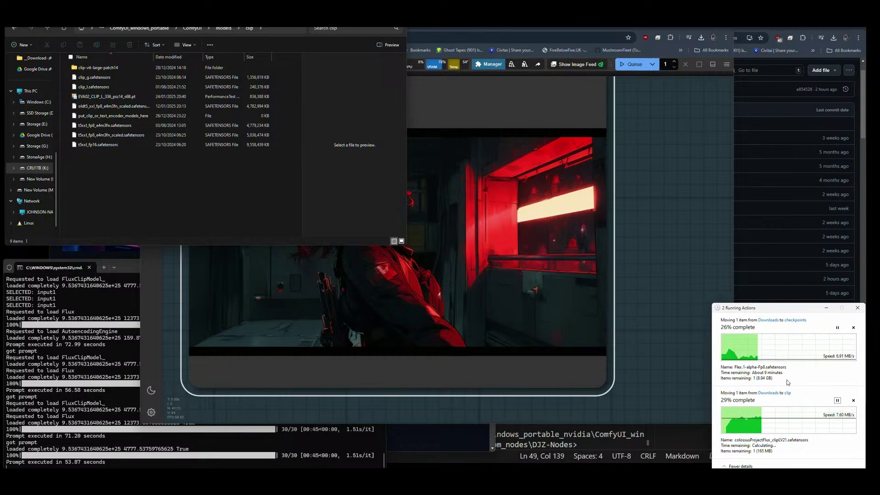
{"action": "left_click", "coordinate": [837, 327]}
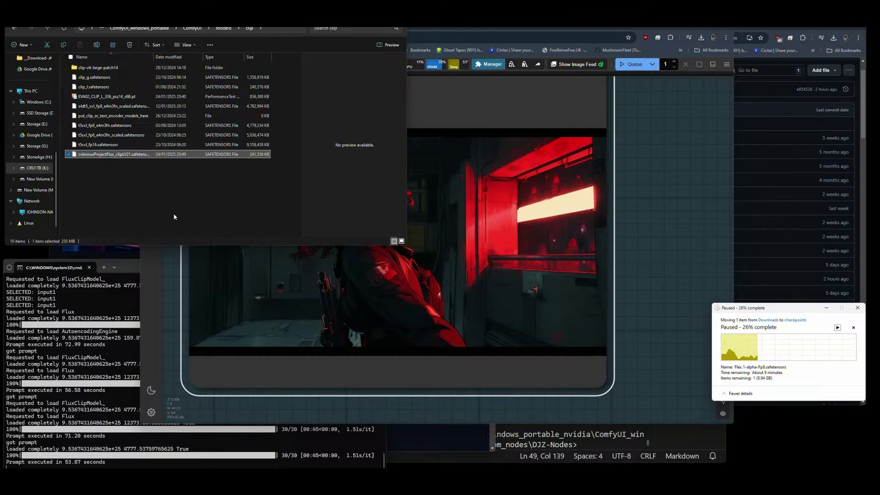
{"action": "left_click", "coordinate": [144, 177]}
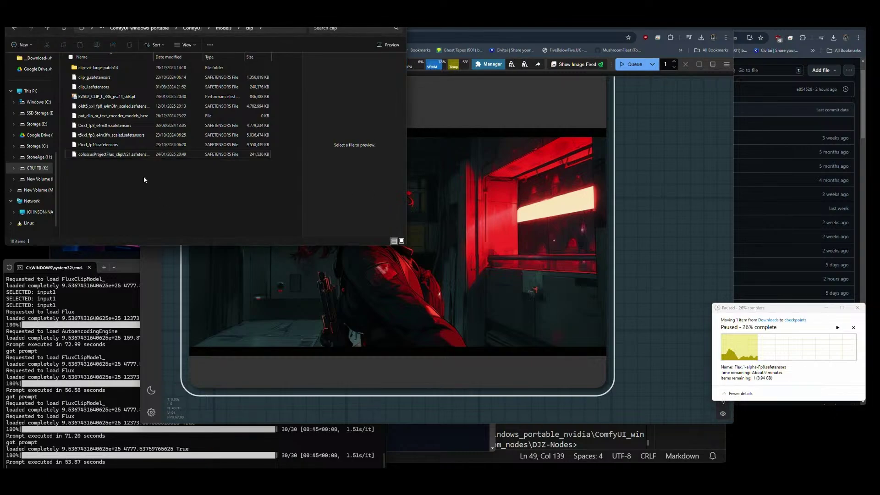
Zoom the ComfyUI graph onto the DualCLIPLoader and open its CLIP file list.
{"action": "left_click", "coordinate": [656, 257]}
{"action": "scroll", "coordinate": [656, 257], "scroll_direction": "down", "scroll_amount": 10}
{"action": "left_click_drag", "start_coordinate": [182, 226], "coordinate": [697, 279]}
{"action": "left_click_drag", "start_coordinate": [174, 293], "coordinate": [490, 293]}
{"action": "scroll", "coordinate": [296, 291], "scroll_direction": "up", "scroll_amount": 5}
{"action": "left_click", "coordinate": [381, 304]}
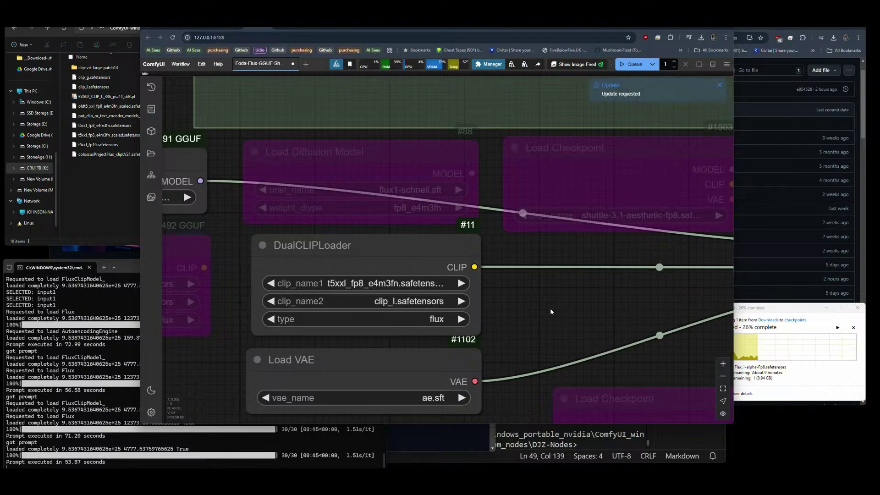
Resume the checkpoint move and set DualCLIPLoader clip_name2 to colossusProjectFlux_clipLV21.safetensors.
{"action": "left_click", "coordinate": [838, 328]}
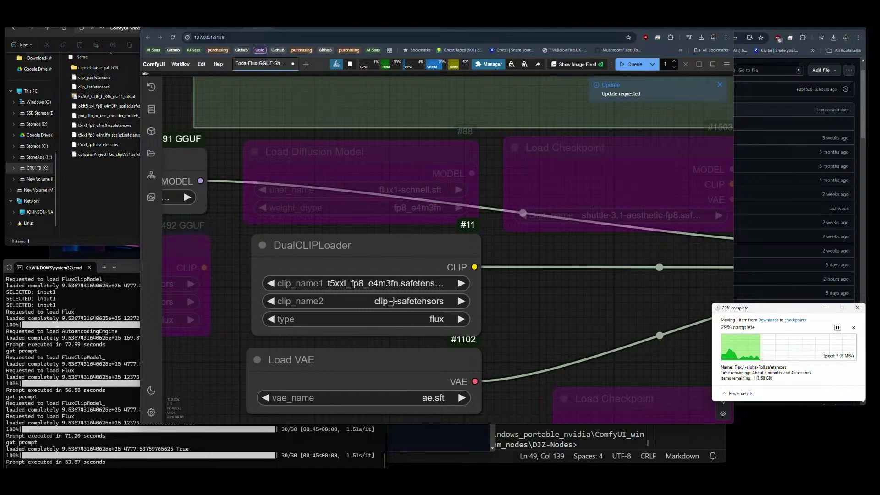
{"action": "left_click", "coordinate": [394, 301]}
{"action": "left_click", "coordinate": [394, 301]}
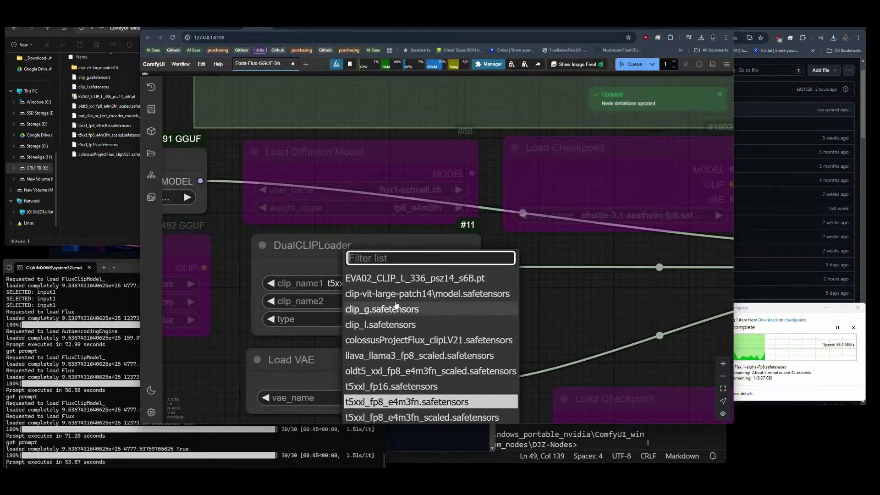
{"action": "left_click", "coordinate": [398, 339]}
{"action": "scroll", "coordinate": [177, 283], "scroll_direction": "down", "scroll_amount": 10}
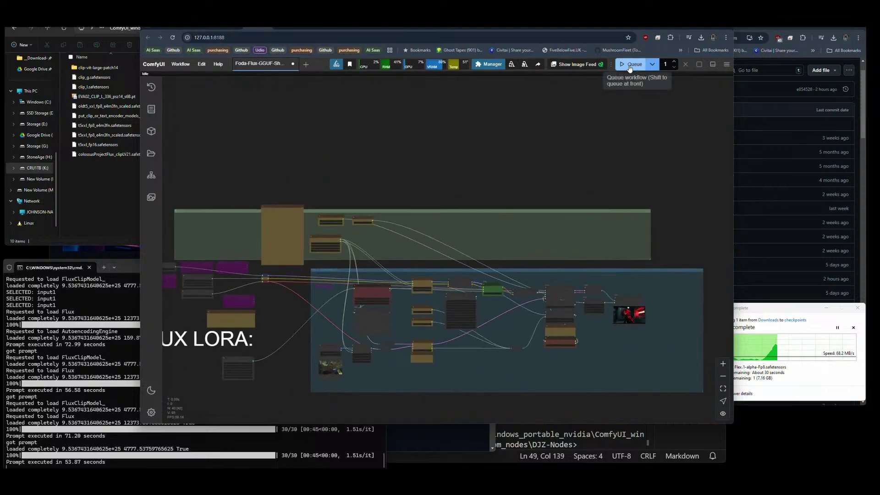
Queue a generation and follow its progress in the console log and transfer dialog.
{"action": "left_click", "coordinate": [635, 64]}
{"action": "left_click_drag", "start_coordinate": [668, 216], "coordinate": [666, 178]}
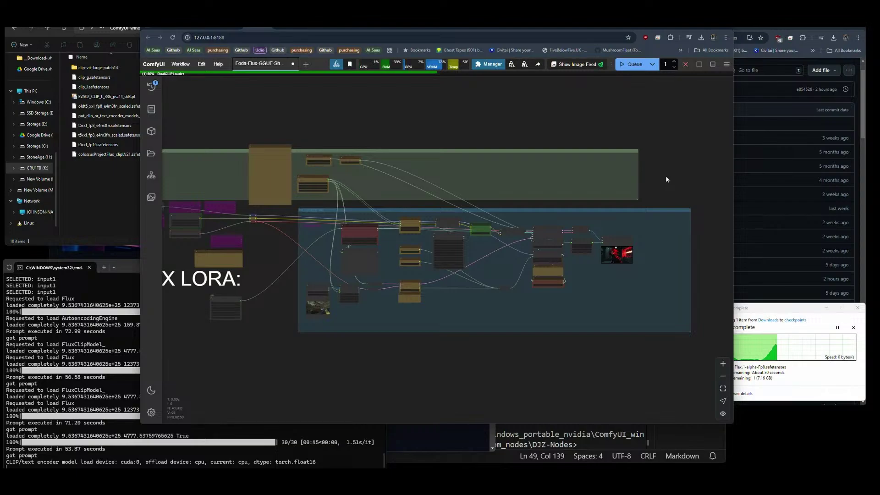
{"action": "left_click", "coordinate": [791, 315]}
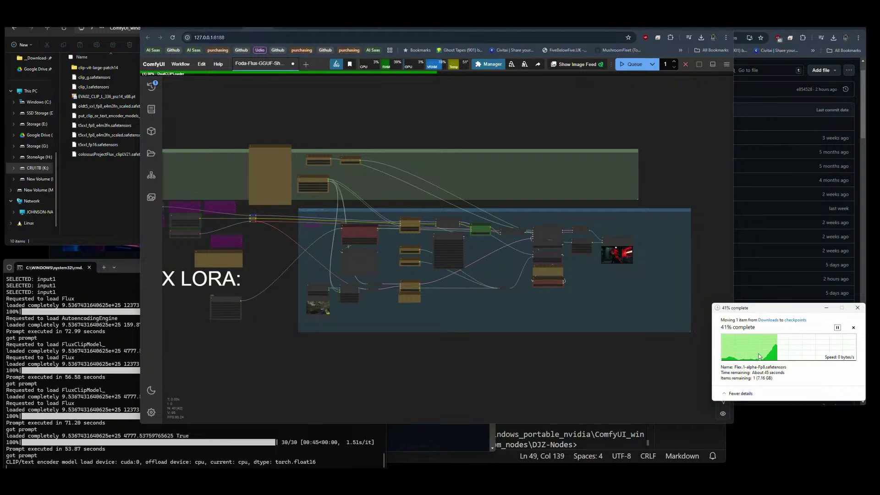
{"action": "left_click", "coordinate": [391, 361]}
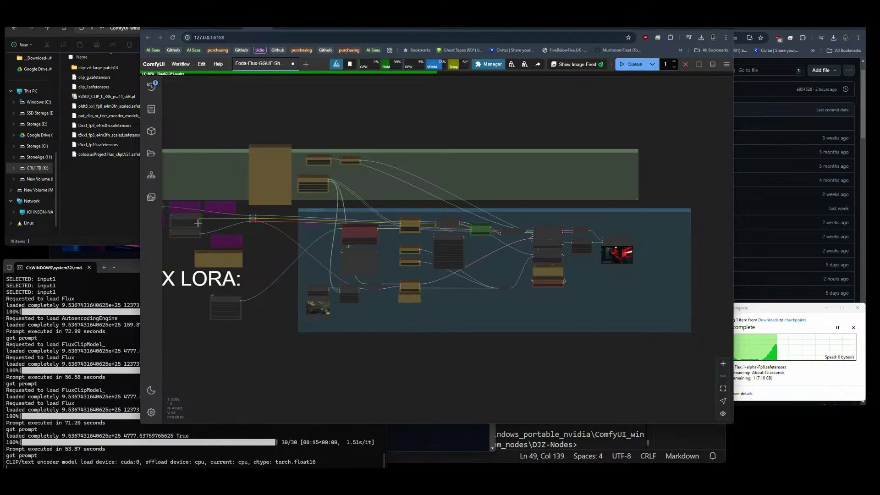
{"action": "left_click", "coordinate": [173, 463]}
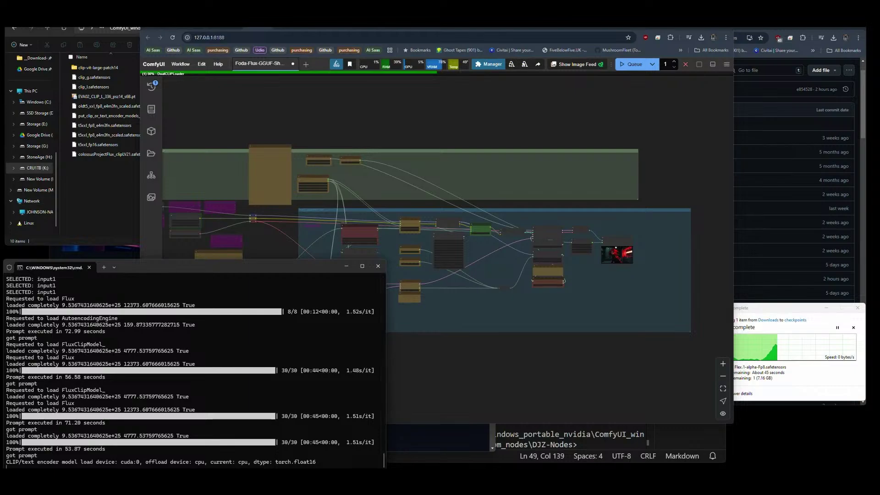
{"action": "left_click", "coordinate": [442, 384]}
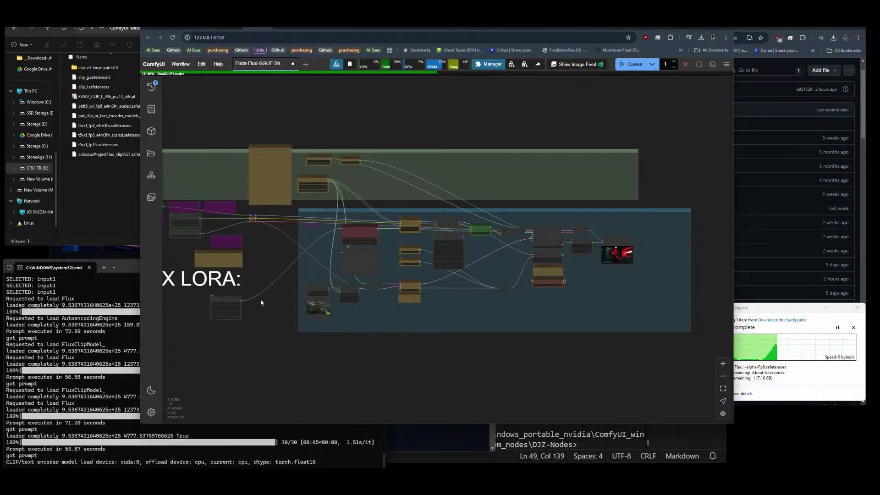
{"action": "scroll", "coordinate": [216, 216], "scroll_direction": "up", "scroll_amount": 6}
{"action": "scroll", "coordinate": [224, 228], "scroll_direction": "up", "scroll_amount": 5}
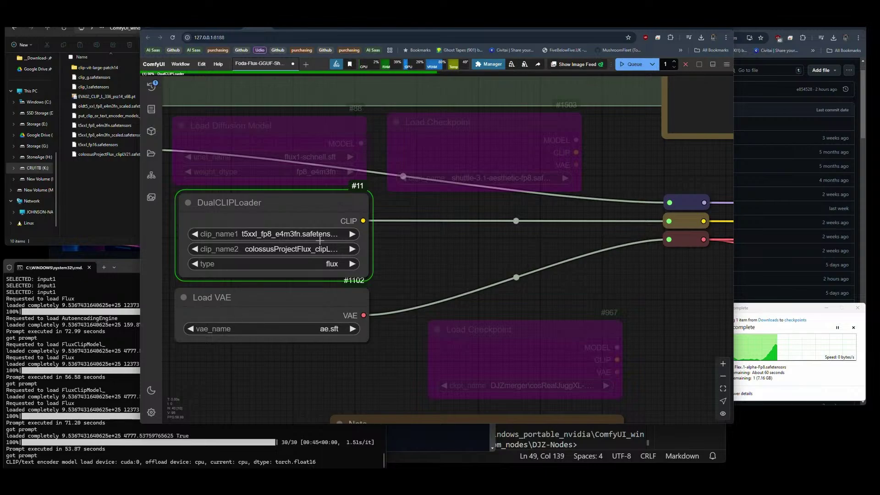
{"action": "scroll", "coordinate": [369, 227], "scroll_direction": "down", "scroll_amount": 5}
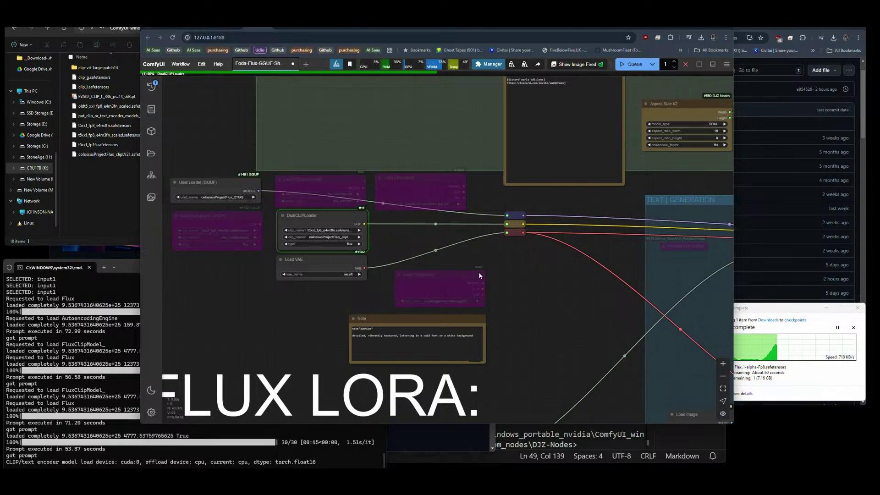
{"action": "left_click_drag", "start_coordinate": [320, 197], "coordinate": [273, 195]}
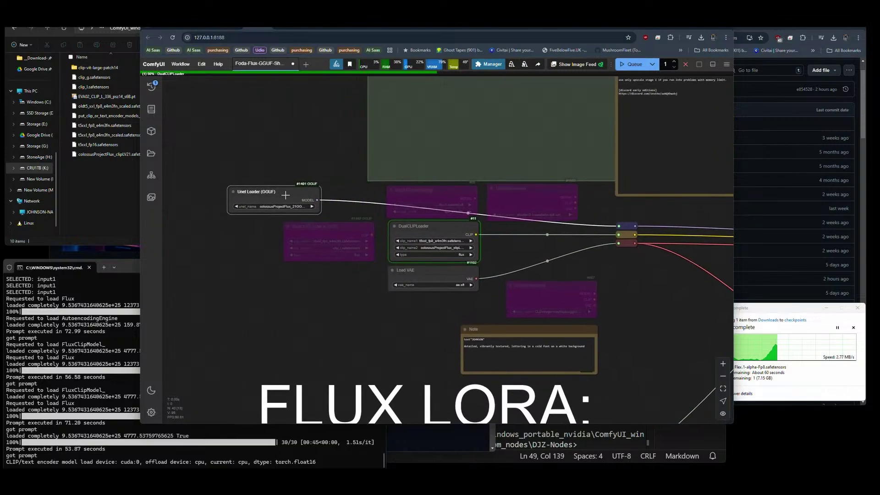
{"action": "left_click_drag", "start_coordinate": [321, 213], "coordinate": [371, 209]}
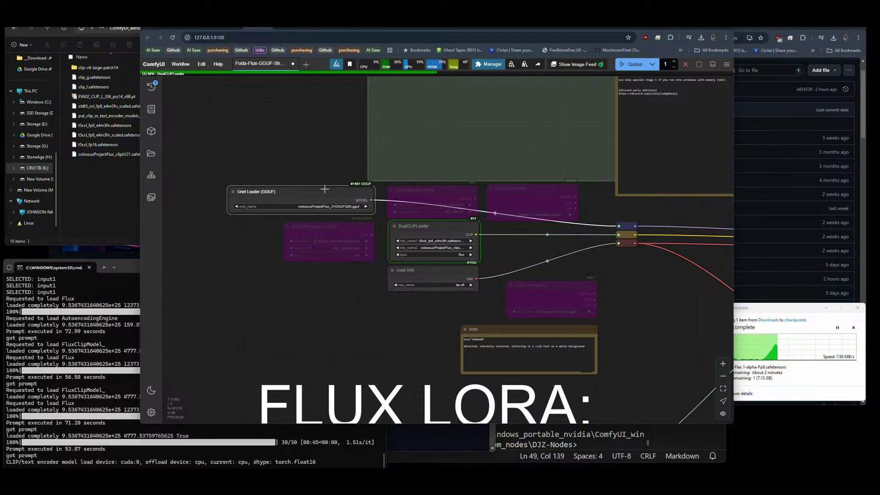
{"action": "left_click_drag", "start_coordinate": [324, 193], "coordinate": [324, 195]}
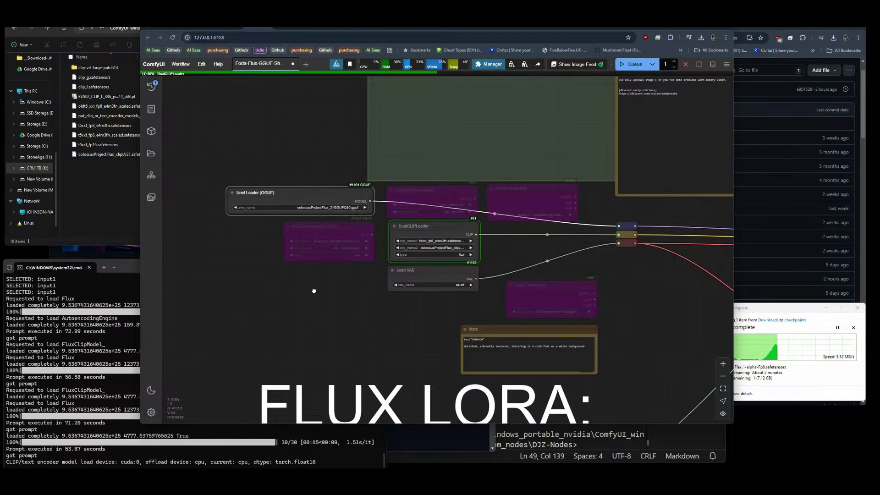
{"action": "left_click_drag", "start_coordinate": [314, 291], "coordinate": [230, 296]}
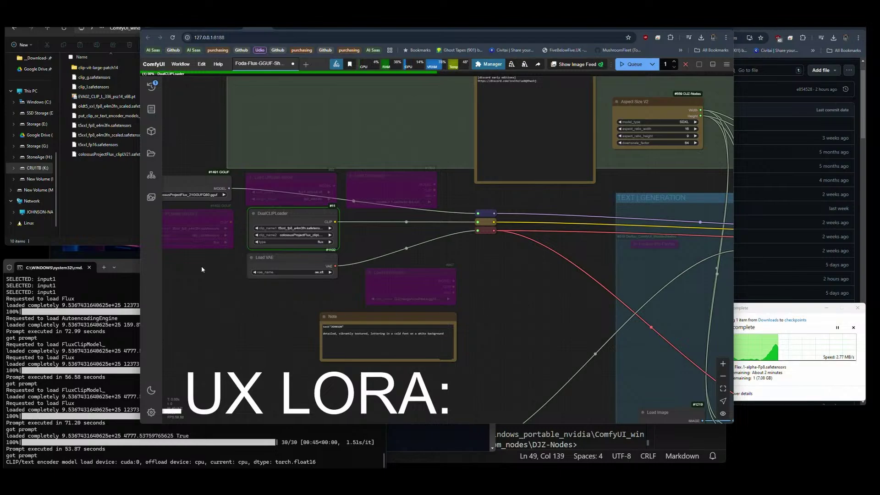
{"action": "scroll", "coordinate": [213, 266], "scroll_direction": "down", "scroll_amount": 5}
{"action": "scroll", "coordinate": [537, 303], "scroll_direction": "up", "scroll_amount": 4}
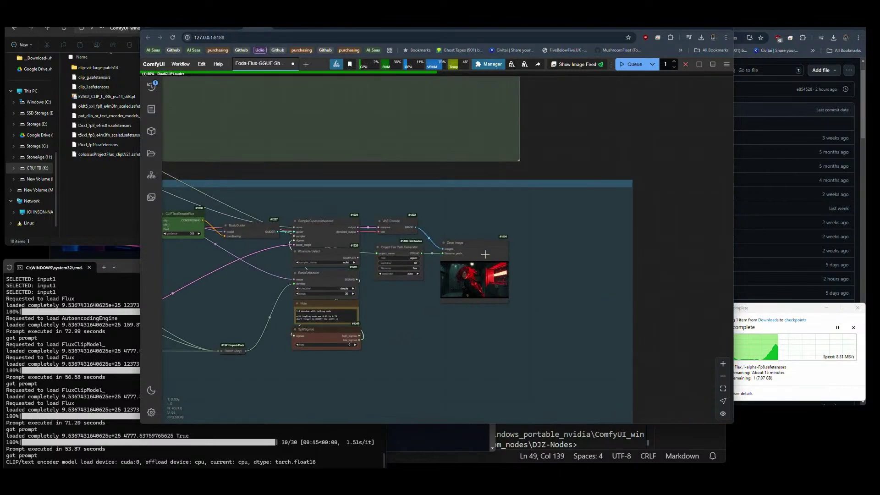
{"action": "scroll", "coordinate": [485, 254], "scroll_direction": "up", "scroll_amount": 8}
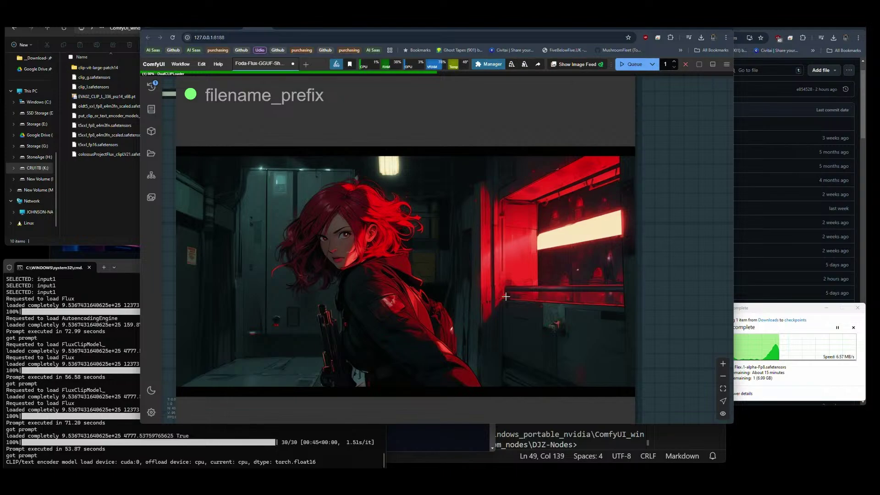
{"action": "scroll", "coordinate": [505, 298], "scroll_direction": "down", "scroll_amount": 10}
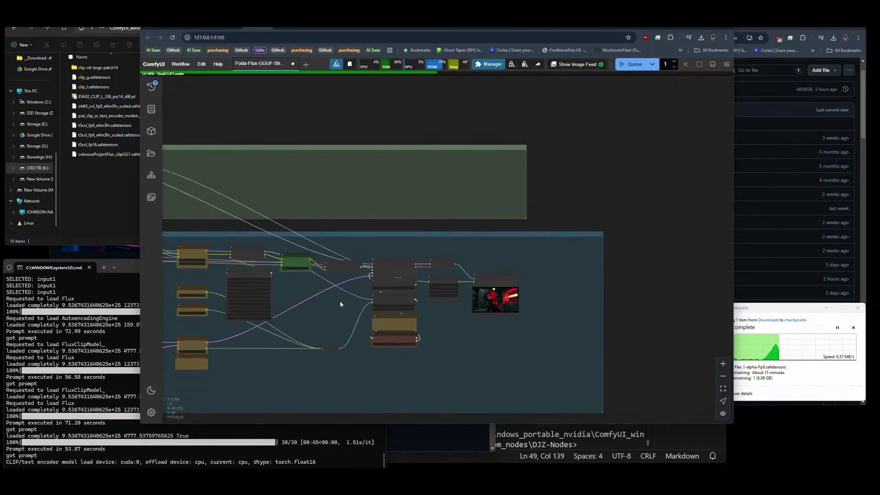
{"action": "left_click_drag", "start_coordinate": [340, 300], "coordinate": [691, 245]}
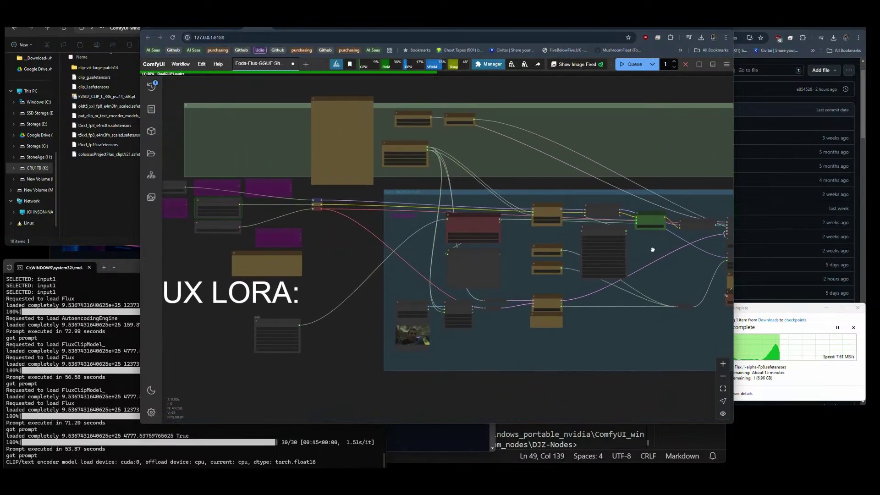
{"action": "scroll", "coordinate": [197, 200], "scroll_direction": "up", "scroll_amount": 6}
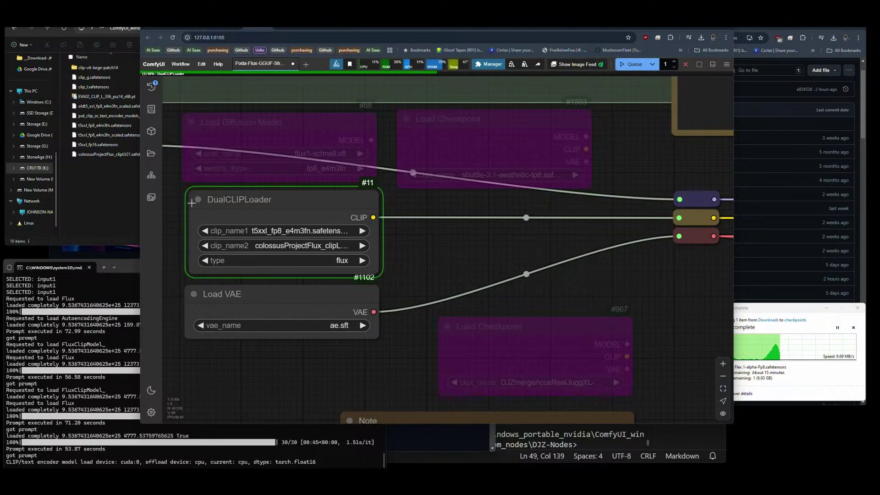
{"action": "scroll", "coordinate": [192, 203], "scroll_direction": "down", "scroll_amount": 3}
{"action": "scroll", "coordinate": [185, 232], "scroll_direction": "down", "scroll_amount": 10}
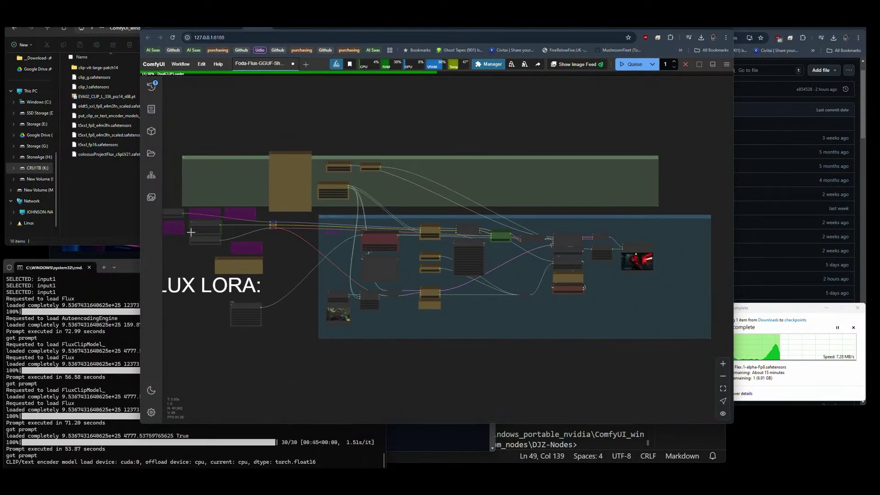
{"action": "scroll", "coordinate": [489, 264], "scroll_direction": "up", "scroll_amount": 5}
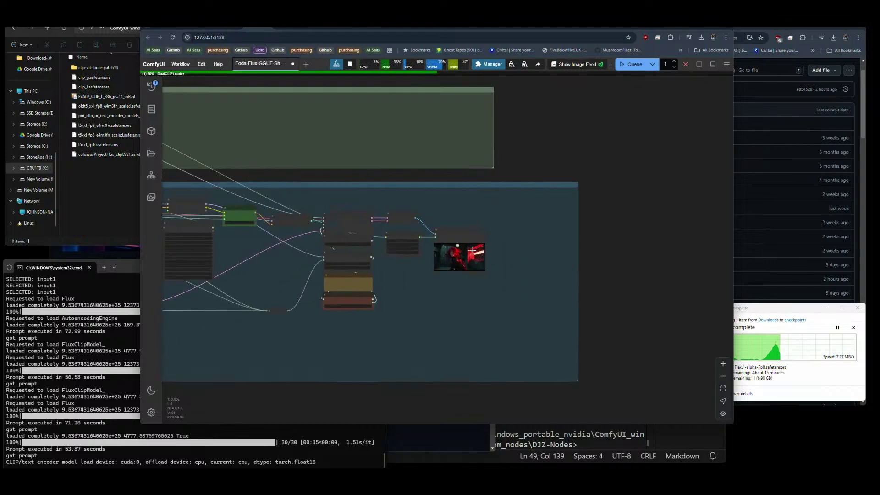
{"action": "scroll", "coordinate": [620, 241], "scroll_direction": "down", "scroll_amount": 3}
{"action": "scroll", "coordinate": [620, 242], "scroll_direction": "down", "scroll_amount": 1}
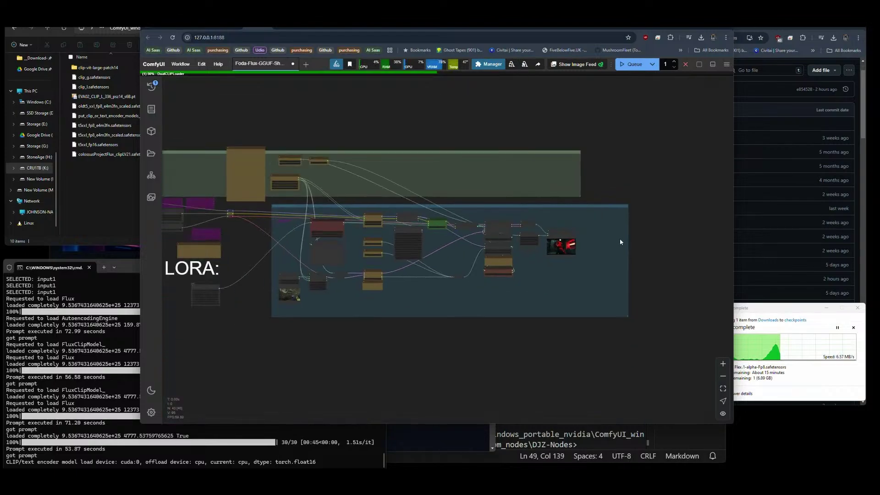
{"action": "left_click_drag", "start_coordinate": [632, 188], "coordinate": [705, 202]}
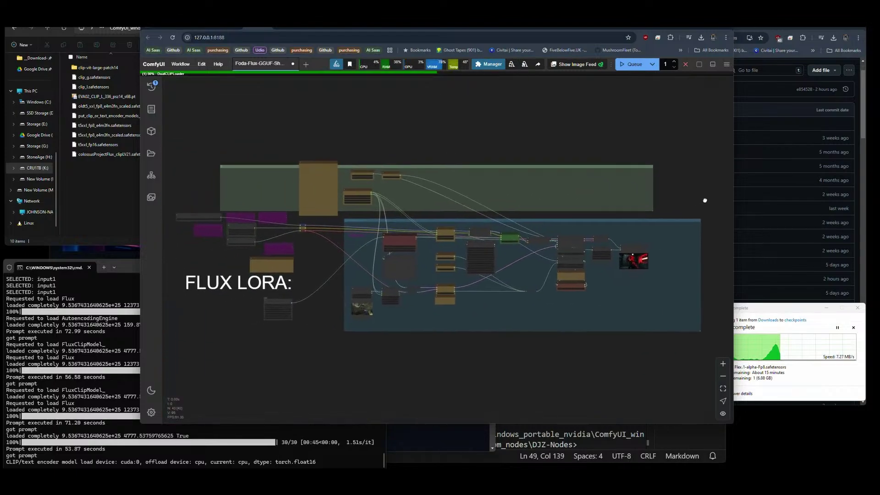
{"action": "left_click", "coordinate": [769, 309]}
{"action": "left_click_drag", "start_coordinate": [769, 308], "coordinate": [778, 382]}
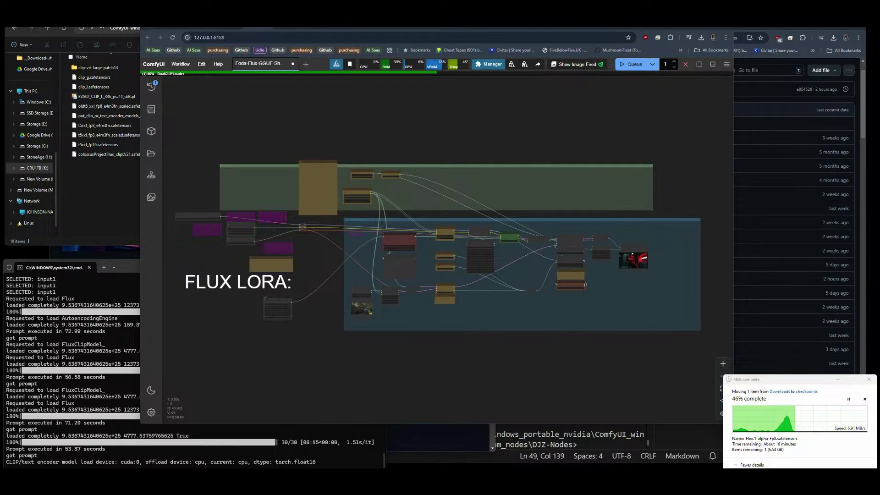
{"action": "left_click", "coordinate": [646, 305]}
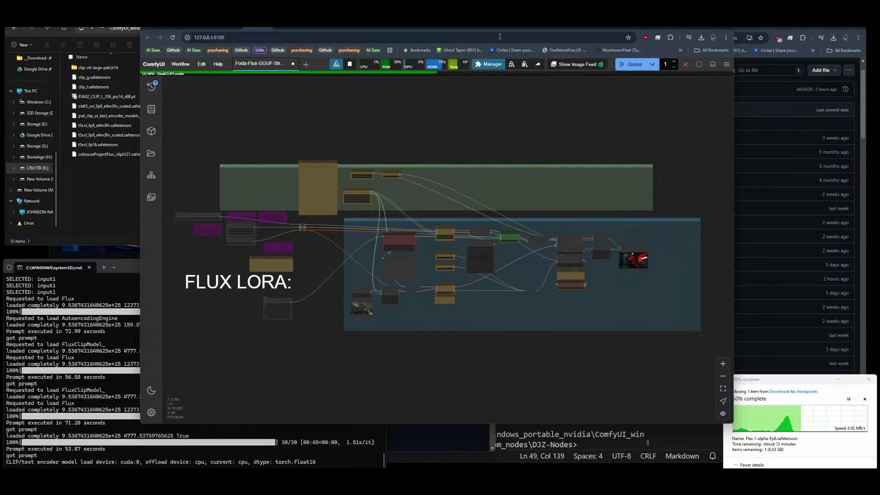
Open the ali-vilab/TeaCache repo and scroll to ComfyUI-TeaCache under Community Contributions and Supported Models.
{"action": "left_click", "coordinate": [402, 28]}
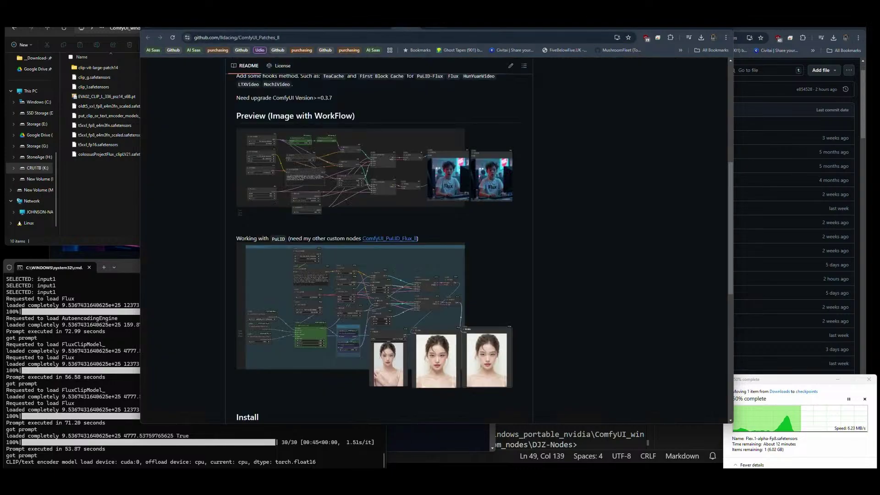
{"action": "left_click", "coordinate": [437, 29]}
{"action": "scroll", "coordinate": [414, 90], "scroll_direction": "down", "scroll_amount": 5}
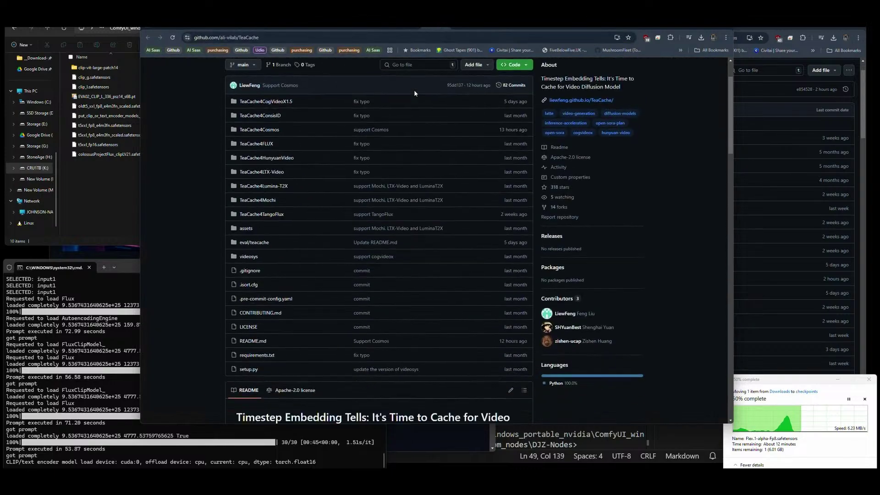
{"action": "scroll", "coordinate": [413, 89], "scroll_direction": "down", "scroll_amount": 4}
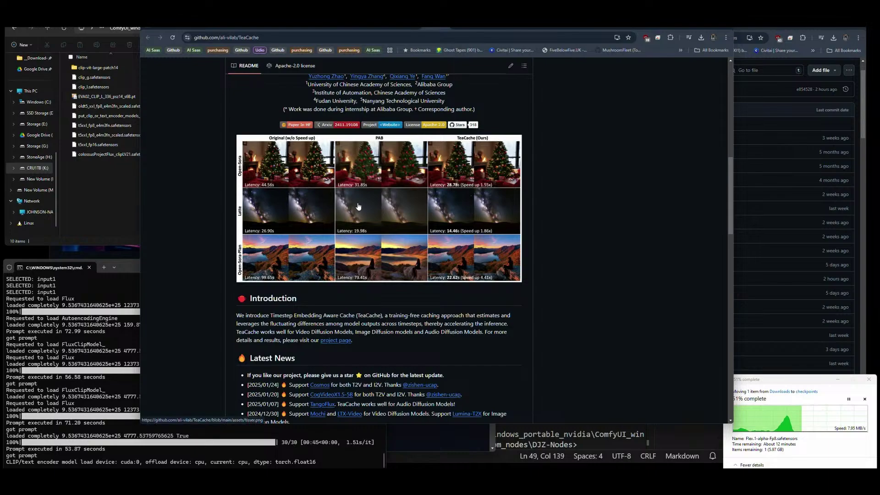
{"action": "scroll", "coordinate": [358, 206], "scroll_direction": "down", "scroll_amount": 2}
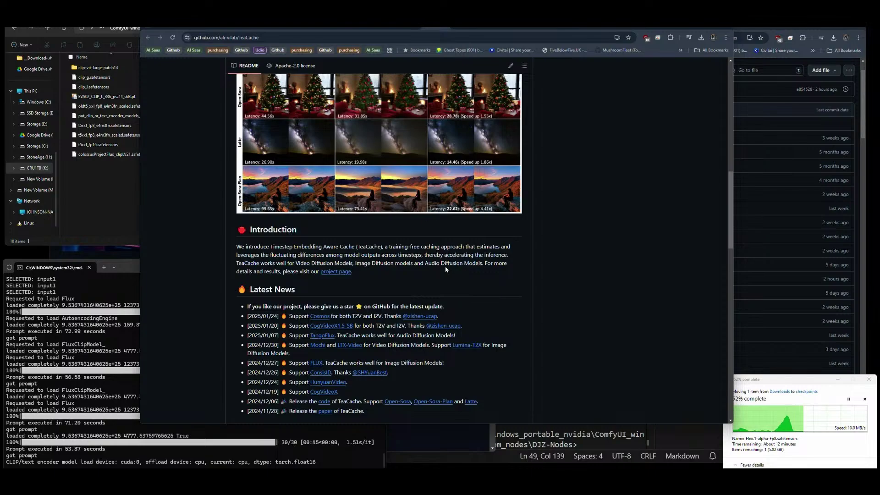
{"action": "scroll", "coordinate": [445, 267], "scroll_direction": "down", "scroll_amount": 3}
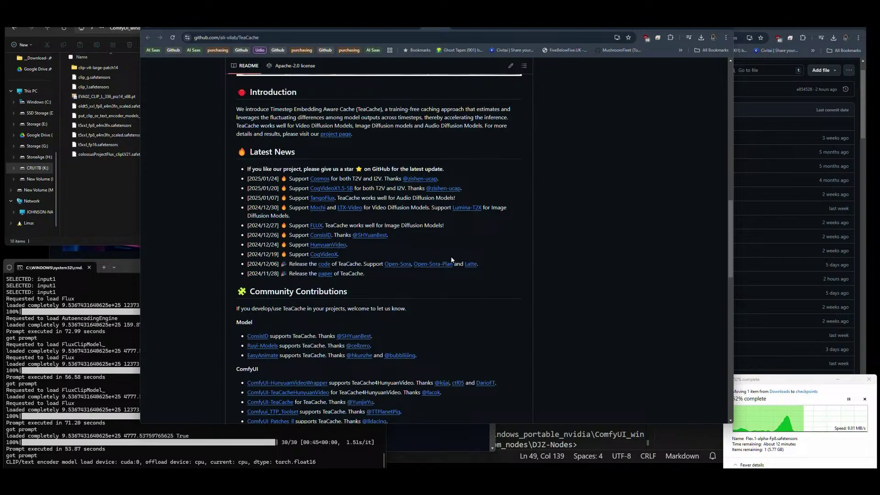
{"action": "scroll", "coordinate": [451, 260], "scroll_direction": "down", "scroll_amount": 2}
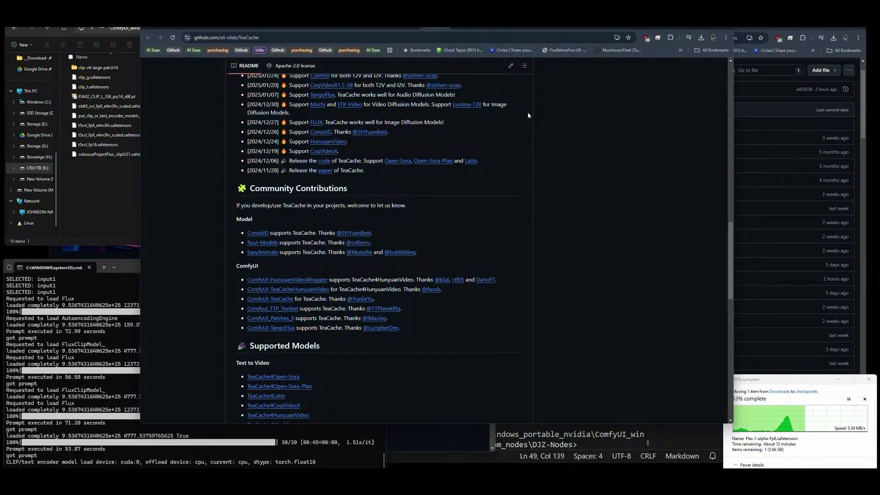
Switch to the ComfyUI tab and zoom in on the DualCLIPLoader, Load VAE and FLUX LORA note nodes.
{"action": "left_click", "coordinate": [284, 29]}
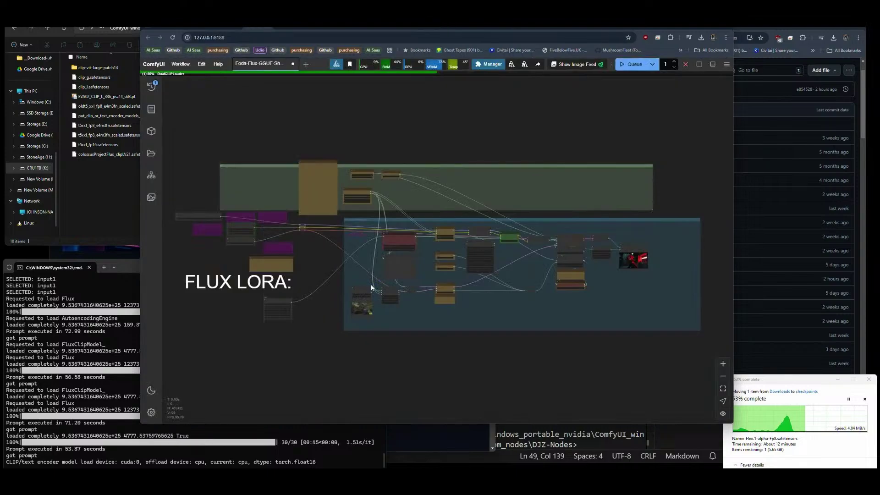
{"action": "scroll", "coordinate": [238, 221], "scroll_direction": "up", "scroll_amount": 5}
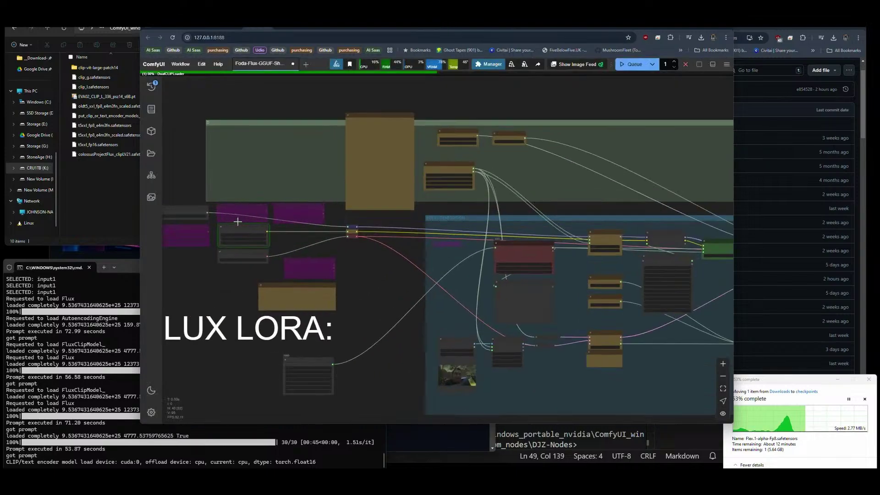
{"action": "scroll", "coordinate": [237, 222], "scroll_direction": "up", "scroll_amount": 5}
{"action": "scroll", "coordinate": [243, 199], "scroll_direction": "down", "scroll_amount": 1}
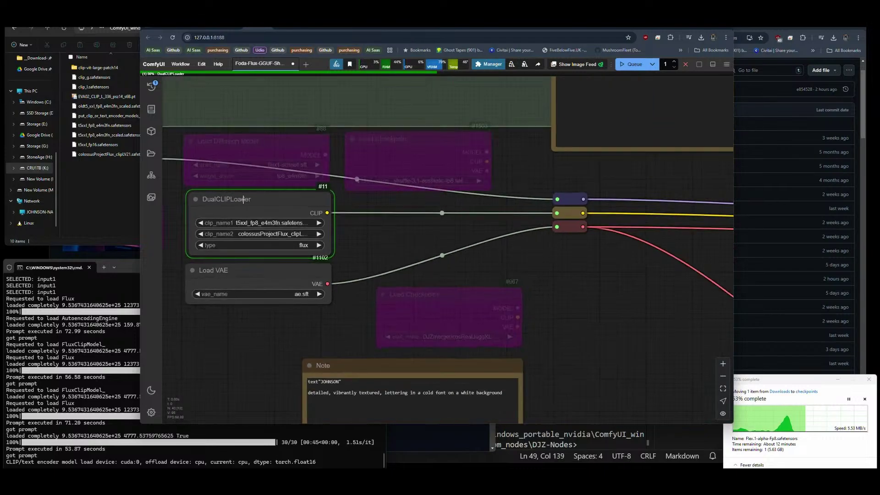
{"action": "scroll", "coordinate": [243, 198], "scroll_direction": "down", "scroll_amount": 10}
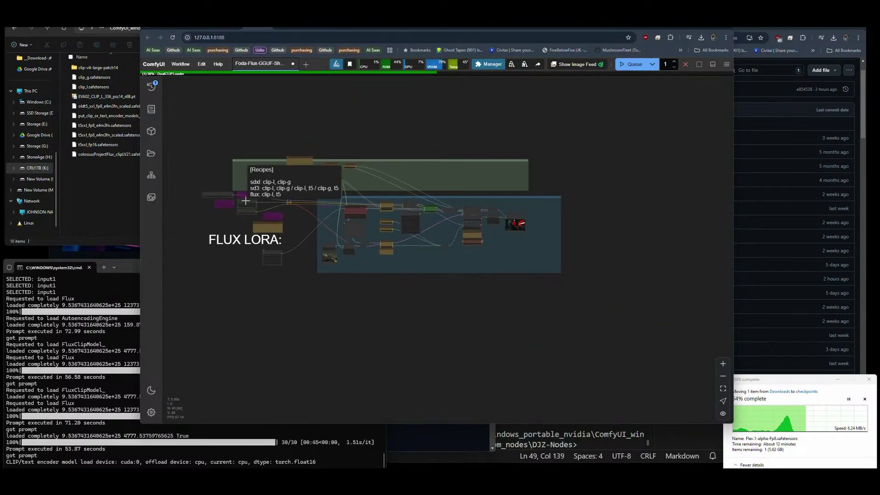
{"action": "left_click_drag", "start_coordinate": [434, 293], "coordinate": [467, 335]}
{"action": "scroll", "coordinate": [432, 266], "scroll_direction": "up", "scroll_amount": 5}
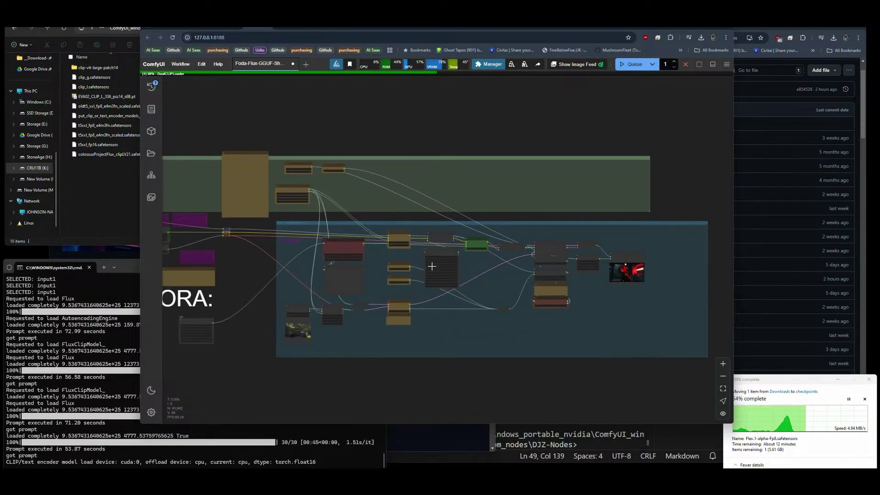
{"action": "left_click_drag", "start_coordinate": [509, 286], "coordinate": [586, 285]}
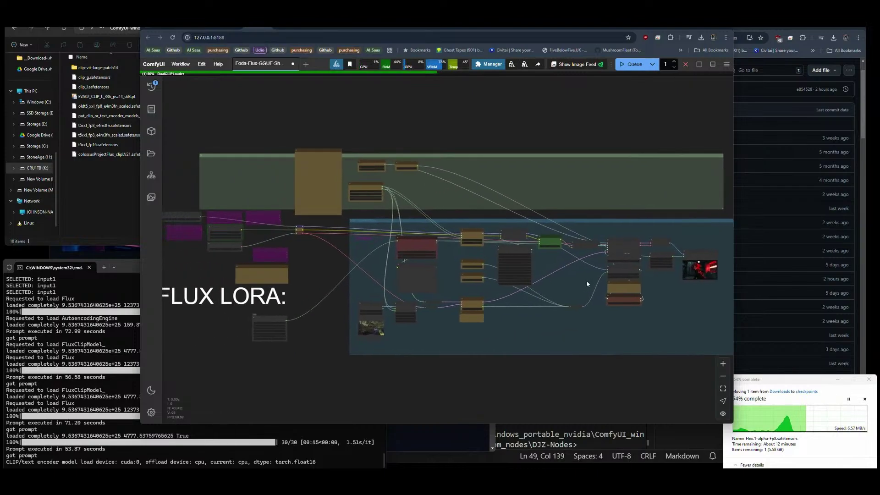
{"action": "scroll", "coordinate": [194, 246], "scroll_direction": "up", "scroll_amount": 8}
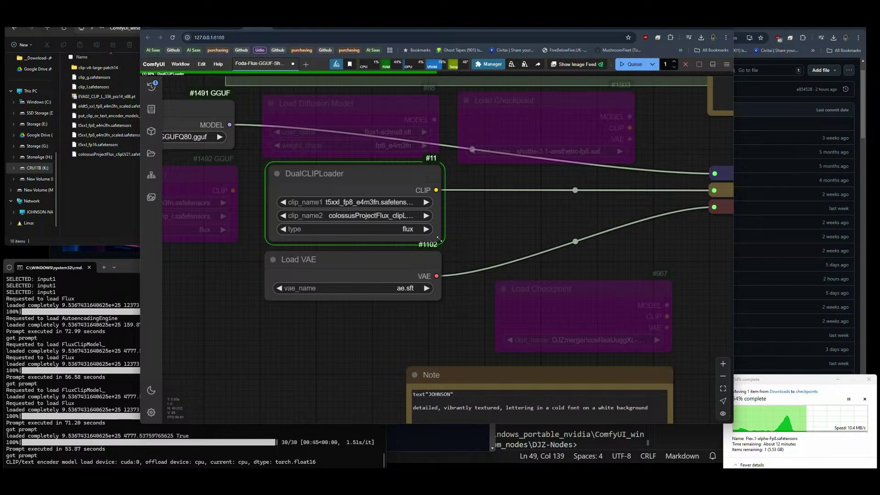
{"action": "scroll", "coordinate": [475, 241], "scroll_direction": "down", "scroll_amount": 4}
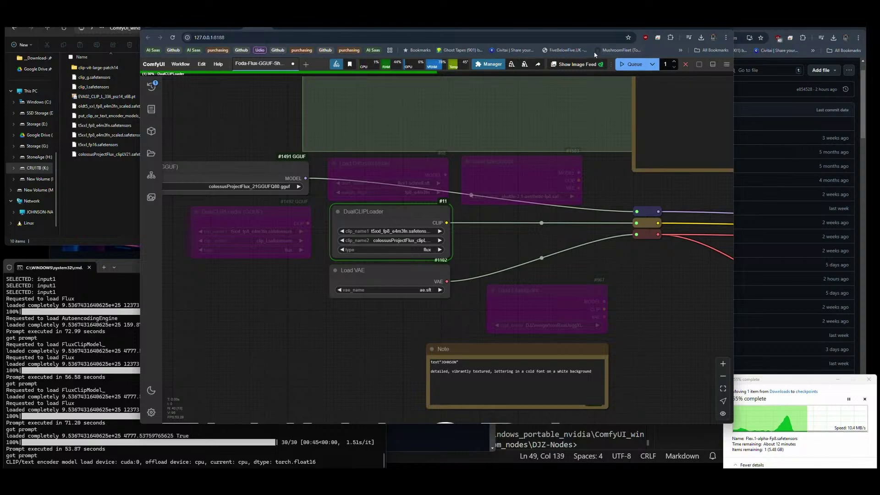
Interrupt the running generation and delete all tasks from the queue history.
{"action": "left_click", "coordinate": [685, 66]}
{"action": "left_click", "coordinate": [153, 86]}
{"action": "left_click", "coordinate": [247, 83]}
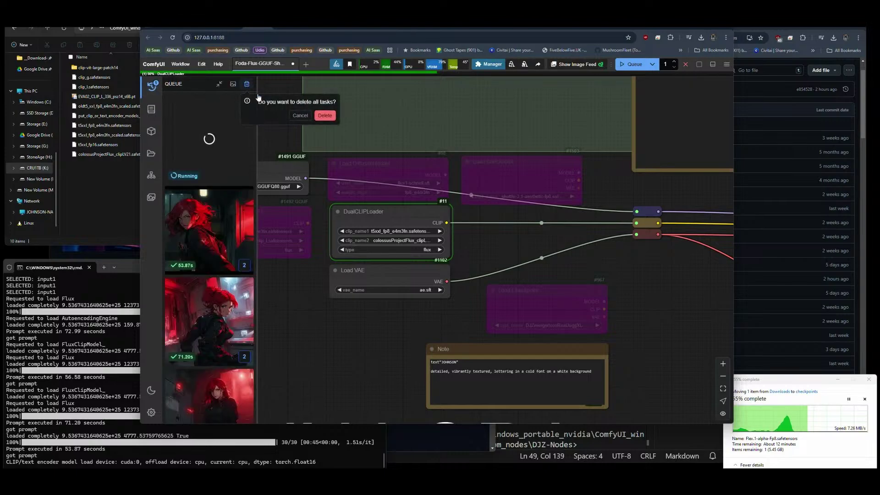
{"action": "left_click", "coordinate": [324, 116]}
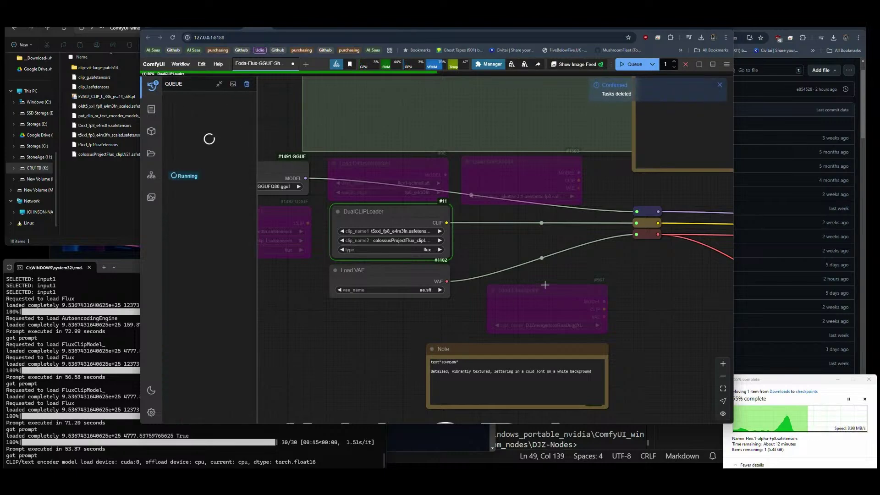
Check the GGUF and diffusion model lists, keeping colossusProjectFlux_21GGUFQ80.gguf selected.
{"action": "scroll", "coordinate": [340, 221], "scroll_direction": "up", "scroll_amount": 5}
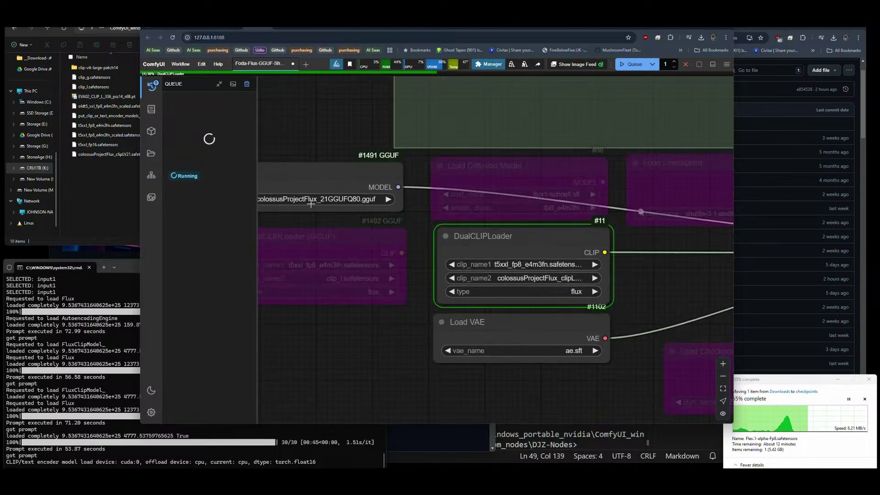
{"action": "left_click_drag", "start_coordinate": [311, 203], "coordinate": [364, 218]}
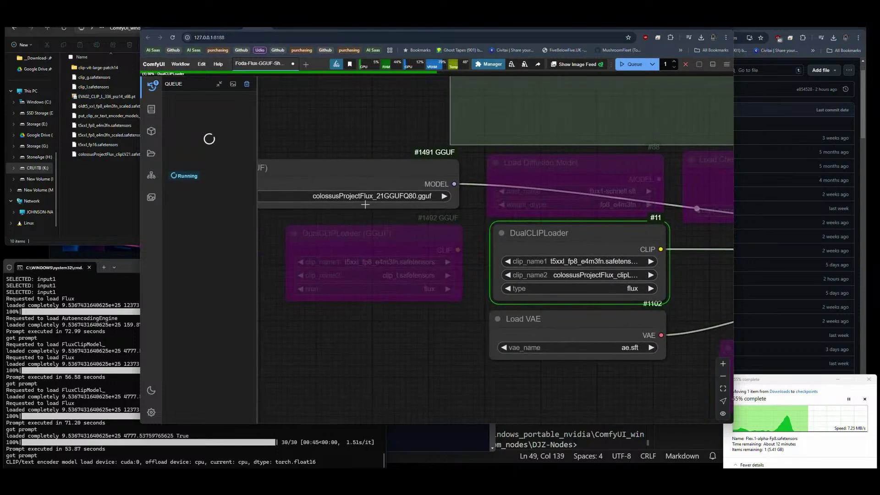
{"action": "left_click", "coordinate": [365, 197]}
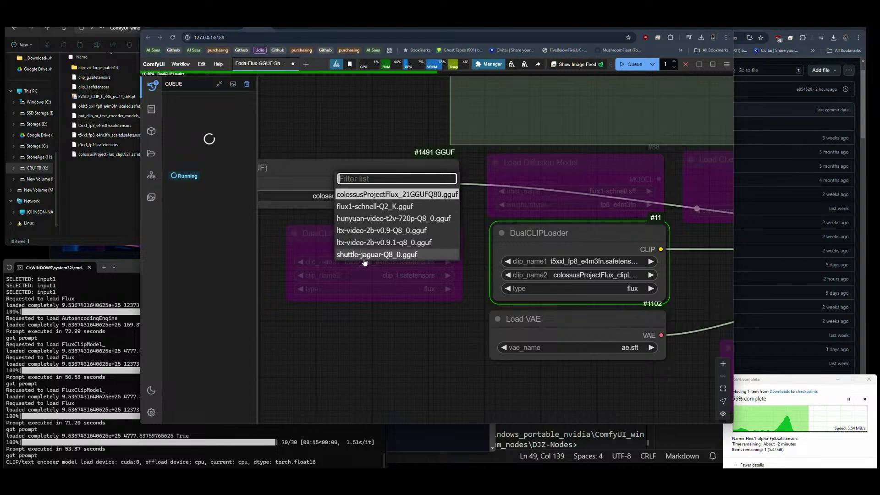
{"action": "left_click", "coordinate": [371, 327]}
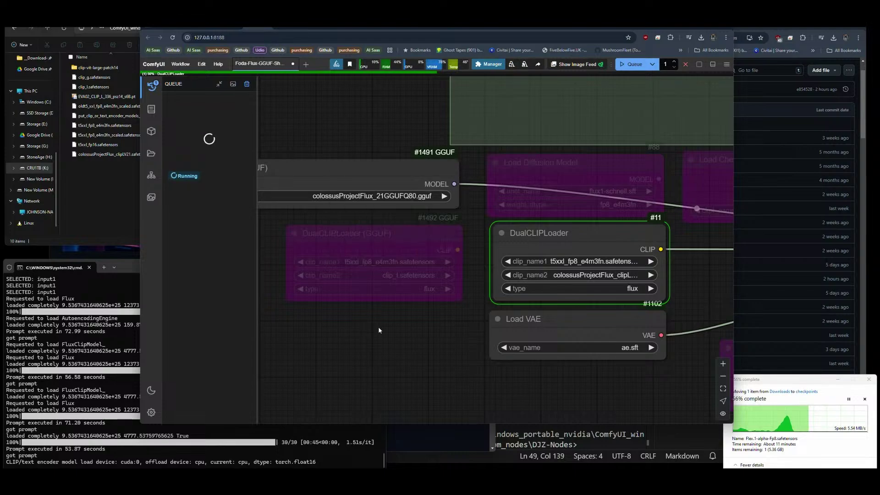
{"action": "left_click_drag", "start_coordinate": [378, 326], "coordinate": [254, 321]}
{"action": "left_click", "coordinate": [477, 185]}
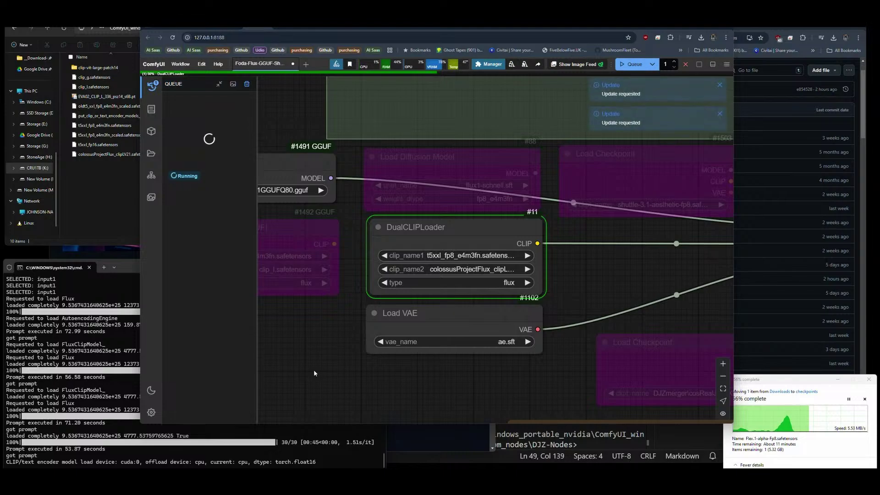
Interrupt the current generation and stop the ComfyUI server with Ctrl+C in the console.
{"action": "left_click", "coordinate": [686, 64]}
{"action": "left_click", "coordinate": [96, 433]}
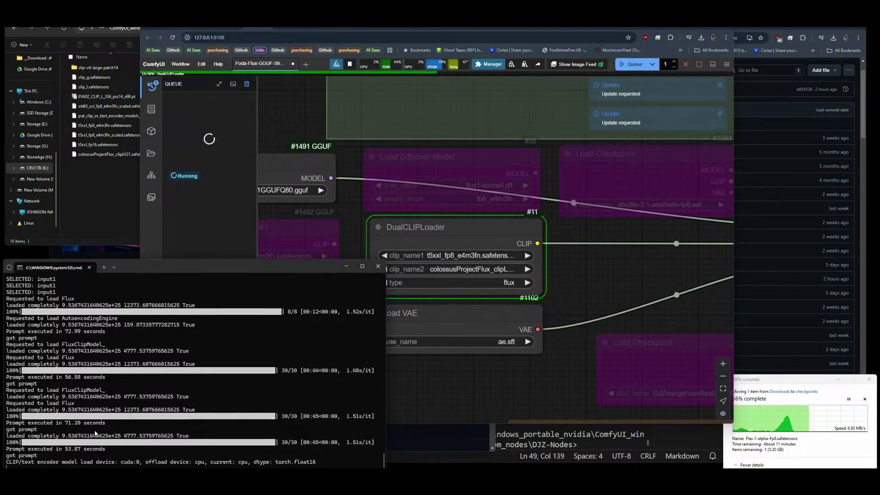
{"action": "key", "text": "ctrl+c"}
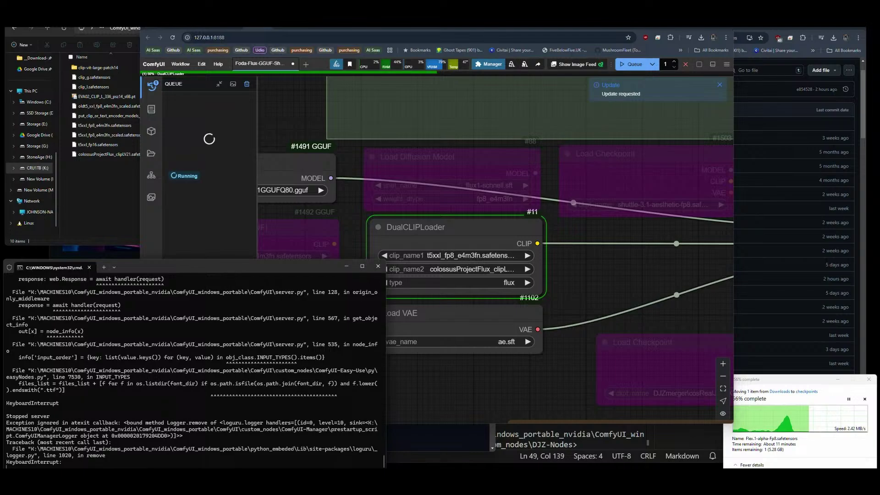
{"action": "left_click_drag", "start_coordinate": [161, 407], "coordinate": [168, 415]}
{"action": "left_click", "coordinate": [168, 415]}
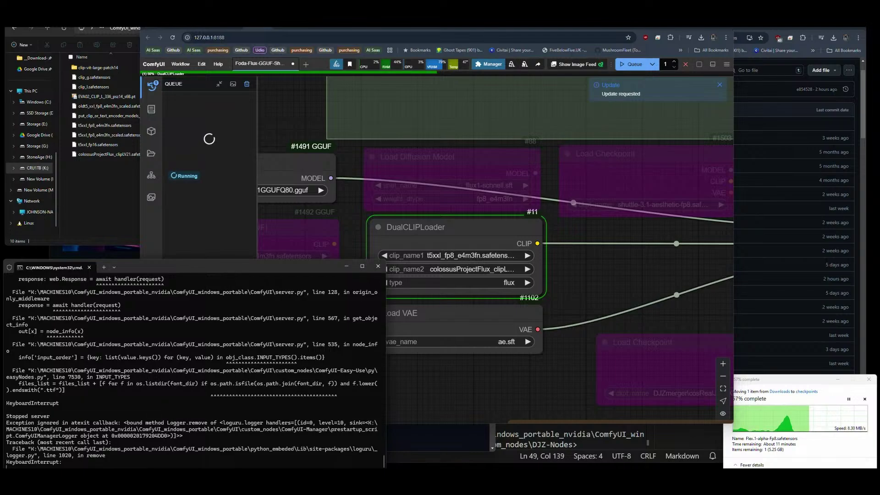
Copy the easyNodes.py file path from the console's error traceback.
{"action": "left_click", "coordinate": [108, 175]}
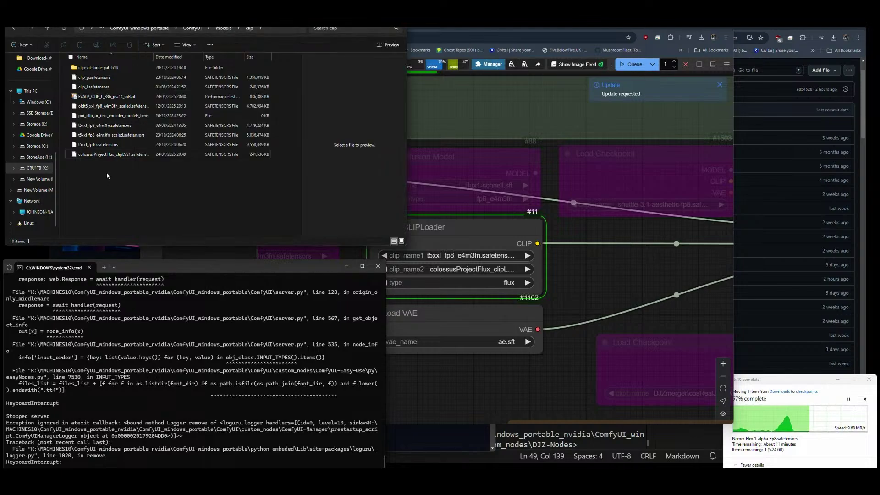
{"action": "left_click", "coordinate": [140, 29]}
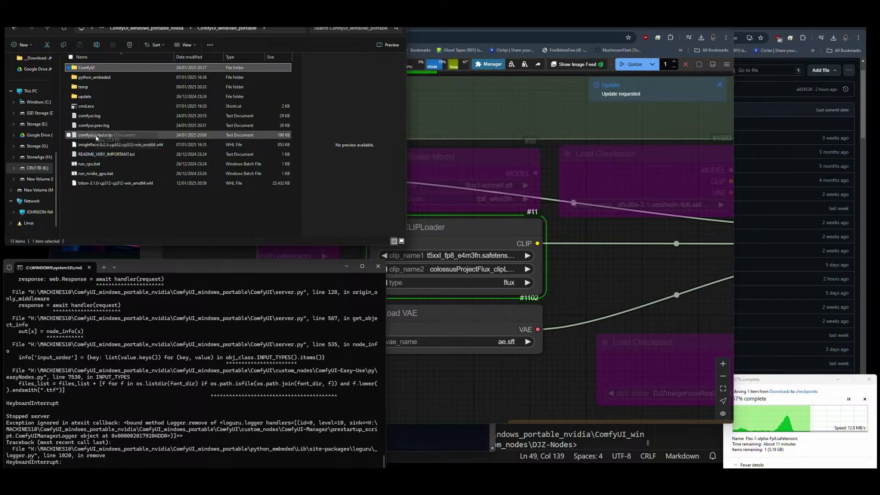
{"action": "left_click", "coordinate": [149, 450]}
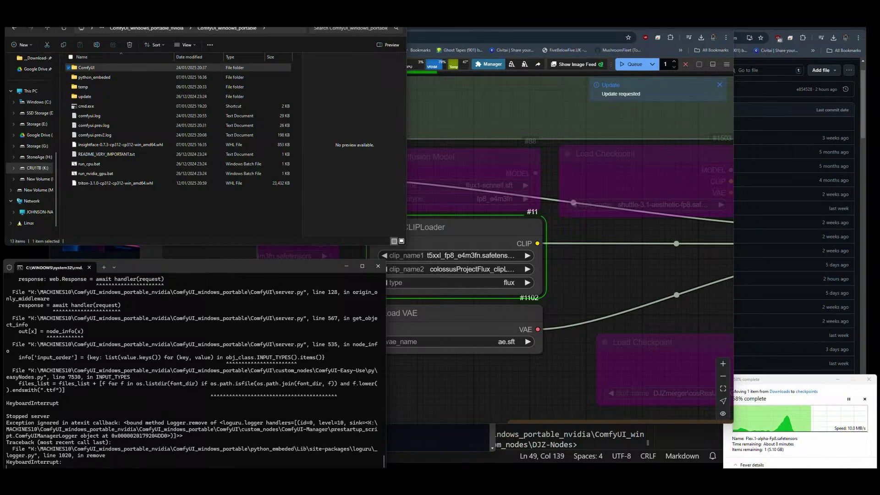
{"action": "left_click_drag", "start_coordinate": [131, 377], "coordinate": [194, 372]}
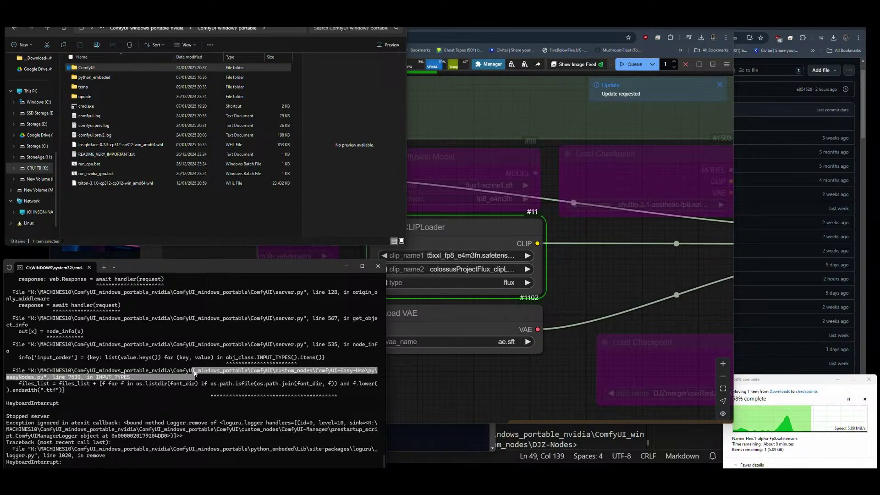
{"action": "key", "text": "ctrl+c"}
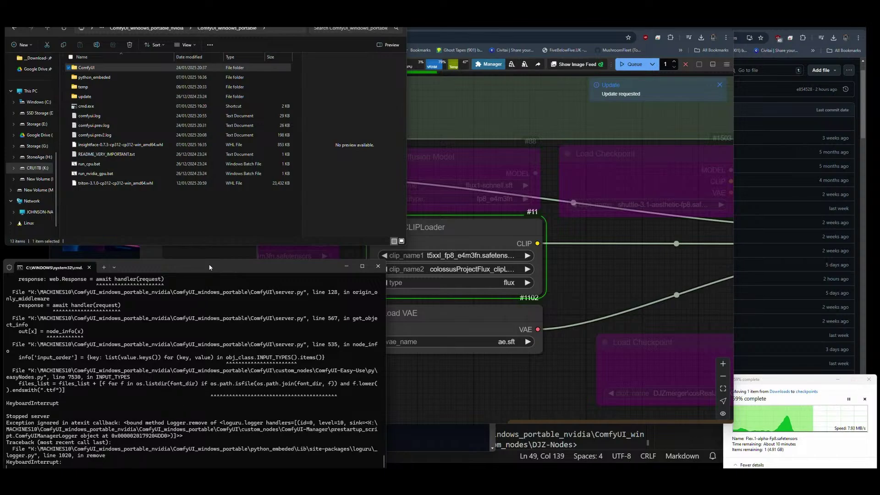
Terminate the running ComfyUI server, answering y to end the batch job.
{"action": "left_click_drag", "start_coordinate": [209, 267], "coordinate": [213, 260]}
{"action": "triple_click", "coordinate": [238, 326]}
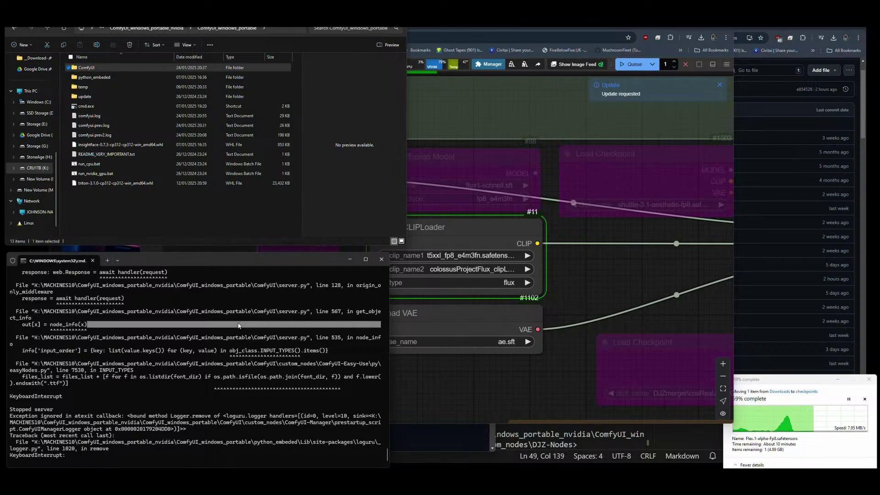
{"action": "left_click_drag", "start_coordinate": [170, 402], "coordinate": [171, 409]}
{"action": "left_click", "coordinate": [179, 455]}
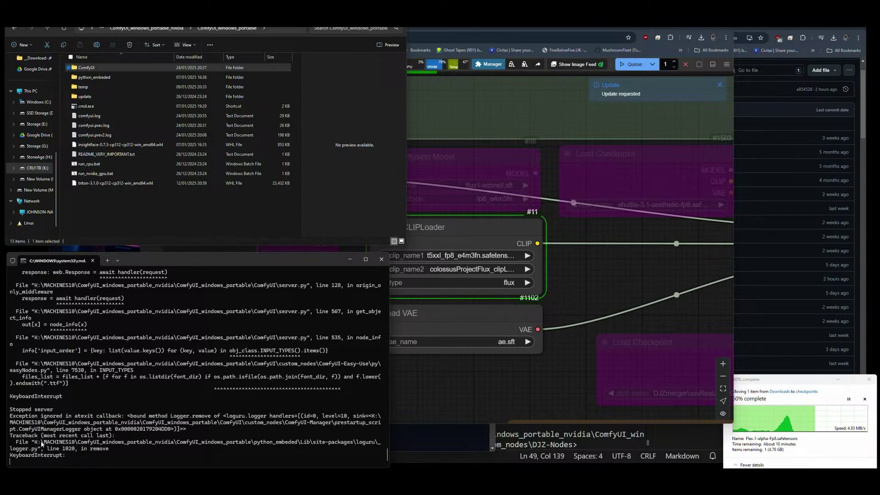
{"action": "key", "text": "ctrl+c"}
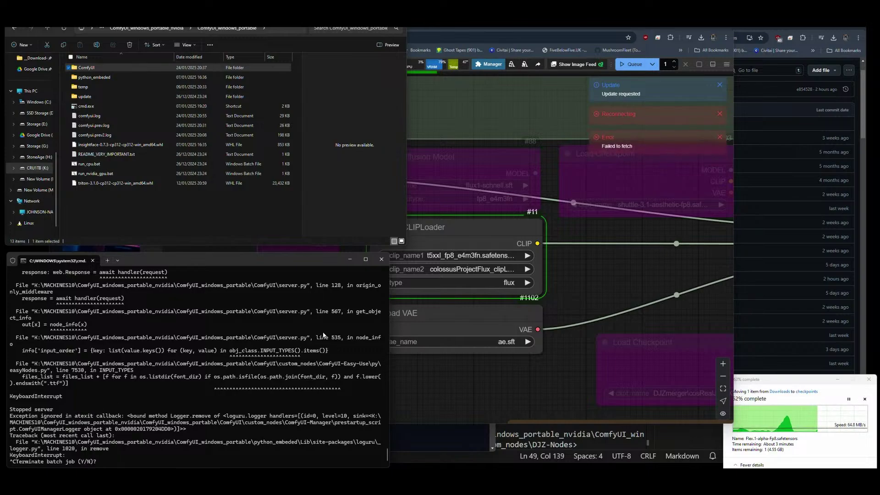
{"action": "type", "text": "y"}
{"action": "key", "text": "Return"}
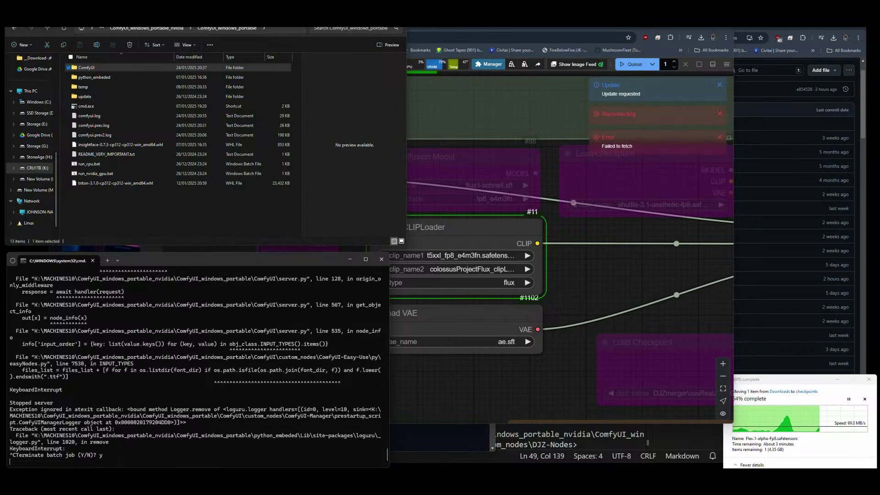
Relaunch ComfyUI from run_nvidia_gpu.bat and return to the browser workflow.
{"action": "left_click", "coordinate": [107, 176]}
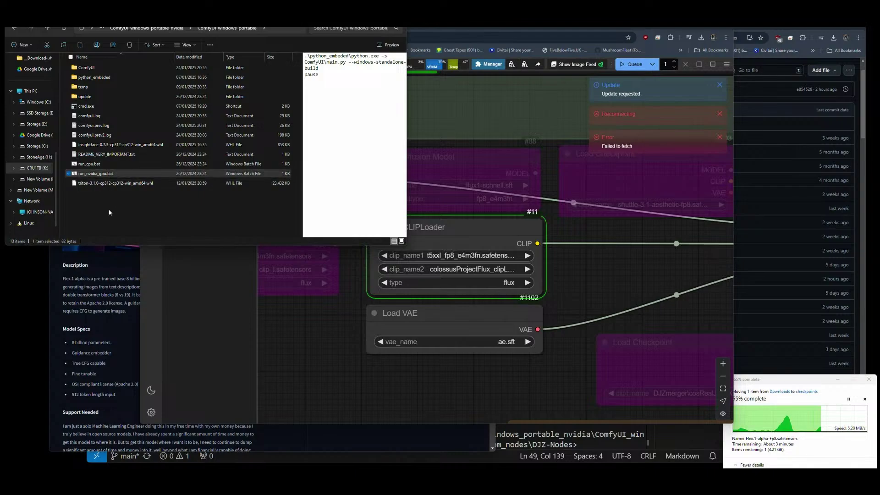
{"action": "key", "text": "Return"}
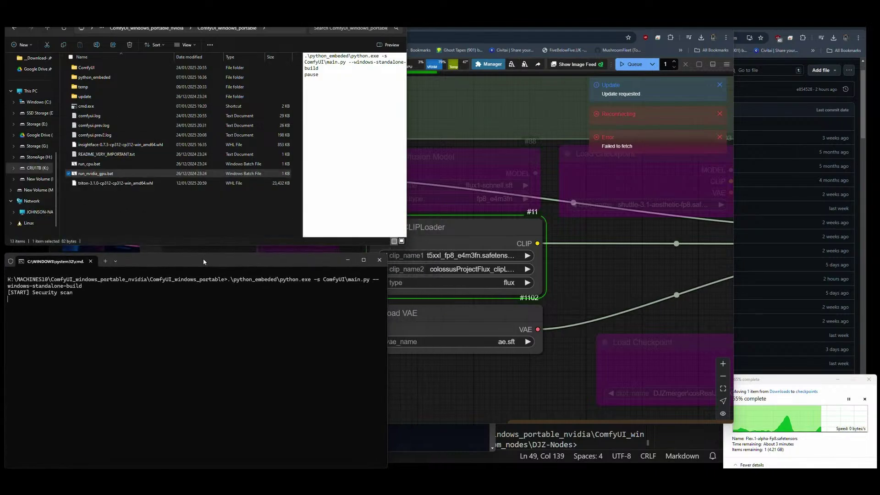
{"action": "left_click", "coordinate": [550, 243]}
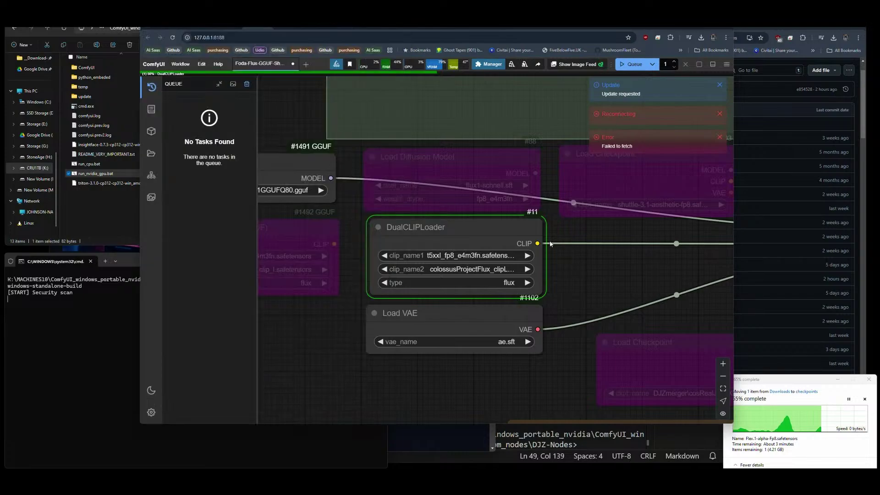
Set Load Checkpoint's ckpt_name to Flex.1-alpha-Fp8.safetensors.
{"action": "left_click", "coordinate": [459, 256]}
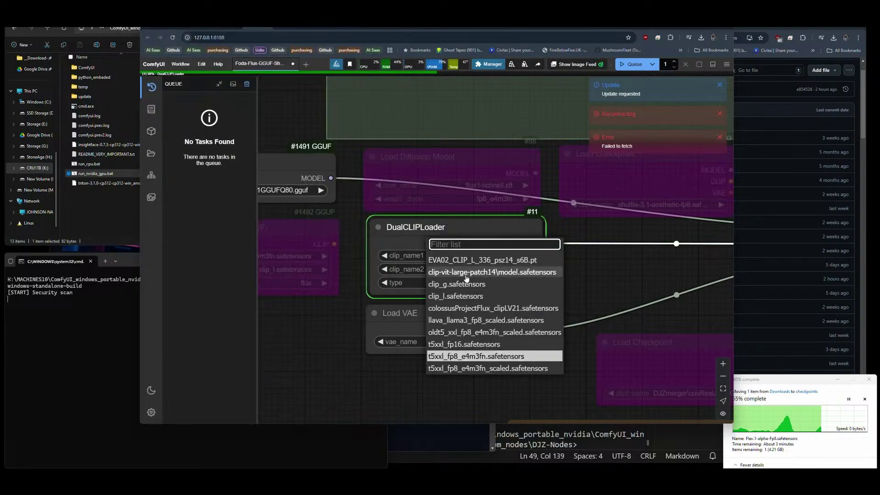
{"action": "scroll", "coordinate": [587, 286], "scroll_direction": "down", "scroll_amount": 1}
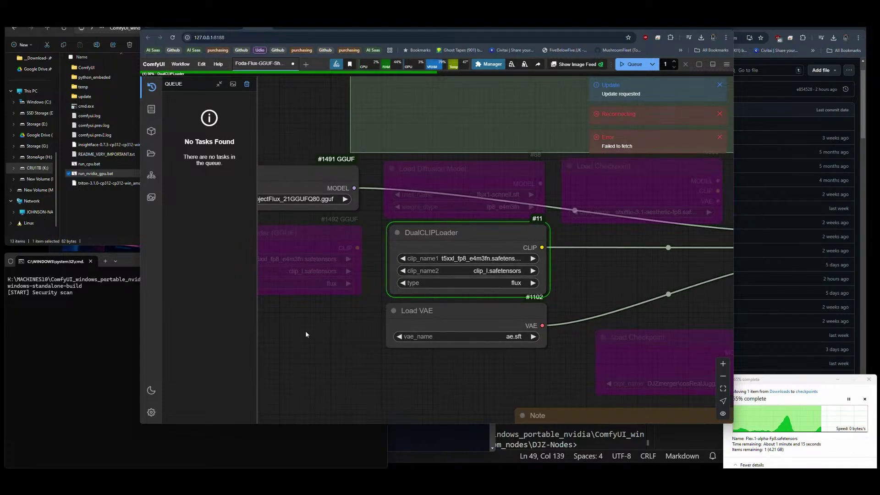
{"action": "left_click_drag", "start_coordinate": [306, 334], "coordinate": [372, 337]}
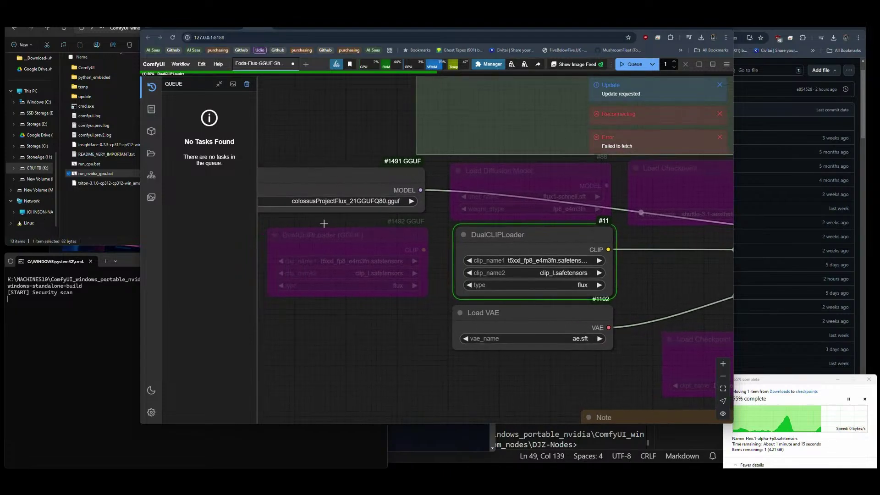
{"action": "left_click", "coordinate": [342, 201]}
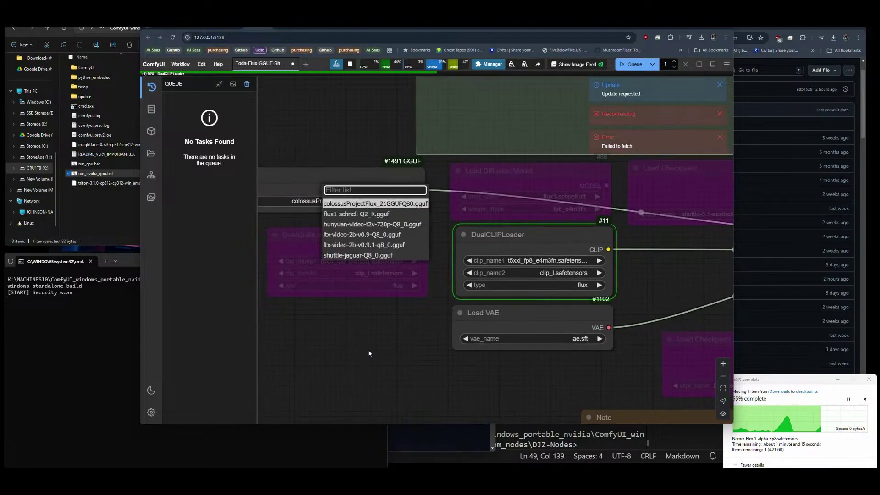
{"action": "left_click_drag", "start_coordinate": [391, 340], "coordinate": [344, 338]}
{"action": "left_click", "coordinate": [644, 212]}
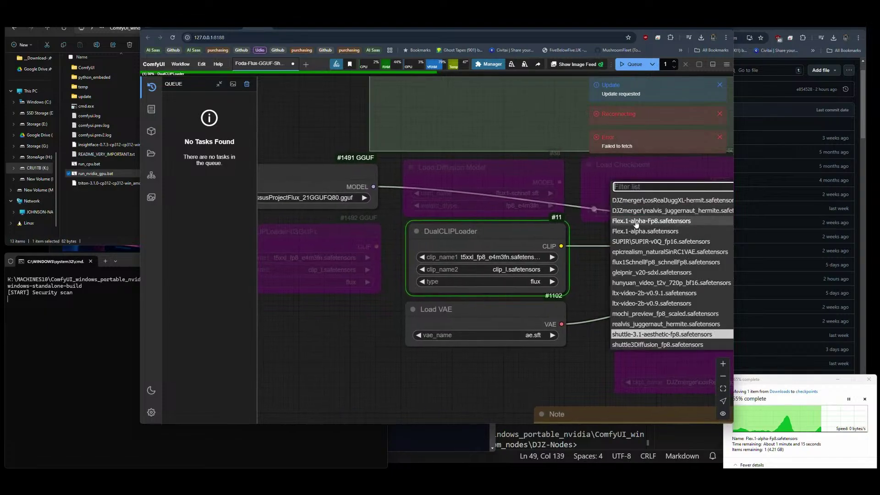
{"action": "left_click", "coordinate": [634, 221]}
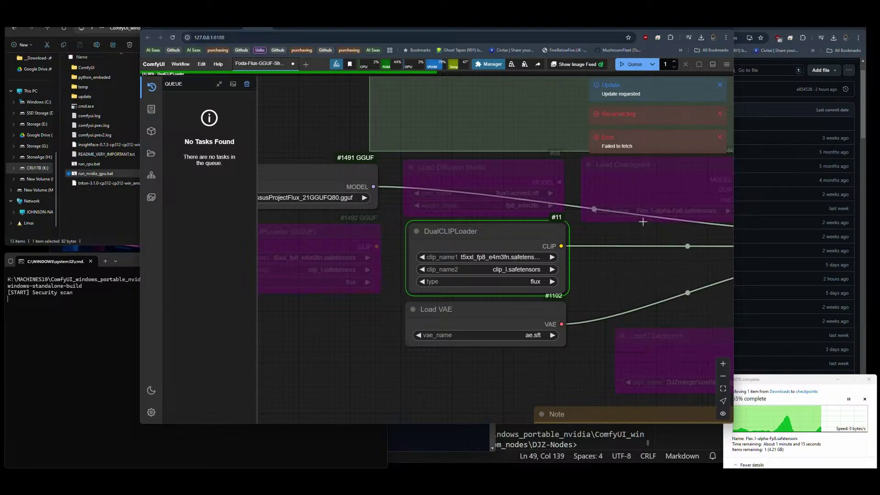
Re-enable Load Checkpoint, bypass the #1491 GGUF loader, and wire MODEL to the reroute.
{"action": "left_click", "coordinate": [628, 181]}
{"action": "key", "text": "ctrl+b"}
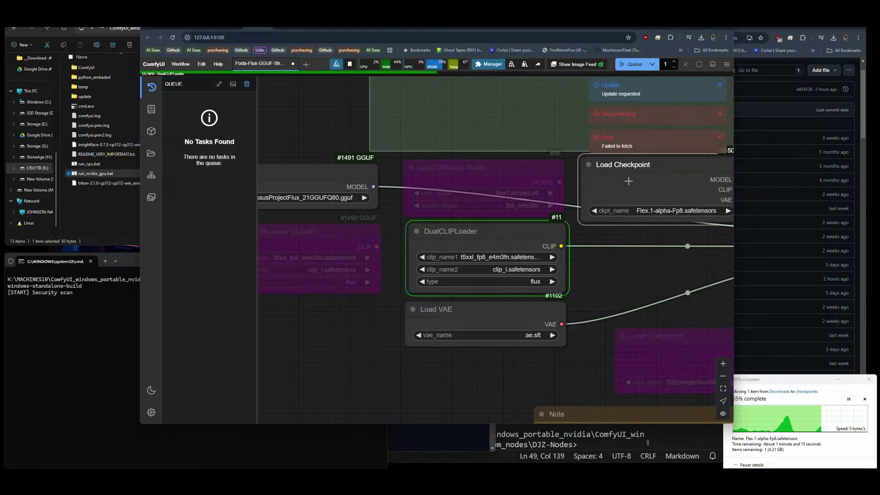
{"action": "left_click", "coordinate": [321, 172]}
{"action": "key", "text": "ctrl+b"}
{"action": "left_click_drag", "start_coordinate": [594, 264], "coordinate": [252, 246]}
{"action": "left_click_drag", "start_coordinate": [395, 161], "coordinate": [473, 212]}
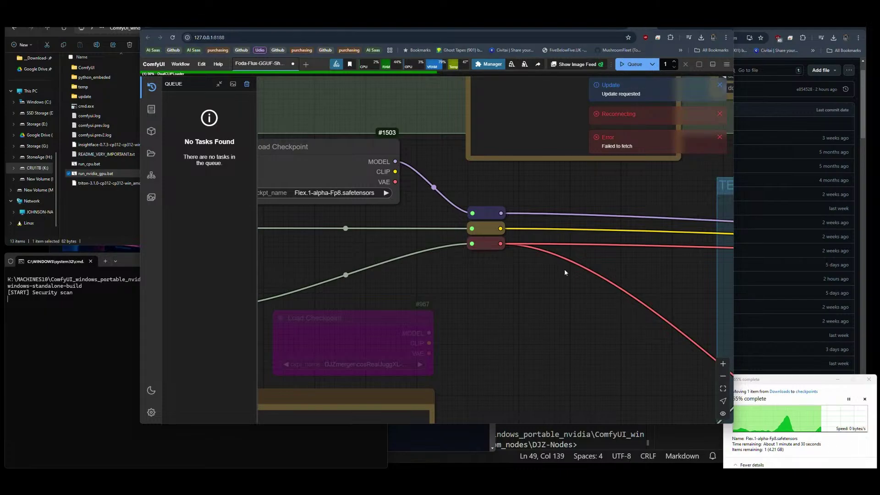
Dismiss the Reconnecting, Failed to fetch and Update requested notifications, then check the move progress.
{"action": "scroll", "coordinate": [603, 256], "scroll_direction": "down", "scroll_amount": 5}
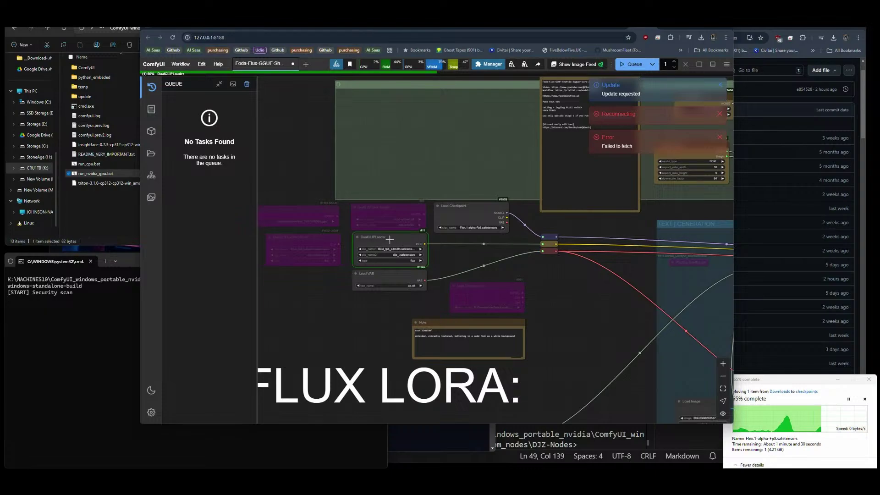
{"action": "mouse_move", "coordinate": [390, 239]}
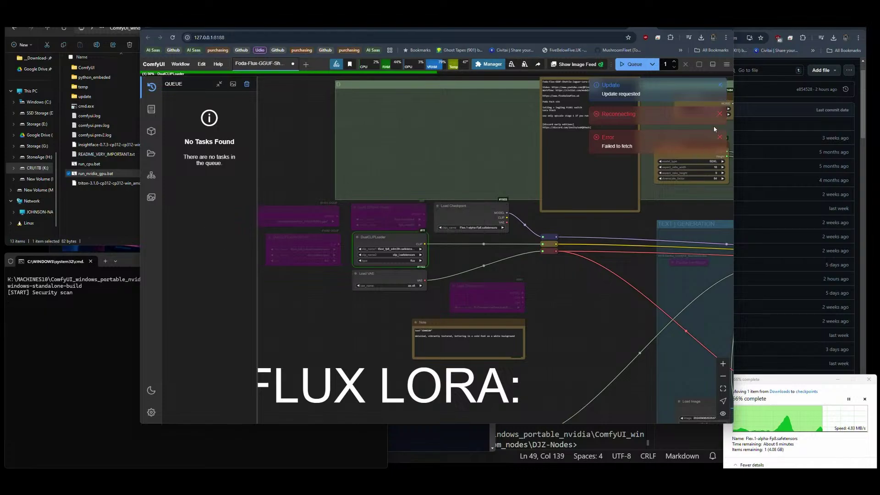
{"action": "left_click", "coordinate": [719, 114]}
{"action": "left_click", "coordinate": [720, 113]}
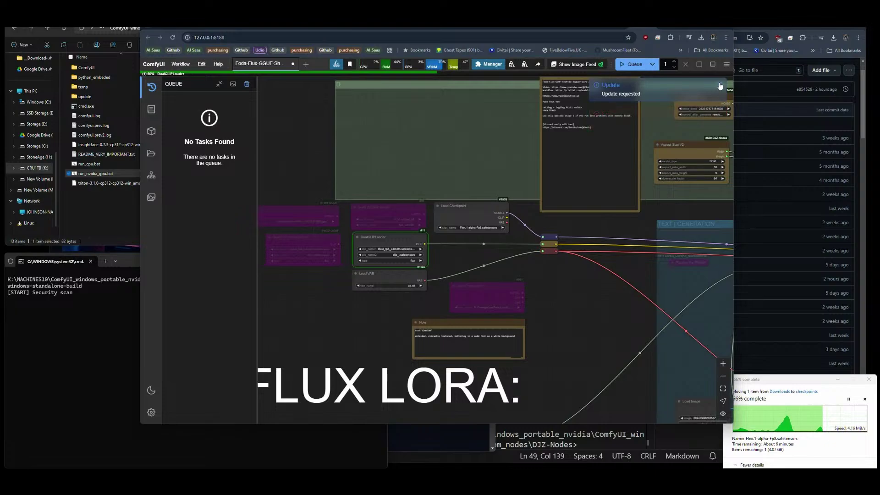
{"action": "left_click", "coordinate": [720, 86]}
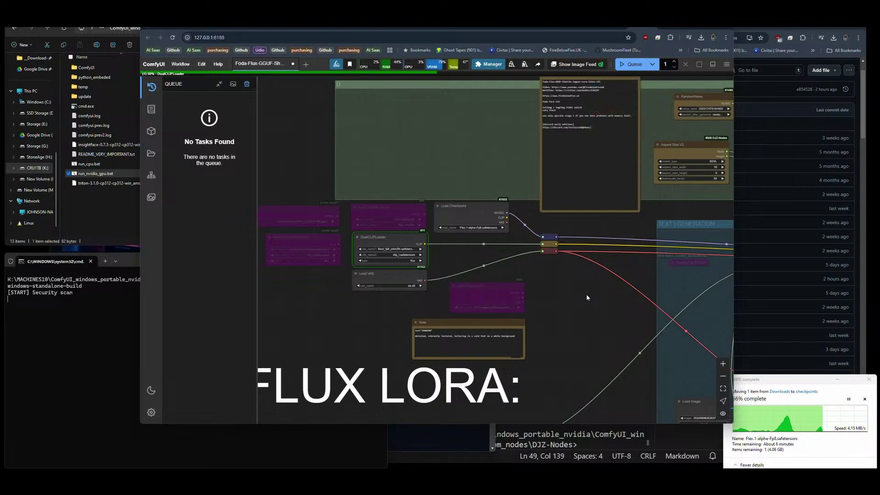
{"action": "left_click", "coordinate": [796, 384]}
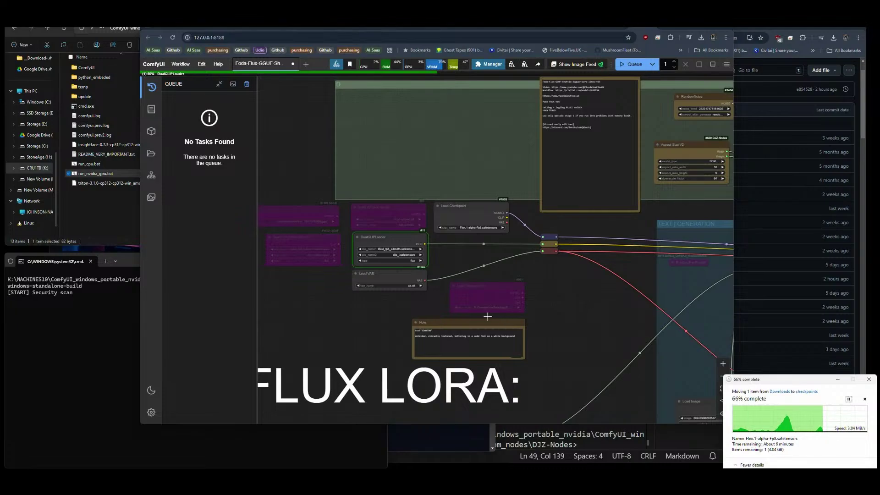
Switch the checkpoint to Flex.1-alpha.safetensors and bring File Explorer forward.
{"action": "left_click", "coordinate": [479, 229]}
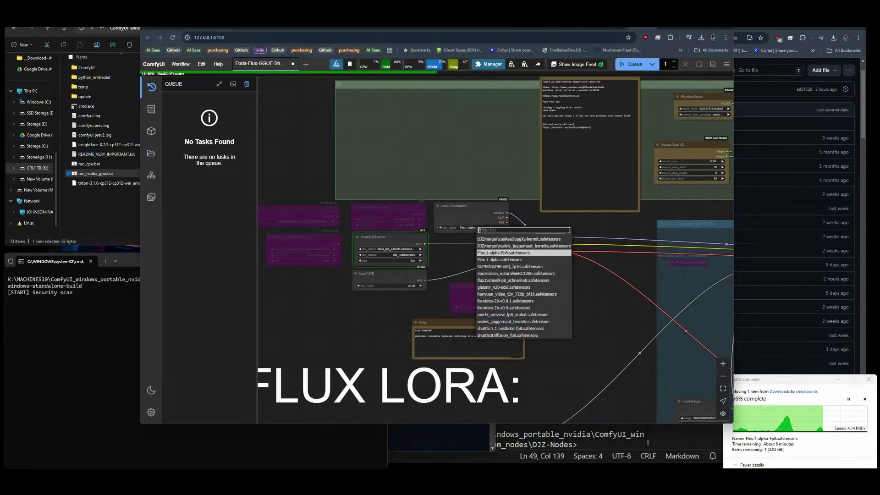
{"action": "left_click", "coordinate": [502, 260]}
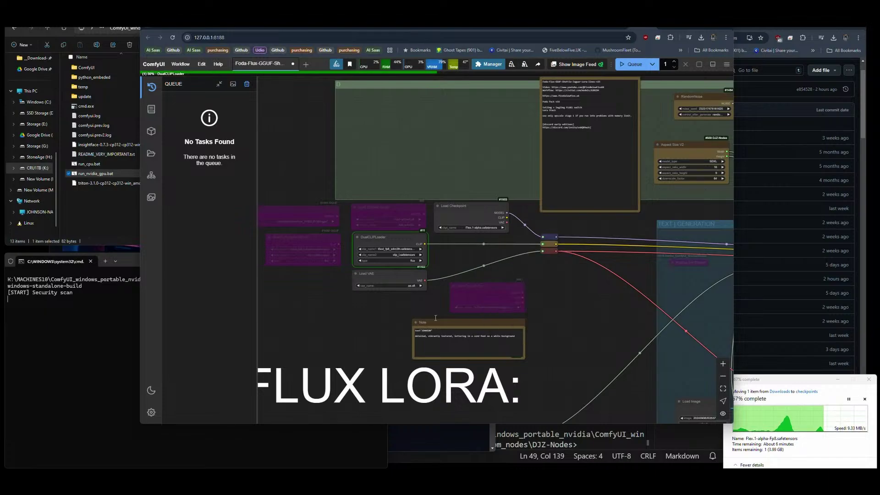
{"action": "left_click", "coordinate": [100, 204]}
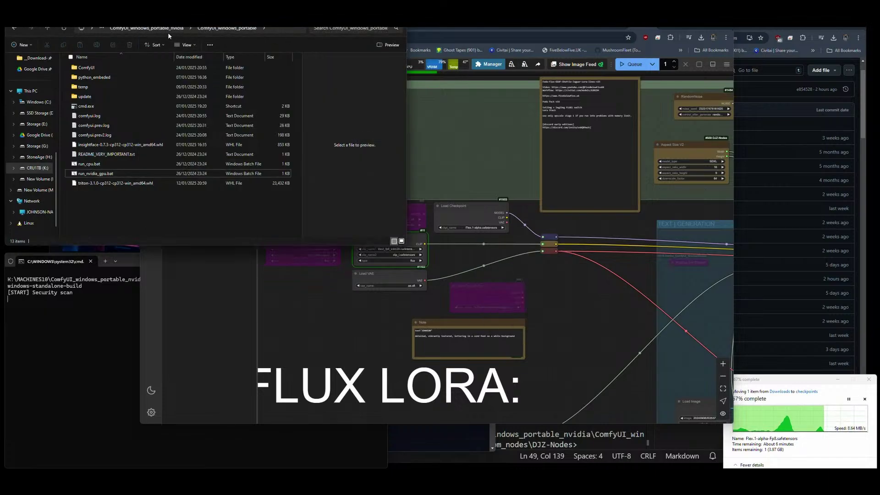
Go to ComfyUI\models\checkpoints and select the arriving Flex.1-alpha-Fp8.safetensors file.
{"action": "double_click", "coordinate": [97, 68]}
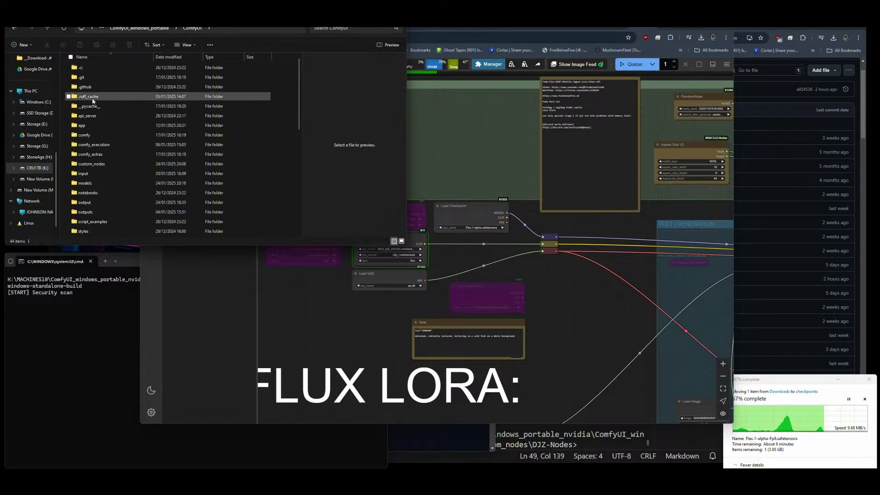
{"action": "double_click", "coordinate": [91, 183]}
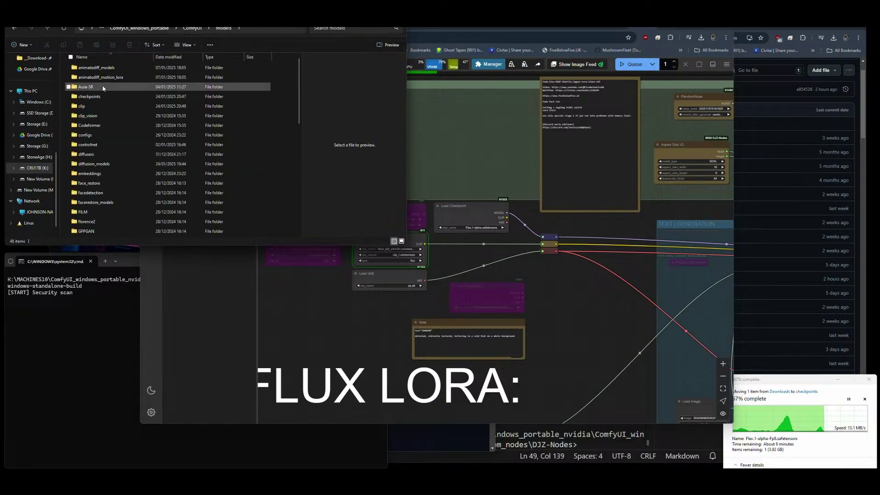
{"action": "double_click", "coordinate": [92, 97]}
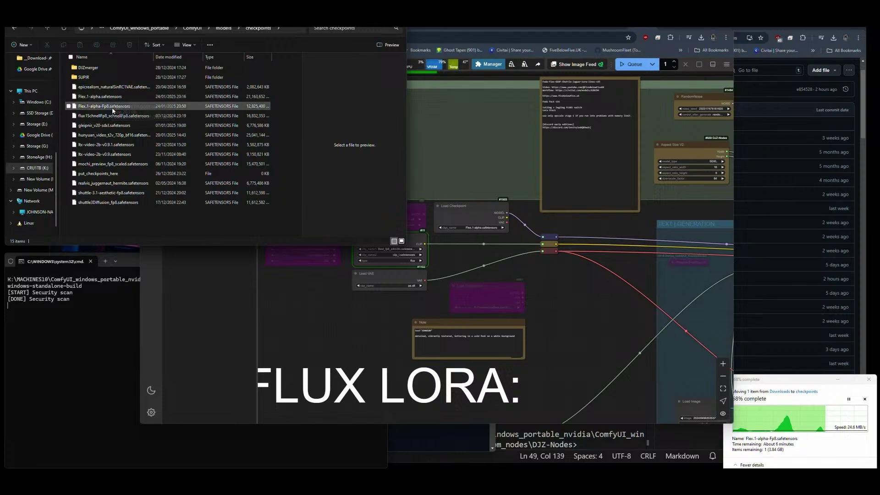
{"action": "left_click", "coordinate": [788, 384]}
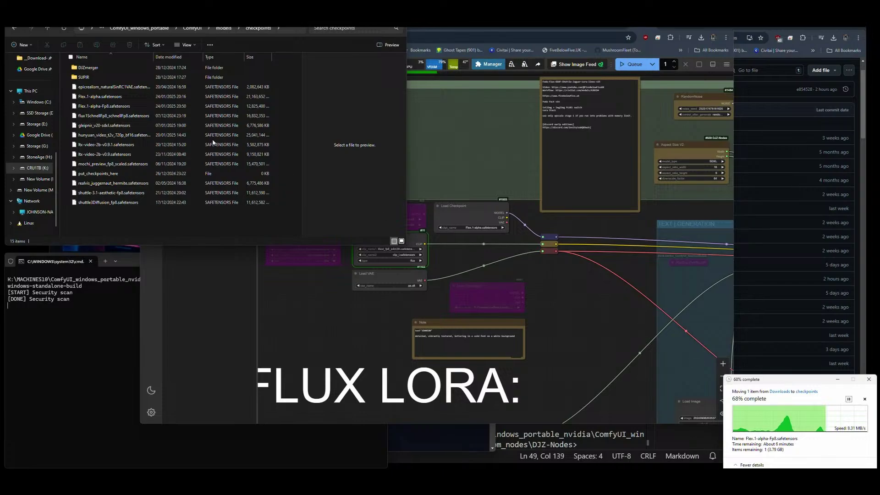
{"action": "left_click", "coordinate": [99, 109]}
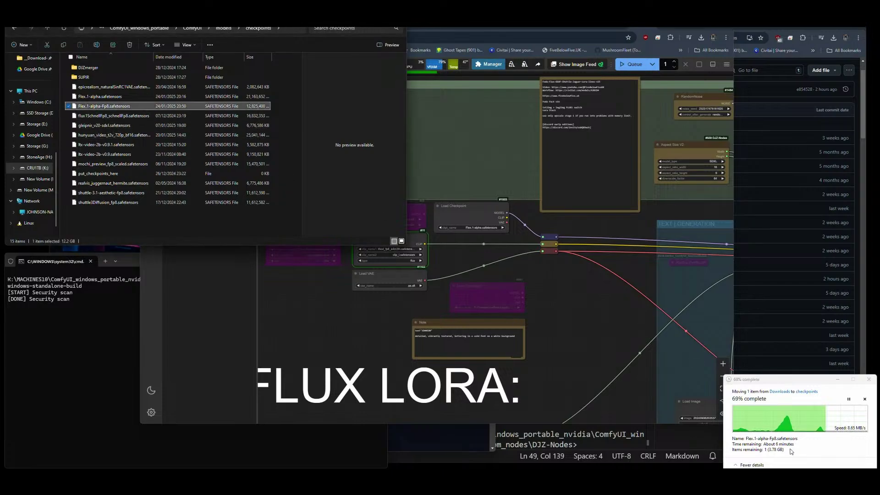
{"action": "left_click", "coordinate": [94, 371]}
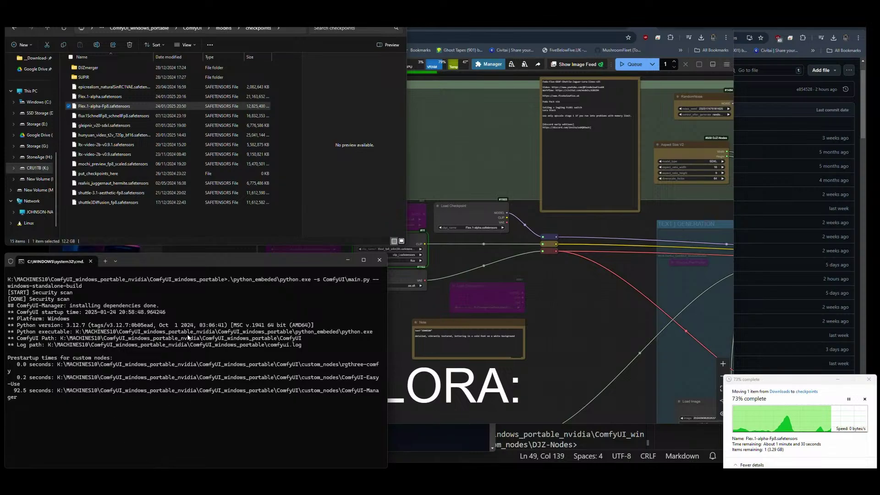
Watch ComfyUI load custom nodes, keeping the move dialog aside while switching between Explorer and console.
{"action": "left_click", "coordinate": [161, 213]}
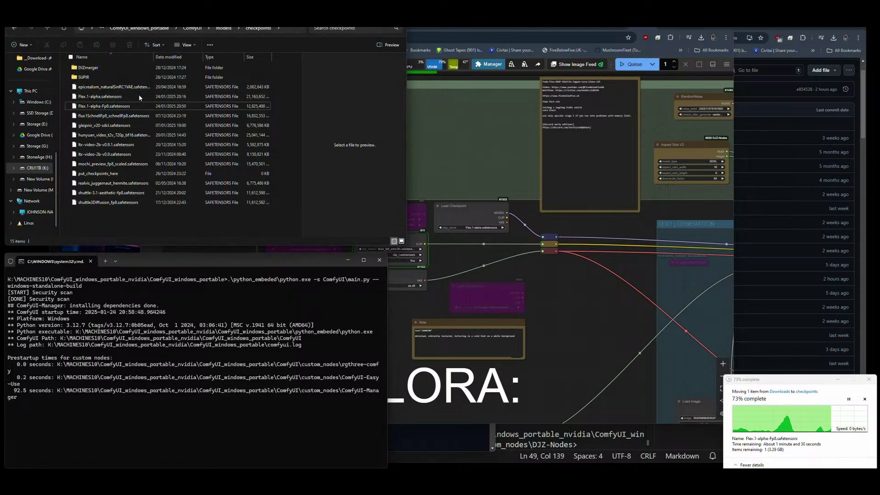
{"action": "left_click", "coordinate": [207, 309]}
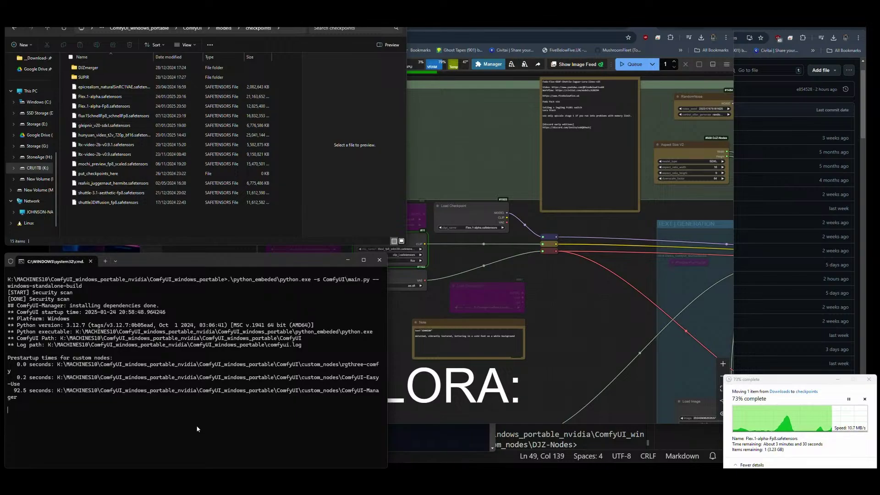
{"action": "left_click_drag", "start_coordinate": [792, 380], "coordinate": [787, 379]}
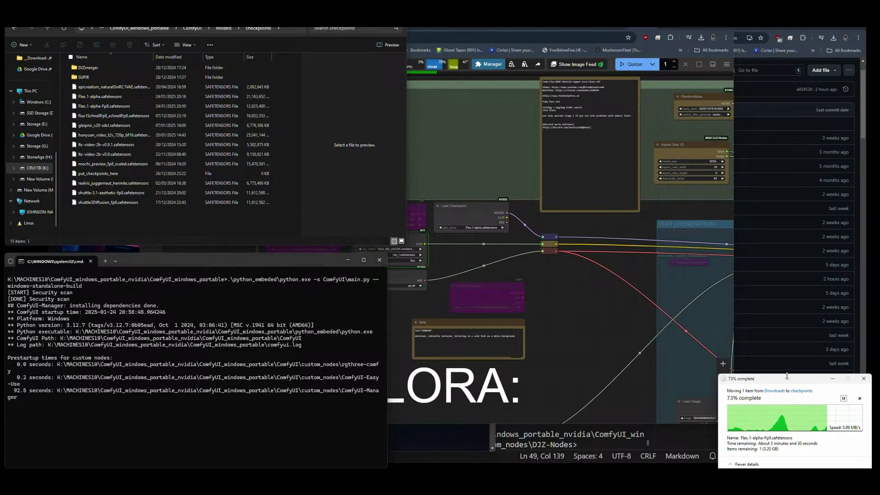
{"action": "left_click", "coordinate": [188, 233]}
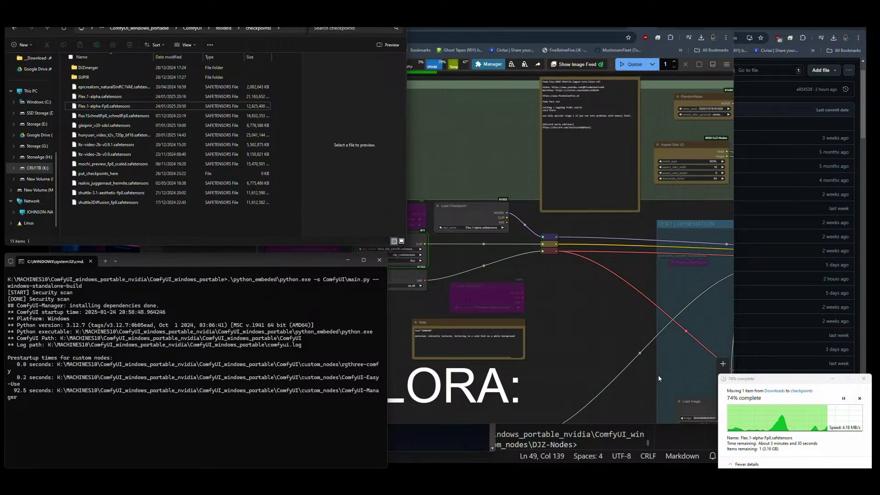
{"action": "mouse_move", "coordinate": [770, 381]}
{"action": "left_mouse_down"}
{"action": "mouse_move", "coordinate": [743, 377]}
{"action": "mouse_move", "coordinate": [774, 385]}
{"action": "left_mouse_up"}
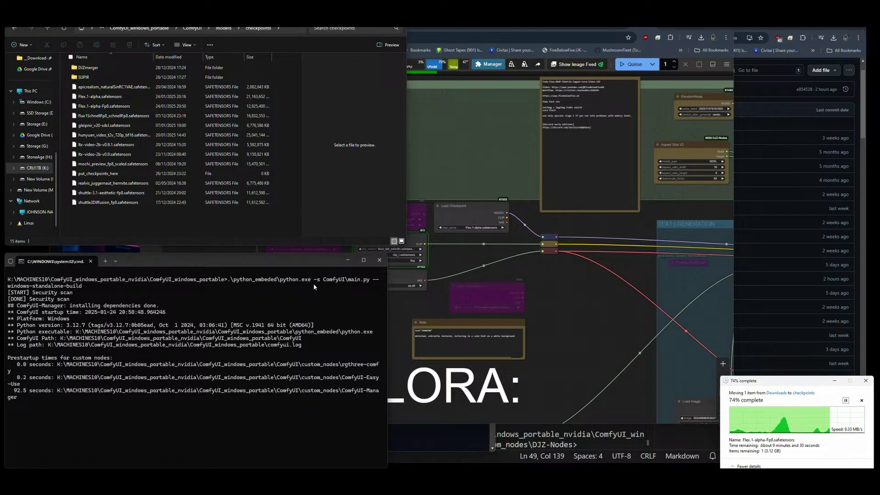
{"action": "left_click", "coordinate": [175, 228]}
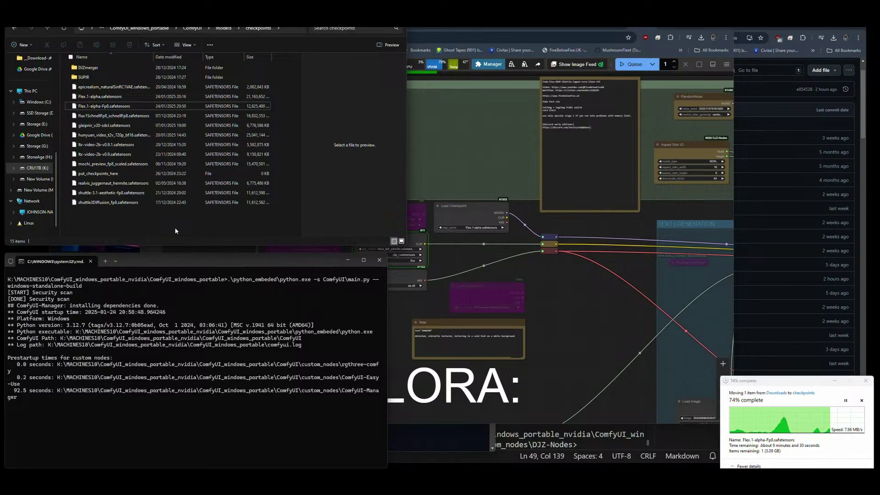
{"action": "left_click", "coordinate": [158, 418]}
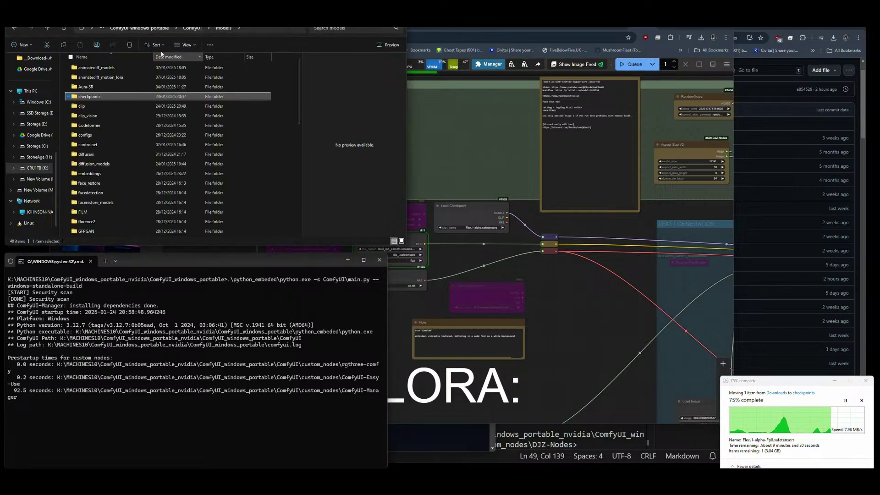
Place the Properties of models (553 GB) and custom_nodes (about 450 MB) side by side.
{"action": "left_click", "coordinate": [190, 29]}
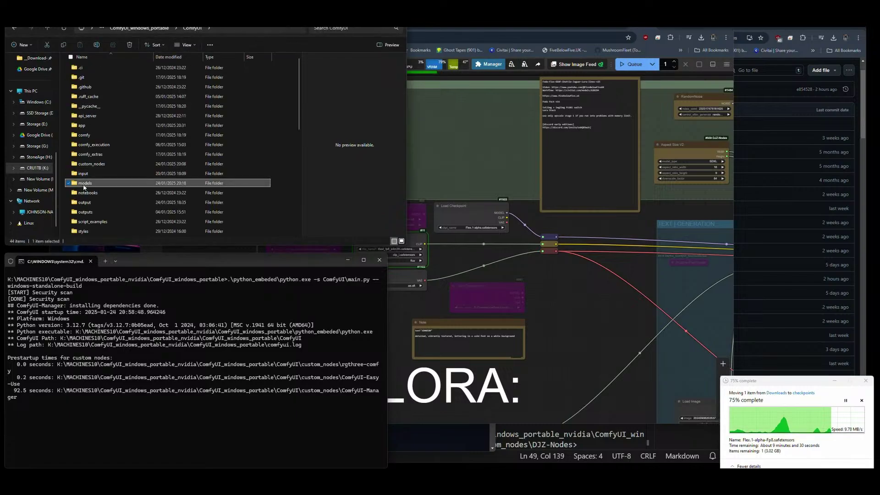
{"action": "right_click", "coordinate": [85, 182]}
{"action": "left_click", "coordinate": [113, 286]}
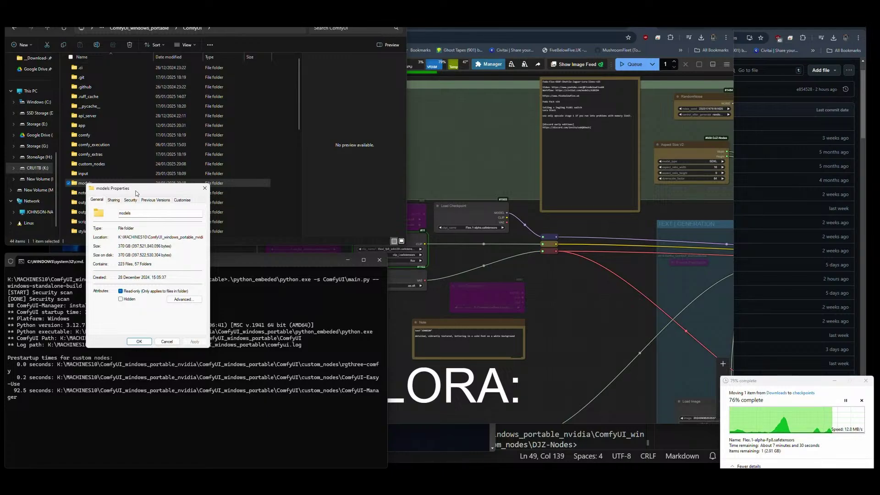
{"action": "left_click_drag", "start_coordinate": [137, 192], "coordinate": [731, 104]}
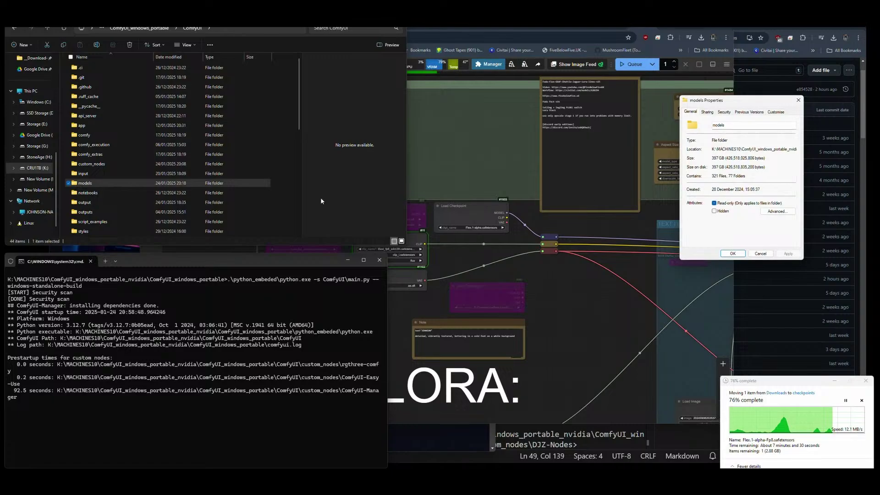
{"action": "left_click", "coordinate": [99, 183]}
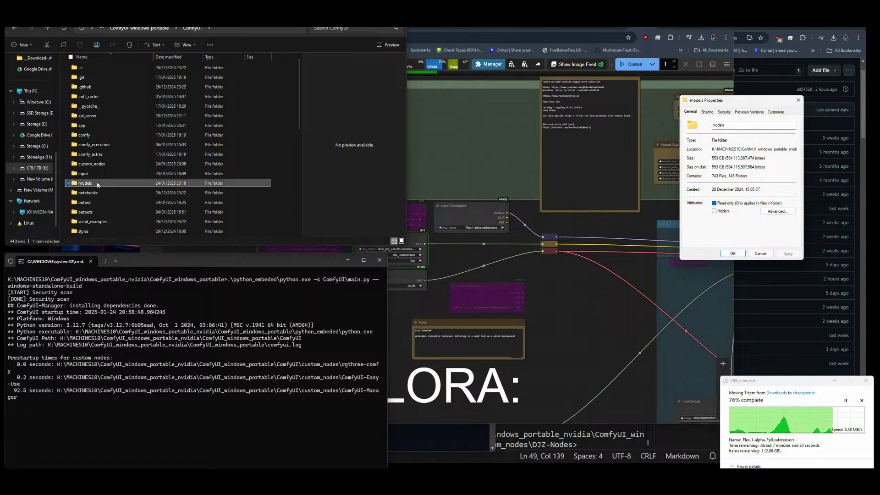
{"action": "right_click", "coordinate": [99, 165]}
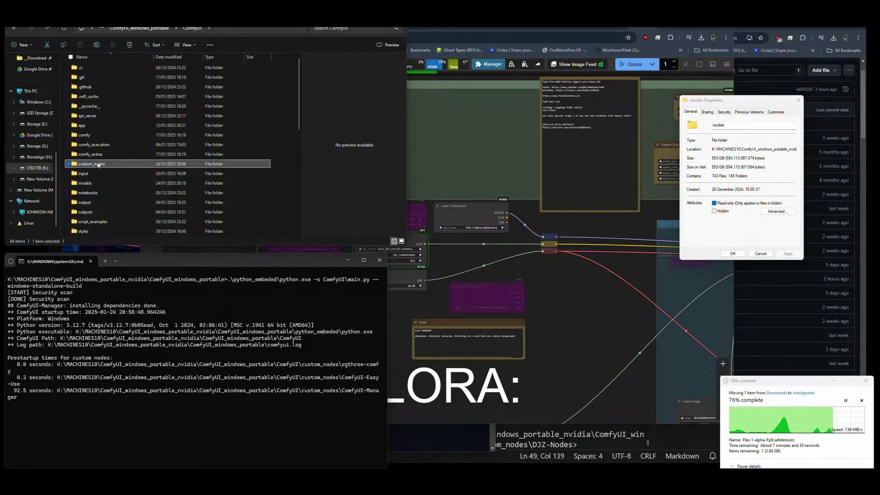
{"action": "left_click", "coordinate": [124, 262]}
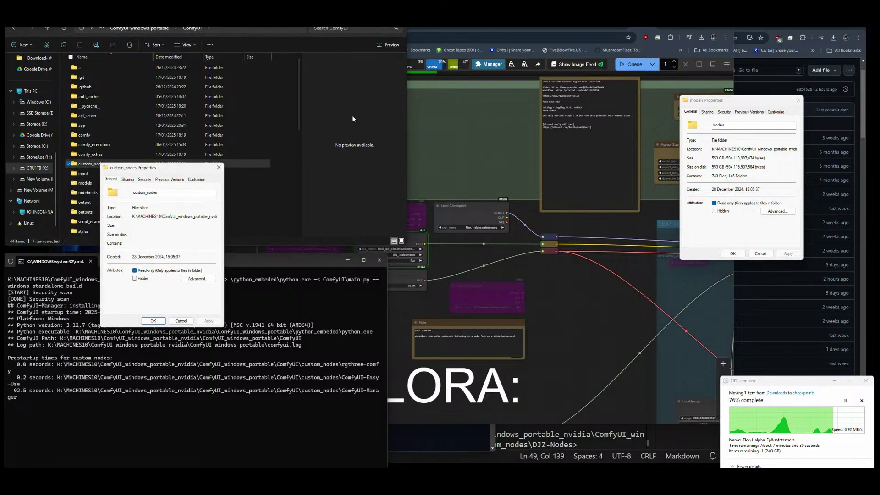
{"action": "left_click_drag", "start_coordinate": [155, 171], "coordinate": [598, 104]}
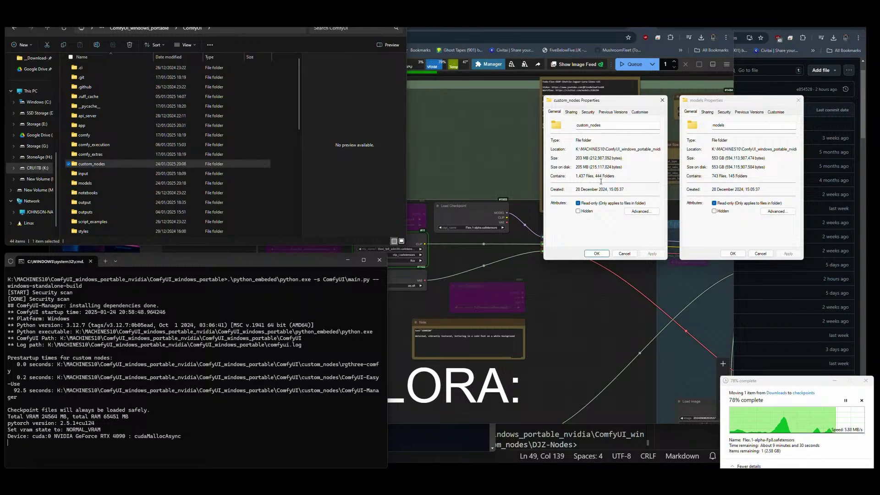
{"action": "left_click", "coordinate": [774, 378]}
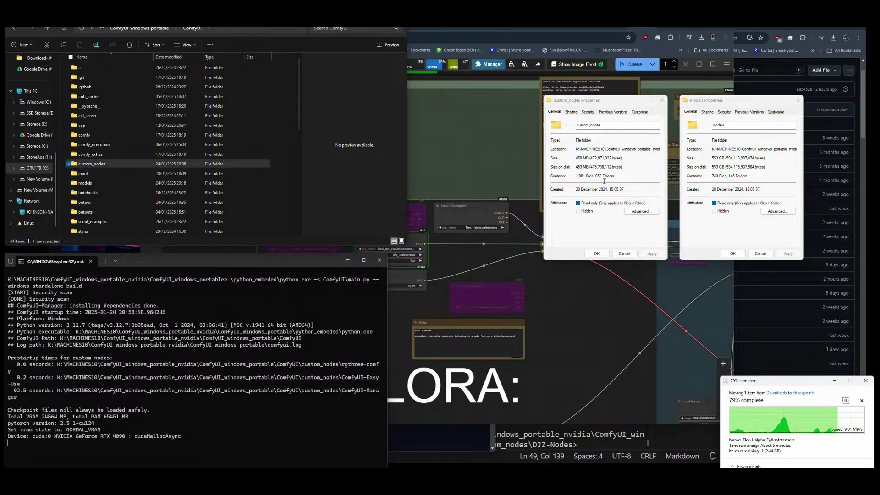
Open custom_nodes, select all its node folders, and close the custom_nodes Properties.
{"action": "left_click", "coordinate": [227, 167]}
{"action": "double_click", "coordinate": [111, 166]}
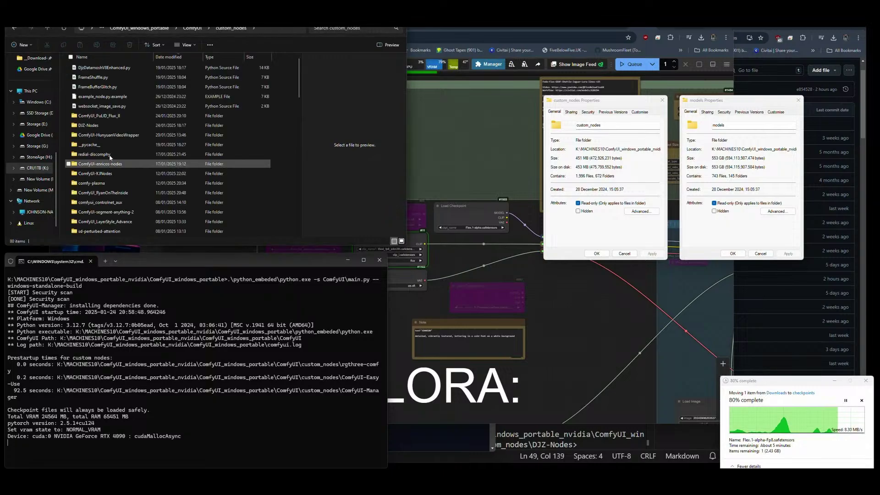
{"action": "scroll", "coordinate": [97, 137], "scroll_direction": "down", "scroll_amount": 15}
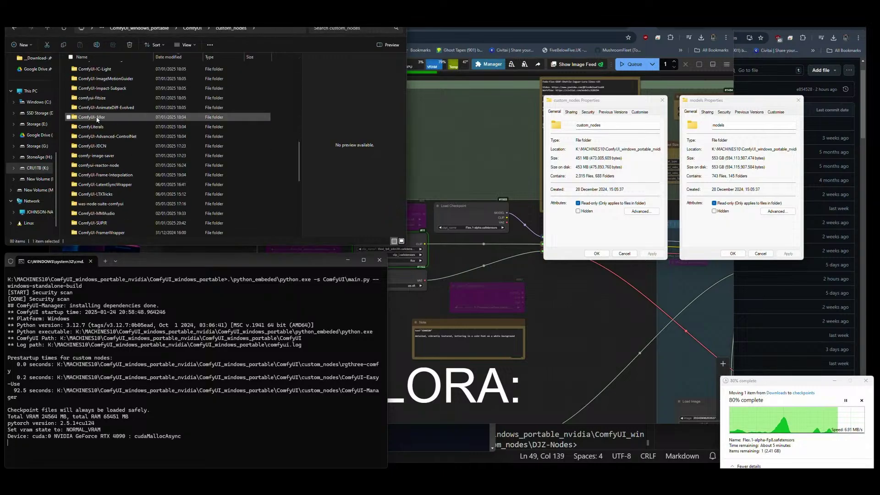
{"action": "left_click", "coordinate": [94, 224]}
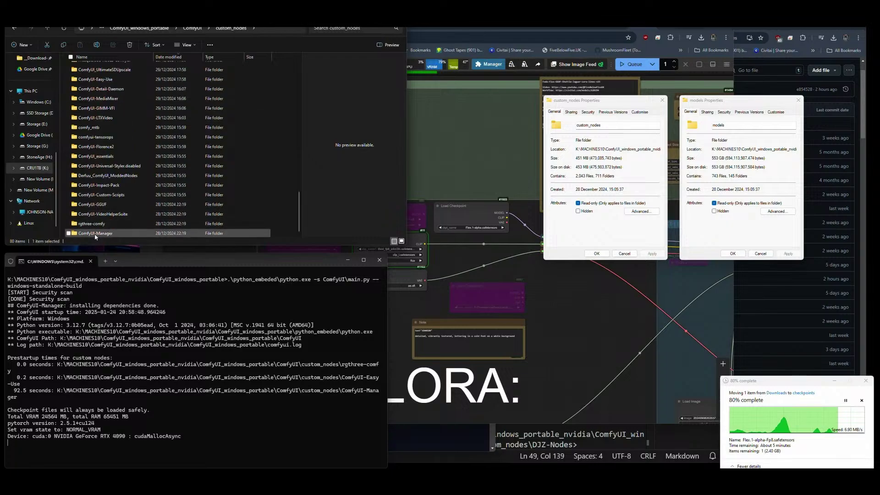
{"action": "key", "text": "ctrl+a"}
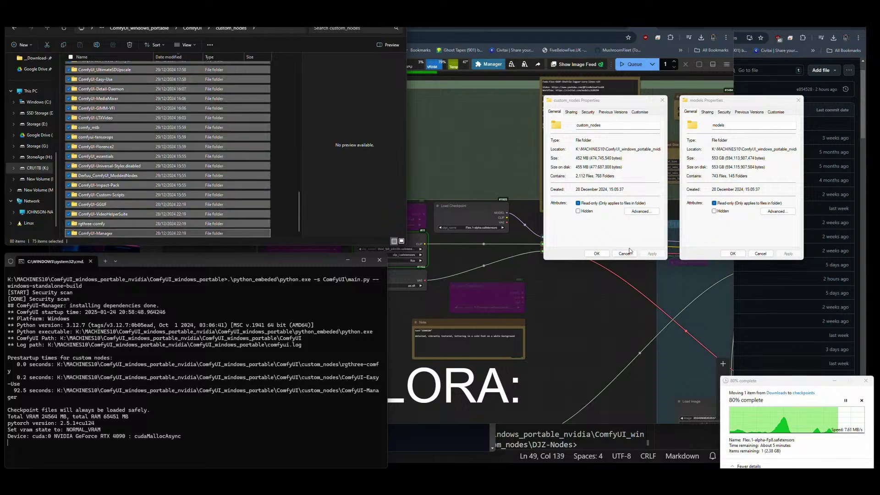
{"action": "left_click", "coordinate": [625, 253]}
{"action": "left_click", "coordinate": [288, 161]}
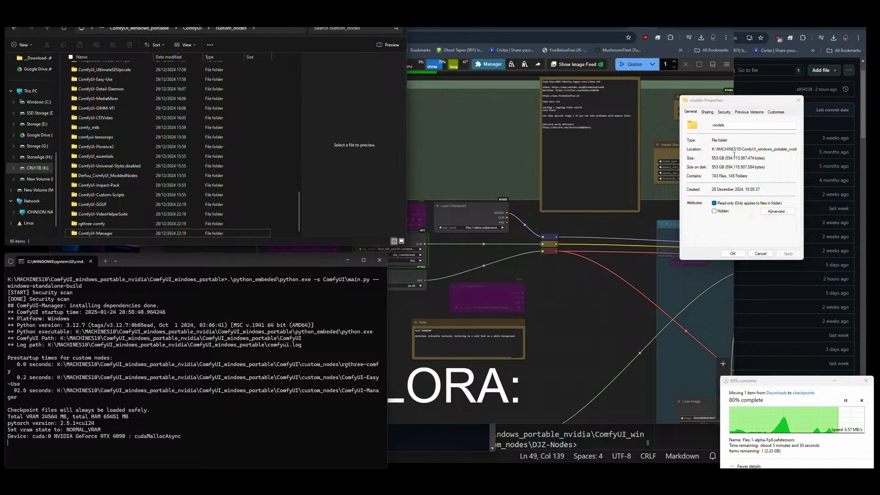
Highlight the models folder's 553 GB size, minimize Notepad++, and pause the checkpoint move at 83%.
{"action": "left_click", "coordinate": [726, 160]}
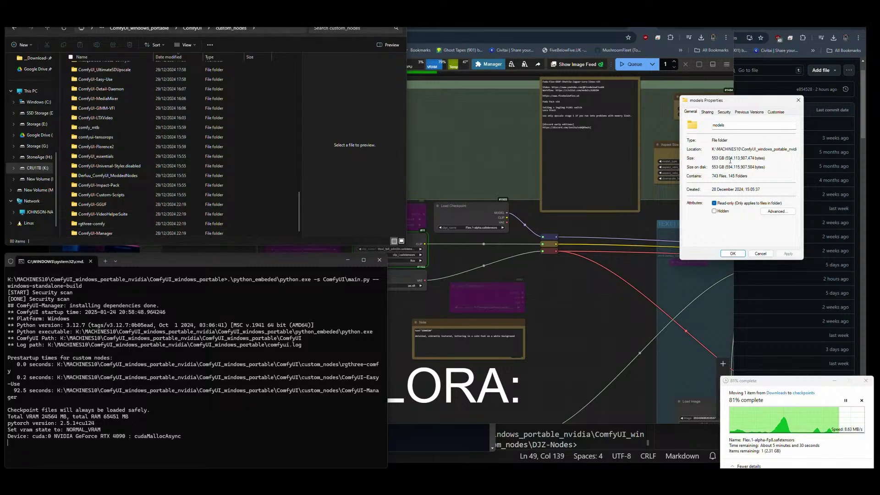
{"action": "left_click_drag", "start_coordinate": [716, 159], "coordinate": [733, 159]}
{"action": "key", "text": "alt+Tab"}
{"action": "left_click", "coordinate": [208, 432]}
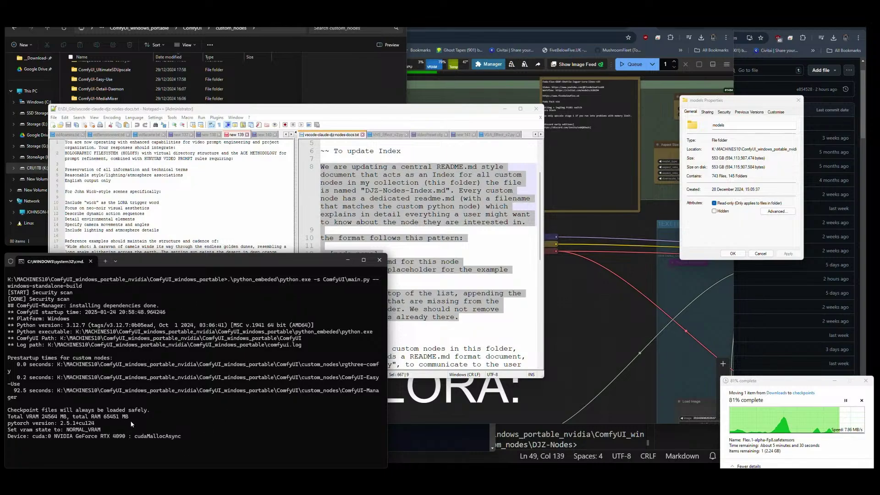
{"action": "left_click", "coordinate": [505, 109]}
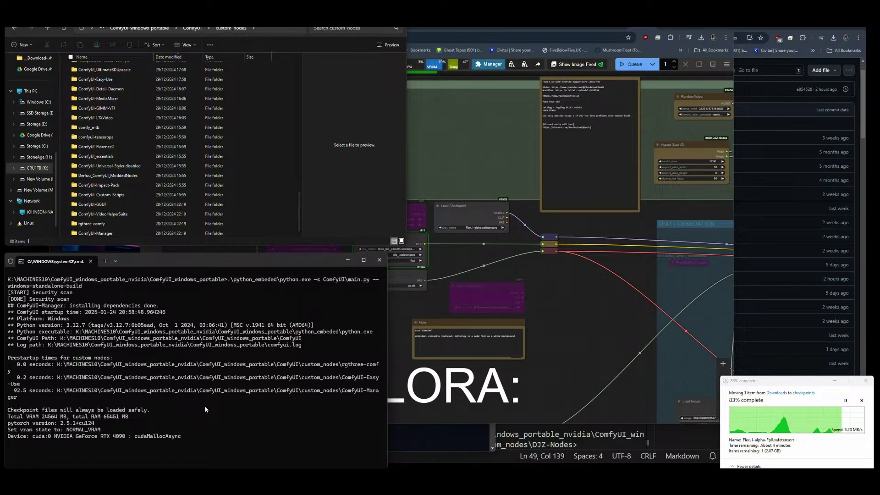
{"action": "left_click", "coordinate": [845, 400]}
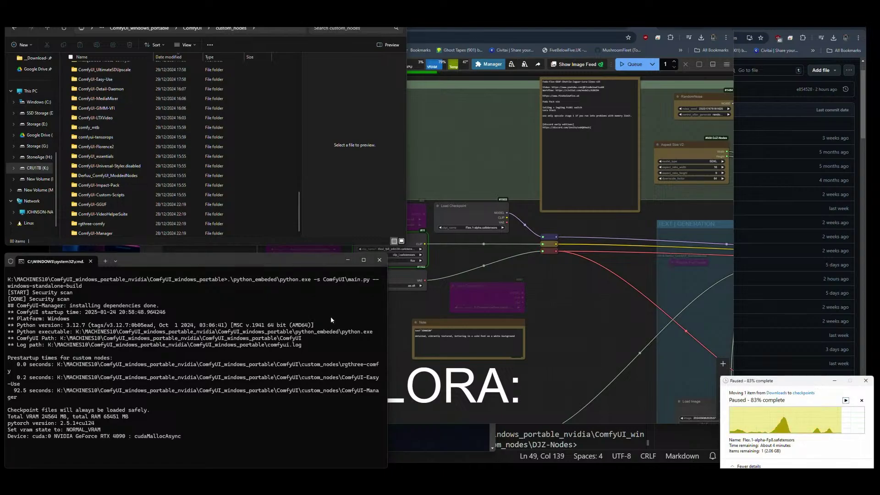
{"action": "left_click", "coordinate": [188, 270]}
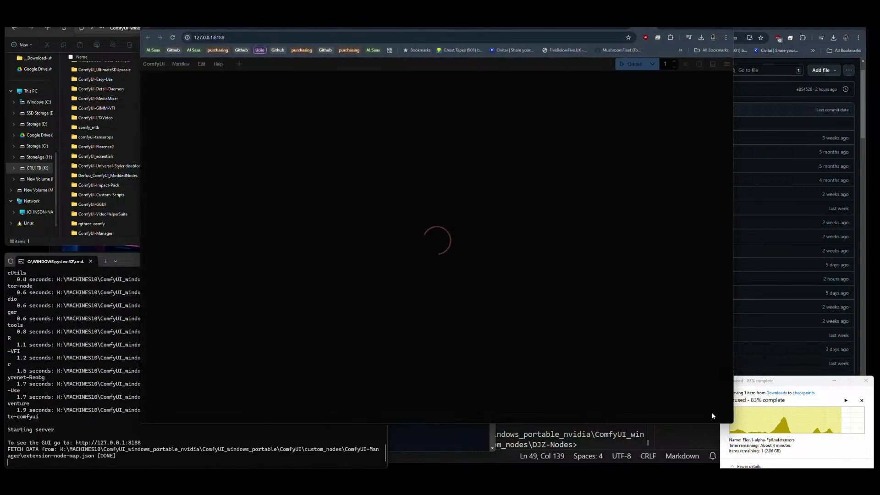
Reload the page, set ckpt_name to Flex.1-alpha.safetensors, and queue a generation.
{"action": "left_click", "coordinate": [809, 382]}
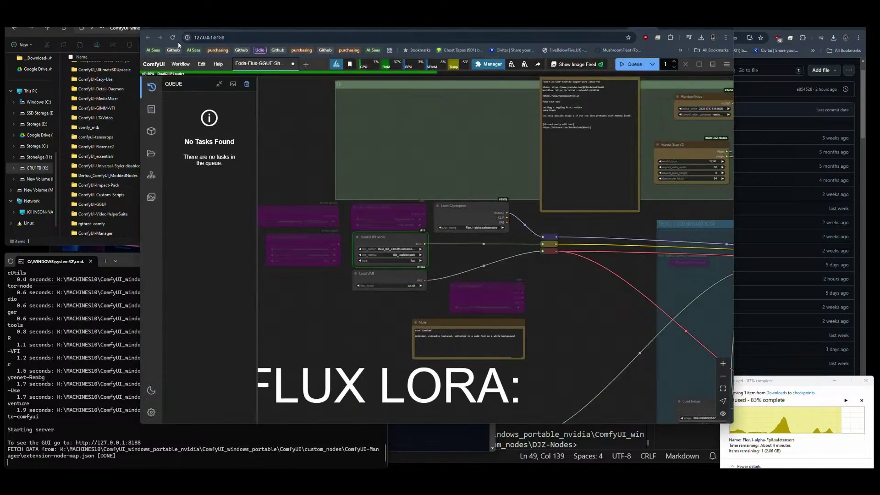
{"action": "left_click", "coordinate": [172, 37]}
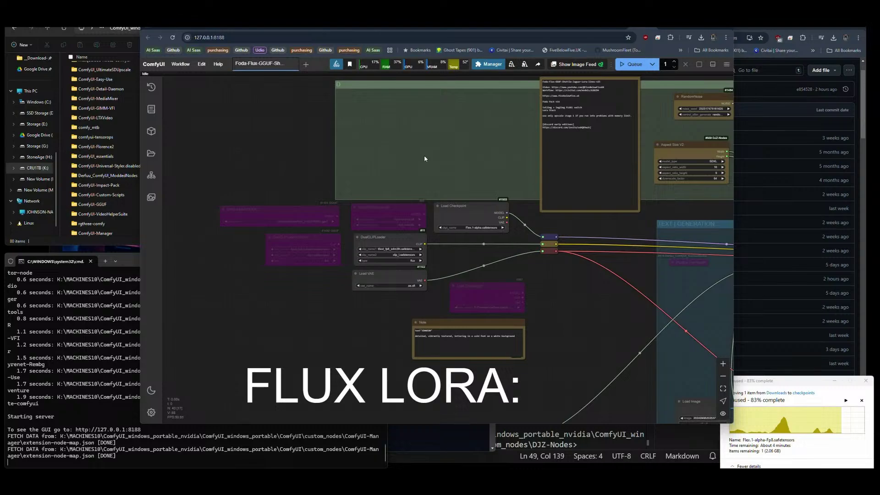
{"action": "left_click", "coordinate": [480, 228]}
{"action": "left_click", "coordinate": [495, 258]}
{"action": "left_click", "coordinate": [637, 66]}
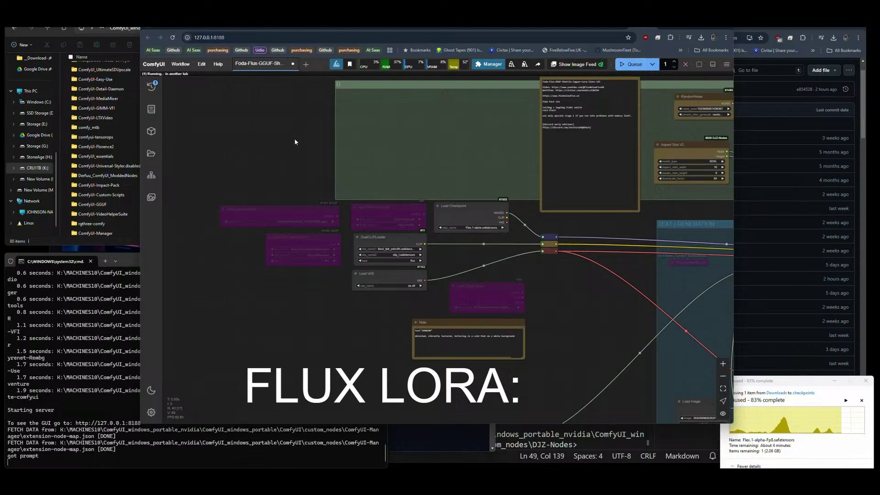
Pan and zoom around the graph, nudging the Load Checkpoint node slightly lower.
{"action": "scroll", "coordinate": [211, 163], "scroll_direction": "down", "scroll_amount": 5}
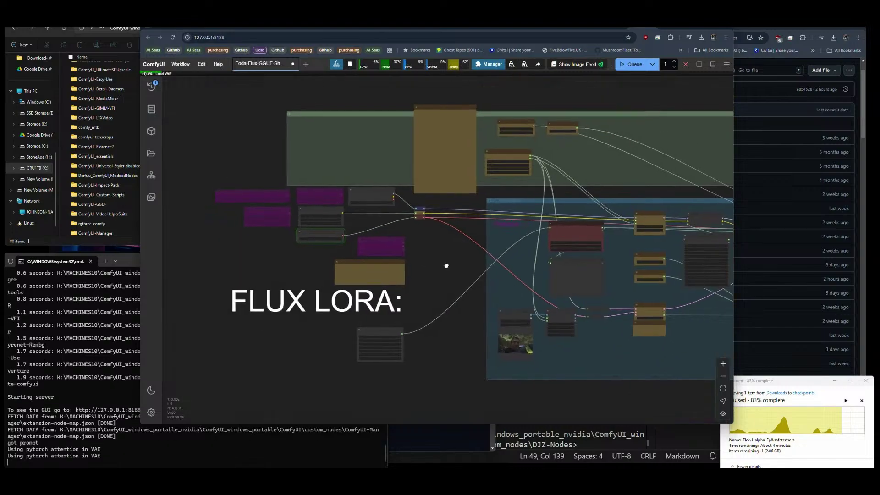
{"action": "left_click_drag", "start_coordinate": [448, 263], "coordinate": [328, 275]}
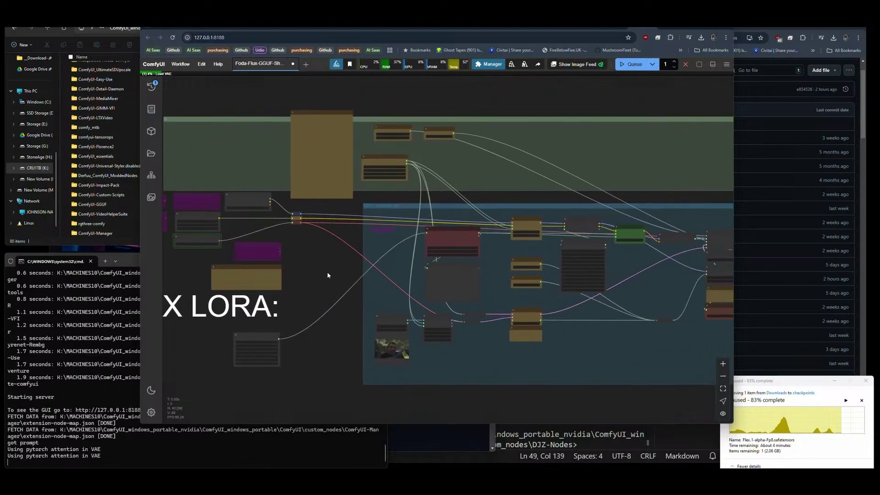
{"action": "scroll", "coordinate": [327, 275], "scroll_direction": "down", "scroll_amount": 3}
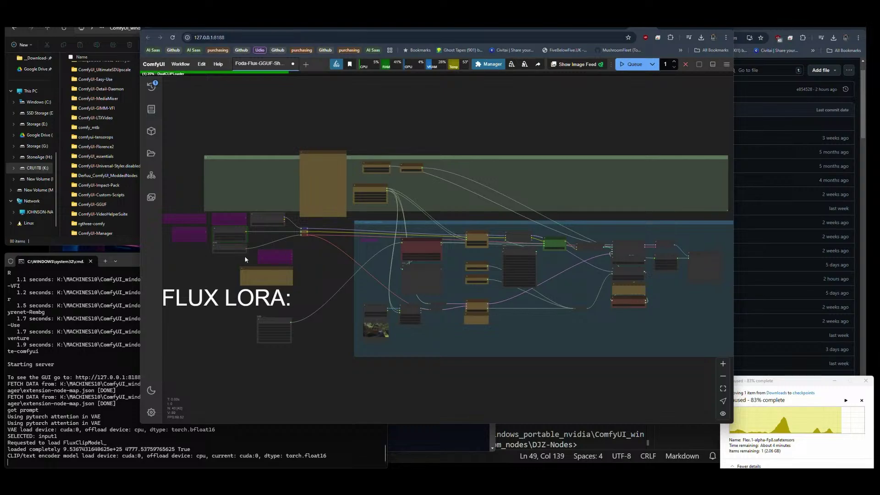
{"action": "scroll", "coordinate": [215, 231], "scroll_direction": "up", "scroll_amount": 10}
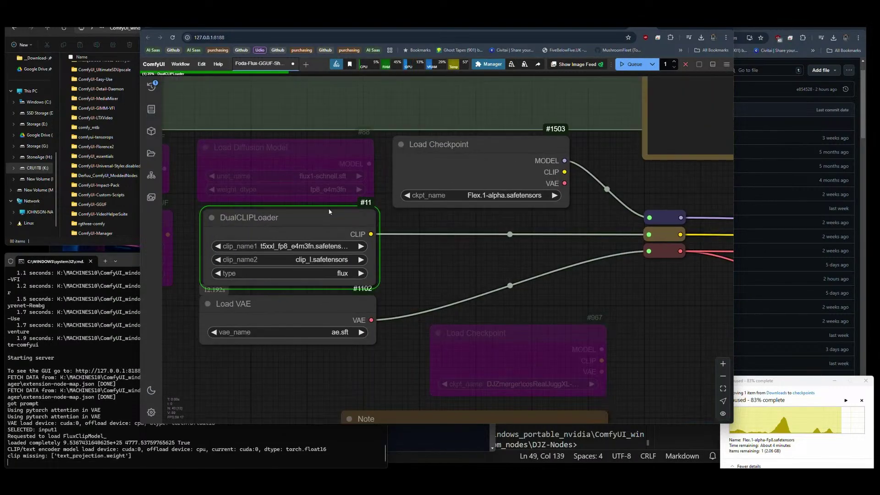
{"action": "scroll", "coordinate": [294, 205], "scroll_direction": "down", "scroll_amount": 5}
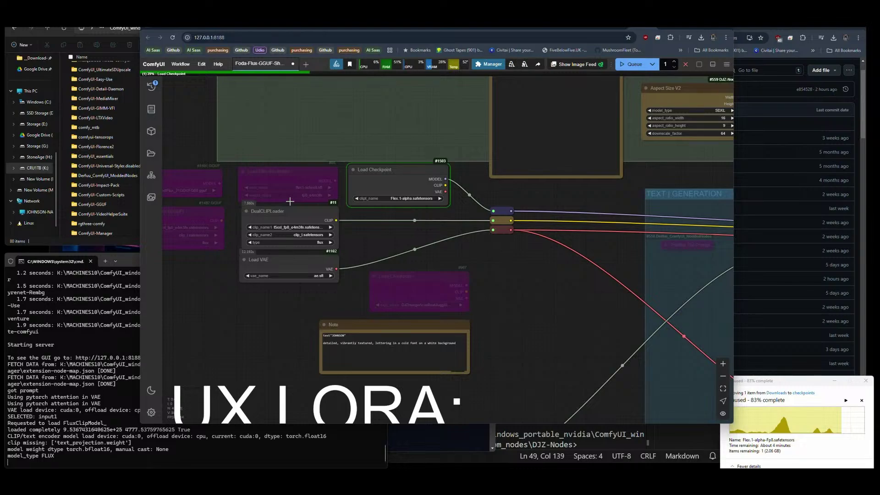
{"action": "left_click_drag", "start_coordinate": [401, 176], "coordinate": [401, 177]}
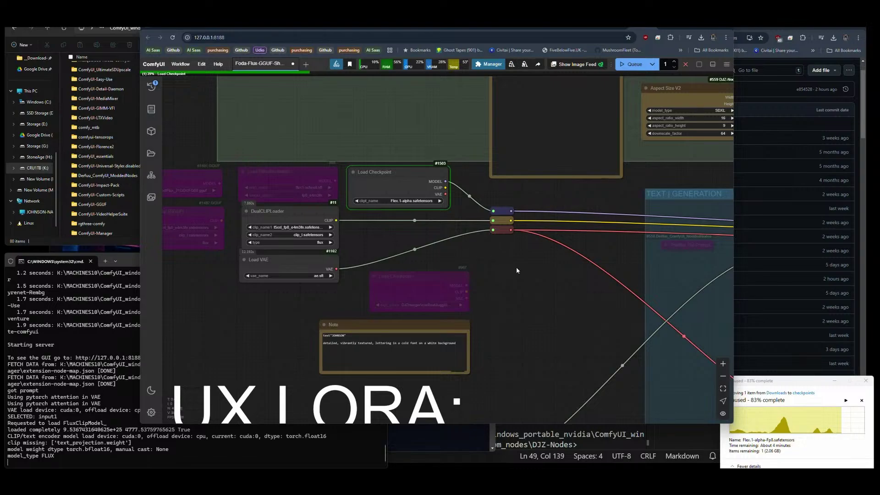
{"action": "left_click_drag", "start_coordinate": [516, 267], "coordinate": [448, 267]}
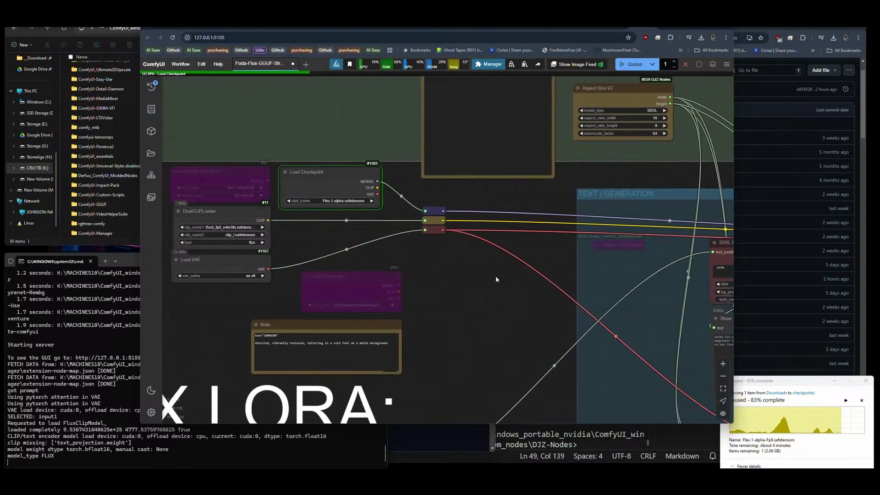
{"action": "scroll", "coordinate": [334, 176], "scroll_direction": "up", "scroll_amount": 8}
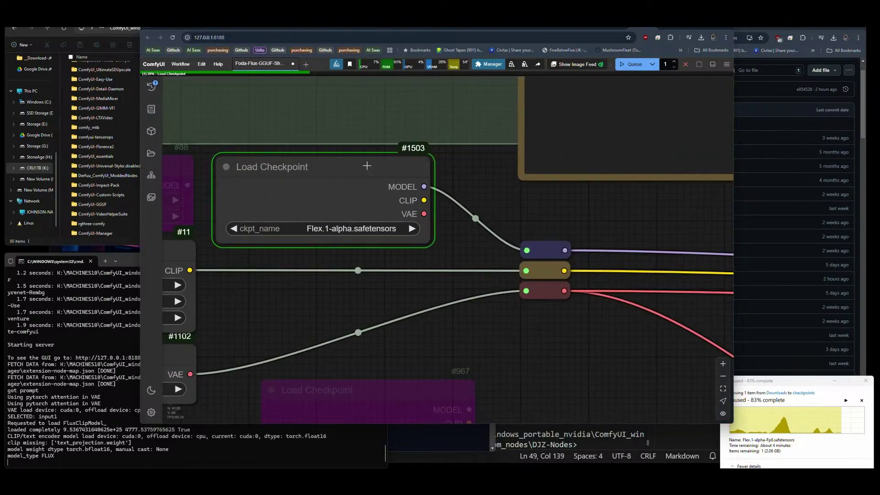
{"action": "scroll", "coordinate": [246, 182], "scroll_direction": "down", "scroll_amount": 10}
{"action": "scroll", "coordinate": [246, 182], "scroll_direction": "down", "scroll_amount": 5}
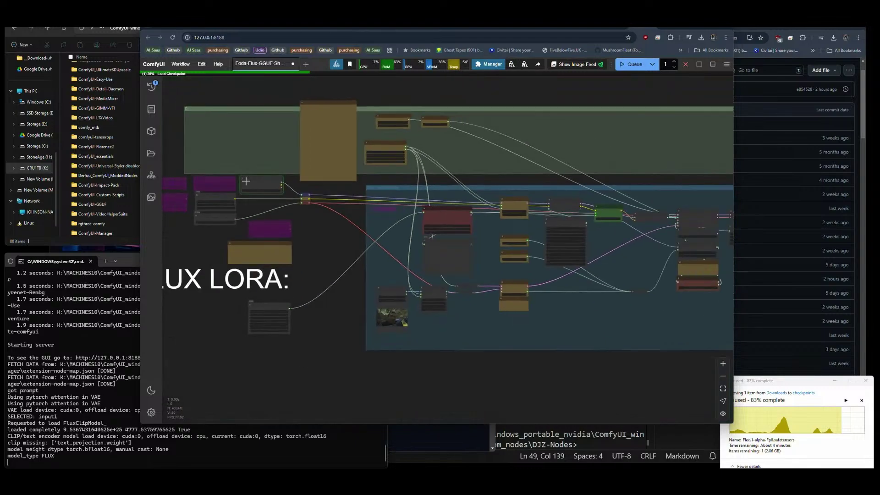
{"action": "left_click_drag", "start_coordinate": [605, 292], "coordinate": [501, 334]}
{"action": "scroll", "coordinate": [291, 242], "scroll_direction": "up", "scroll_amount": 10}
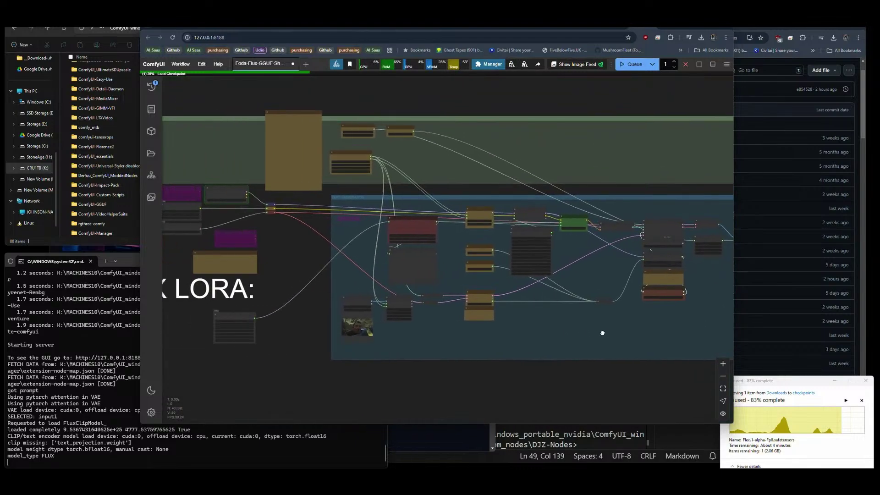
{"action": "scroll", "coordinate": [290, 243], "scroll_direction": "down", "scroll_amount": 10}
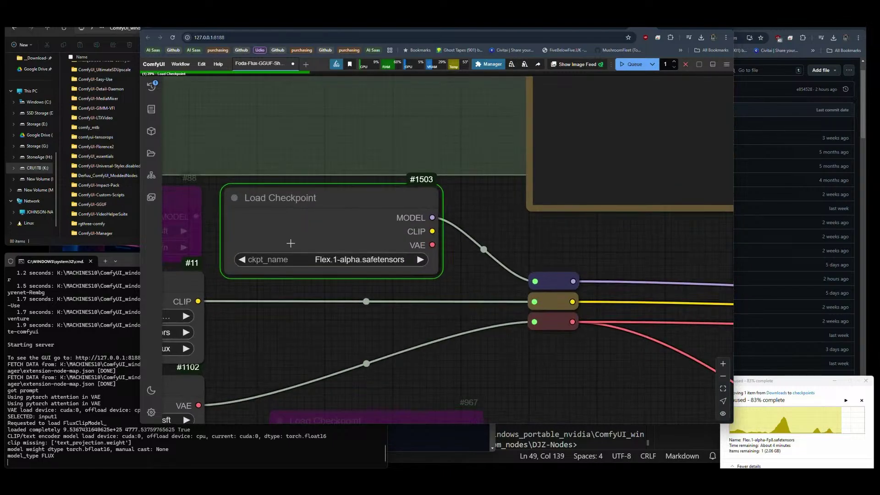
{"action": "scroll", "coordinate": [533, 232], "scroll_direction": "up", "scroll_amount": 10}
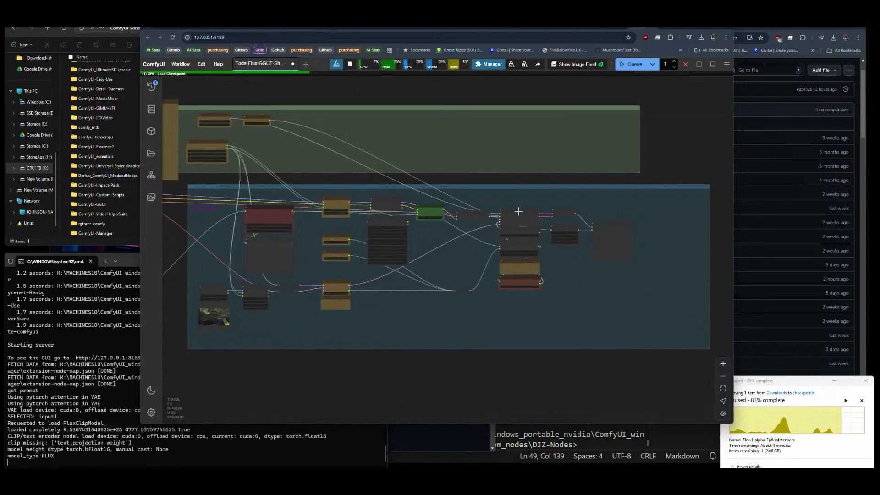
{"action": "scroll", "coordinate": [536, 276], "scroll_direction": "up", "scroll_amount": 8}
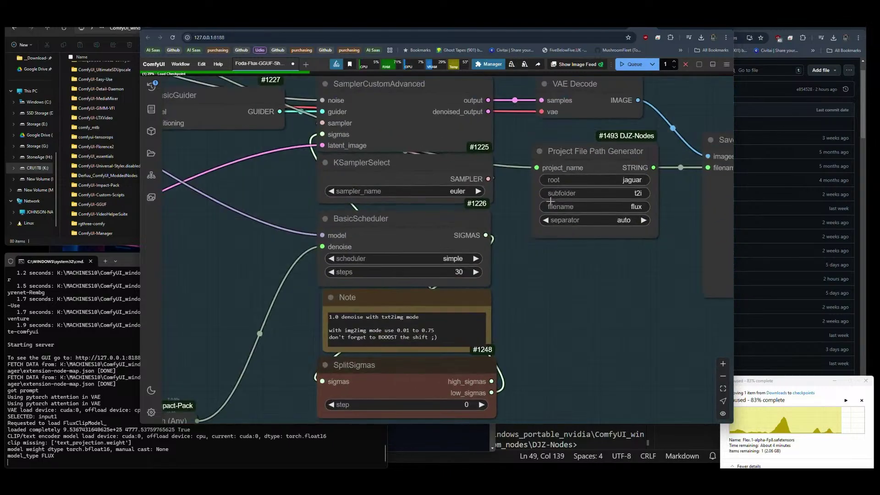
Set BasicScheduler steps to 4, queue a generation, and follow it in the console log.
{"action": "left_click", "coordinate": [463, 272]}
{"action": "type", "text": "4"}
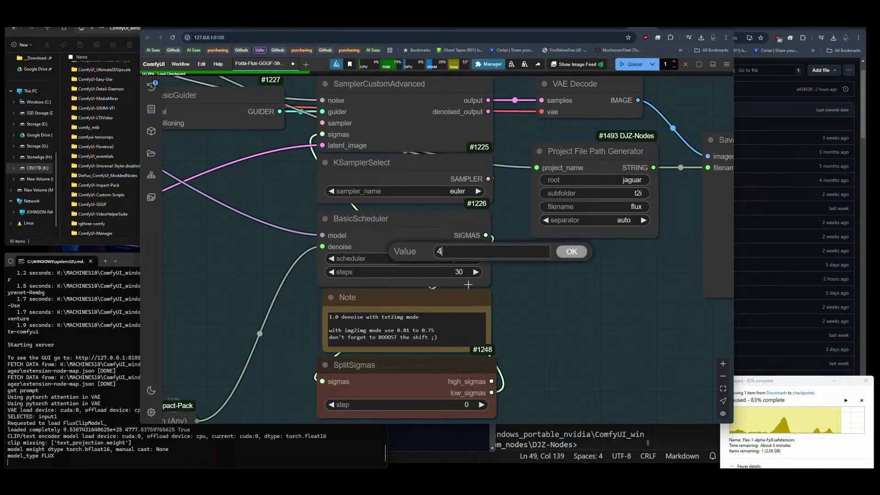
{"action": "key", "text": "Return"}
{"action": "scroll", "coordinate": [593, 307], "scroll_direction": "down", "scroll_amount": 10}
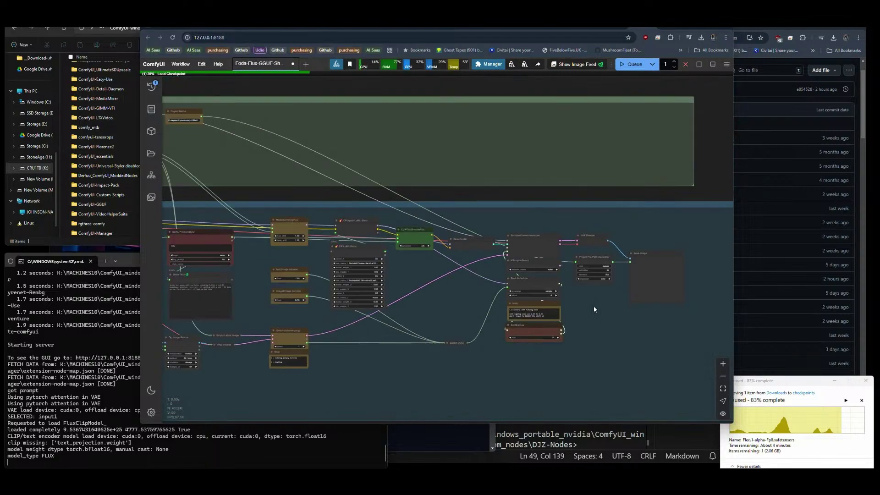
{"action": "left_click_drag", "start_coordinate": [422, 309], "coordinate": [489, 274]}
{"action": "left_click", "coordinate": [634, 64]}
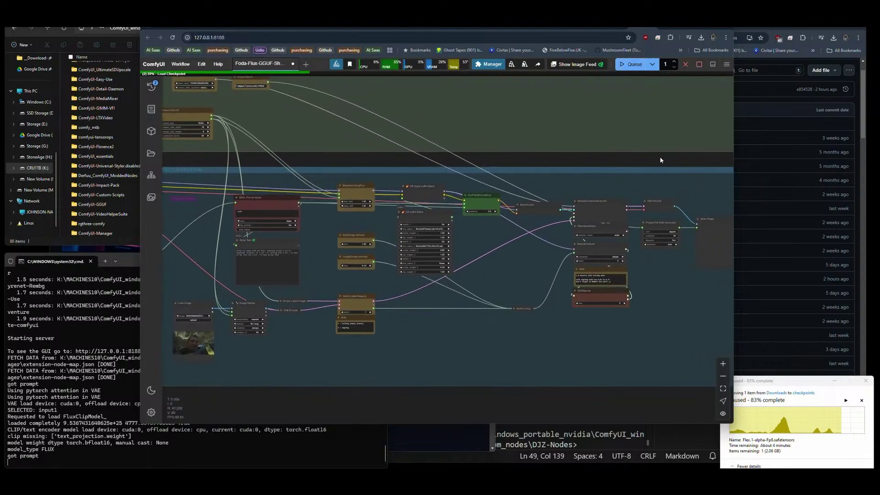
{"action": "scroll", "coordinate": [669, 275], "scroll_direction": "down", "scroll_amount": 5}
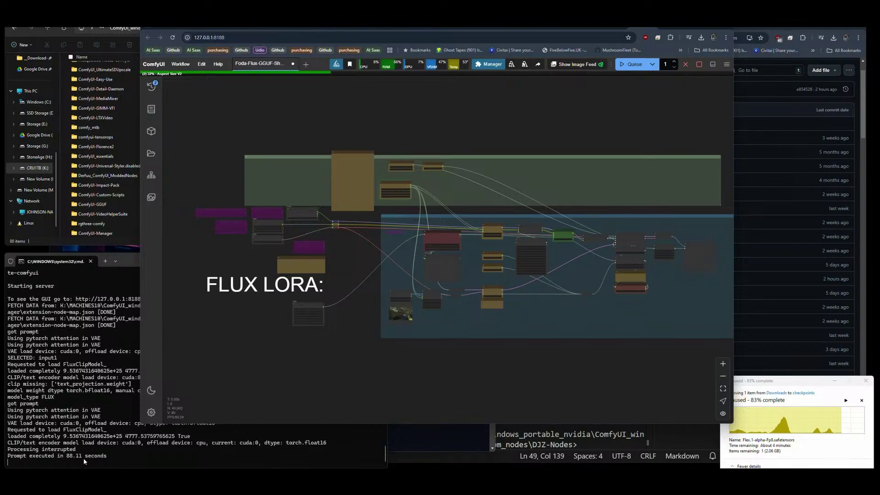
{"action": "left_click", "coordinate": [145, 461]}
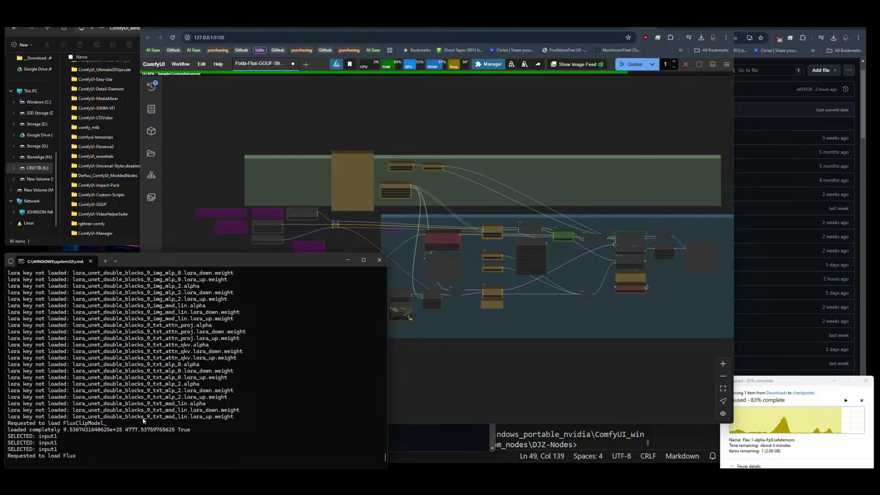
{"action": "scroll", "coordinate": [499, 302], "scroll_direction": "up", "scroll_amount": 4}
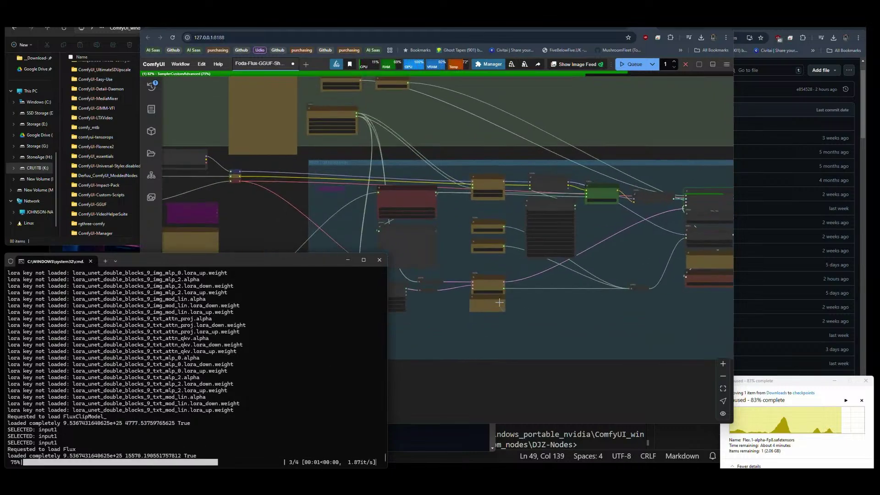
{"action": "scroll", "coordinate": [570, 206], "scroll_direction": "up", "scroll_amount": 3}
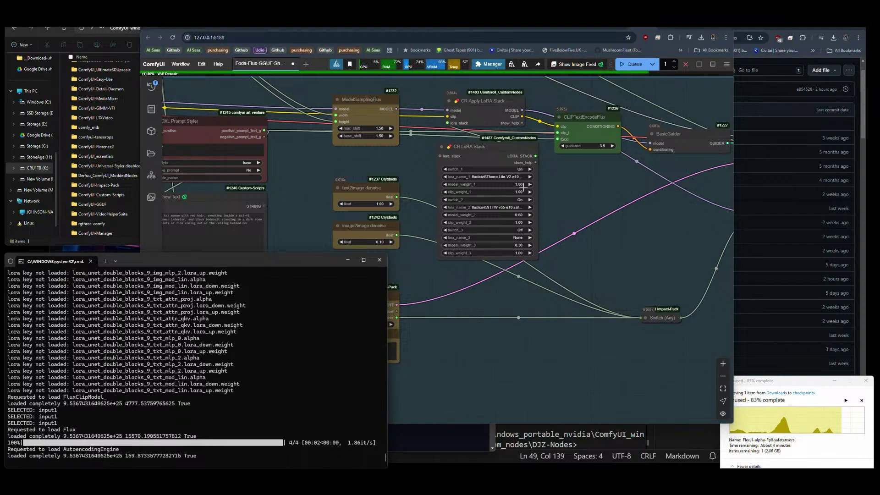
{"action": "scroll", "coordinate": [523, 187], "scroll_direction": "down", "scroll_amount": 4}
{"action": "left_click", "coordinate": [451, 155]}
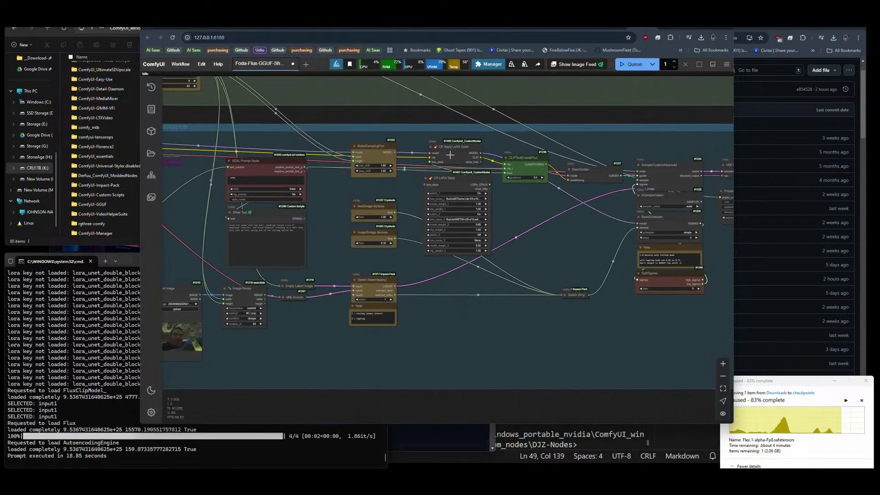
{"action": "key", "text": "ctrl+b"}
{"action": "left_click", "coordinate": [453, 182]}
{"action": "key", "text": "ctrl+b"}
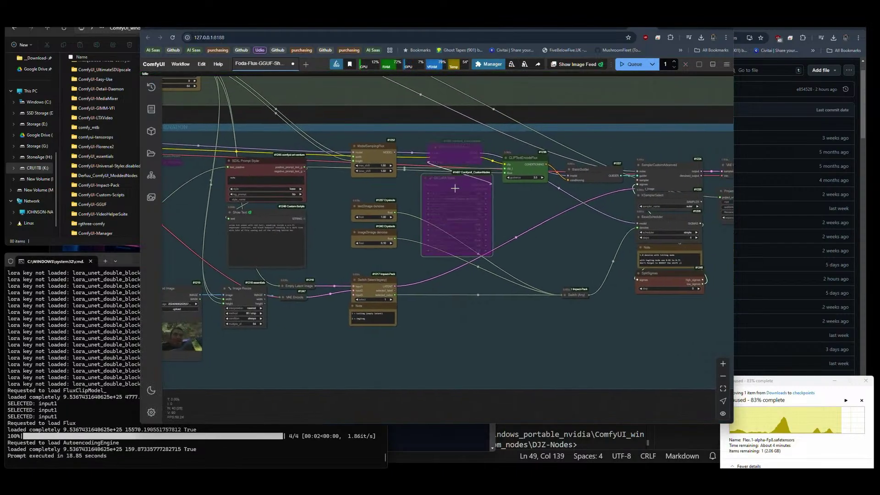
{"action": "left_click", "coordinate": [632, 64]}
{"action": "left_click_drag", "start_coordinate": [653, 225], "coordinate": [258, 225]}
{"action": "scroll", "coordinate": [259, 224], "scroll_direction": "up", "scroll_amount": 2}
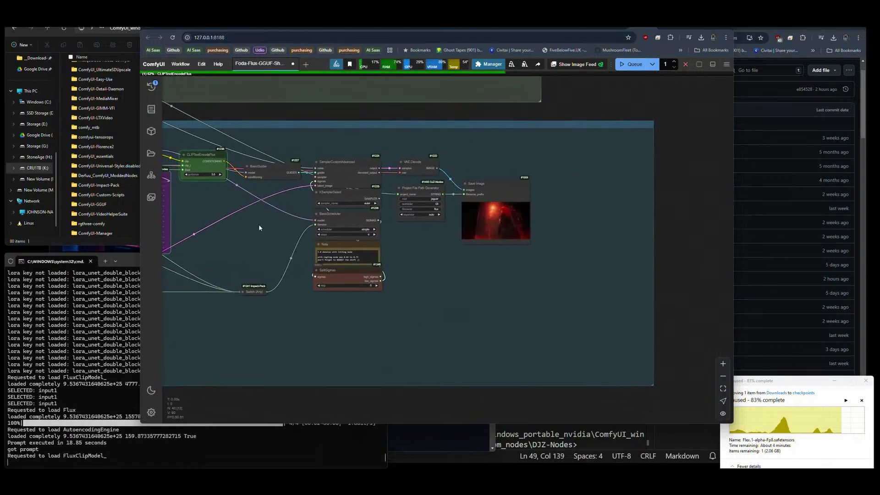
{"action": "scroll", "coordinate": [499, 223], "scroll_direction": "up", "scroll_amount": 15}
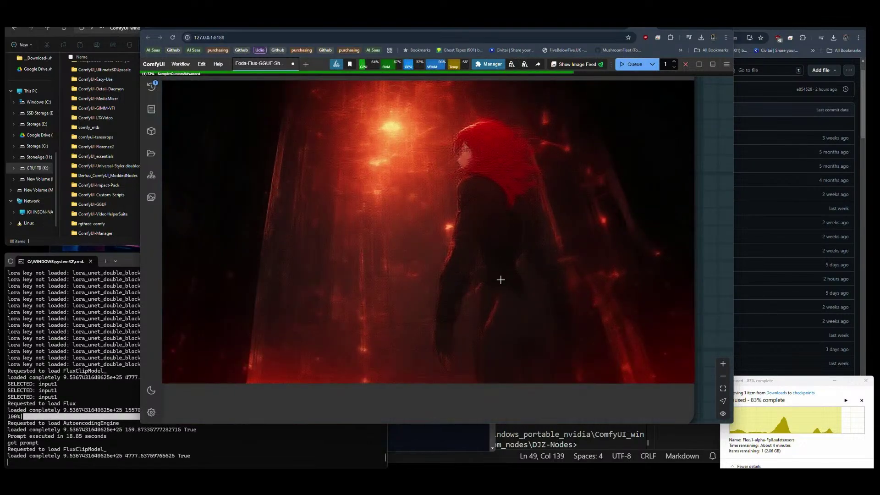
{"action": "scroll", "coordinate": [501, 279], "scroll_direction": "down", "scroll_amount": 15}
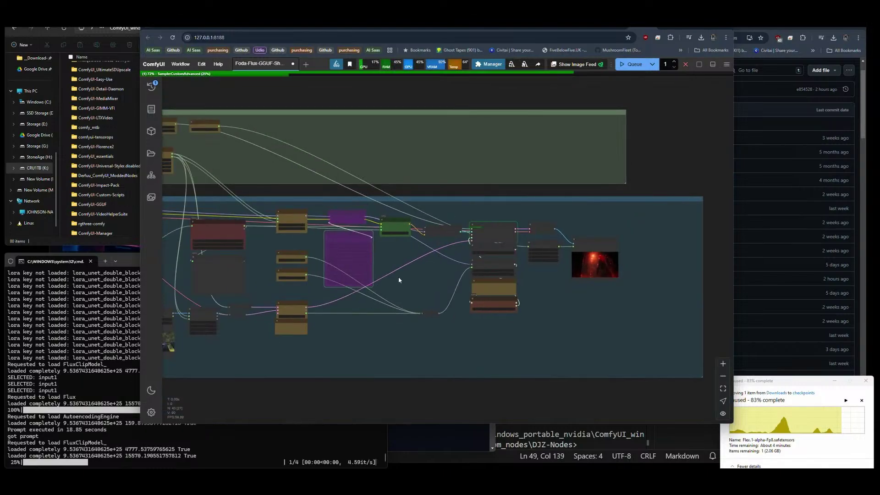
{"action": "scroll", "coordinate": [583, 240], "scroll_direction": "up", "scroll_amount": 8}
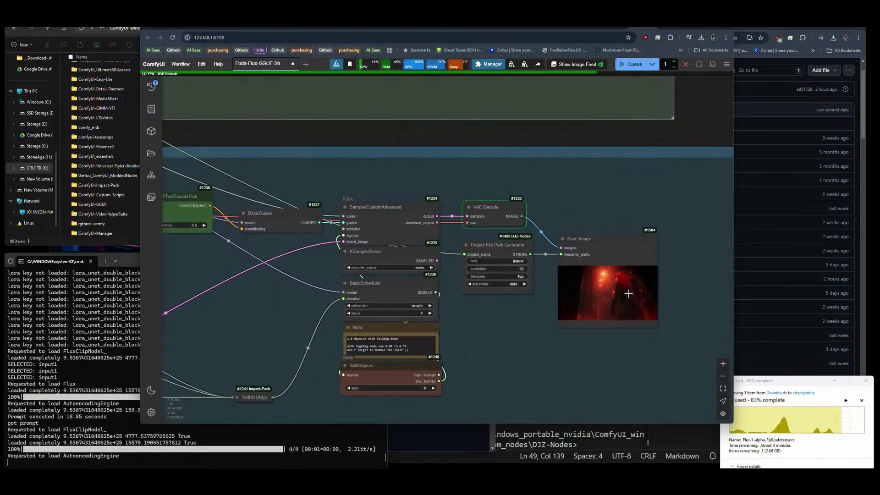
{"action": "scroll", "coordinate": [642, 311], "scroll_direction": "up", "scroll_amount": 7}
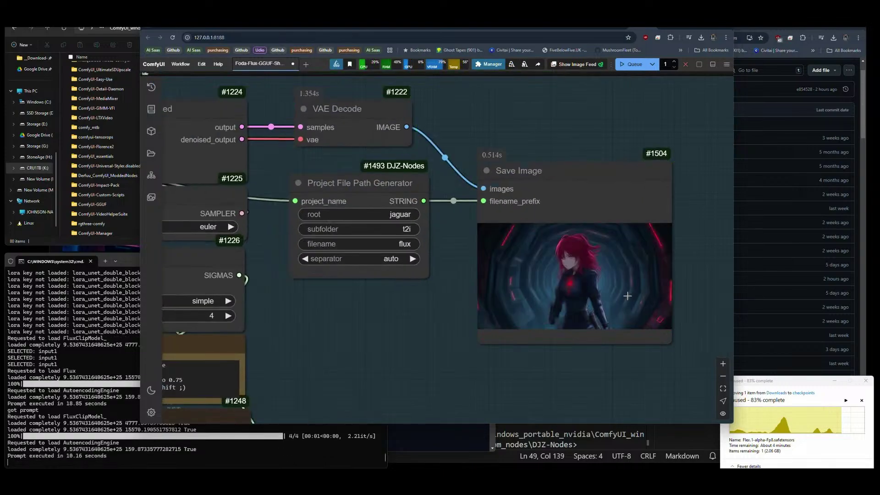
{"action": "scroll", "coordinate": [596, 289], "scroll_direction": "up", "scroll_amount": 10}
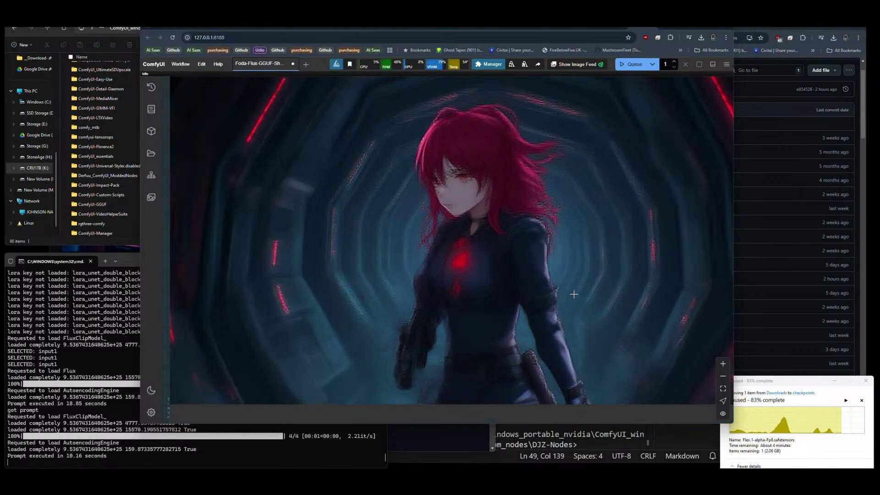
{"action": "scroll", "coordinate": [574, 294], "scroll_direction": "down", "scroll_amount": 8}
{"action": "left_click_drag", "start_coordinate": [426, 325], "coordinate": [524, 292]}
{"action": "scroll", "coordinate": [524, 292], "scroll_direction": "up", "scroll_amount": 3}
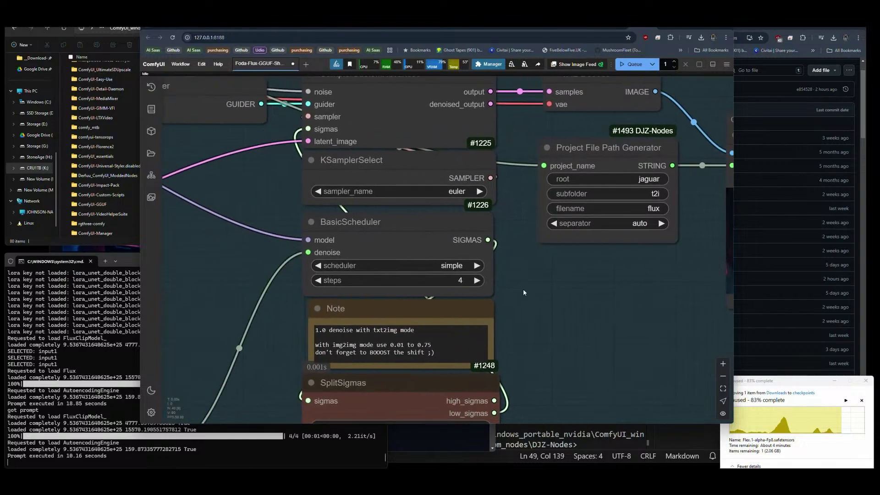
{"action": "scroll", "coordinate": [601, 277], "scroll_direction": "down", "scroll_amount": 5}
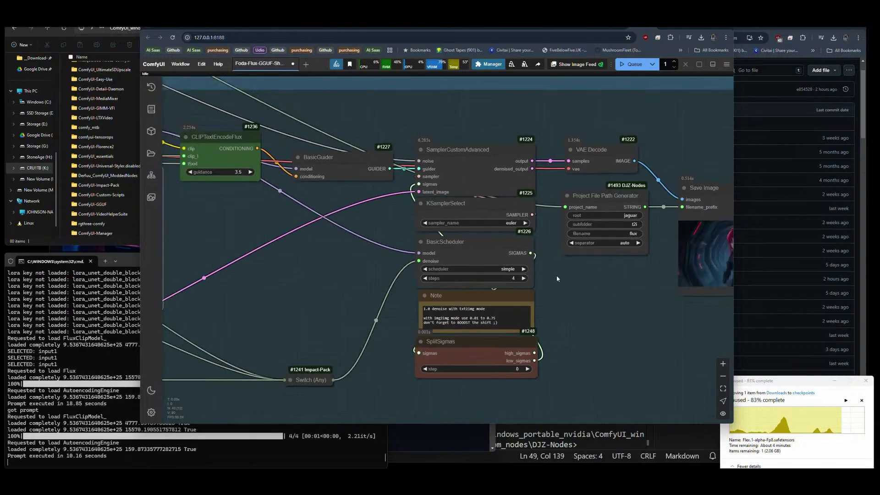
{"action": "left_click_drag", "start_coordinate": [218, 289], "coordinate": [587, 279]}
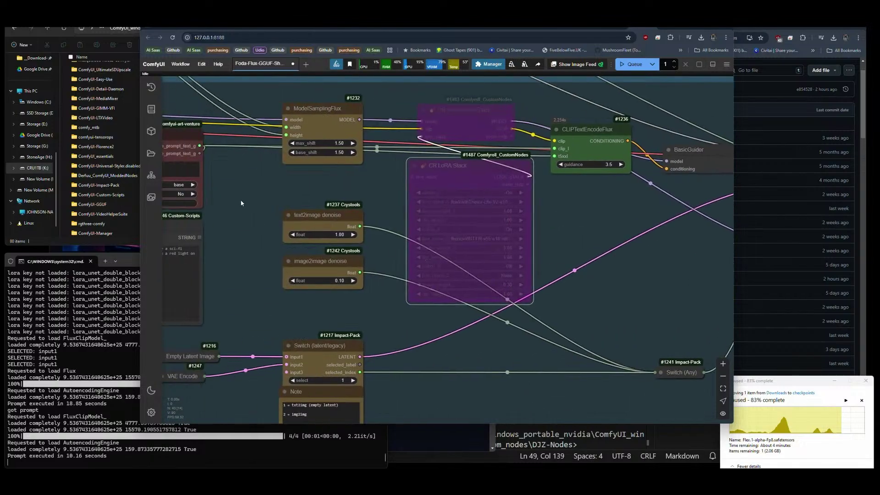
Connect Load Checkpoint's CLIP and VAE outputs to the reroute nodes, replacing DualCLIPLoader and Load VAE.
{"action": "left_click_drag", "start_coordinate": [242, 203], "coordinate": [558, 292]}
{"action": "left_click_drag", "start_coordinate": [278, 282], "coordinate": [558, 297]}
{"action": "left_click_drag", "start_coordinate": [507, 261], "coordinate": [449, 266]}
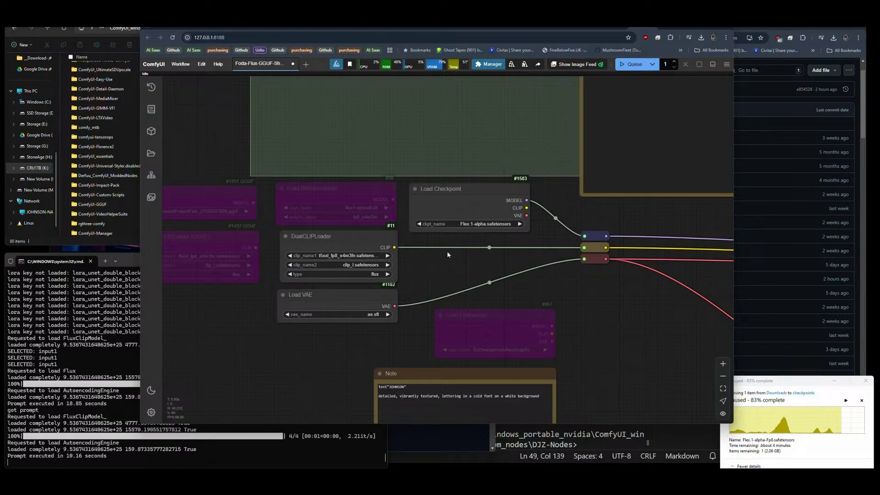
{"action": "left_click_drag", "start_coordinate": [447, 253], "coordinate": [318, 254]}
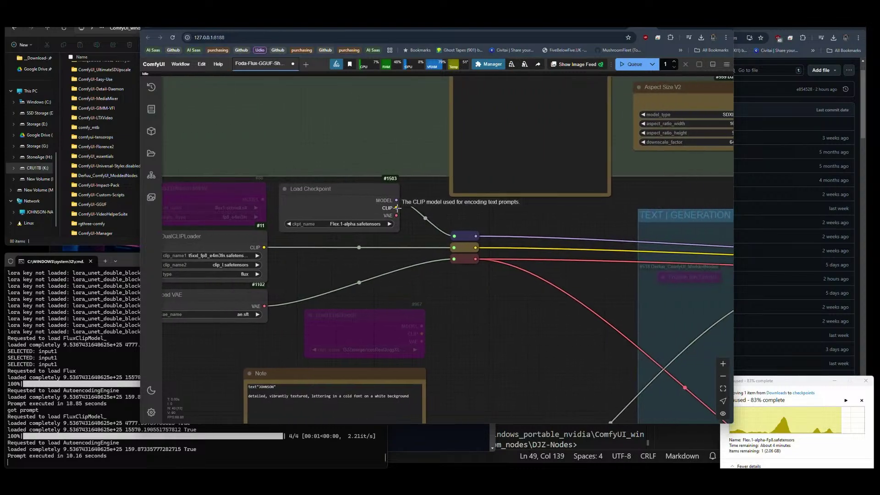
{"action": "left_click_drag", "start_coordinate": [397, 208], "coordinate": [454, 248]}
{"action": "left_click_drag", "start_coordinate": [396, 215], "coordinate": [454, 259]}
Queue a generation and pan across the graph back toward the loaders.
{"action": "left_click", "coordinate": [628, 67]}
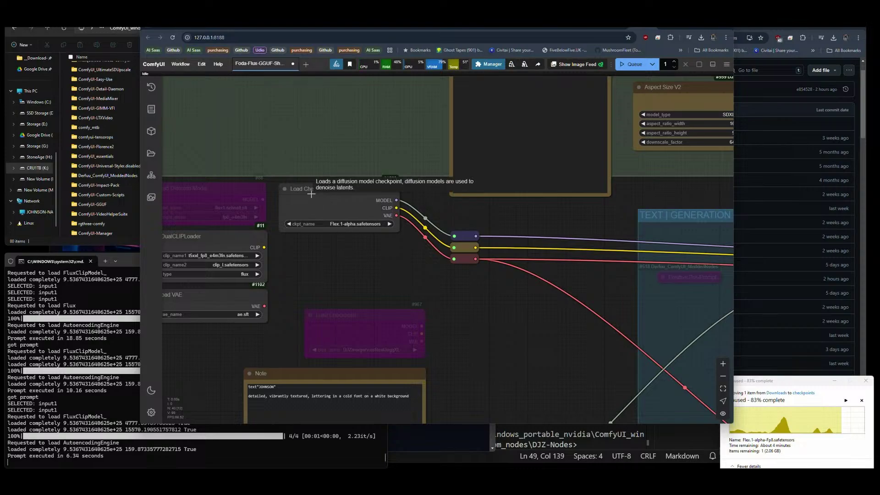
{"action": "scroll", "coordinate": [311, 194], "scroll_direction": "down", "scroll_amount": 10}
{"action": "left_click_drag", "start_coordinate": [560, 308], "coordinate": [358, 330]}
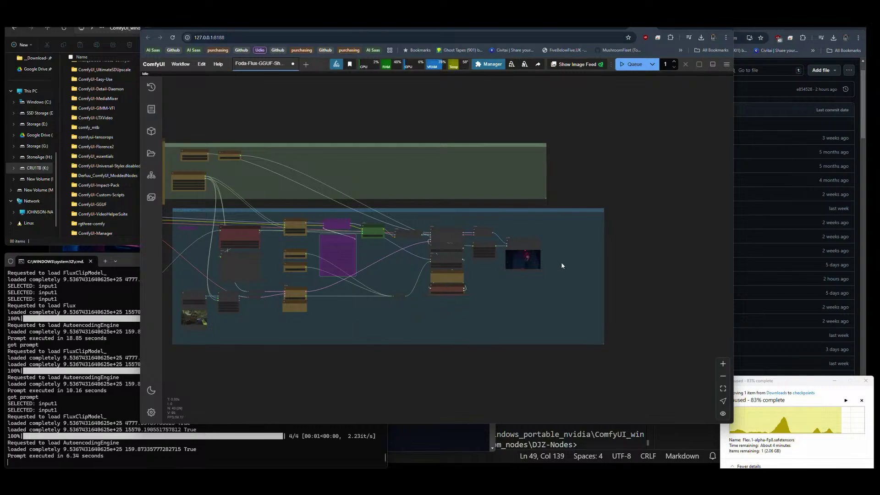
{"action": "scroll", "coordinate": [527, 253], "scroll_direction": "up", "scroll_amount": 15}
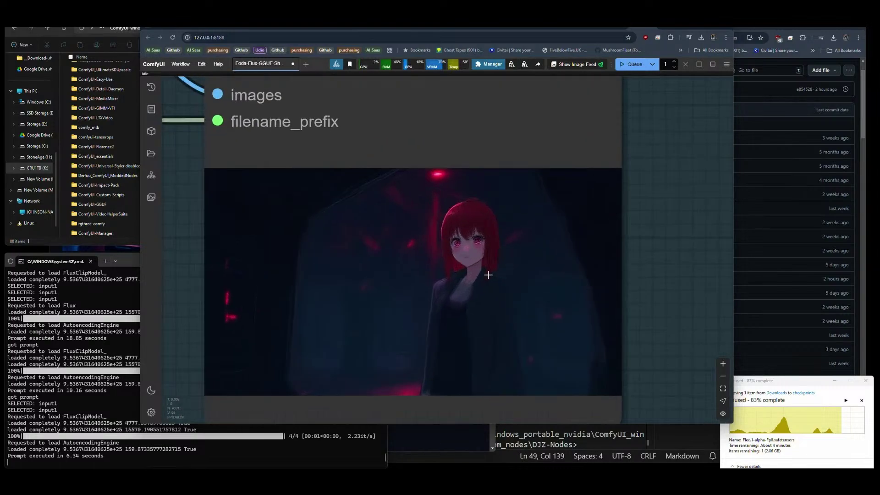
{"action": "scroll", "coordinate": [488, 275], "scroll_direction": "up", "scroll_amount": 2}
{"action": "scroll", "coordinate": [614, 276], "scroll_direction": "down", "scroll_amount": 12}
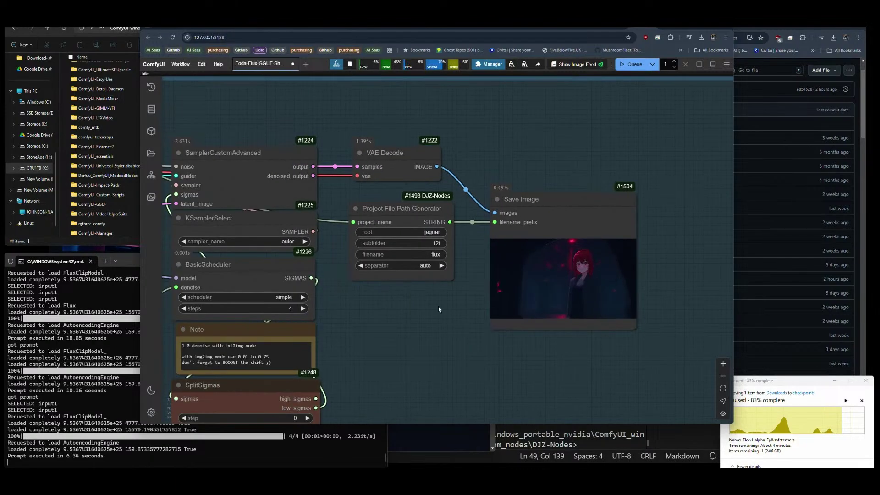
{"action": "left_click_drag", "start_coordinate": [438, 309], "coordinate": [660, 316]}
{"action": "left_click_drag", "start_coordinate": [174, 303], "coordinate": [333, 303]}
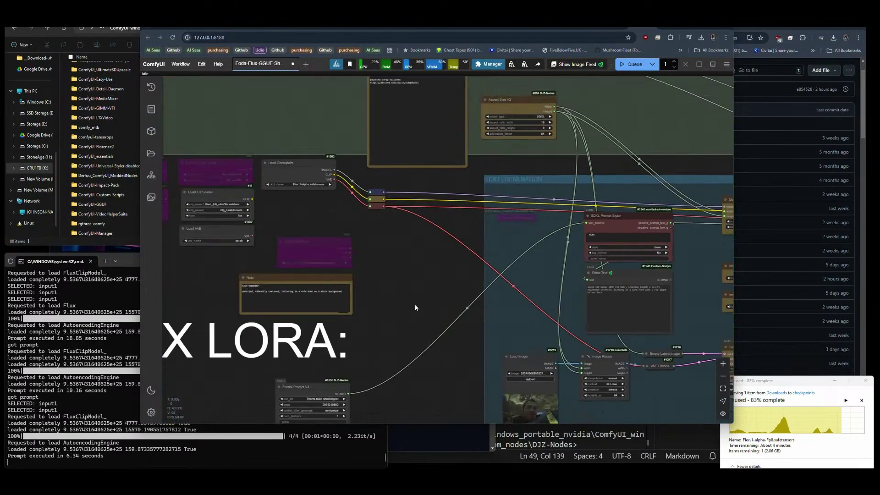
Set the Zenkai Prompt V4 text_file to DJZ-S3Captions.txt.
{"action": "scroll", "coordinate": [413, 199], "scroll_direction": "up", "scroll_amount": 6}
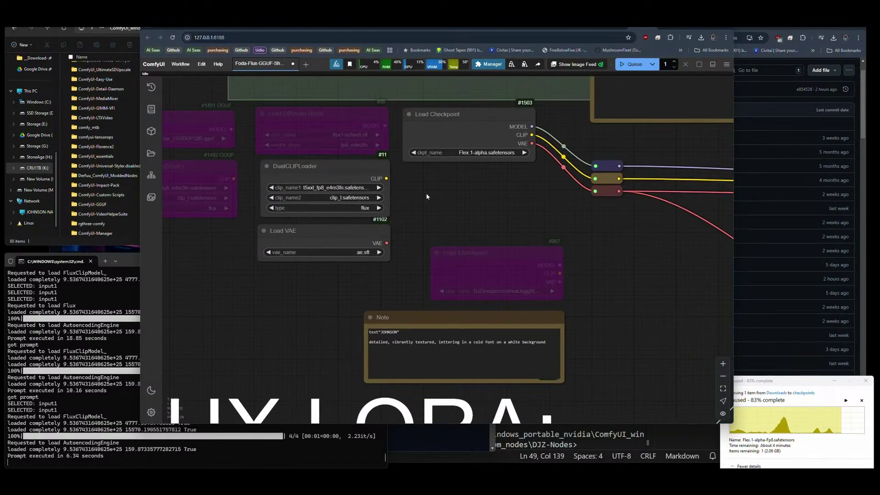
{"action": "left_click_drag", "start_coordinate": [516, 191], "coordinate": [162, 218]}
{"action": "left_click_drag", "start_coordinate": [290, 249], "coordinate": [47, 152]}
{"action": "scroll", "coordinate": [180, 194], "scroll_direction": "down", "scroll_amount": 6}
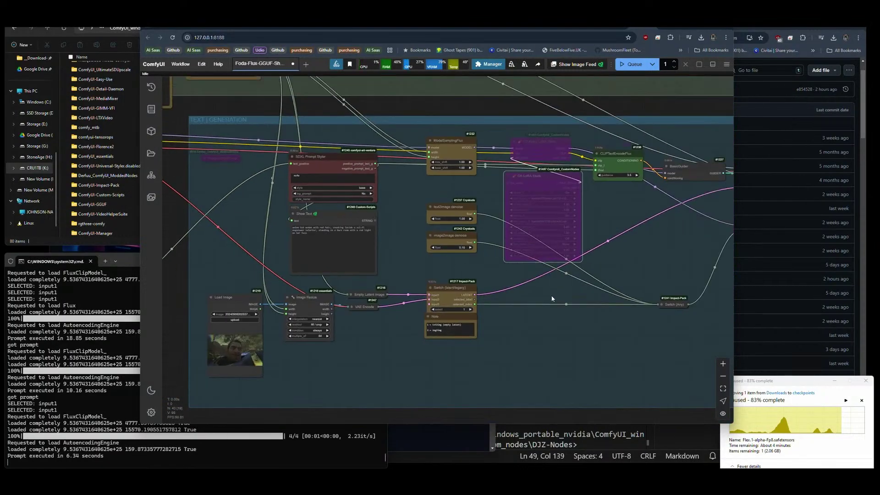
{"action": "scroll", "coordinate": [378, 328], "scroll_direction": "up", "scroll_amount": 5}
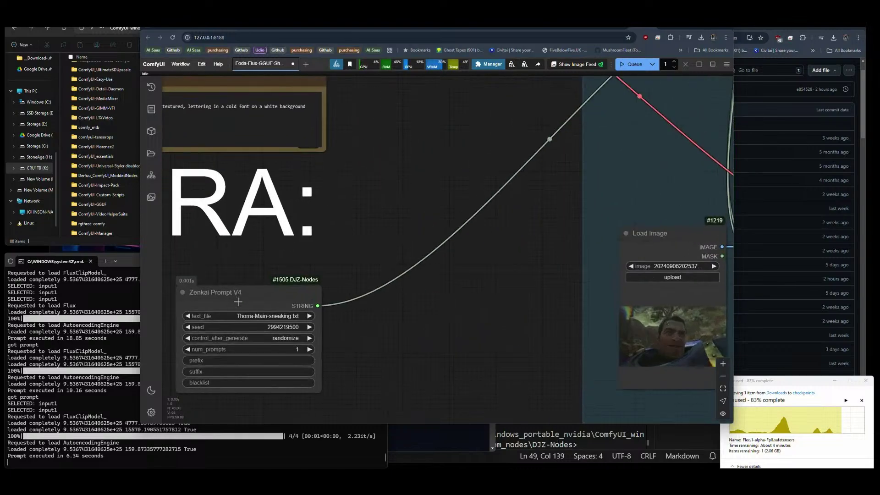
{"action": "left_click", "coordinate": [246, 316]}
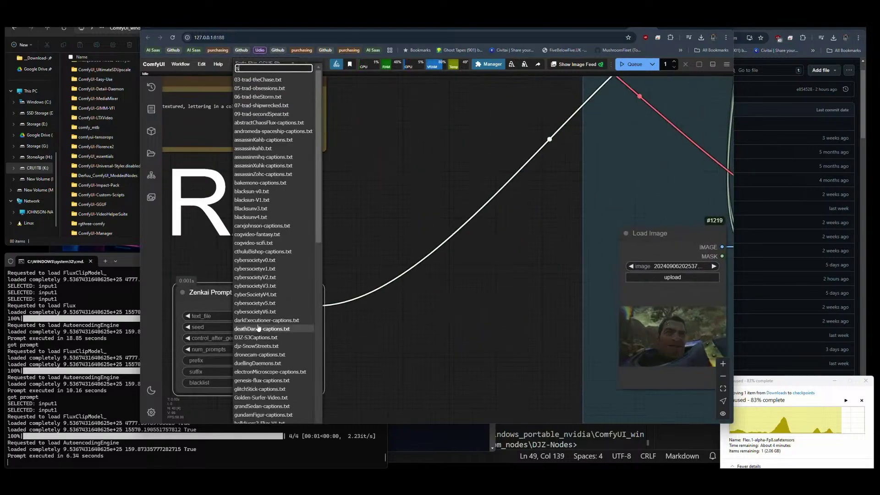
{"action": "type", "text": "s3"}
{"action": "left_click", "coordinate": [258, 328]}
Queue the workflow with Ctrl+Enter and inspect the new image of two women in Save Image.
{"action": "key", "text": "ctrl+Return"}
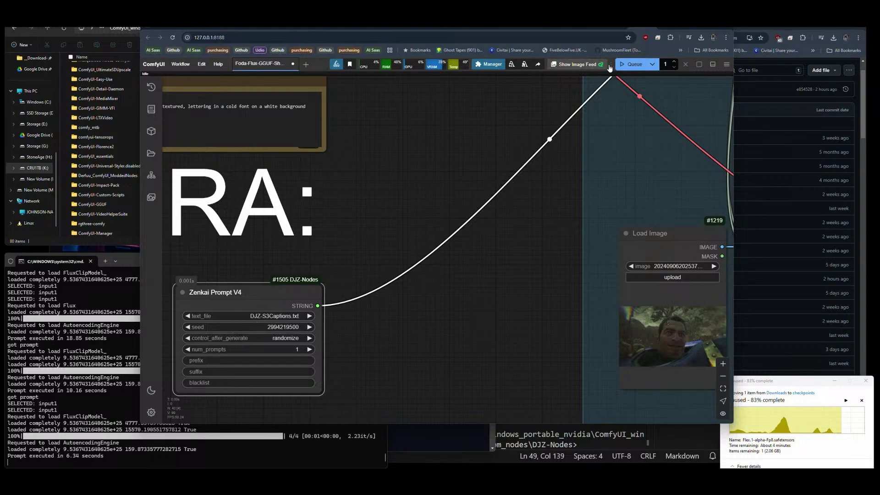
{"action": "scroll", "coordinate": [263, 197], "scroll_direction": "down", "scroll_amount": 6}
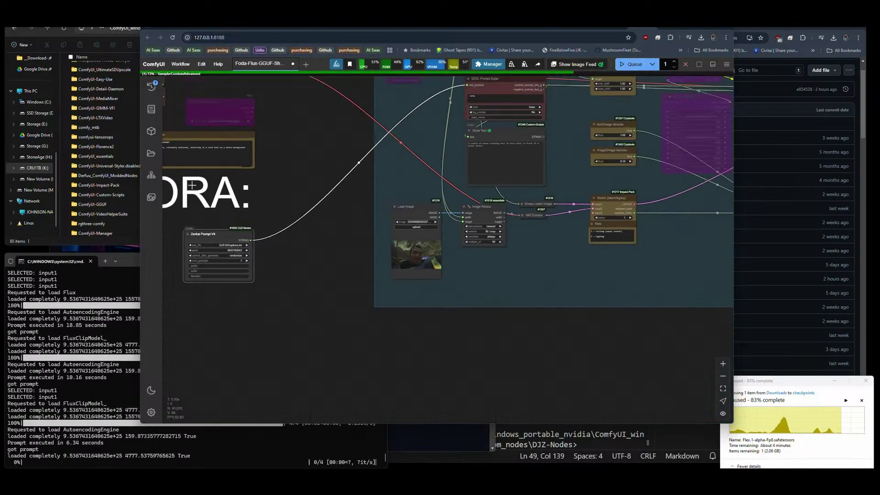
{"action": "left_click_drag", "start_coordinate": [479, 293], "coordinate": [428, 257]}
{"action": "scroll", "coordinate": [526, 197], "scroll_direction": "up", "scroll_amount": 8}
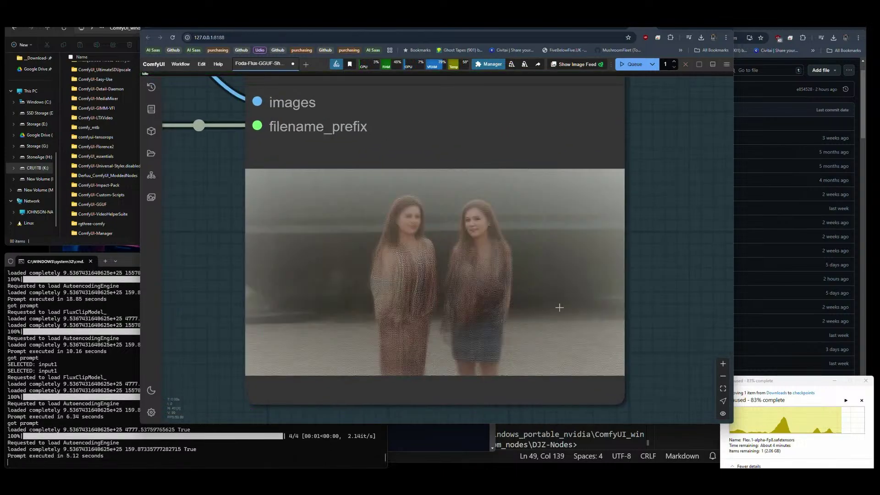
{"action": "scroll", "coordinate": [559, 307], "scroll_direction": "down", "scroll_amount": 5}
{"action": "scroll", "coordinate": [617, 254], "scroll_direction": "down", "scroll_amount": 8}
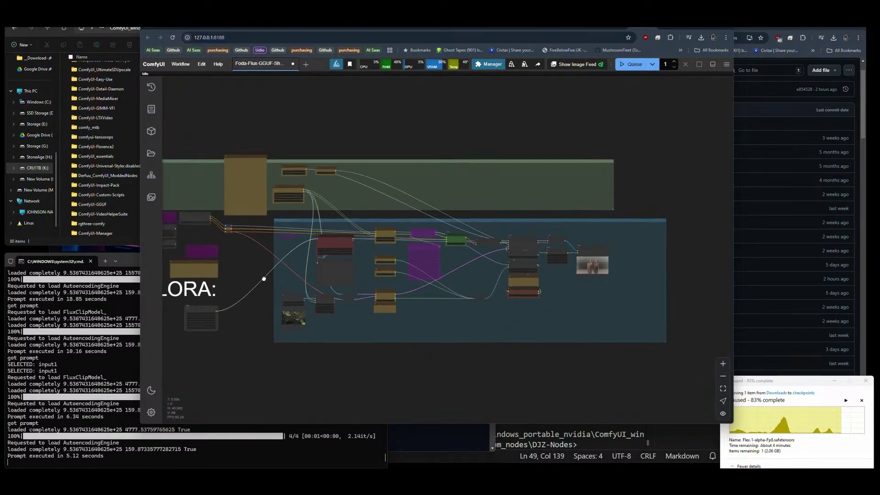
{"action": "scroll", "coordinate": [275, 271], "scroll_direction": "up", "scroll_amount": 10}
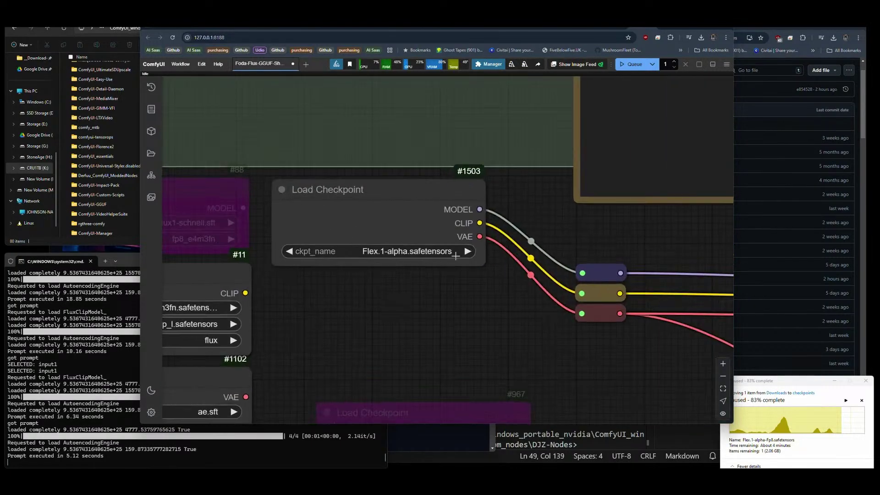
{"action": "scroll", "coordinate": [456, 256], "scroll_direction": "down", "scroll_amount": 5}
{"action": "scroll", "coordinate": [238, 220], "scroll_direction": "down", "scroll_amount": 3}
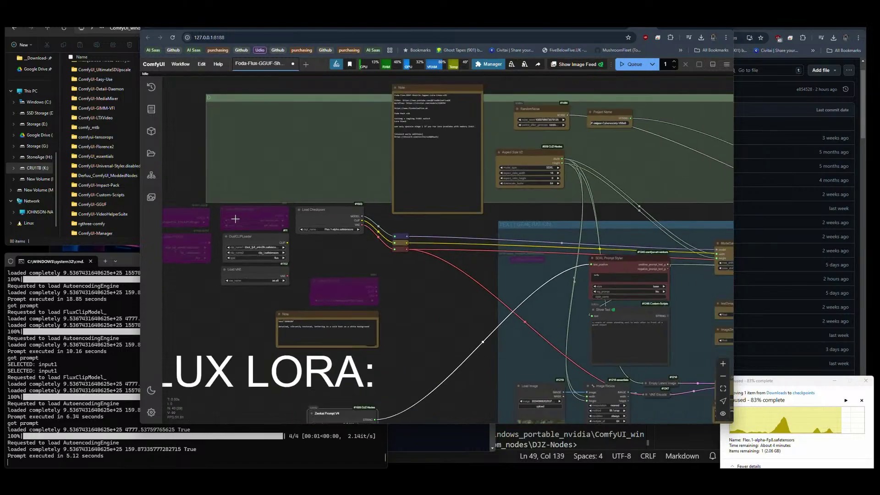
{"action": "left_click_drag", "start_coordinate": [425, 298], "coordinate": [180, 232]}
{"action": "left_click_drag", "start_coordinate": [637, 279], "coordinate": [307, 279]}
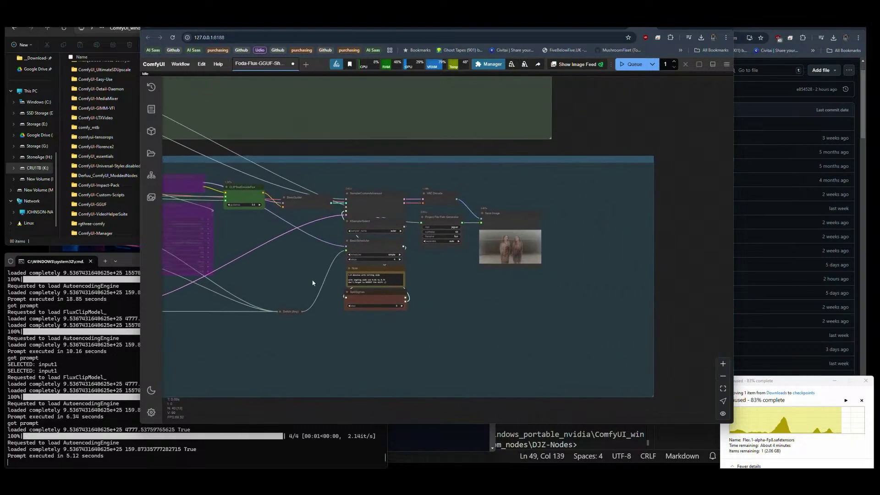
{"action": "scroll", "coordinate": [516, 246], "scroll_direction": "up", "scroll_amount": 15}
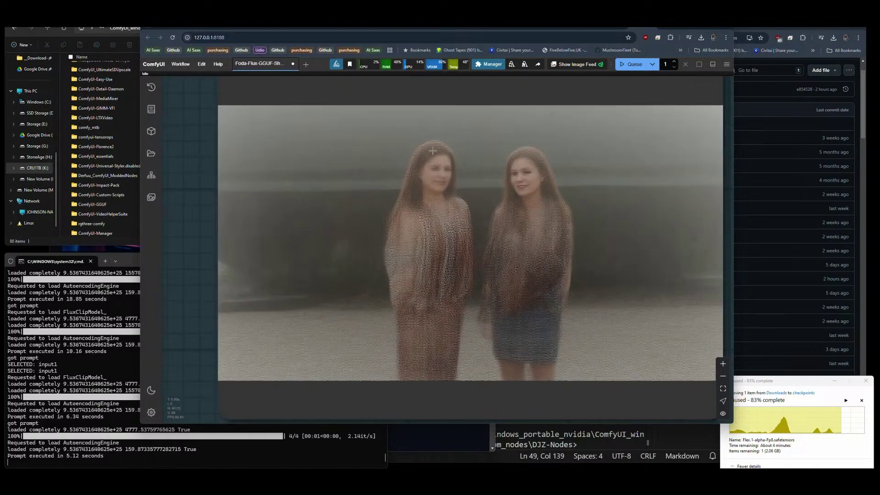
{"action": "scroll", "coordinate": [592, 238], "scroll_direction": "down", "scroll_amount": 14}
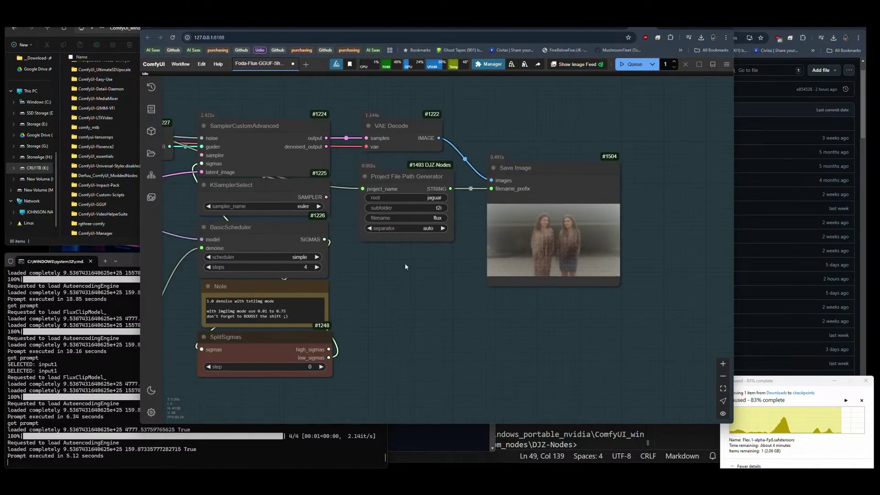
Switch the sampler to dpm_2 and the scheduler to normal, then queue a generation.
{"action": "left_click_drag", "start_coordinate": [405, 263], "coordinate": [512, 270]}
{"action": "left_click", "coordinate": [400, 222]}
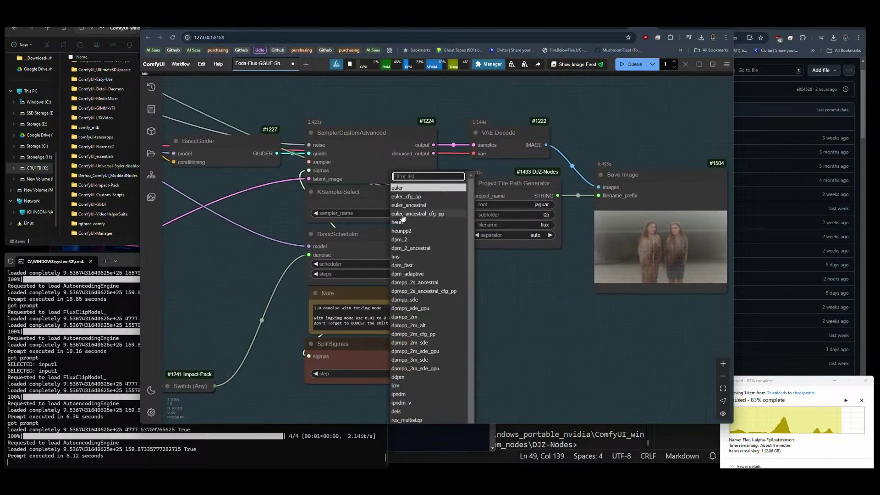
{"action": "left_click", "coordinate": [403, 245]}
{"action": "left_click", "coordinate": [399, 268]}
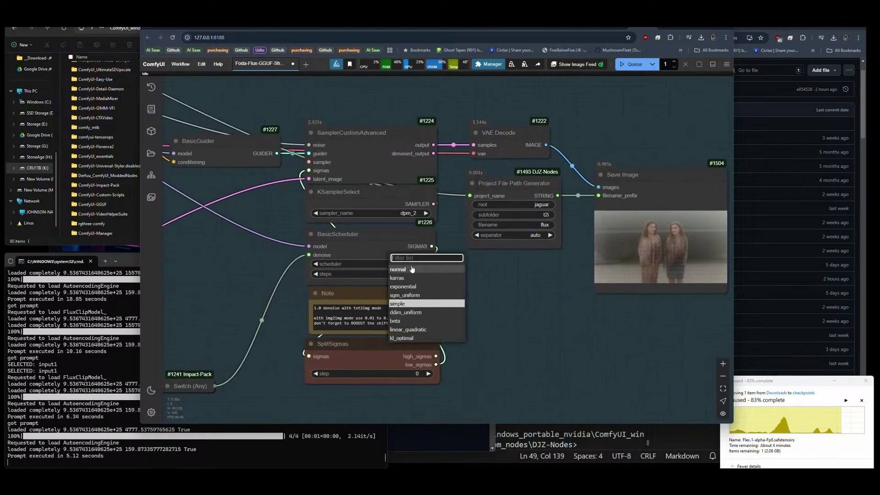
{"action": "left_click", "coordinate": [406, 270]}
{"action": "left_click", "coordinate": [631, 64]}
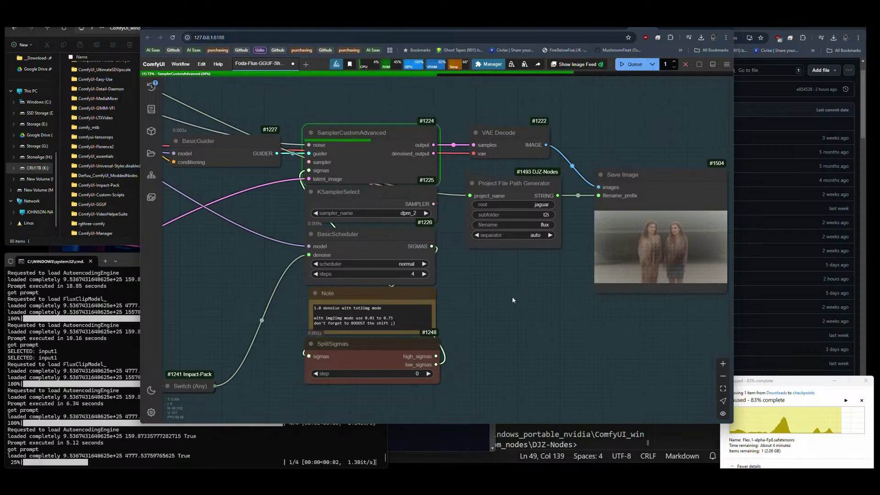
Lower the Flux guidance to 1.0 and generate again.
{"action": "left_click_drag", "start_coordinate": [513, 296], "coordinate": [712, 316]}
{"action": "left_click_drag", "start_coordinate": [310, 179], "coordinate": [285, 180]}
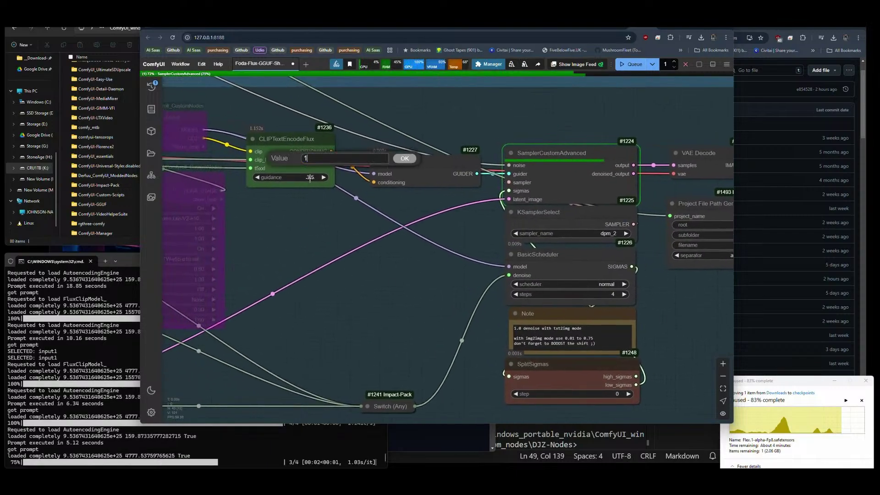
{"action": "left_click", "coordinate": [630, 66]}
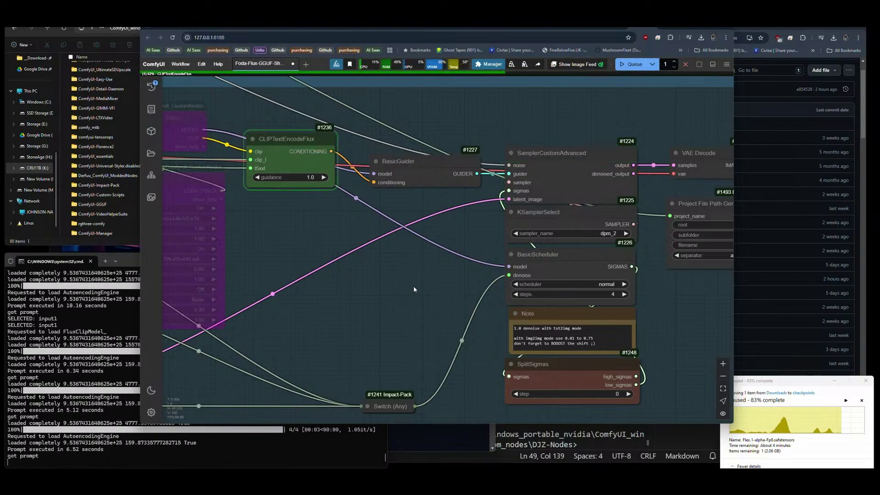
Inspect the Save Image preview and the sampler section.
{"action": "left_click_drag", "start_coordinate": [414, 286], "coordinate": [179, 266]}
{"action": "left_click_drag", "start_coordinate": [504, 290], "coordinate": [367, 277]}
{"action": "scroll", "coordinate": [478, 250], "scroll_direction": "up", "scroll_amount": 8}
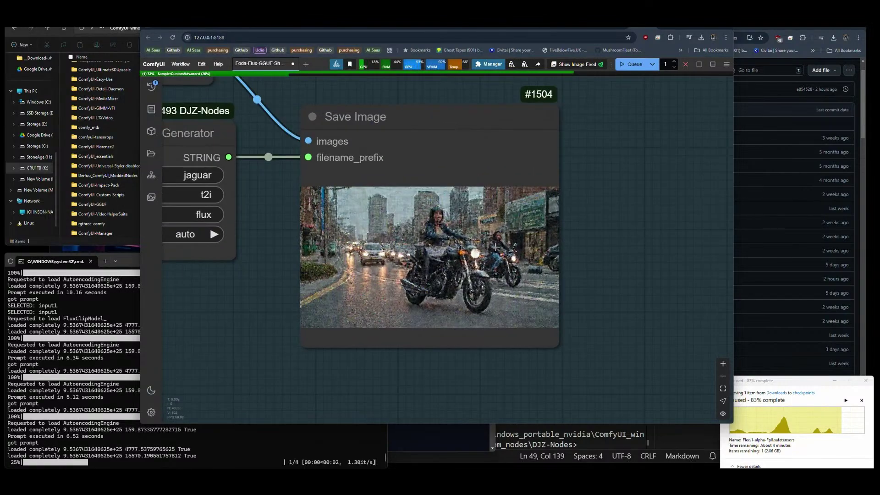
{"action": "scroll", "coordinate": [596, 258], "scroll_direction": "down", "scroll_amount": 10}
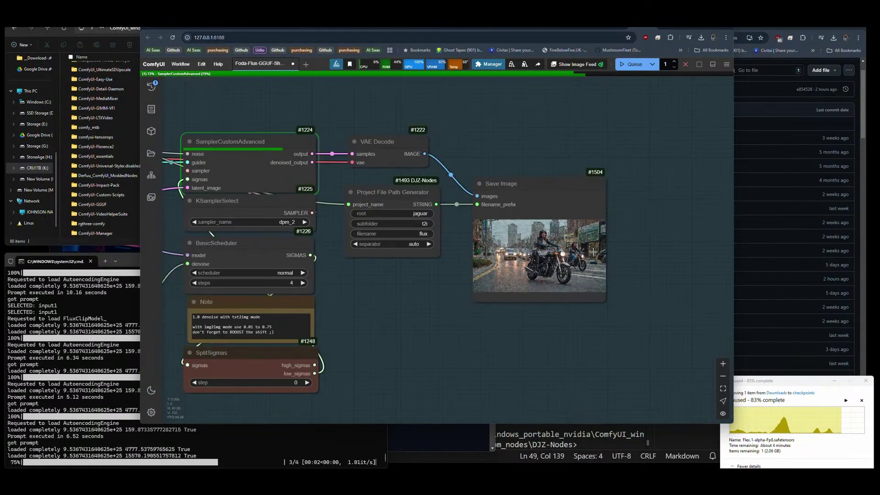
{"action": "left_click_drag", "start_coordinate": [385, 297], "coordinate": [396, 299]}
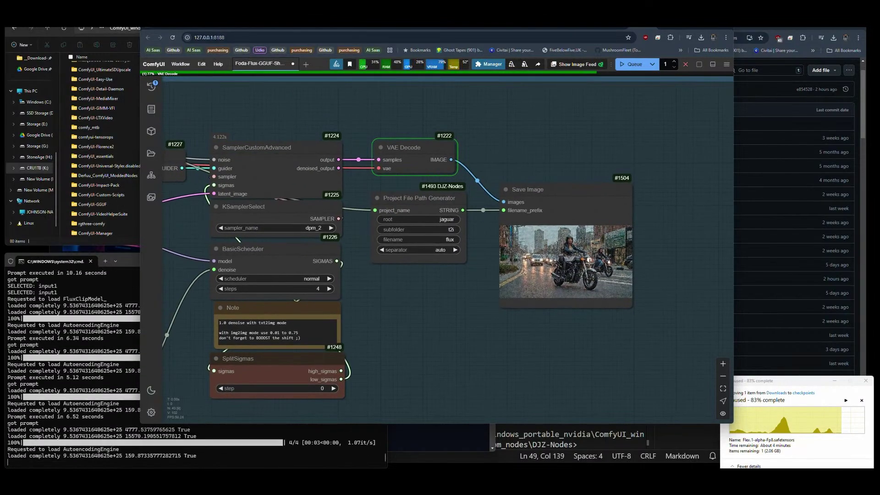
{"action": "scroll", "coordinate": [605, 262], "scroll_direction": "up", "scroll_amount": 8}
{"action": "scroll", "coordinate": [605, 262], "scroll_direction": "up", "scroll_amount": 3}
{"action": "scroll", "coordinate": [605, 262], "scroll_direction": "down", "scroll_amount": 12}
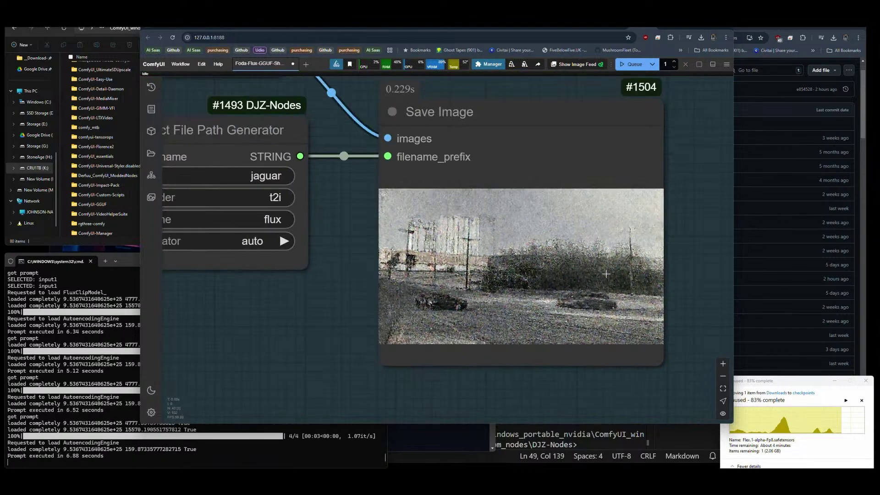
{"action": "left_click_drag", "start_coordinate": [432, 277], "coordinate": [520, 289]}
{"action": "left_click_drag", "start_coordinate": [317, 269], "coordinate": [359, 282]}
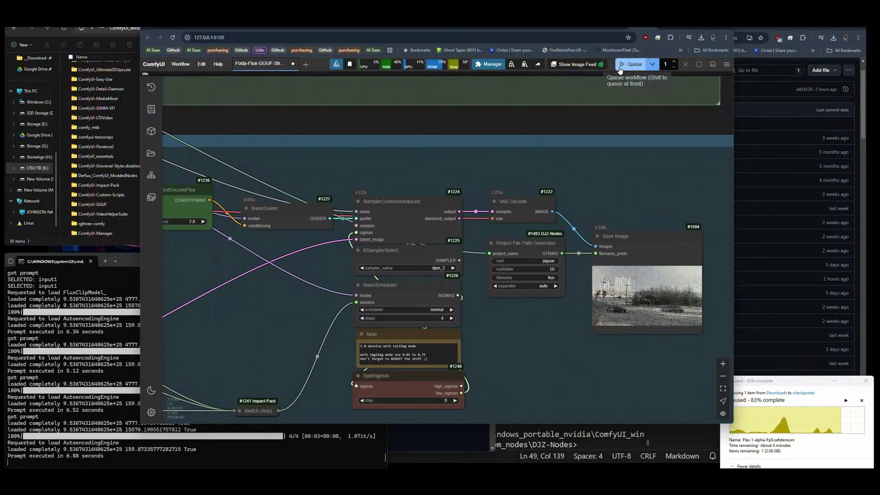
Queue another generation and zoom into the creature-over-car preview.
{"action": "left_click", "coordinate": [640, 64]}
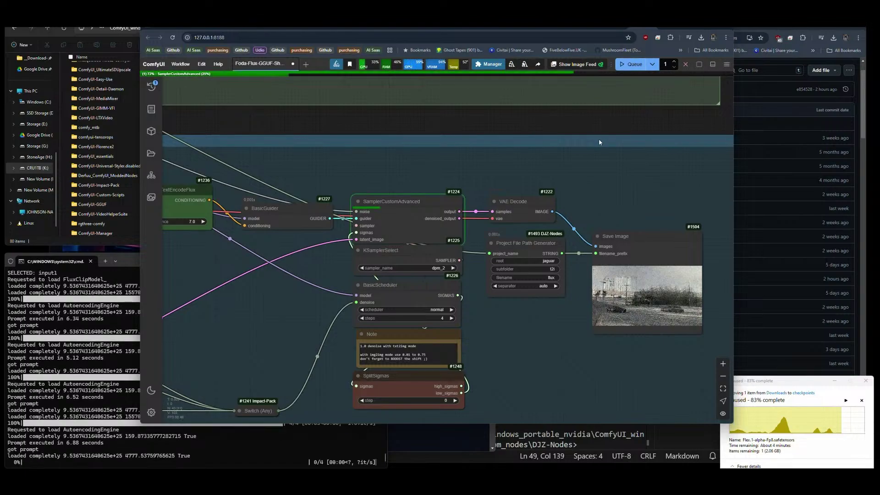
{"action": "left_click_drag", "start_coordinate": [557, 340], "coordinate": [397, 334]}
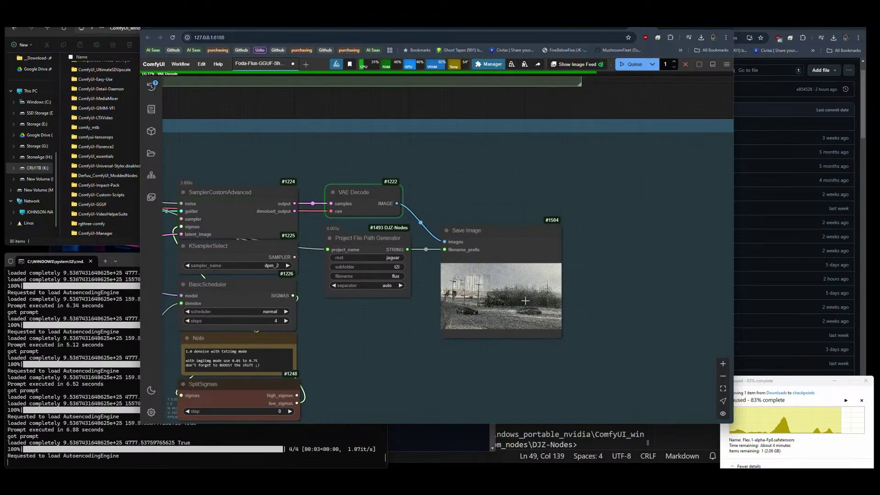
{"action": "scroll", "coordinate": [533, 326], "scroll_direction": "up", "scroll_amount": 7}
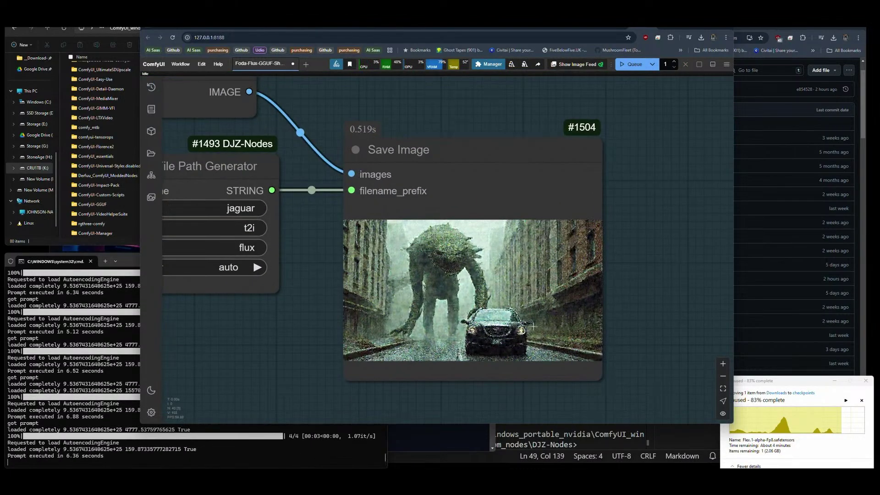
{"action": "scroll", "coordinate": [533, 325], "scroll_direction": "up", "scroll_amount": 7}
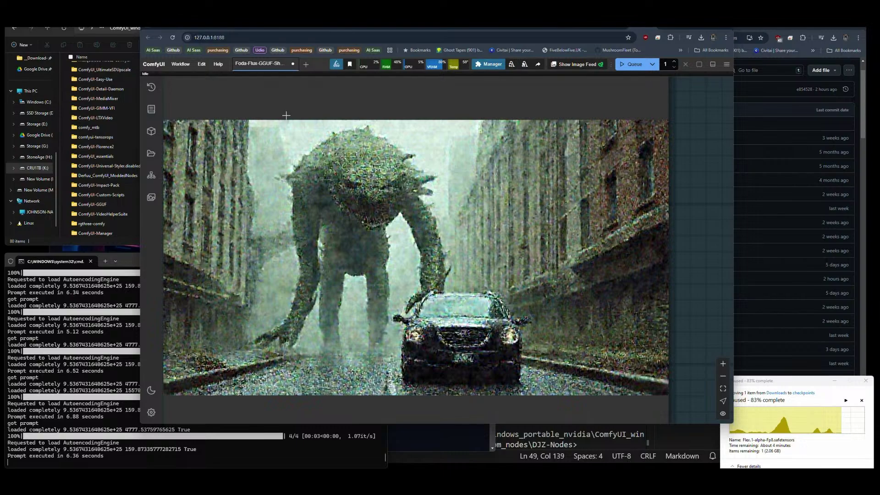
{"action": "scroll", "coordinate": [385, 283], "scroll_direction": "down", "scroll_amount": 15}
{"action": "scroll", "coordinate": [384, 283], "scroll_direction": "up", "scroll_amount": 3}
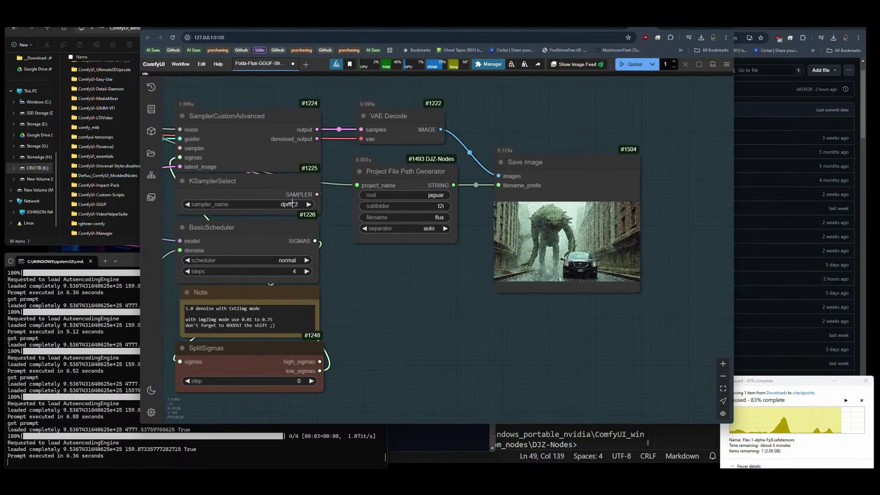
Set the sampler to euler and the scheduler to kl_optimal, then generate an image.
{"action": "left_click", "coordinate": [289, 204]}
{"action": "left_click", "coordinate": [300, 205]}
{"action": "left_click", "coordinate": [292, 264]}
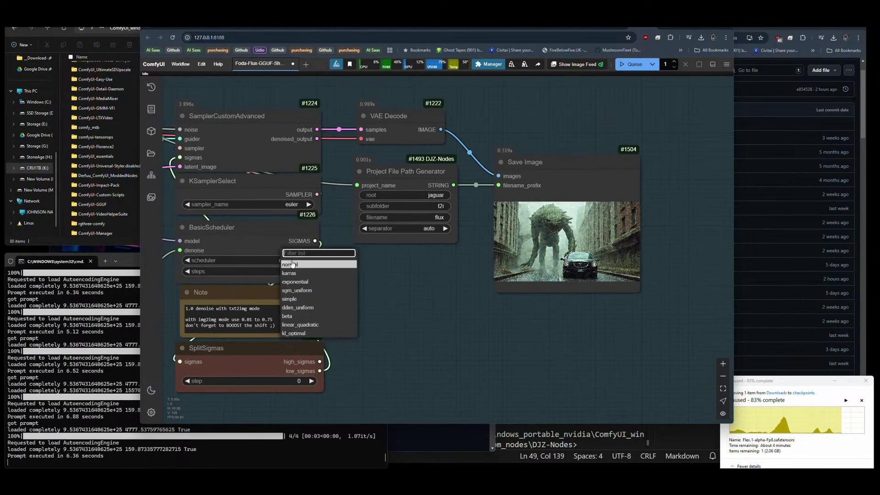
{"action": "left_click", "coordinate": [292, 265]}
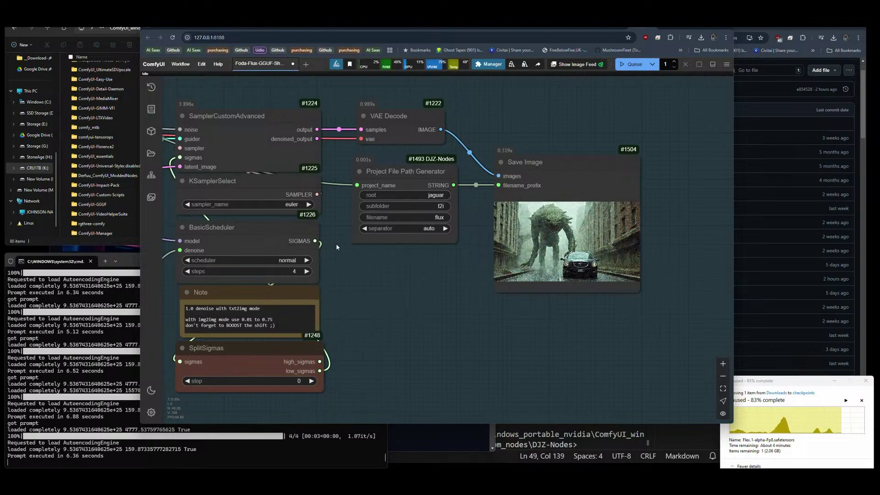
{"action": "left_click", "coordinate": [287, 260]}
{"action": "left_click", "coordinate": [293, 334]}
{"action": "left_click", "coordinate": [622, 64]}
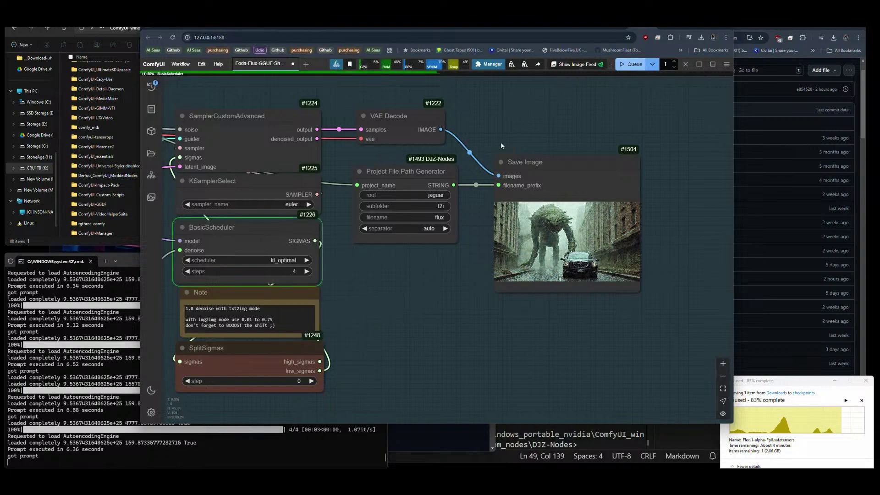
Generate an image with the linear_quadratic scheduler.
{"action": "left_click", "coordinate": [280, 261]}
{"action": "left_click", "coordinate": [293, 326]}
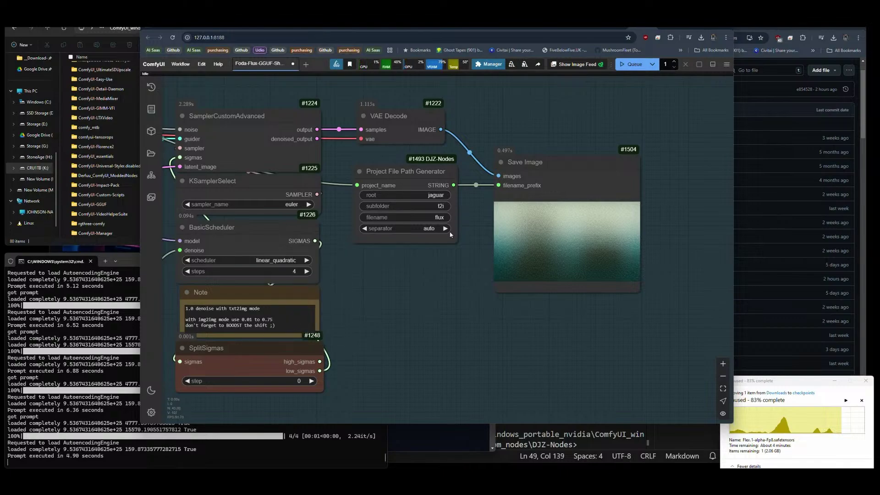
{"action": "left_click", "coordinate": [632, 64]}
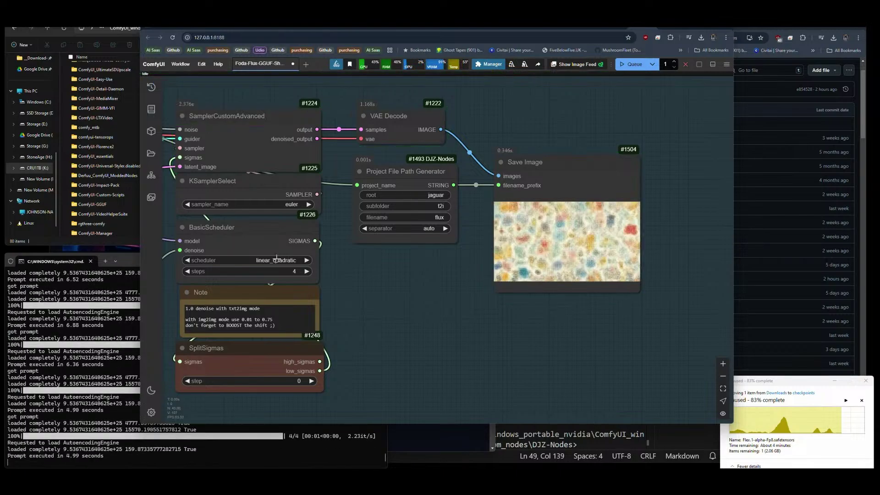
Generate with the normal scheduler and zoom into the desert-figure preview.
{"action": "left_click", "coordinate": [277, 259]}
{"action": "left_click", "coordinate": [280, 265]}
{"action": "left_click", "coordinate": [635, 65]}
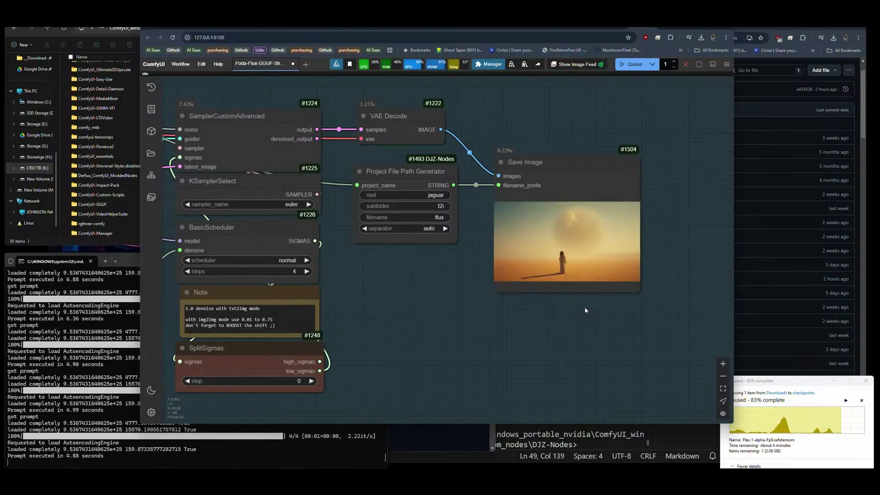
{"action": "scroll", "coordinate": [584, 310], "scroll_direction": "up", "scroll_amount": 10}
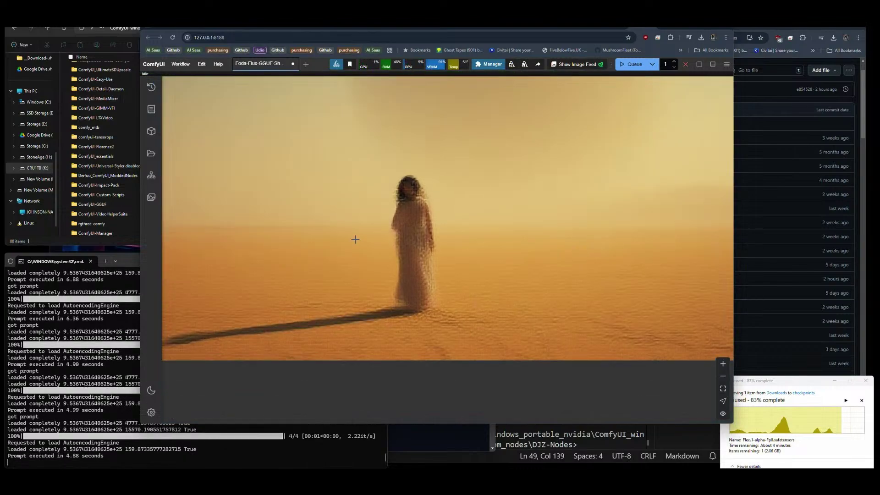
{"action": "scroll", "coordinate": [424, 231], "scroll_direction": "down", "scroll_amount": 8}
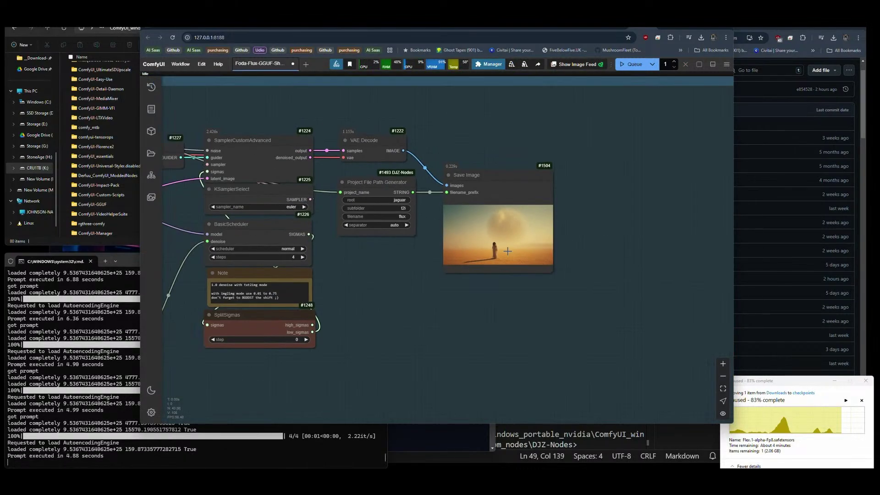
{"action": "left_click_drag", "start_coordinate": [413, 289], "coordinate": [577, 294]}
{"action": "scroll", "coordinate": [577, 293], "scroll_direction": "down", "scroll_amount": 6}
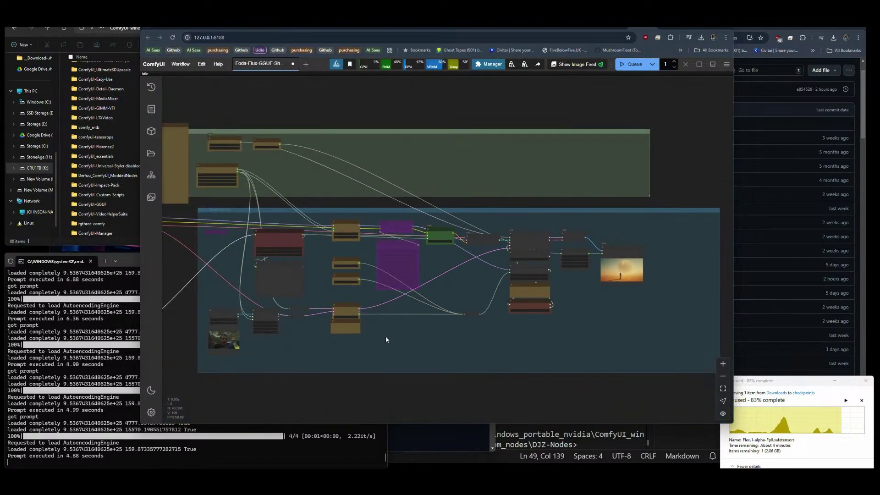
{"action": "left_click_drag", "start_coordinate": [386, 340], "coordinate": [436, 337]}
{"action": "scroll", "coordinate": [591, 328], "scroll_direction": "down", "scroll_amount": 2}
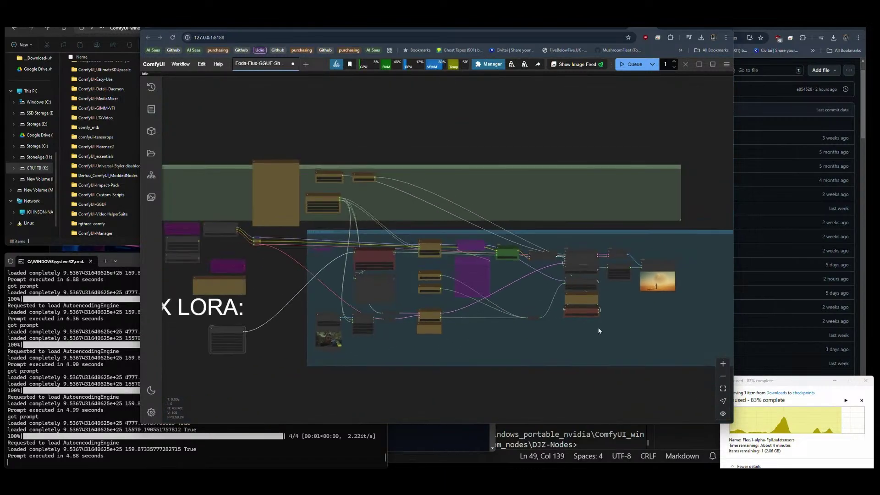
{"action": "left_click_drag", "start_coordinate": [638, 338], "coordinate": [601, 308]}
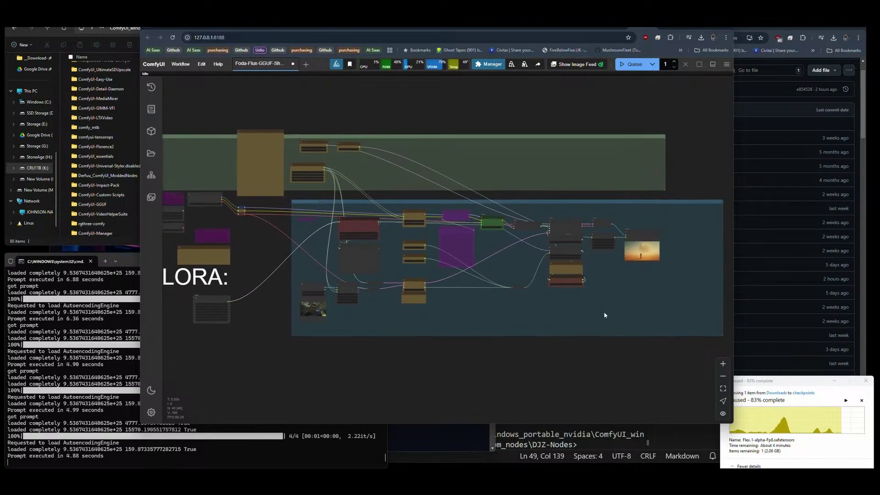
{"action": "scroll", "coordinate": [645, 321], "scroll_direction": "down", "scroll_amount": 3}
{"action": "left_click_drag", "start_coordinate": [618, 349], "coordinate": [584, 334]}
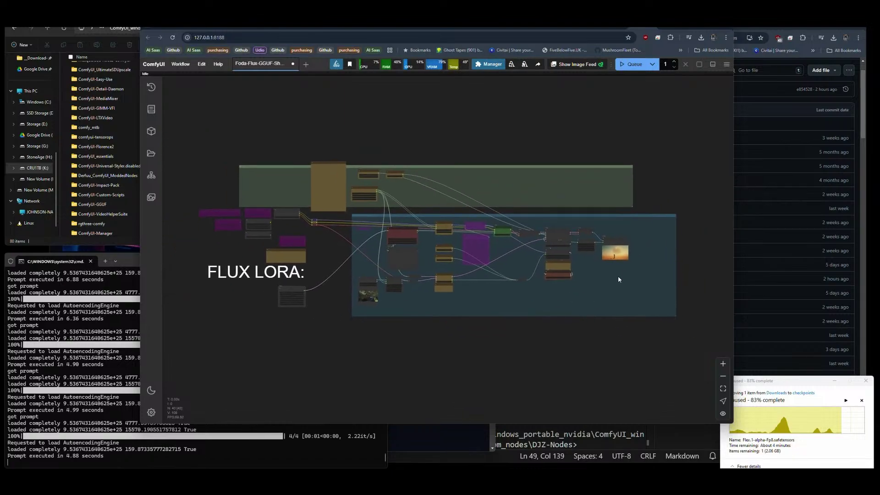
{"action": "scroll", "coordinate": [581, 290], "scroll_direction": "up", "scroll_amount": 1}
{"action": "left_click_drag", "start_coordinate": [581, 289], "coordinate": [600, 288]}
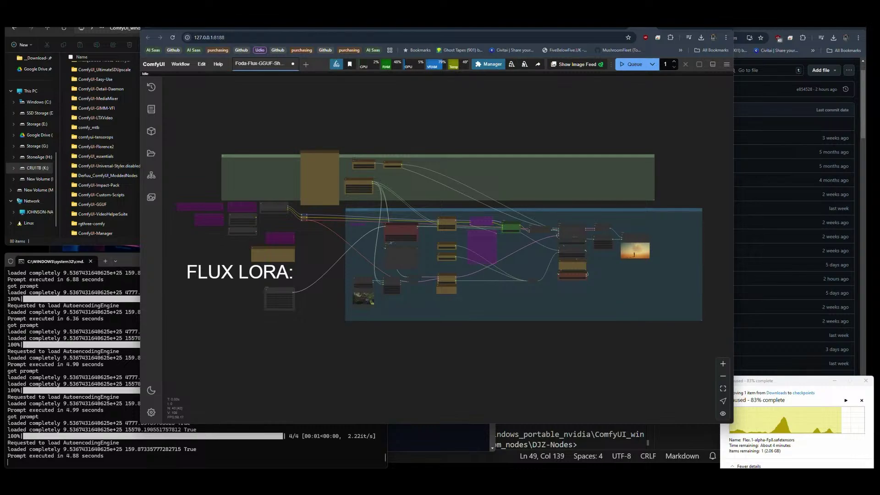
{"action": "key", "text": "alt+Tab"}
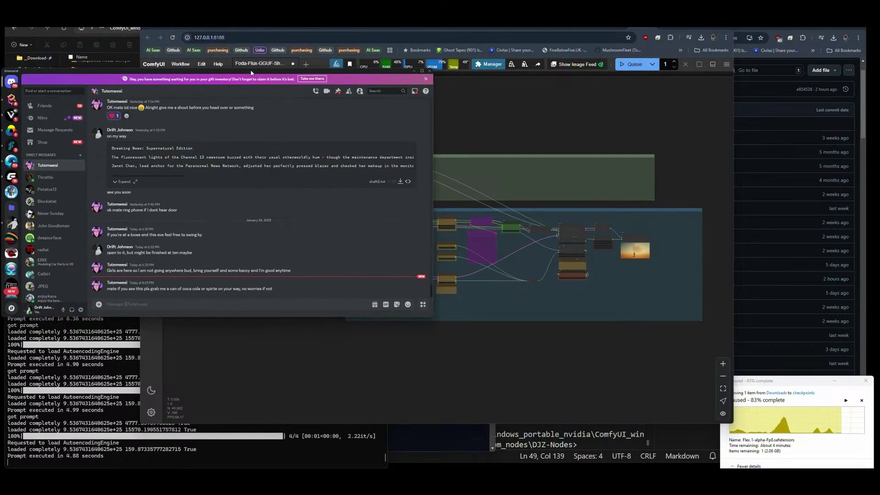
{"action": "key", "text": "alt+Tab"}
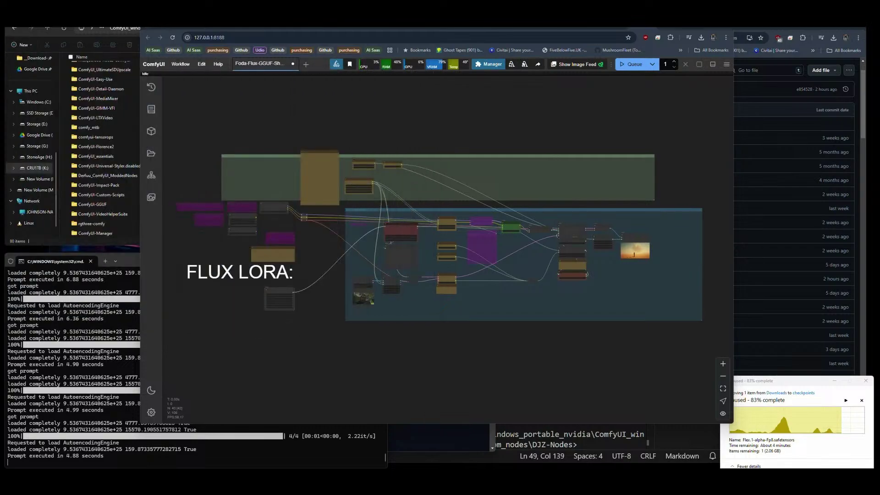